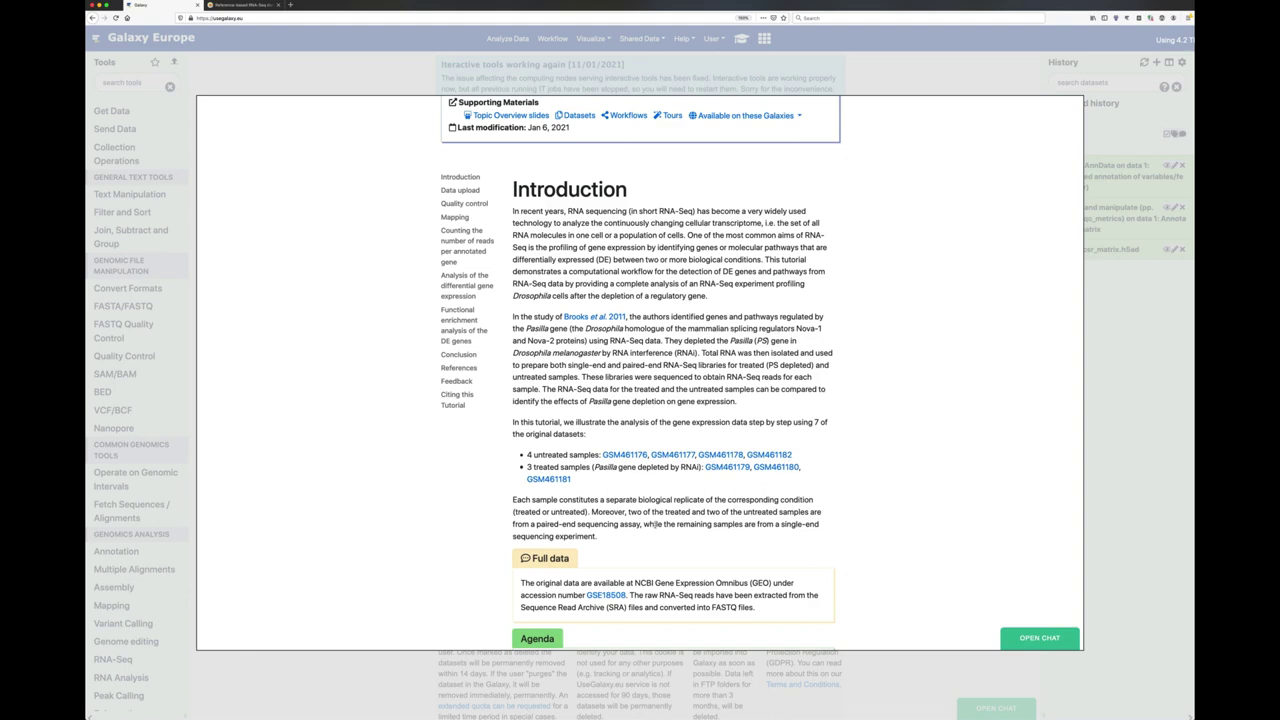
Read the tutorial's Introduction, Full data note and Agenda to learn the dataset and the planned analysis stages.
scroll(655, 528, down, 1)
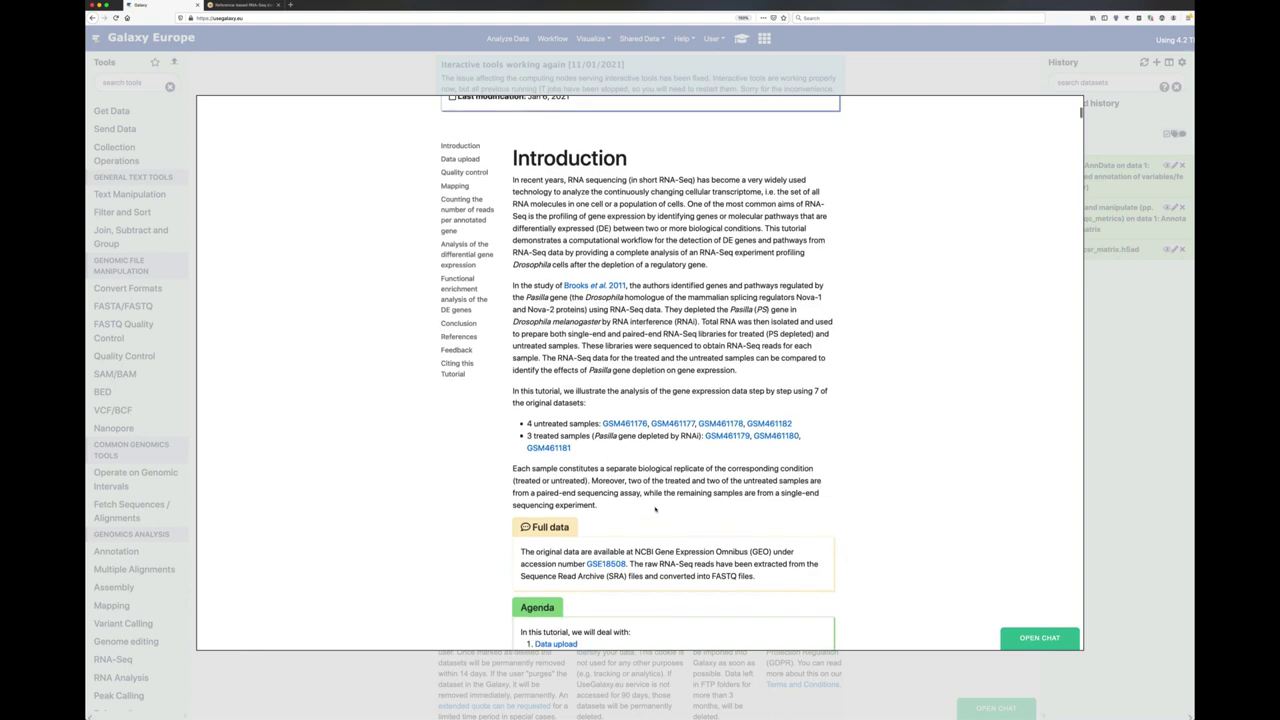
scroll(655, 510, down, 1)
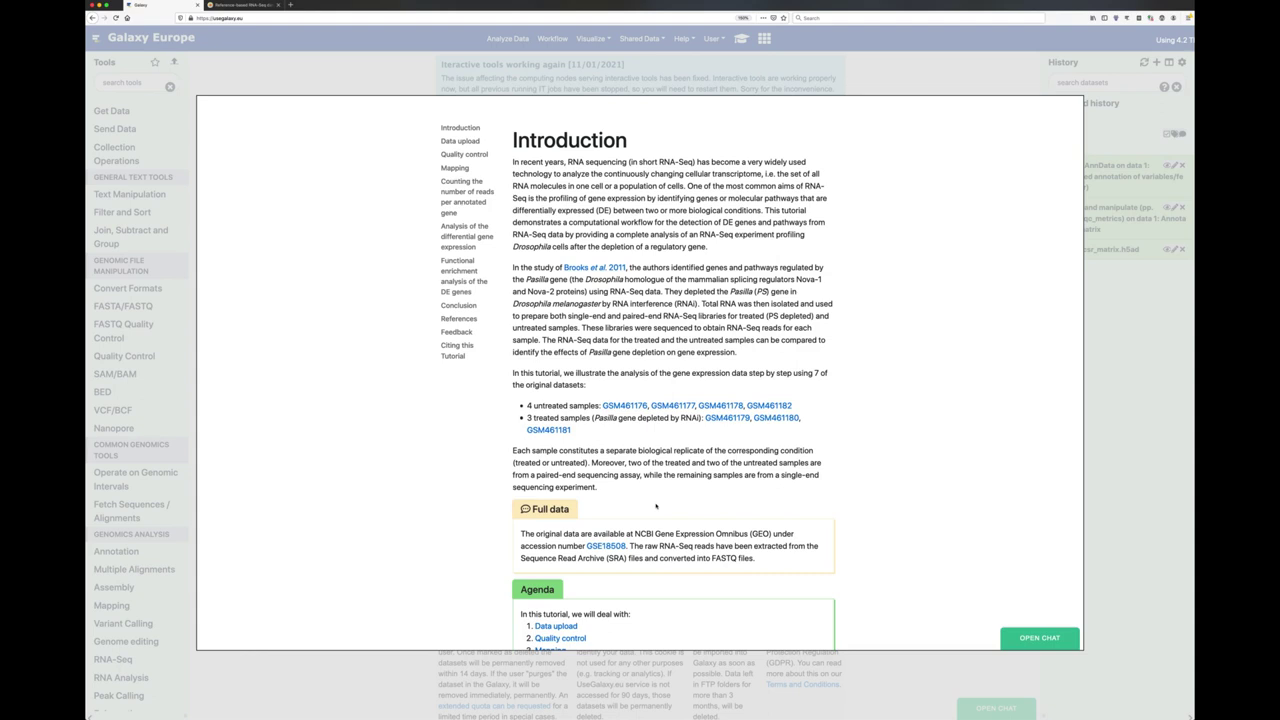
scroll(656, 506, down, 2)
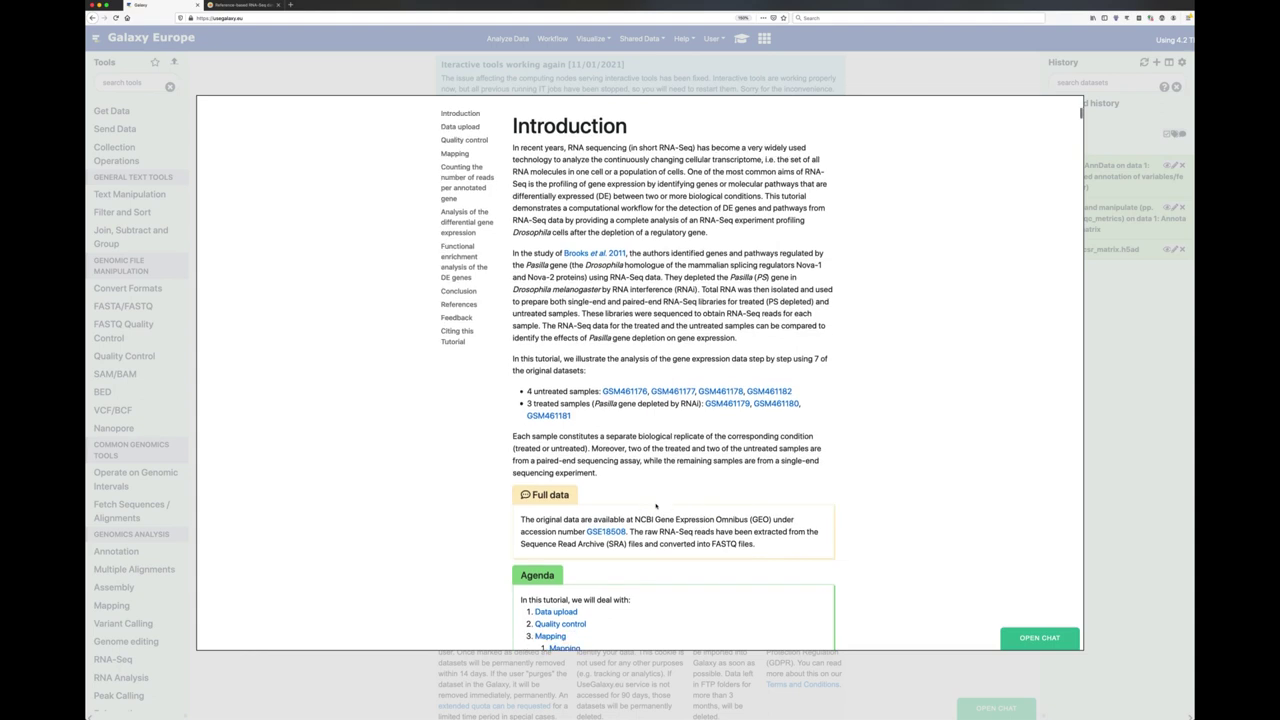
scroll(656, 506, down, 5)
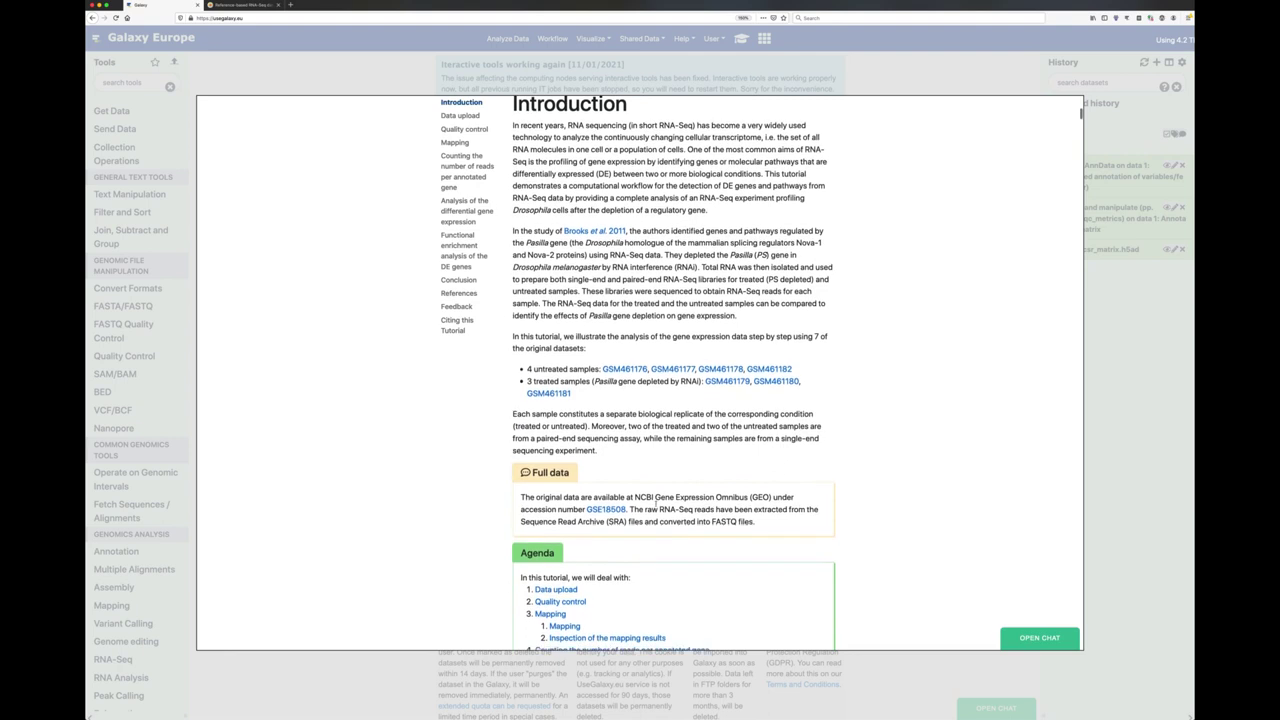
scroll(656, 506, down, 3)
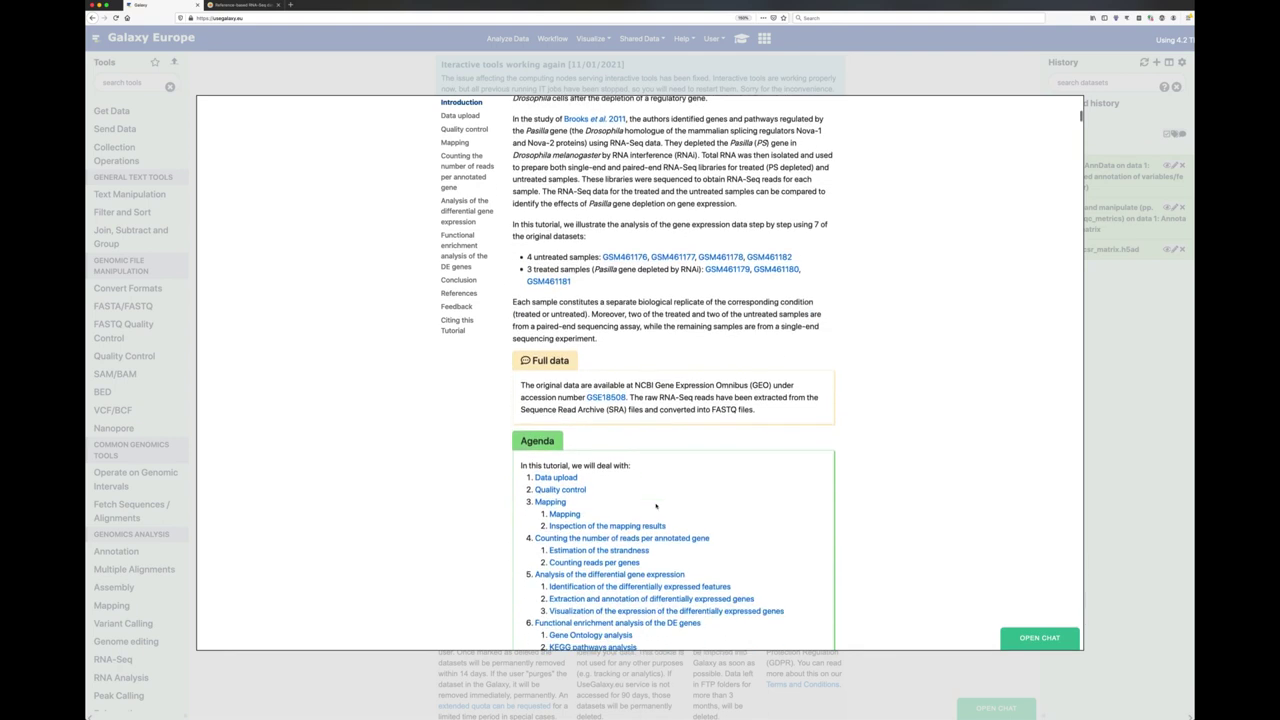
scroll(656, 506, down, 3)
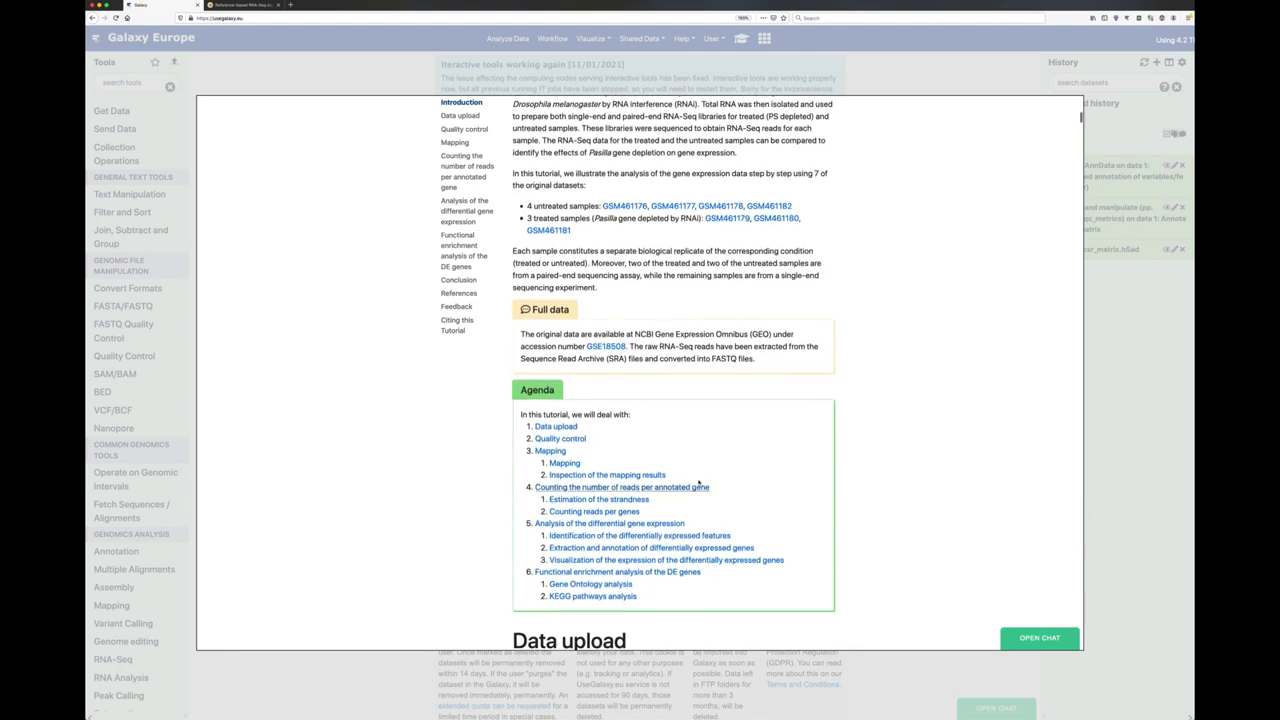
scroll(715, 482, down, 1)
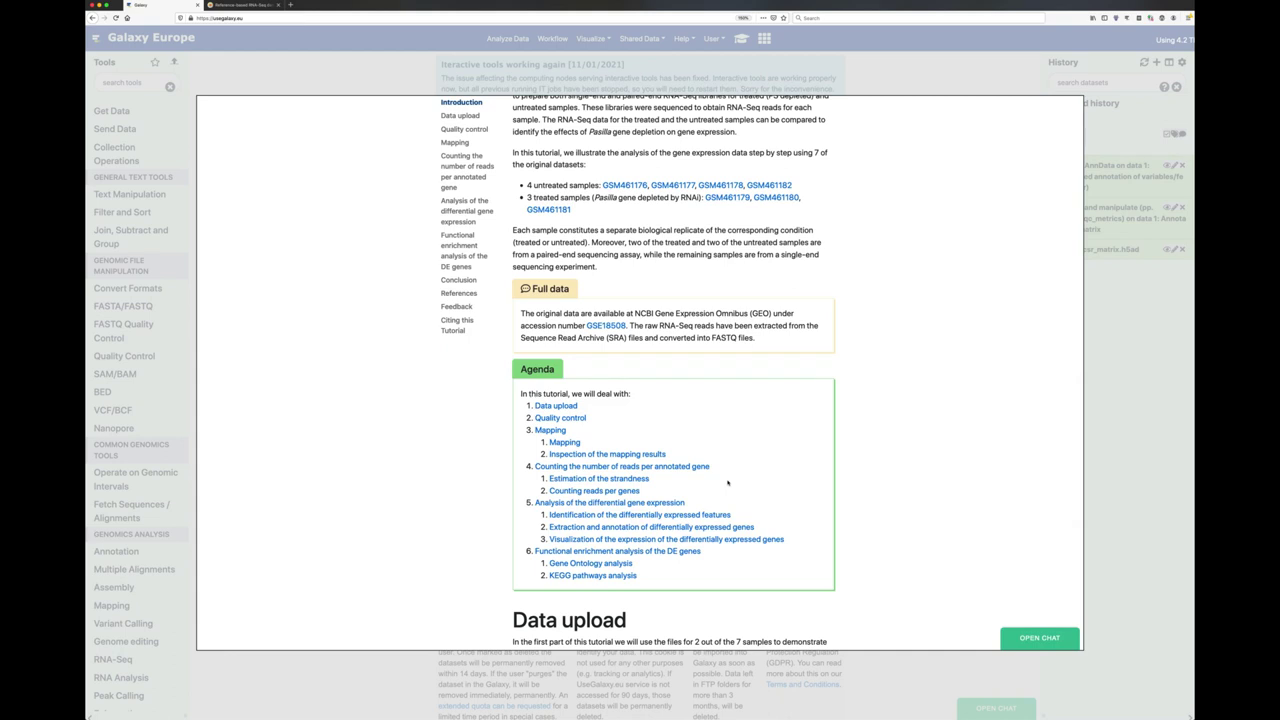
scroll(727, 483, down, 1)
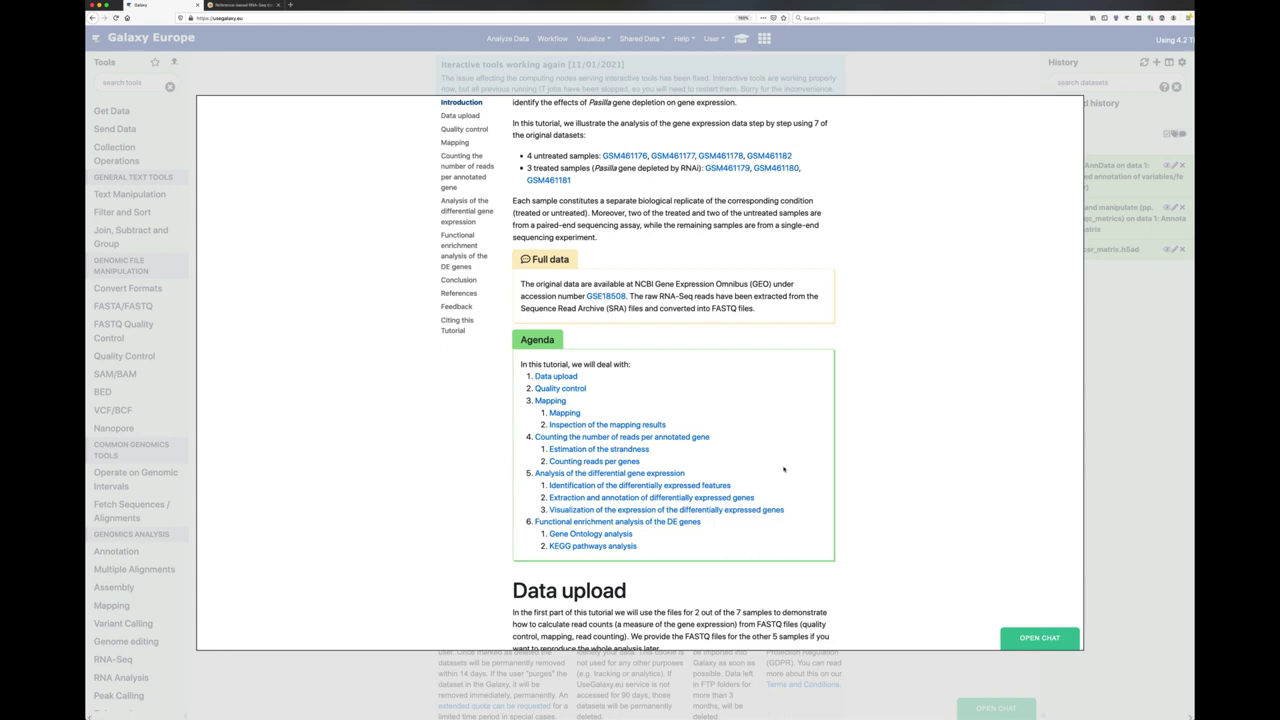
scroll(781, 467, down, 1)
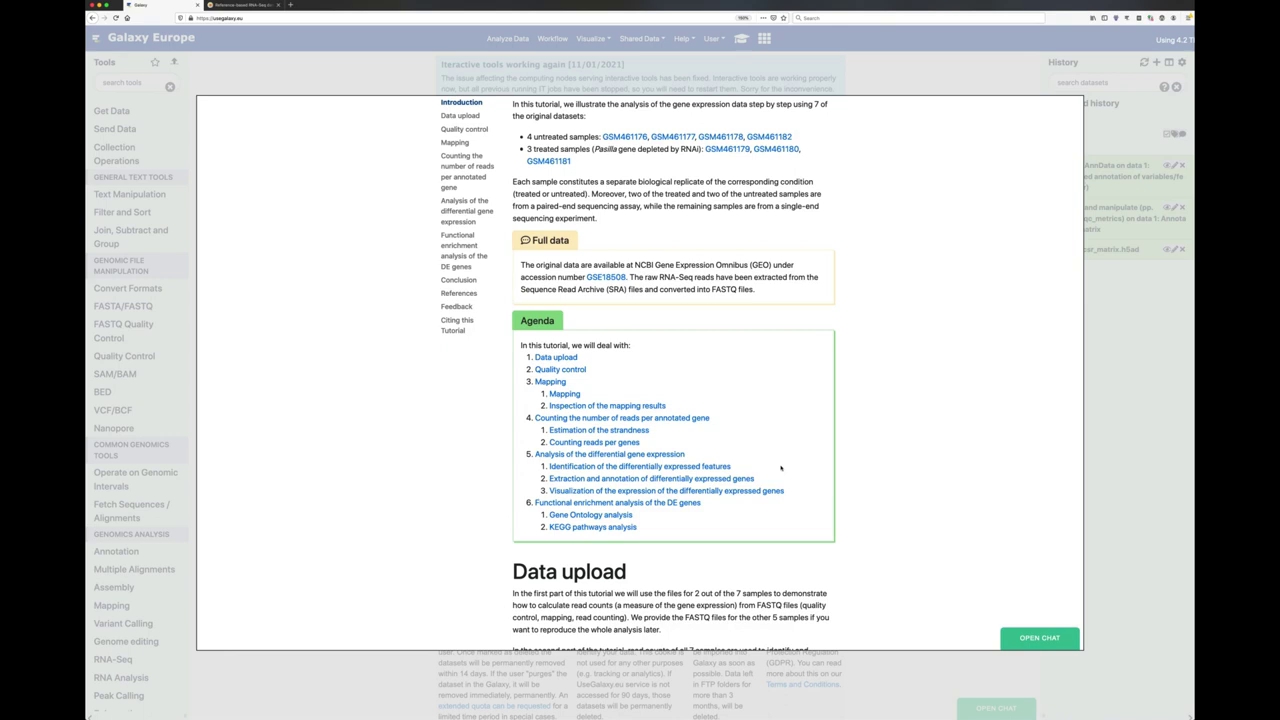
scroll(781, 467, down, 1)
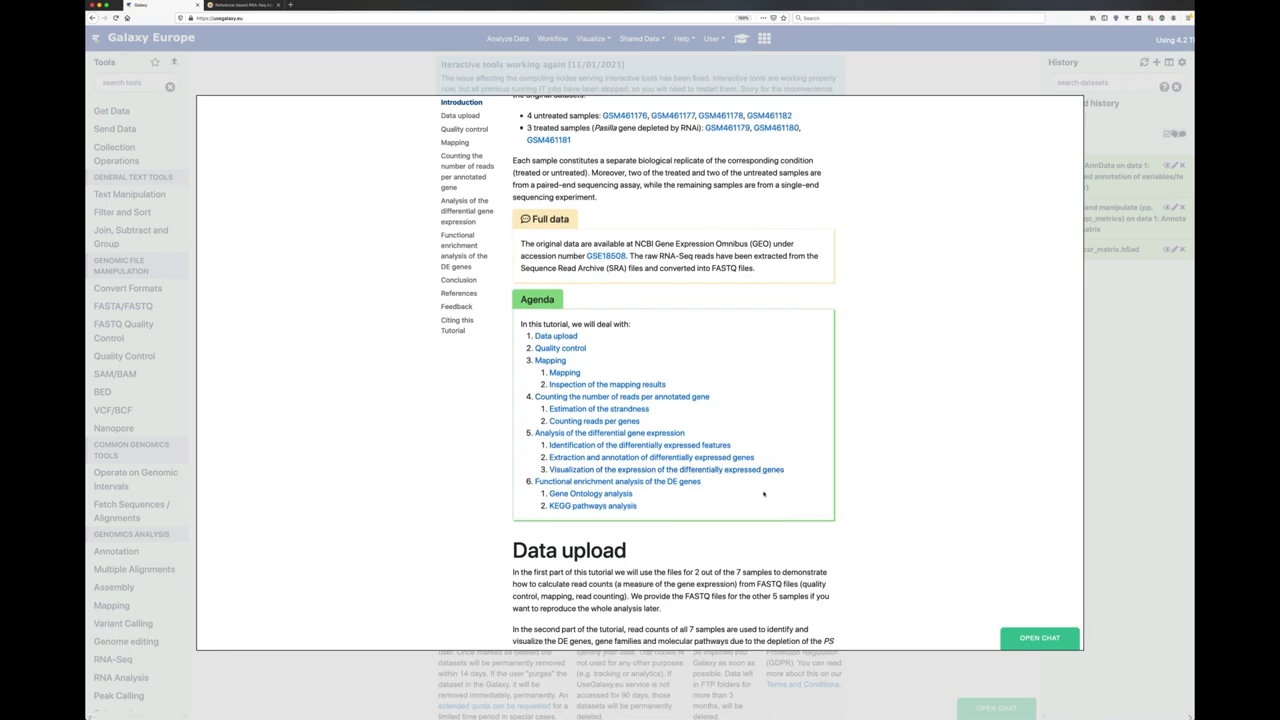
scroll(763, 493, down, 1)
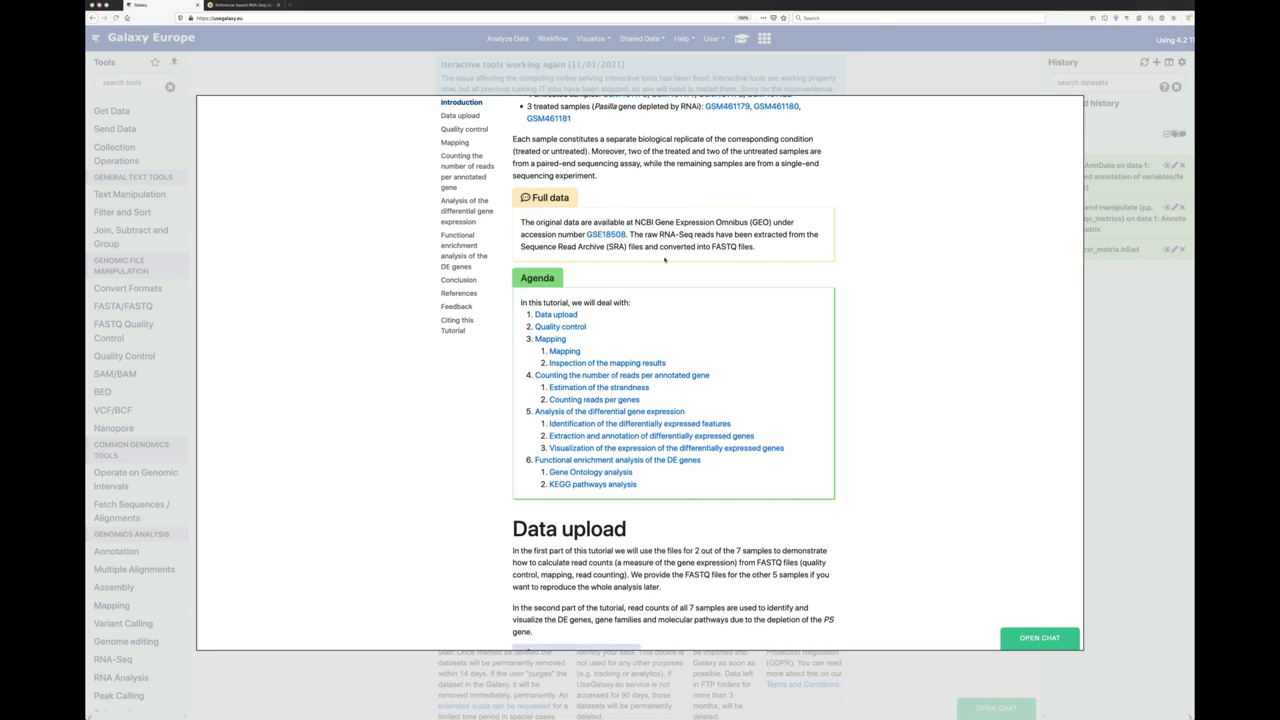
Read the Data upload section, including the hands-on instructions for creating a history and importing the FASTQ file pairs.
scroll(680, 323, down, 5)
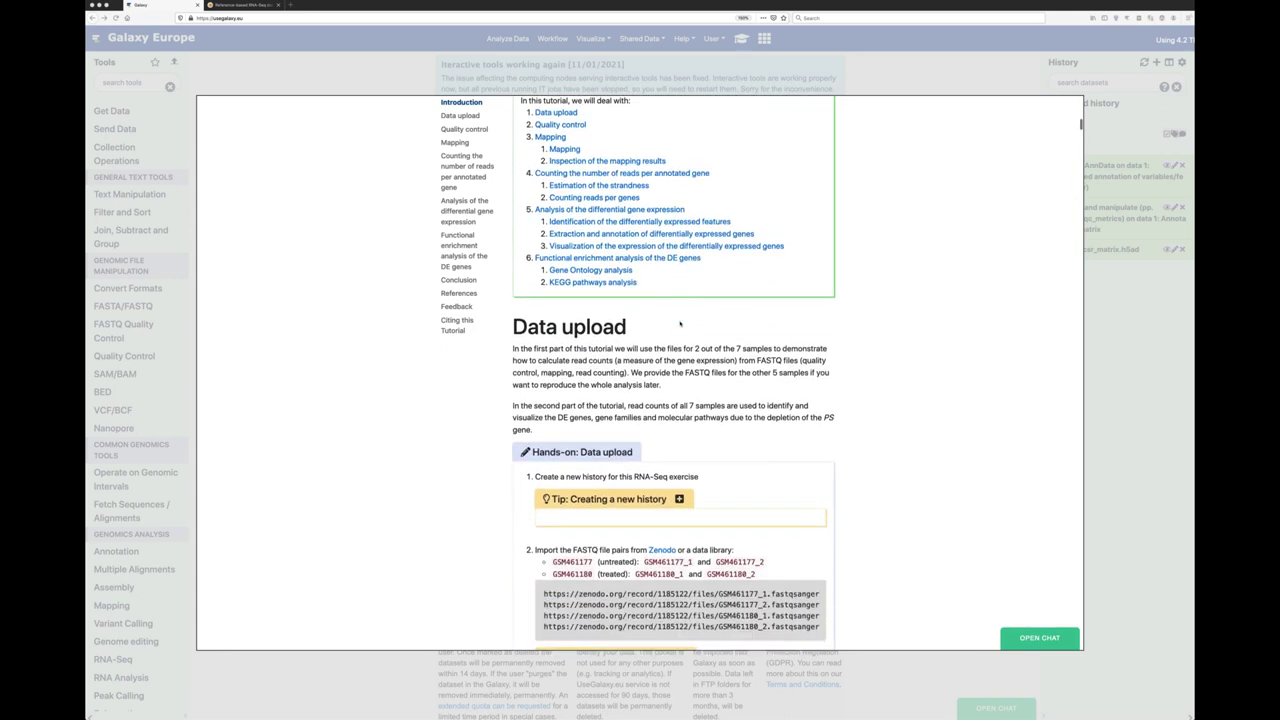
scroll(680, 323, down, 1)
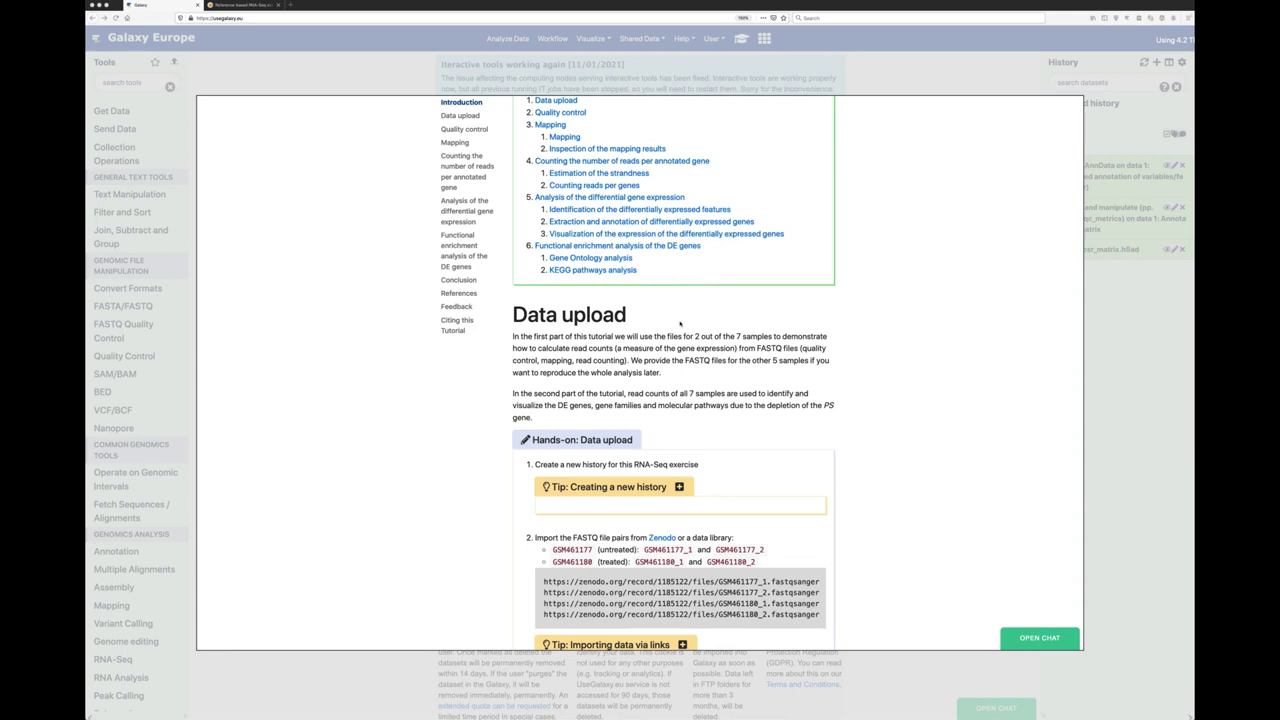
scroll(680, 323, down, 1)
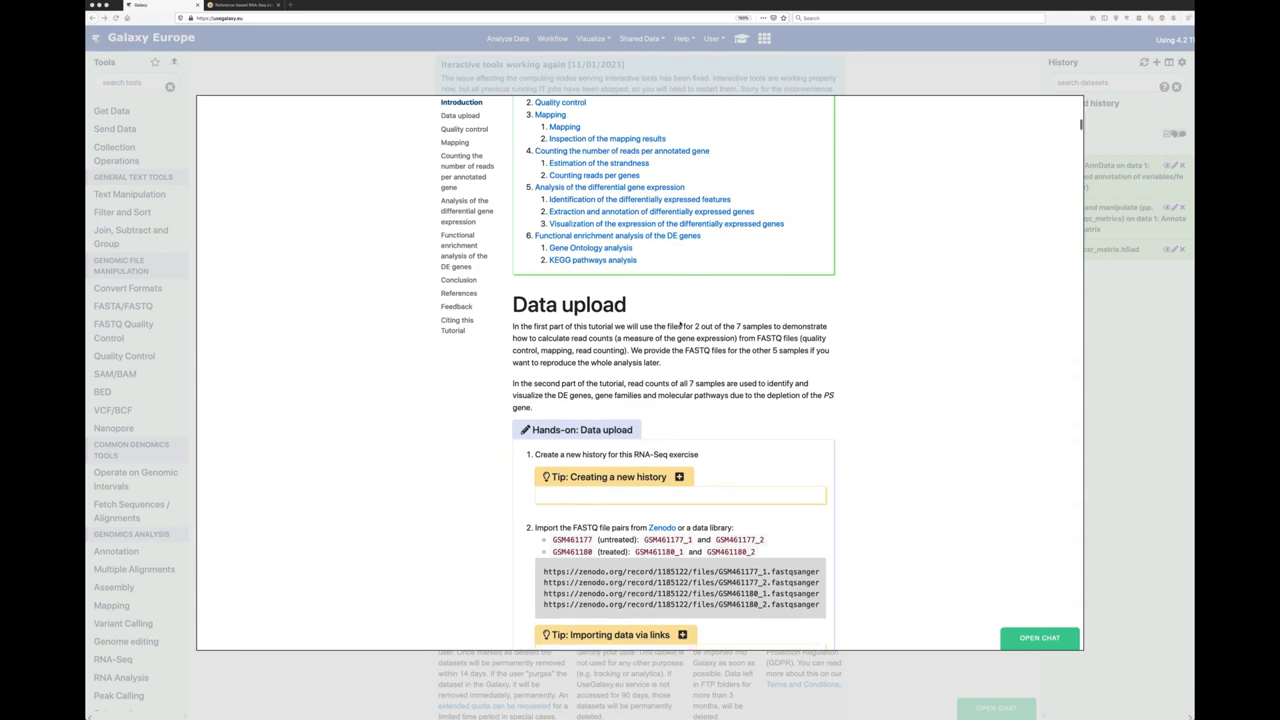
scroll(681, 325, down, 2)
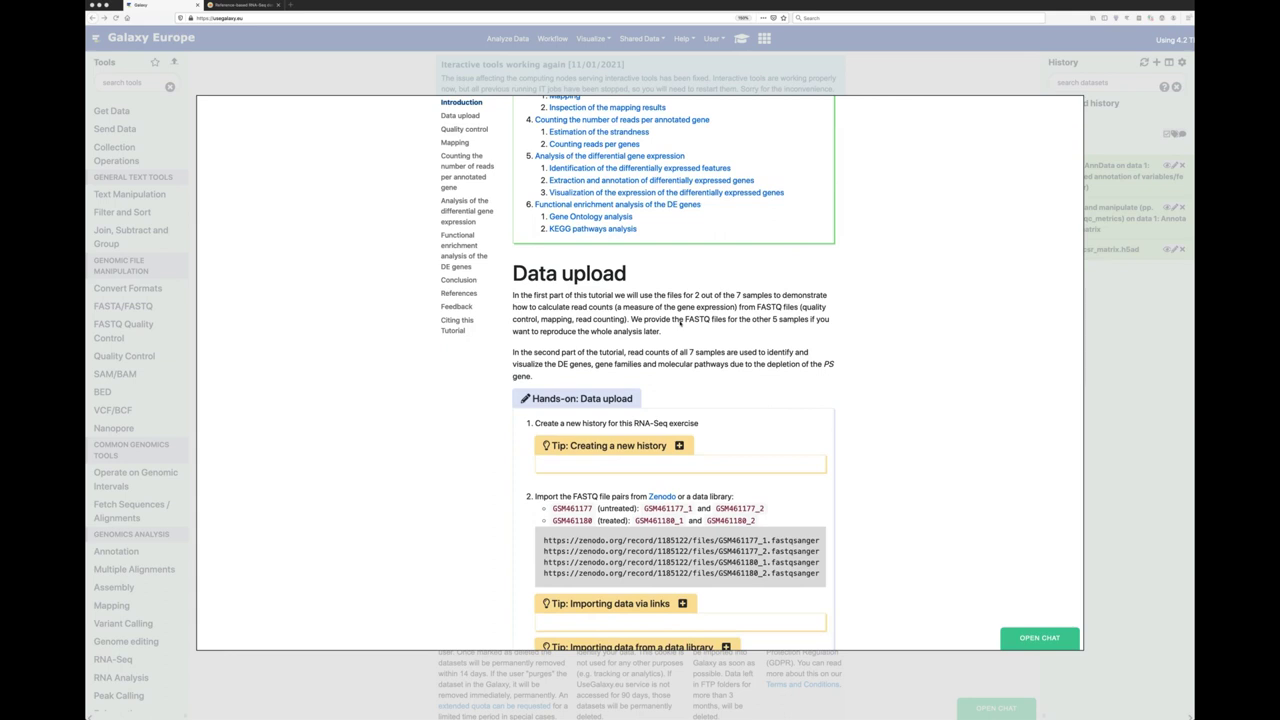
scroll(683, 323, down, 2)
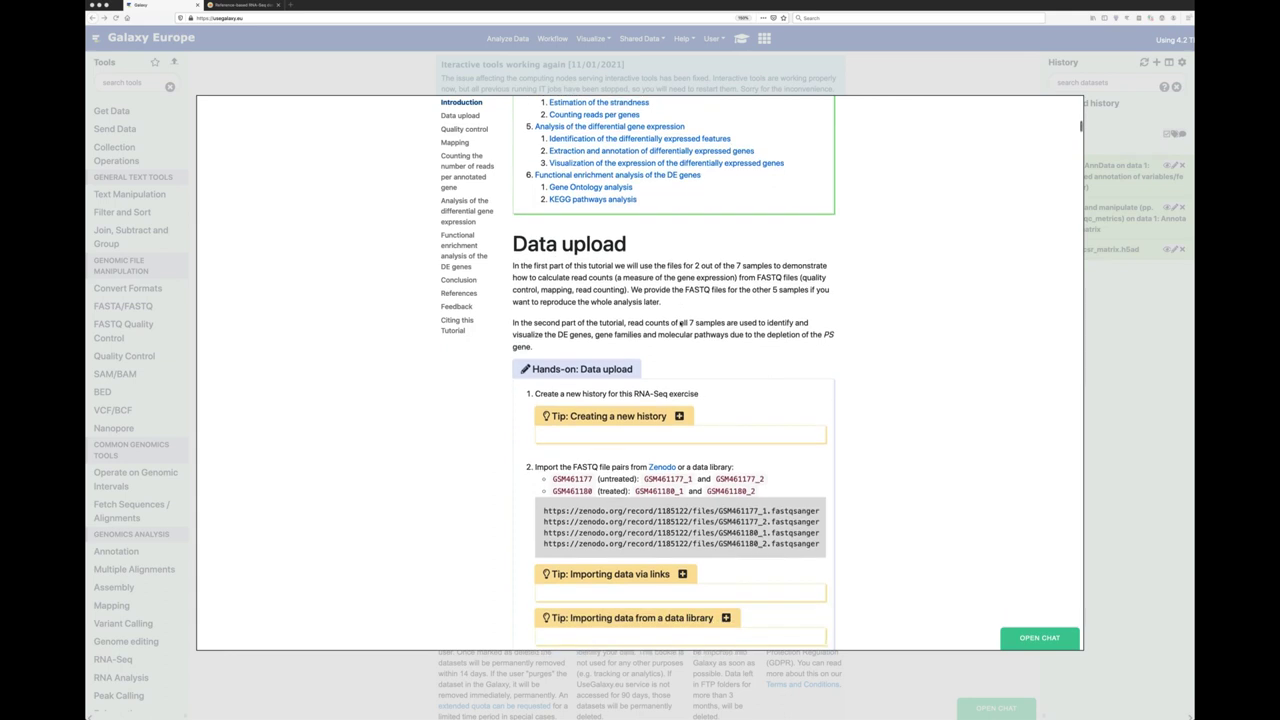
scroll(683, 323, down, 1)
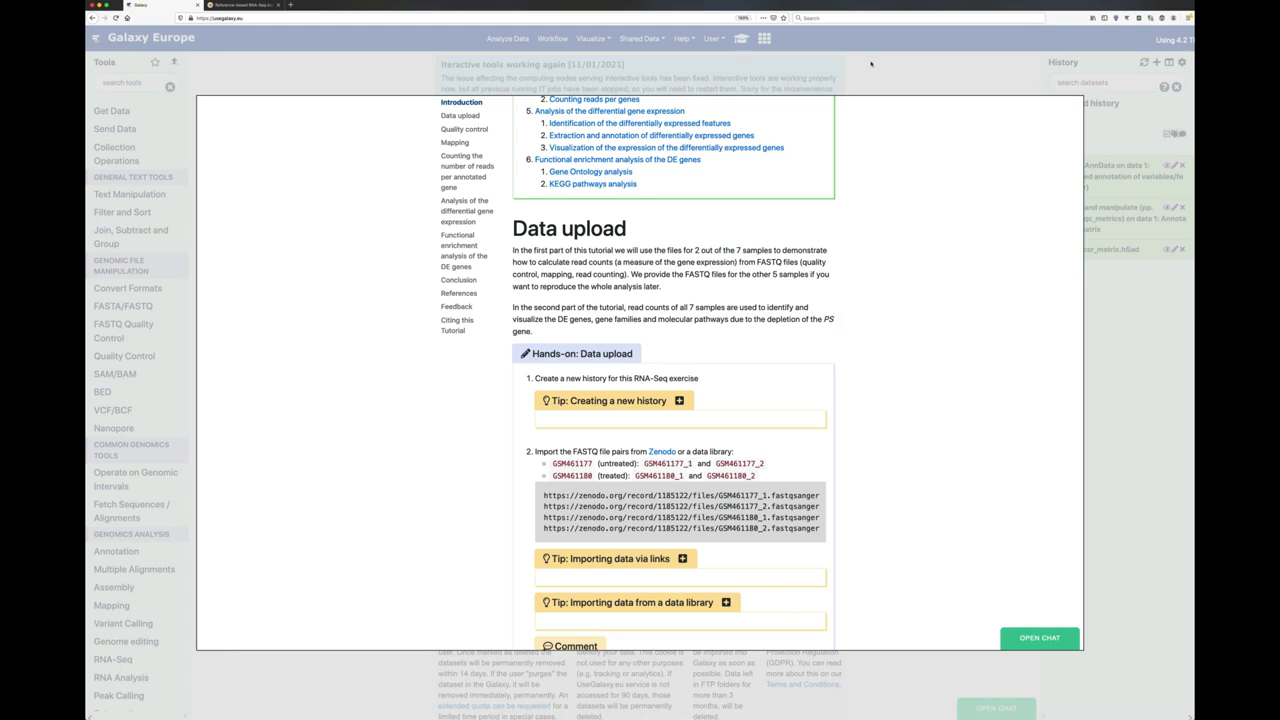
Close the training material, create a new history and name it "RNA-seq tutorial".
click(870, 63)
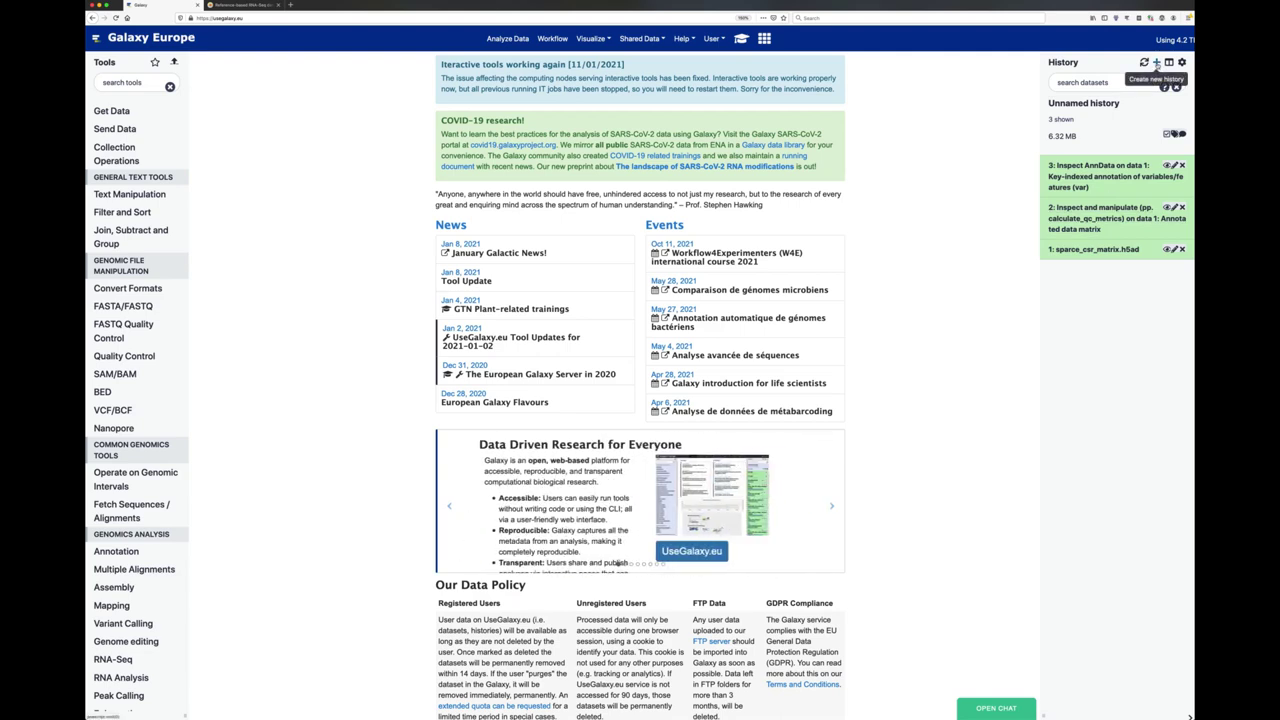
click(1157, 62)
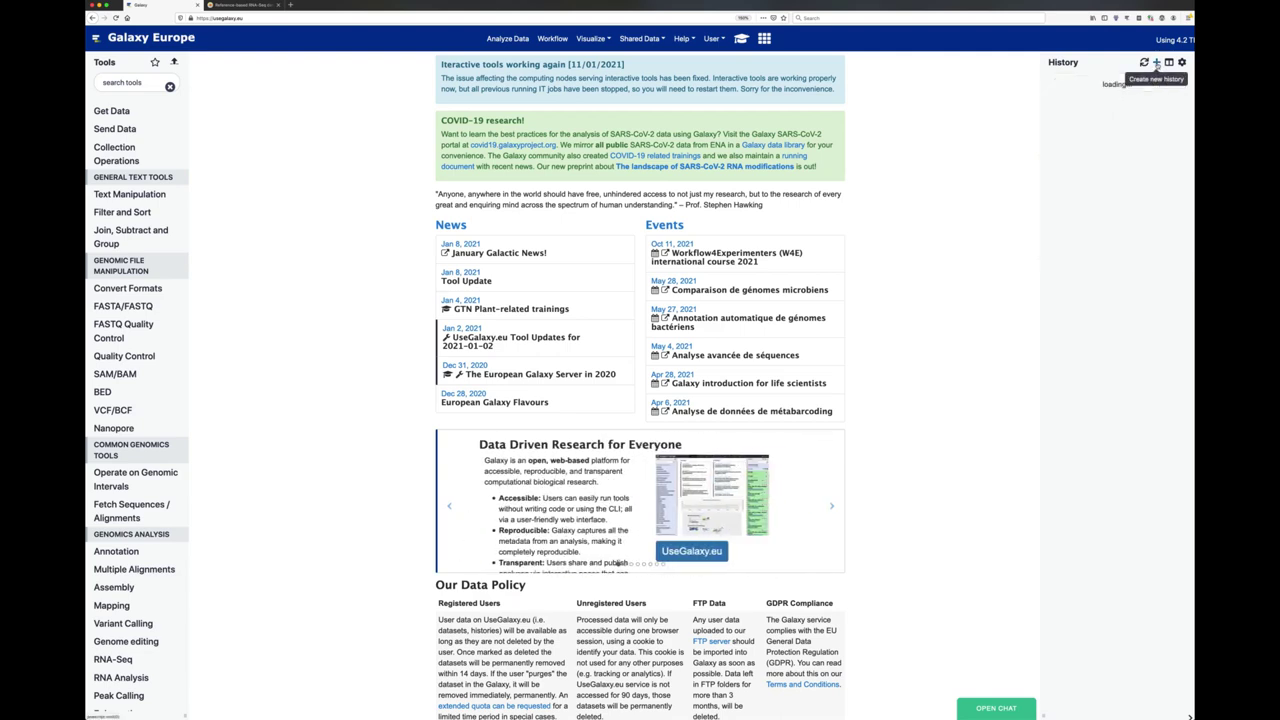
click(1082, 105)
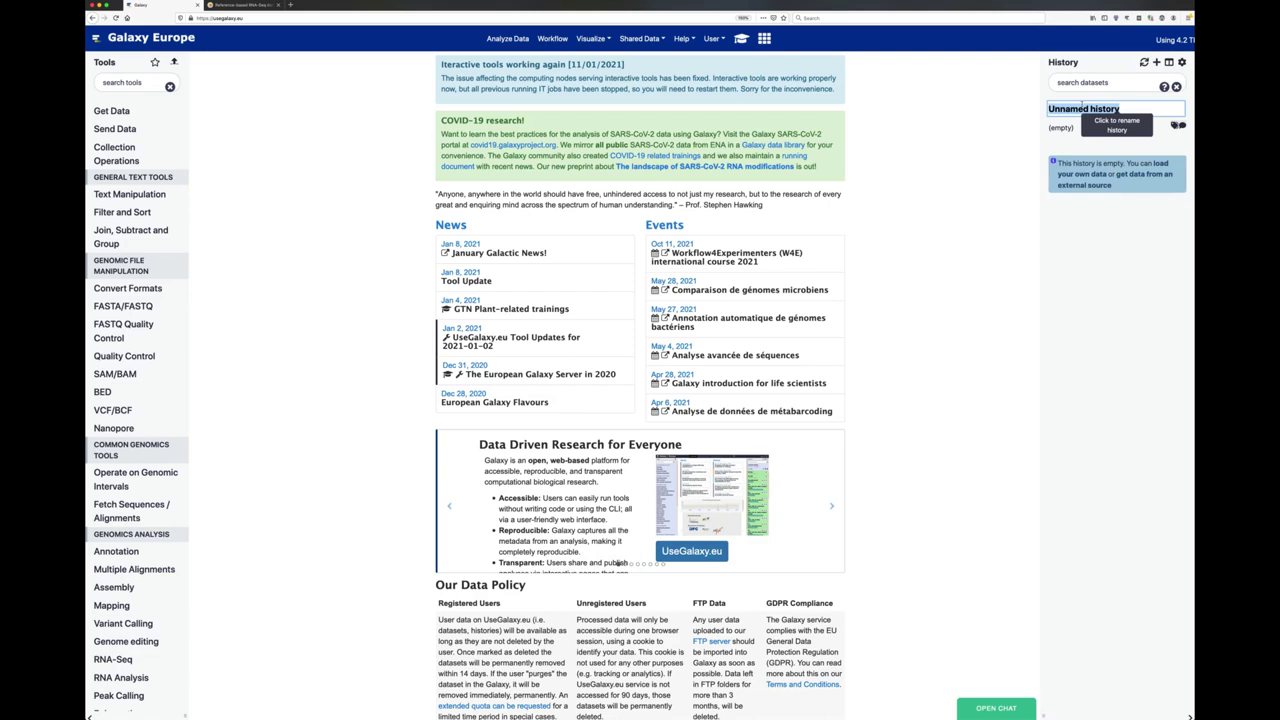
text(RNA-seq tutorial)
key(Return)
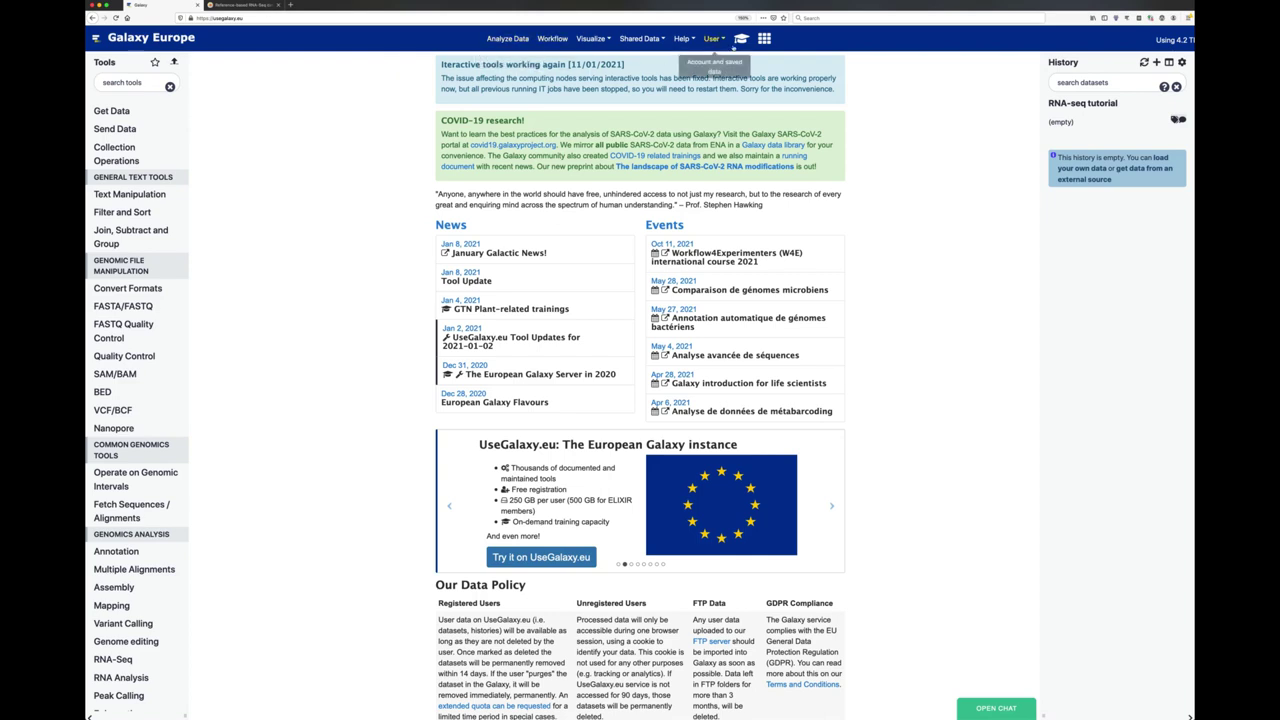
Reopen the training material and check the Zenodo file links and the tip on importing data via links.
click(741, 40)
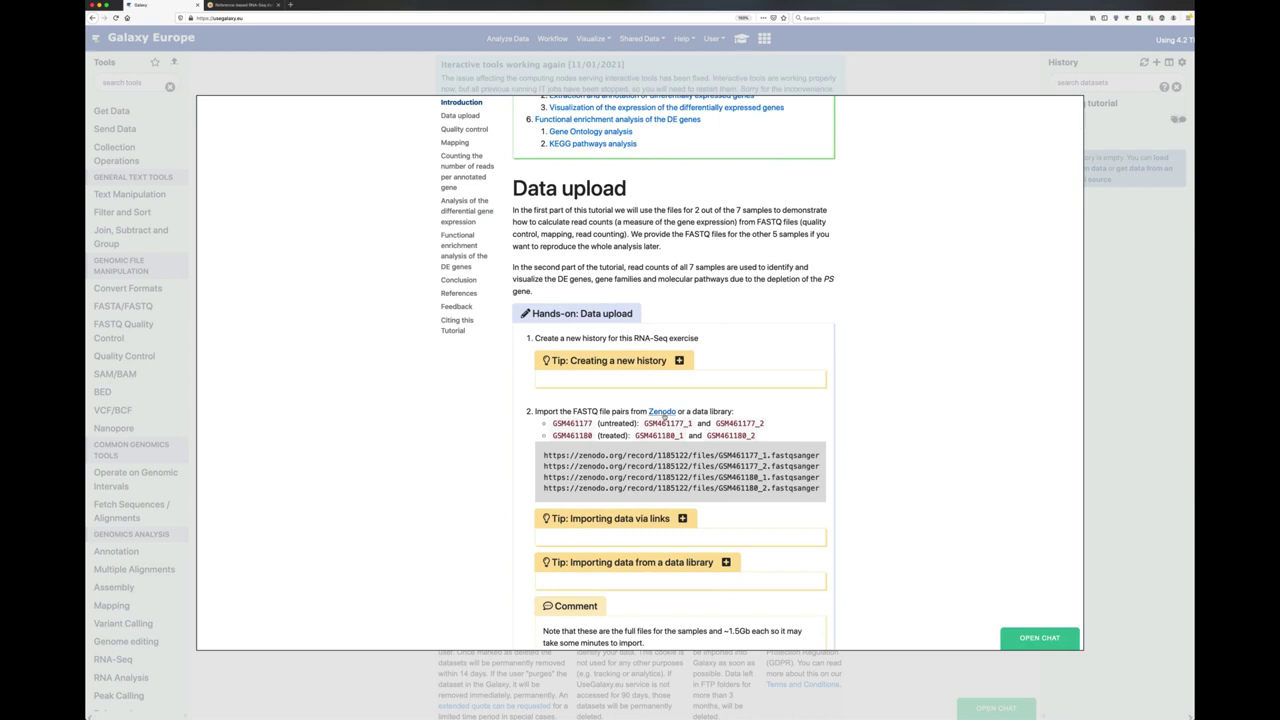
mouse_move(800, 452)
scroll(698, 493, down, 1)
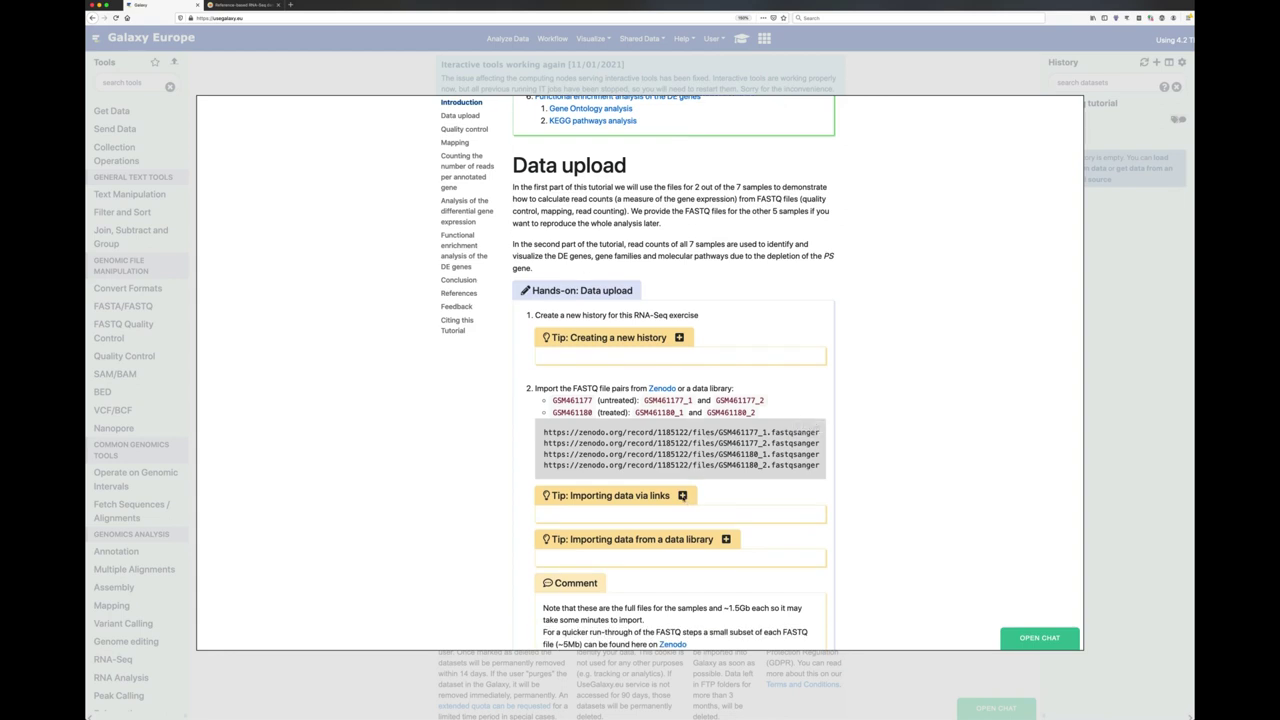
click(682, 495)
click(682, 495)
click(682, 495)
click(682, 495)
mouse_move(680, 453)
In the shared data libraries, open GTN - Material > Transcriptomics > Reference-based RNA-Seq data analysis > DOI: 10.5281/zenodo.1185122.
click(879, 86)
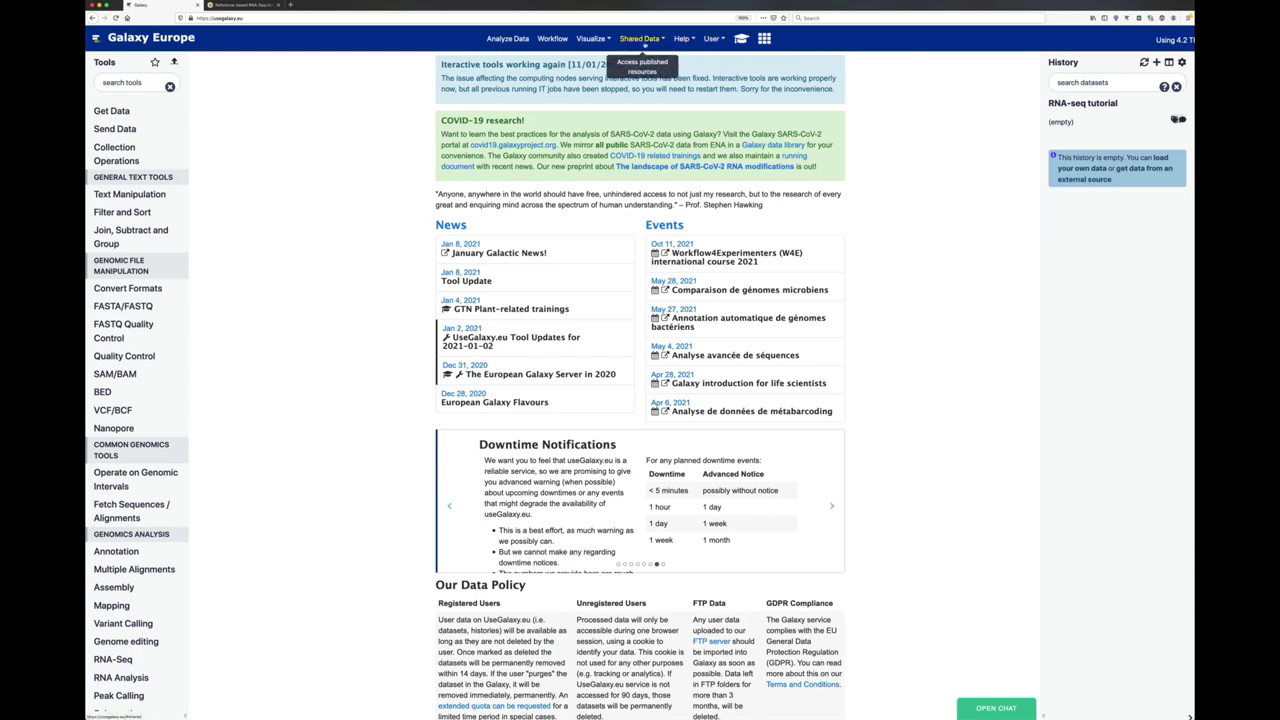
click(644, 40)
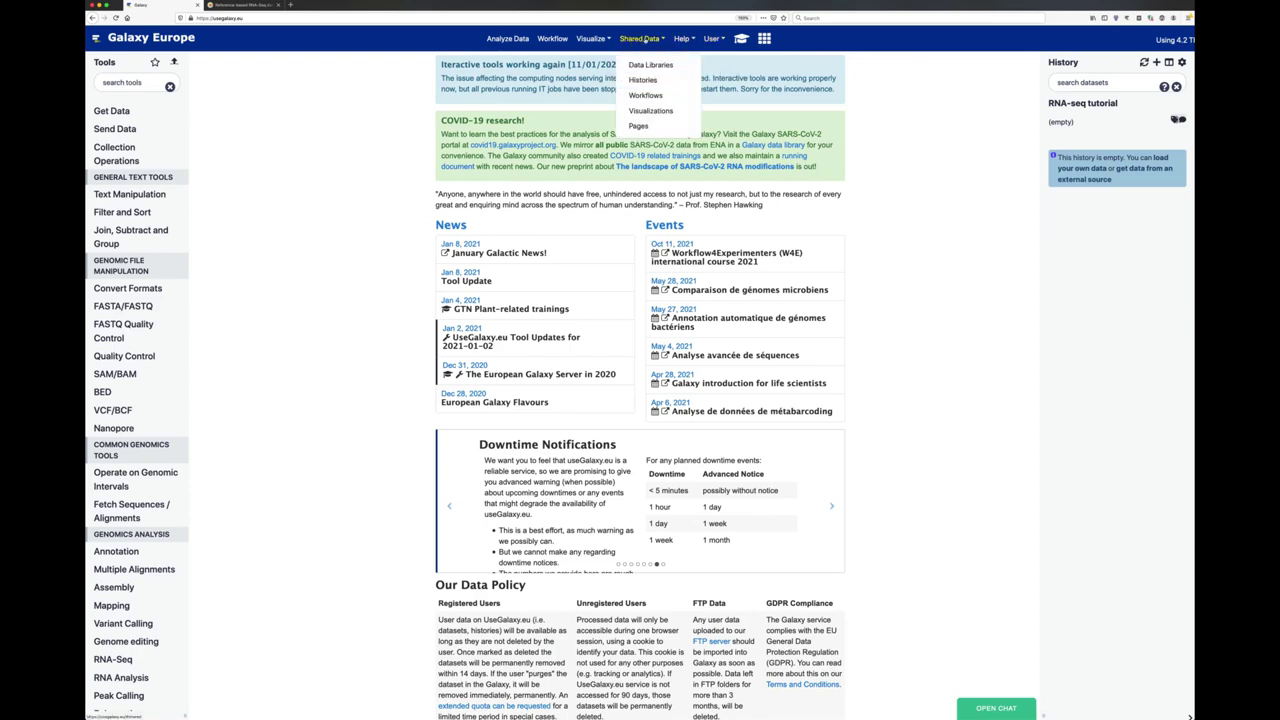
click(650, 65)
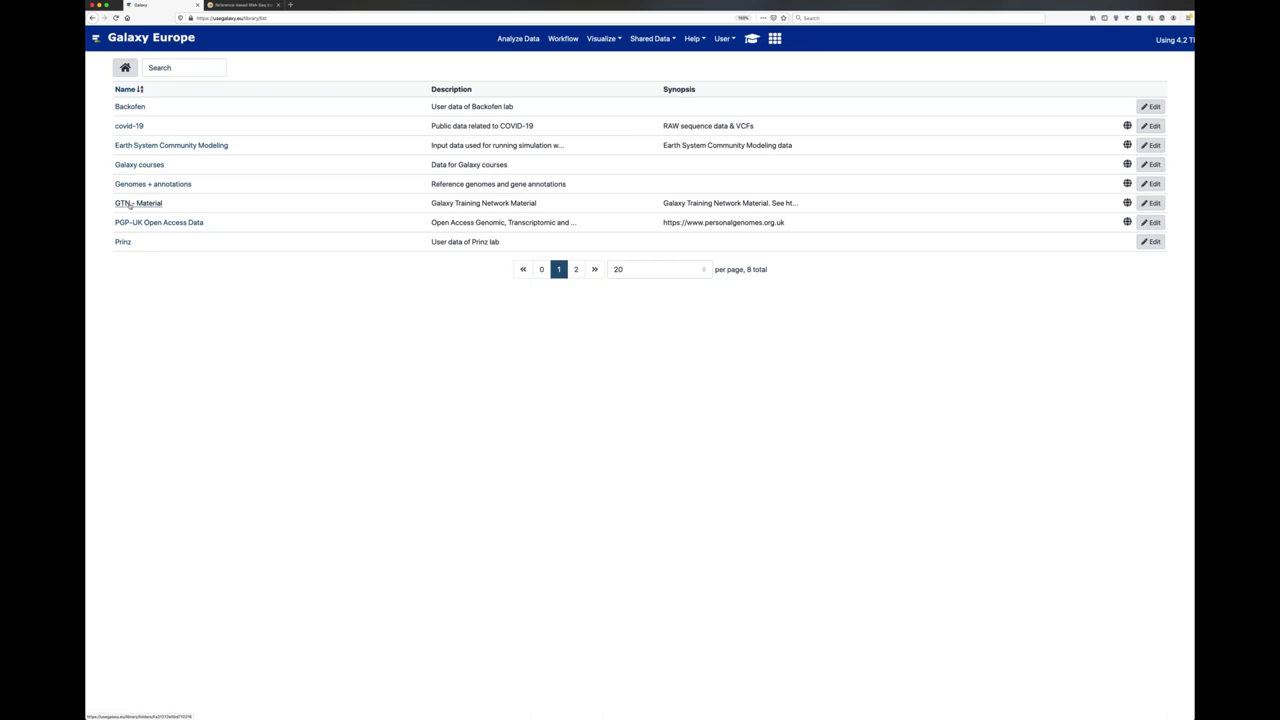
click(129, 204)
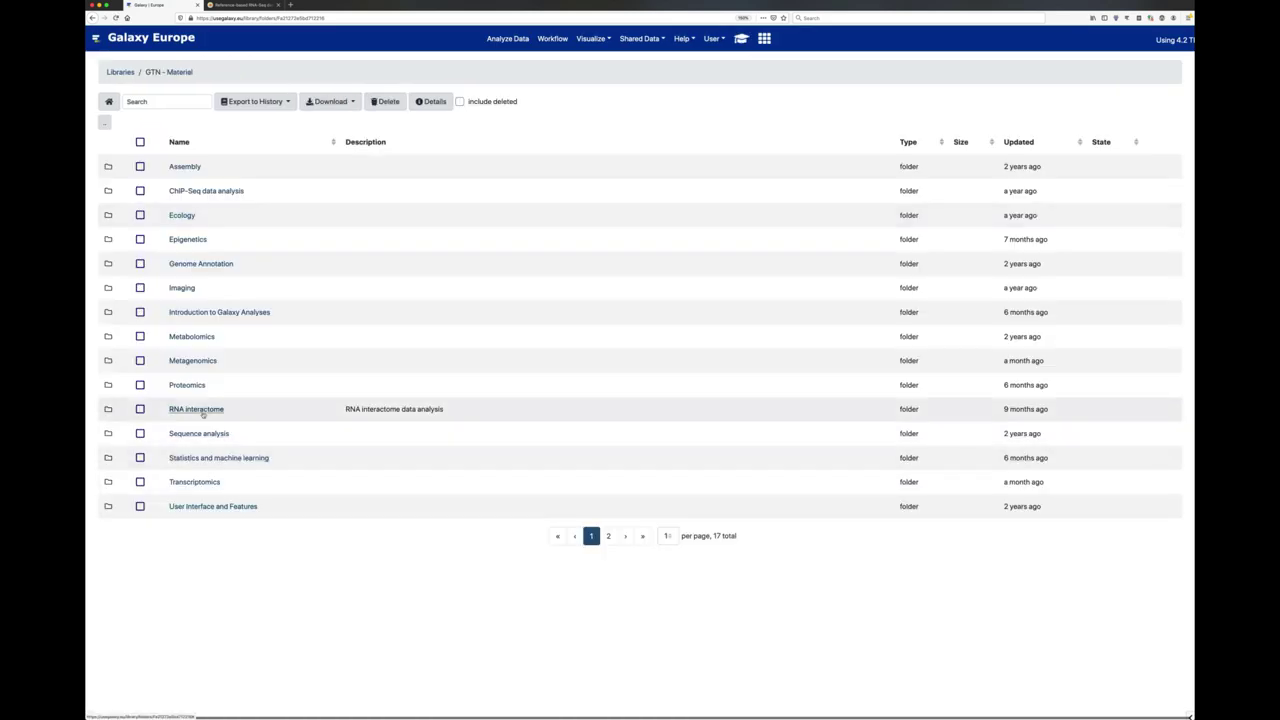
click(194, 481)
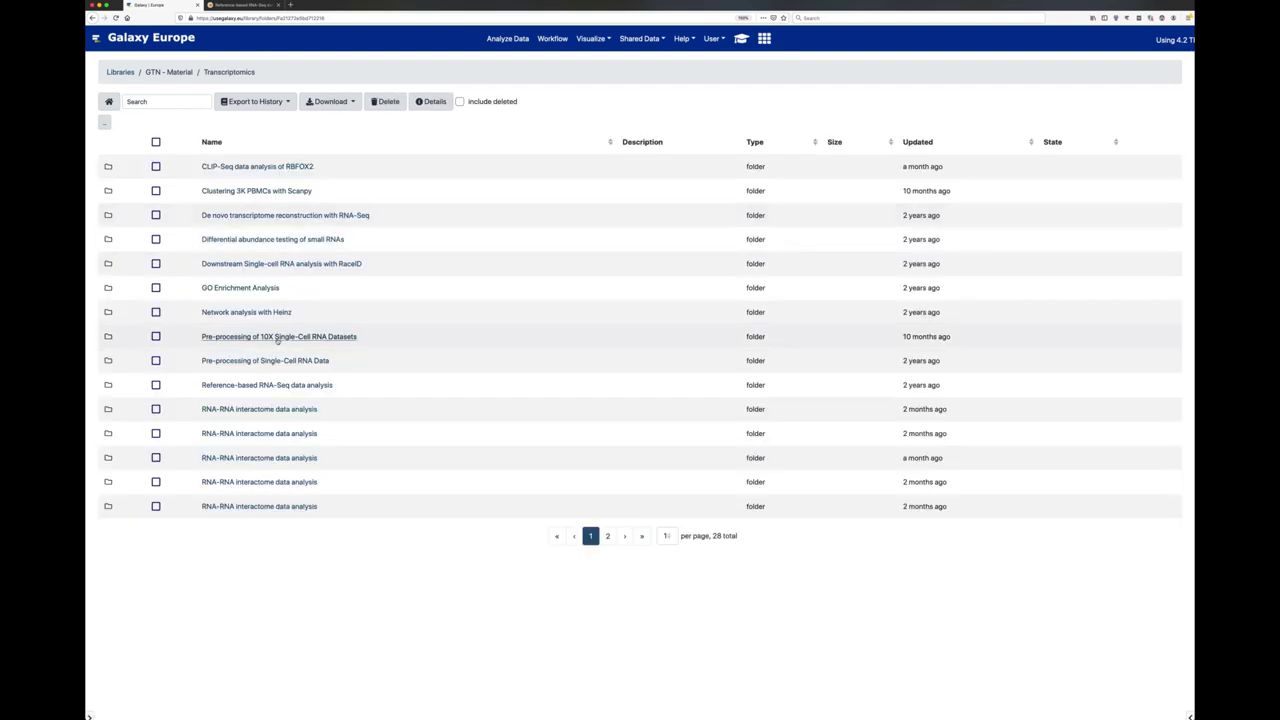
click(258, 386)
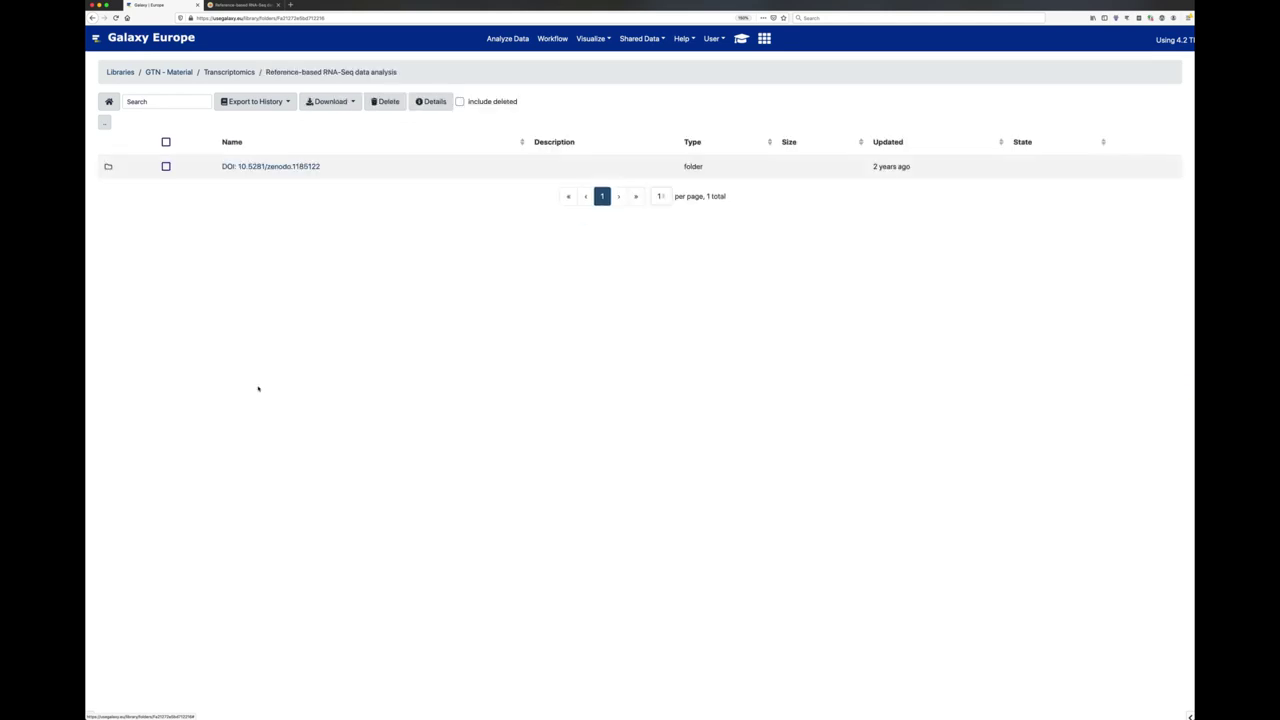
click(258, 167)
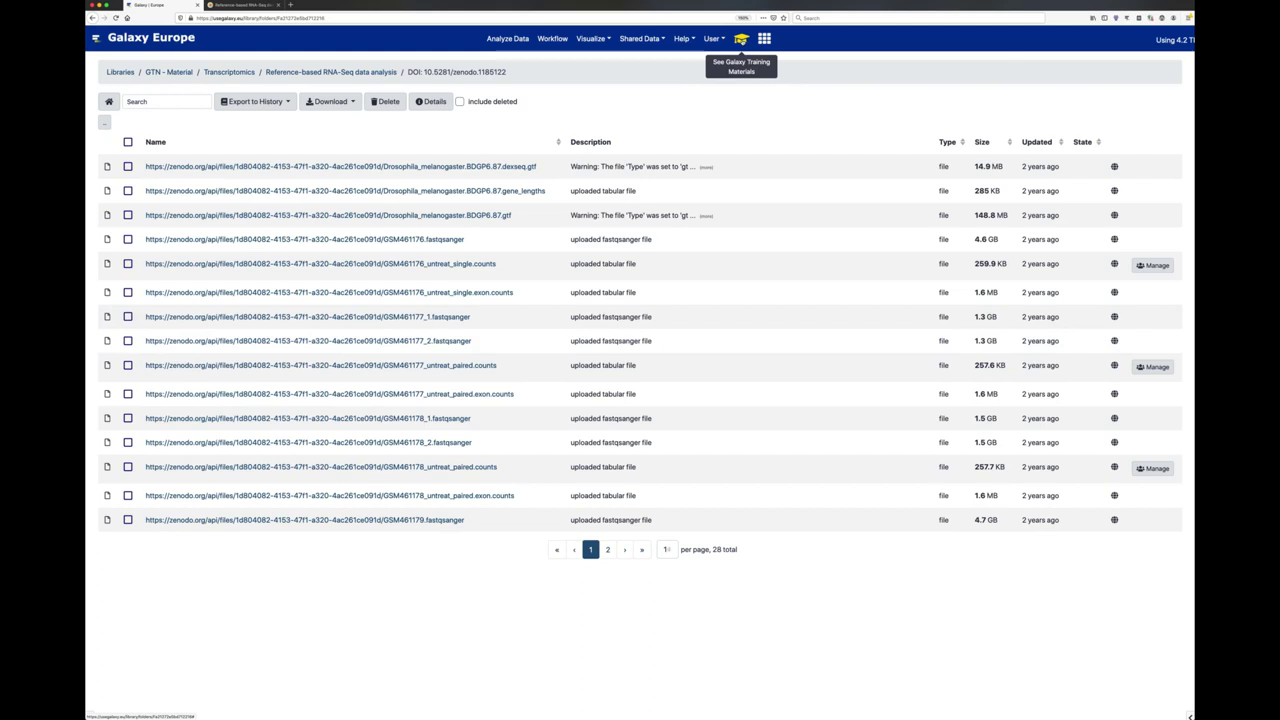
Open the Reference-based RNA-Seq data analysis hands-on tutorial from the Transcriptomics topic of the Galaxy training materials.
click(741, 38)
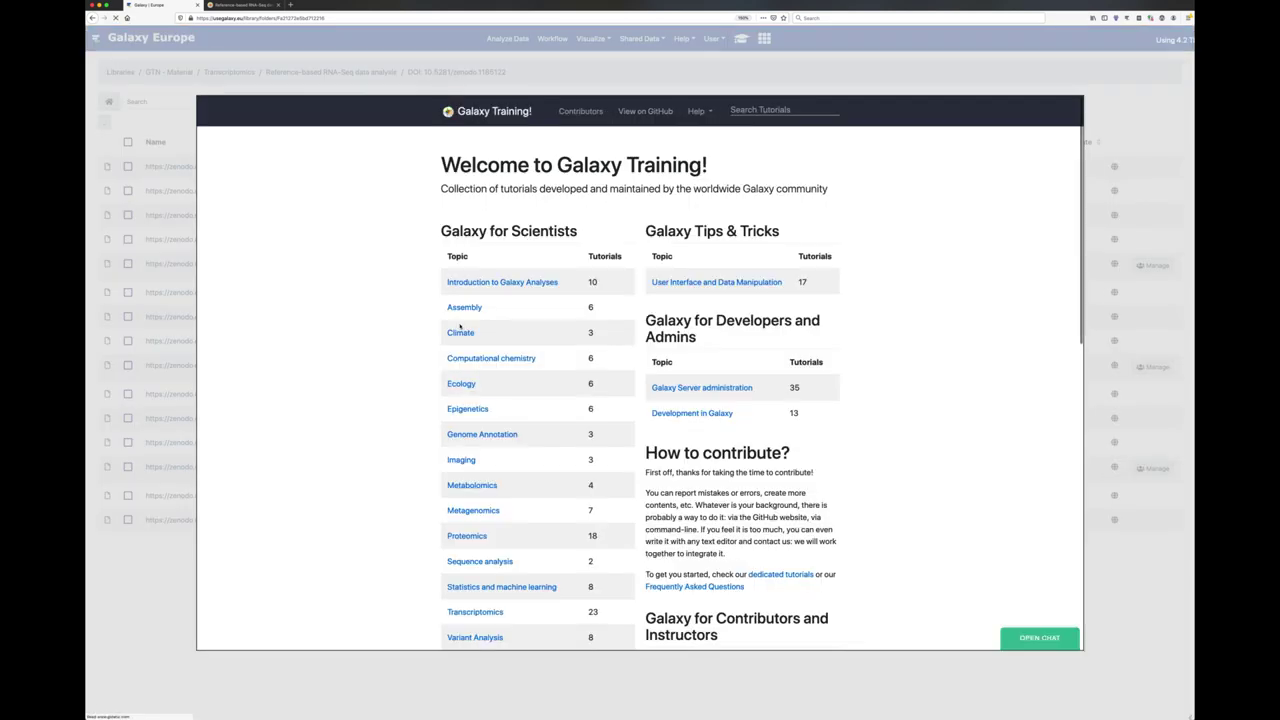
scroll(558, 405, down, 4)
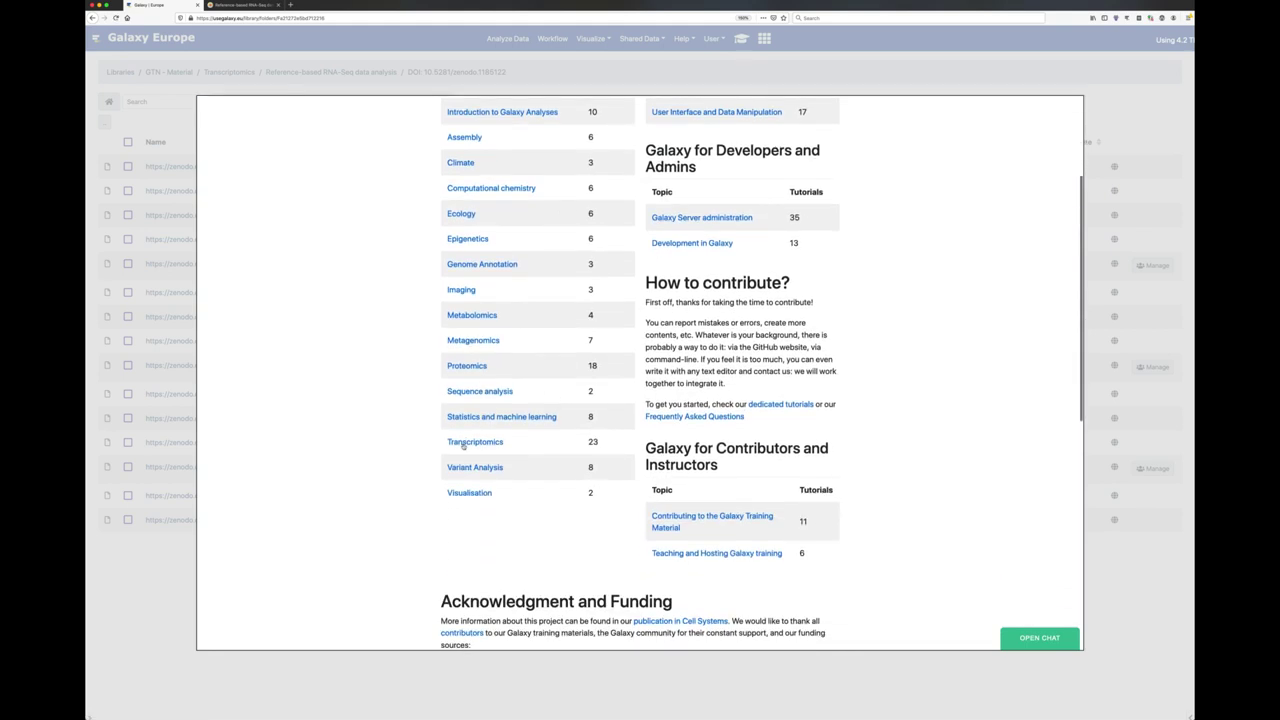
click(471, 444)
scroll(540, 505, down, 5)
scroll(545, 502, down, 2)
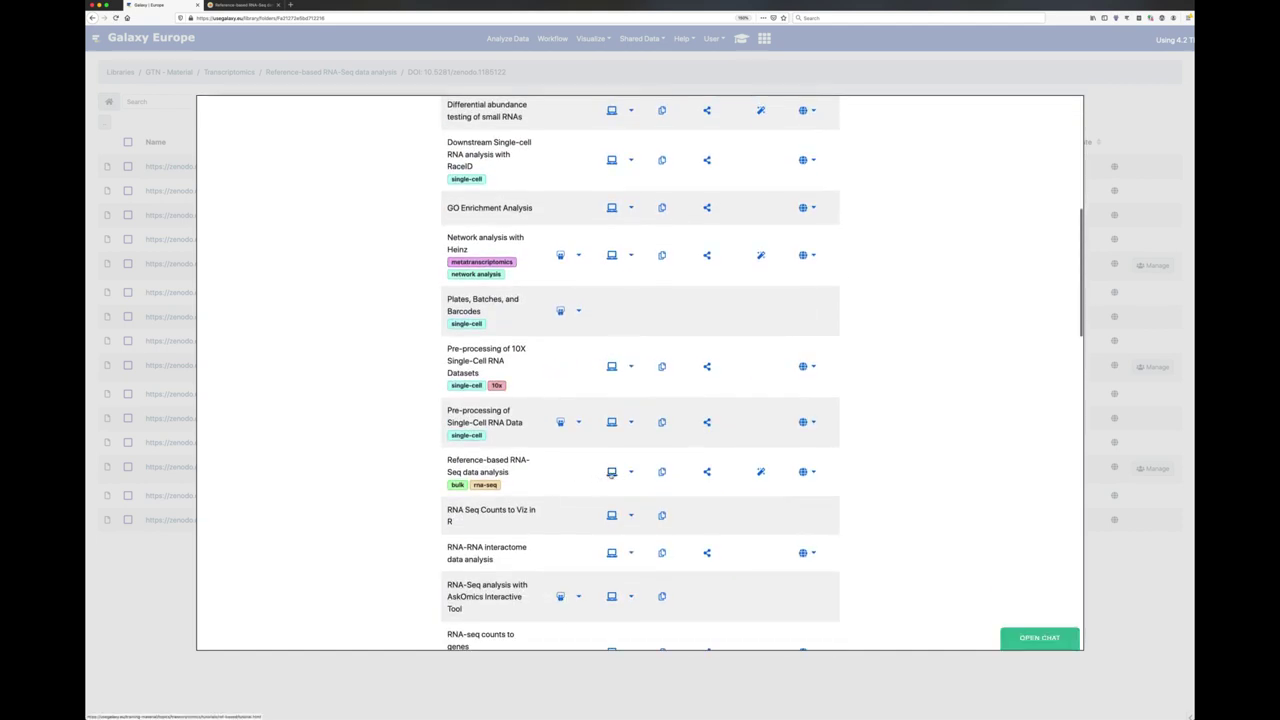
click(611, 472)
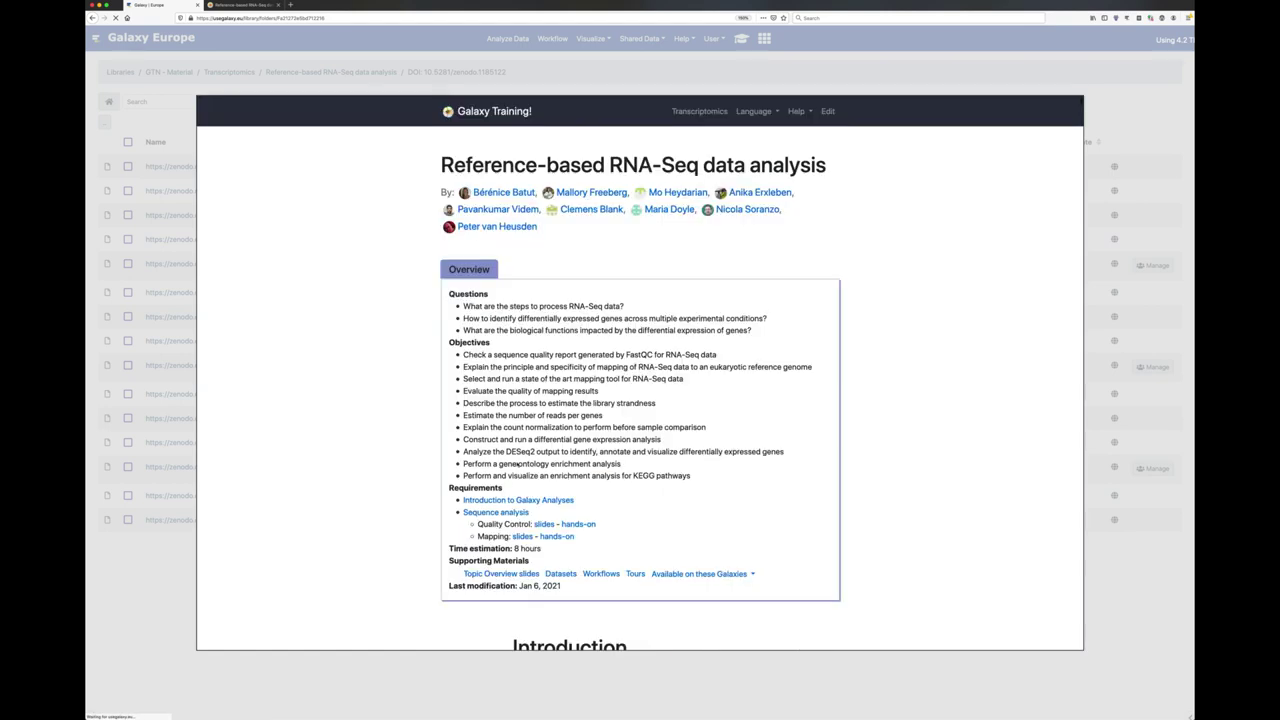
scroll(488, 451, down, 2)
scroll(488, 451, down, 1)
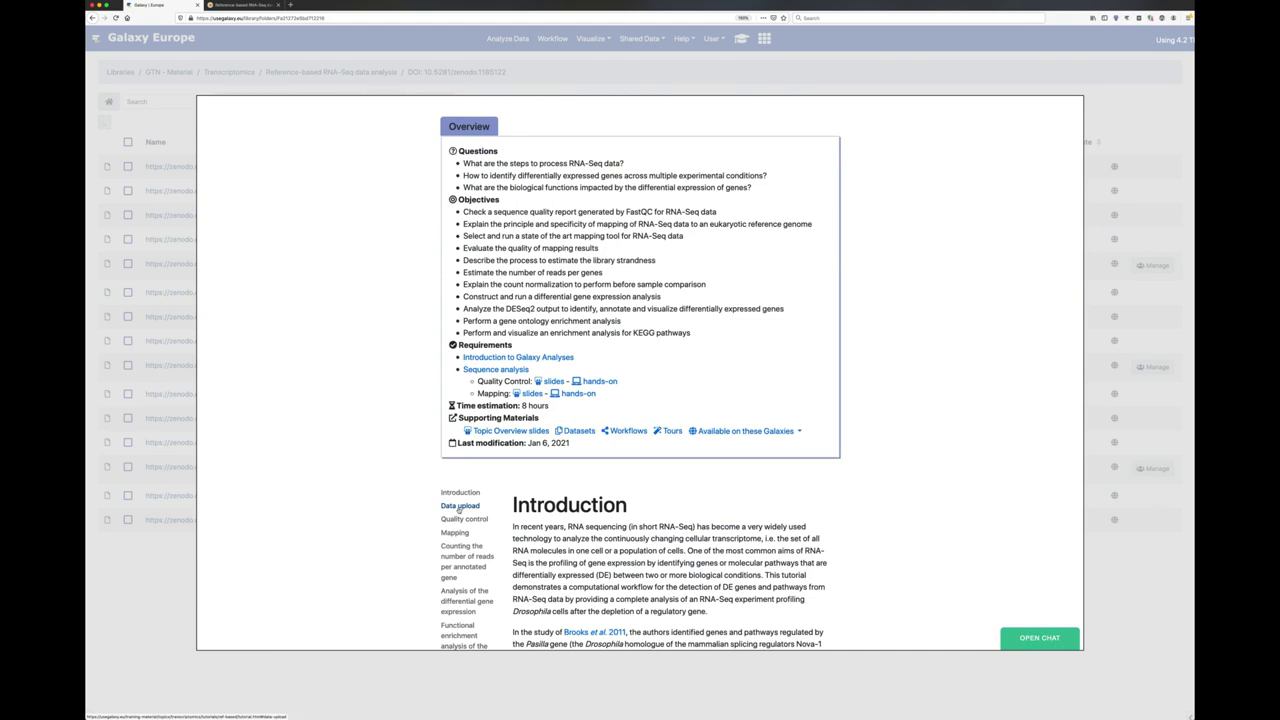
Check in the tutorial's Data upload section which untreated and treated FASTQ pairs to import, and close the training material.
click(459, 506)
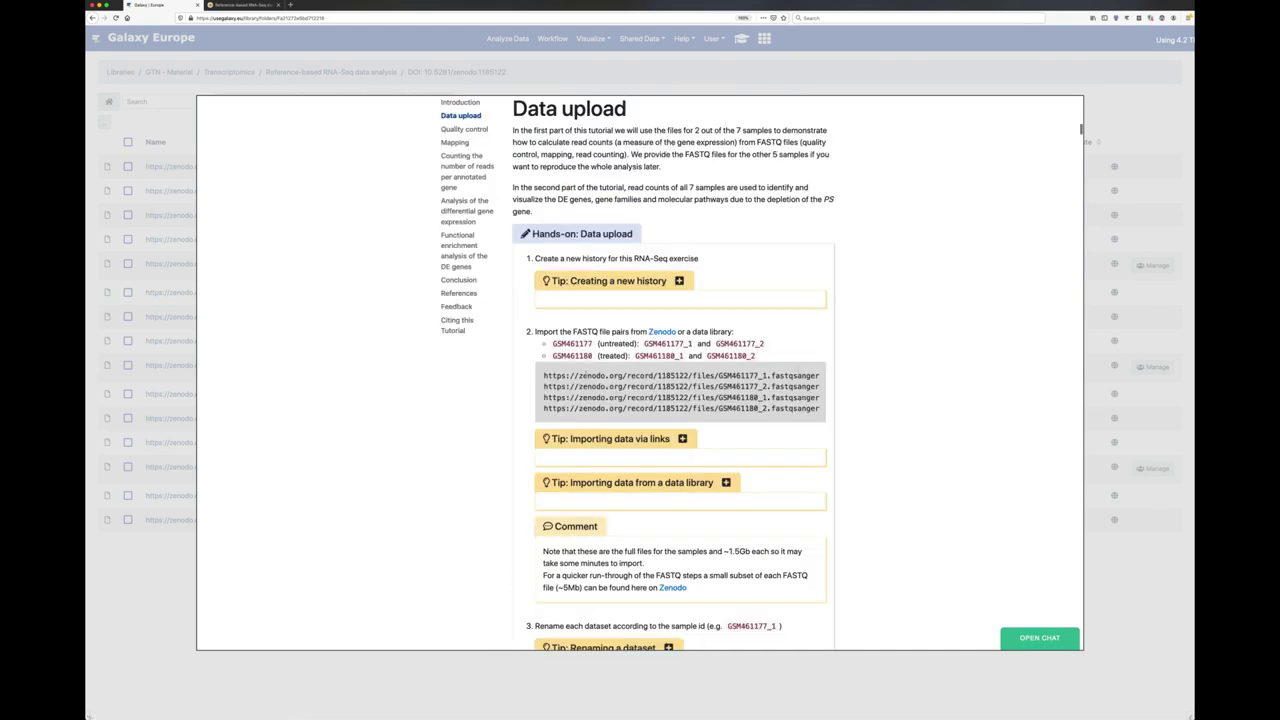
double_click(572, 343)
double_click(572, 356)
double_click(572, 343)
drag(554, 343, 588, 343)
click(591, 343)
double_click(627, 343)
drag(553, 355, 591, 355)
double_click(603, 355)
double_click(573, 343)
double_click(584, 355)
click(577, 344)
double_click(574, 356)
double_click(668, 343)
click(743, 344)
click(847, 681)
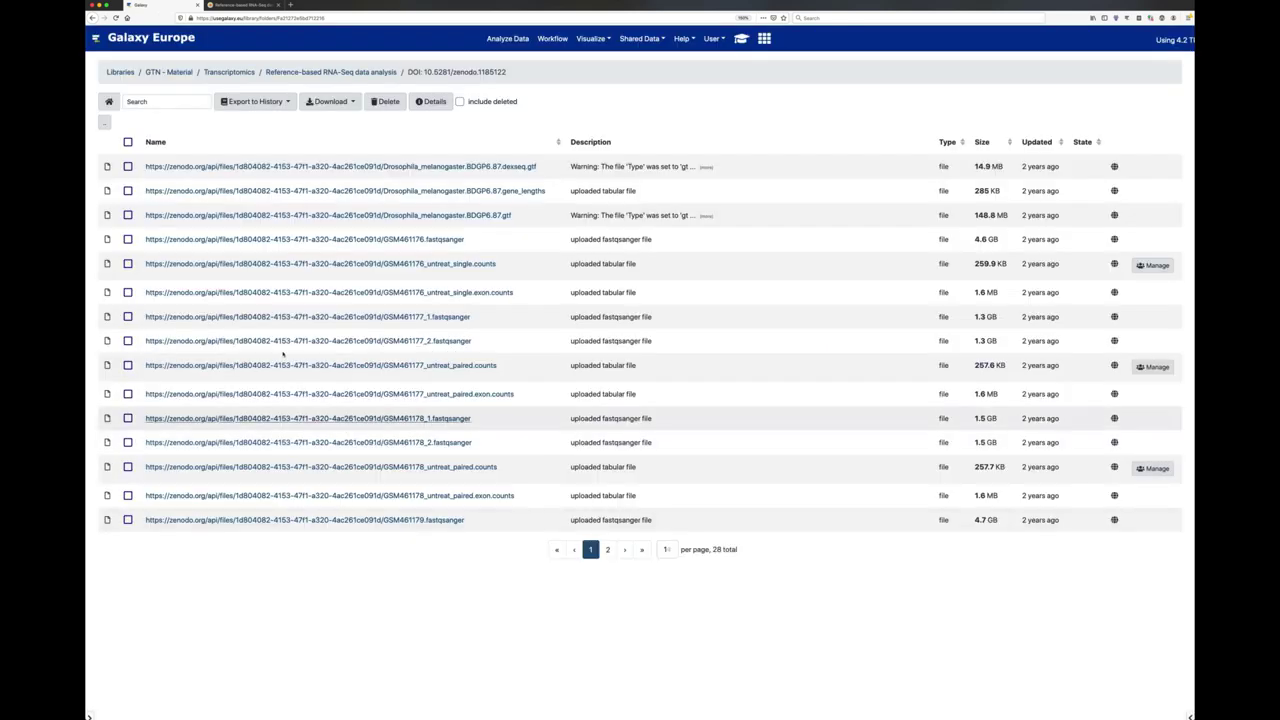
Select the library files GSM461177_1, GSM461177_2, GSM461180_1 and GSM461180_2 in fastqsanger format.
click(128, 316)
click(128, 341)
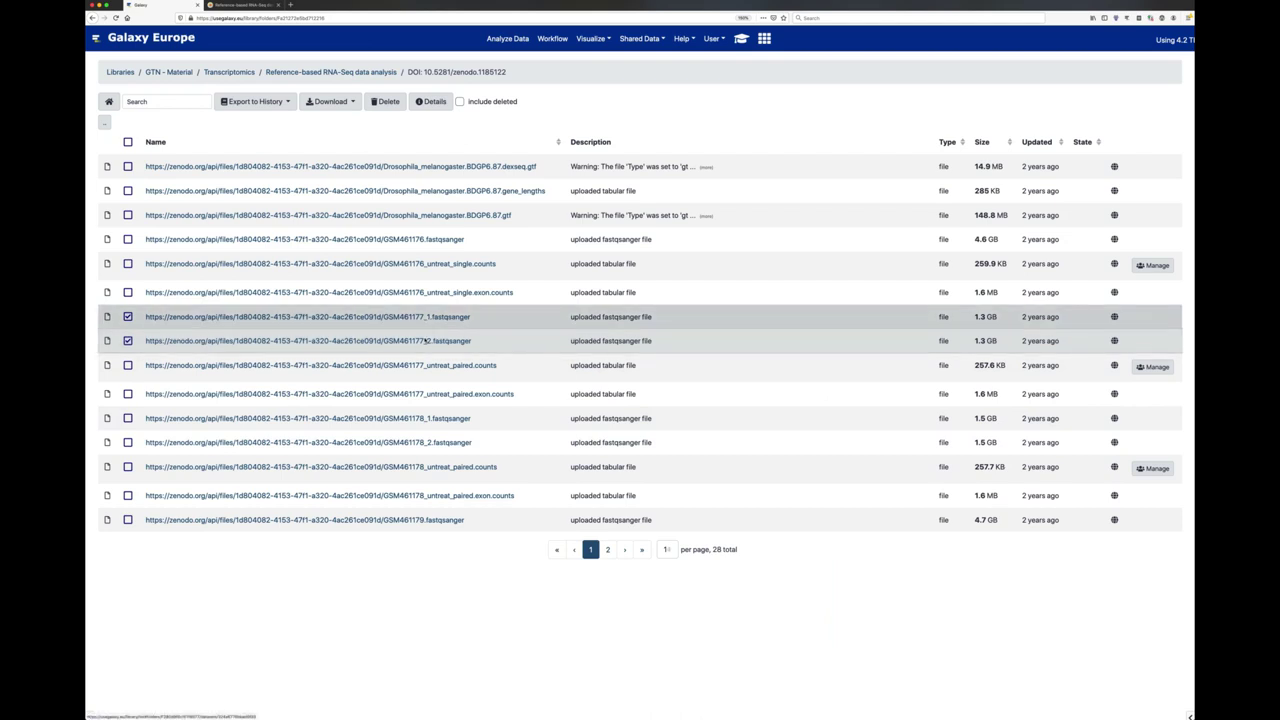
click(608, 550)
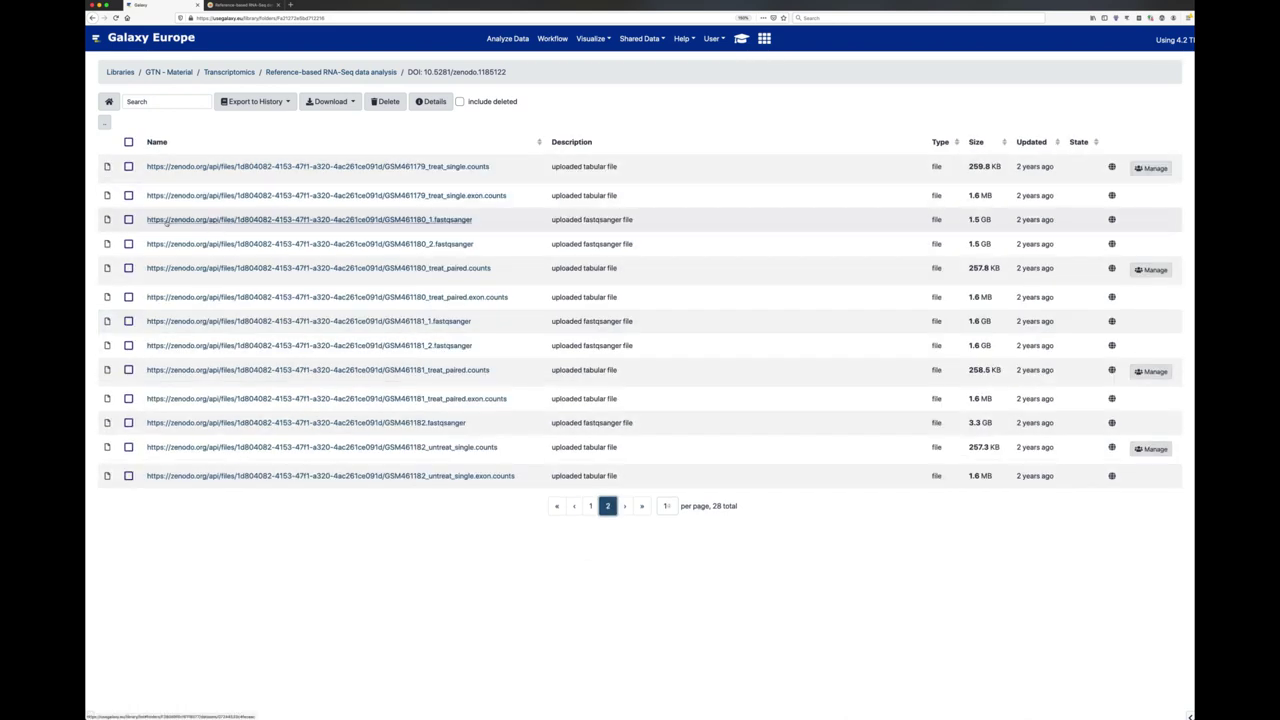
click(128, 219)
click(128, 243)
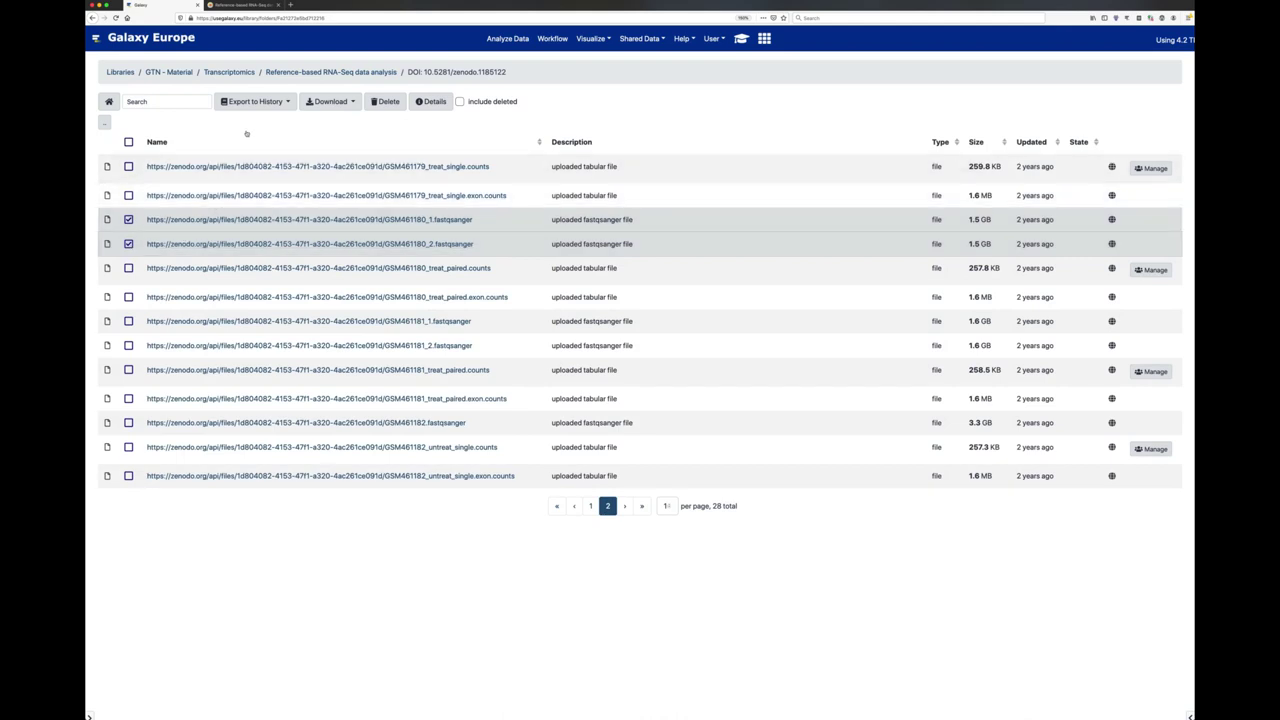
Export the selected library files as datasets to the RNA-seq tutorial history and return to the analysis home view.
click(254, 102)
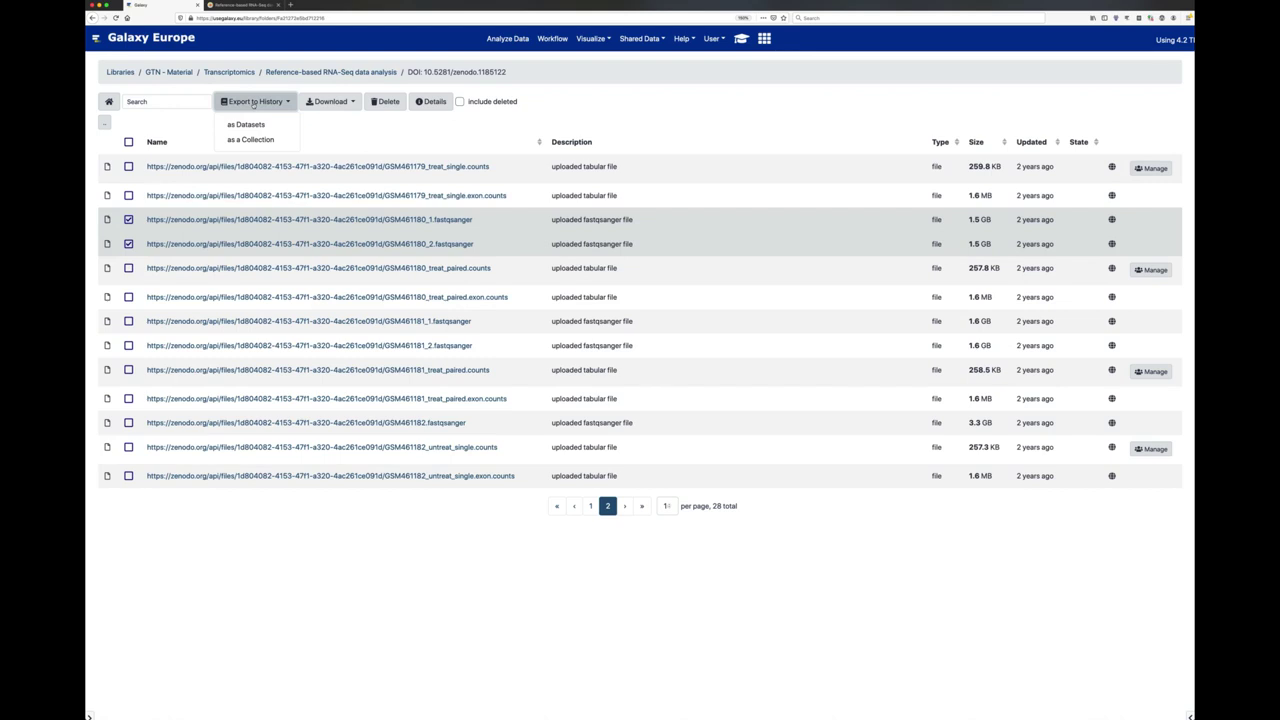
click(246, 124)
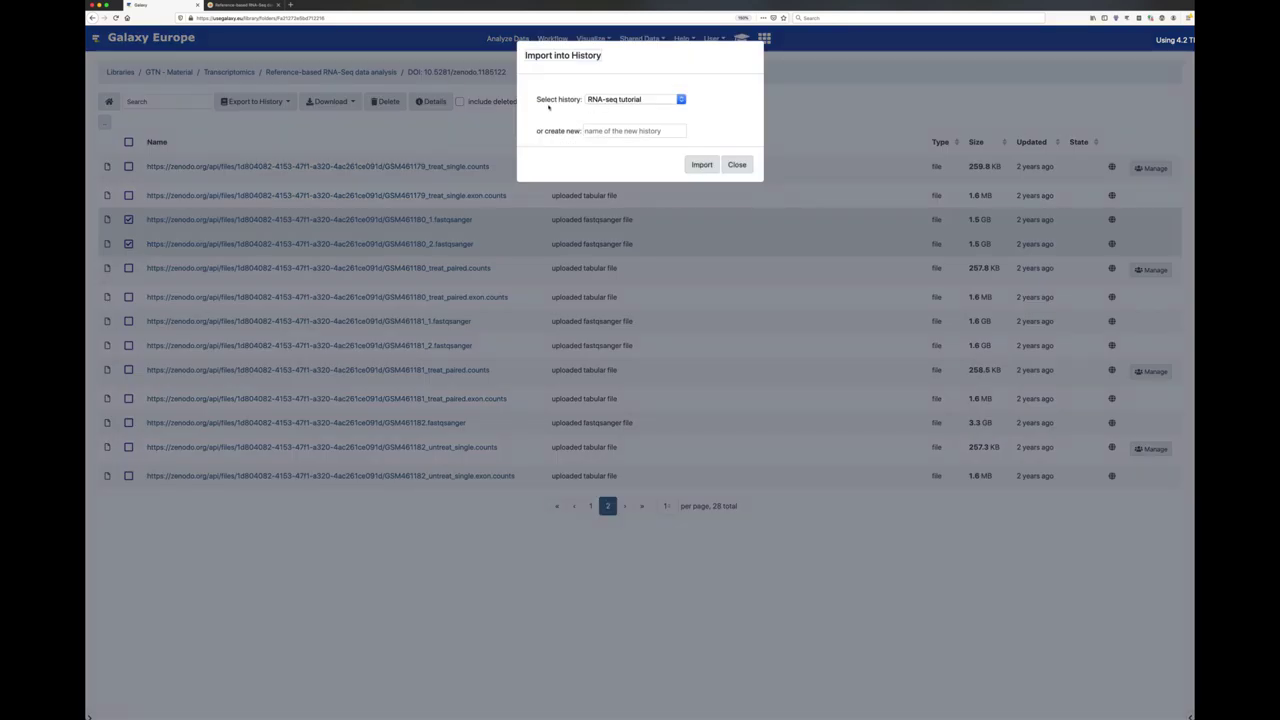
click(699, 165)
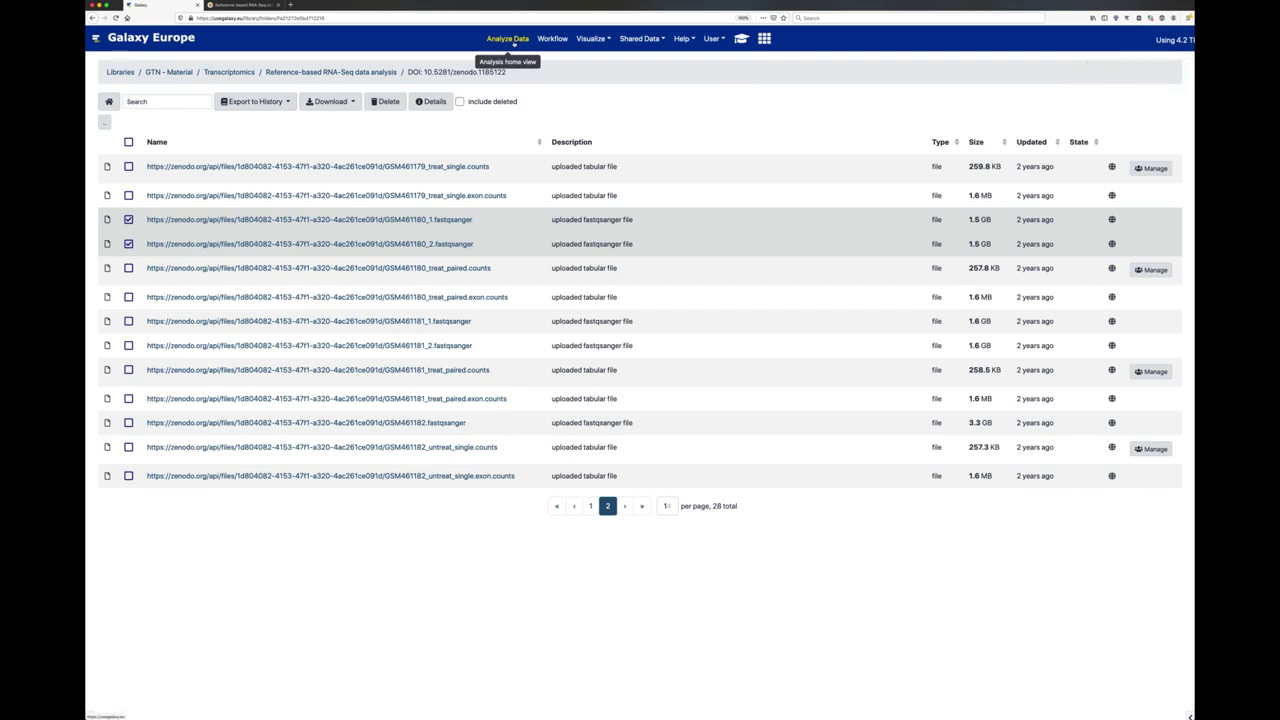
click(514, 44)
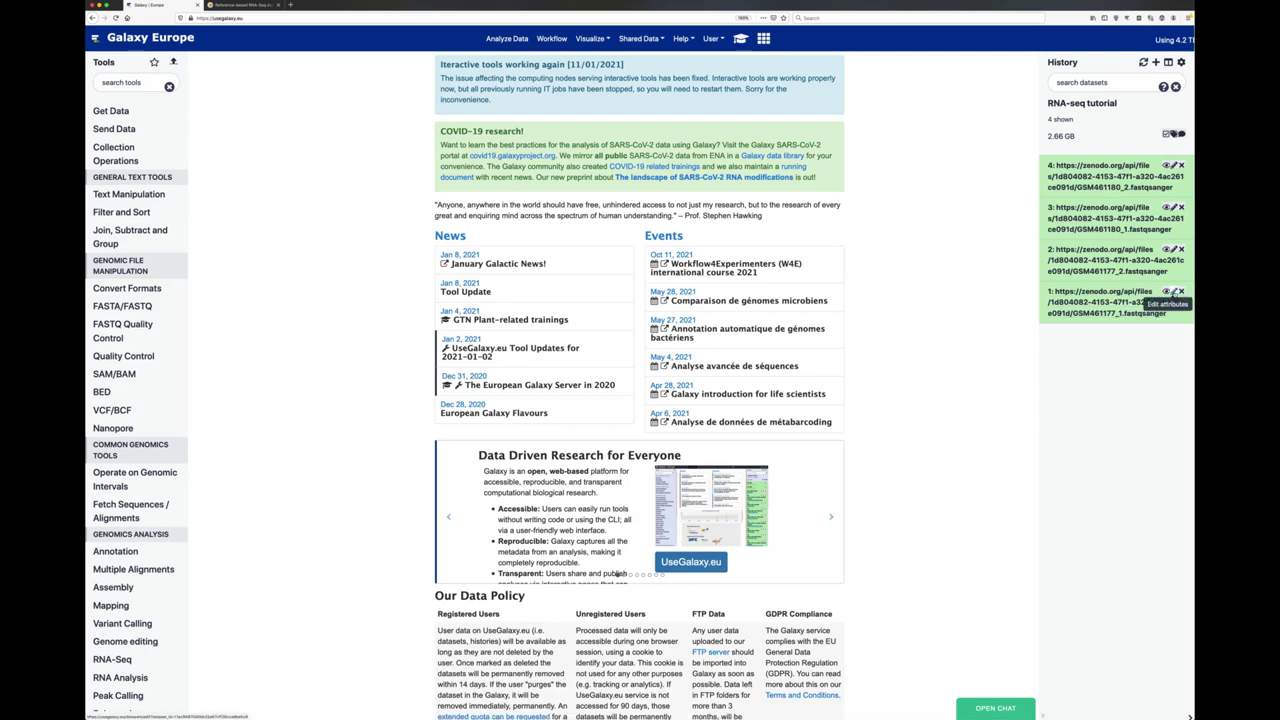
Rename dataset 1 as GSM461177_1, removing the Zenodo URL prefix and file extension, and save it.
click(1174, 291)
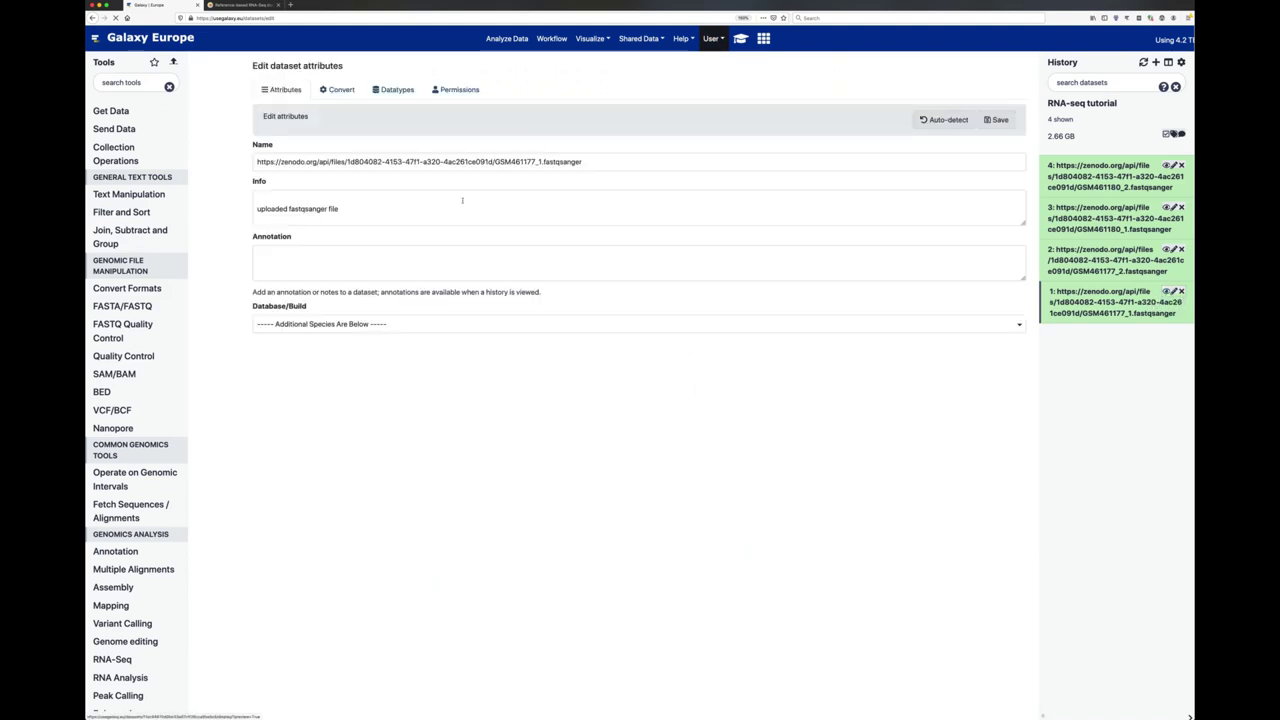
drag(256, 161, 494, 161)
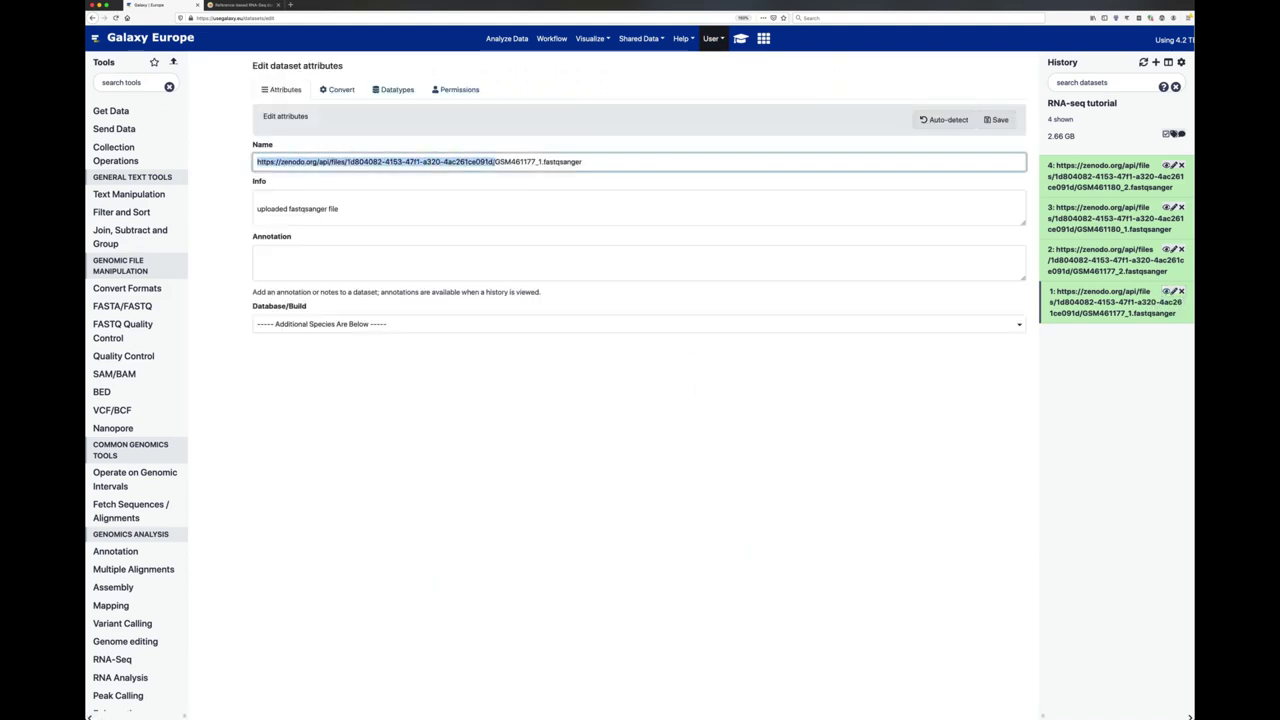
key(BackSpace)
drag(305, 161, 383, 162)
key(BackSpace)
click(997, 119)
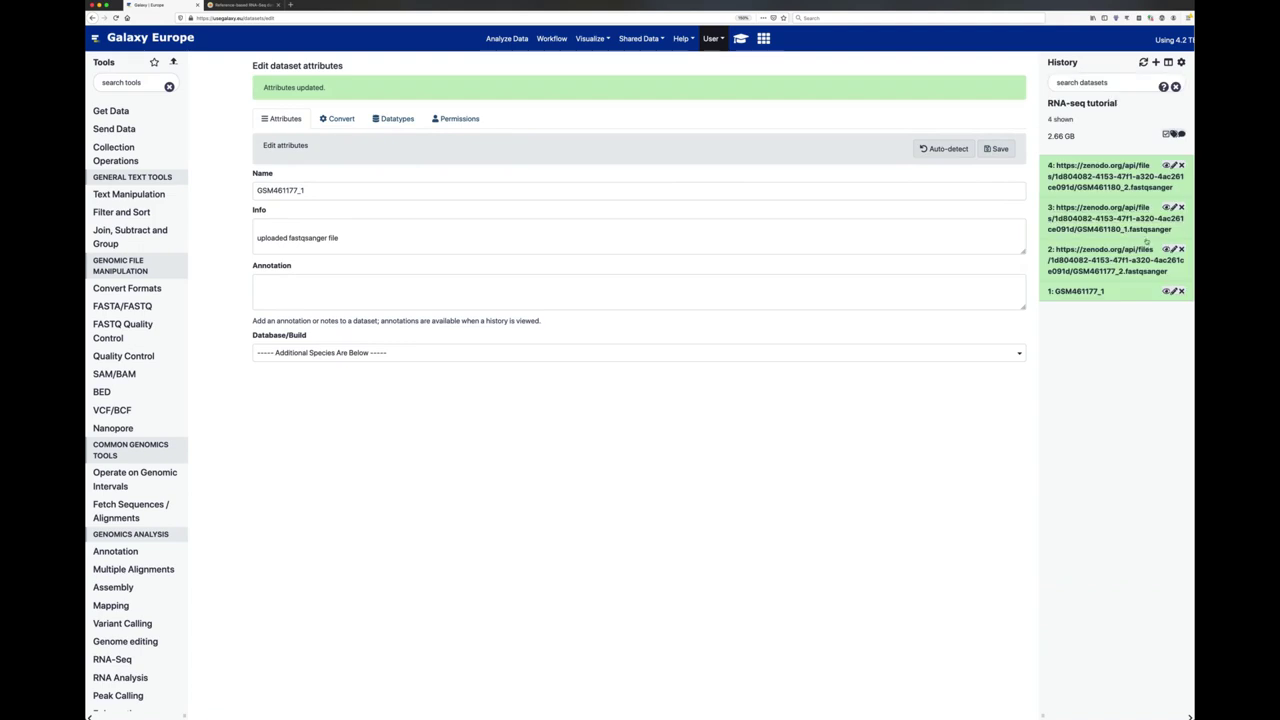
Rename dataset 2 as GSM461177_2 and save its attributes.
click(1165, 249)
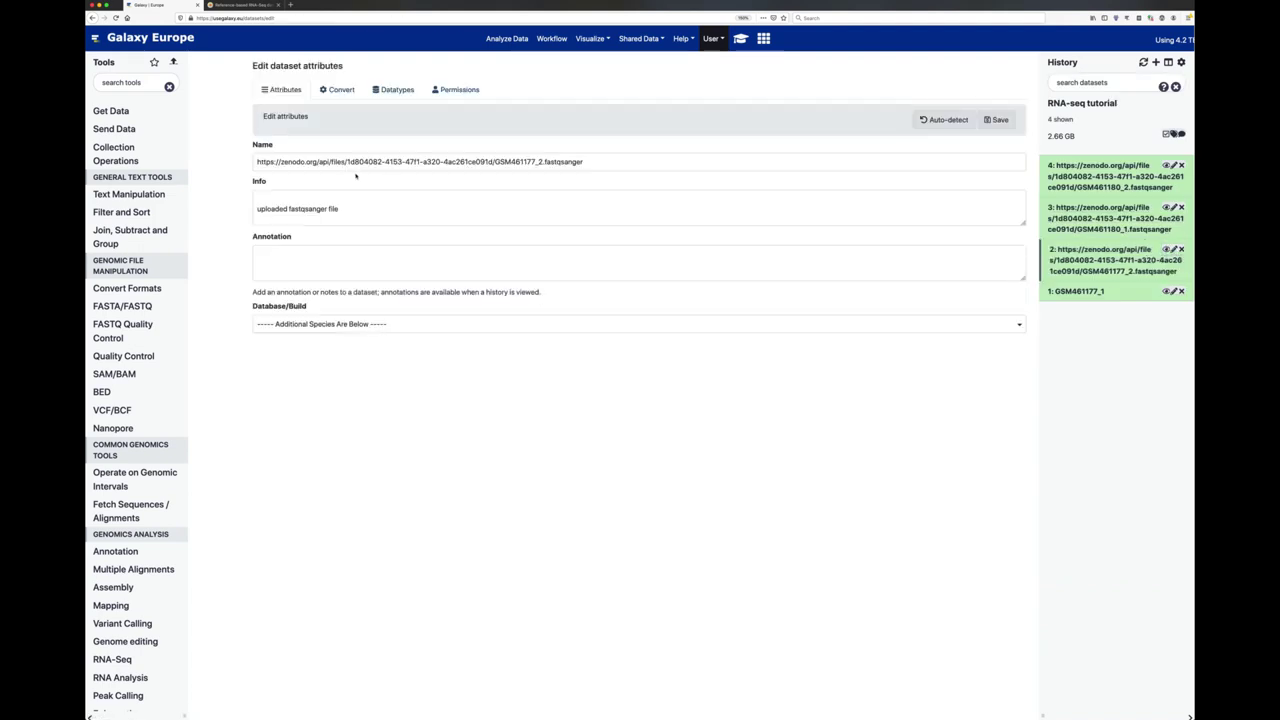
drag(494, 161, 381, 166)
key(BackSpace)
key(BackSpace)
key(BackSpace)
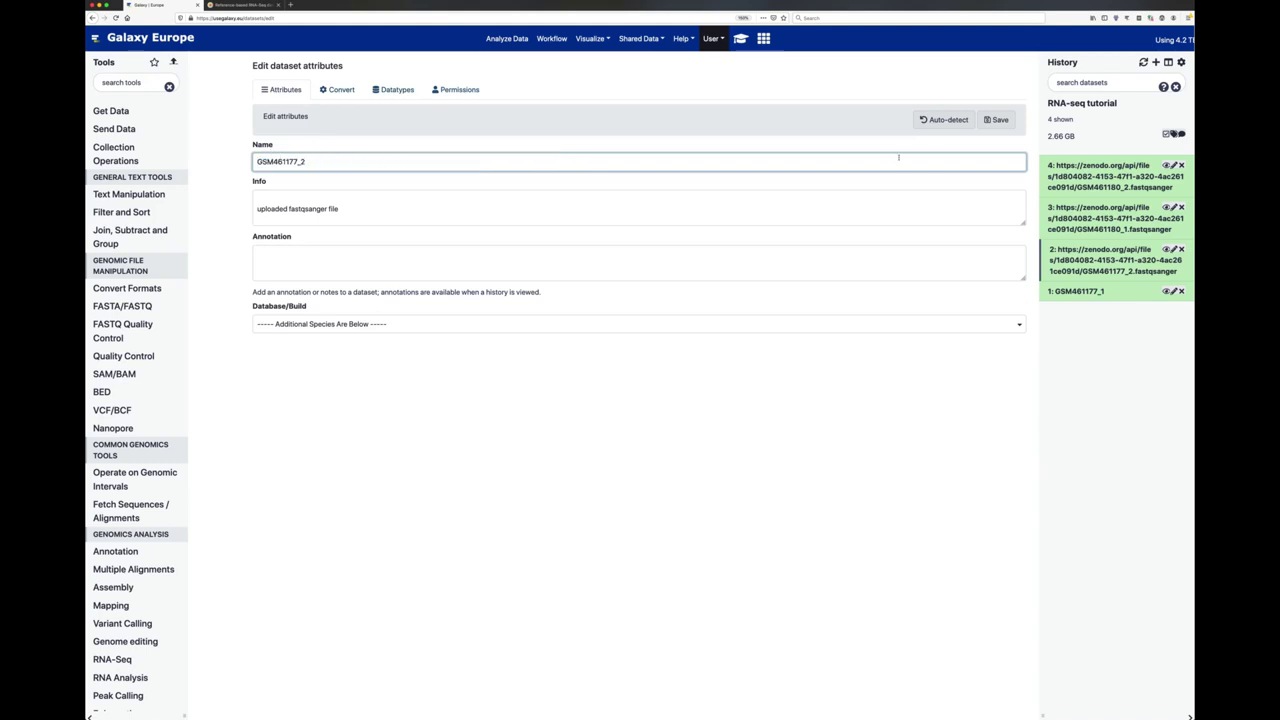
click(996, 126)
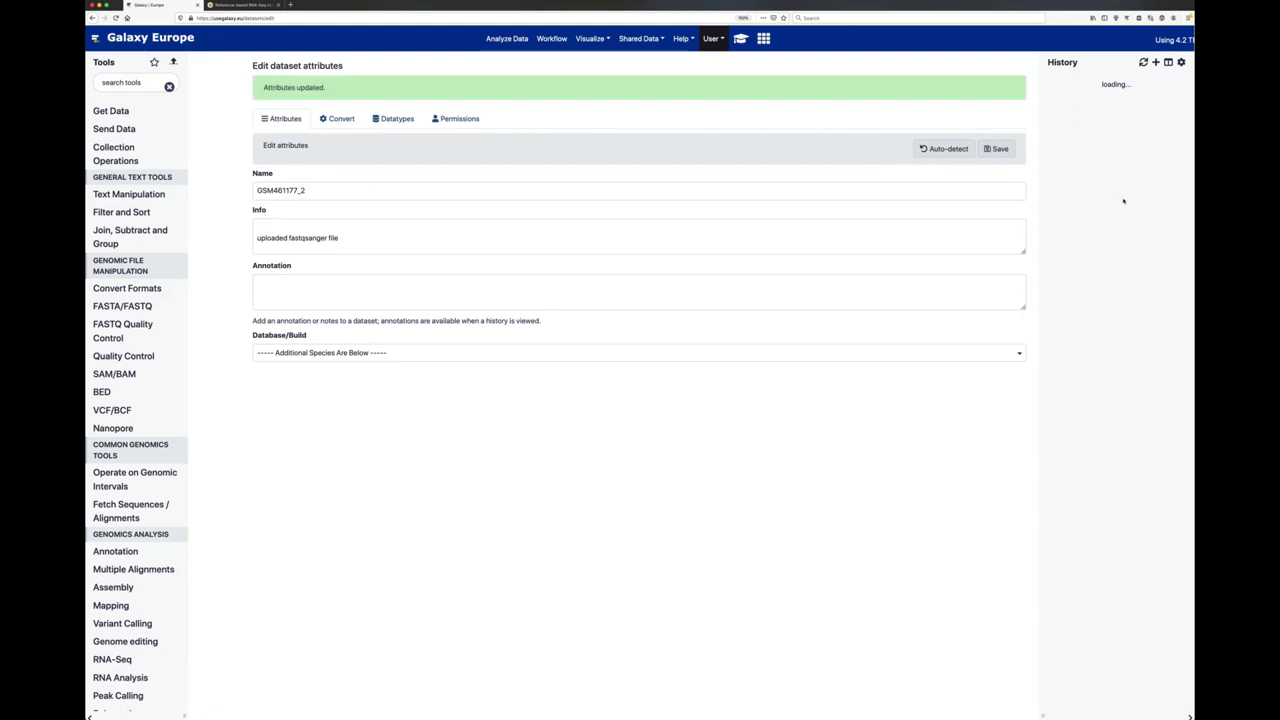
Rename dataset 3 as GSM461180_1 and save its attributes.
click(1174, 207)
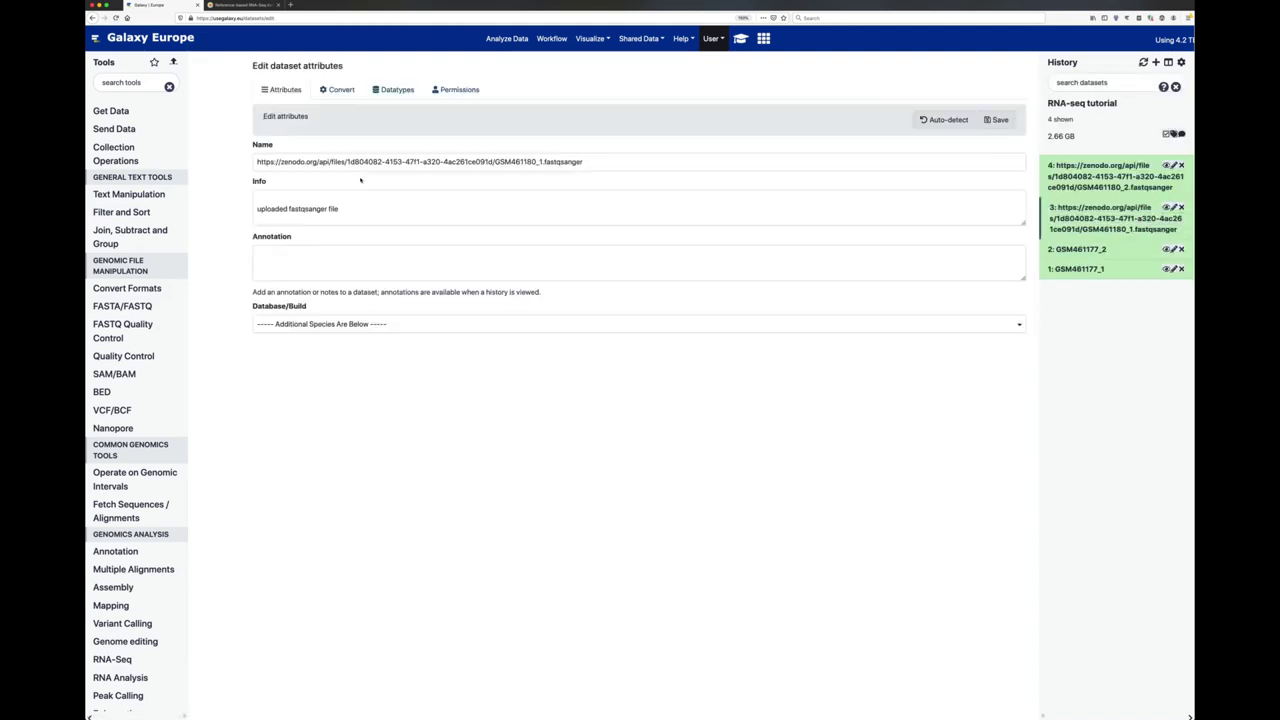
drag(493, 161, 346, 161)
key(BackSpace)
key(BackSpace)
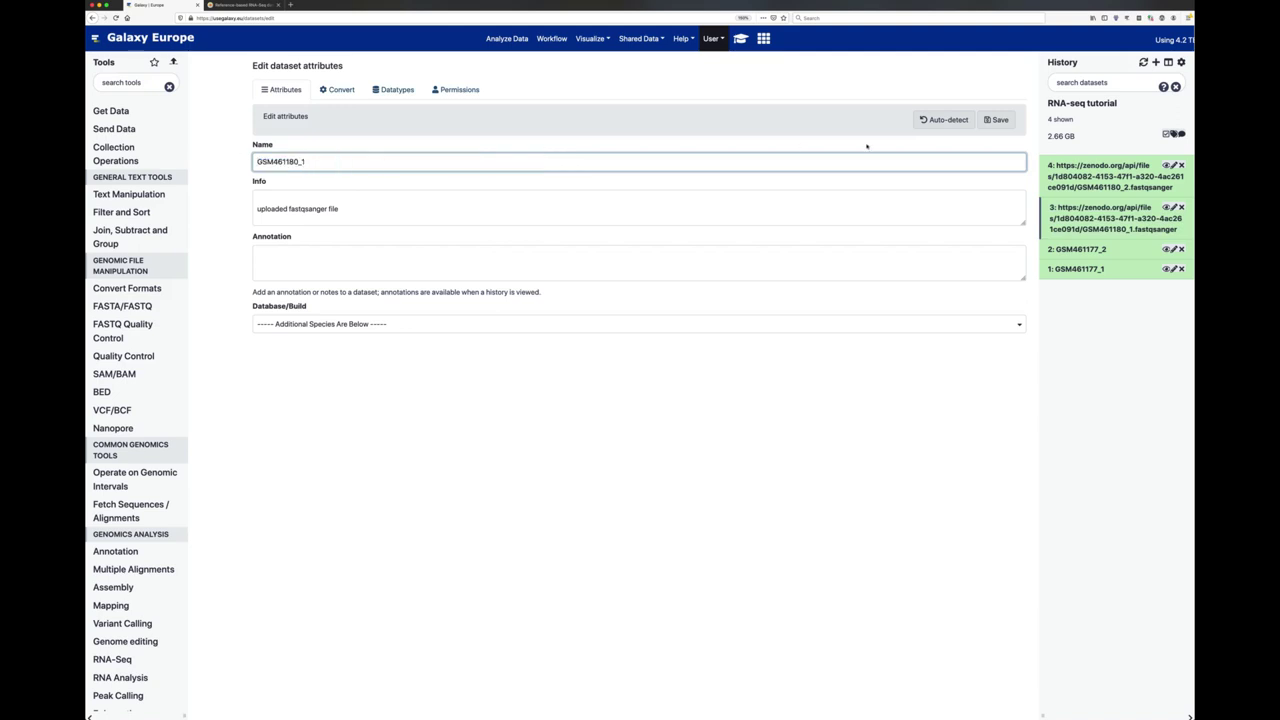
click(997, 120)
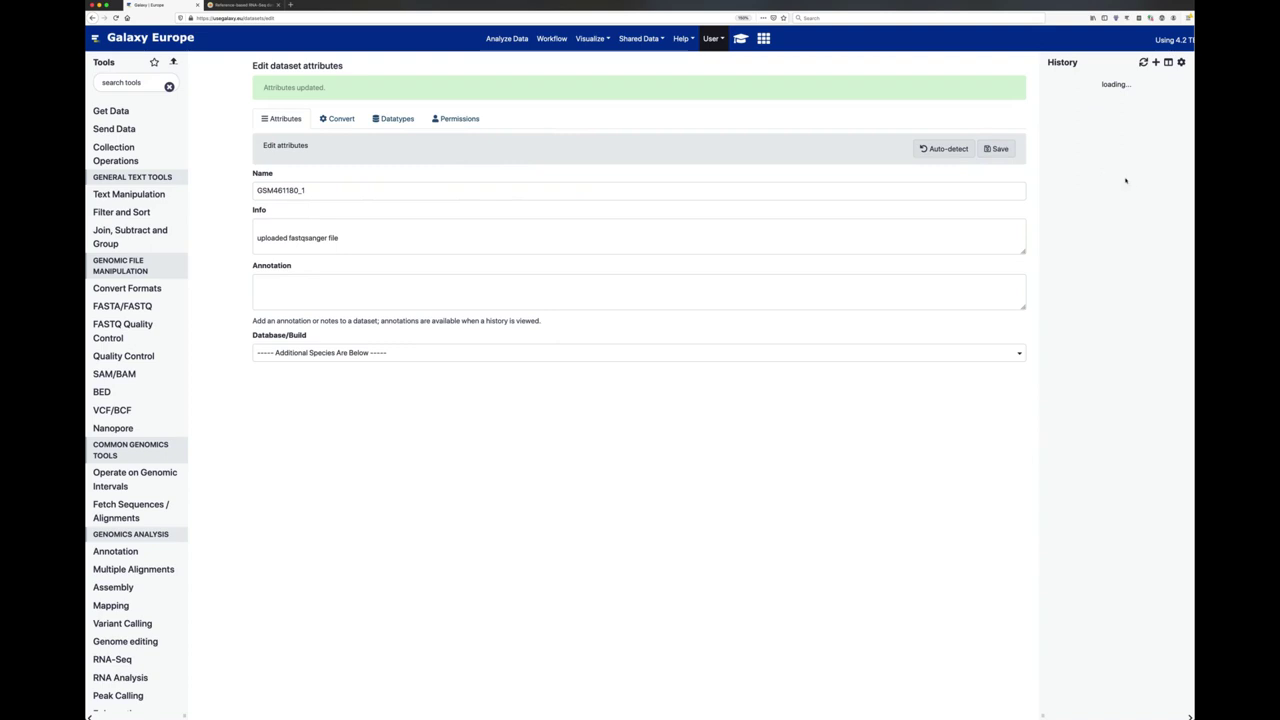
Rename dataset 4 as GSM461180_2 and save its attributes.
click(1173, 165)
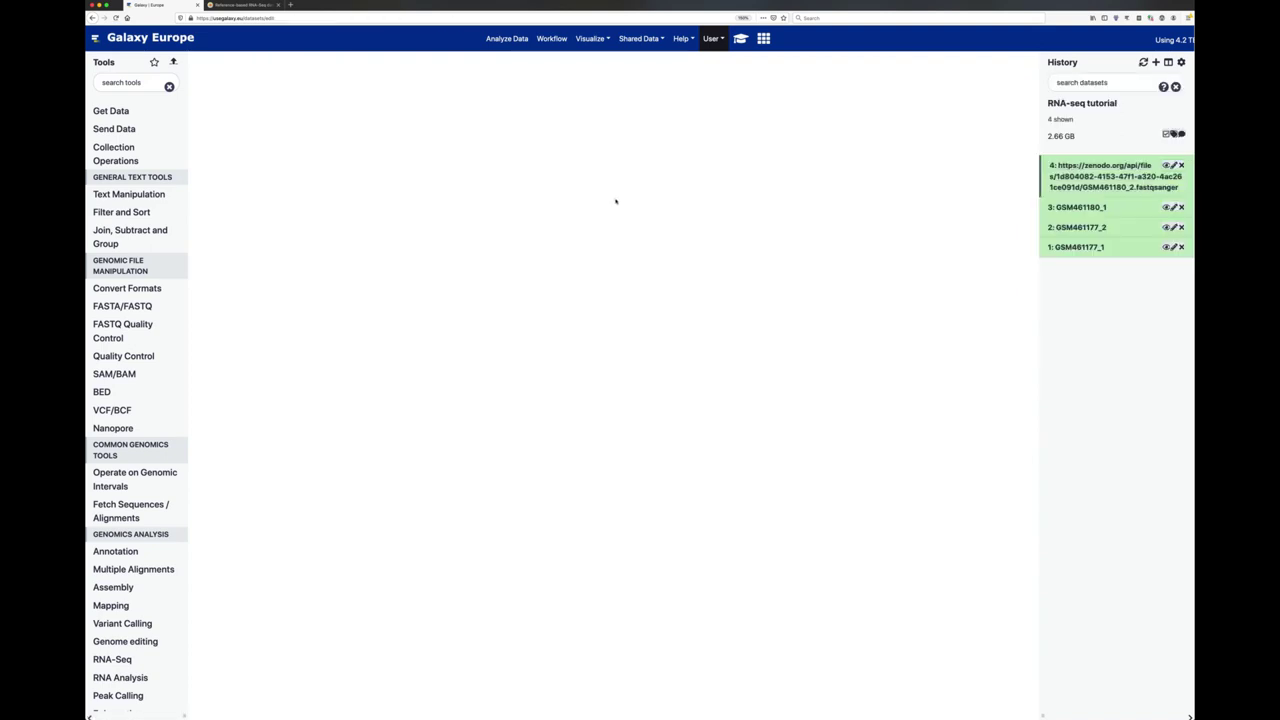
drag(496, 161, 256, 161)
key(BackSpace)
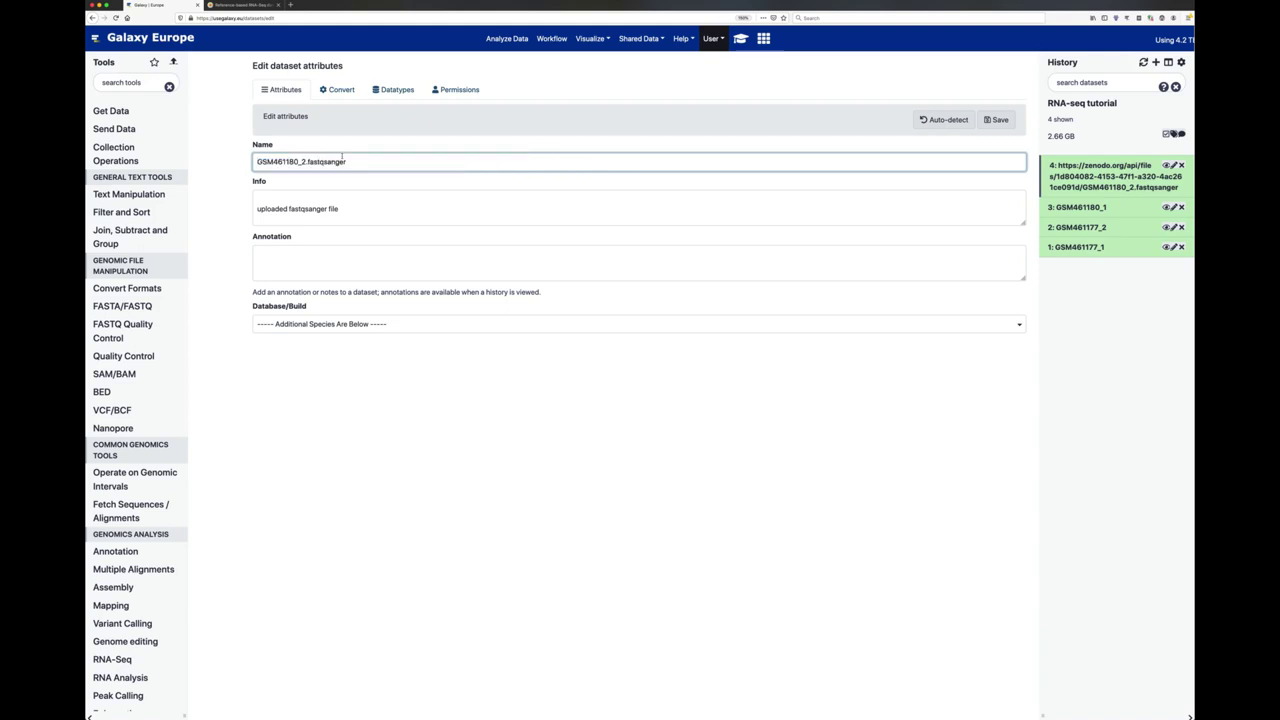
key(super+shift+Right)
key(BackSpace)
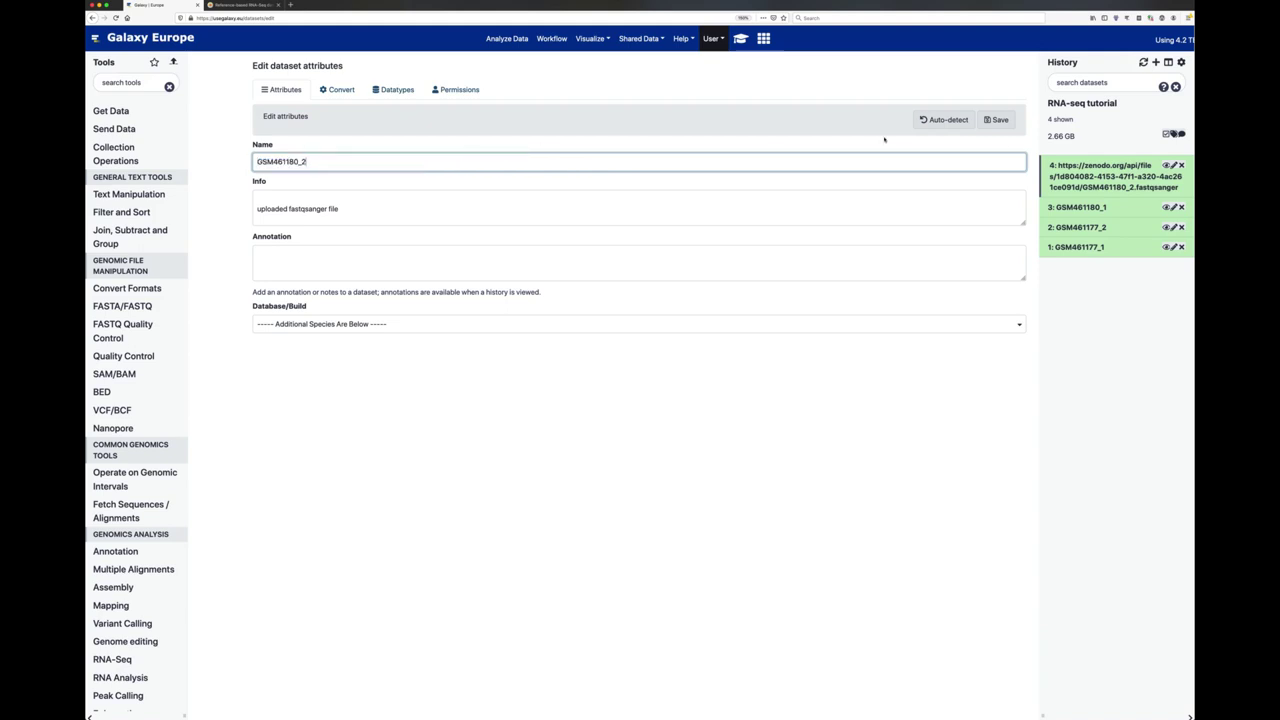
click(997, 119)
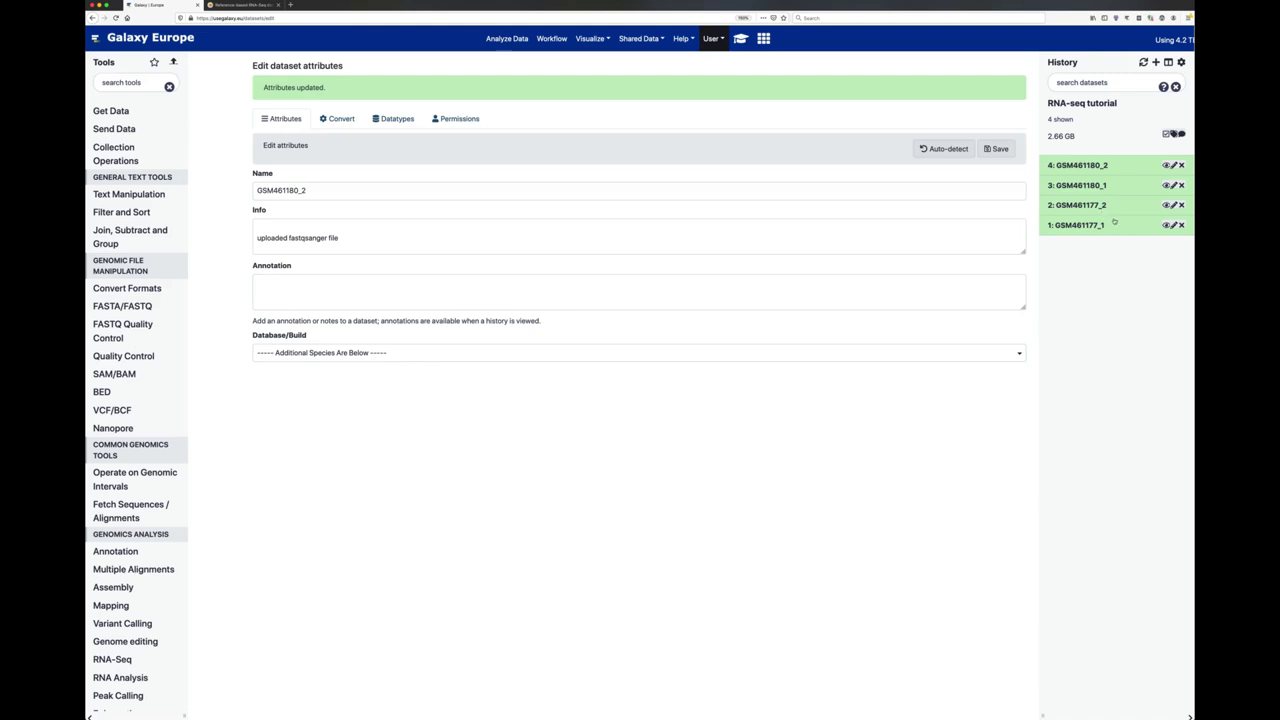
Expand dataset GSM461177_1 and enter the name tag #GSM461177 for it.
click(1125, 229)
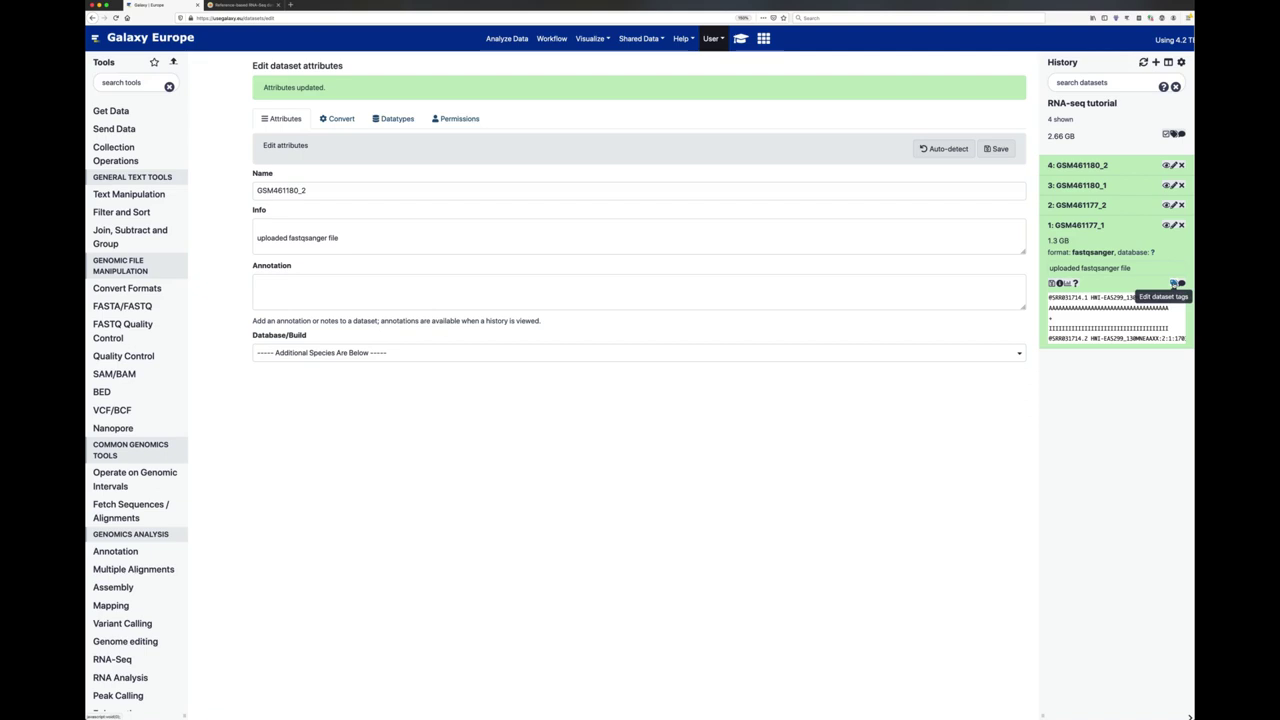
click(1174, 283)
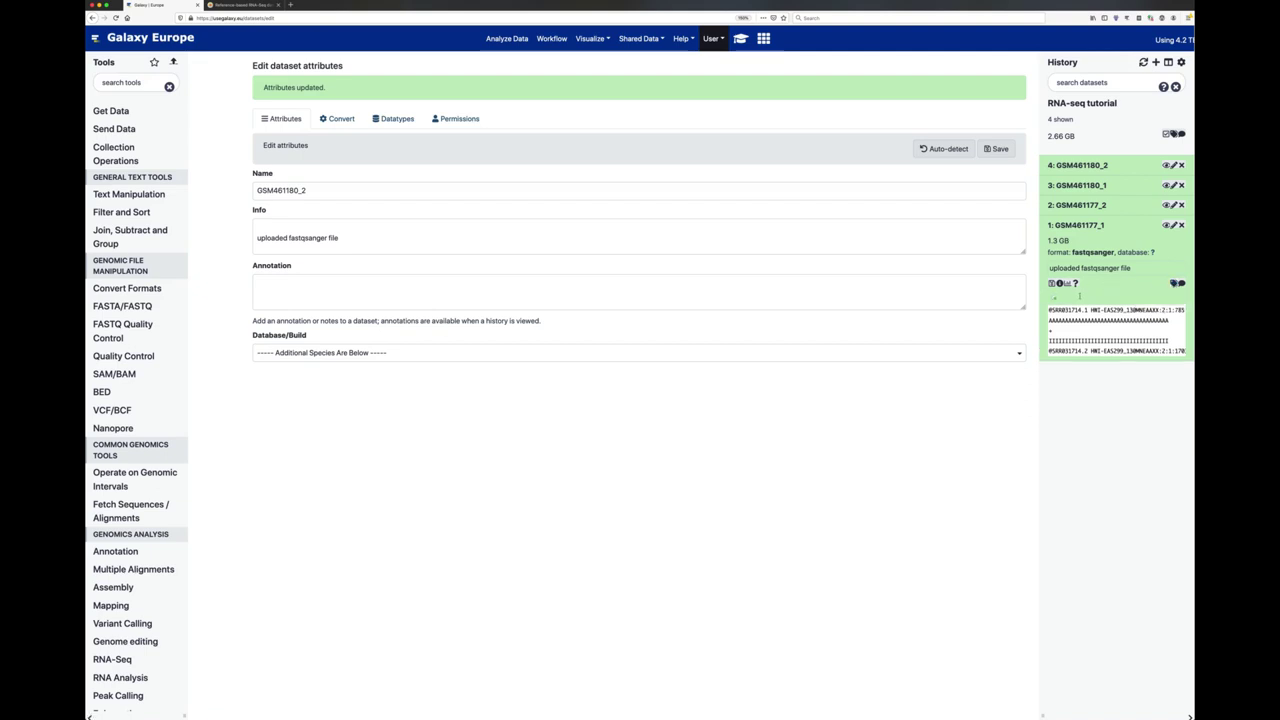
text(GSM4611)
key(BackSpace)
key(BackSpace)
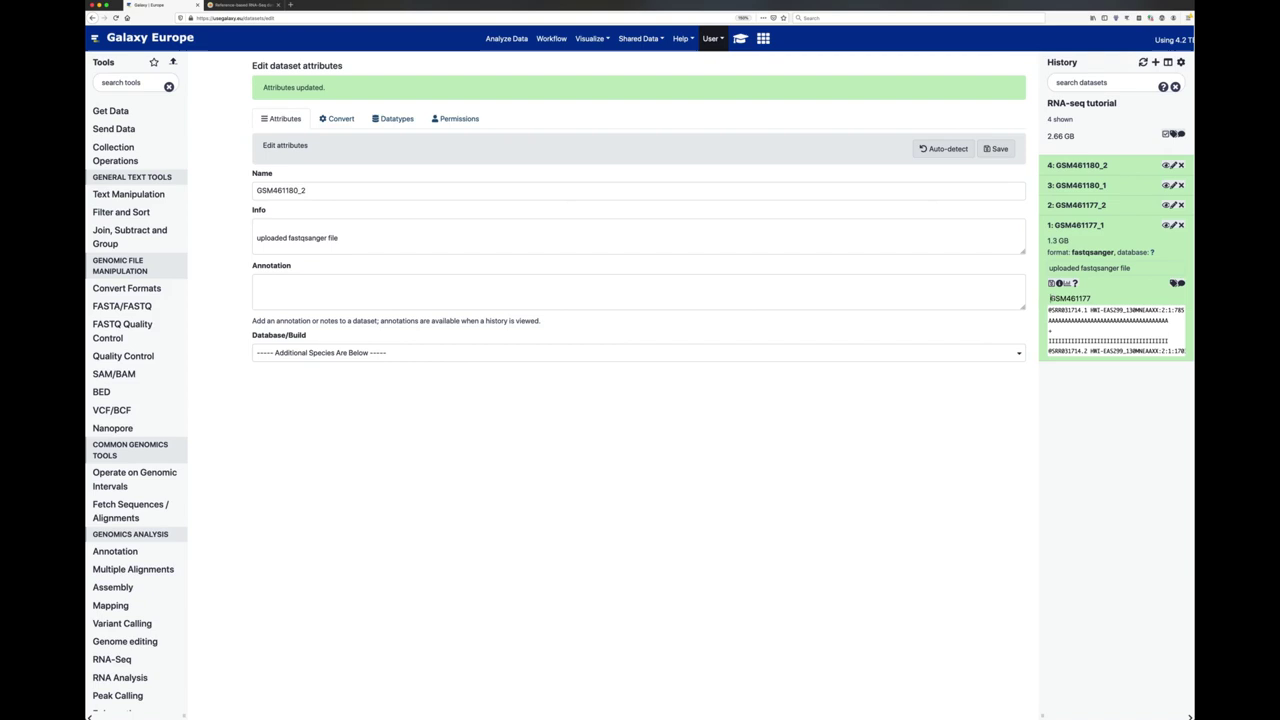
text(#)
Copy the tag text #GSM461177 from the tag entry of dataset GSM461177_1.
key(alt+shift+Left)
key(alt+shift+Left)
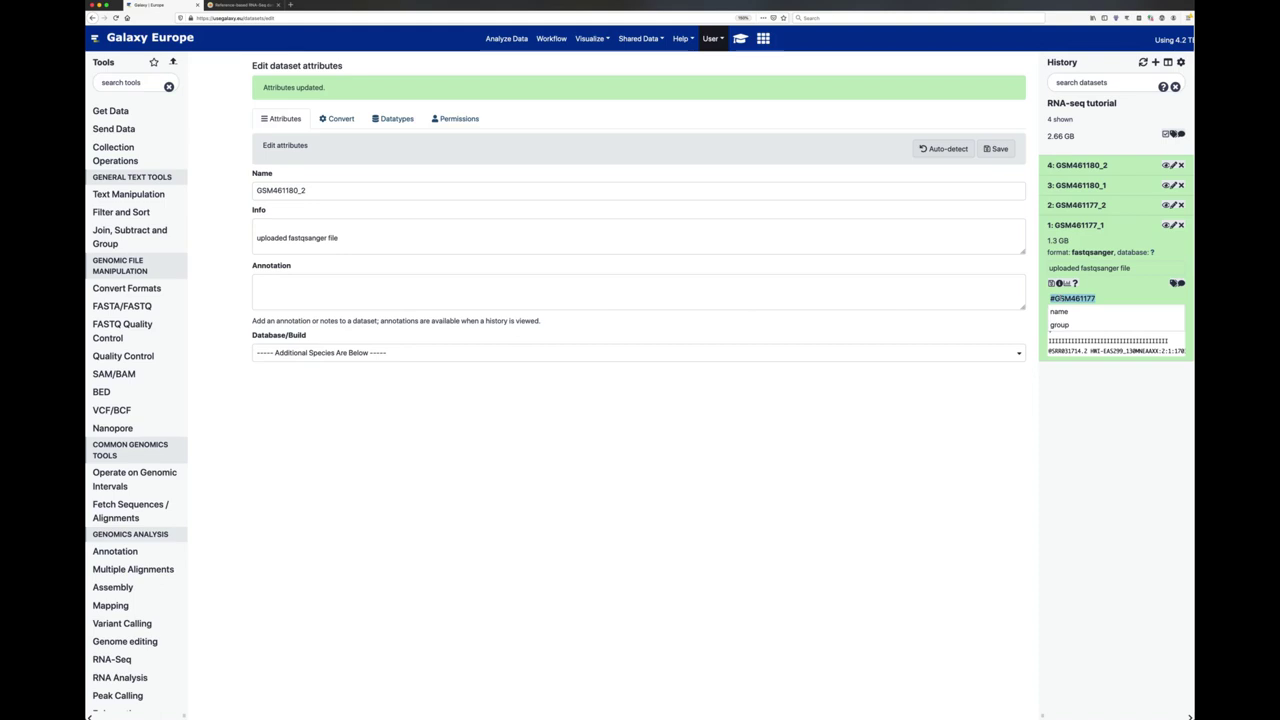
click(1050, 298)
triple_click(1050, 298)
right_click(1052, 296)
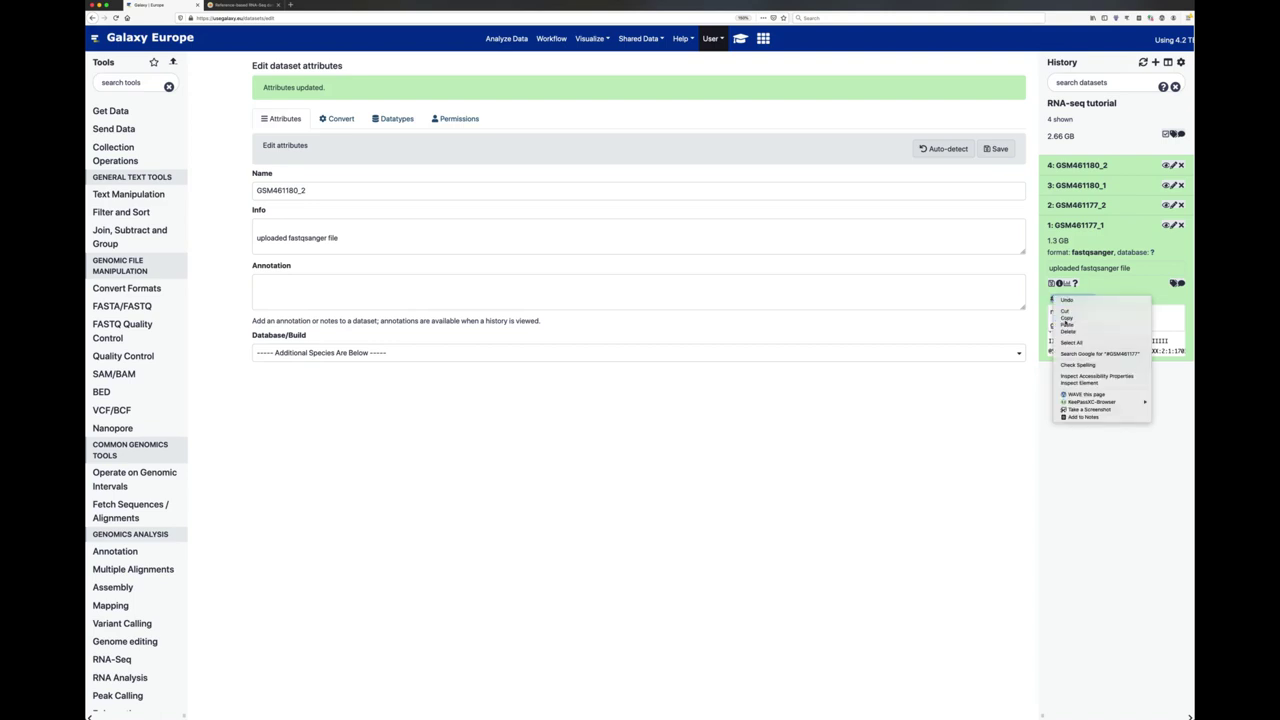
click(1066, 318)
click(1115, 298)
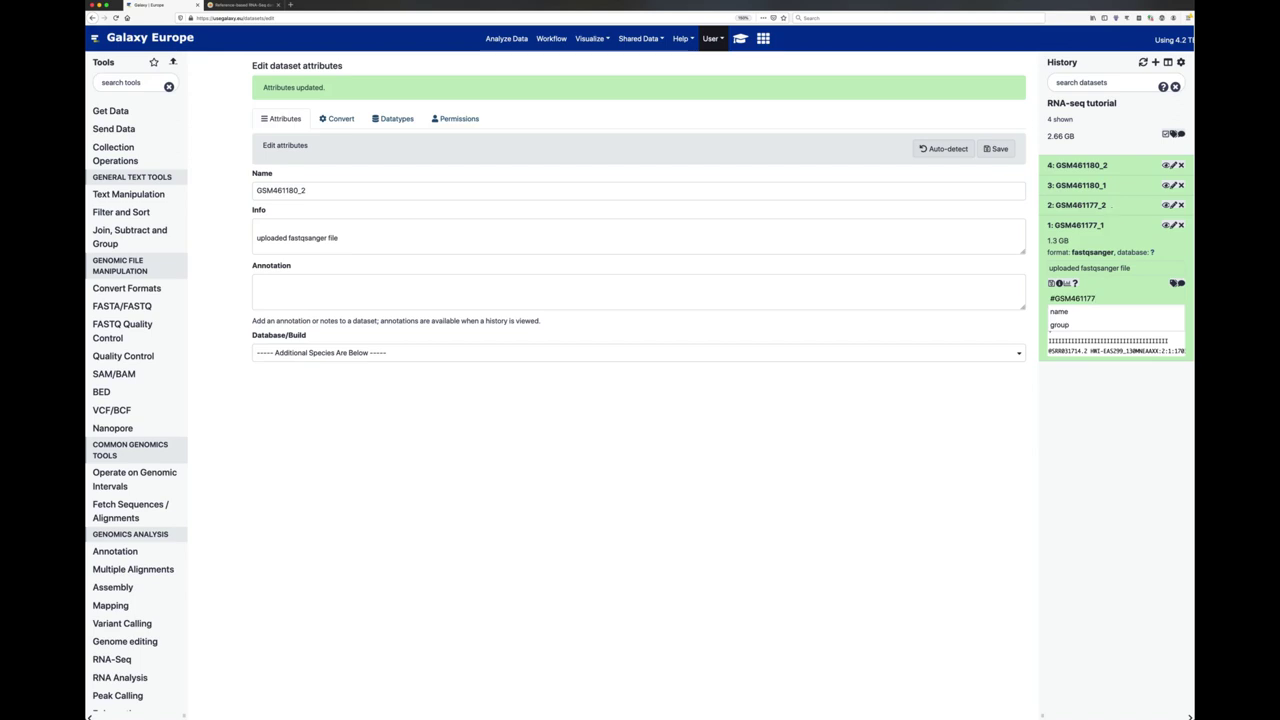
Add the name tag #GSM461177 to dataset GSM461177_2 and collapse the details of both GSM461177 datasets.
click(1112, 208)
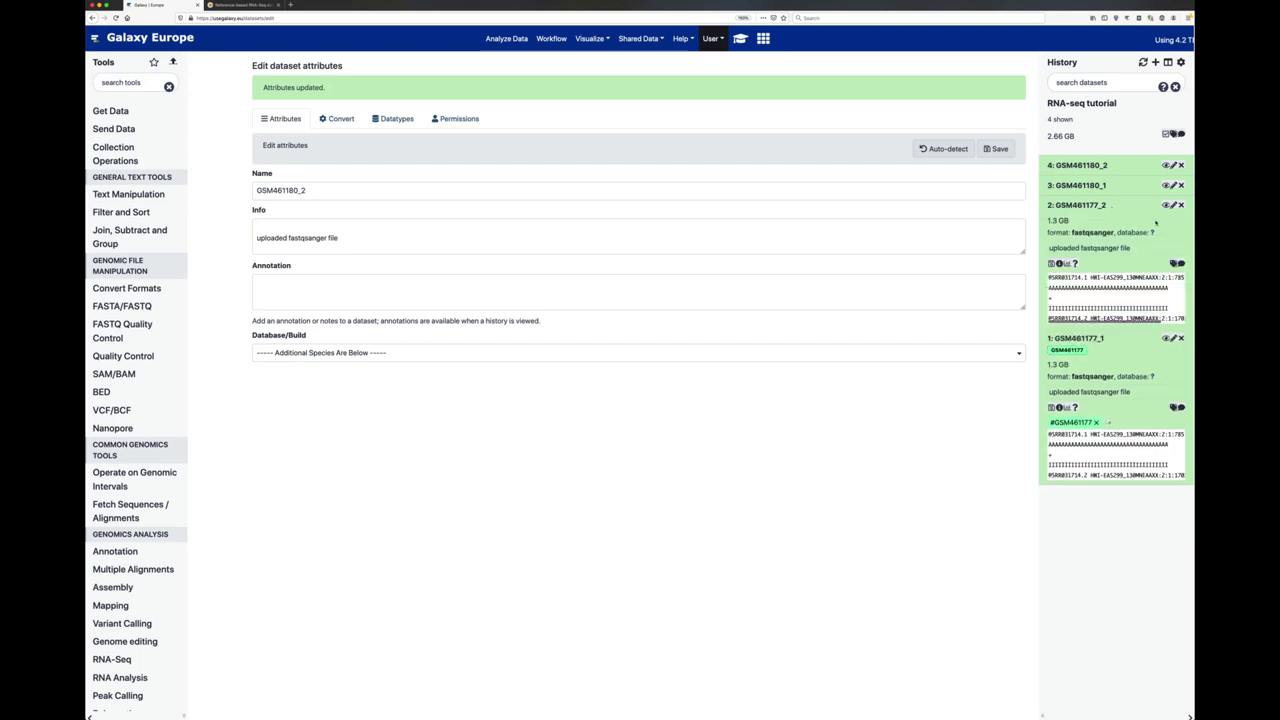
click(1173, 263)
text(#GSM461177)
key(Return)
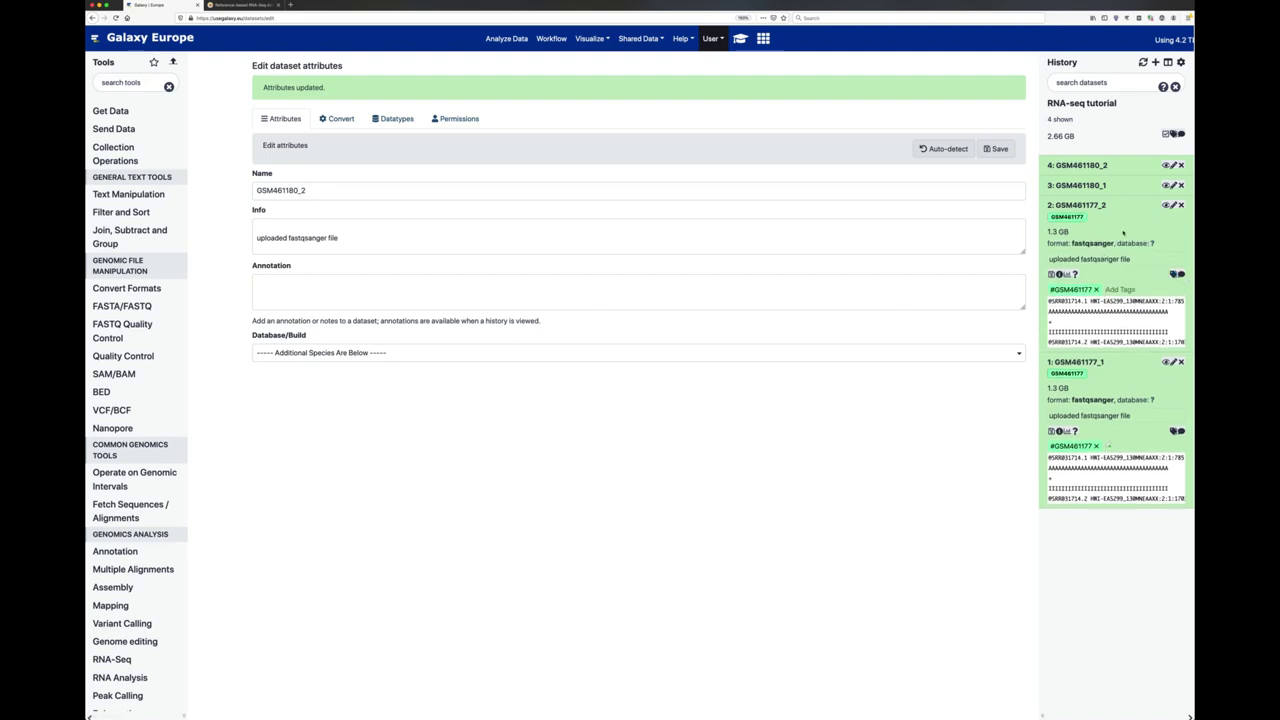
click(1132, 254)
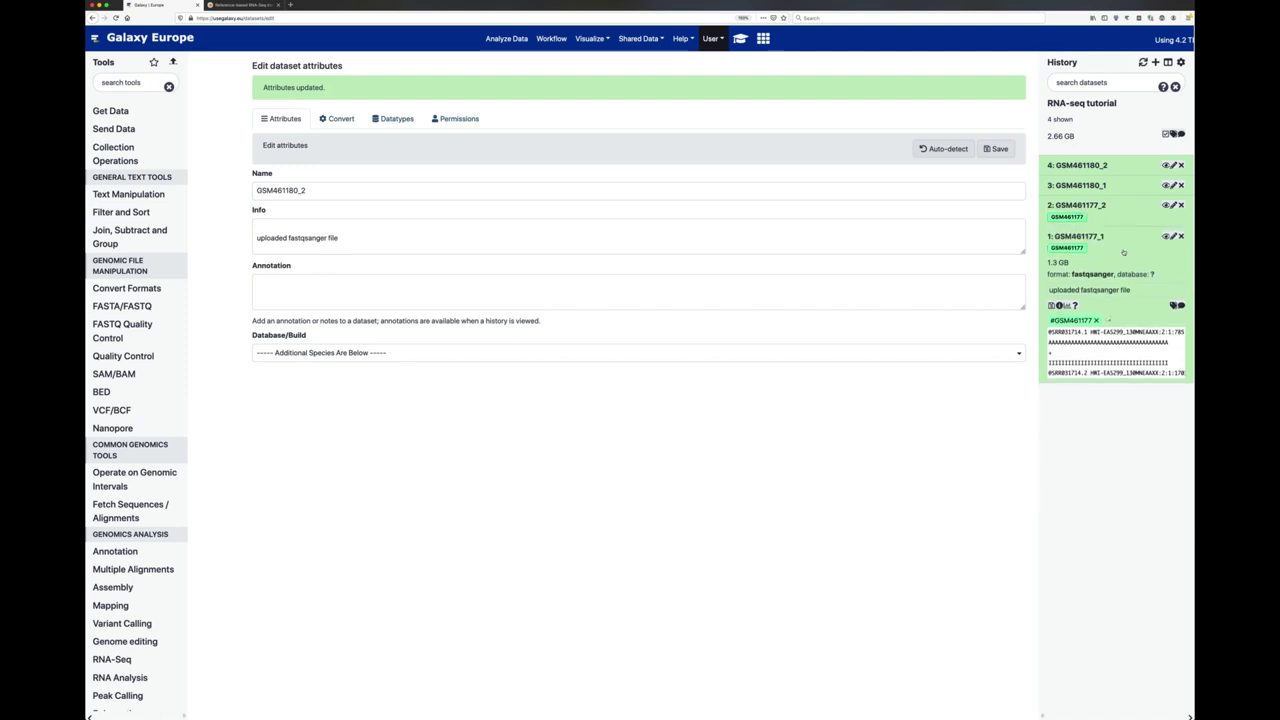
click(1100, 236)
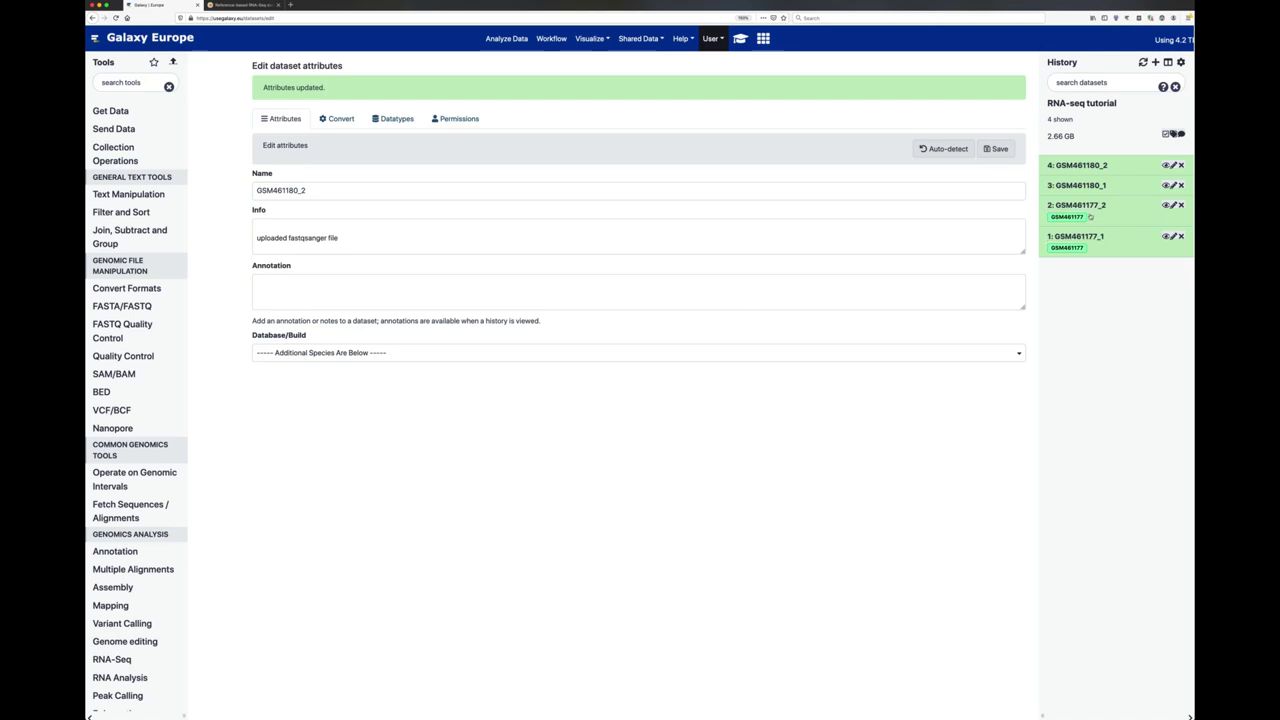
Add the name tag #GSM461180 to dataset GSM461180_1, copying the tag text before confirming it.
click(1136, 188)
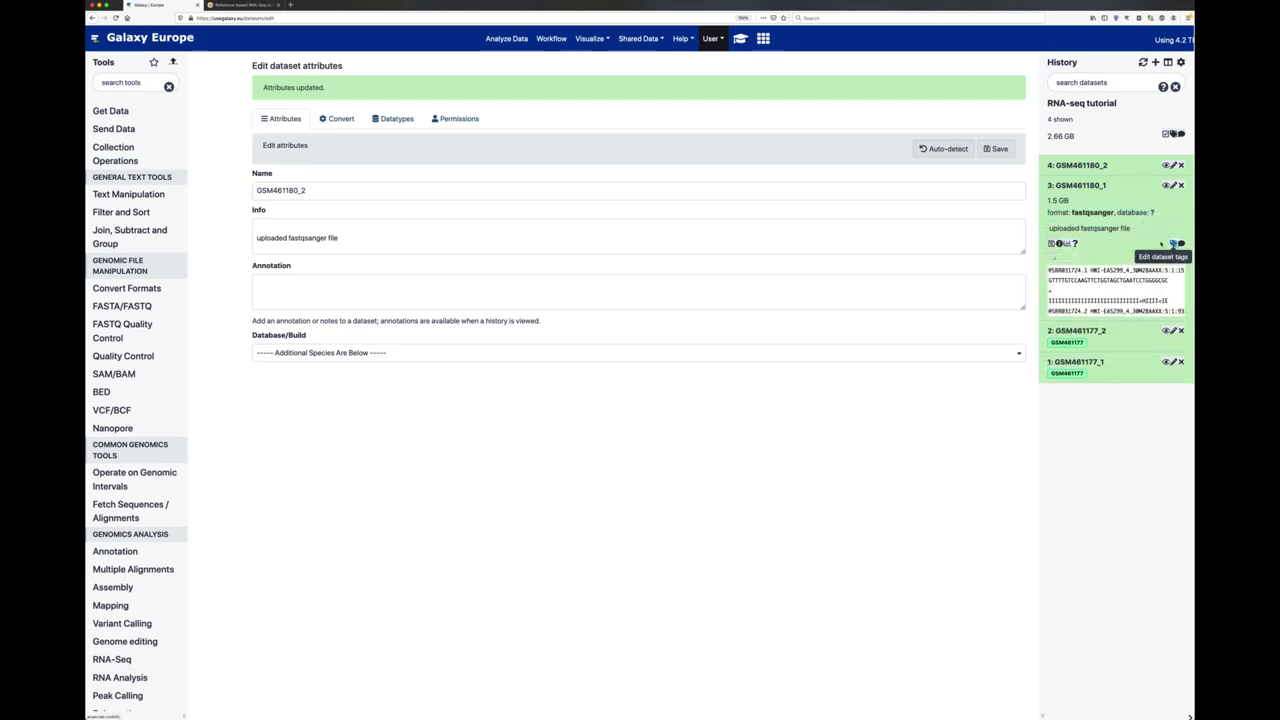
click(1172, 243)
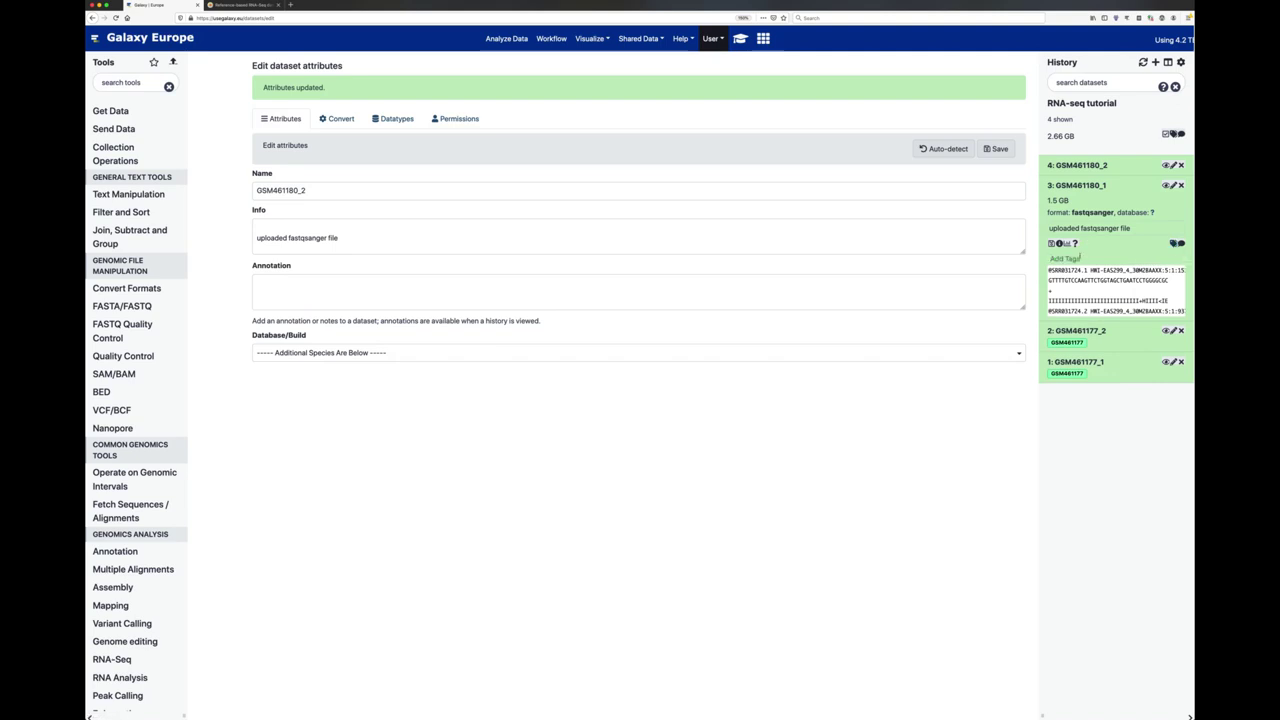
text(#GSM46)
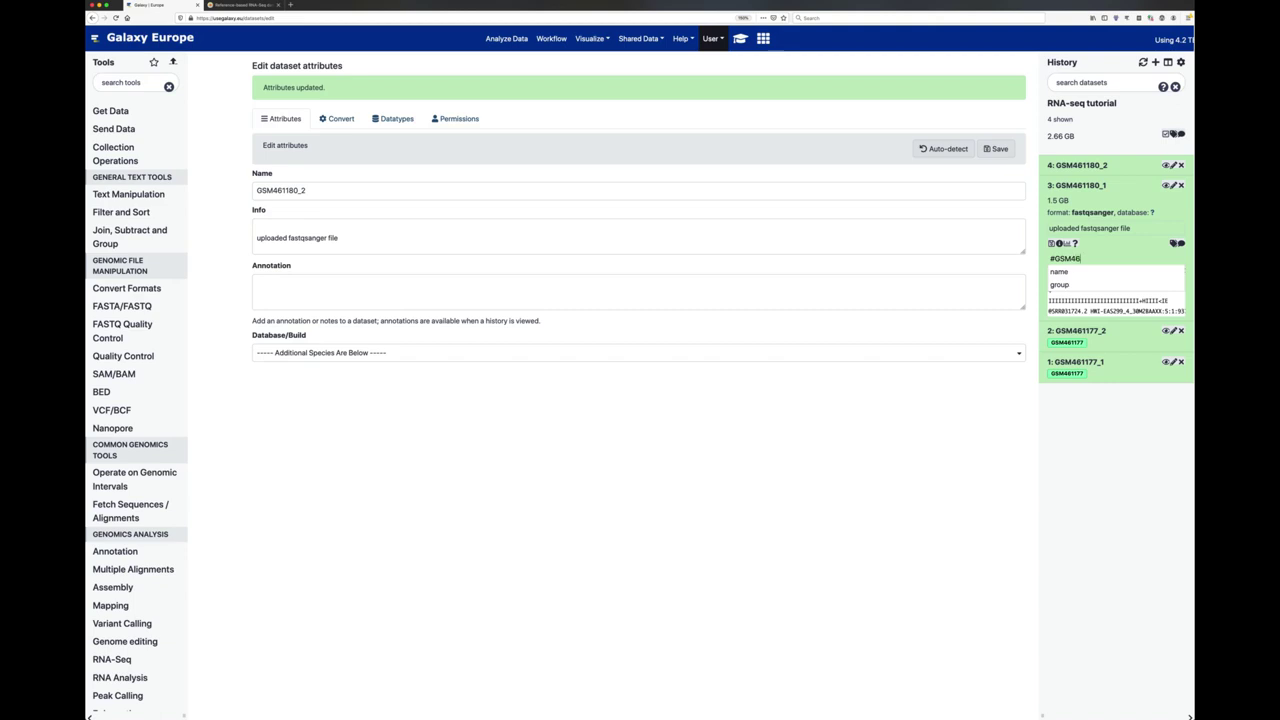
text(1180)
triple_click(1072, 257)
key(Return)
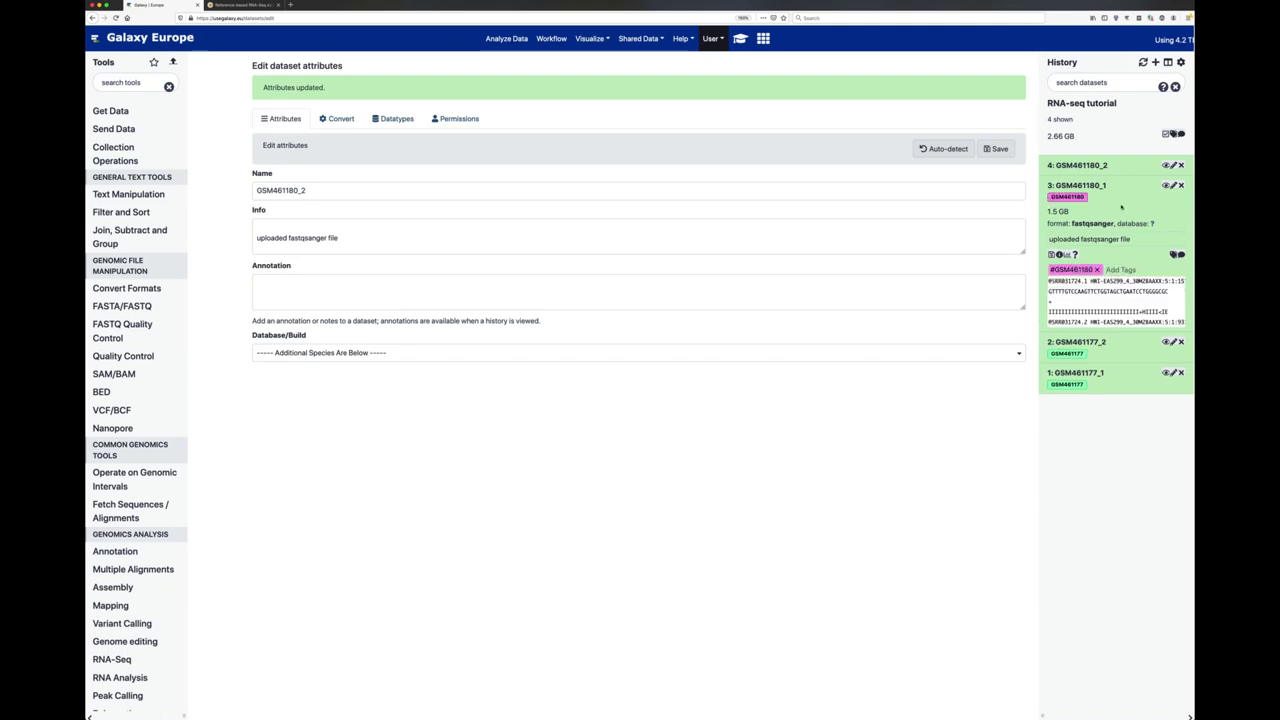
Add the name tag #GSM461180 to dataset GSM461180_2 and collapse the details of both GSM461180 datasets.
click(1122, 168)
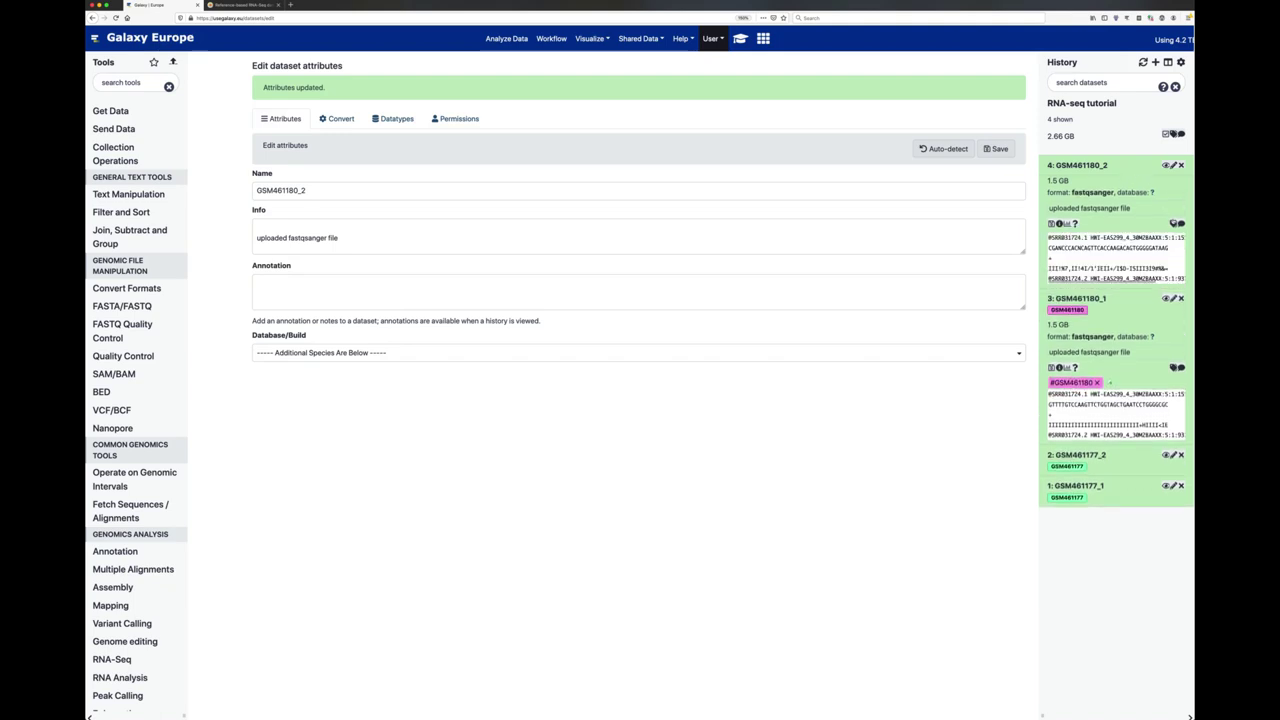
click(1172, 225)
key(ctrl+v)
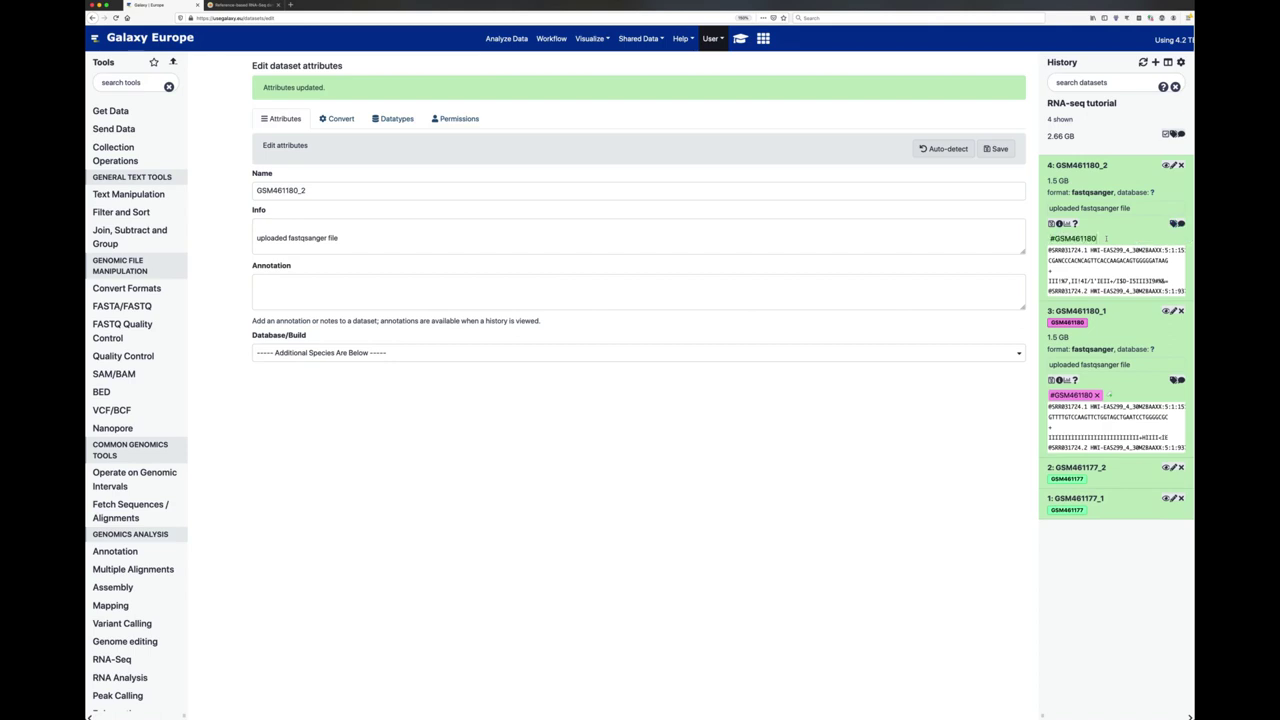
key(Return)
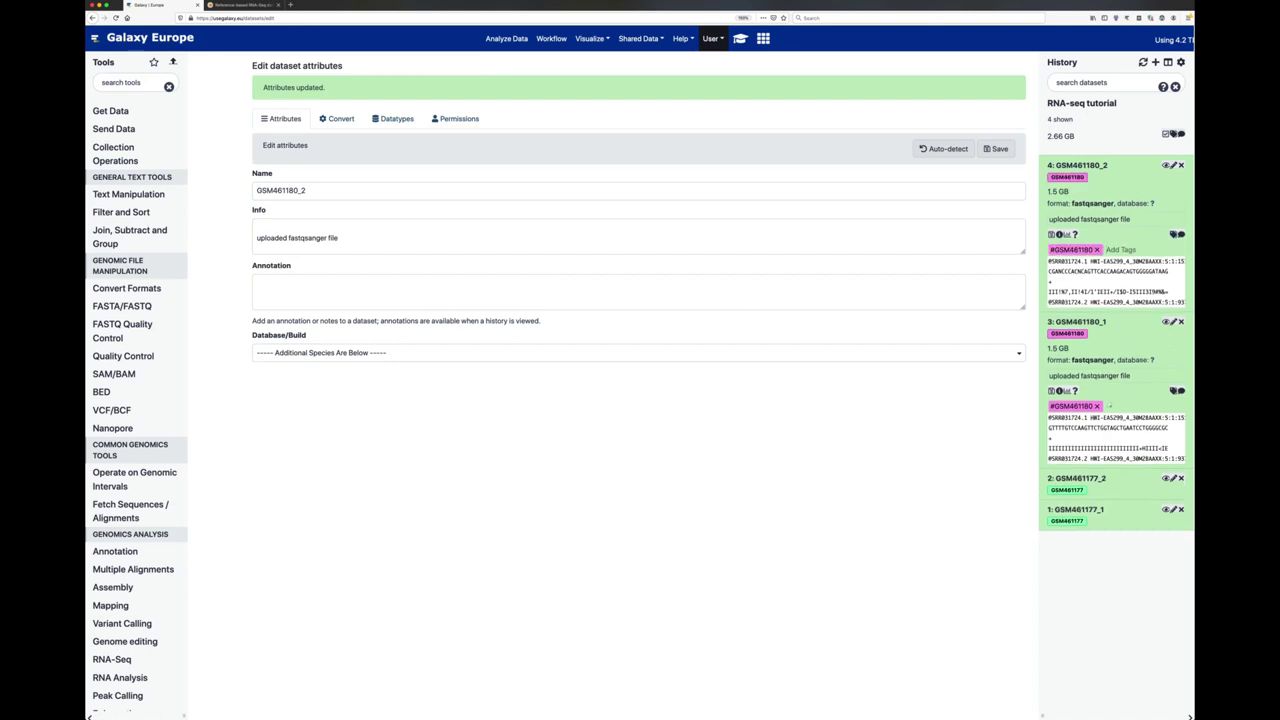
click(1110, 188)
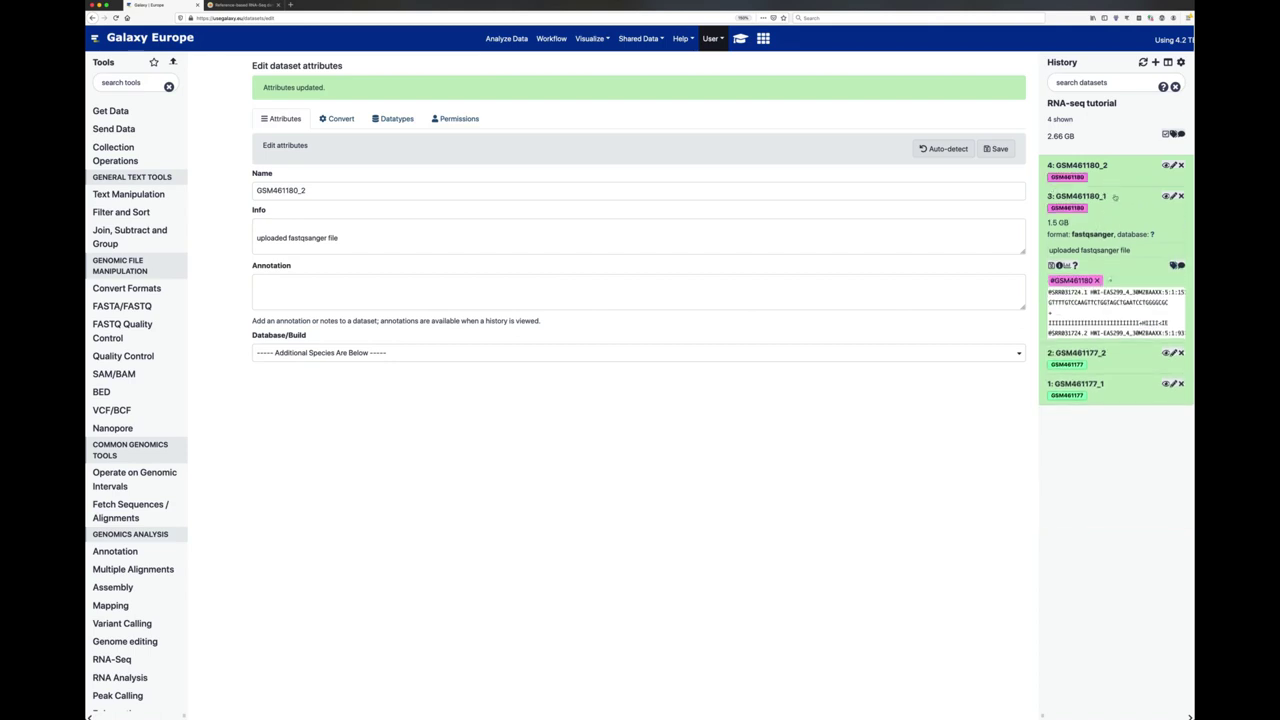
click(1116, 214)
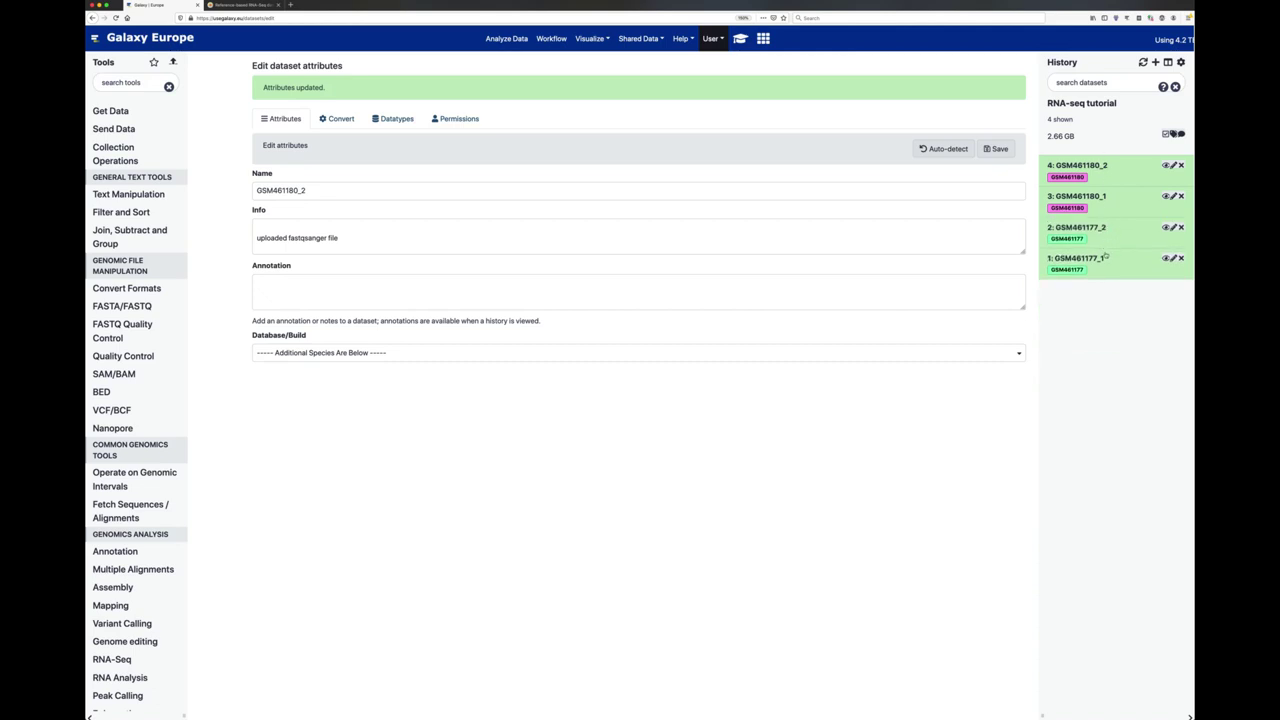
Open the Reference-based RNA-Seq data analysis hands-on from the Transcriptomics training materials and go to its Data upload section.
click(740, 38)
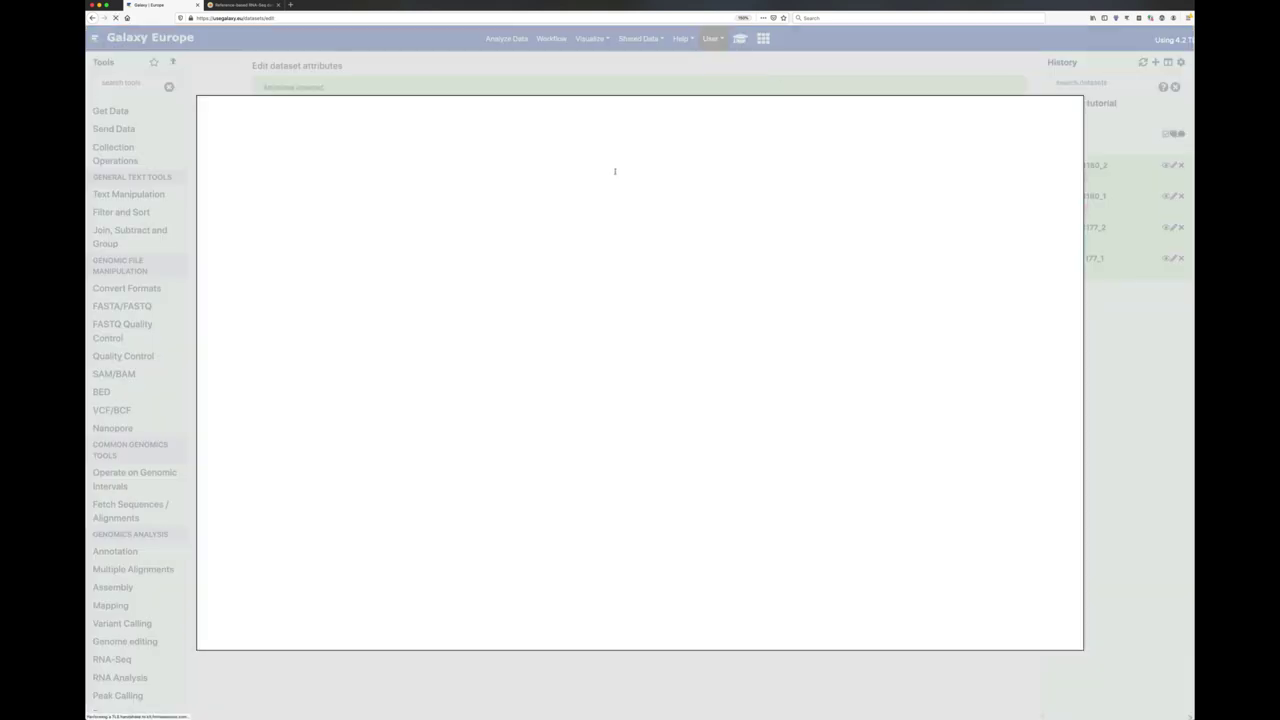
scroll(510, 487, down, 2)
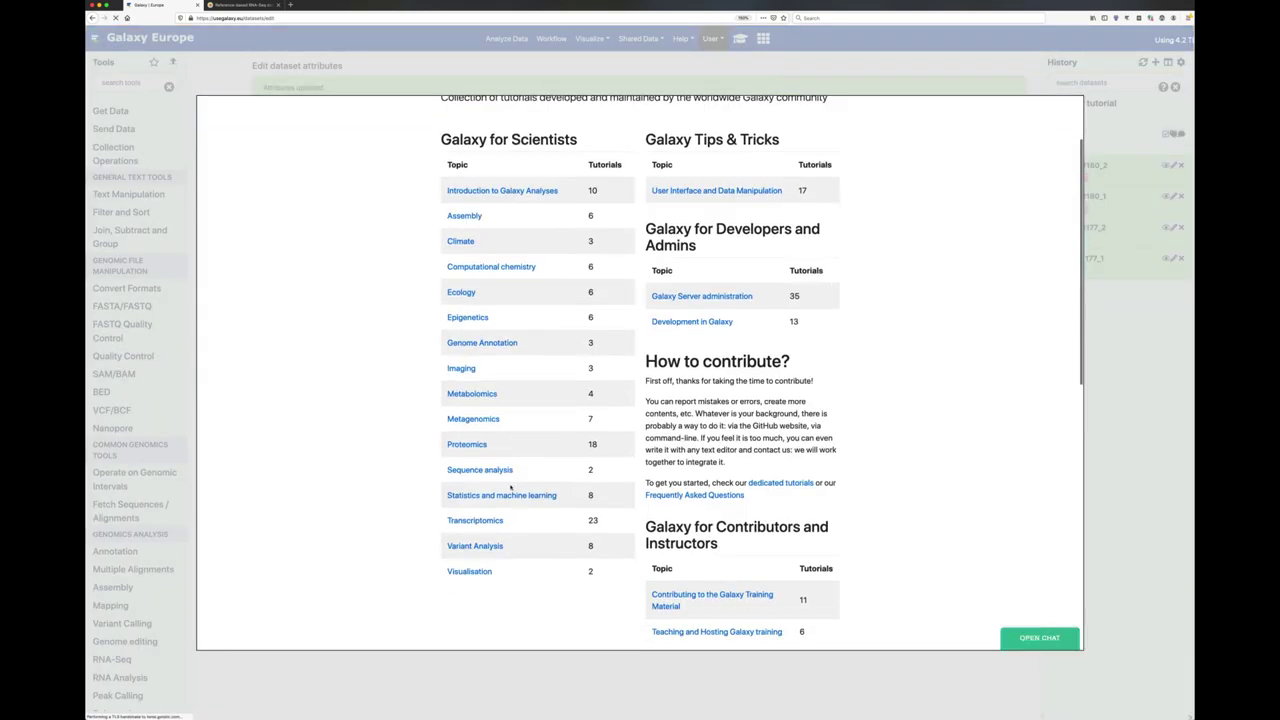
click(488, 530)
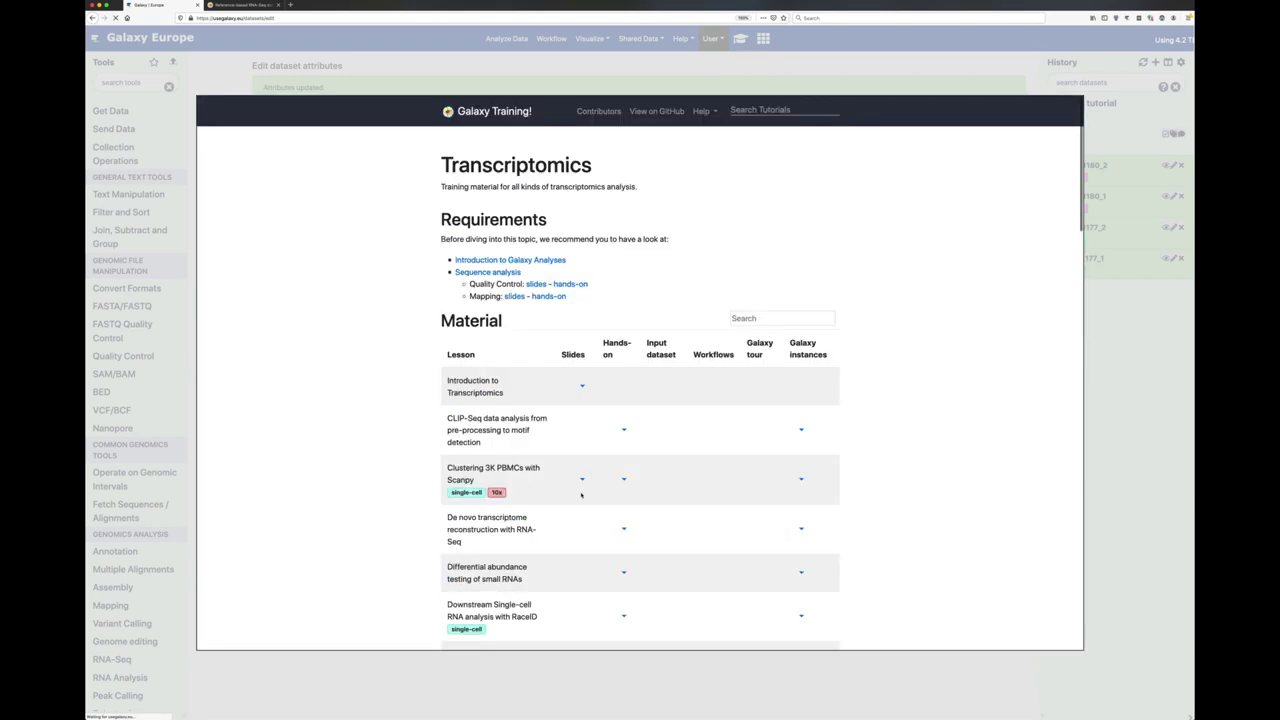
scroll(590, 520, down, 5)
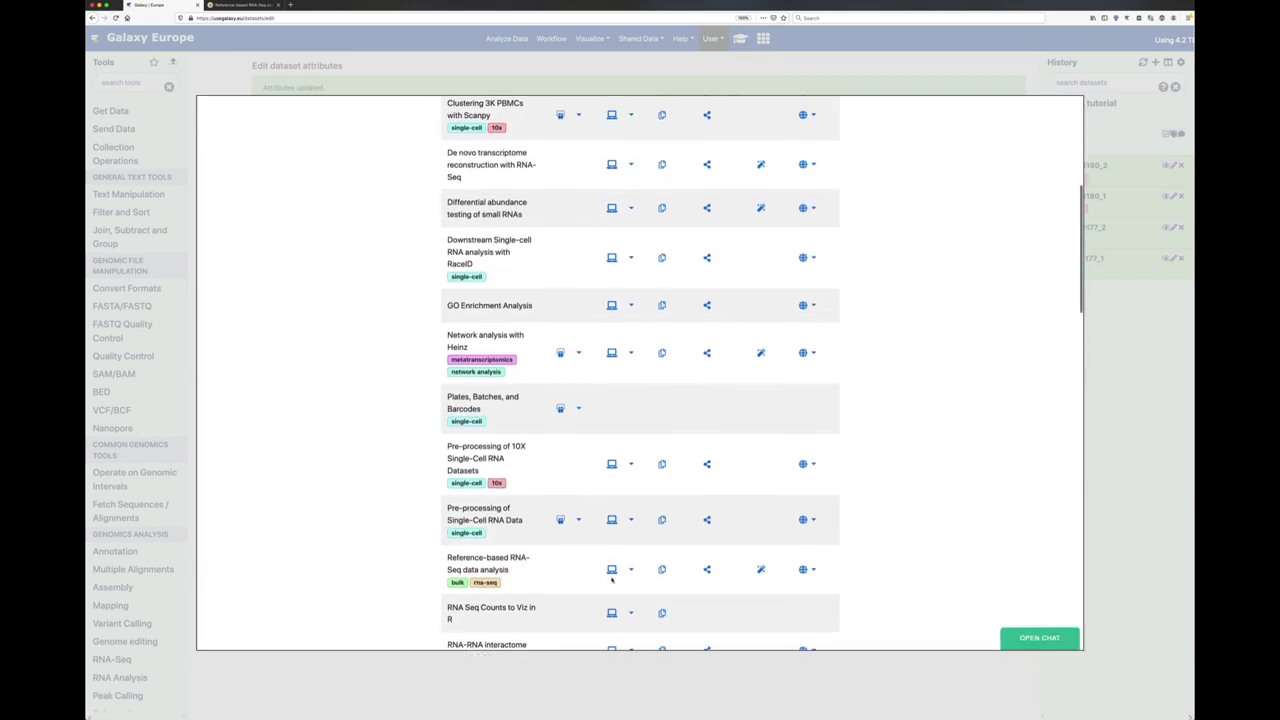
click(612, 551)
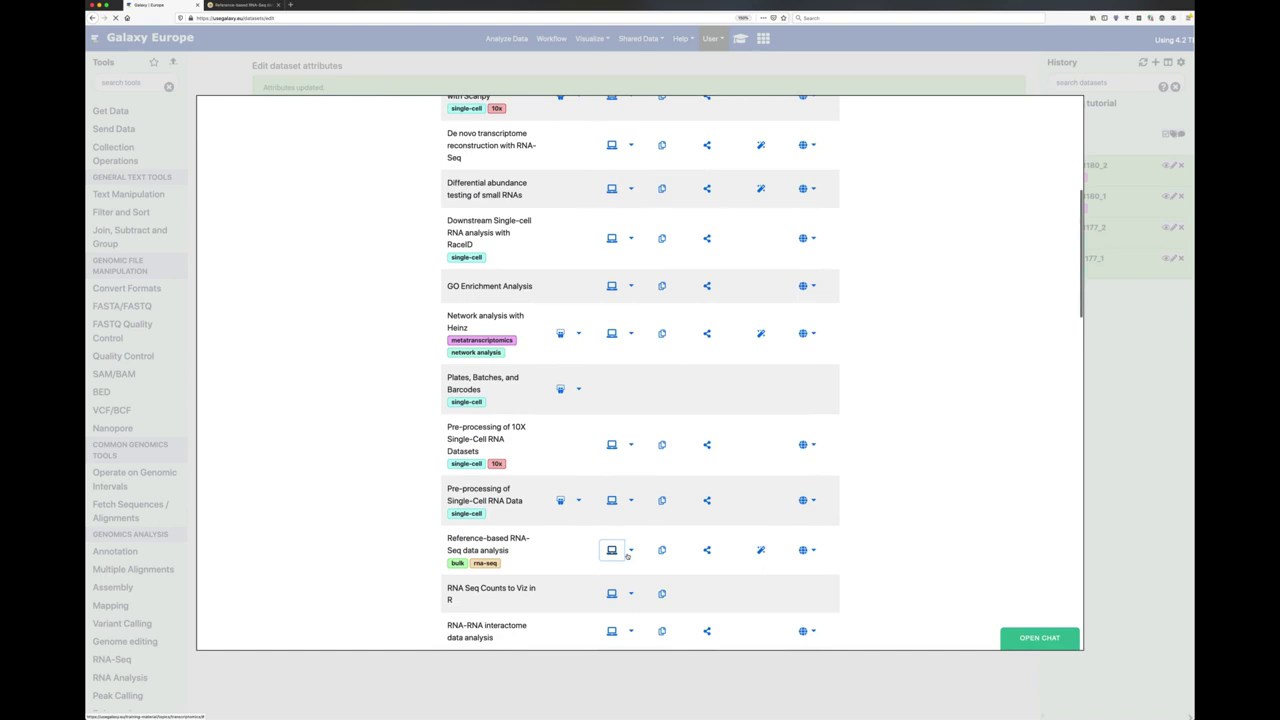
scroll(628, 556, down, 2)
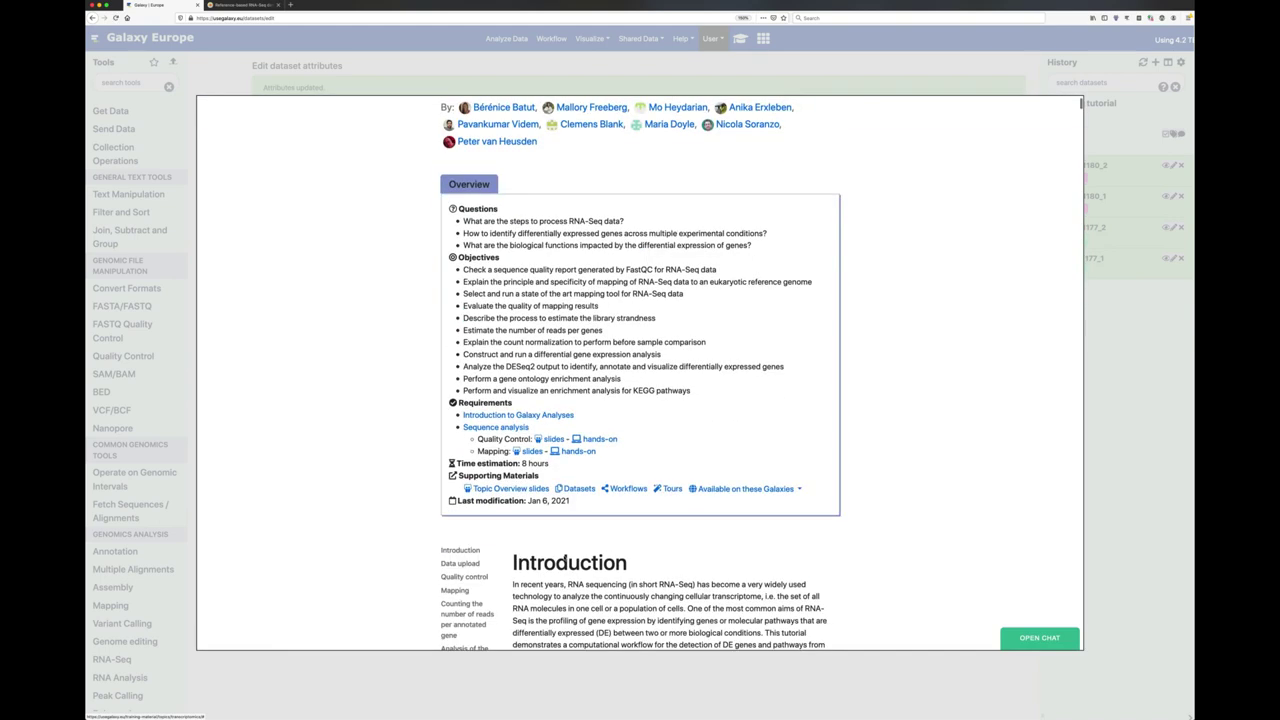
click(458, 563)
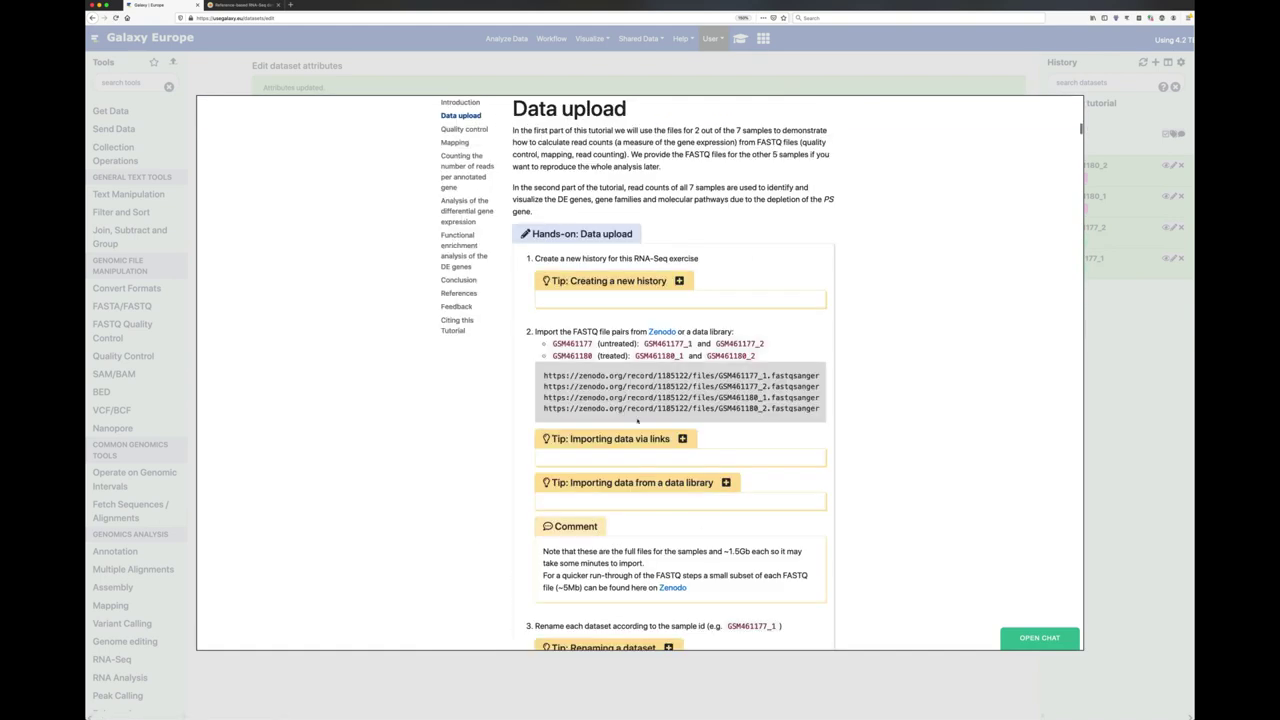
Review the Data upload hands-on instructions from creating a history through adding tags, and return to the history.
scroll(637, 421, down, 1)
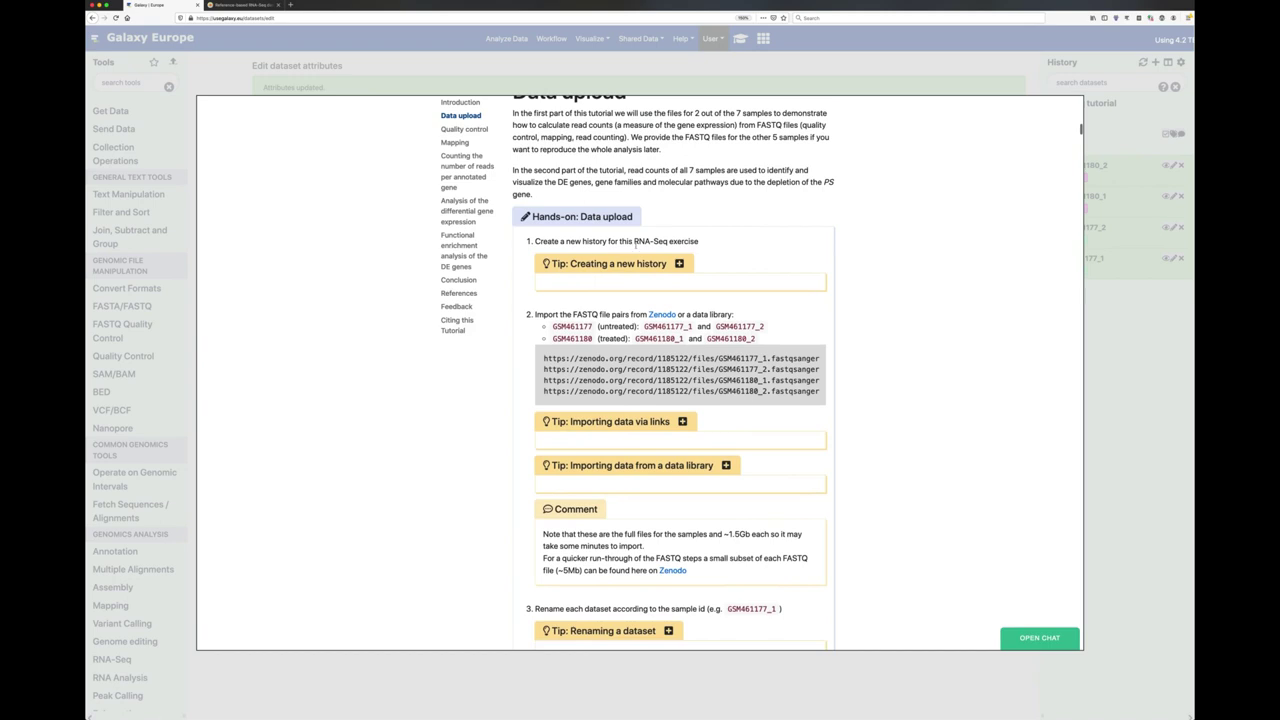
scroll(580, 433, down, 3)
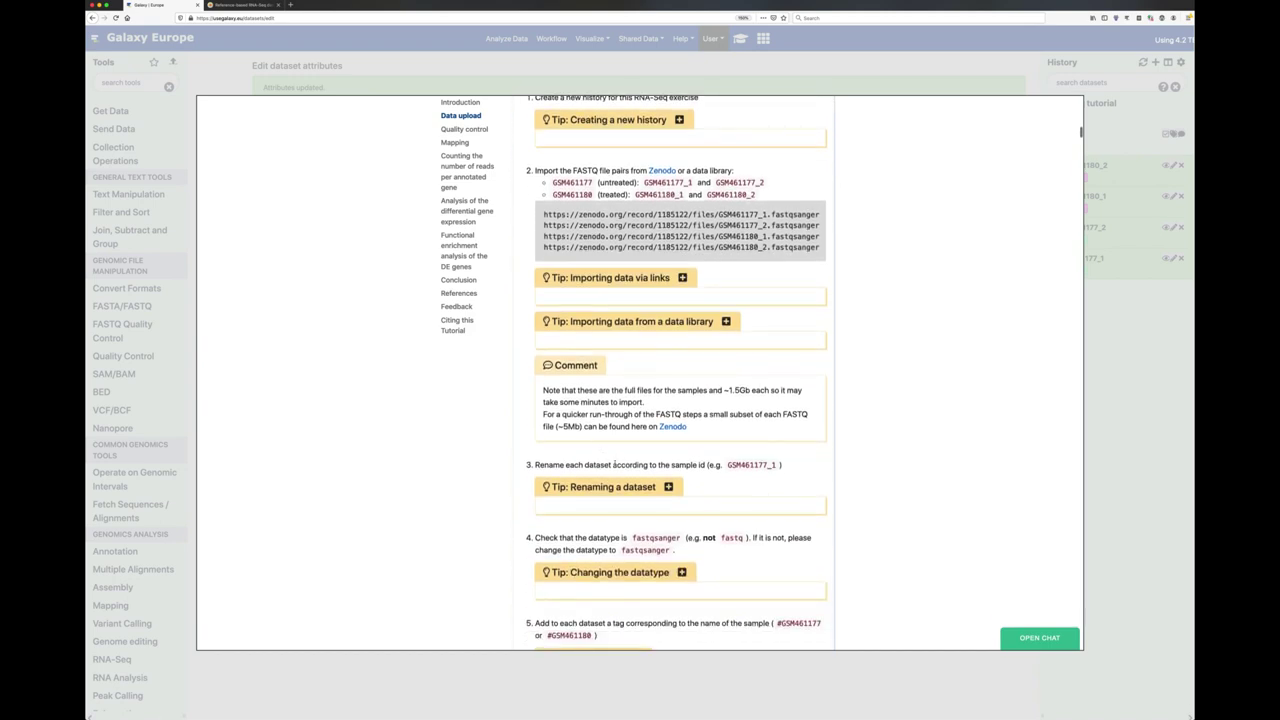
scroll(720, 482, down, 2)
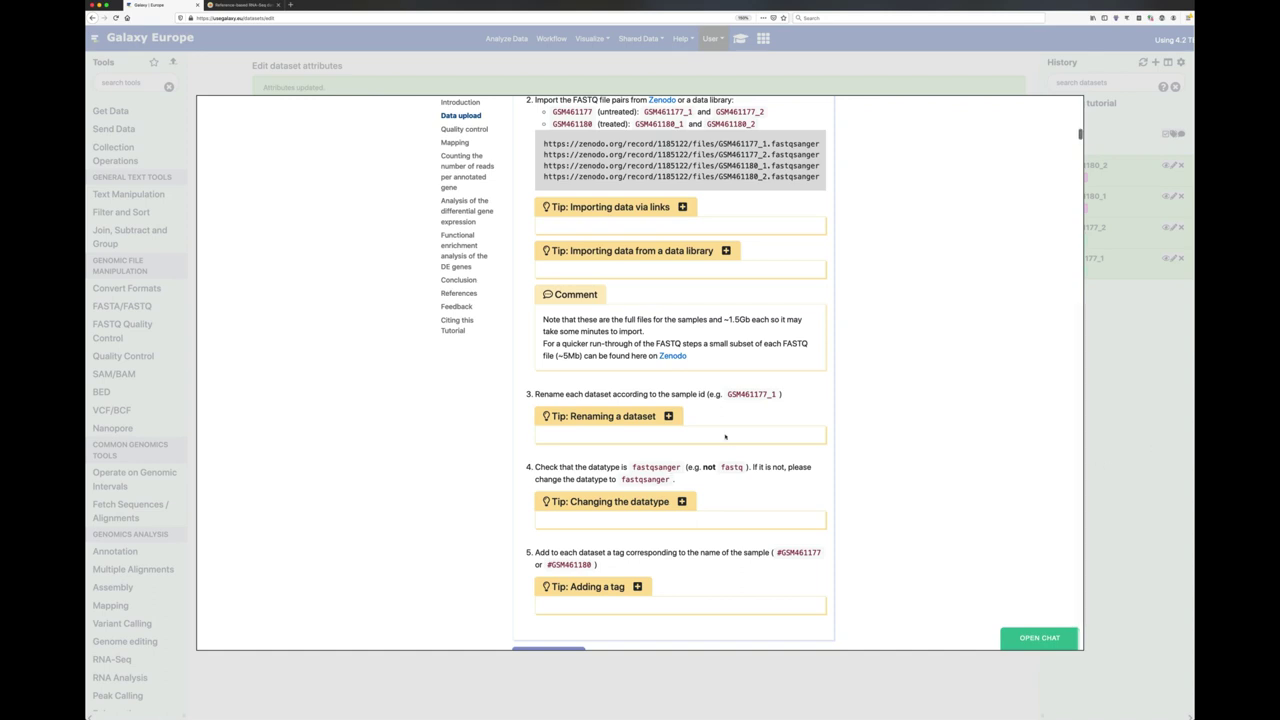
click(1138, 310)
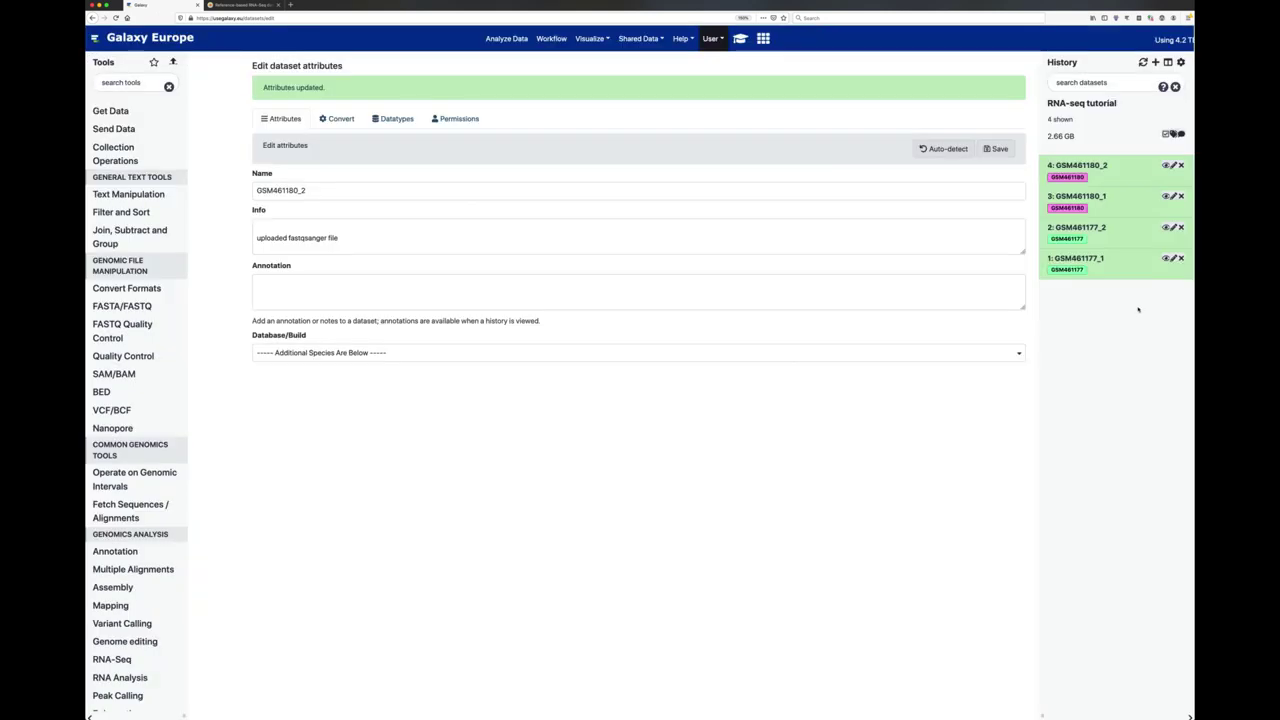
Check the datatype in the details of the history datasets GSM461177_1, GSM461177_2 and GSM461180_1, and collapse them again.
click(1112, 264)
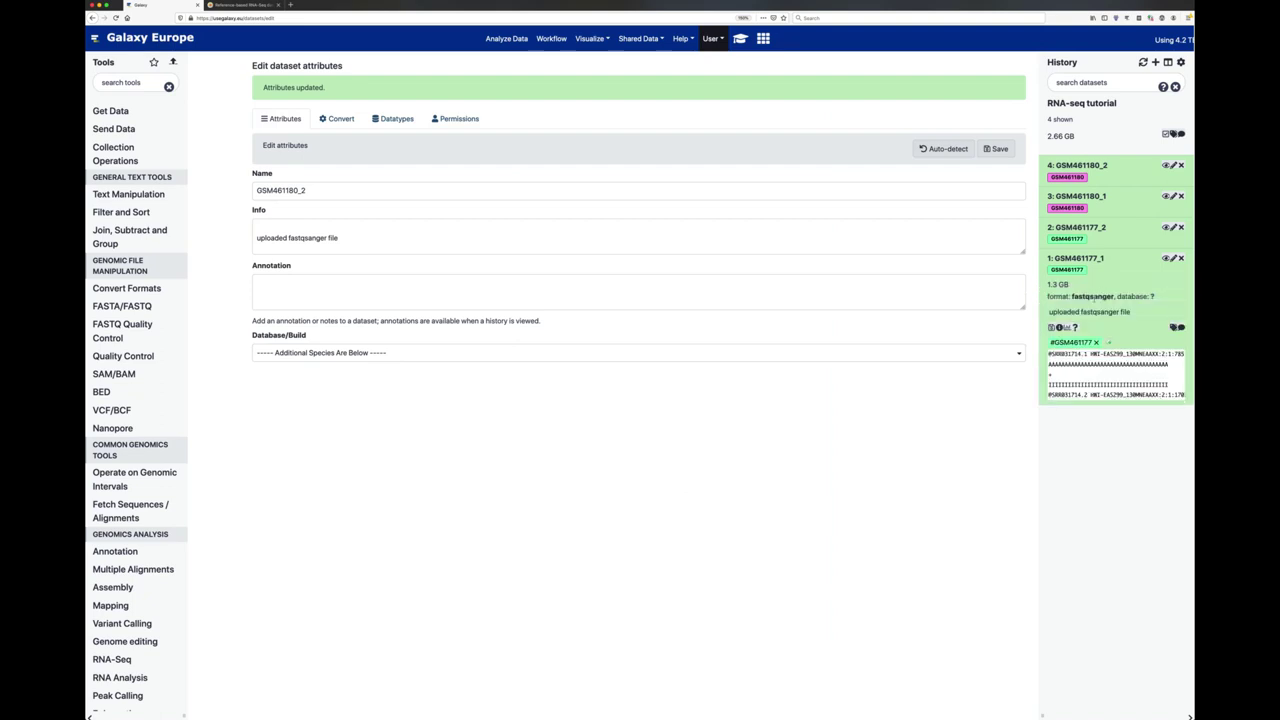
triple_click(1093, 296)
click(1120, 229)
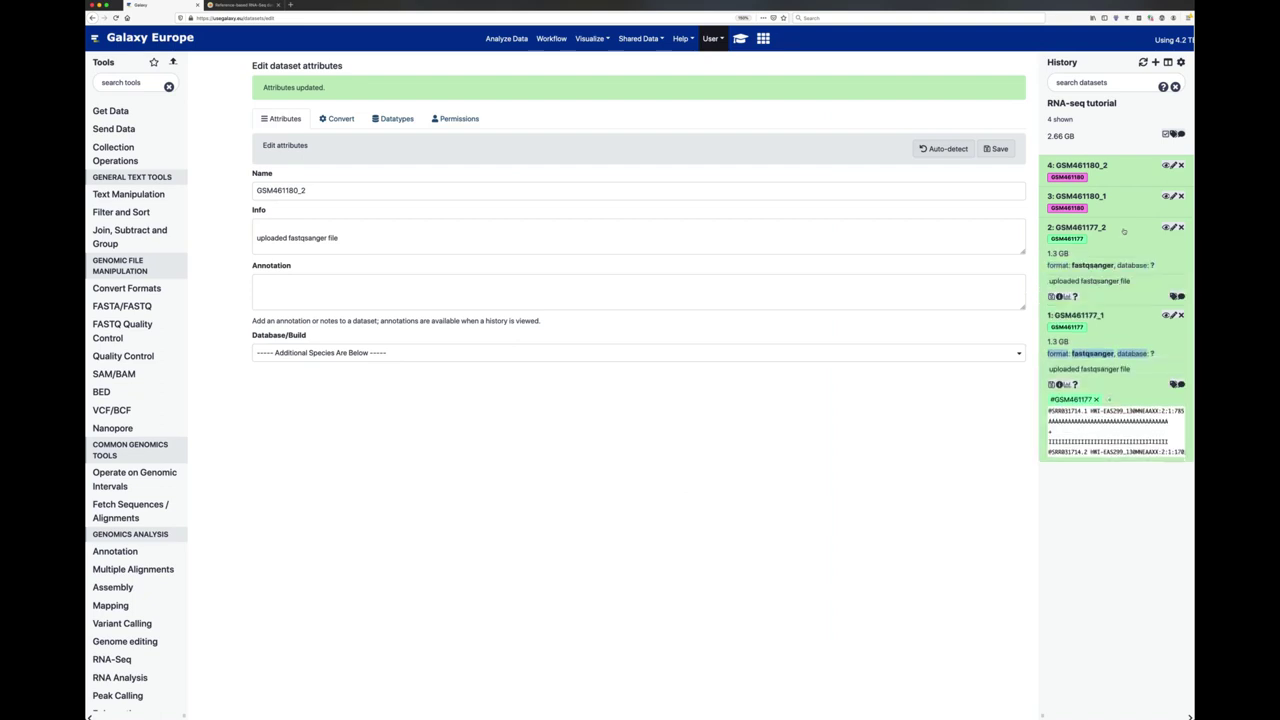
click(1122, 208)
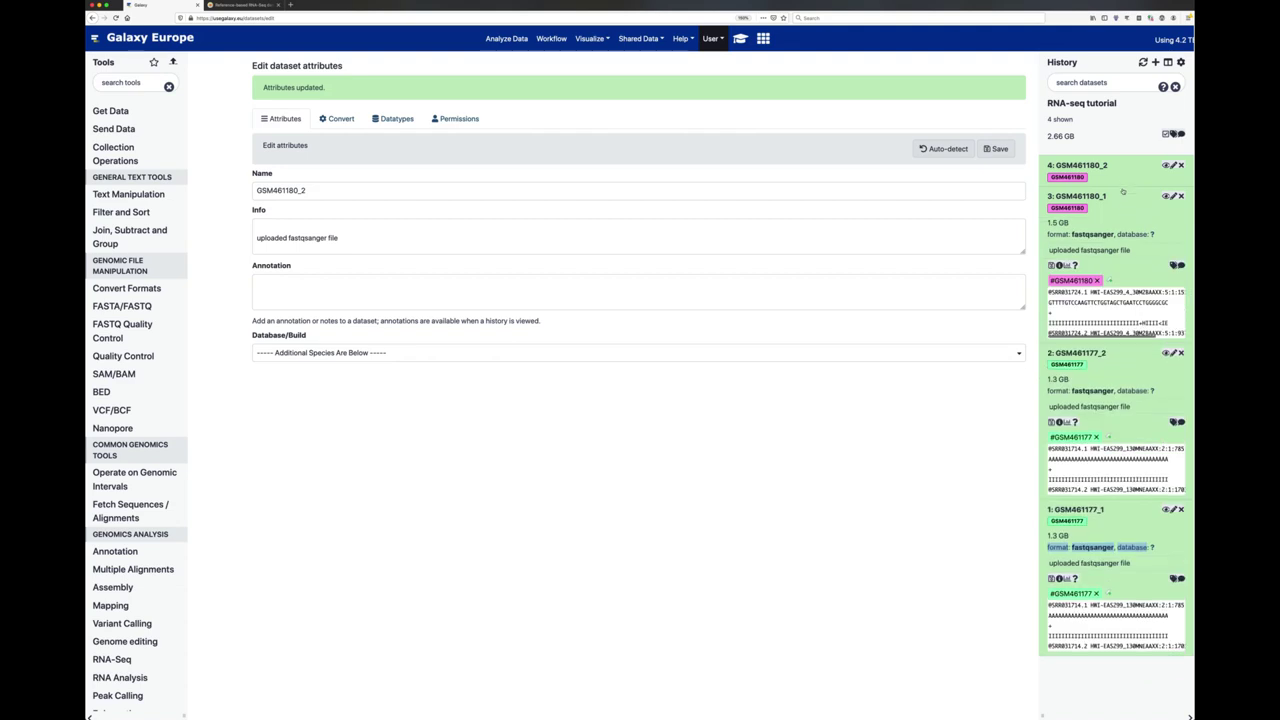
click(1120, 198)
click(1119, 267)
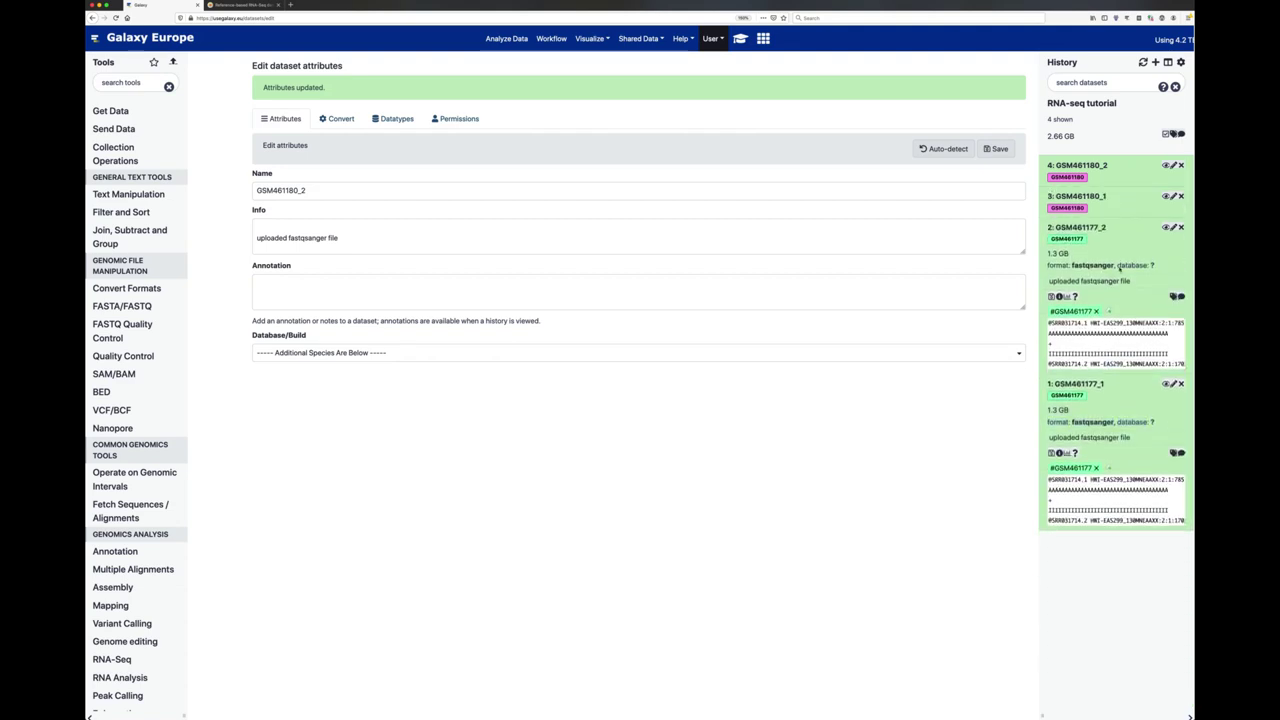
click(1123, 230)
click(1120, 262)
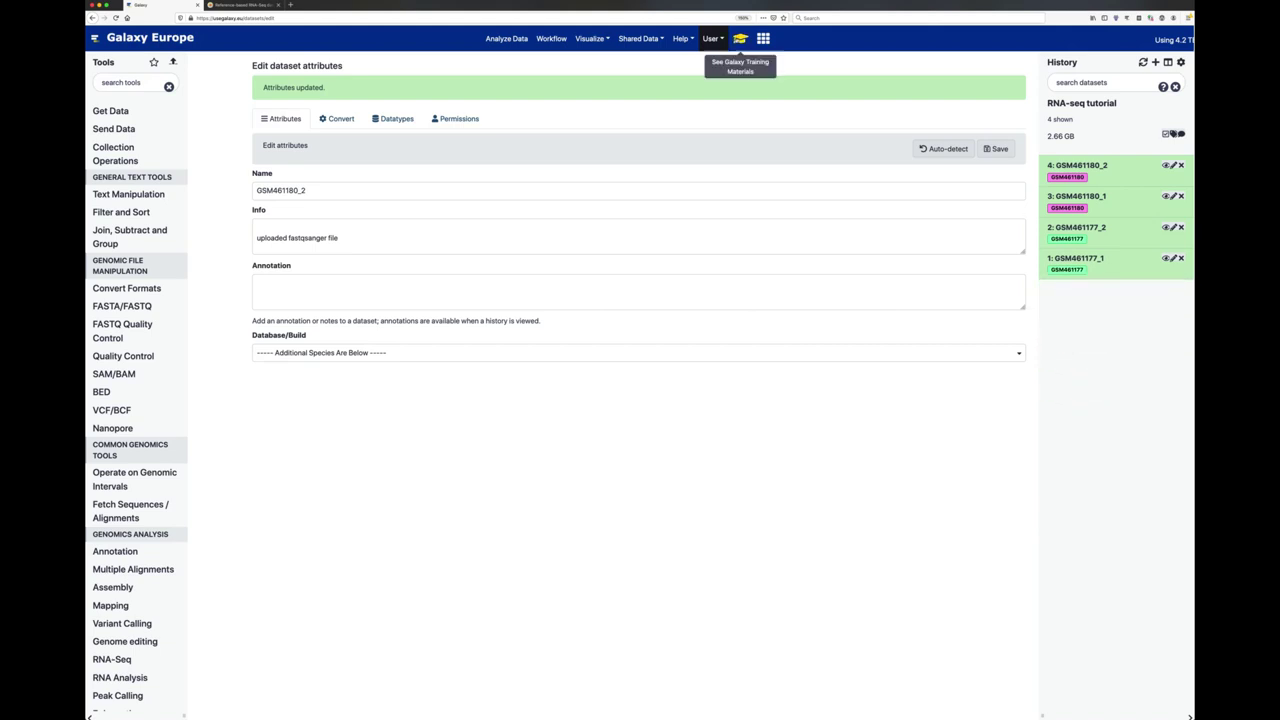
Reopen the training materials, read the tagging instruction and the questions on how DNA sequences are stored, and close the tutorial.
click(740, 39)
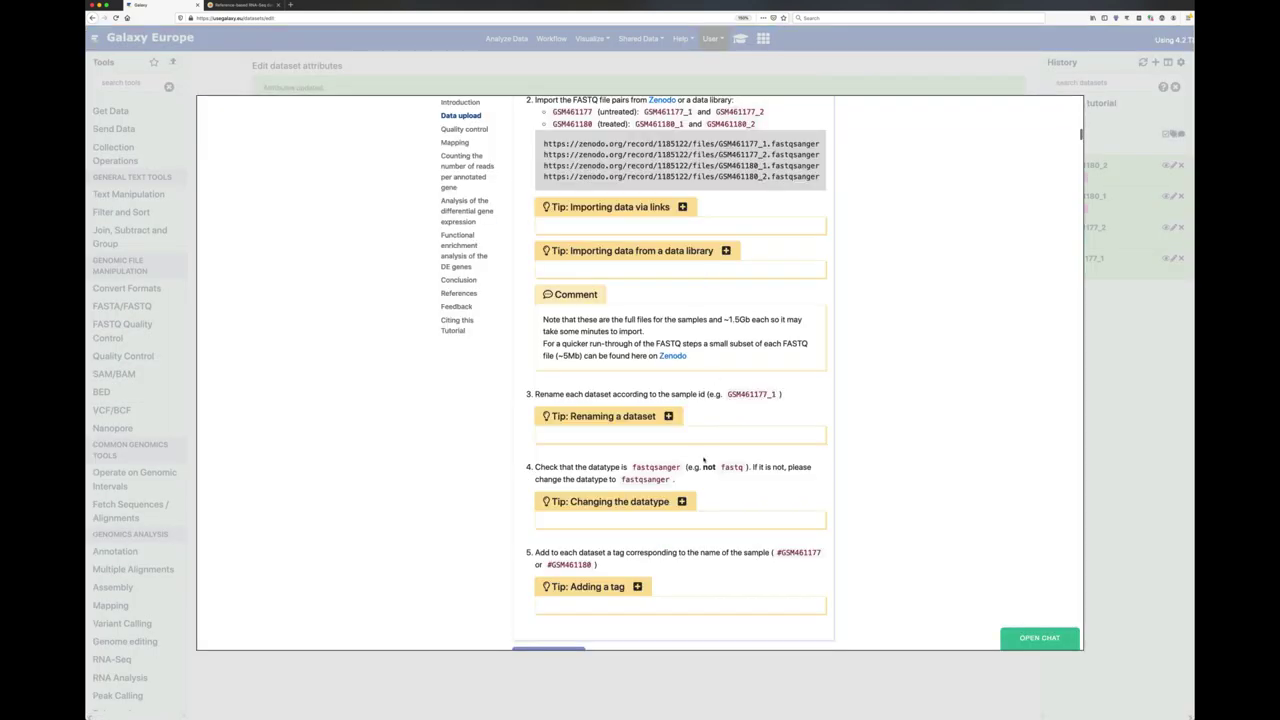
scroll(643, 543, down, 1)
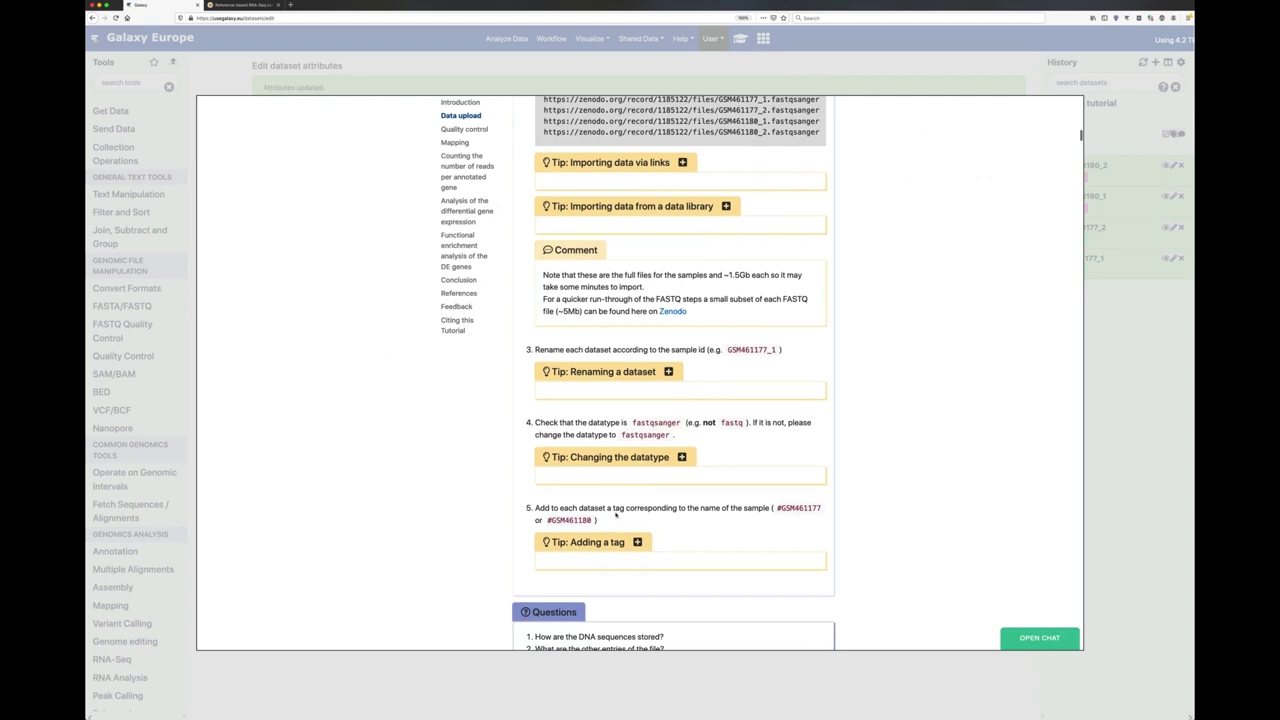
triple_click(650, 508)
scroll(617, 511, down, 1)
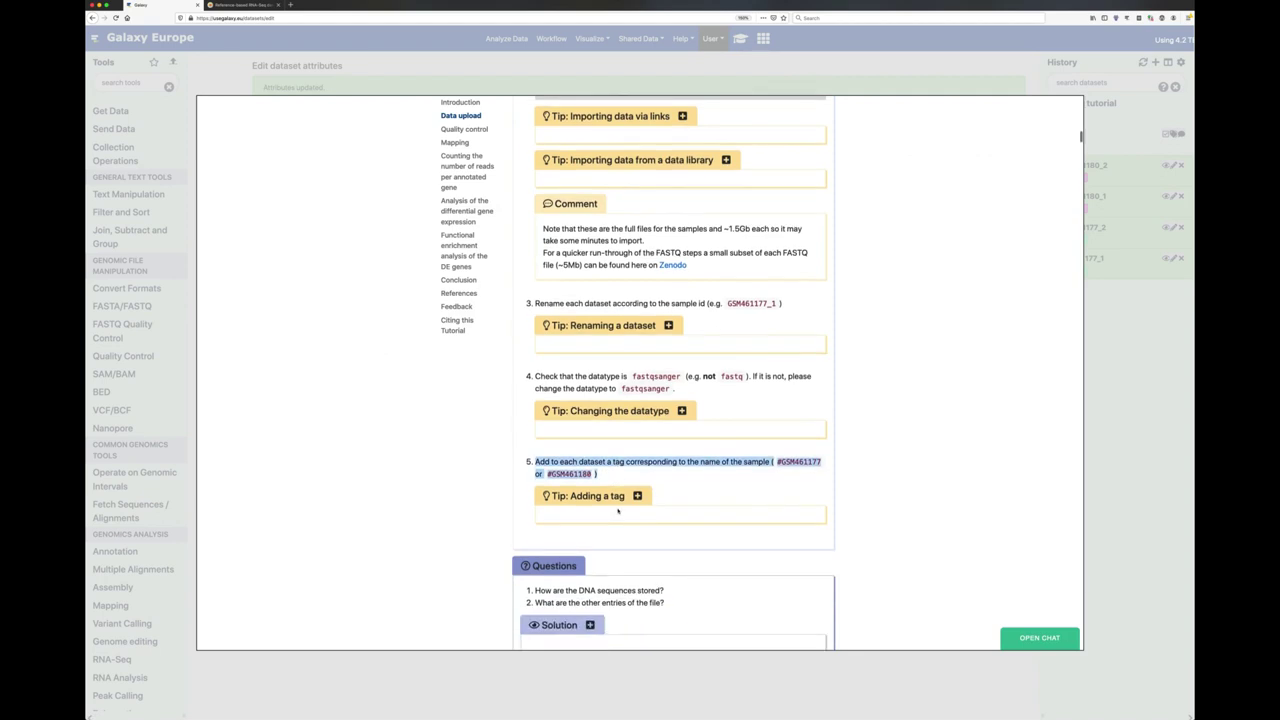
click(636, 481)
scroll(636, 482, down, 4)
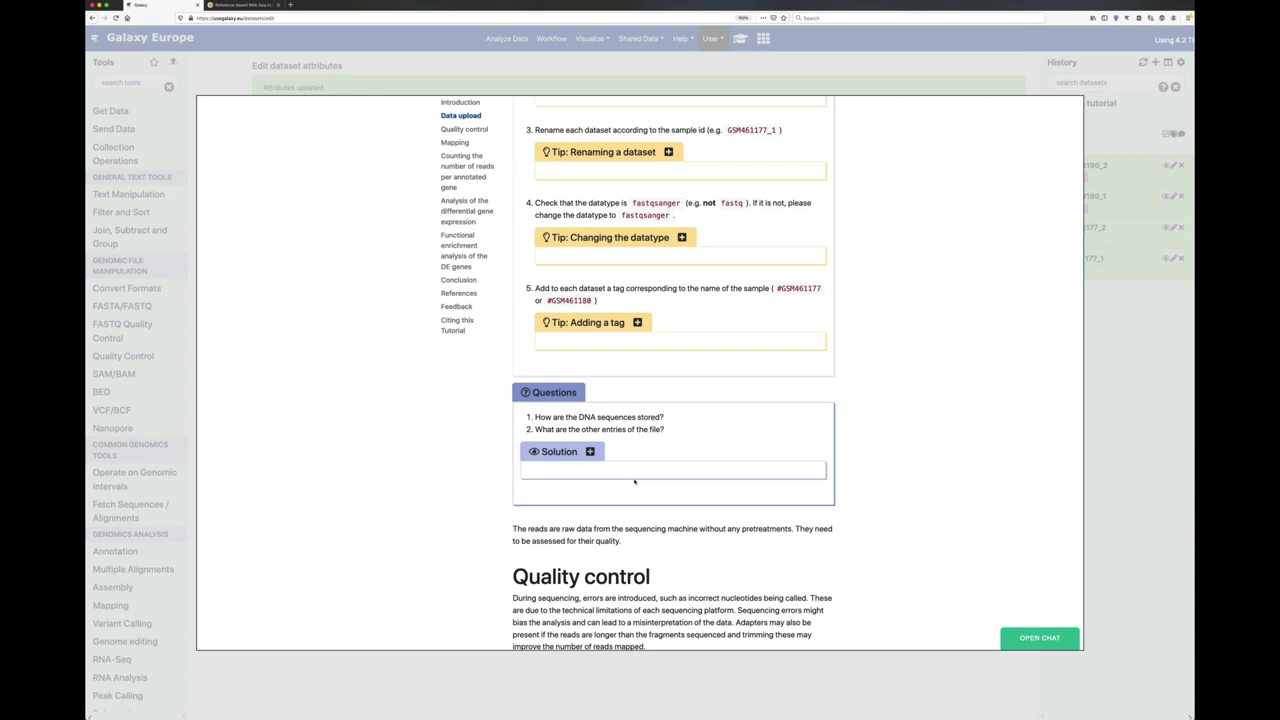
click(1134, 381)
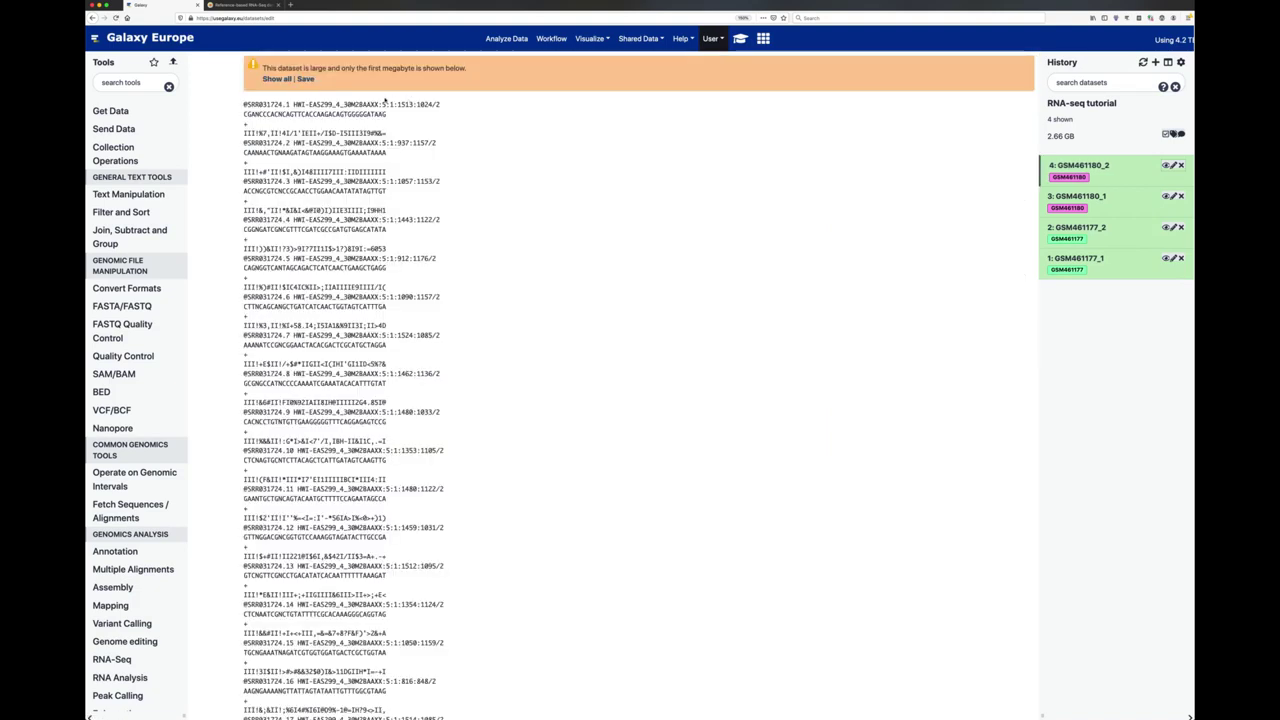
Examine the first read record in the FASTQ preview: its identifier line, nucleotide sequence, plus separator and quality string.
drag(243, 104, 392, 133)
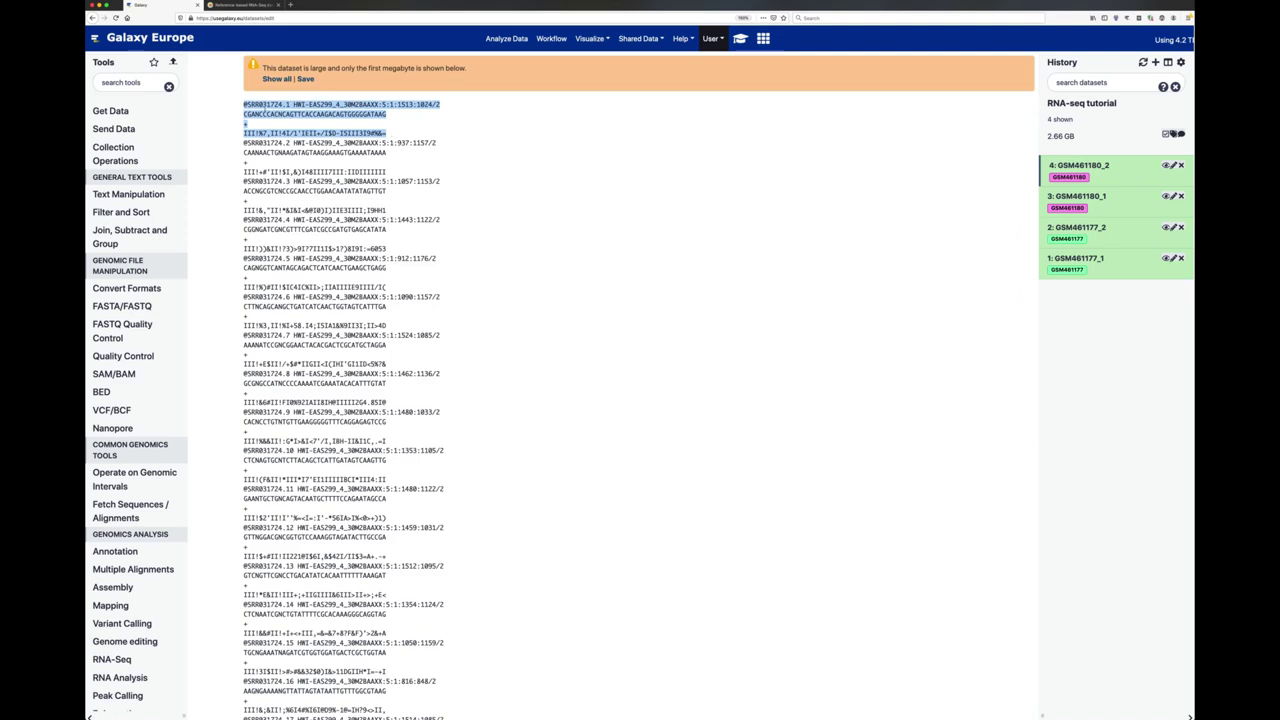
click(248, 104)
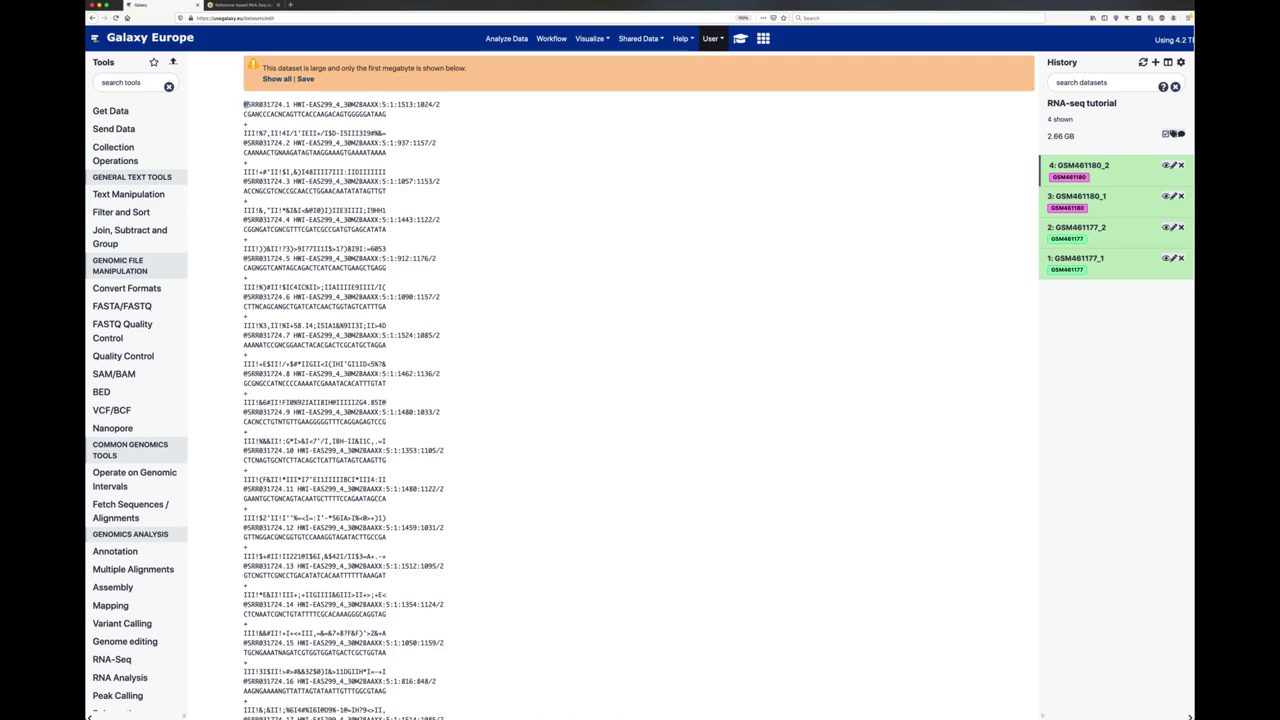
drag(247, 104, 446, 104)
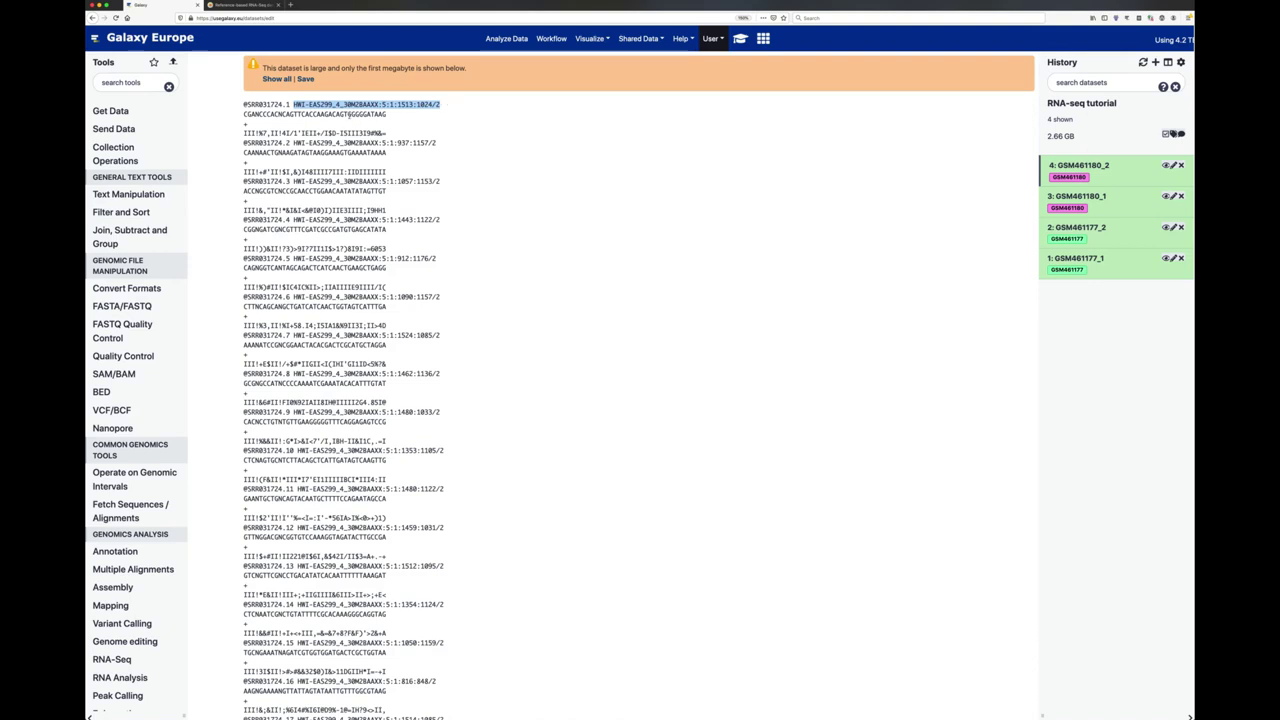
double_click(314, 114)
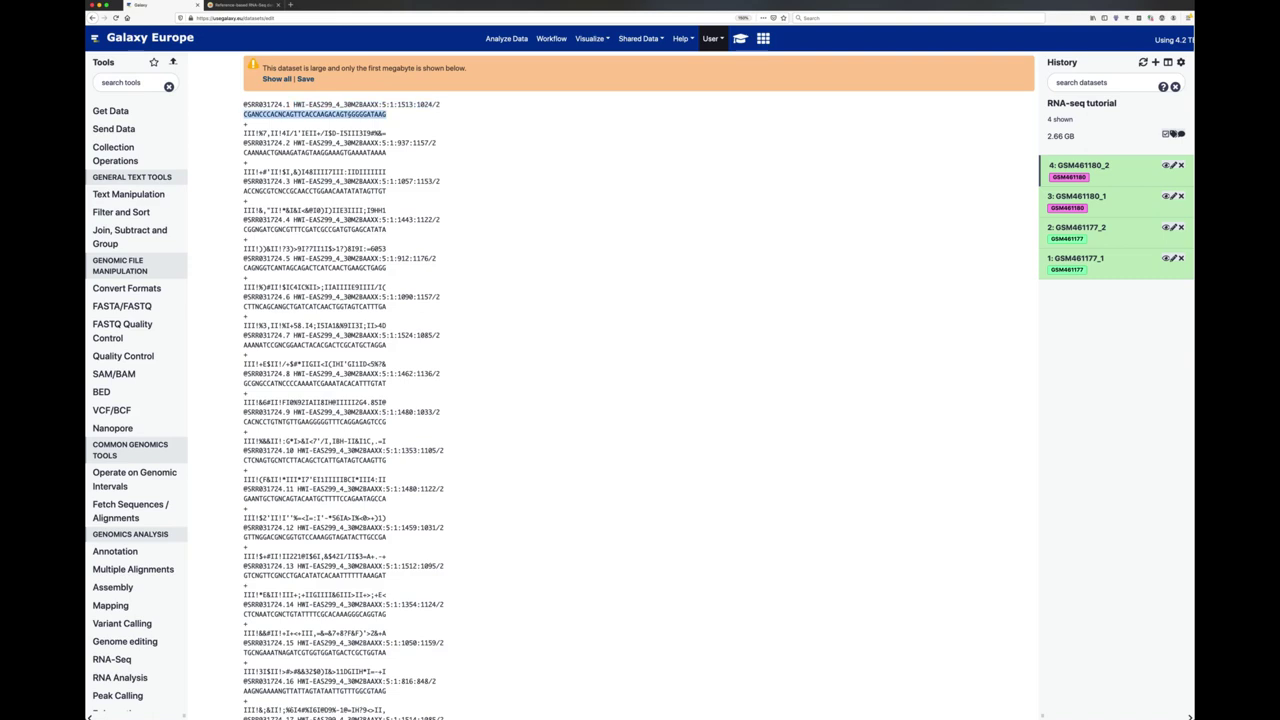
click(291, 126)
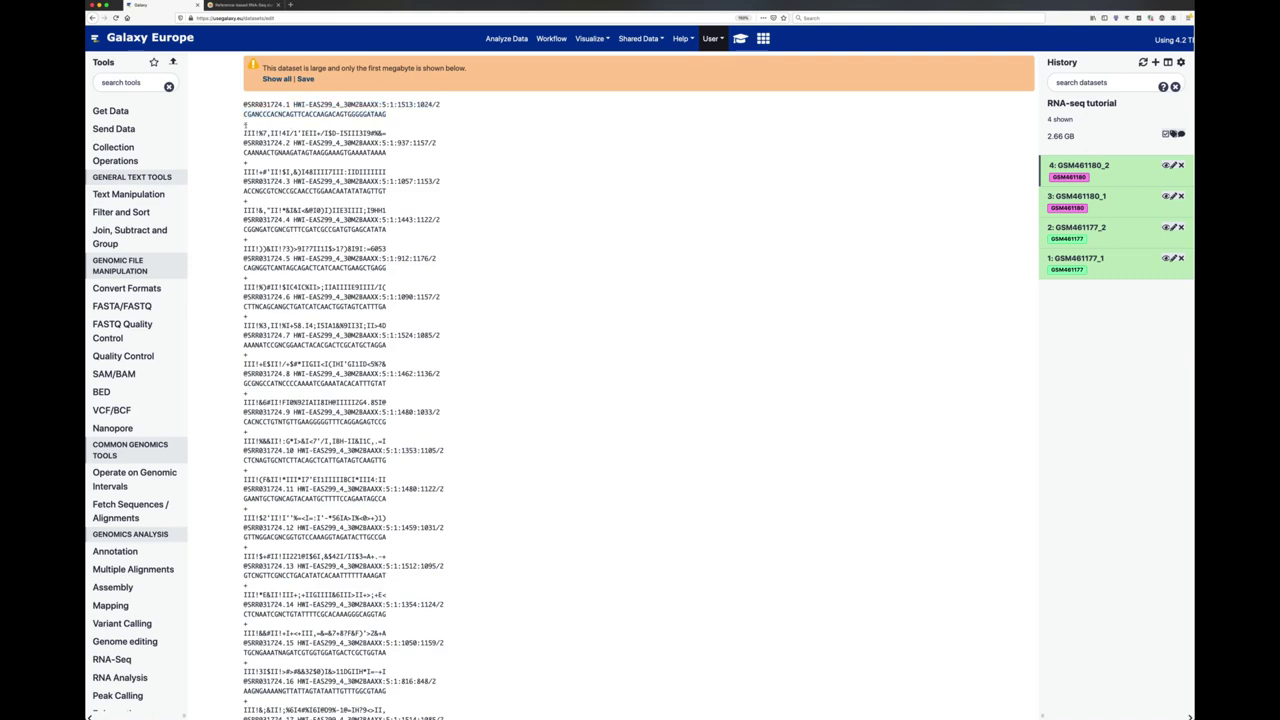
triple_click(252, 134)
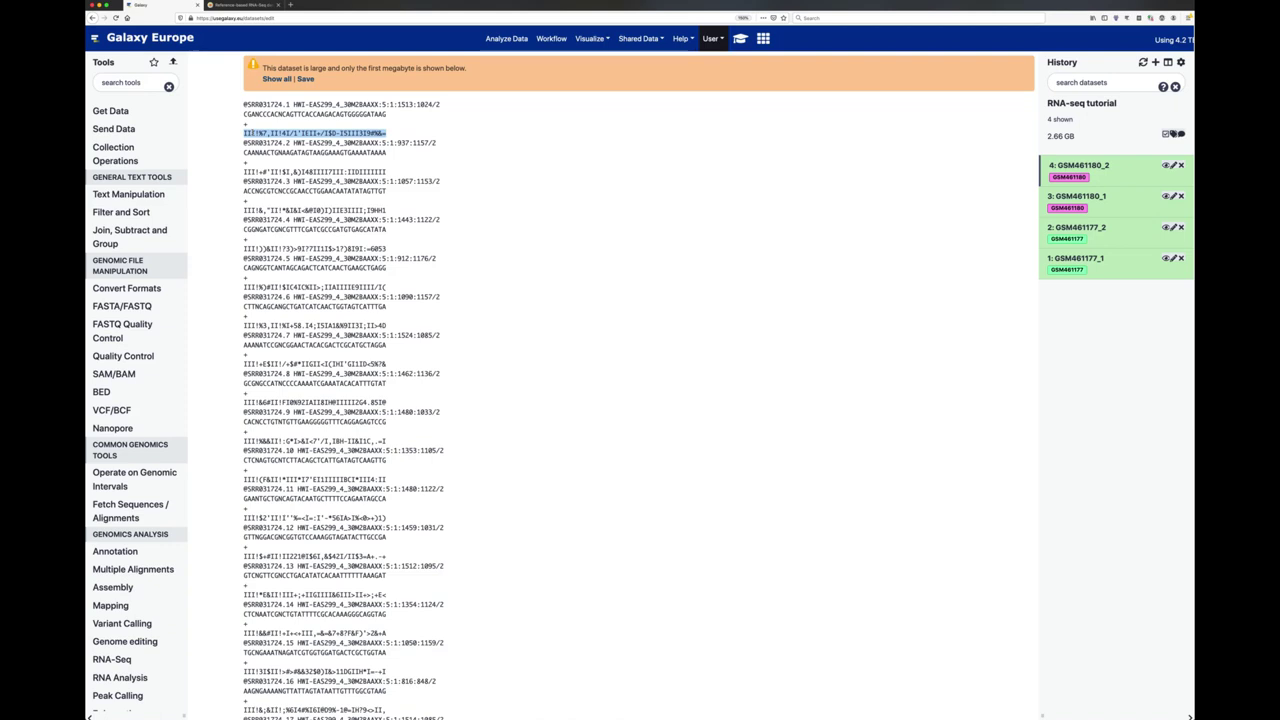
click(246, 133)
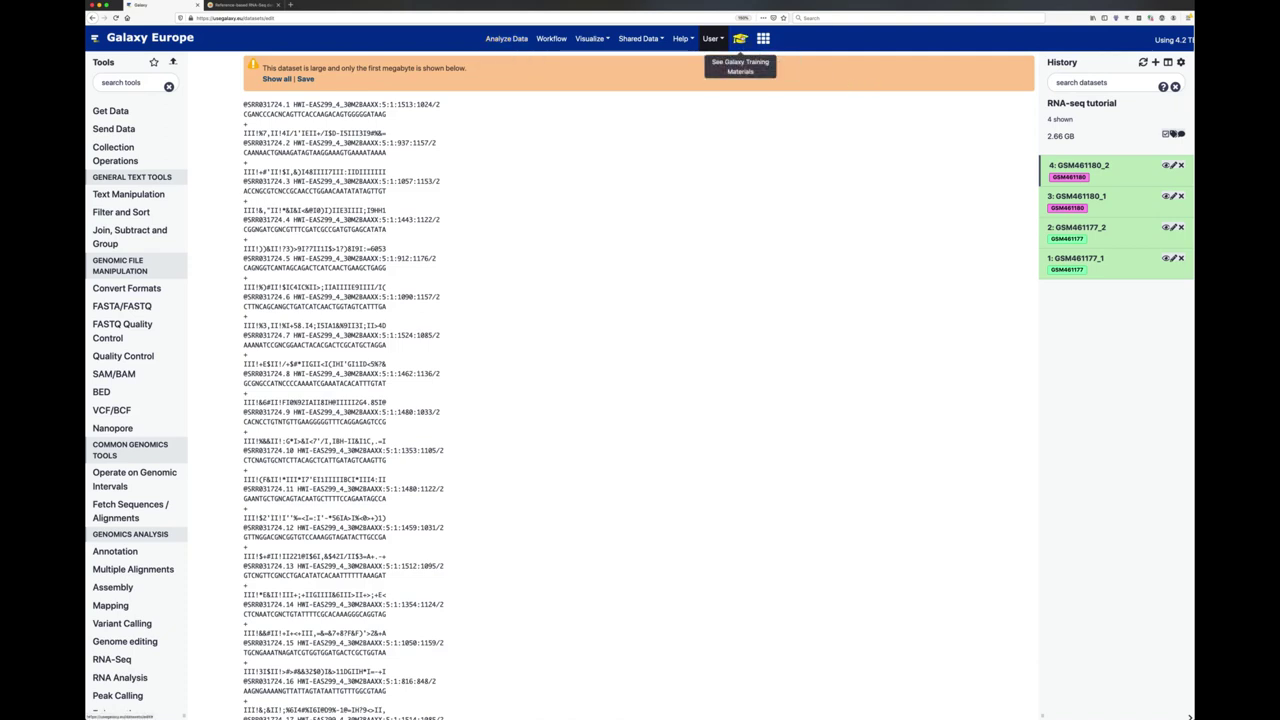
Reopen the training materials, read from the Data upload questions to the FastQC instructions in the Quality control hands-on, and close the tutorial.
click(740, 38)
scroll(712, 527, down, 1)
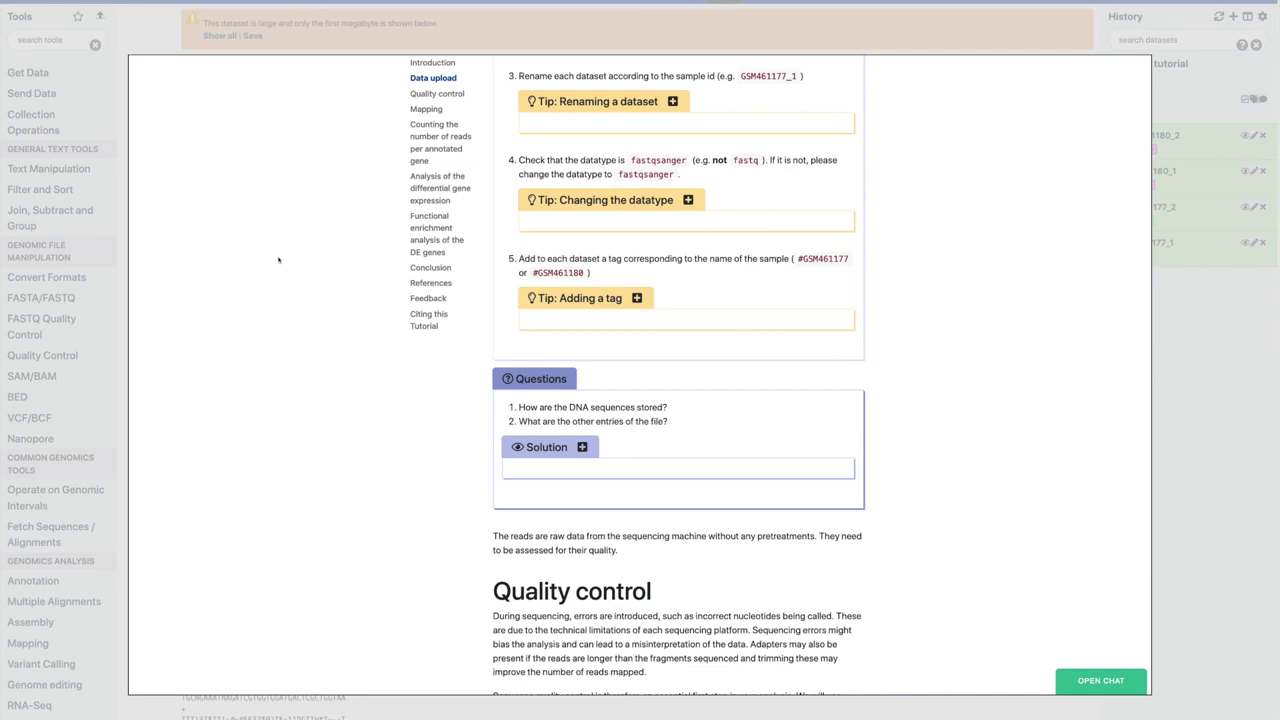
scroll(278, 260, down, 2)
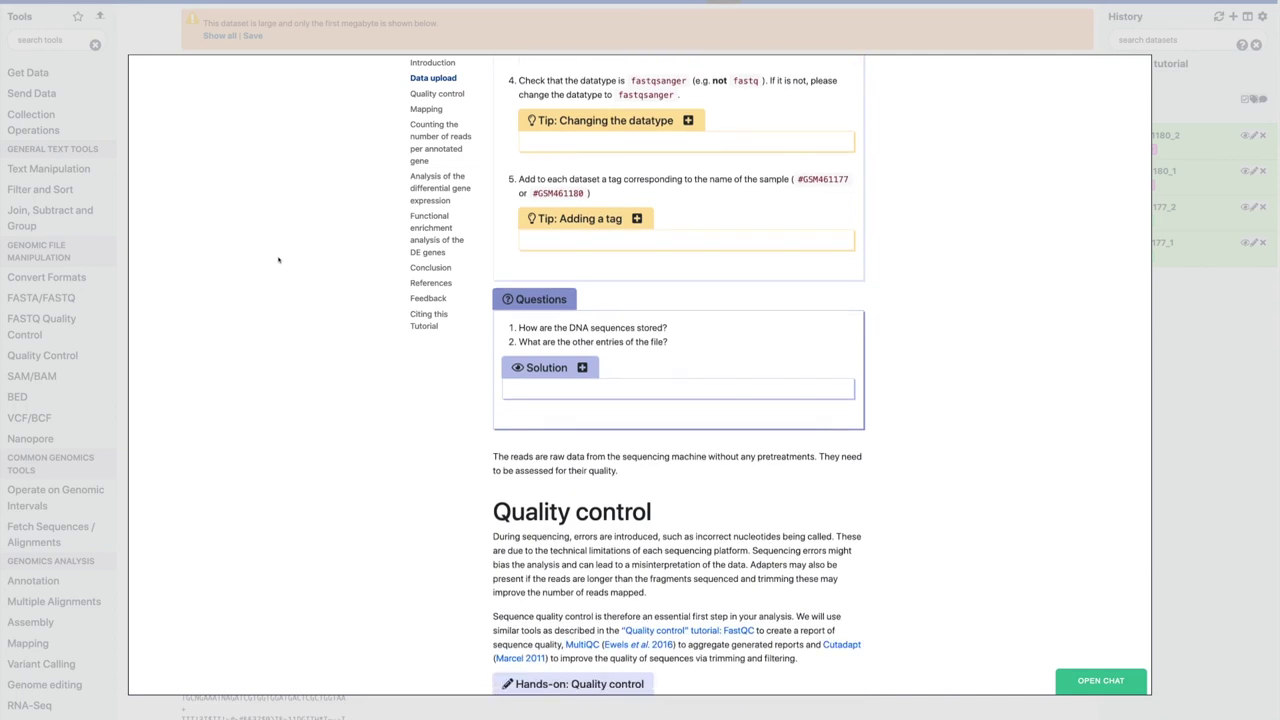
scroll(278, 260, down, 1)
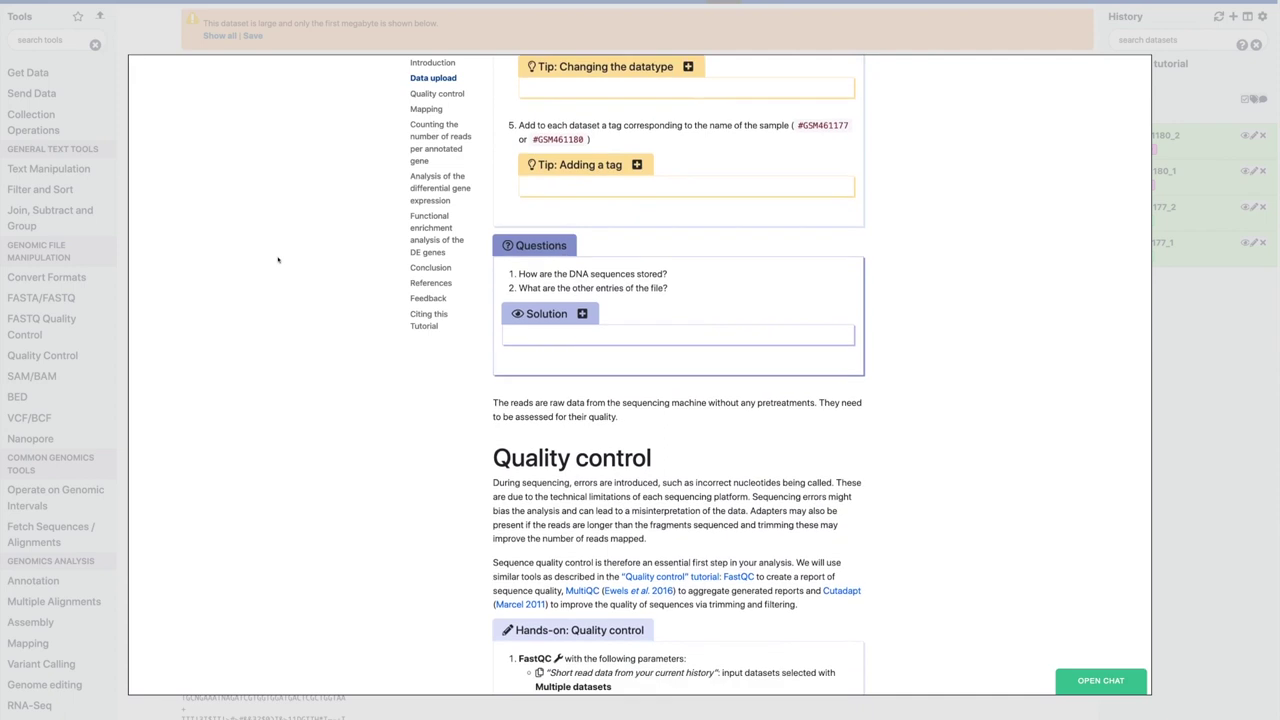
scroll(278, 260, down, 1)
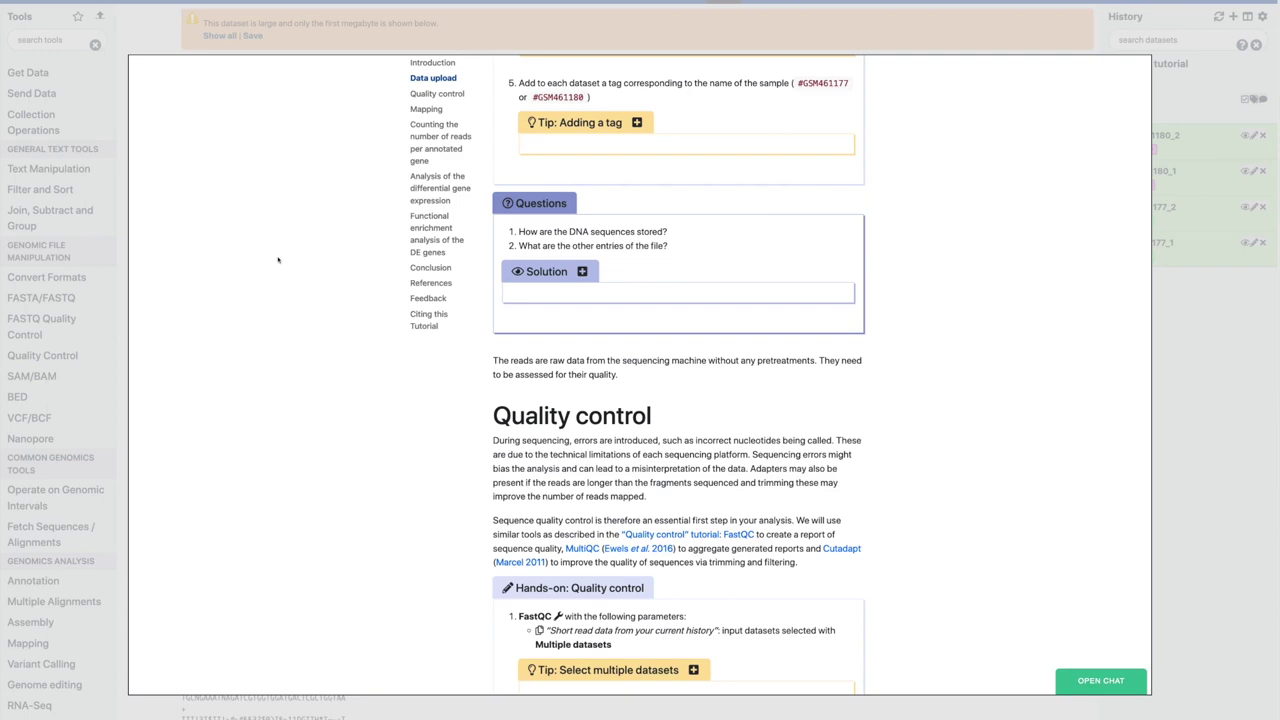
scroll(414, 420, down, 1)
scroll(433, 438, down, 1)
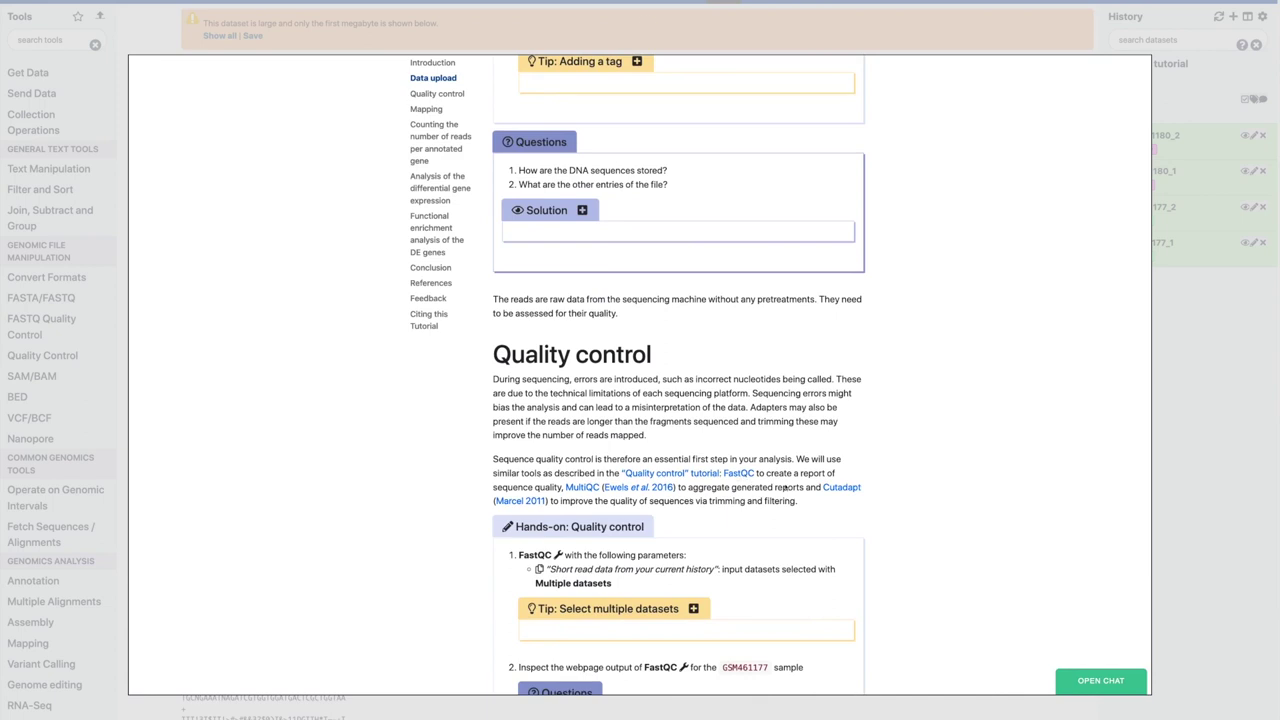
scroll(790, 489, down, 1)
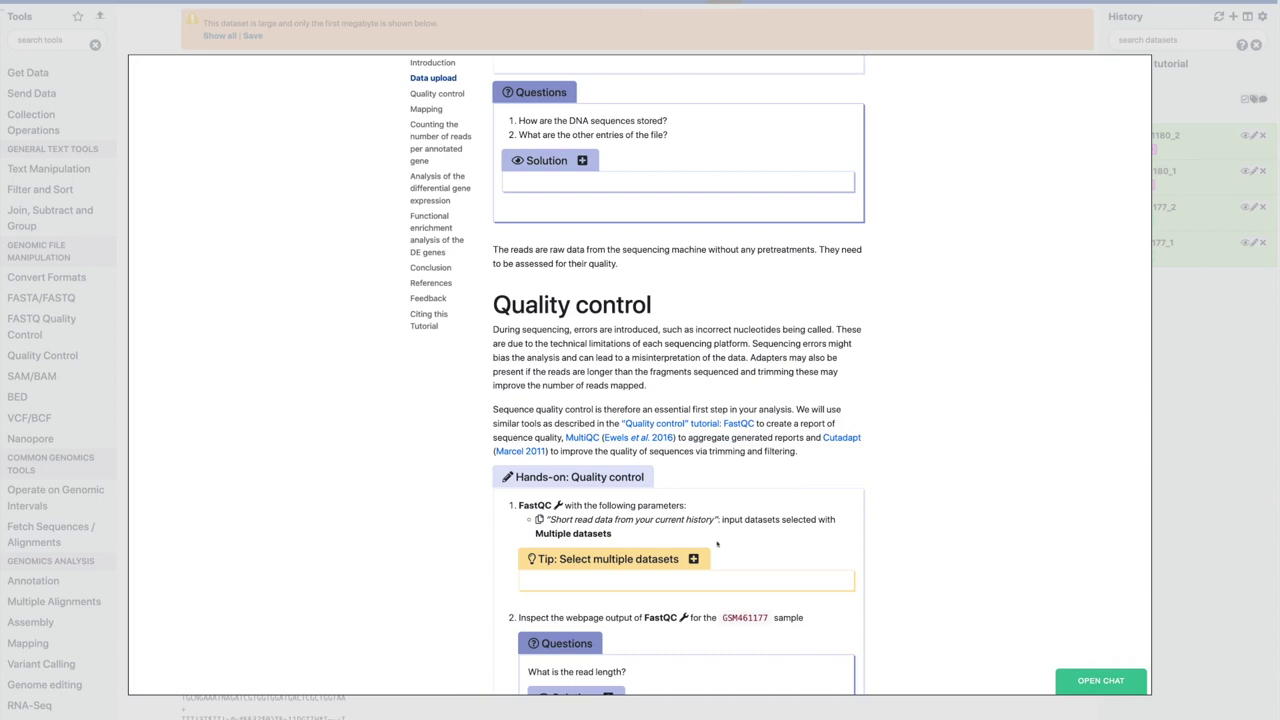
click(884, 4)
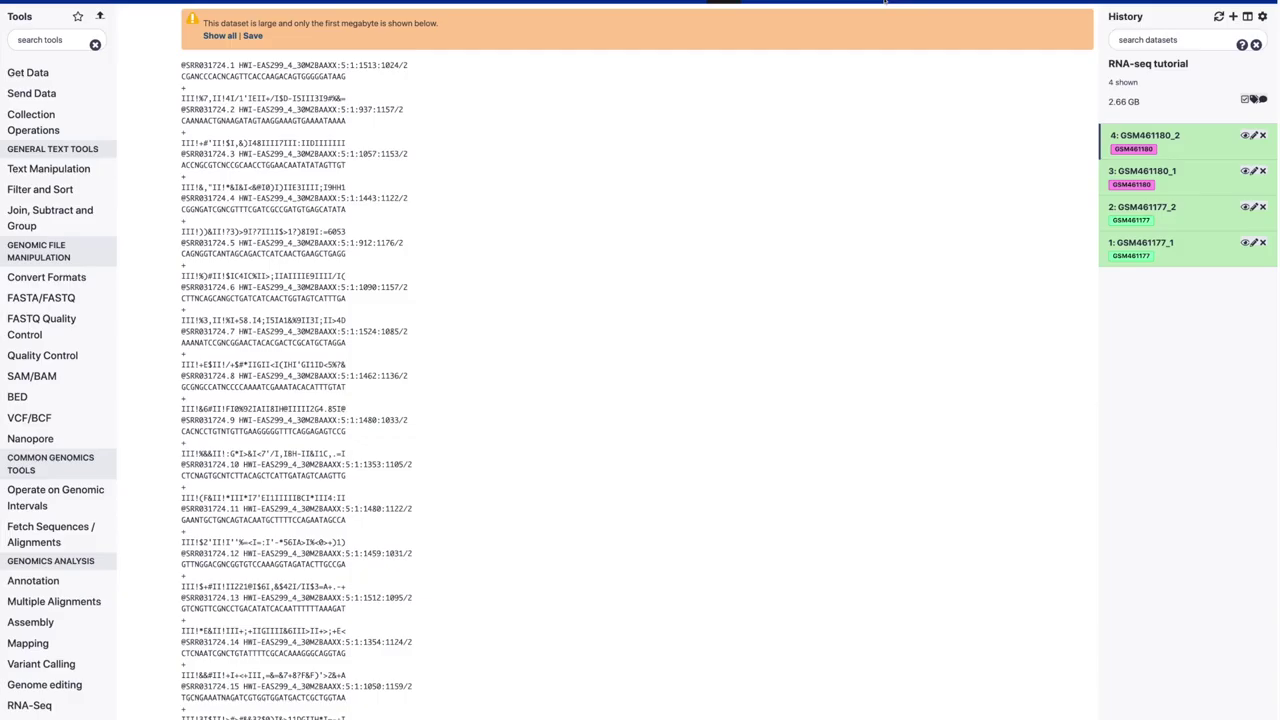
Search the tools for fastqc and open the FastQC Read Quality reports tool.
click(26, 38)
text(fastqc)
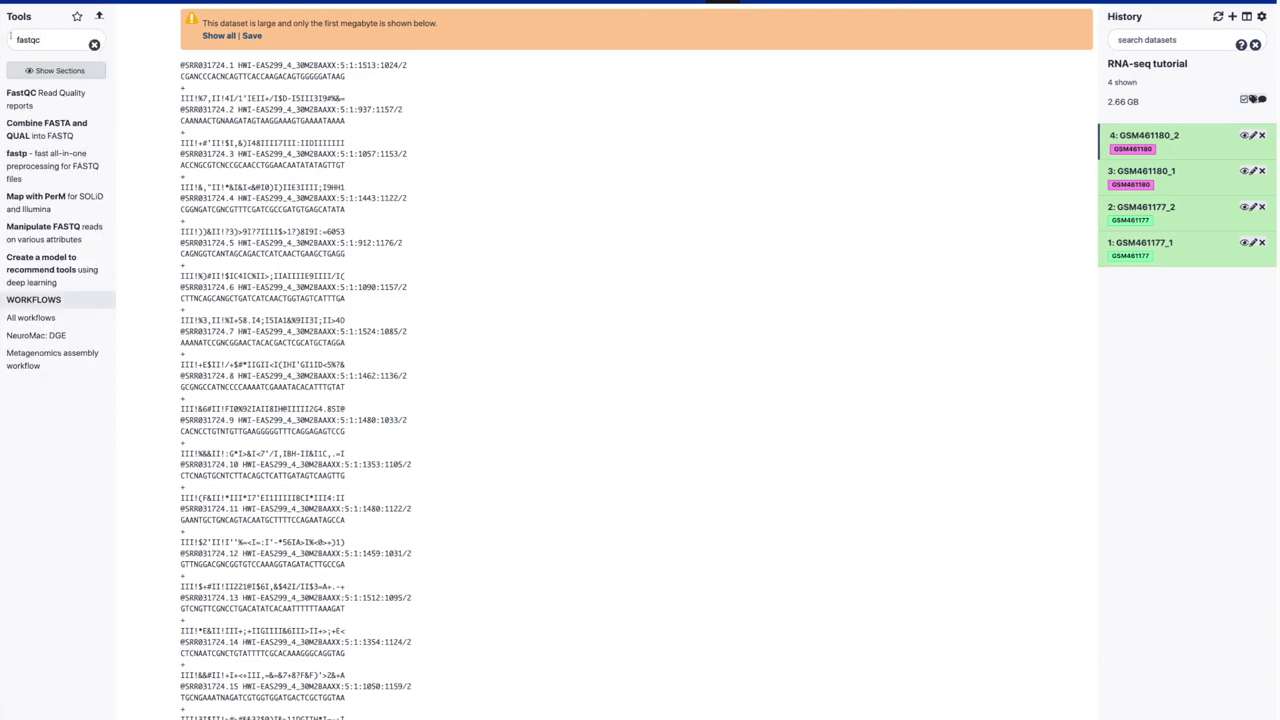
click(20, 94)
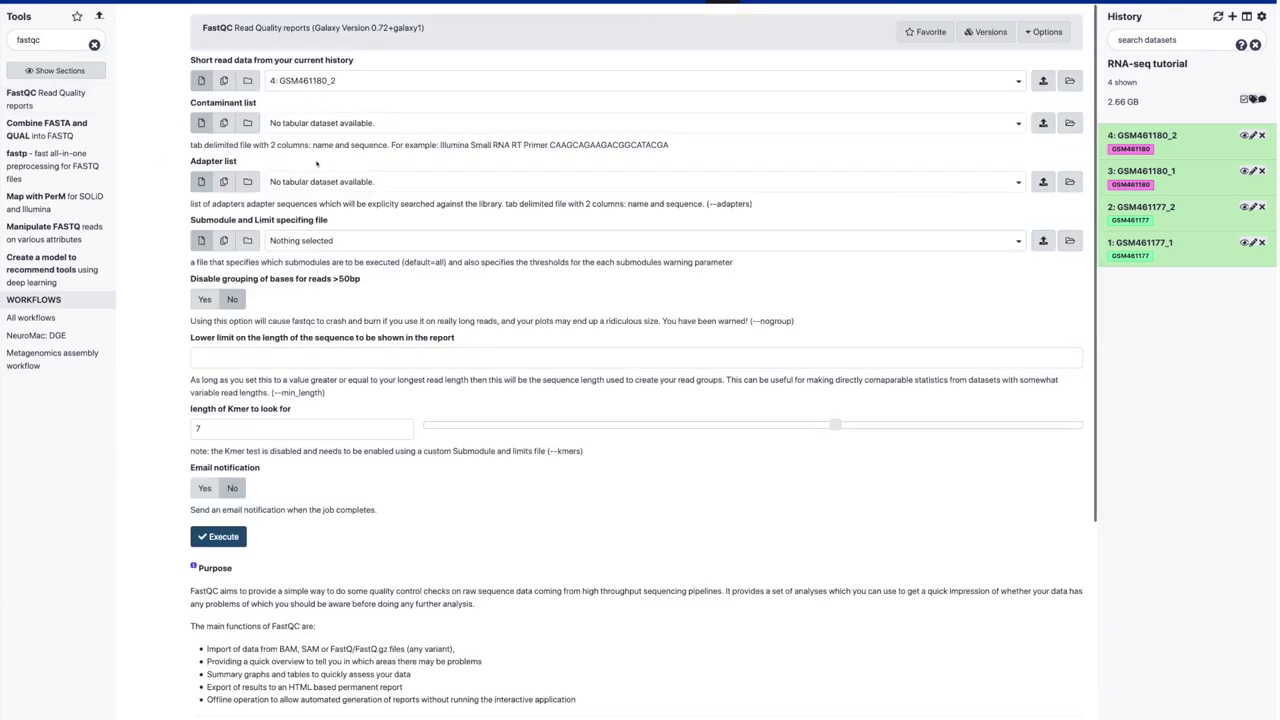
Run FastQC in multiple-datasets mode on GSM461177_1, GSM461177_2, GSM461180_1 and GSM461180_2, leaving the other parameters at their defaults.
click(305, 81)
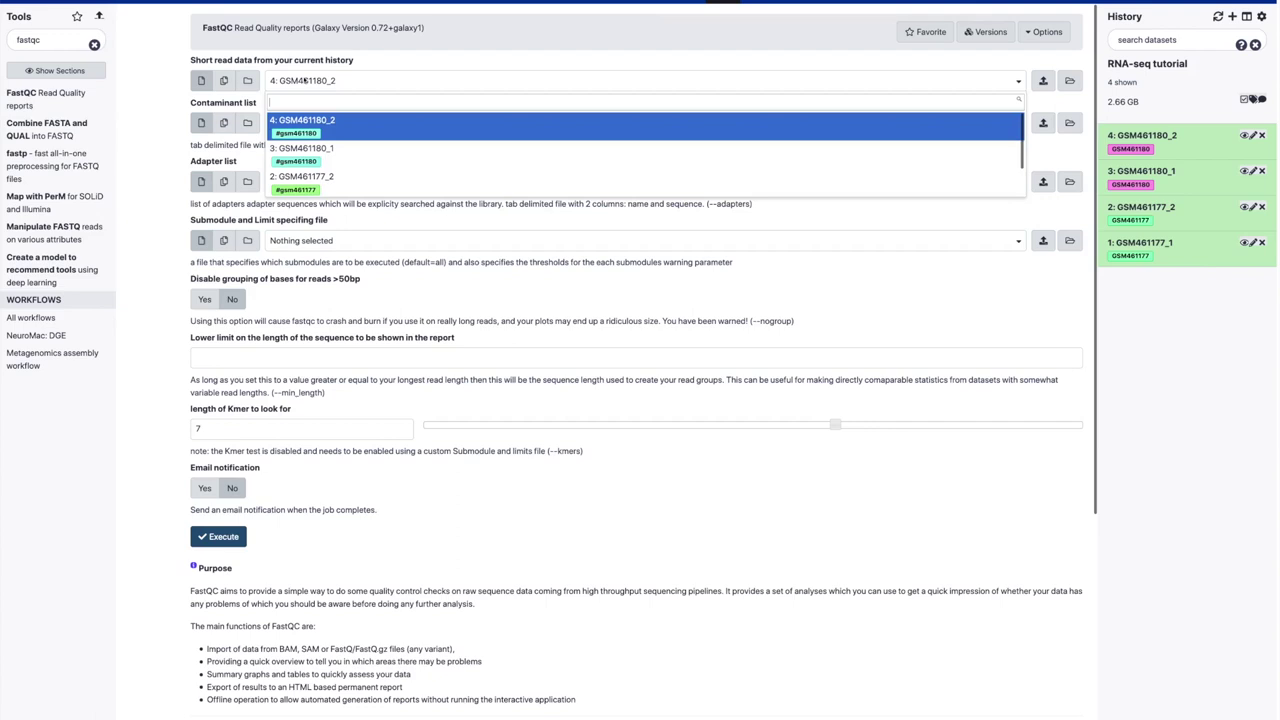
click(305, 81)
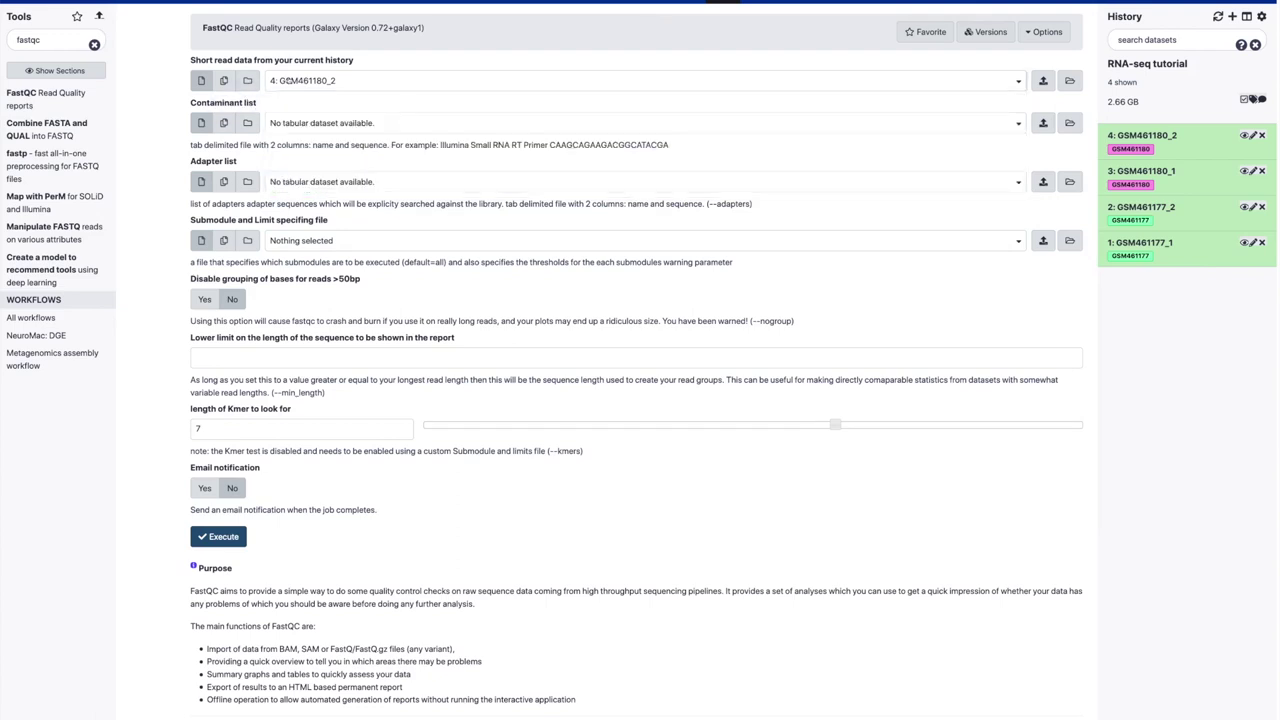
click(224, 81)
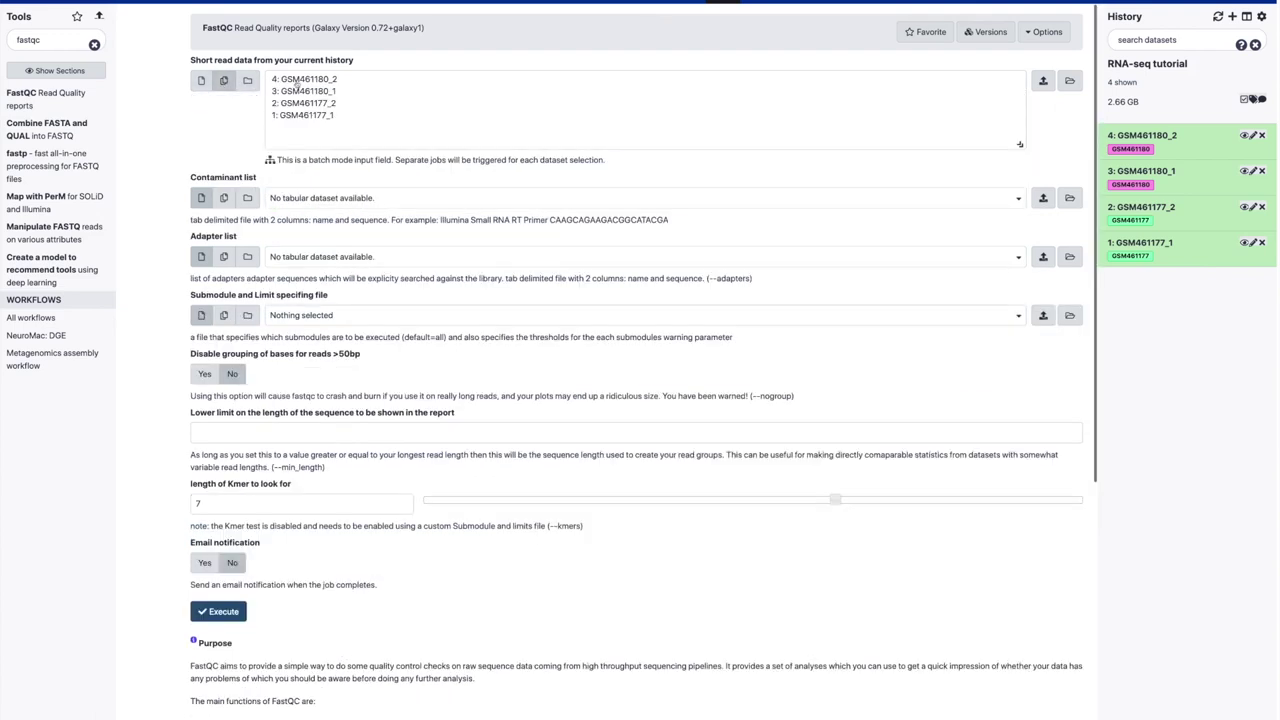
click(300, 80)
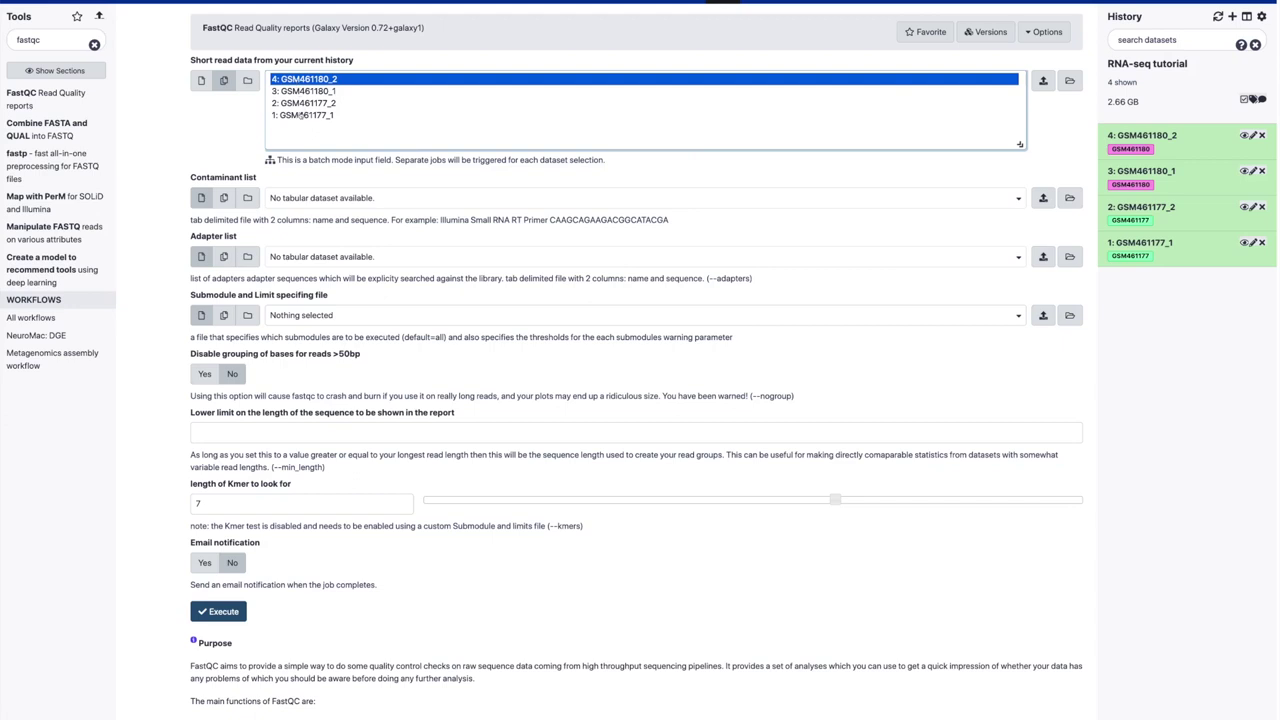
shift+click(299, 116)
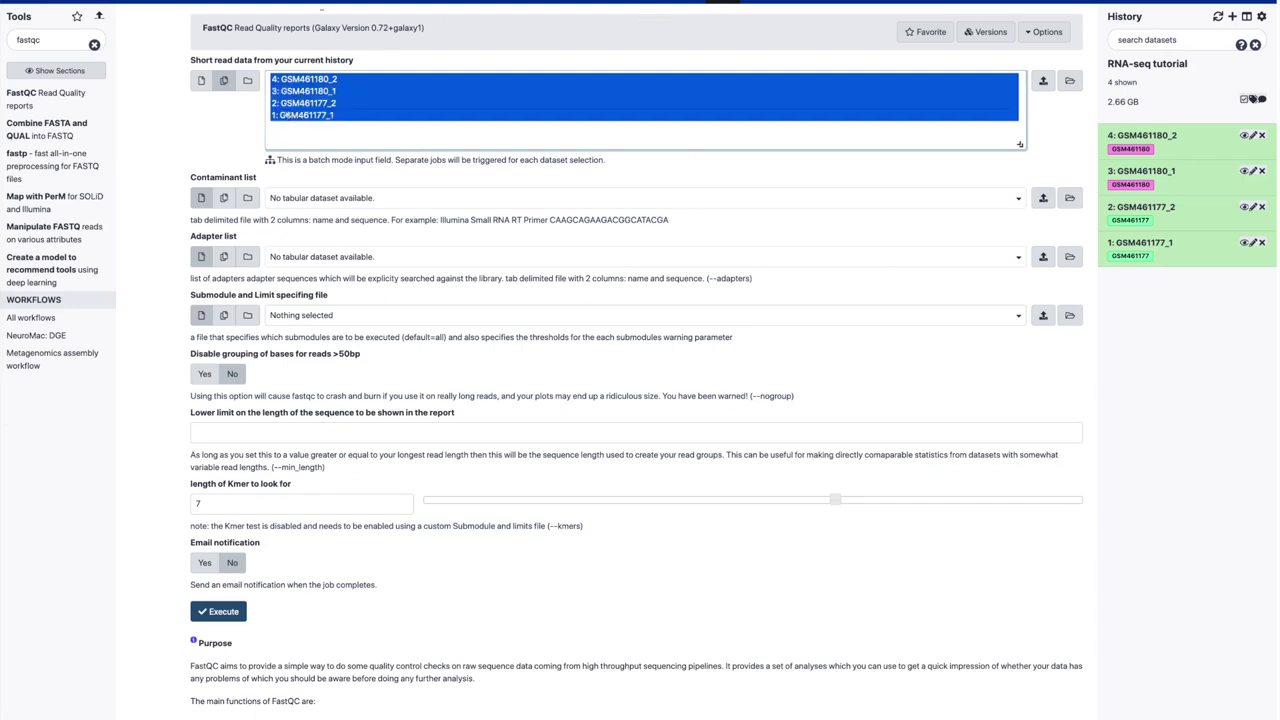
scroll(257, 170, down, 1)
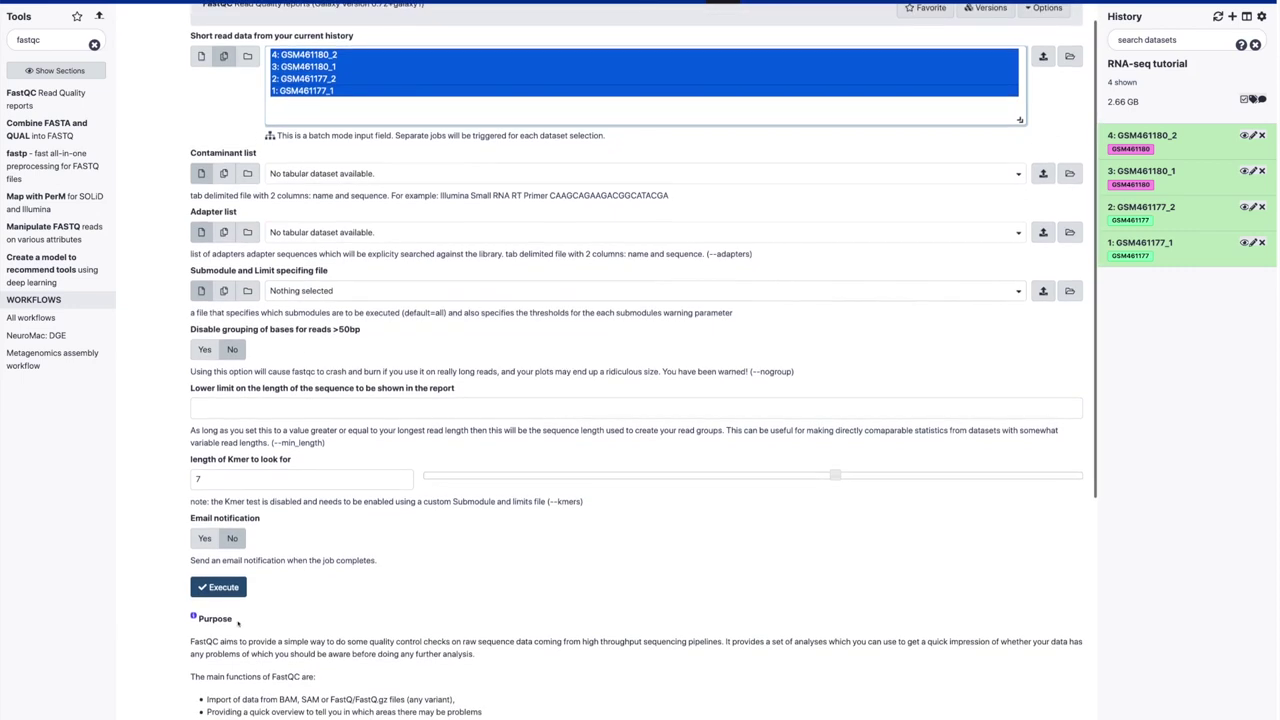
click(214, 593)
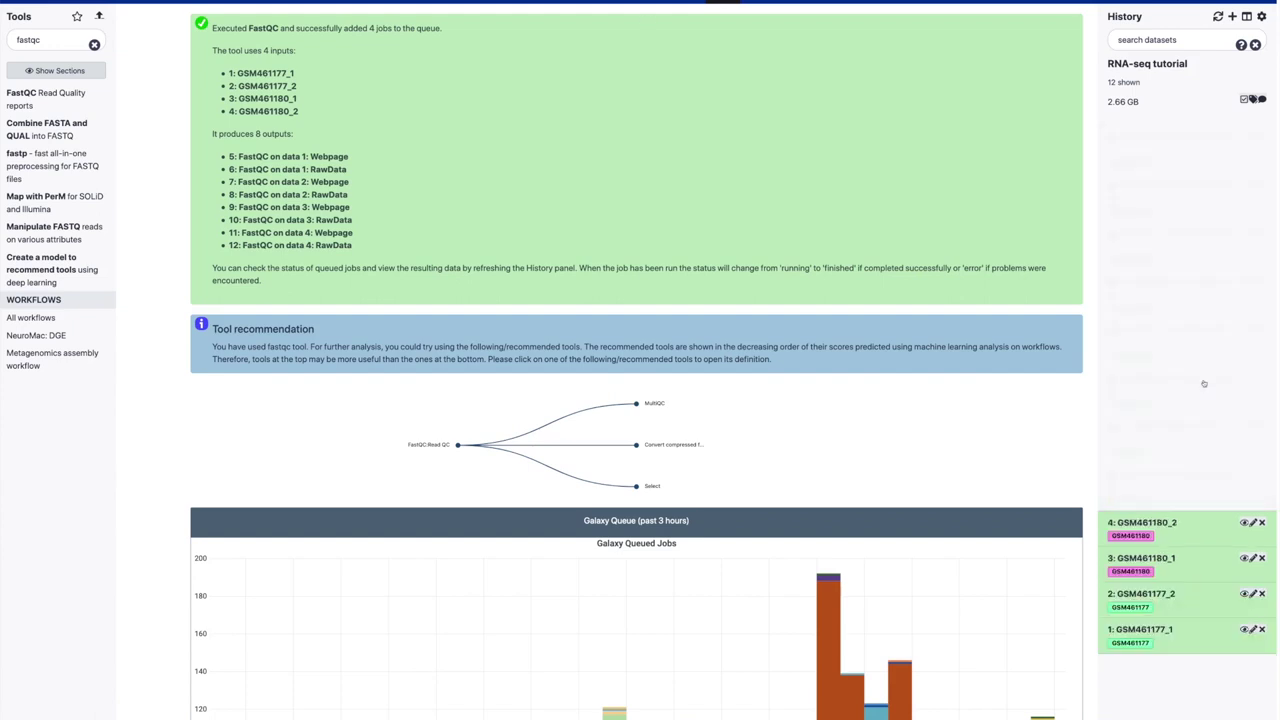
Find and open the MultiQC tool, and choose FastQC as the tool that generated the logs.
double_click(39, 41)
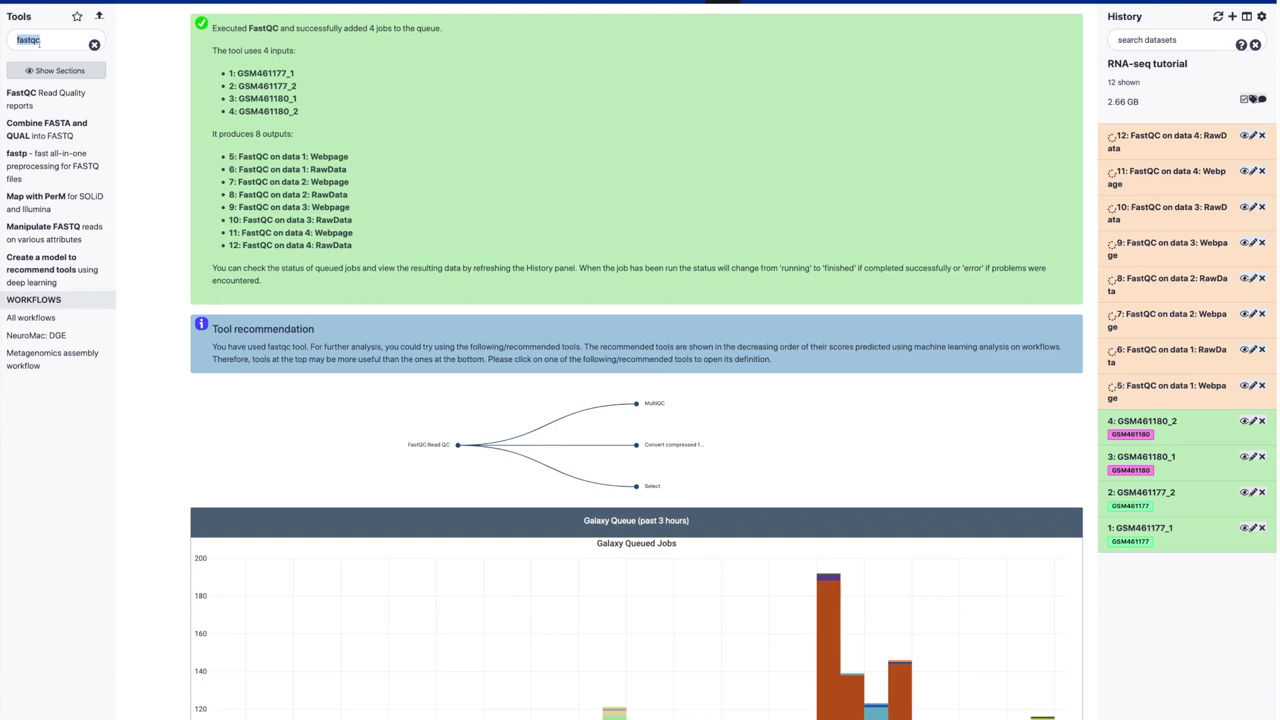
text(multiqc)
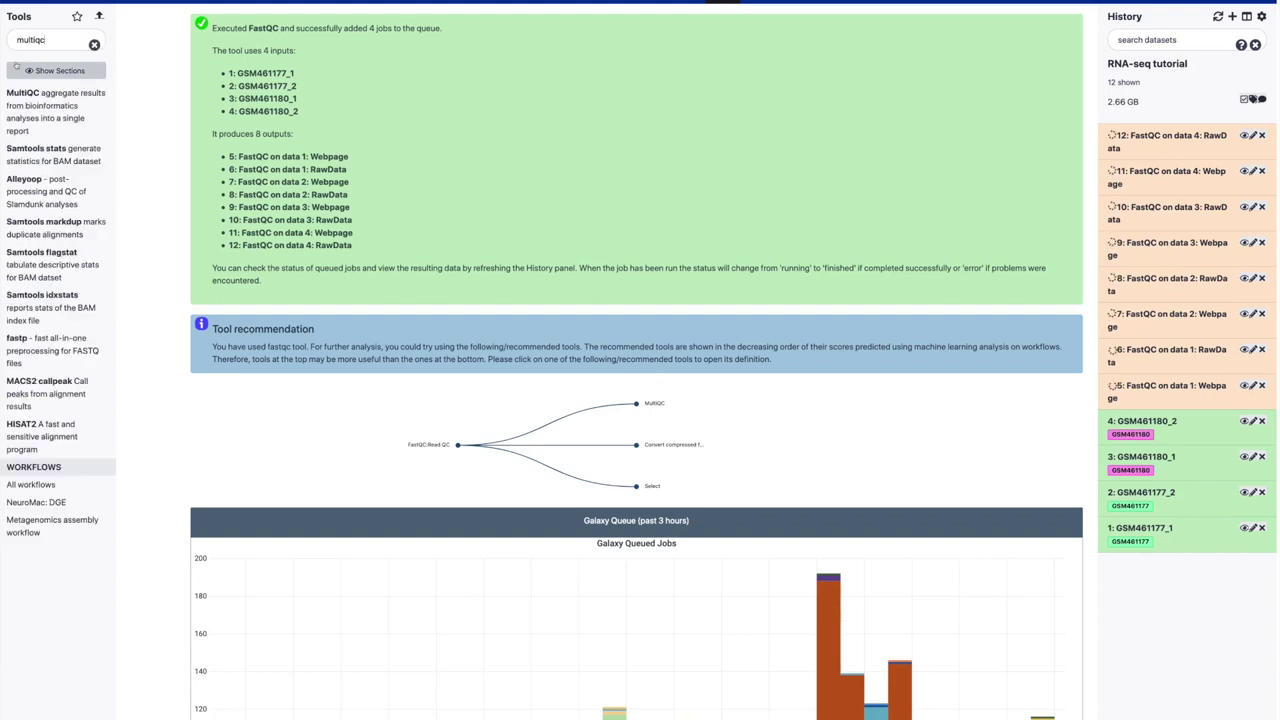
click(28, 96)
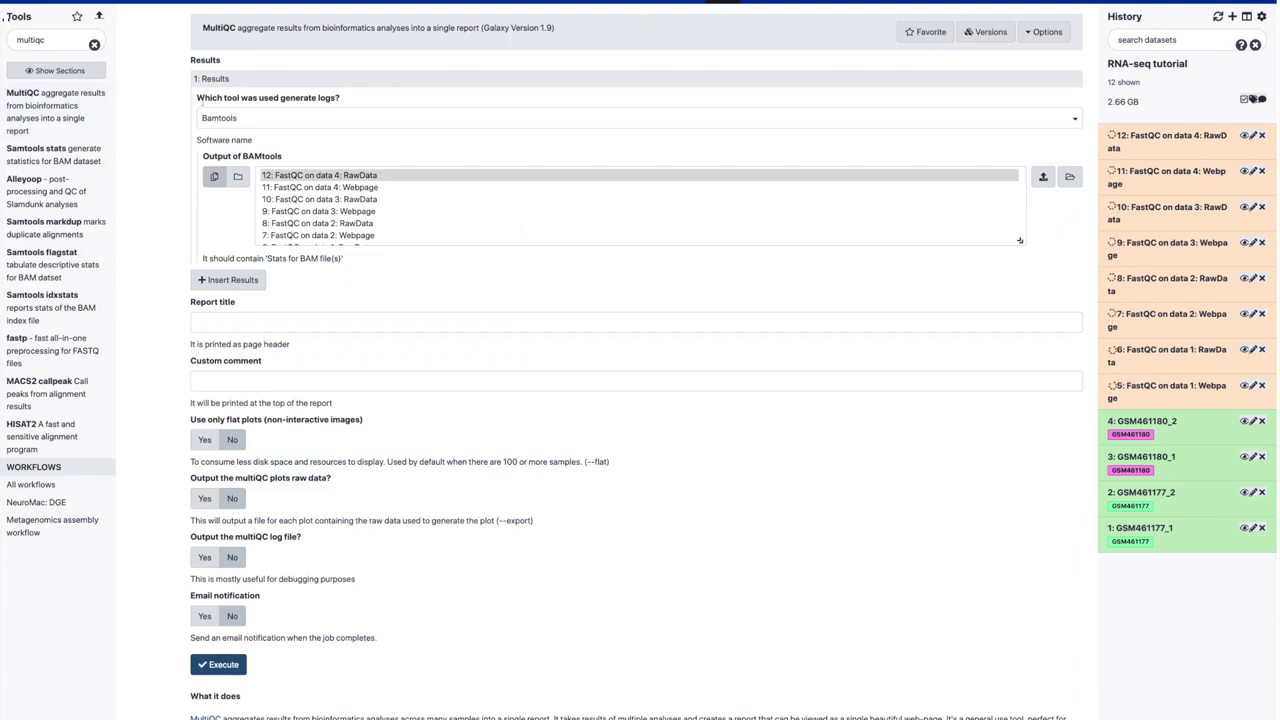
click(237, 119)
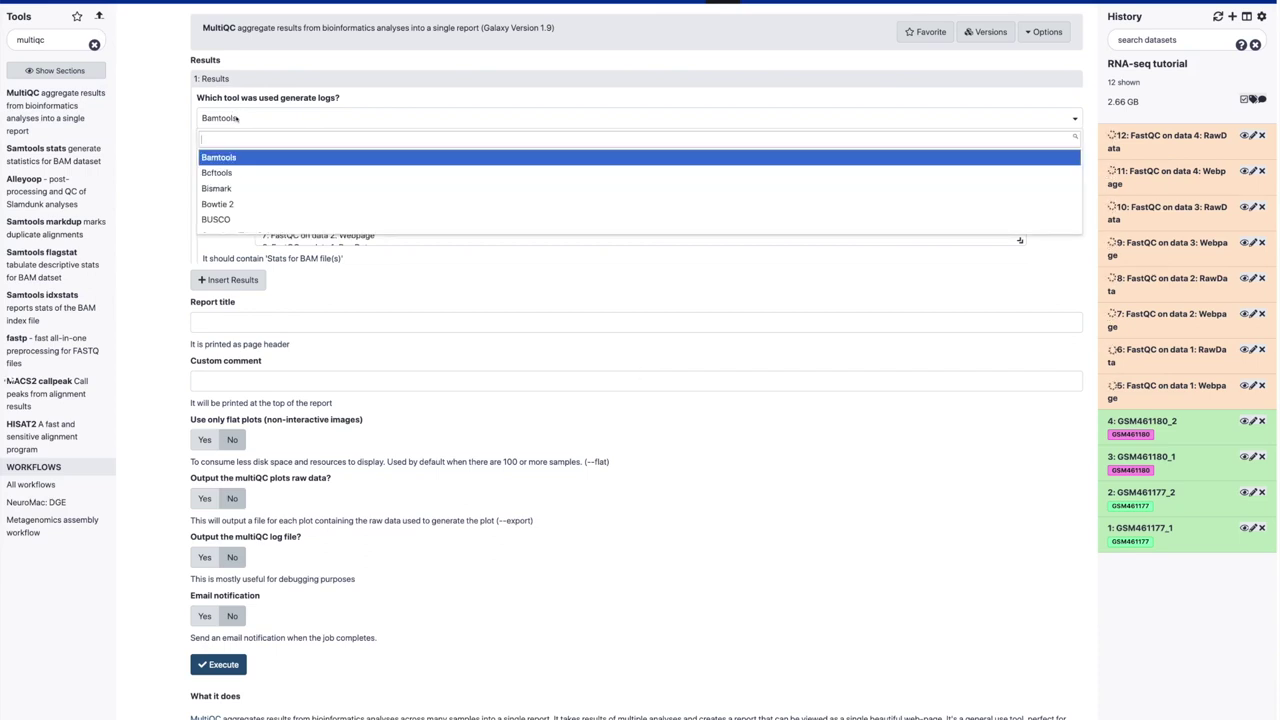
text(fastc)
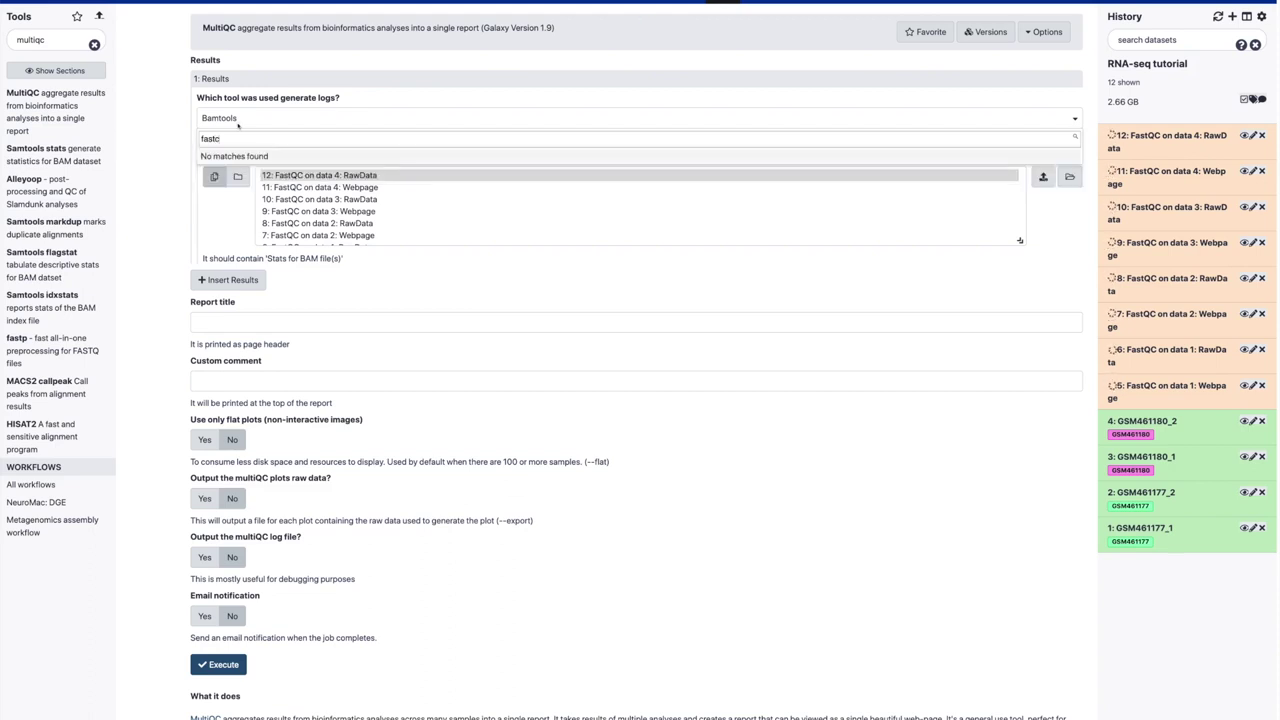
key(BackSpace)
text(q)
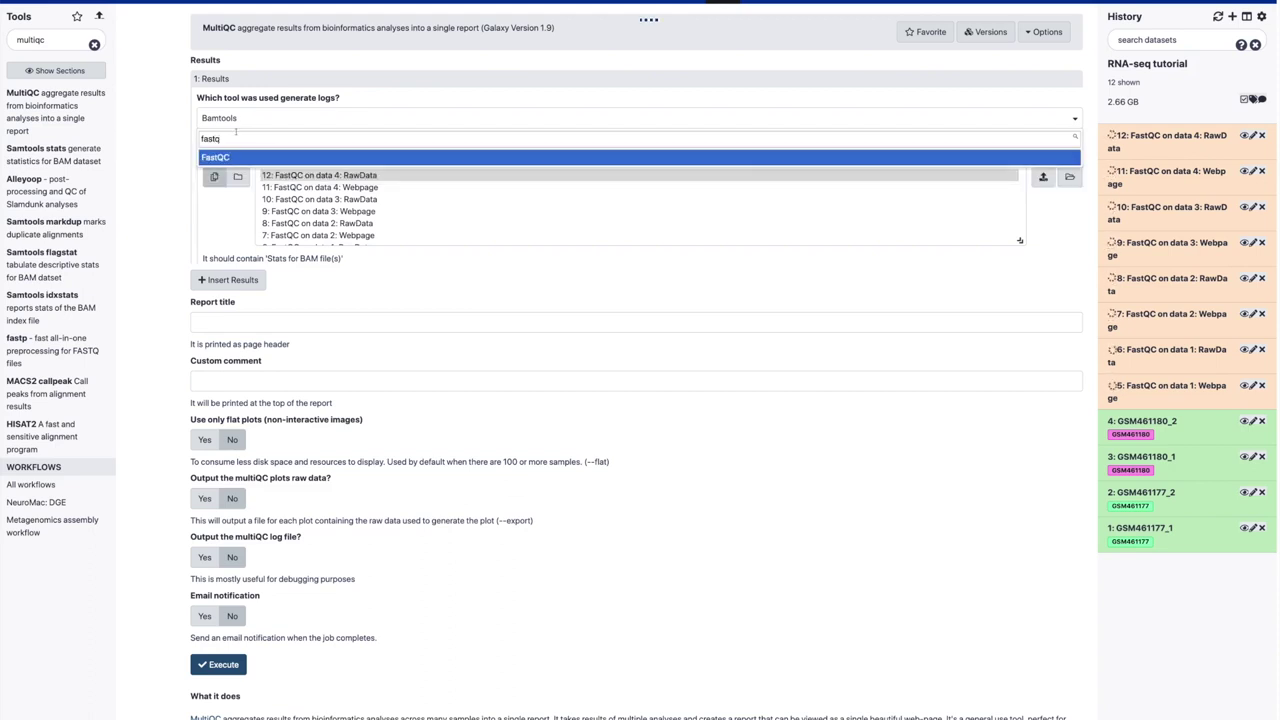
click(220, 158)
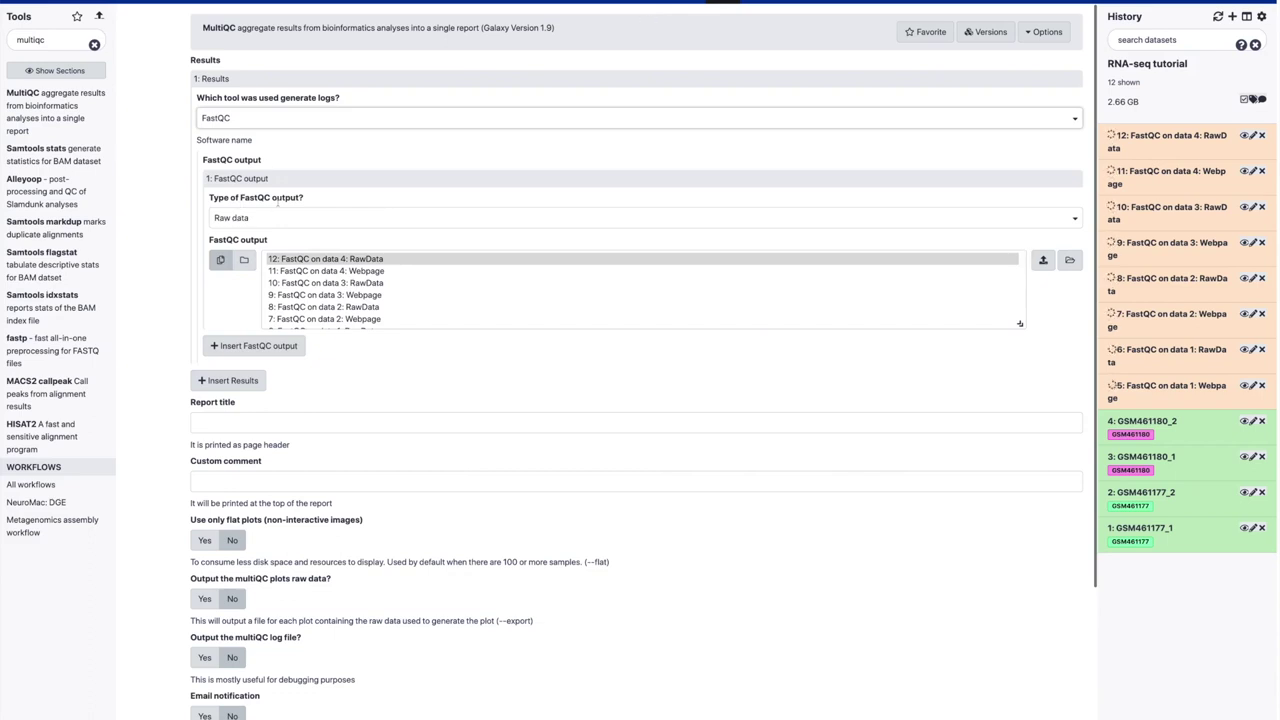
Select the four FastQC RawData outputs, datasets 6, 8, 10 and 12, as MultiQC's FastQC output input.
click(353, 259)
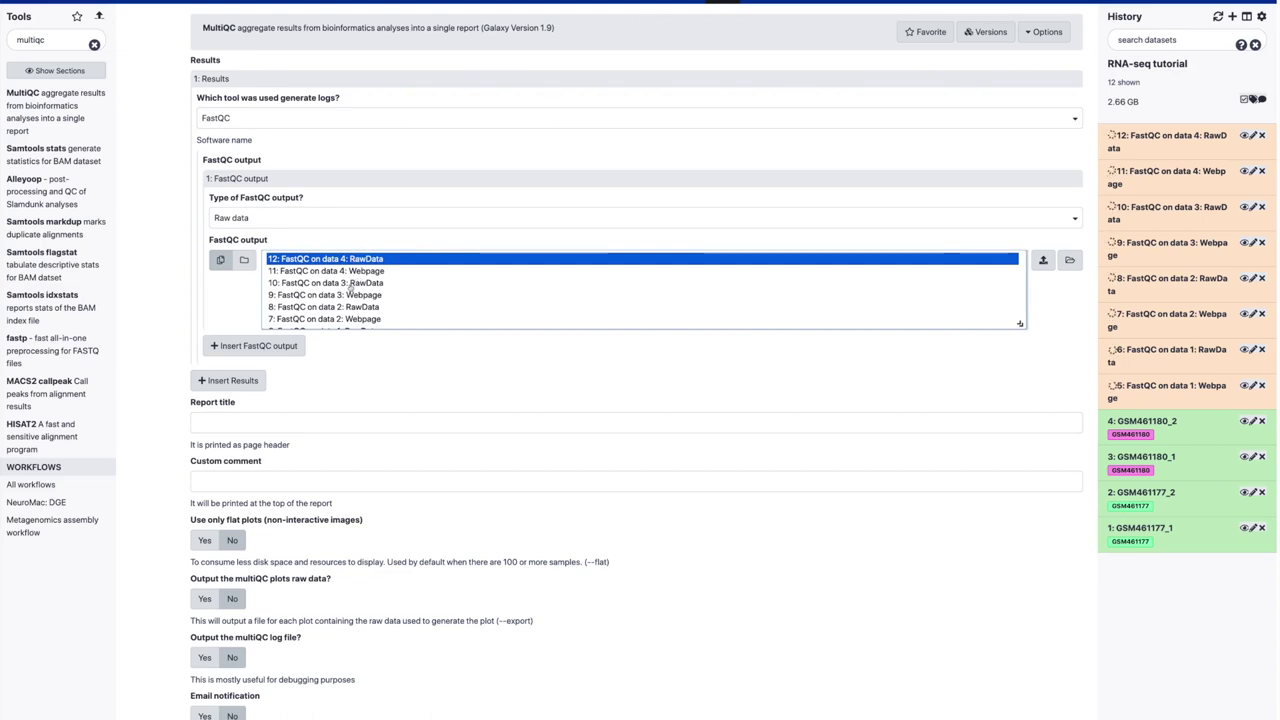
shift+click(350, 287)
click(362, 263)
ctrl+click(365, 284)
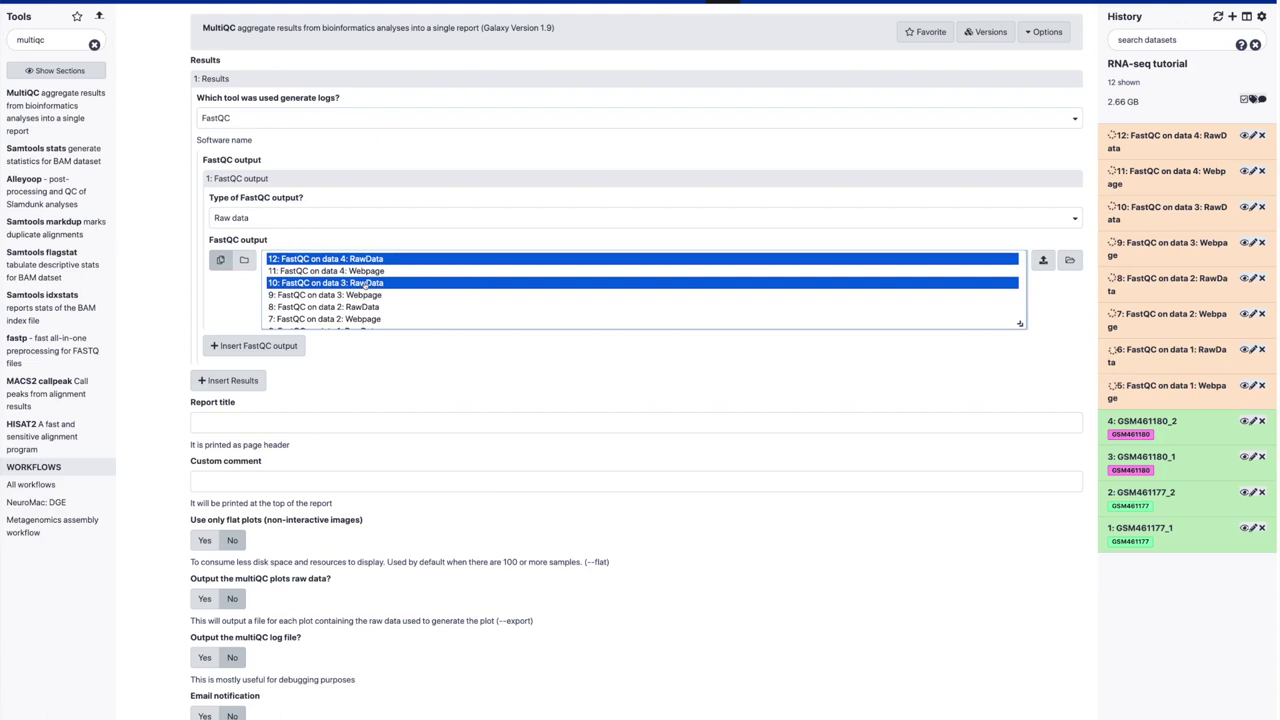
scroll(390, 293, down, 1)
ctrl+click(380, 285)
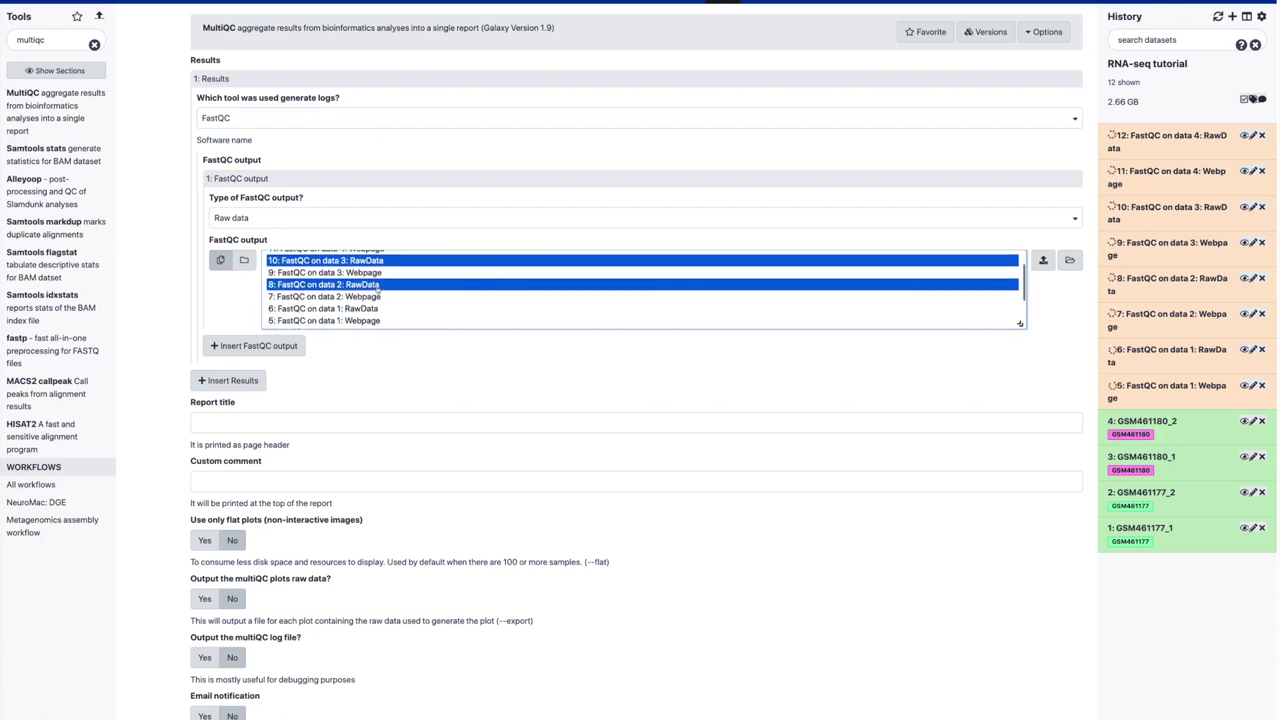
ctrl+click(377, 312)
scroll(406, 297, up, 1)
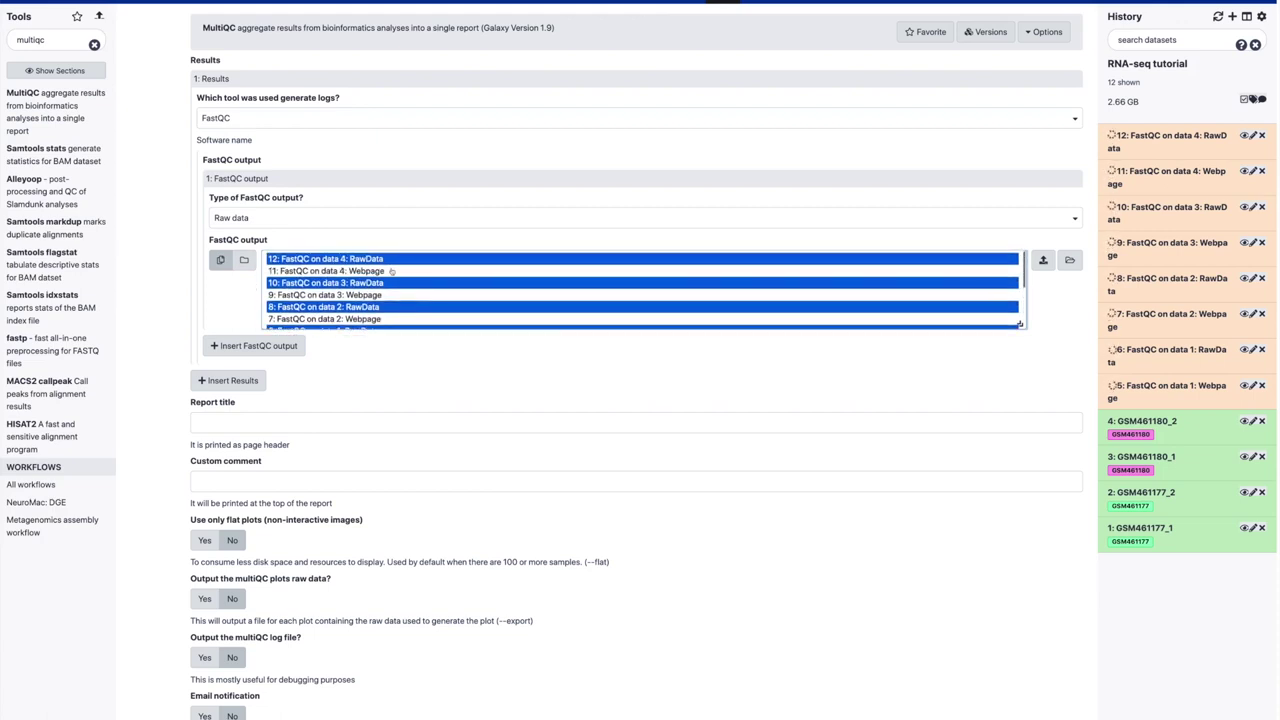
scroll(386, 290, down, 2)
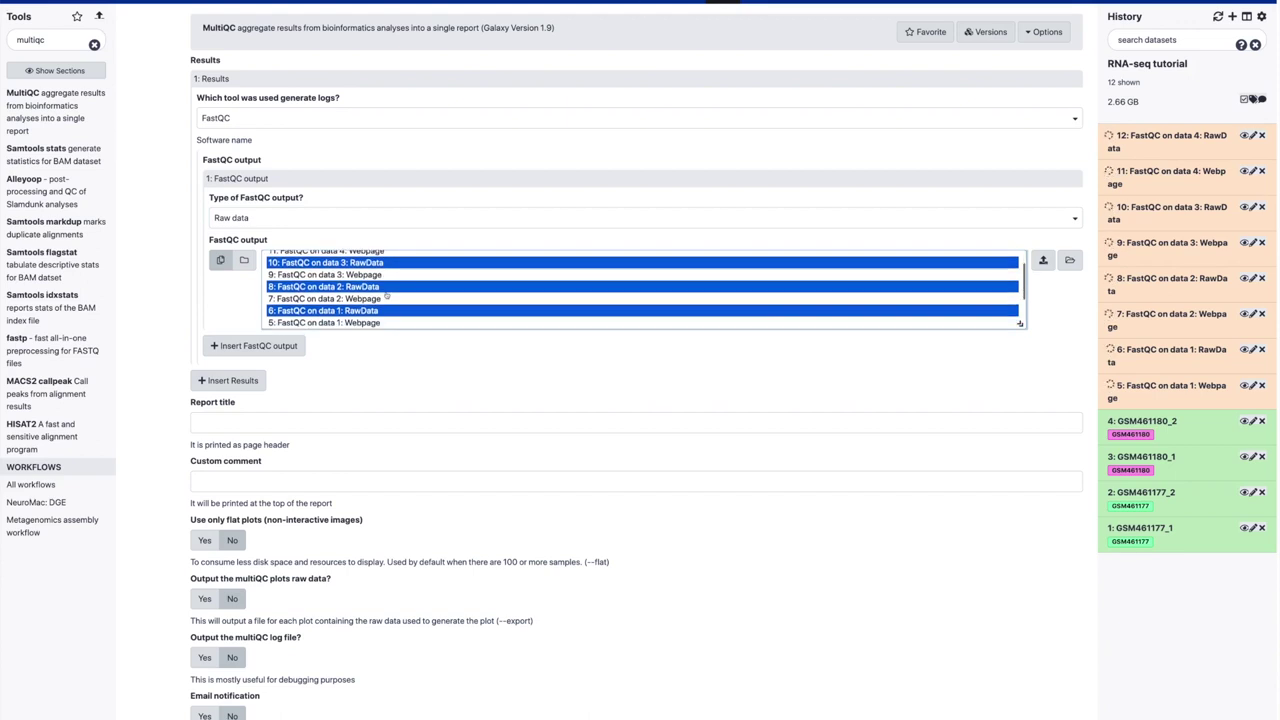
Run MultiQC on the four selected FastQC RawData outputs, including dataset 12, leaving the remaining parameters at their defaults.
scroll(386, 296, up, 2)
ctrl+click(370, 259)
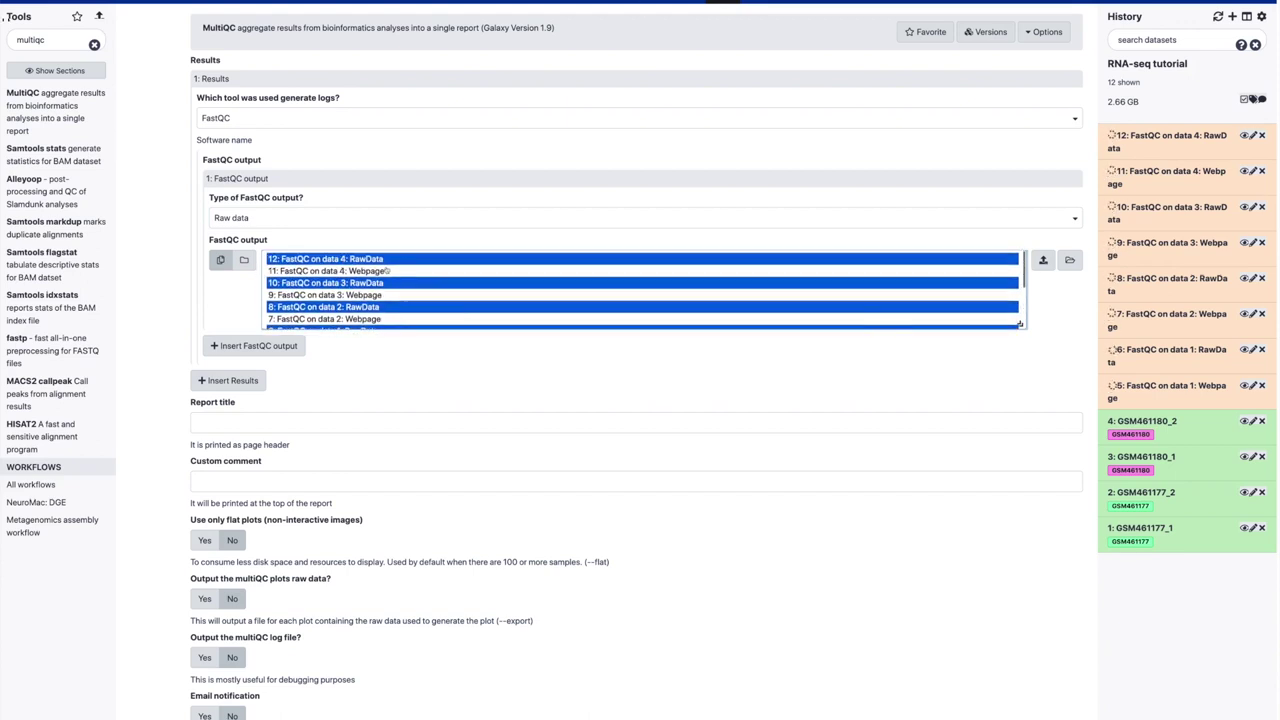
scroll(370, 285, down, 2)
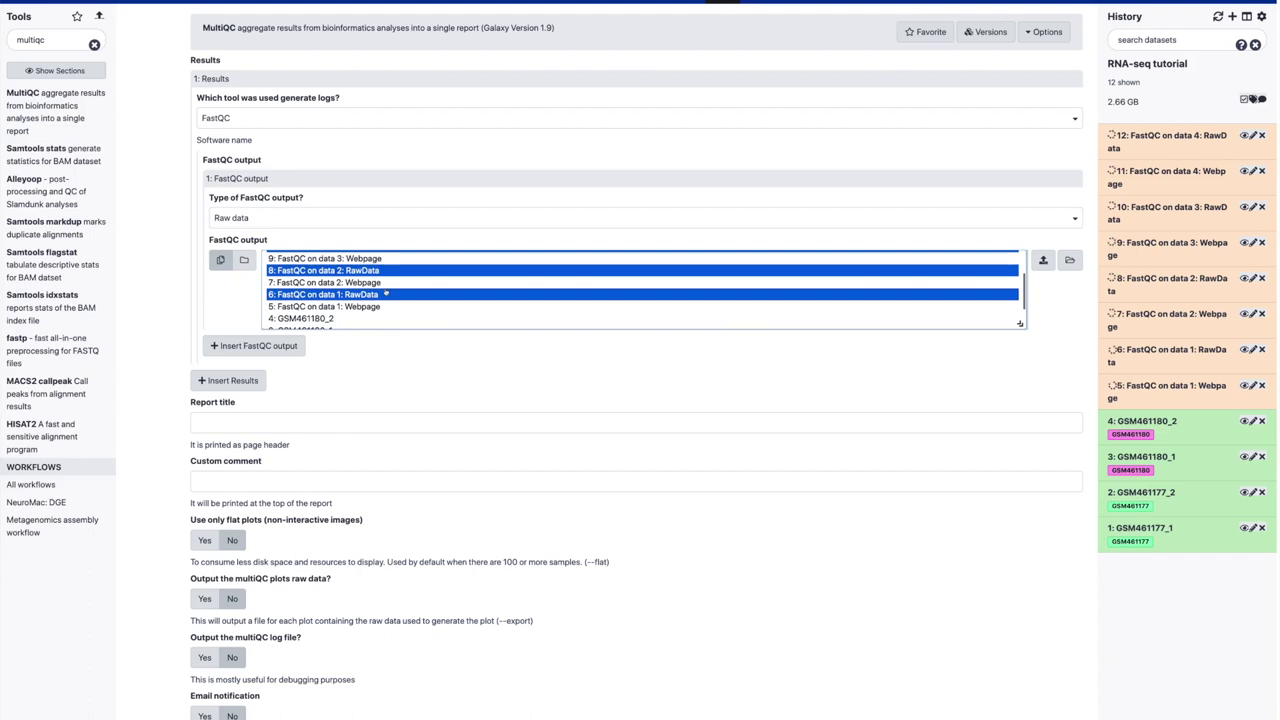
scroll(414, 640, down, 2)
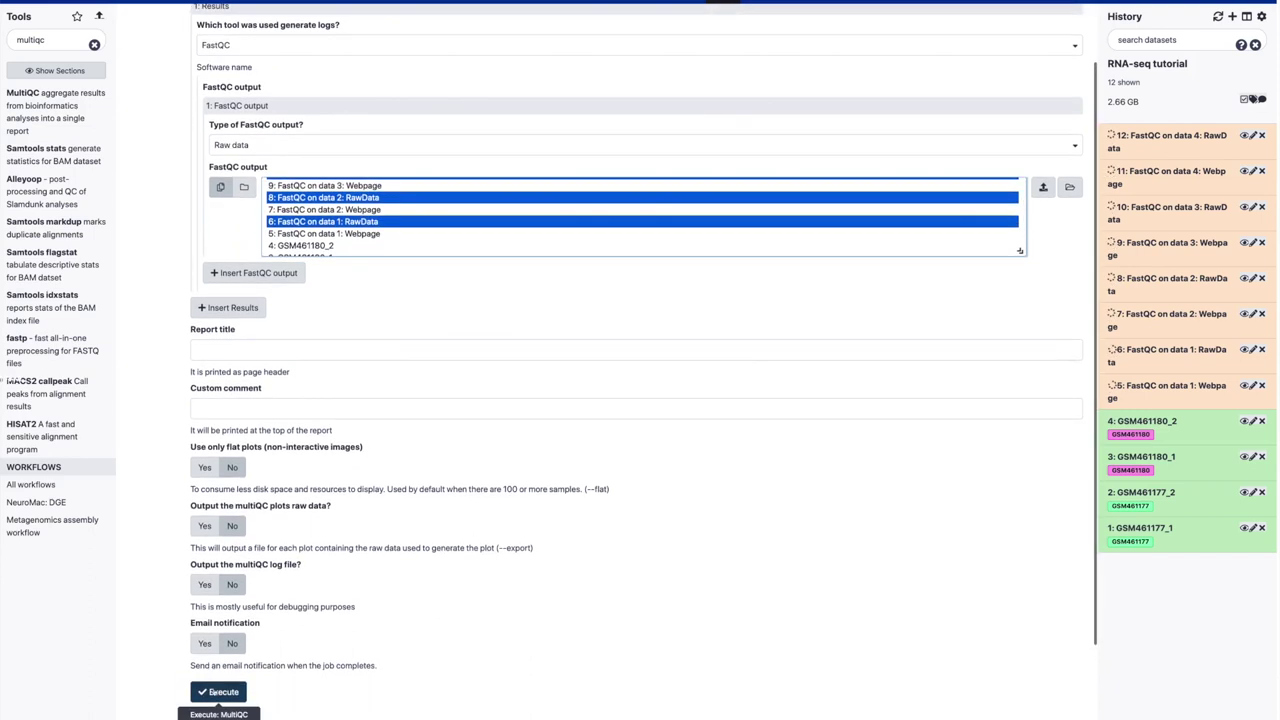
click(217, 691)
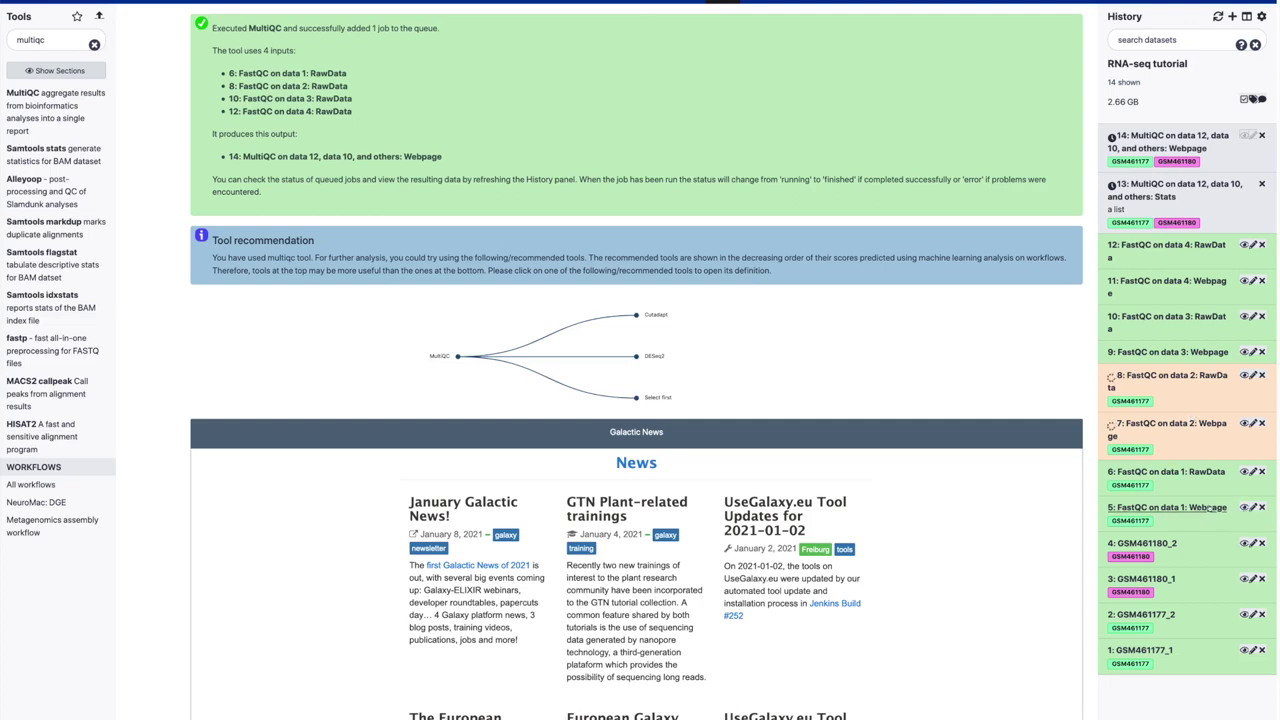
View the FastQC webpage output for data 1 and examine its basic statistics and quality plots.
click(1244, 507)
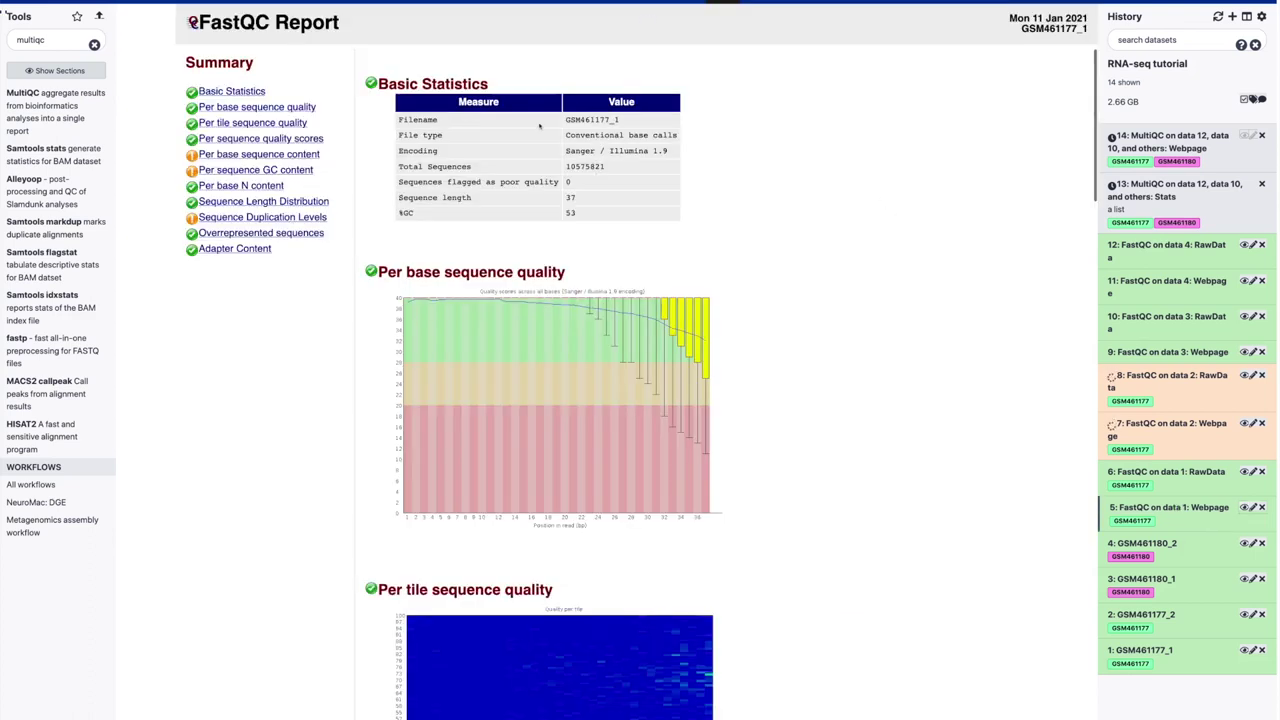
triple_click(495, 82)
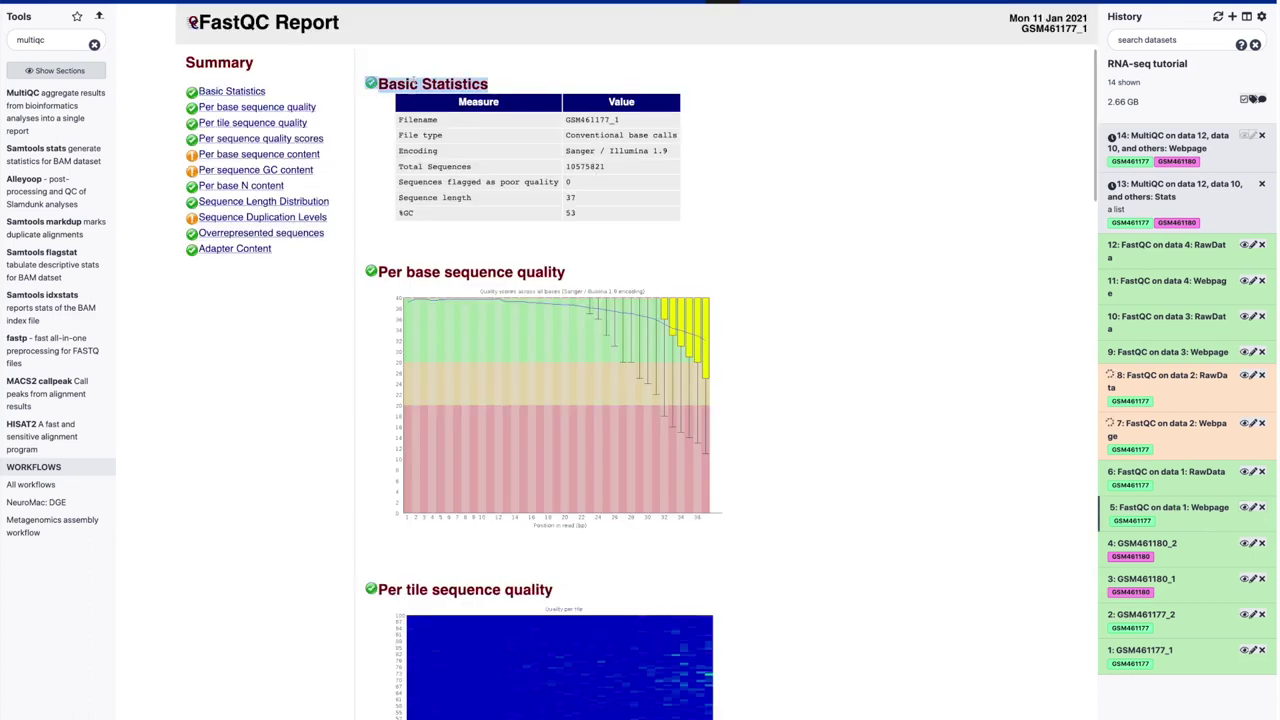
click(495, 82)
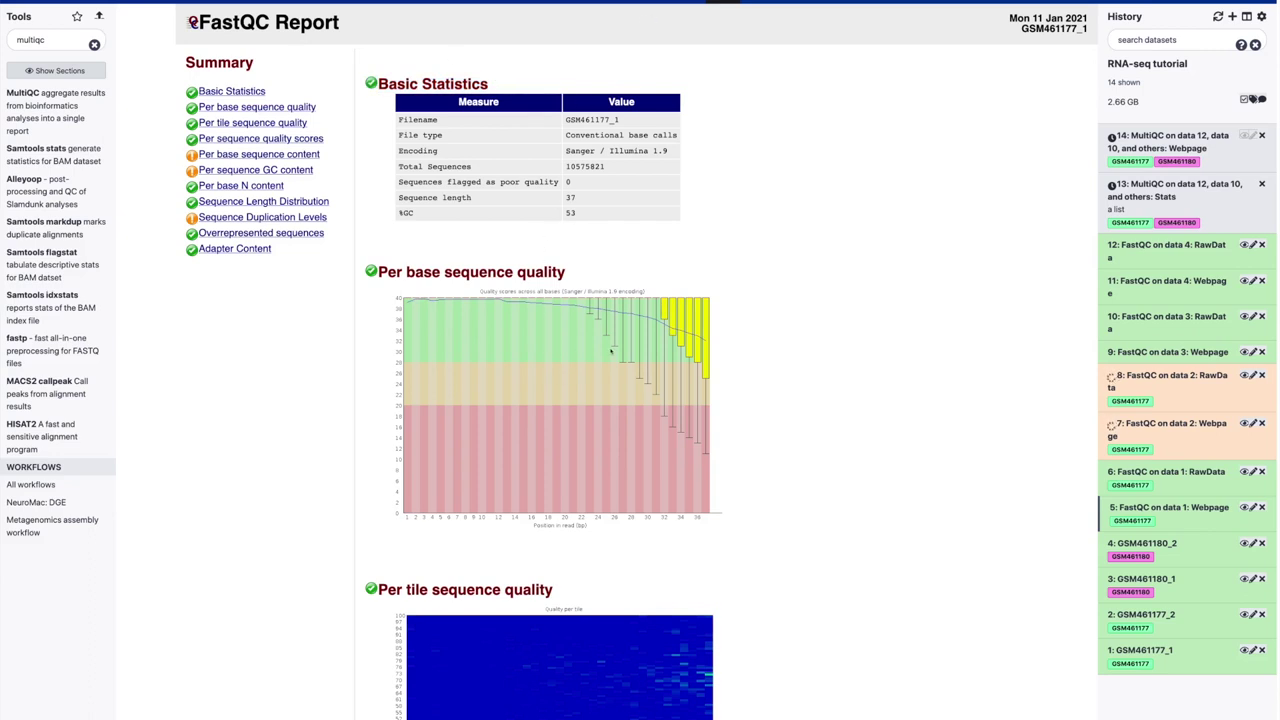
scroll(610, 350, down, 4)
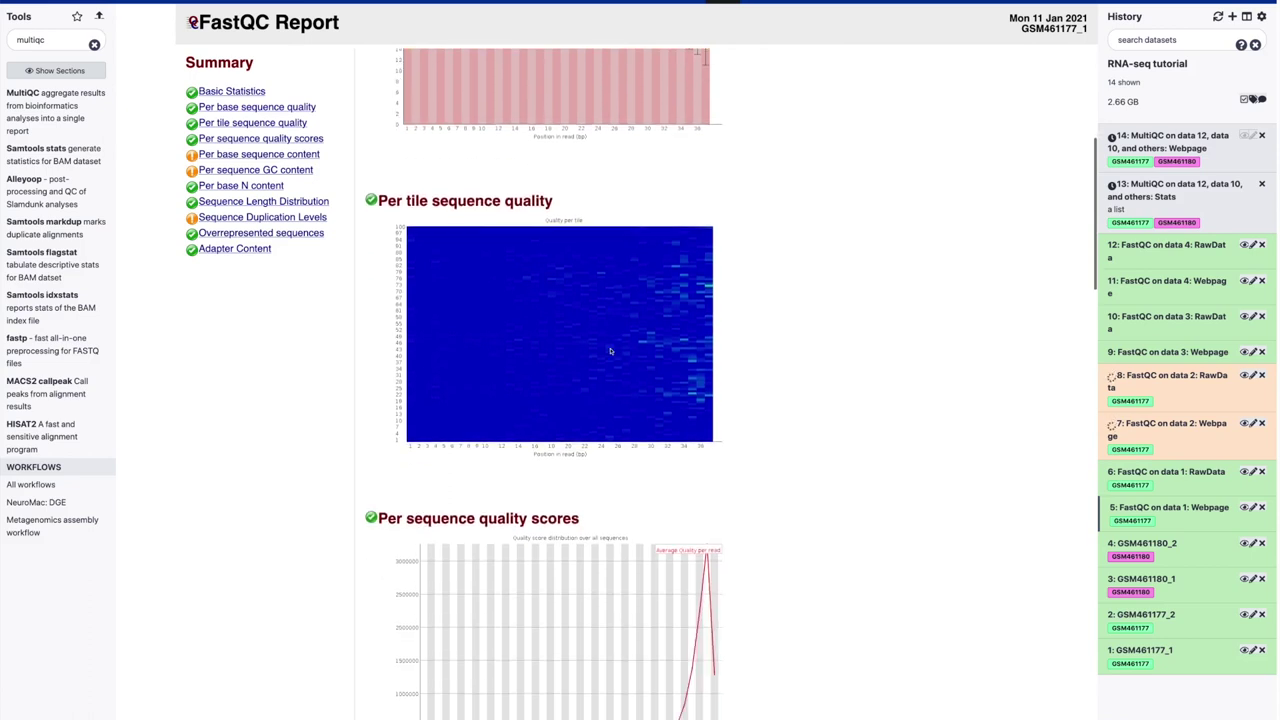
scroll(610, 350, down, 2)
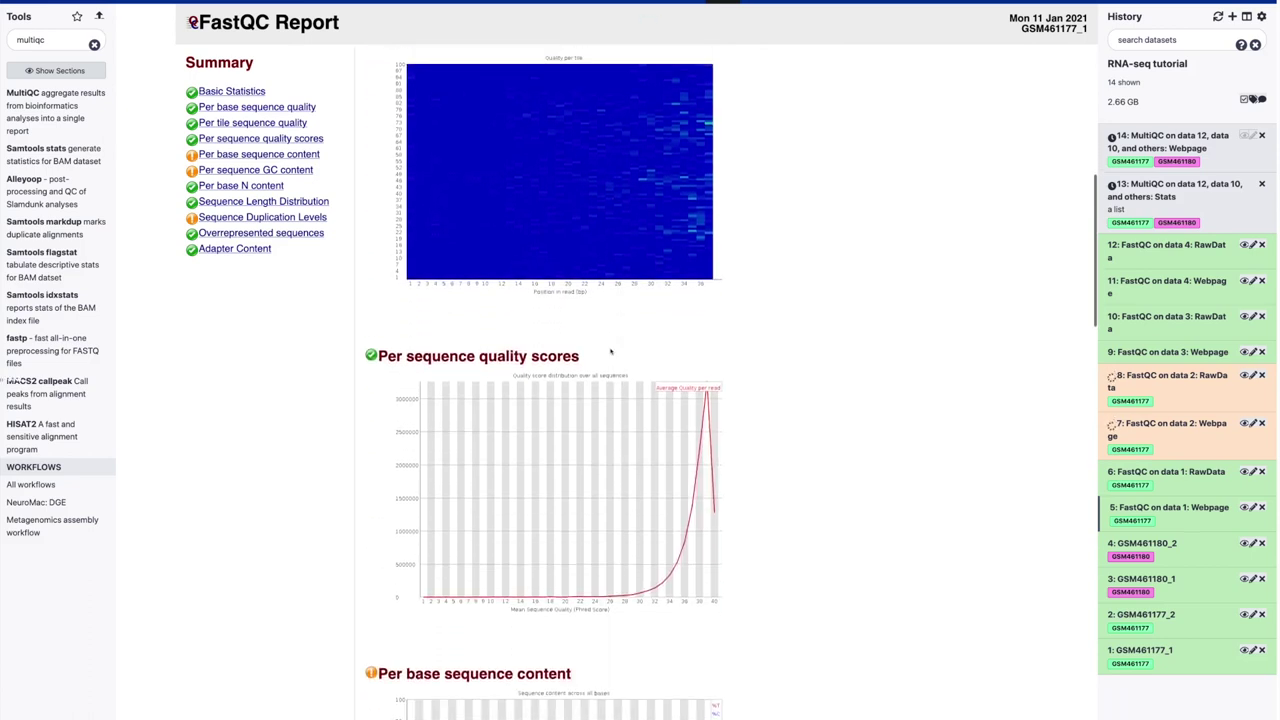
scroll(610, 351, up, 6)
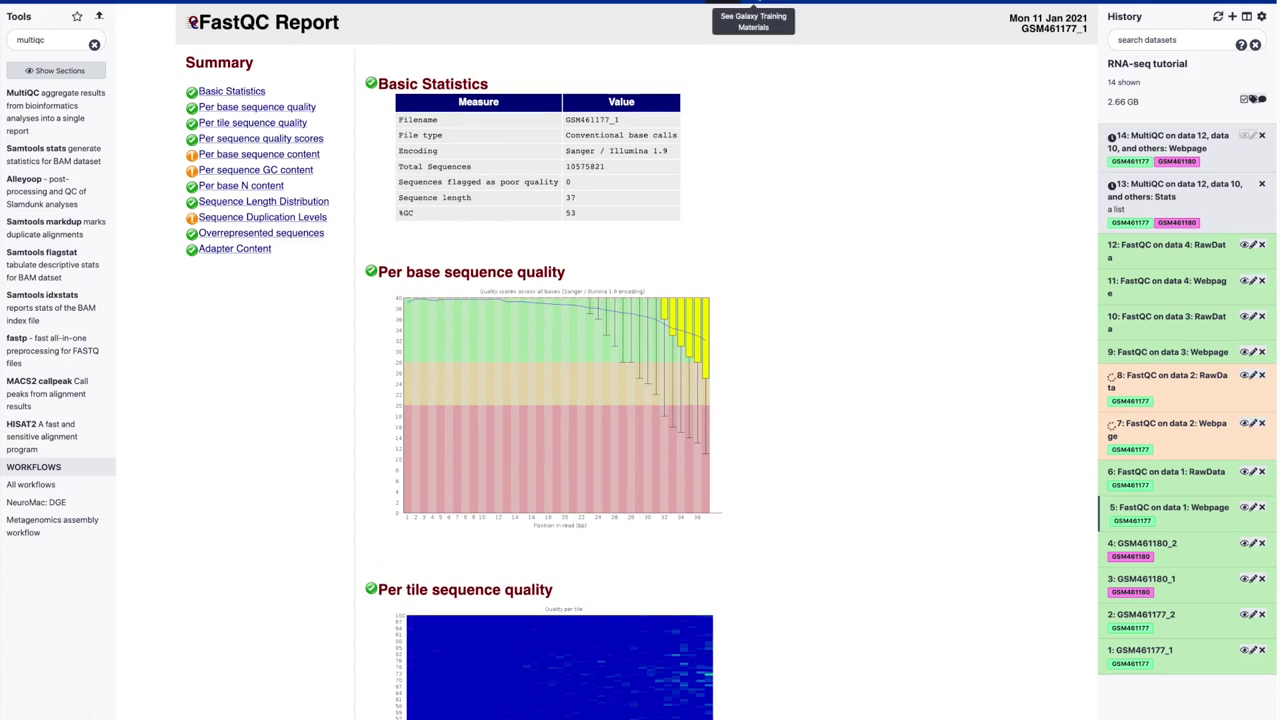
Read the tutorial's question on the GSM461177 FastQC output and look up the sequence length in the report's basic statistics.
click(753, 4)
scroll(594, 527, down, 3)
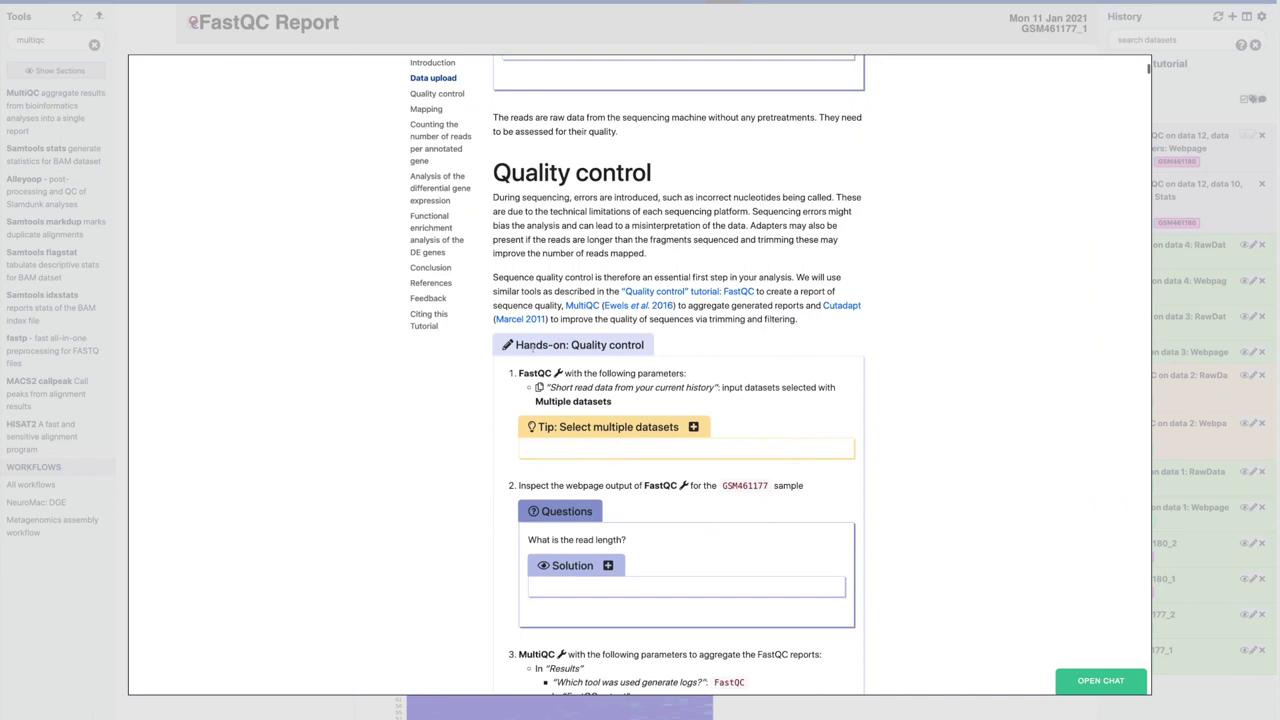
scroll(580, 352, down, 1)
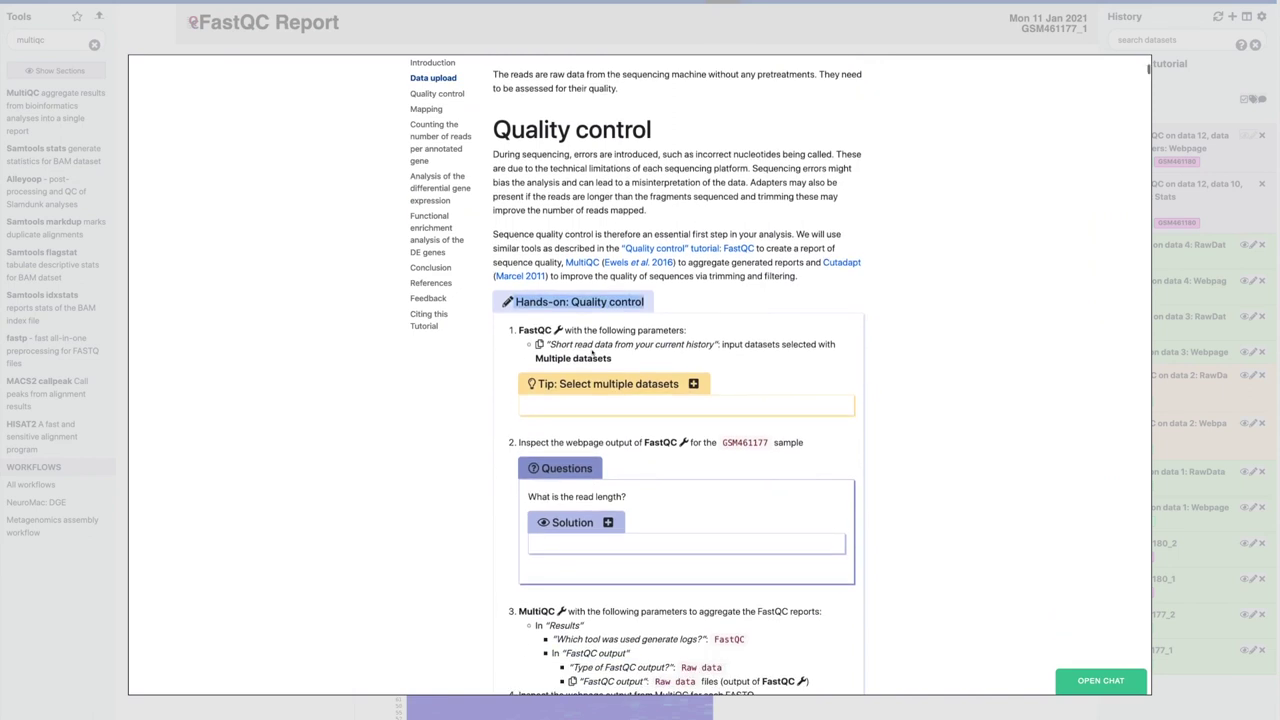
triple_click(534, 330)
scroll(568, 355, down, 2)
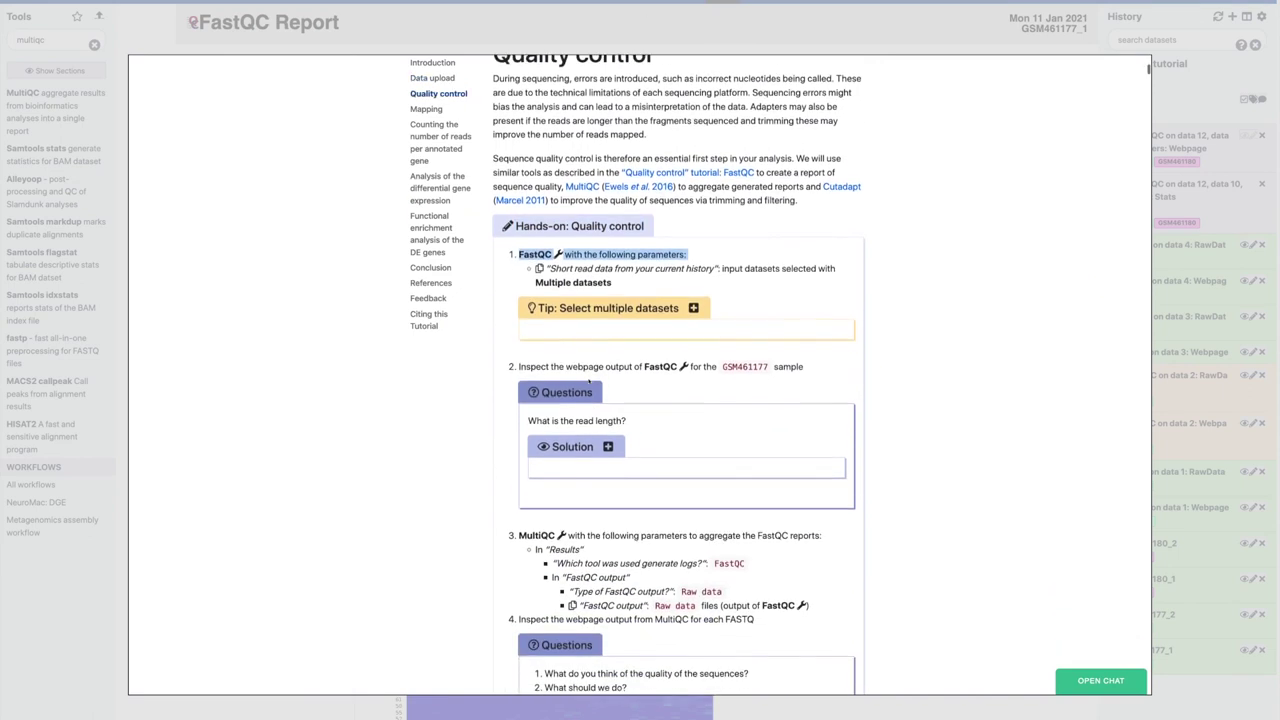
triple_click(566, 349)
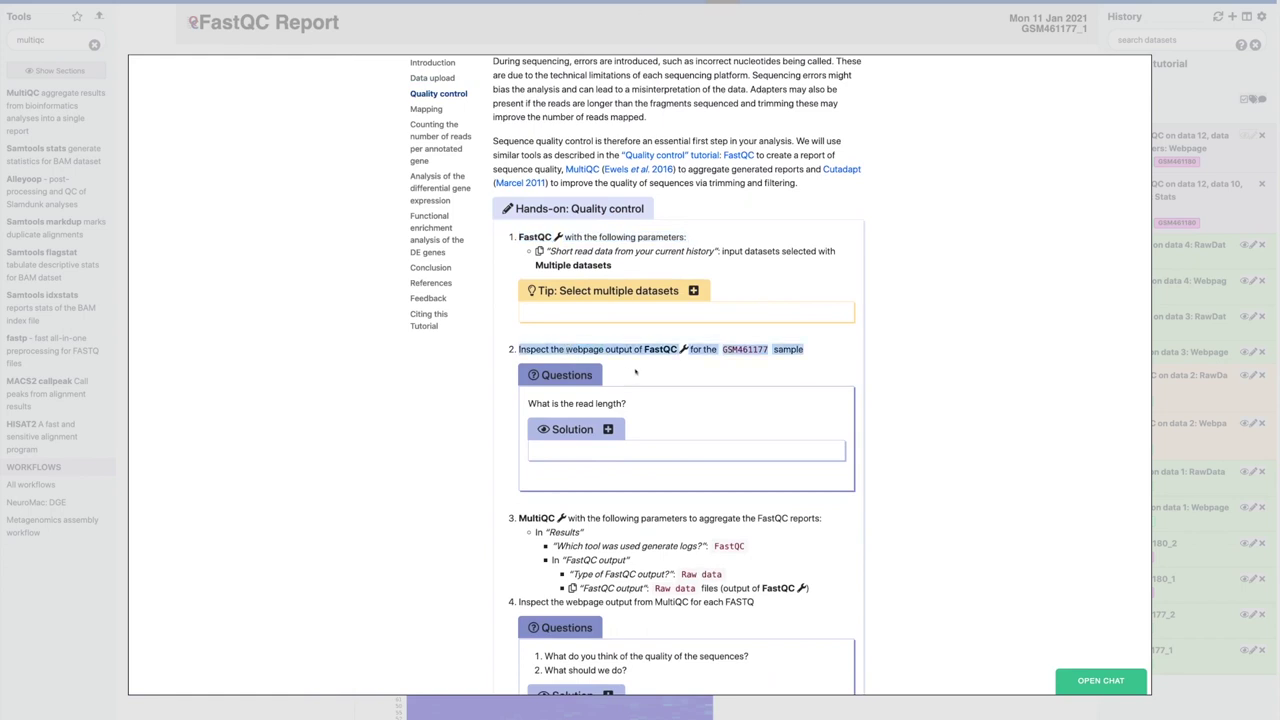
scroll(627, 377, down, 1)
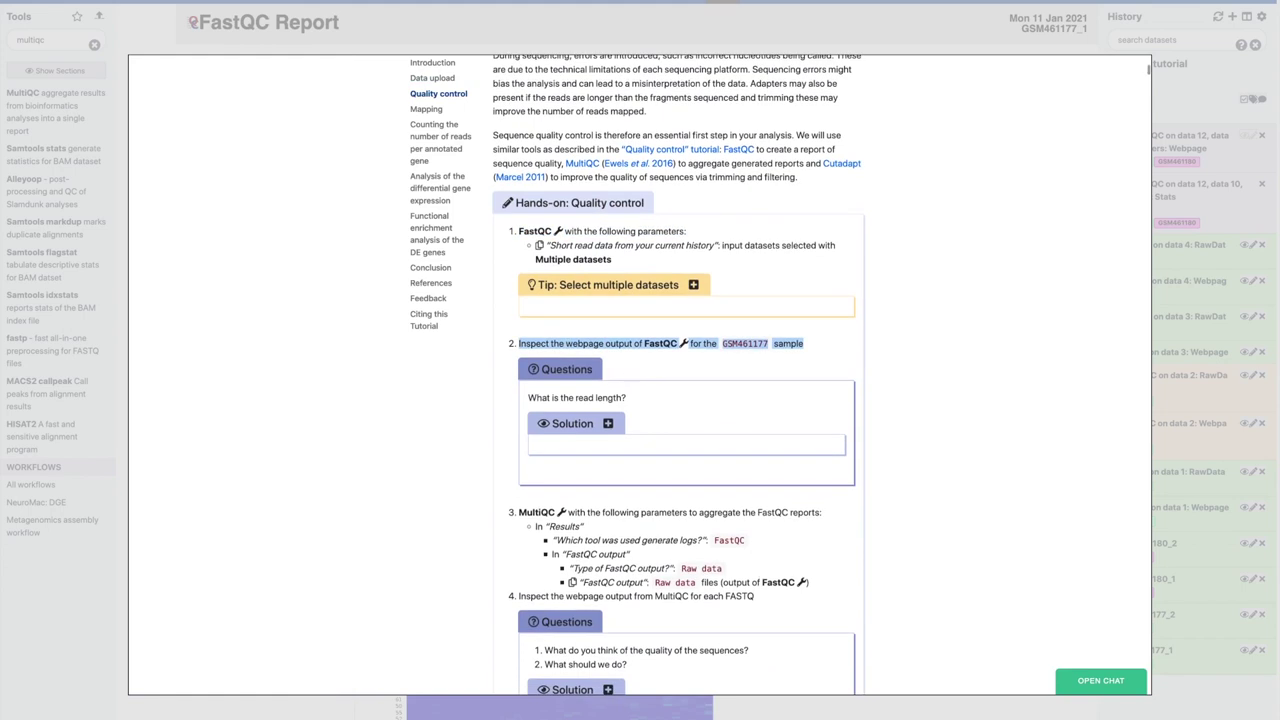
key(Escape)
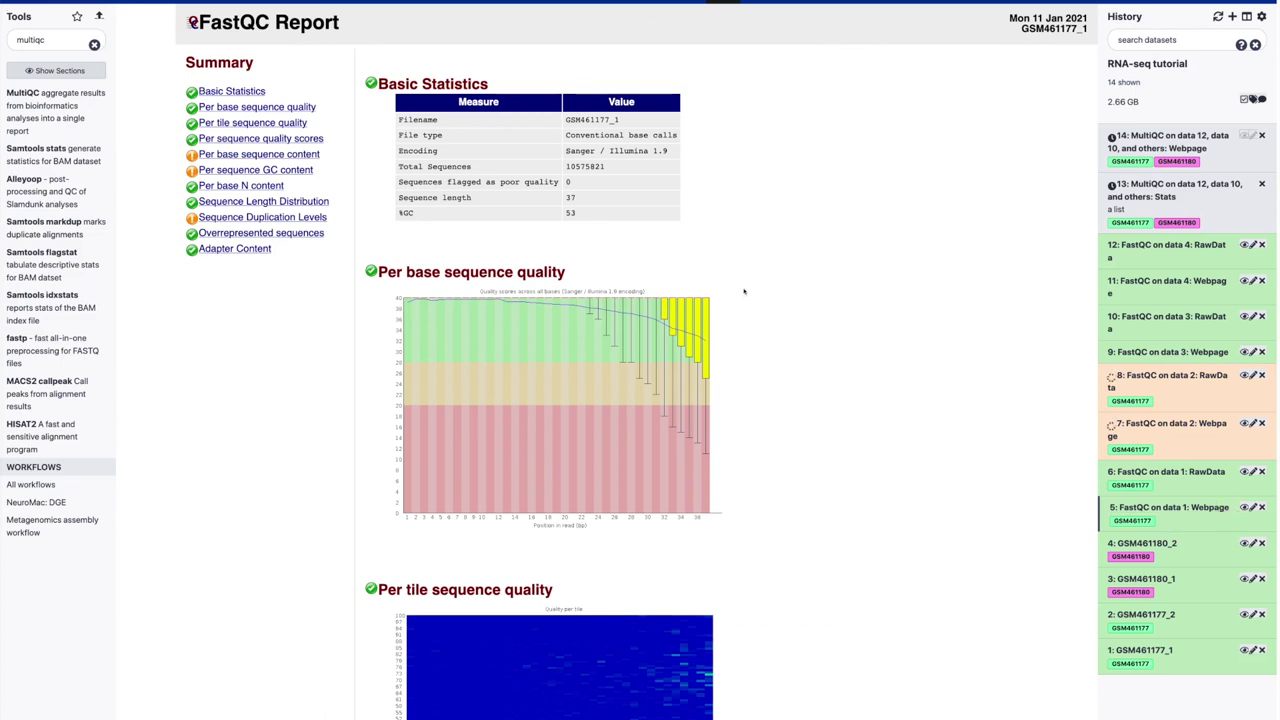
triple_click(441, 197)
double_click(570, 197)
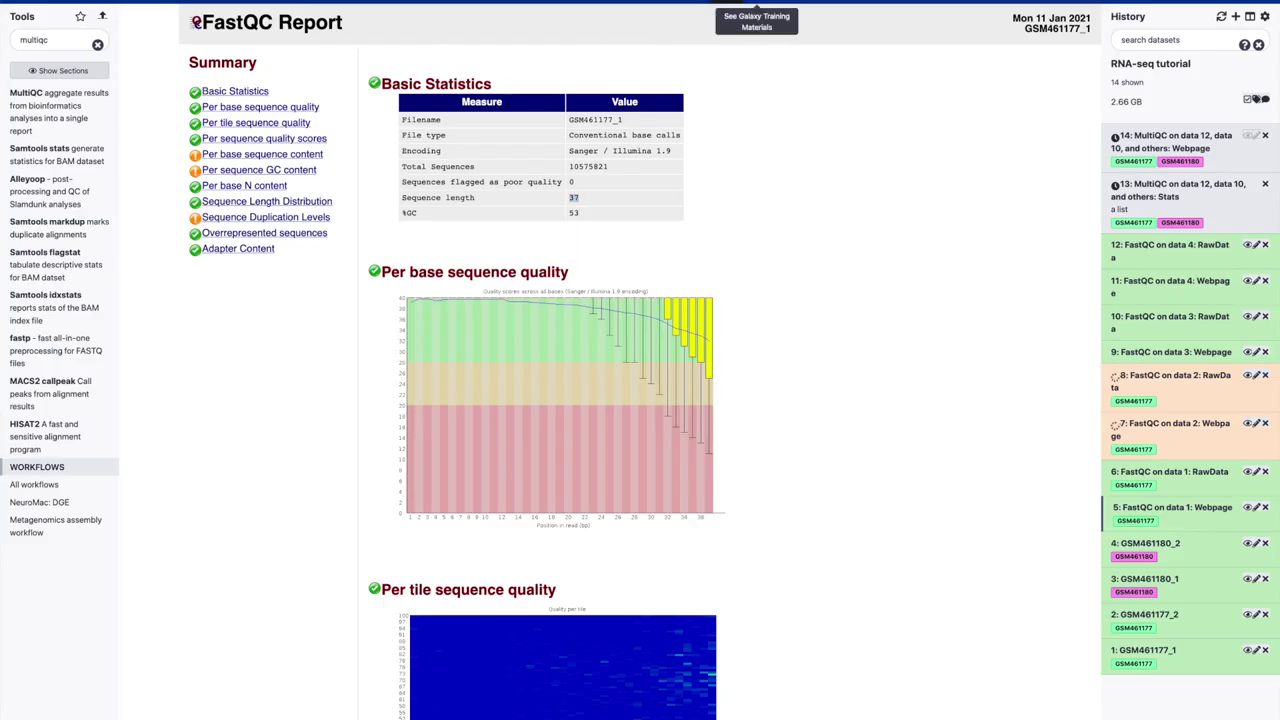
Read the tutorial's MultiQC instructions and the questions about sequence quality, and return to the analysis view.
click(726, 3)
scroll(763, 465, down, 1)
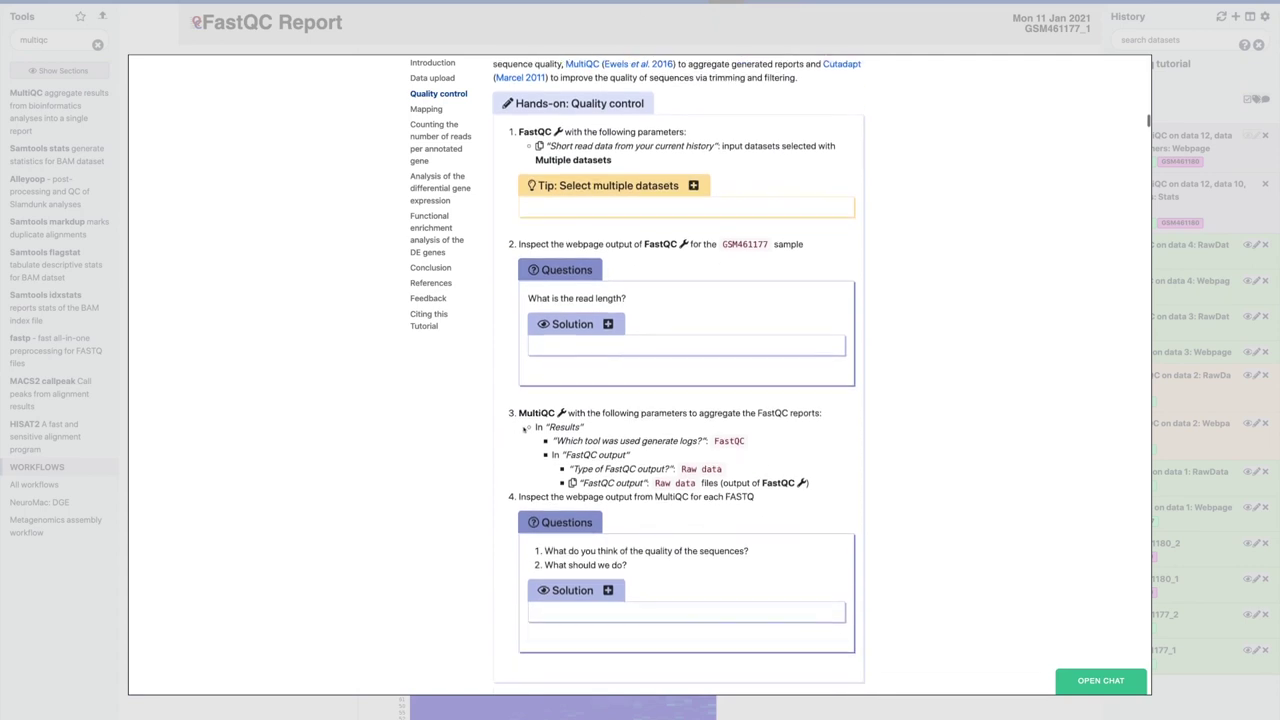
drag(520, 412, 584, 429)
scroll(577, 451, down, 1)
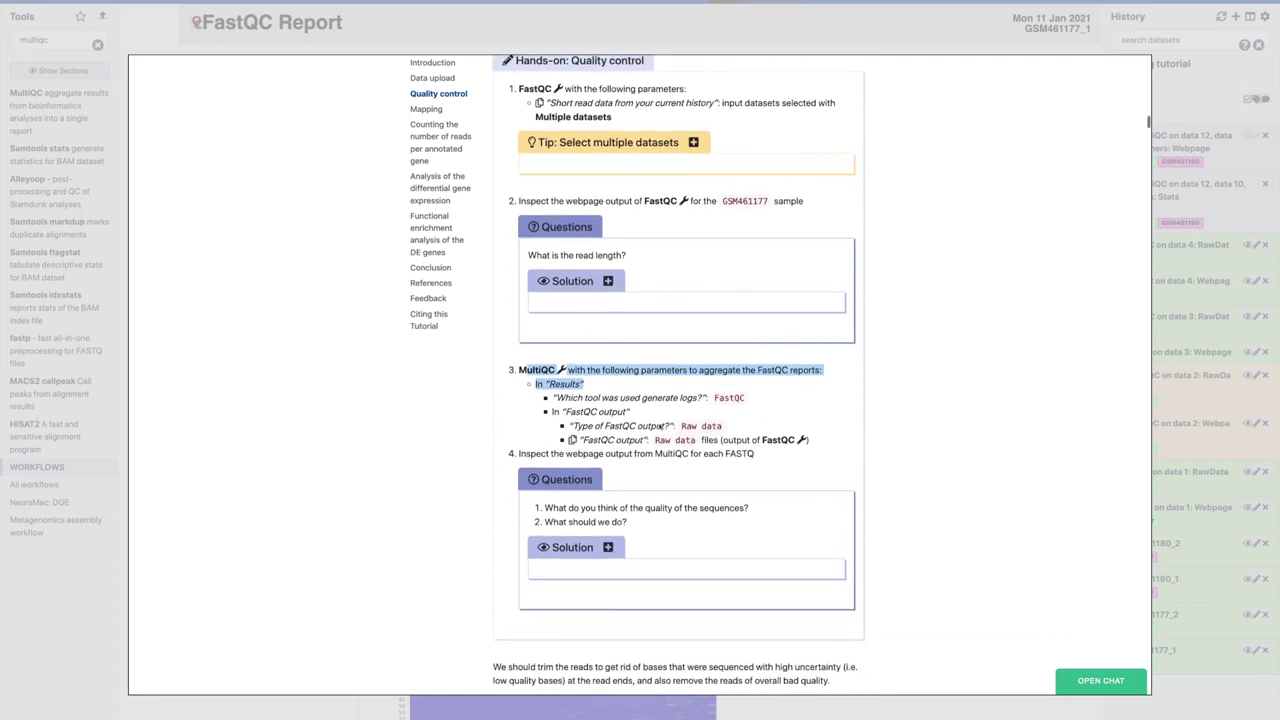
click(575, 441)
triple_click(575, 437)
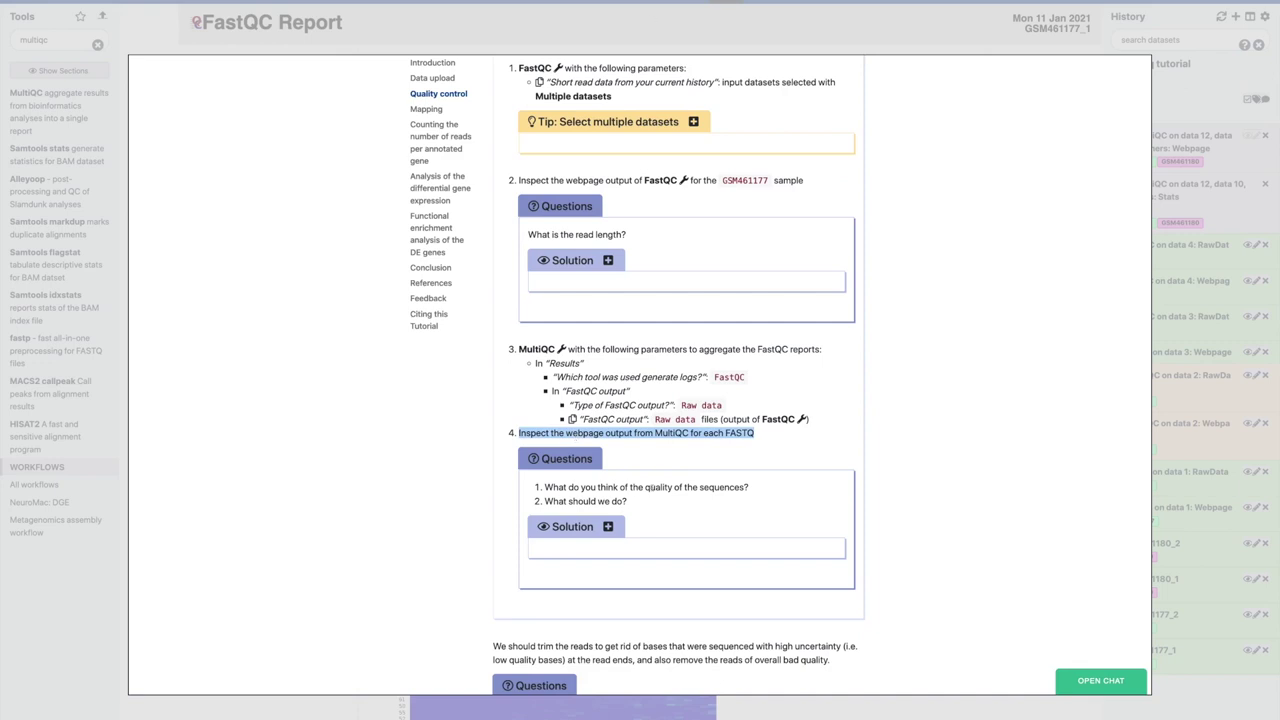
scroll(620, 487, down, 1)
triple_click(622, 446)
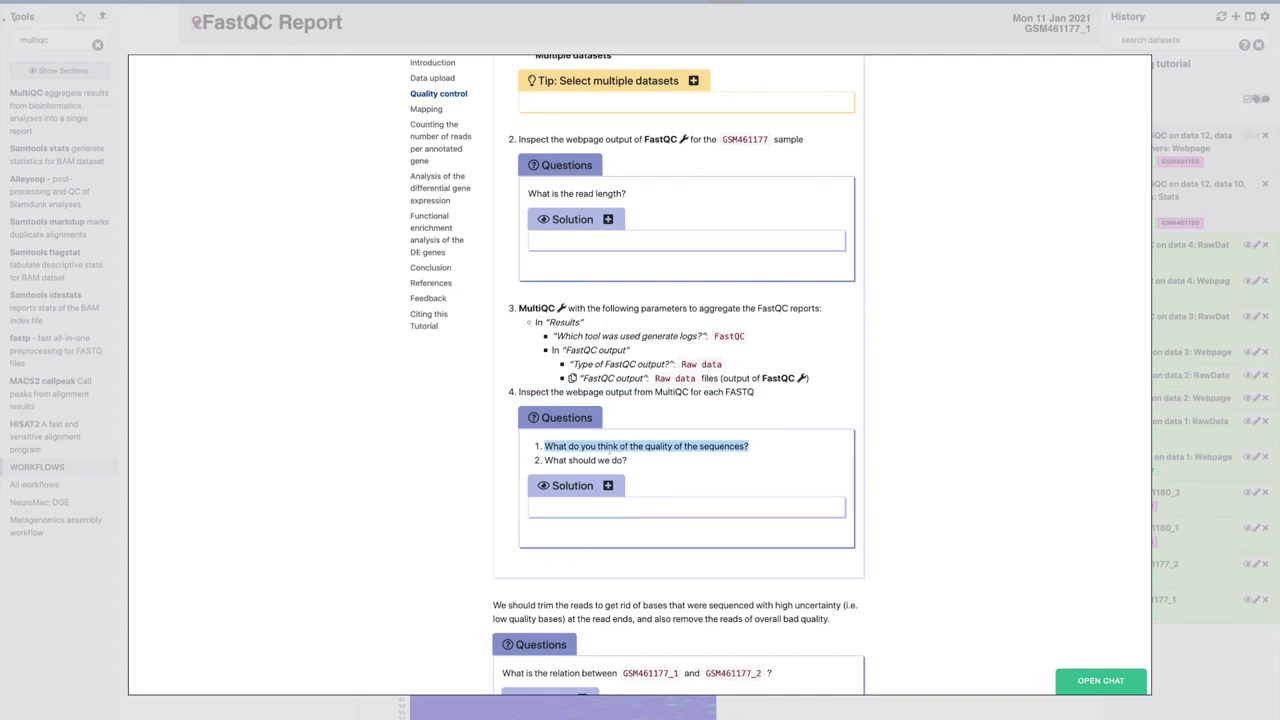
triple_click(617, 460)
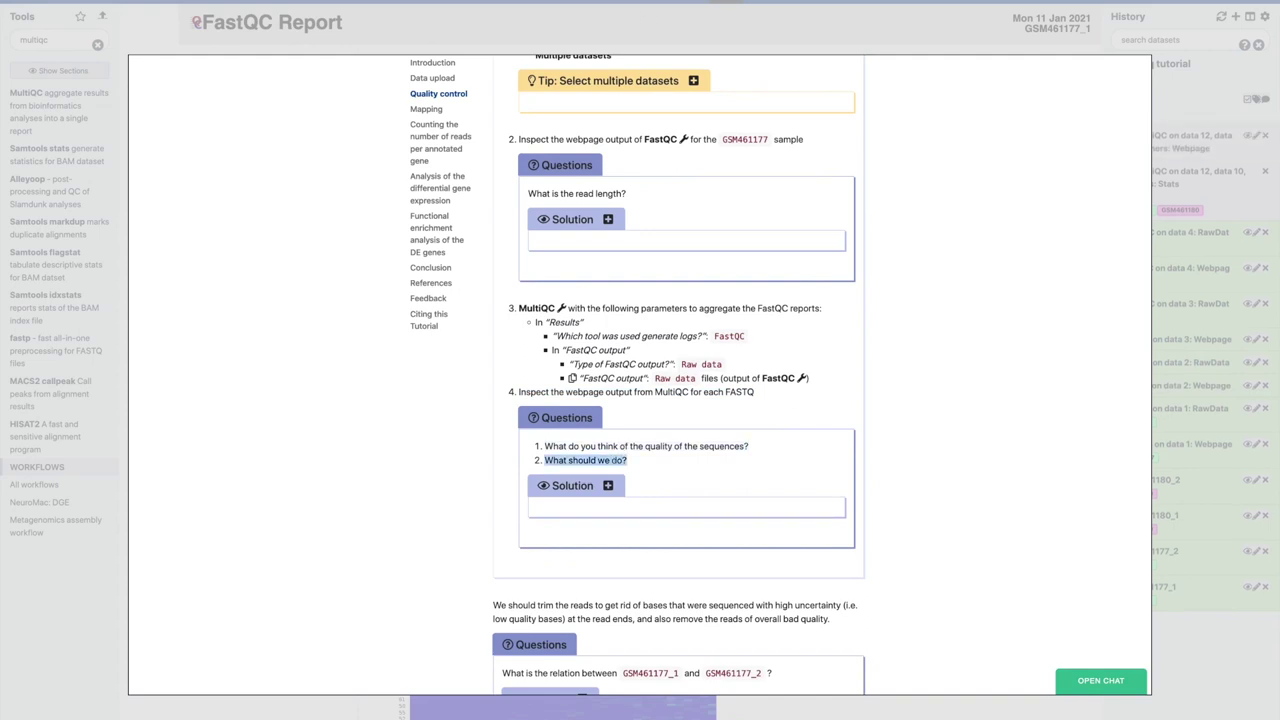
click(1044, 717)
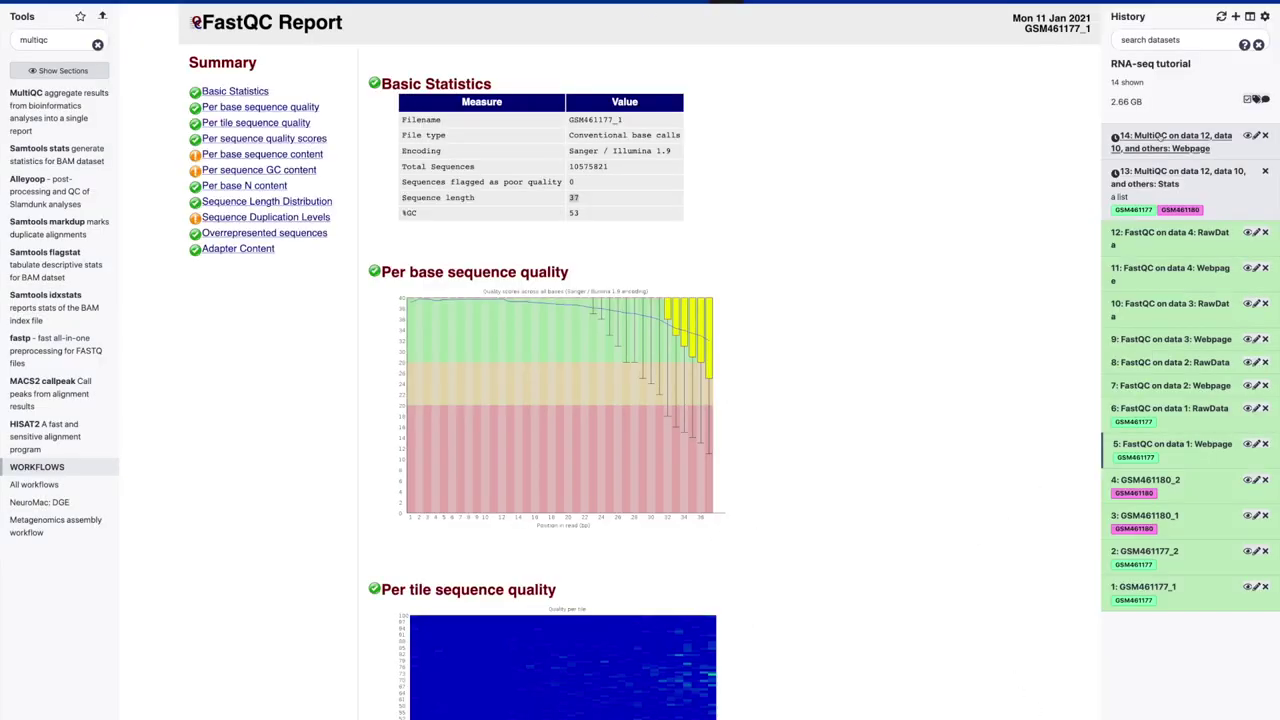
Refresh the history, open the MultiQC webpage report, and examine the general statistics, sequence counts and sequence quality histograms.
click(1221, 18)
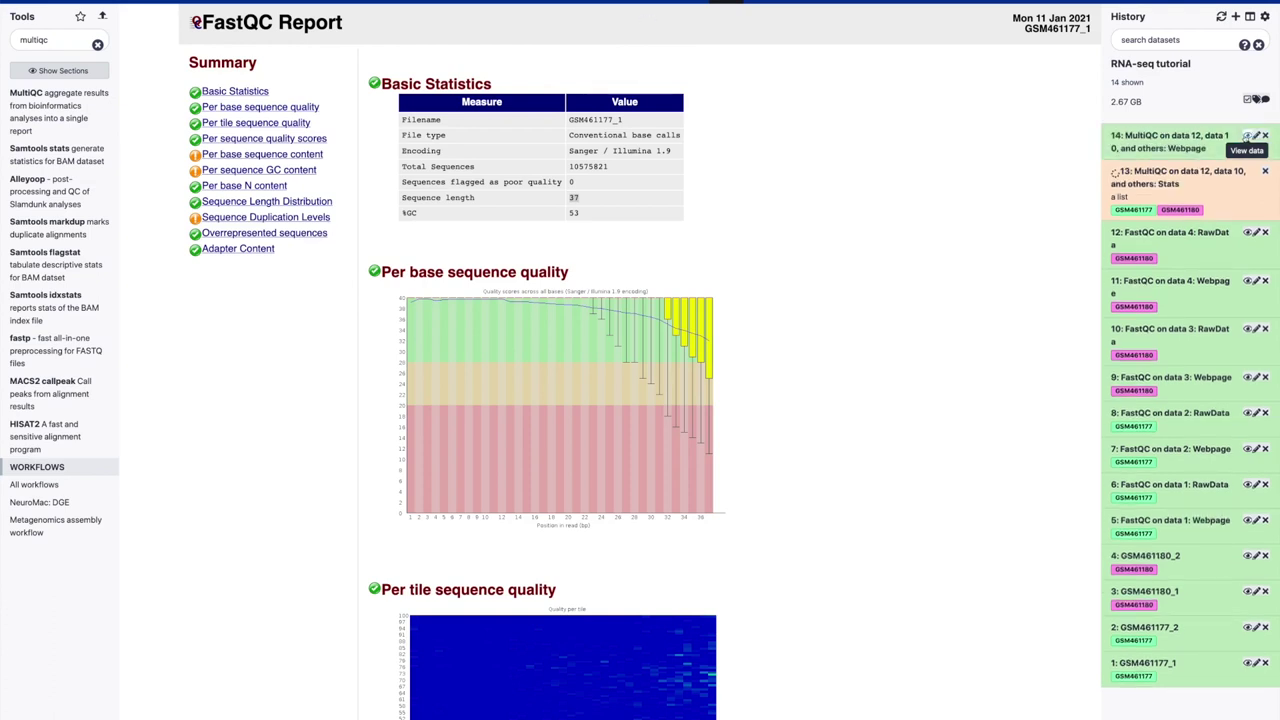
click(1247, 136)
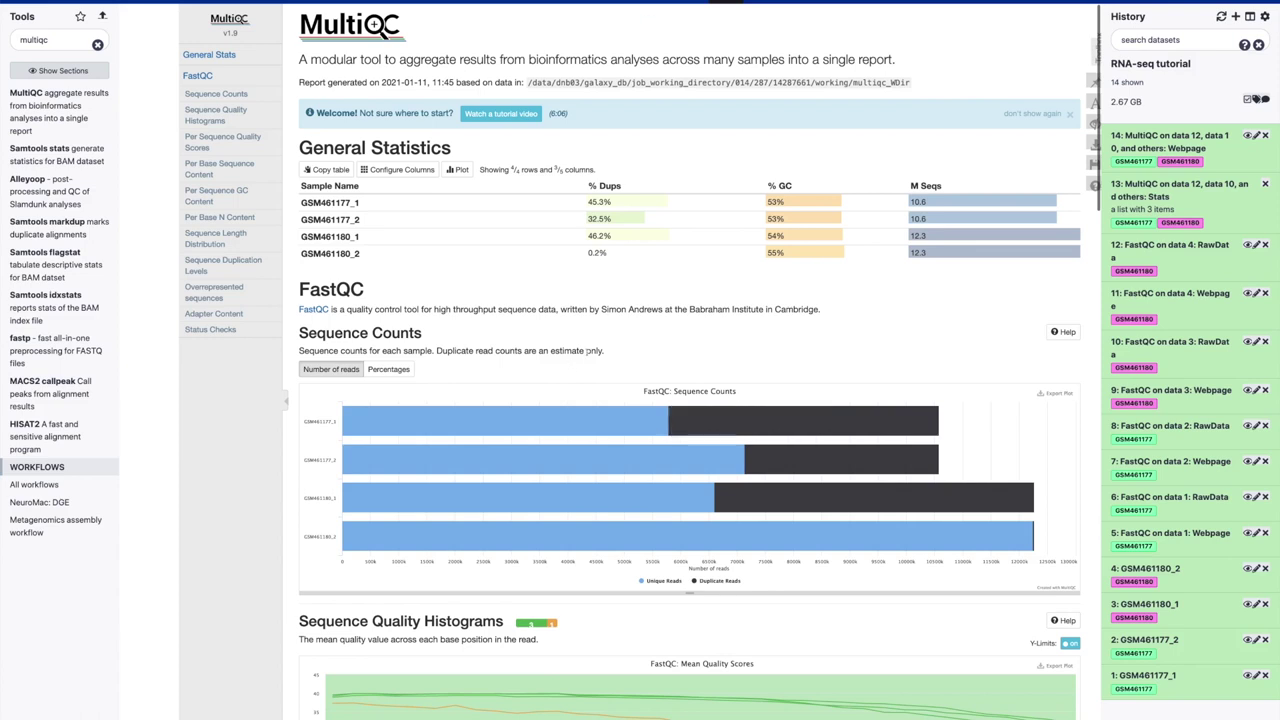
scroll(587, 354, down, 1)
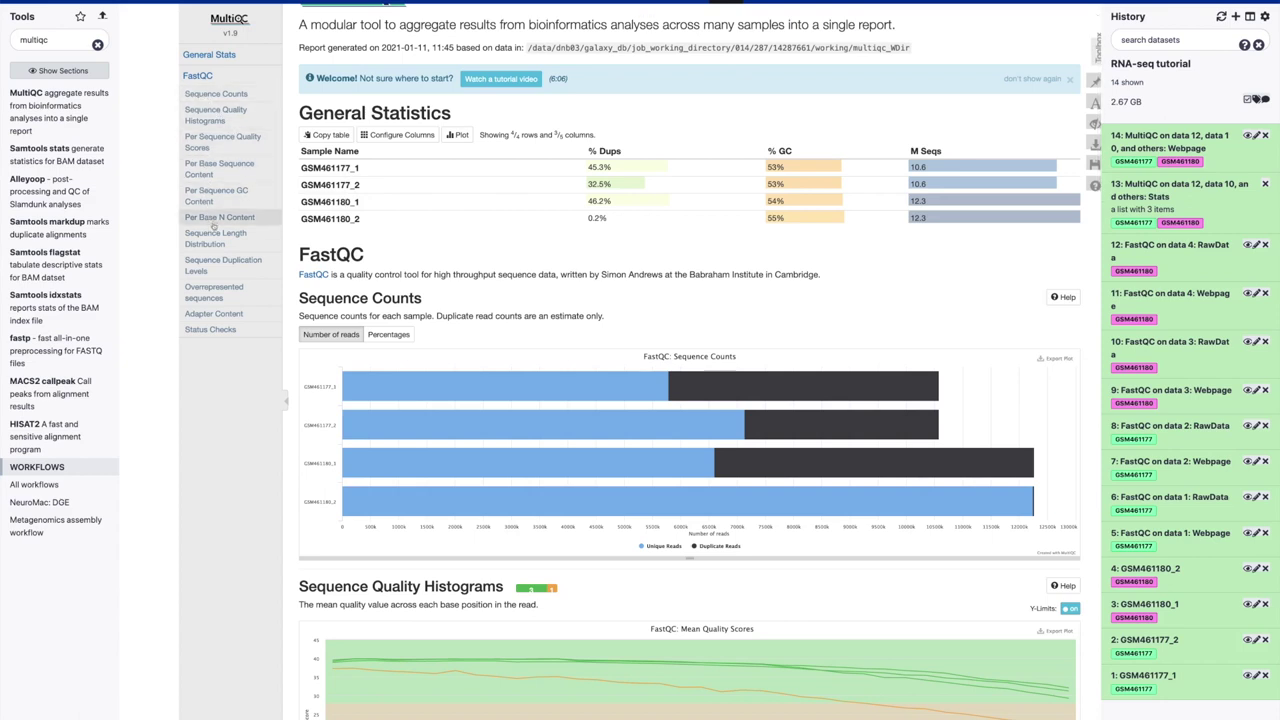
scroll(535, 296, down, 1)
scroll(535, 296, down, 3)
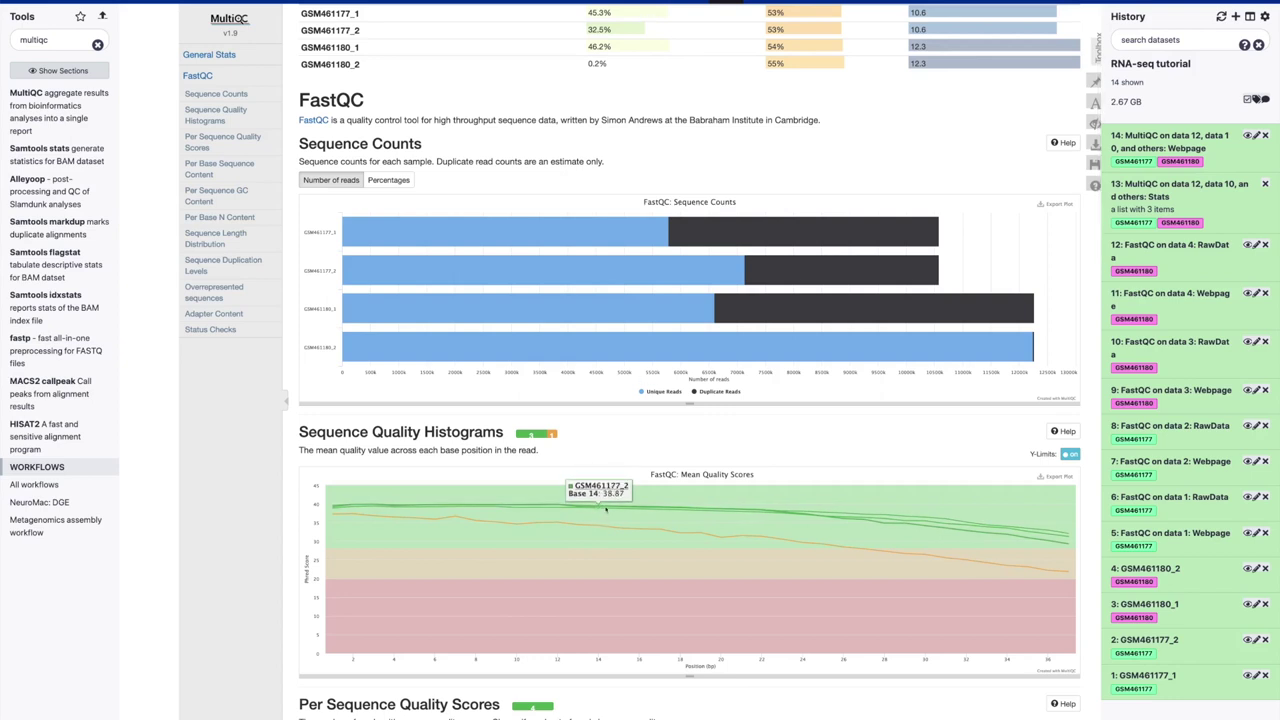
scroll(608, 508, down, 1)
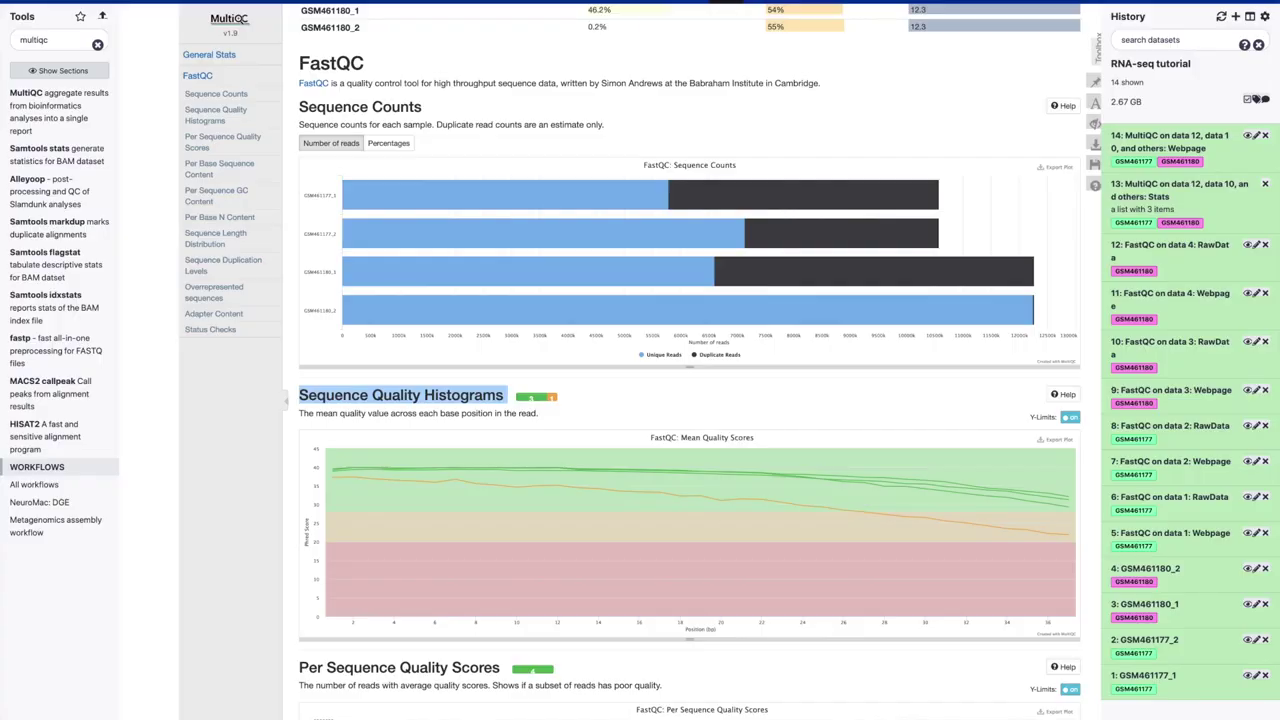
Reopen the tutorial's quality control section, expand the solution to the MultiQC questions, and read through its explanations and figures.
click(770, 2)
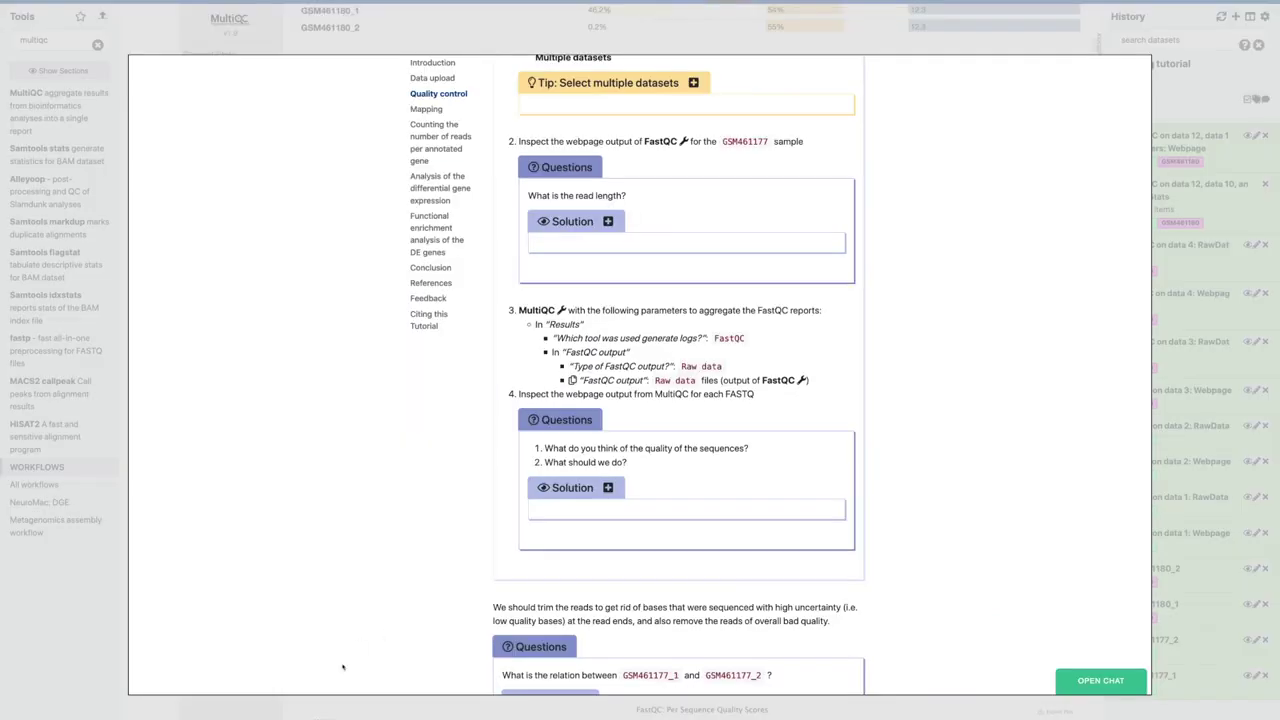
click(303, 716)
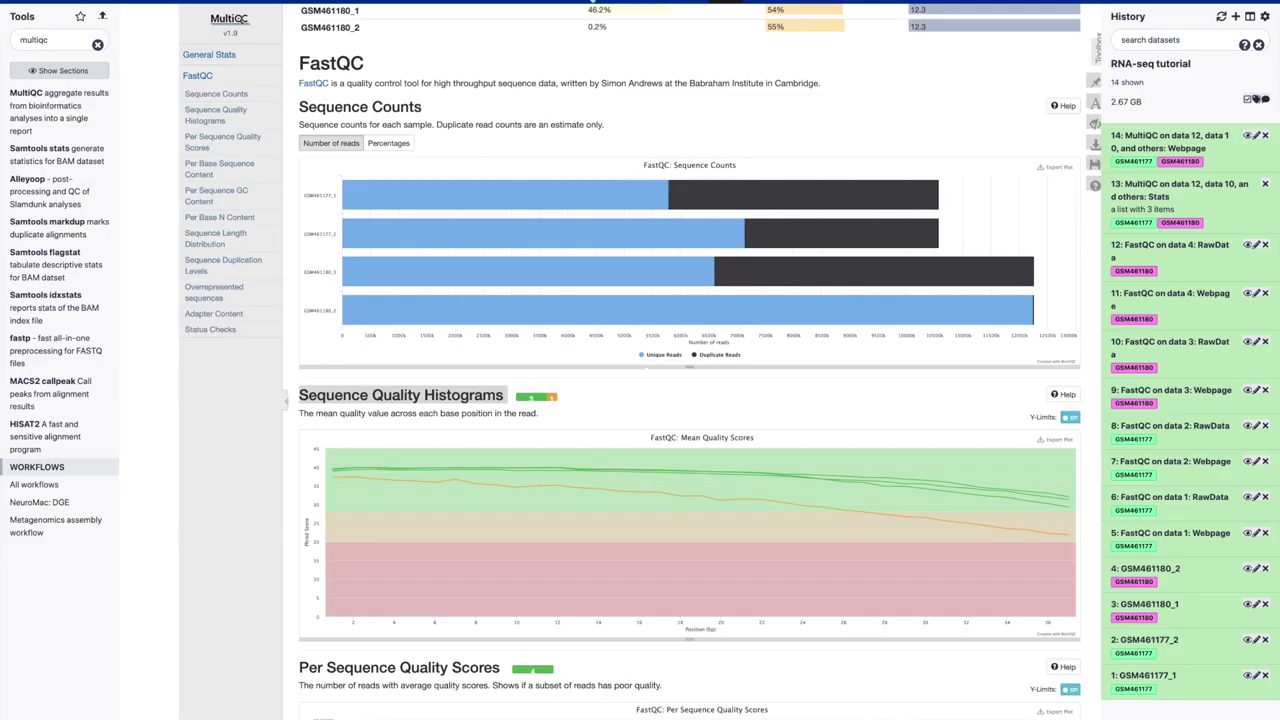
click(757, 3)
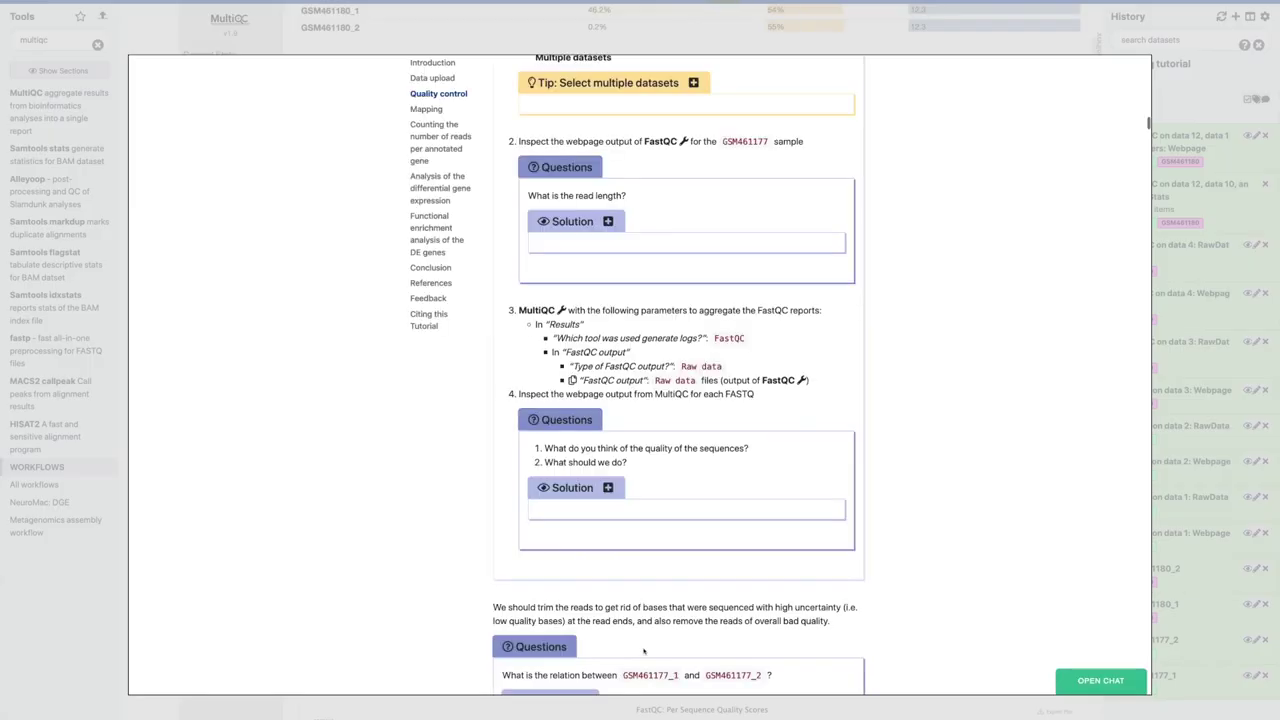
click(608, 488)
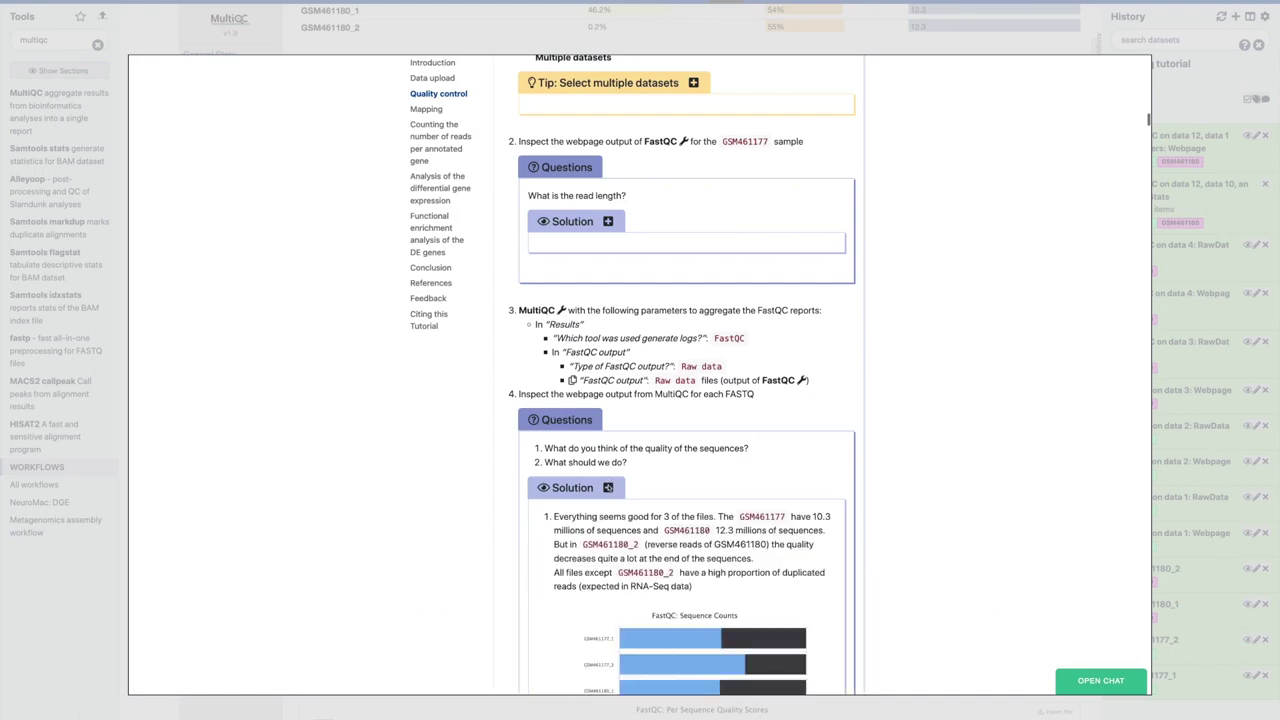
scroll(614, 434, down, 3)
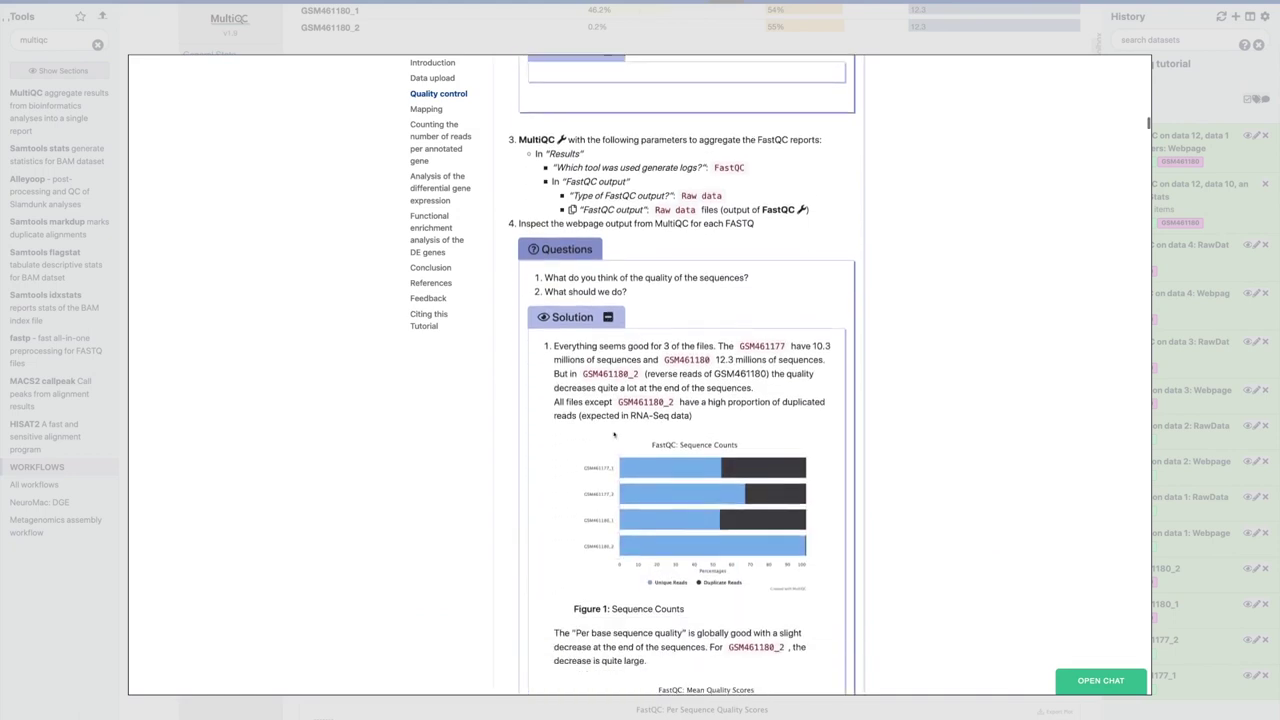
scroll(669, 535, down, 1)
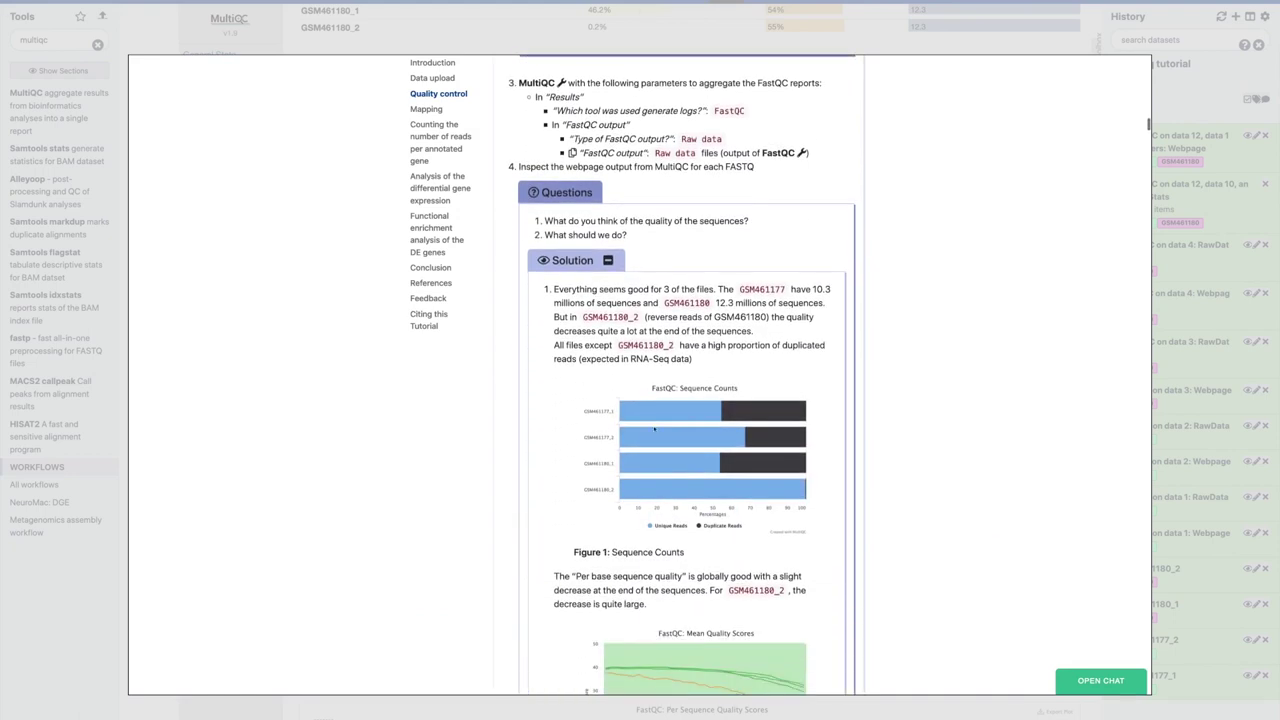
scroll(654, 430, down, 10)
scroll(683, 469, down, 4)
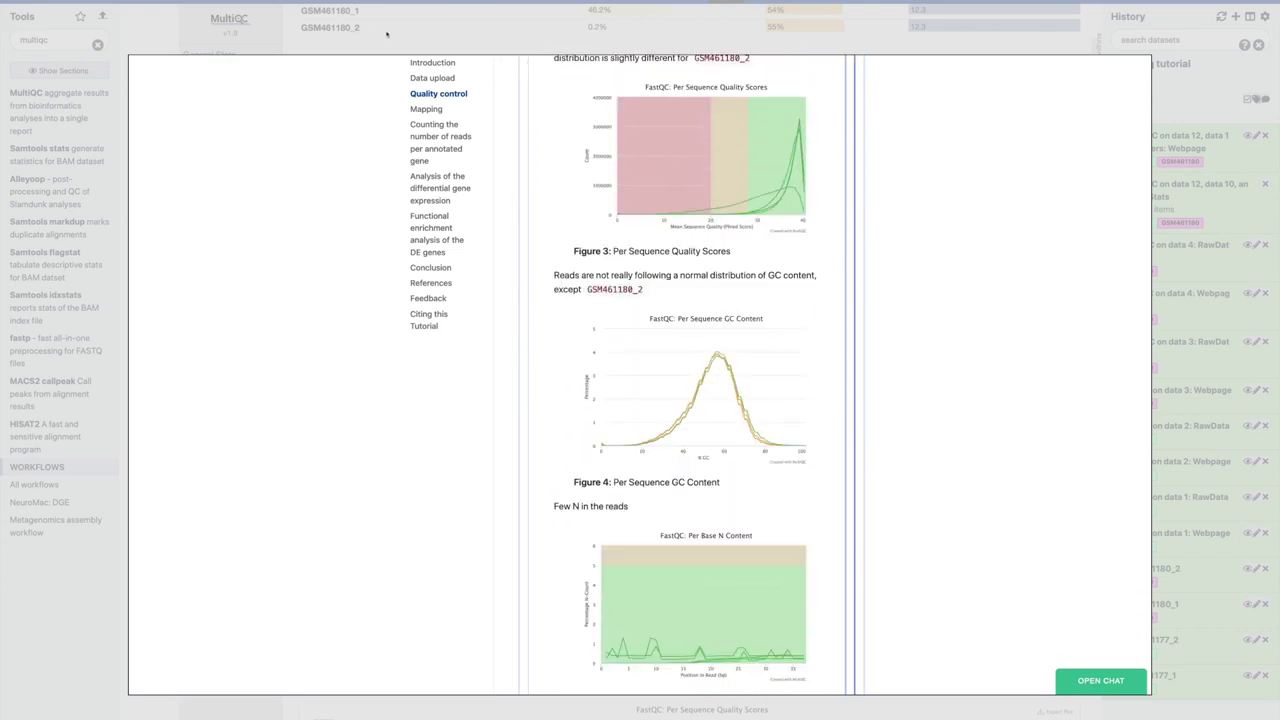
Return to the MultiQC report and compare the samples in the Sequence Quality Histograms and Per Sequence Quality Scores plots.
click(386, 34)
scroll(693, 471, down, 3)
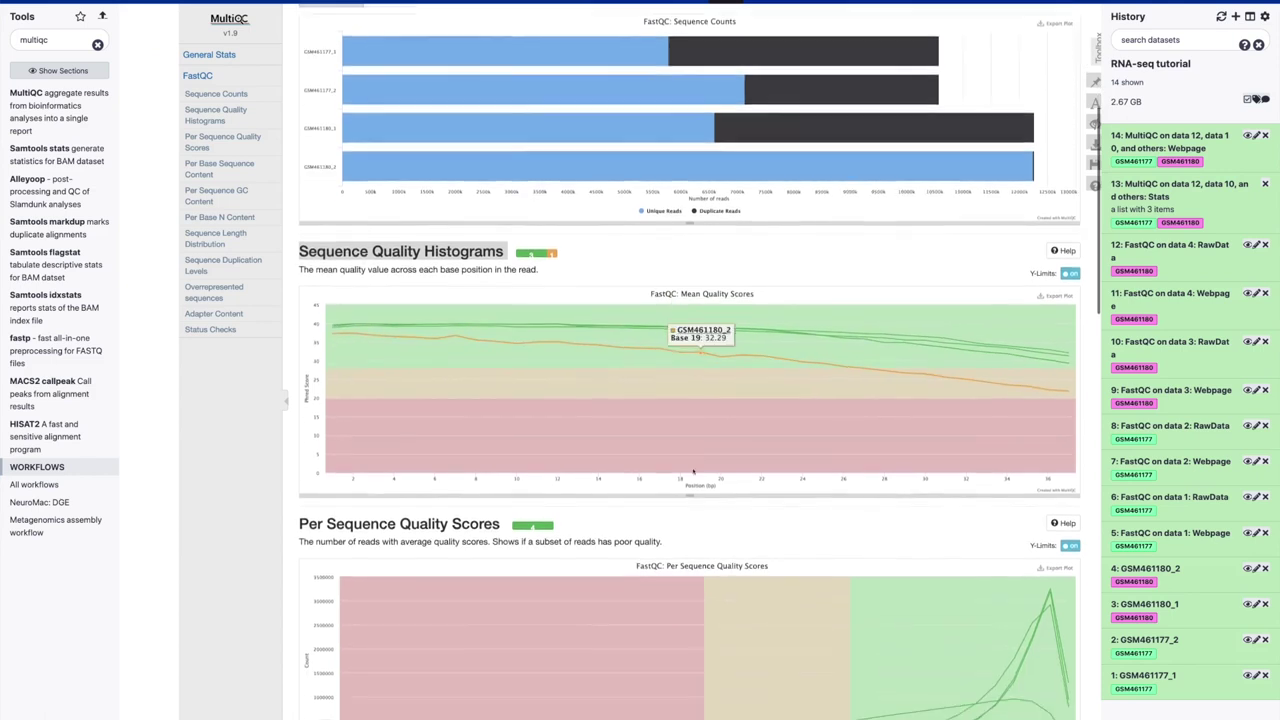
scroll(693, 471, down, 2)
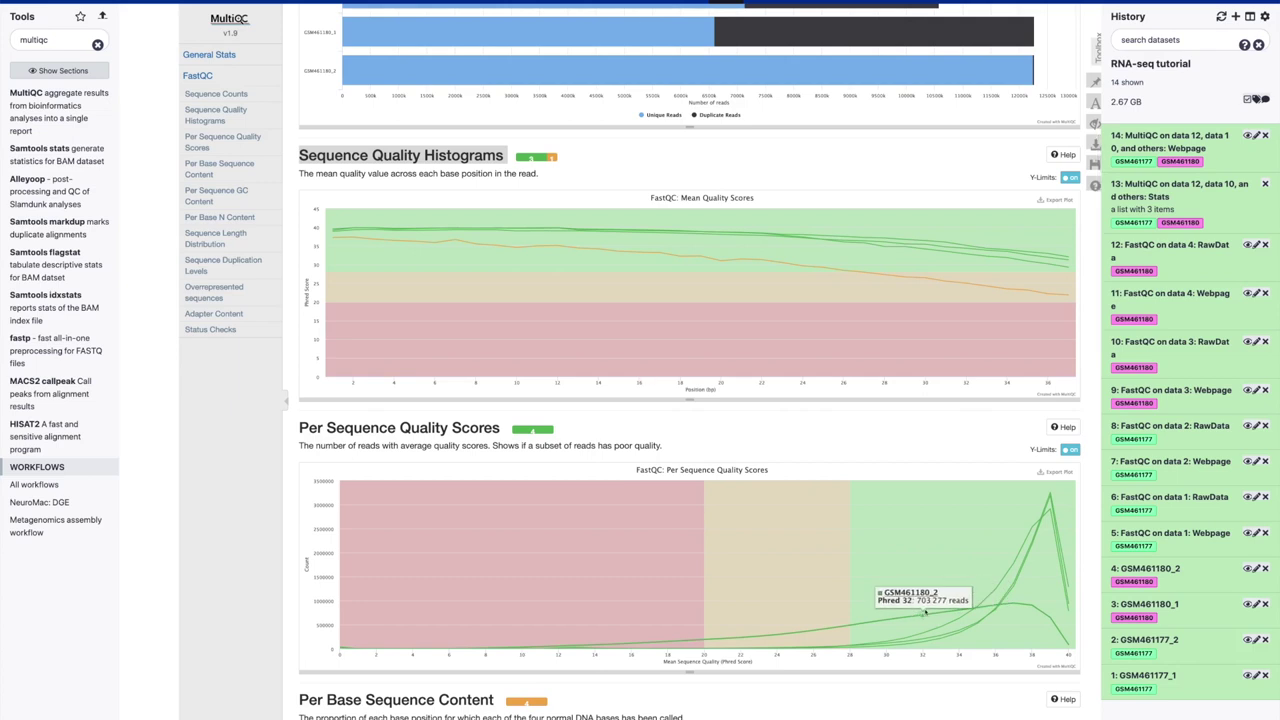
scroll(925, 612, down, 5)
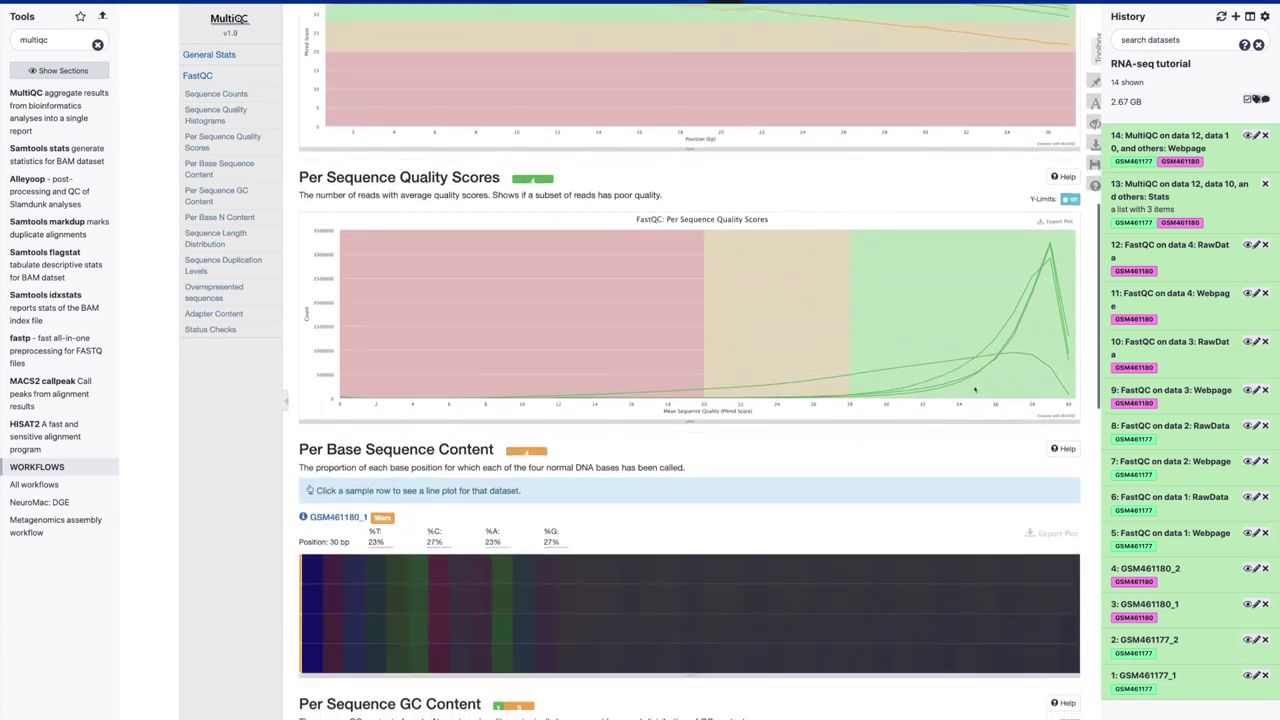
scroll(975, 391, up, 2)
scroll(975, 391, up, 1)
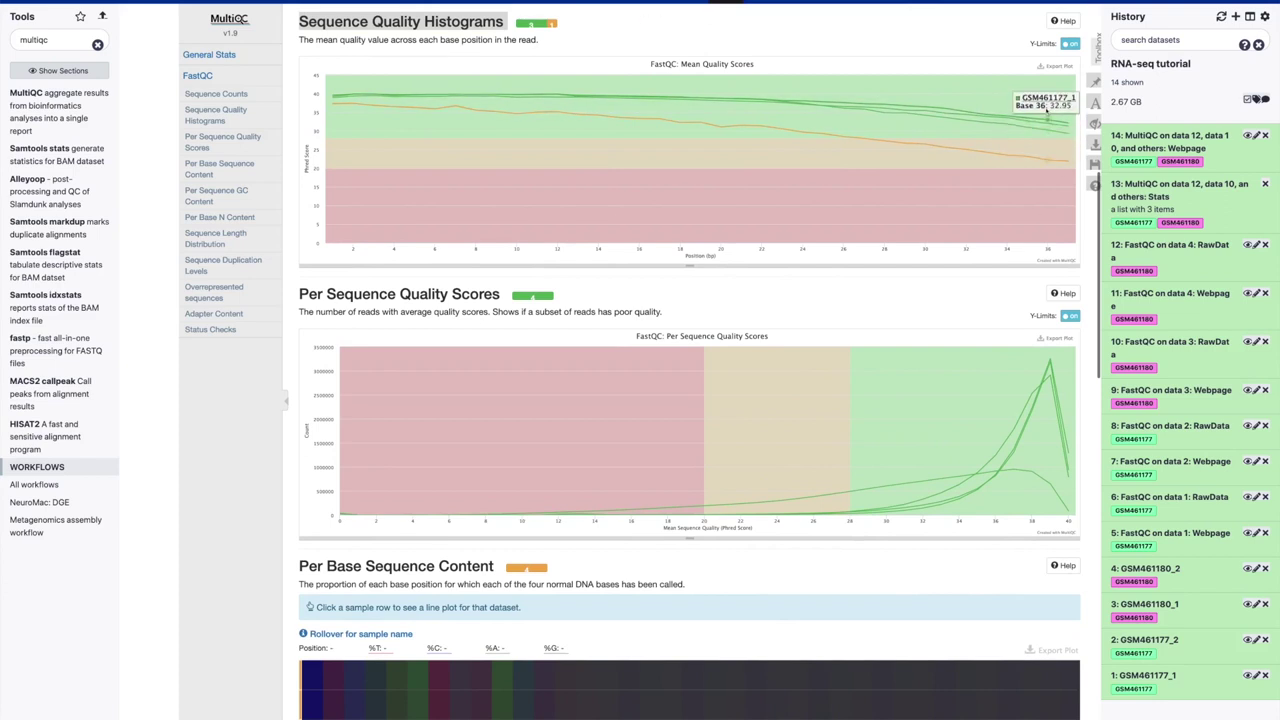
scroll(1030, 265, down, 5)
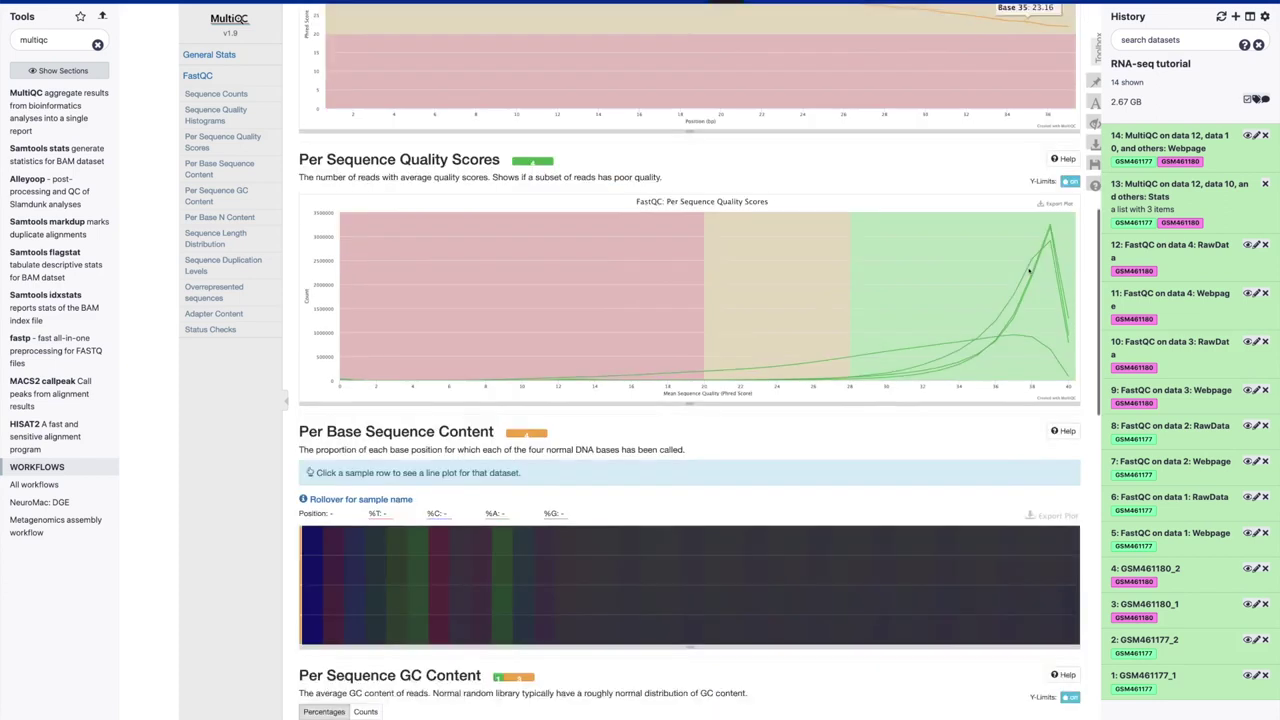
Examine the report's GC content, N content, sequence duplication, overrepresented sequences, adapter content and status check sections.
scroll(1028, 271, down, 1)
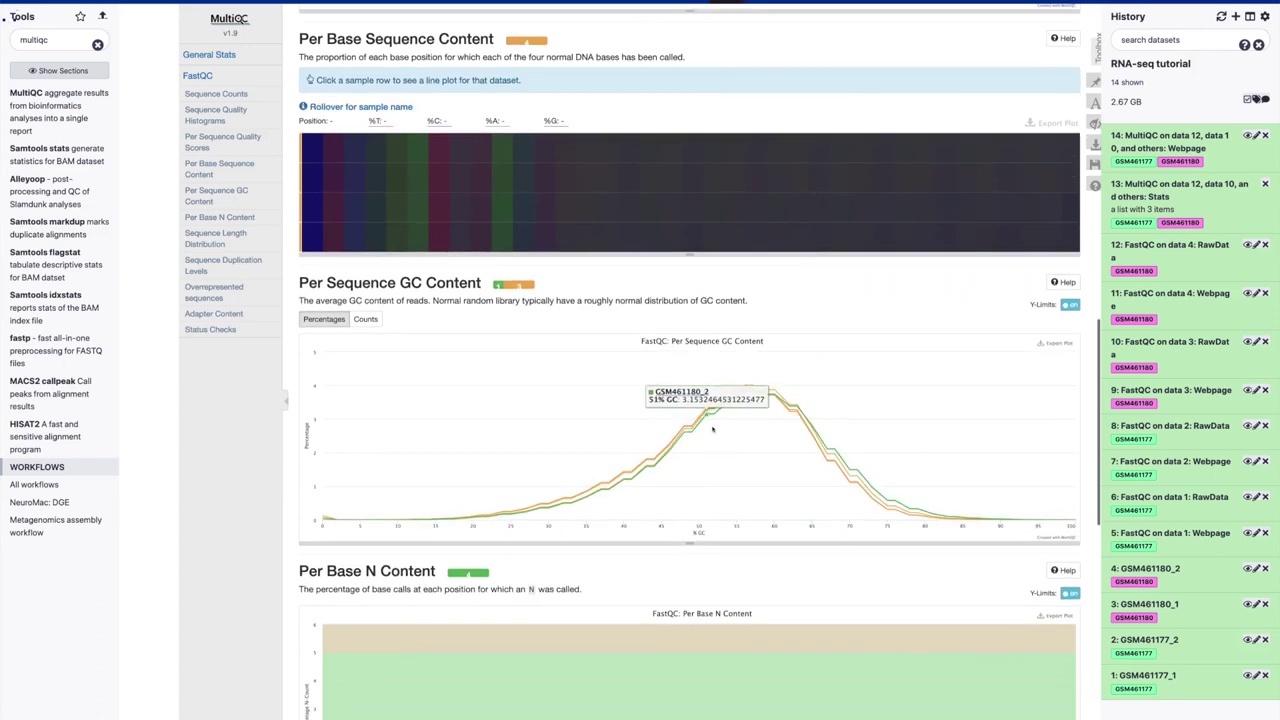
scroll(713, 428, down, 2)
scroll(713, 428, down, 1)
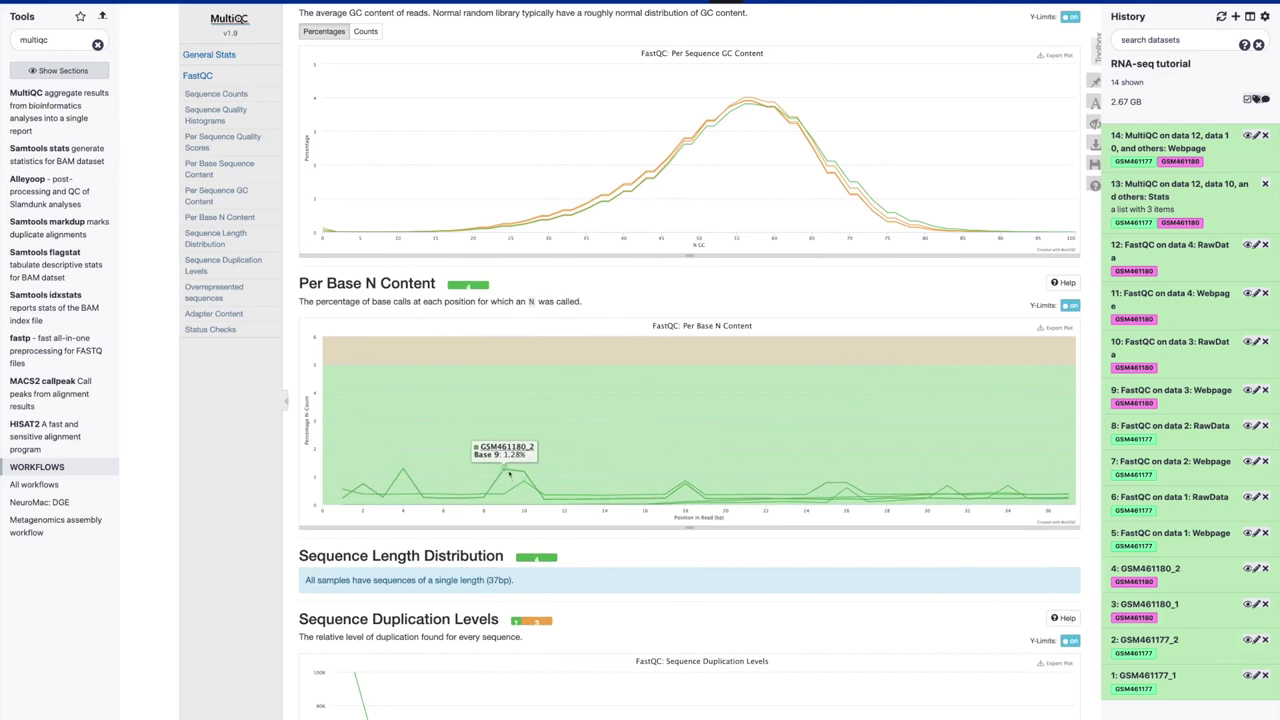
scroll(509, 474, down, 3)
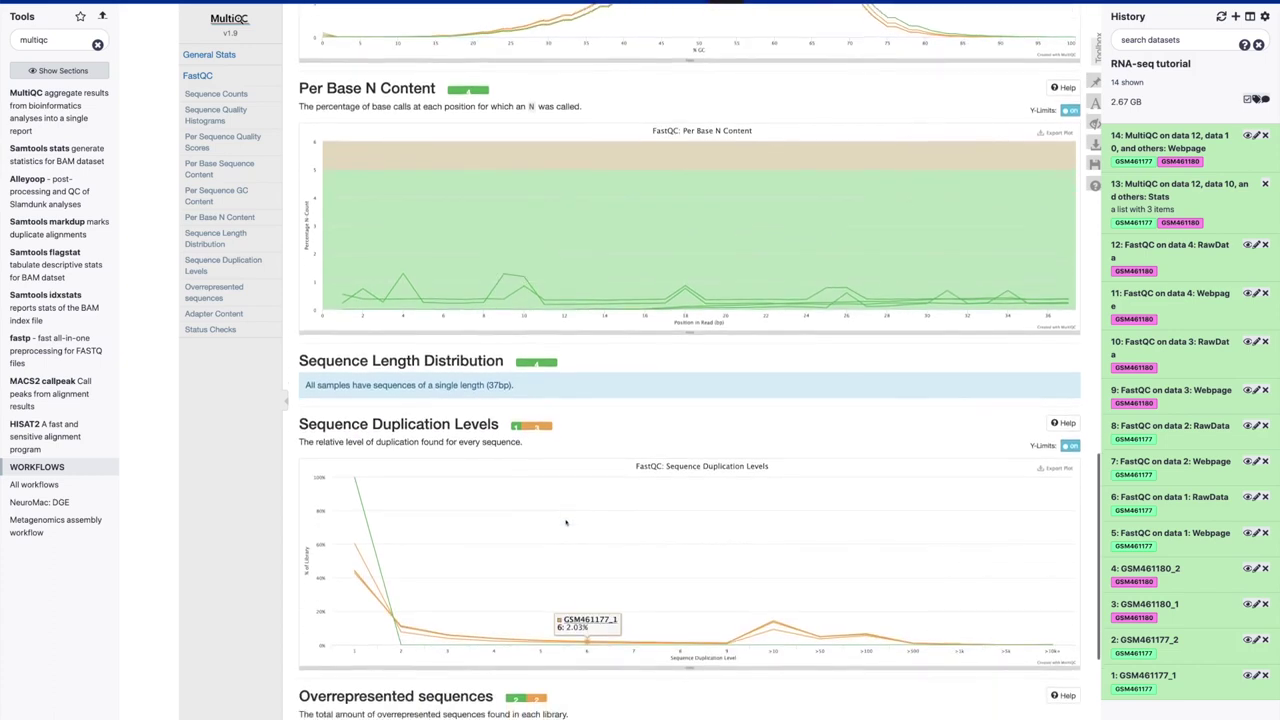
mouse_move(365, 508)
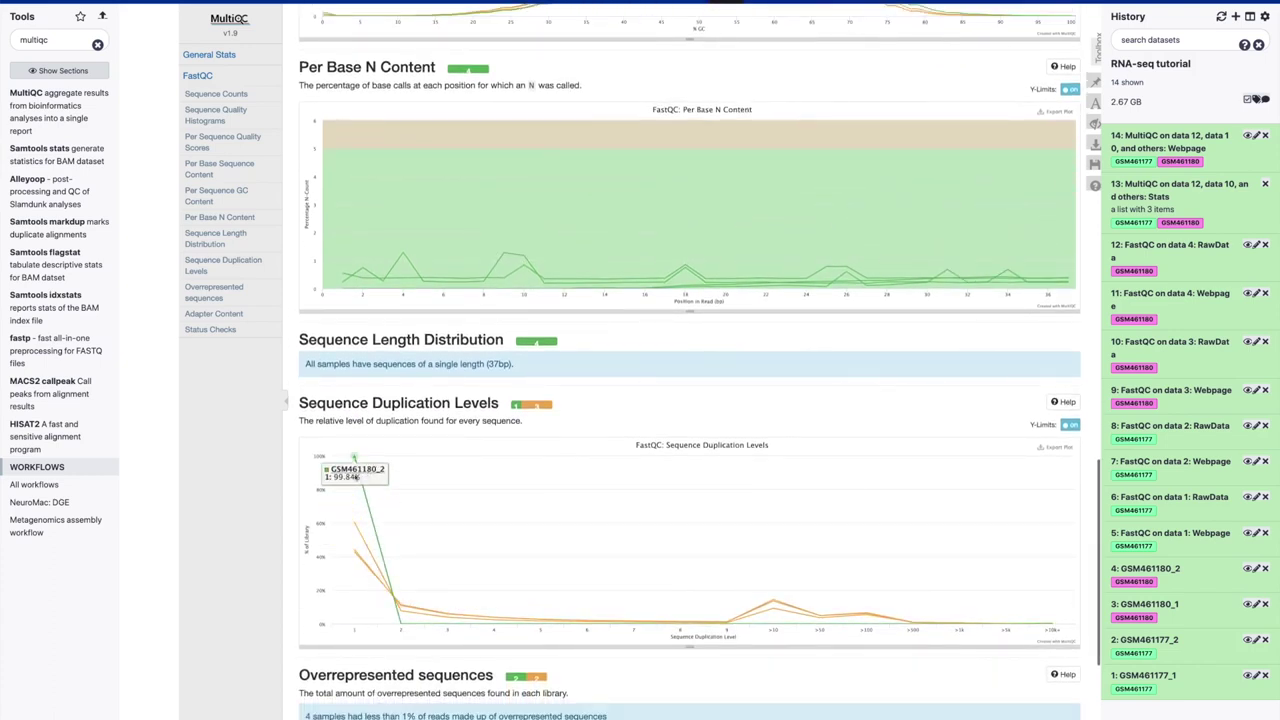
scroll(388, 575, down, 2)
scroll(388, 575, down, 4)
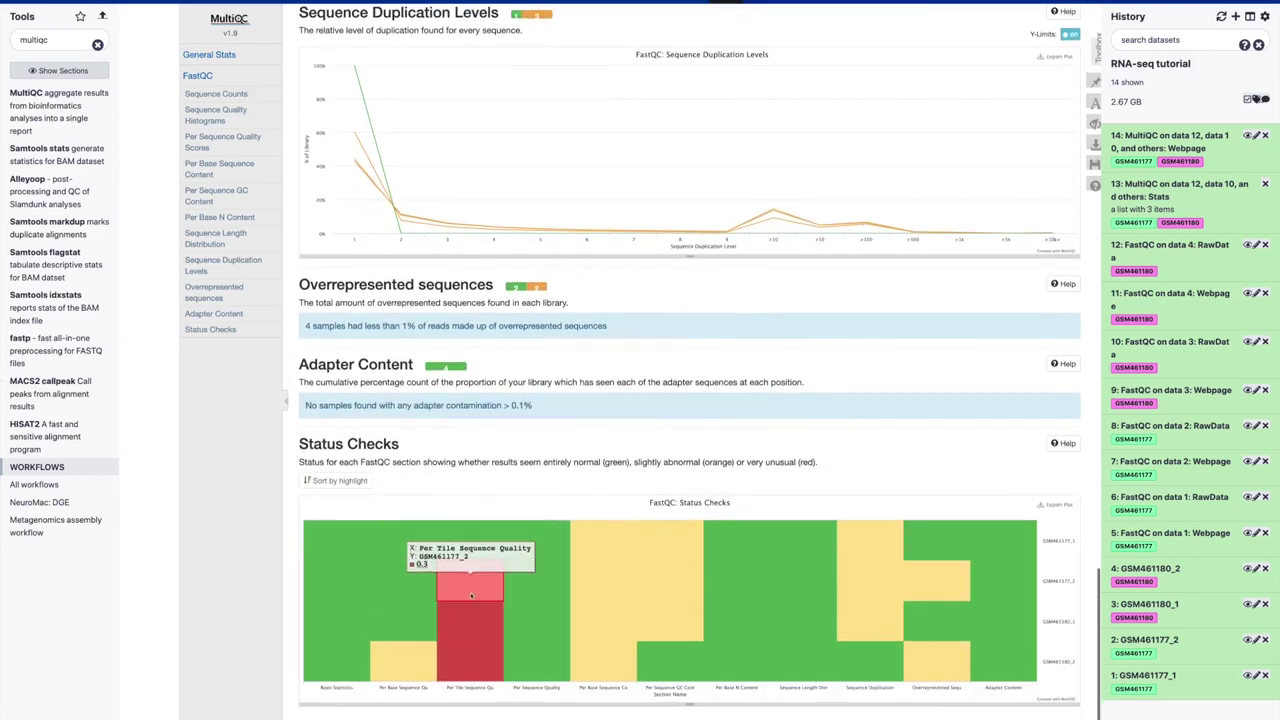
scroll(521, 538, up, 8)
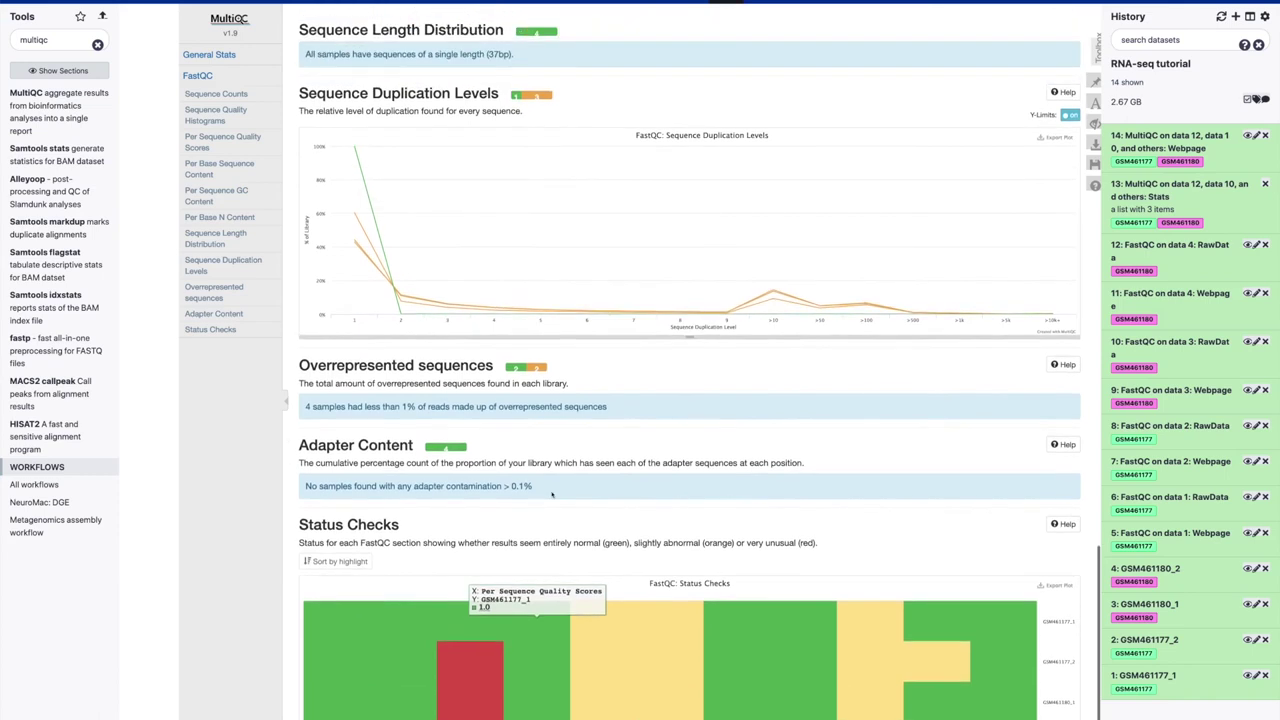
scroll(551, 490, up, 4)
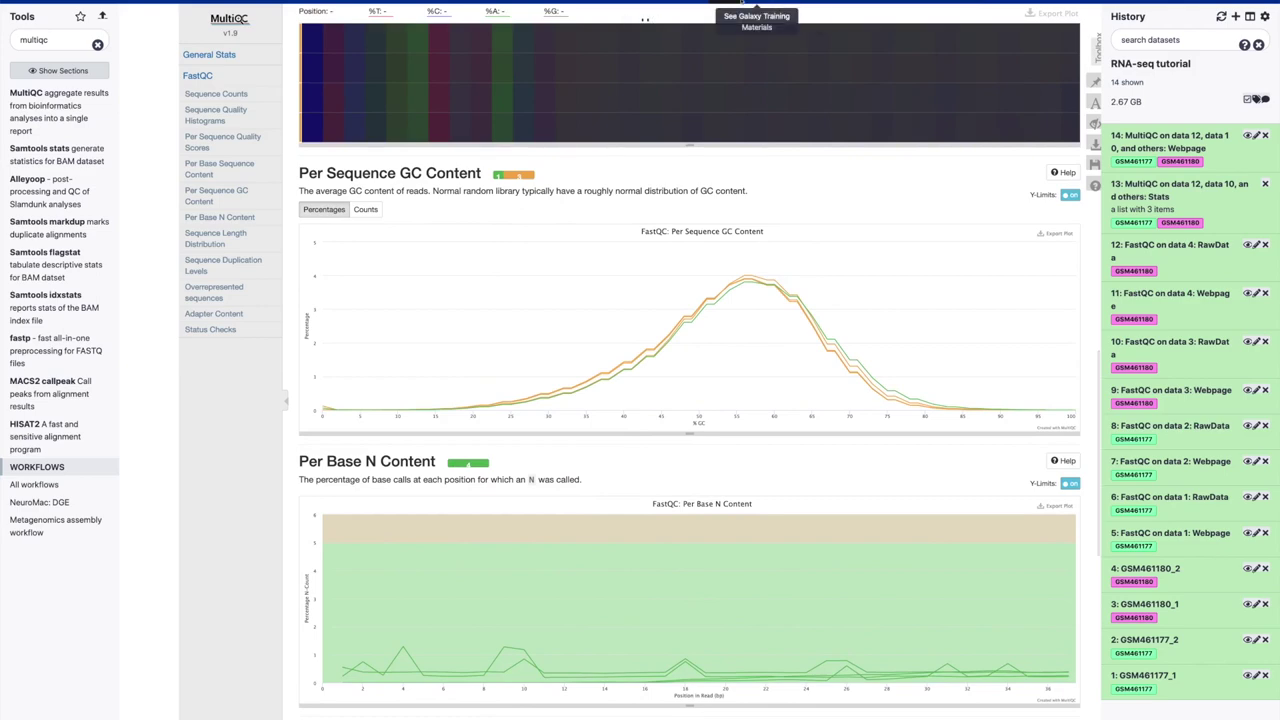
Reopen the tutorial and read the rest of the MultiQC solution, including the advice on handling poor-quality reads.
click(787, 5)
scroll(664, 508, up, 8)
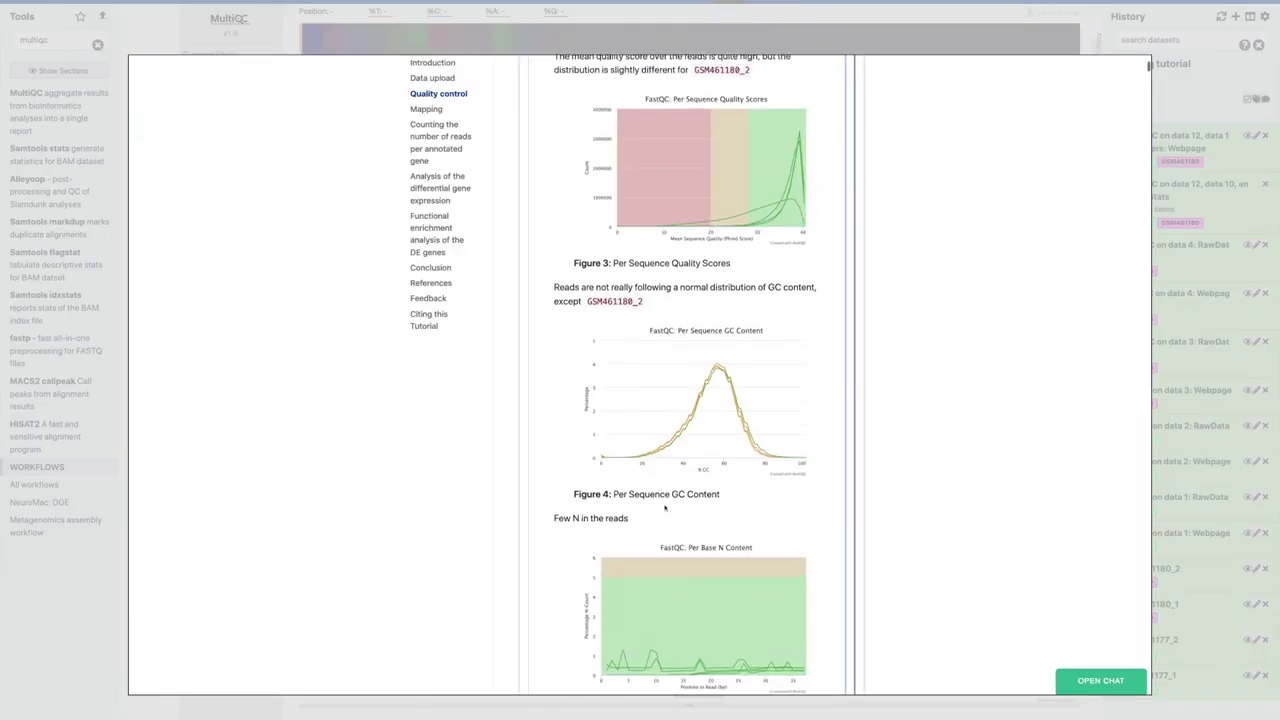
scroll(664, 508, down, 7)
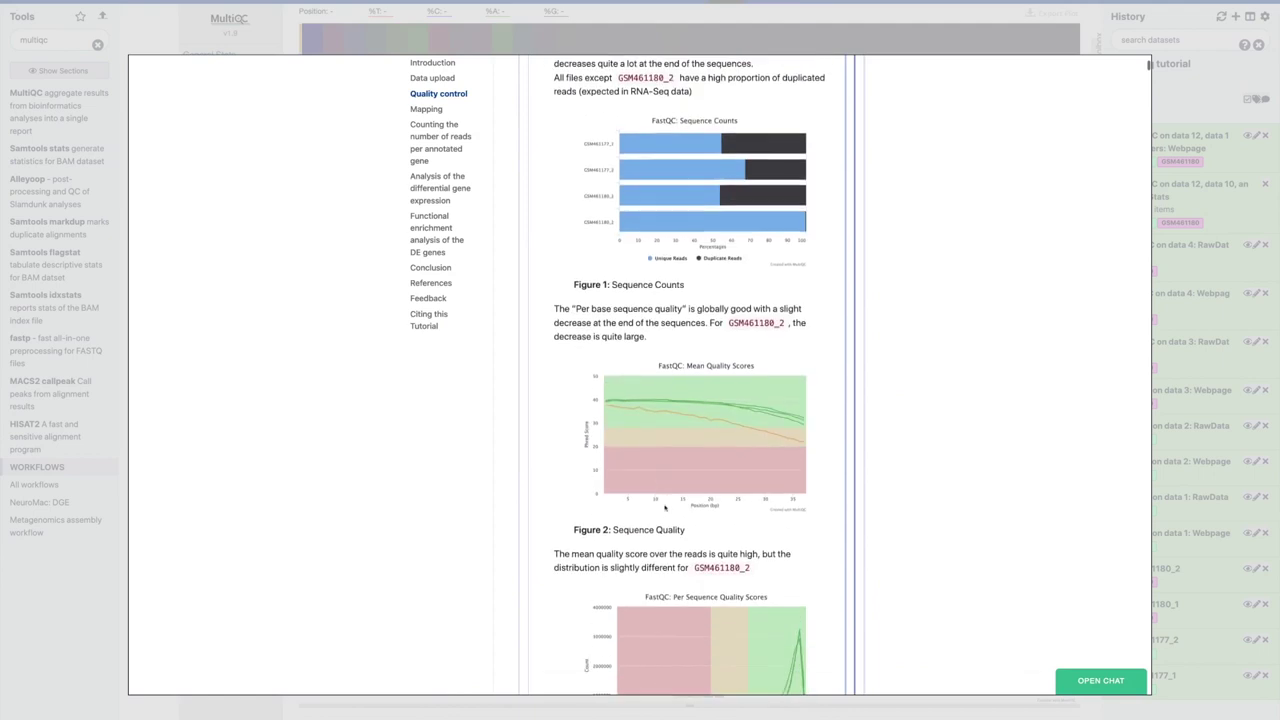
scroll(689, 397, down, 11)
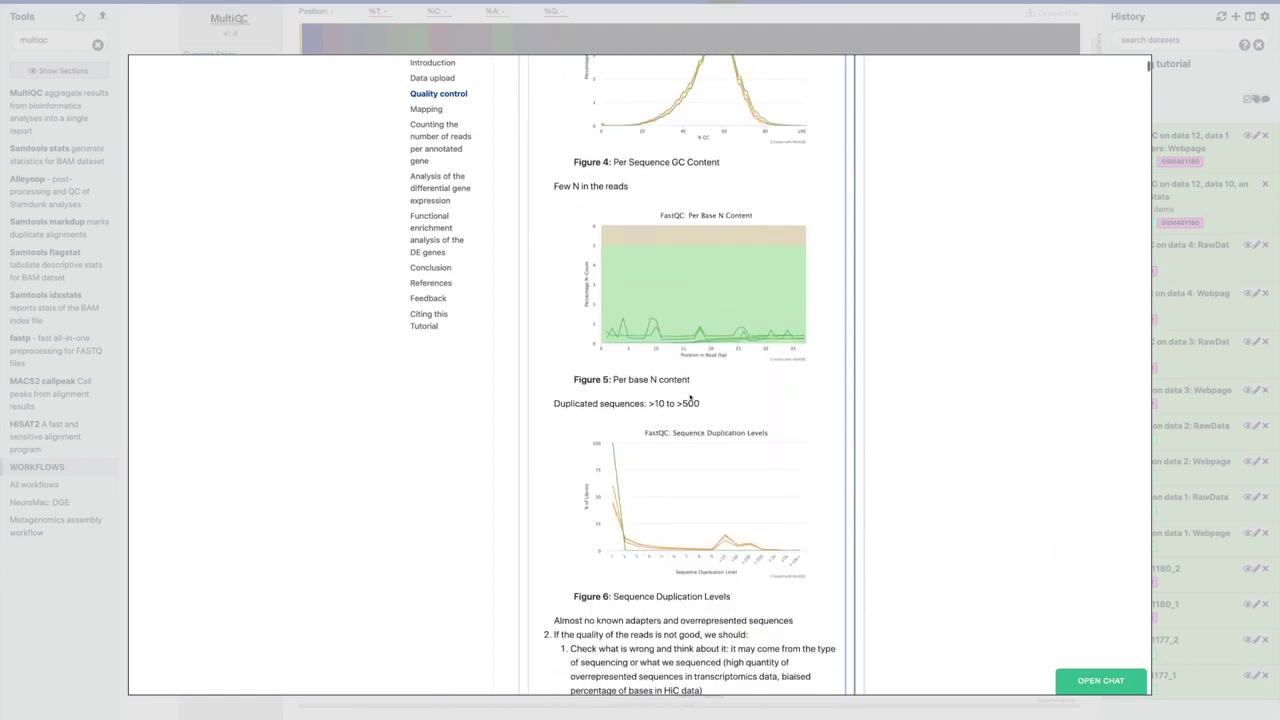
scroll(689, 397, down, 3)
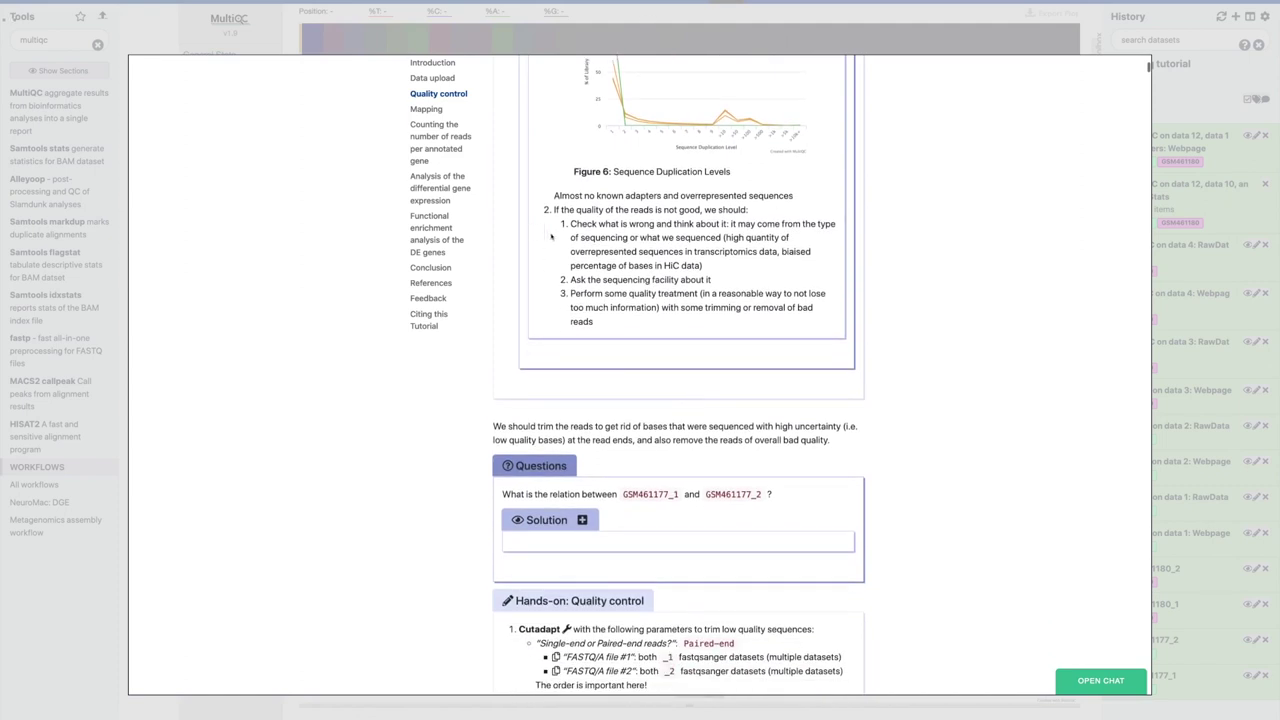
scroll(648, 459, down, 1)
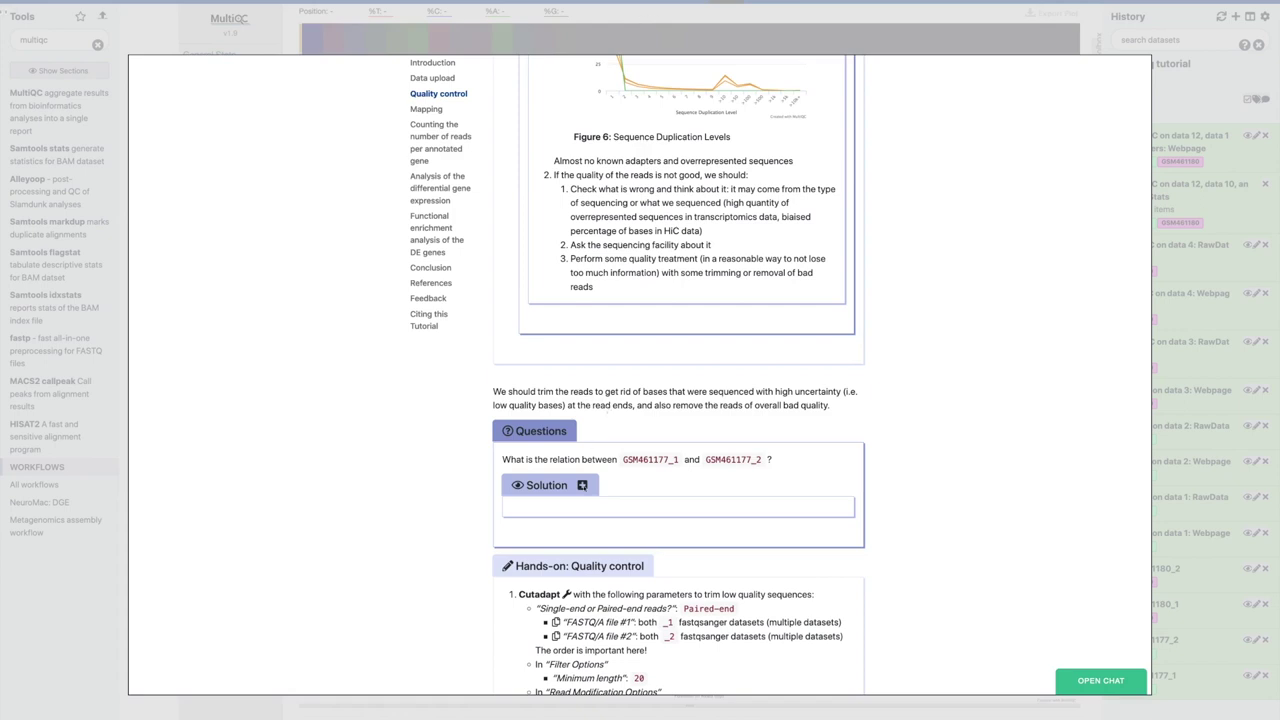
Expand the solution on the relation between GSM461177_1 and GSM461177_2, and read it together with the Cutadapt parameters.
triple_click(553, 461)
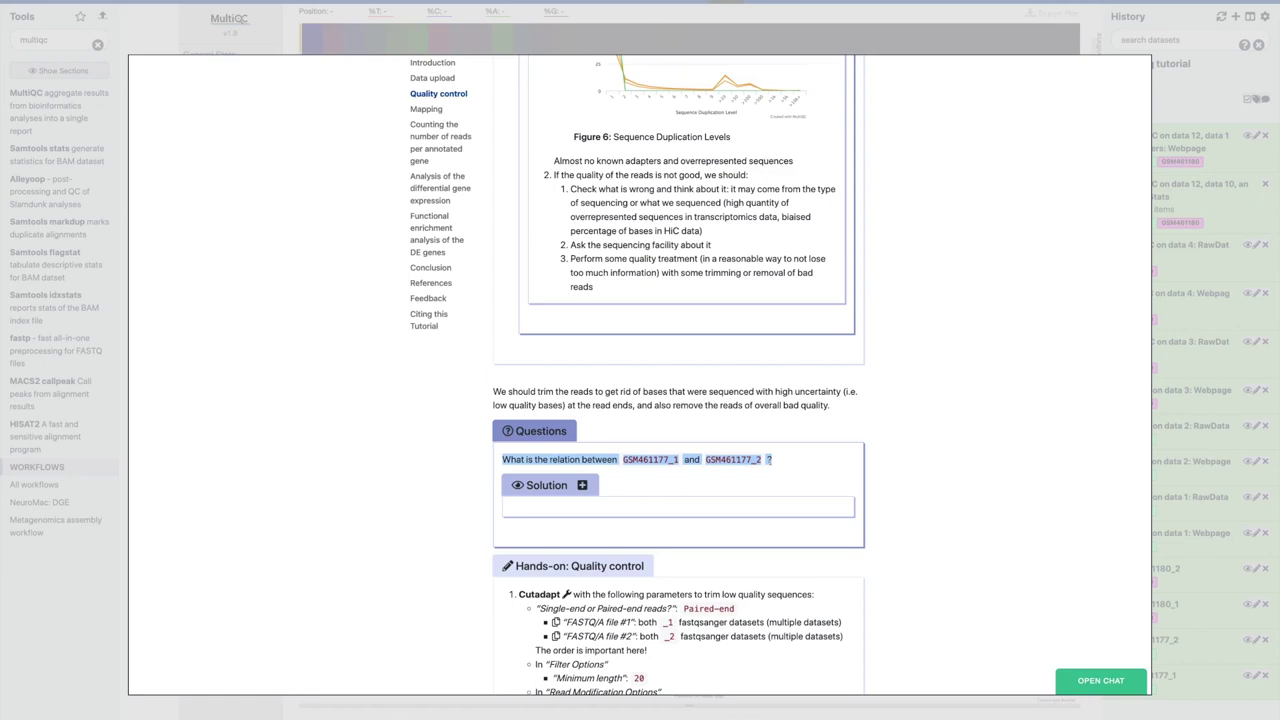
click(680, 473)
double_click(670, 459)
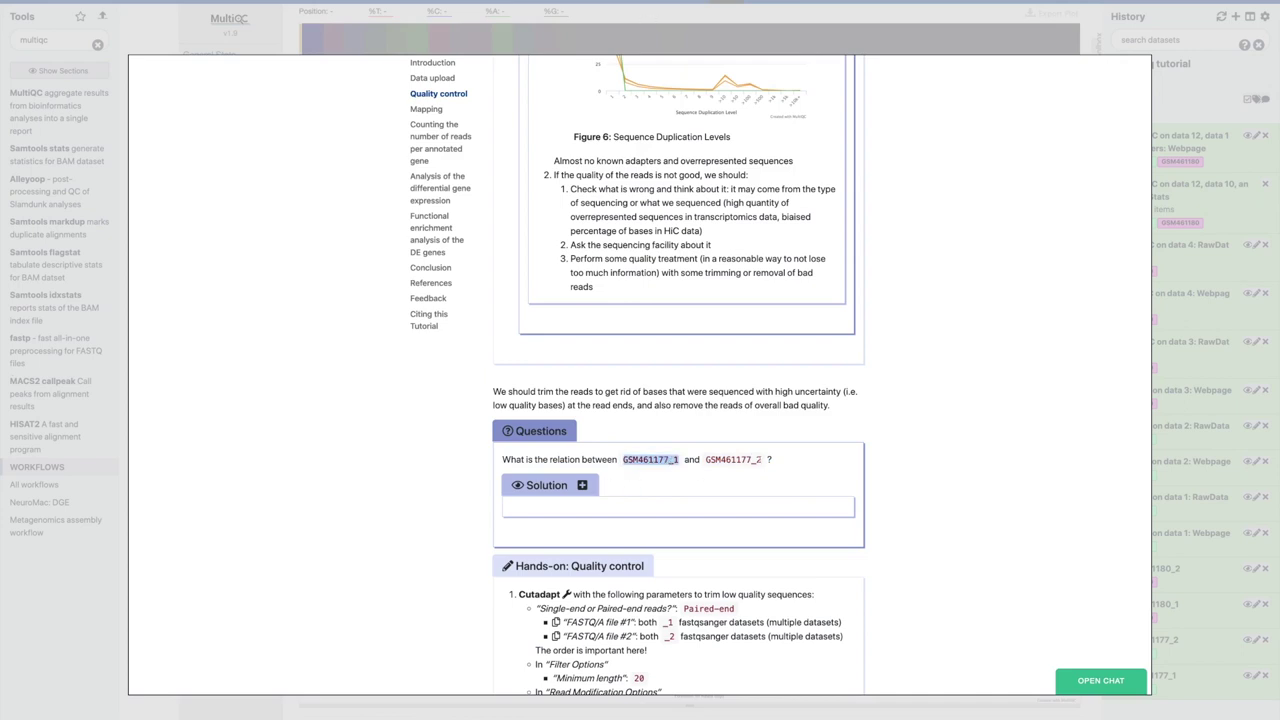
scroll(758, 459, down, 1)
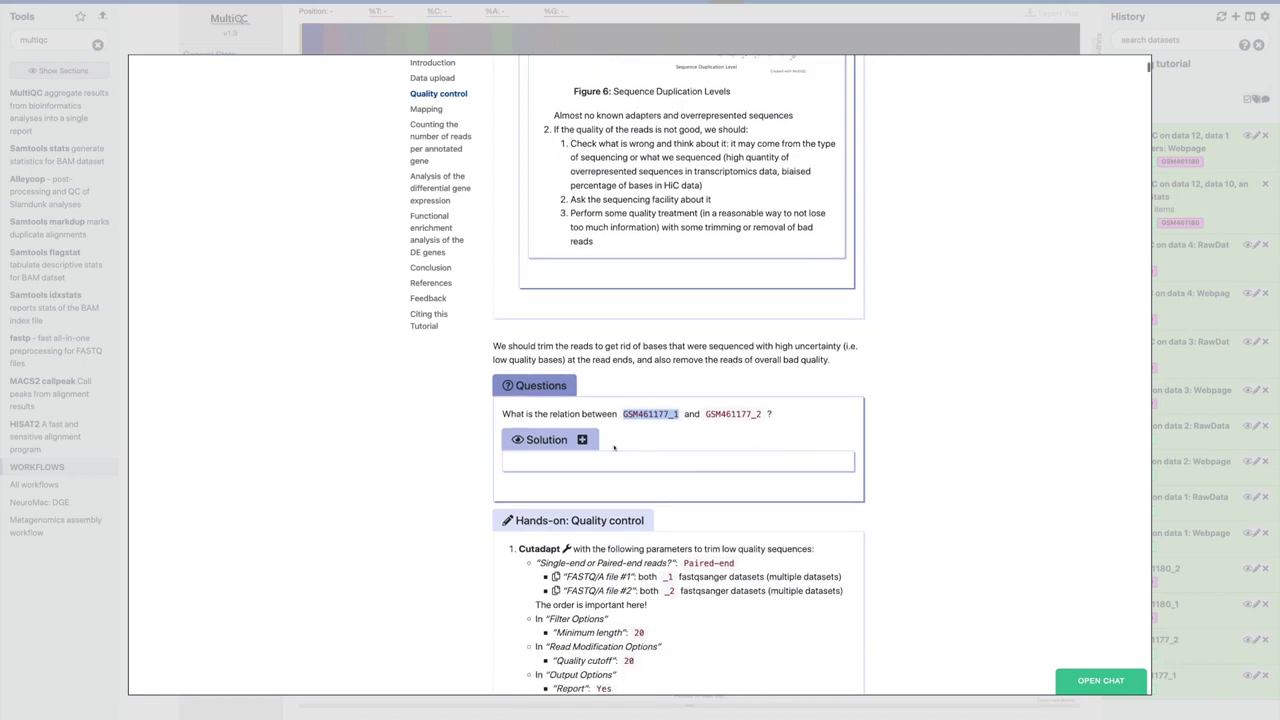
click(582, 440)
scroll(645, 376, down, 3)
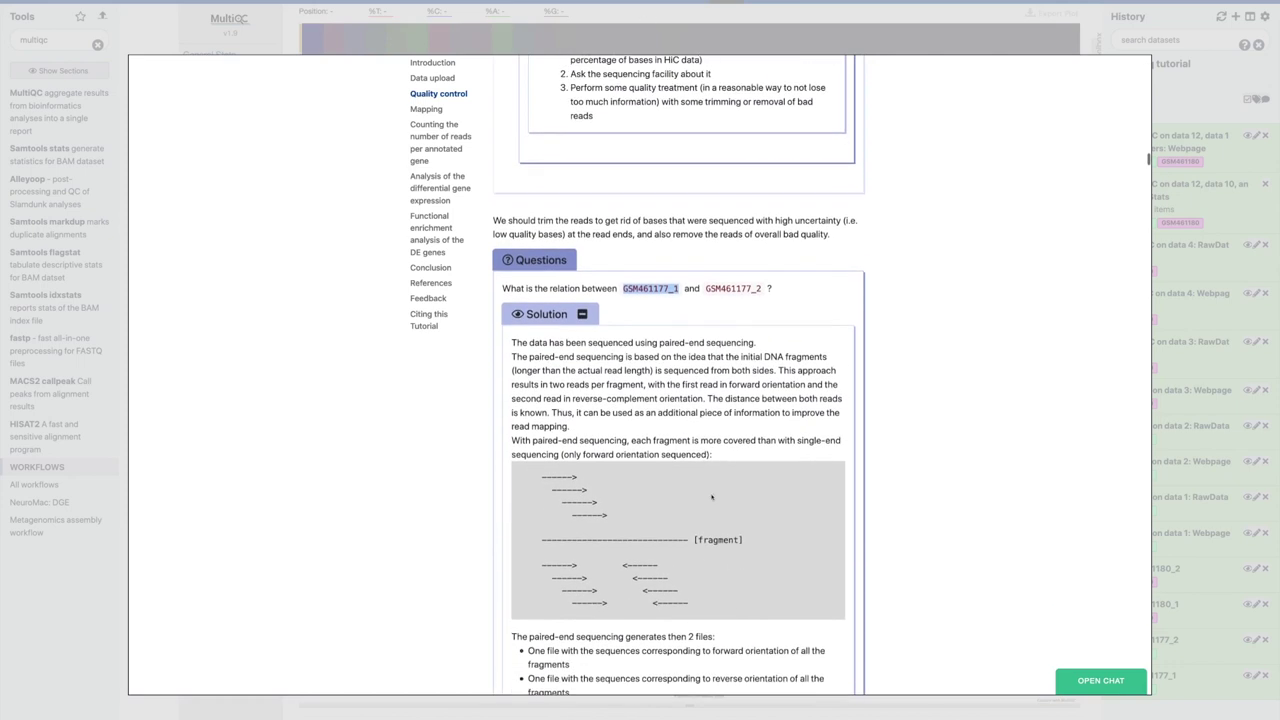
scroll(655, 465, down, 5)
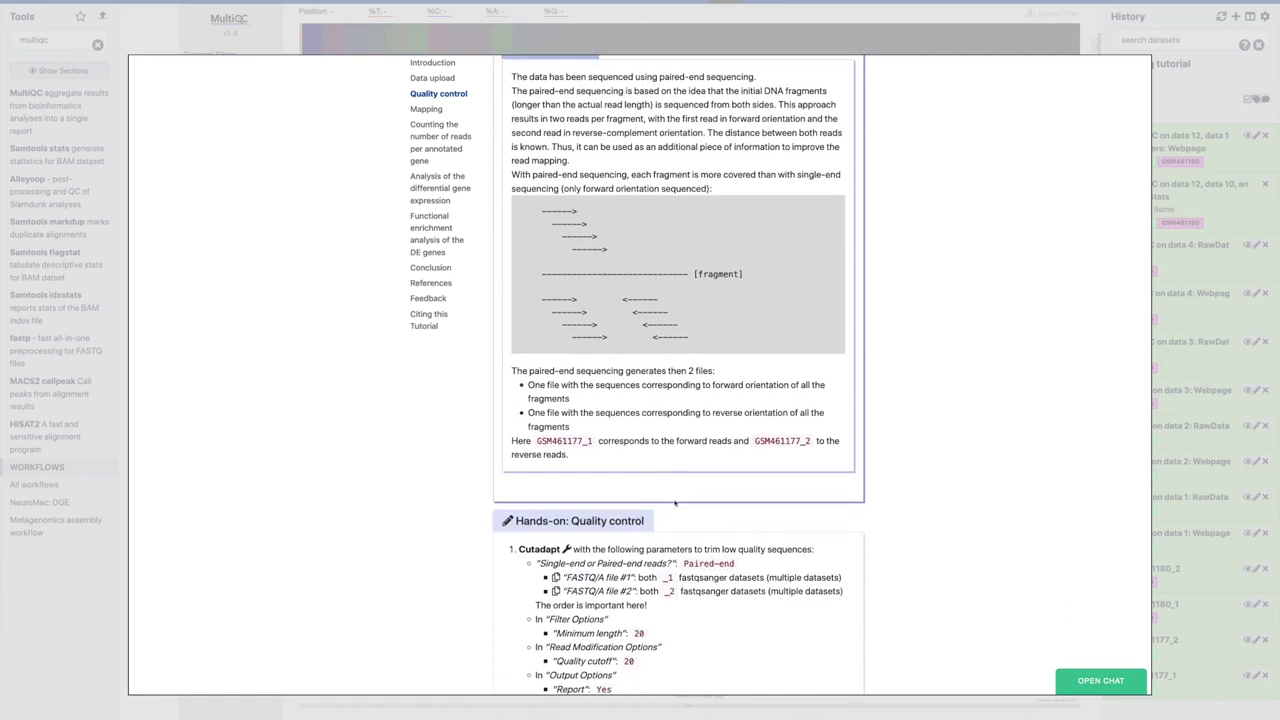
scroll(675, 503, down, 3)
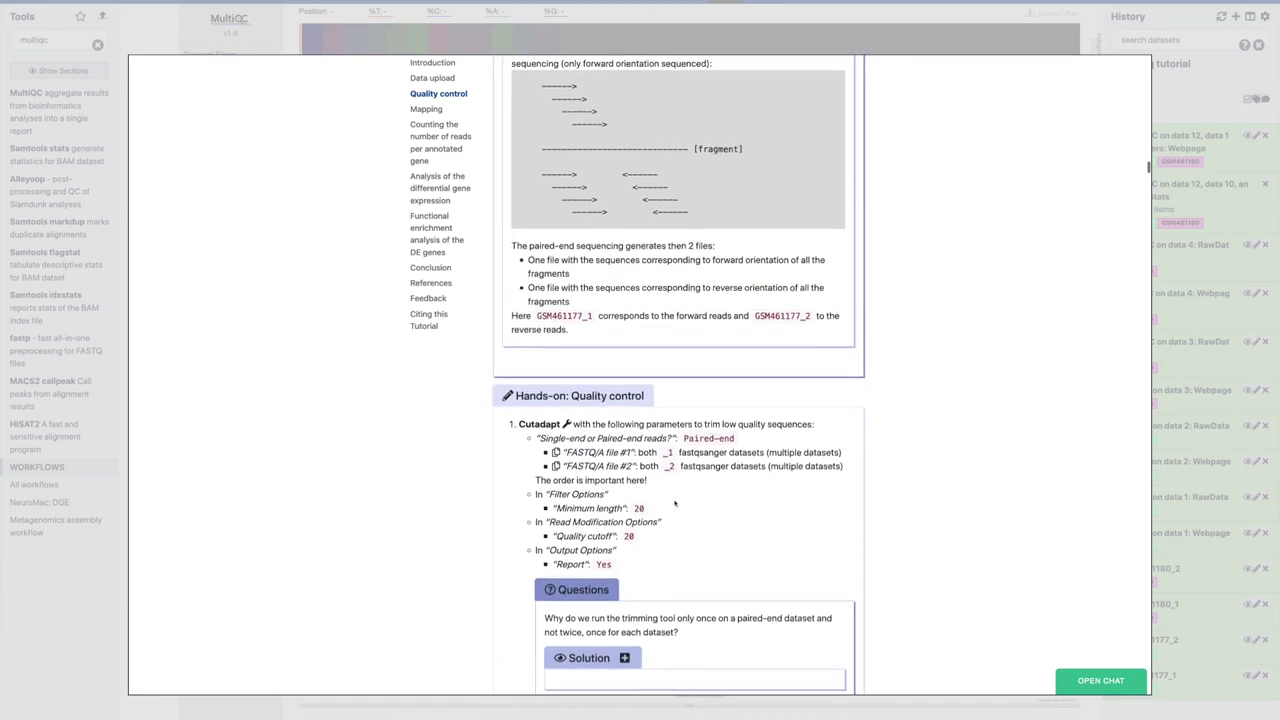
scroll(675, 503, down, 1)
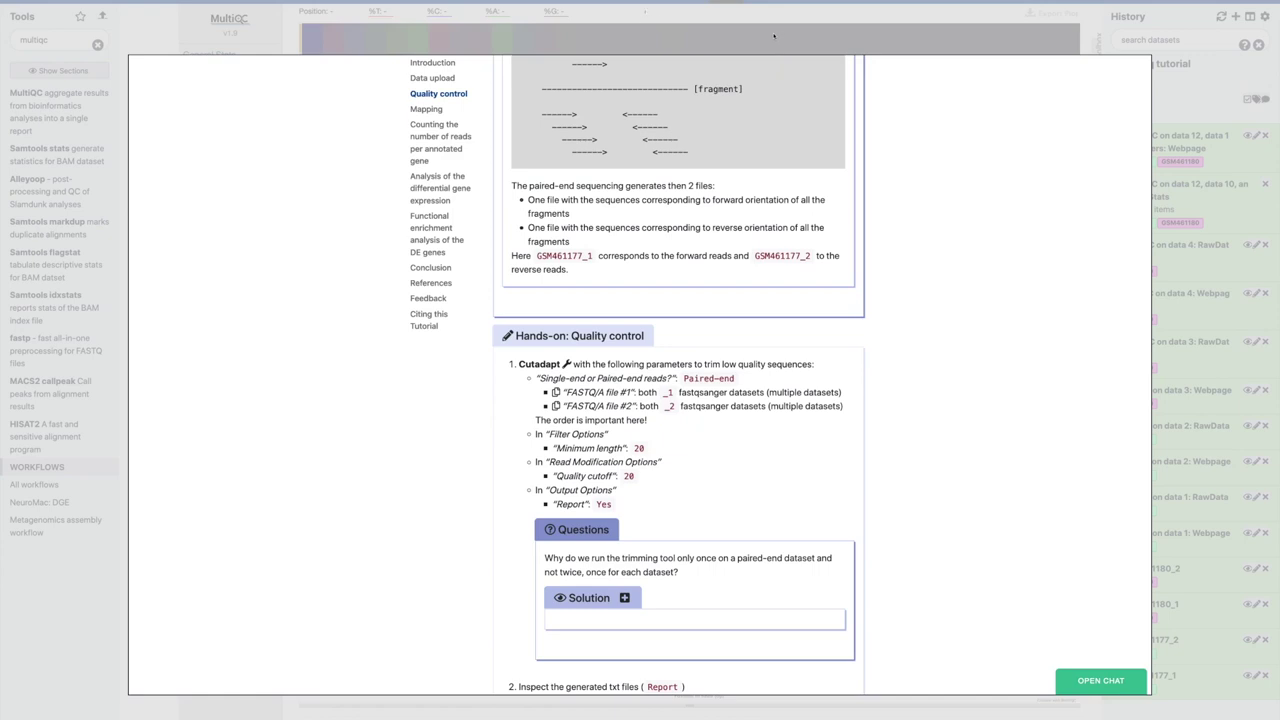
Return to the analysis view, search the tools for "cutadapt", open Cutadapt and set its reads type to Paired-end.
click(775, 22)
double_click(52, 41)
text(cutadapt)
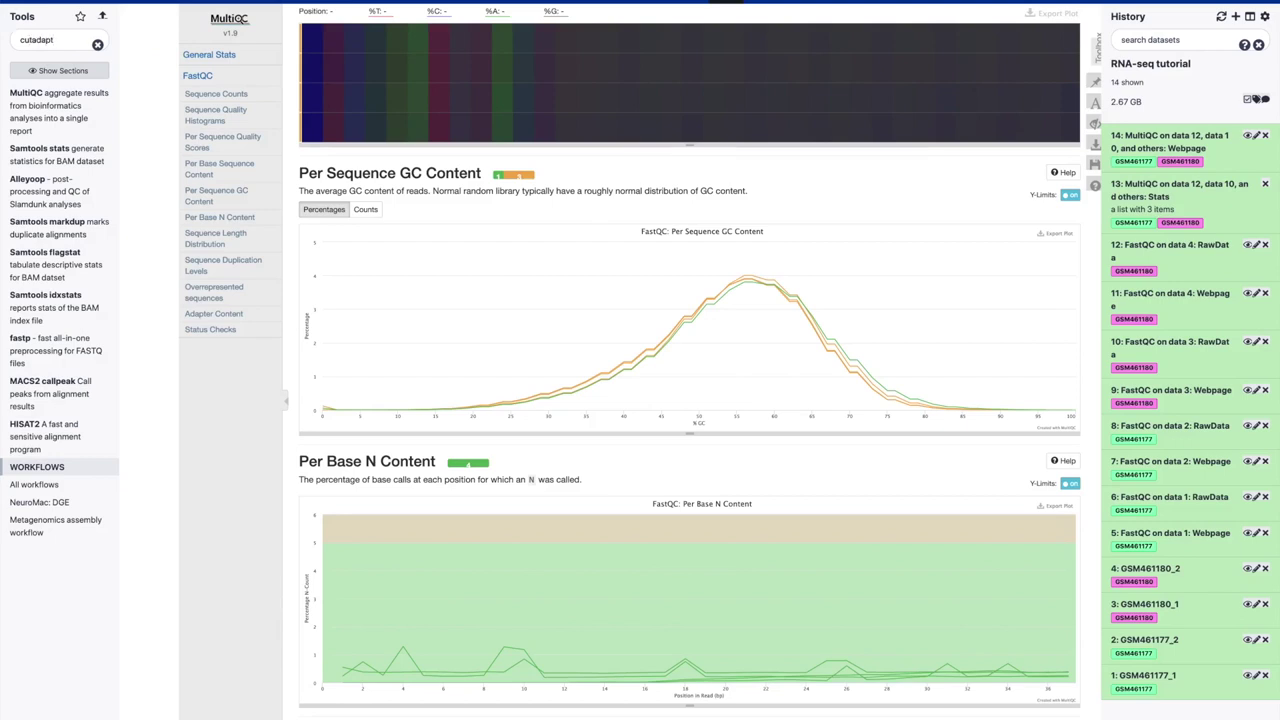
click(38, 96)
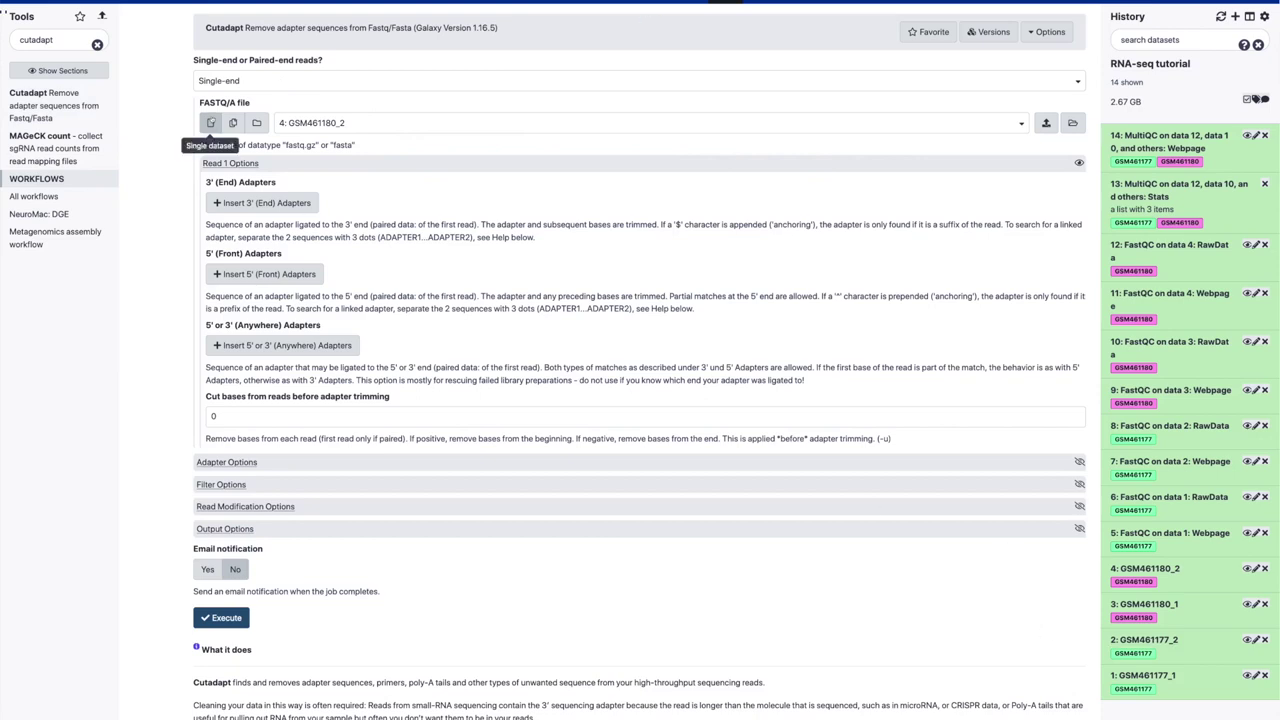
click(217, 83)
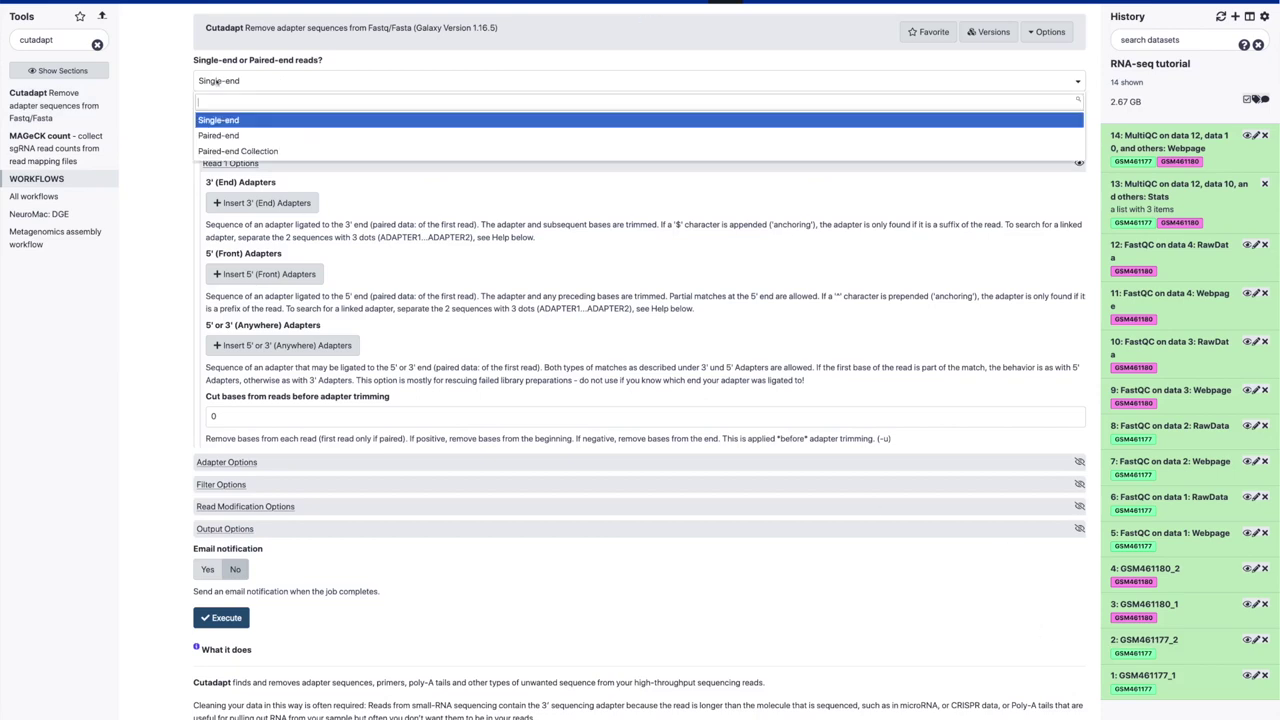
click(229, 135)
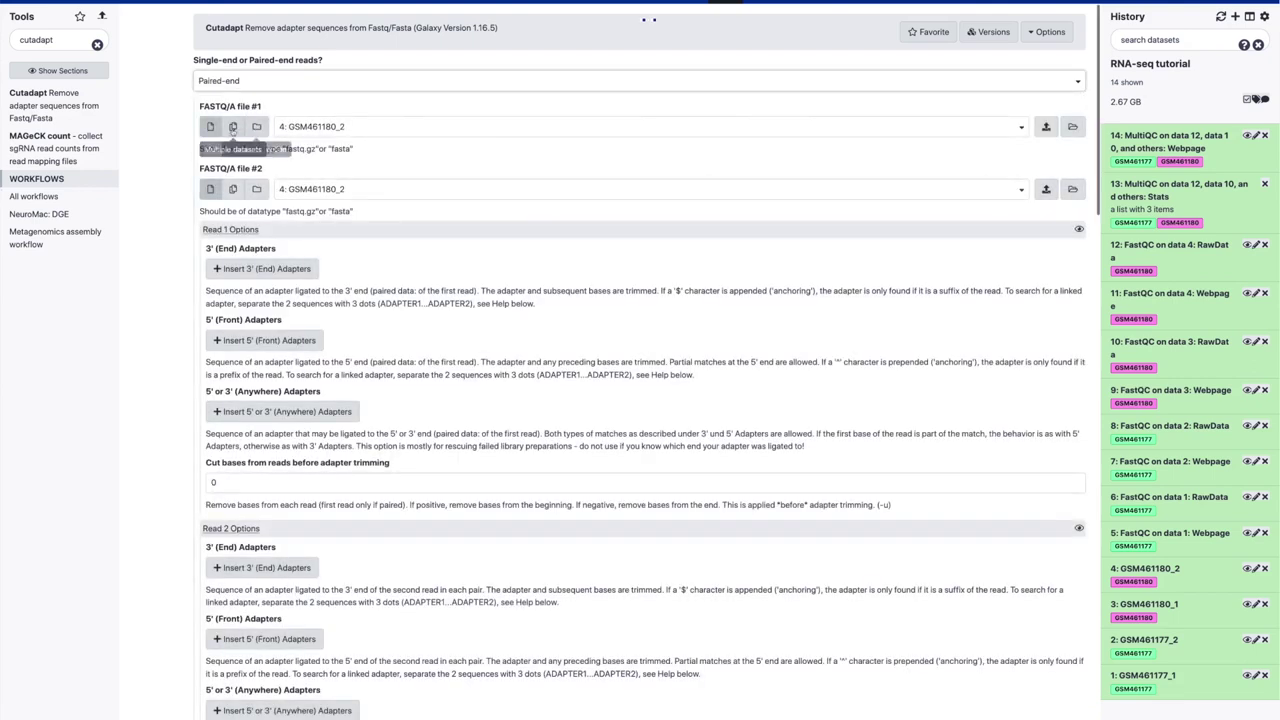
Switch FASTQ/A file #1 to multiple datasets and select GSM461180_1 and GSM461177_1.
click(232, 127)
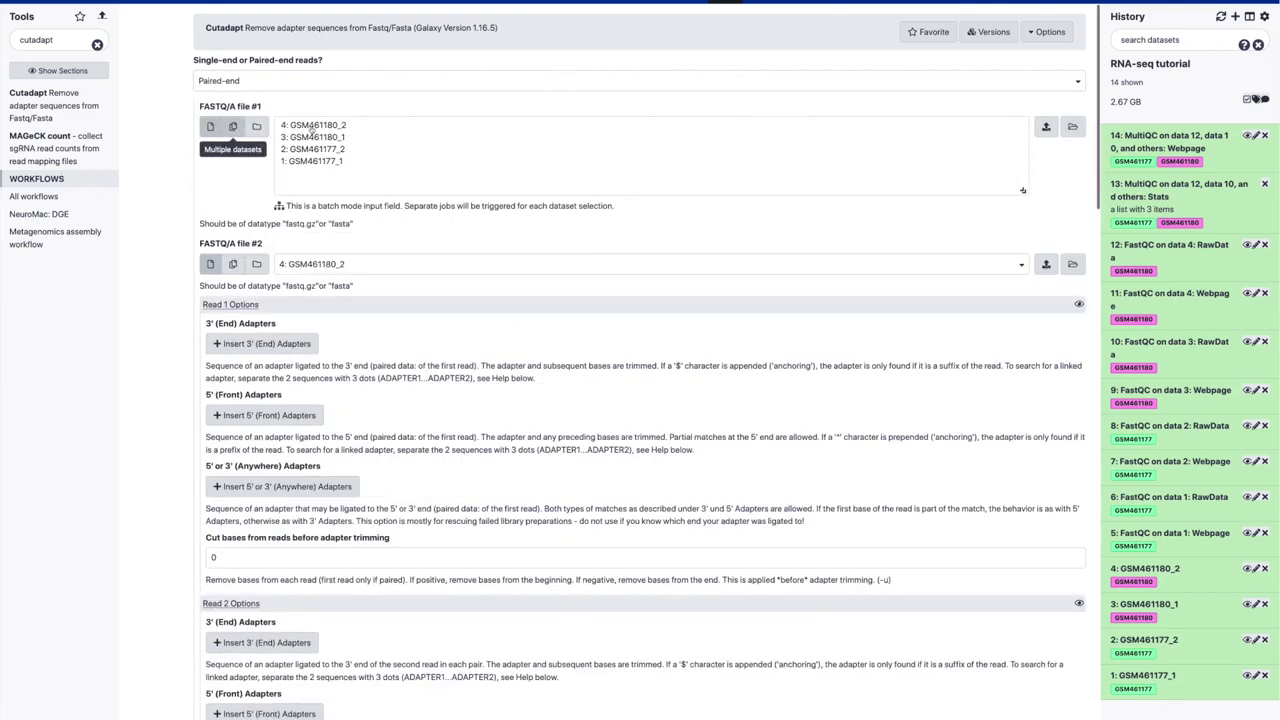
click(338, 138)
super+click(338, 161)
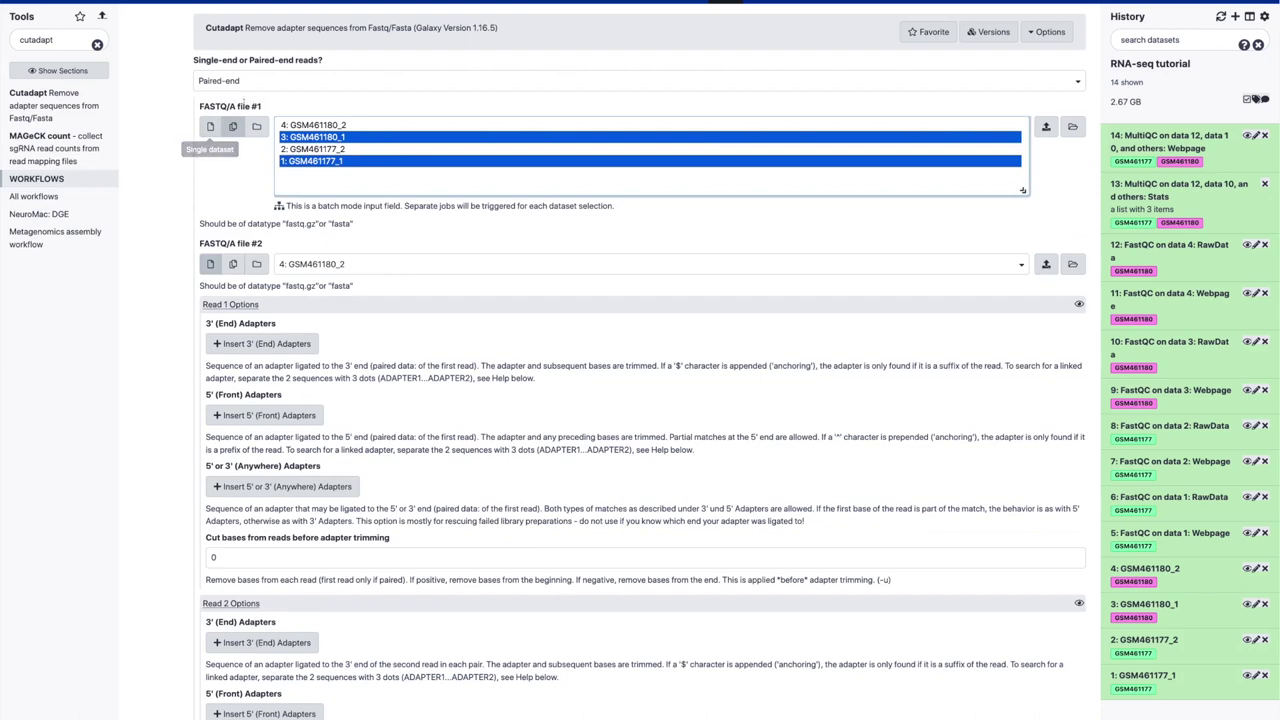
drag(264, 106, 250, 106)
click(251, 106)
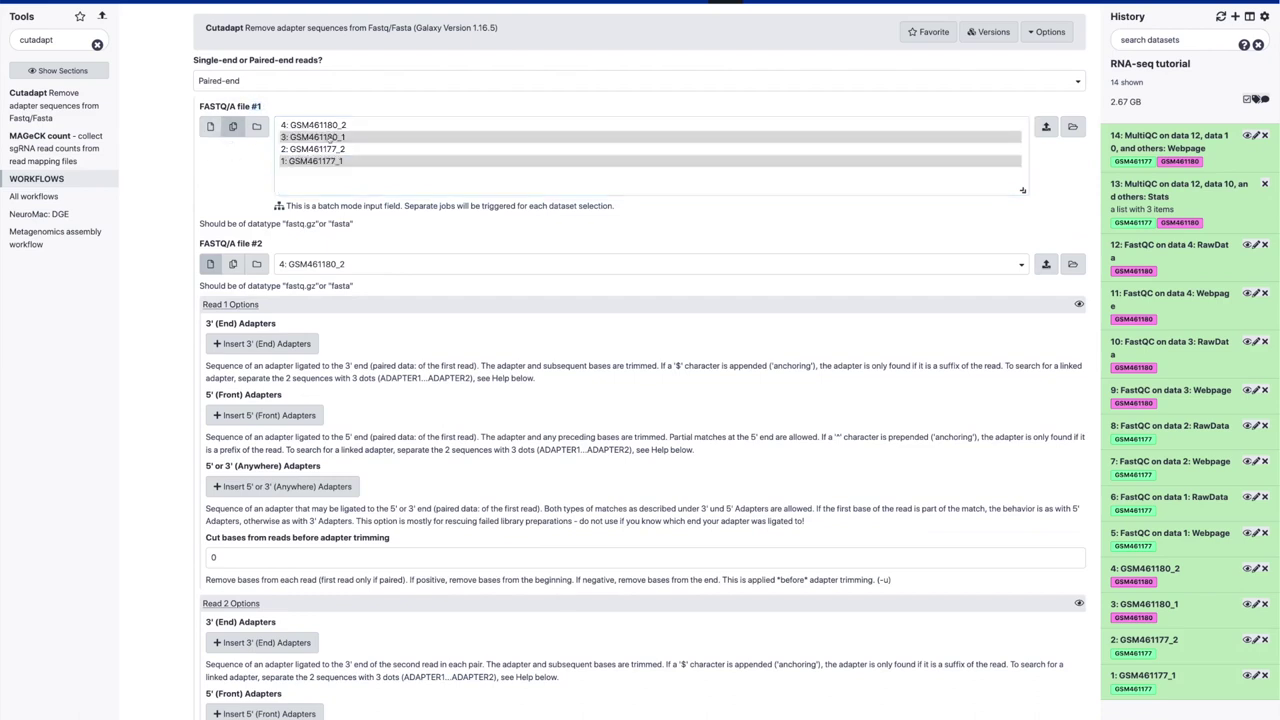
Select GSM461180_2 and GSM461177_2 as multiple datasets for FASTQ/A file #2, and reopen the tutorial's Cutadapt instructions.
click(233, 264)
click(343, 263)
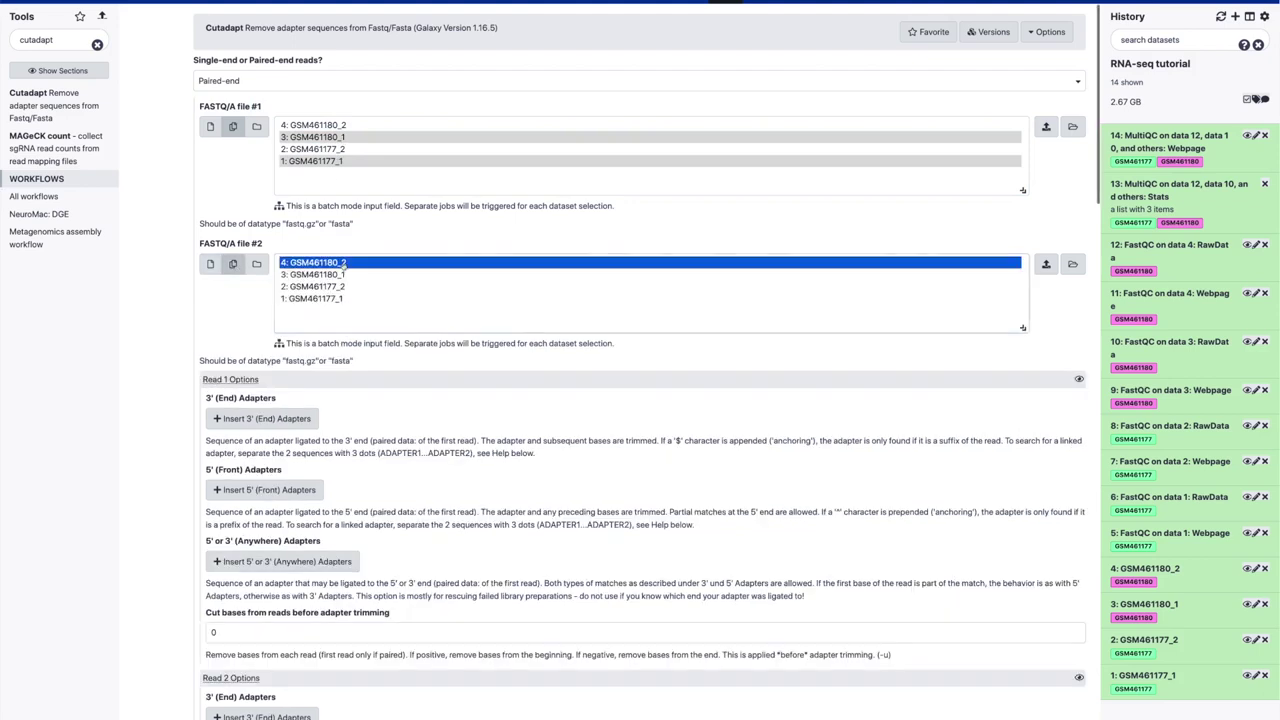
super+click(341, 288)
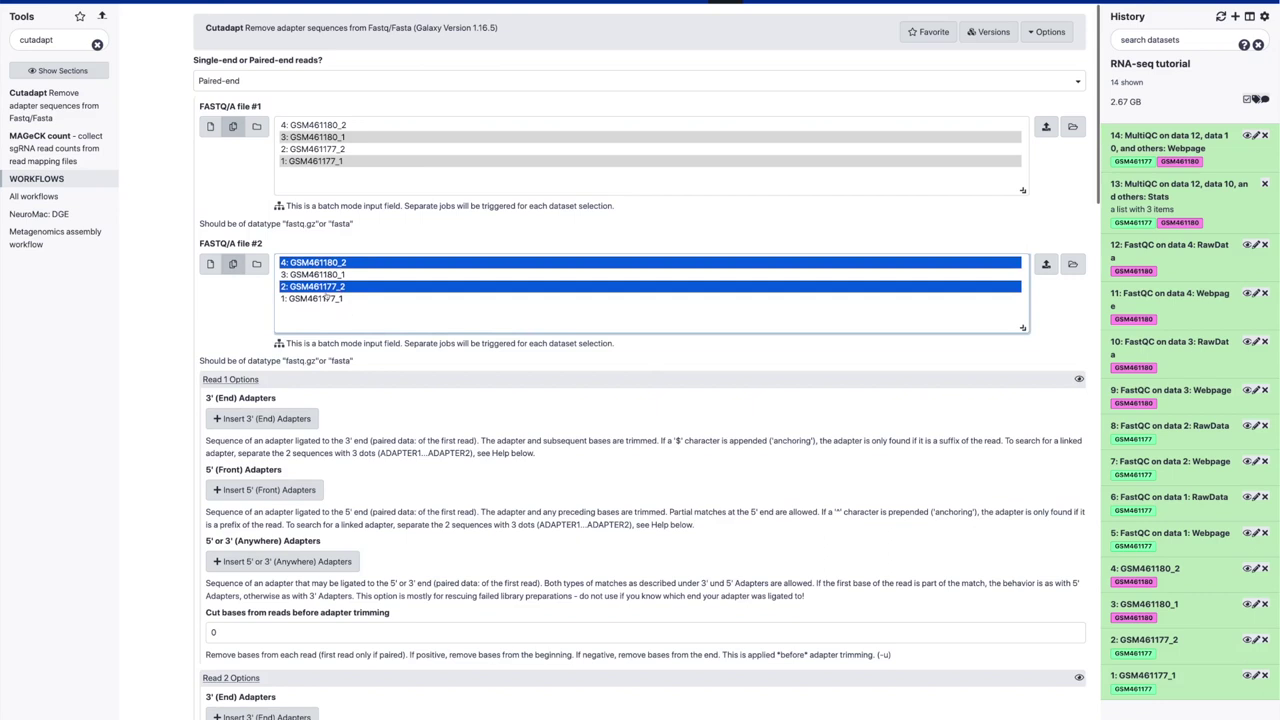
scroll(314, 244, down, 2)
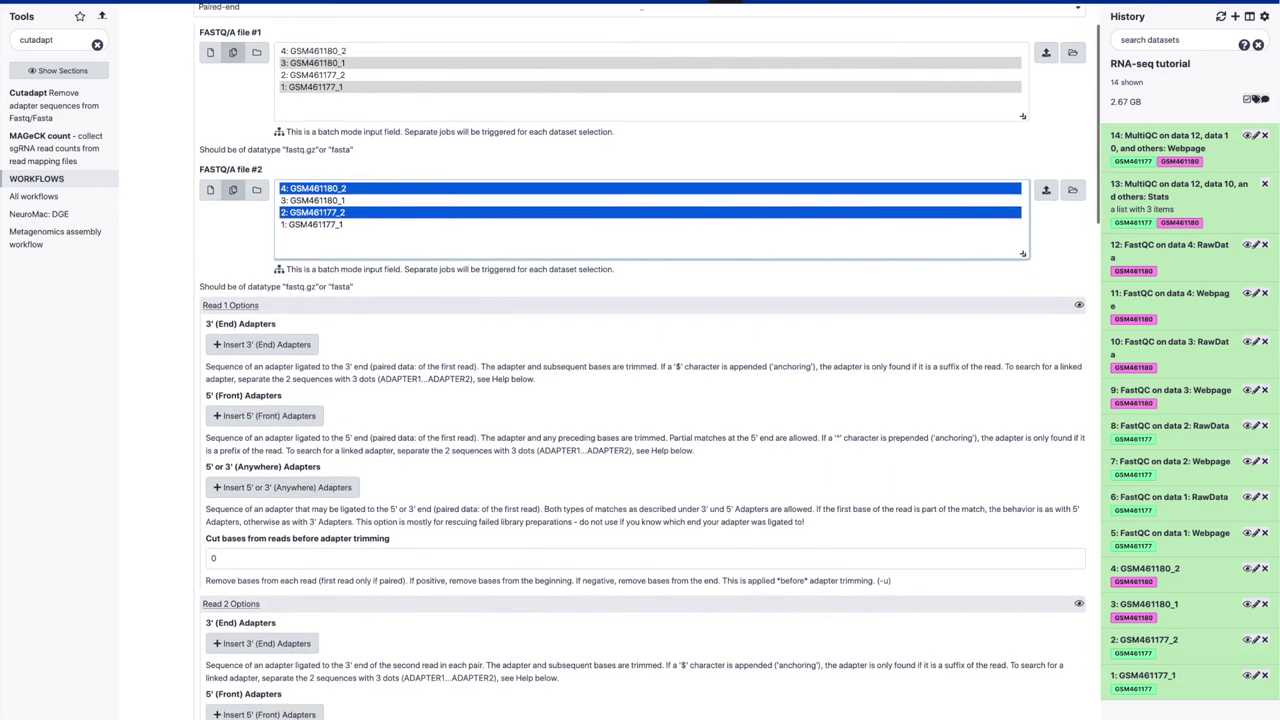
click(752, 6)
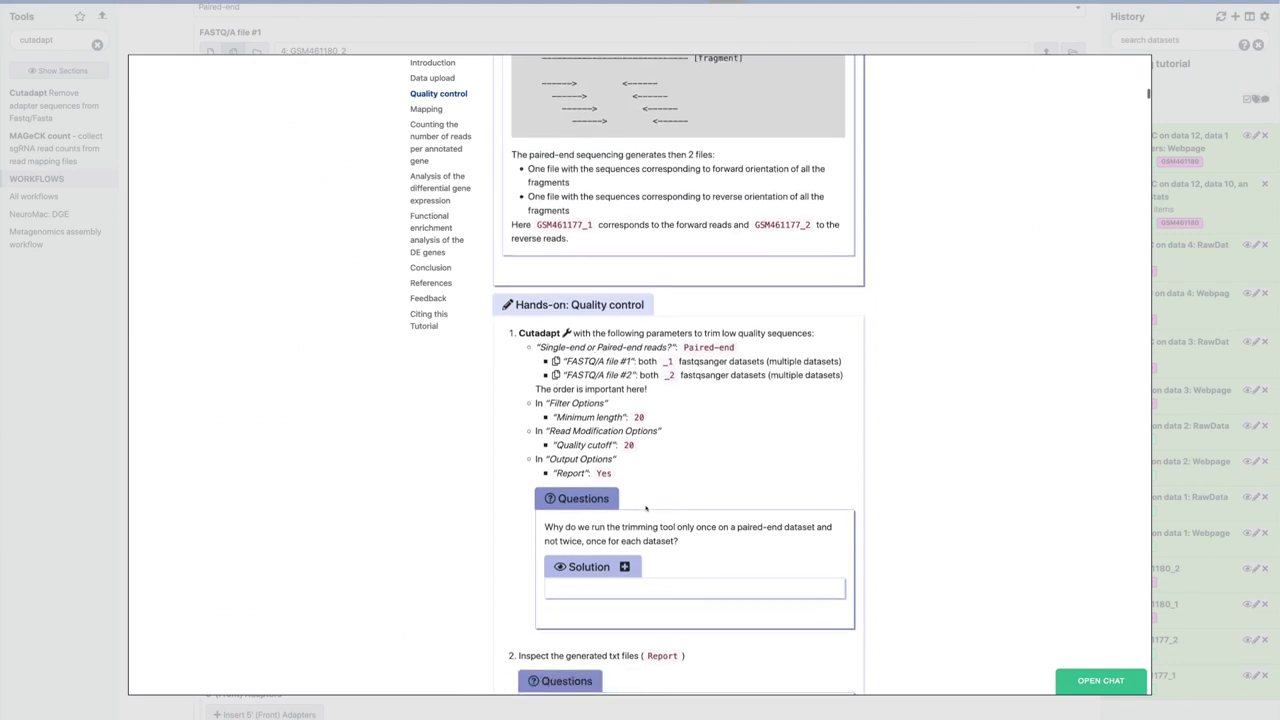
Review the minimum length and the read modification settings in the tutorial's Cutadapt instructions, and return to the Cutadapt form.
drag(548, 401, 597, 416)
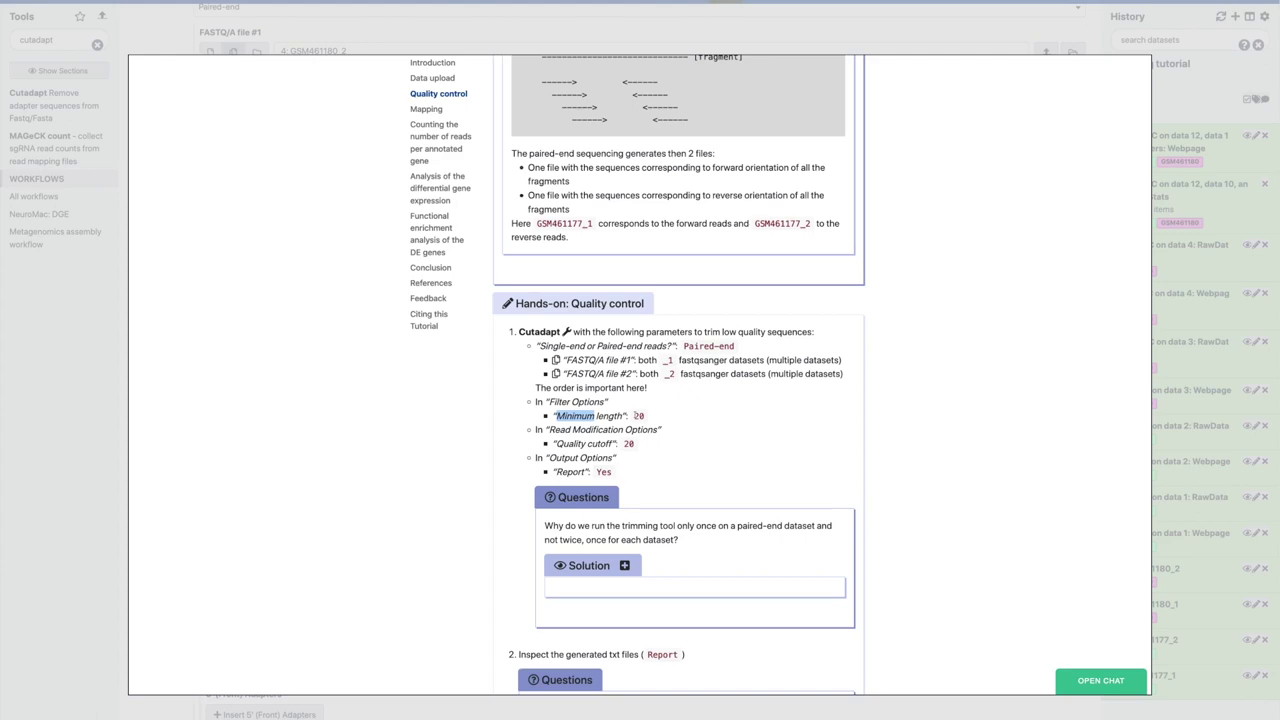
drag(634, 416, 640, 416)
drag(549, 429, 658, 429)
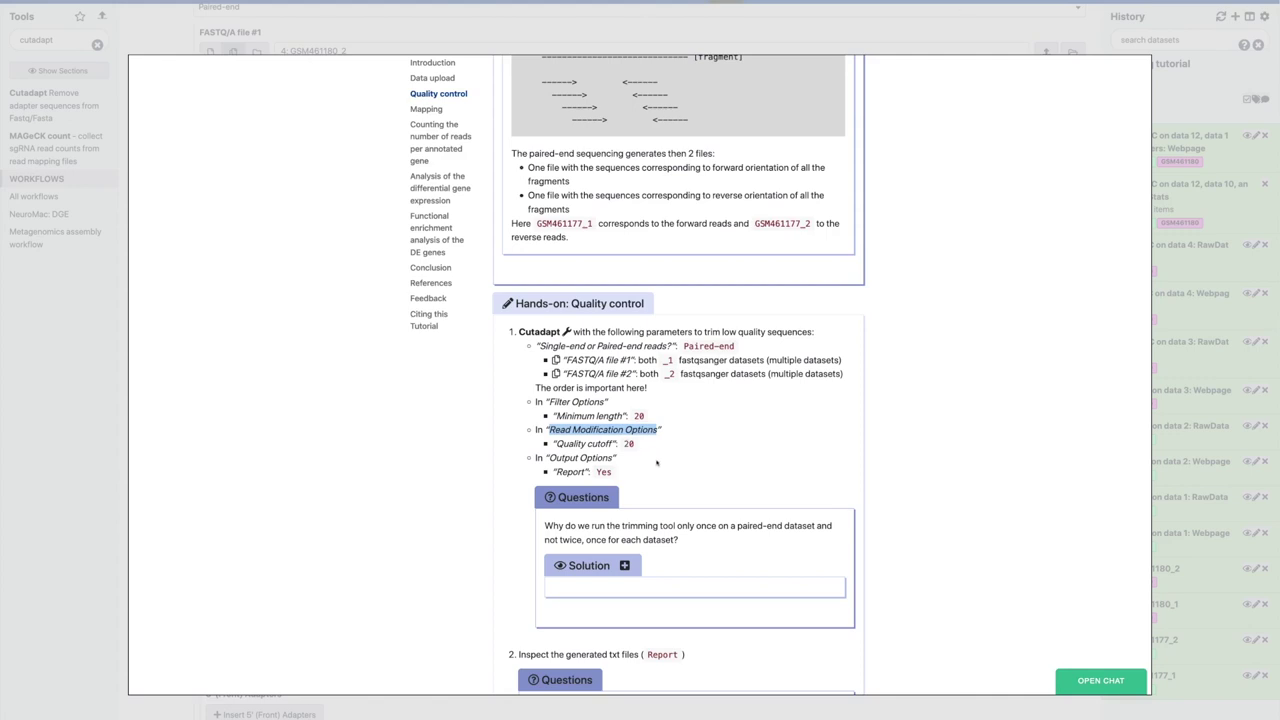
scroll(657, 463, down, 1)
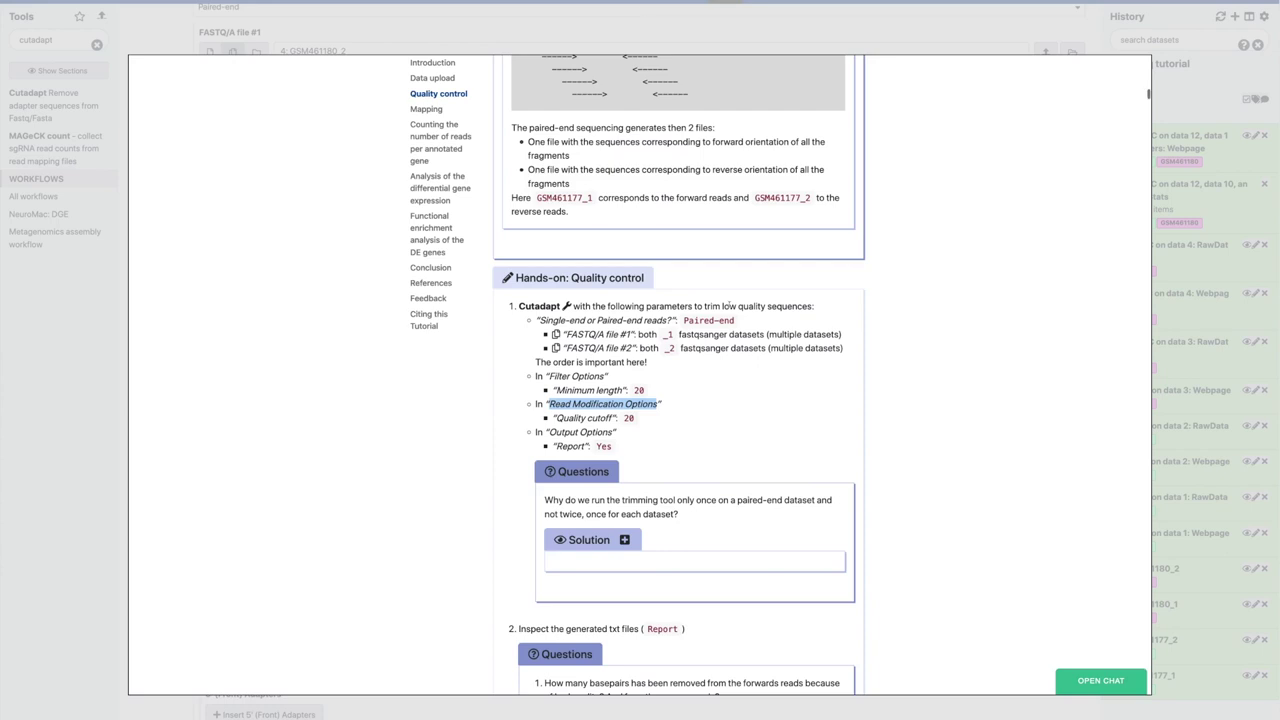
click(452, 447)
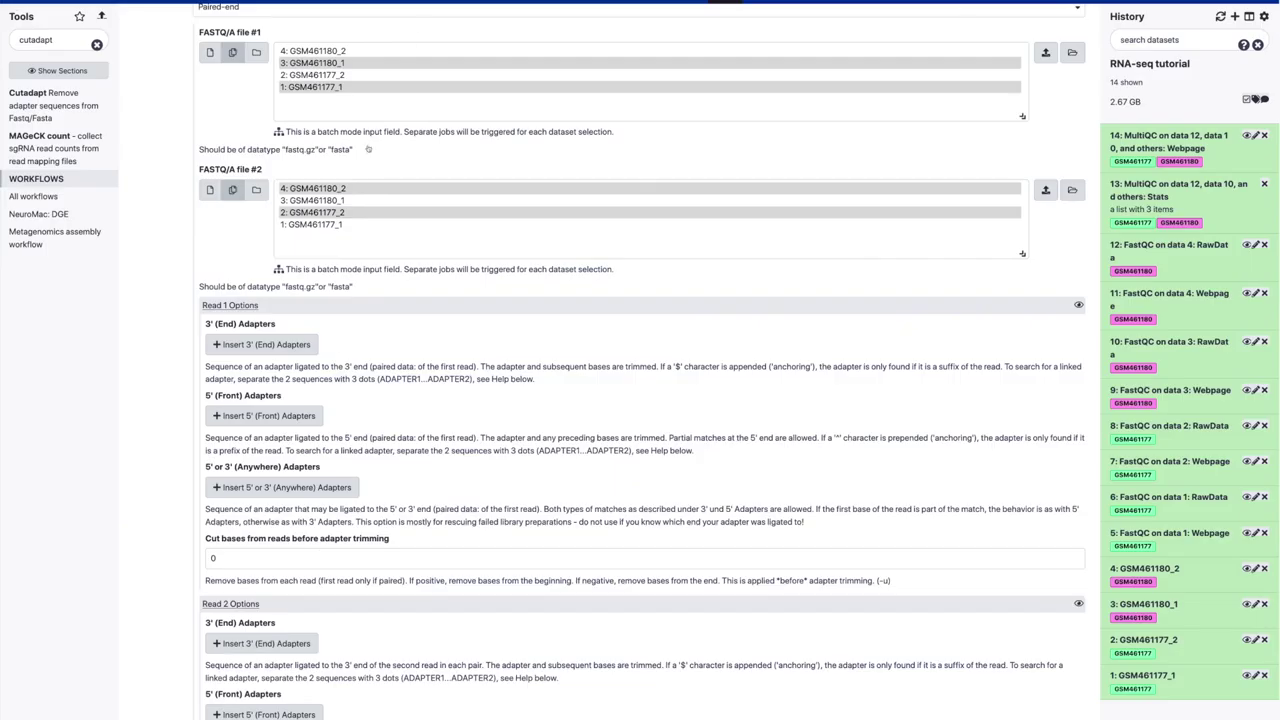
Expand Cutadapt's Filter Options and set the minimum length to 20.
scroll(346, 352, down, 3)
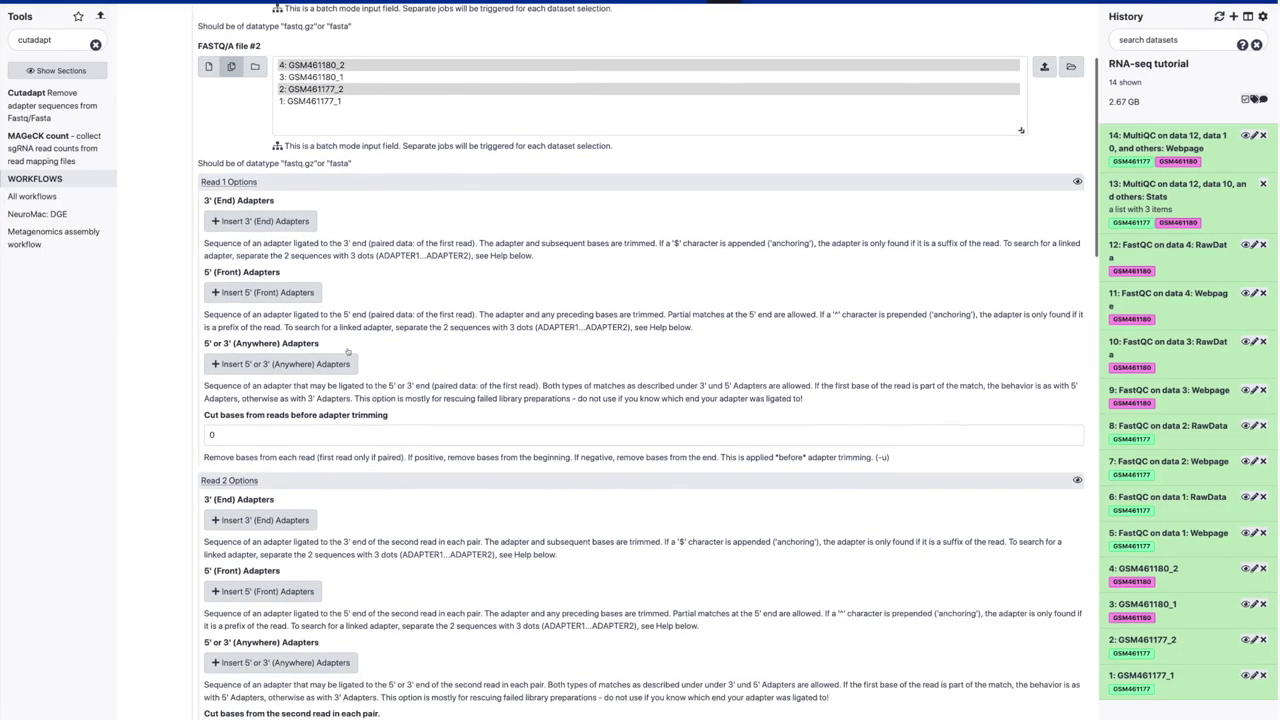
scroll(391, 447, down, 5)
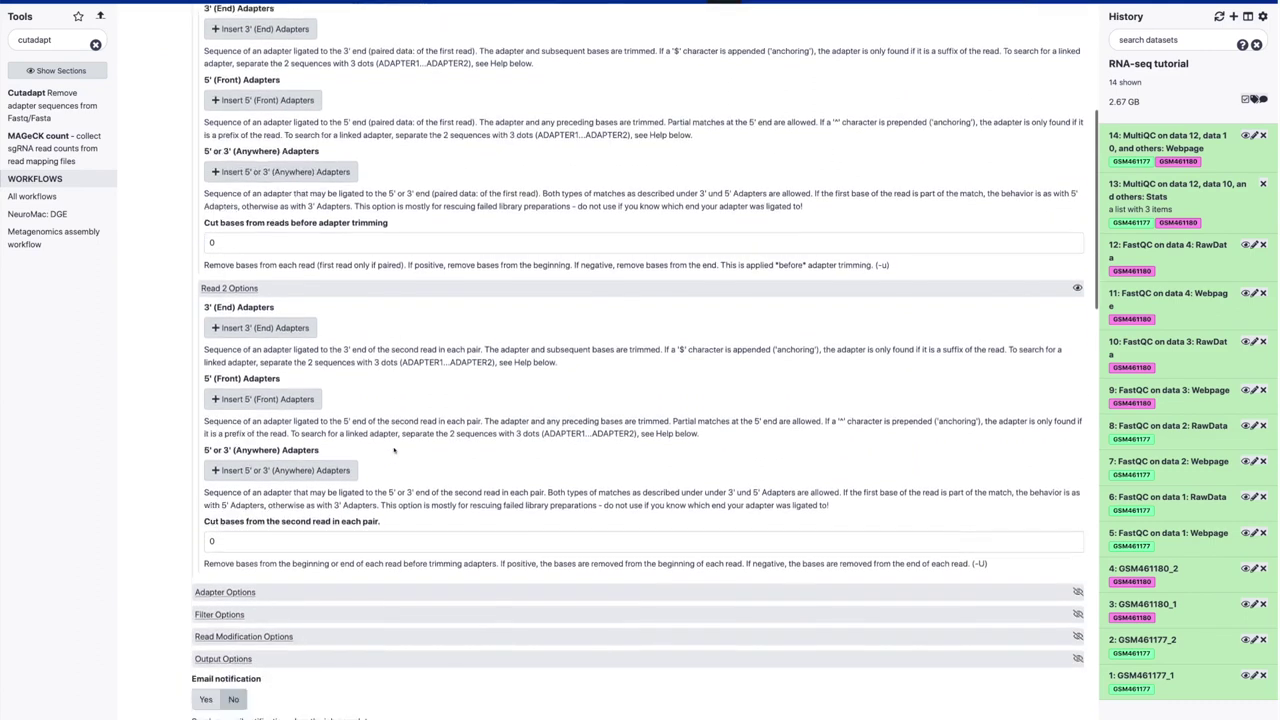
click(228, 583)
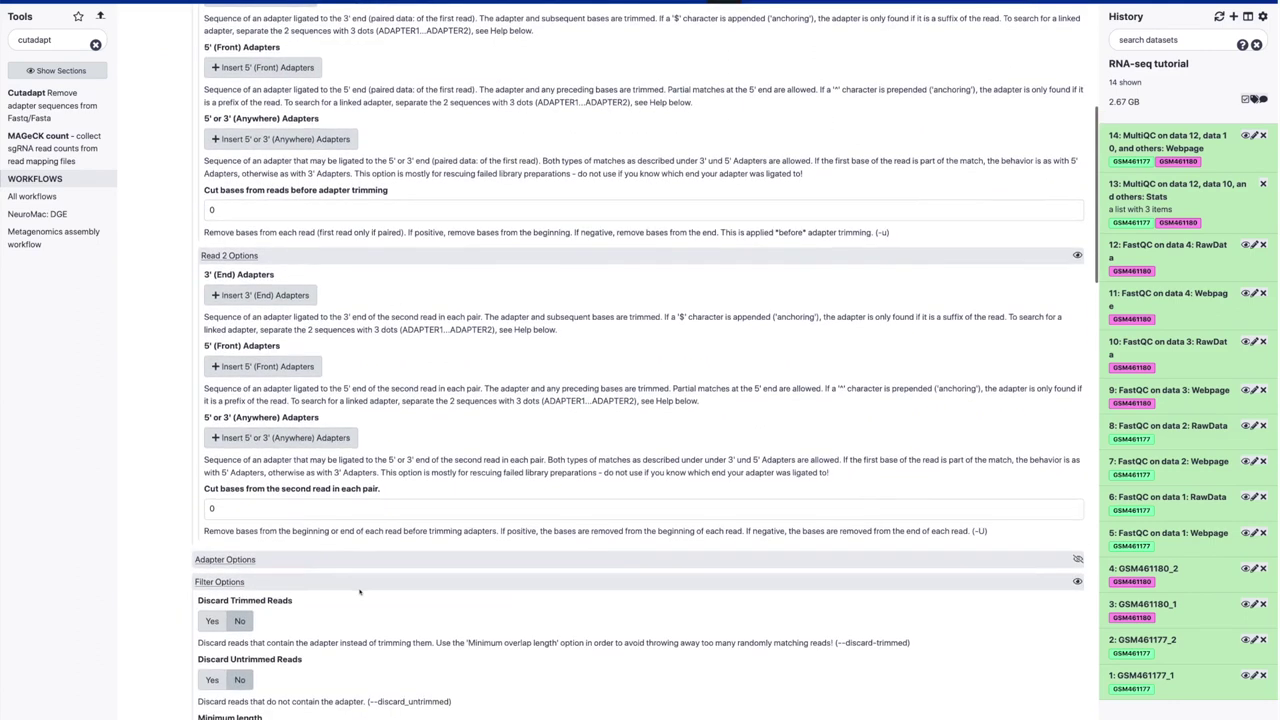
scroll(330, 595, down, 2)
double_click(274, 568)
text(20)
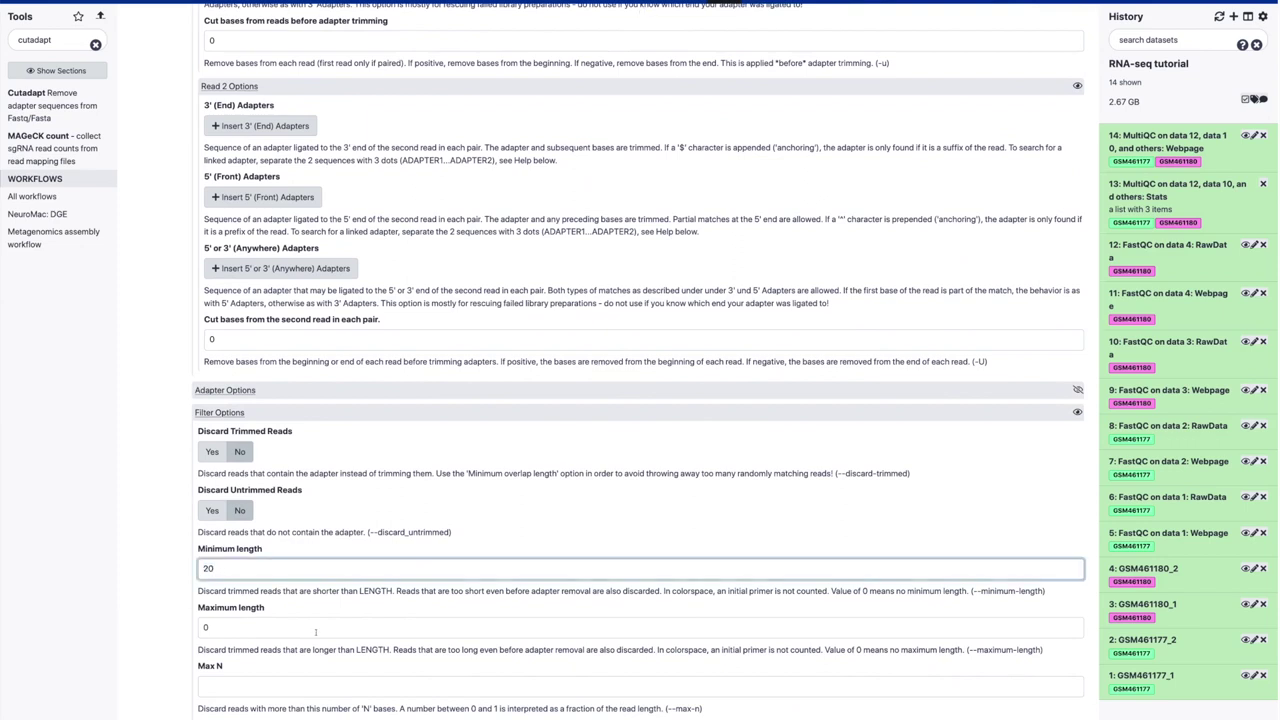
Expand Cutadapt's Read Modification Options and set the quality cutoff to 20.
scroll(316, 632, down, 3)
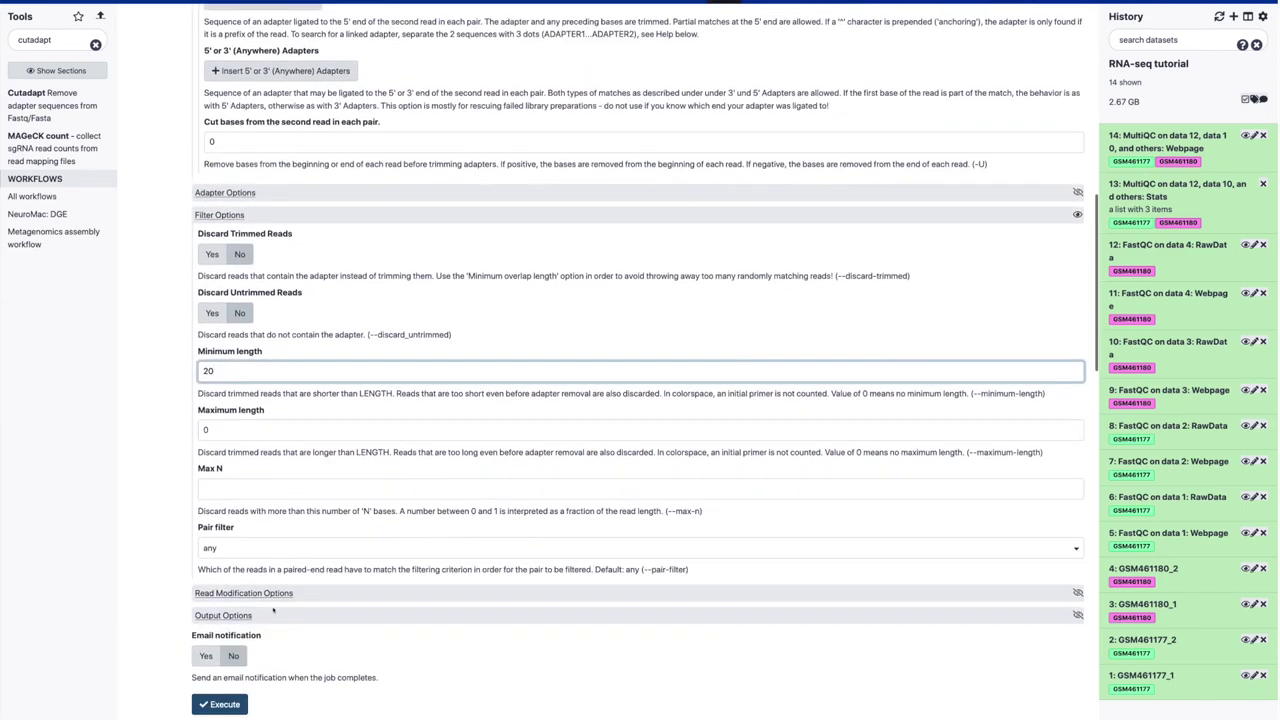
click(262, 594)
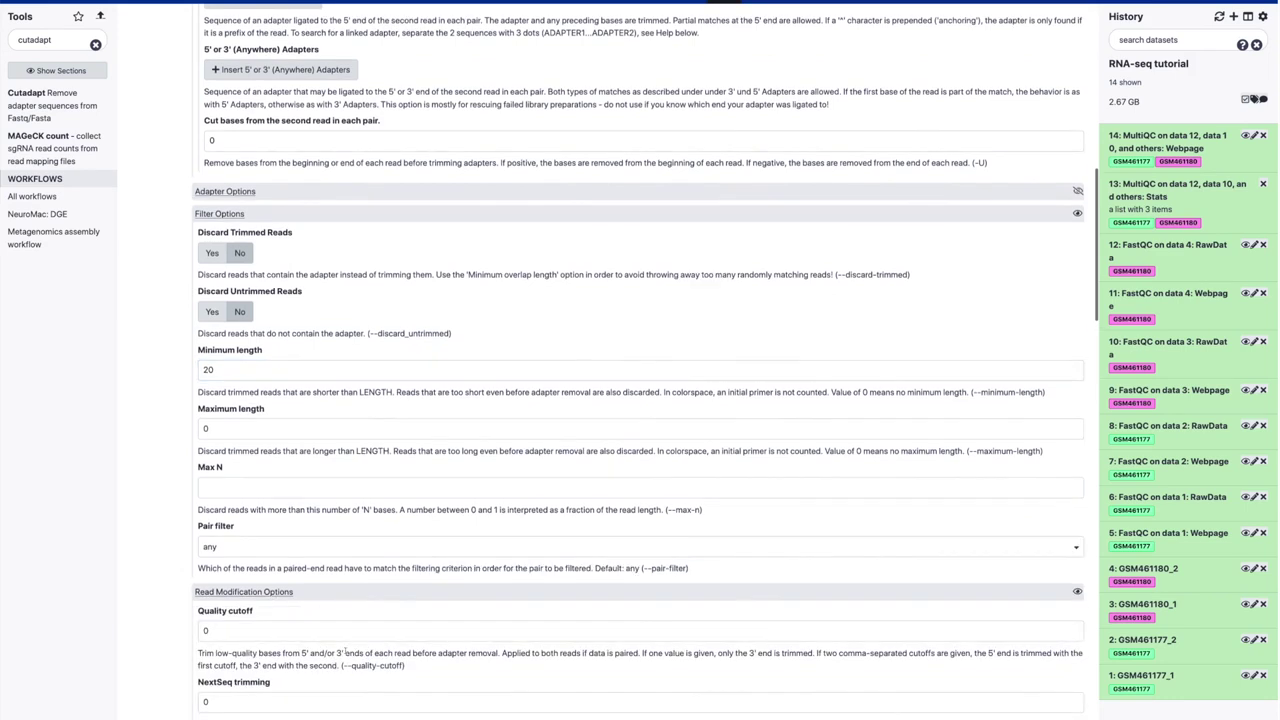
scroll(238, 591, down, 1)
double_click(221, 559)
text(20)
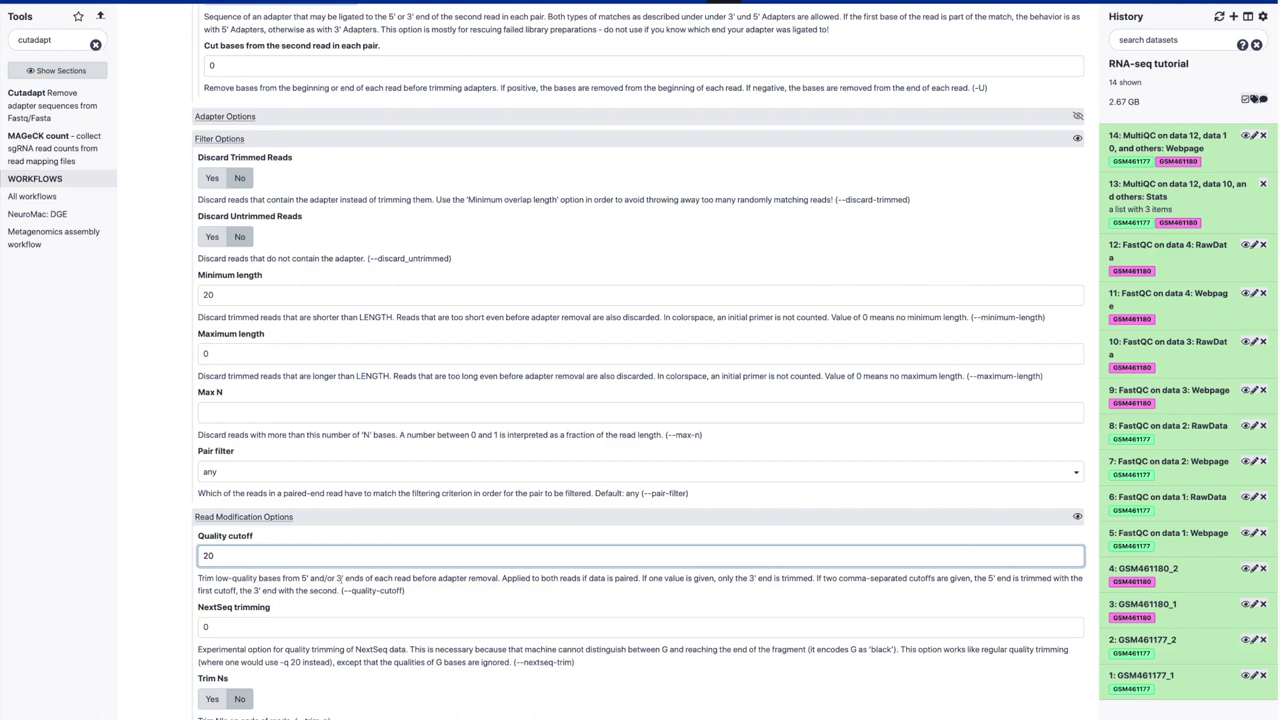
Check the output setting in the tutorial's Cutadapt instructions, and set Report to Yes in Cutadapt's Output Options.
scroll(361, 578, down, 1)
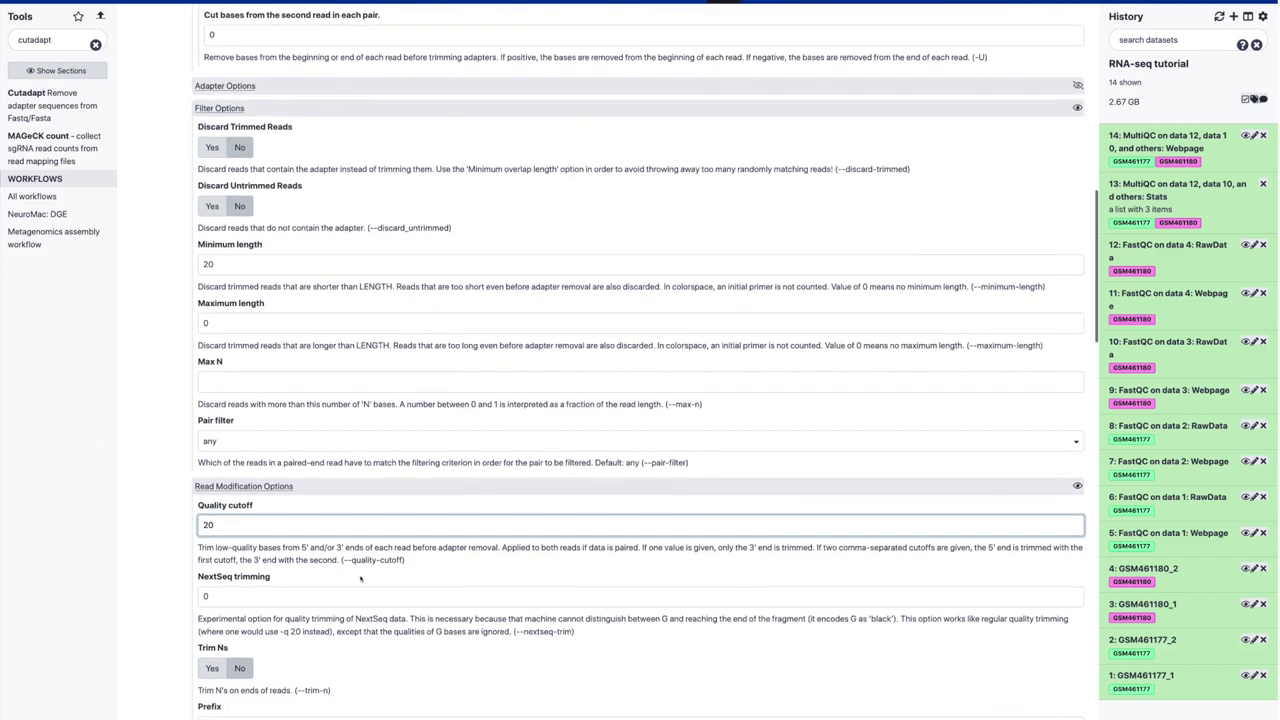
scroll(449, 563, down, 2)
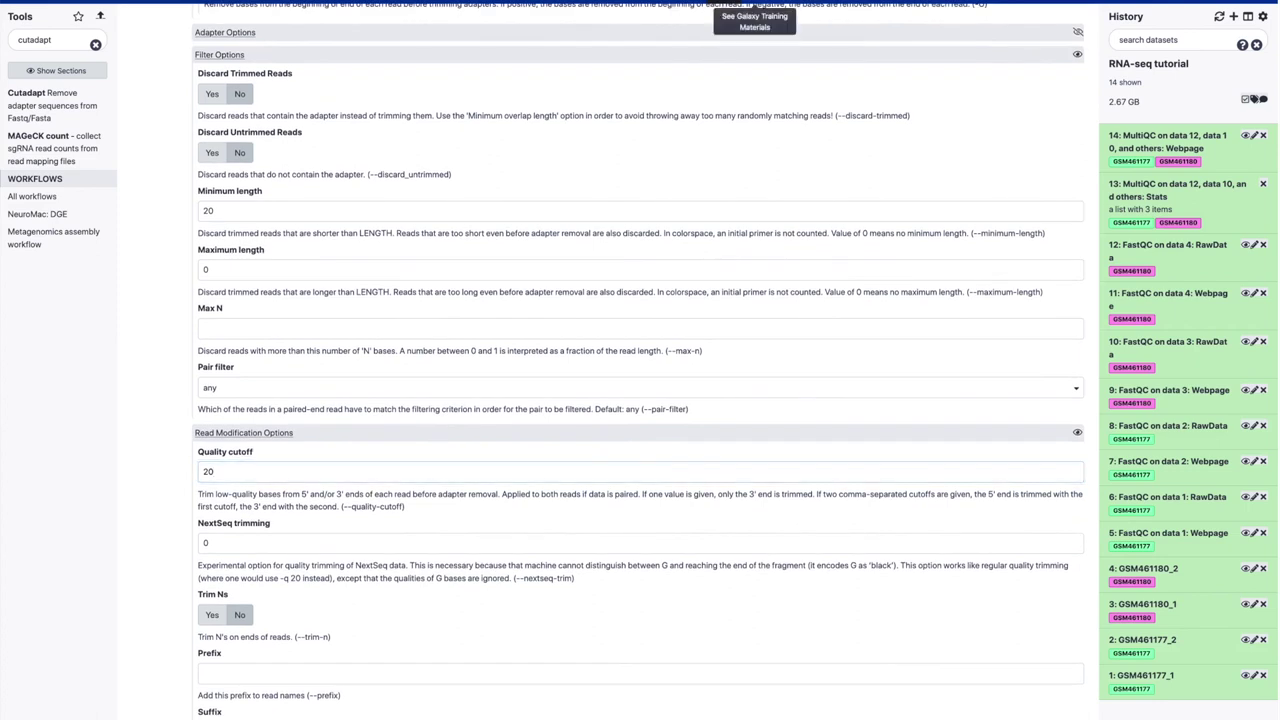
click(755, 4)
scroll(668, 430, down, 1)
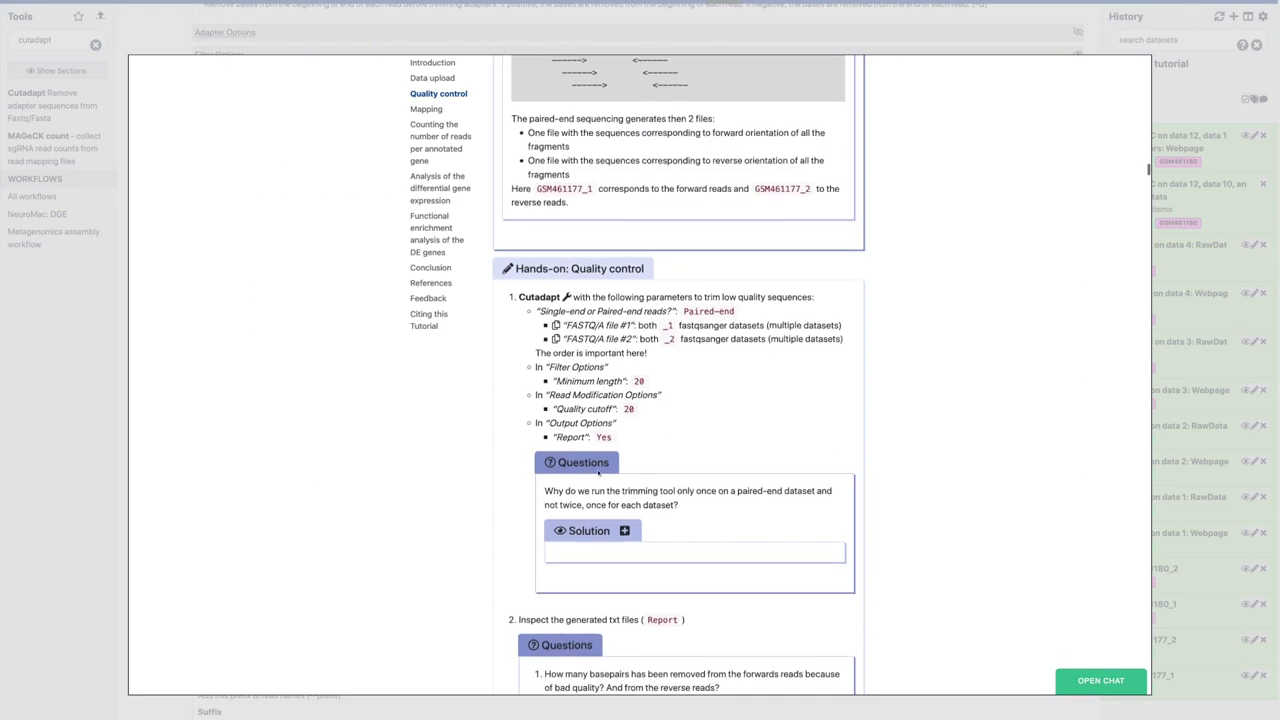
click(101, 478)
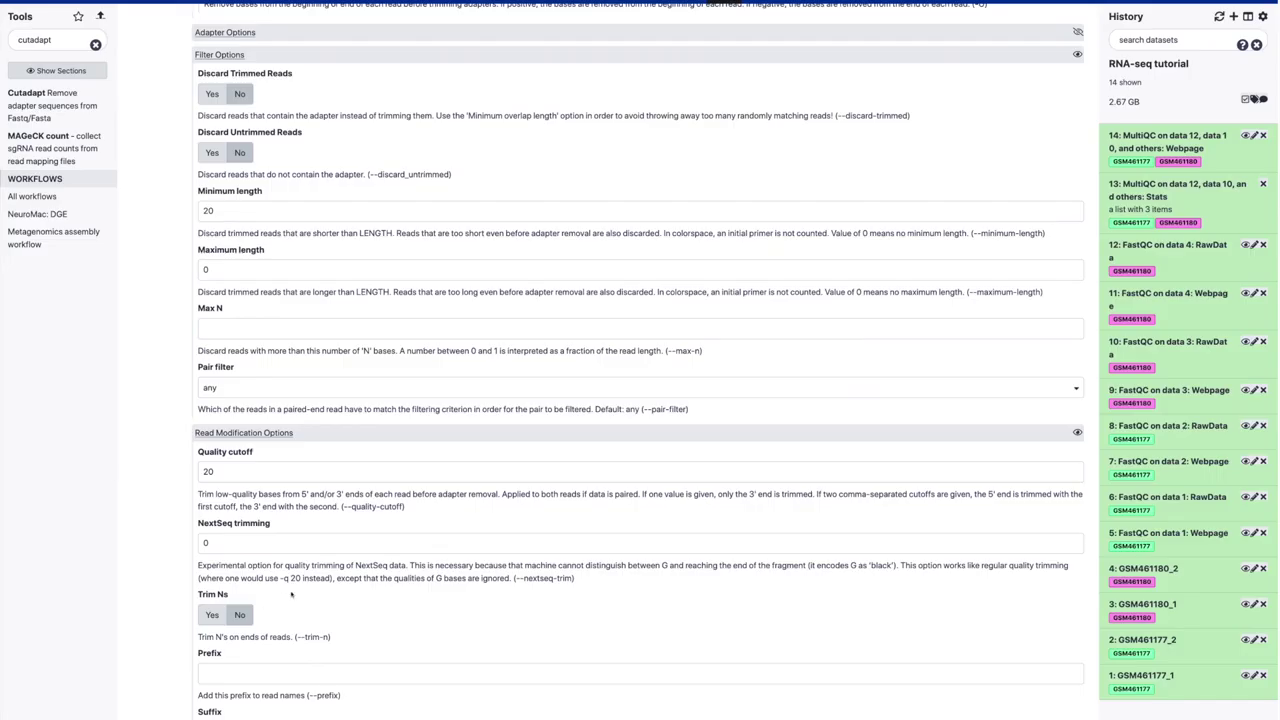
scroll(291, 594, down, 5)
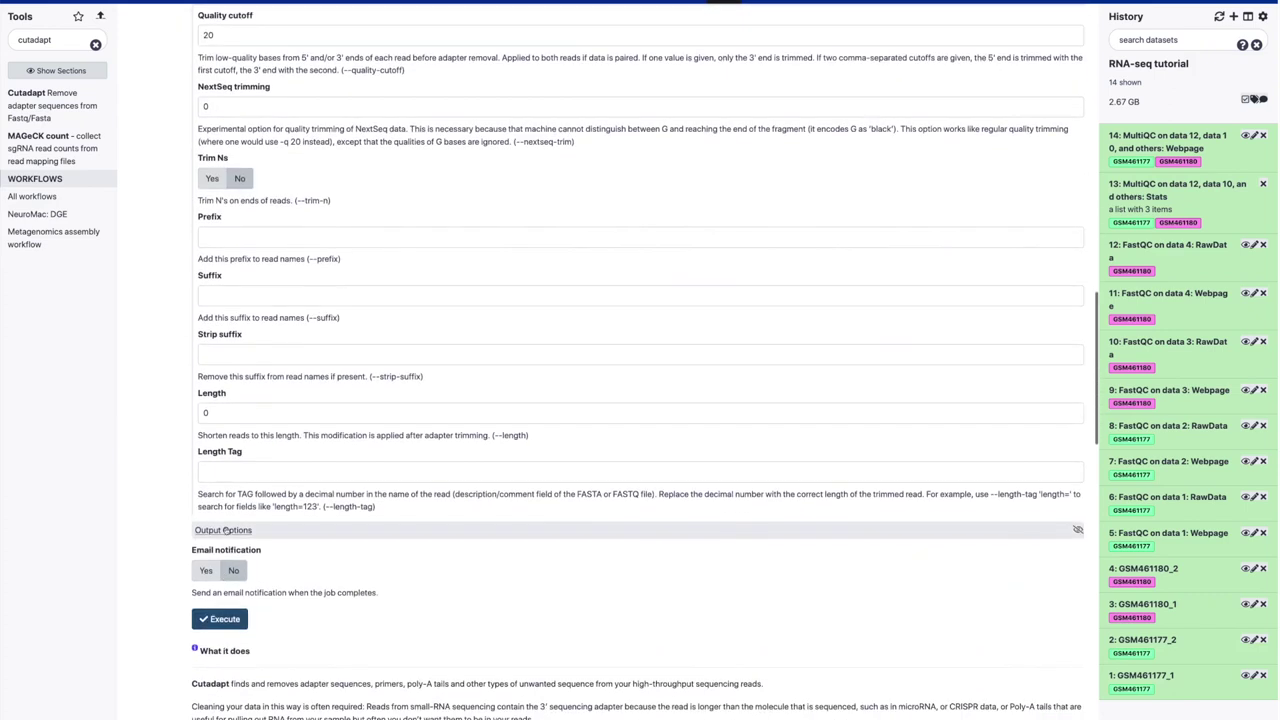
click(226, 530)
scroll(279, 586, down, 1)
click(212, 531)
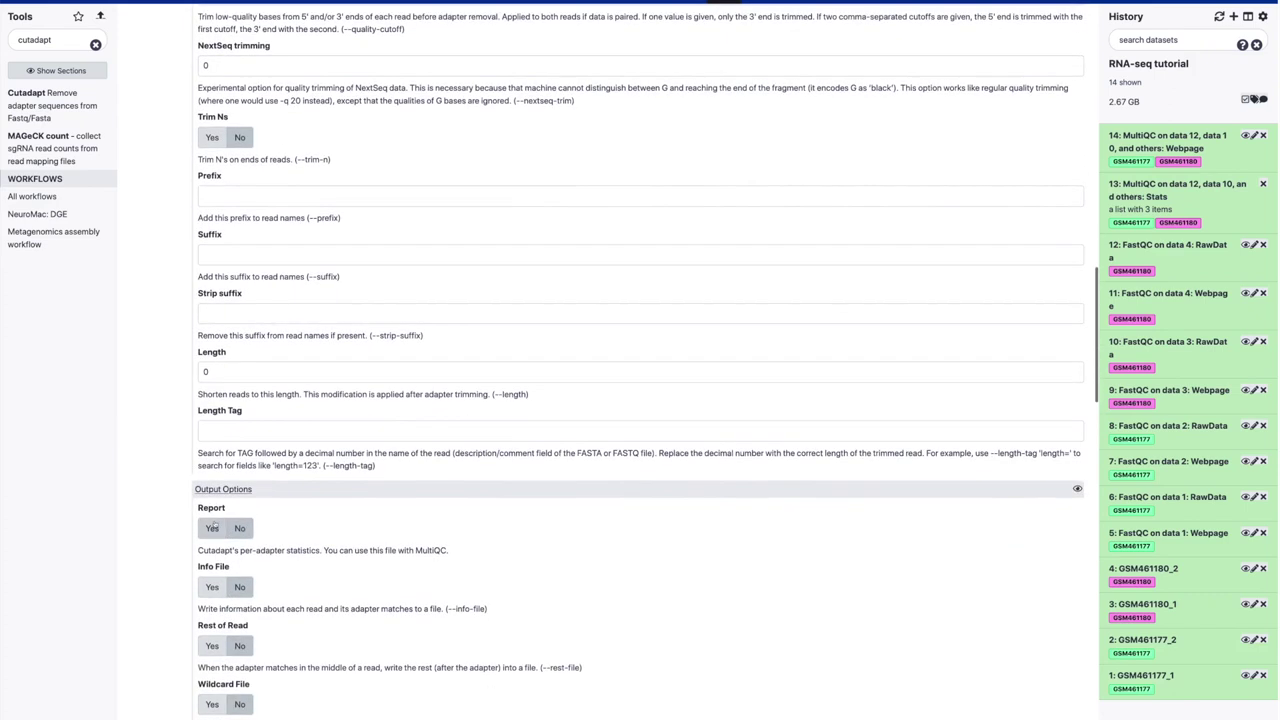
Read the Report option's description, and run Cutadapt on the selected paired-end datasets.
scroll(348, 549, down, 1)
scroll(348, 549, down, 2)
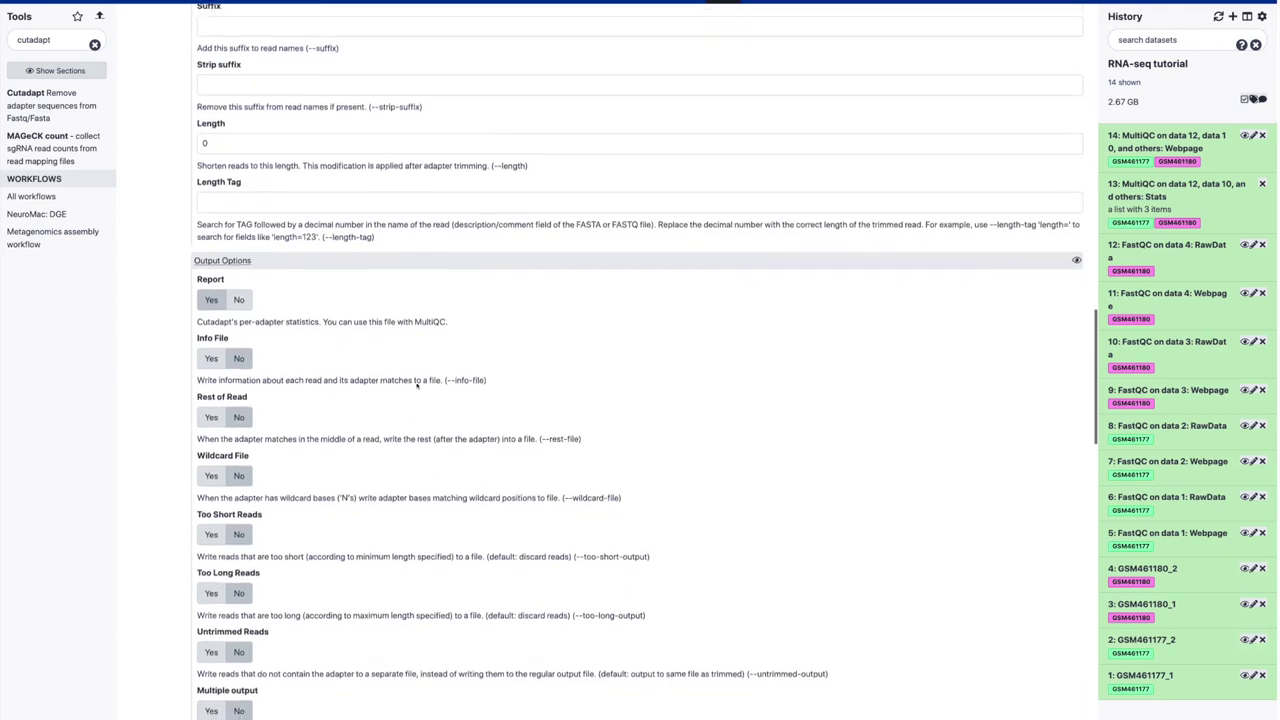
drag(369, 314, 396, 314)
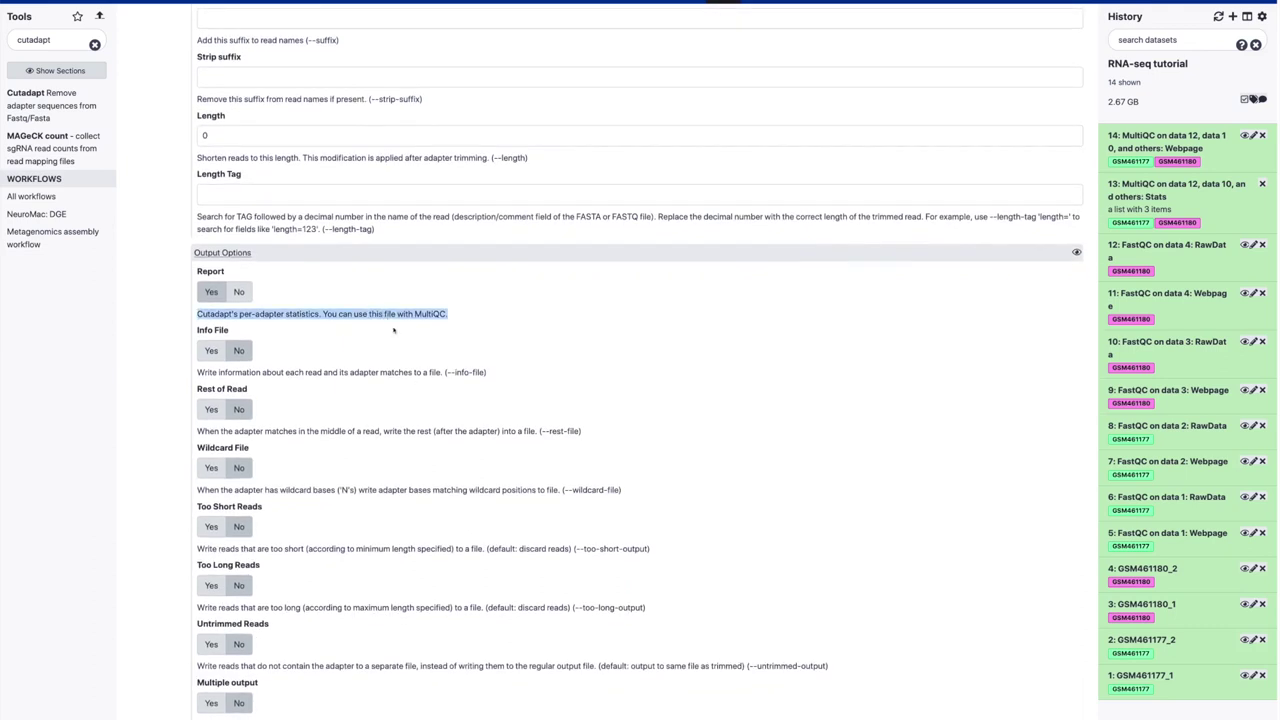
scroll(393, 331, up, 1)
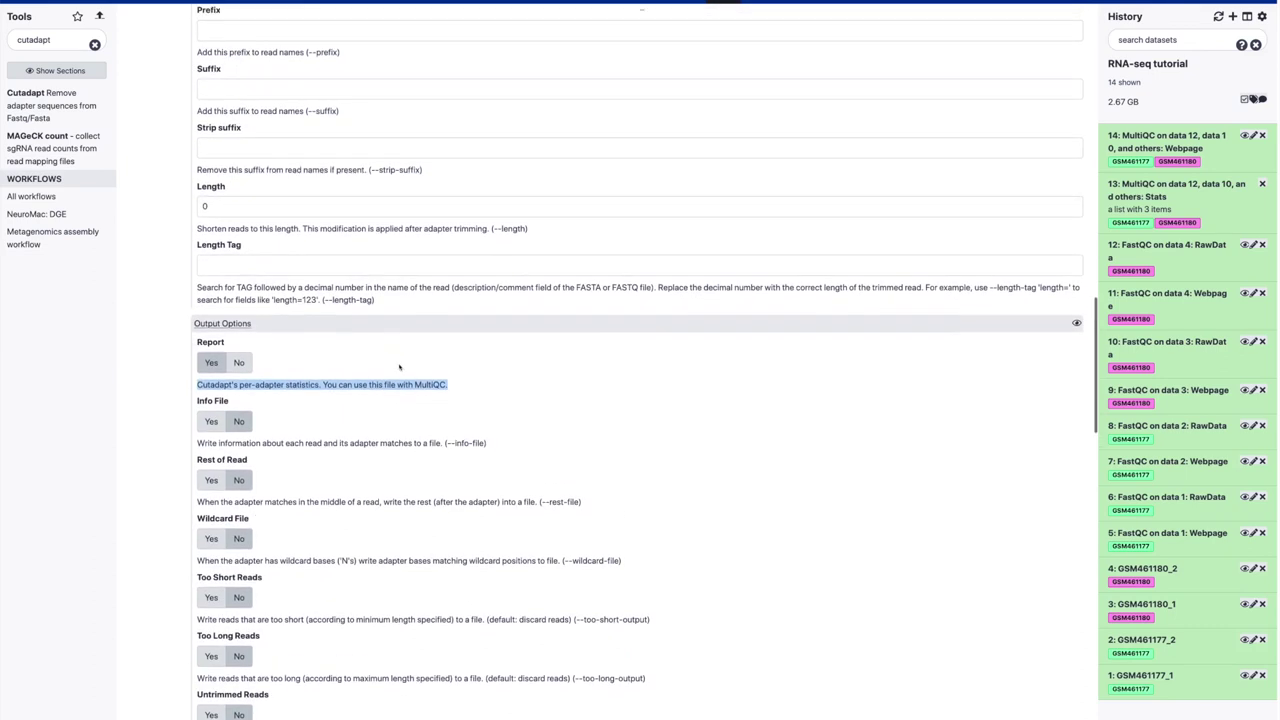
scroll(336, 318, down, 5)
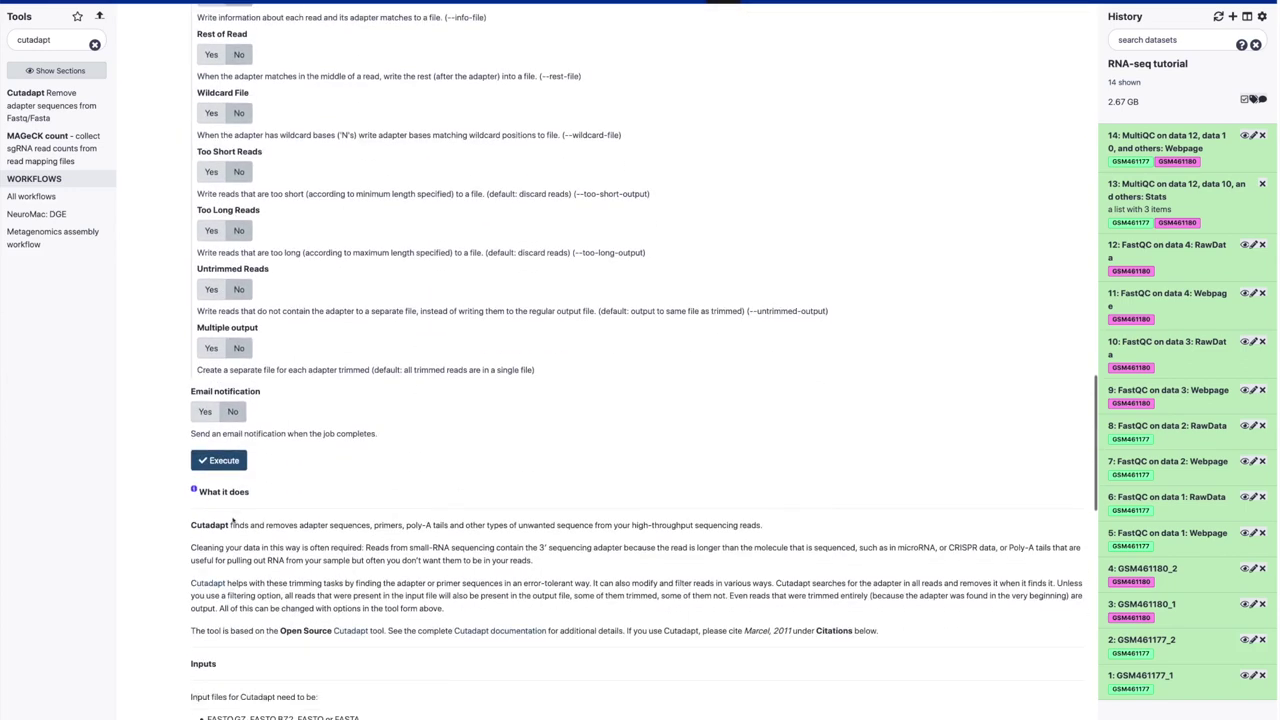
click(220, 462)
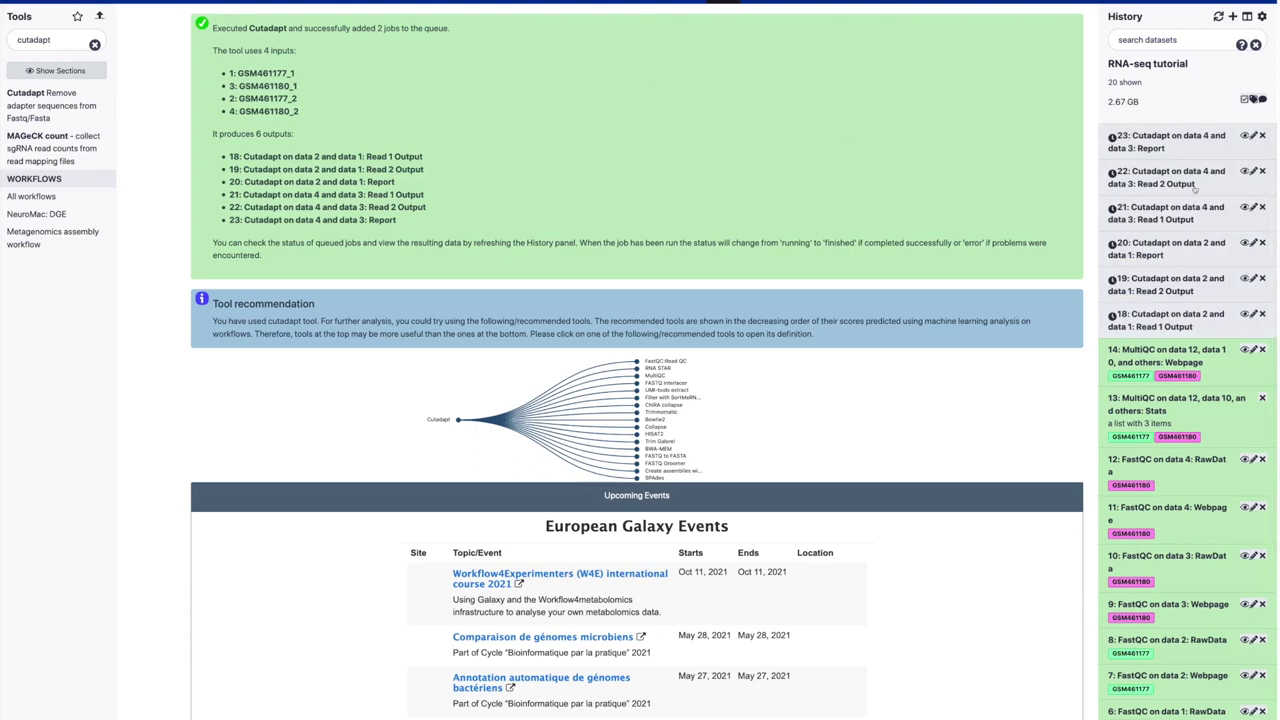
Search the tools for "multiqc", open MultiQC and choose Cutadapt/Trim Galore! as the tool that generated the logs.
double_click(35, 39)
text(multiqc)
click(30, 98)
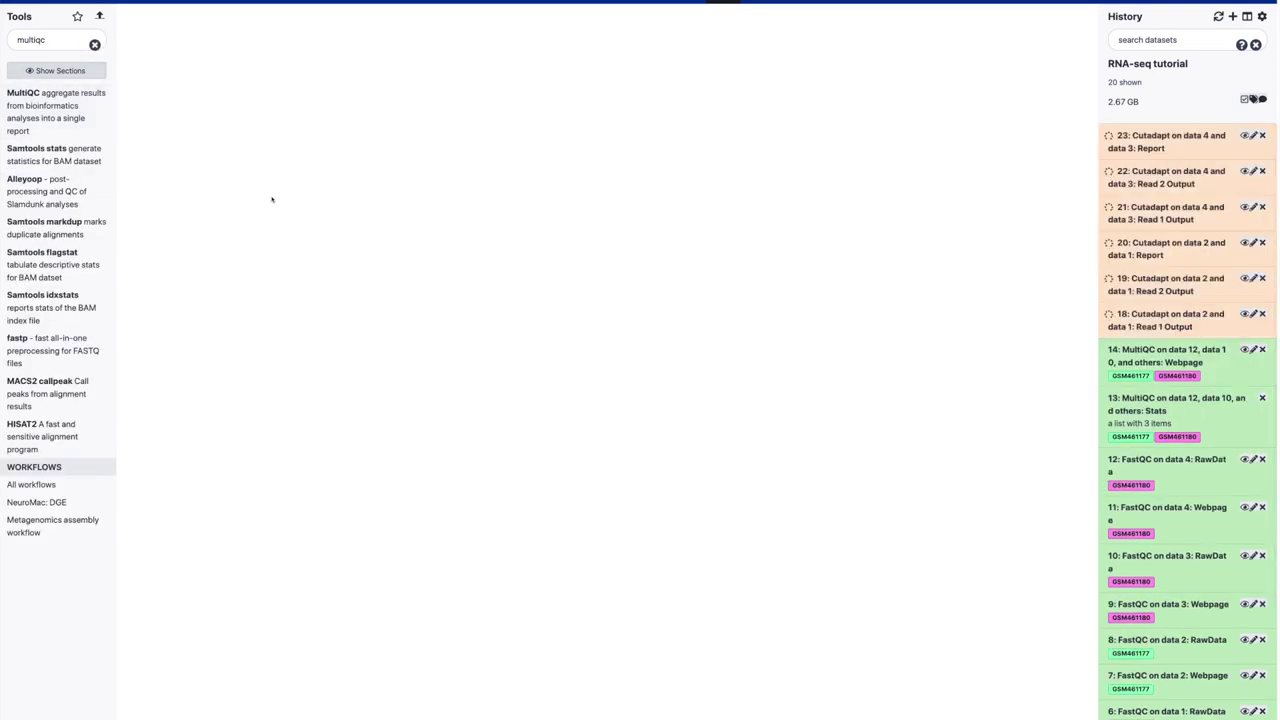
click(232, 118)
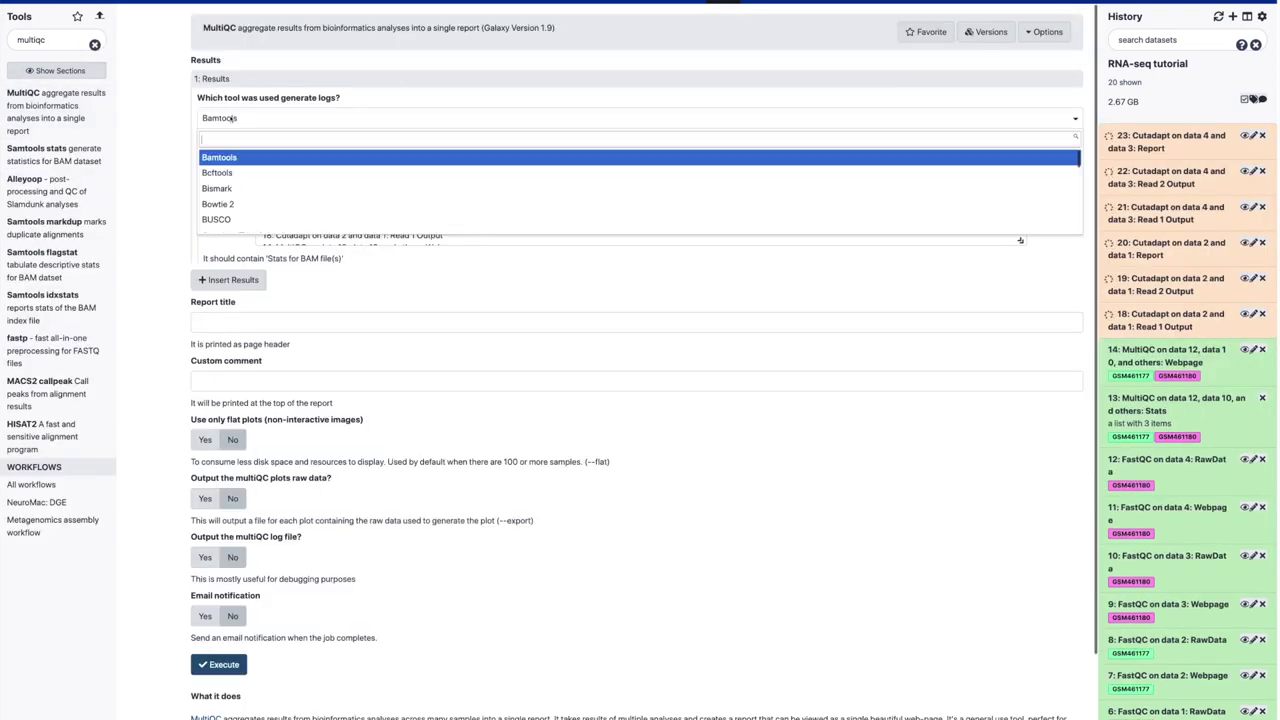
text(cut)
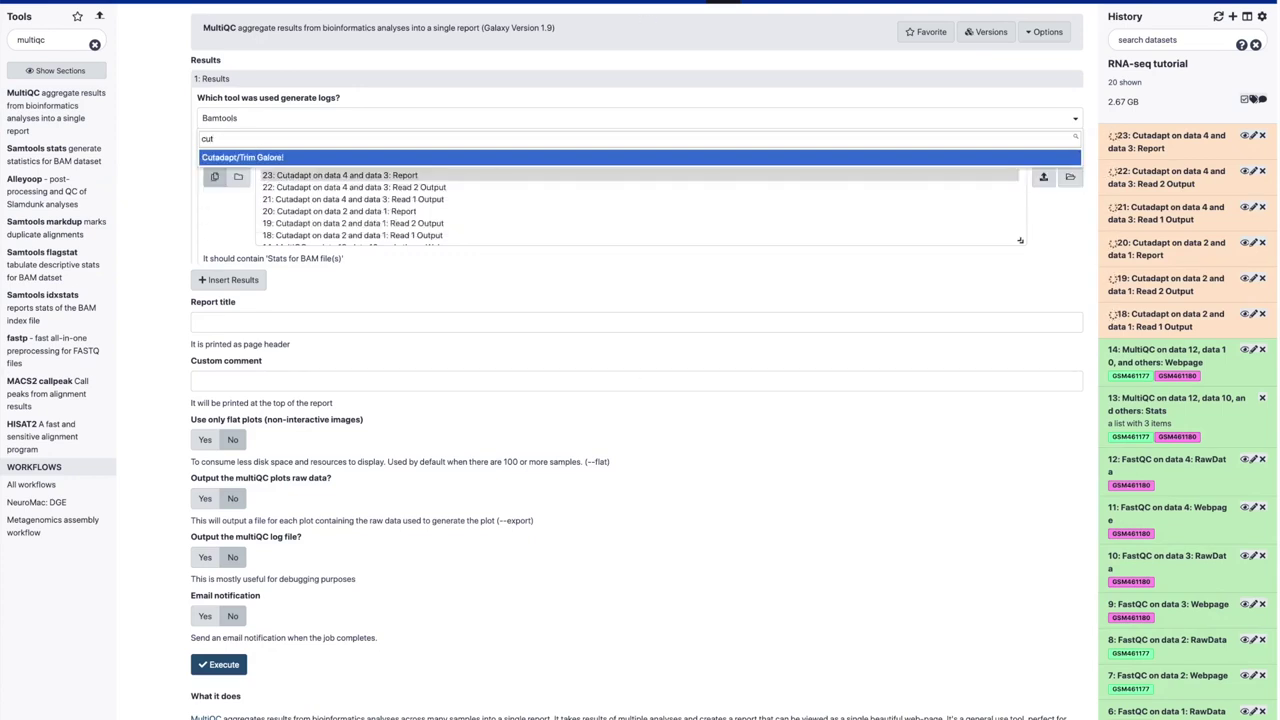
click(231, 158)
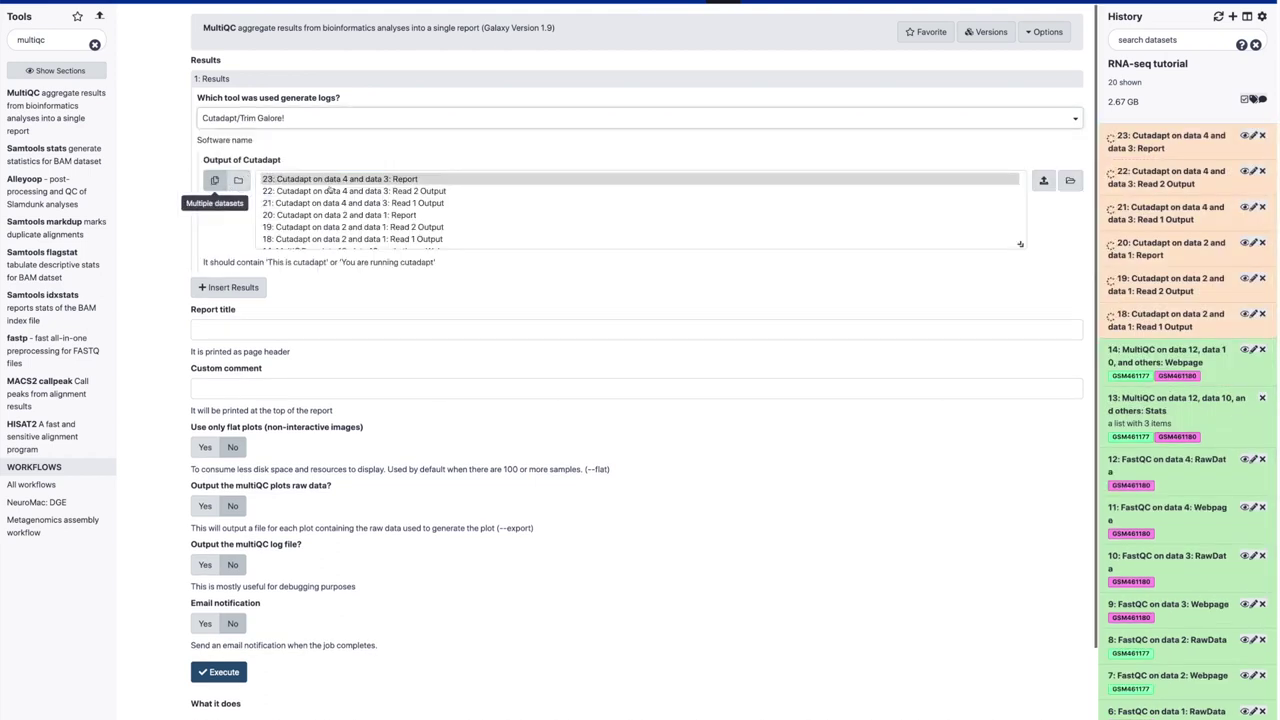
Select the two Cutadapt Report datasets, 23 and 20, as the Output of Cutadapt and run MultiQC.
click(356, 183)
super+click(364, 214)
scroll(399, 218, down, 2)
scroll(399, 218, up, 2)
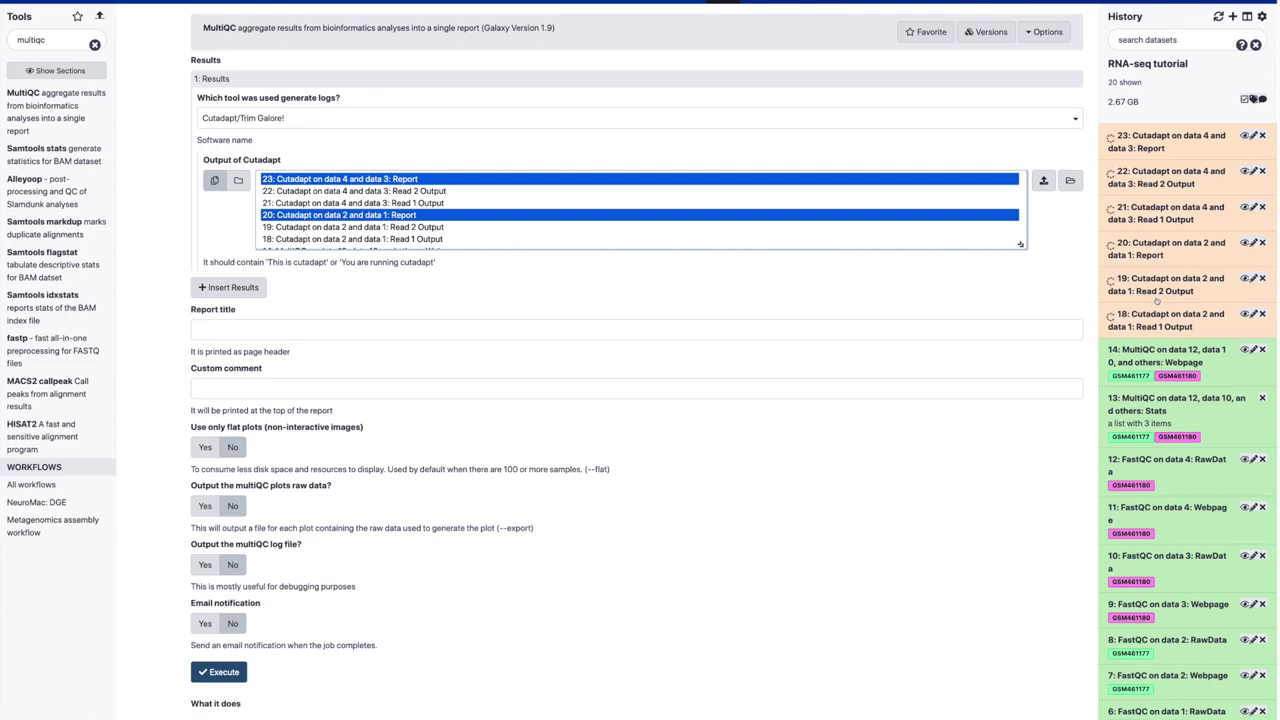
scroll(1190, 450, down, 3)
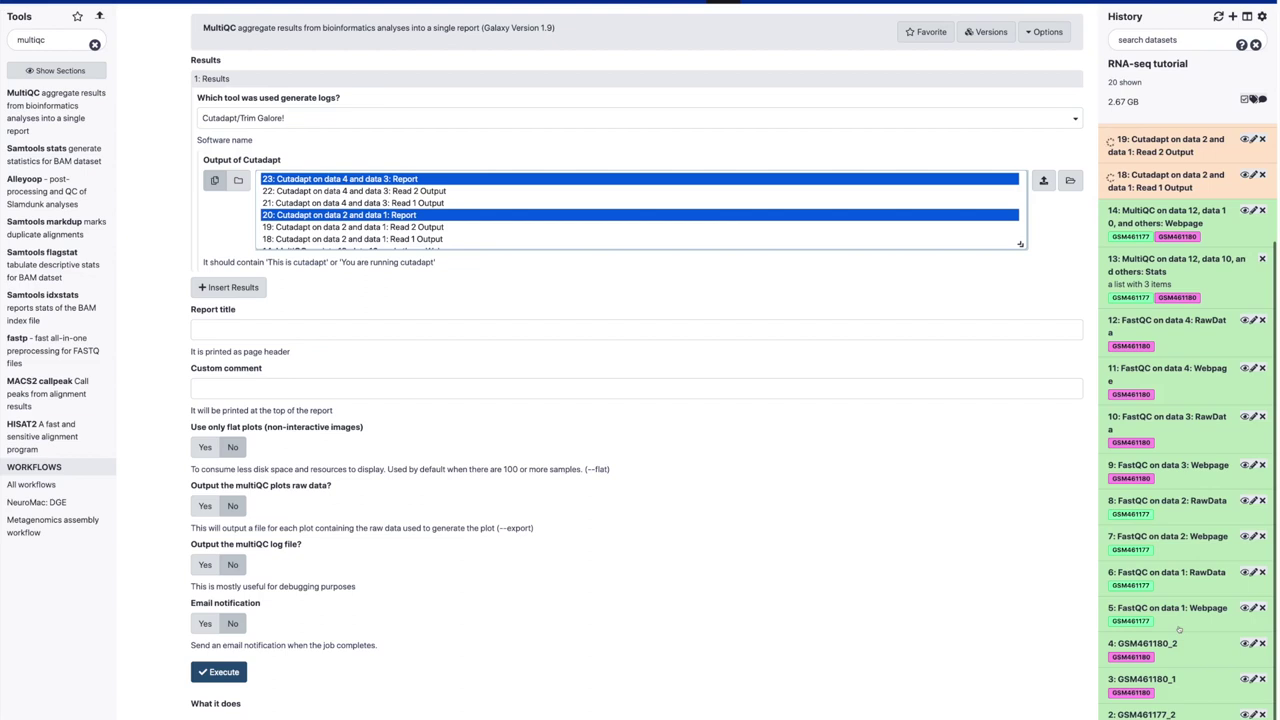
scroll(1179, 629, up, 3)
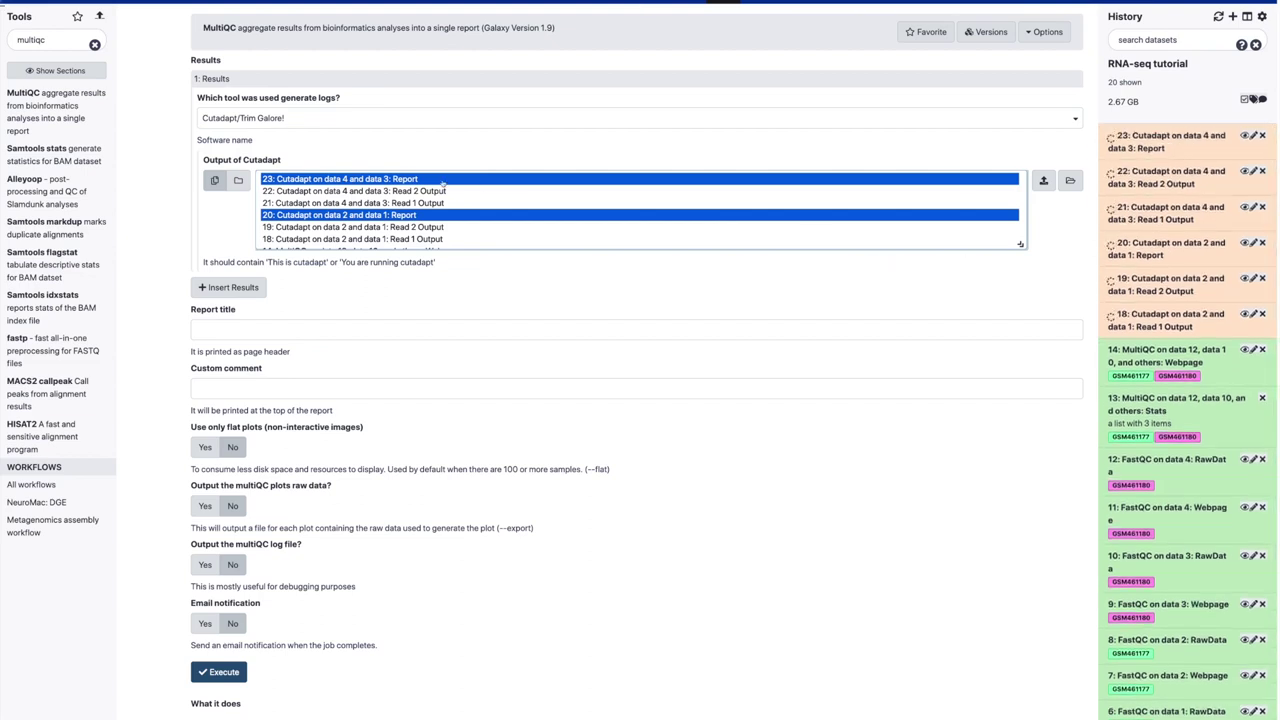
click(219, 672)
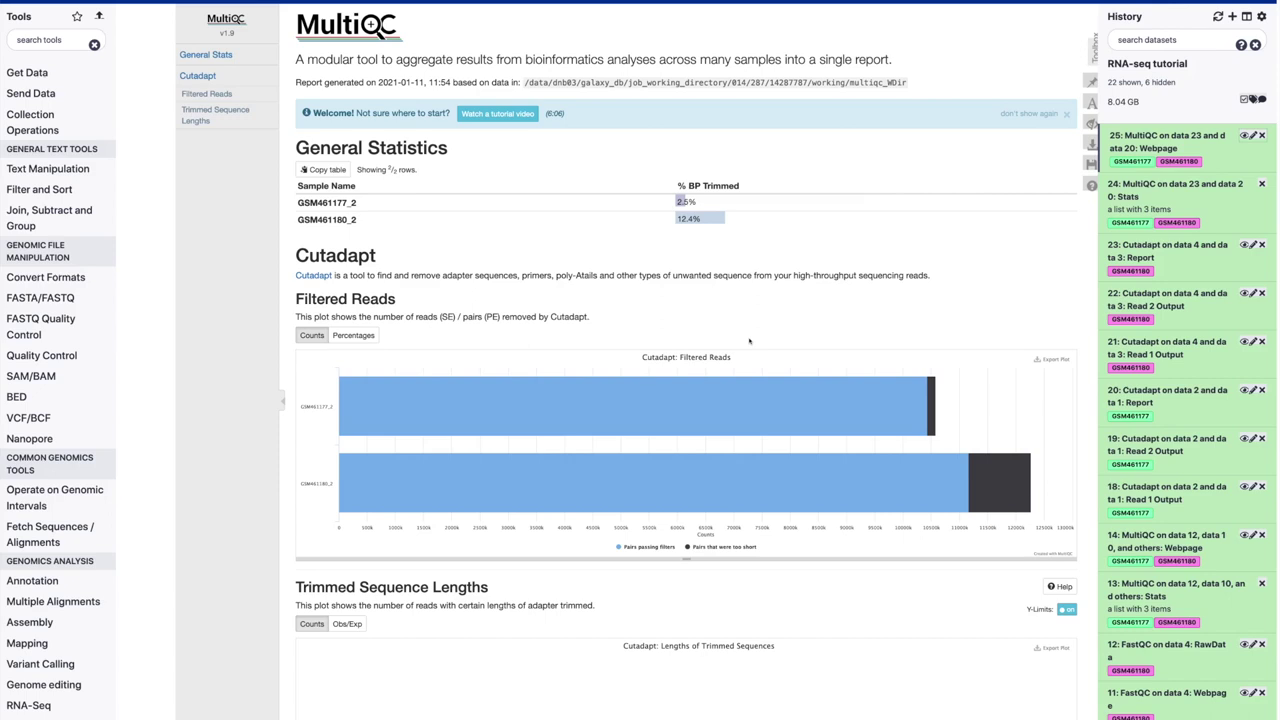
Examine the Cutadapt statistics in the MultiQC report, showing the Filtered Reads plot as percentages and inspecting the bars of both samples.
scroll(749, 341, down, 1)
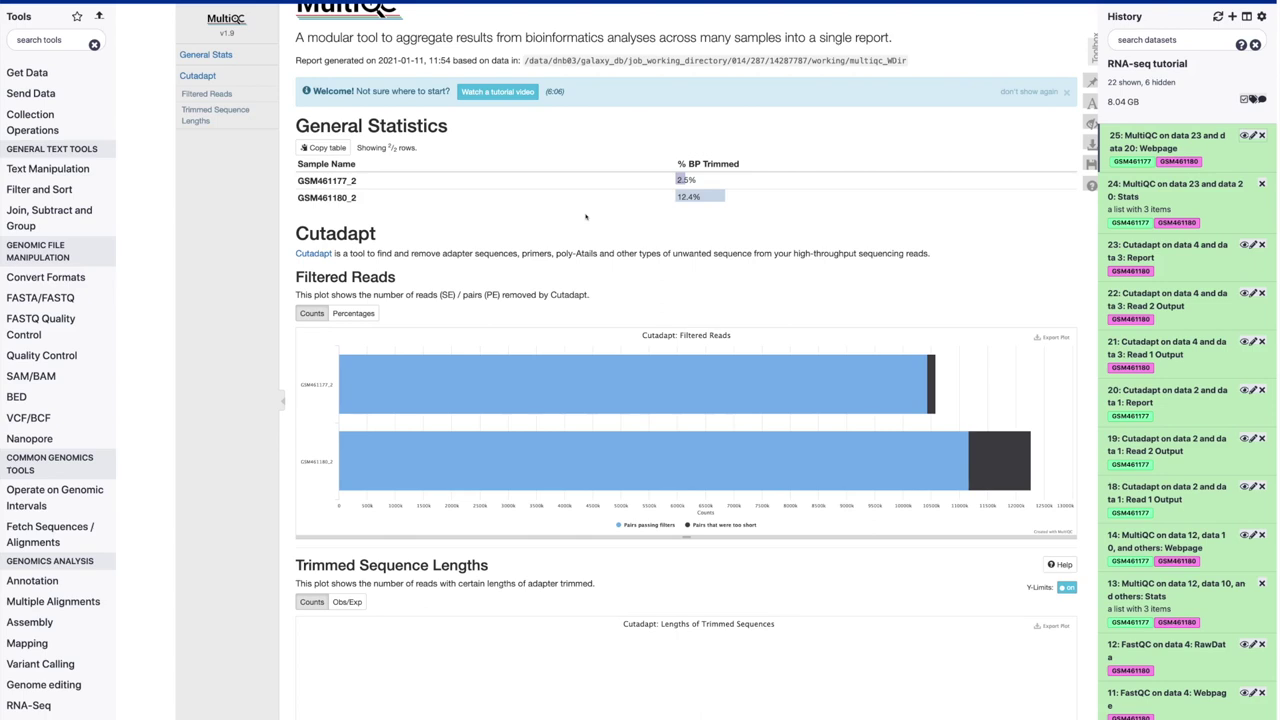
scroll(586, 216, down, 2)
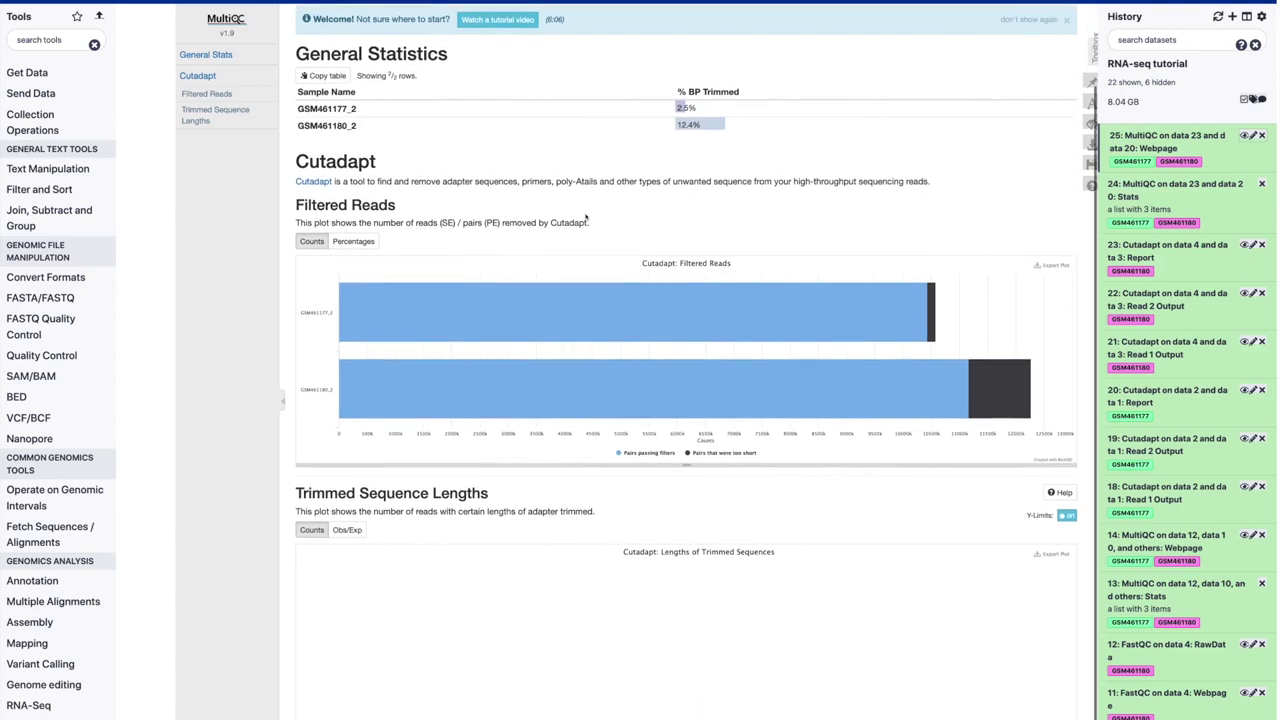
click(365, 244)
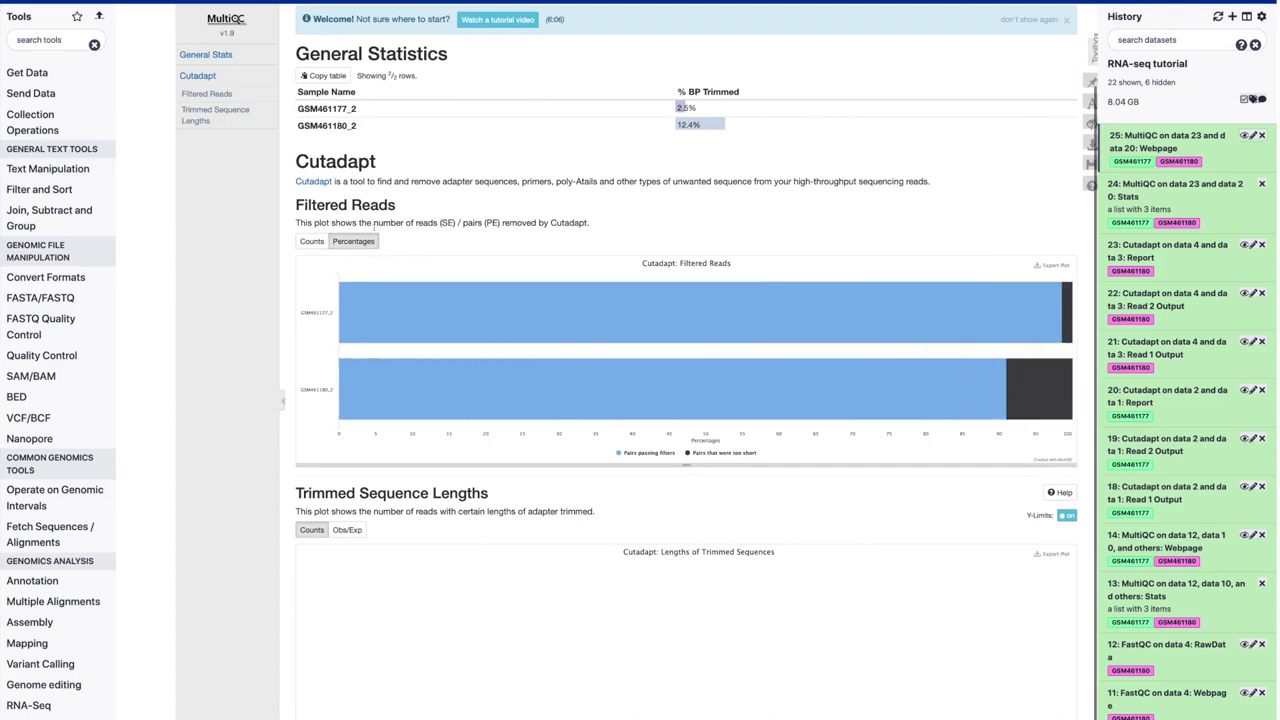
mouse_move(677, 375)
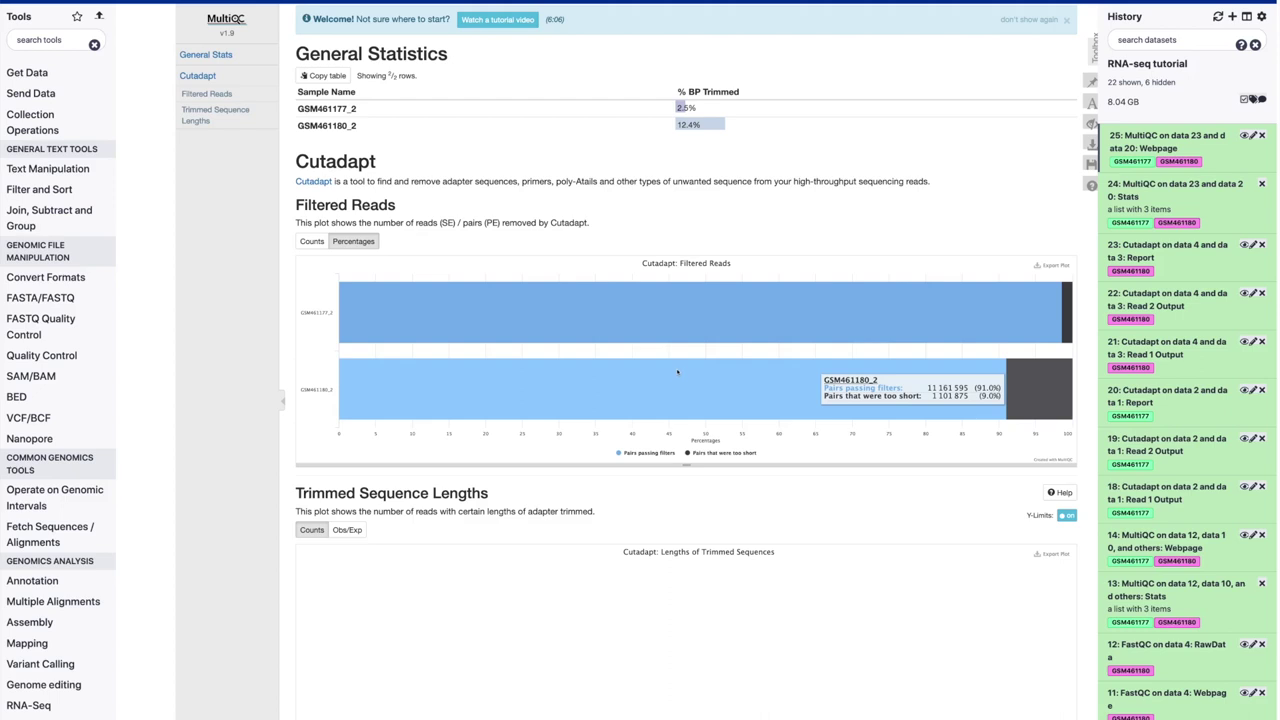
mouse_move(683, 317)
scroll(688, 407, down, 1)
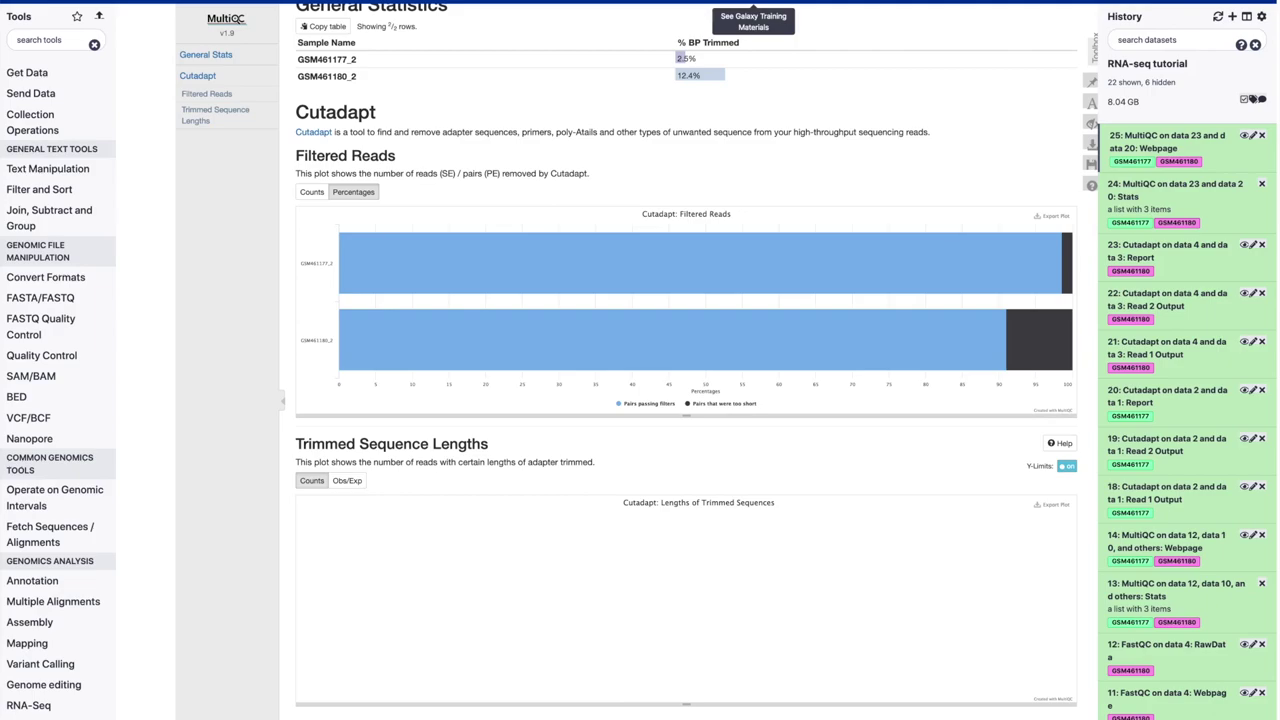
Open the Galaxy Training Materials and check the solution to the questions about the Cutadapt Report files.
click(753, 3)
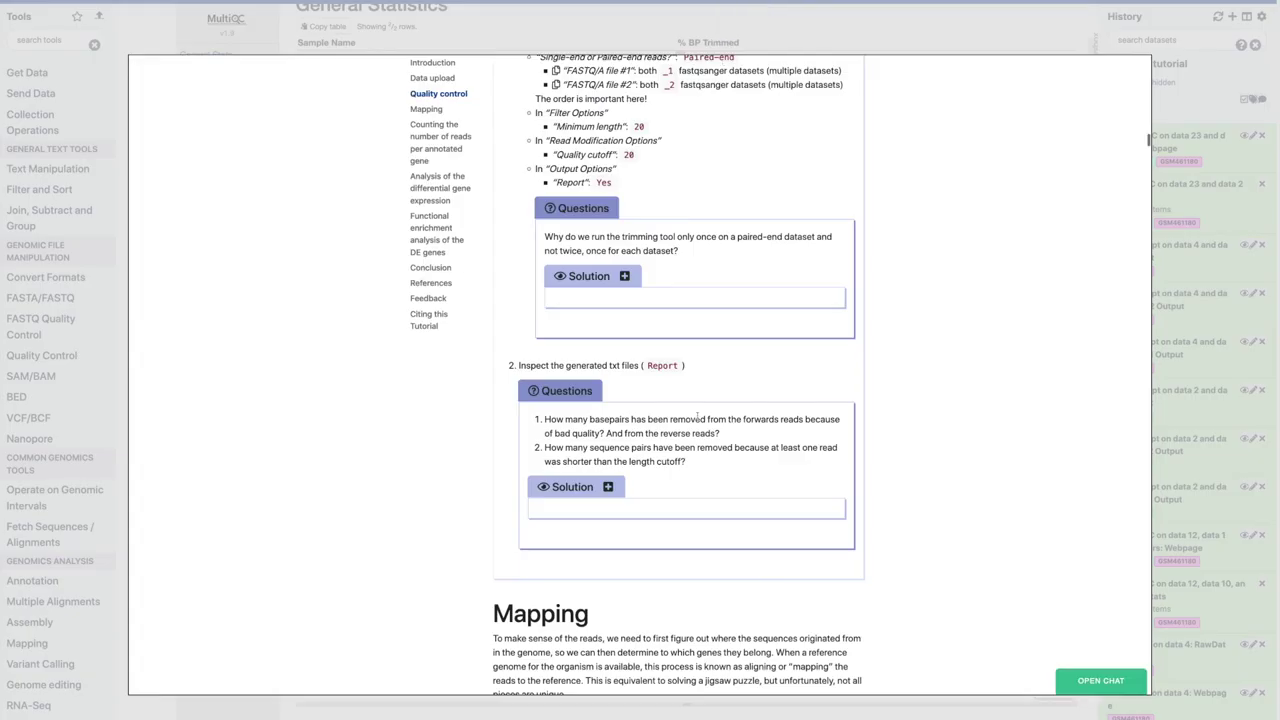
click(608, 487)
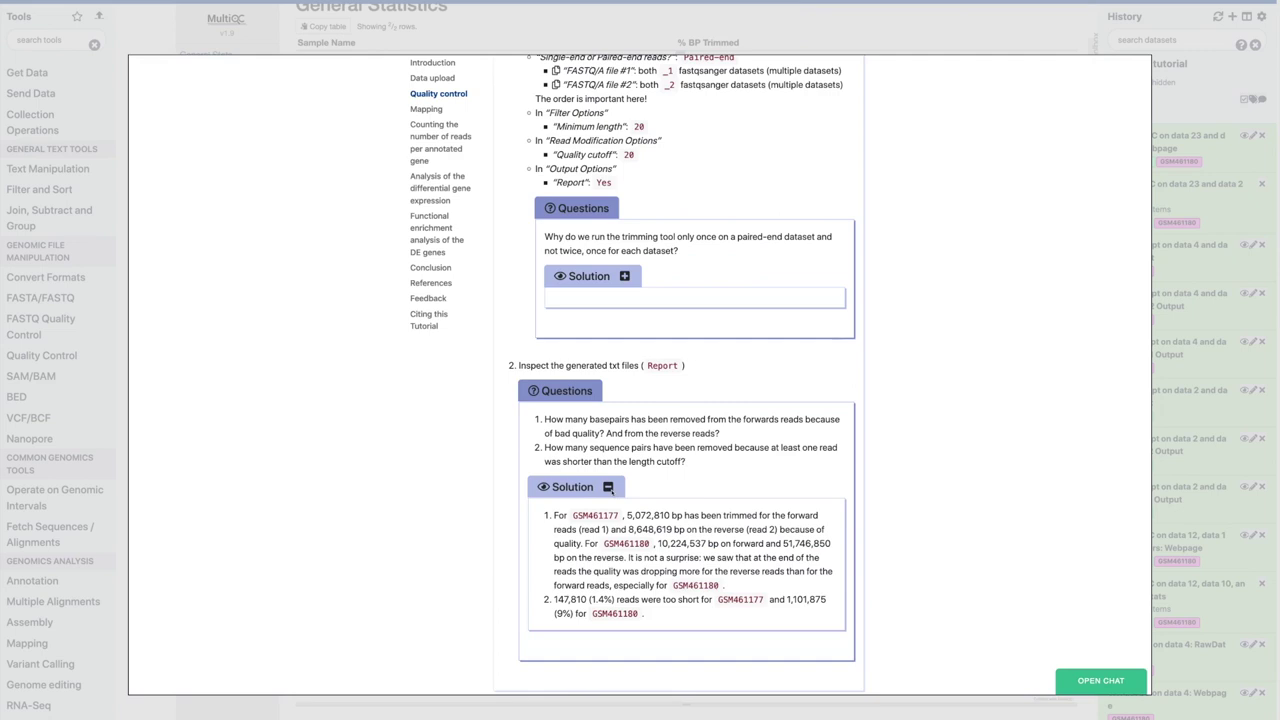
click(608, 487)
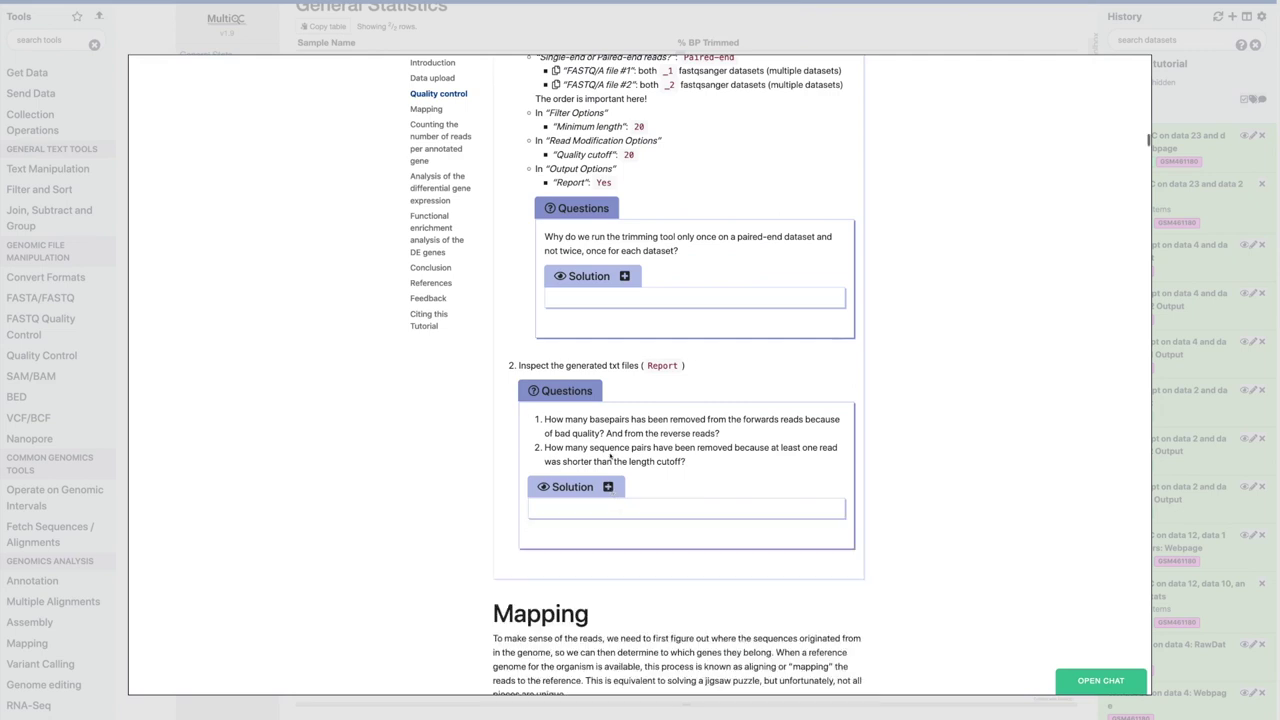
Read the tutorial's Mapping introduction and the questions about choosing a reference genome for Drosophila melanogaster.
scroll(610, 455, down, 1)
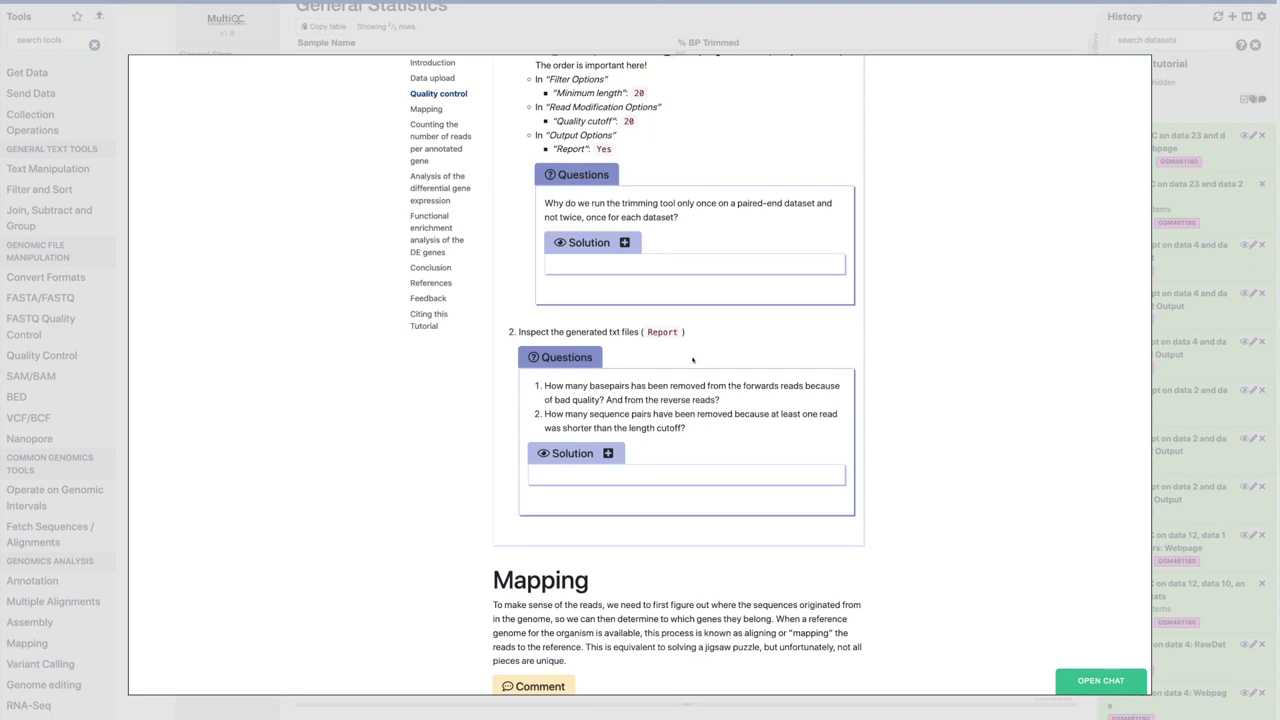
scroll(719, 474, down, 4)
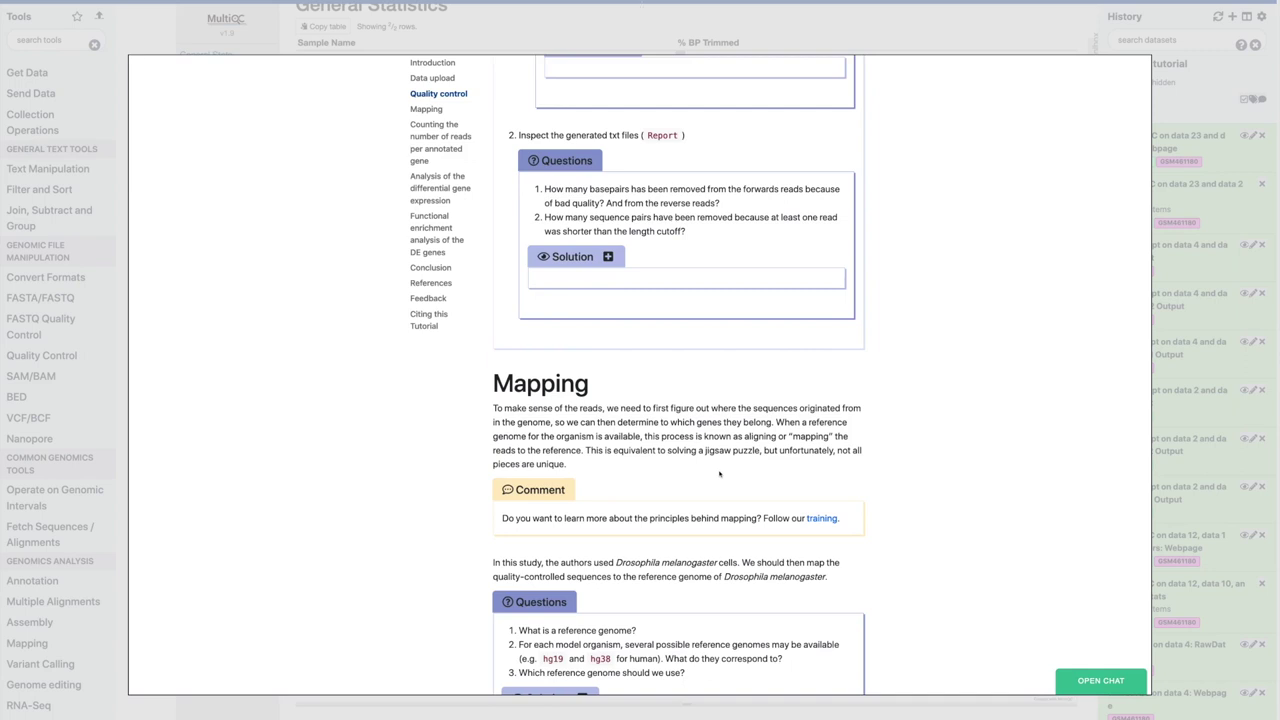
scroll(719, 474, down, 1)
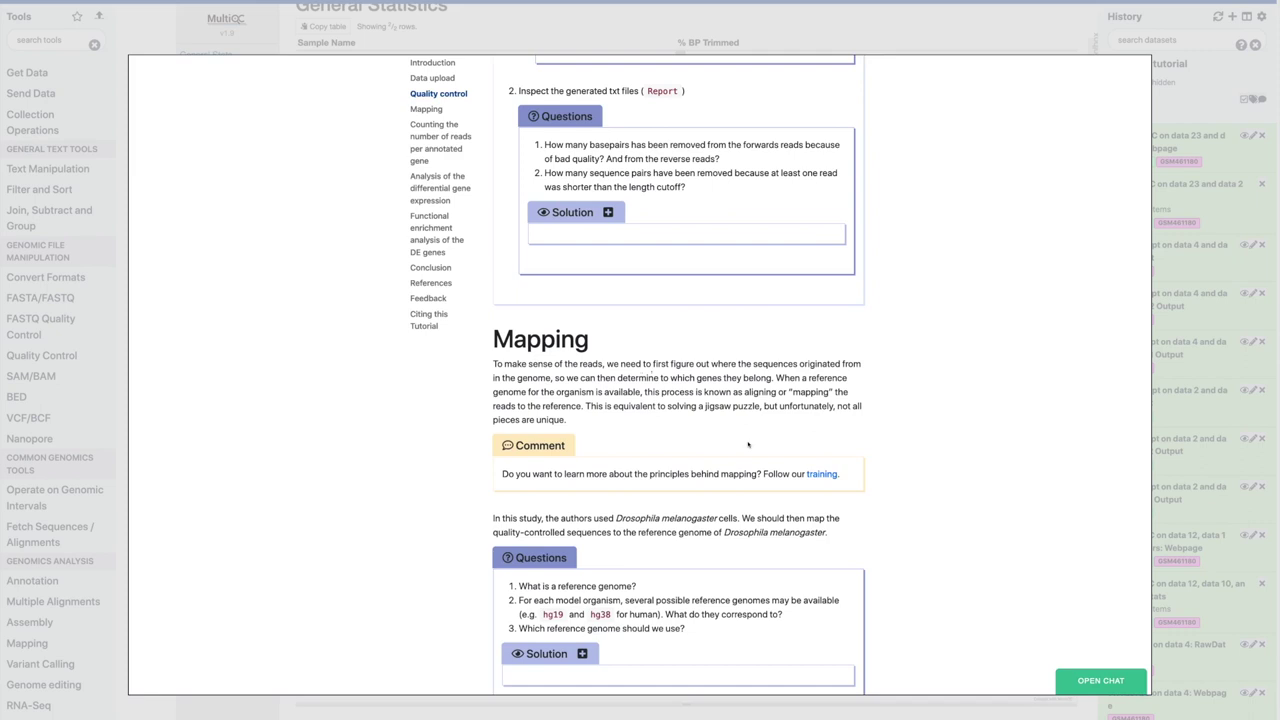
scroll(748, 444, down, 2)
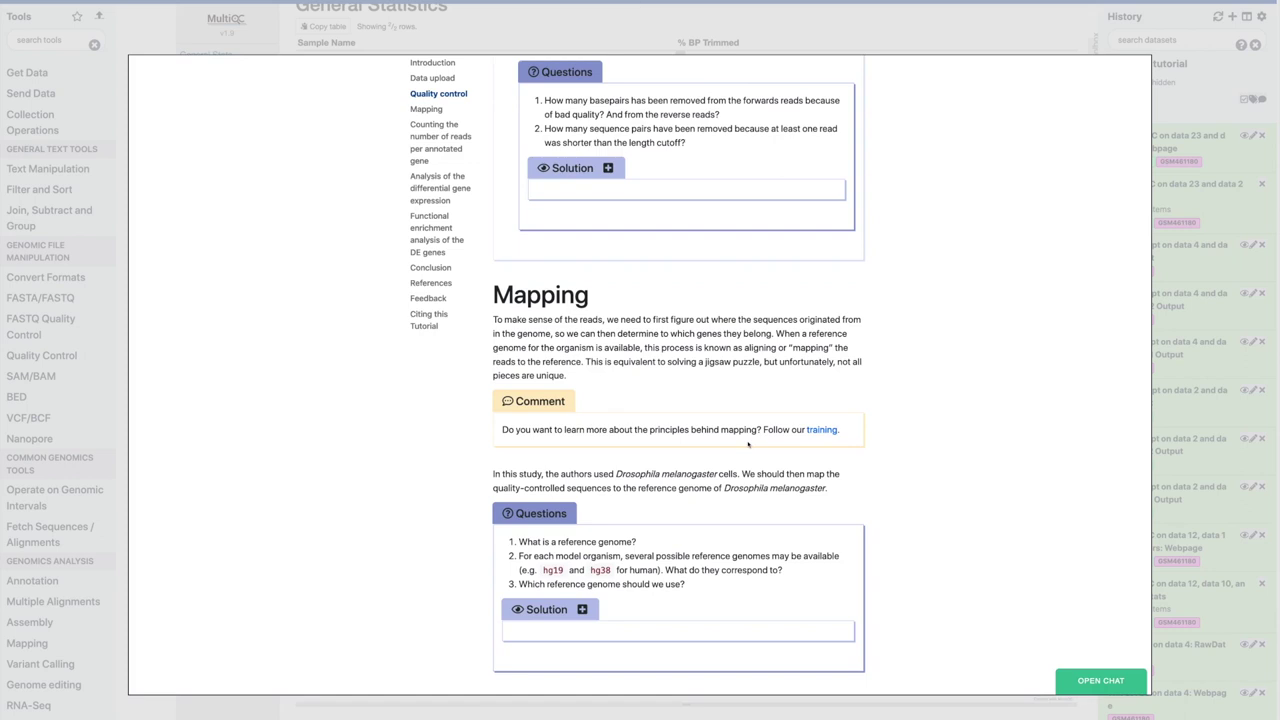
scroll(748, 444, down, 1)
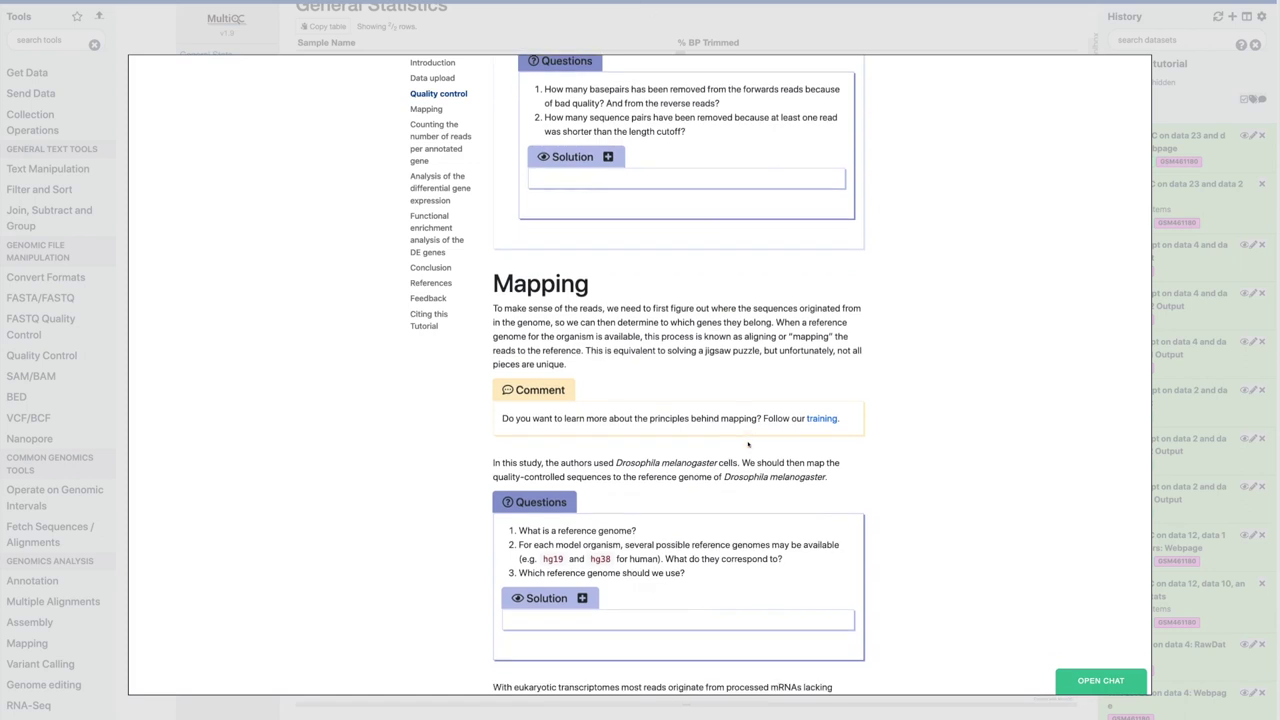
scroll(748, 444, down, 3)
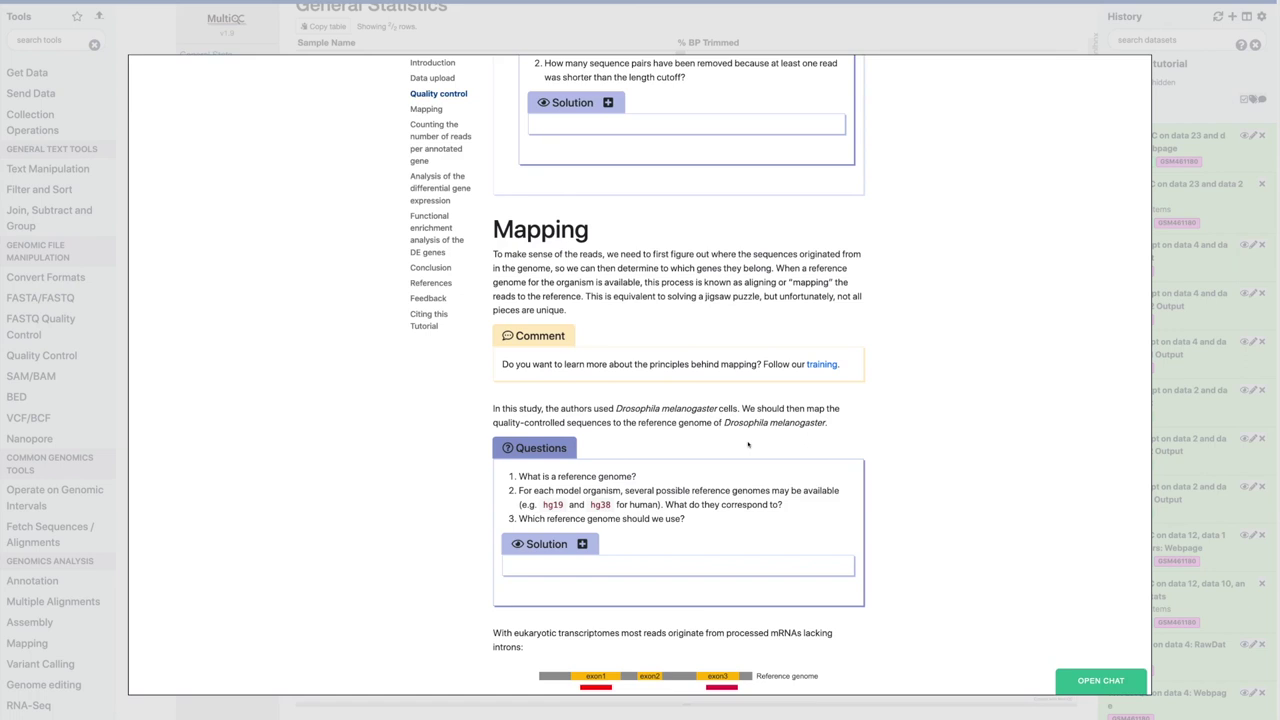
scroll(666, 461, down, 2)
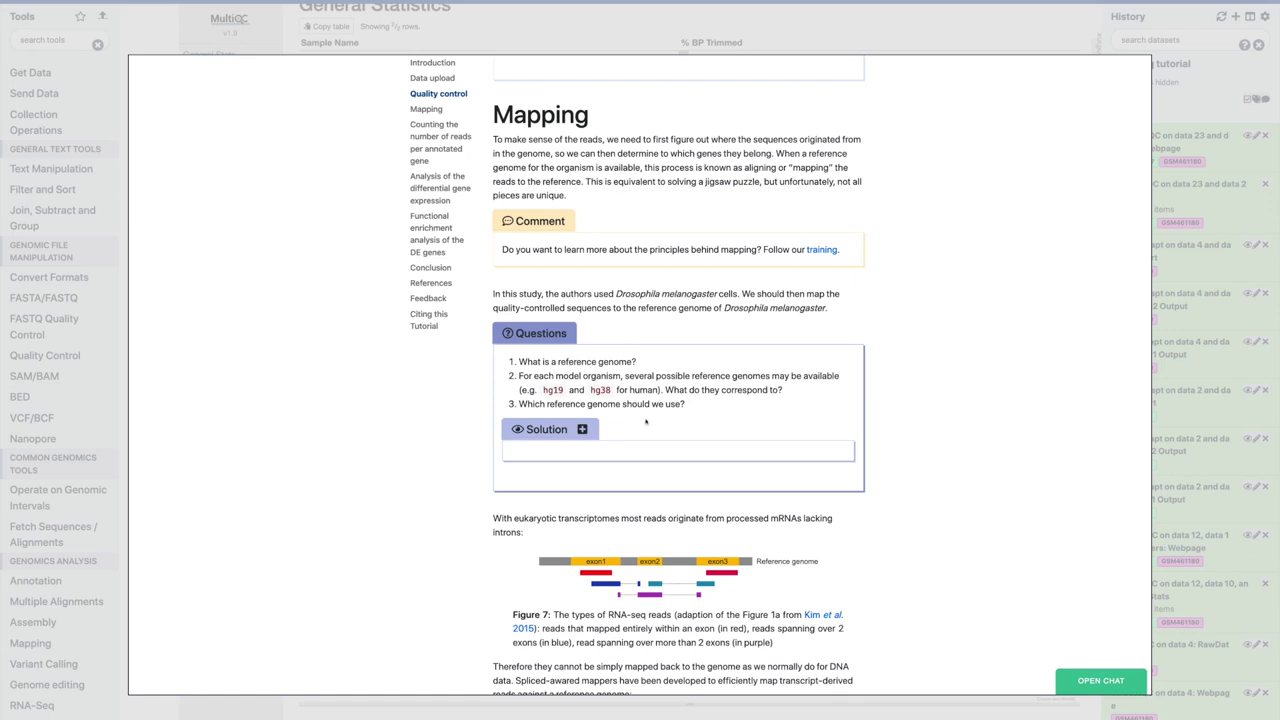
scroll(645, 421, down, 1)
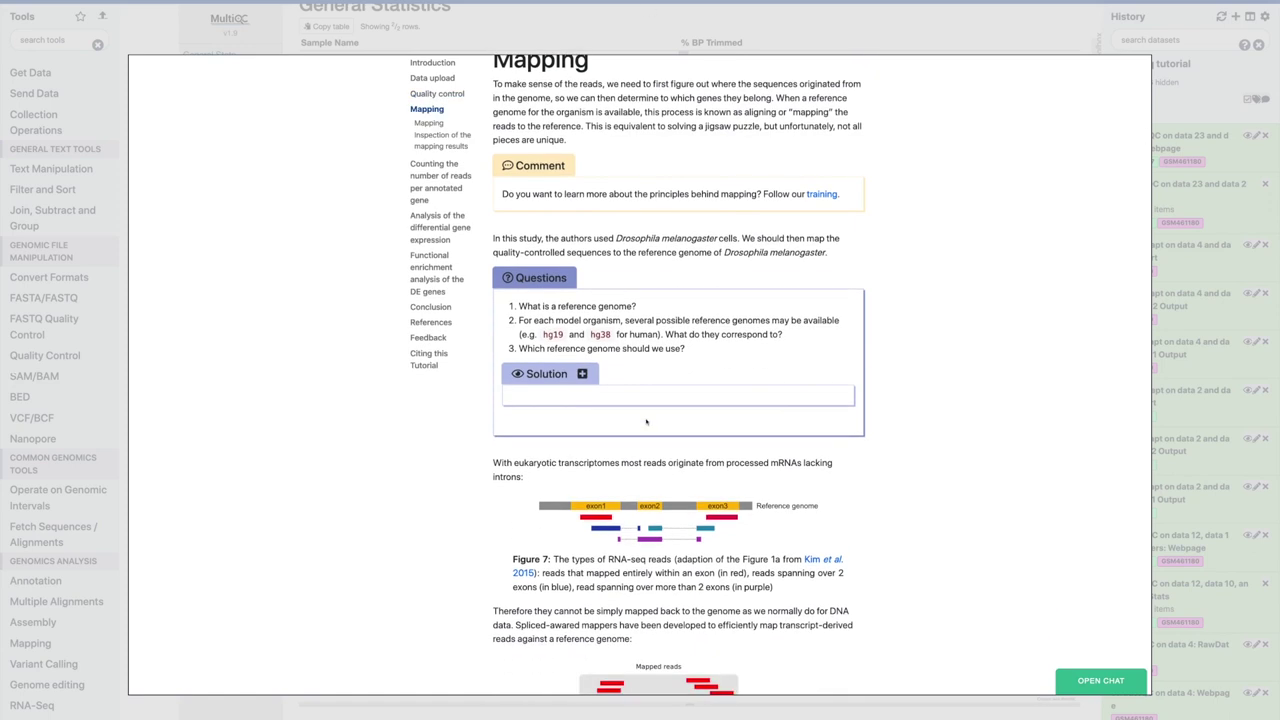
scroll(645, 421, down, 1)
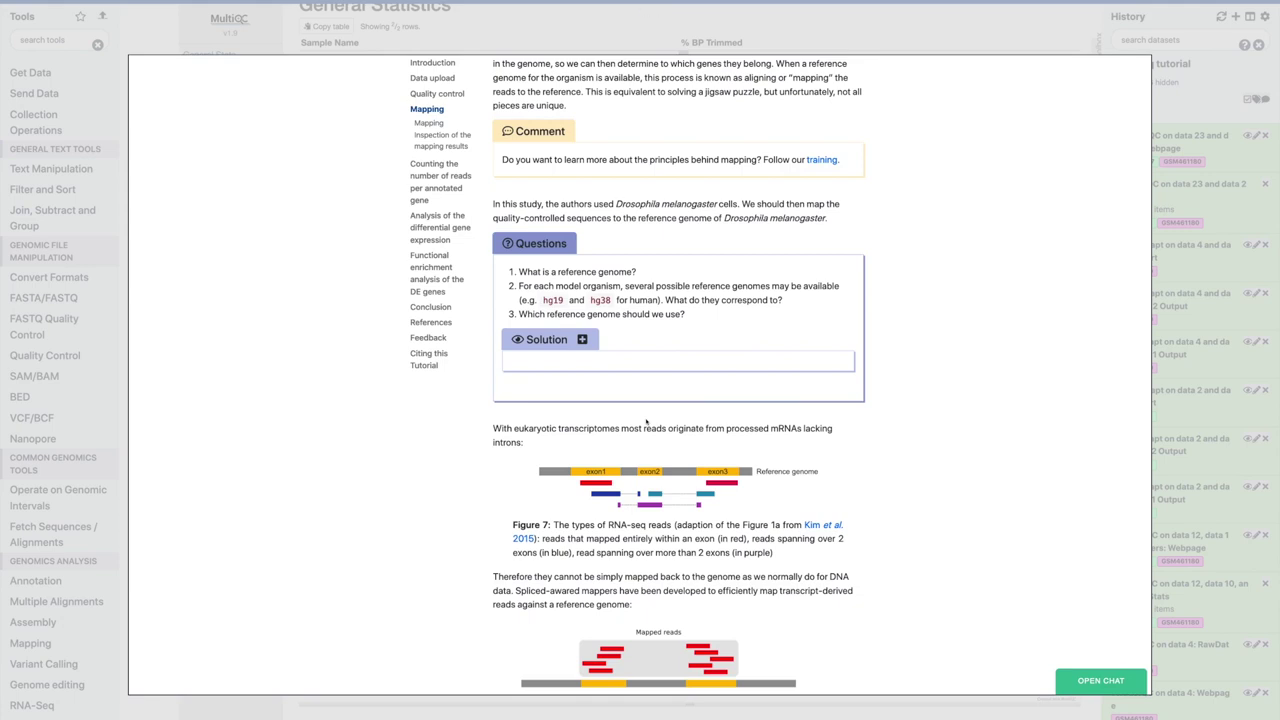
Study Figures 7 and 8 in the Mapping section on the types of RNA-seq reads and the principle of spliced mappers.
scroll(645, 421, down, 1)
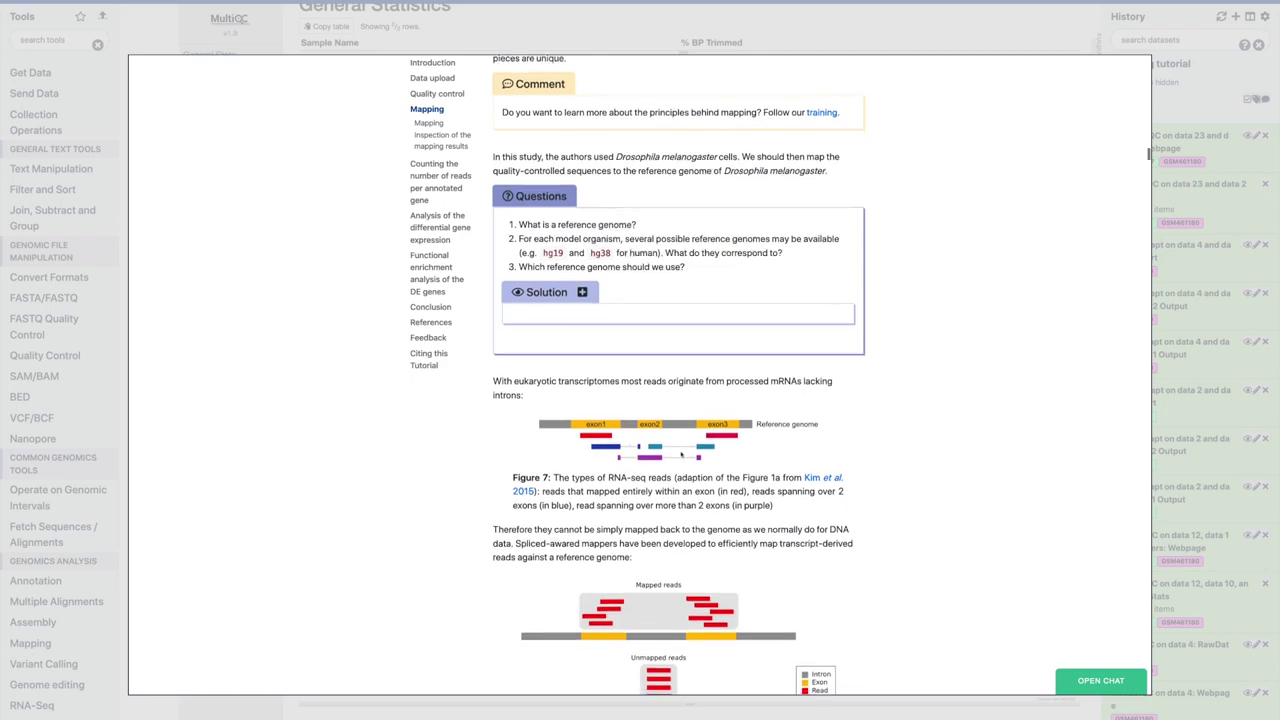
scroll(681, 455, down, 1)
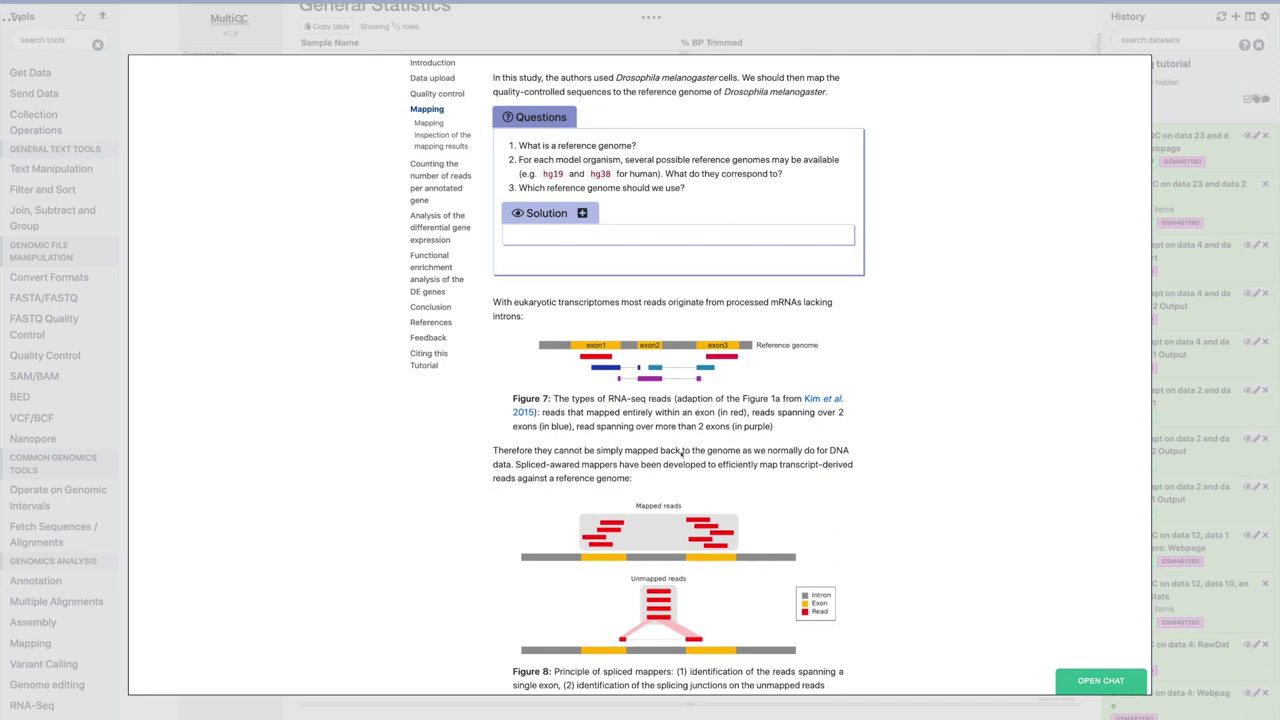
scroll(681, 453, down, 1)
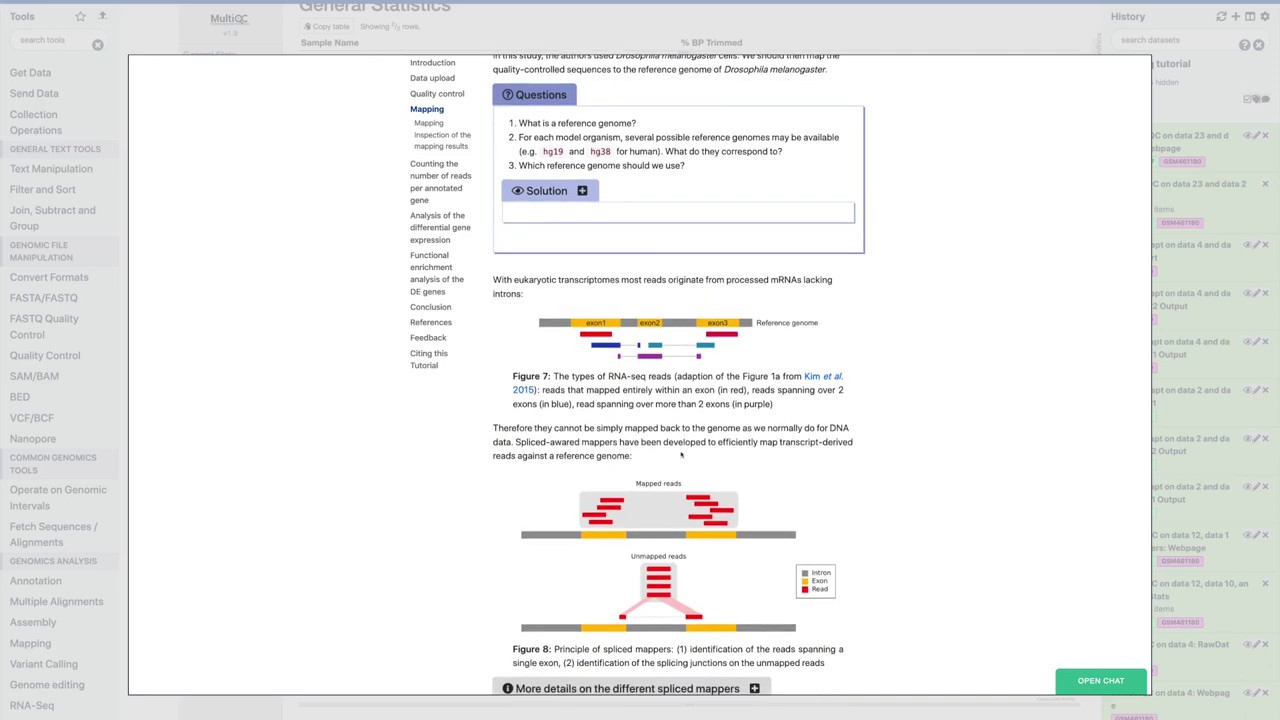
scroll(681, 455, down, 1)
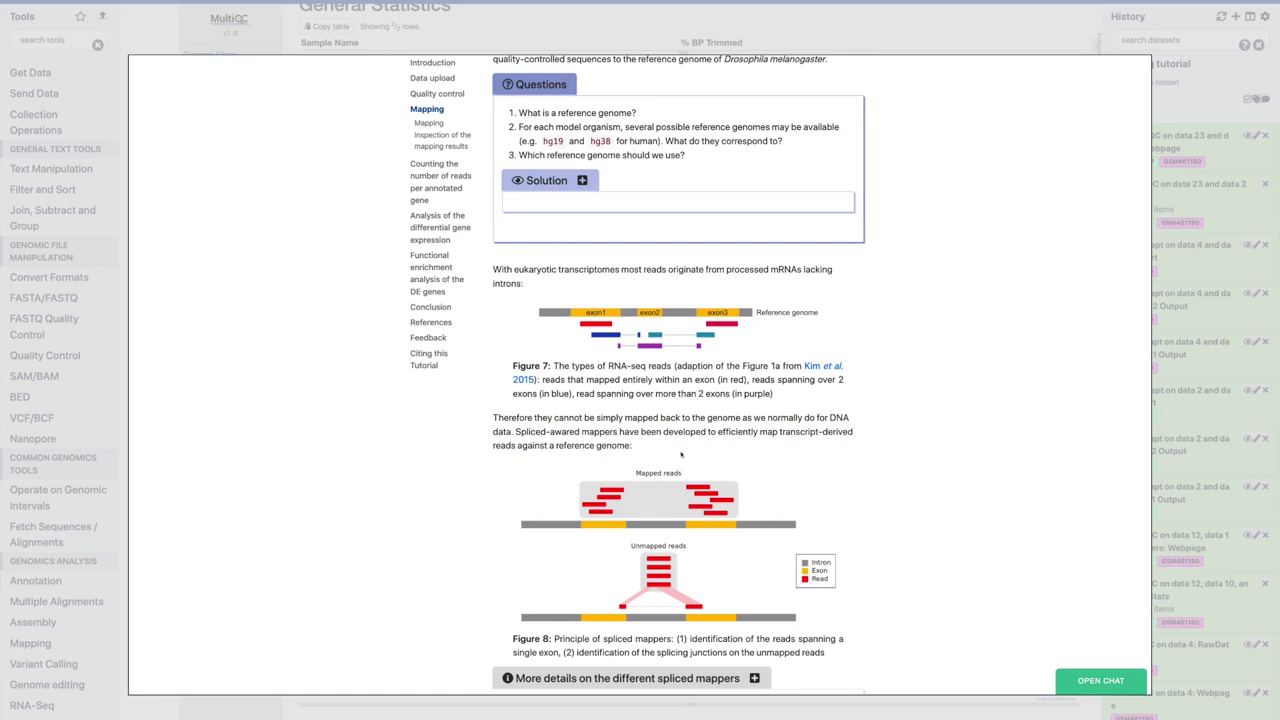
scroll(681, 455, down, 1)
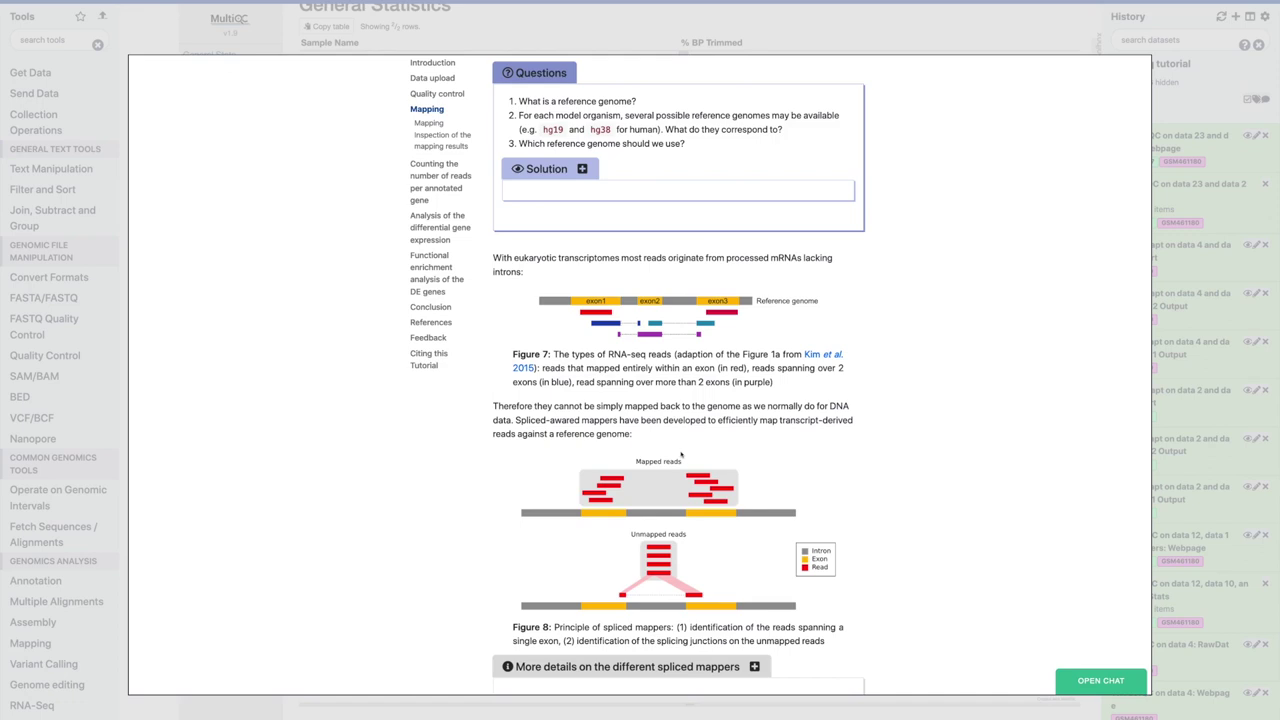
scroll(681, 455, down, 2)
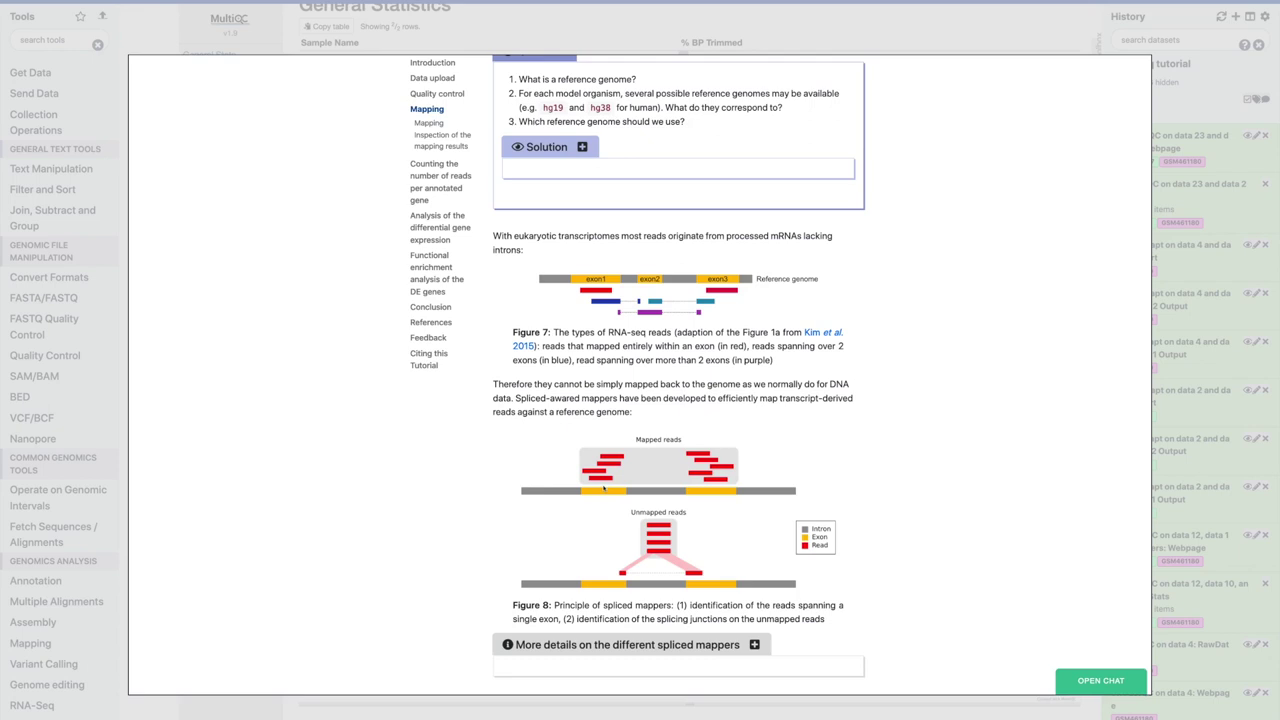
scroll(727, 496, down, 1)
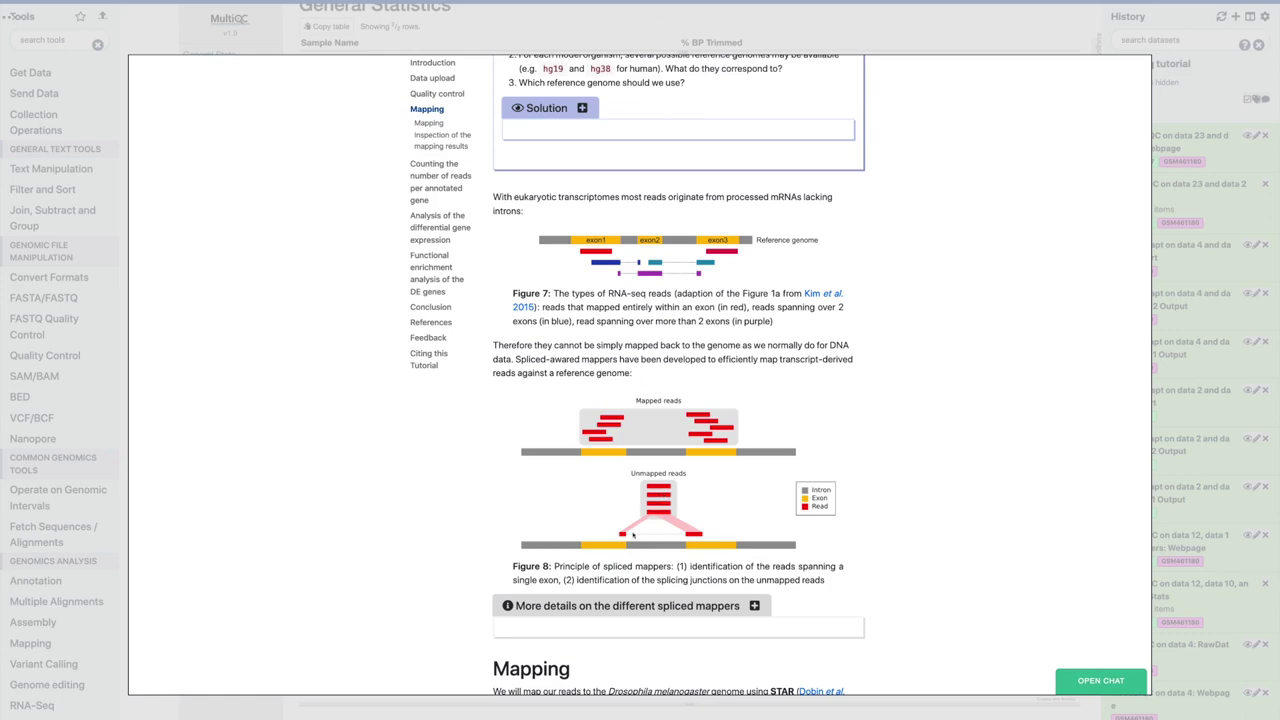
scroll(633, 535, down, 1)
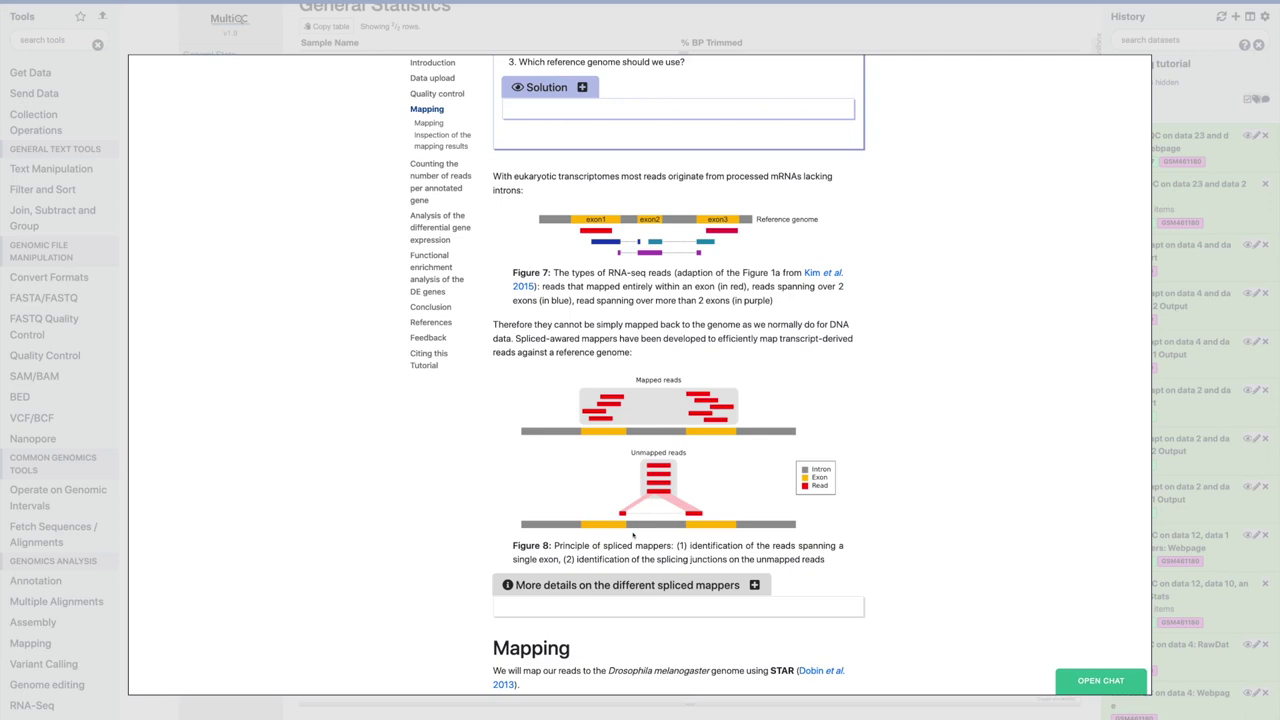
scroll(633, 535, down, 2)
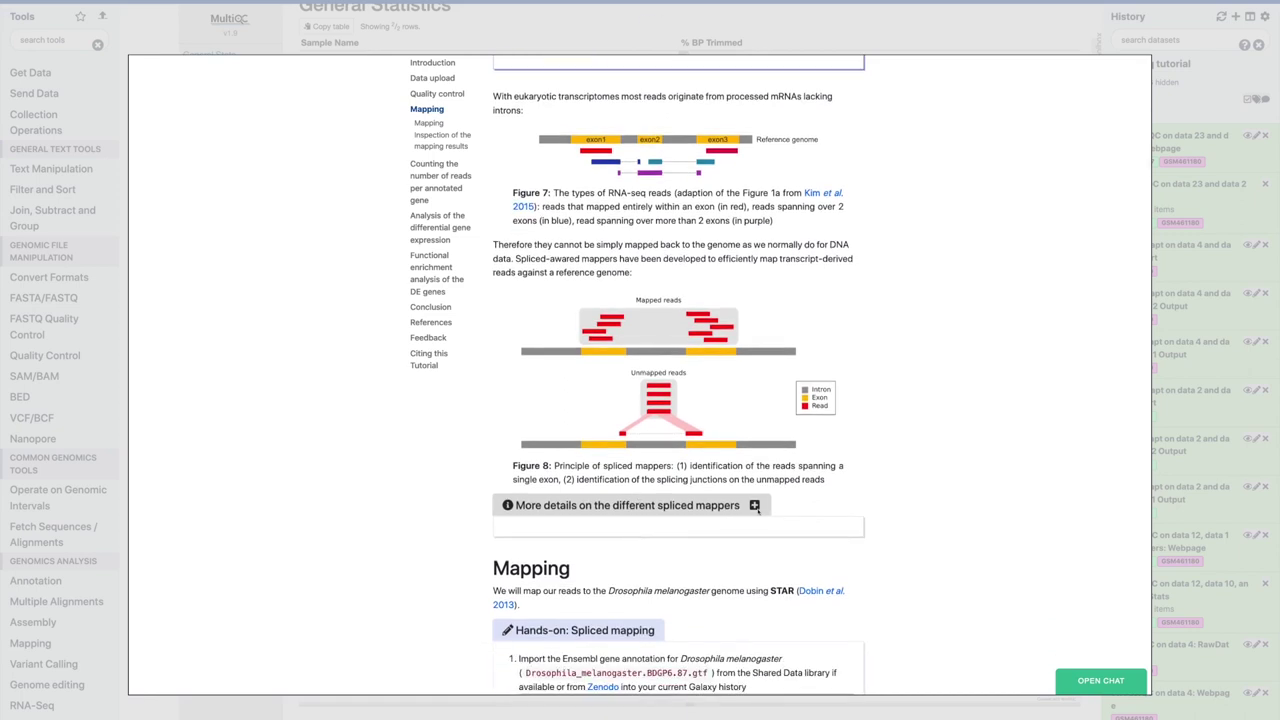
Expand the extra details on the different spliced mappers, look at the TopHat description and collapse them again.
click(755, 506)
scroll(764, 509, down, 1)
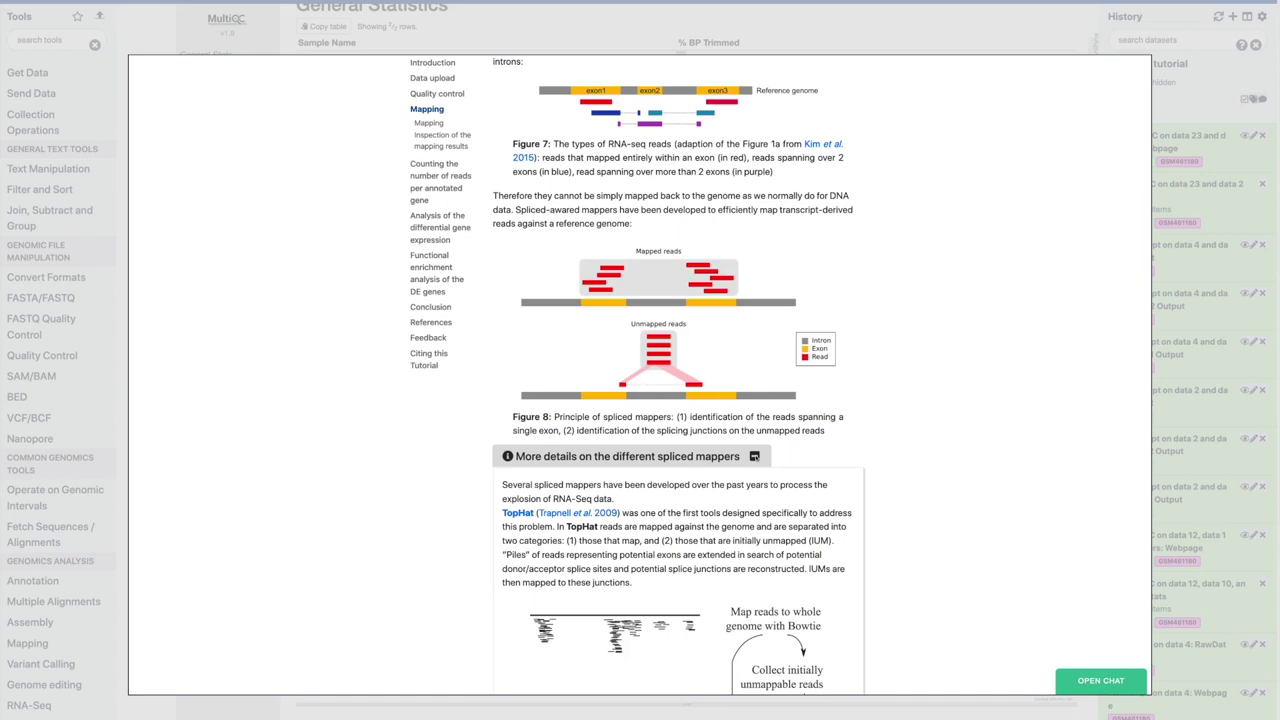
click(754, 456)
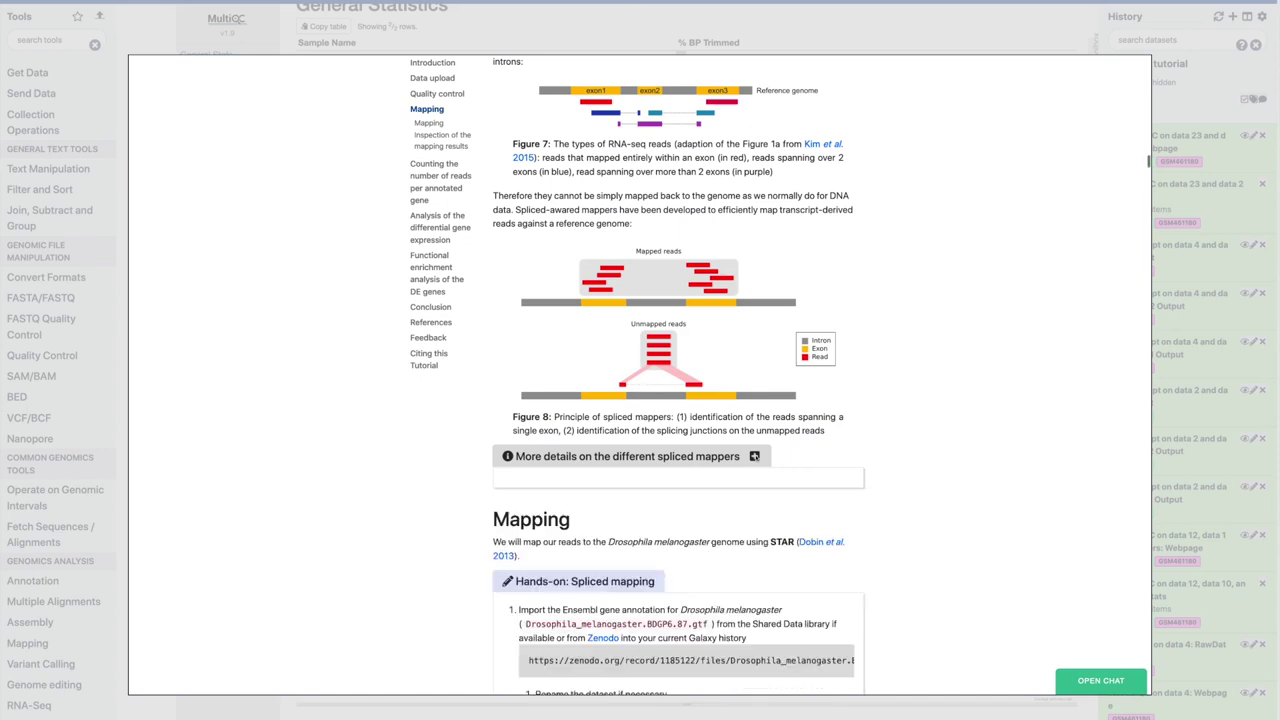
Read the instructions for importing the Ensembl gene annotation in Hands-on: Spliced mapping, and close the training materials.
scroll(748, 522, down, 2)
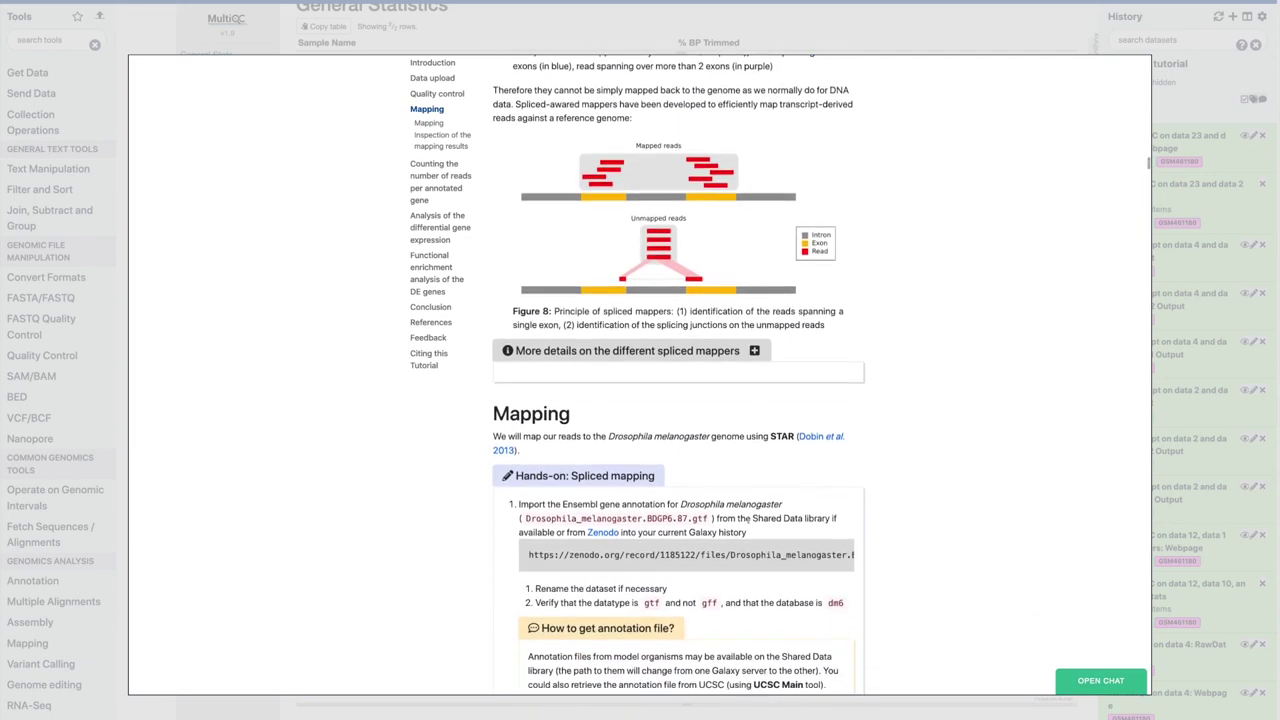
scroll(748, 522, down, 1)
scroll(748, 521, down, 1)
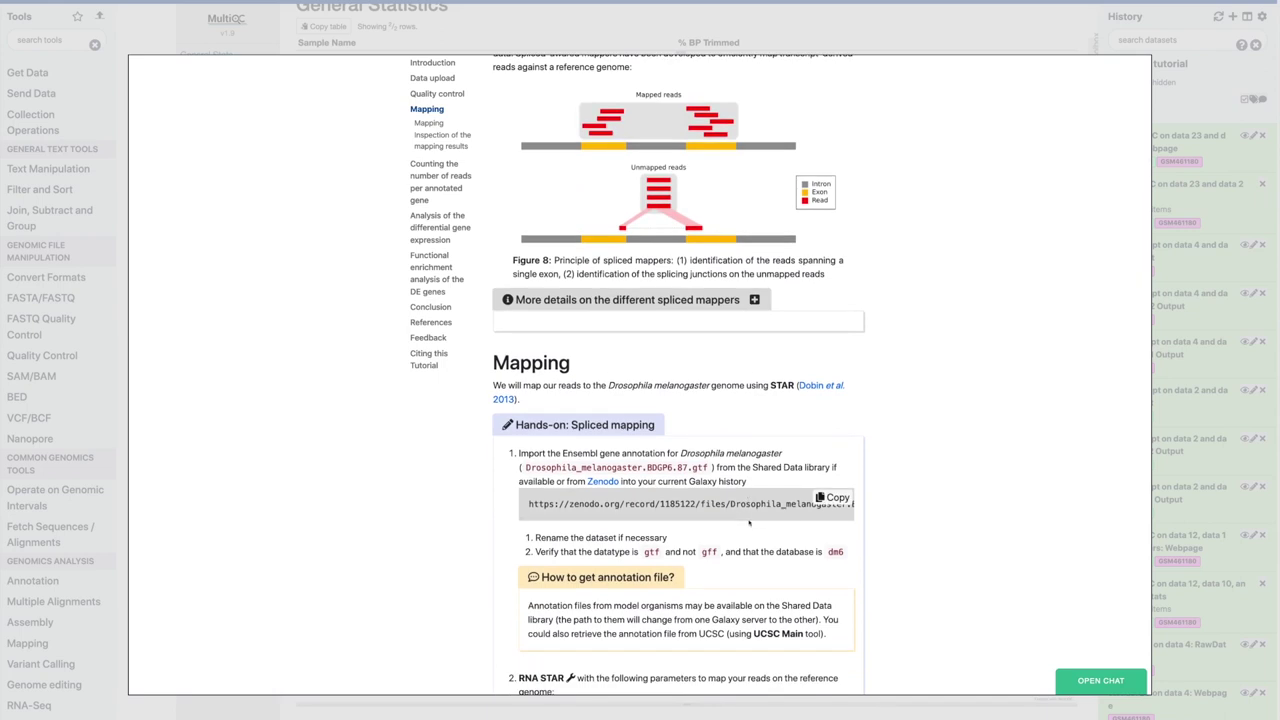
scroll(750, 521, down, 1)
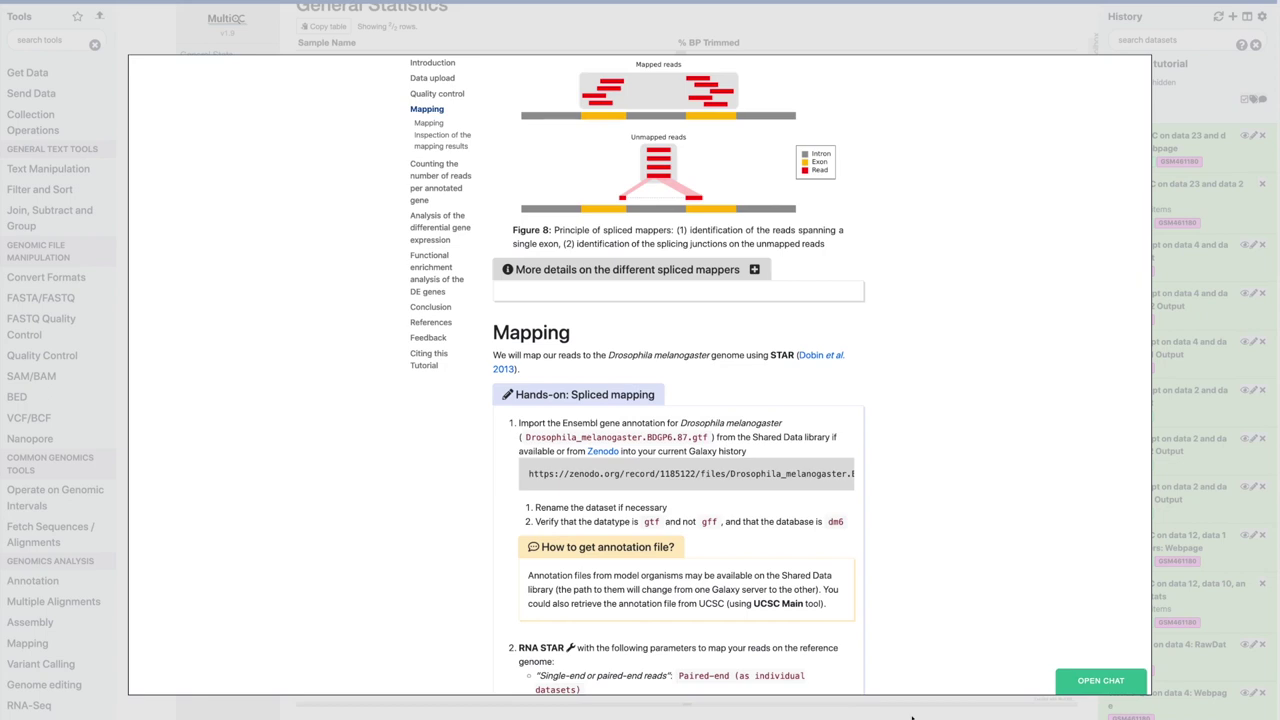
click(912, 717)
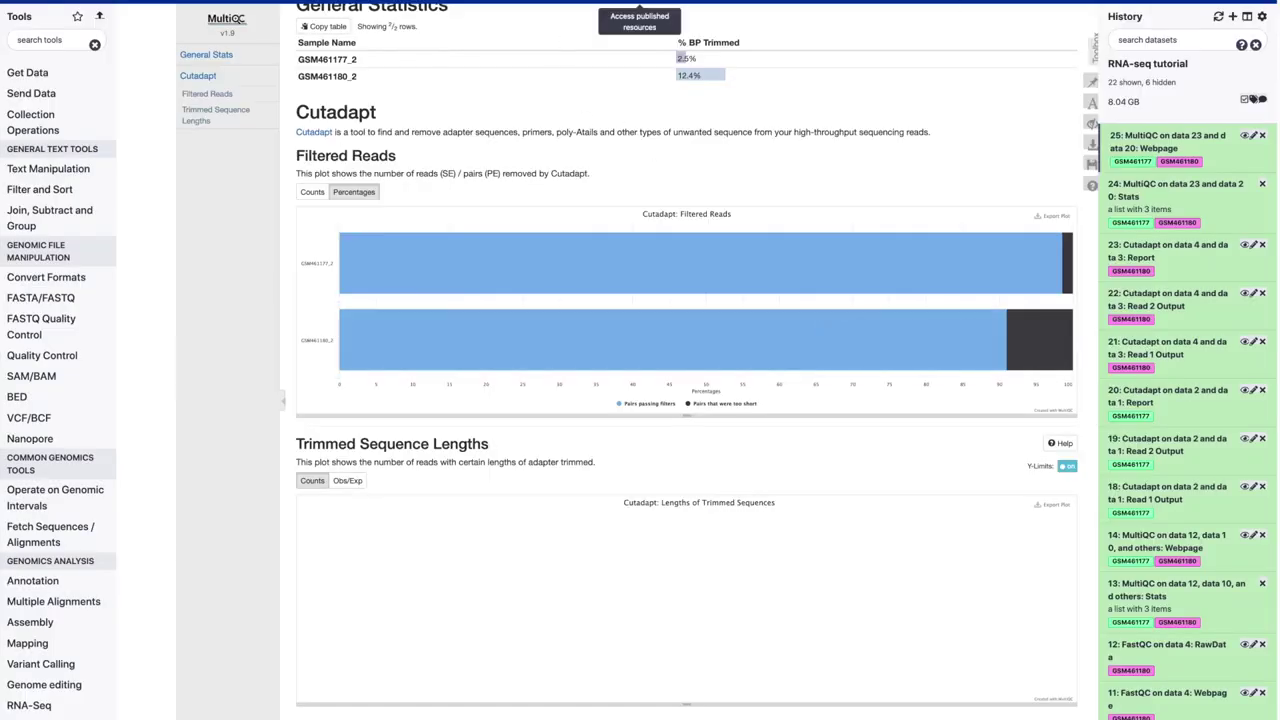
In the shared data libraries, open GTN - Material, Transcriptomics, Reference-based RNA-Seq data analysis, and the folder DOI: 10.5281/zenodo.1185122.
click(625, 22)
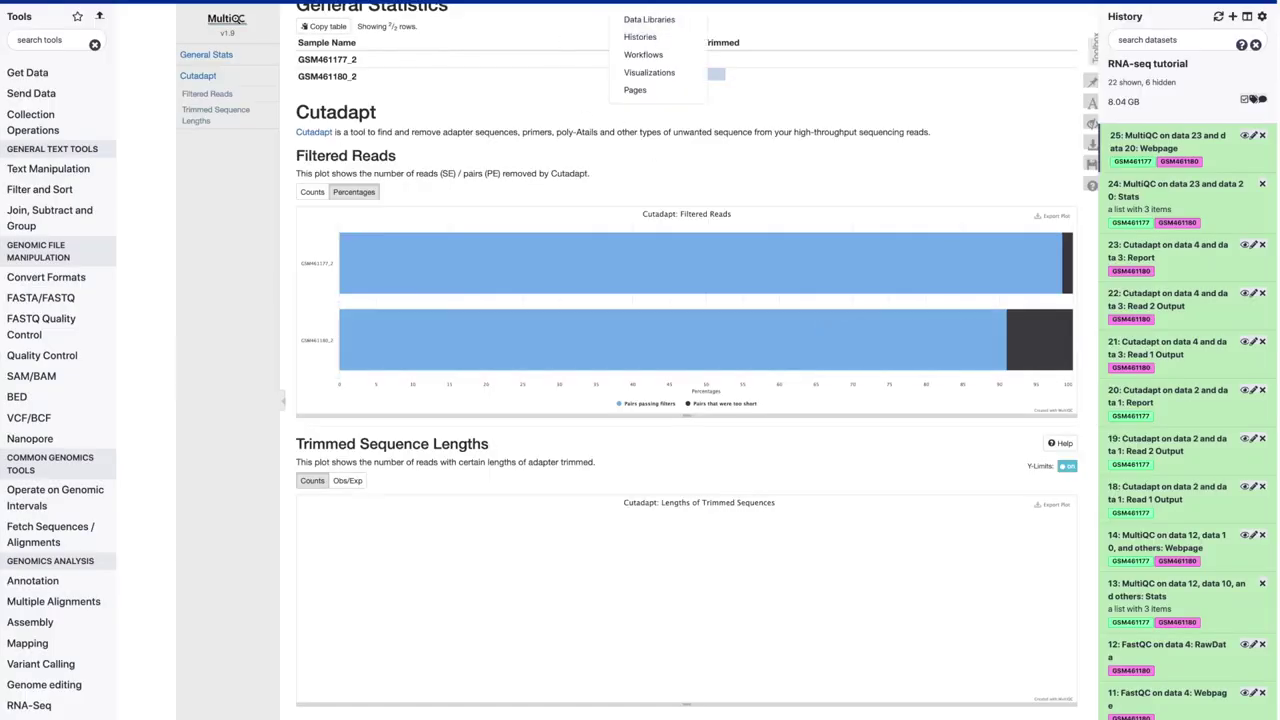
click(625, 22)
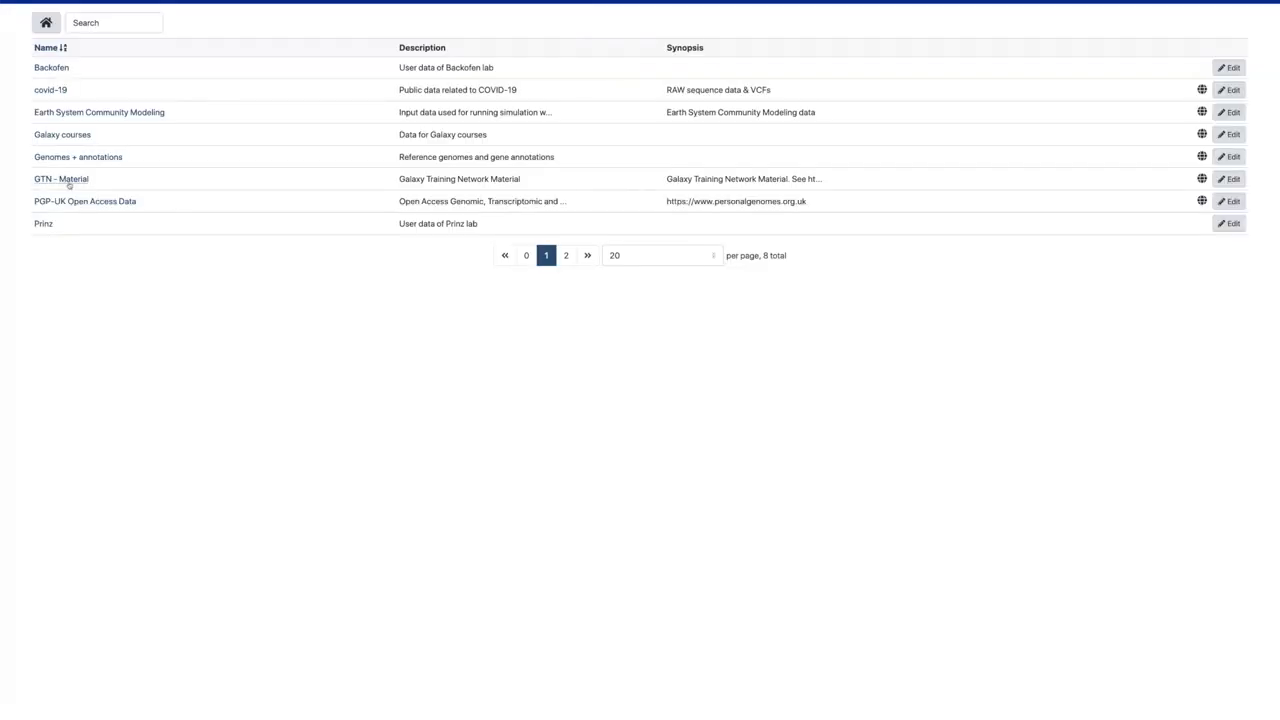
click(70, 184)
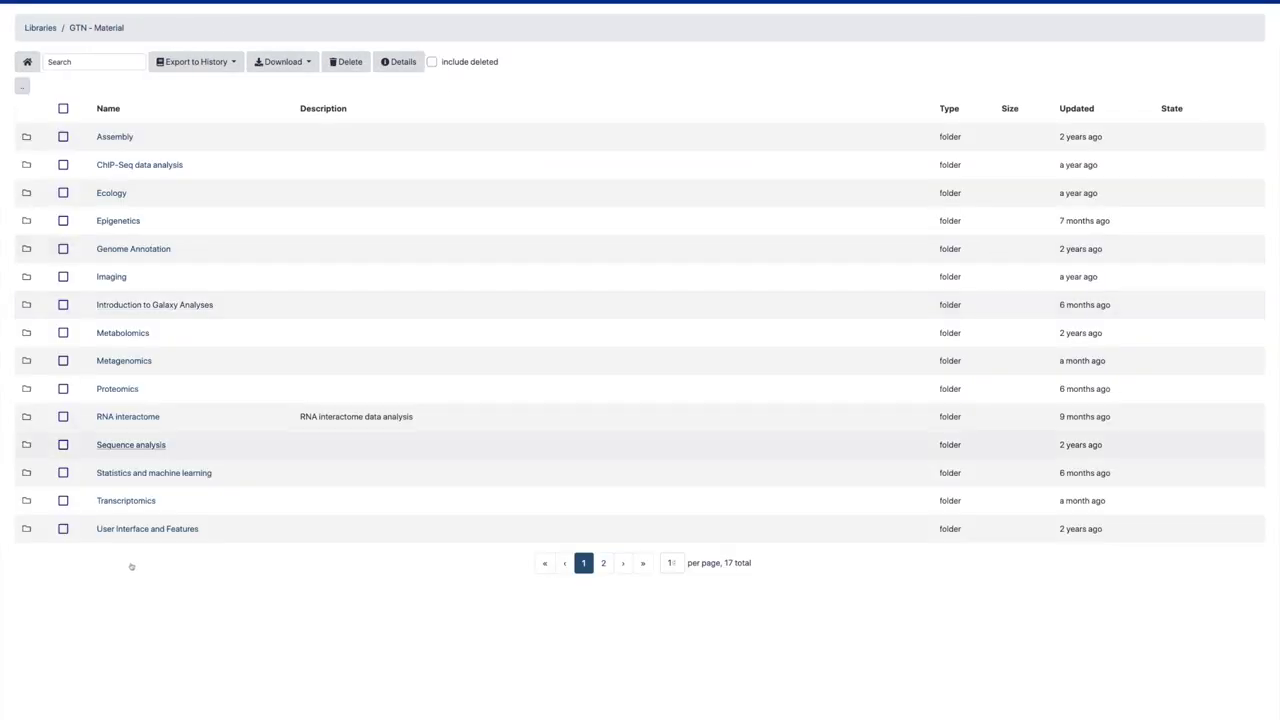
click(127, 501)
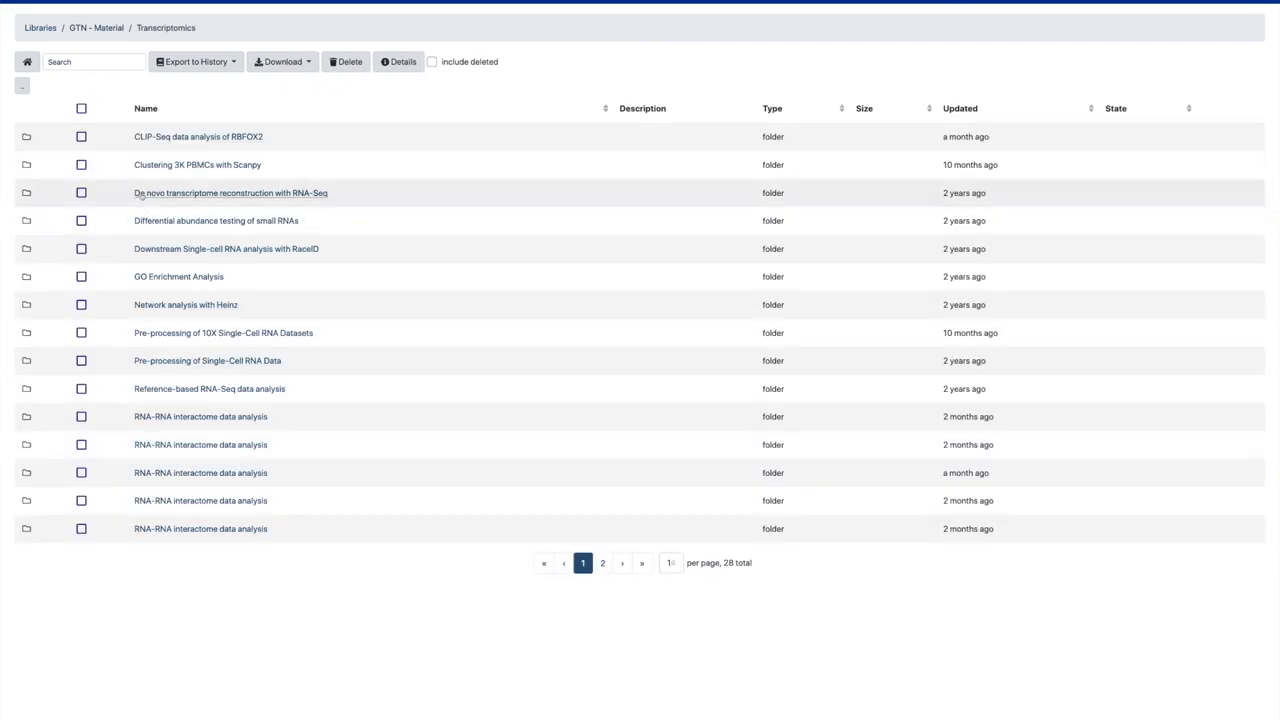
click(270, 390)
click(234, 137)
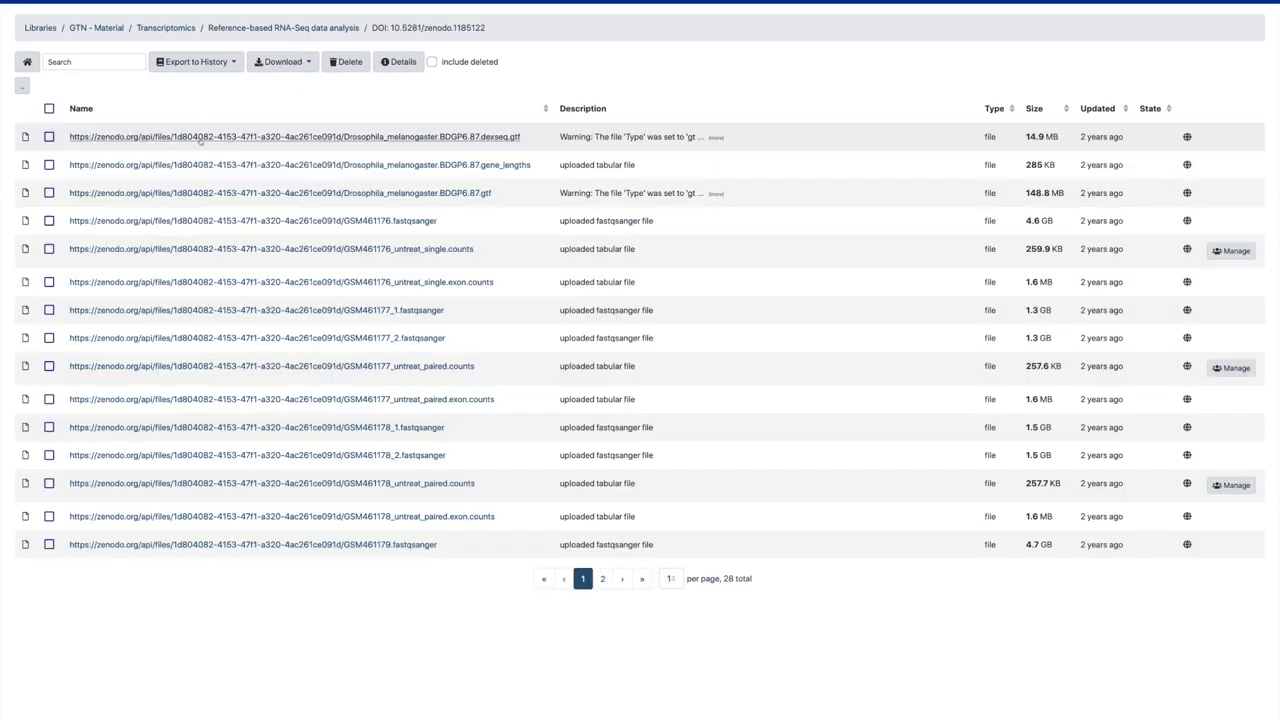
Import the Drosophila_melanogaster.BDGP6.87.gtf annotation file into the history and return to the list of libraries.
click(234, 193)
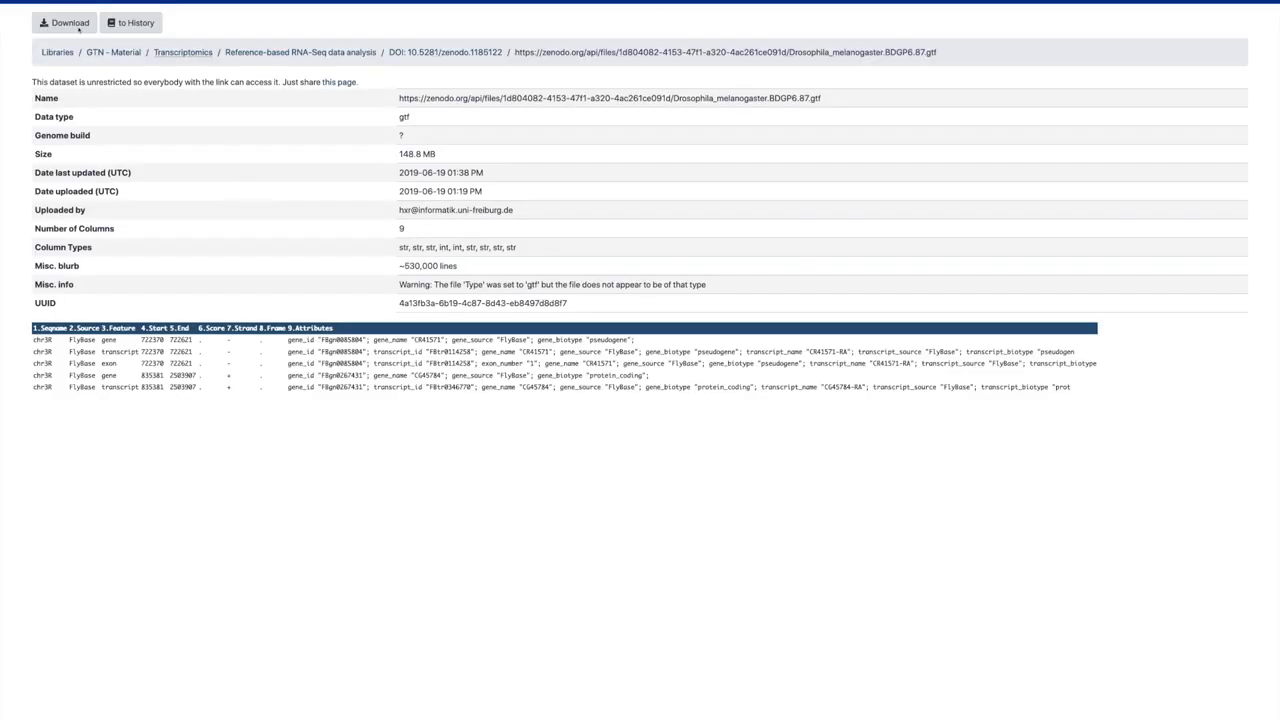
click(132, 22)
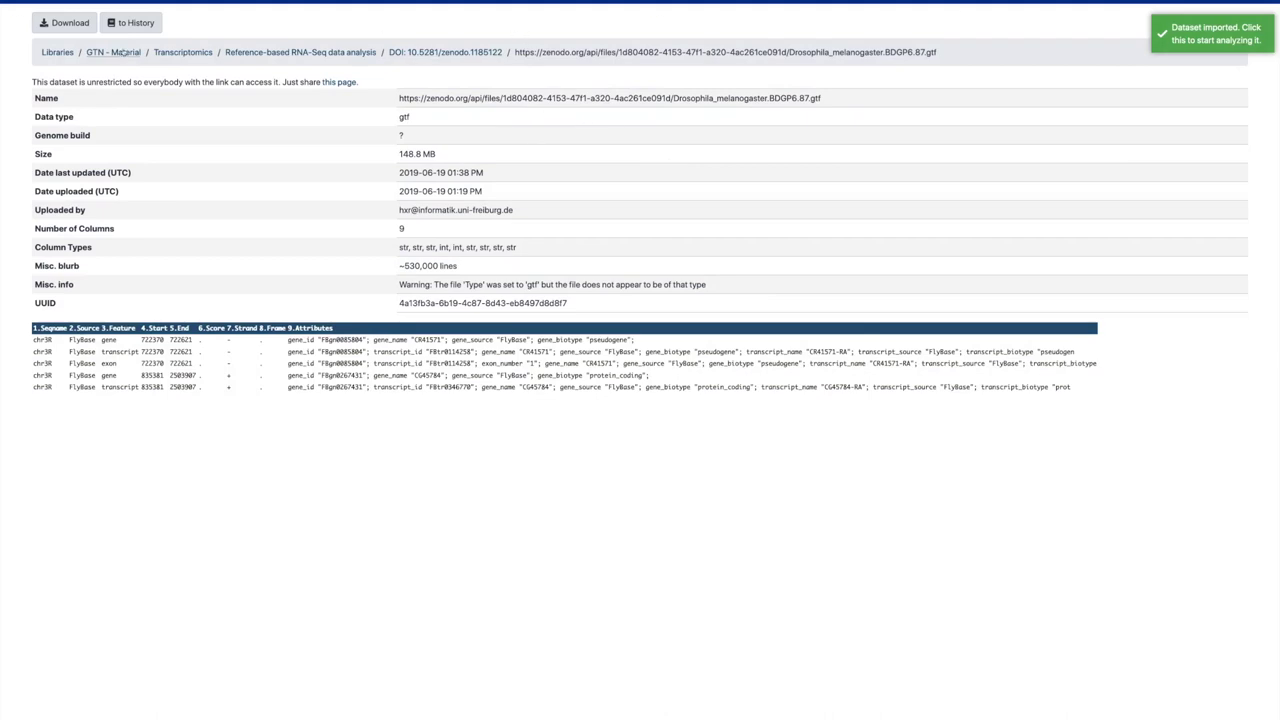
click(62, 53)
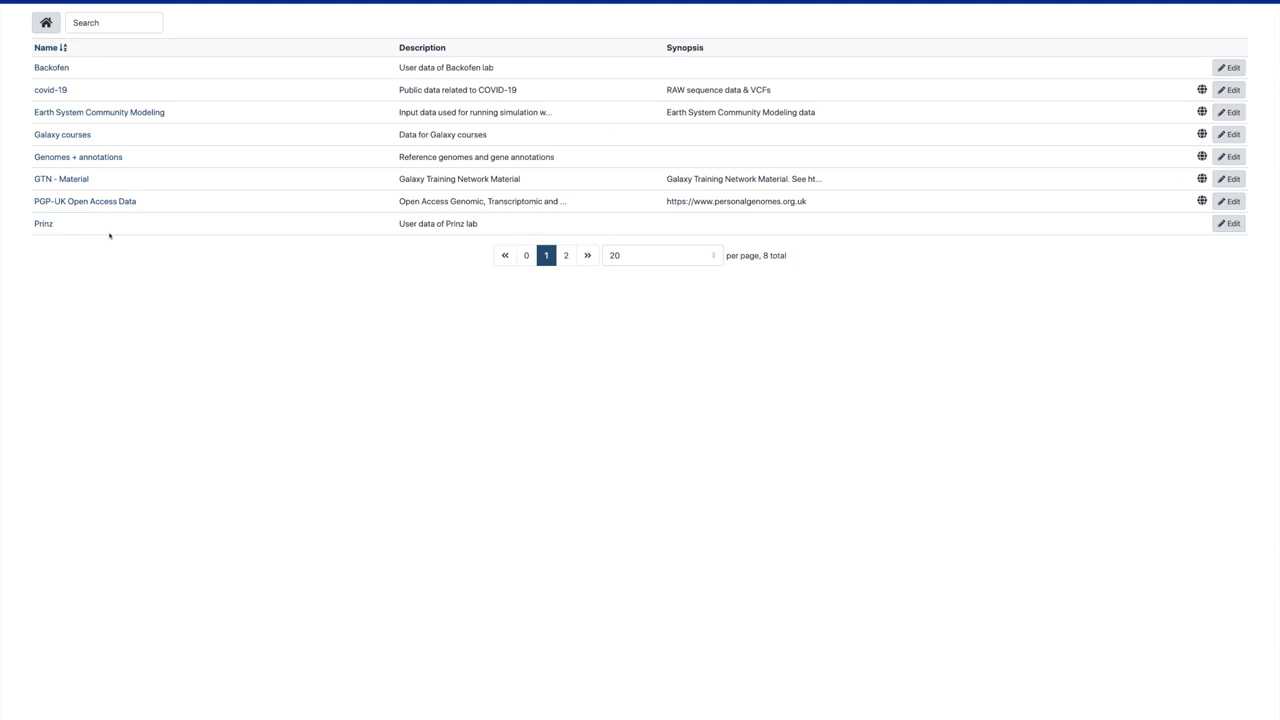
Return to the shared data libraries and open the Genomes + annotations library.
click(655, 2)
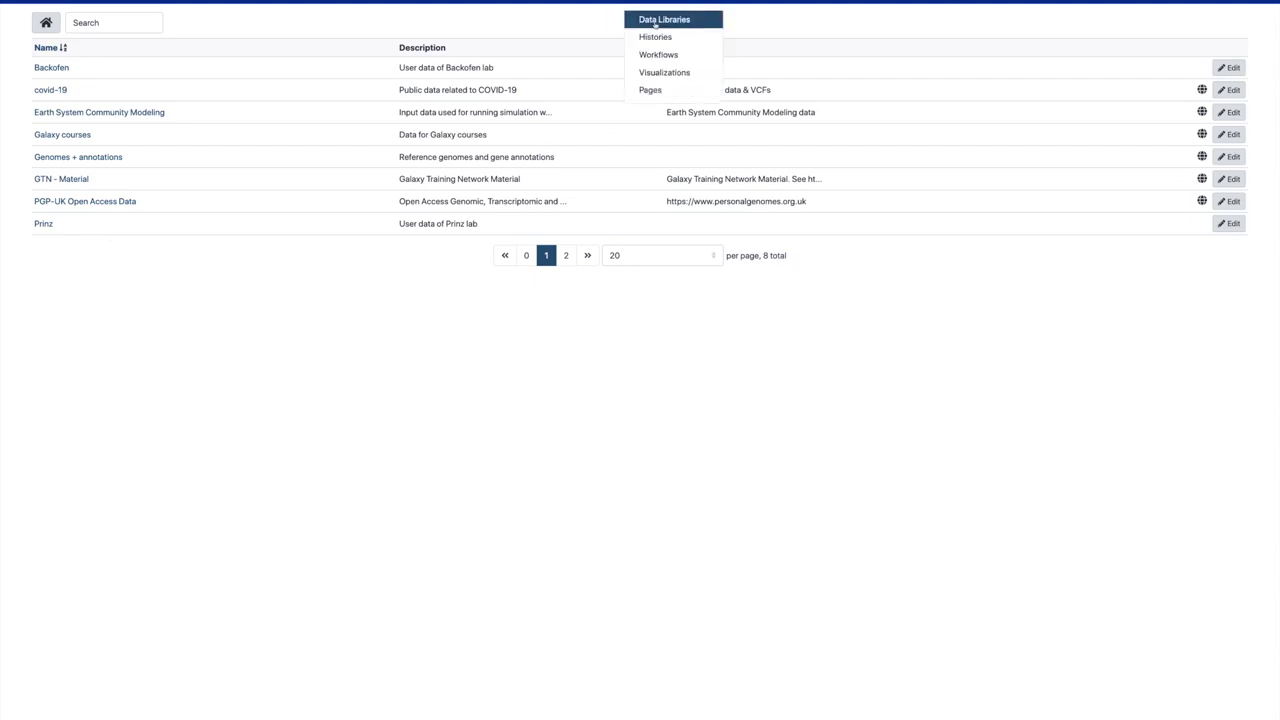
click(80, 157)
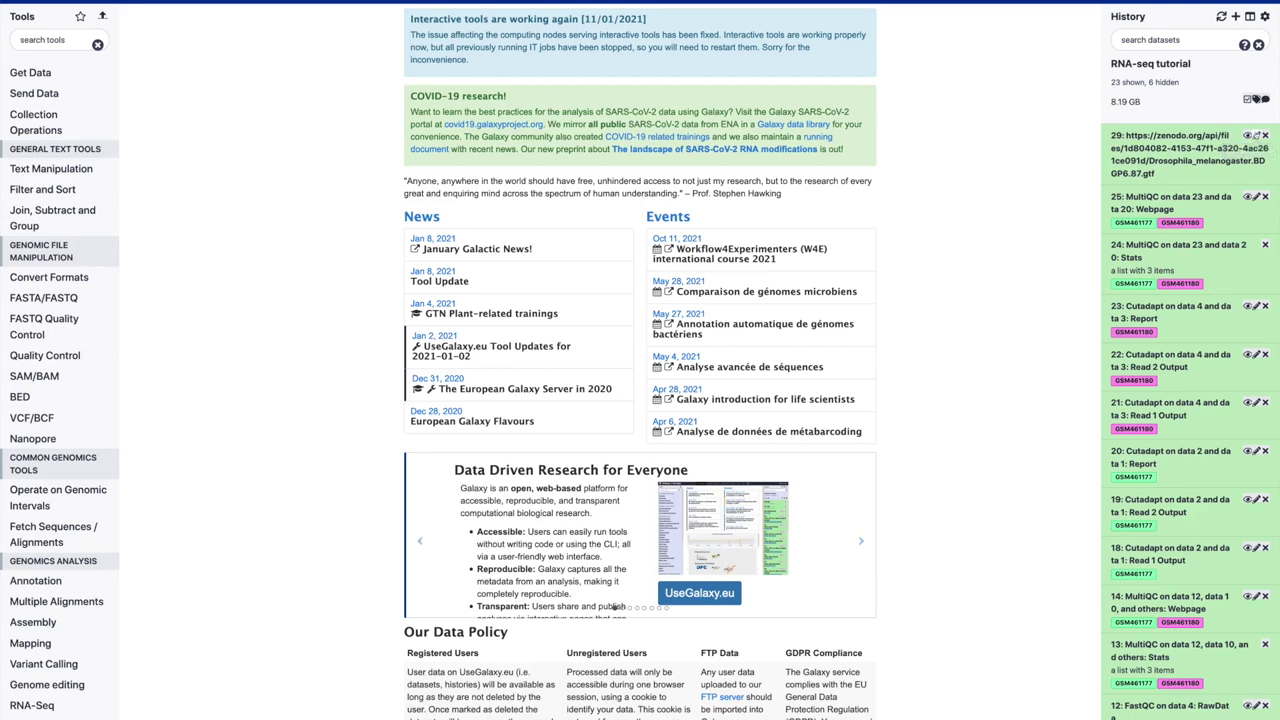
Rename the imported annotation dataset in the history as Drosophila_melanogaster.BDGP6.87 and save its attributes.
click(1247, 135)
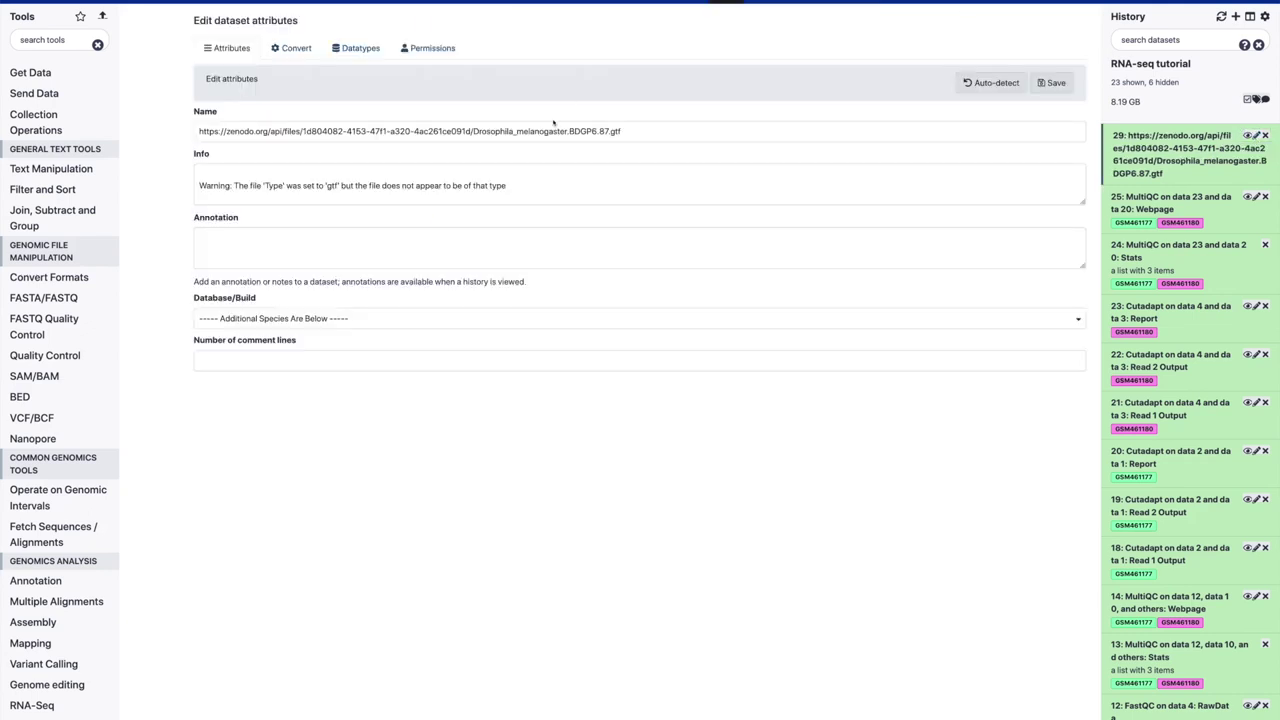
drag(473, 131, 222, 129)
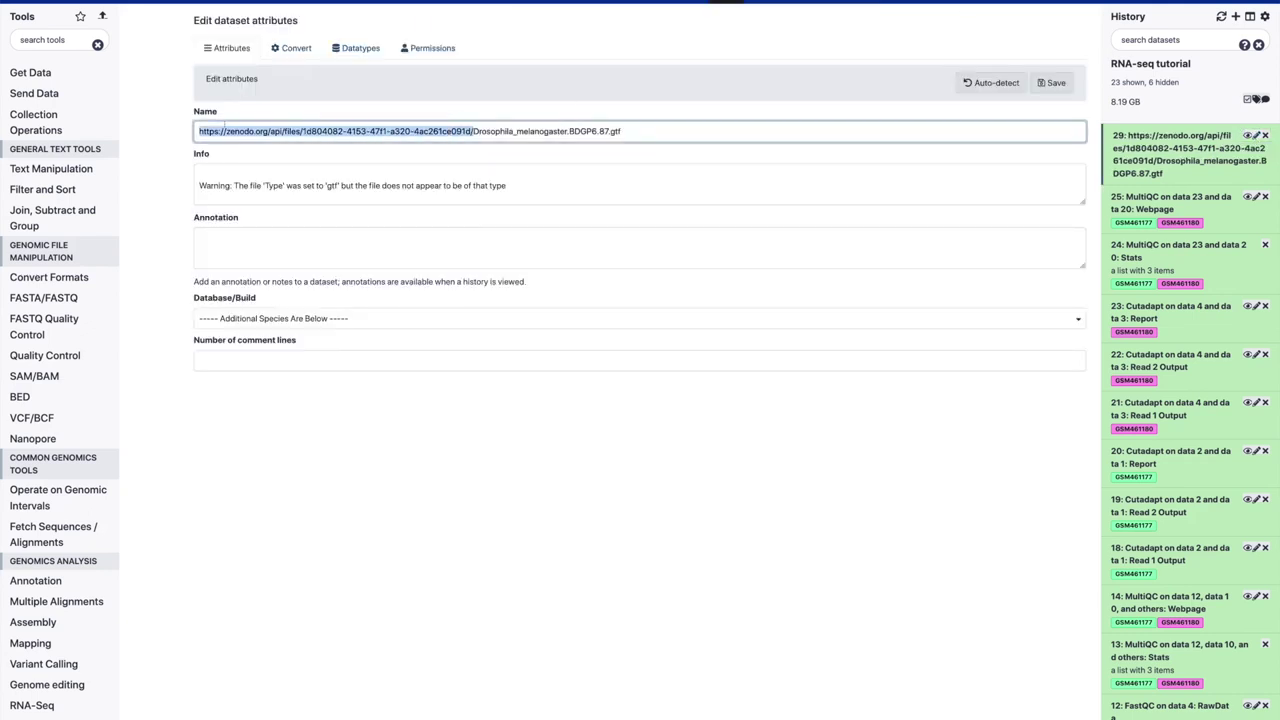
key(BackSpace)
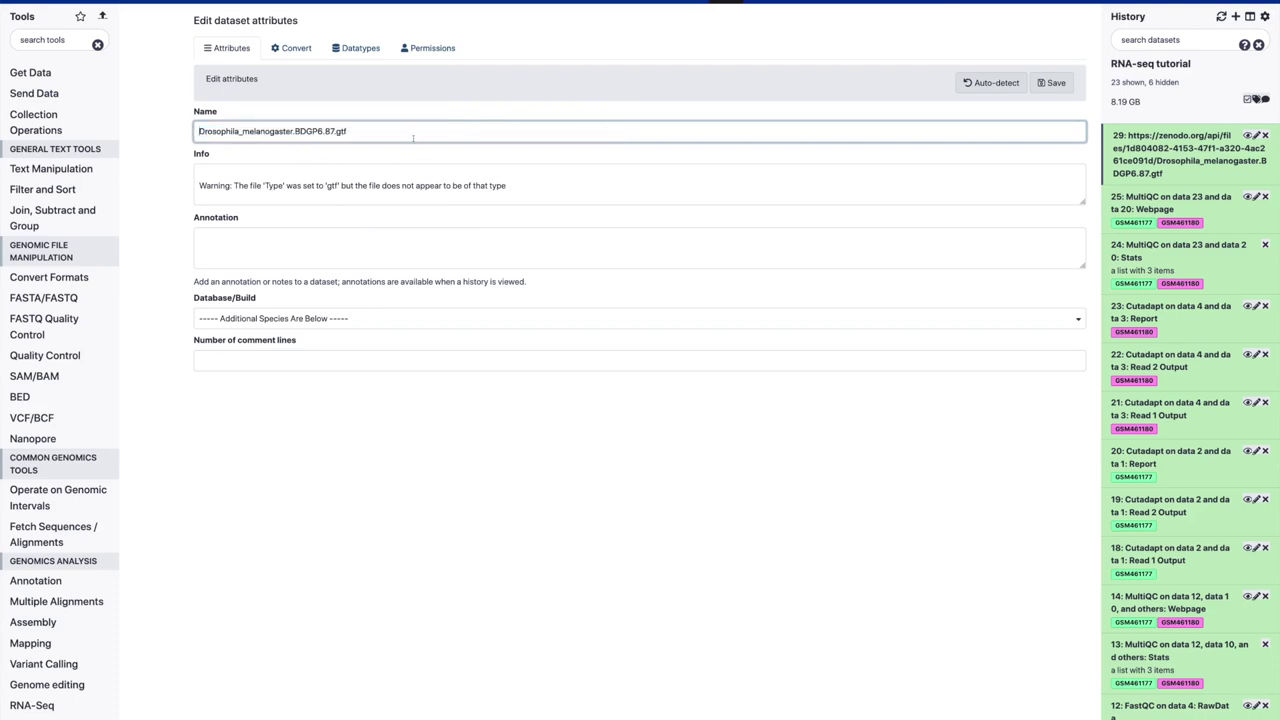
drag(356, 131, 336, 131)
key(BackSpace)
click(1051, 83)
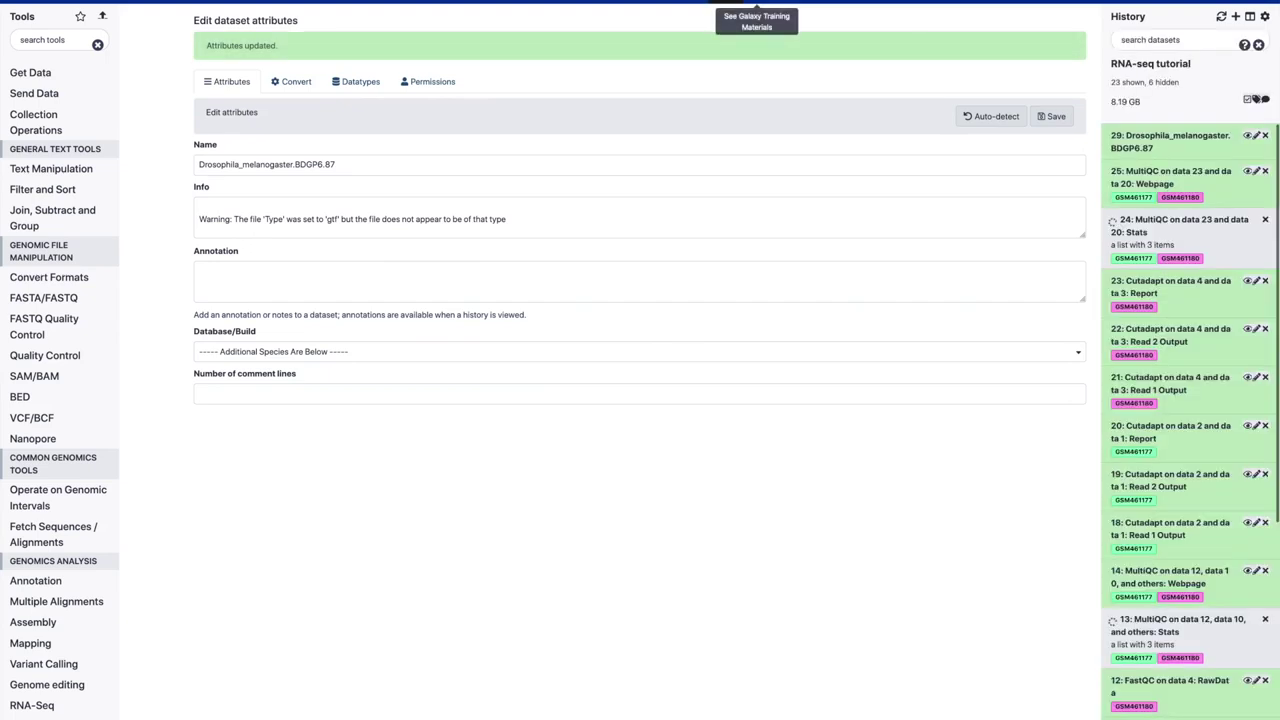
In the training materials, open the Transcriptomics tutorial Reference-based RNA-Seq data analysis and go to Hands-on: Spliced mapping.
click(757, 2)
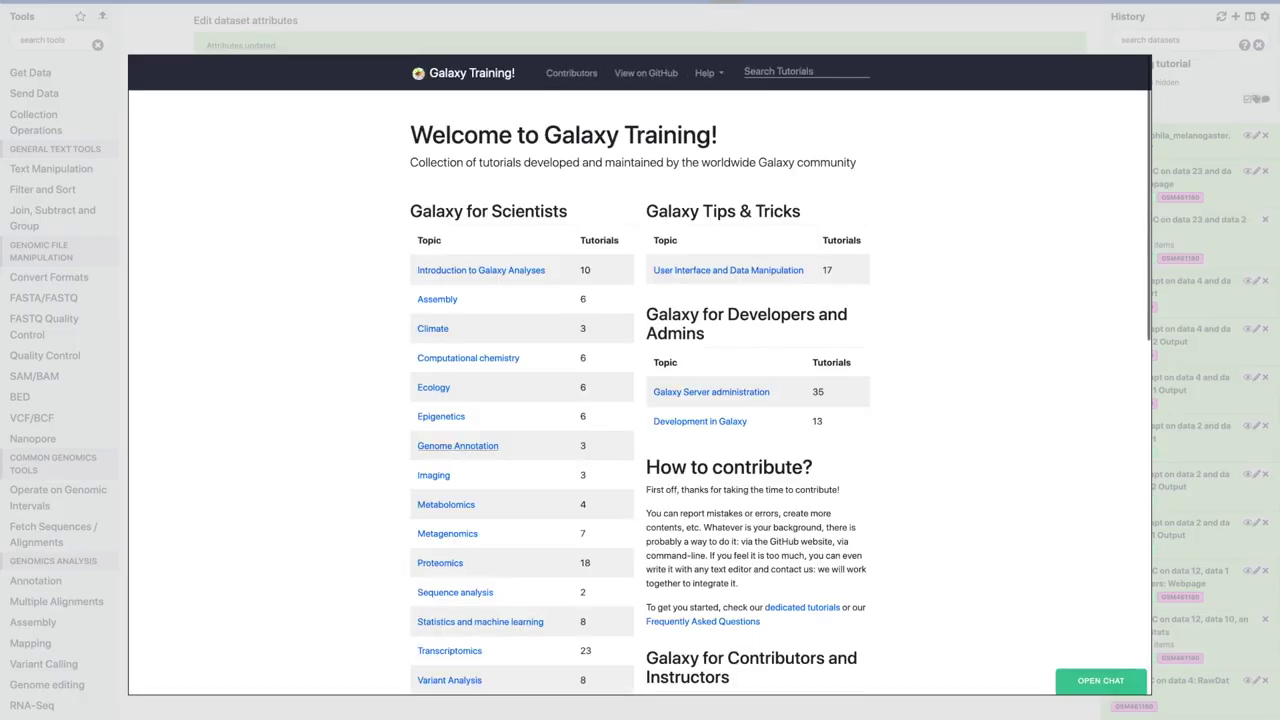
click(470, 651)
scroll(497, 592, down, 6)
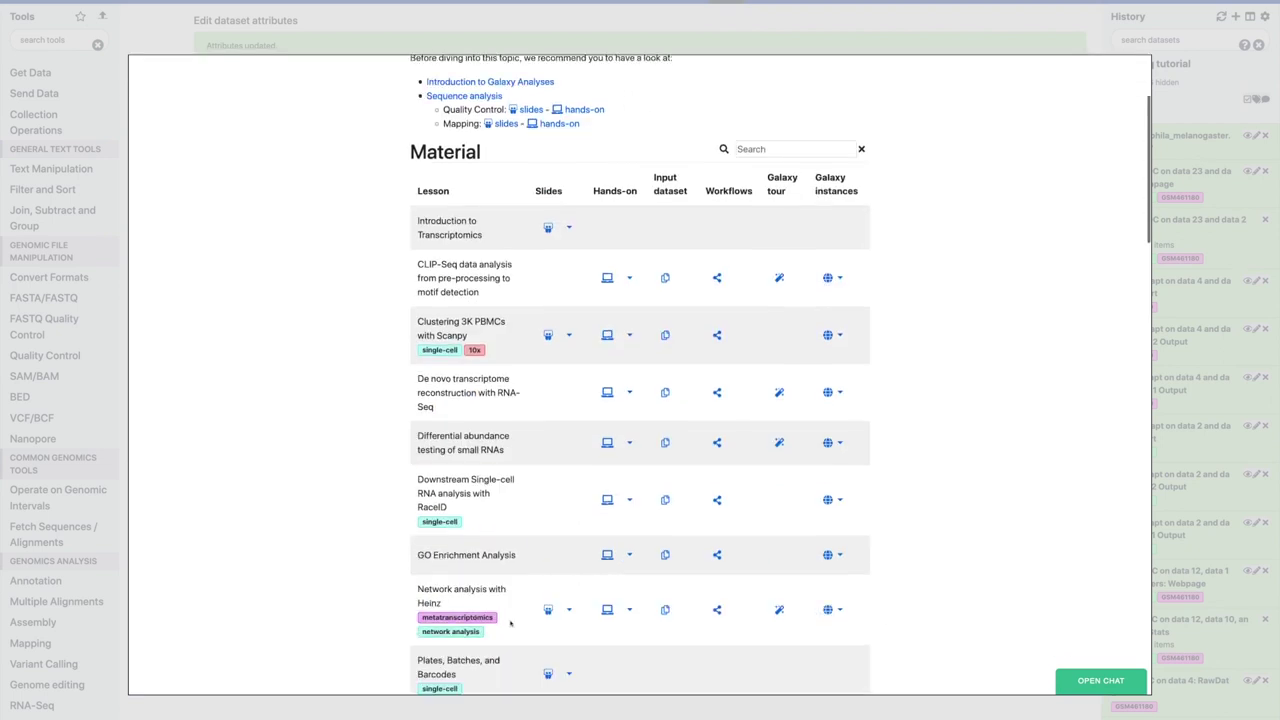
click(609, 443)
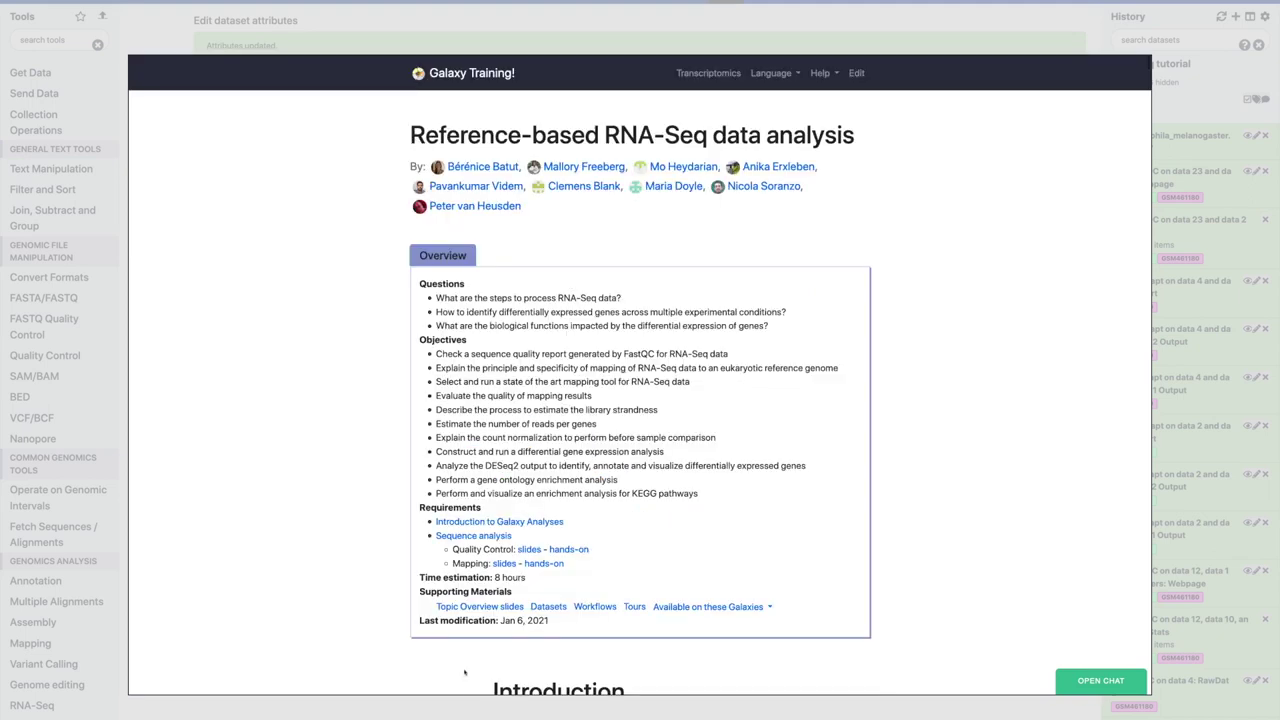
scroll(452, 566, down, 3)
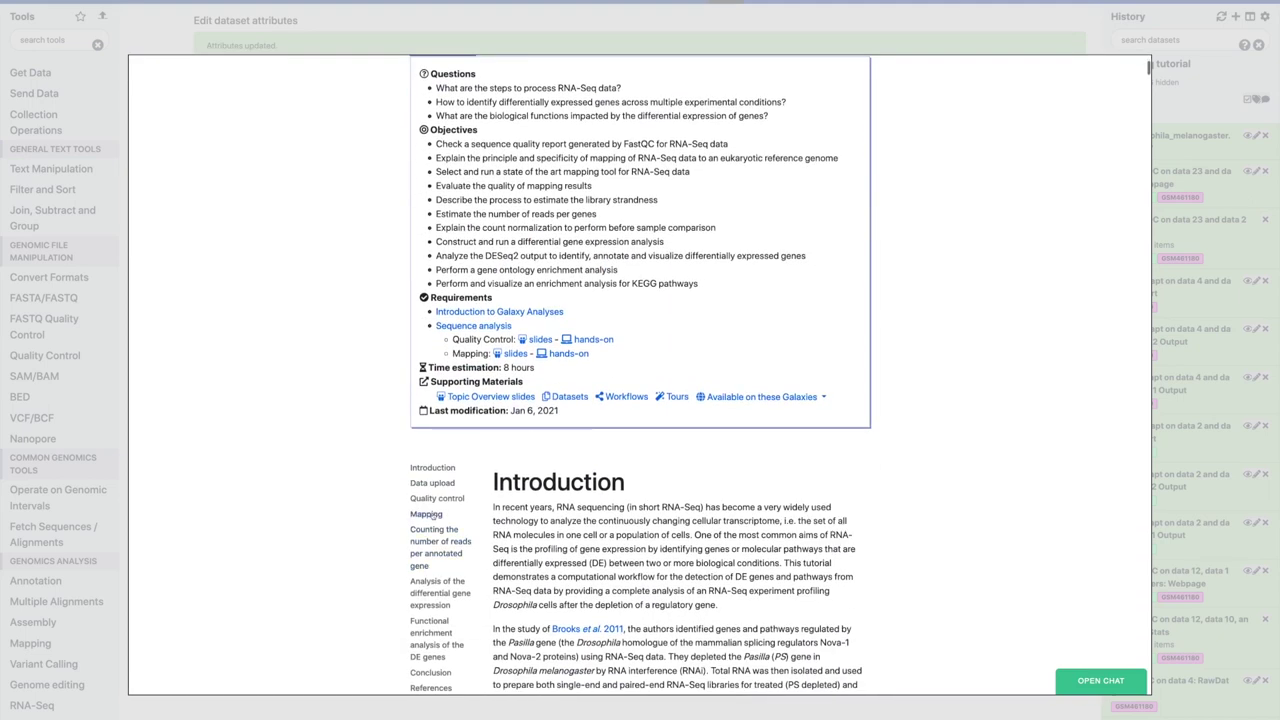
click(426, 526)
scroll(533, 461, down, 8)
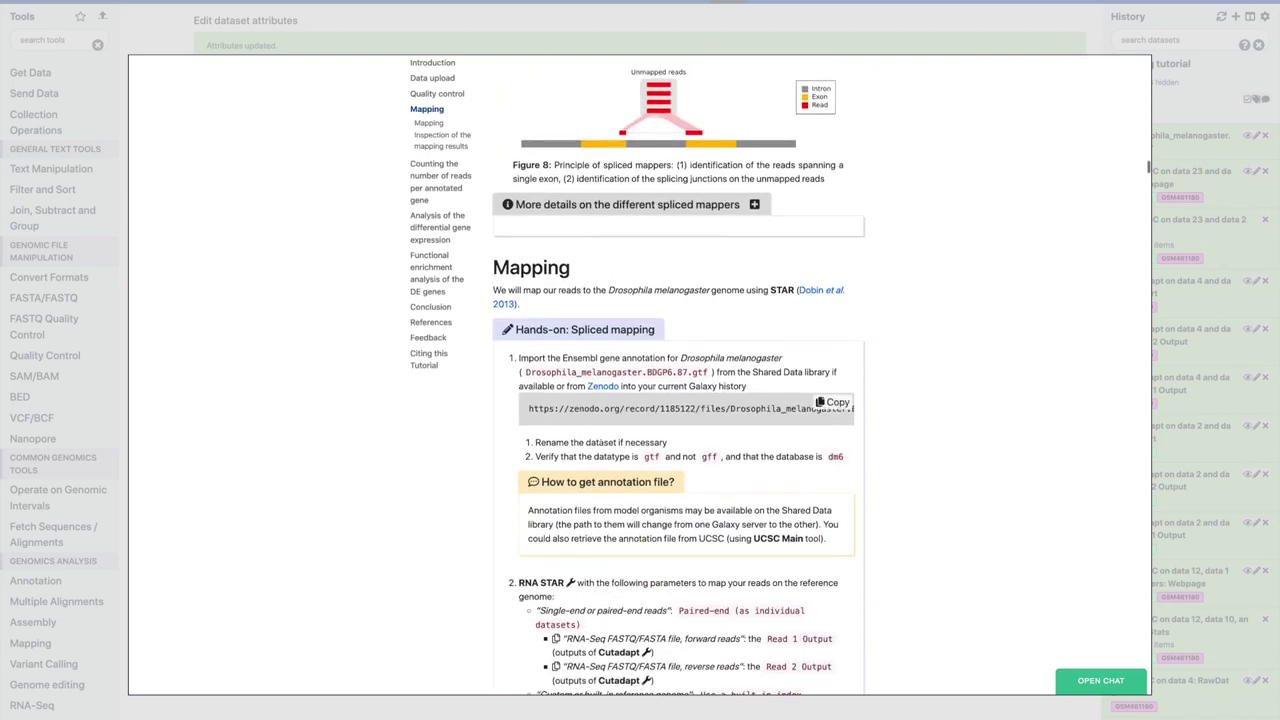
Read the rename, datatype and database instructions, and check the format and database of the annotation dataset in the history against them.
triple_click(600, 442)
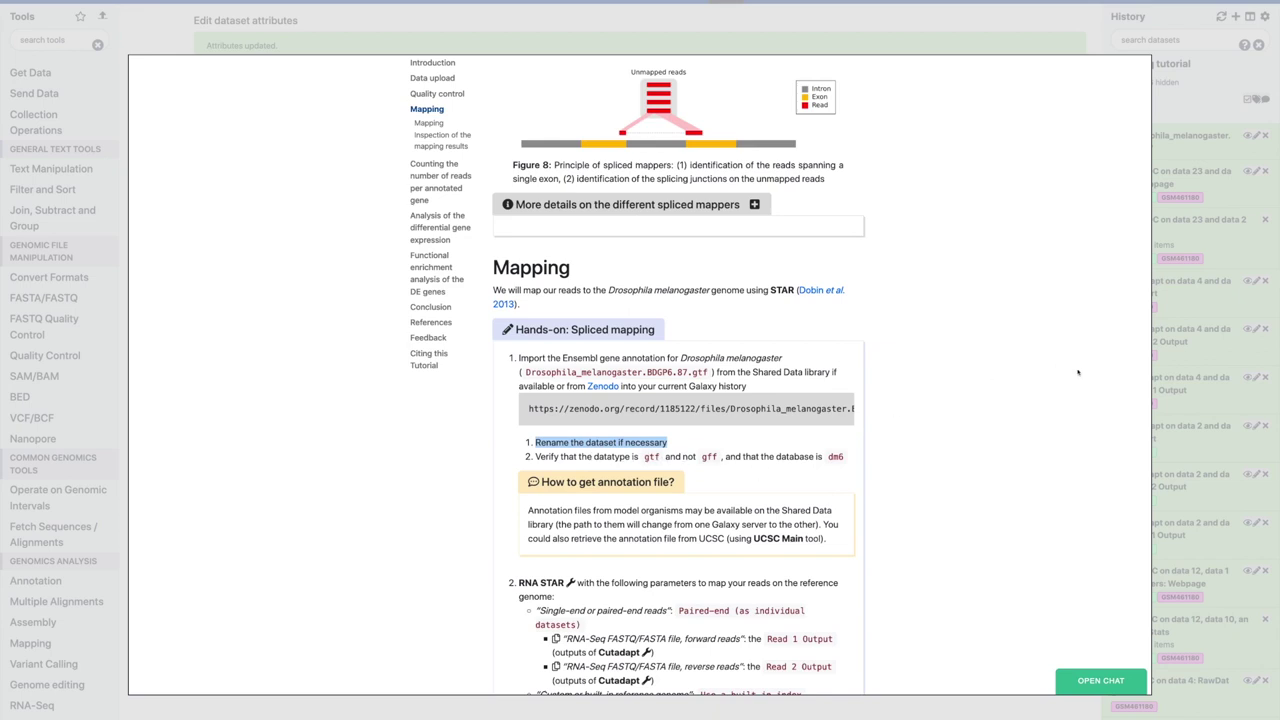
double_click(833, 456)
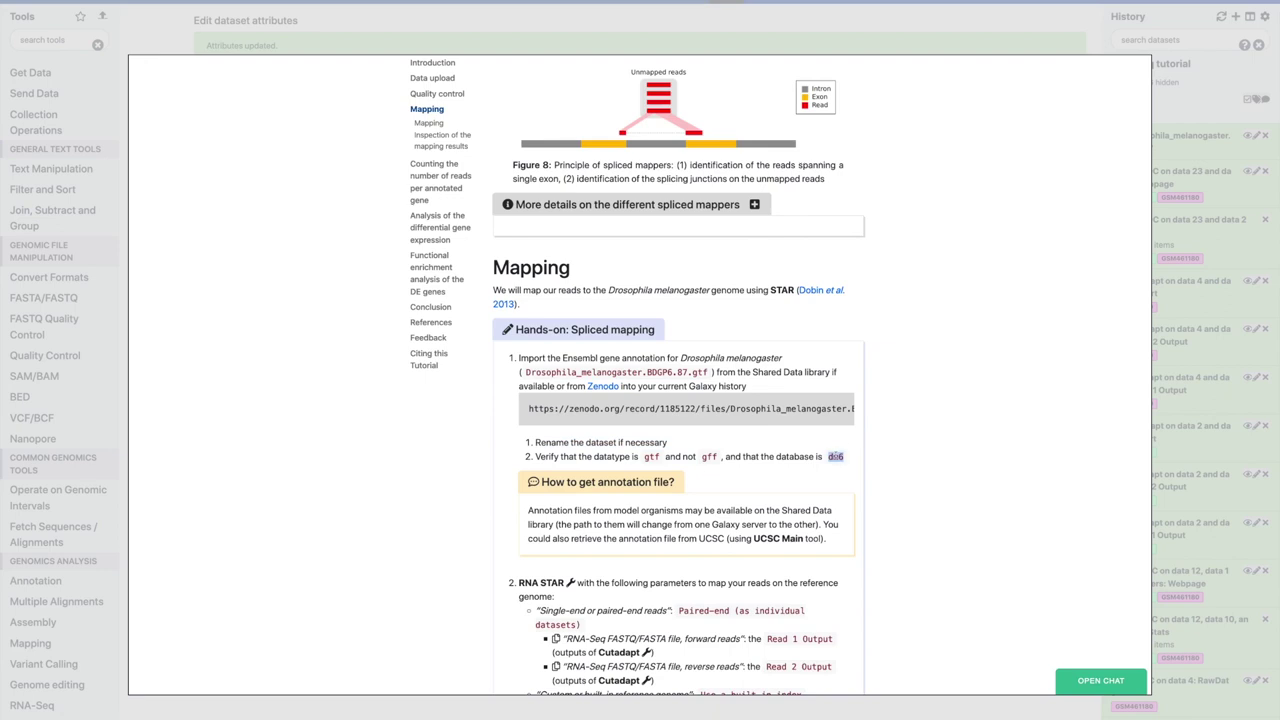
click(1222, 106)
click(1187, 150)
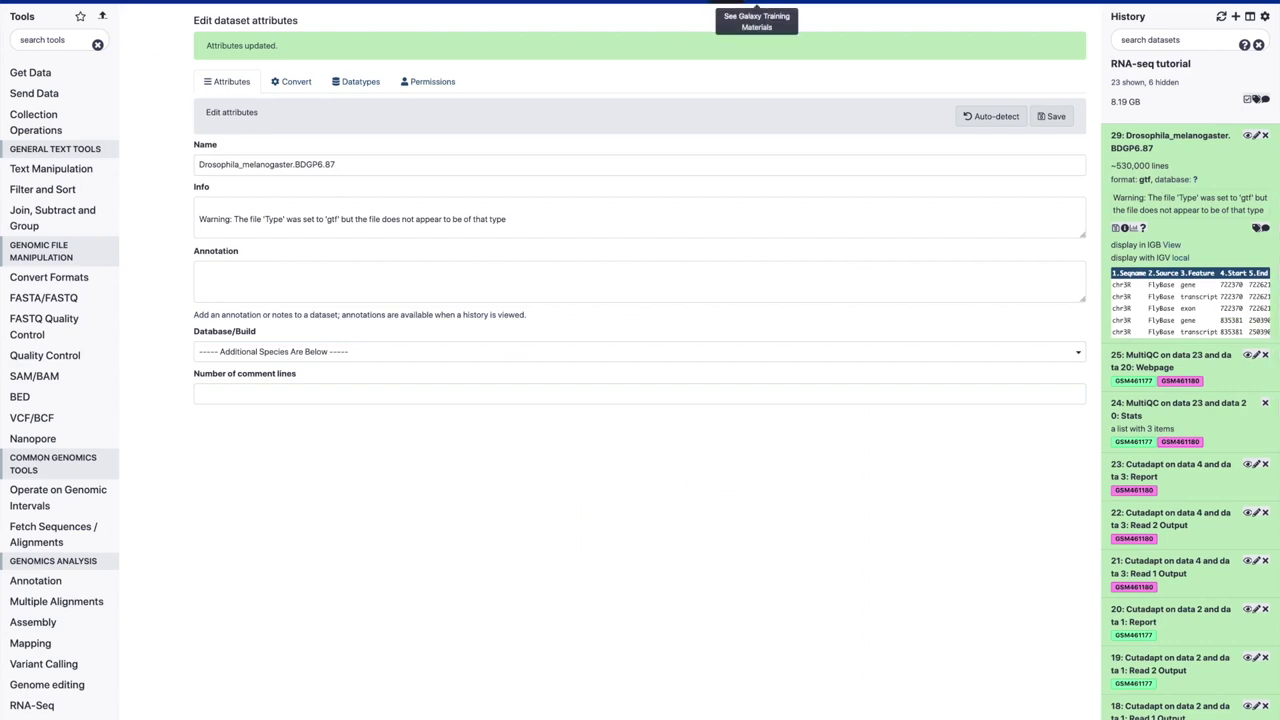
click(757, 4)
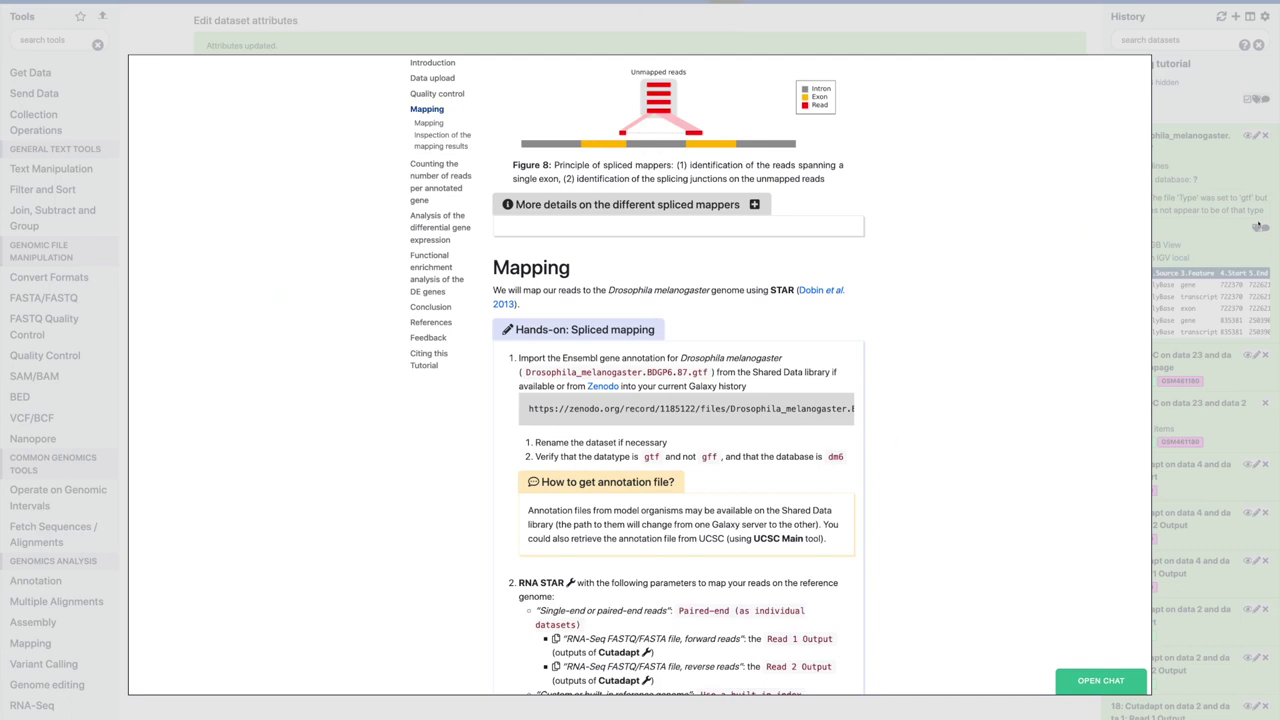
click(1208, 237)
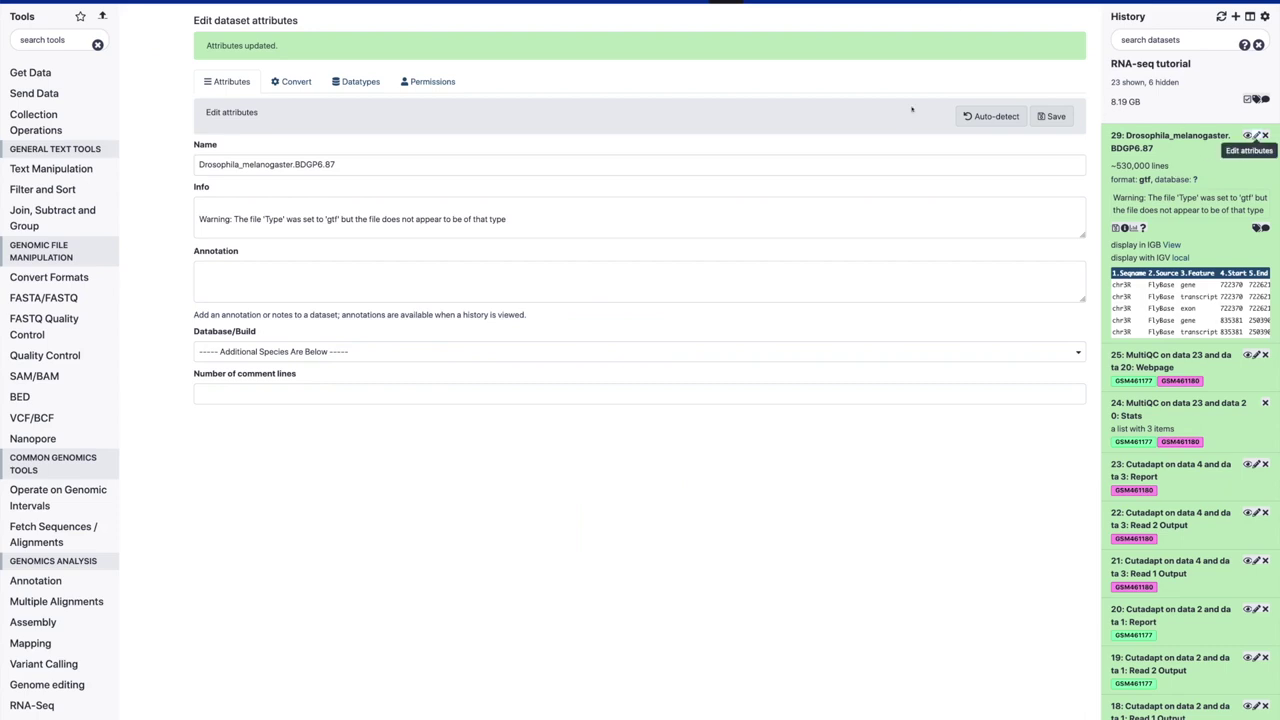
Set the annotation dataset's database/build to D. melanogaster Aug. 2014 (dm6), save it, and check its format and database in the history.
click(1257, 135)
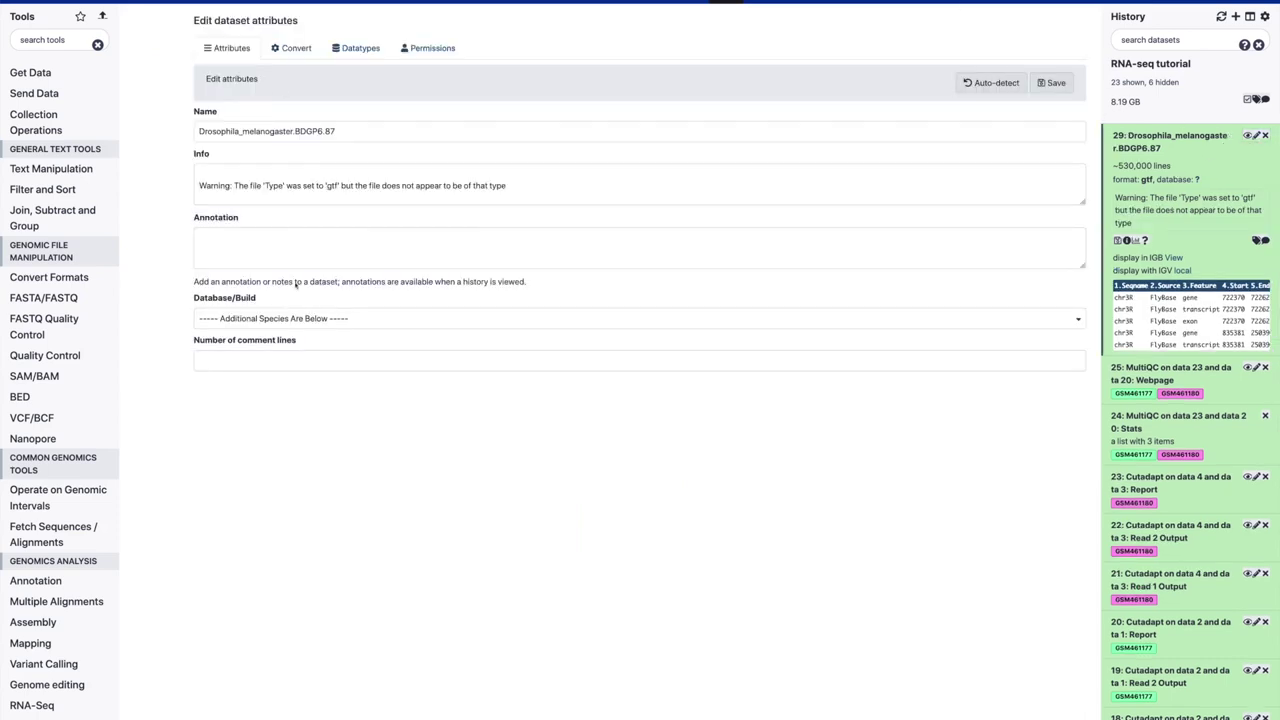
click(291, 319)
text(dm6)
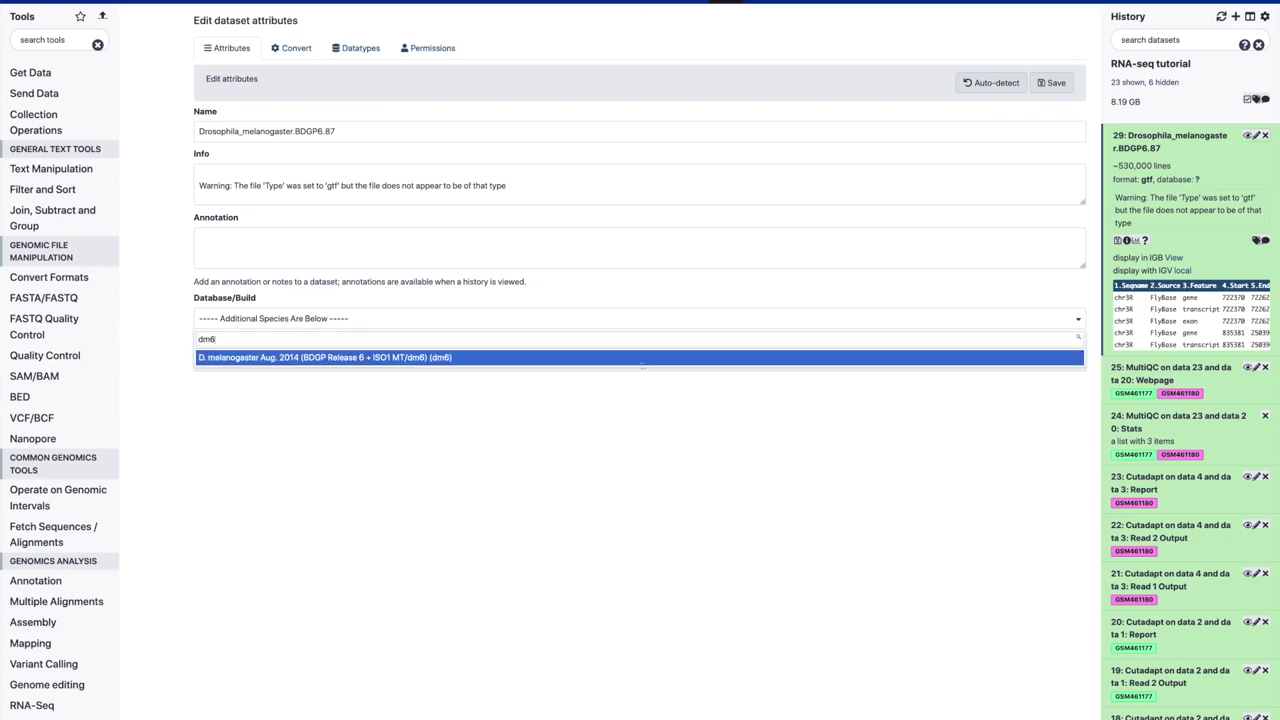
key(Return)
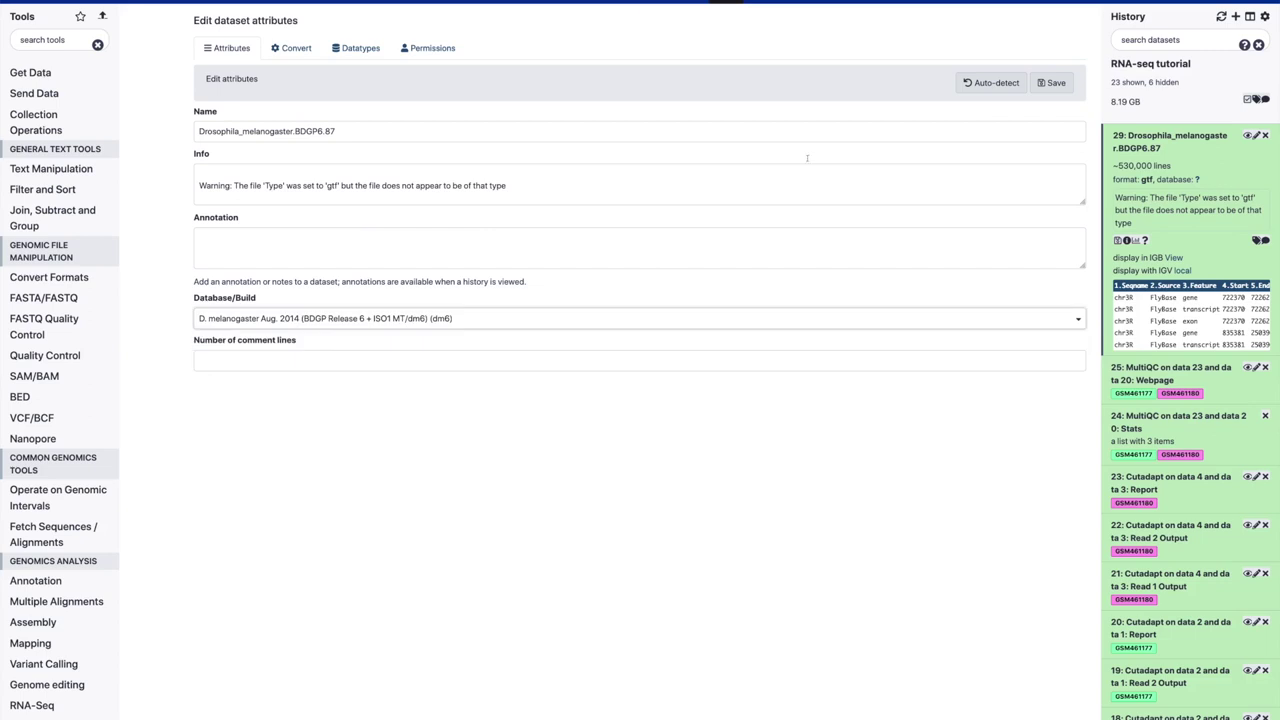
click(1050, 83)
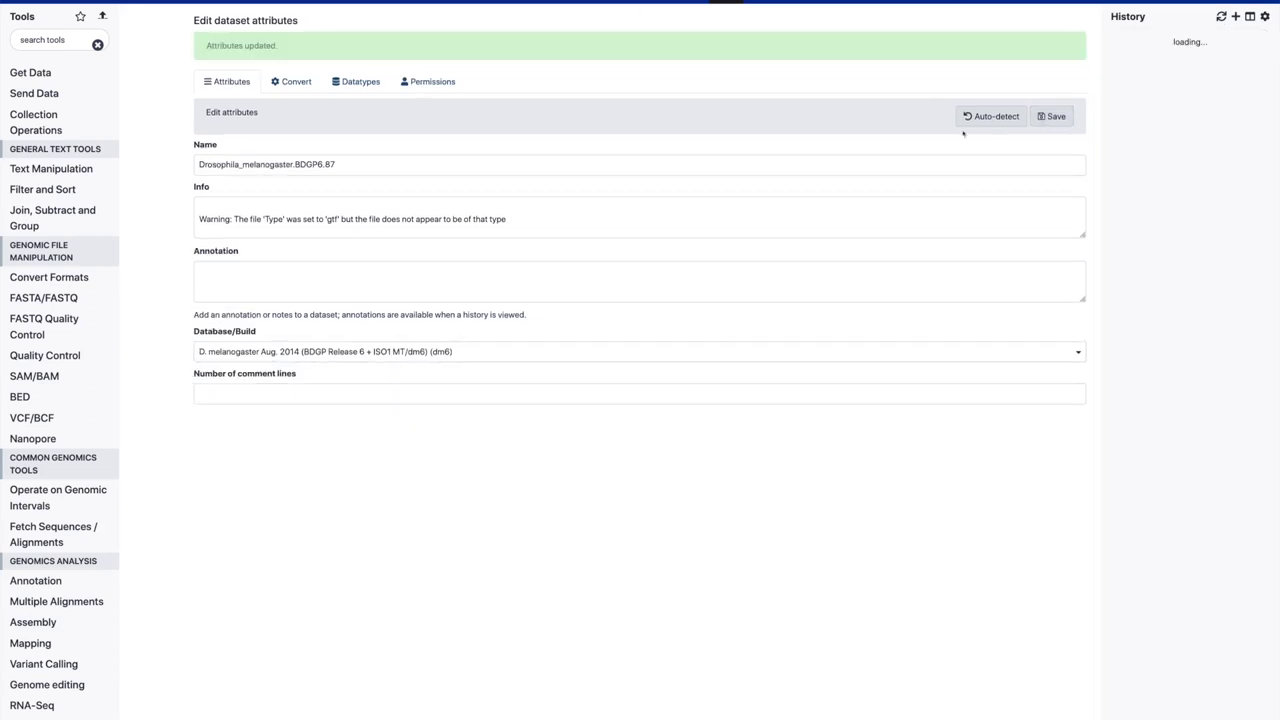
drag(1212, 179, 1108, 179)
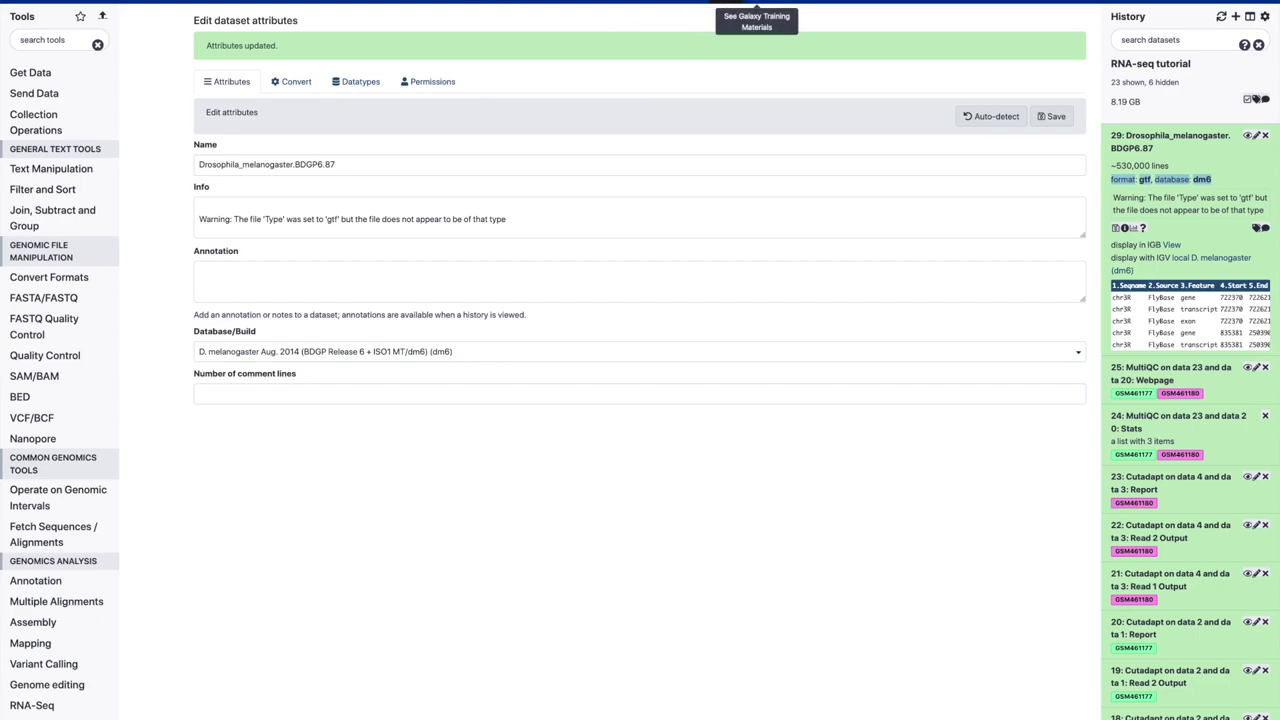
Read the RNA STAR parameters in Hands-on: Spliced mapping of the training materials.
click(757, 4)
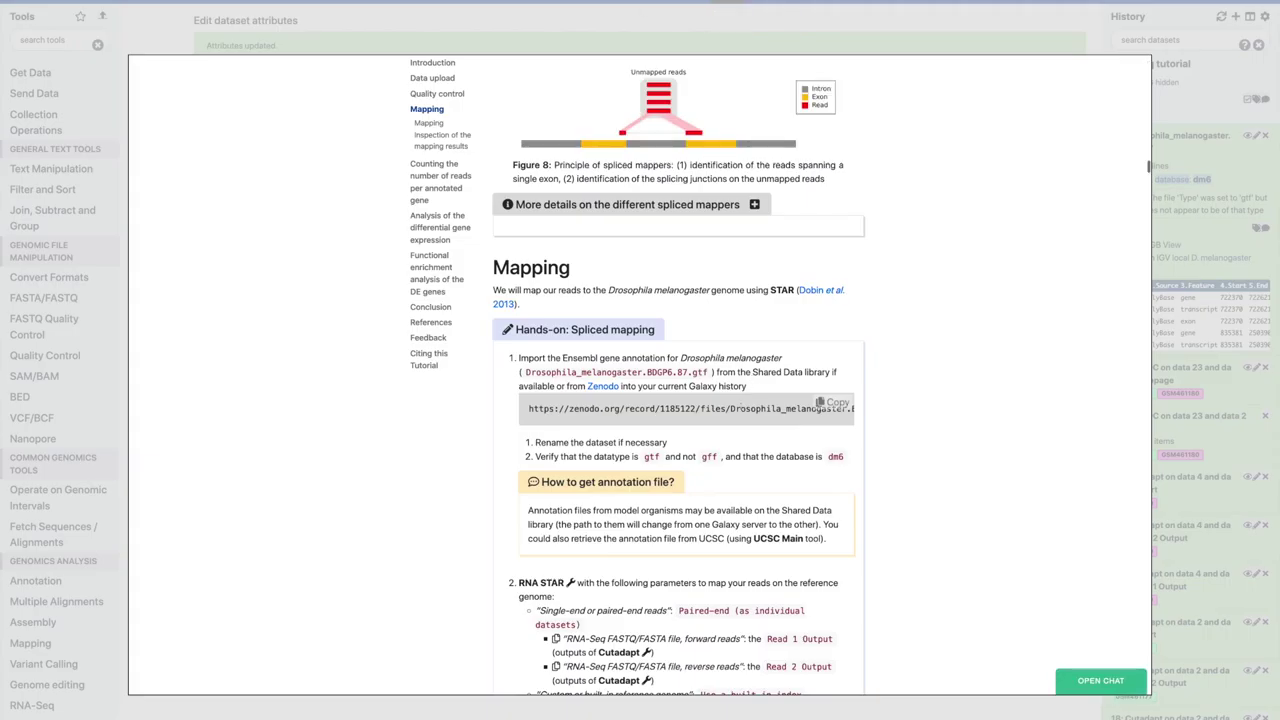
scroll(680, 400, down, 4)
scroll(680, 400, down, 2)
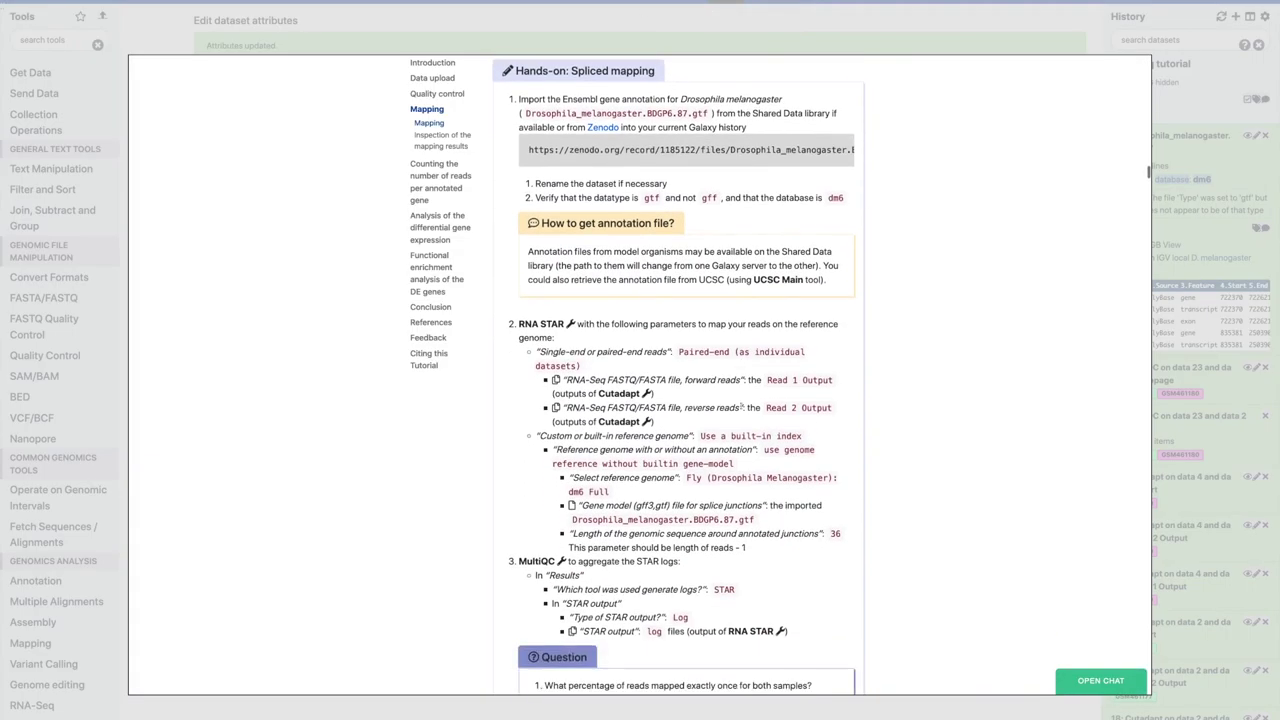
scroll(680, 400, down, 1)
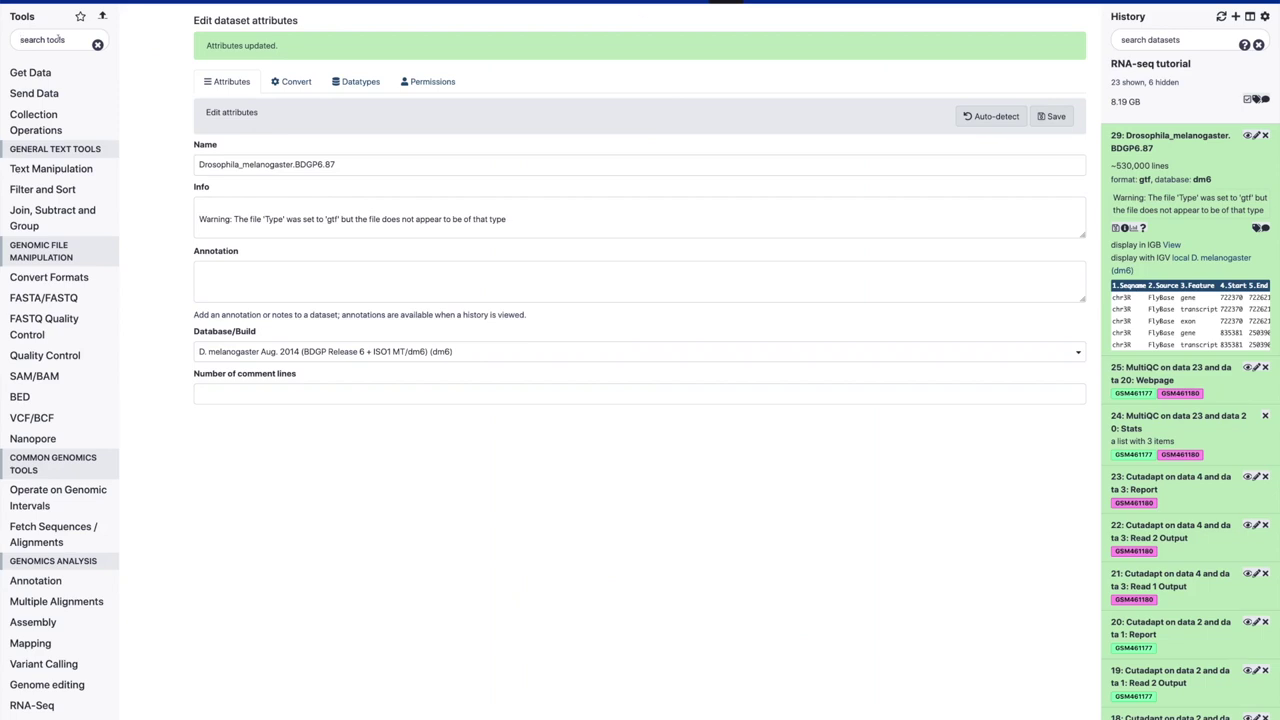
Find the RNA STAR tool by searching for "star", open it and set the reads to Paired-end (as individual datasets).
click(60, 39)
text(star)
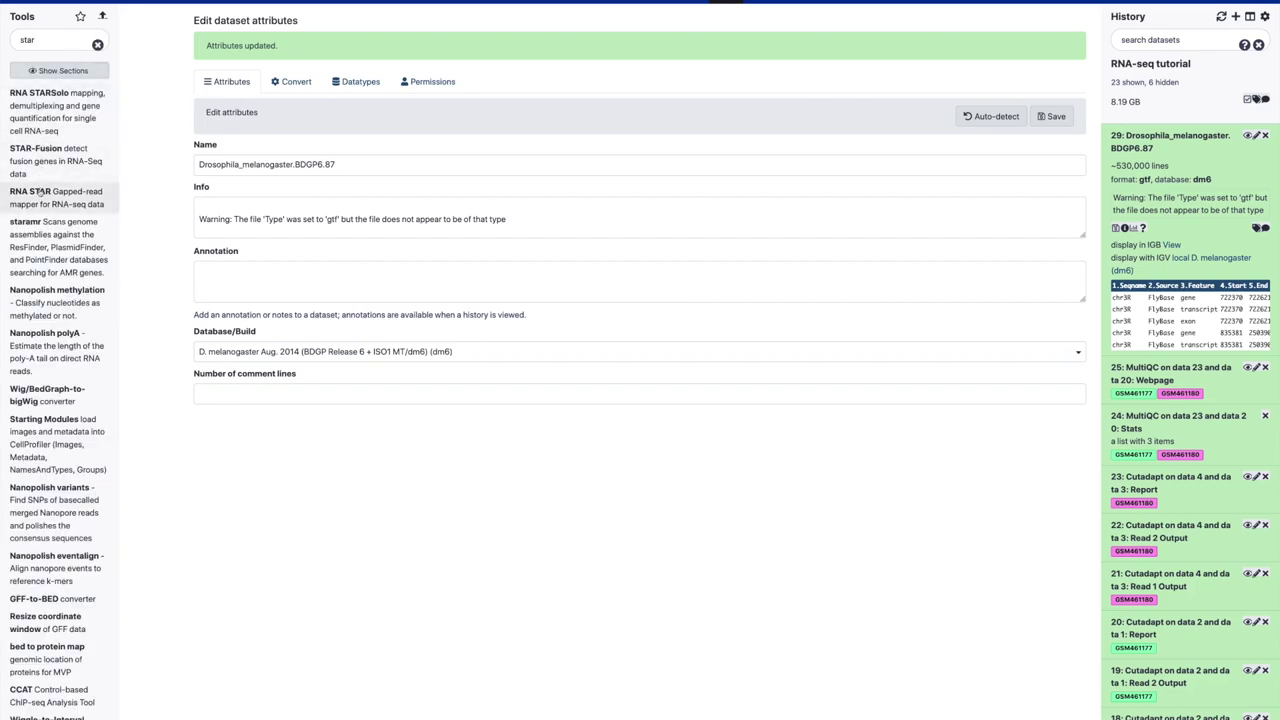
click(41, 193)
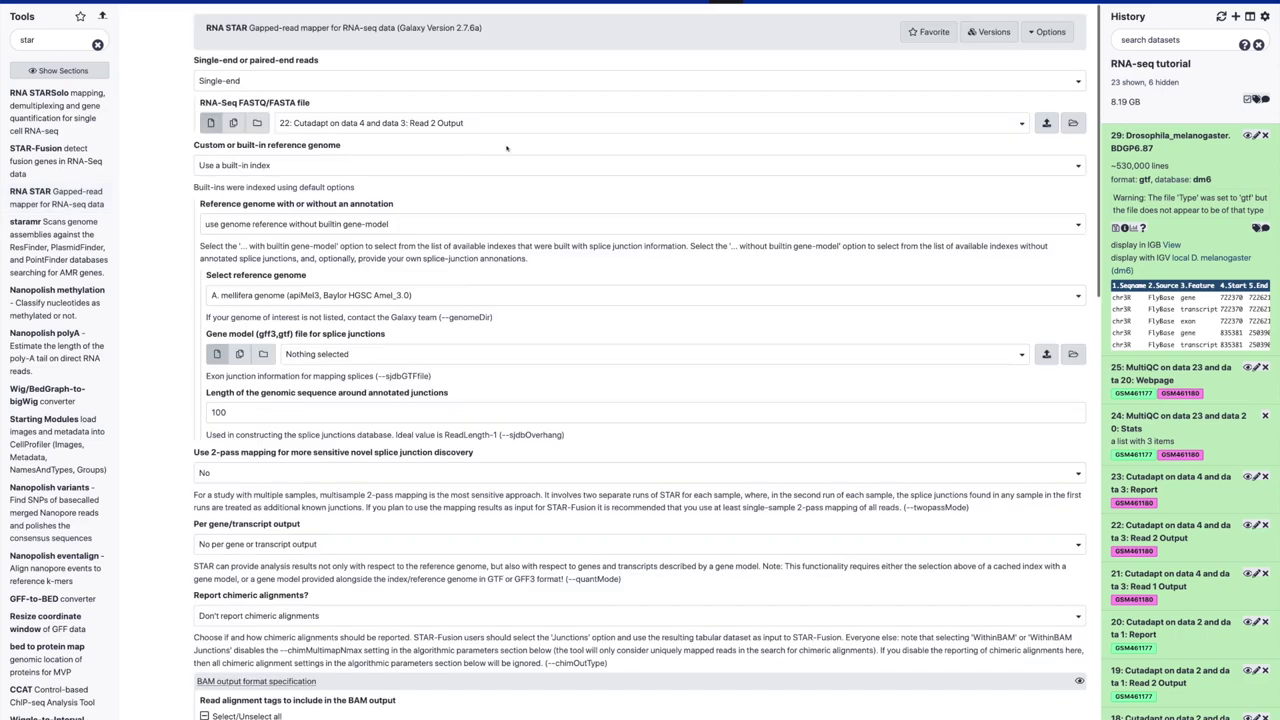
click(264, 81)
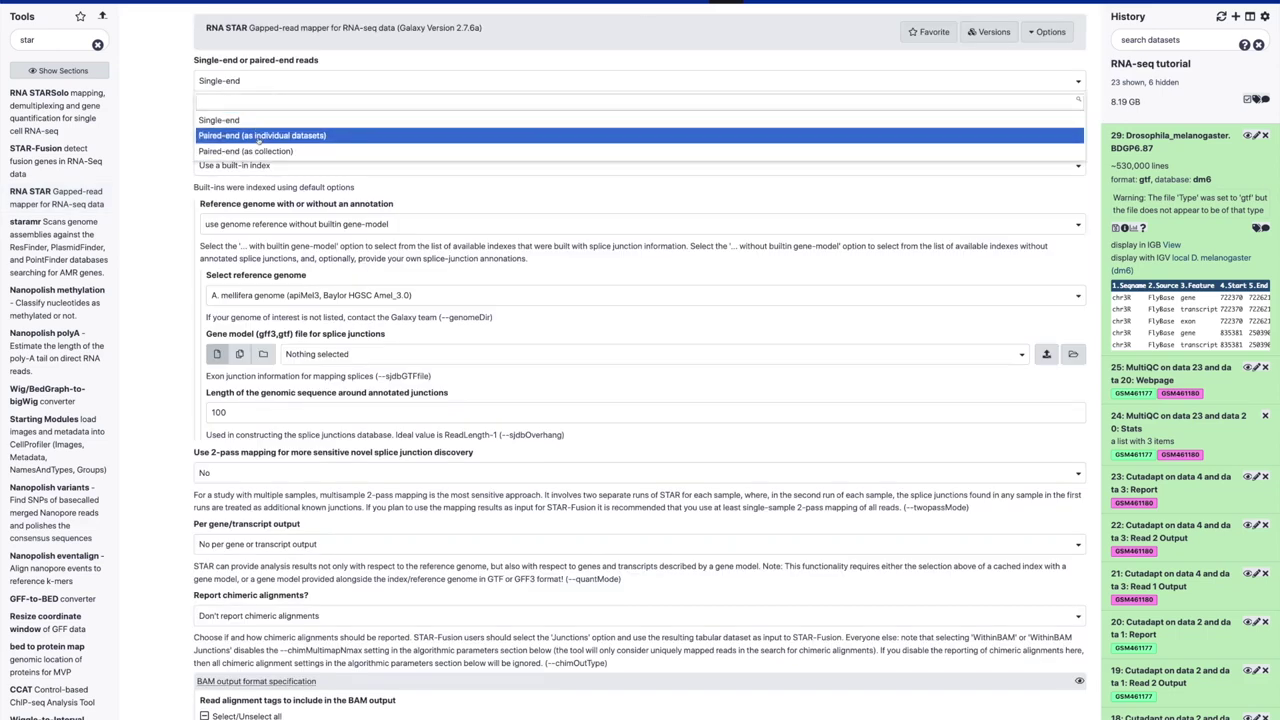
click(258, 136)
Choose multiple datasets as input: both Cutadapt Read 1 outputs (21, 18) as forward reads and both Read 2 outputs (22, 19) as reverse reads.
click(233, 127)
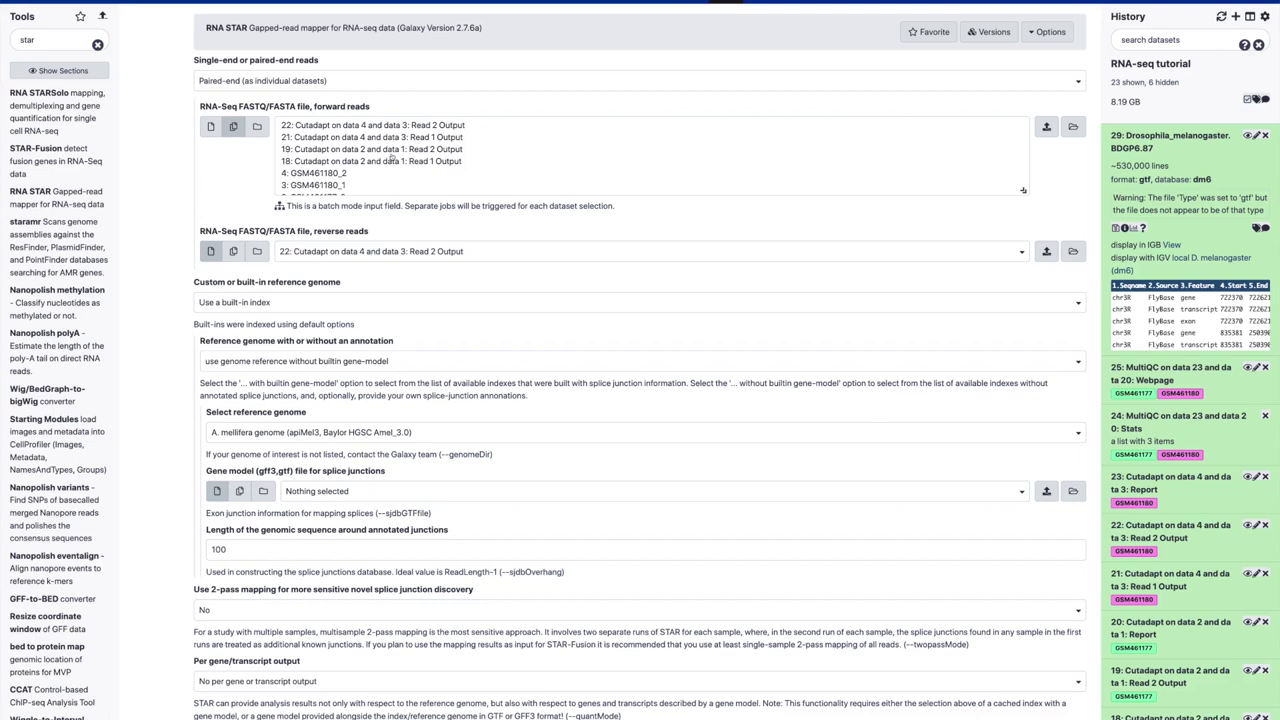
double_click(330, 106)
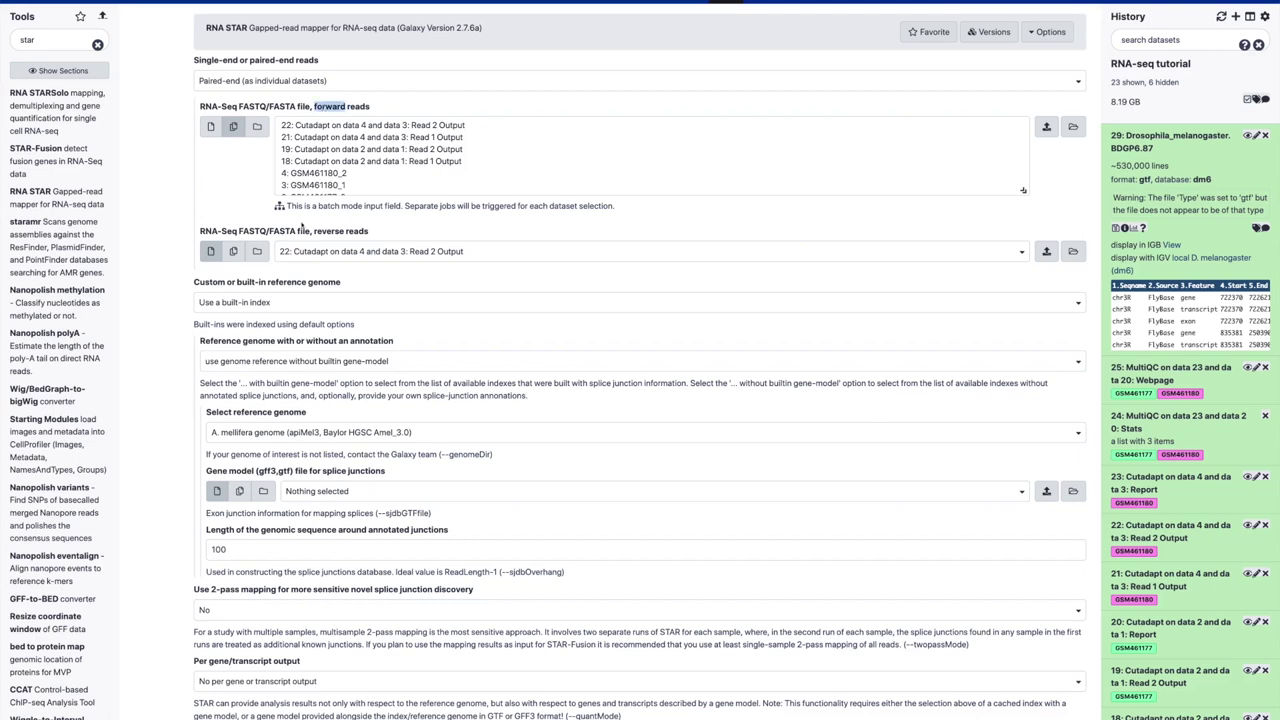
click(233, 251)
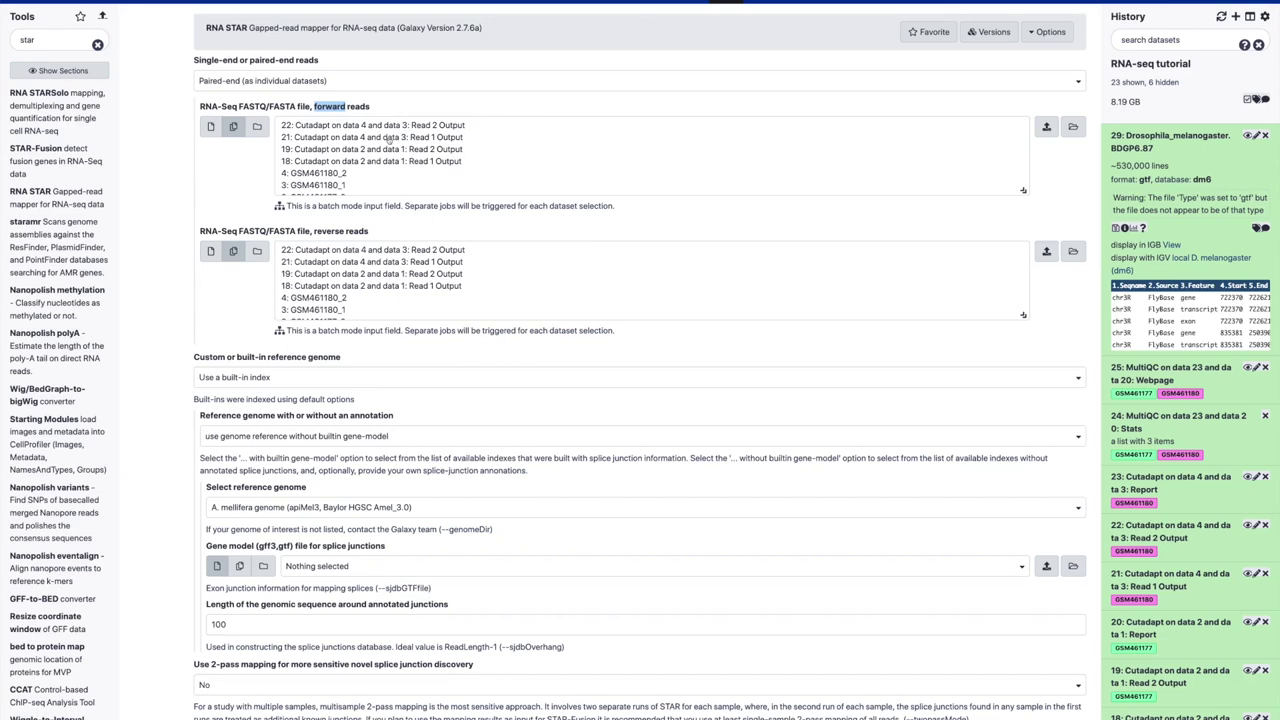
click(390, 137)
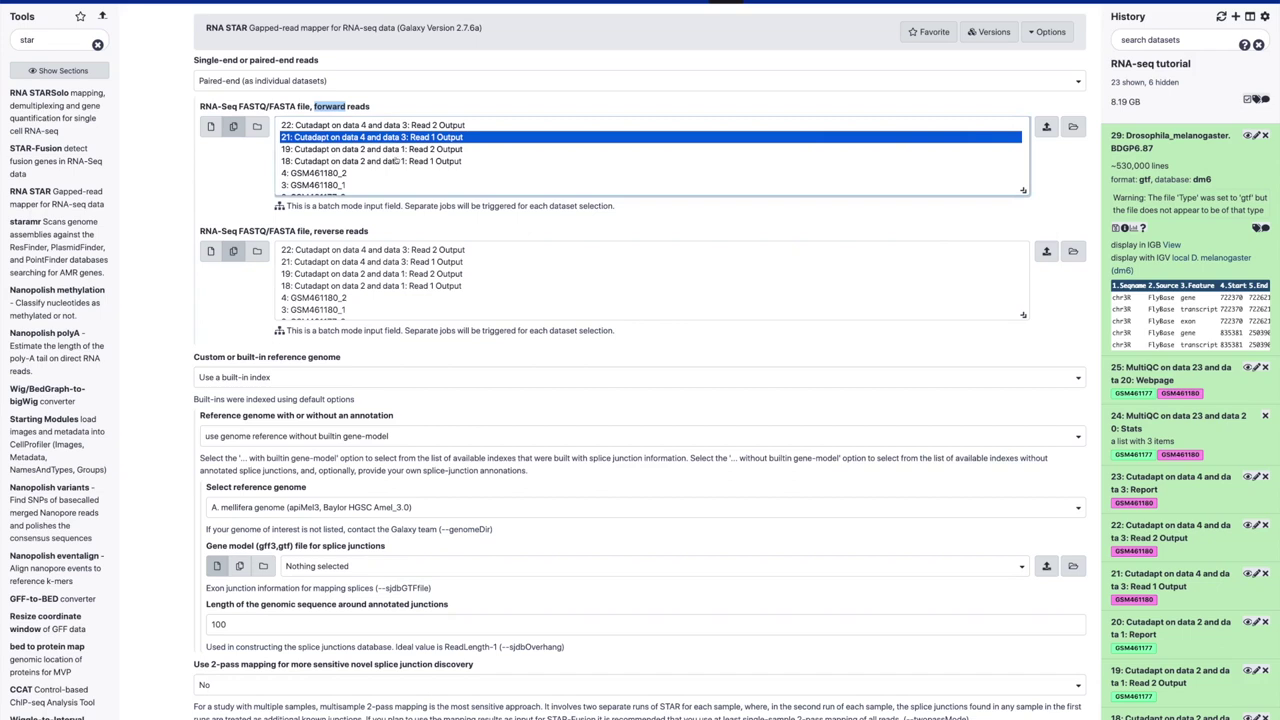
ctrl+click(400, 161)
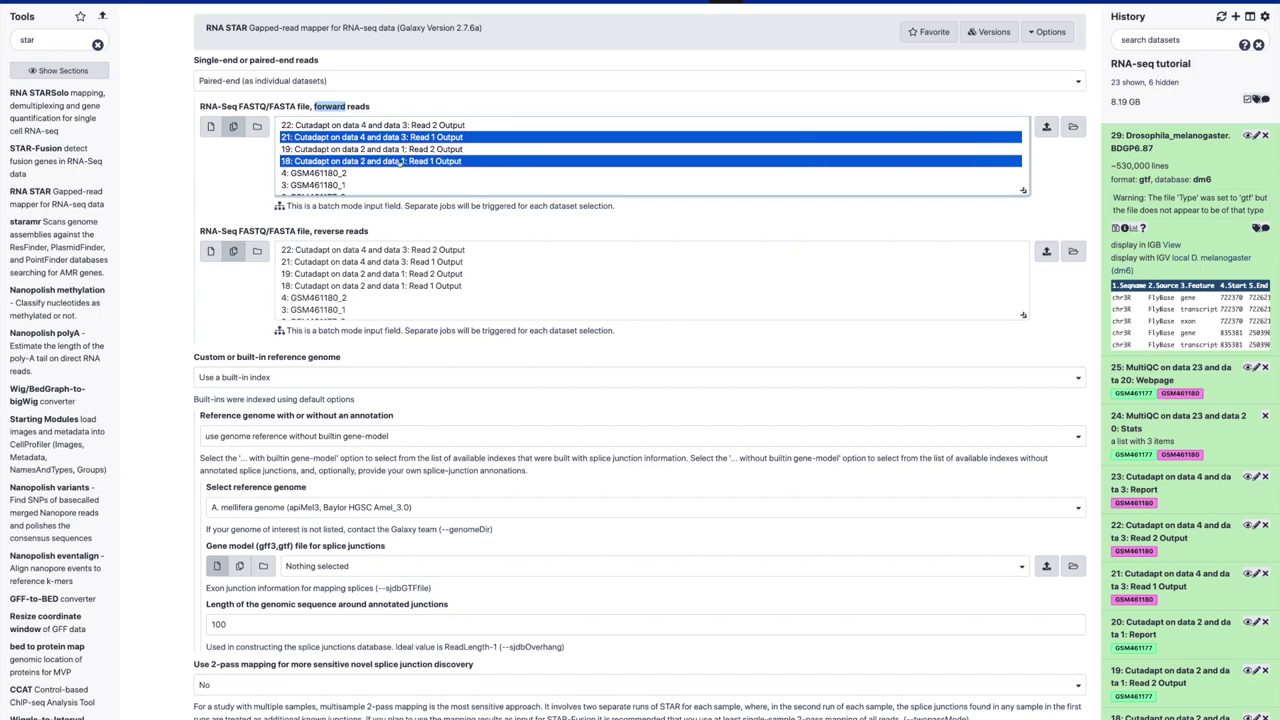
click(367, 251)
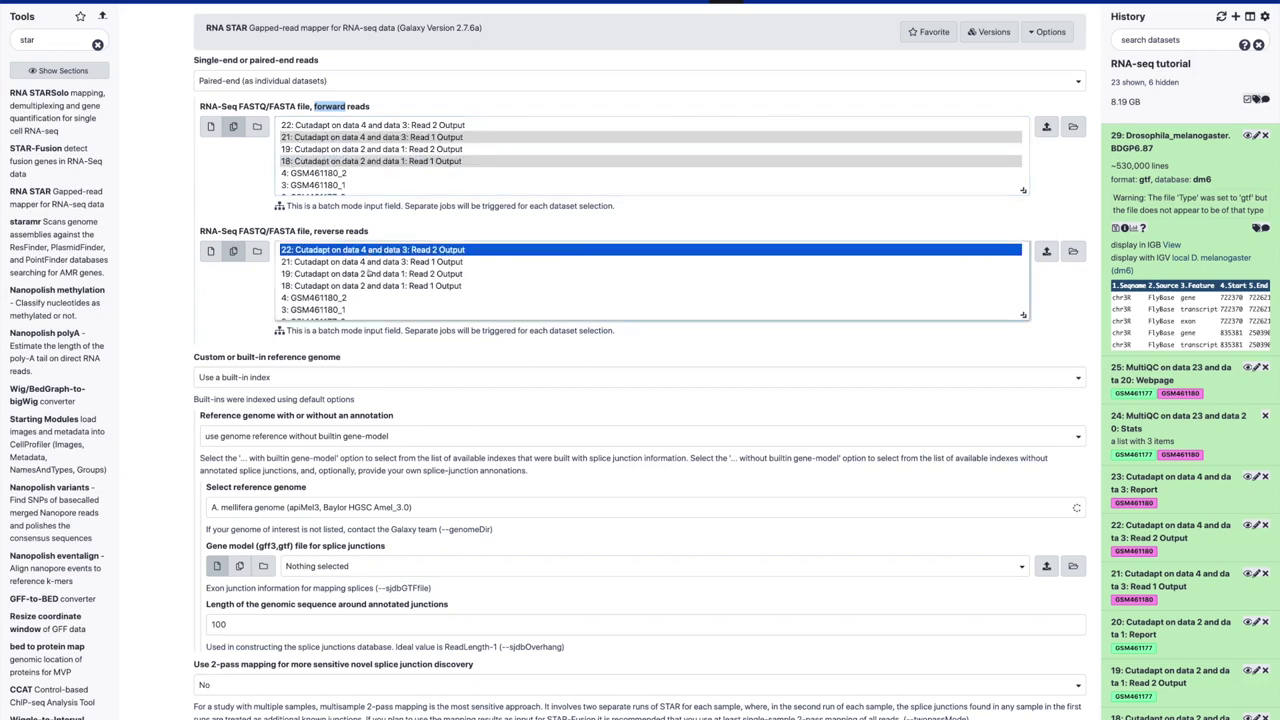
ctrl+click(370, 274)
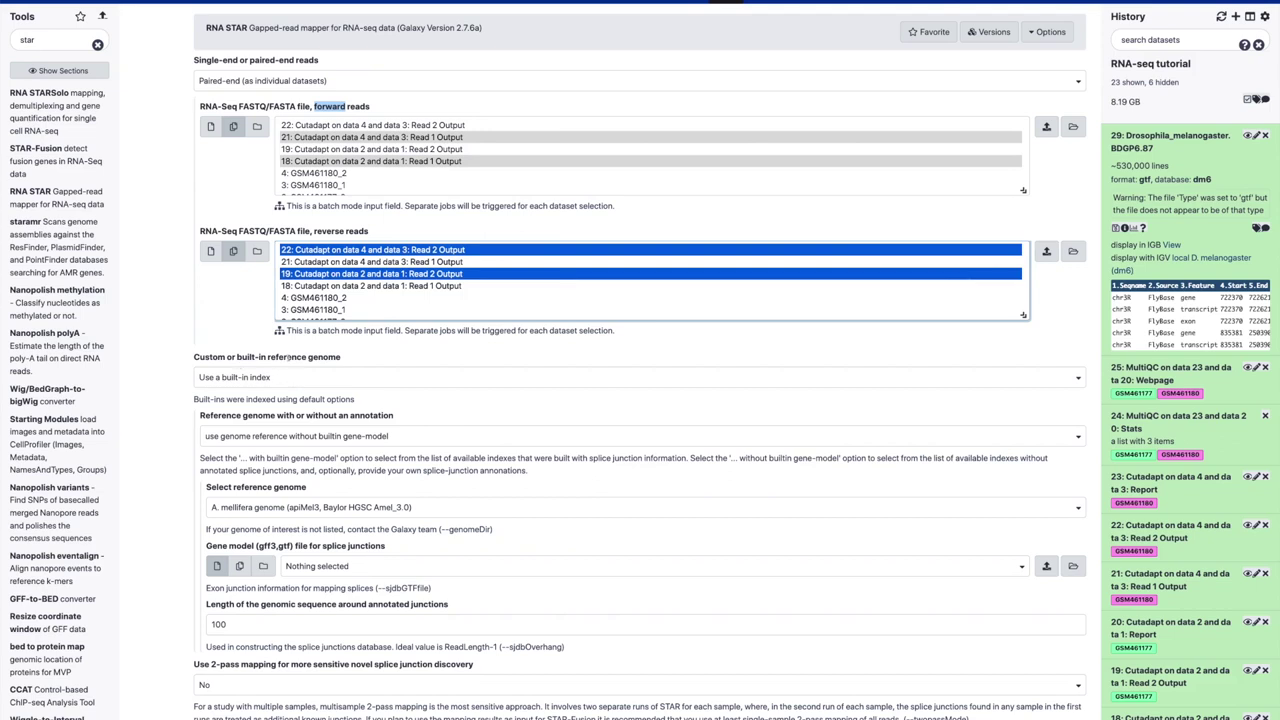
scroll(271, 347, down, 1)
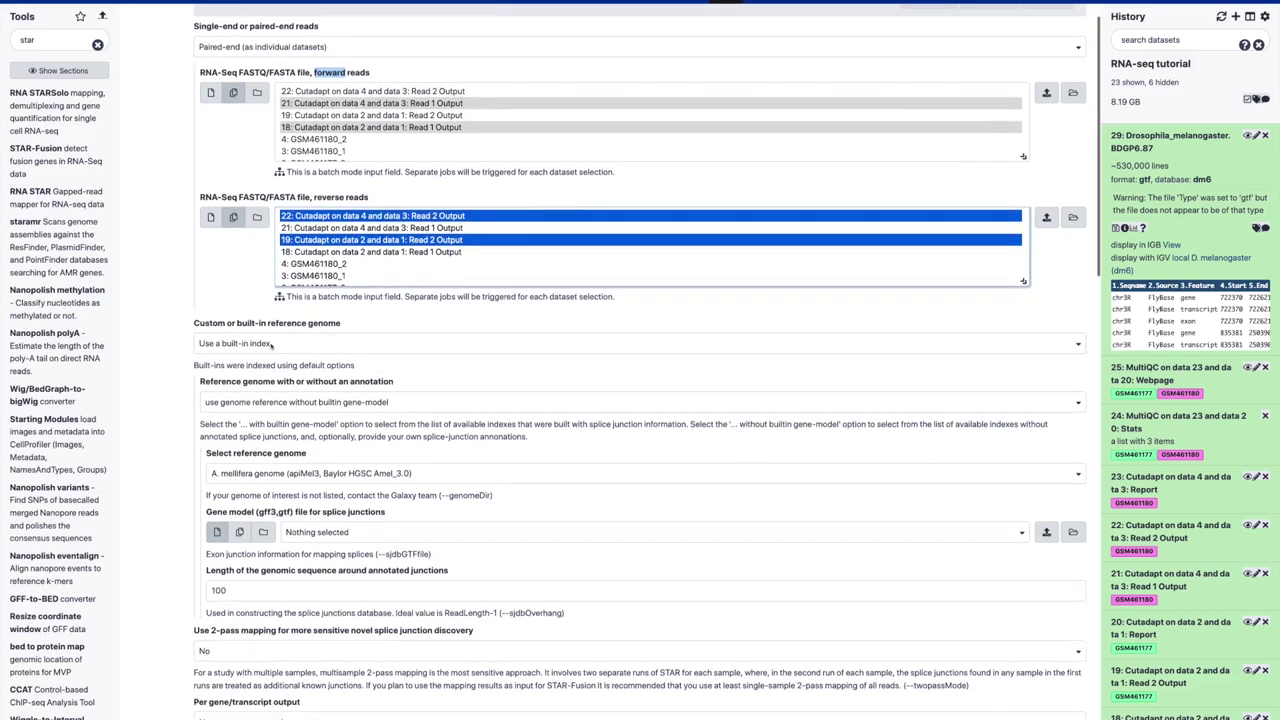
Keep the built-in index without a built-in gene model and set the reference genome to Fly (Drosophila melanogaster): dm6 Full.
click(271, 345)
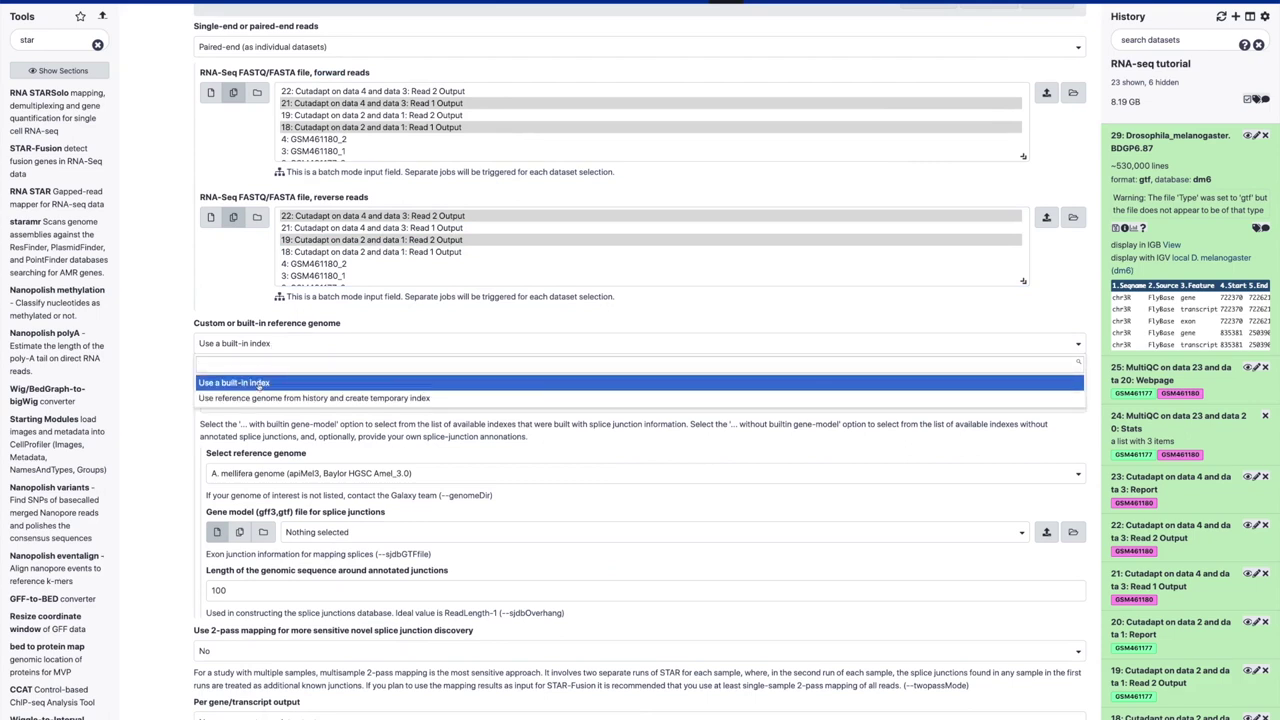
click(259, 382)
scroll(293, 366, down, 2)
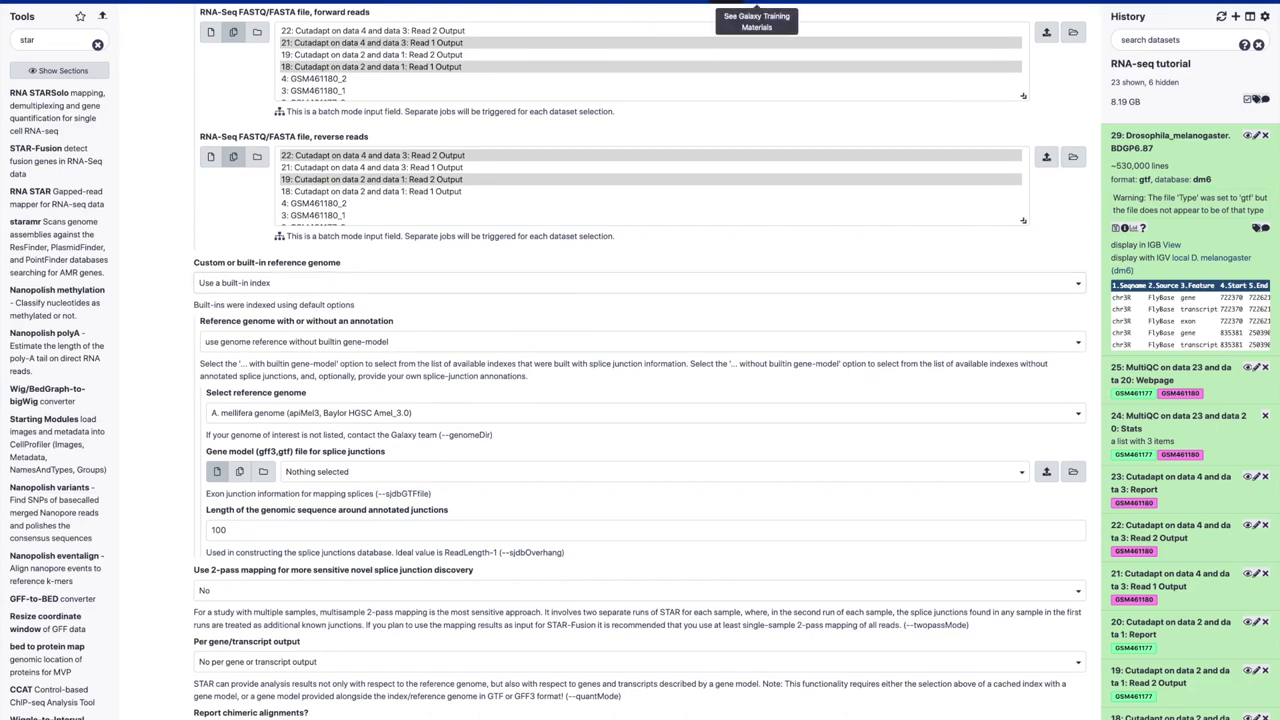
click(740, 3)
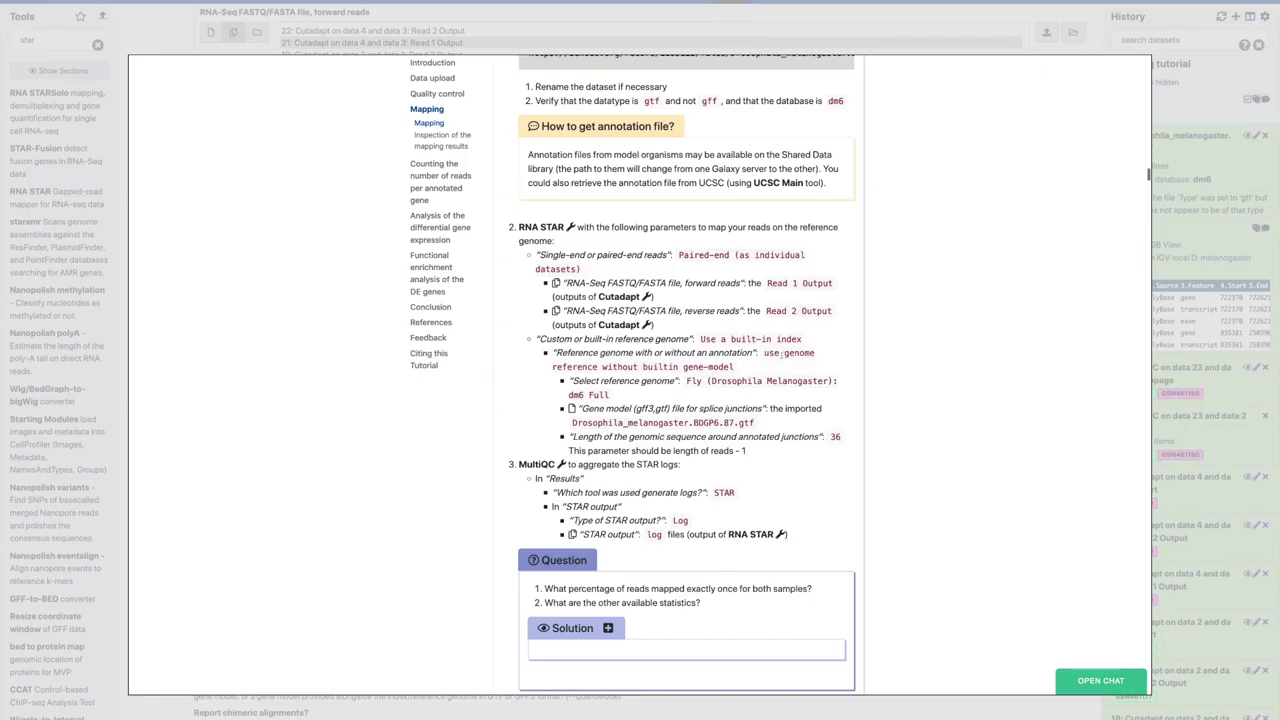
click(737, 715)
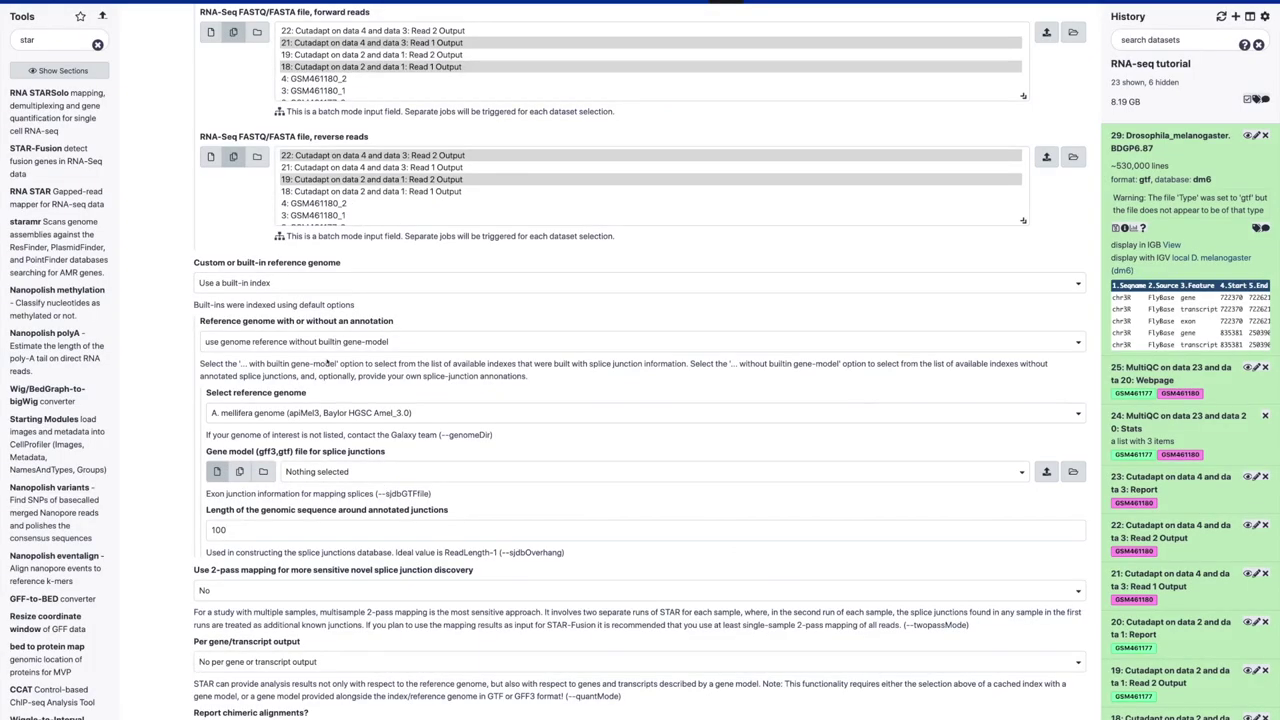
click(312, 413)
text(d)
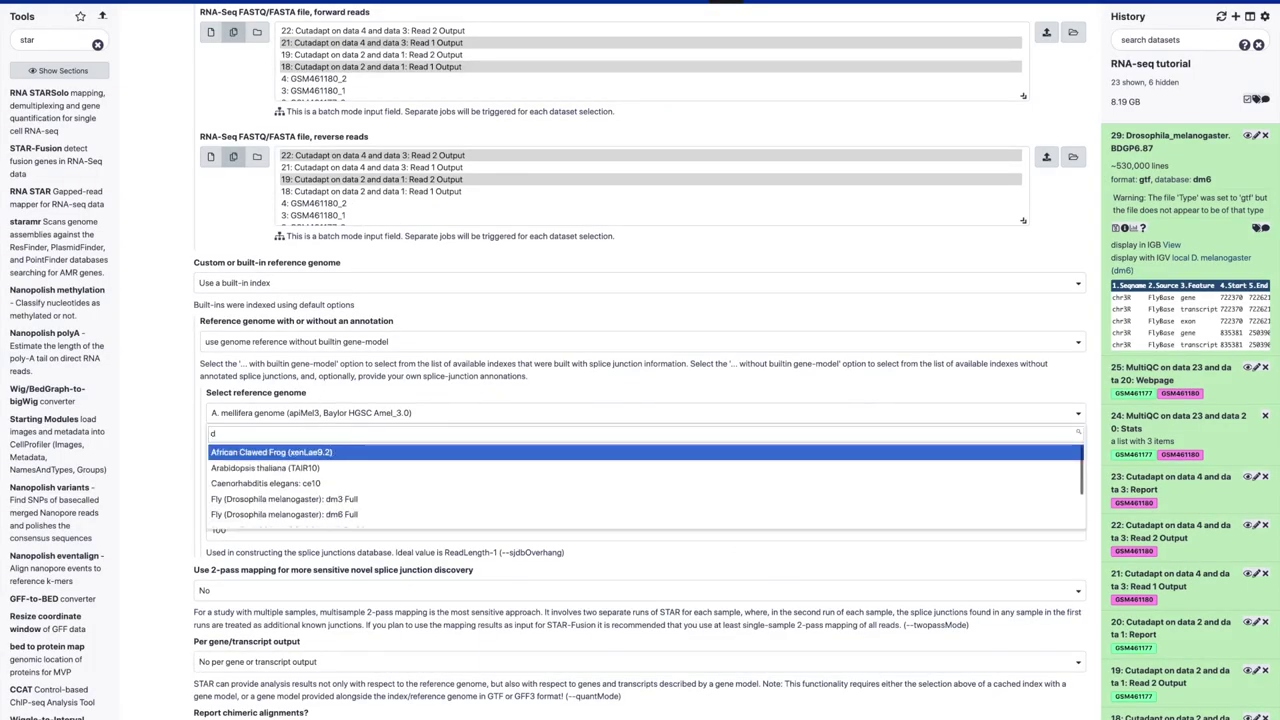
text(m6)
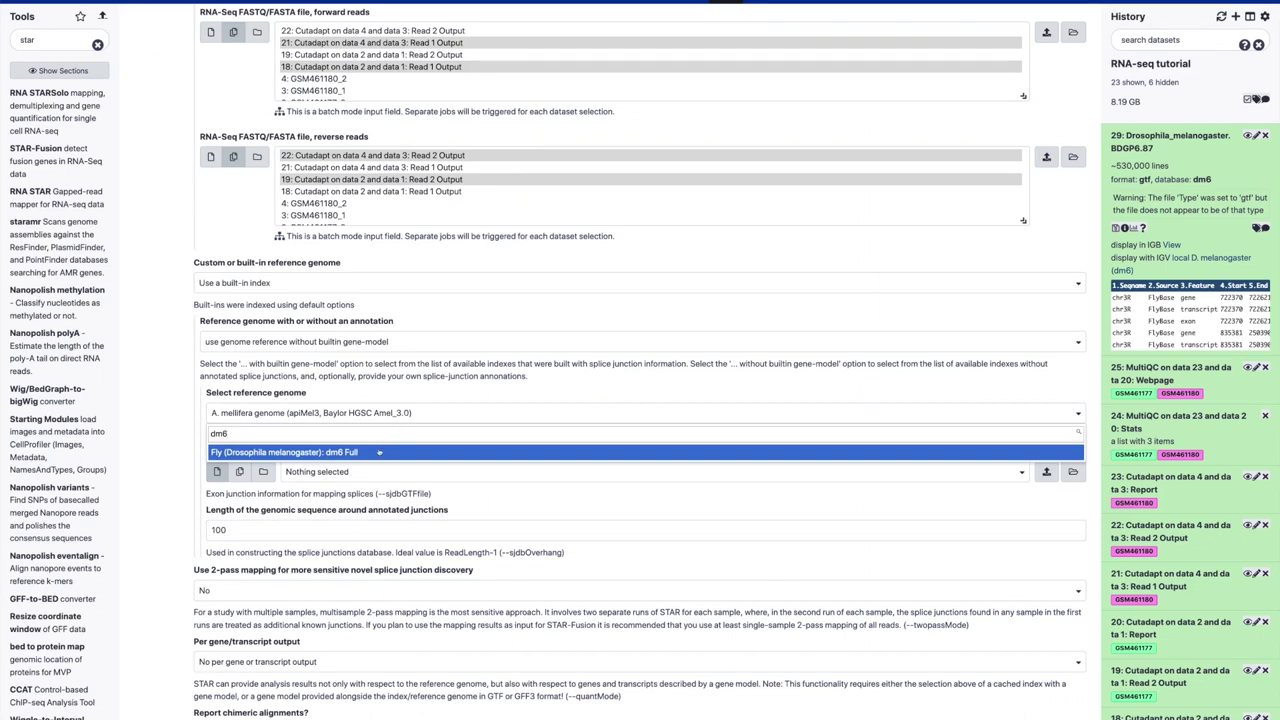
click(379, 452)
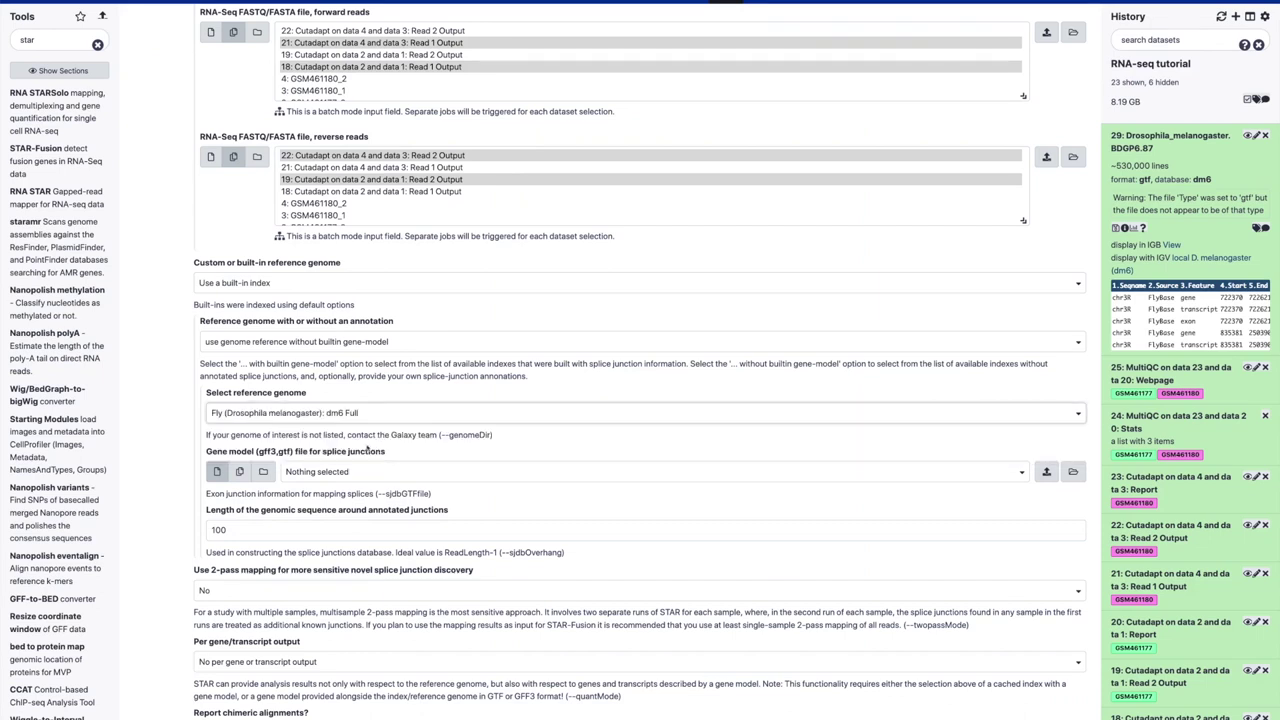
Choose 29: Drosophila_melanogaster.BDGP6.87 as the gene model for splice junctions and set the length of the genomic sequence around annotated junctions to 36.
triple_click(237, 451)
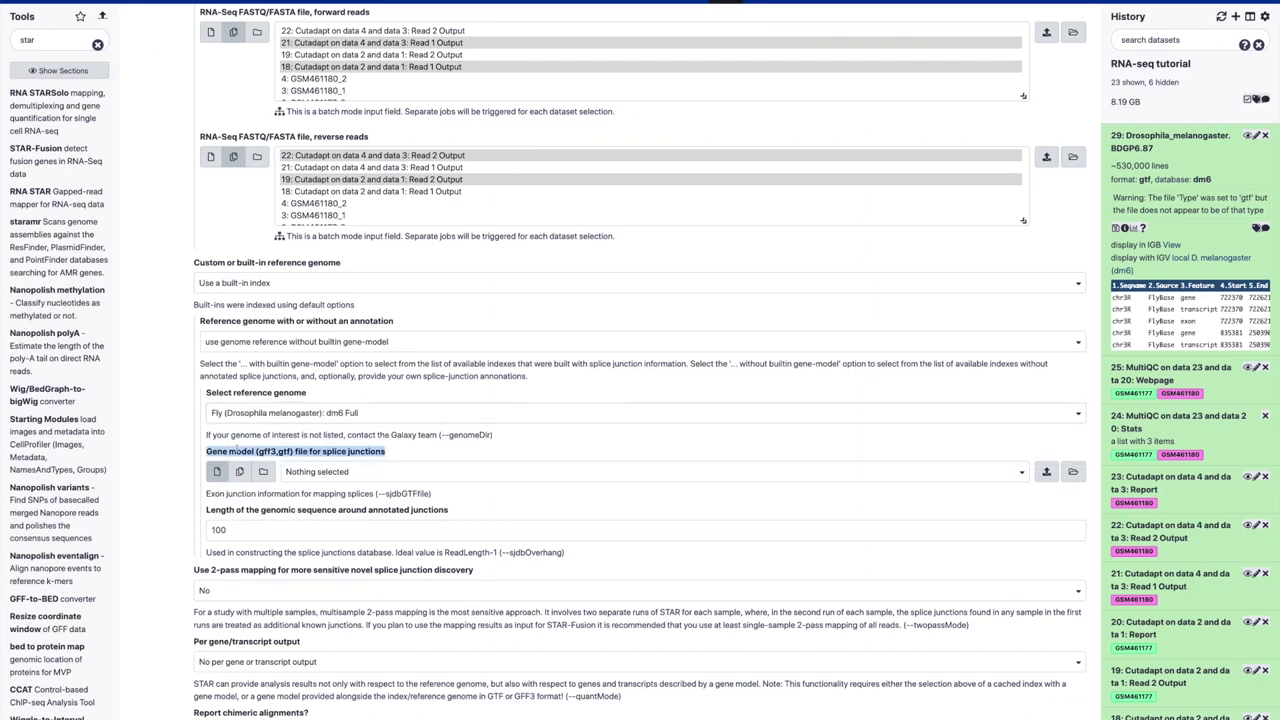
click(326, 472)
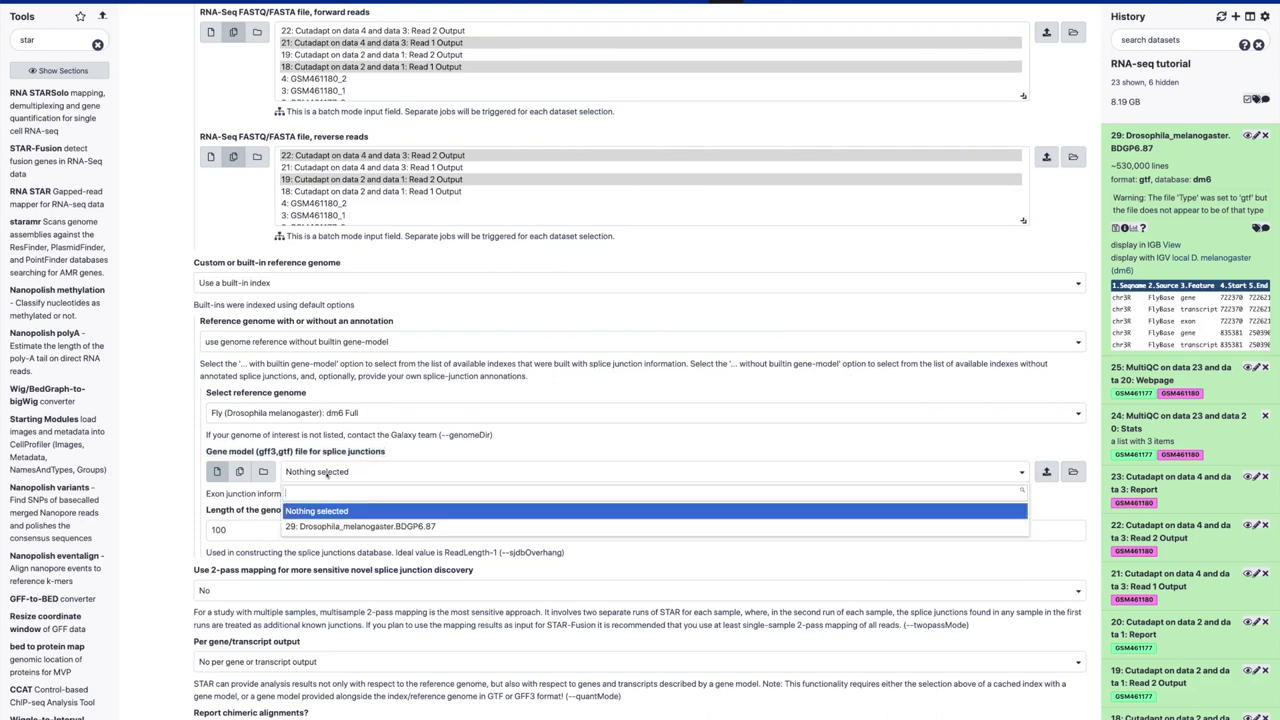
click(326, 529)
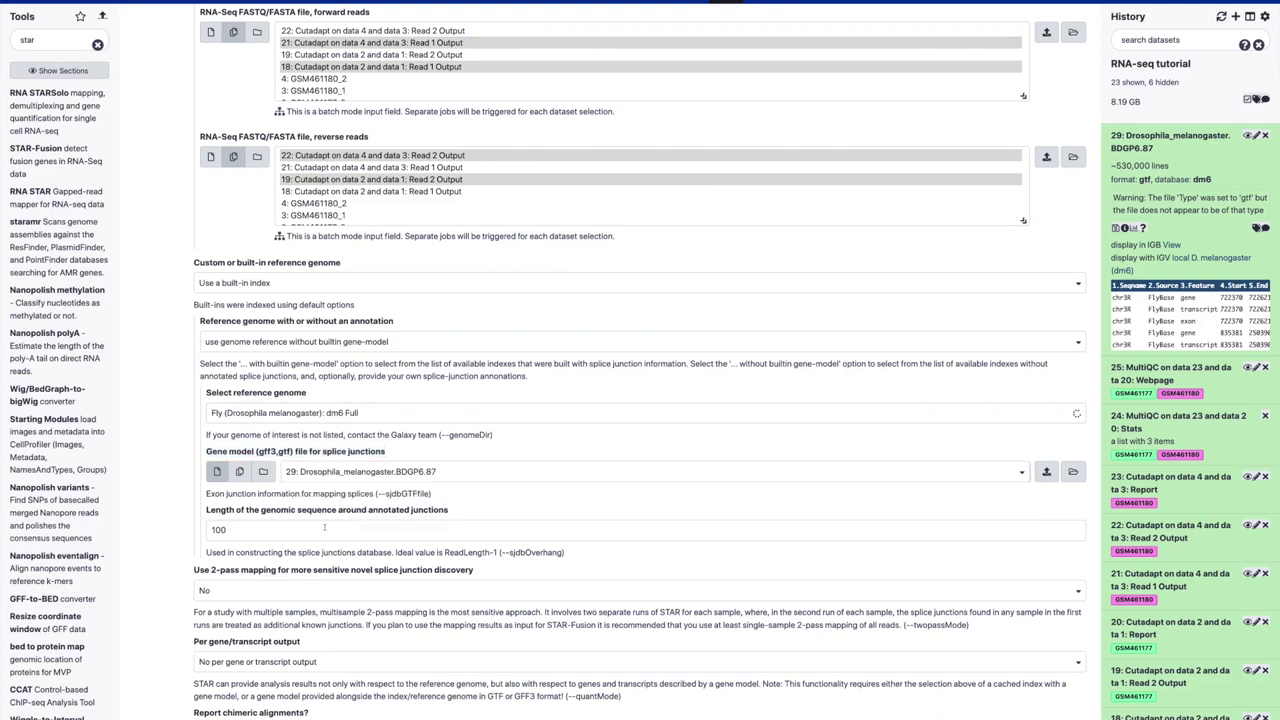
triple_click(274, 506)
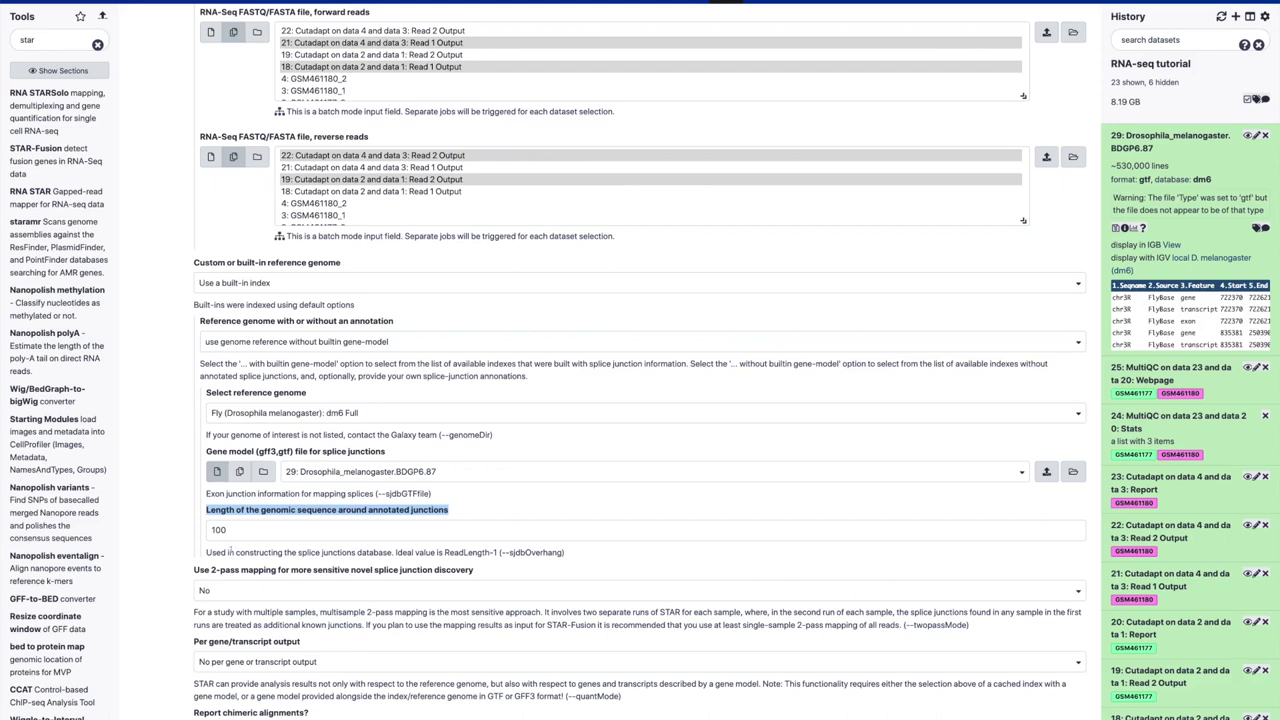
drag(395, 552, 496, 552)
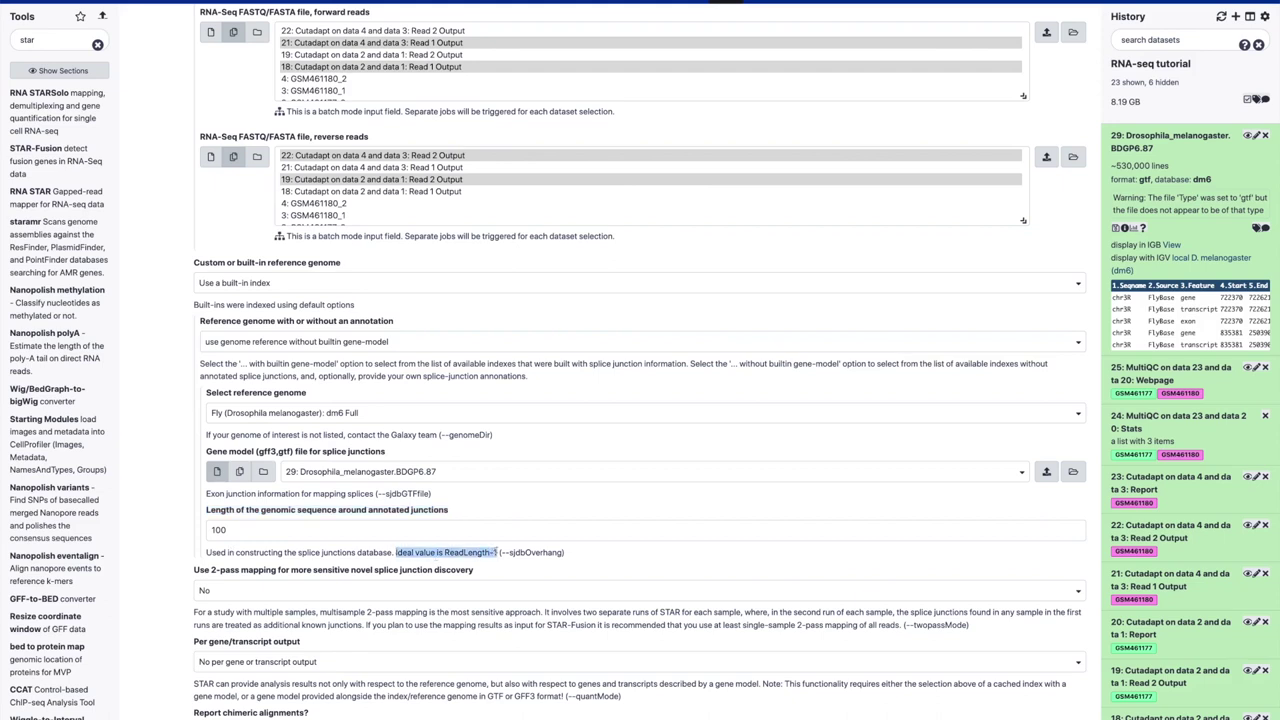
double_click(398, 533)
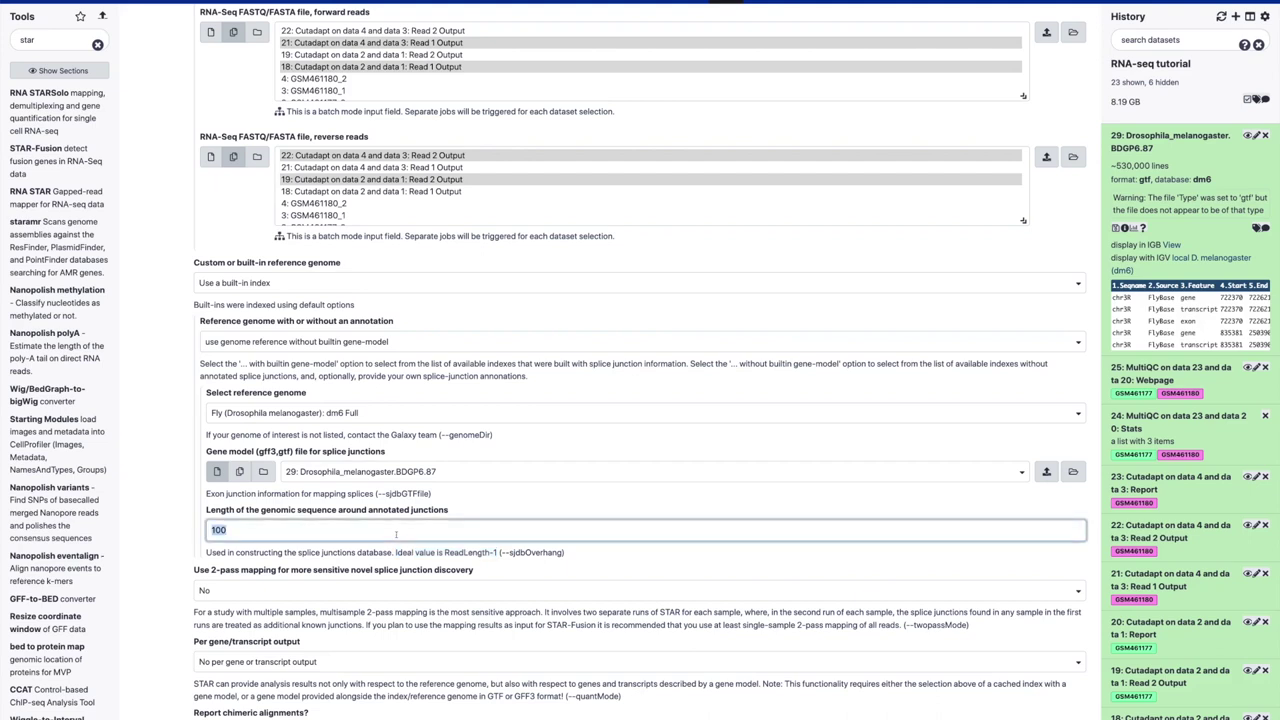
text(36)
Compare the RNA STAR settings with the training materials, leave the remaining options at their defaults, and execute the mapping.
click(636, 322)
scroll(598, 479, down, 1)
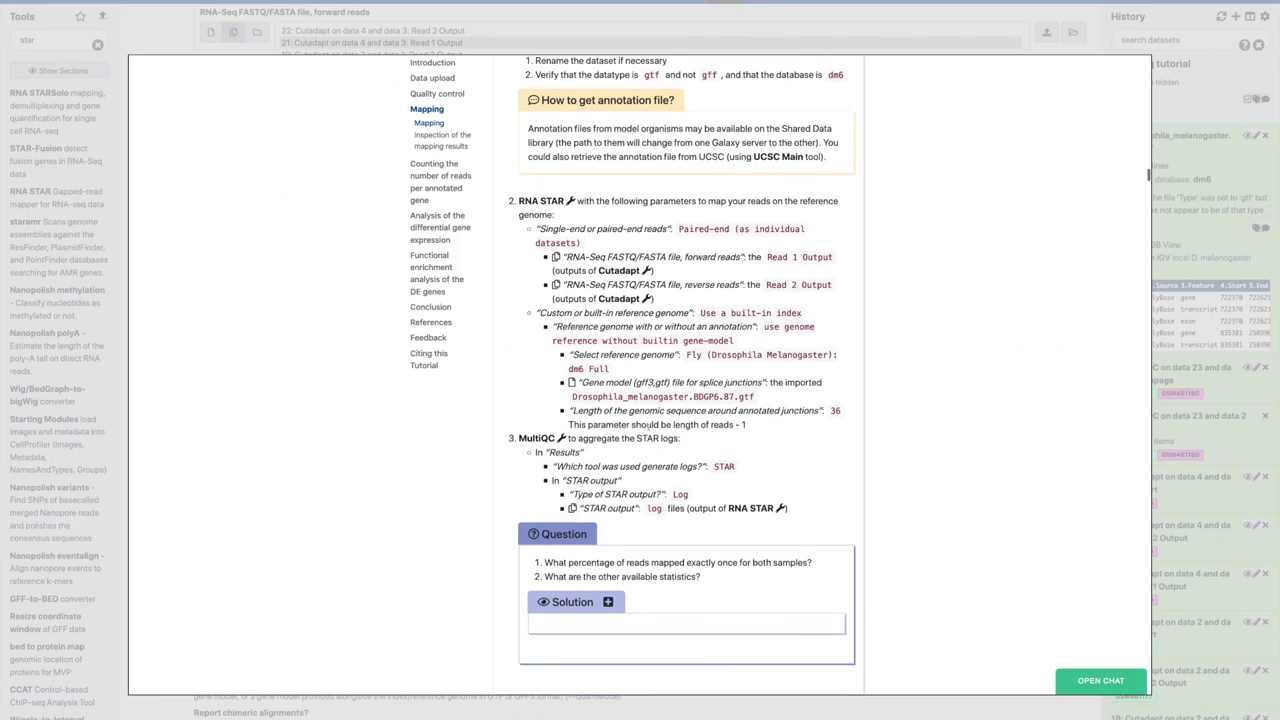
scroll(765, 443, down, 1)
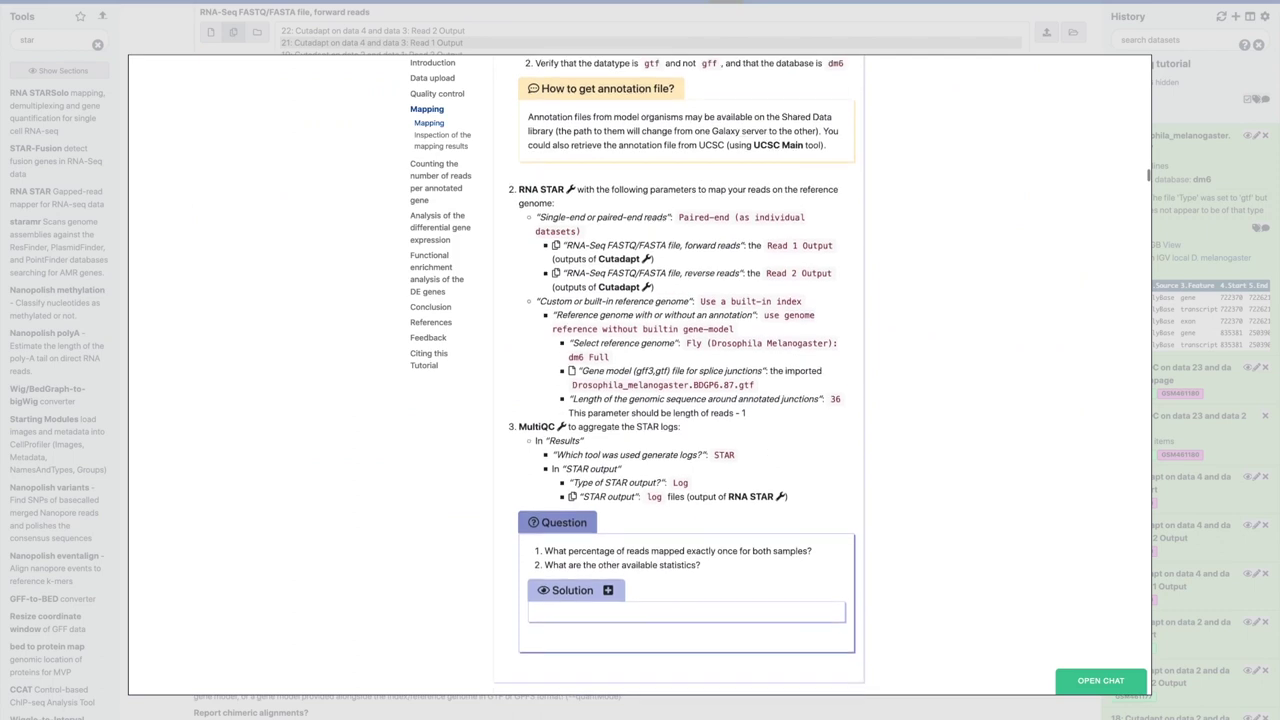
key(Escape)
scroll(467, 632, down, 3)
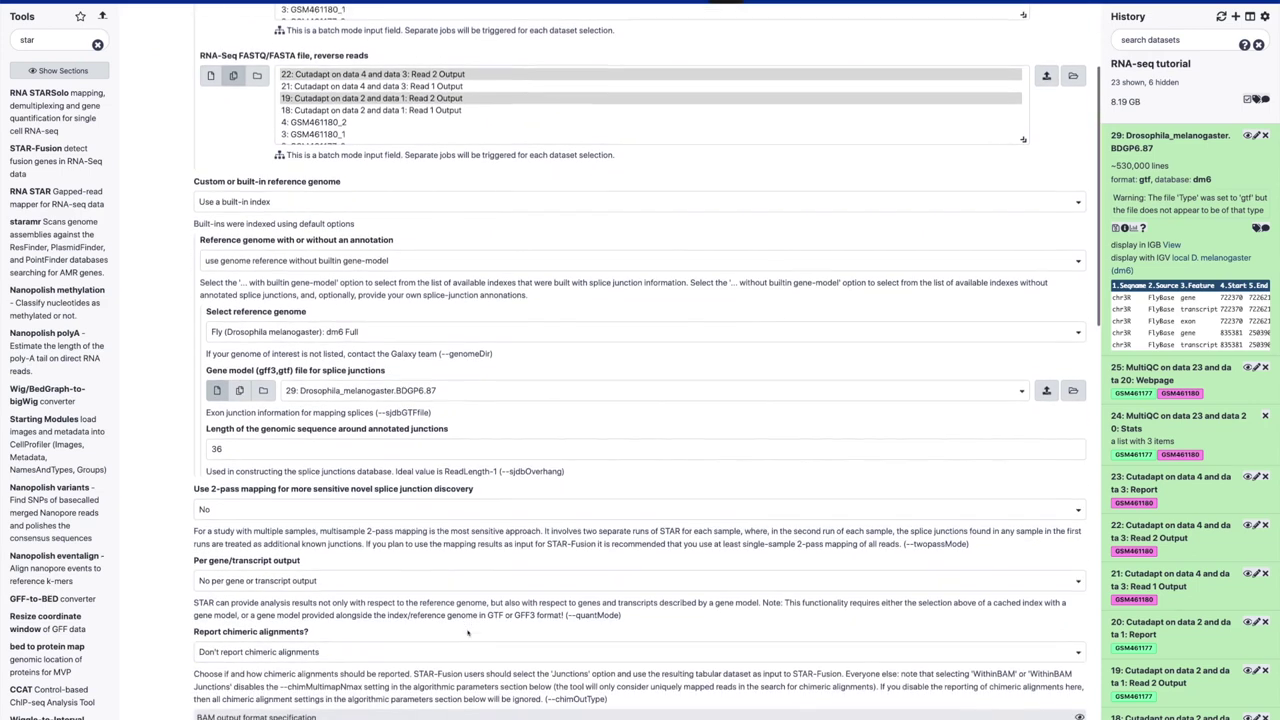
scroll(467, 632, down, 3)
scroll(349, 562, down, 6)
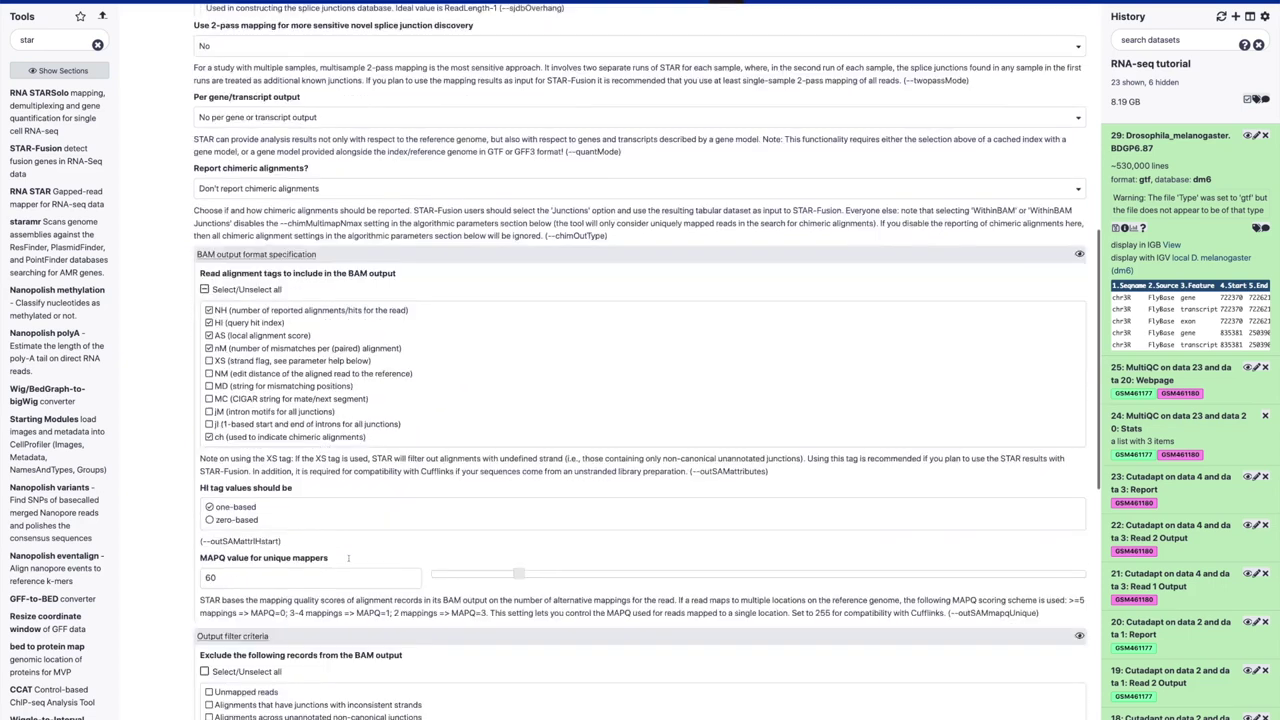
scroll(349, 560, down, 5)
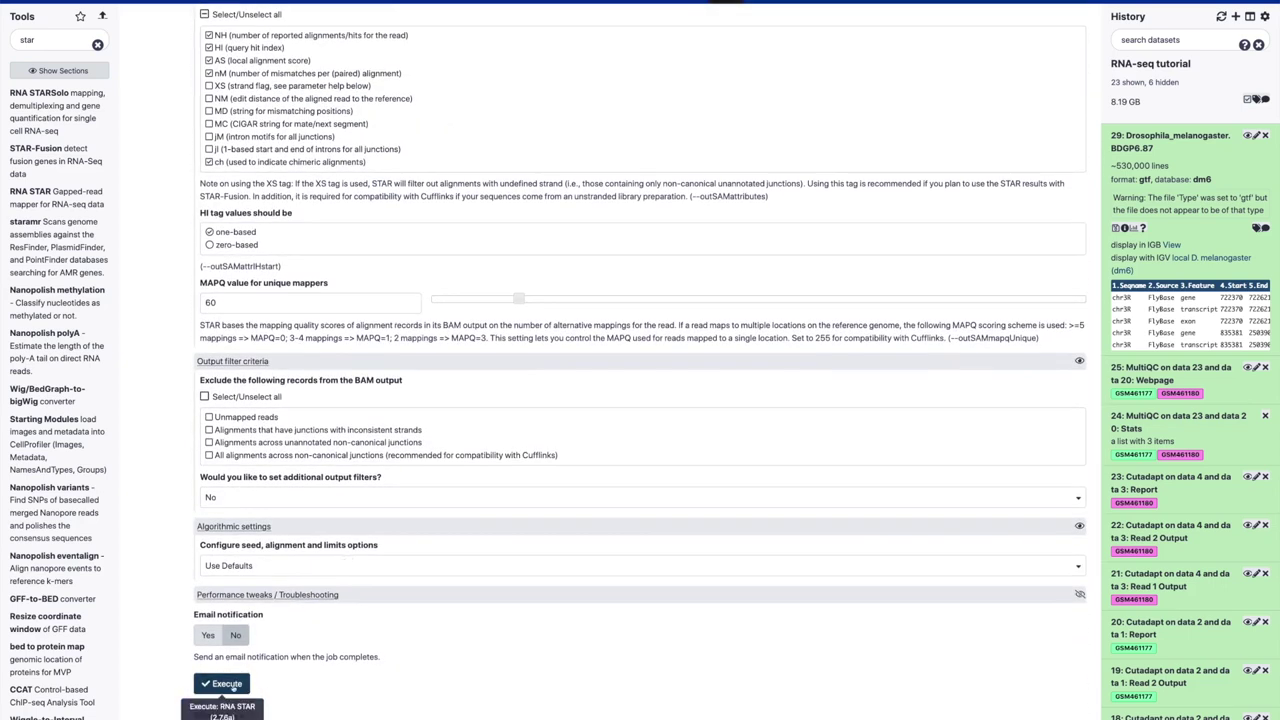
click(226, 684)
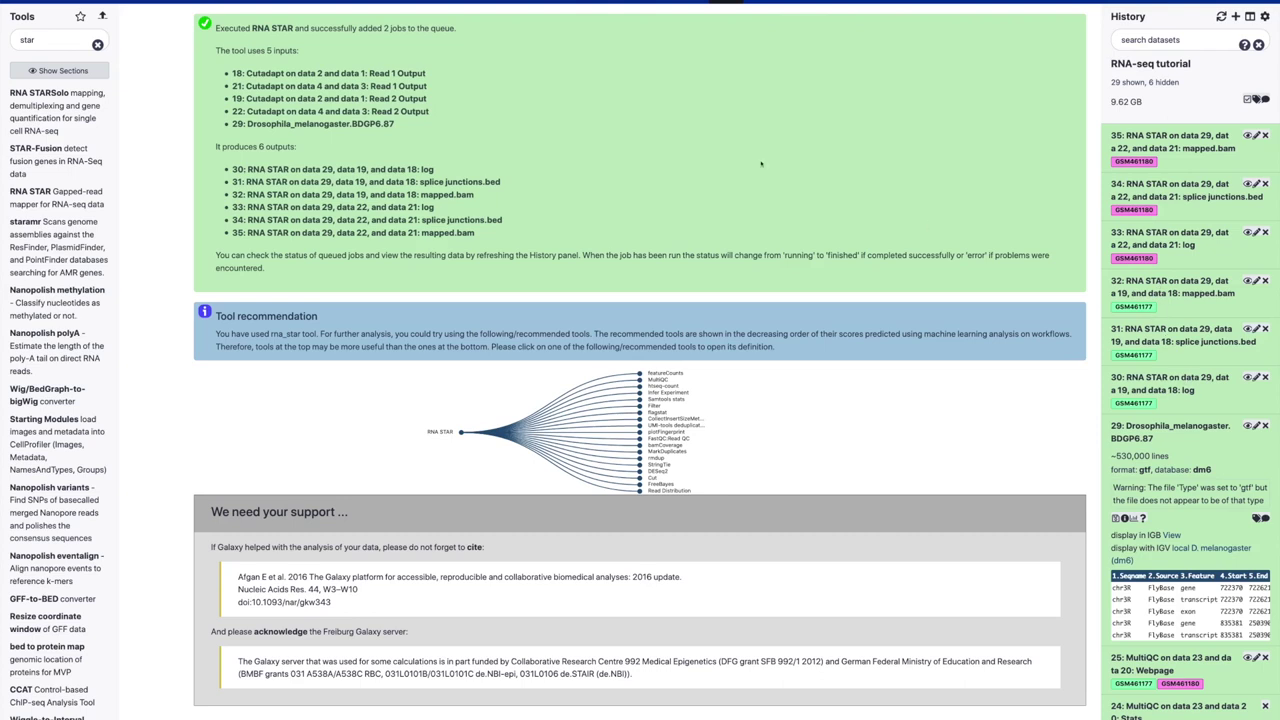
Find the MultiQC tool by searching for "multiqc", open it and set the tool that generated the logs to STAR.
double_click(57, 41)
text(multiqc)
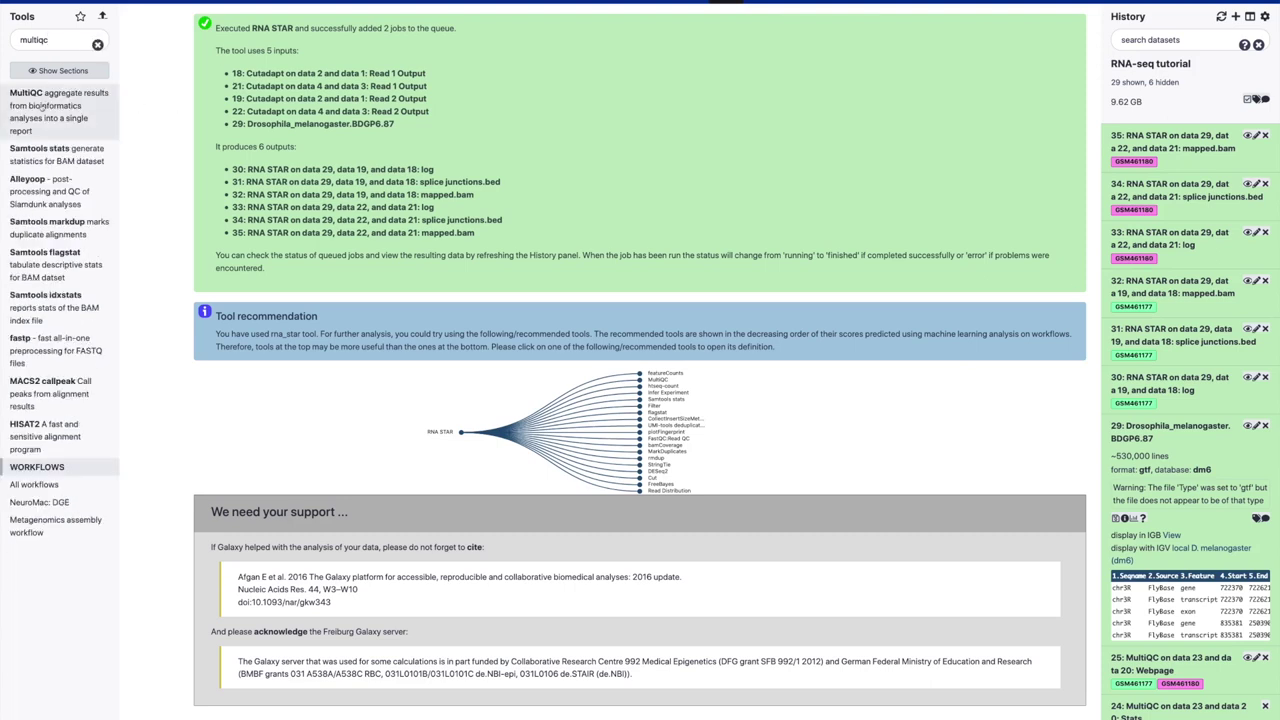
click(48, 100)
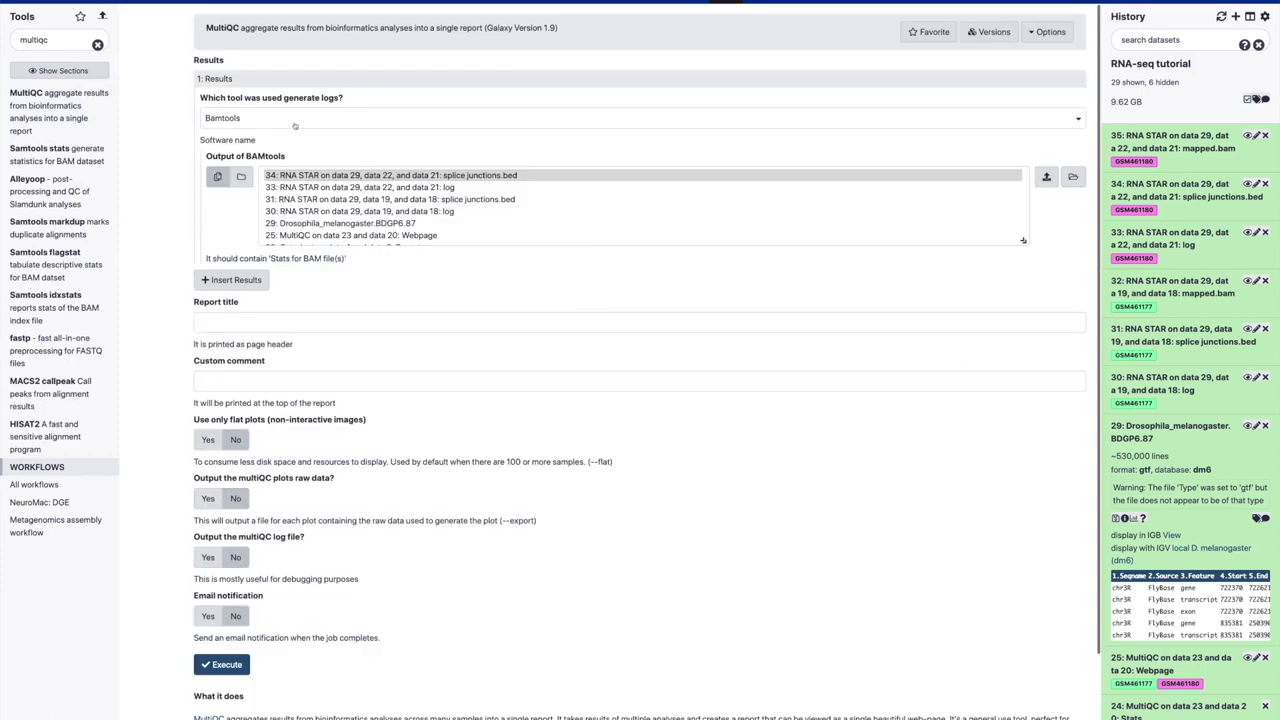
click(295, 121)
text(sta)
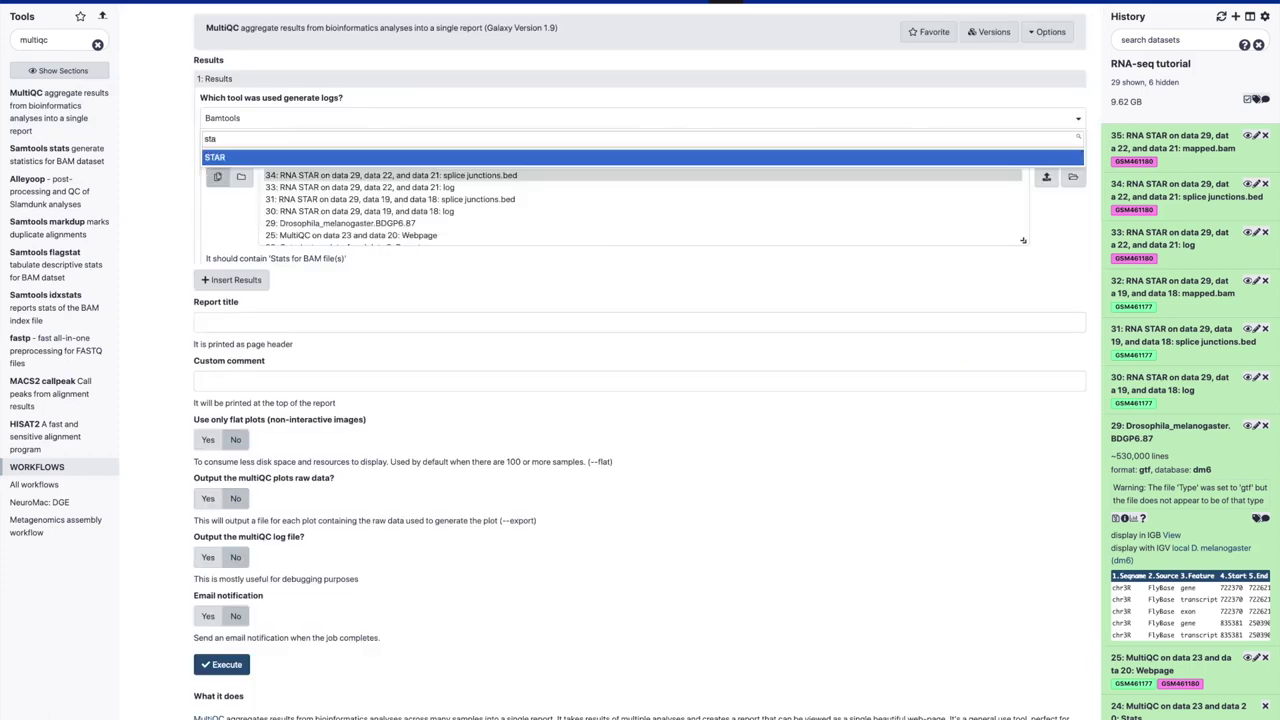
click(280, 160)
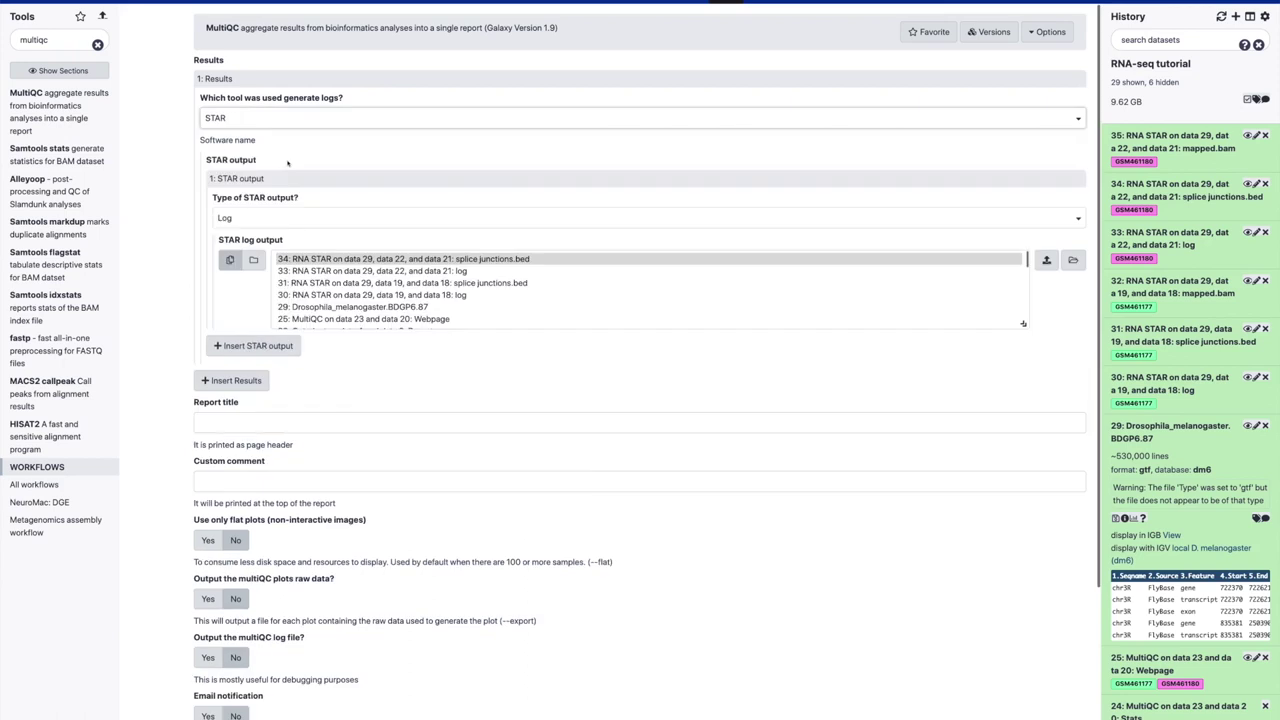
Keep Log as the type of STAR output, select both RNA STAR log datasets (33, 30) as input, and run MultiQC.
click(265, 219)
click(330, 257)
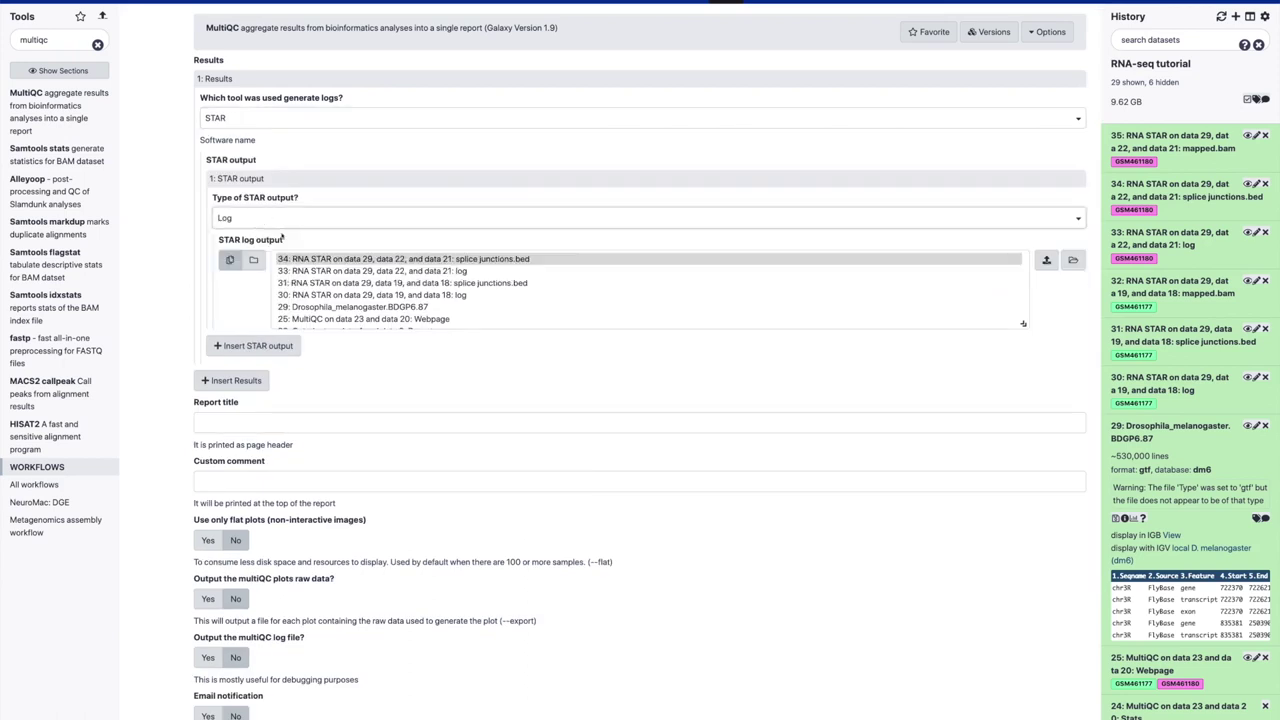
click(416, 271)
click(420, 295)
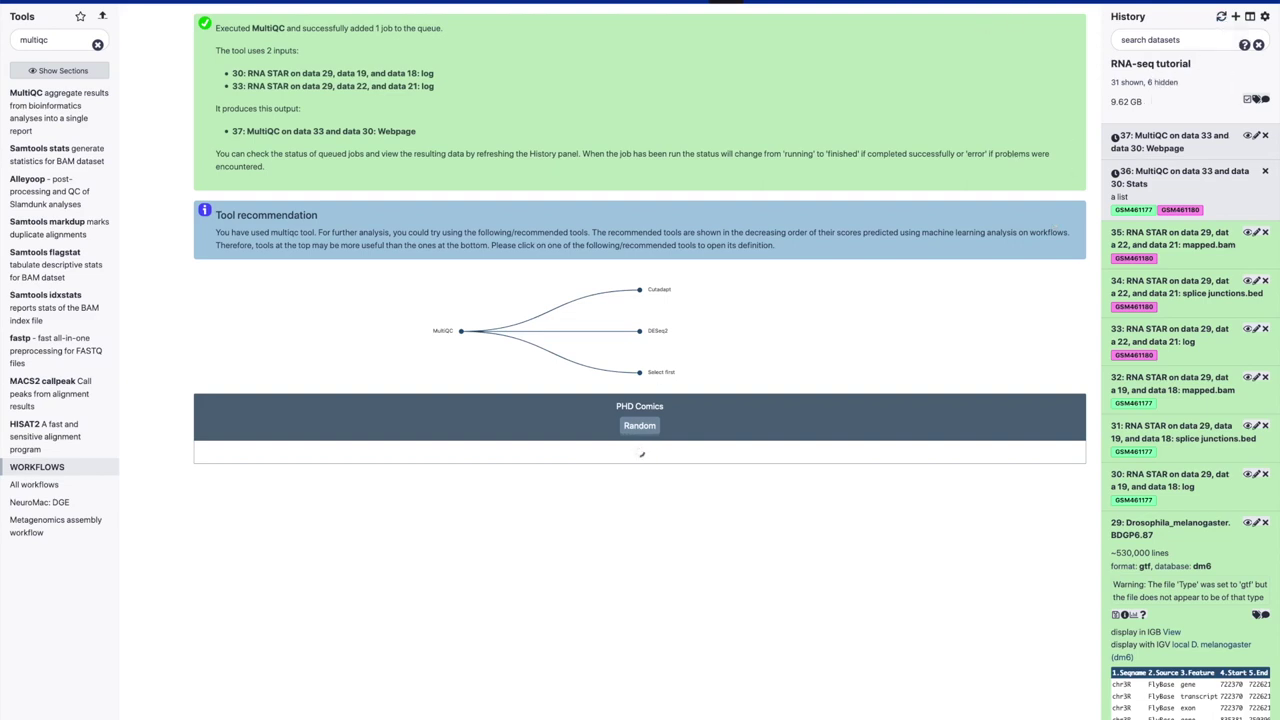
Read the question about uniquely mapped reads in the training materials' mapping section and expand its solution.
click(757, 2)
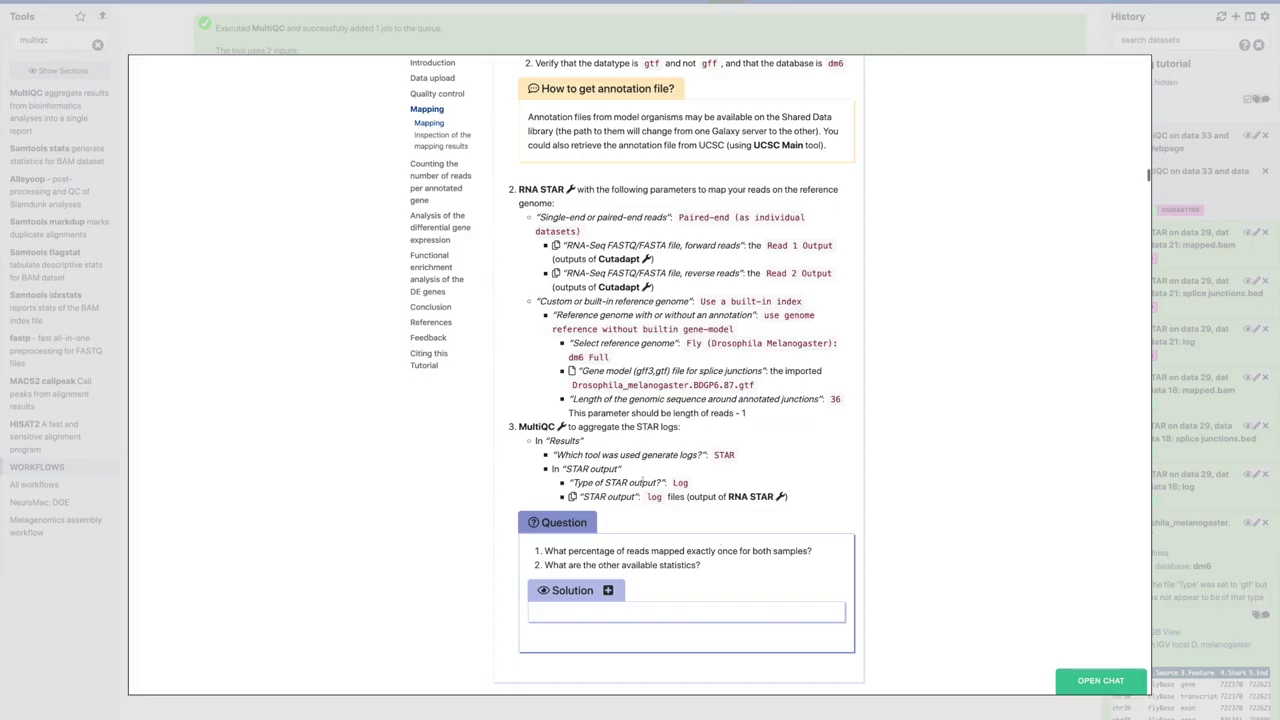
scroll(657, 547, down, 3)
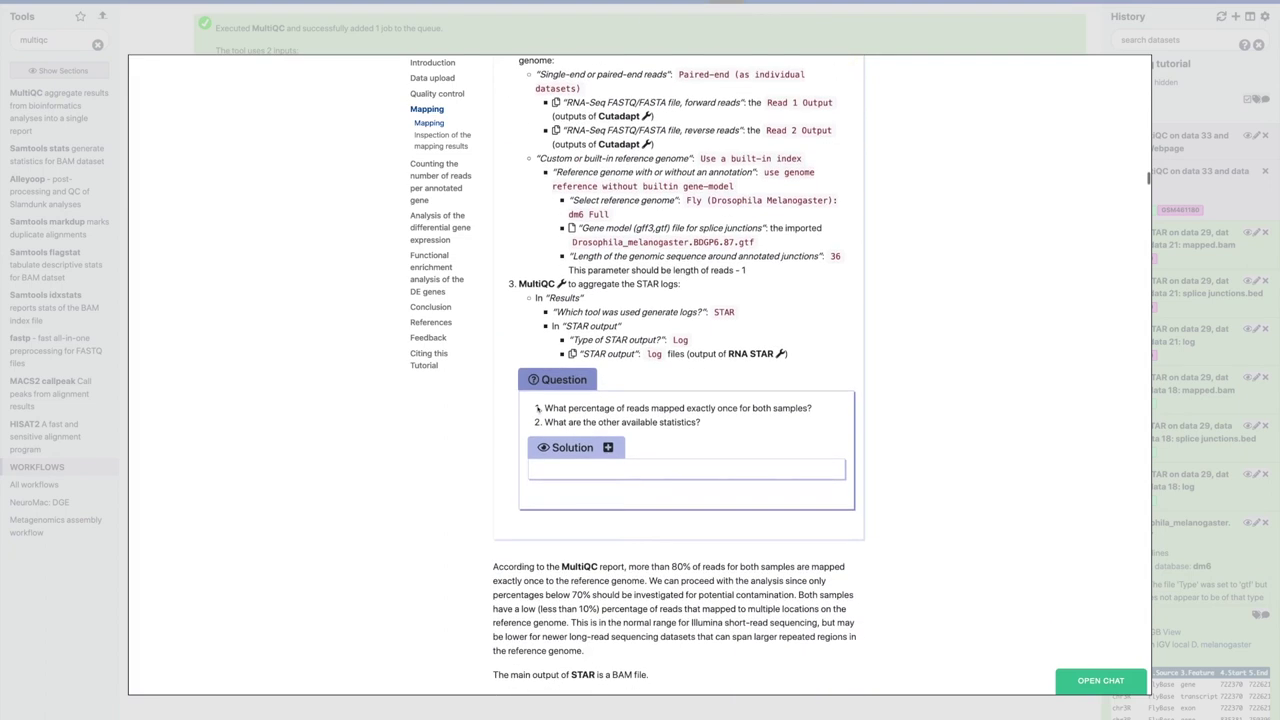
triple_click(722, 404)
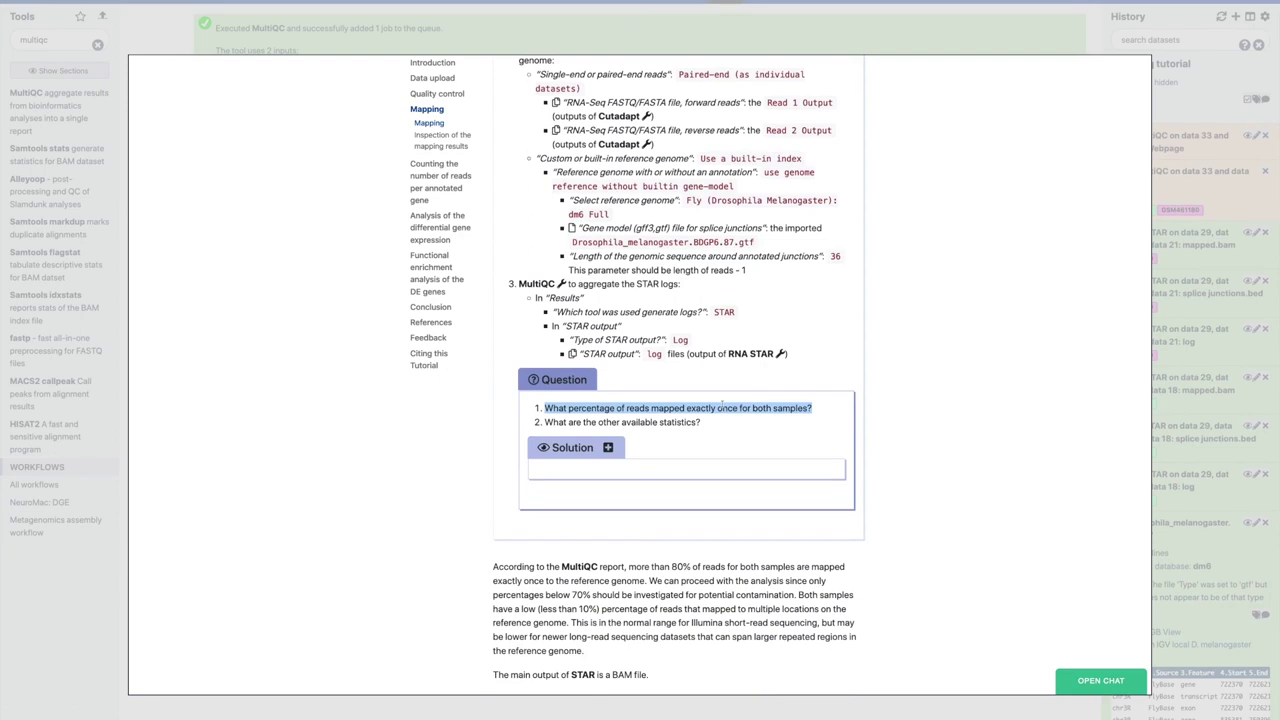
click(608, 448)
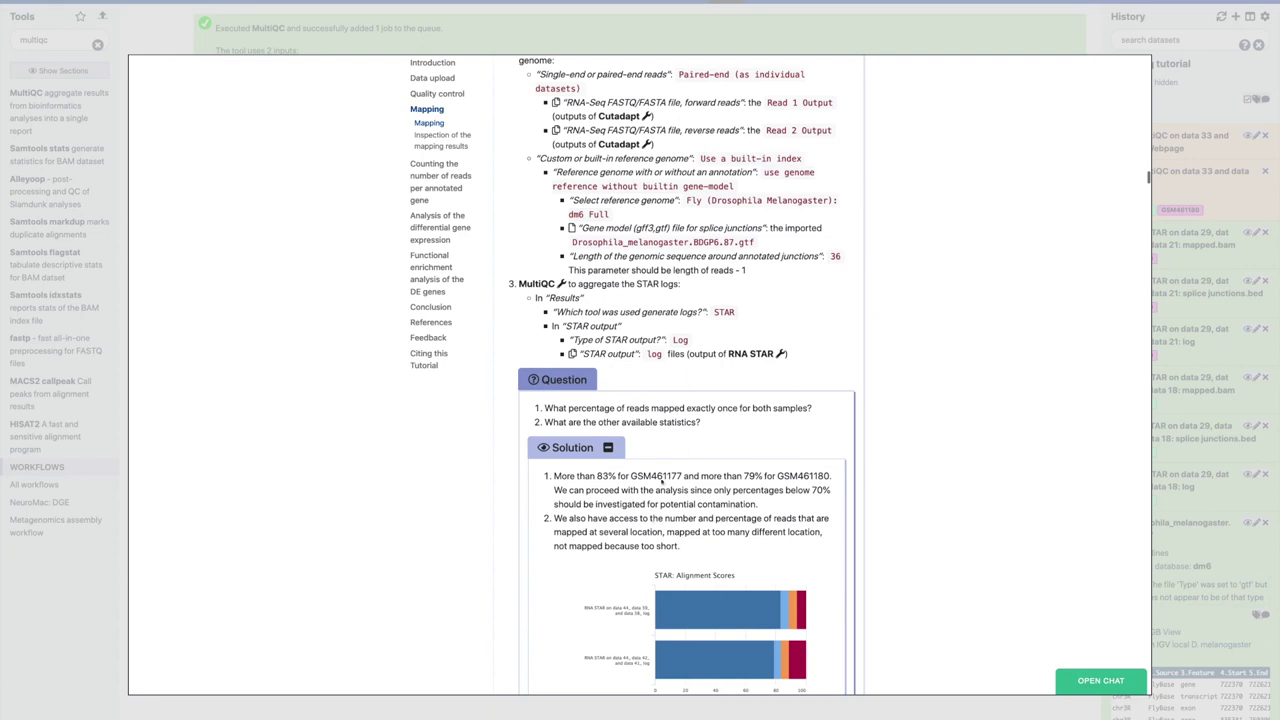
scroll(694, 521, down, 1)
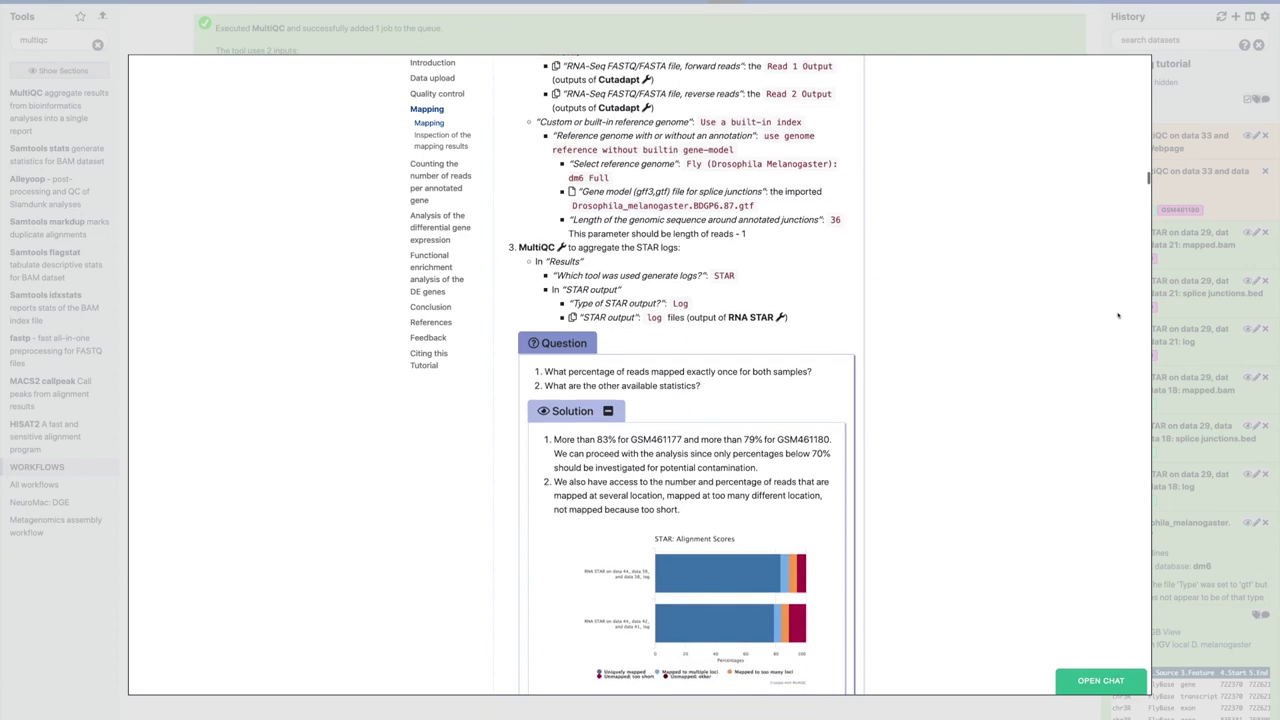
click(1229, 68)
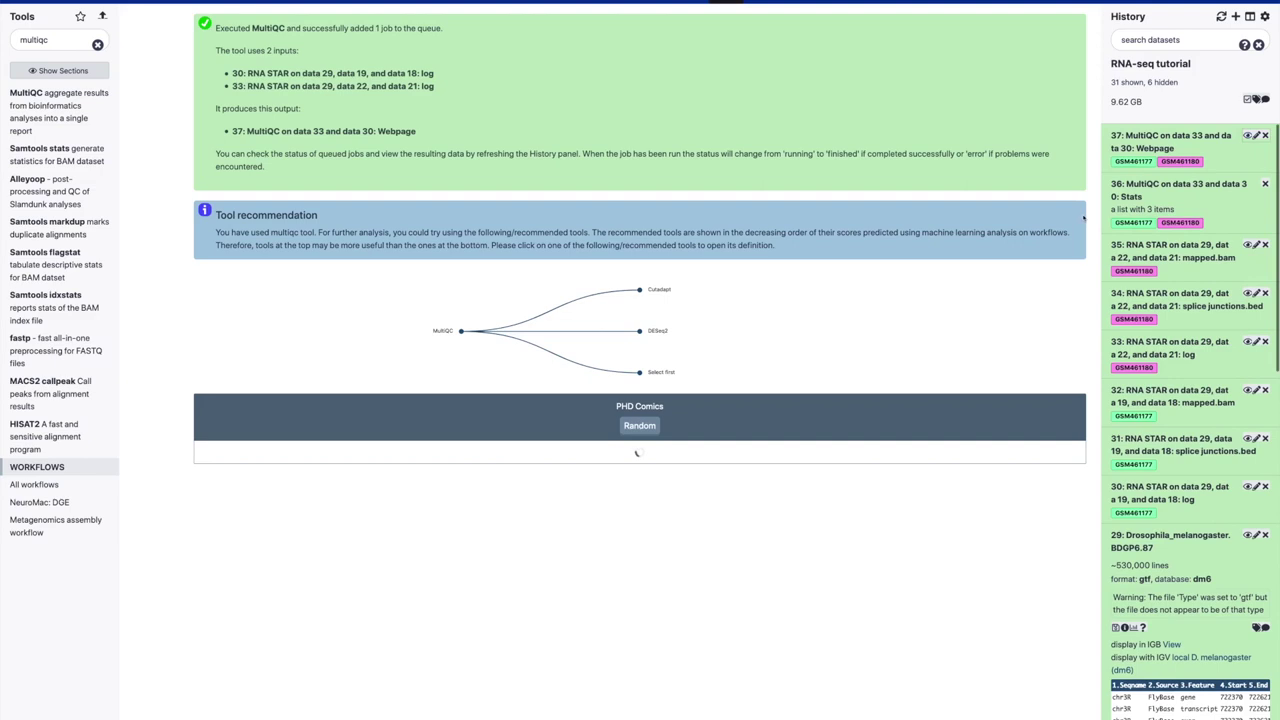
View the MultiQC webpage for the STAR logs, examining the aligned percentages per sample and the alignment scores plotted as percentages.
click(1247, 135)
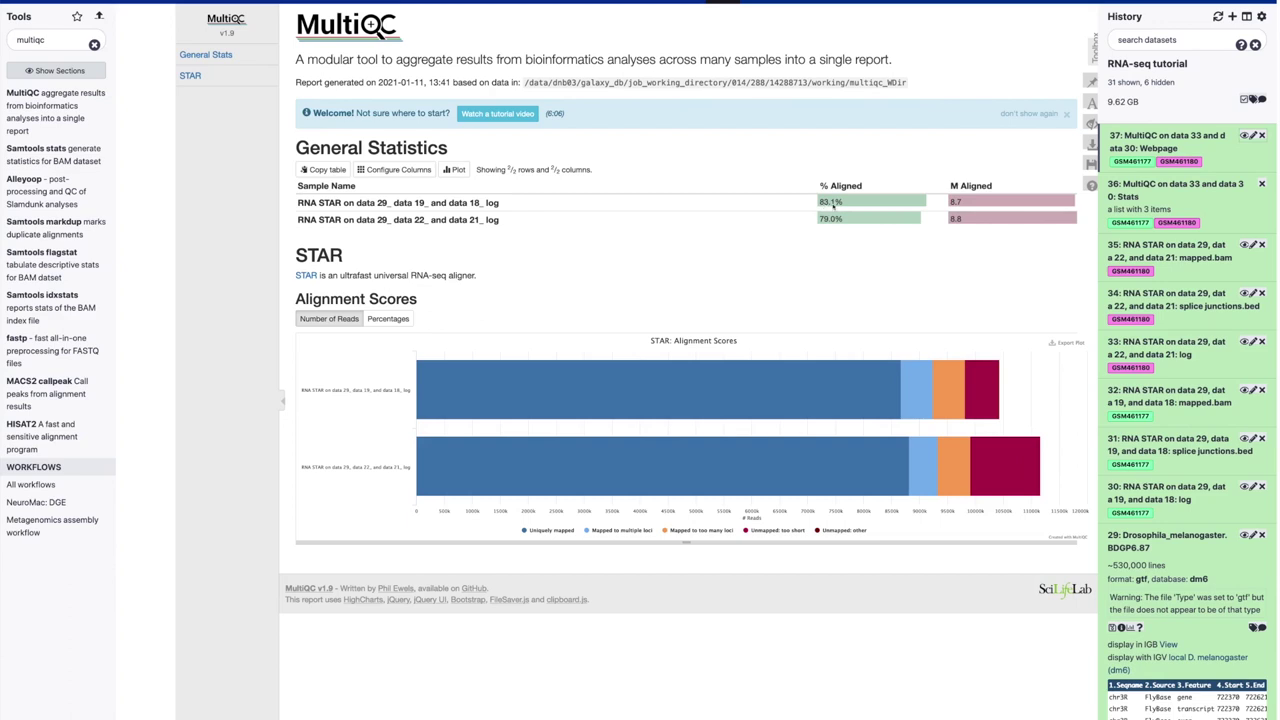
drag(386, 203, 797, 200)
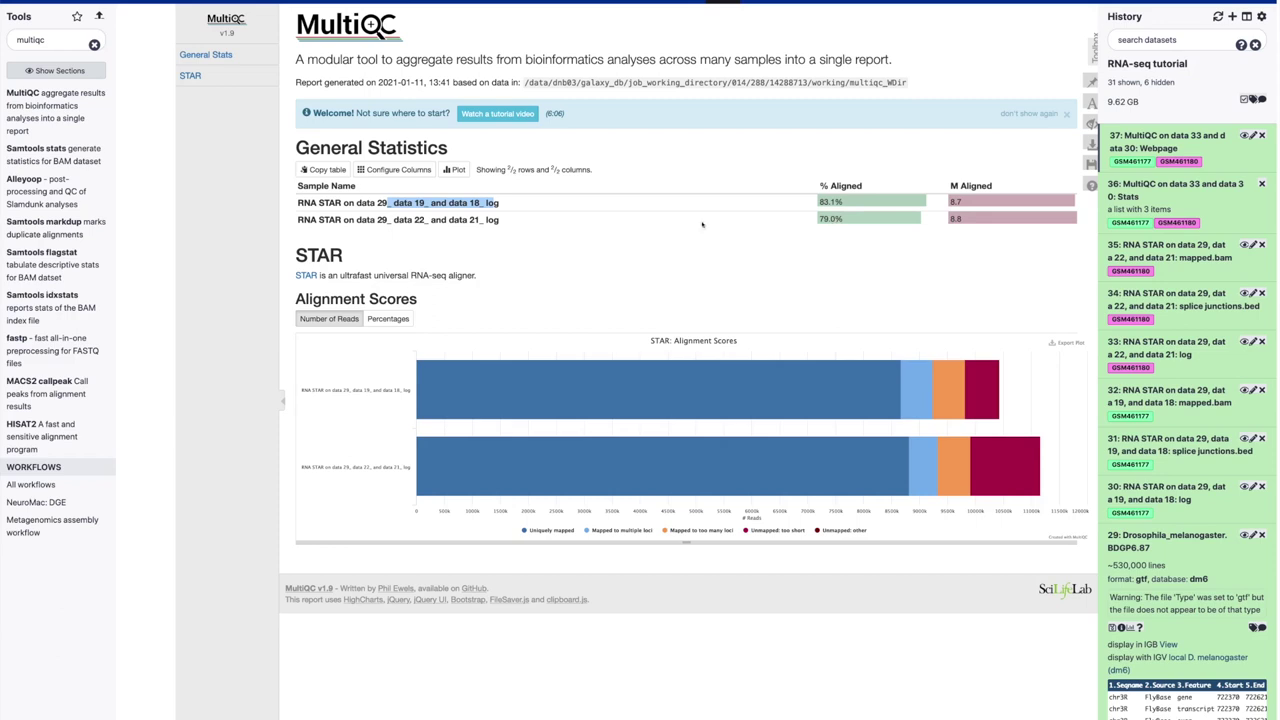
click(382, 320)
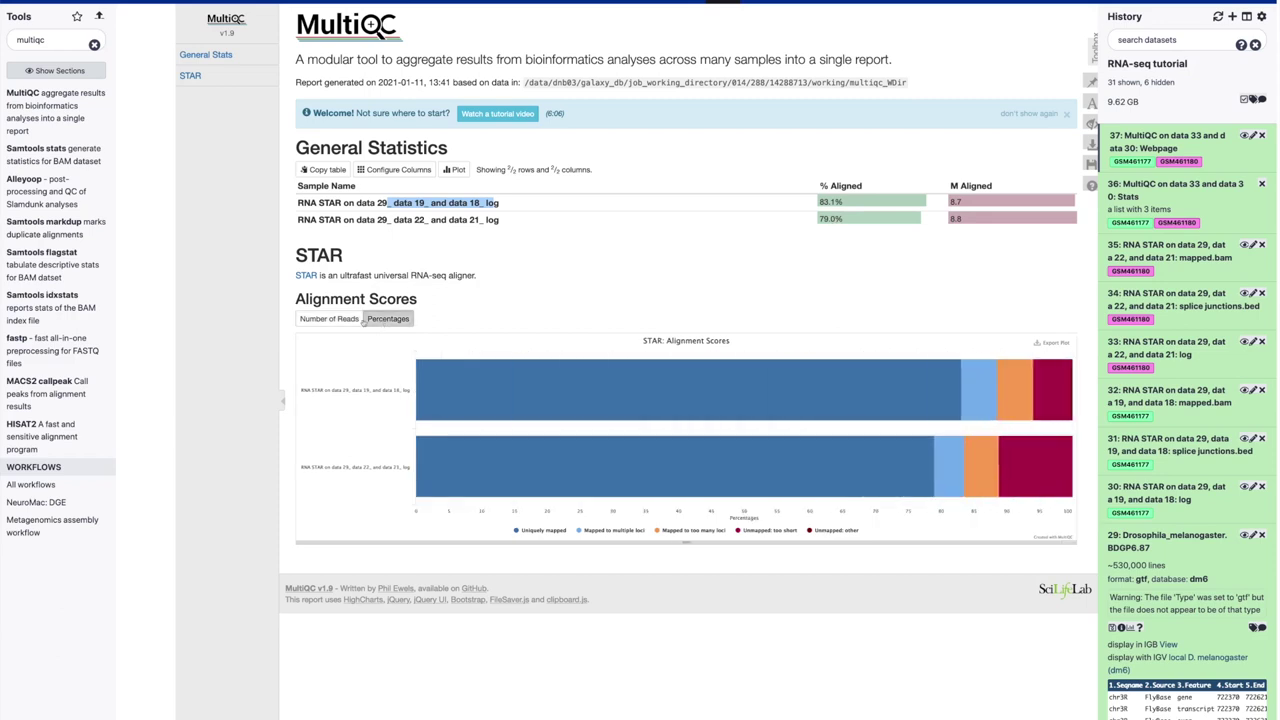
mouse_move(892, 408)
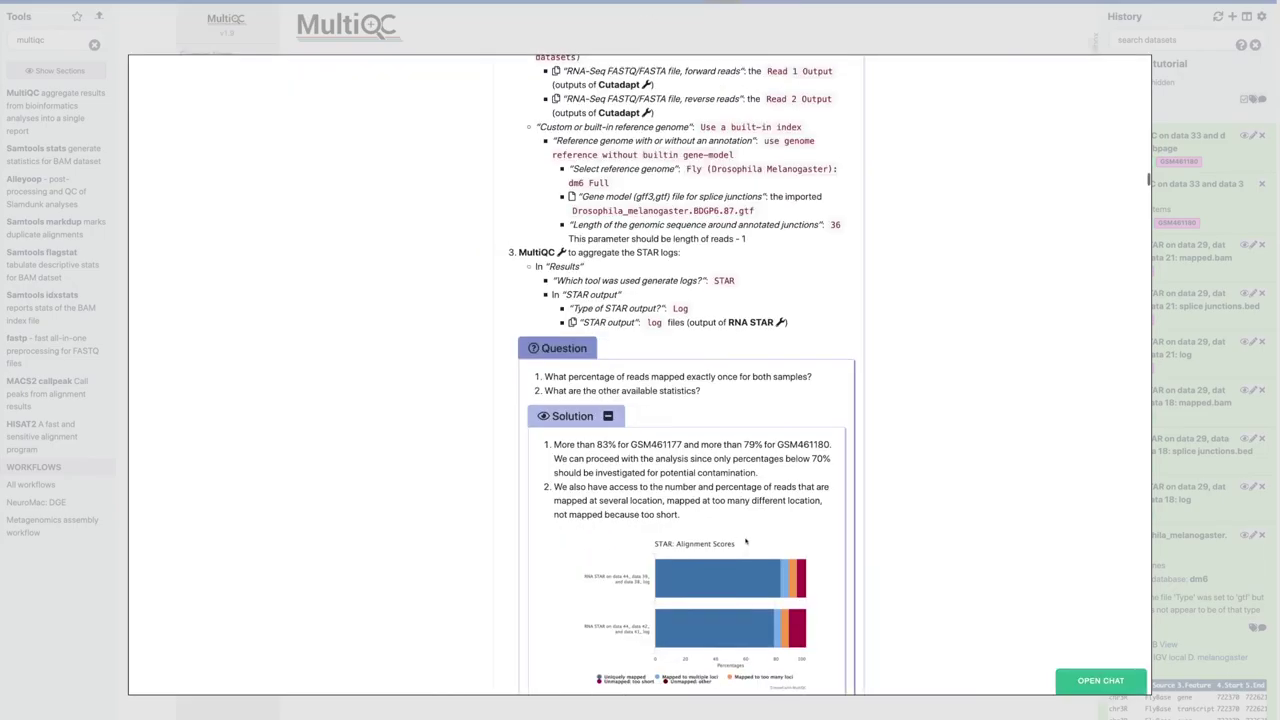
Read the mapping result discussion, the BAM format explanation and Hands-on: Inspect a BAM/SAM file in the training materials.
scroll(745, 541, down, 3)
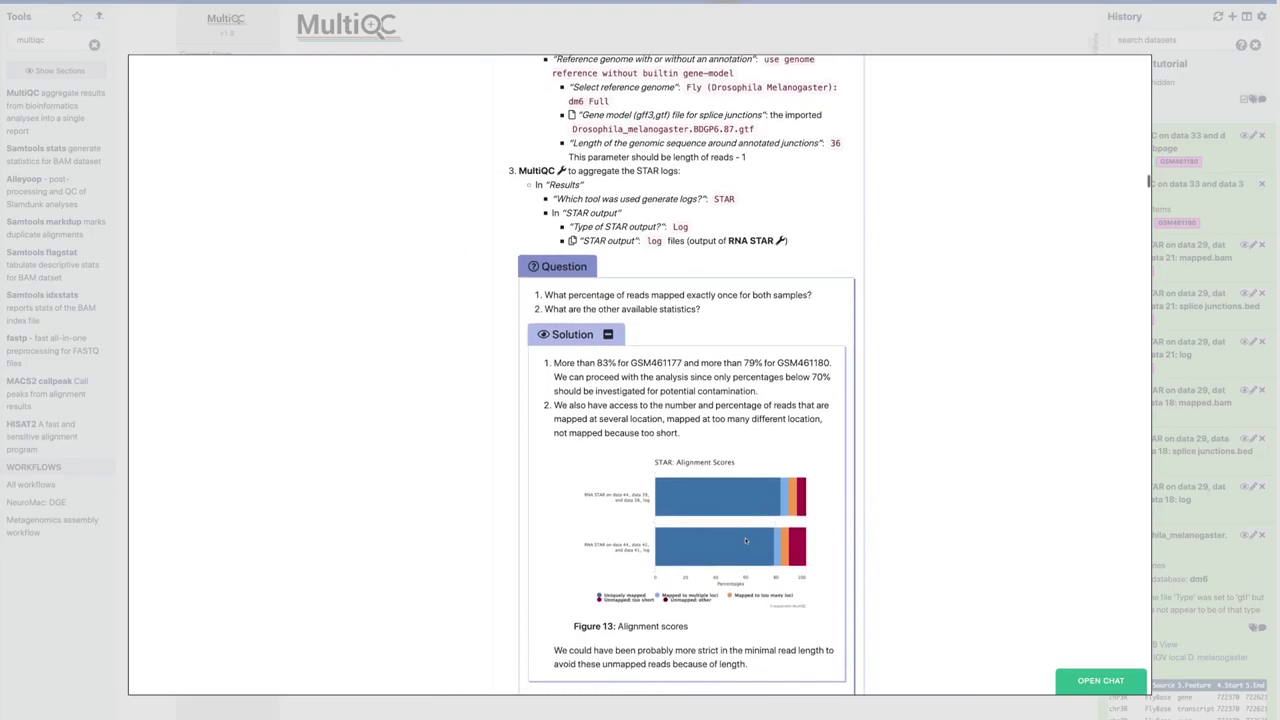
scroll(745, 541, down, 8)
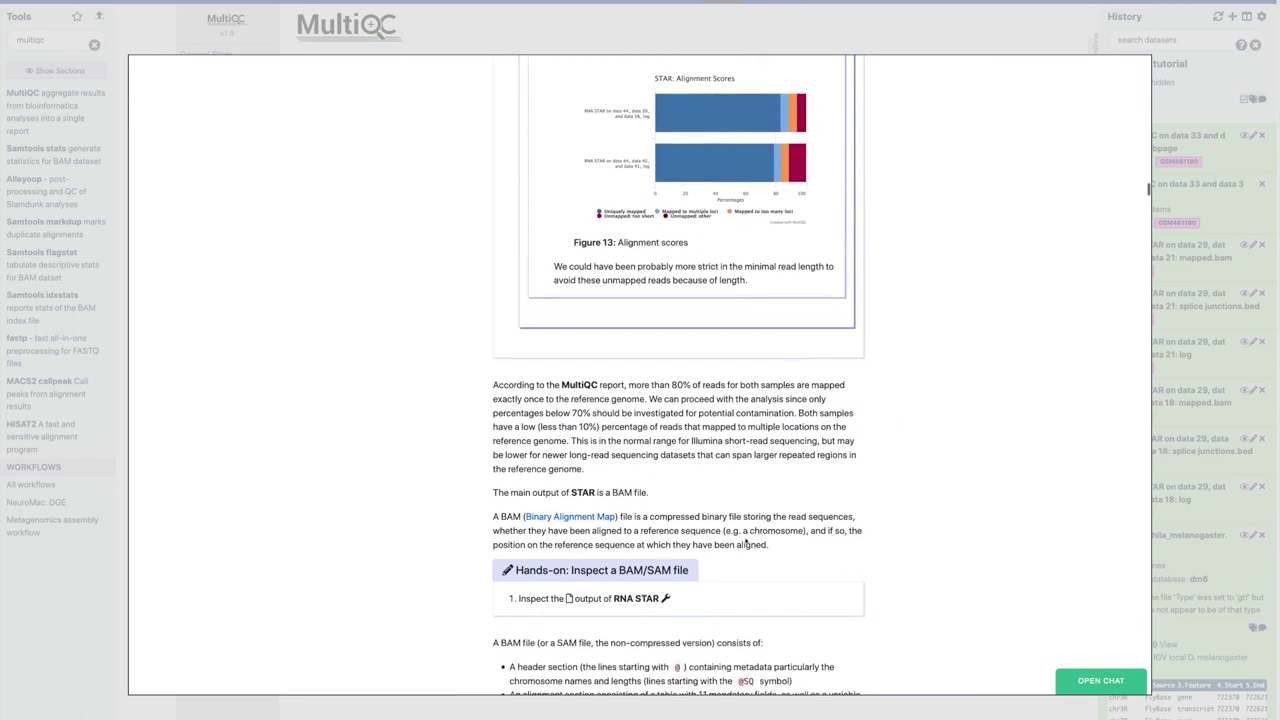
scroll(745, 541, down, 1)
scroll(745, 541, down, 1)
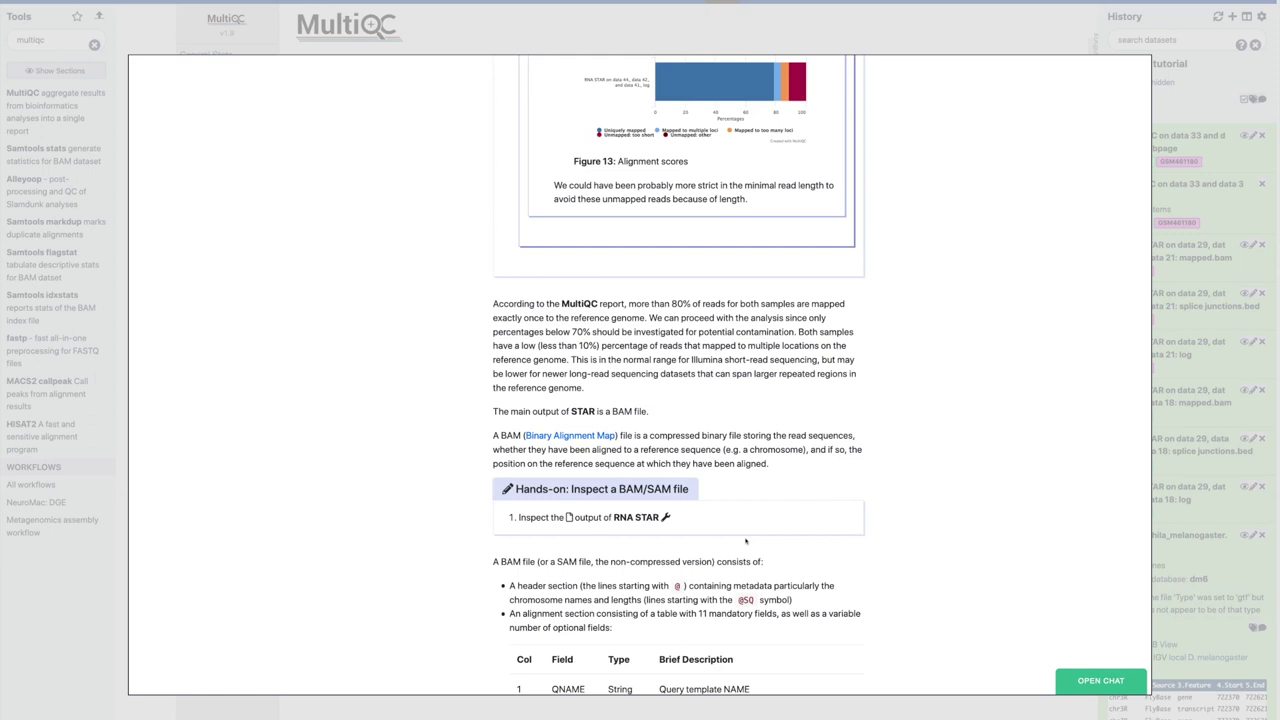
Examine the header lines and alignment records, including the mate columns, in the GSM461180 mapped.bam output of RNA STAR.
click(949, 714)
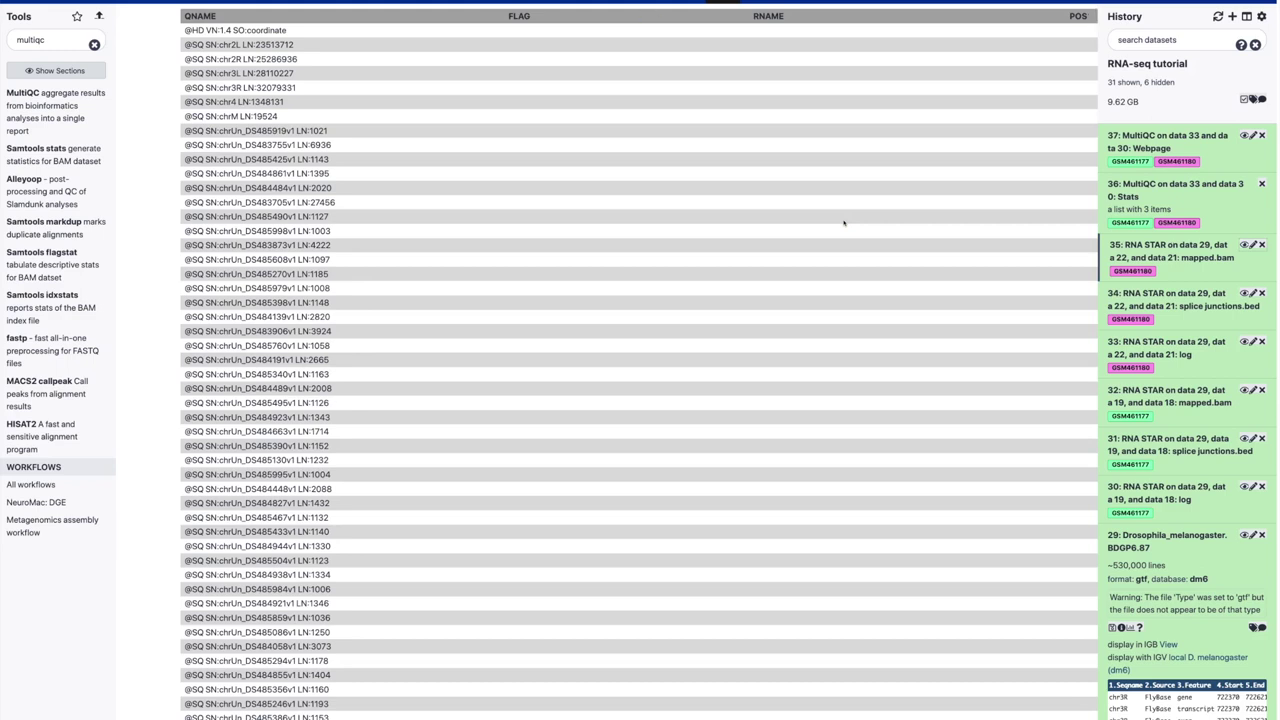
scroll(843, 223, down, 15)
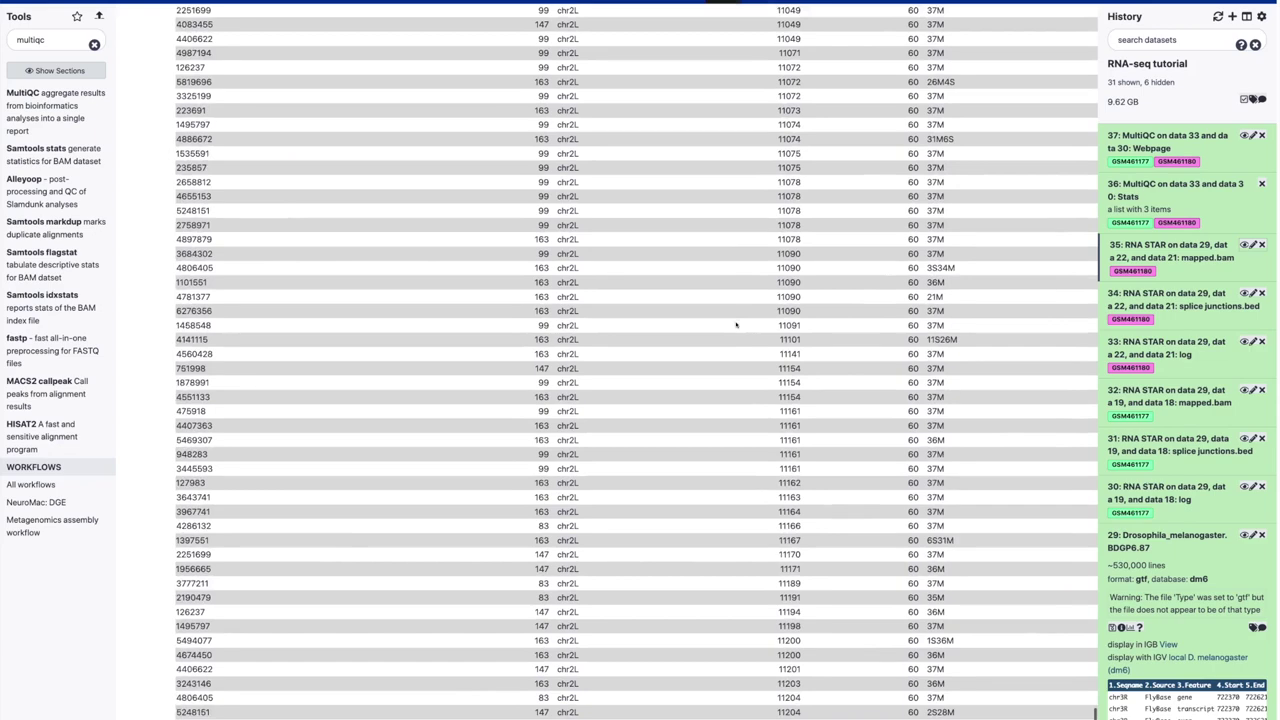
scroll(737, 324, up, 3)
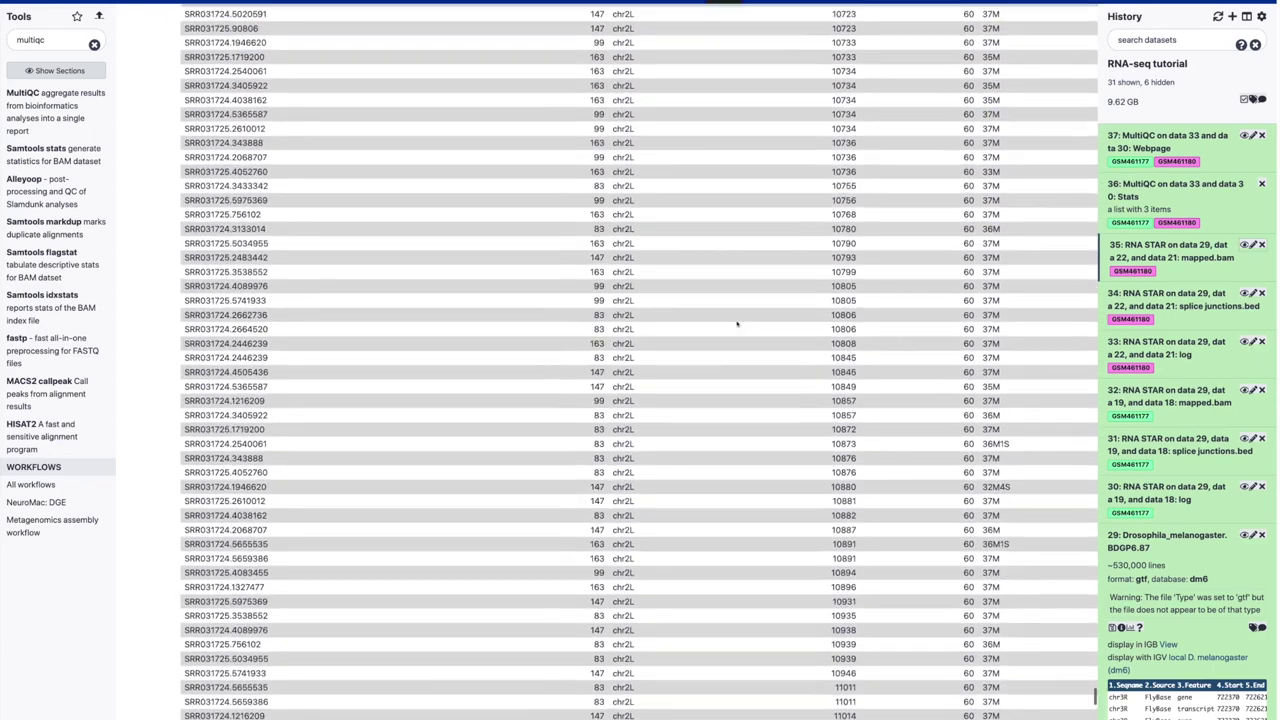
scroll(737, 324, up, 5)
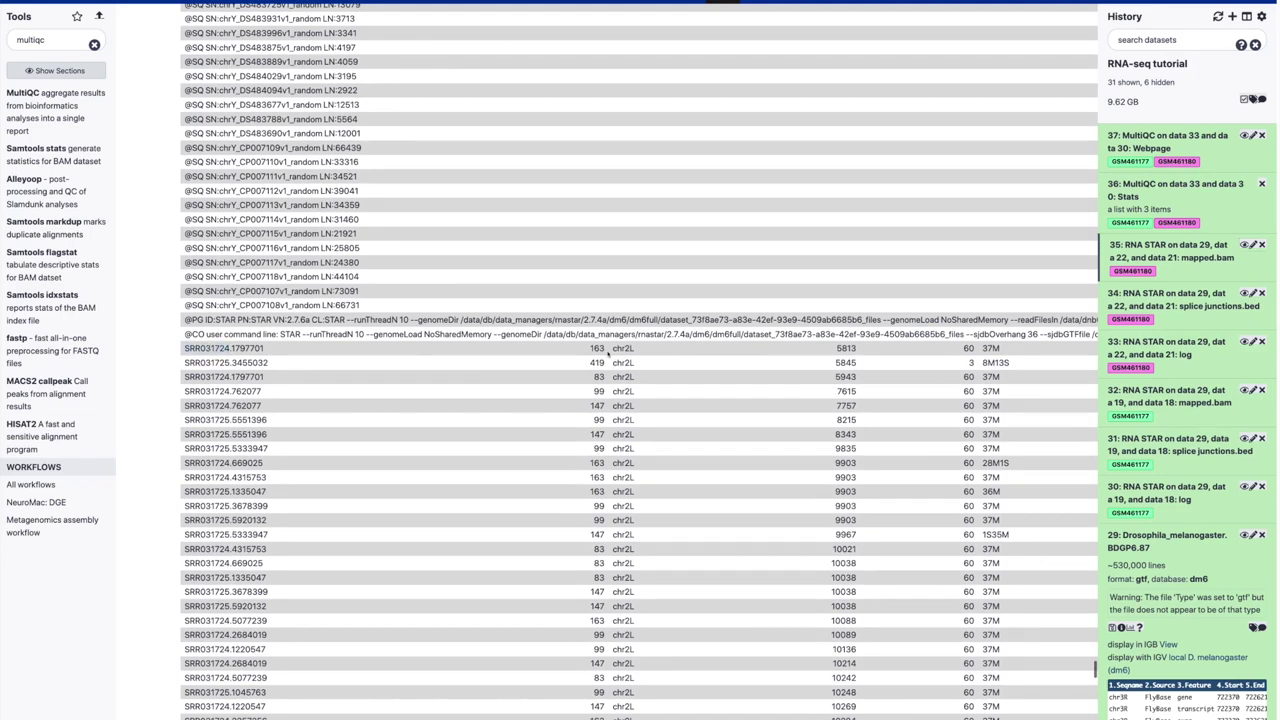
scroll(607, 352, right, 2)
scroll(606, 353, right, 6)
scroll(606, 353, right, 6)
scroll(607, 353, right, 15)
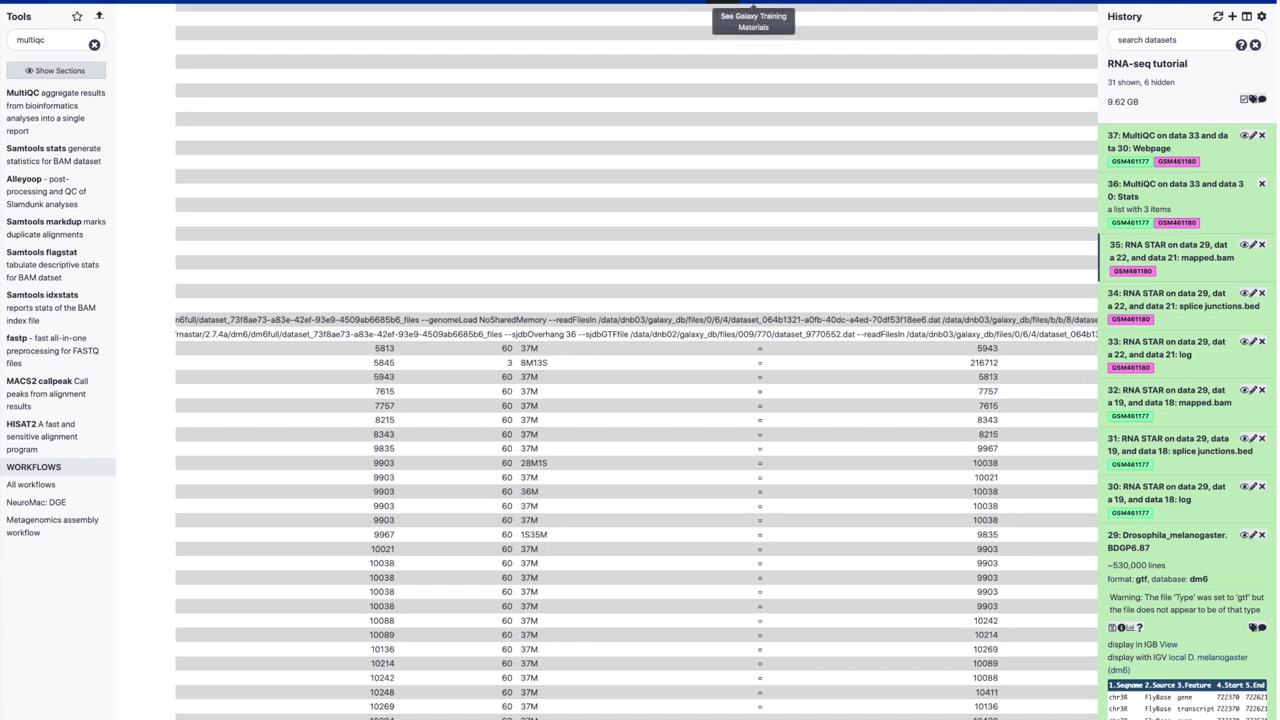
Read the training material's description of the BAM/SAM fields and its instructions for inspecting the mapping results in IGV.
click(753, 3)
scroll(712, 511, down, 1)
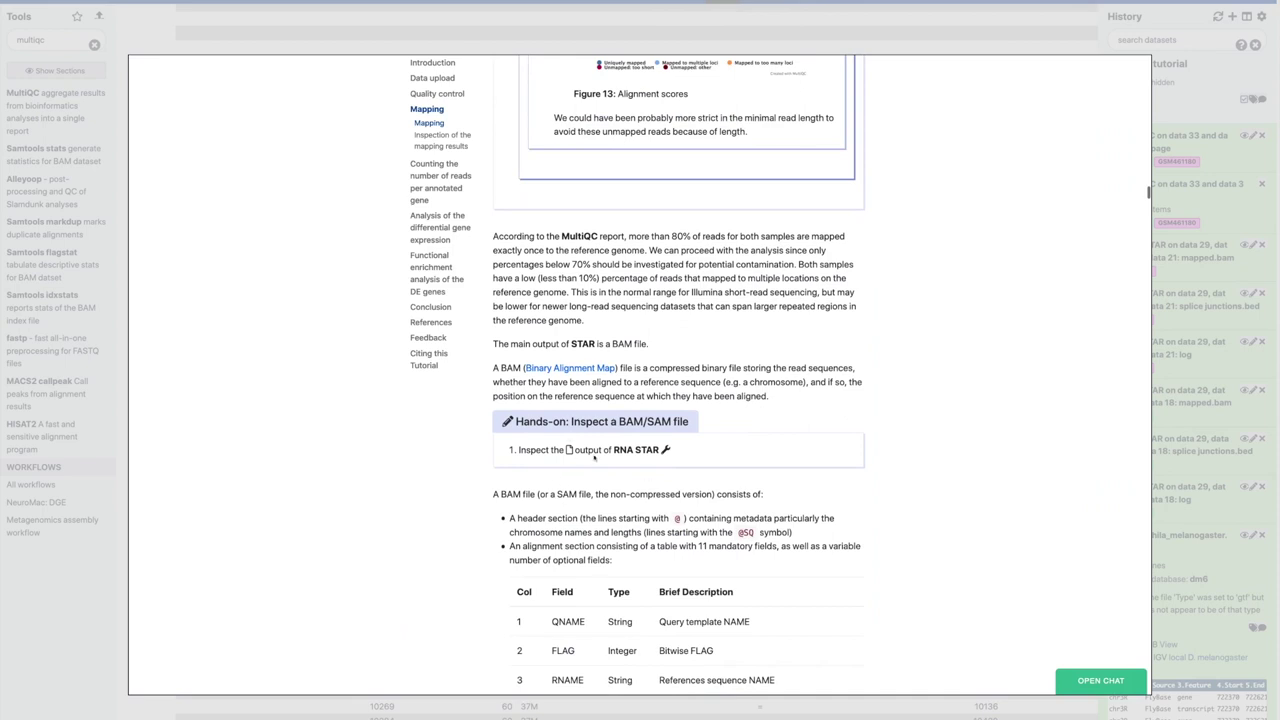
scroll(620, 440, down, 2)
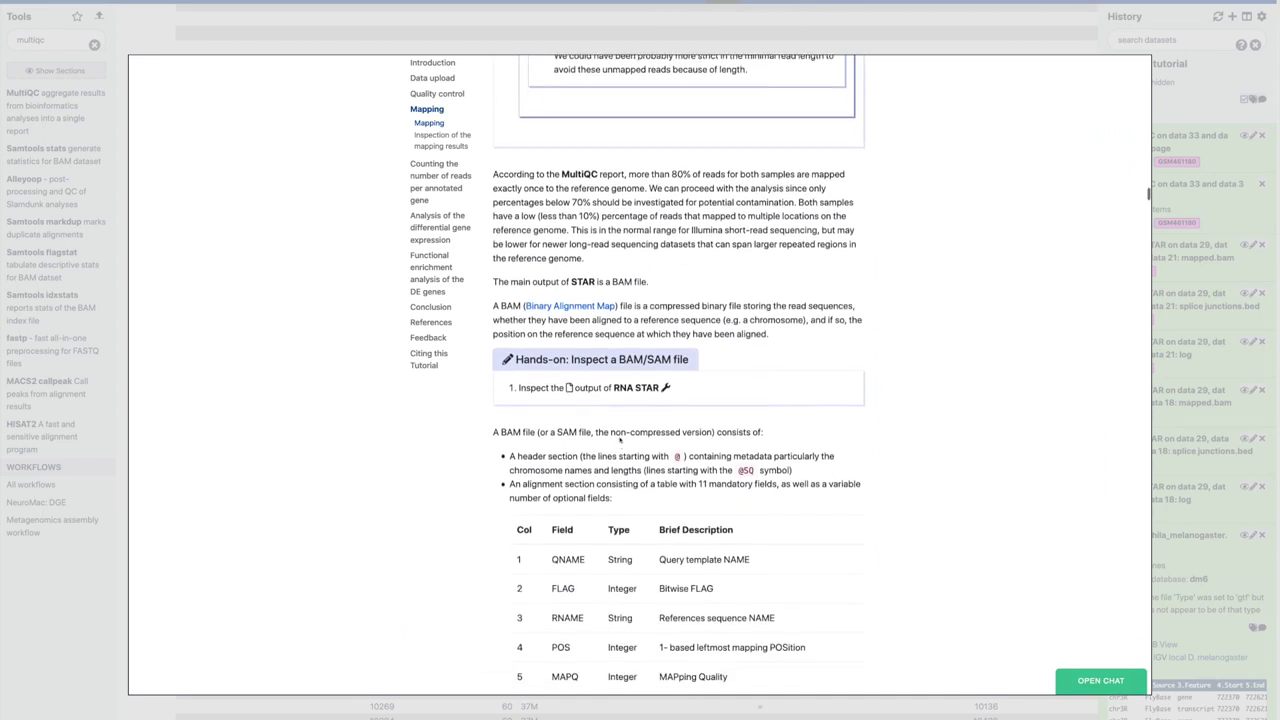
scroll(620, 440, down, 6)
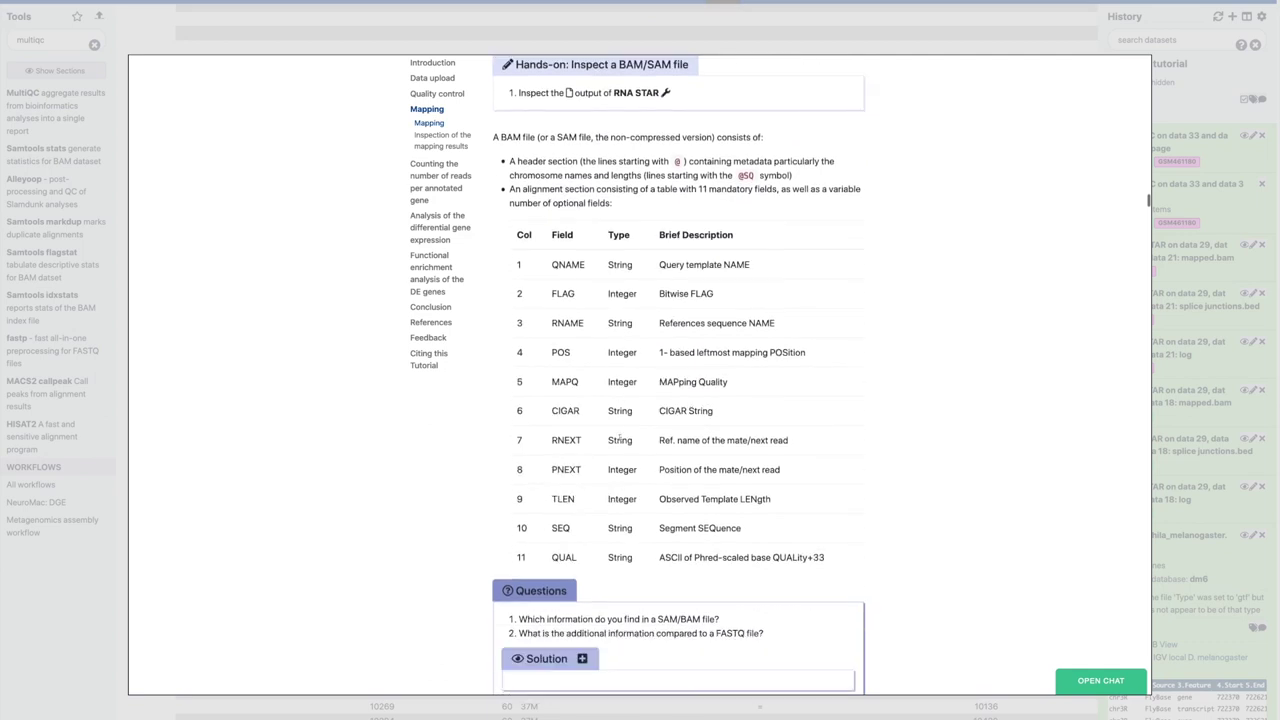
scroll(619, 440, down, 1)
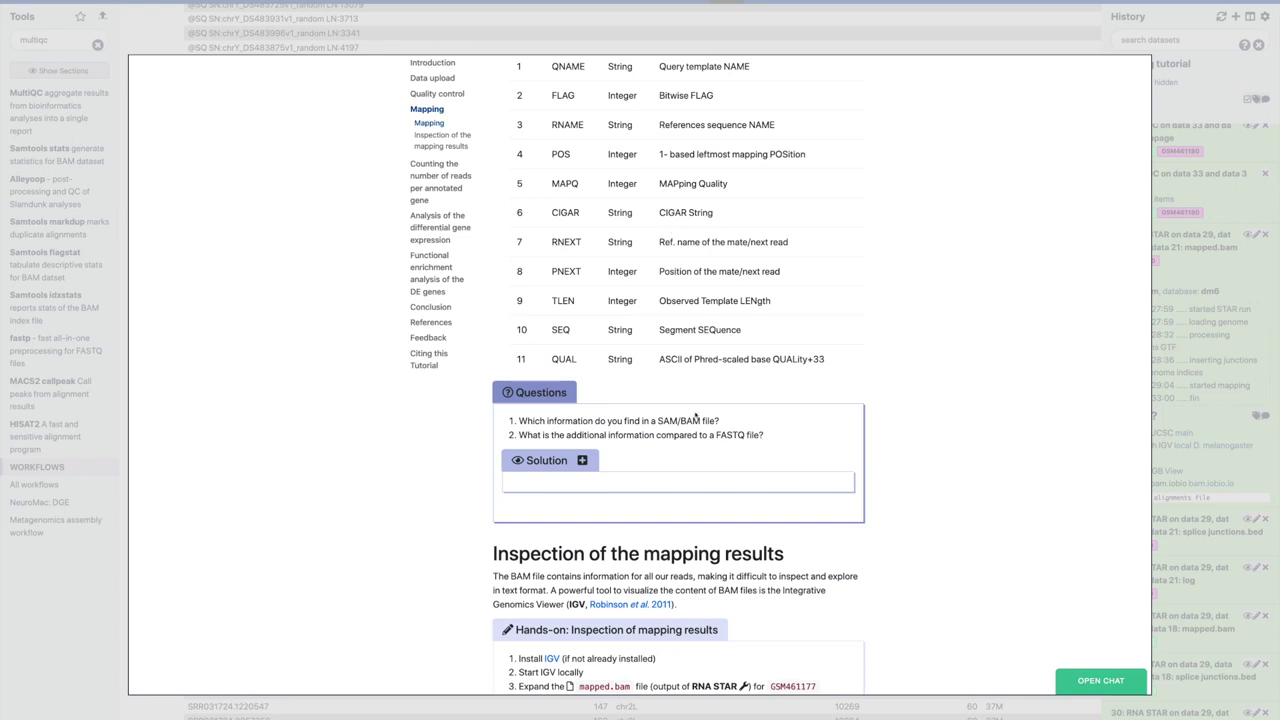
scroll(697, 415, down, 1)
scroll(706, 414, down, 1)
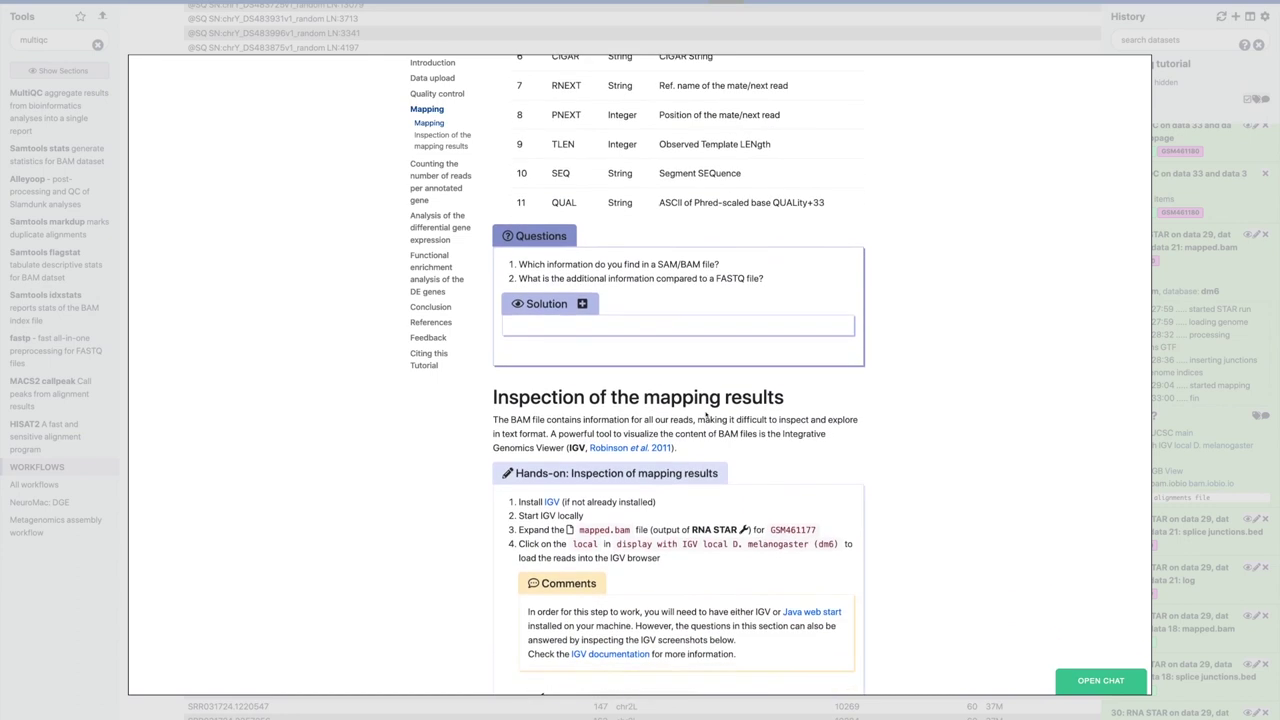
scroll(706, 414, down, 1)
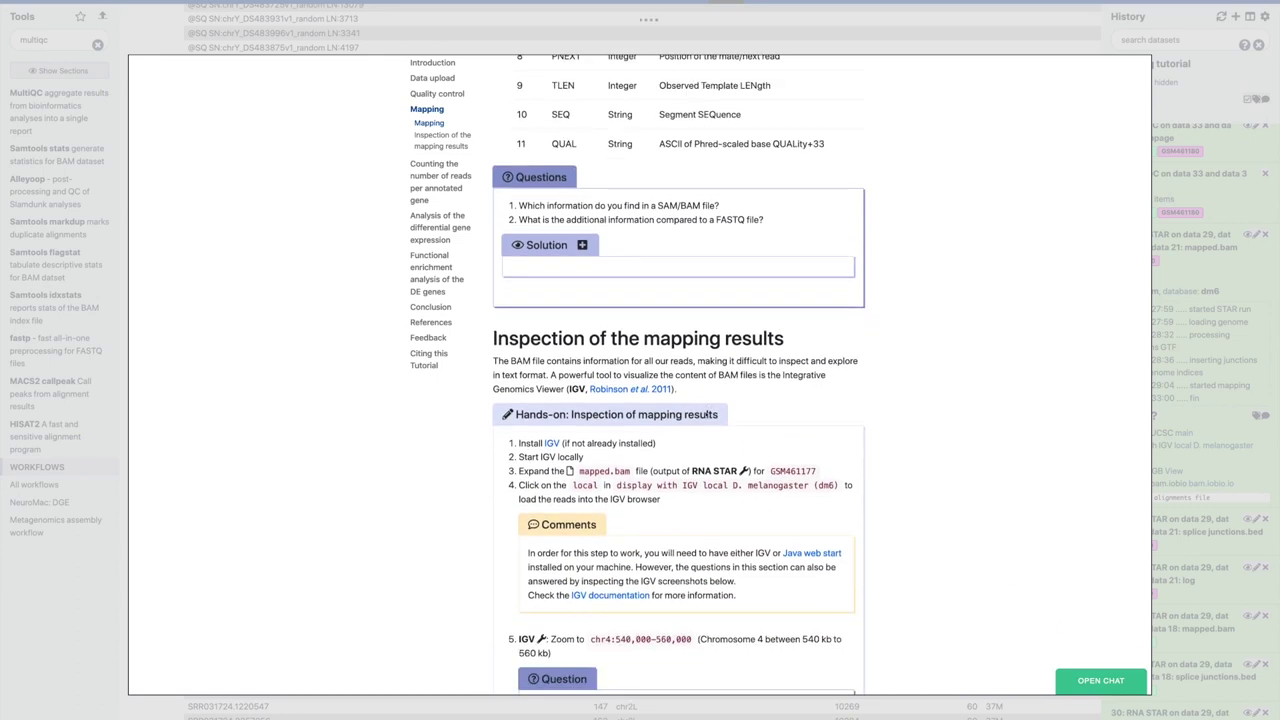
scroll(706, 414, down, 1)
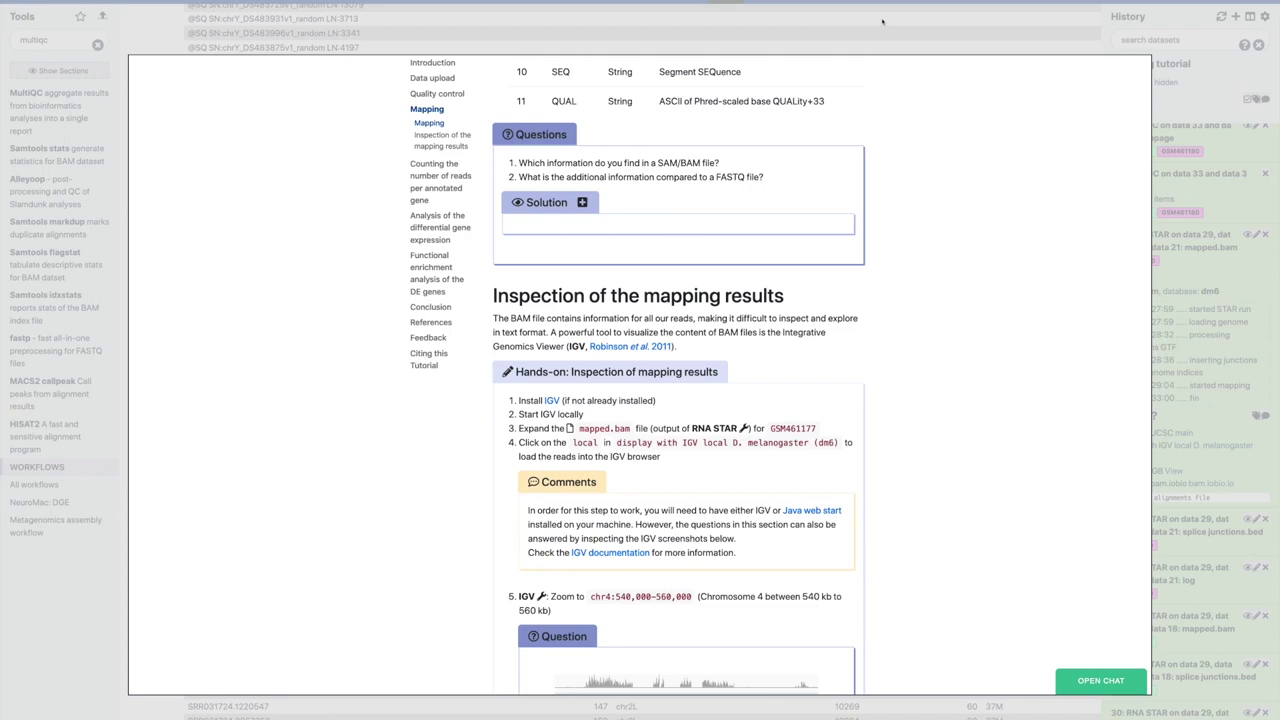
Expand the GSM461177 mapped.bam dataset in the history and load it into the local IGV for D. melanogaster (dm6).
click(976, 36)
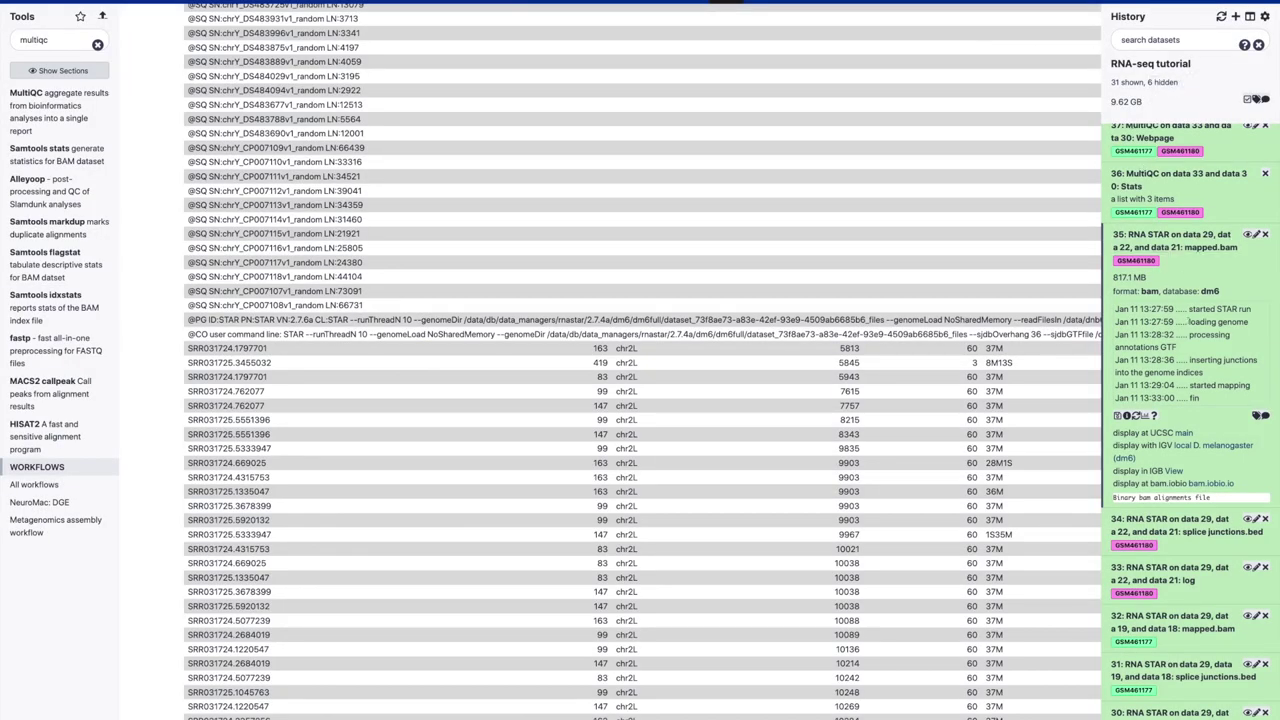
click(1184, 242)
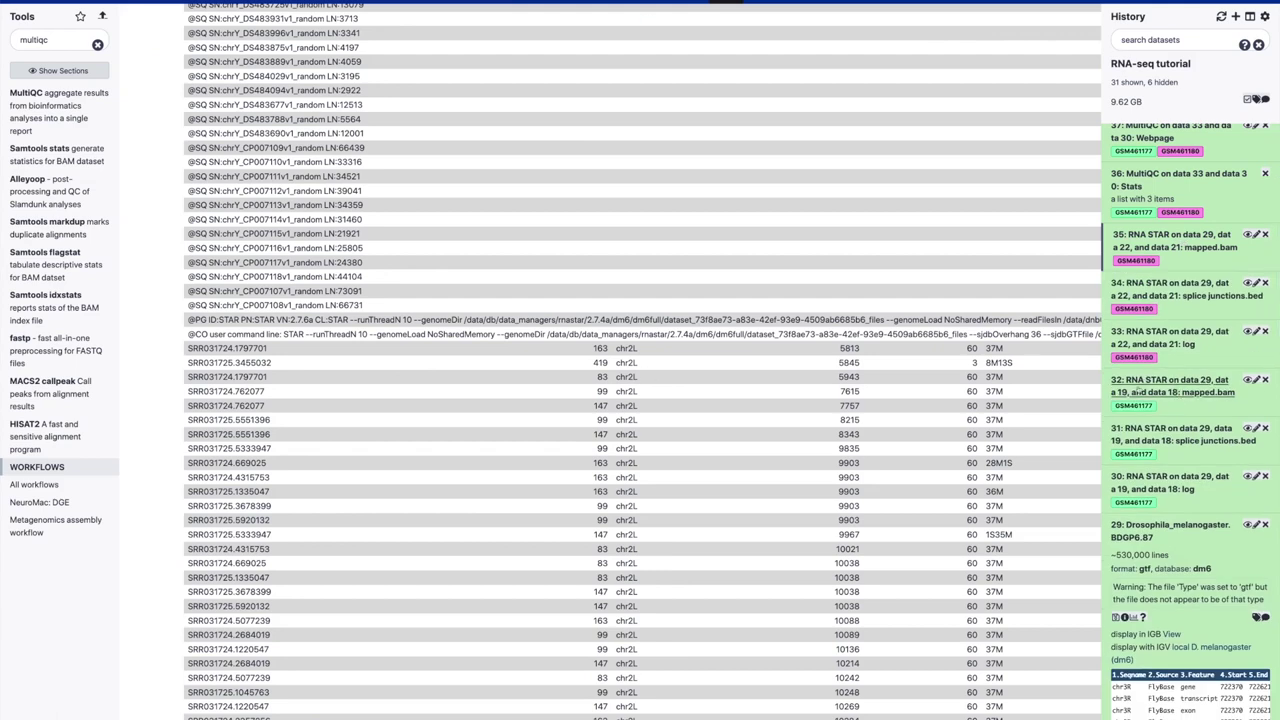
click(1207, 394)
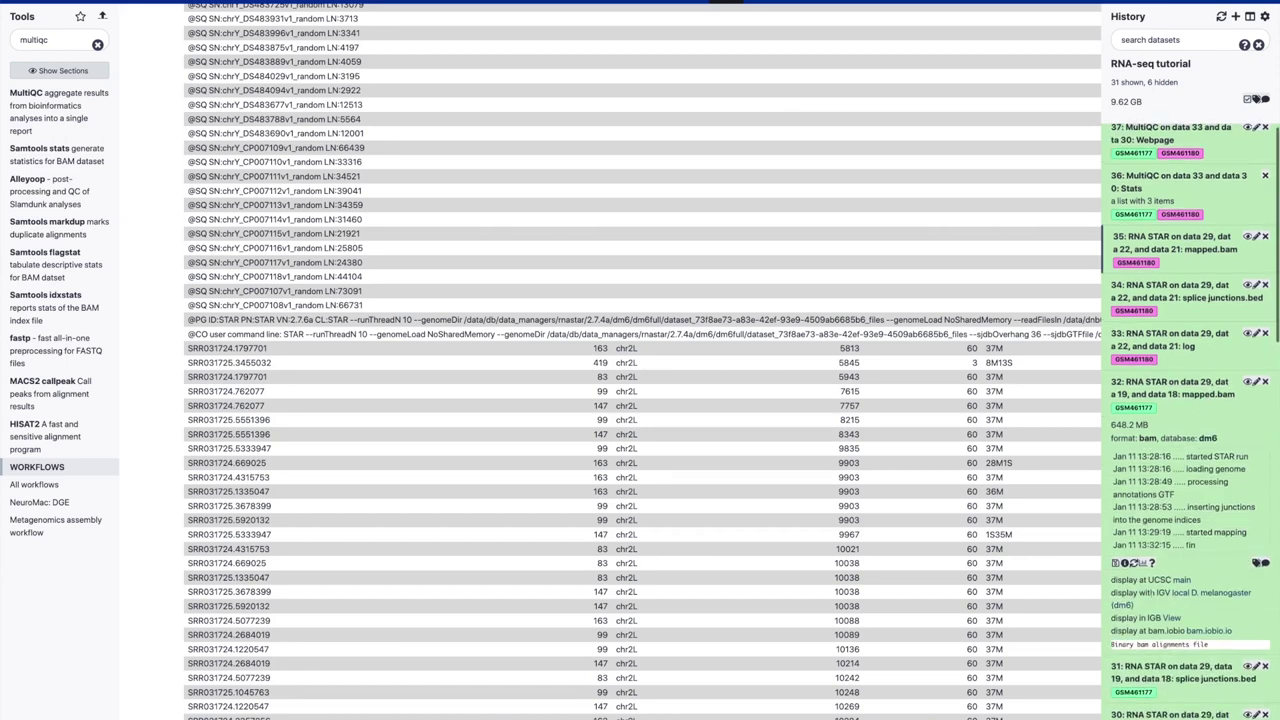
click(1178, 594)
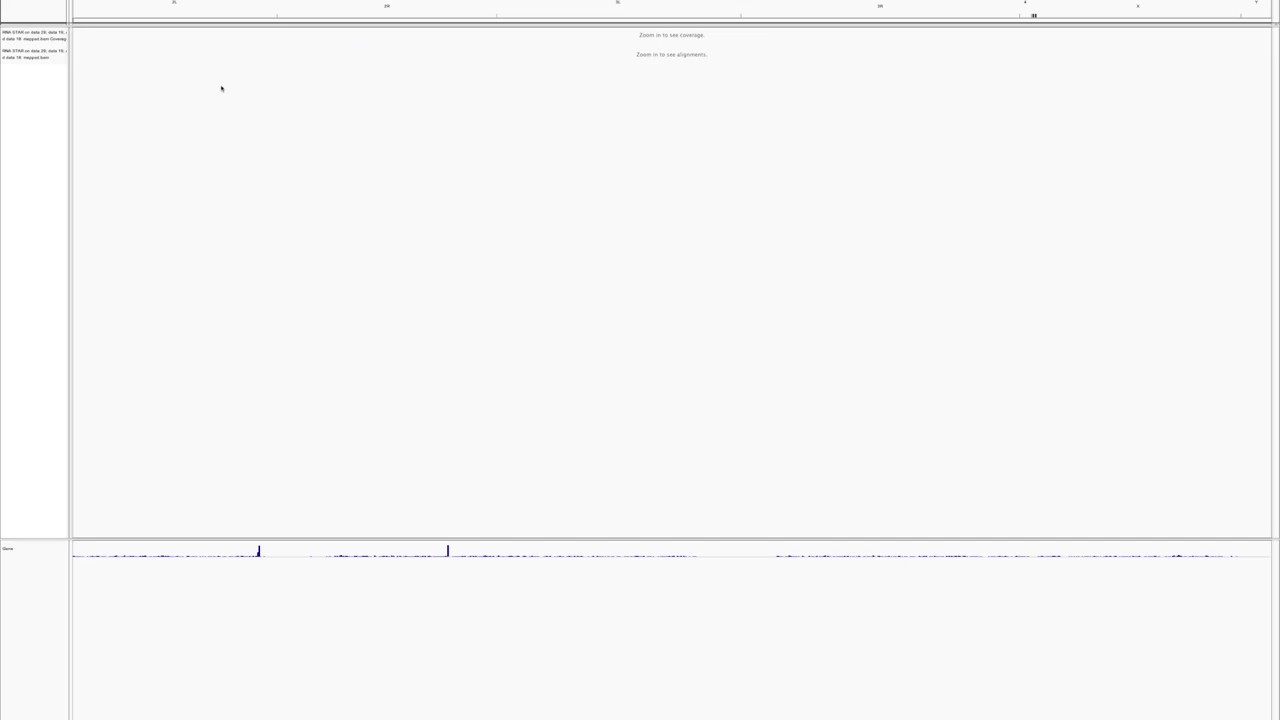
Select the mapped.bam coverage track in IGV and zoom in on a chromosome region to a span of about 40 bp.
click(37, 57)
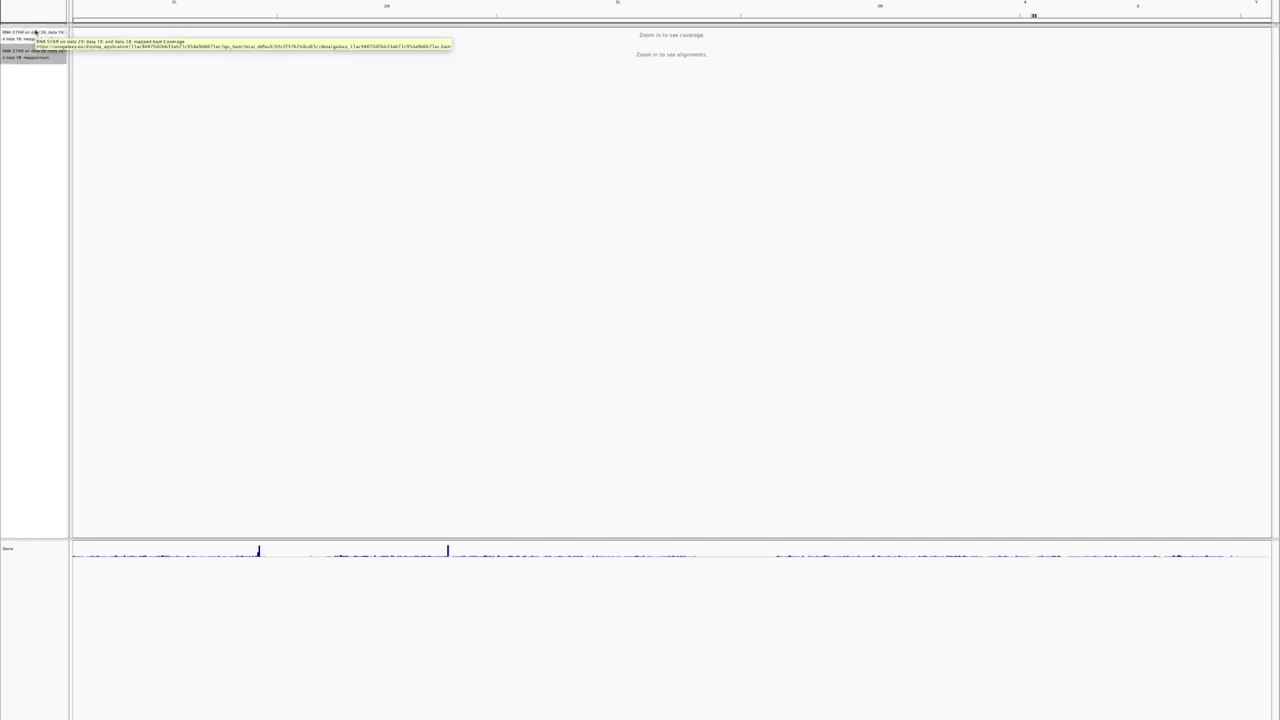
click(36, 38)
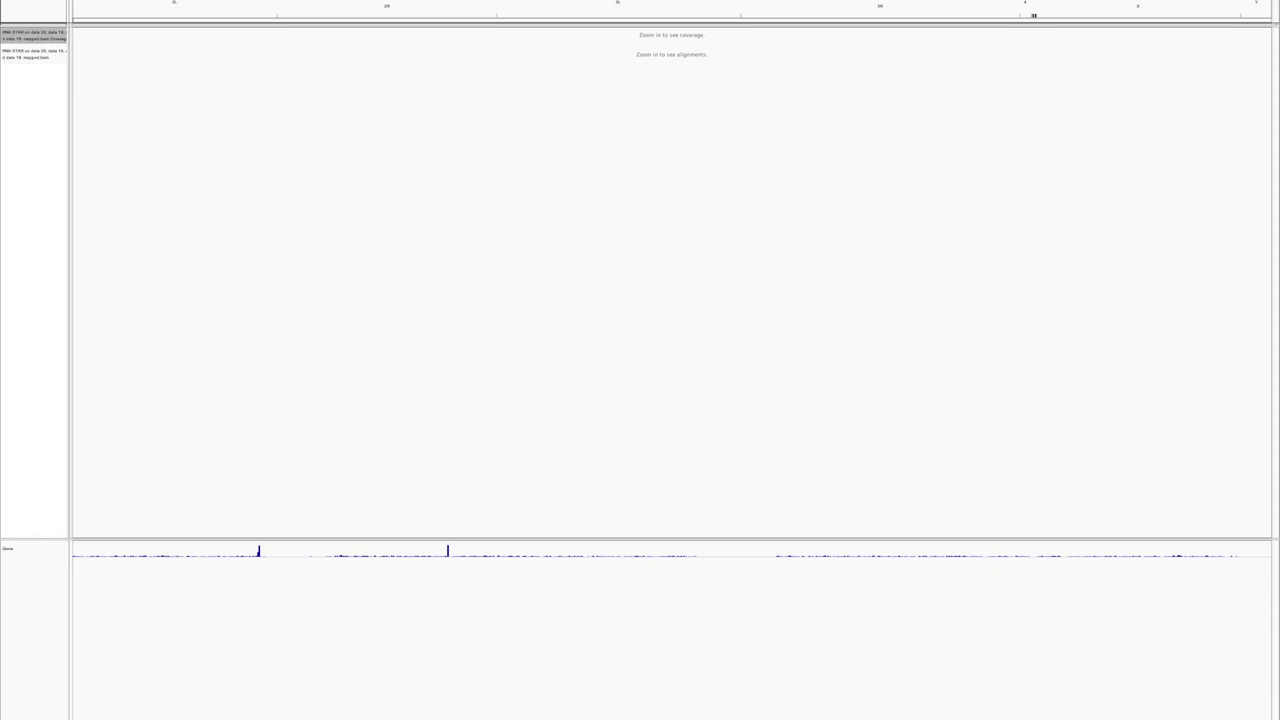
drag(458, 22, 640, 34)
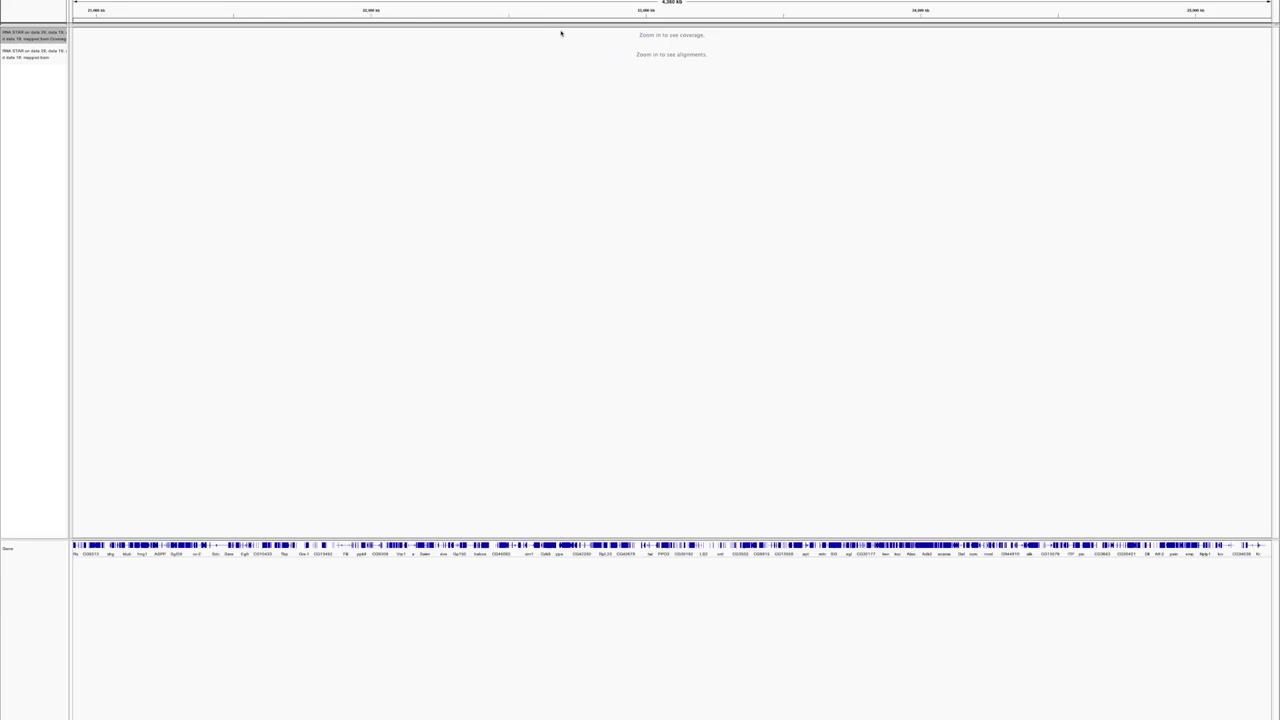
mouse_move(524, 13)
mouse_down()
mouse_move(559, 13)
mouse_move(542, 7)
mouse_up()
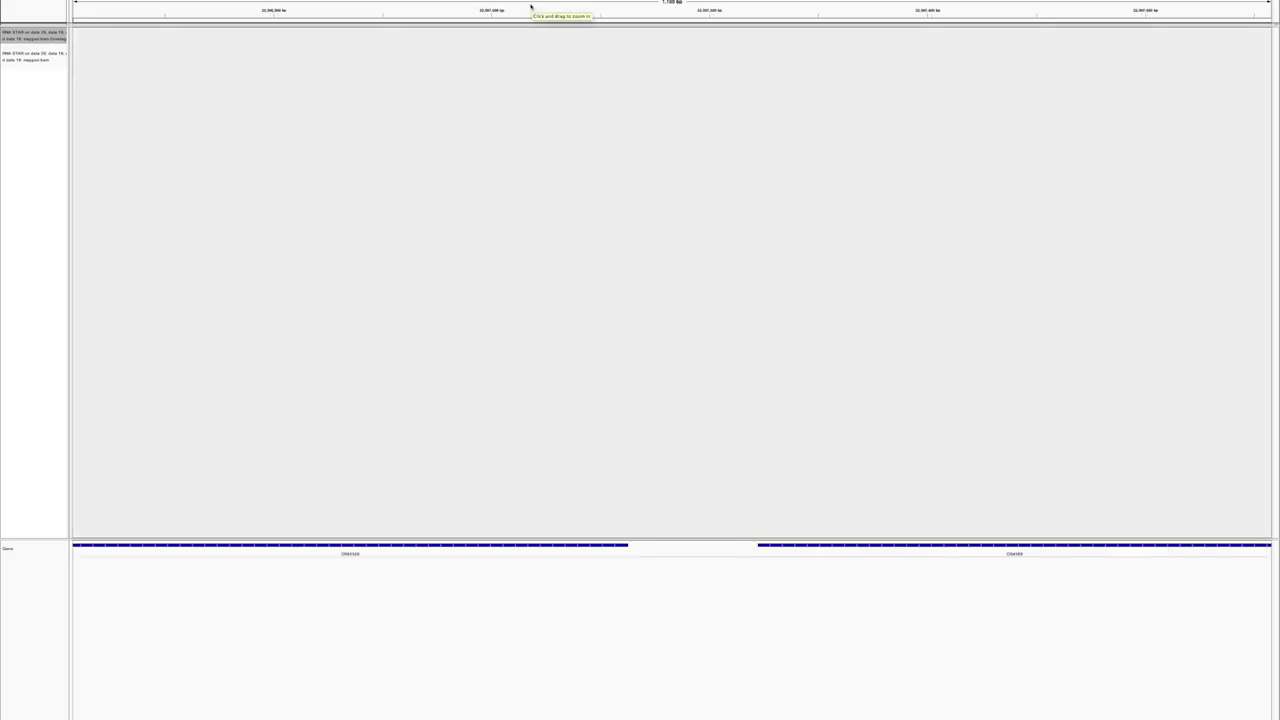
drag(531, 7, 542, 8)
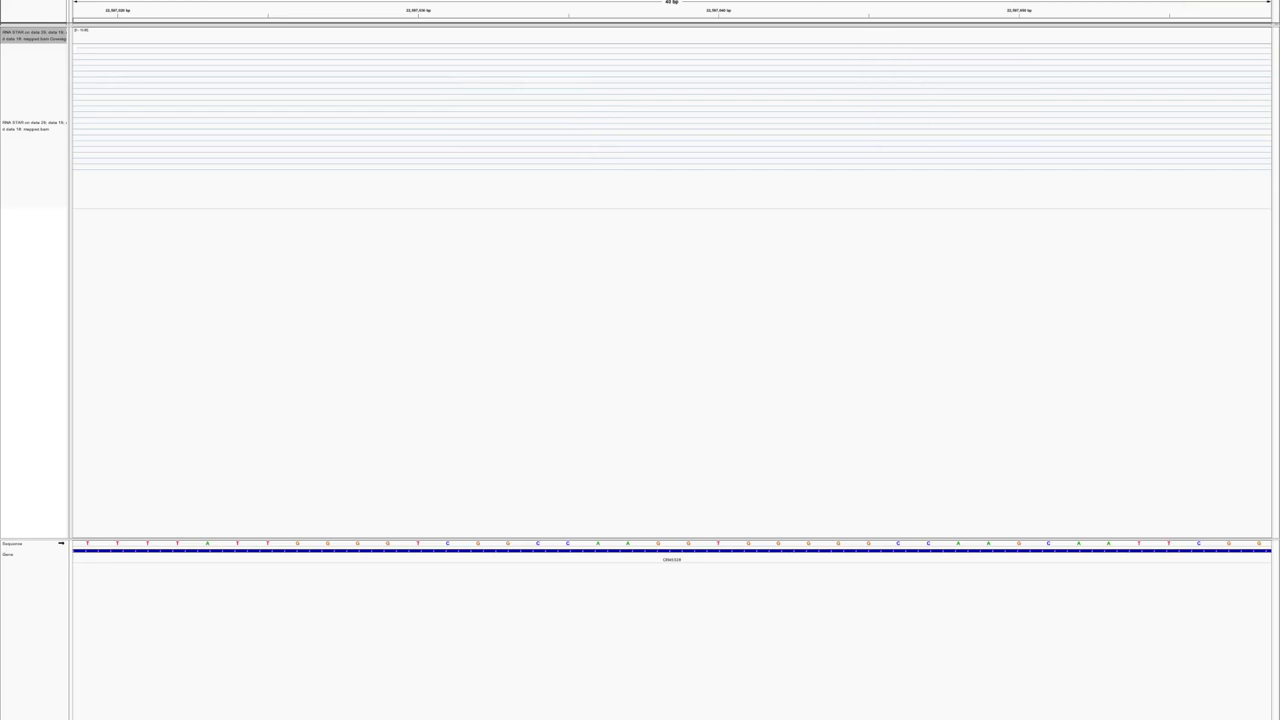
Widen the IGV view to a span of about 12 kb and examine the coverage and aligned reads over the genes.
key(minus)
key(minus)
key(minus)
key(minus)
key(minus)
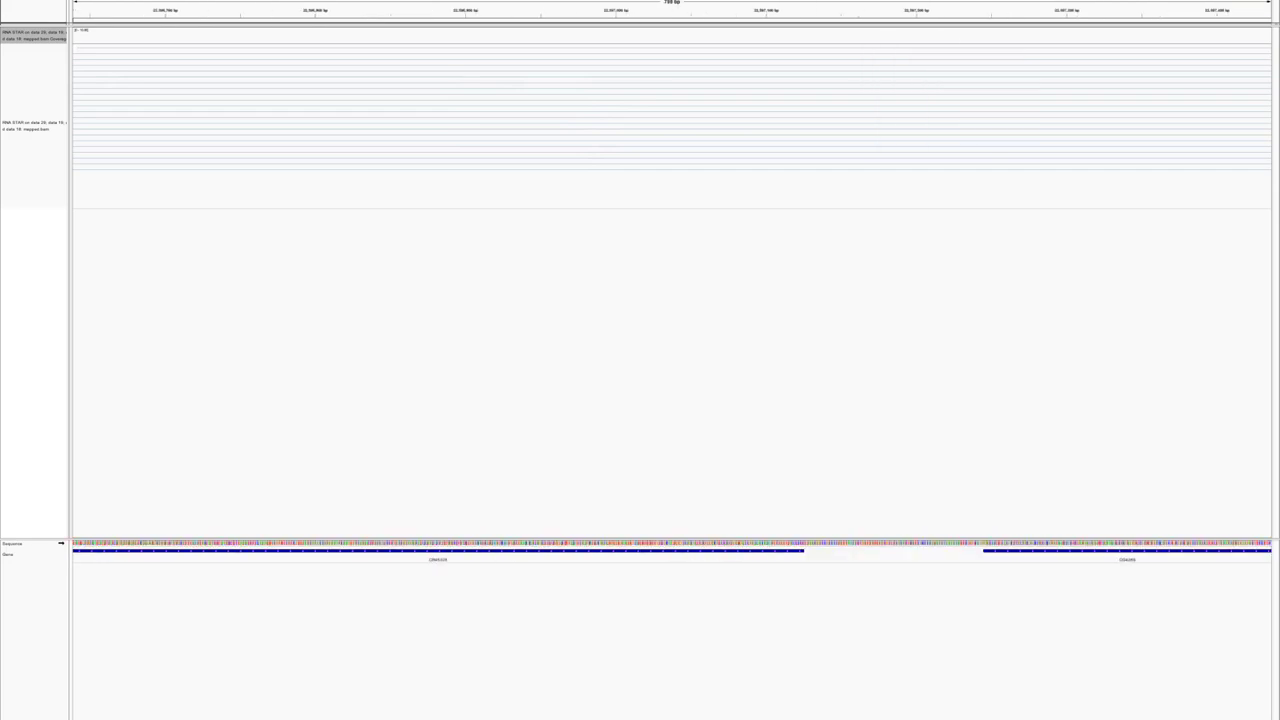
key(minus)
key(minus)
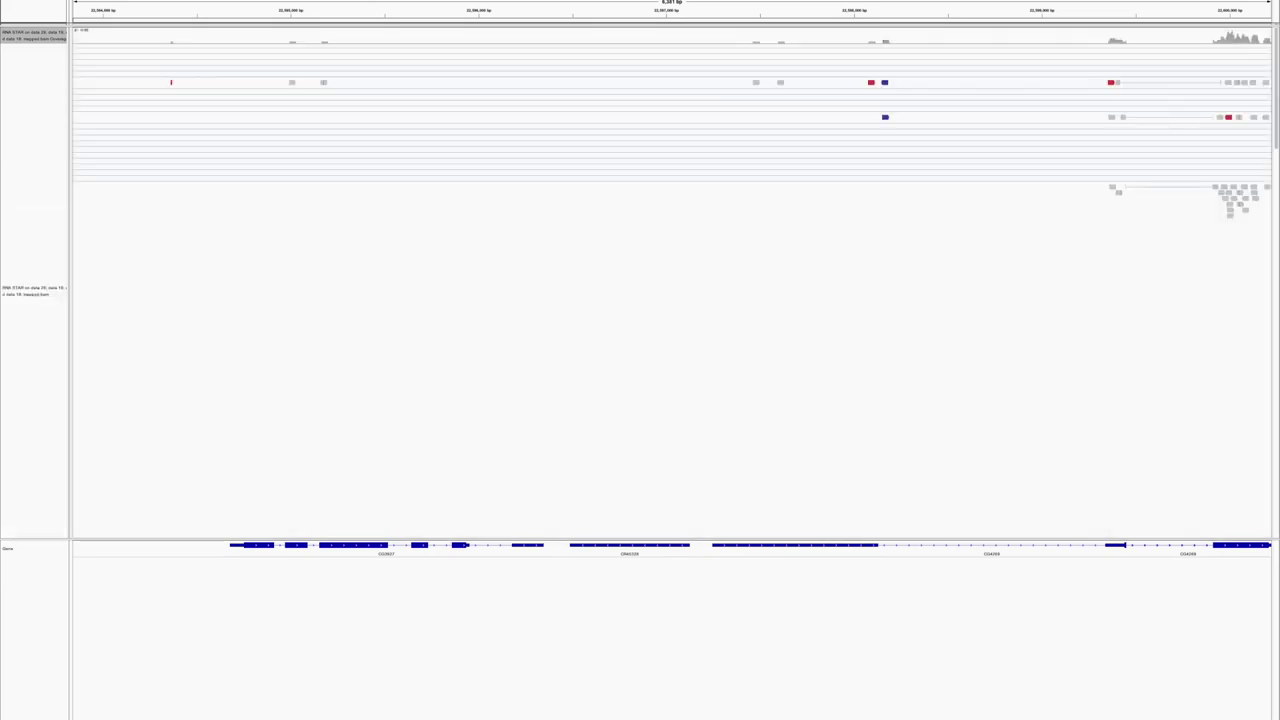
scroll(884, 109, down, 2)
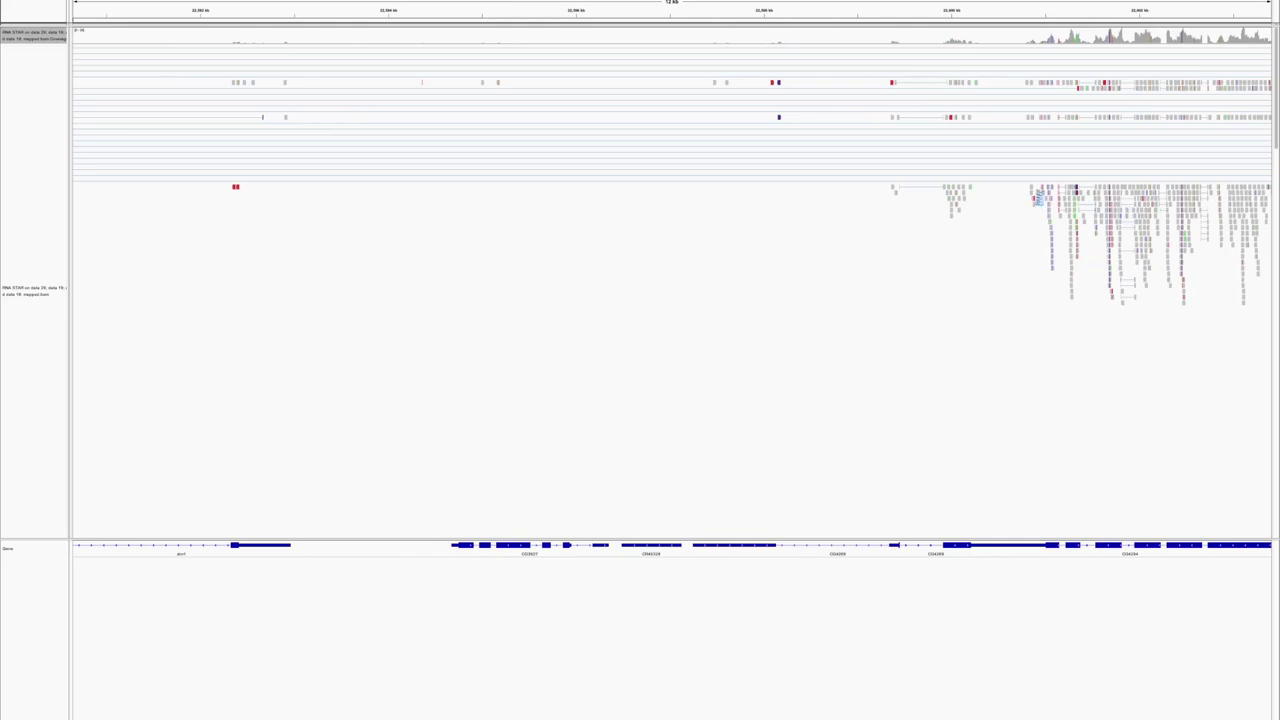
mouse_move(1066, 208)
mouse_move(1049, 41)
mouse_move(1086, 88)
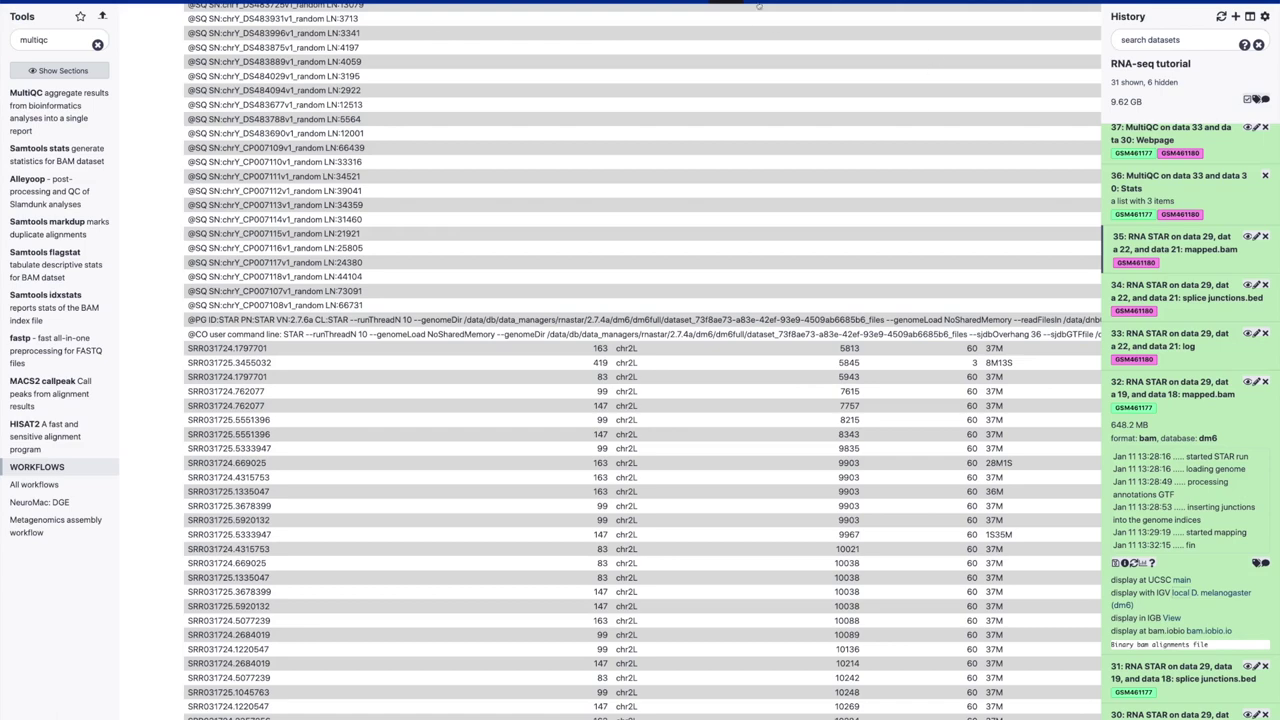
Copy the region chr4:540,000-560,000 from the training material and display it in IGV.
click(758, 6)
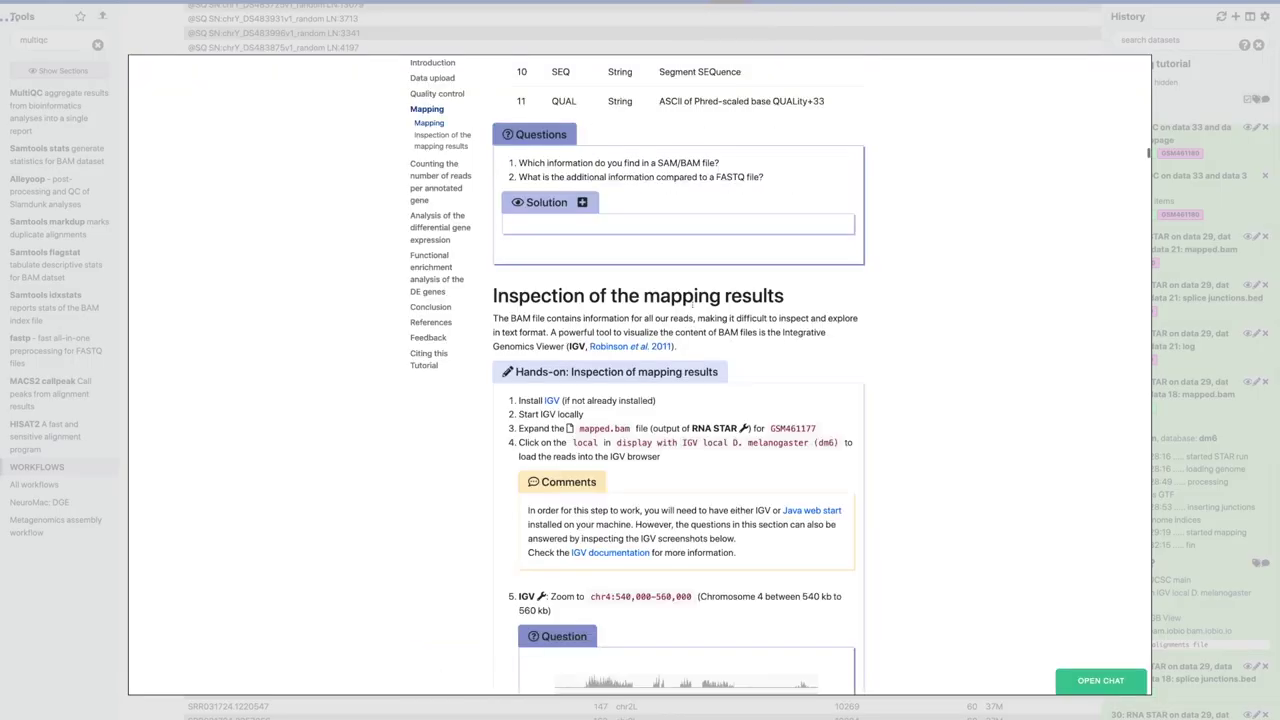
scroll(688, 486, down, 2)
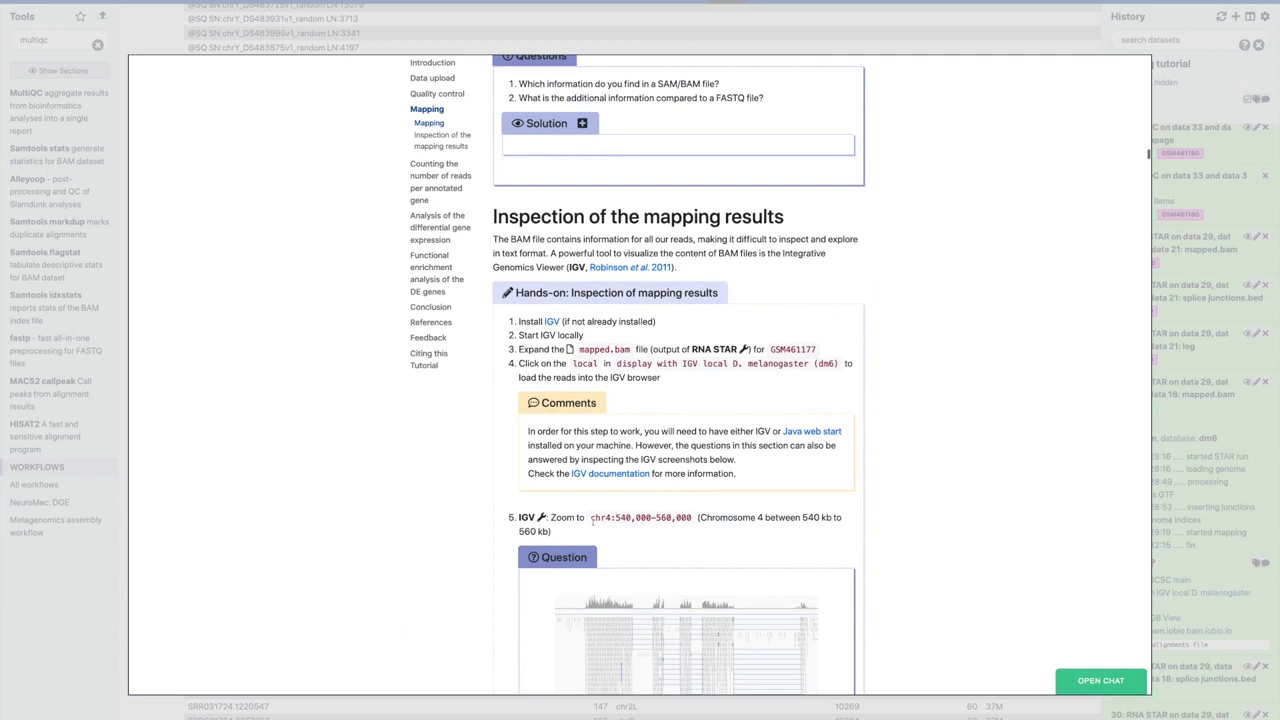
drag(590, 517, 692, 517)
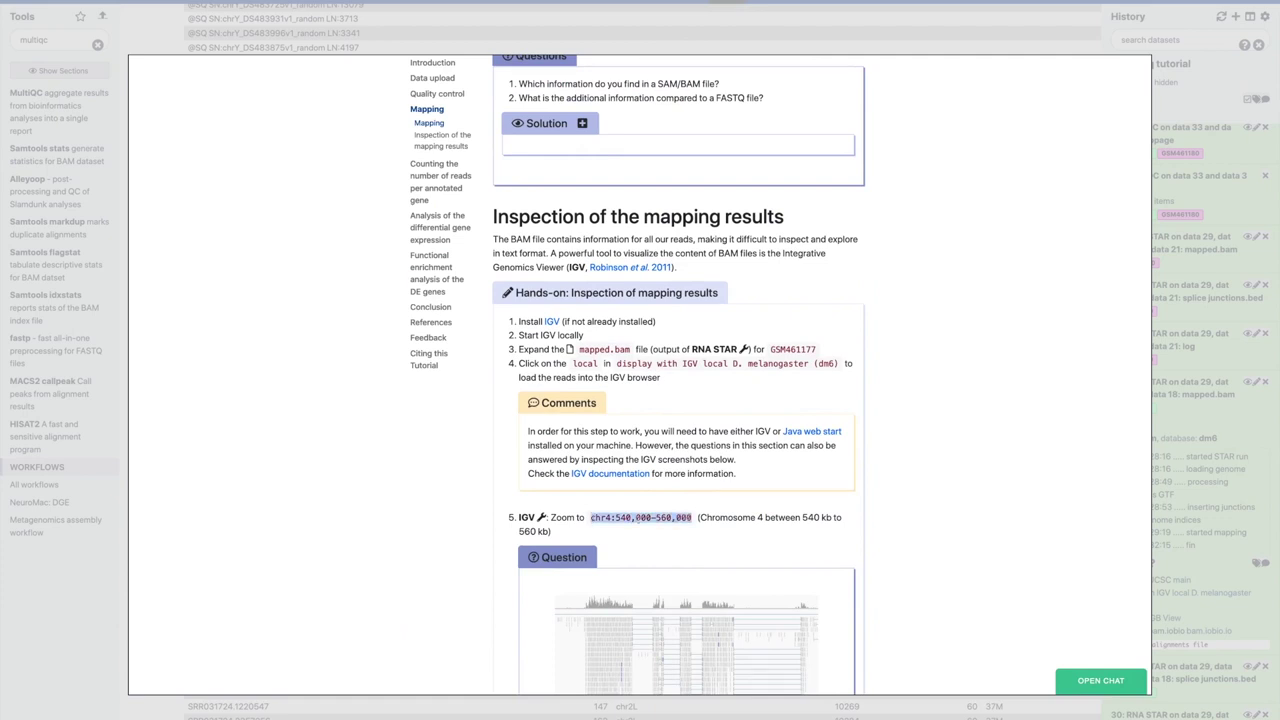
triple_click(596, 518)
click(596, 518)
drag(590, 517, 692, 517)
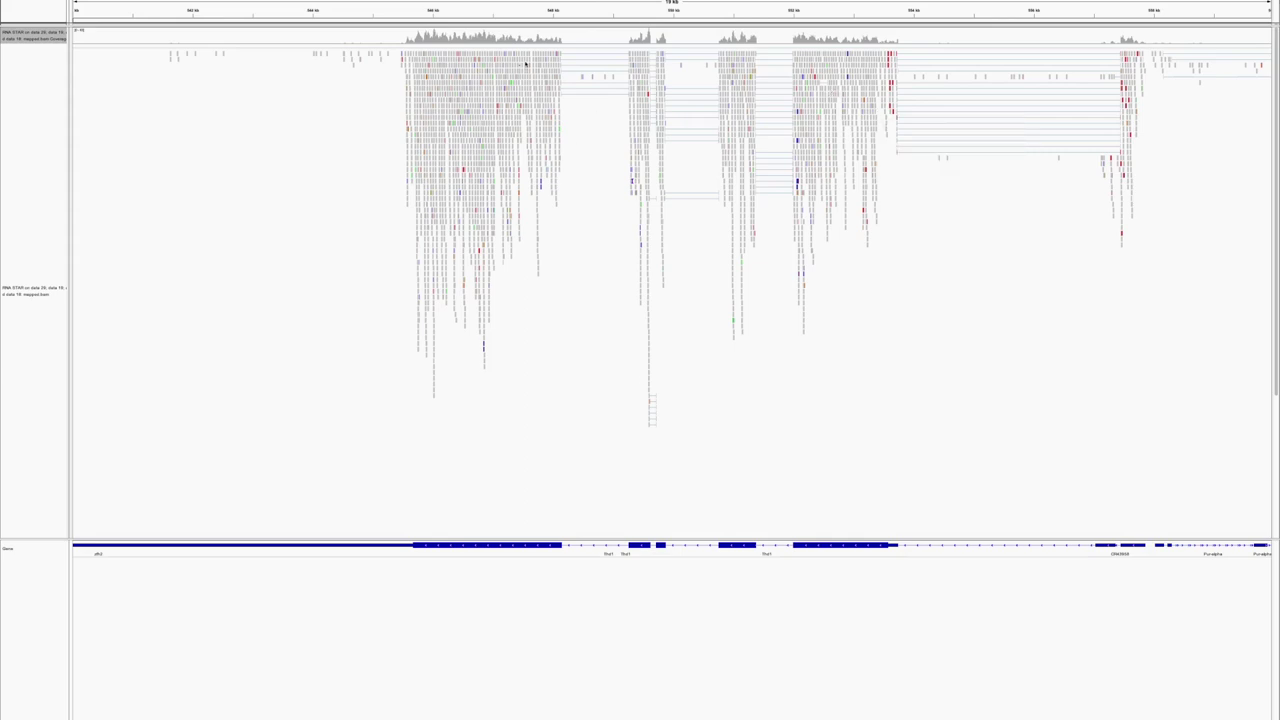
mouse_move(526, 64)
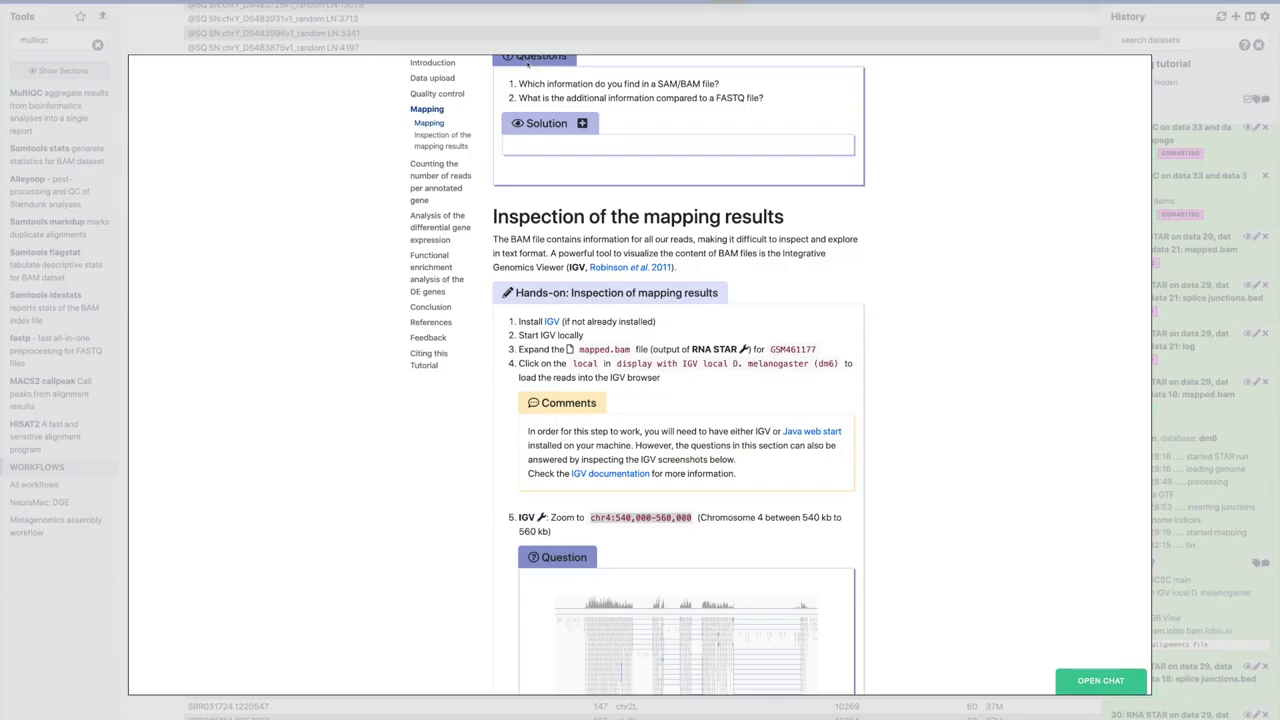
Compare the chromosome 4 coverage and connected reads in IGV with the training material's alignment and Sashimi plot questions.
scroll(774, 530, down, 3)
scroll(774, 530, down, 6)
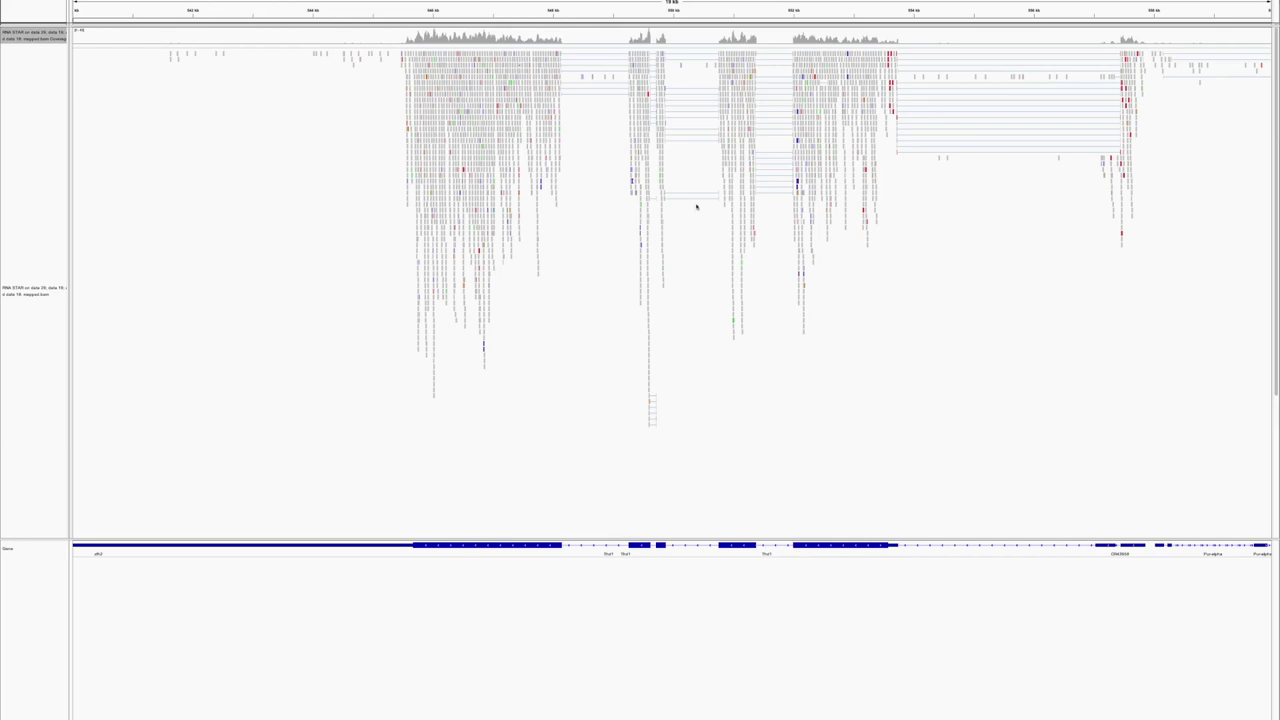
mouse_move(696, 202)
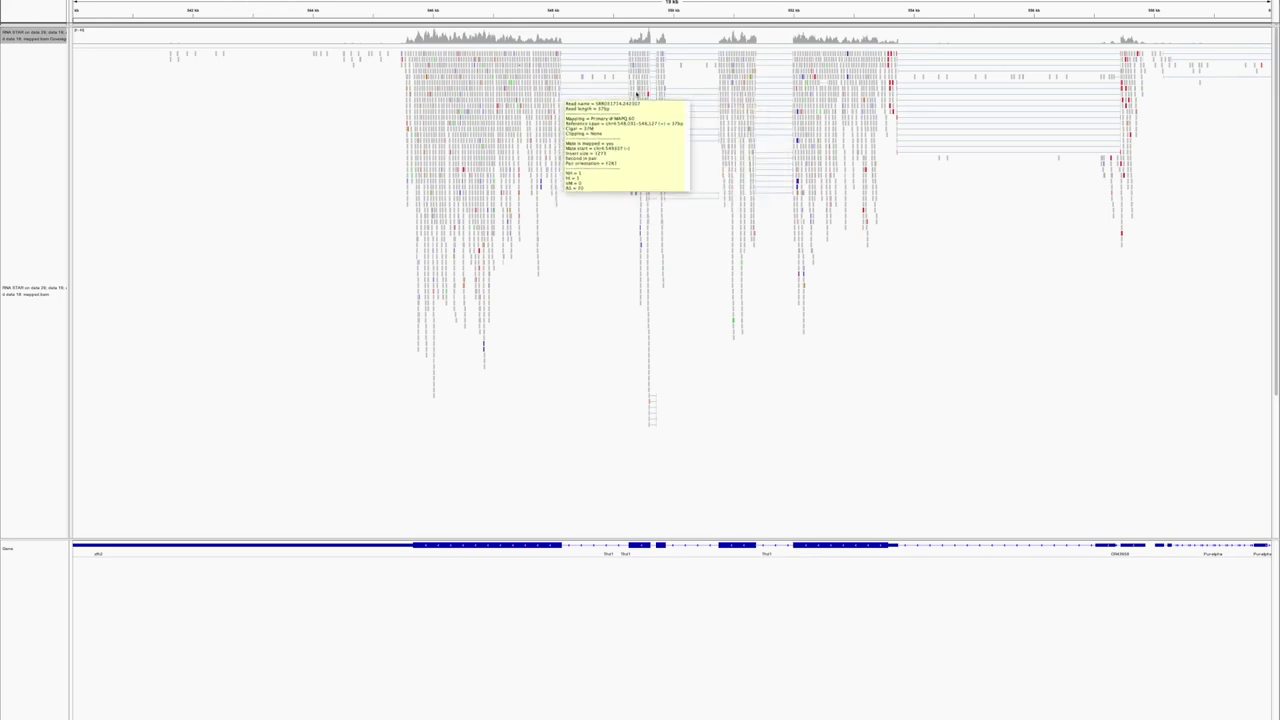
mouse_move(615, 91)
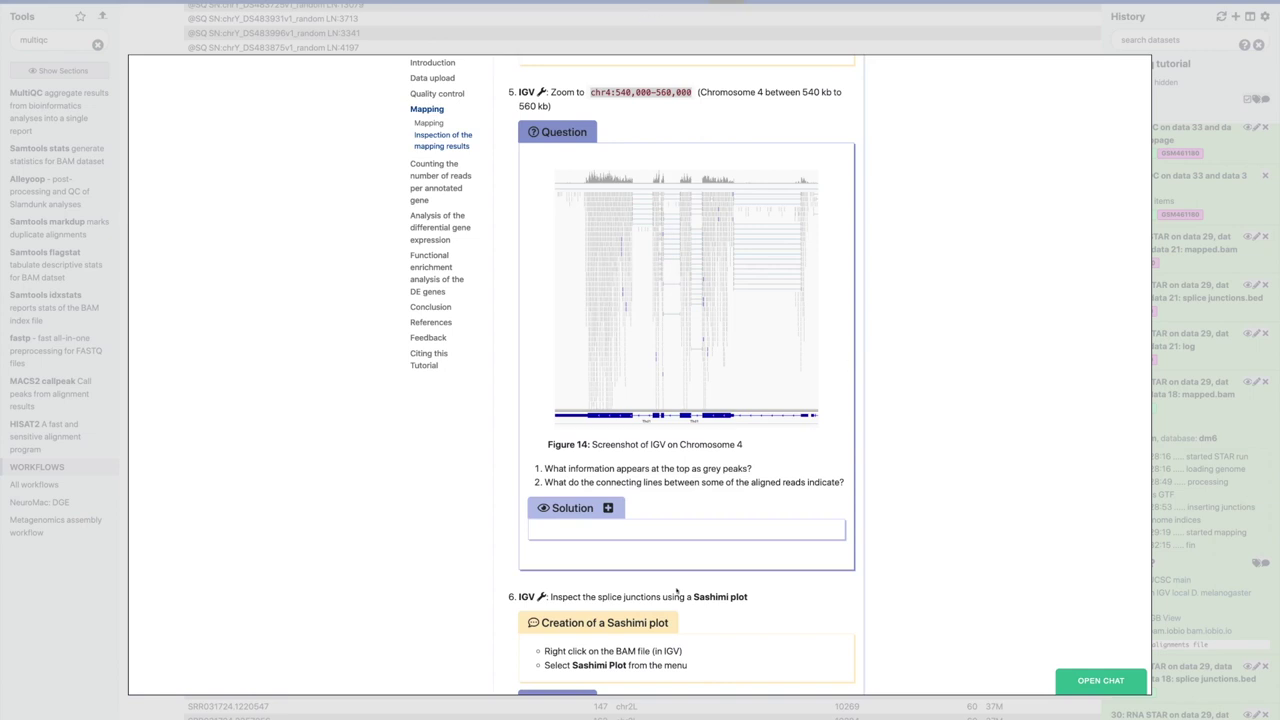
scroll(677, 592, down, 5)
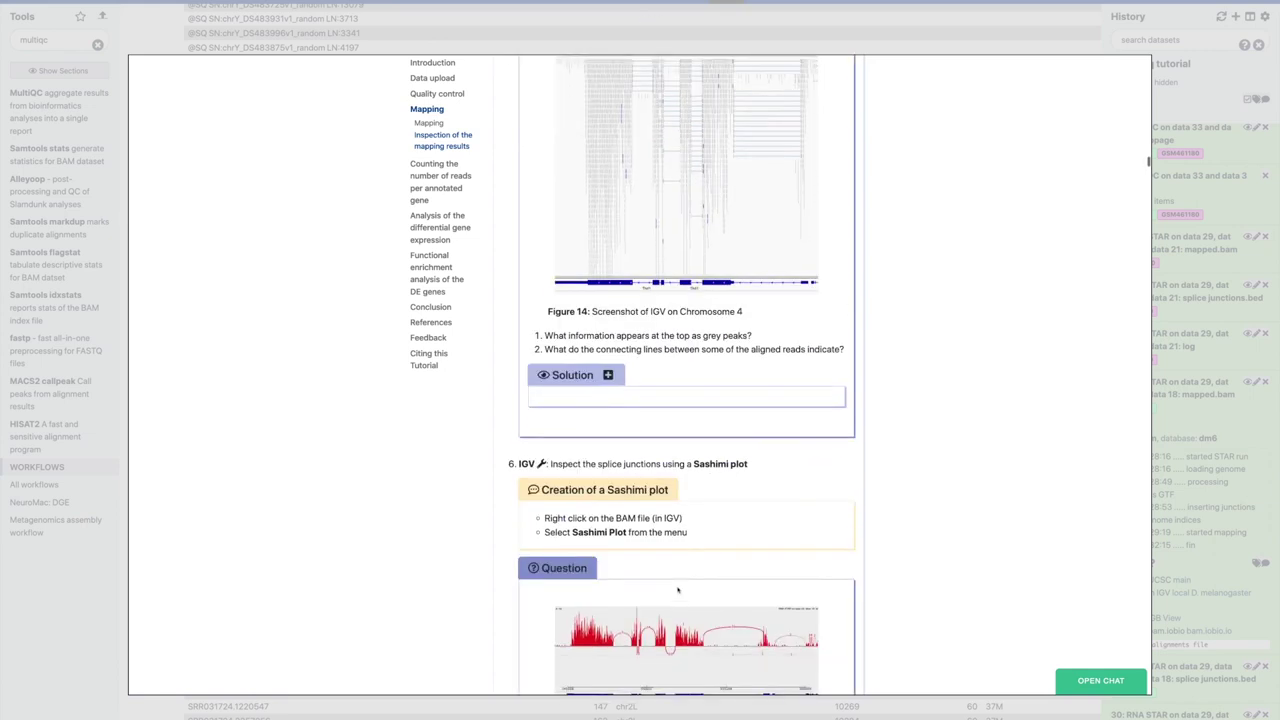
scroll(677, 592, down, 1)
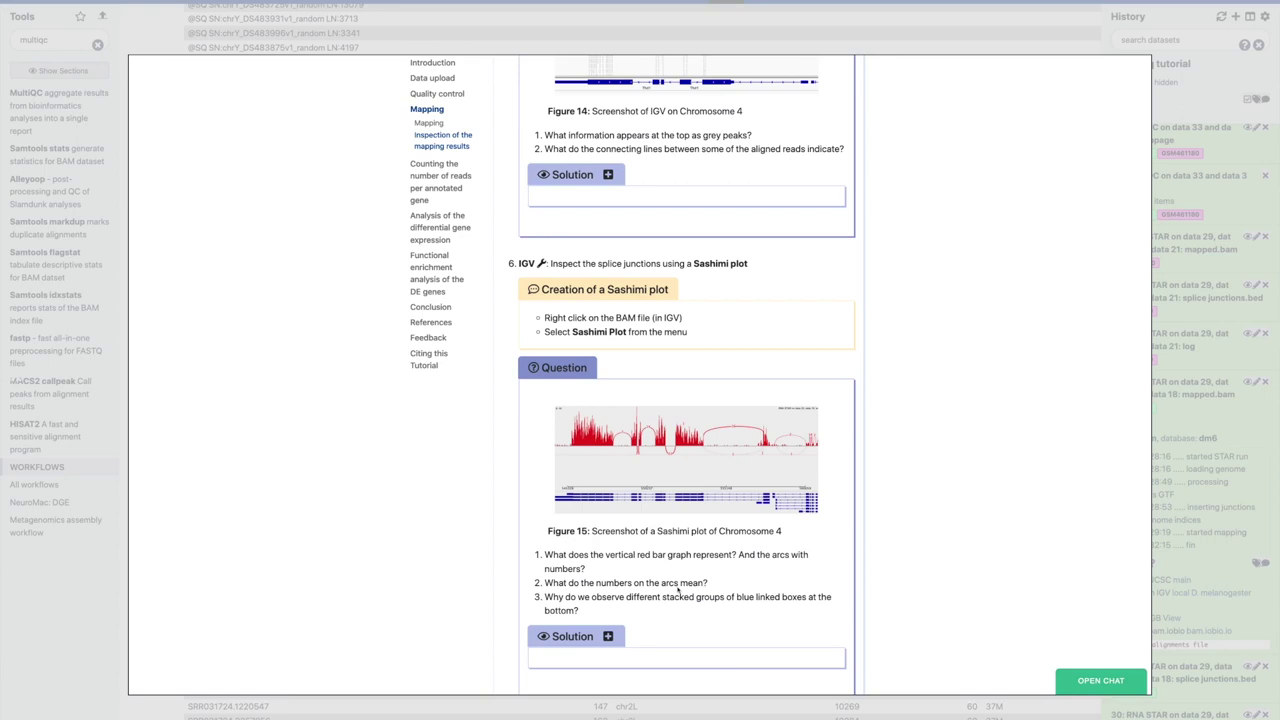
Create a Sashimi plot of the mapped.bam alignment track in IGV and move its window fully into view.
scroll(677, 592, down, 2)
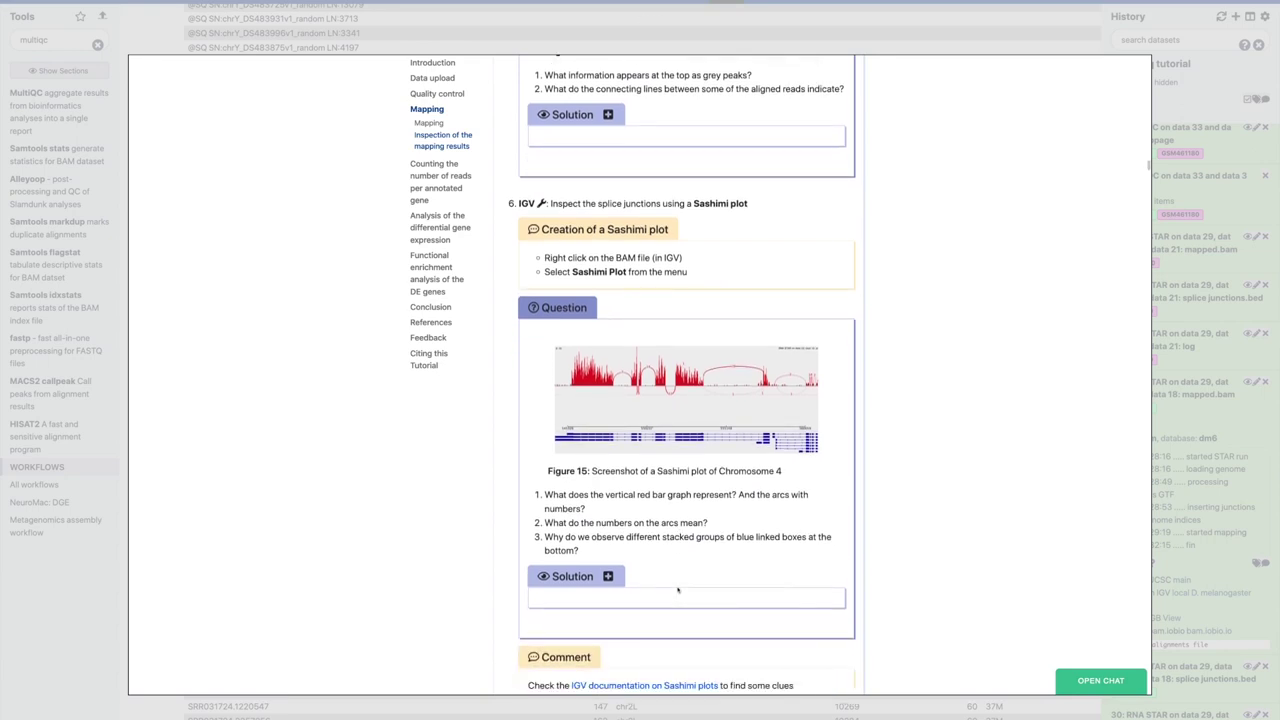
scroll(677, 590, down, 1)
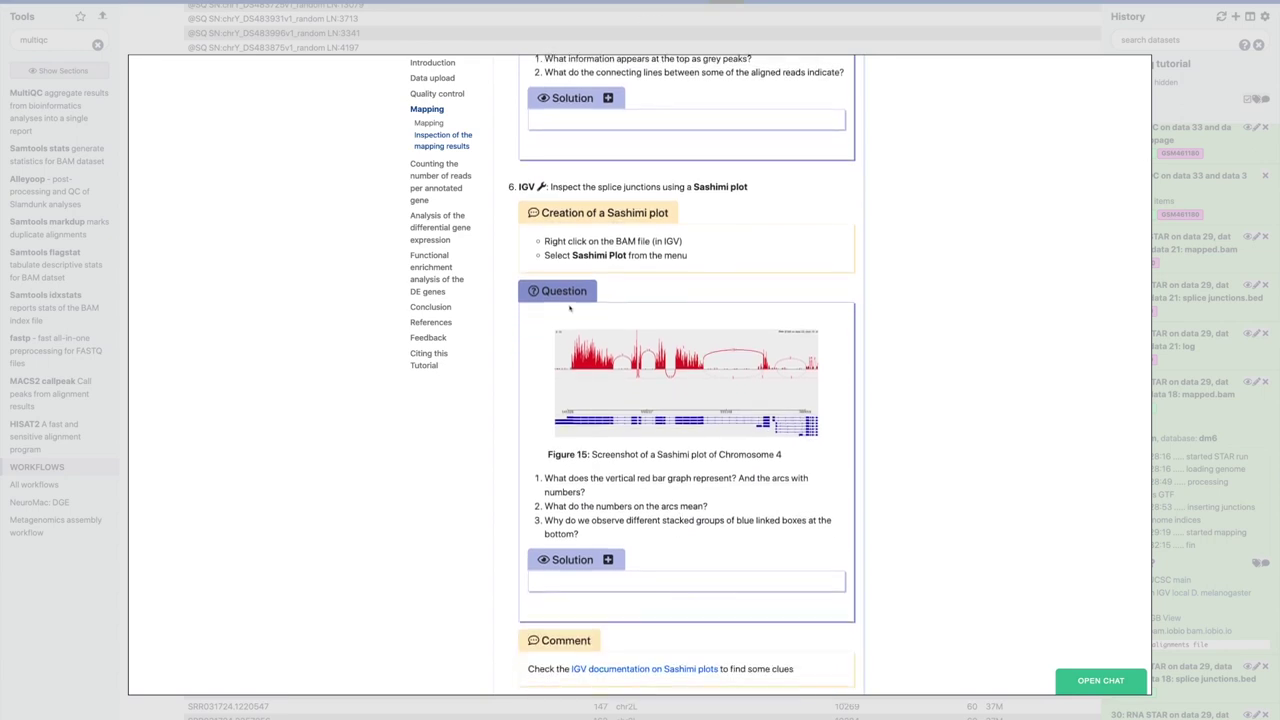
key(alt+Tab)
right_click(577, 392)
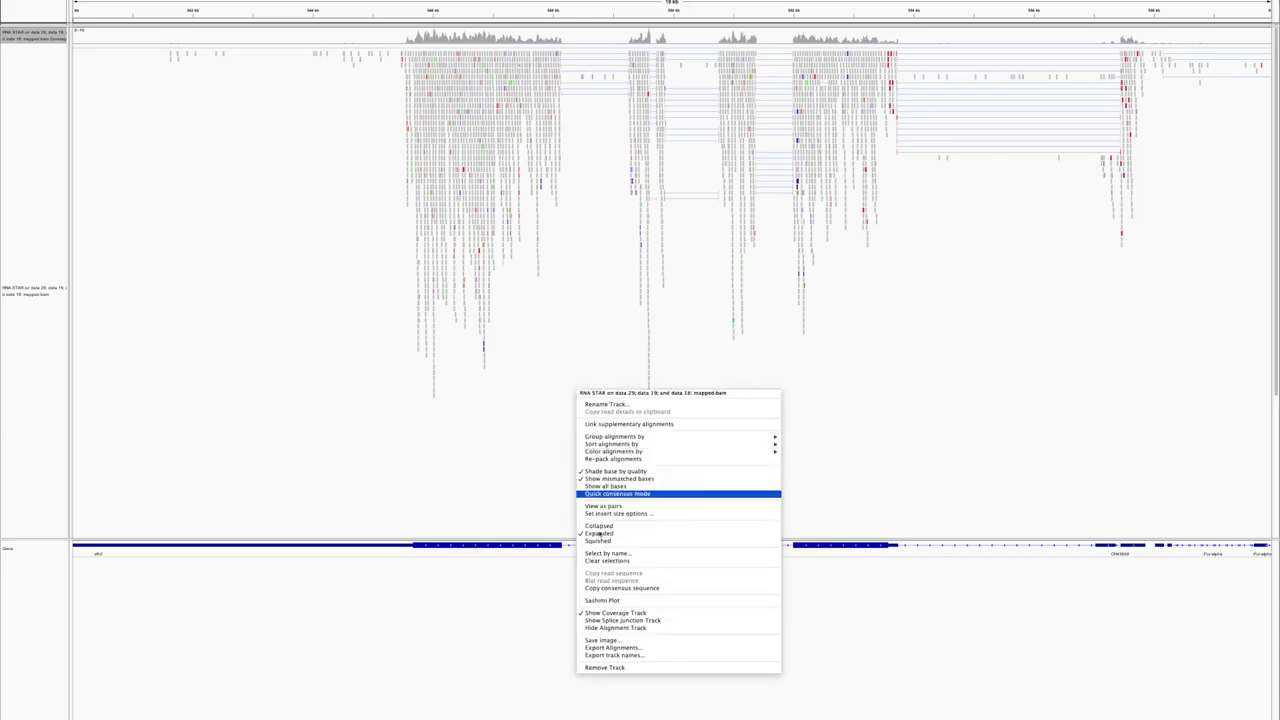
click(603, 600)
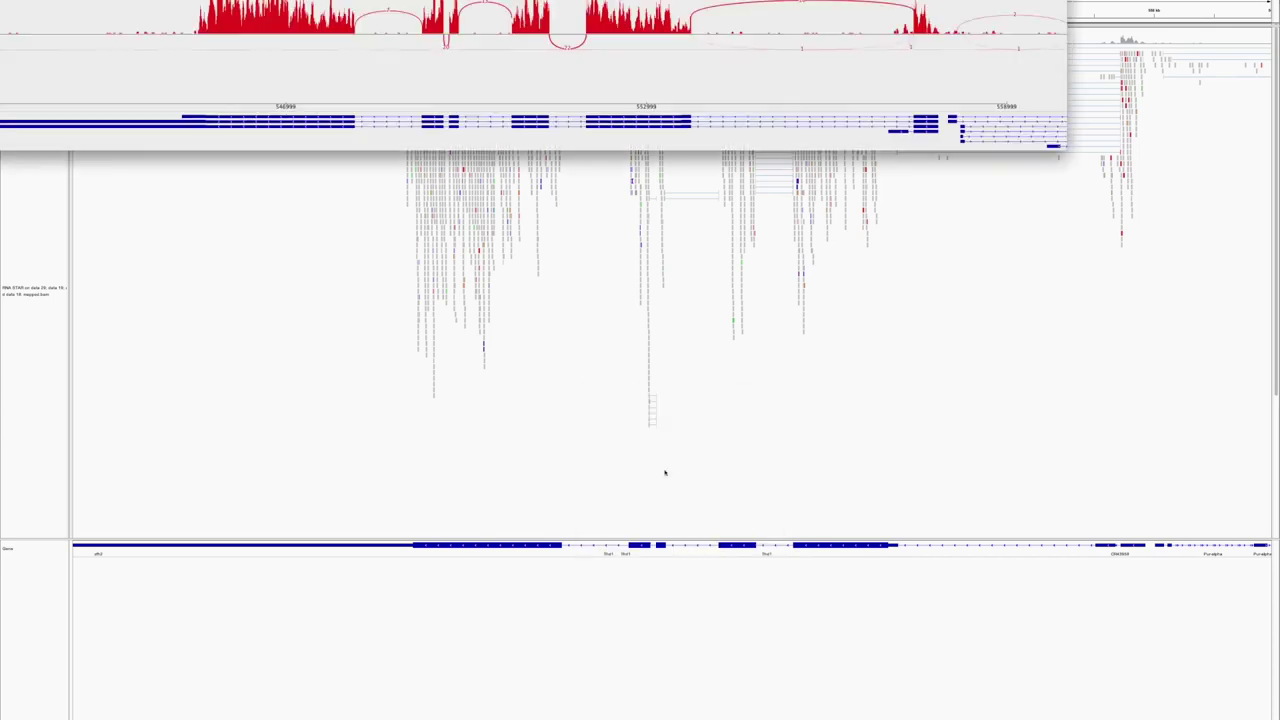
drag(385, 0, 573, 134)
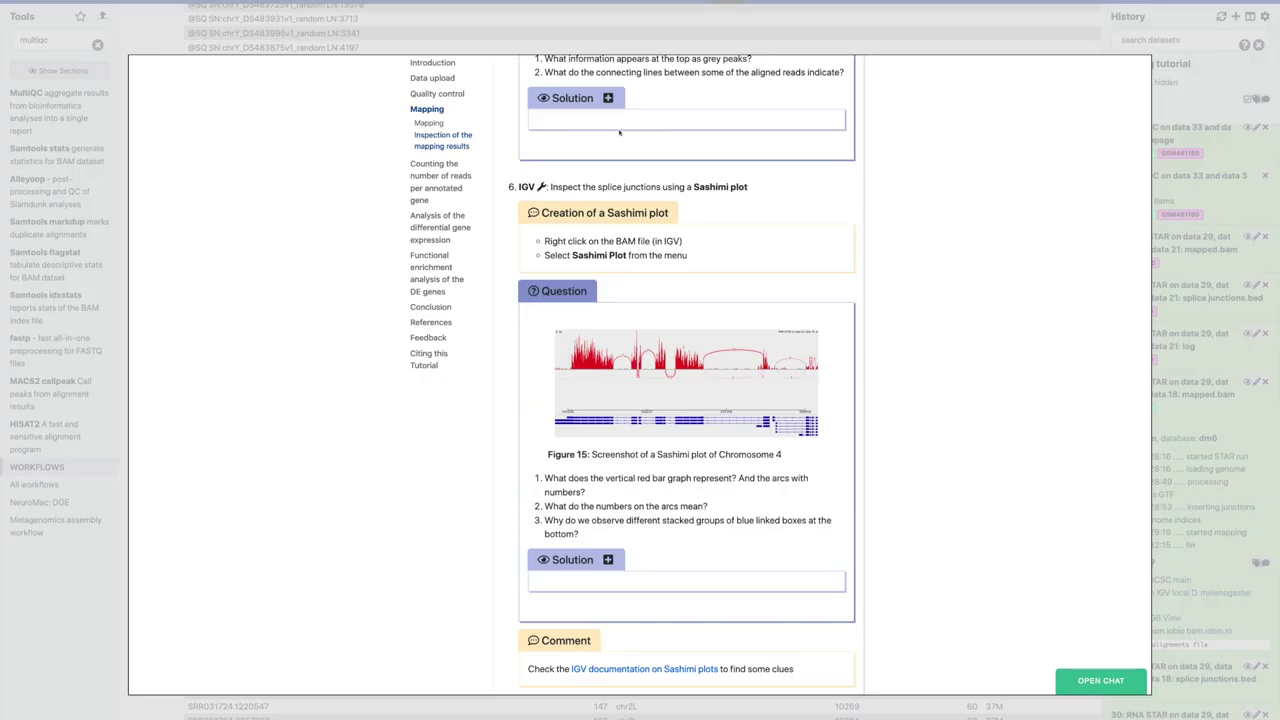
Reveal the solution to the training material's Sashimi plot questions and compare it with the arcs and transcript boxes in the IGV plot.
scroll(712, 471, down, 1)
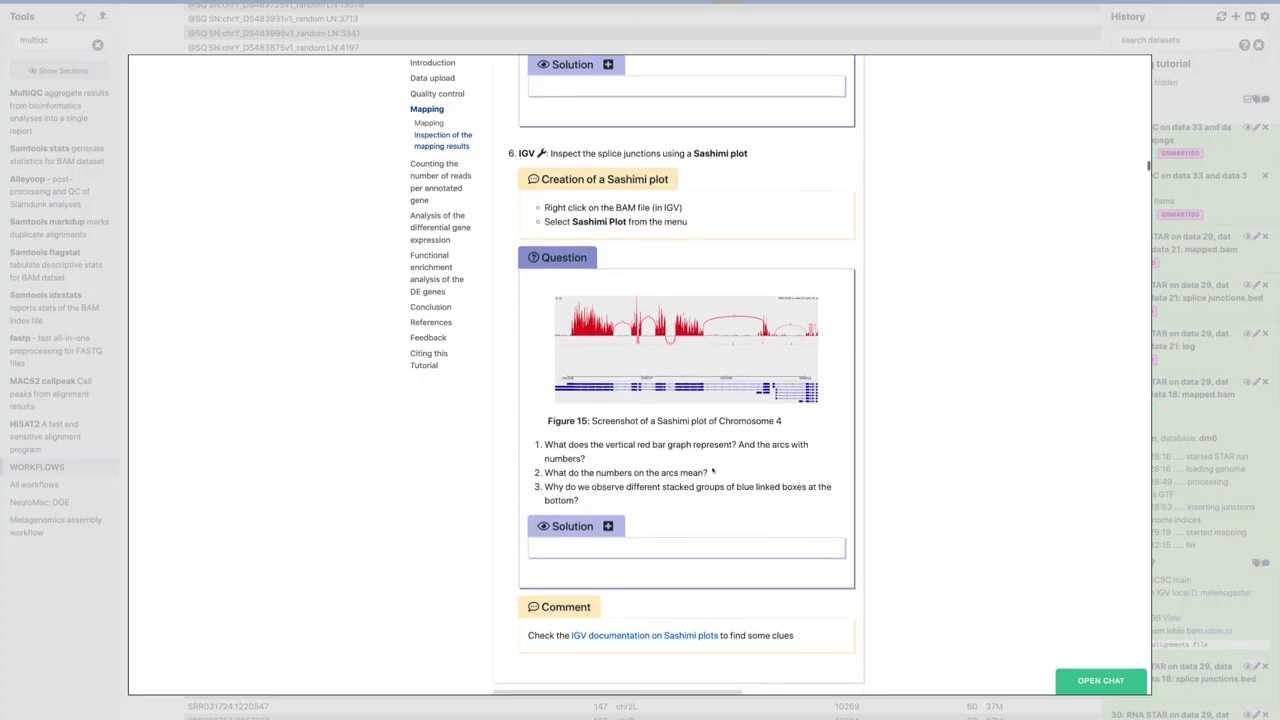
scroll(711, 481, down, 1)
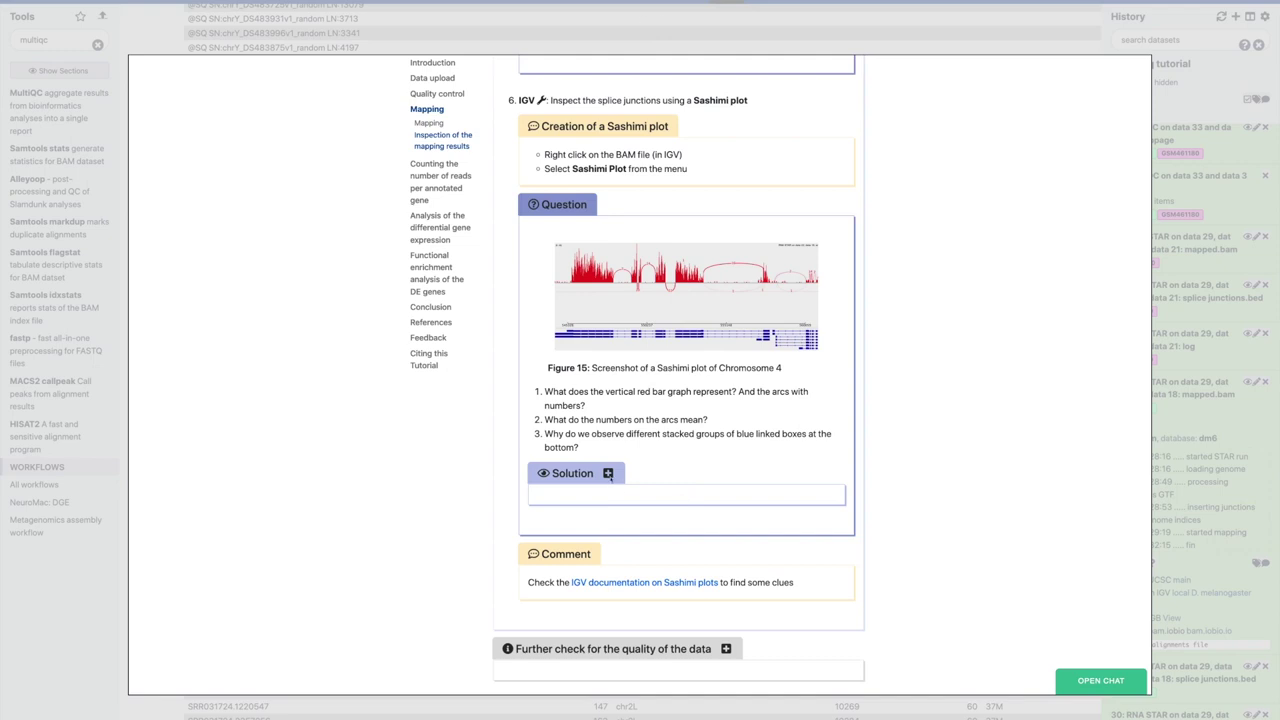
click(607, 473)
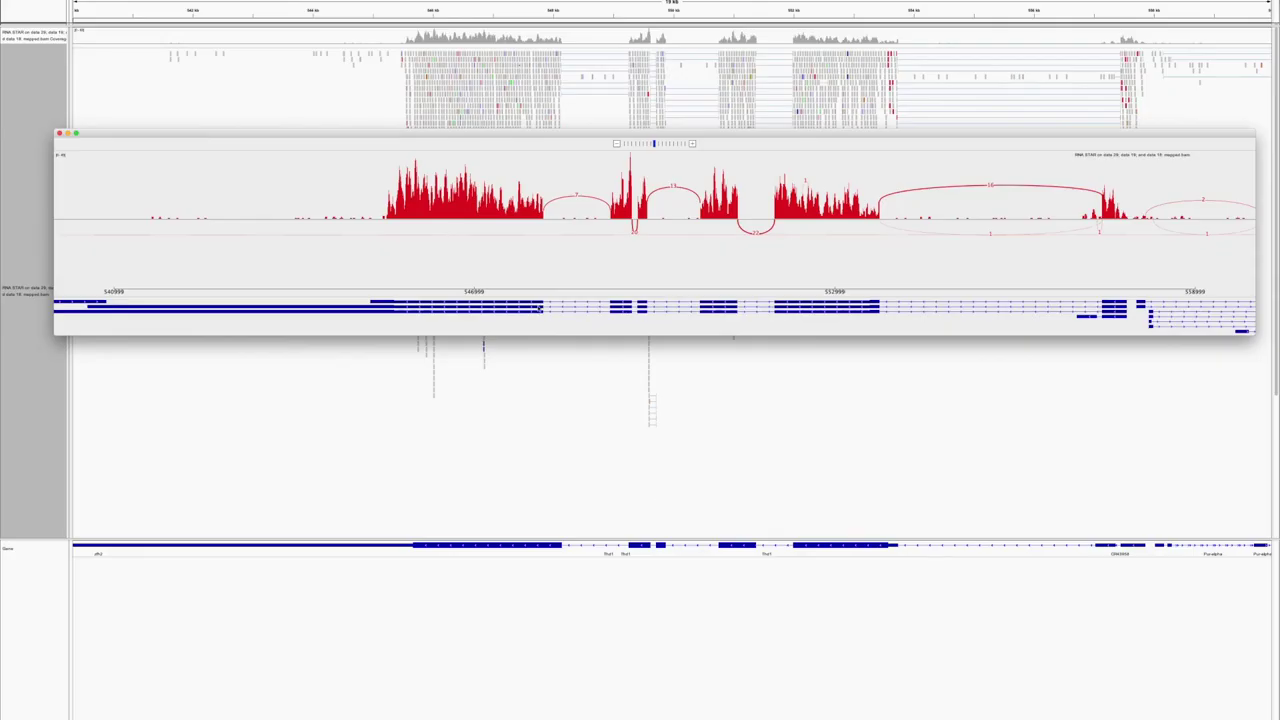
mouse_move(516, 313)
mouse_move(1108, 308)
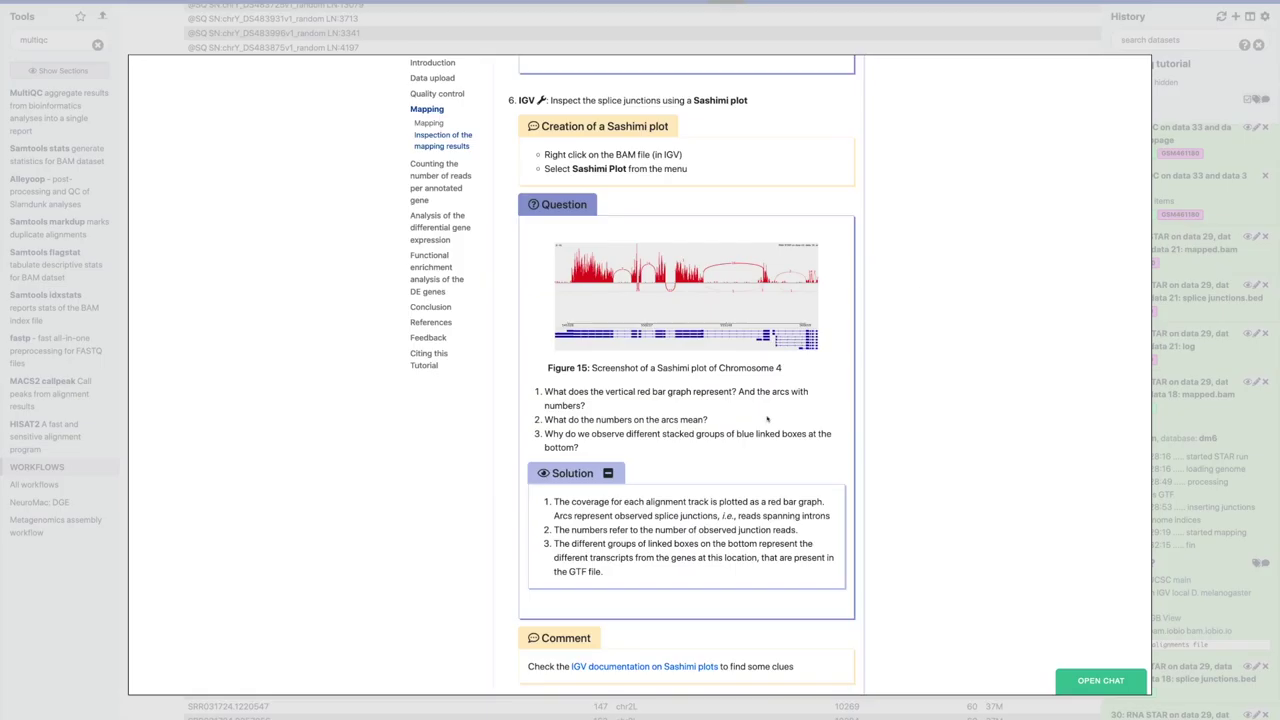
Expand the further data quality check section, review its duplicate reads, chromosome, gene body coverage and read distribution checks, and collapse it again.
scroll(767, 419, down, 5)
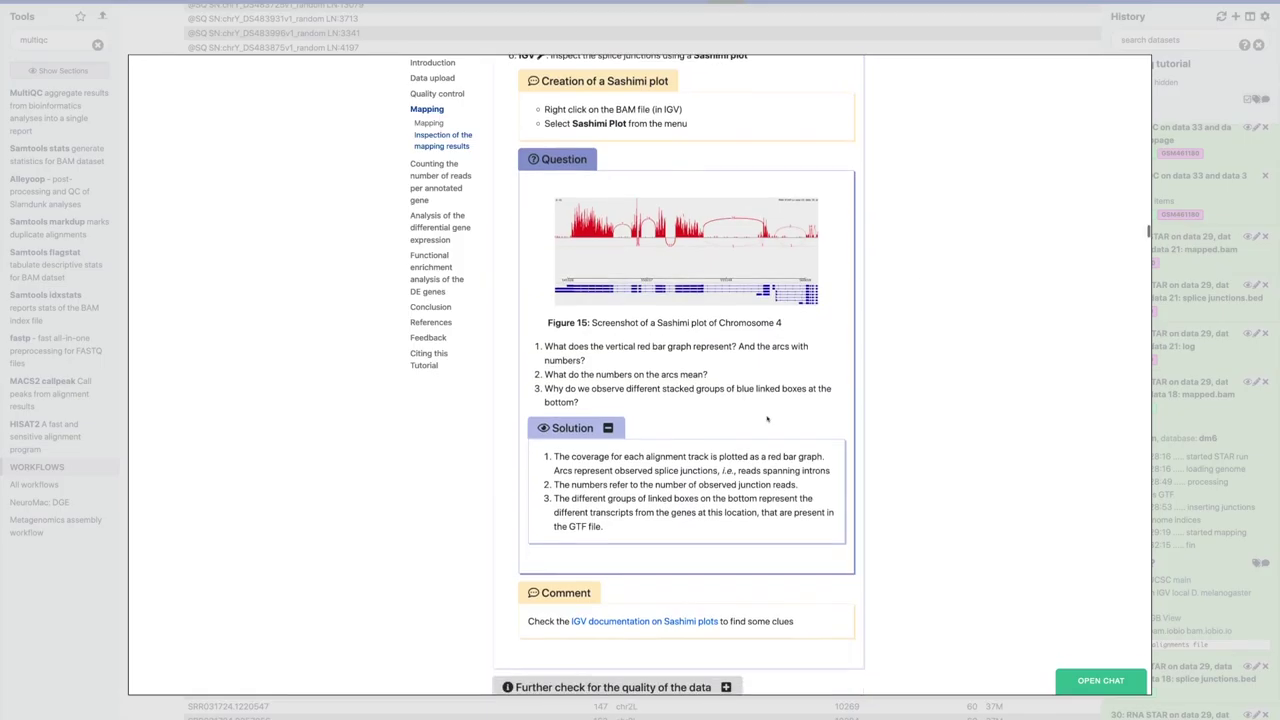
scroll(767, 419, down, 1)
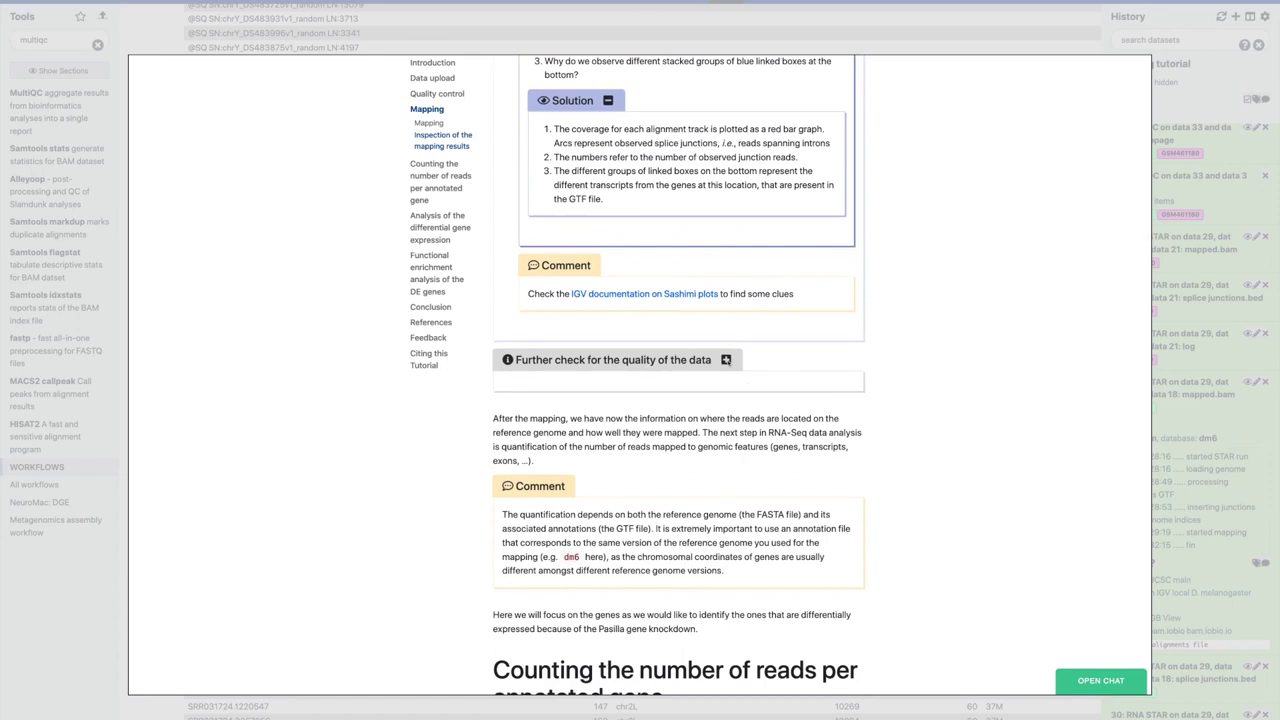
scroll(726, 359, up, 2)
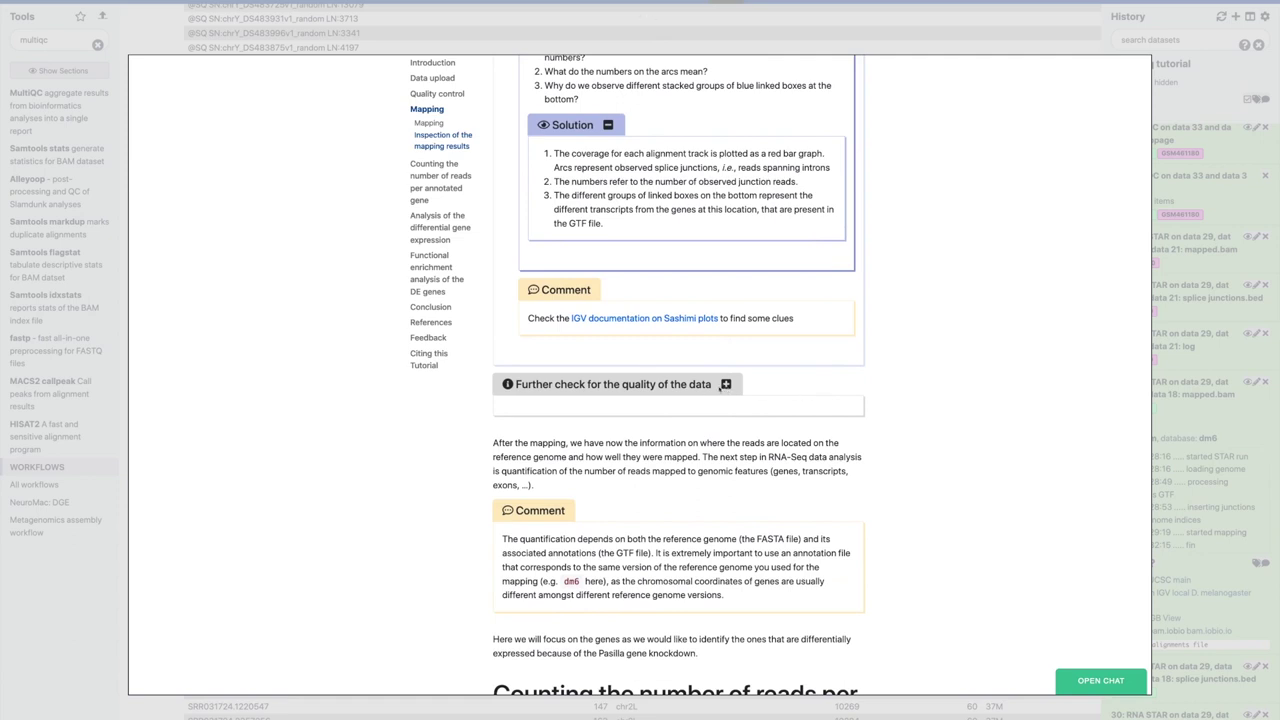
click(726, 384)
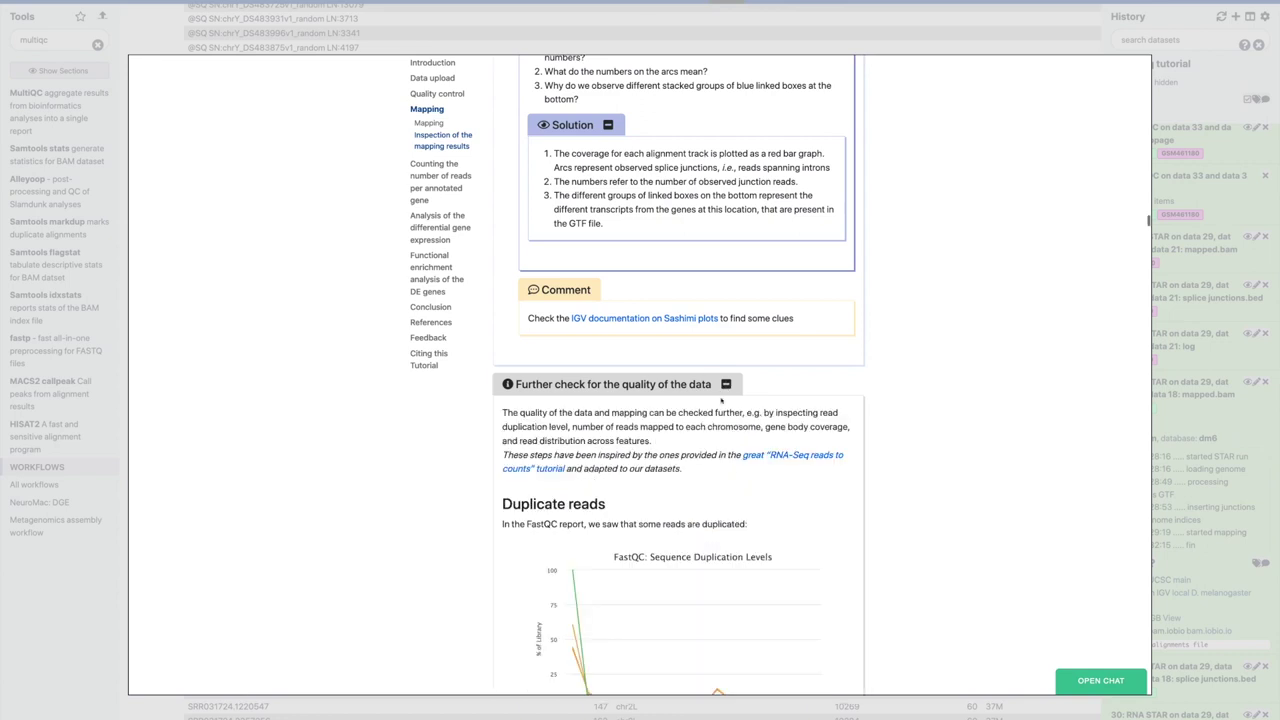
scroll(738, 480, down, 3)
scroll(738, 480, down, 5)
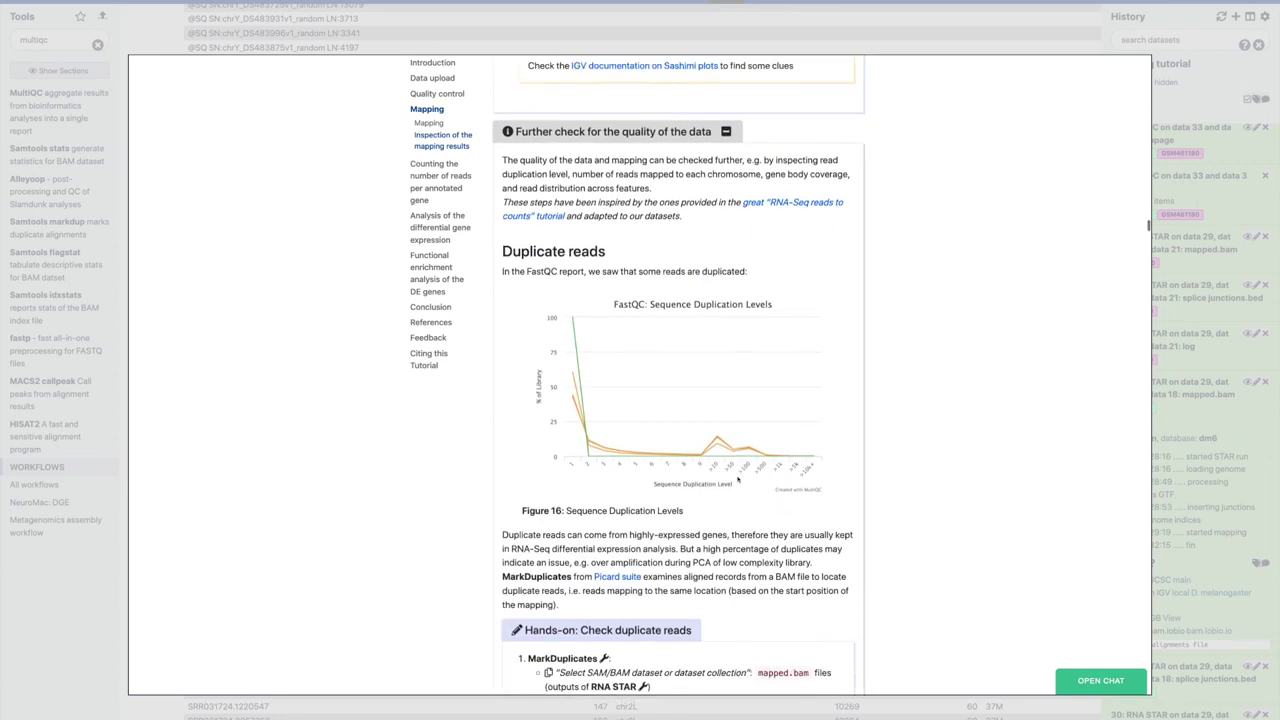
scroll(737, 477, down, 3)
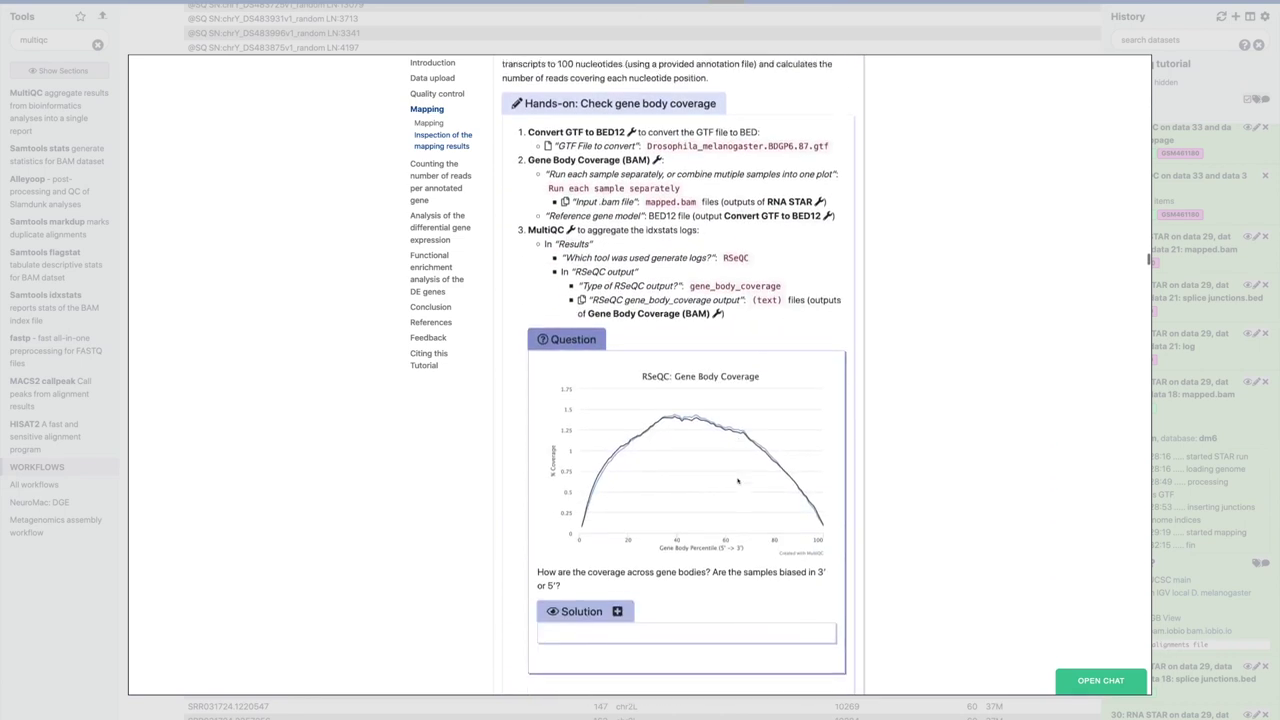
scroll(738, 481, down, 1)
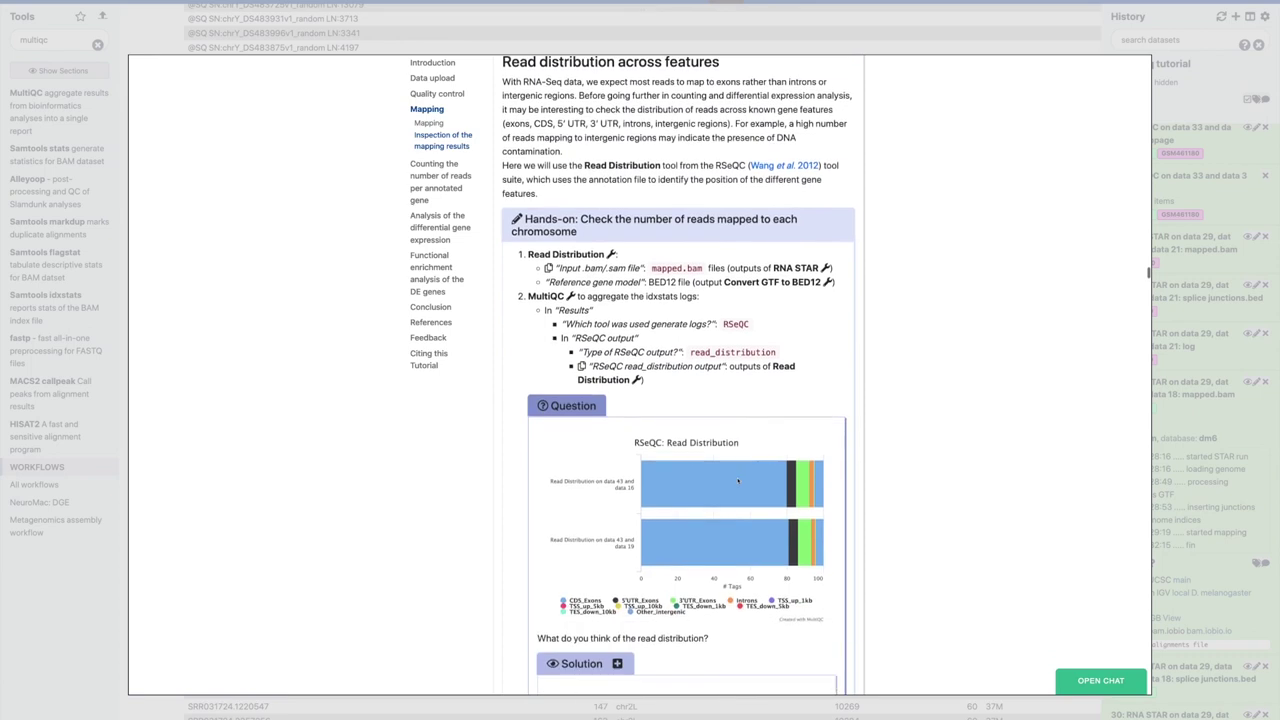
scroll(738, 481, down, 5)
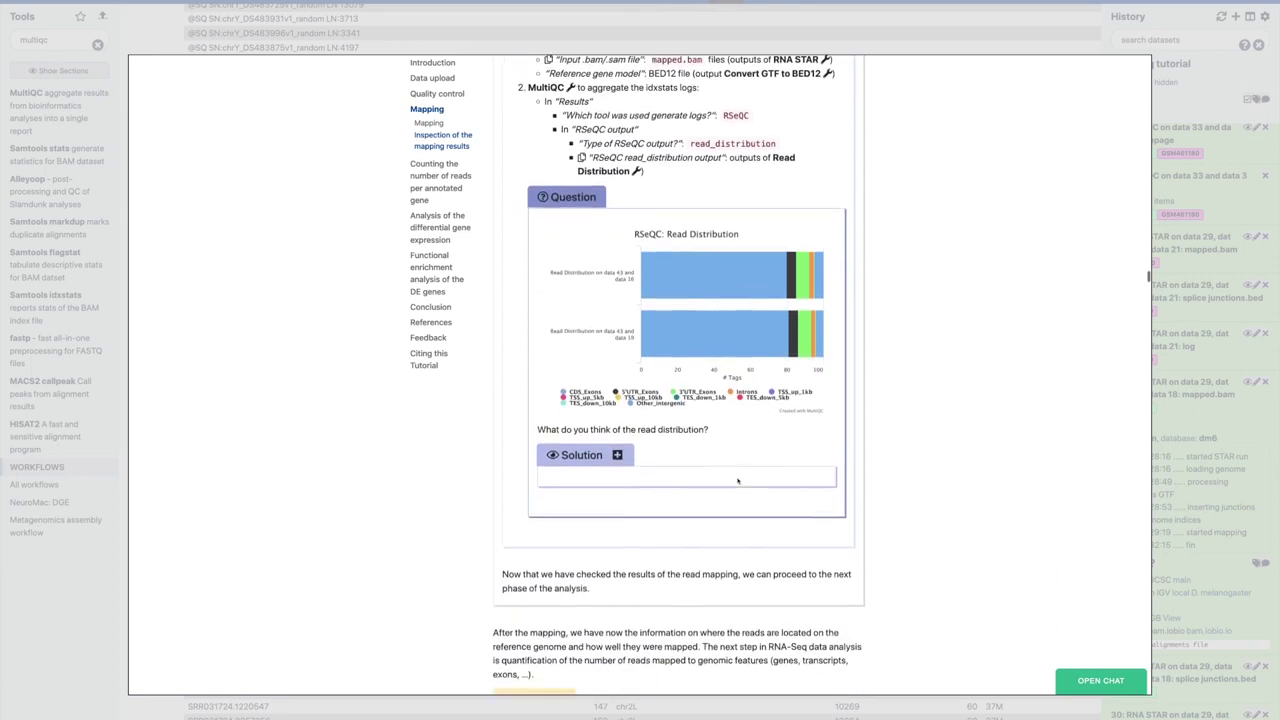
scroll(738, 481, up, 20)
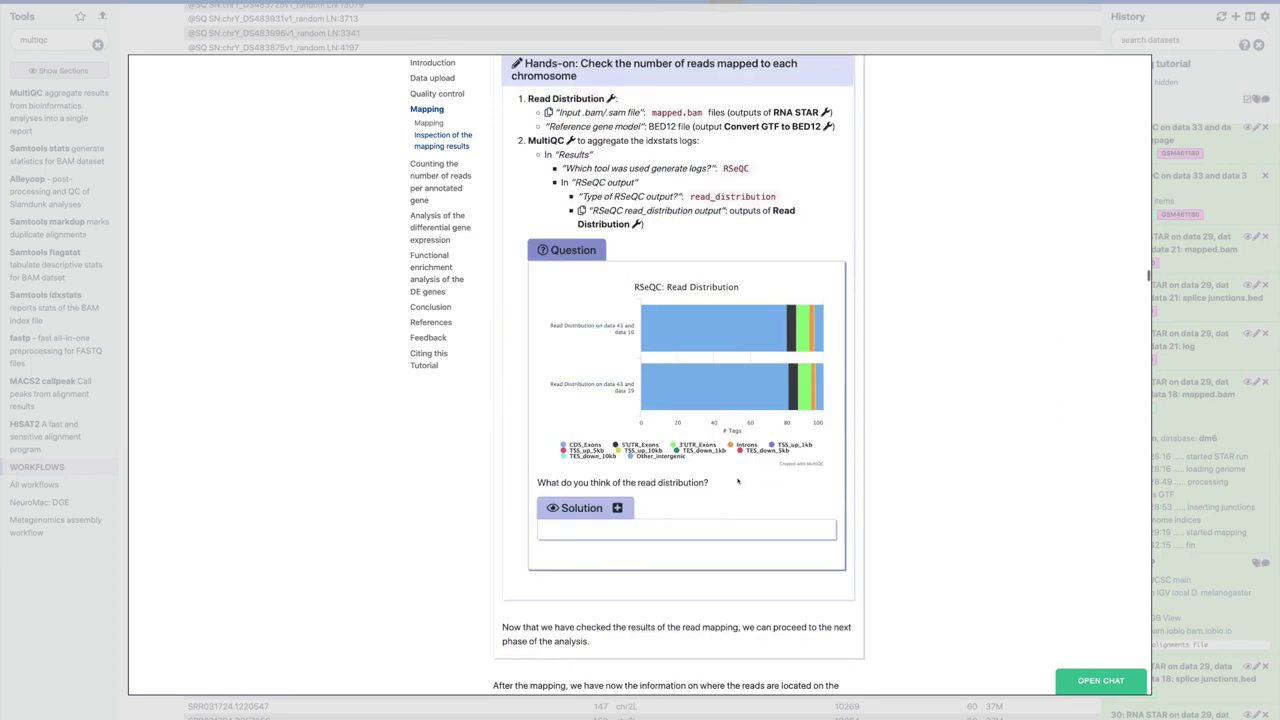
scroll(738, 481, up, 6)
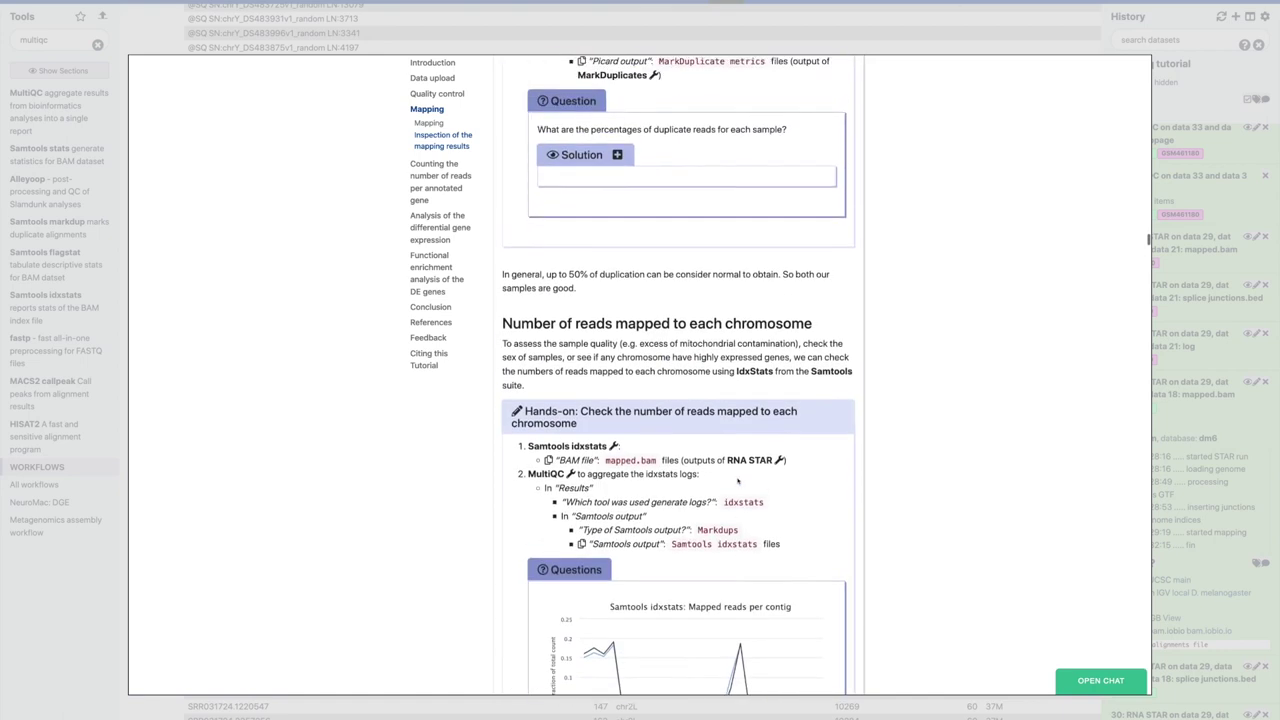
scroll(738, 481, up, 2)
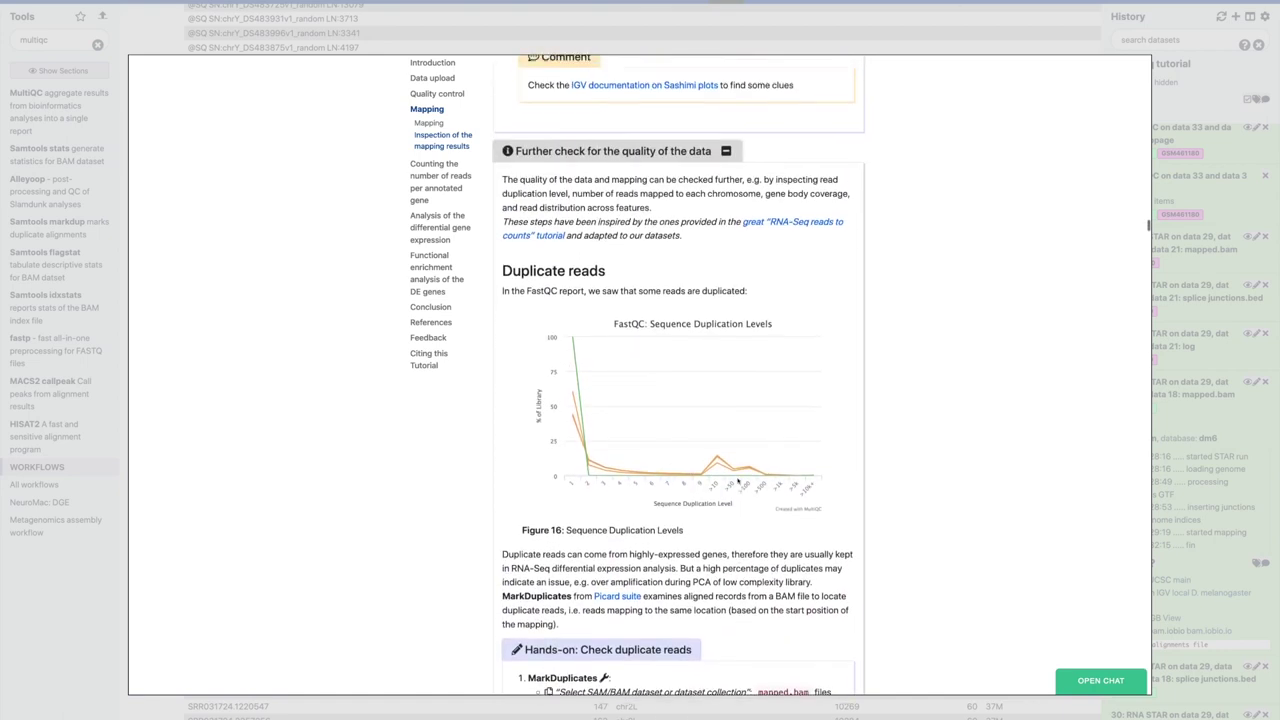
click(726, 177)
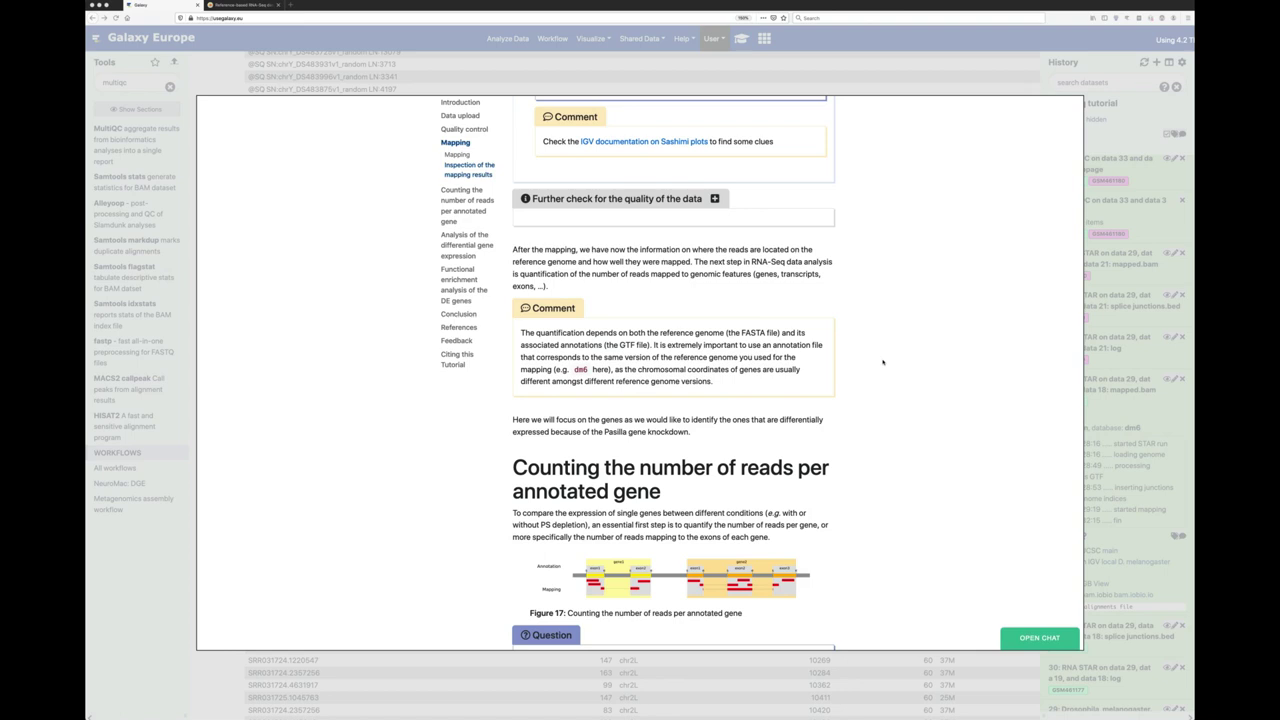
Read the section on counting reads per annotated gene, examining the exon and gene read counts in Figure 17 and its questions.
scroll(882, 362, down, 2)
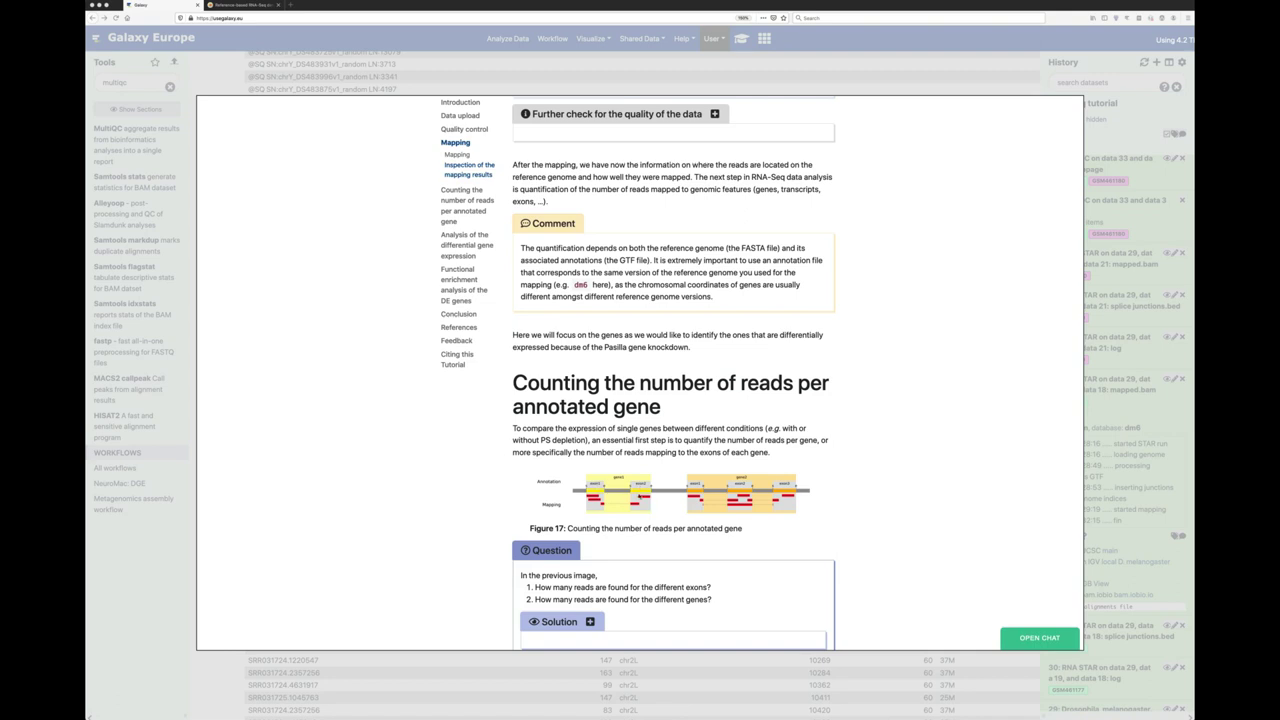
scroll(1080, 258, down, 1)
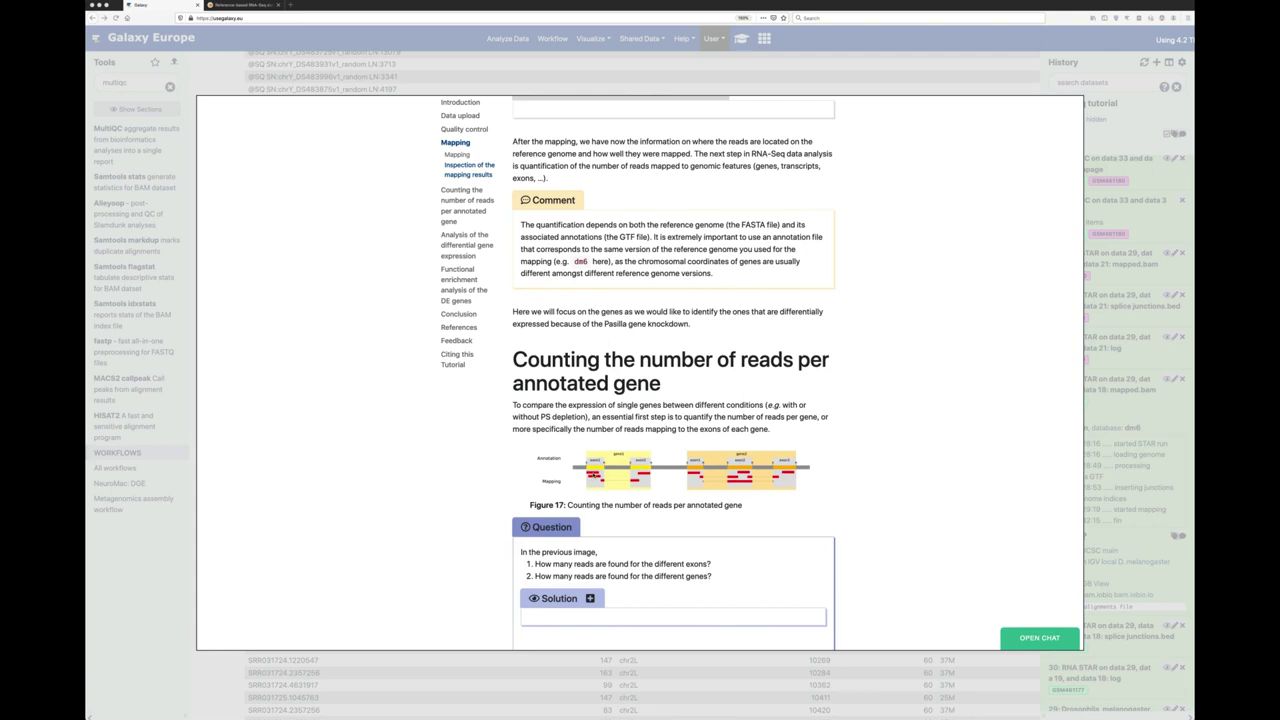
scroll(652, 483, down, 2)
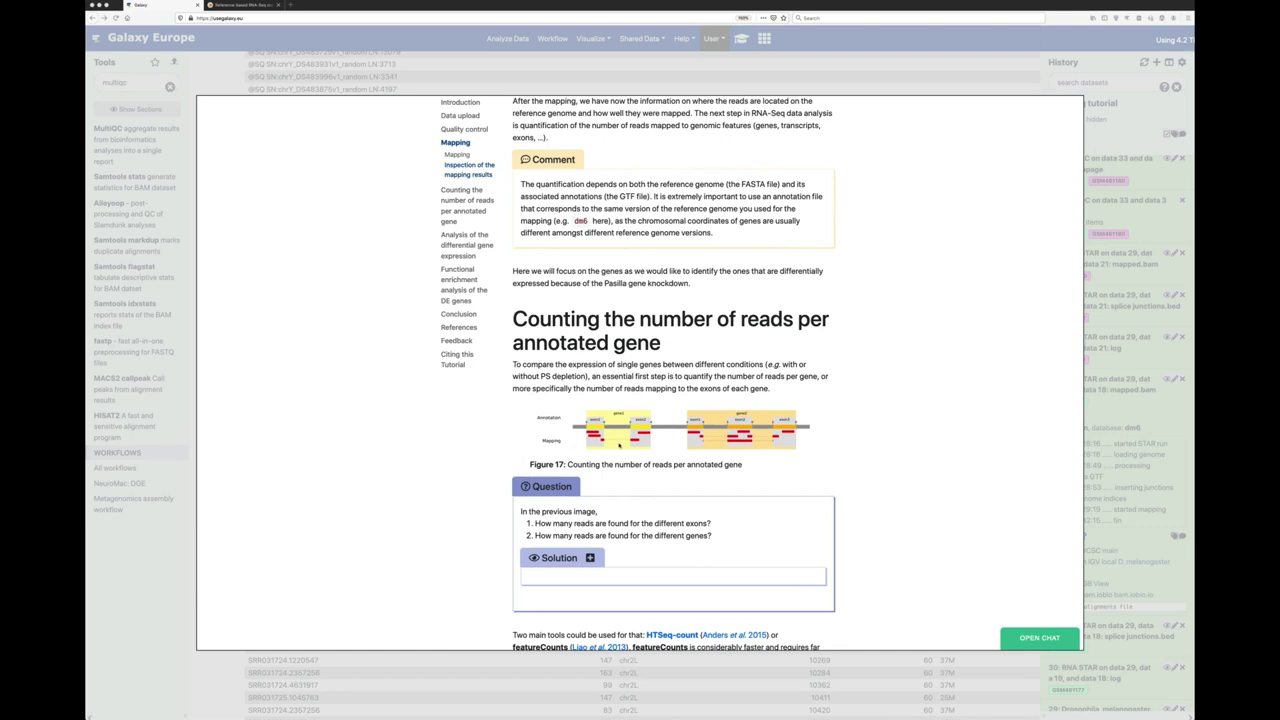
scroll(619, 447, down, 1)
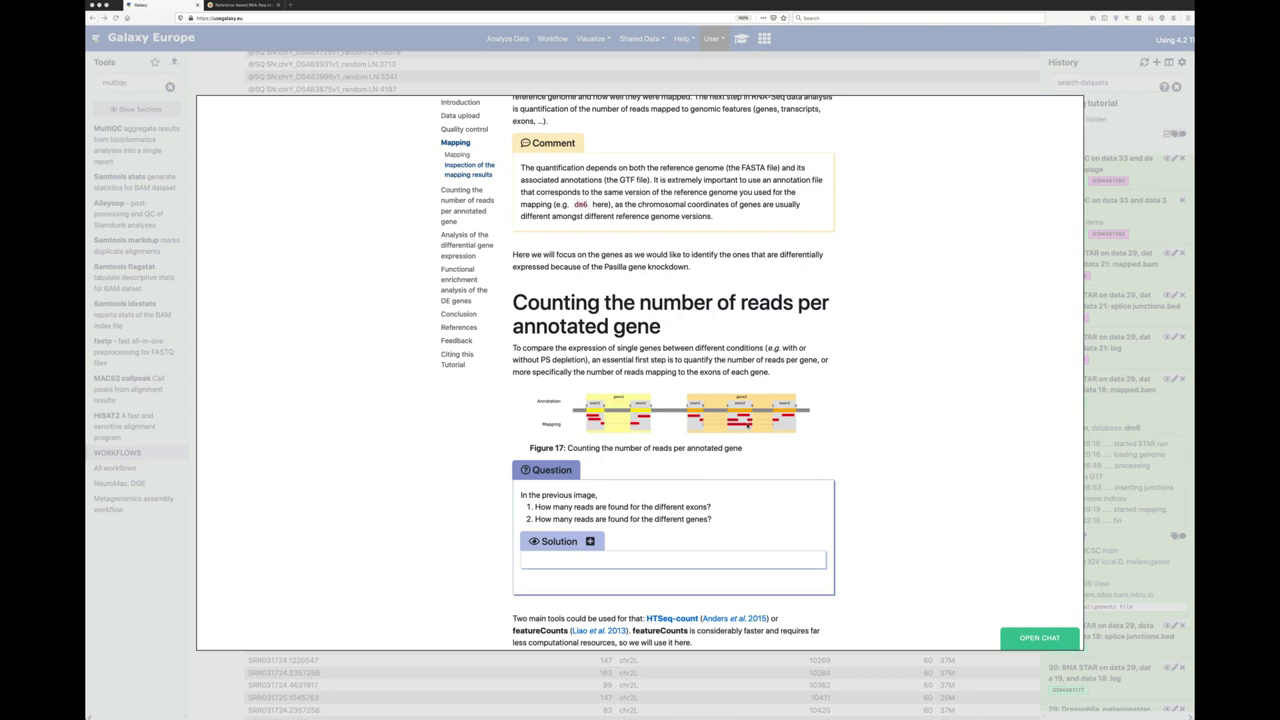
scroll(783, 448, down, 1)
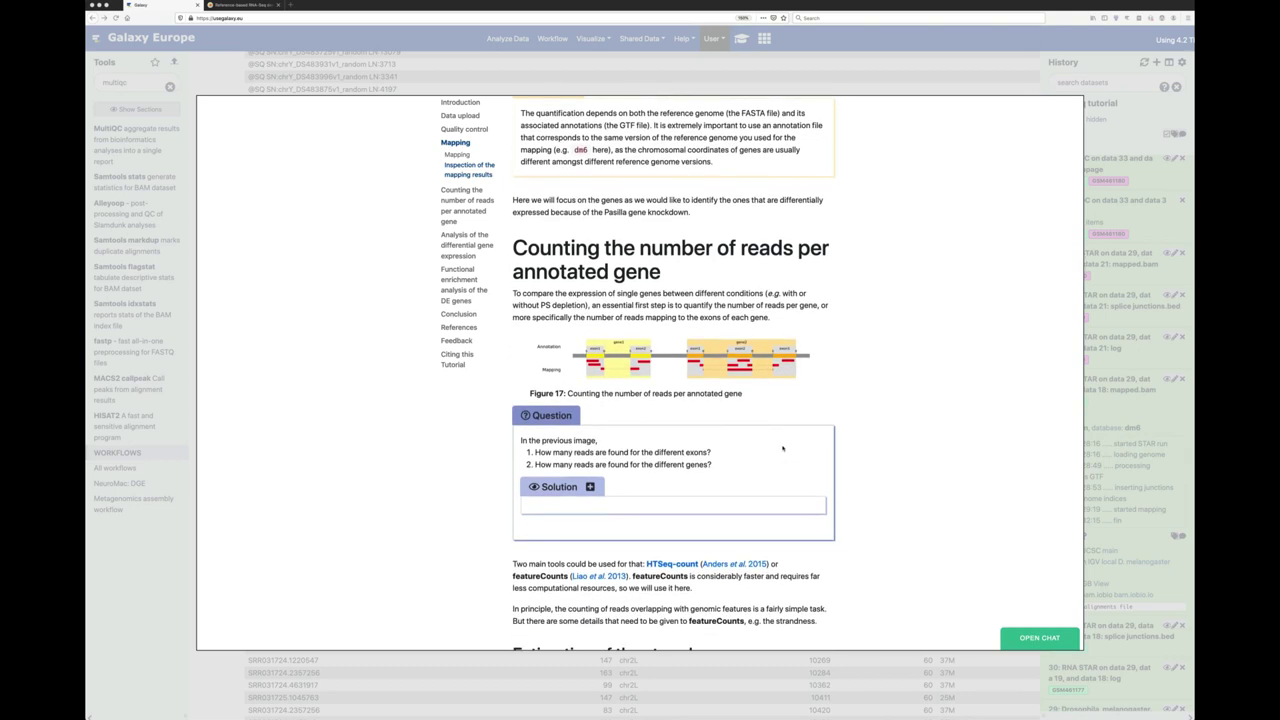
scroll(783, 448, down, 1)
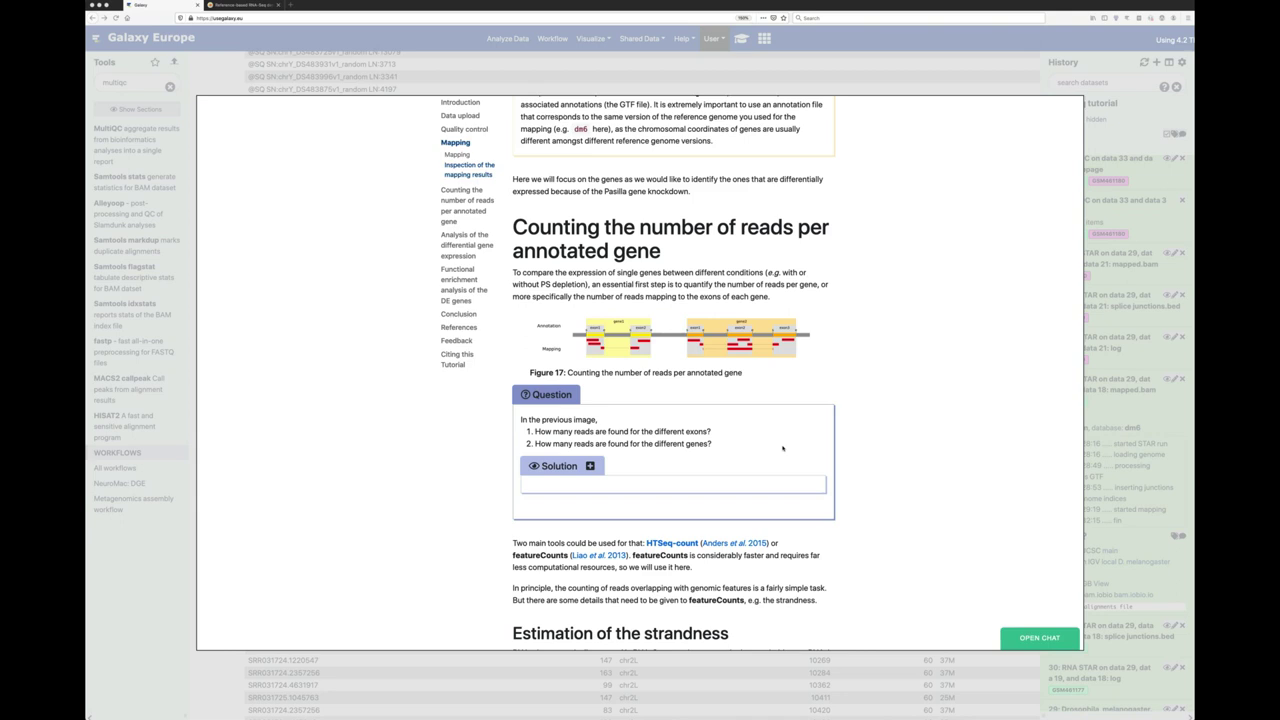
scroll(783, 448, down, 3)
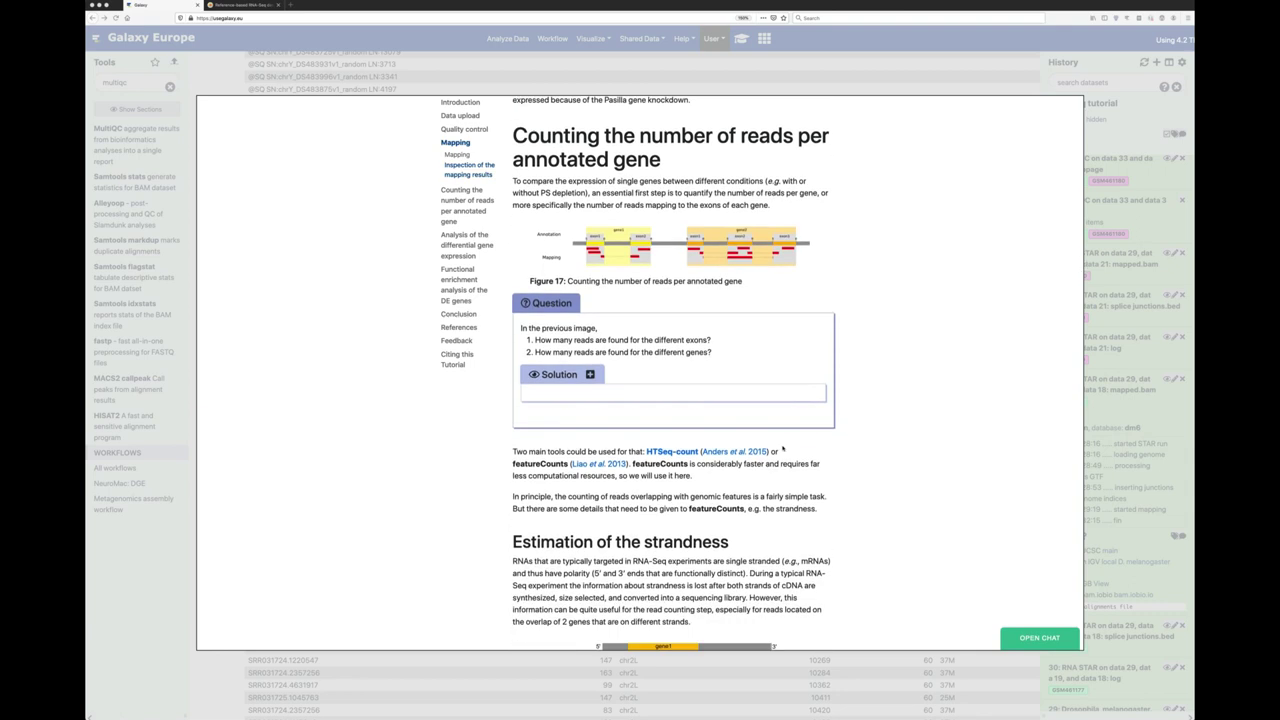
Read about the featureCounts and HTSeq-count tools and the strandness estimation section, including the read assignment in Figure 18.
scroll(783, 449, down, 2)
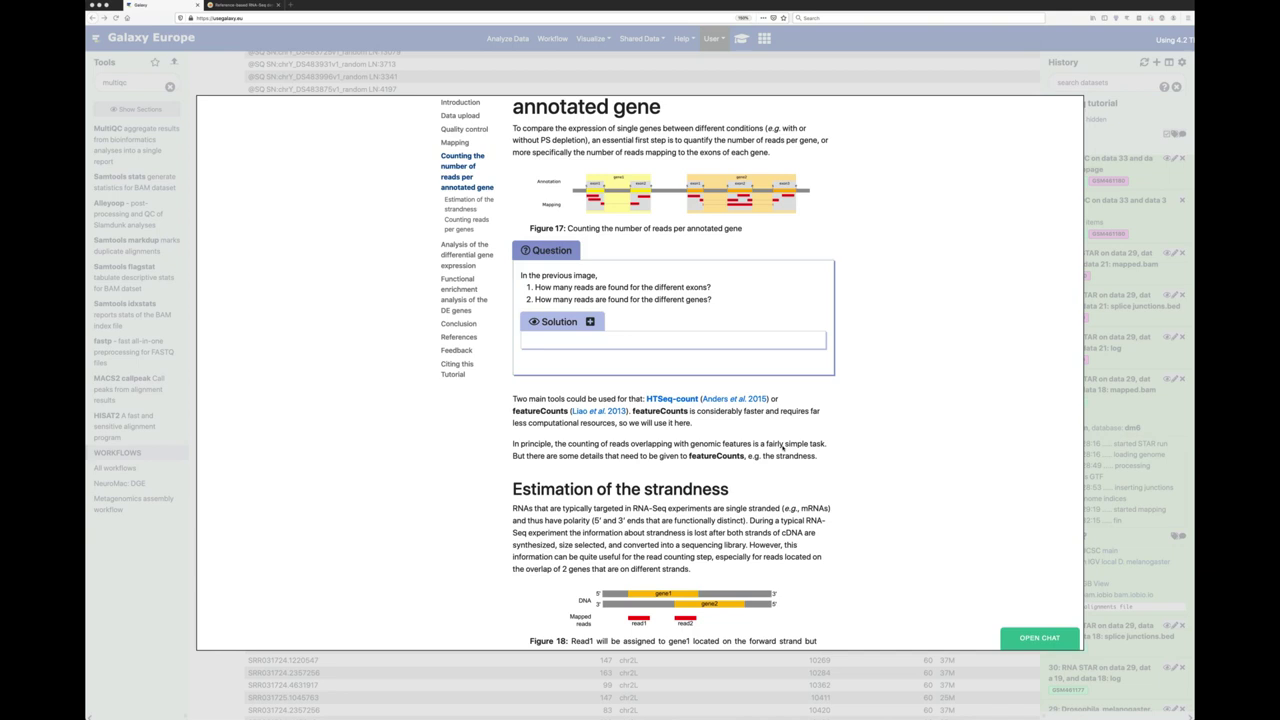
scroll(808, 455, down, 2)
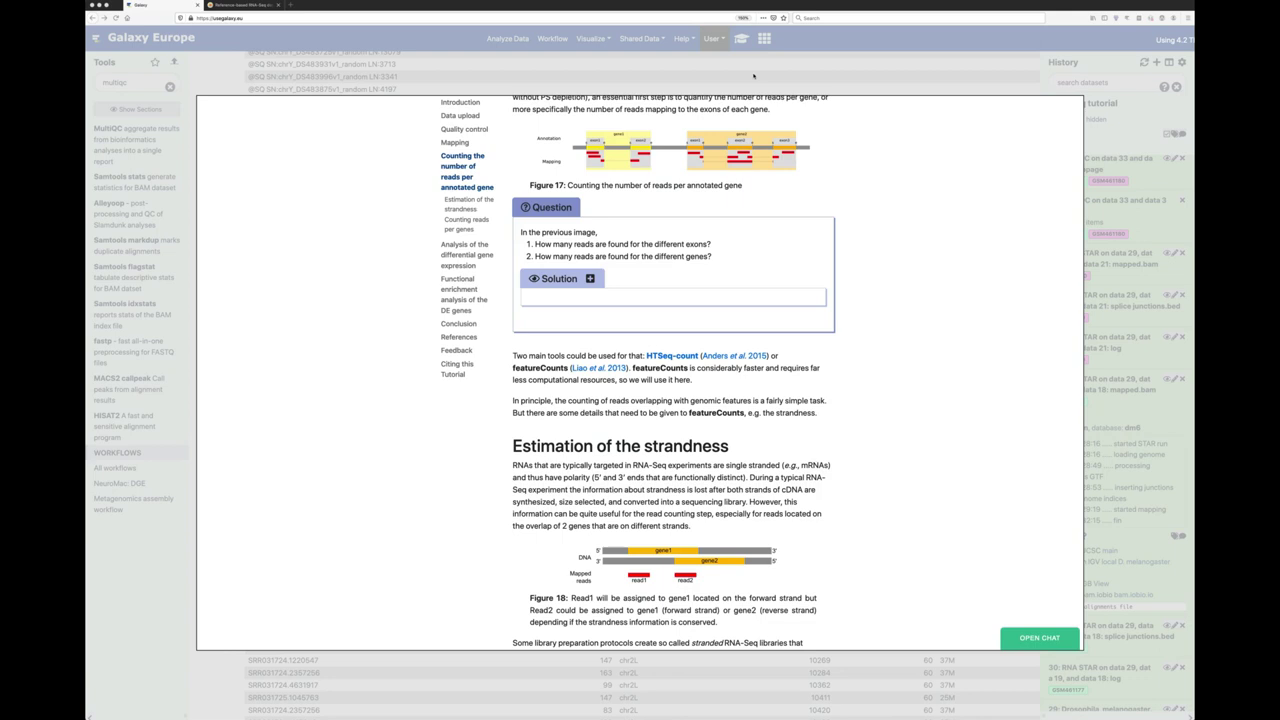
scroll(716, 307, down, 8)
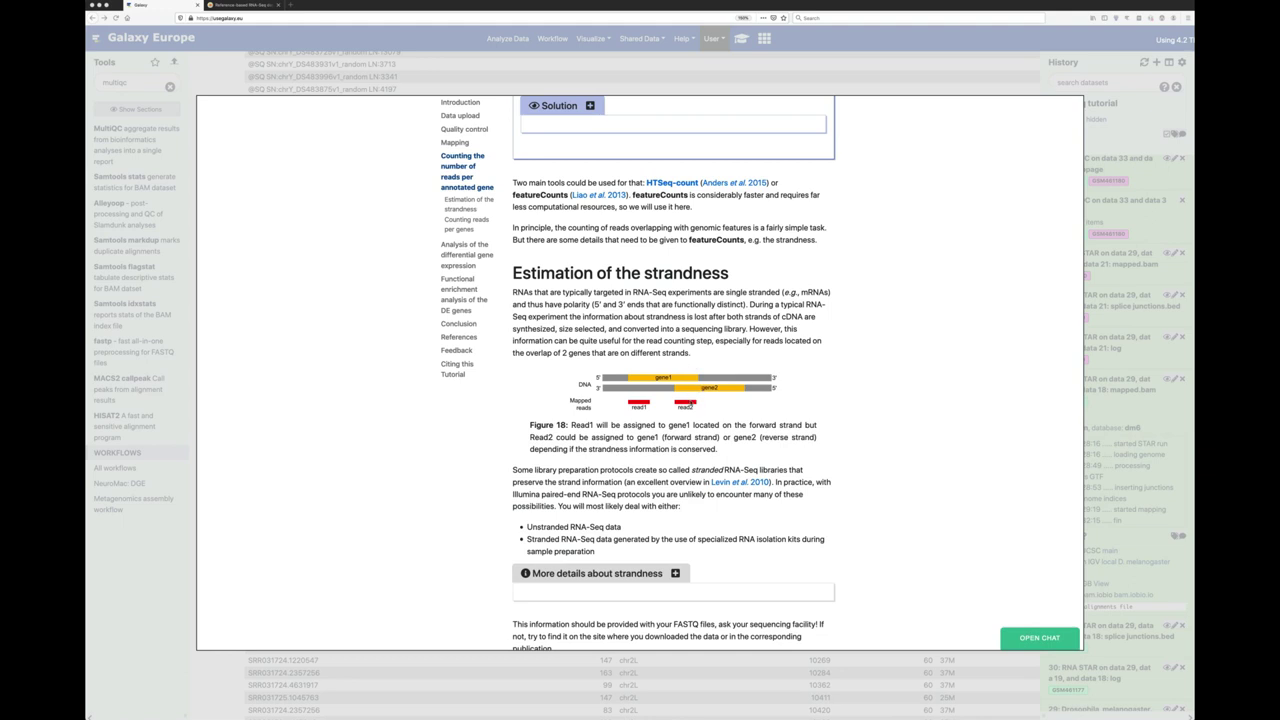
scroll(737, 437, down, 1)
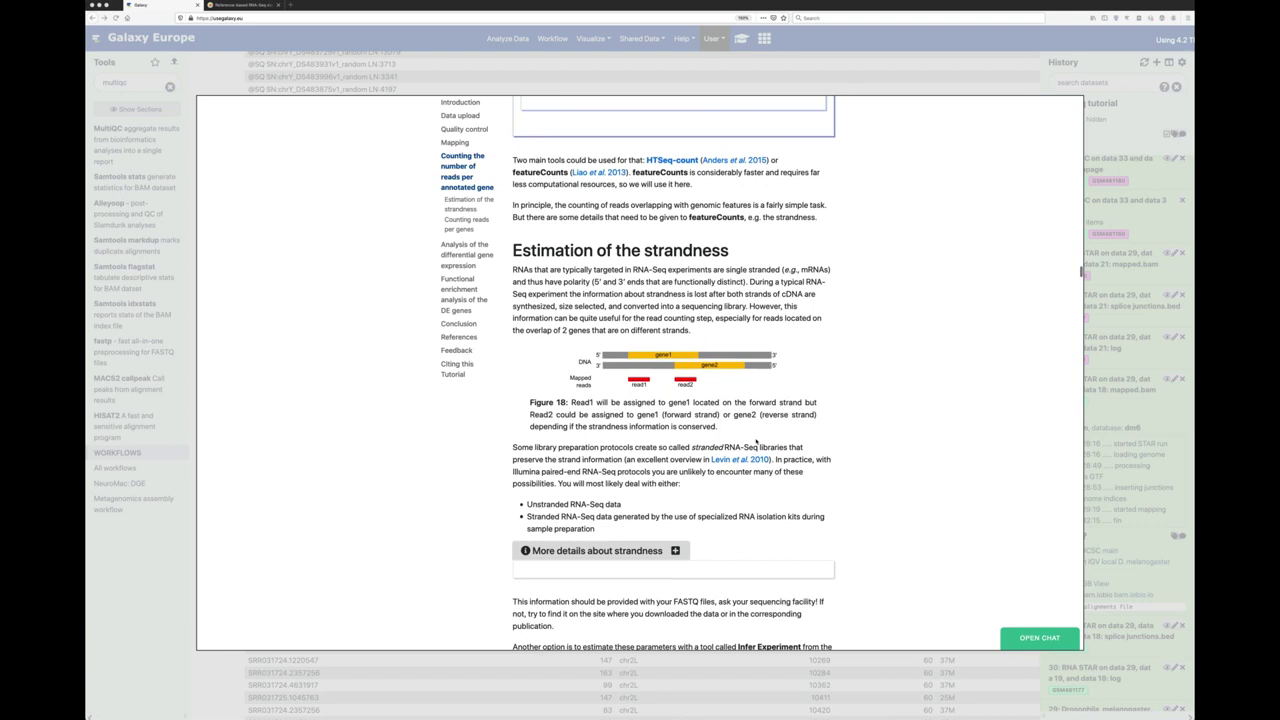
scroll(757, 441, down, 3)
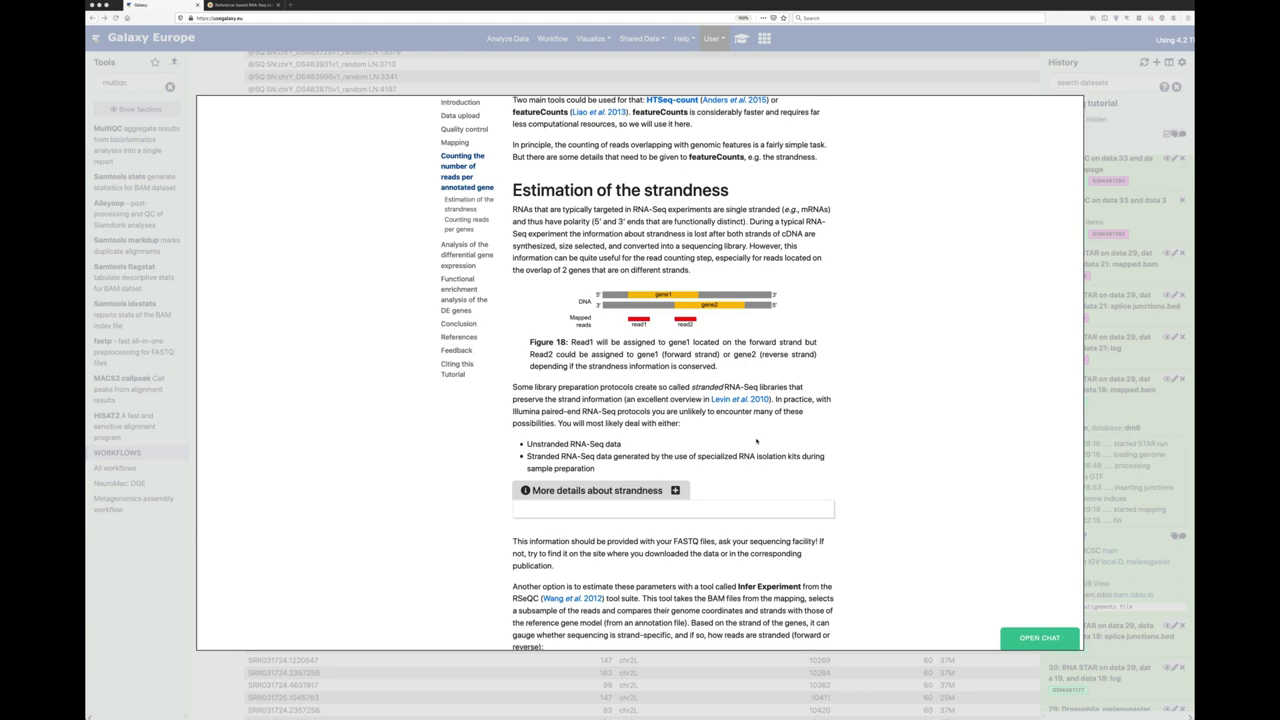
scroll(756, 440, down, 1)
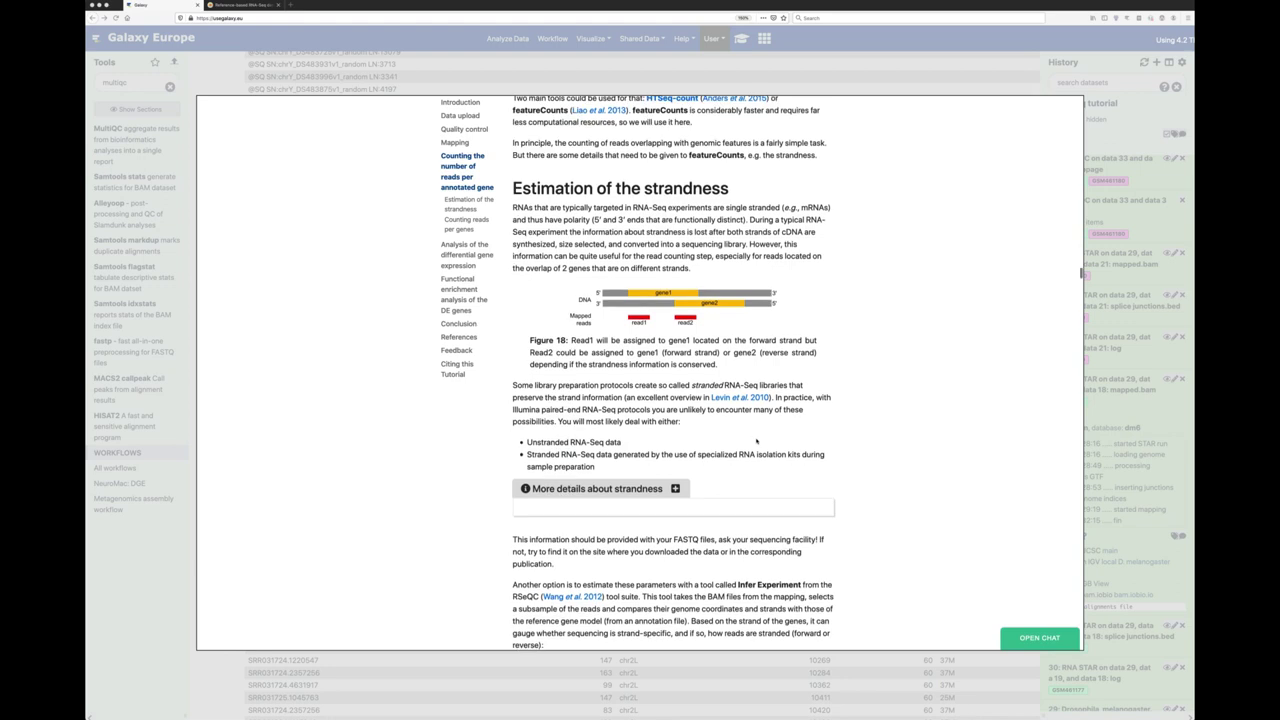
scroll(756, 440, down, 2)
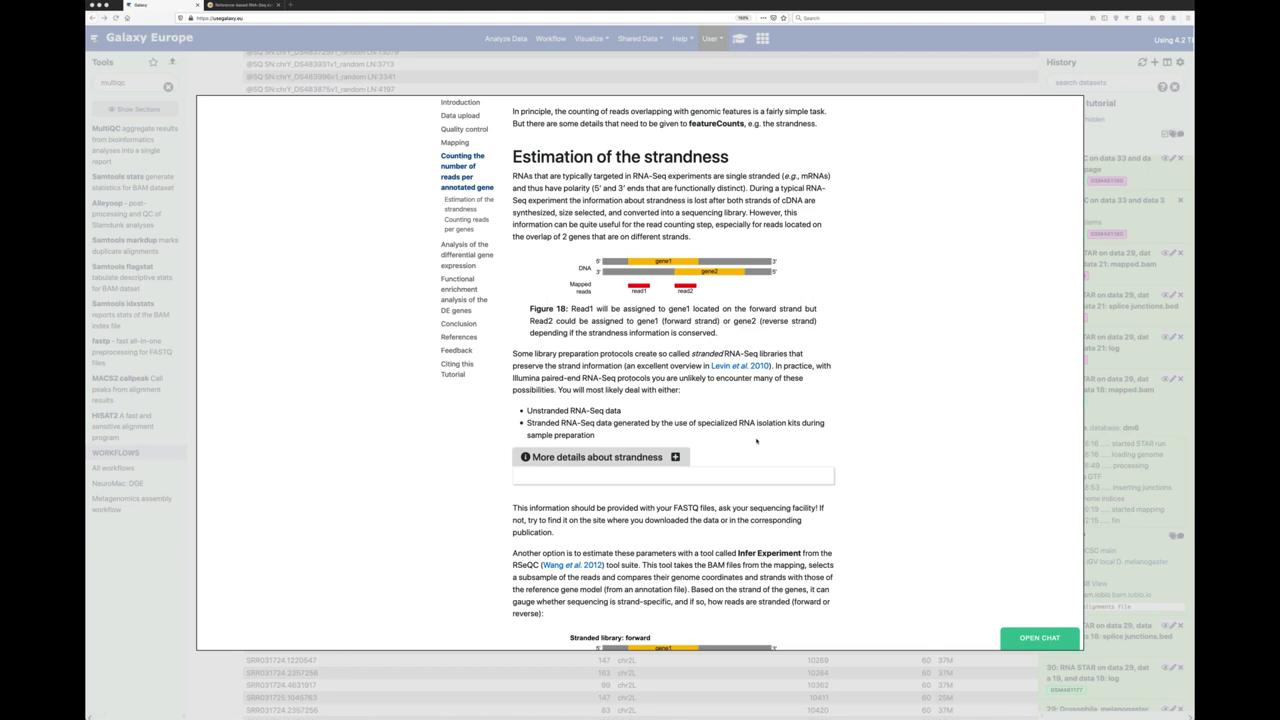
Glance at the expandable strandness details, collapse them, and study the forward, reverse and unstranded library diagrams in Figure 22.
scroll(689, 459, down, 3)
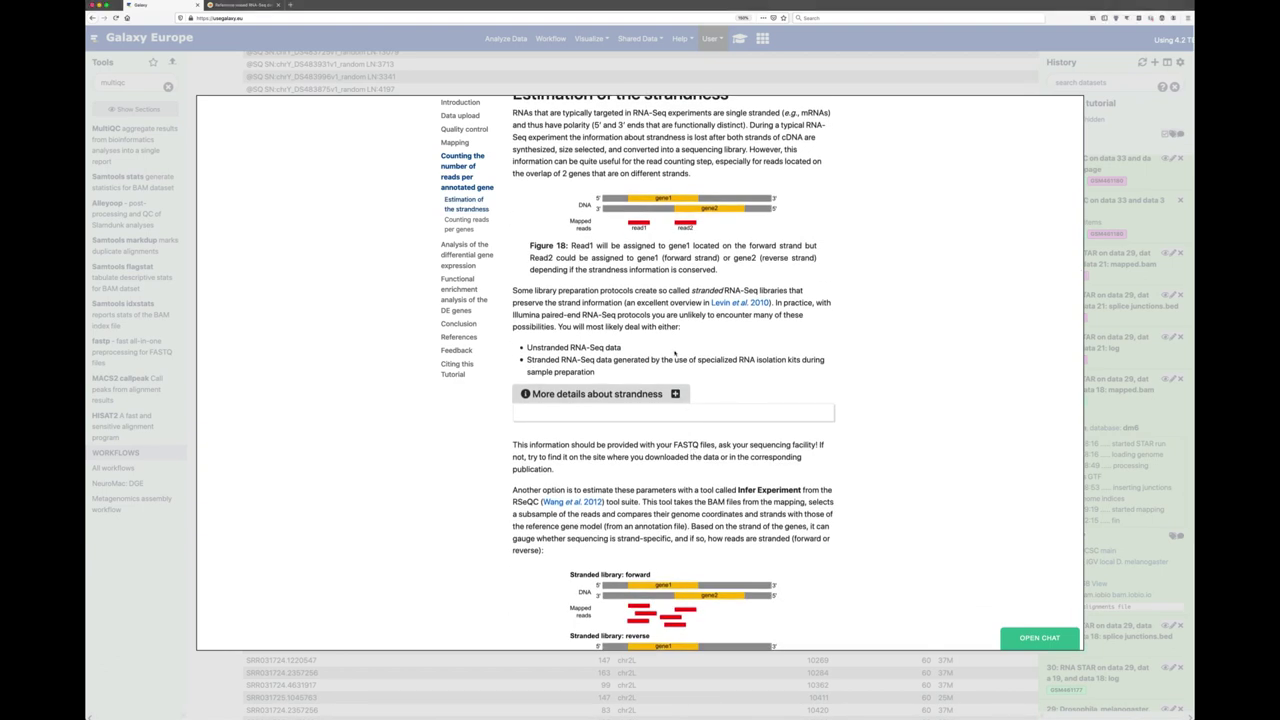
click(675, 394)
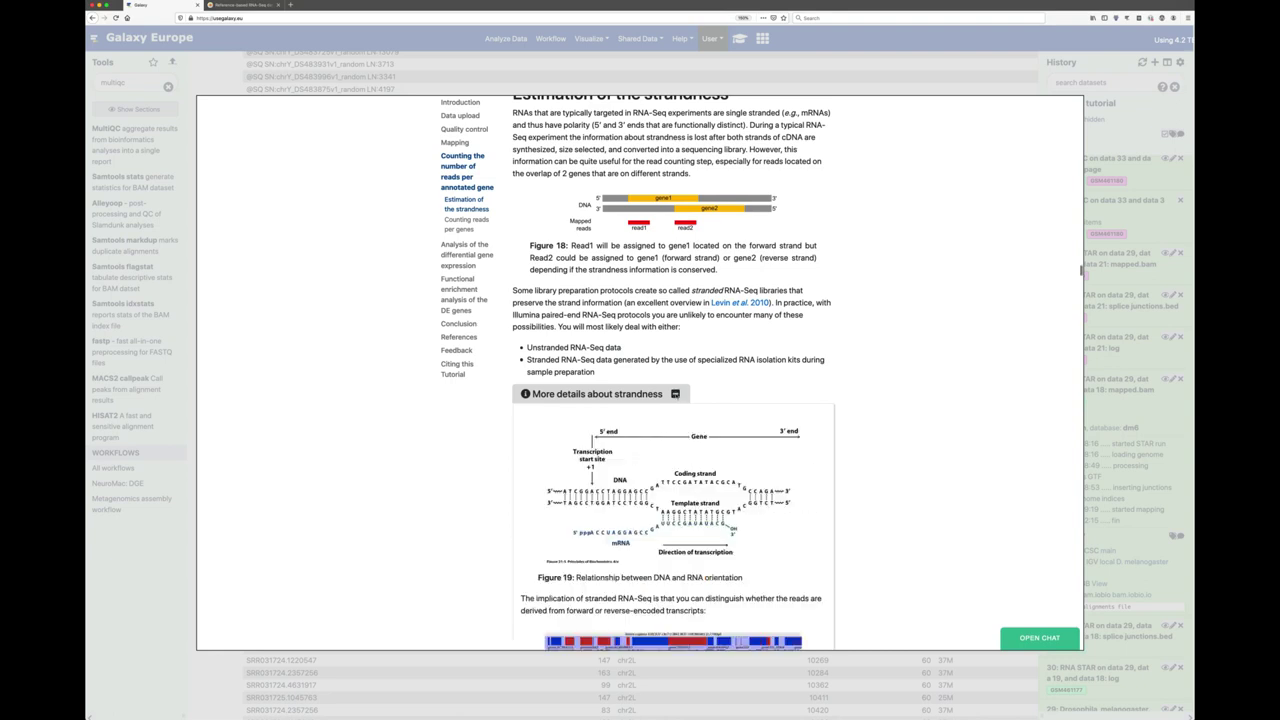
click(675, 394)
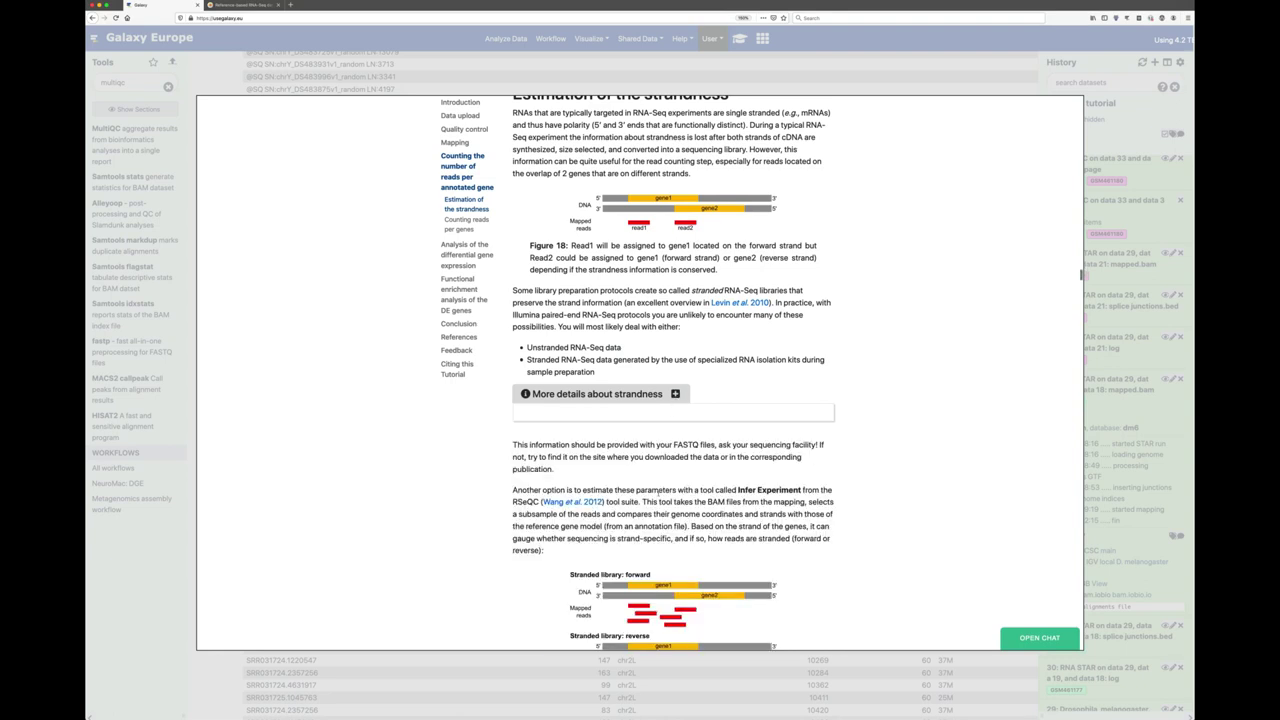
scroll(660, 511, down, 2)
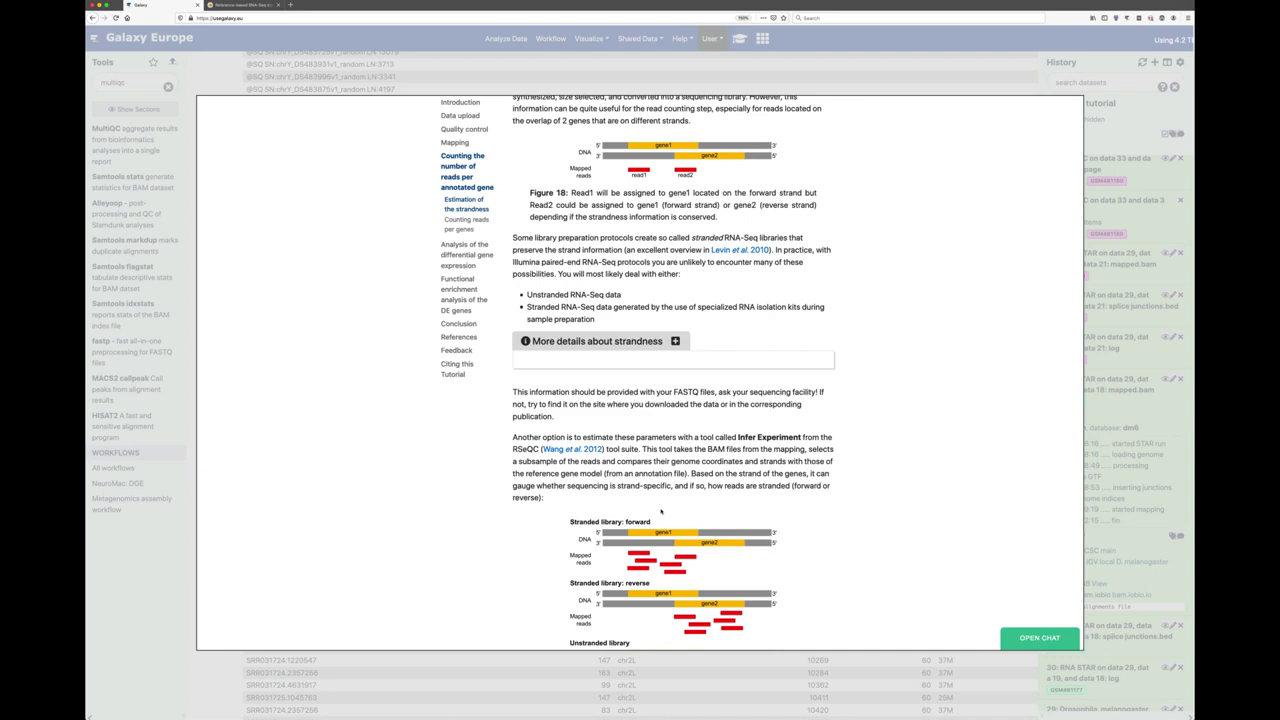
scroll(660, 511, down, 2)
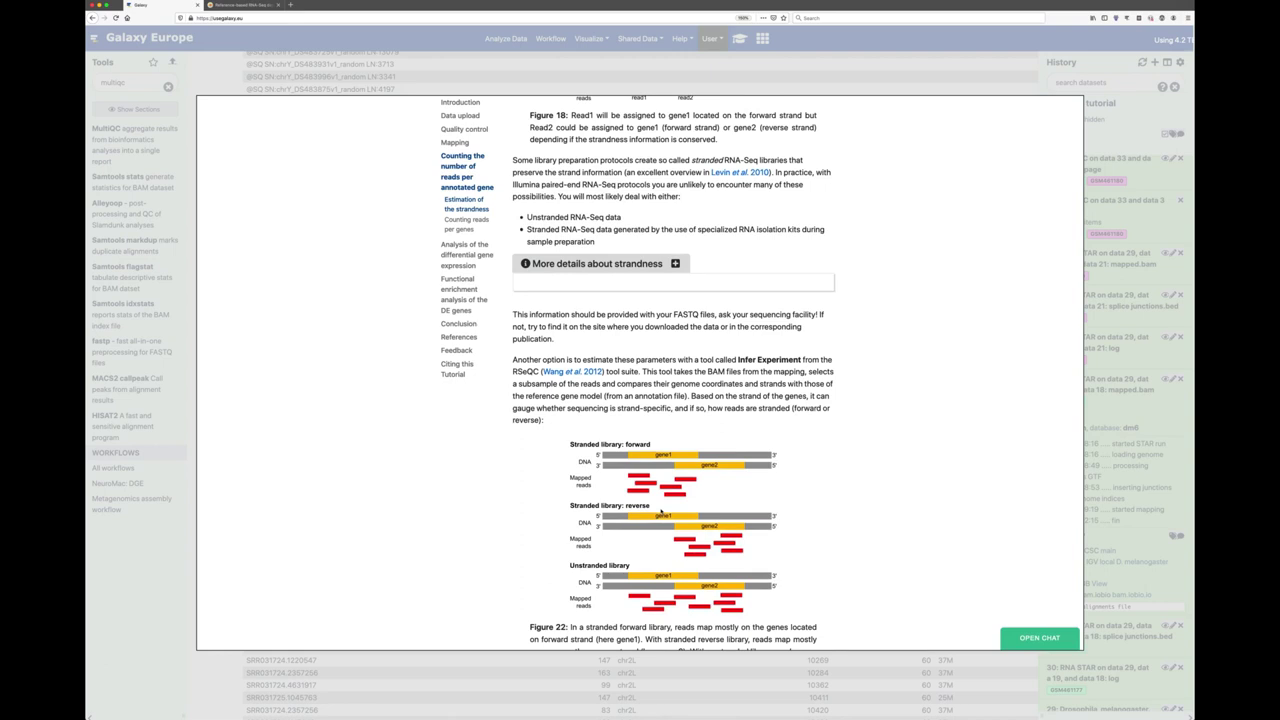
scroll(677, 522, down, 1)
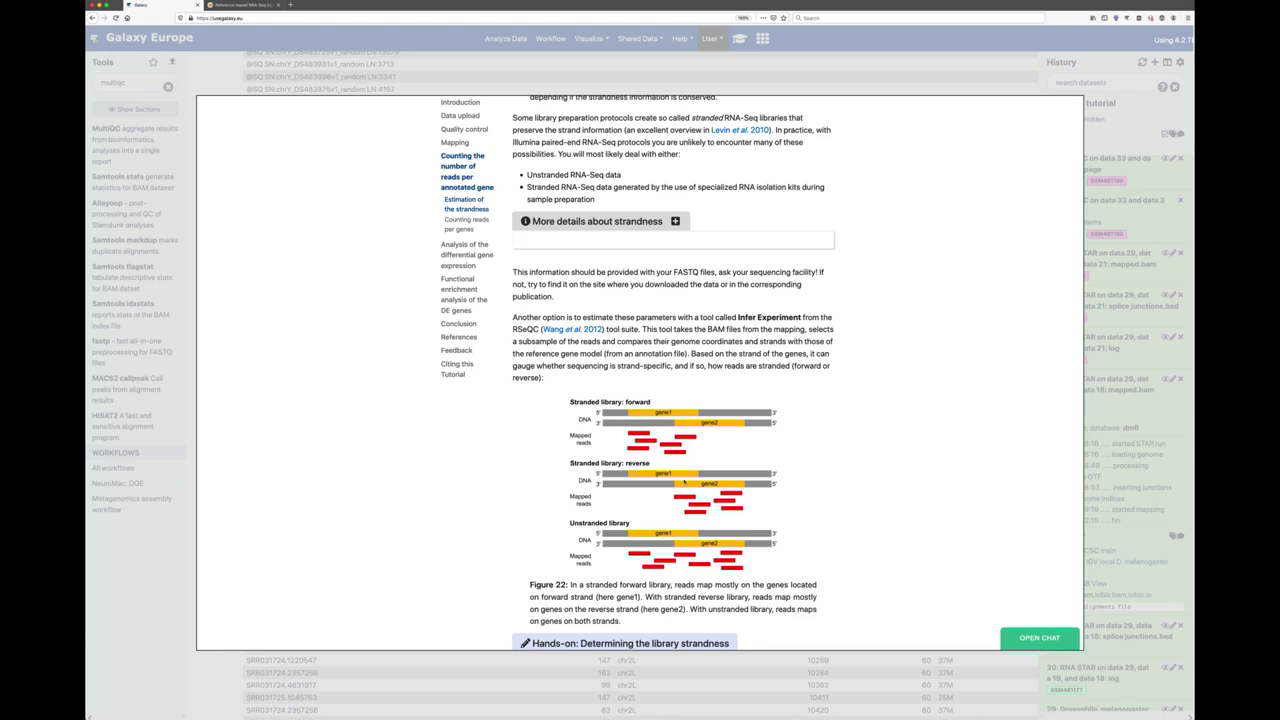
scroll(686, 480, down, 1)
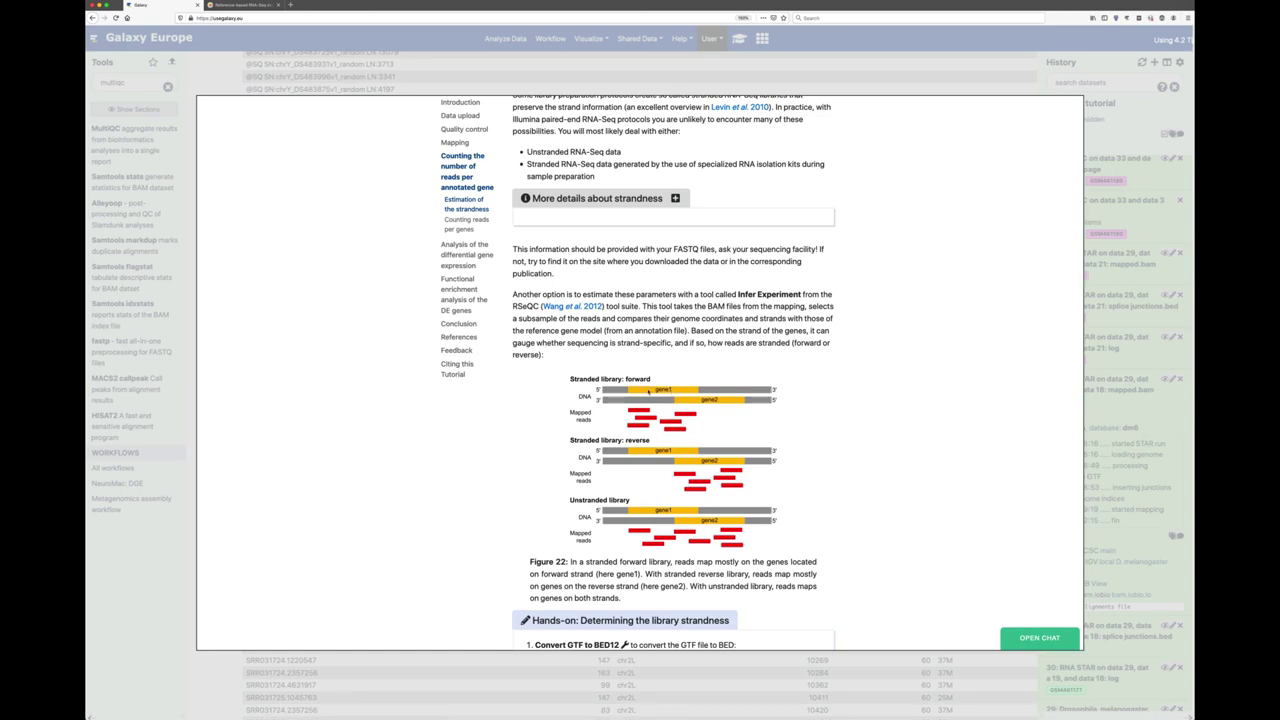
scroll(670, 410, down, 1)
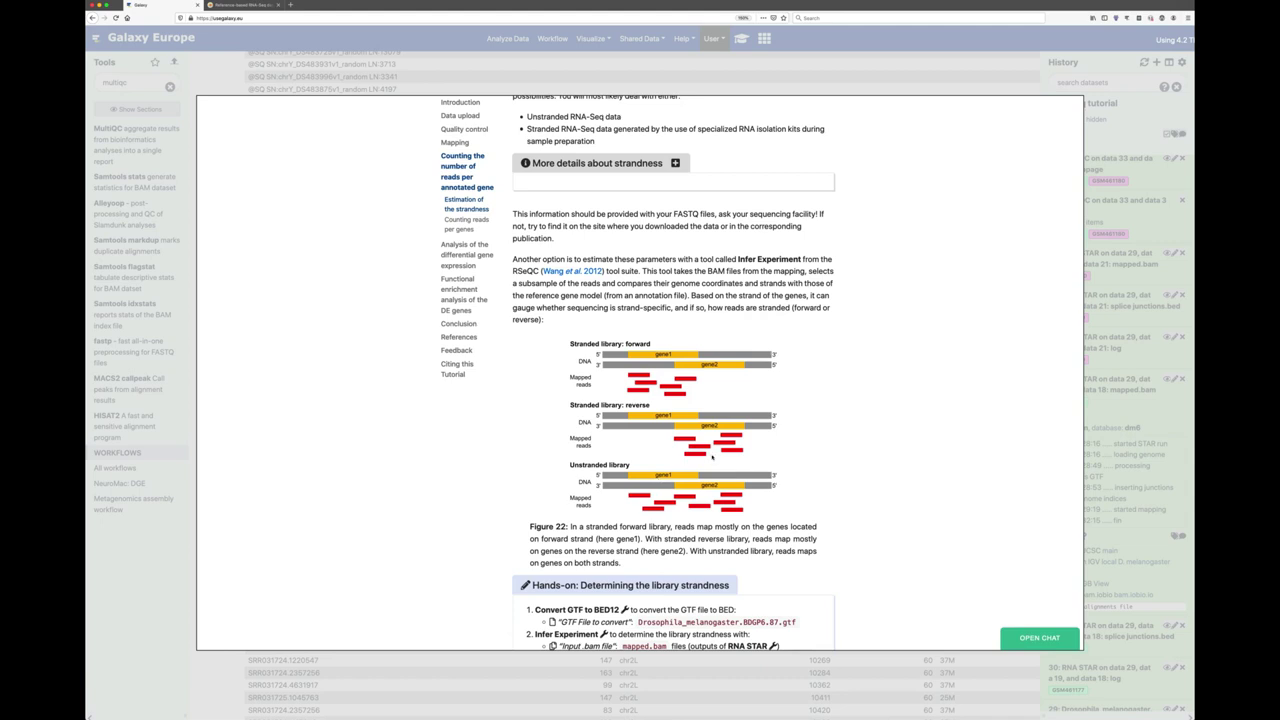
Read the hands-on instructions for determining library strandness with Convert GTF to BED12 and Infer Experiment, and close the training material.
scroll(772, 476, down, 2)
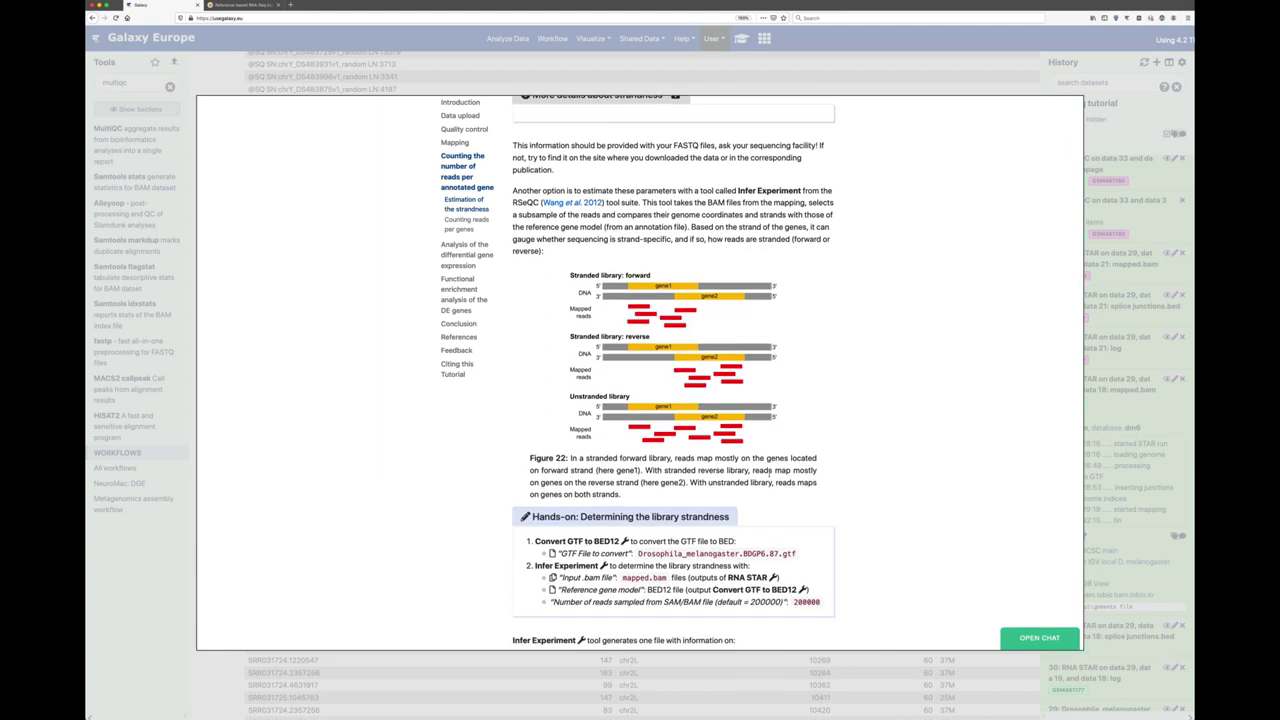
scroll(769, 472, down, 1)
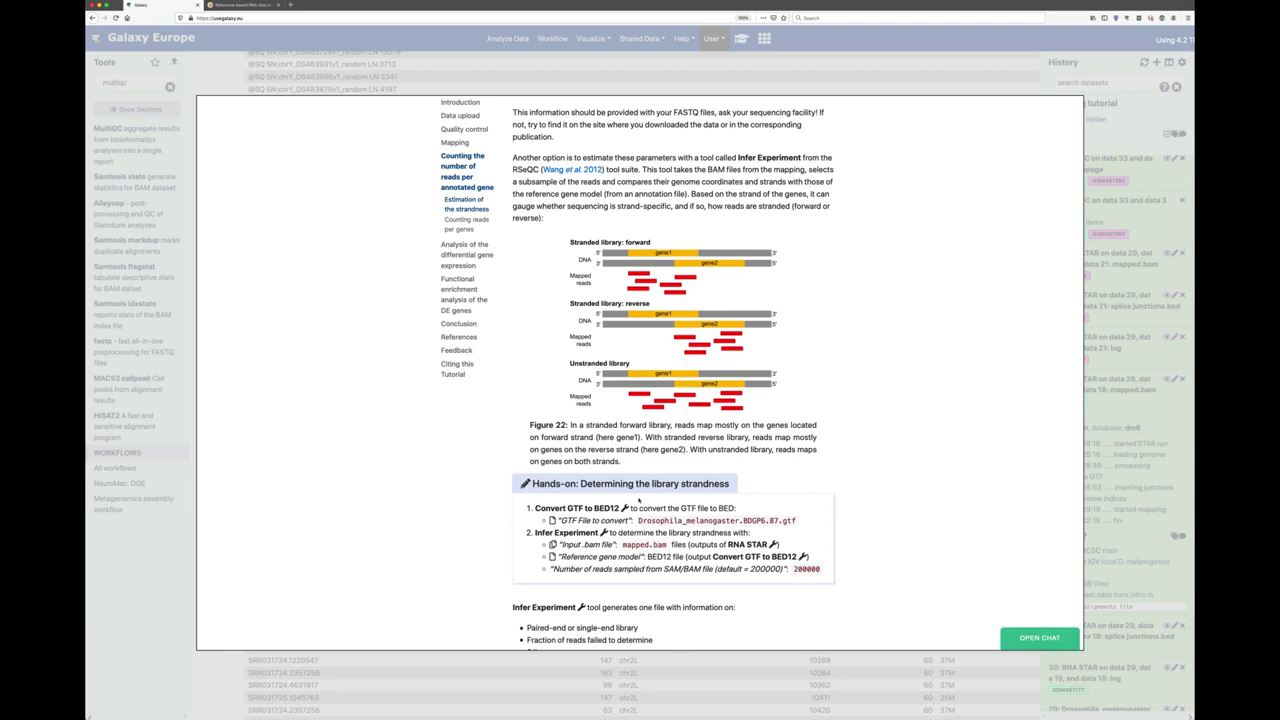
triple_click(597, 532)
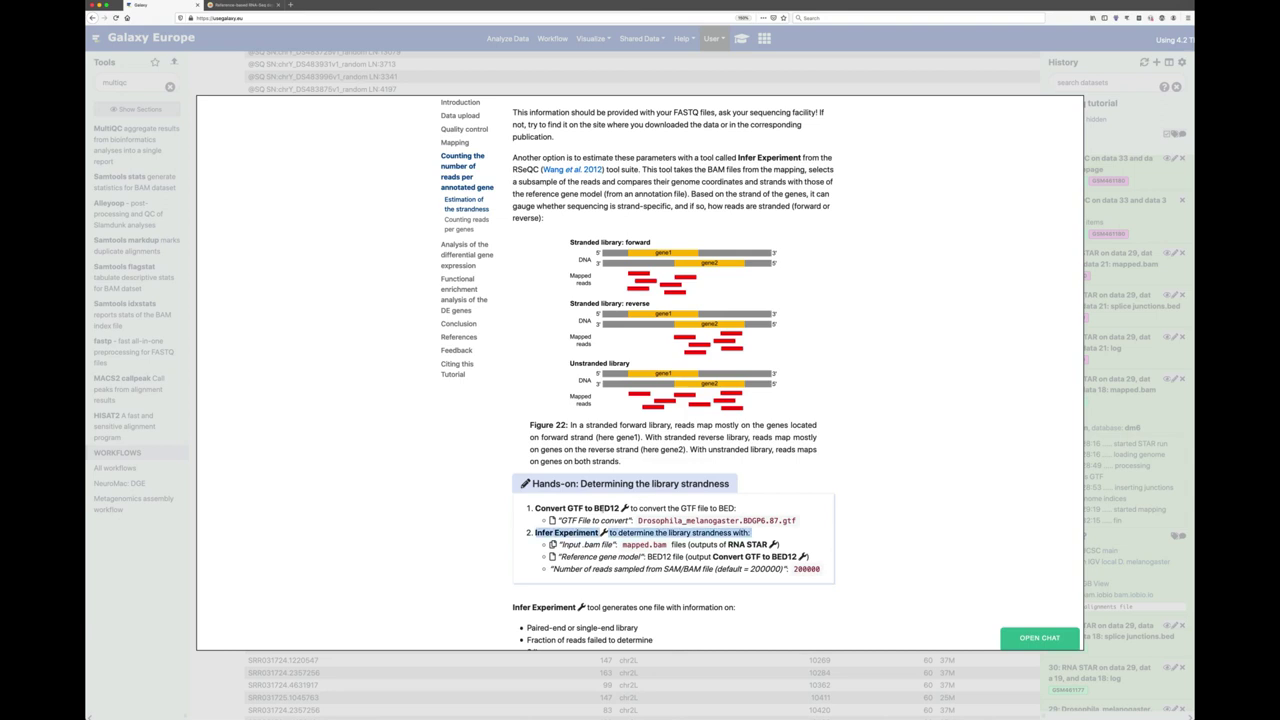
click(1147, 105)
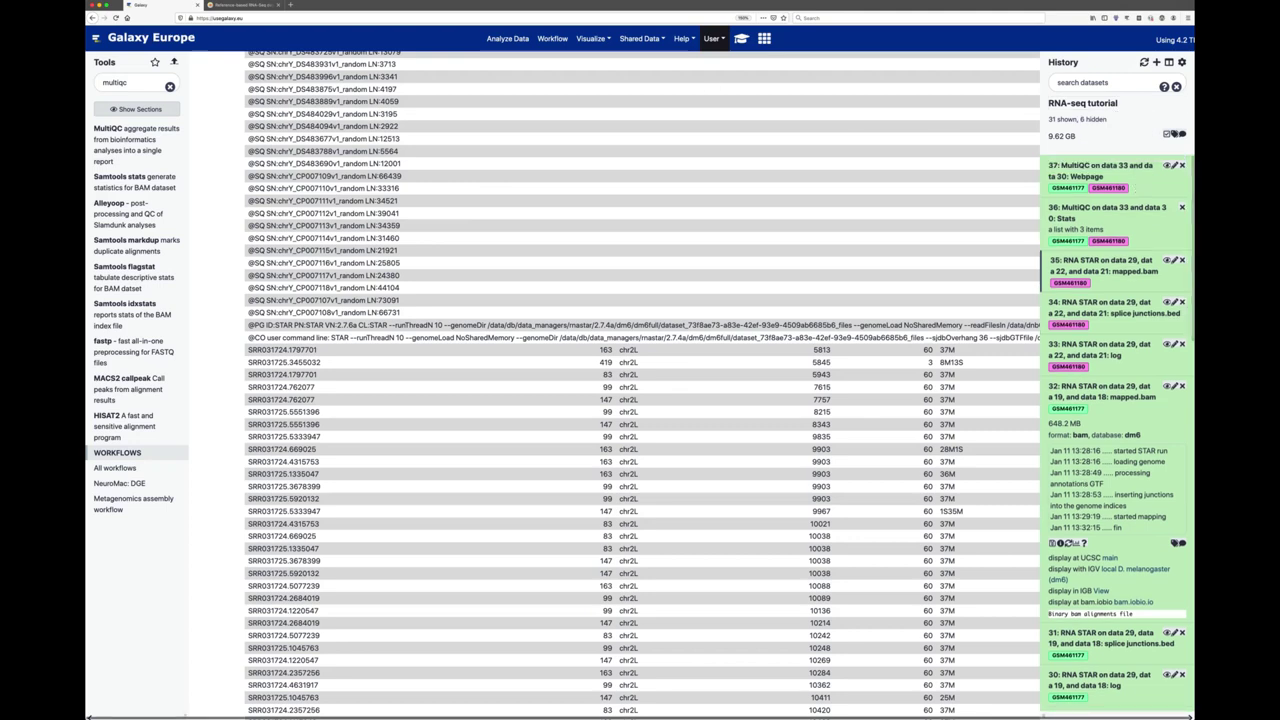
Find the Convert GTF to BED12 tool and run it on the Drosophila_melanogaster.BDGP6.87 dataset with default options, checking the input against the tutorial.
double_click(114, 83)
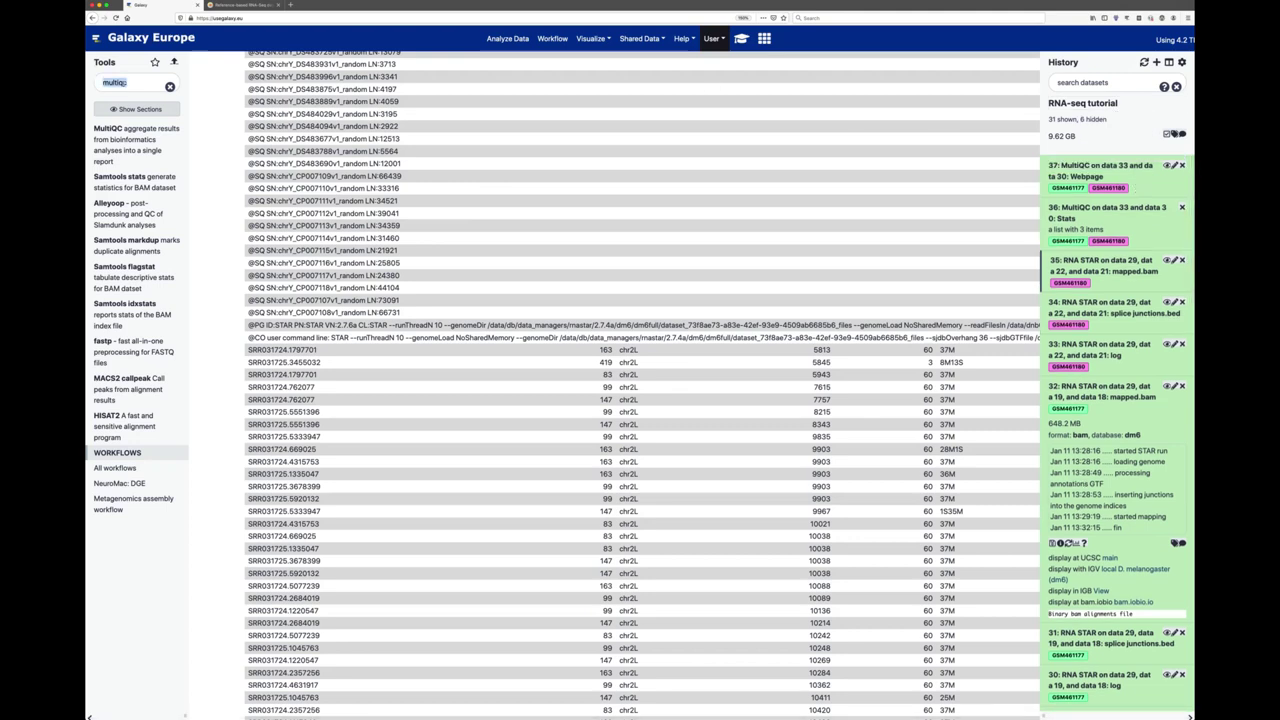
text(convert gtf to)
key(Return)
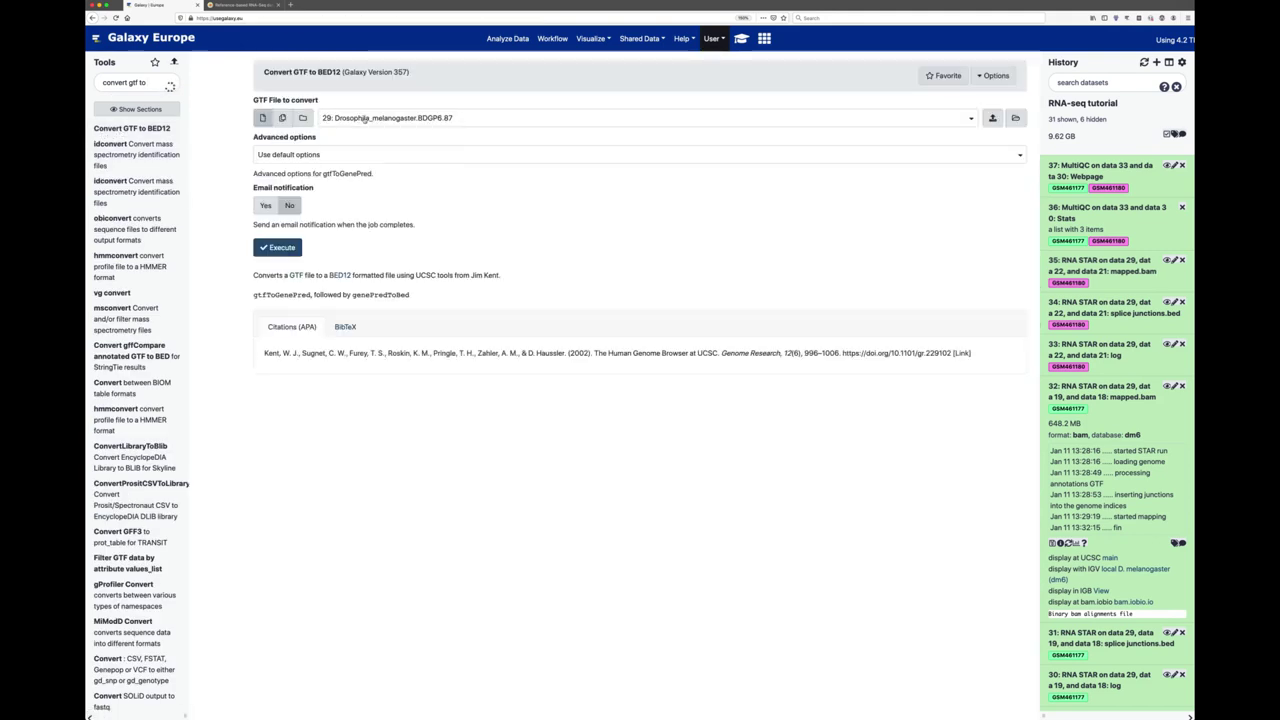
click(368, 120)
click(370, 122)
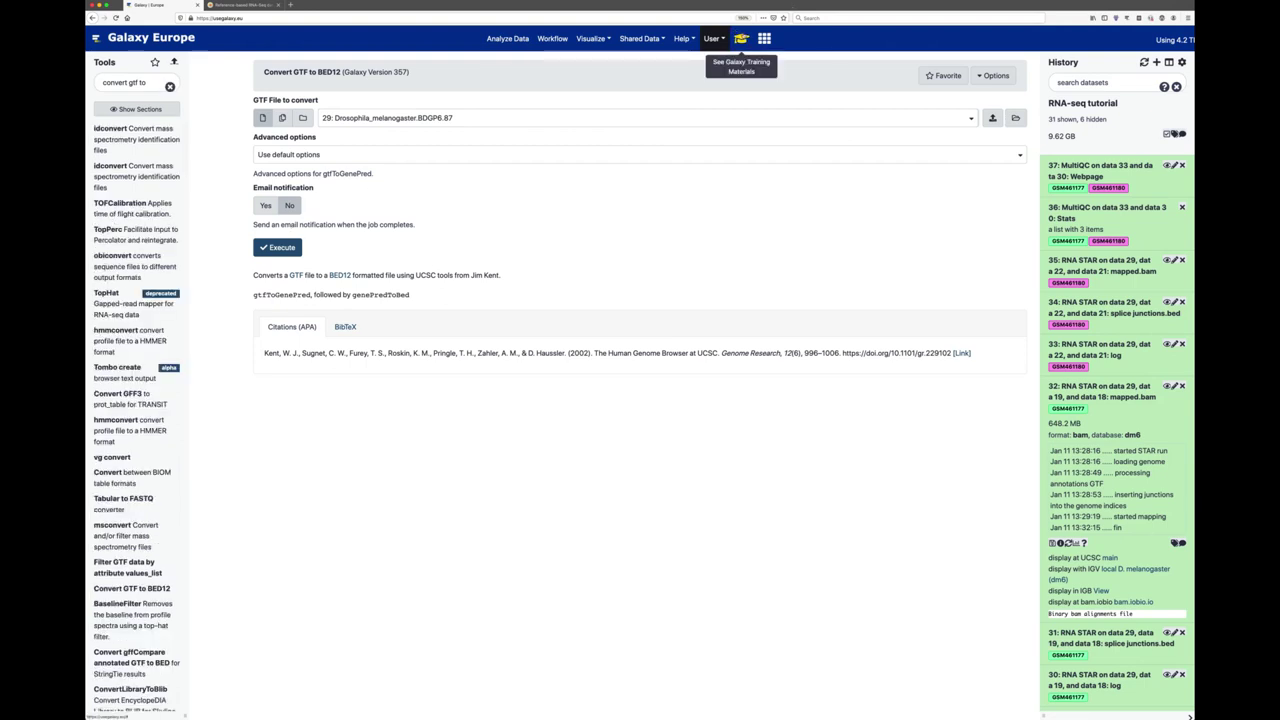
click(741, 38)
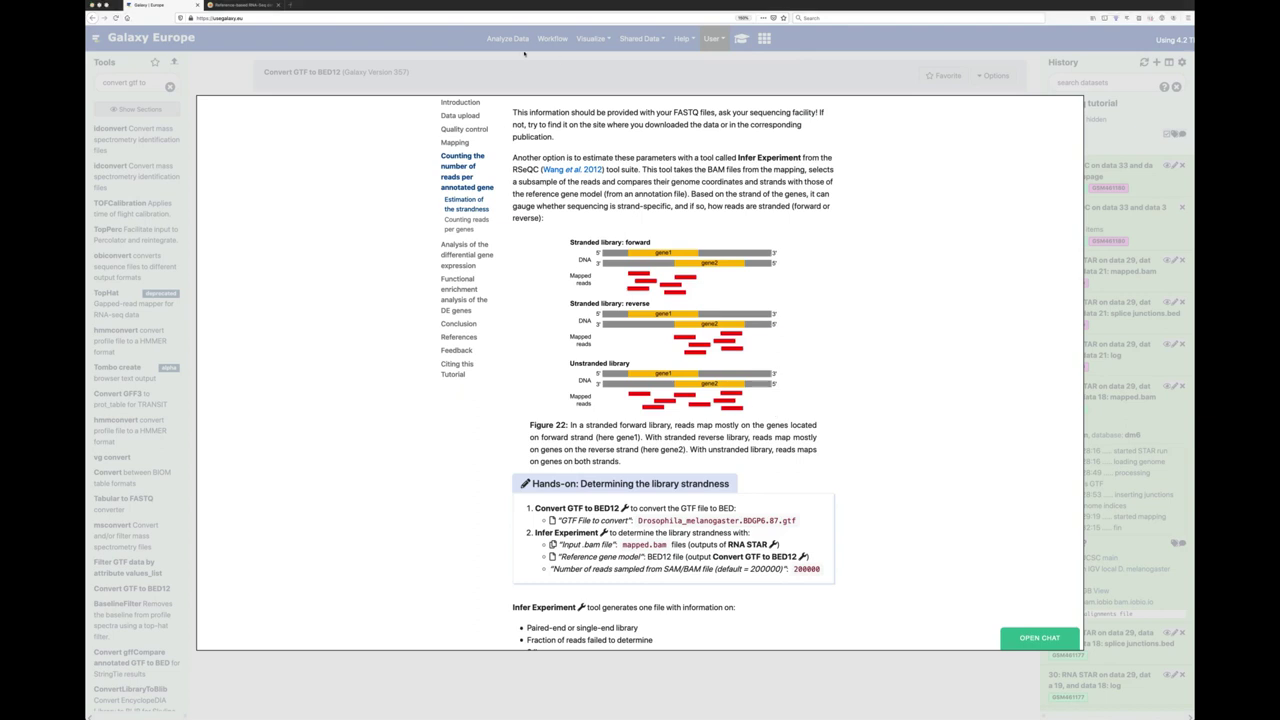
click(524, 53)
click(276, 247)
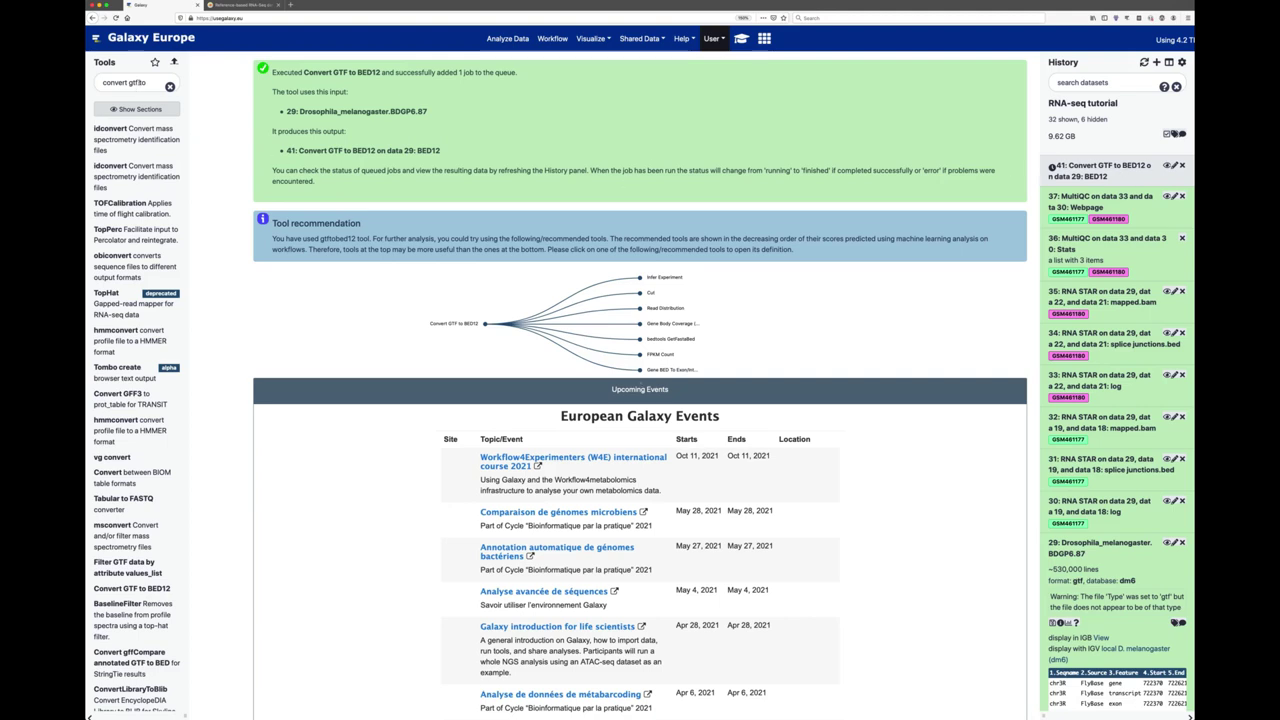
Find the Infer Experiment tool and select both RNA STAR mapped.bam datasets, 35 and 32, as its input BAM files.
triple_click(125, 82)
text(infex experiement)
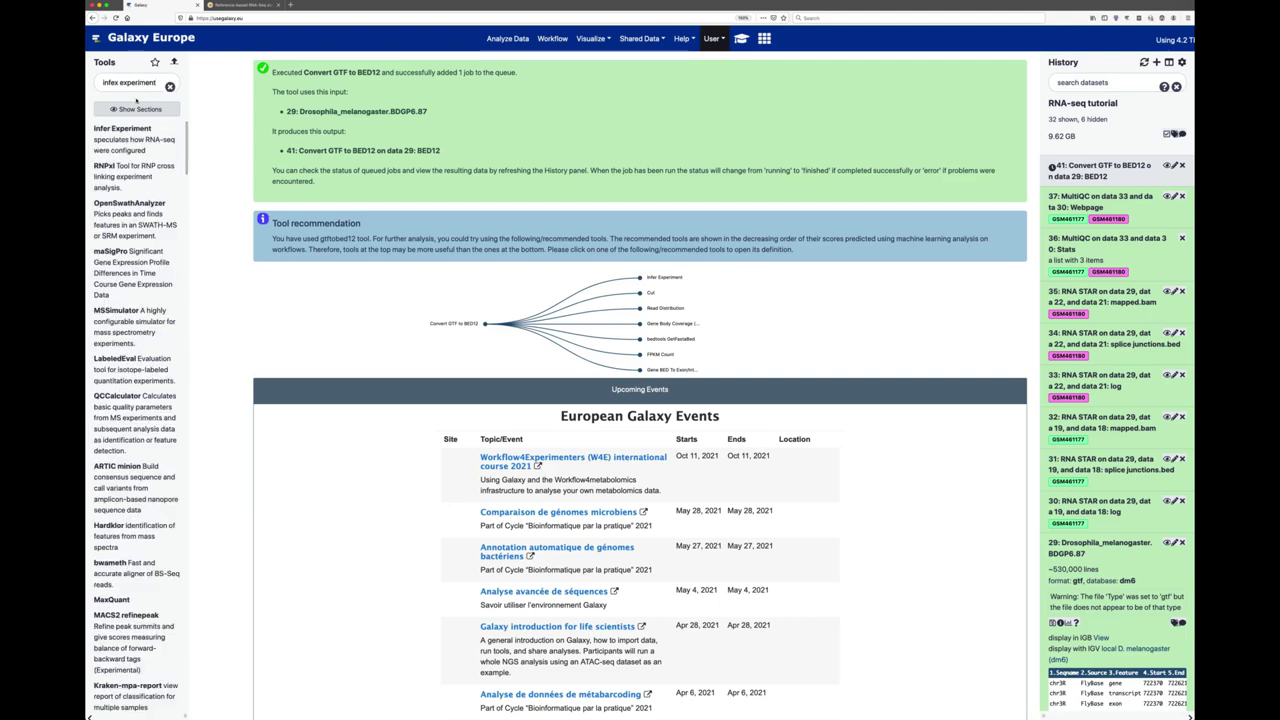
click(122, 131)
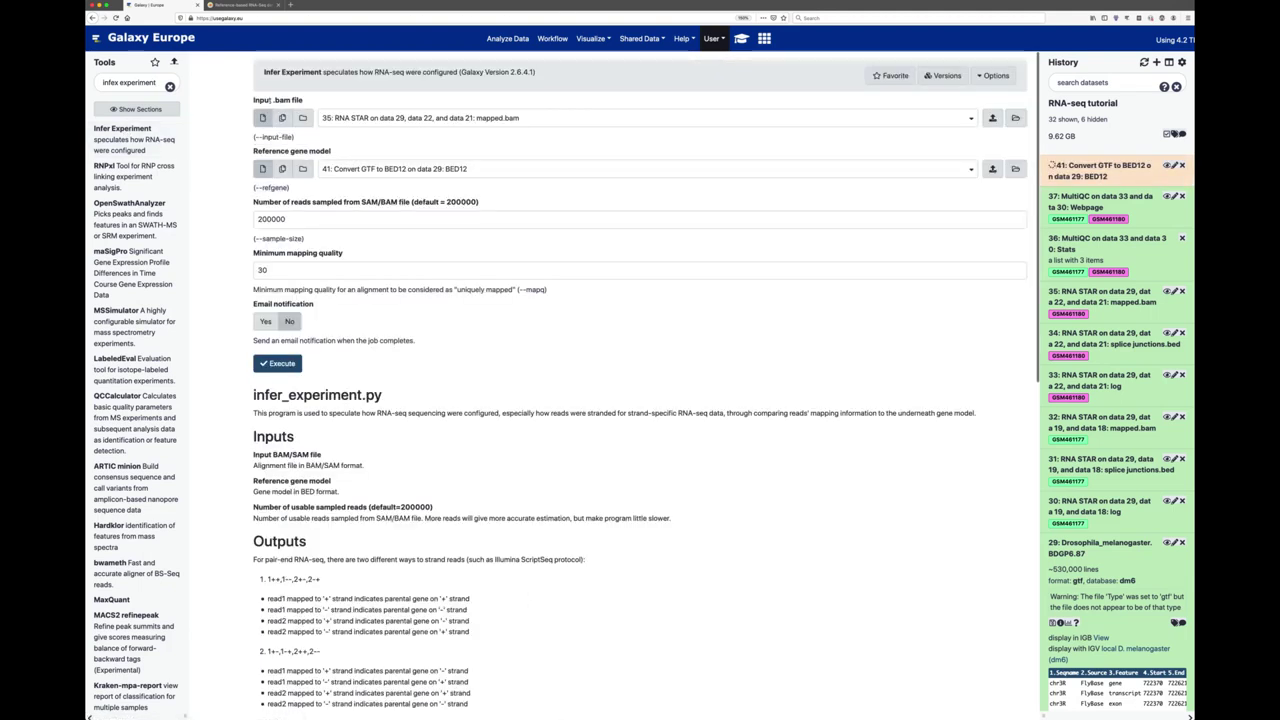
drag(275, 101, 303, 101)
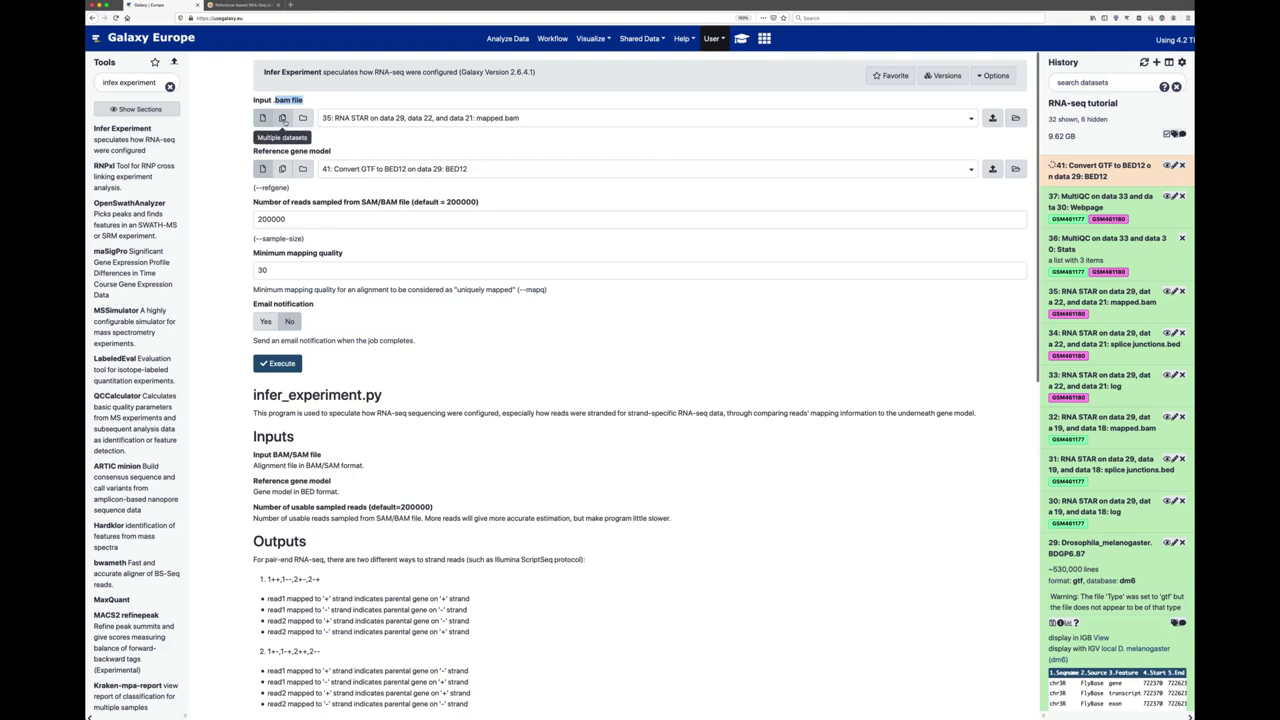
click(282, 117)
click(418, 116)
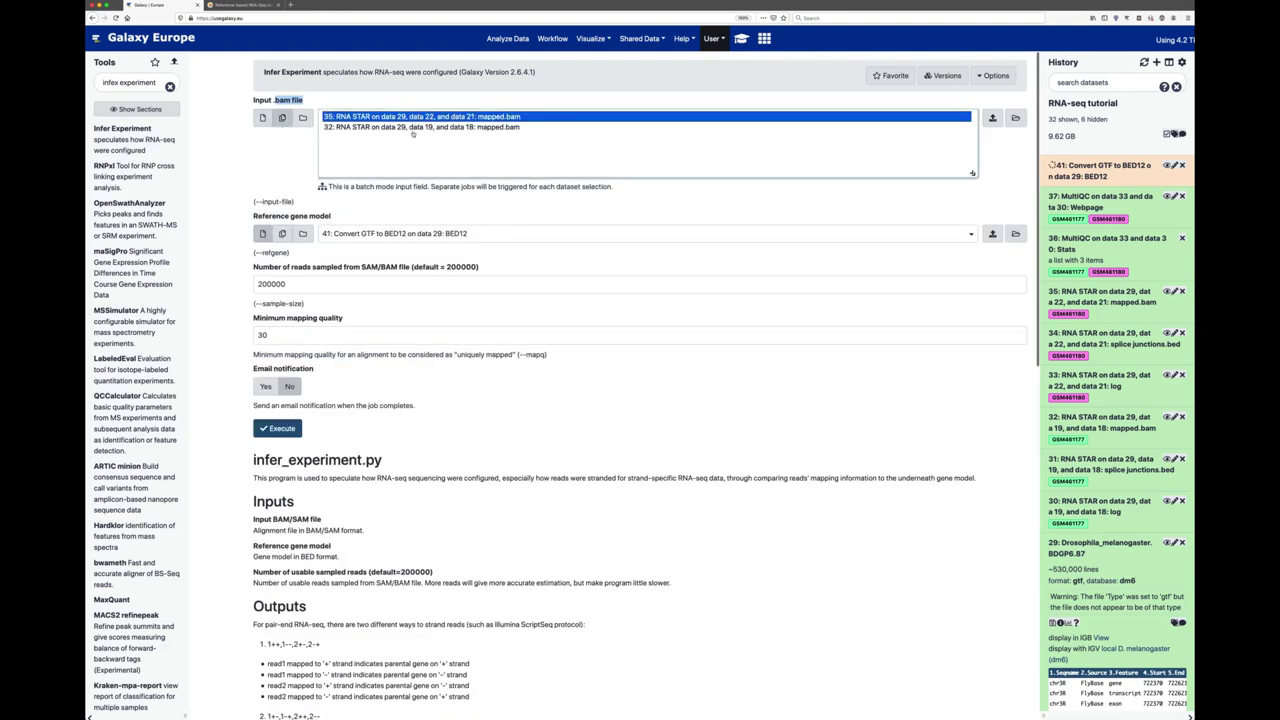
shift+click(413, 128)
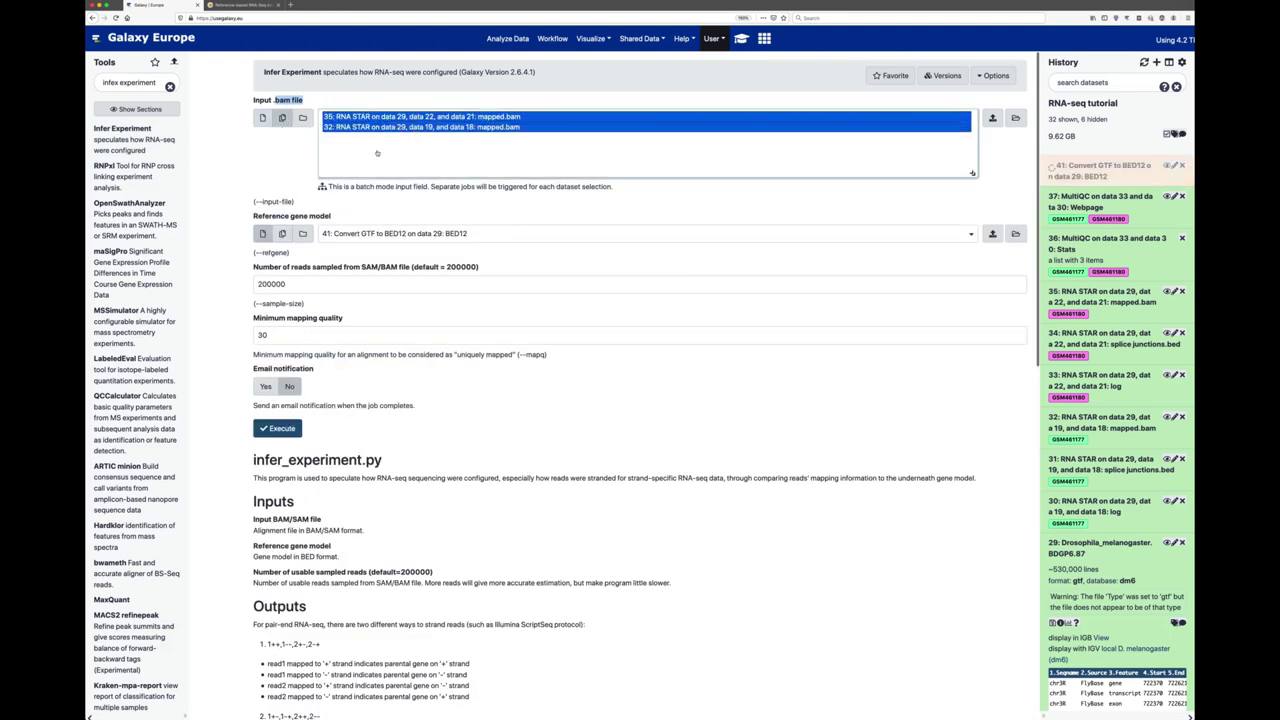
Choose the Convert GTF to BED12 output as the reference gene model, check the settings against the tutorial, and run Infer Experiment.
click(347, 236)
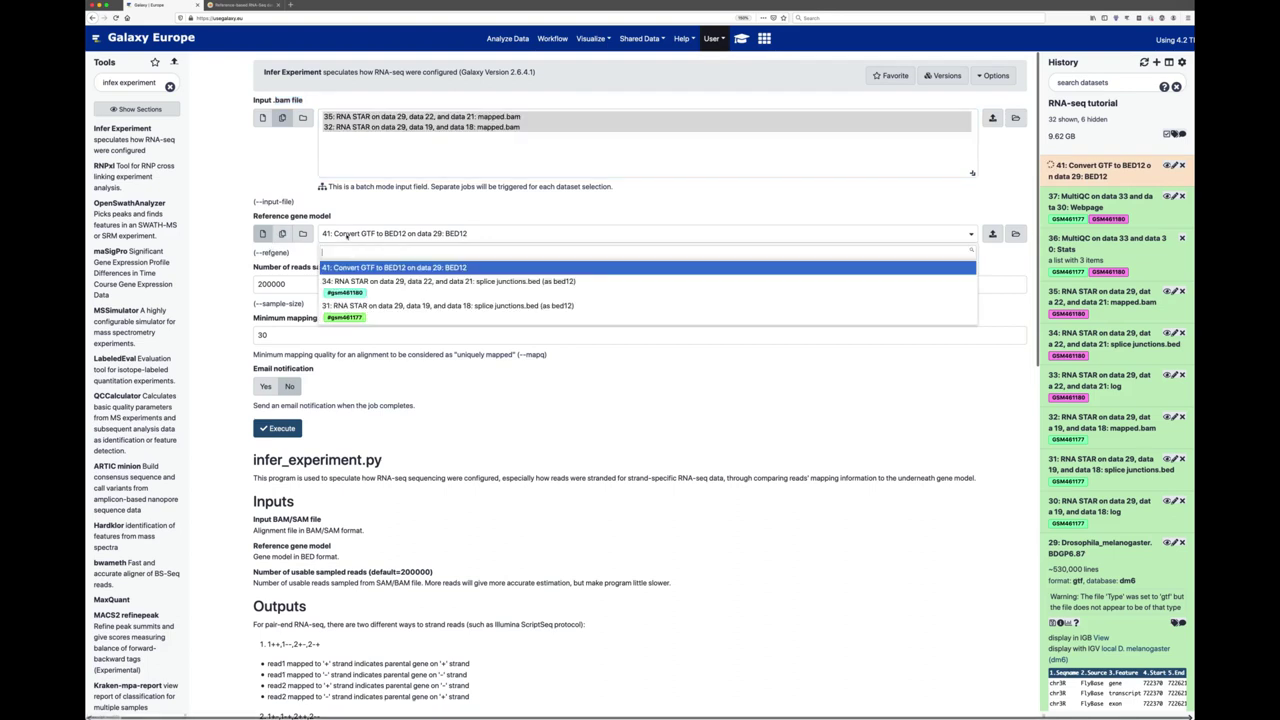
click(345, 268)
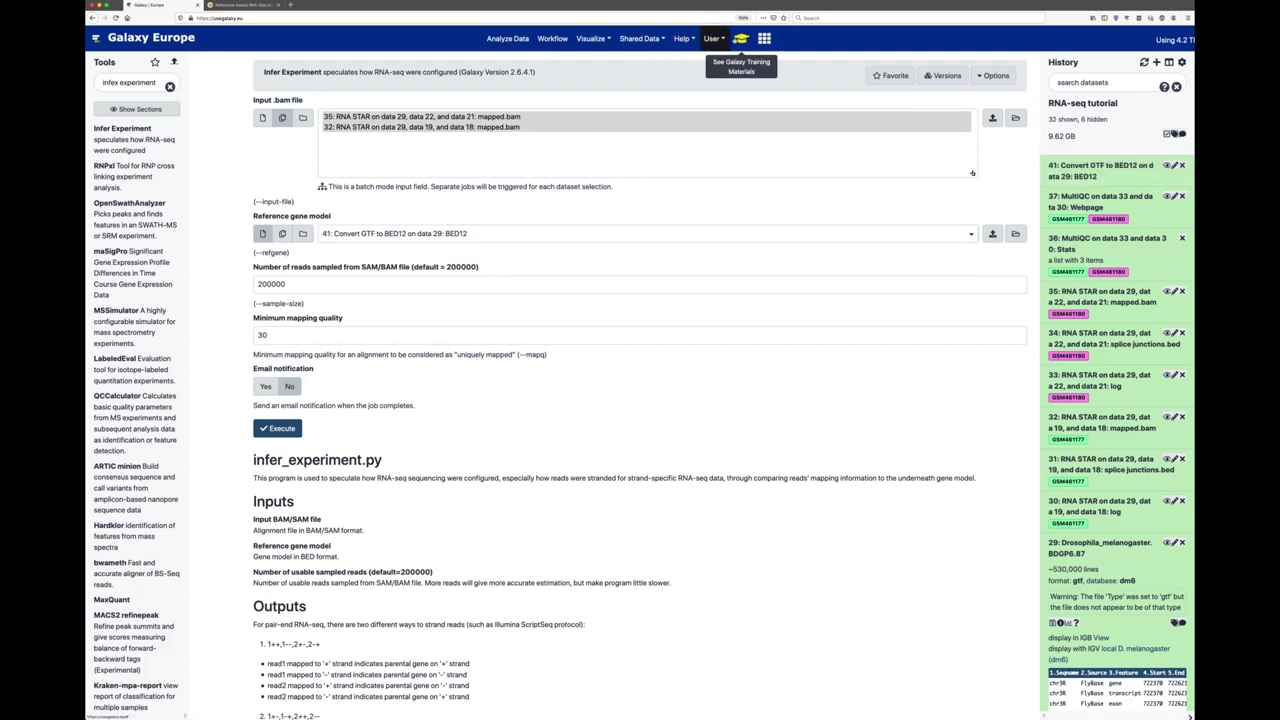
click(741, 39)
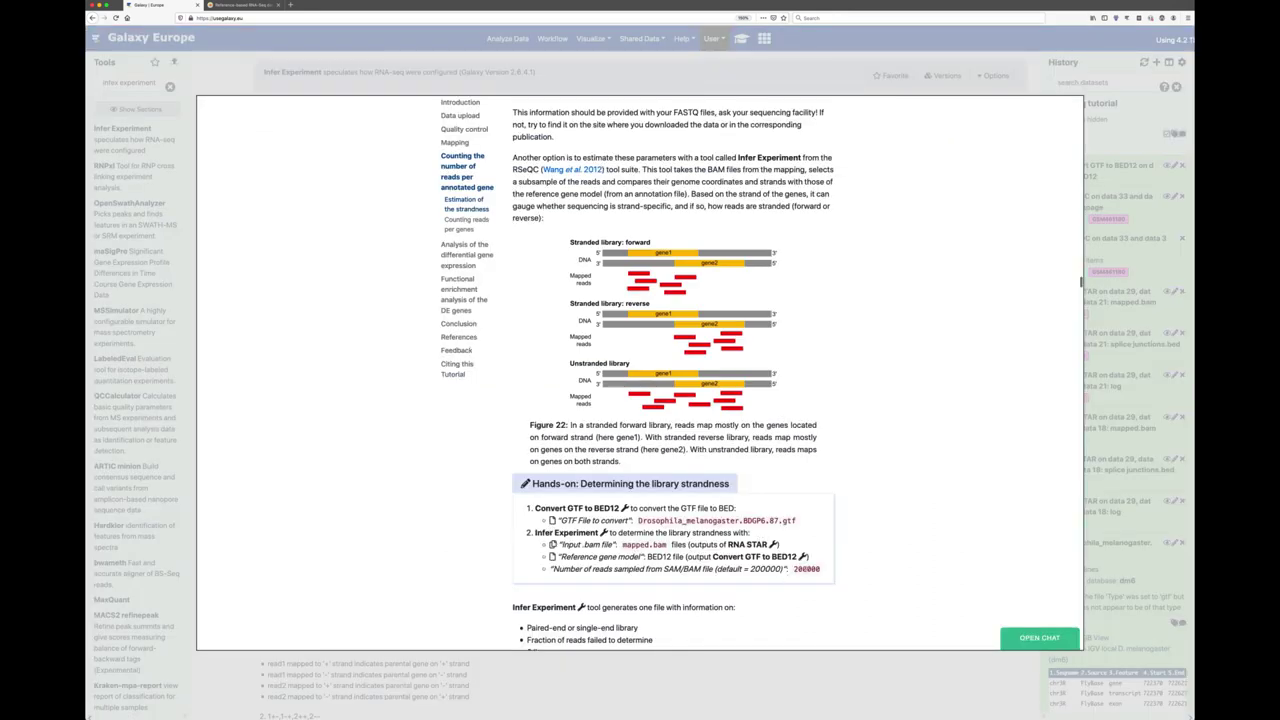
click(573, 88)
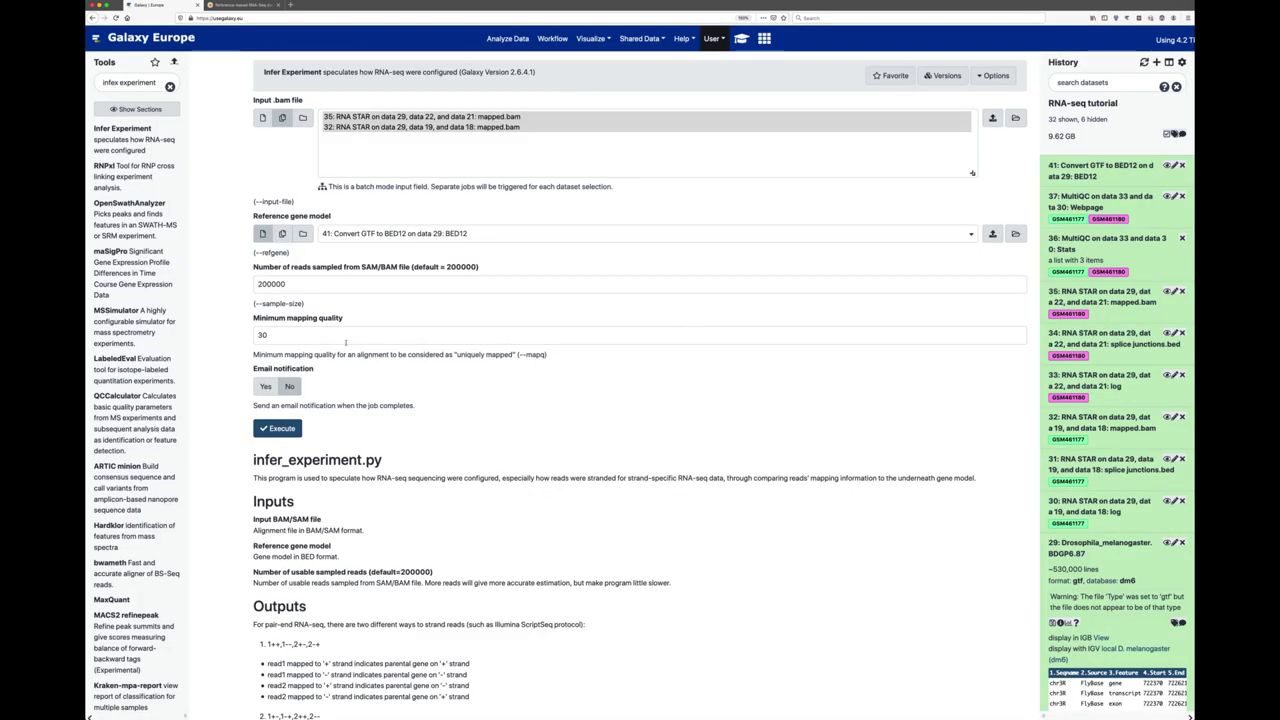
triple_click(287, 318)
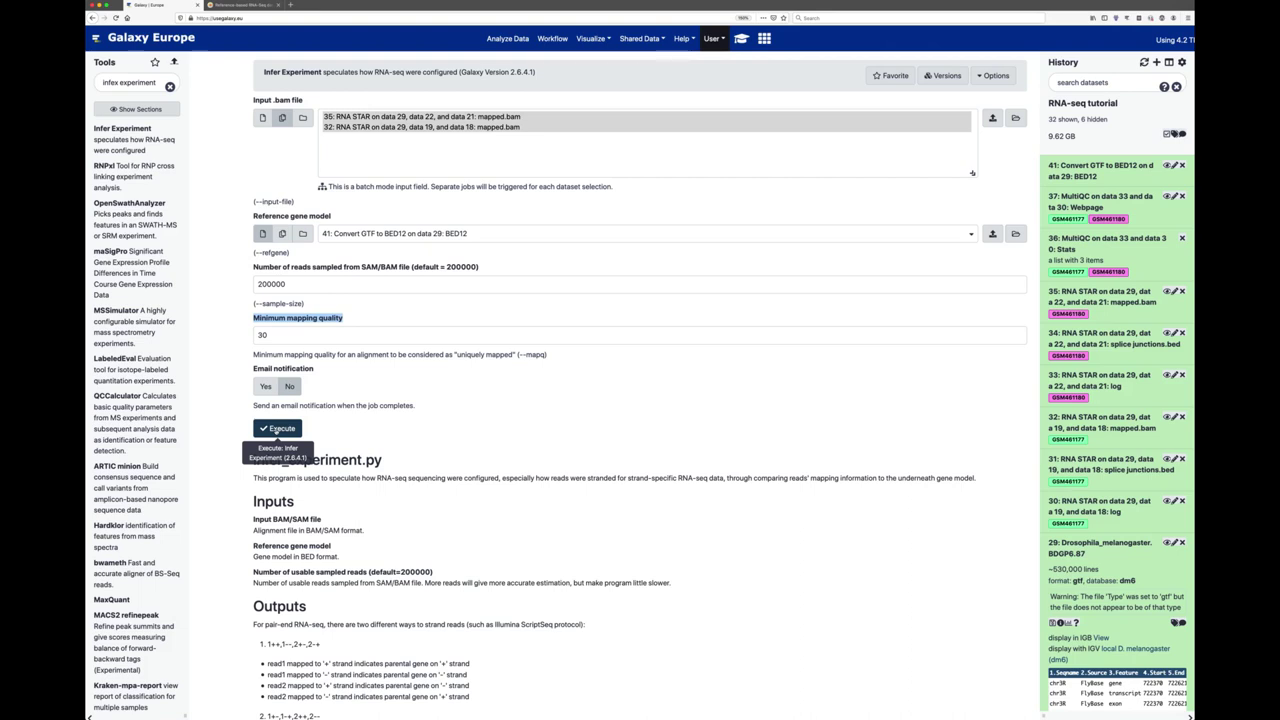
click(277, 428)
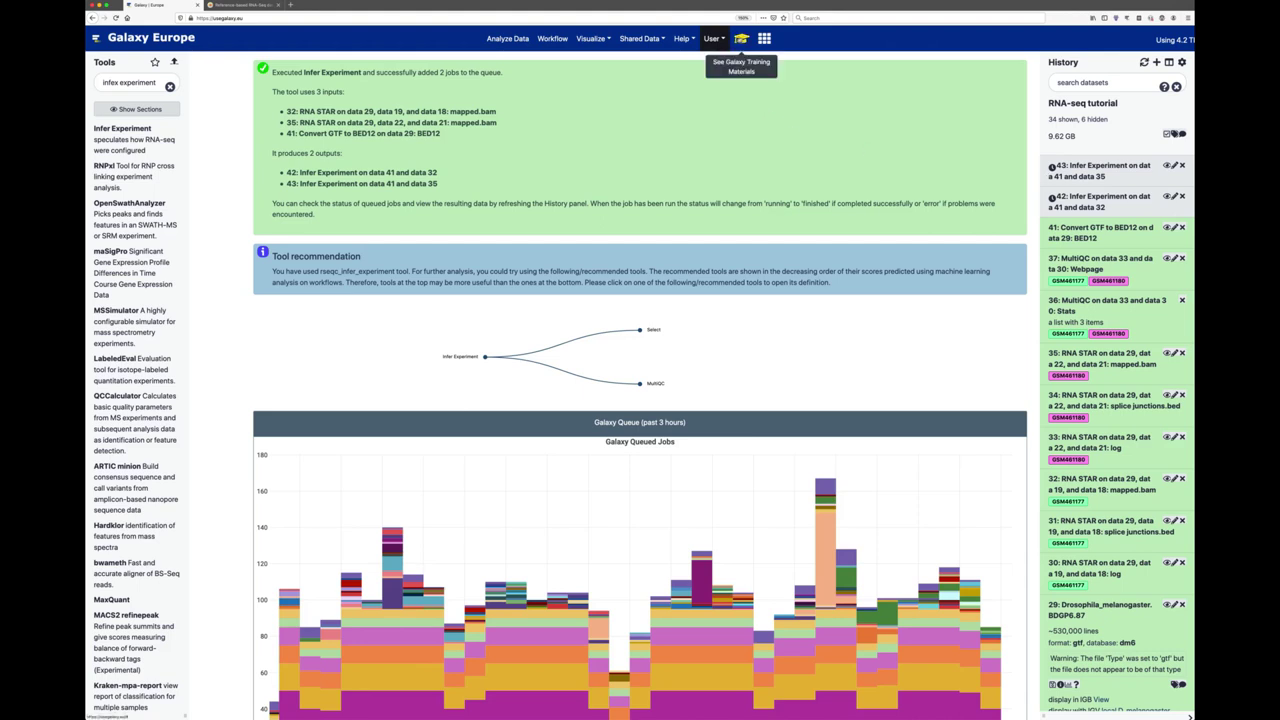
Read the tutorial's explanation of the Infer Experiment output for single-end and paired-end libraries, including the strandness questions.
click(741, 40)
scroll(712, 374, down, 3)
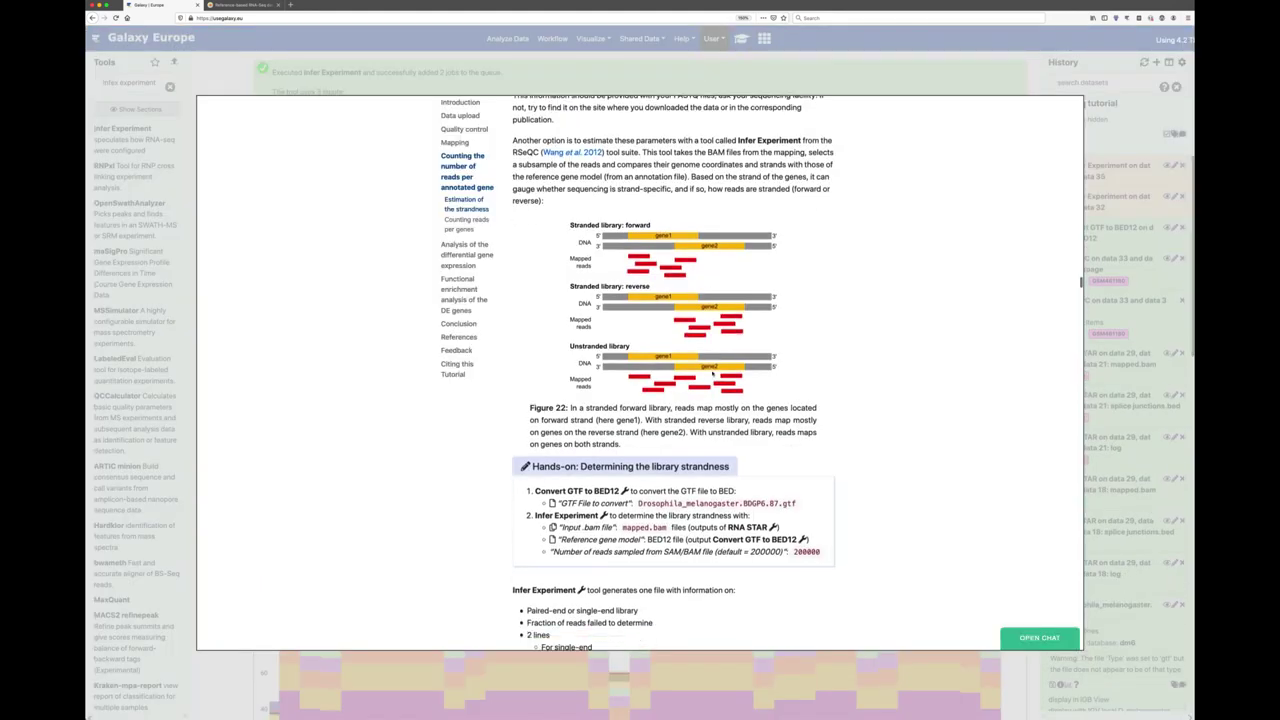
scroll(712, 374, down, 4)
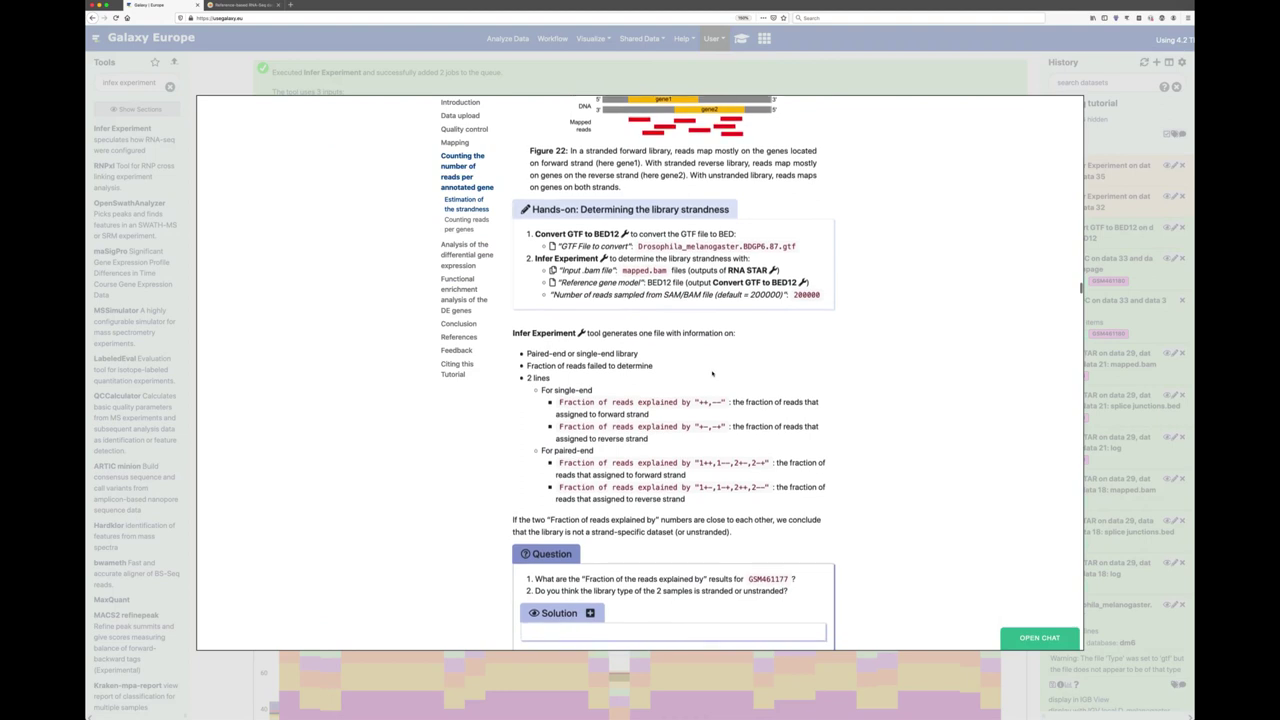
scroll(712, 374, down, 1)
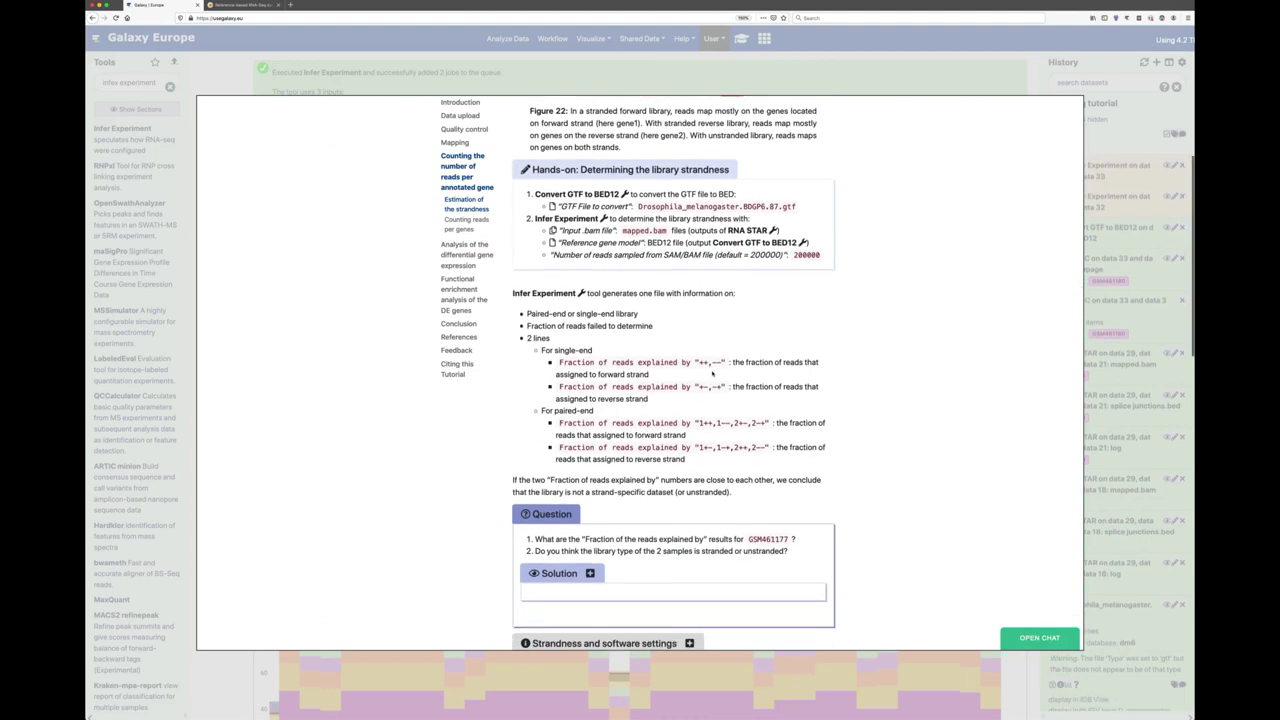
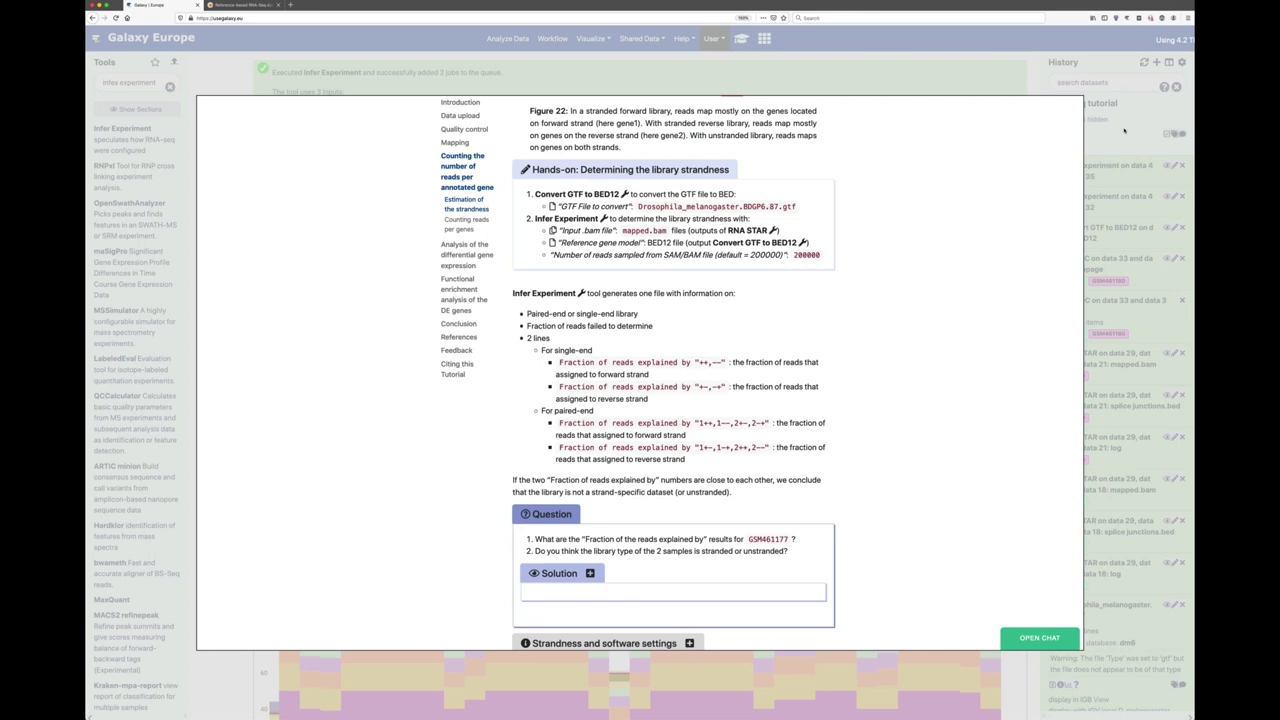
Return to the history, view the Infer Experiment result on data 41 and data 35, and expand its dataset details.
click(1124, 130)
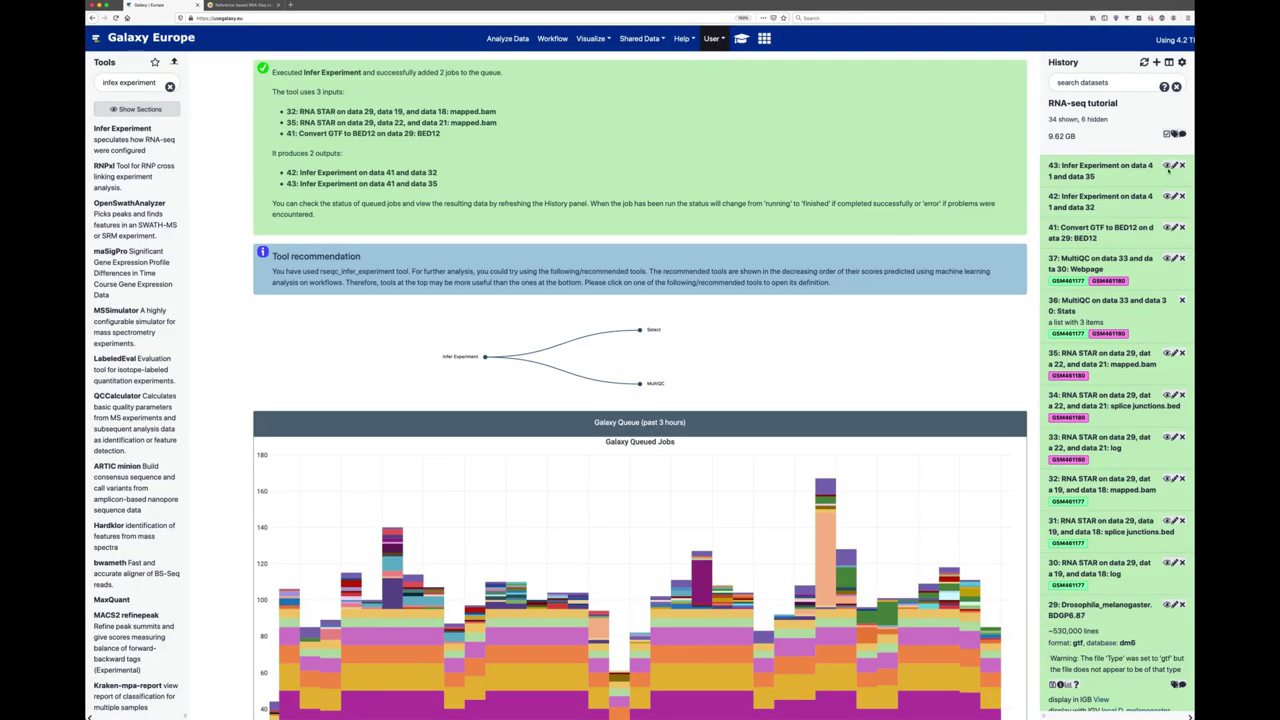
click(1167, 166)
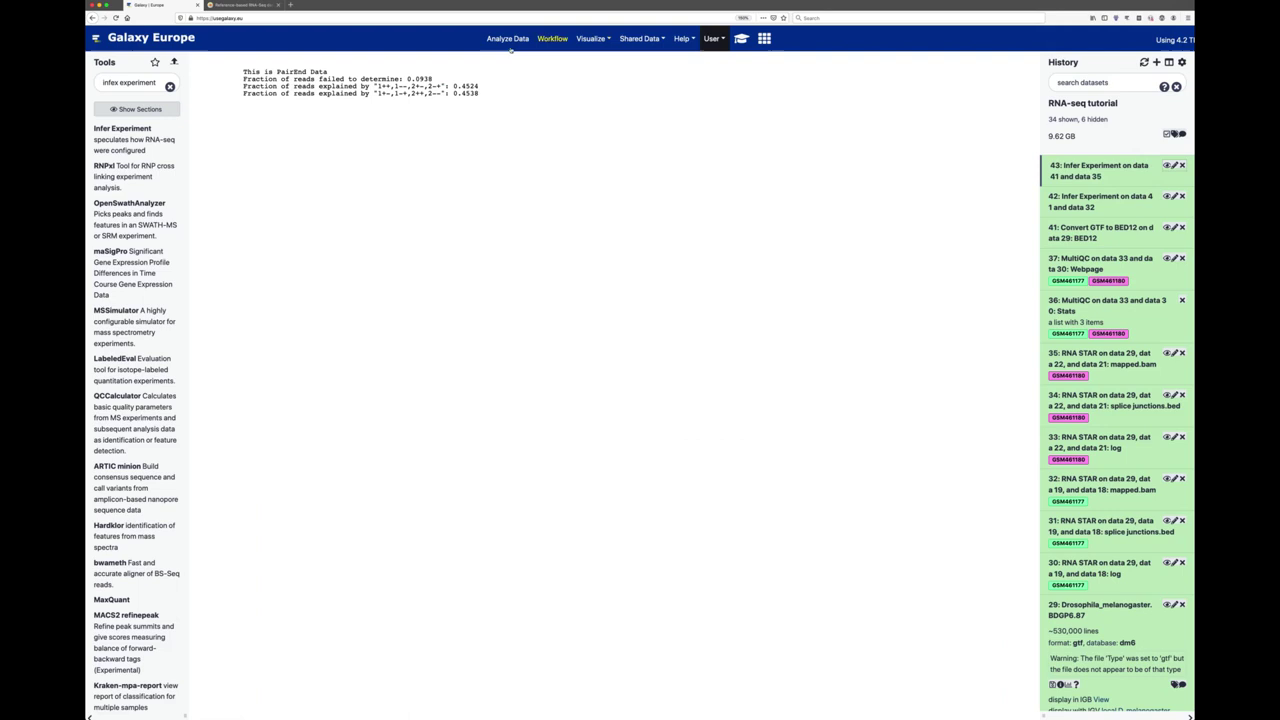
click(1125, 176)
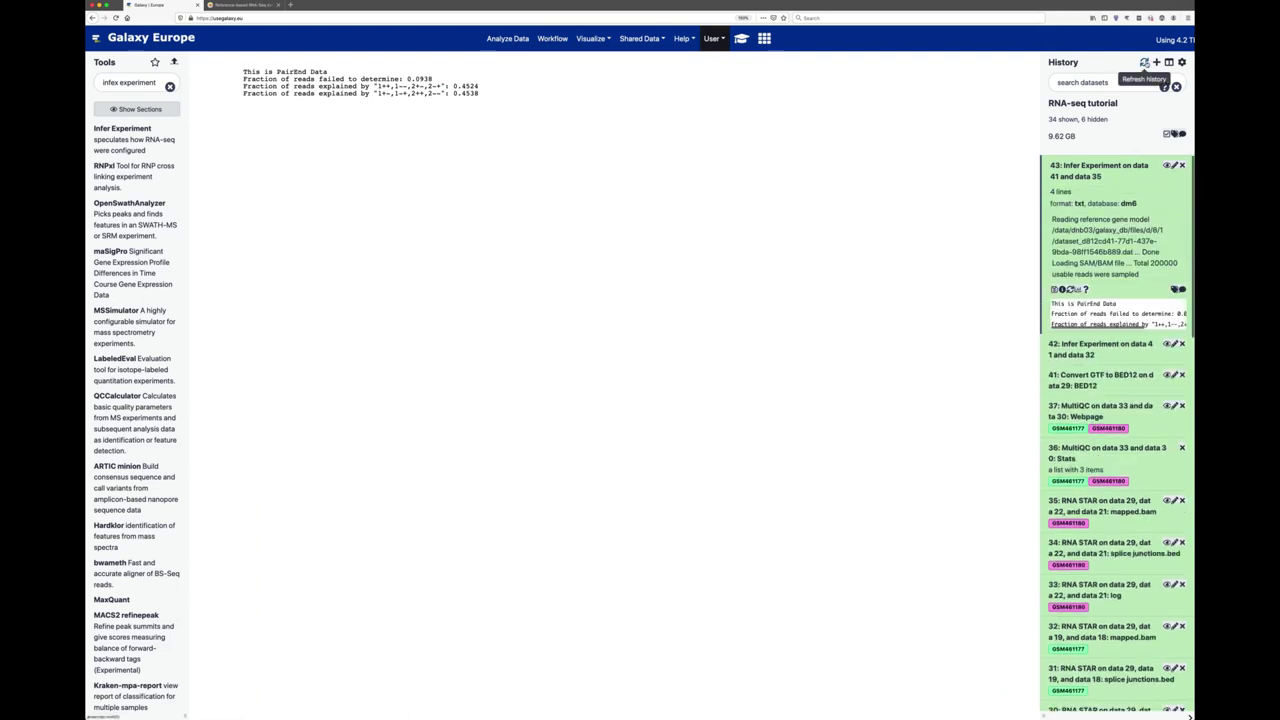
Refresh the history and examine the undetermined and strand-explained read fractions in the Infer Experiment result on data 41 and data 35.
click(1145, 63)
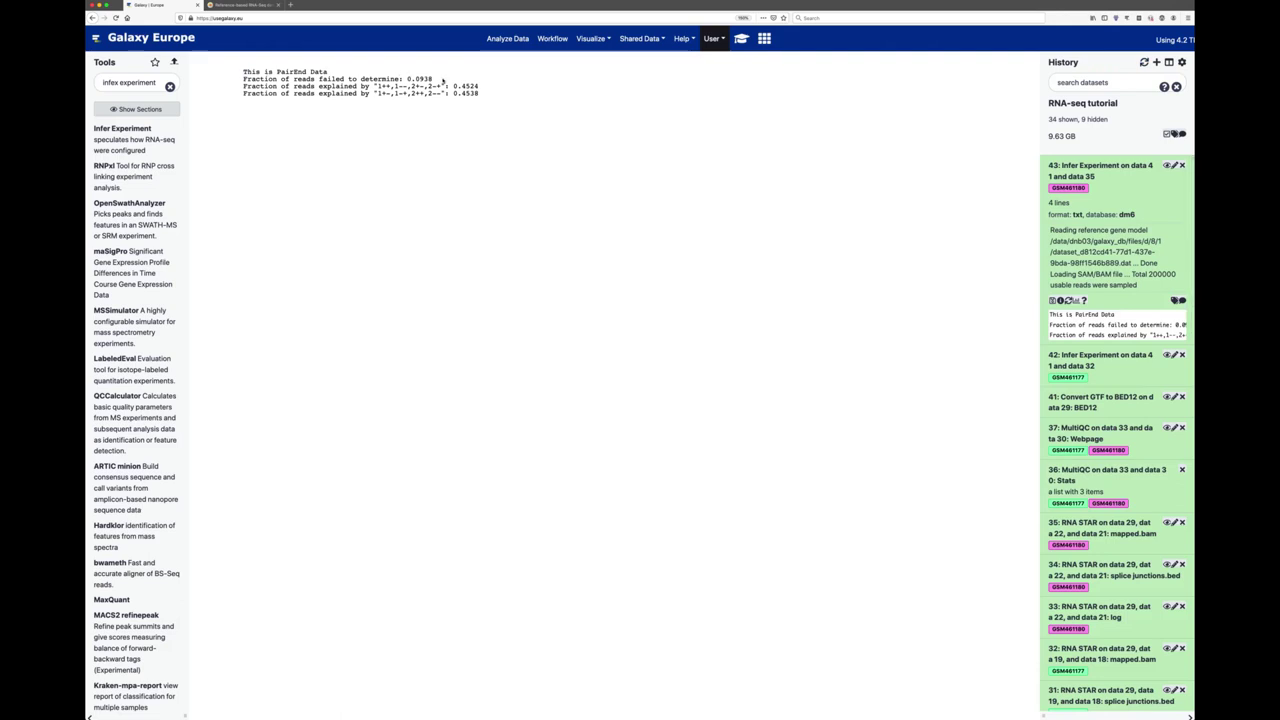
drag(416, 79, 448, 78)
click(379, 77)
drag(484, 87, 461, 87)
click(465, 86)
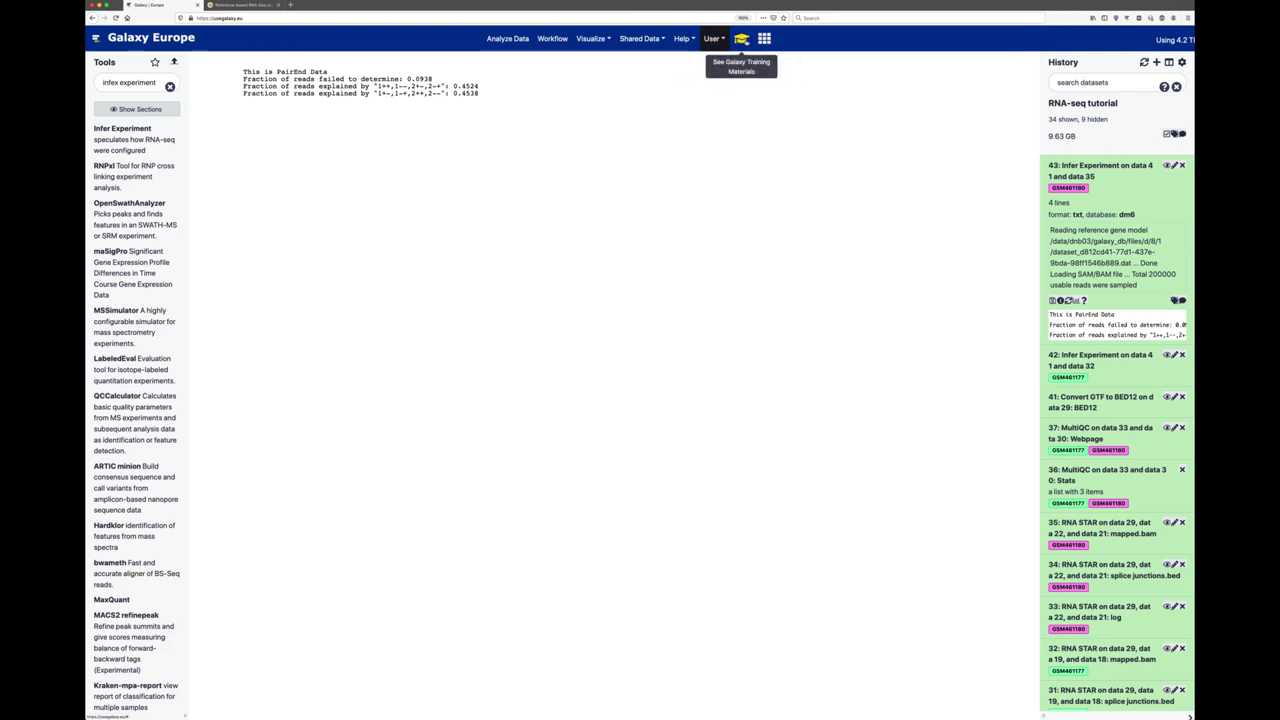
Reopen the tutorial and reveal the solution to the library strandness question to compare its Infer Experiment fractions for GSM461177.
click(741, 38)
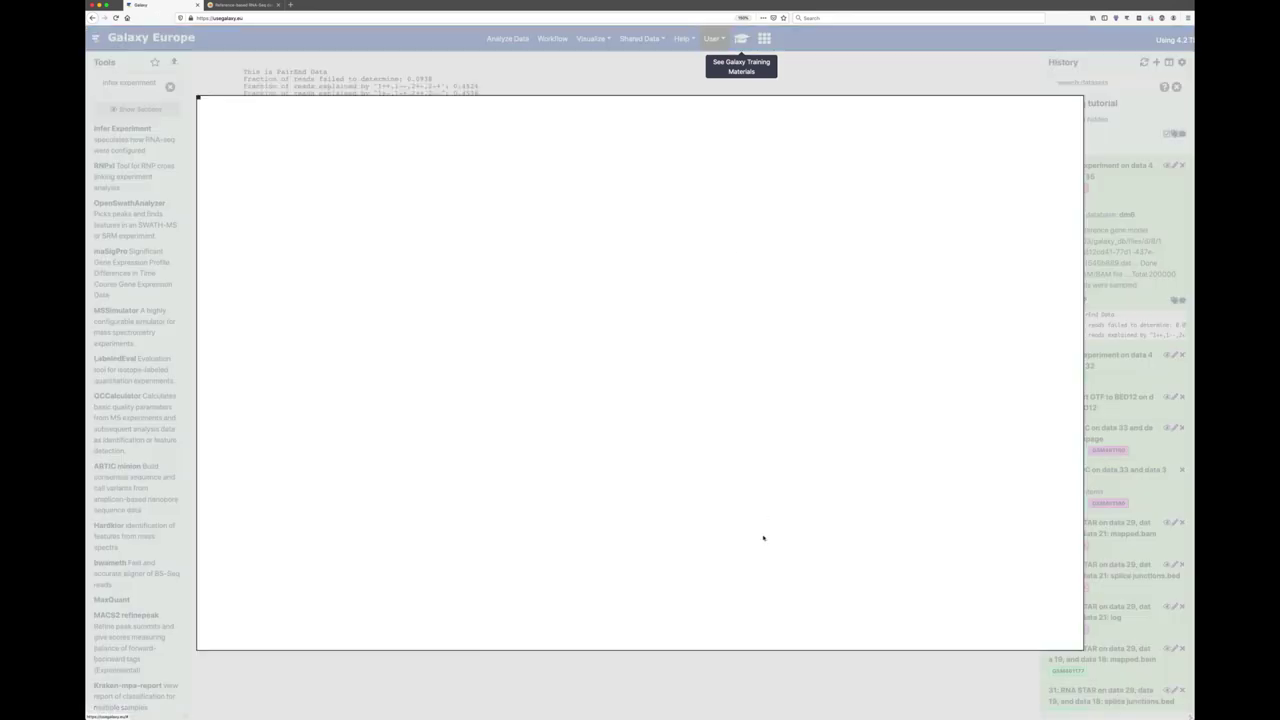
scroll(768, 528, down, 2)
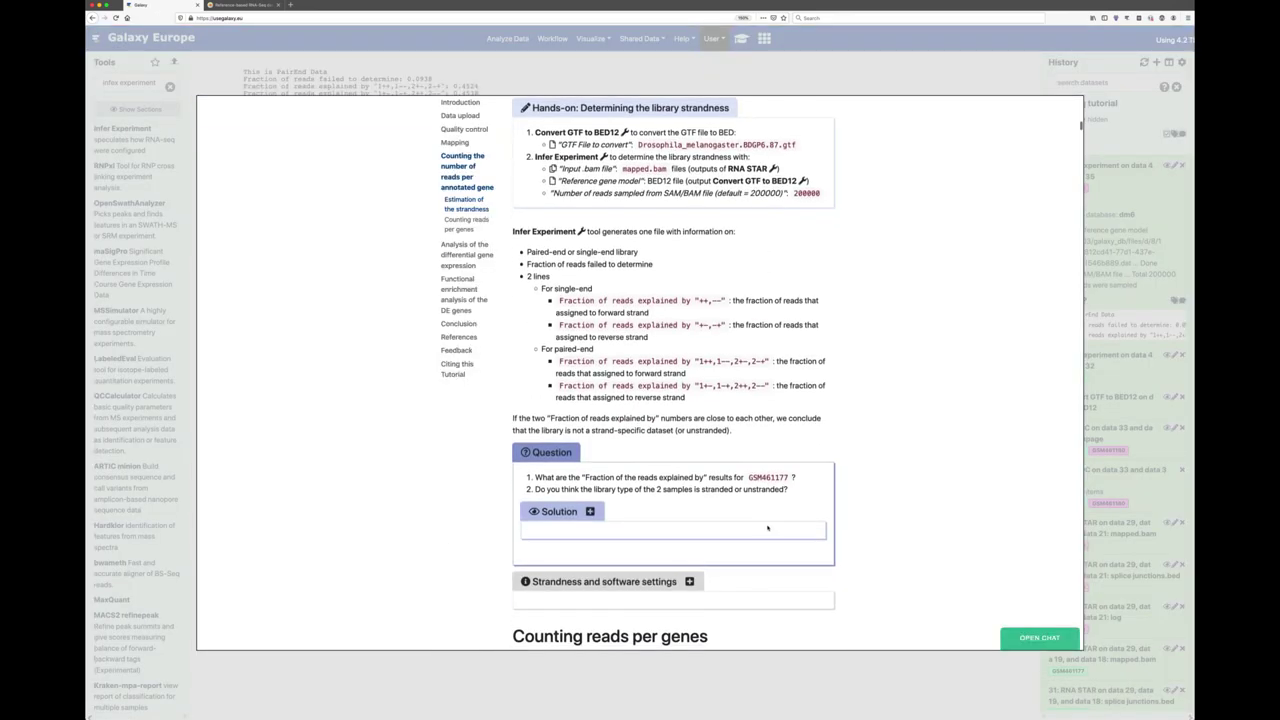
scroll(768, 528, down, 1)
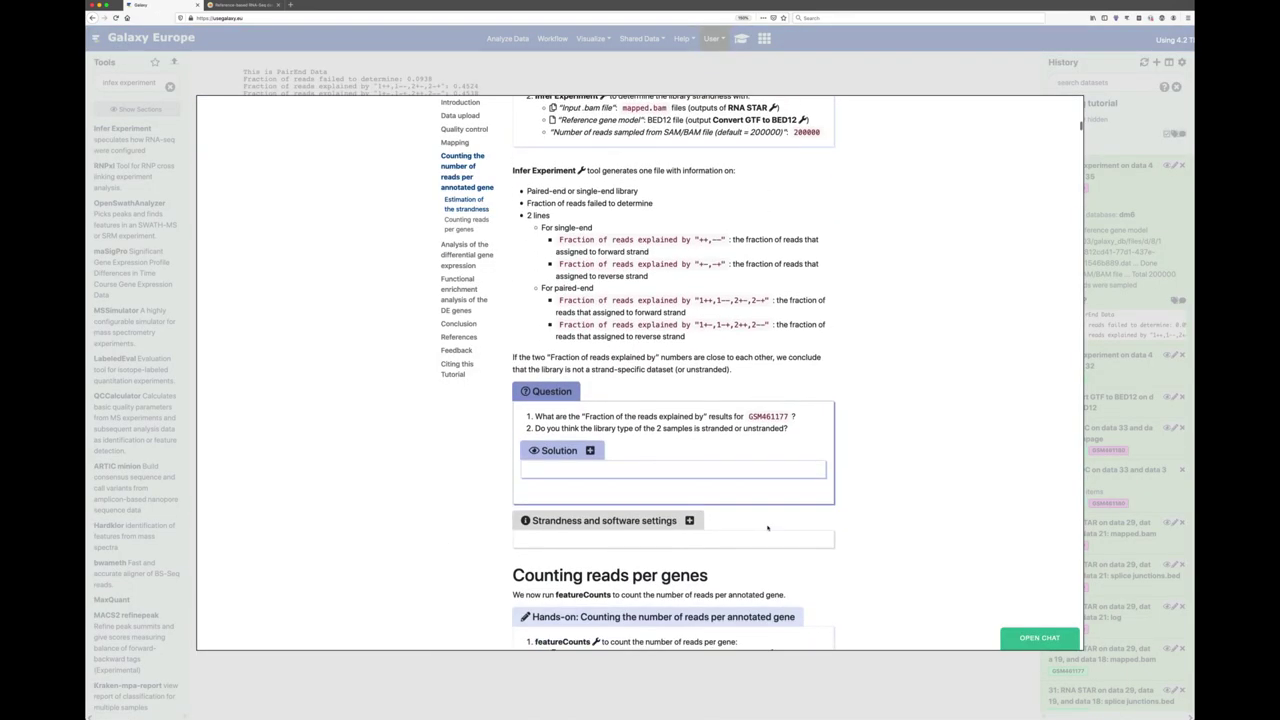
scroll(768, 528, down, 1)
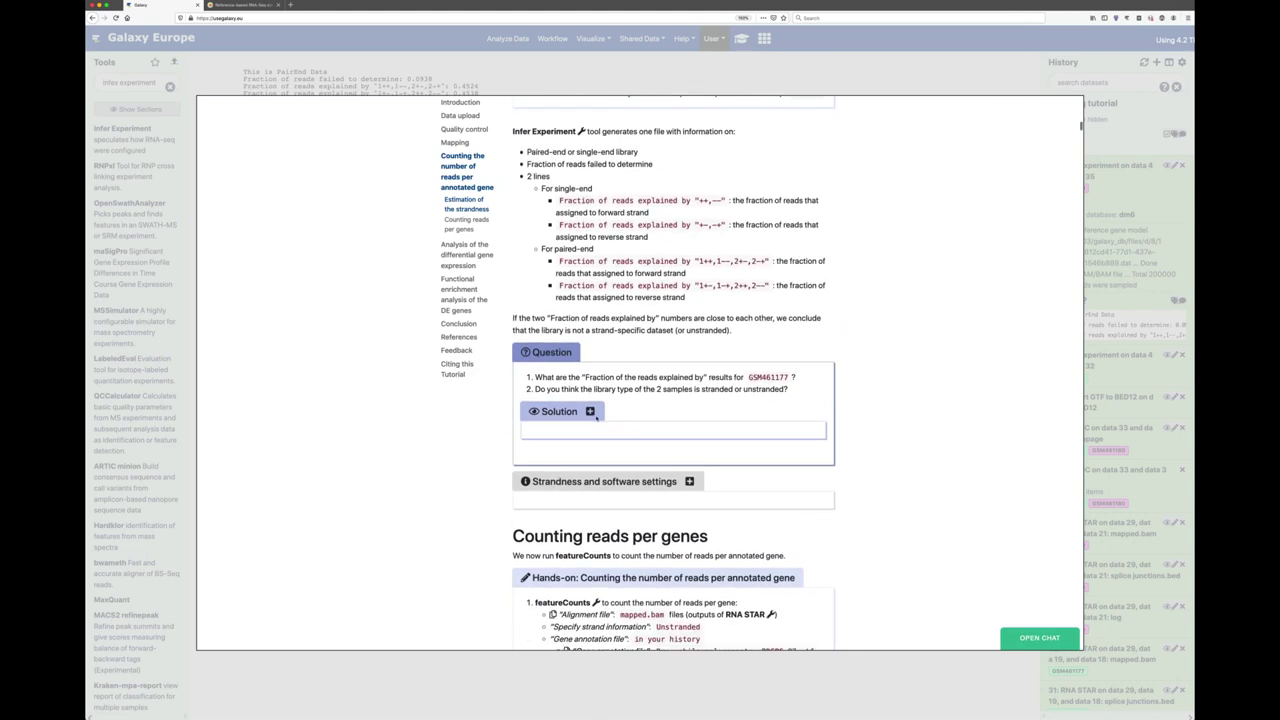
click(593, 414)
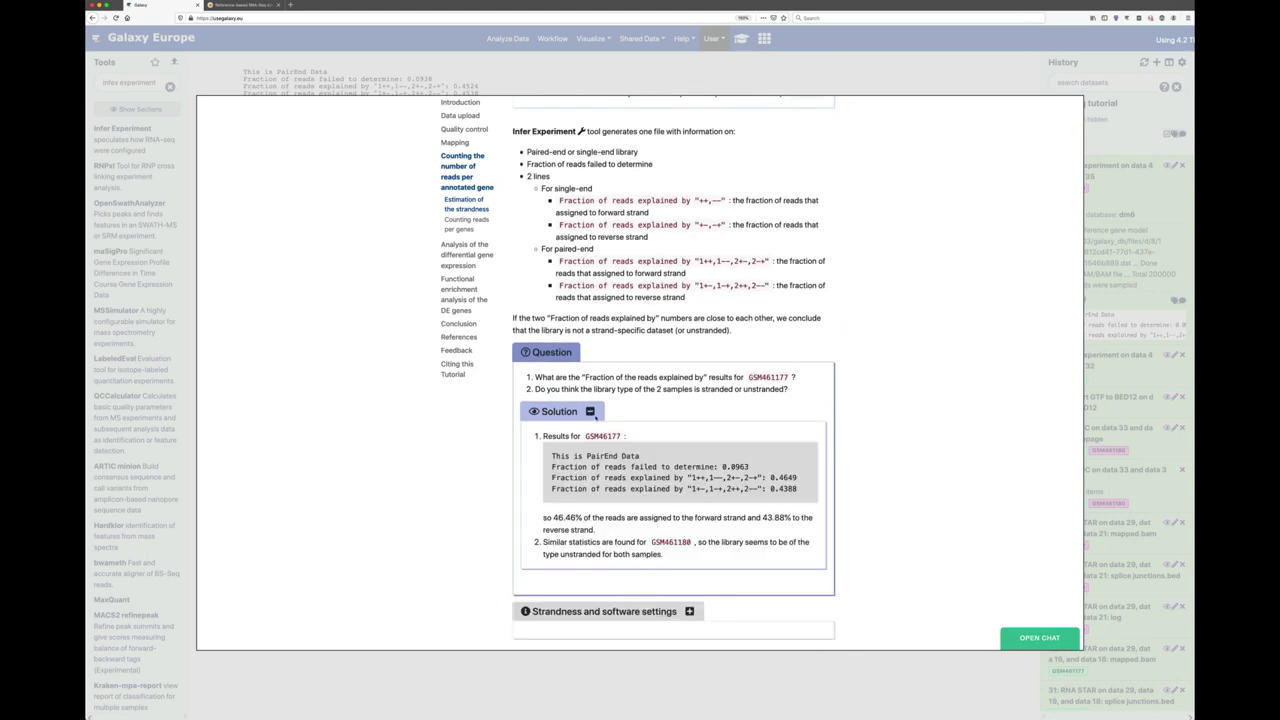
scroll(745, 466, down, 2)
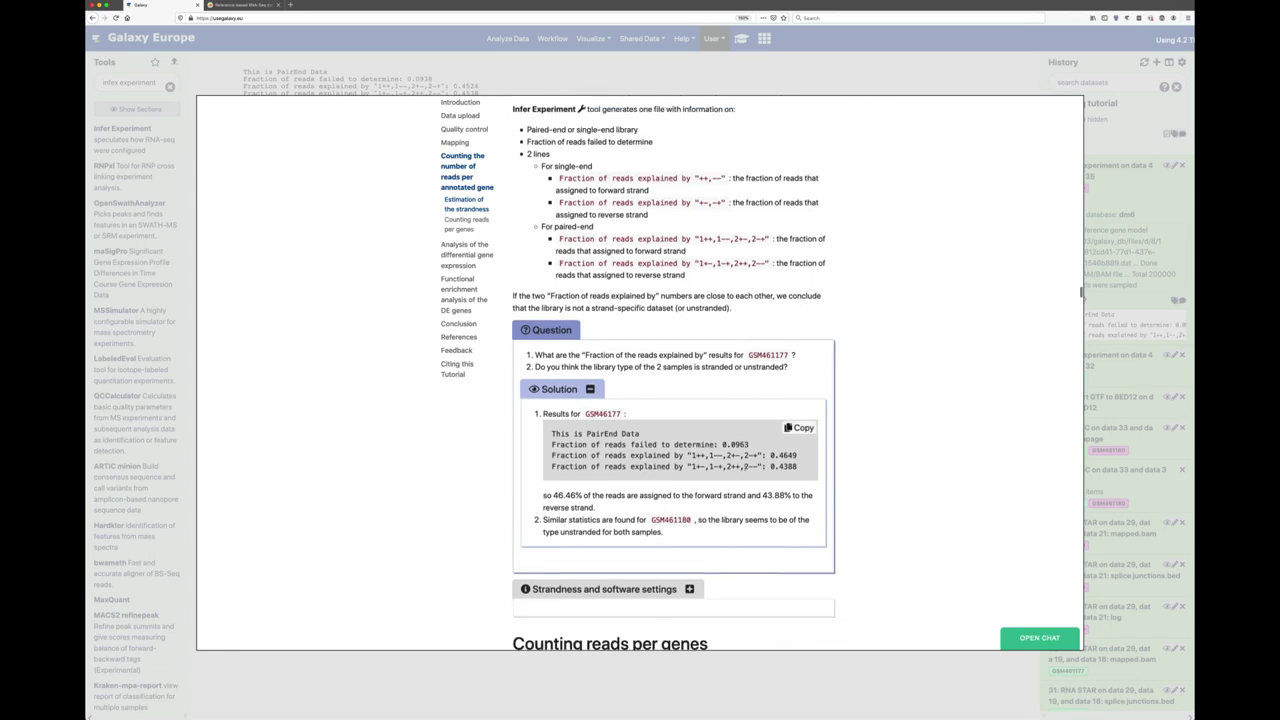
scroll(745, 466, down, 1)
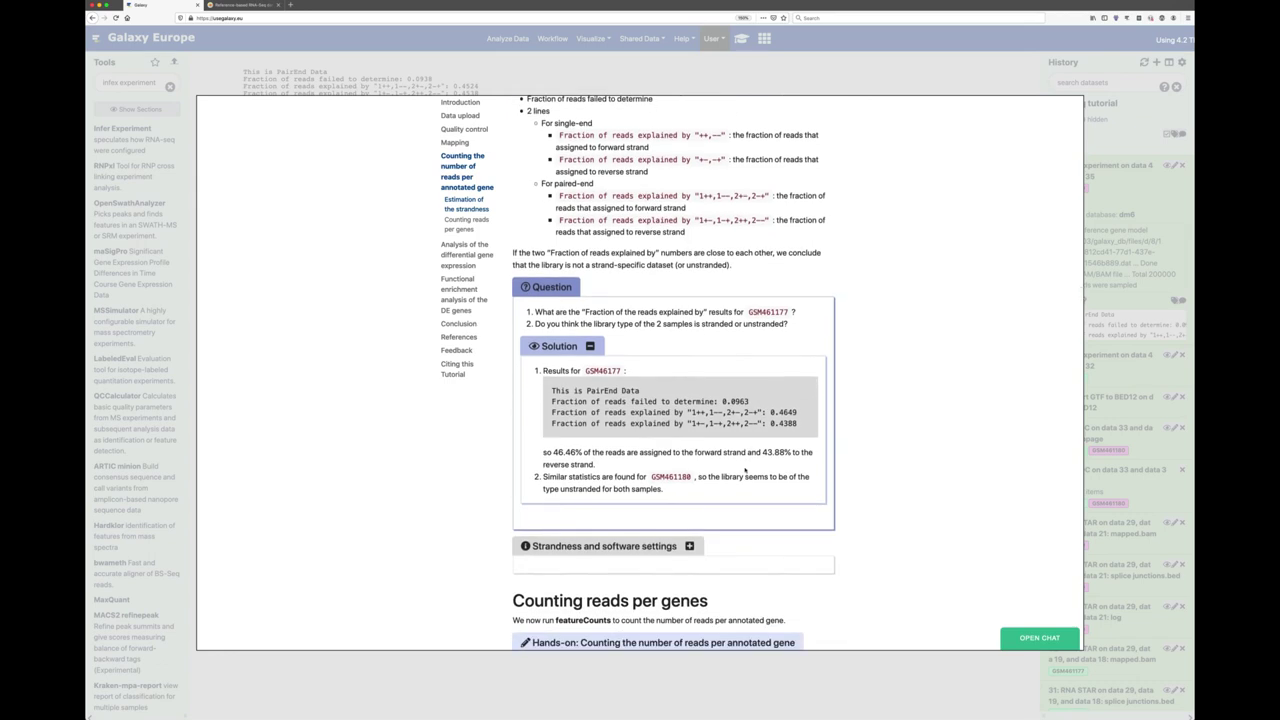
scroll(745, 470, up, 1)
scroll(745, 470, down, 4)
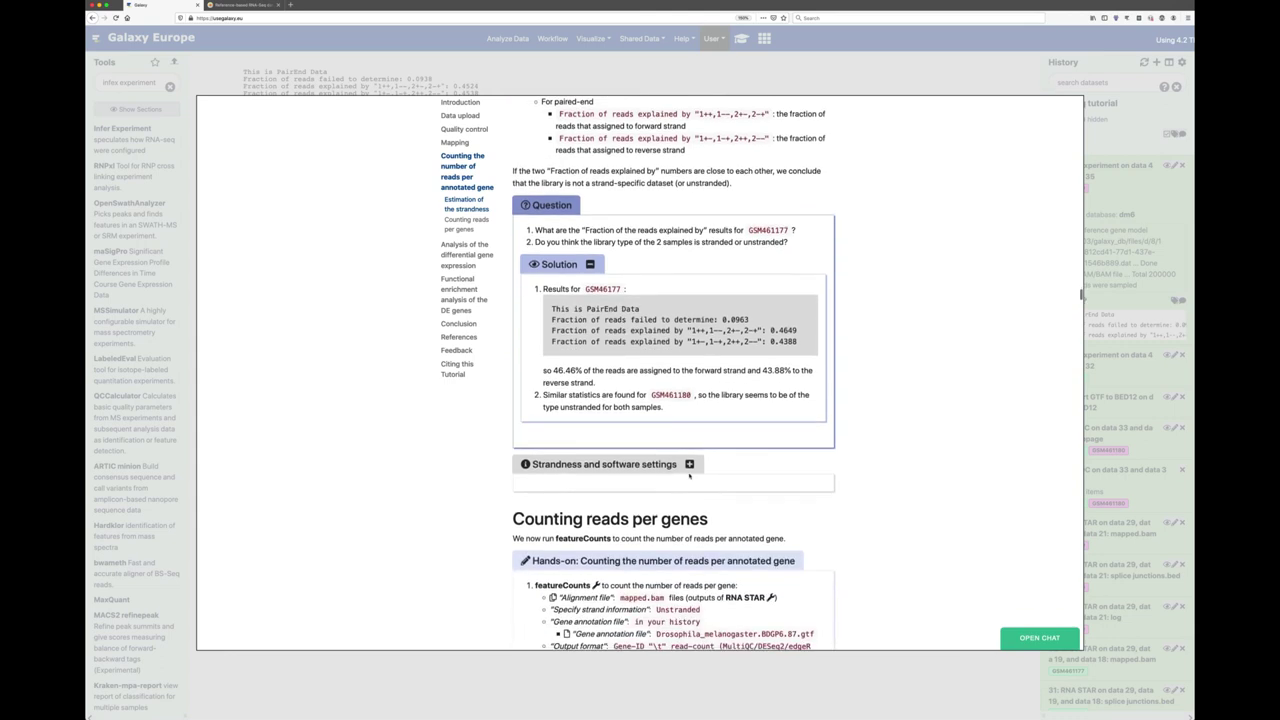
Expand the tutorial's "Strandness and software settings" table, review how library types map to each tool's settings, and collapse it again.
click(689, 464)
scroll(600, 480, down, 3)
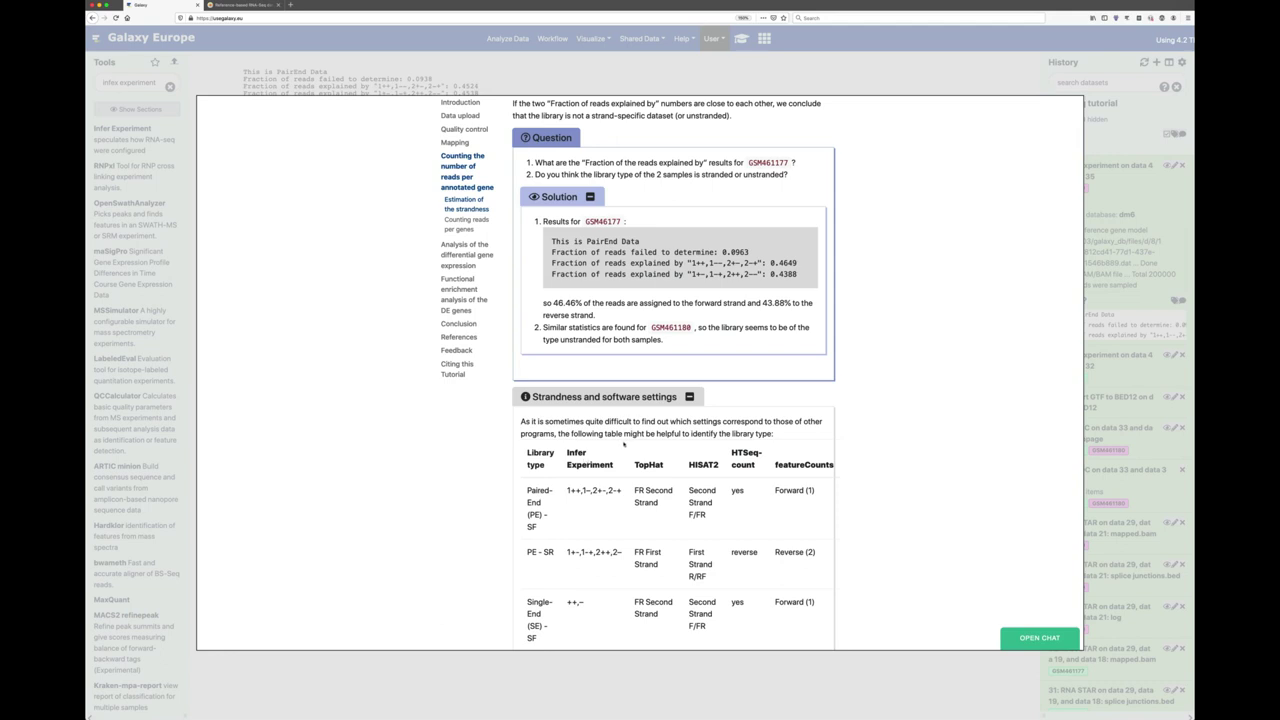
scroll(623, 444, down, 2)
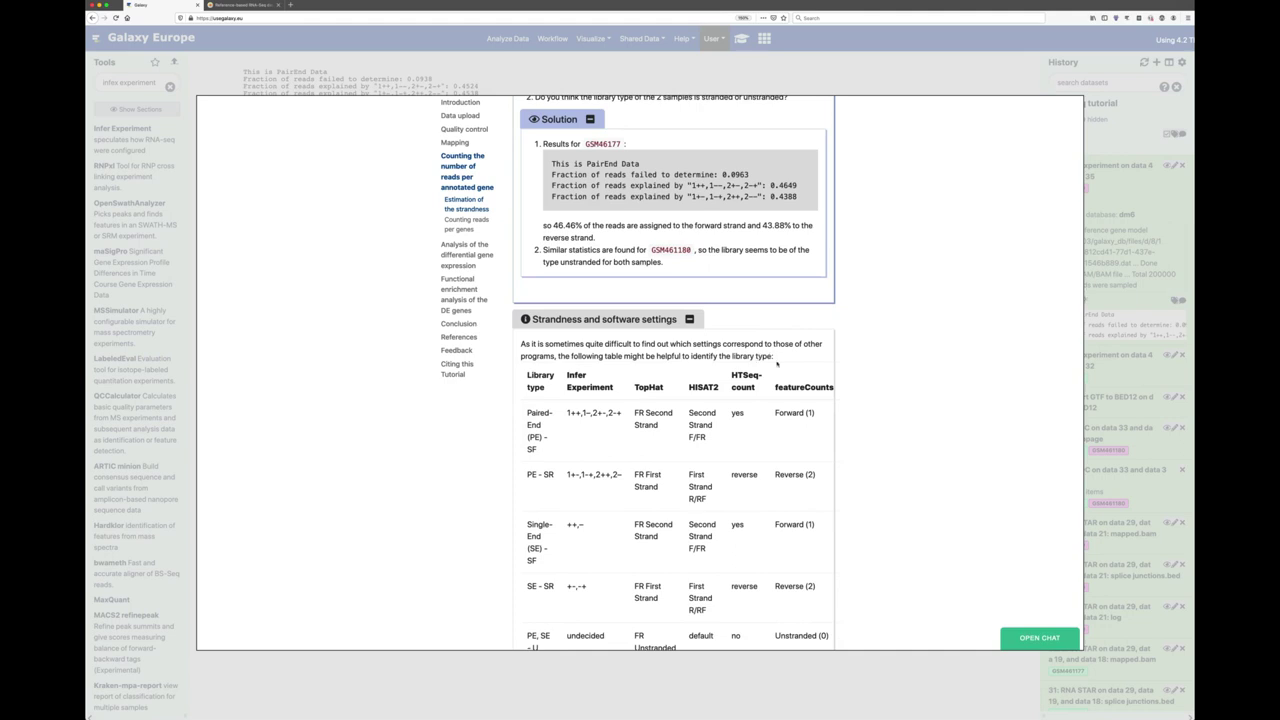
scroll(777, 364, down, 1)
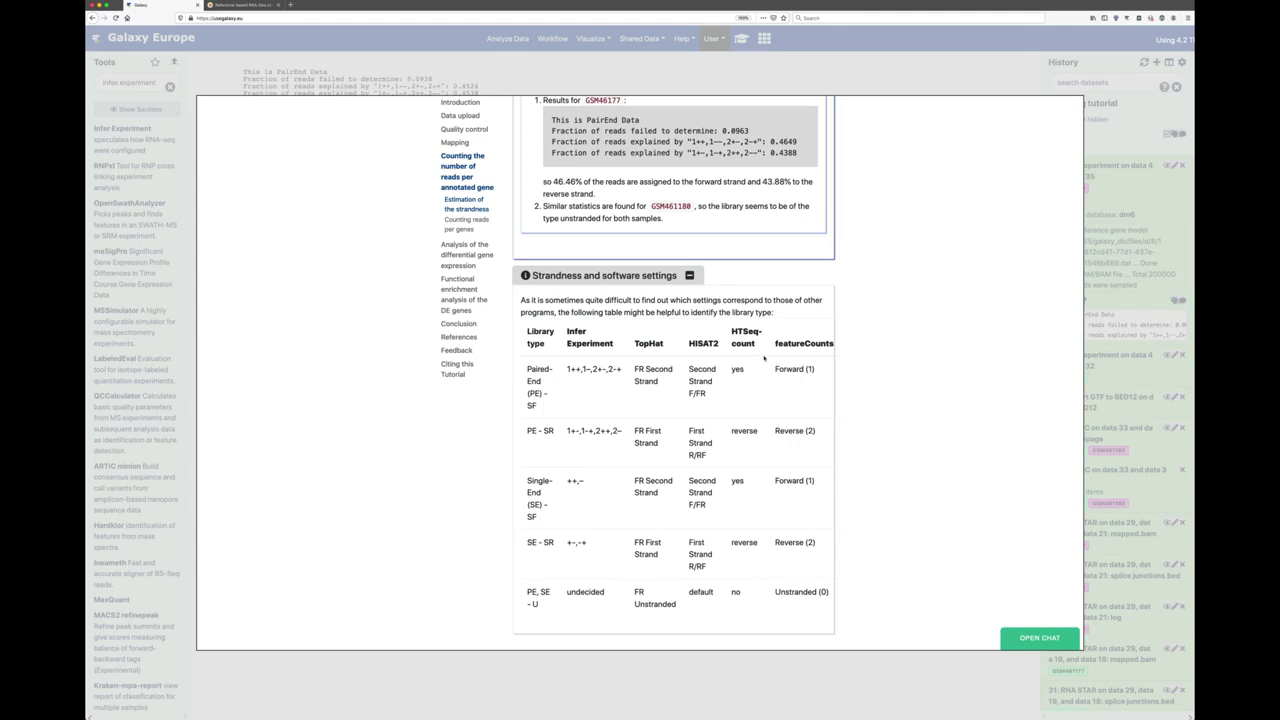
drag(527, 331, 581, 333)
click(692, 349)
double_click(534, 405)
scroll(852, 424, down, 5)
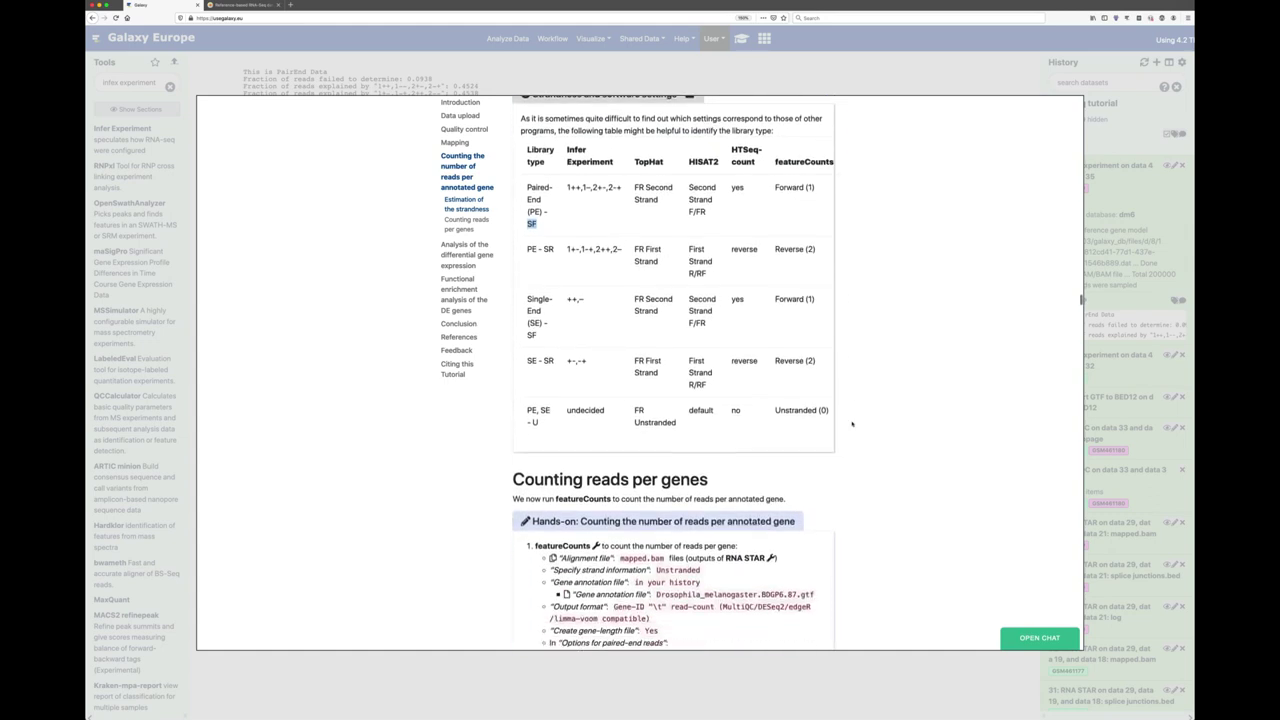
scroll(852, 424, down, 2)
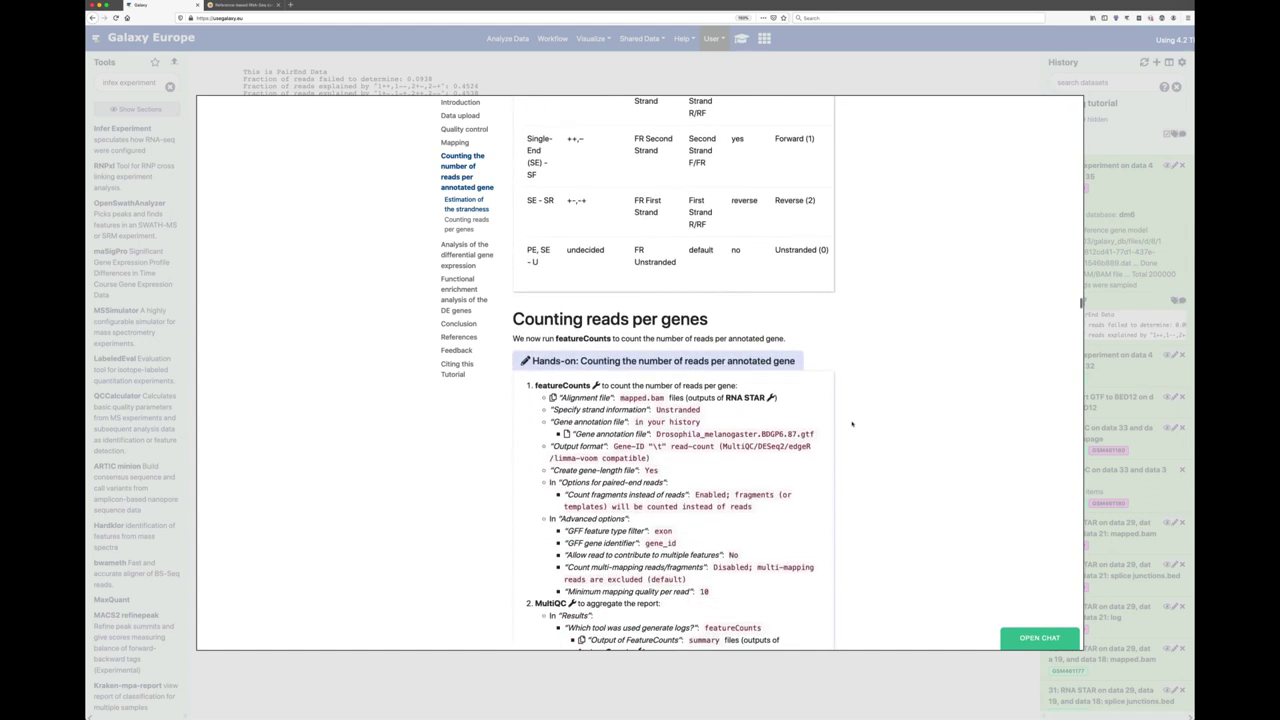
scroll(757, 314, up, 6)
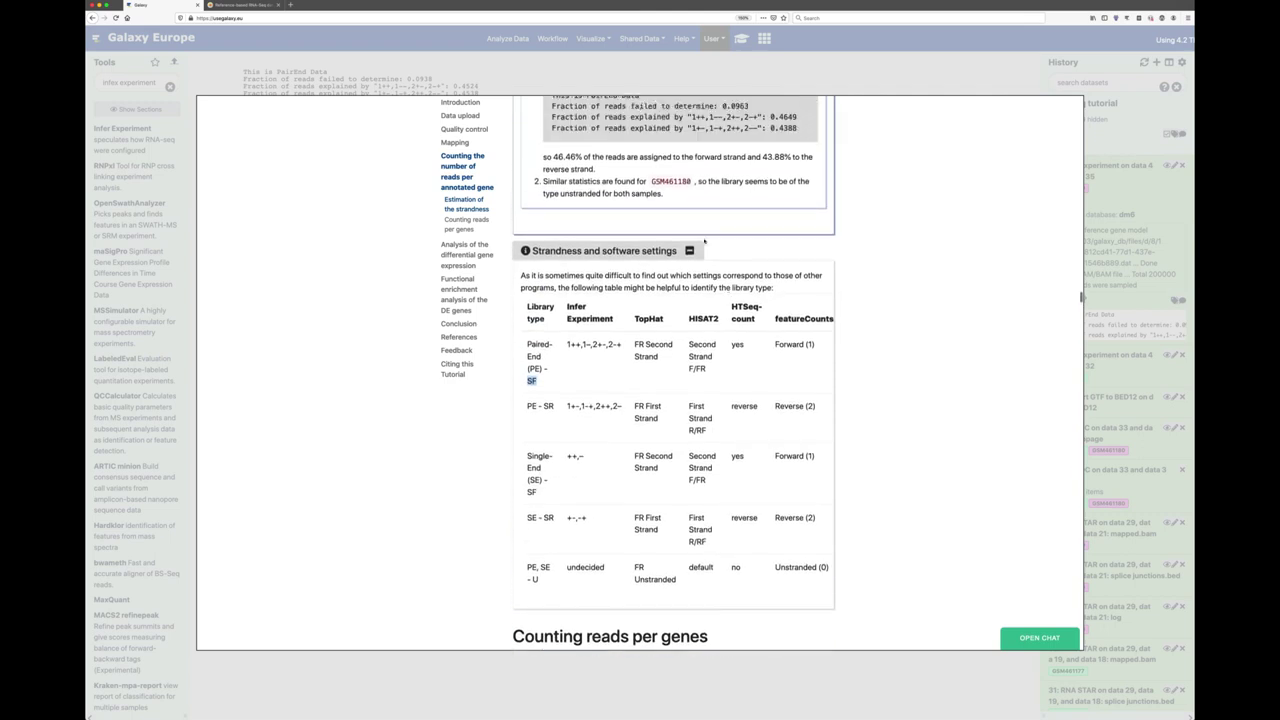
click(689, 250)
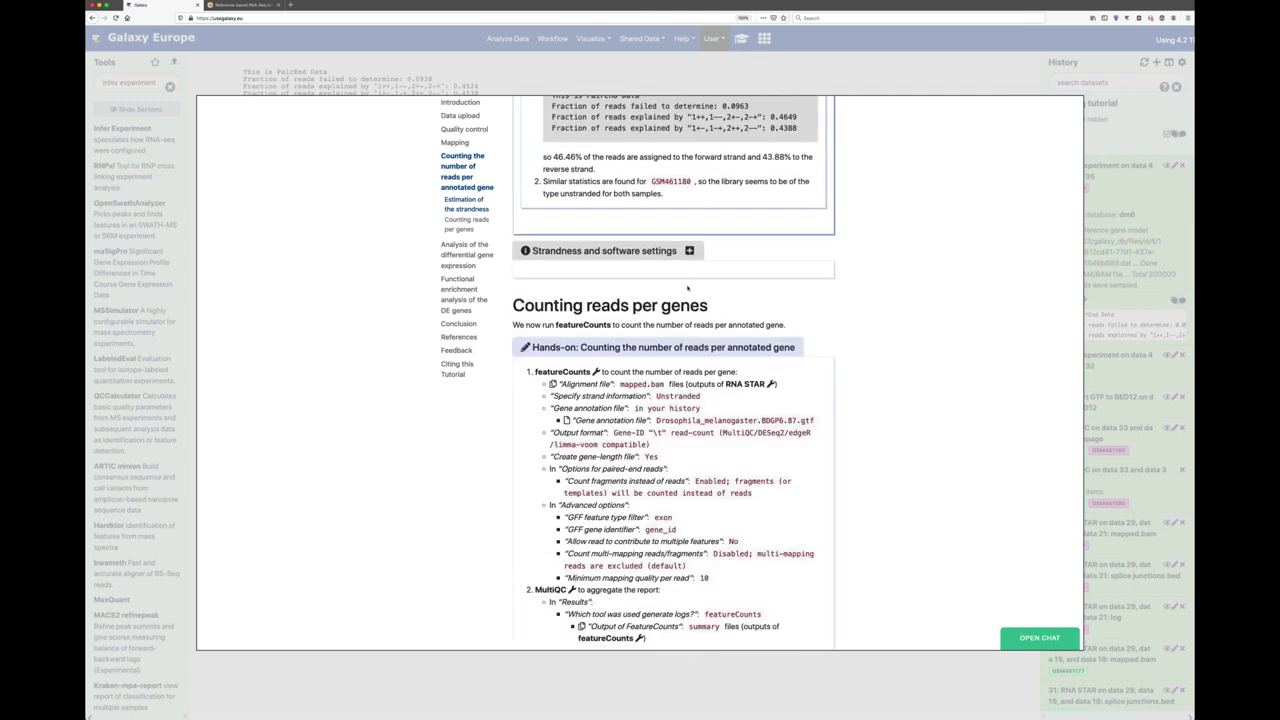
Review the tutorial's featureCounts instructions, find the featureCounts tool and select both RNA STAR mapped.bam datasets, 35 and 32, as alignment files.
scroll(731, 355, down, 3)
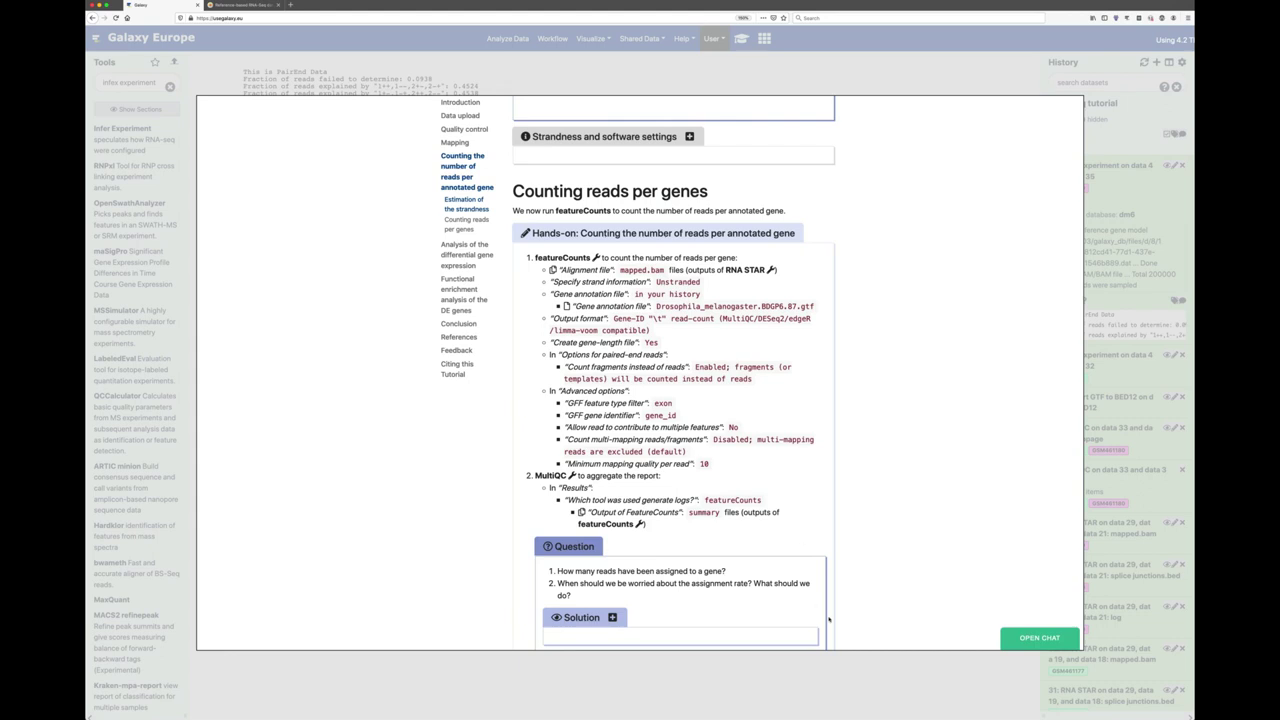
click(873, 676)
triple_click(128, 82)
text(features)
key(BackSpace)
text(cour)
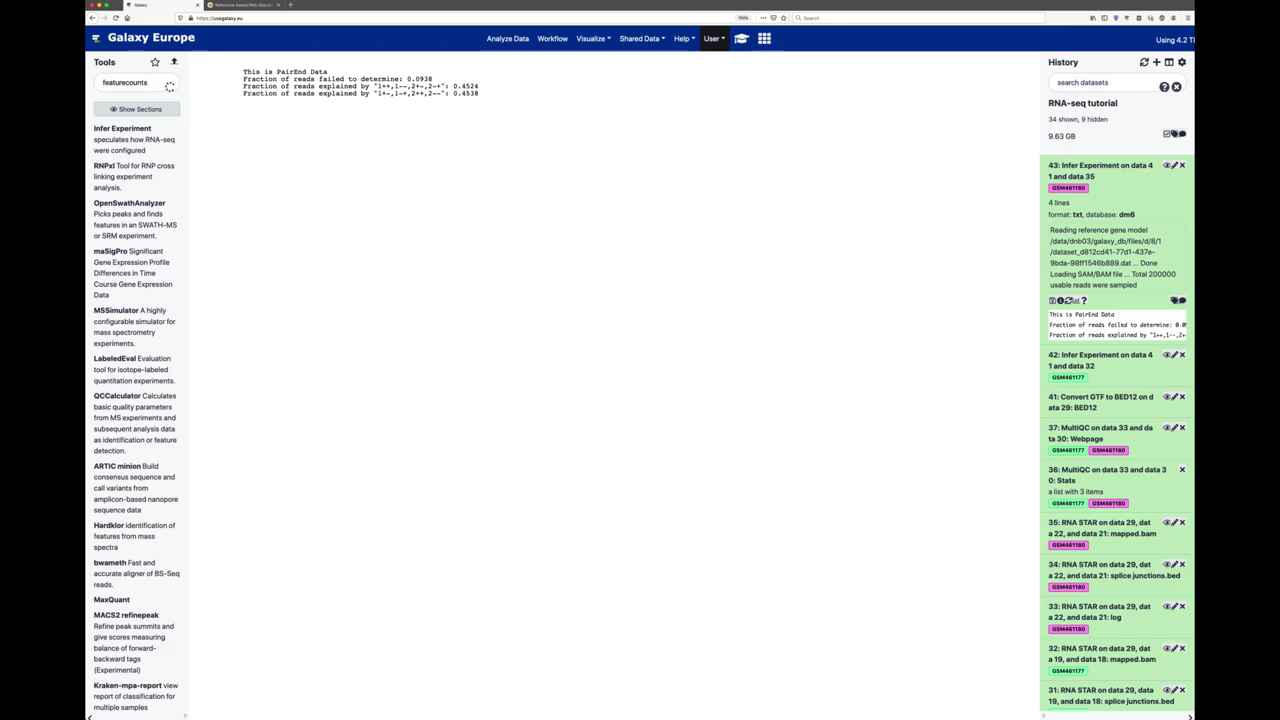
click(124, 133)
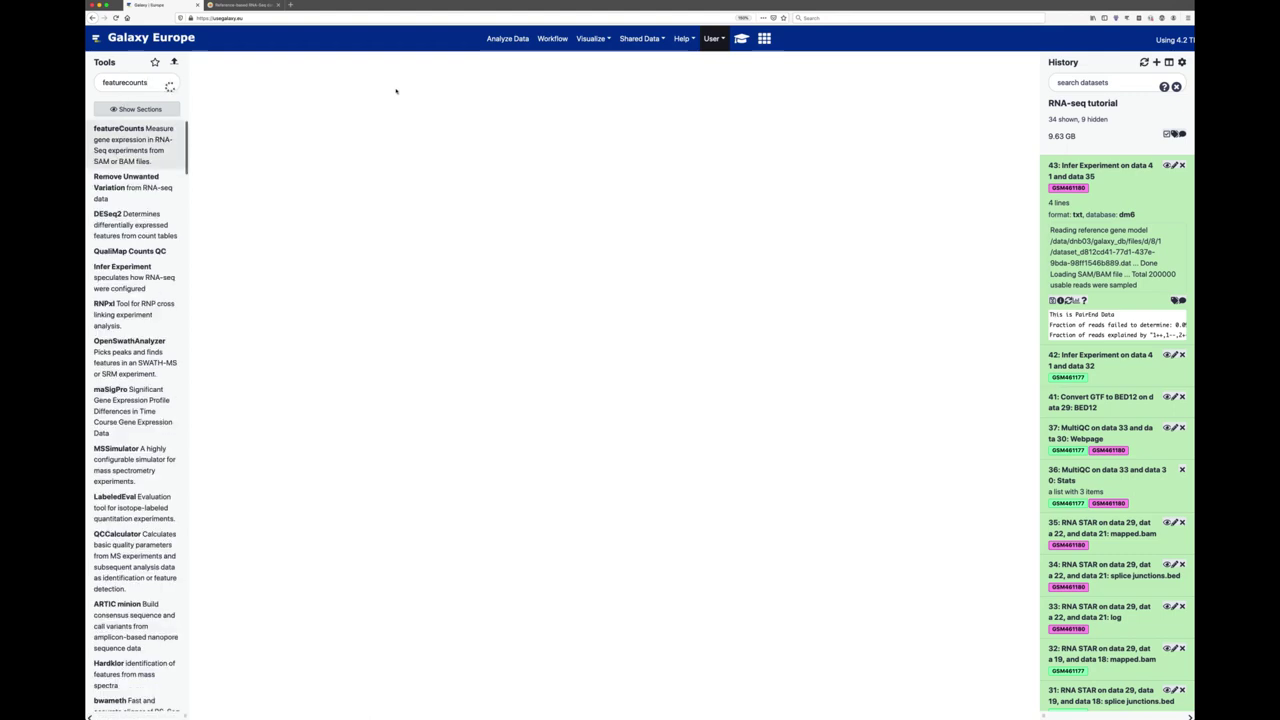
click(282, 118)
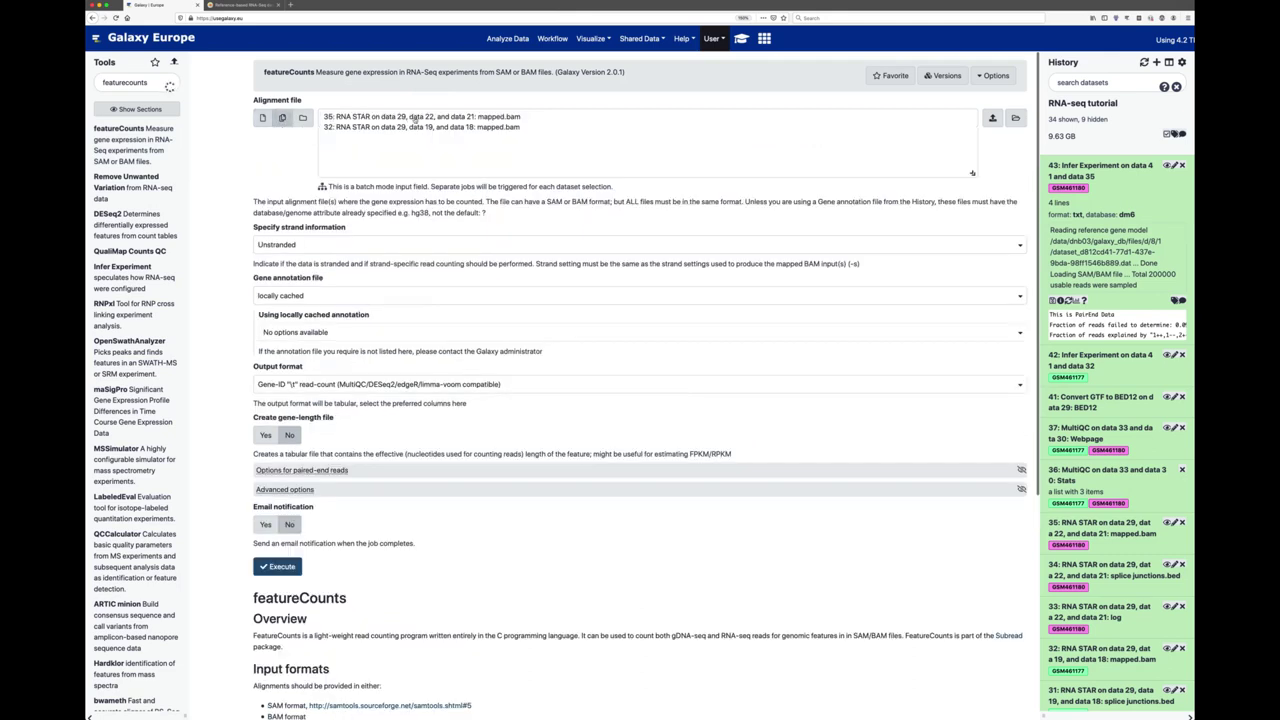
click(414, 117)
shift+click(418, 128)
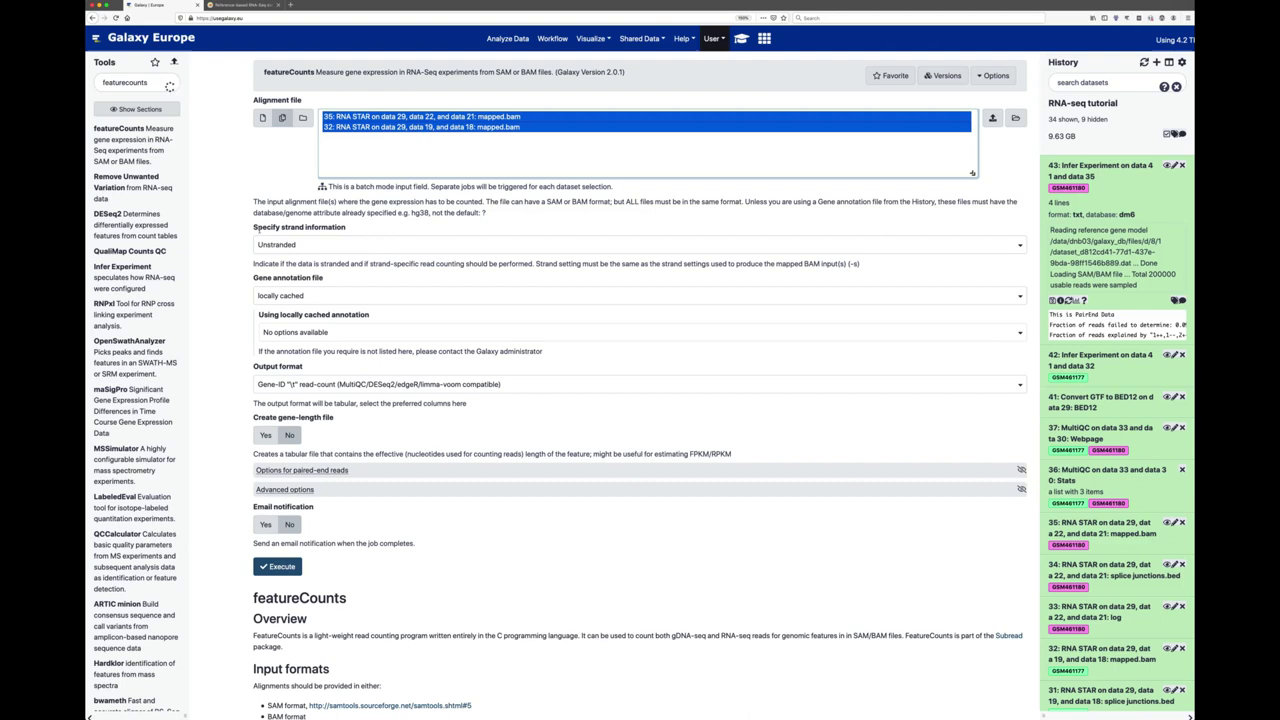
Take the gene annotation file from the history and choose dataset 29, Drosophila_melanogaster.BDGP6.87.
drag(348, 228, 256, 229)
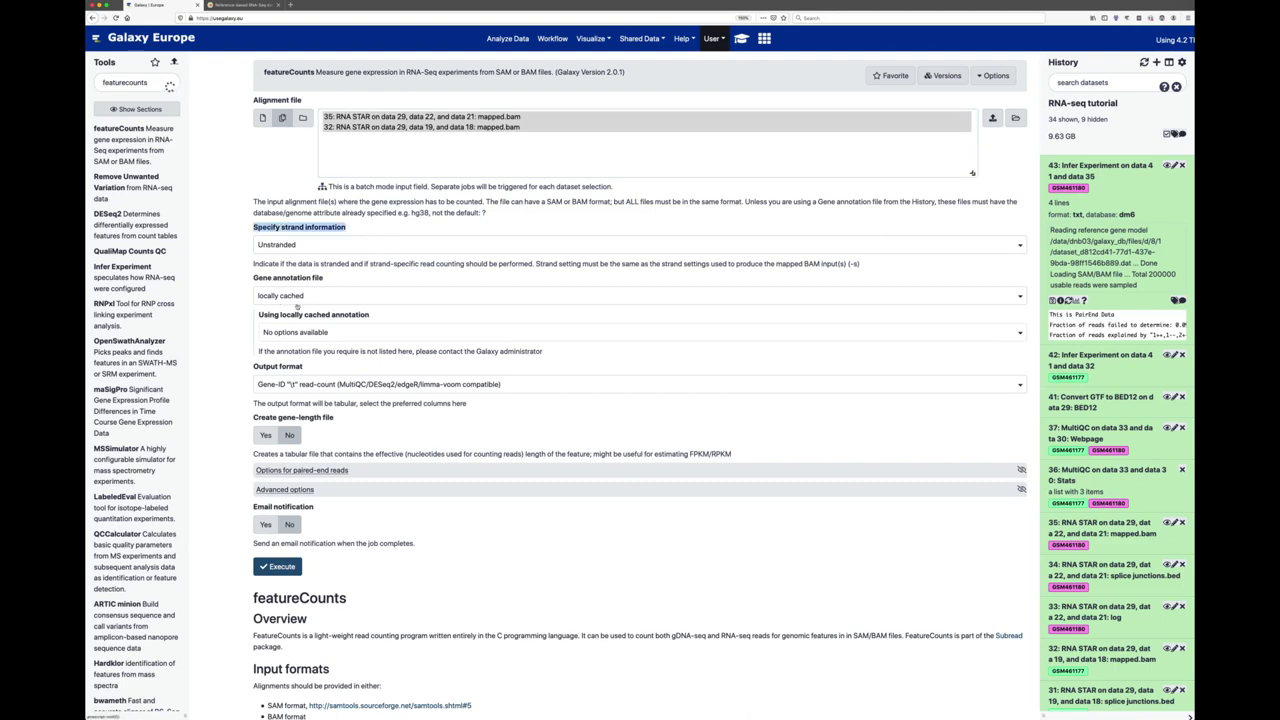
click(297, 299)
click(297, 299)
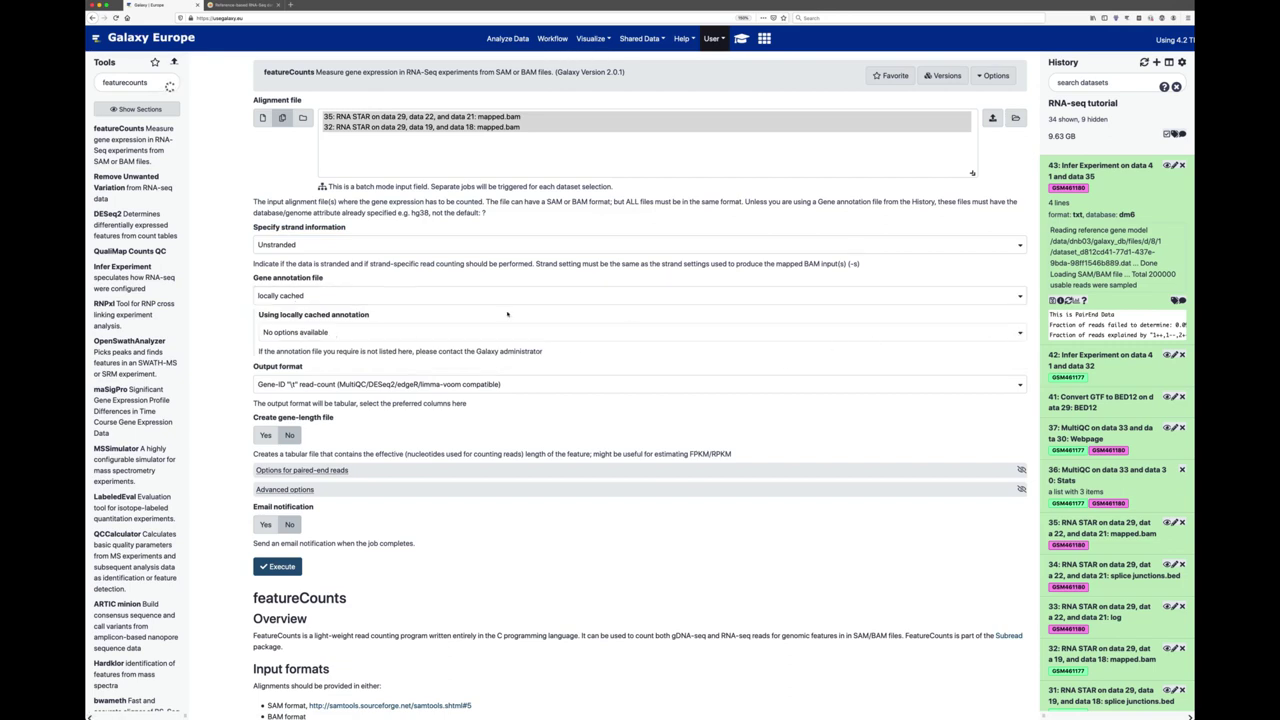
click(261, 296)
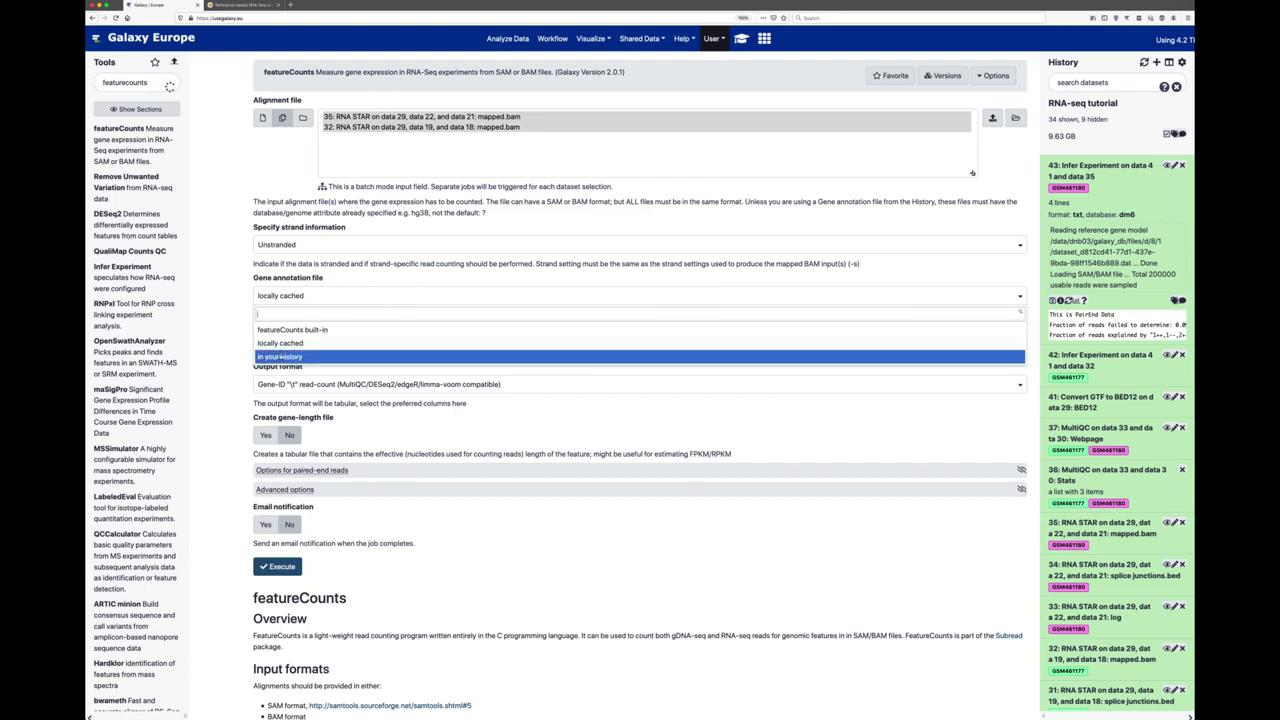
click(280, 356)
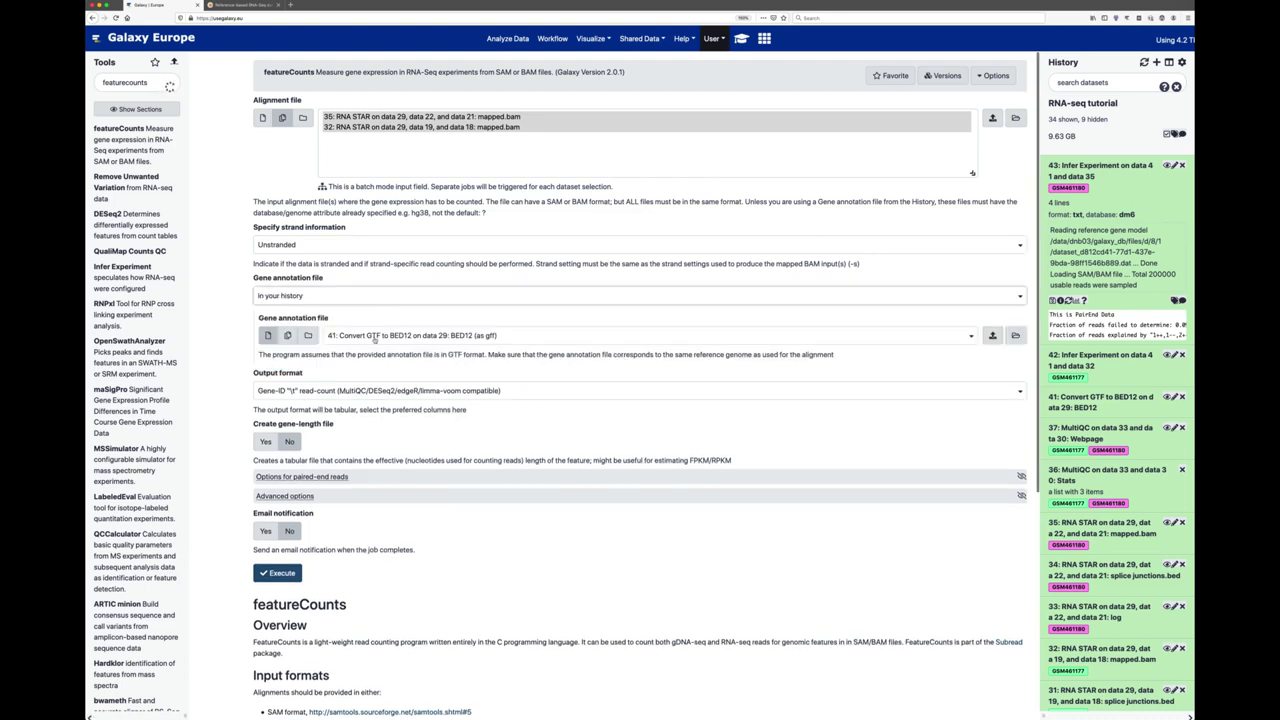
click(406, 339)
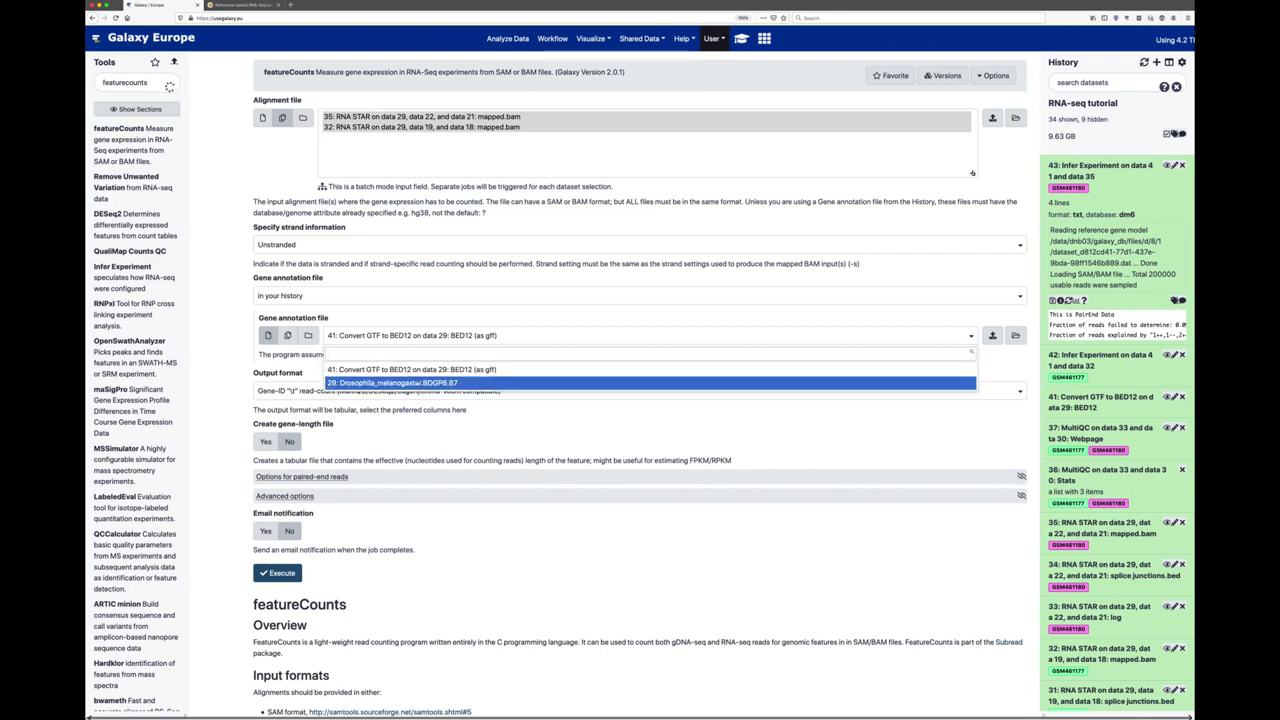
click(389, 383)
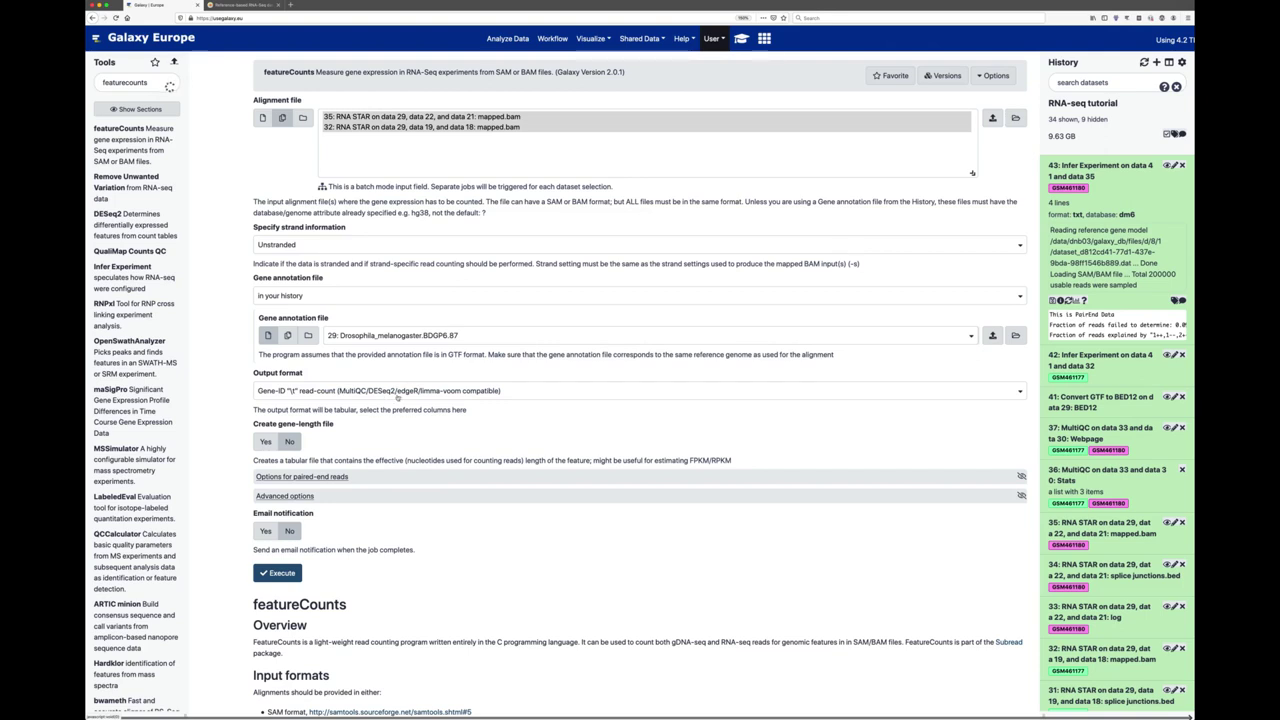
Set featureCounts to create a gene-length file.
triple_click(303, 425)
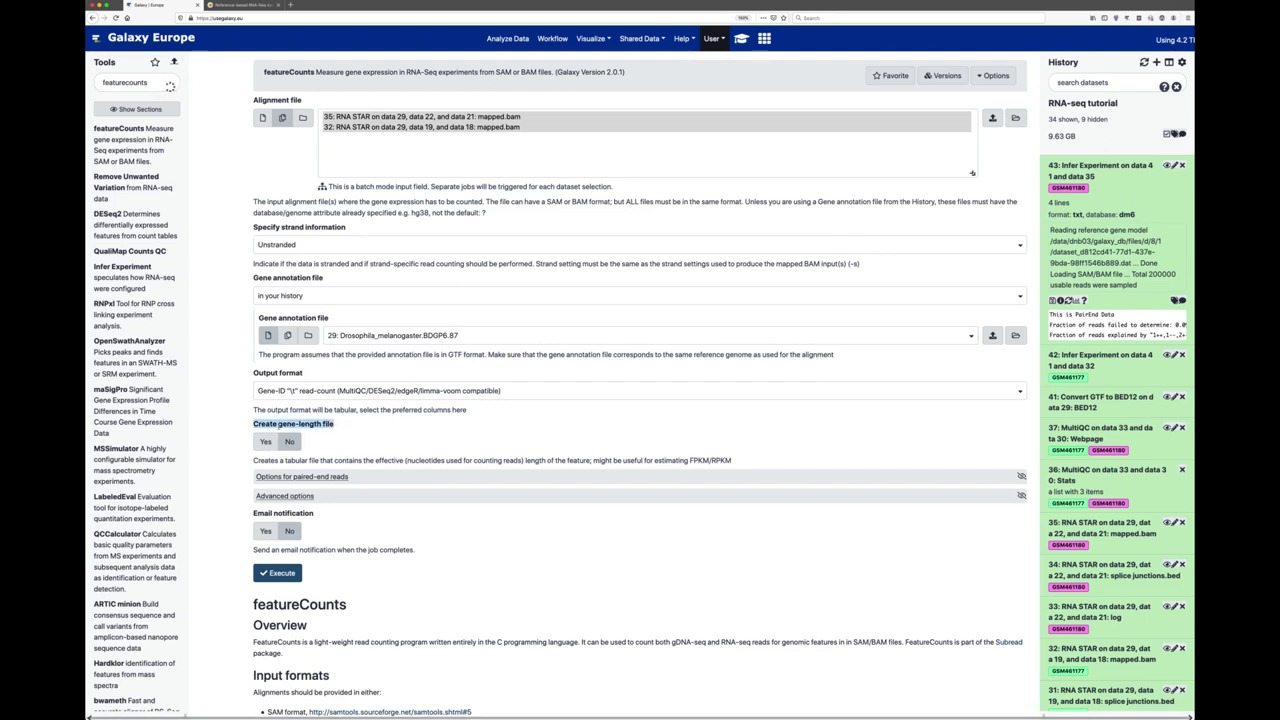
click(266, 443)
scroll(322, 442, down, 2)
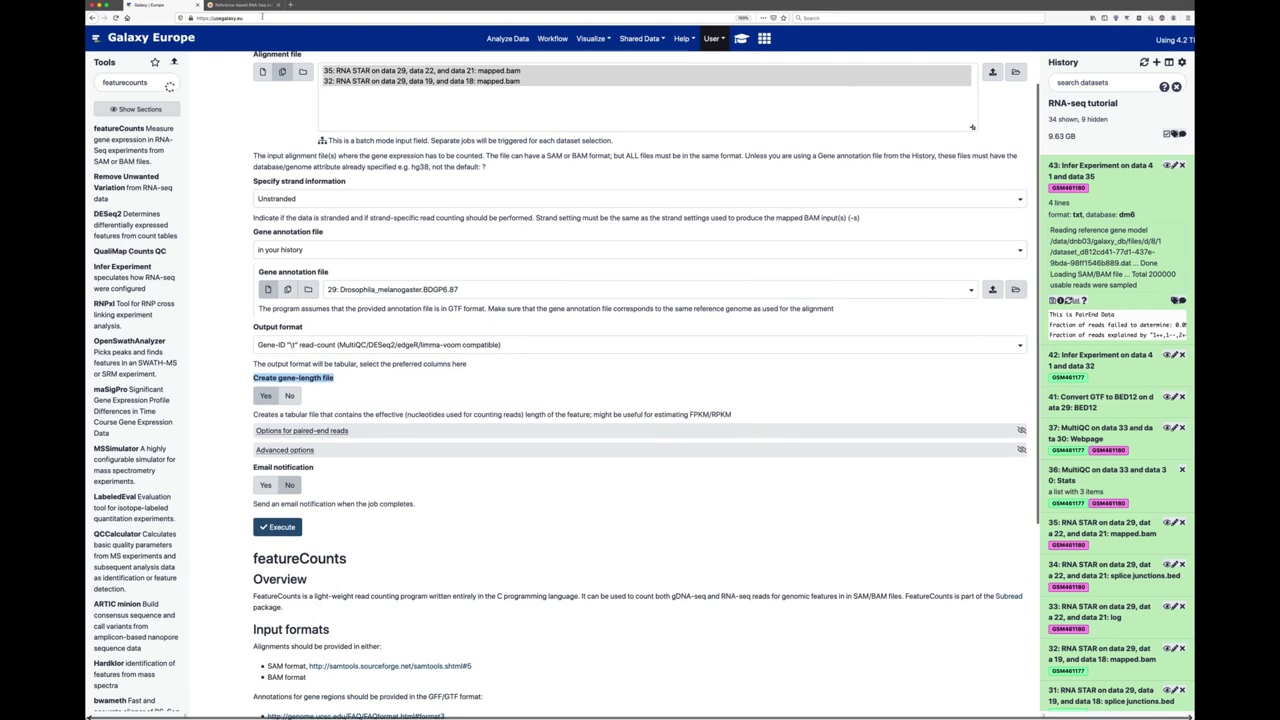
Check the tutorial's paired-end settings and set "Count fragments instead of reads" to "Enabled; fragments (or templates) will be counted instead of reads".
click(741, 38)
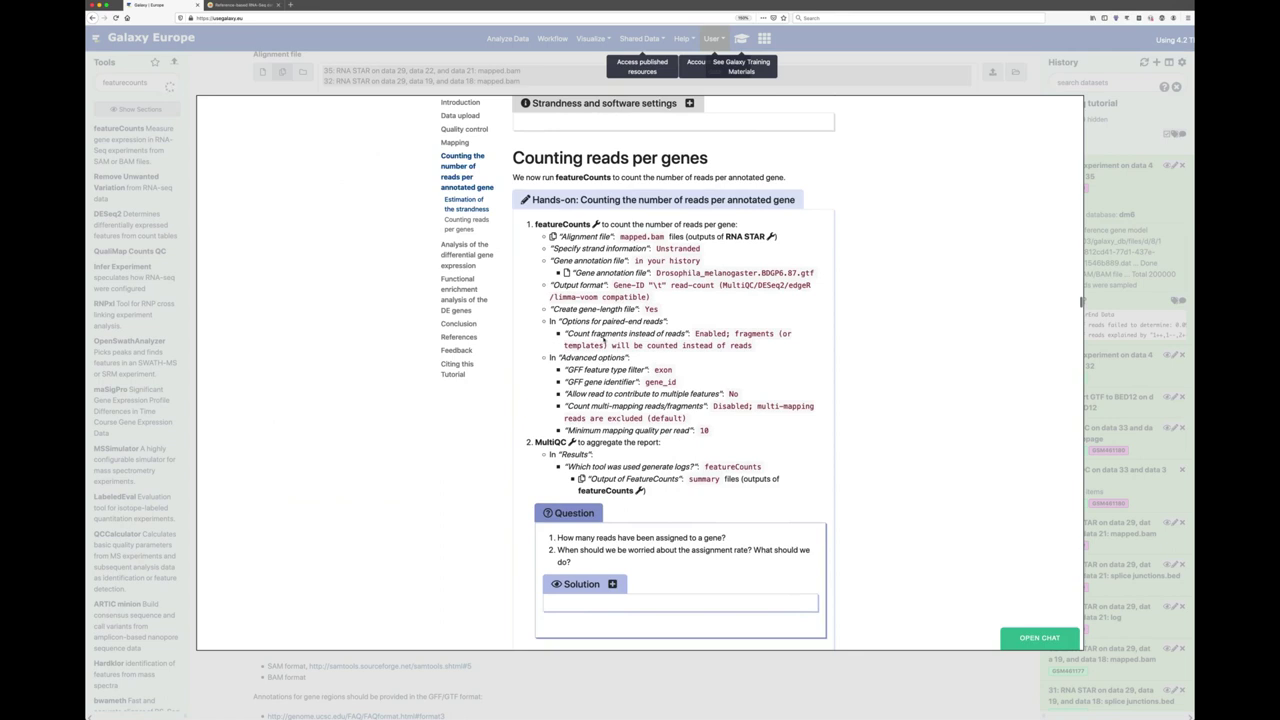
click(750, 682)
click(284, 431)
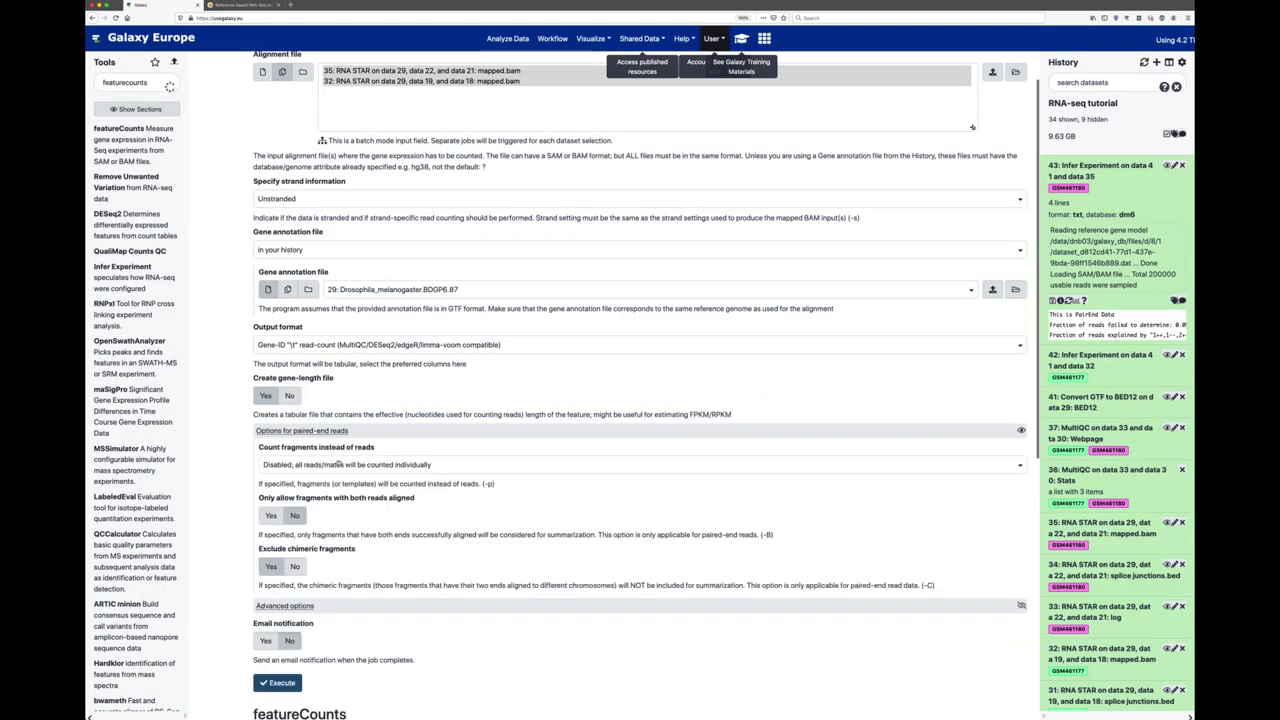
drag(258, 447, 375, 448)
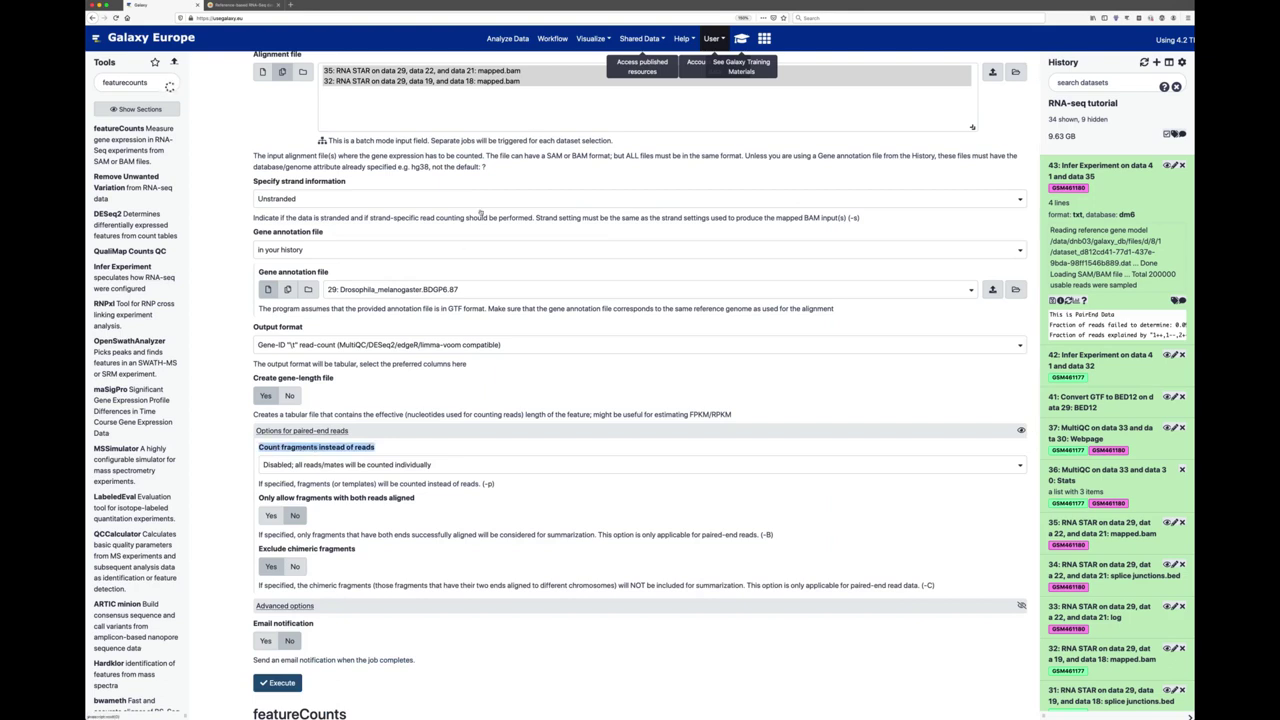
click(741, 38)
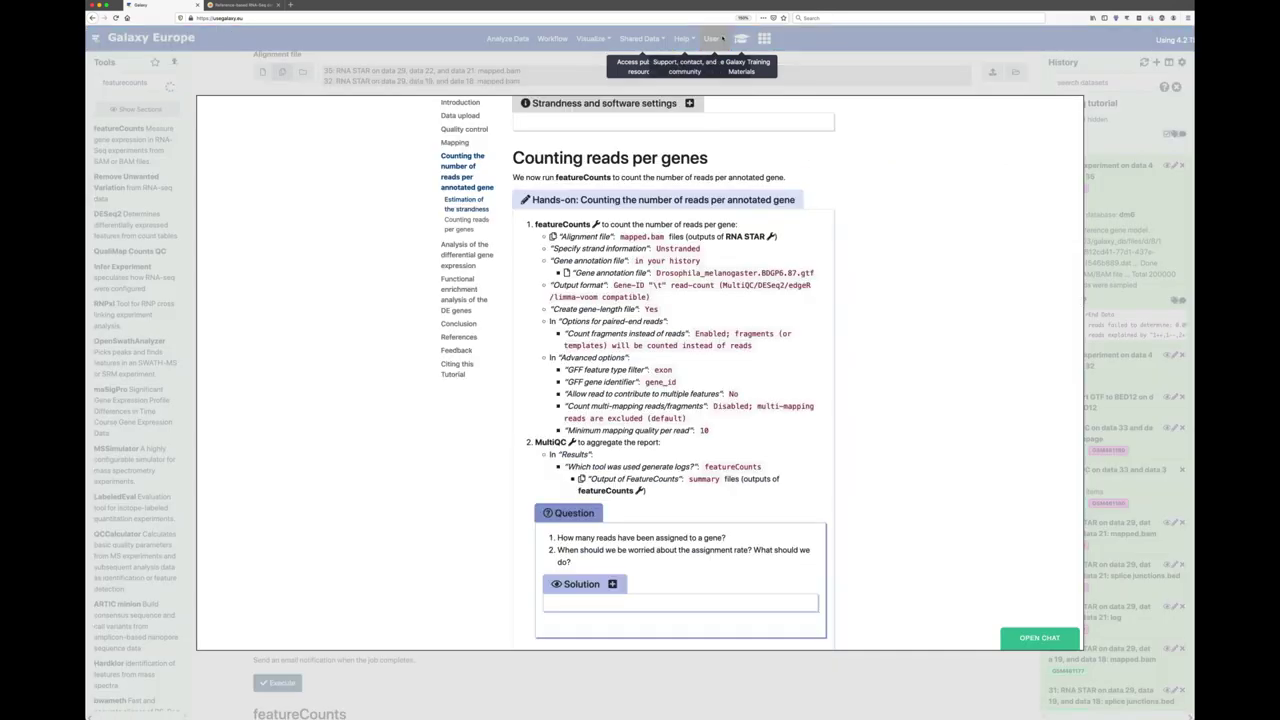
click(722, 38)
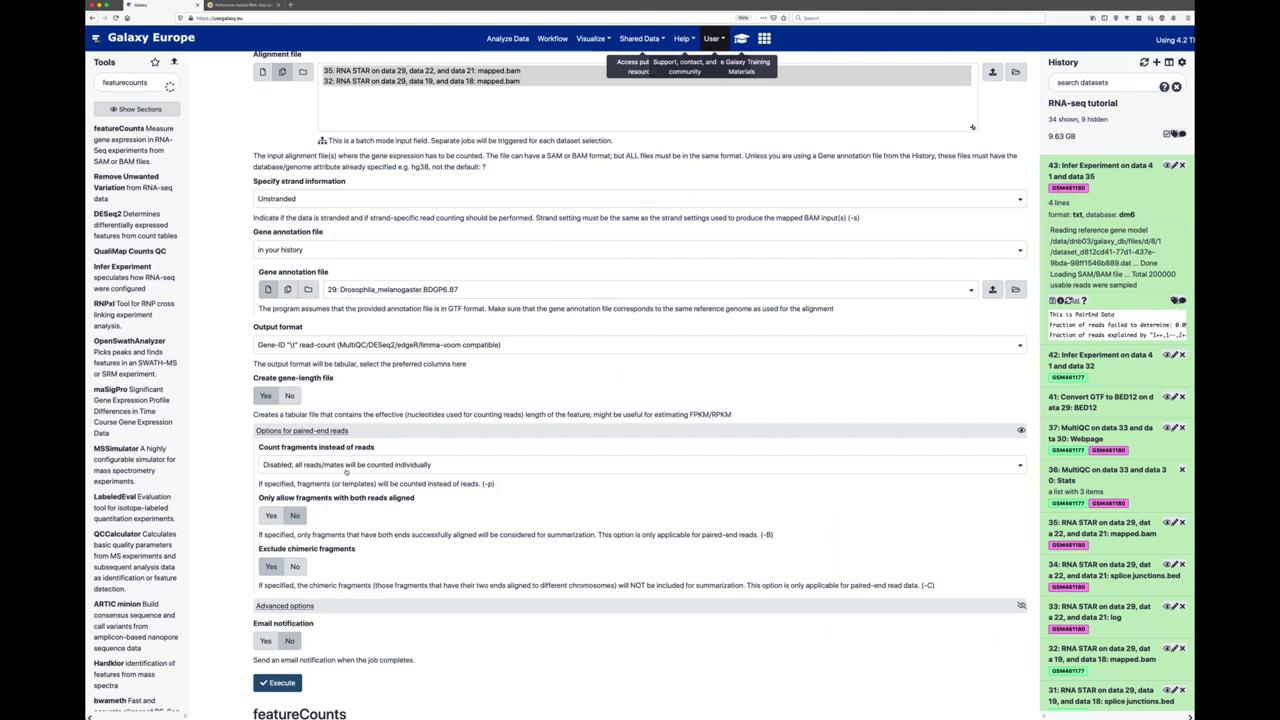
click(375, 467)
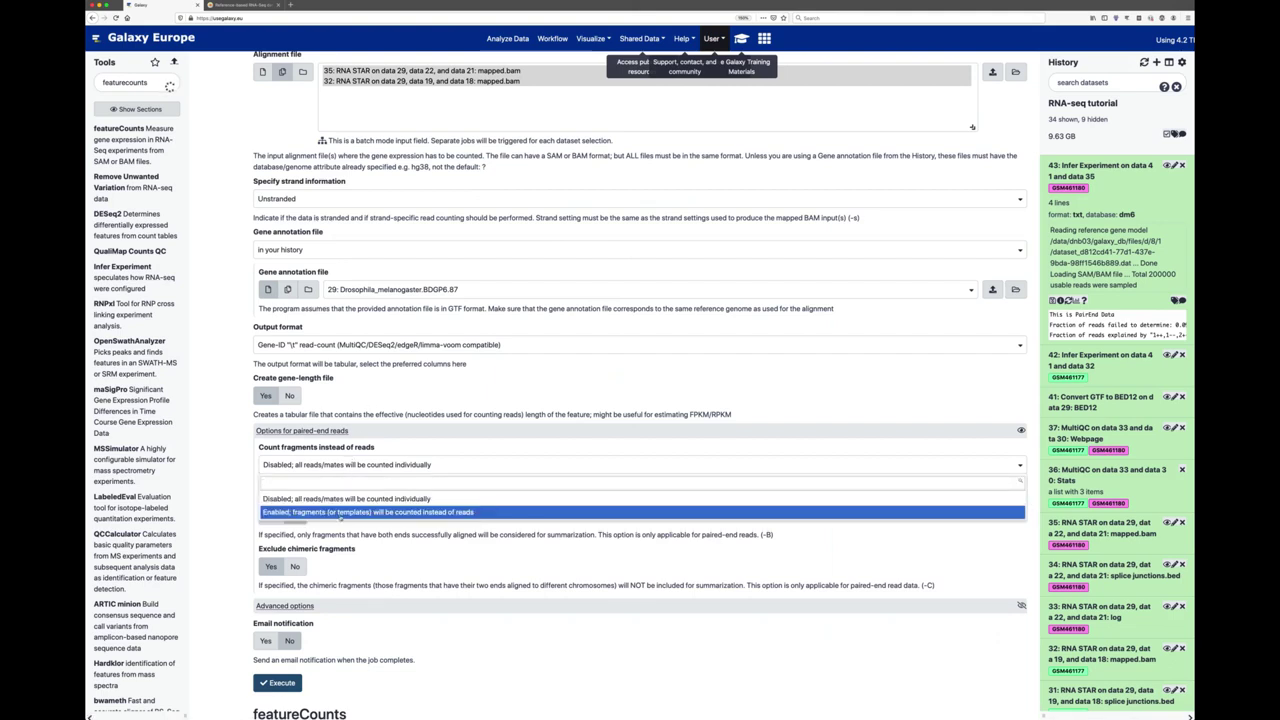
click(340, 513)
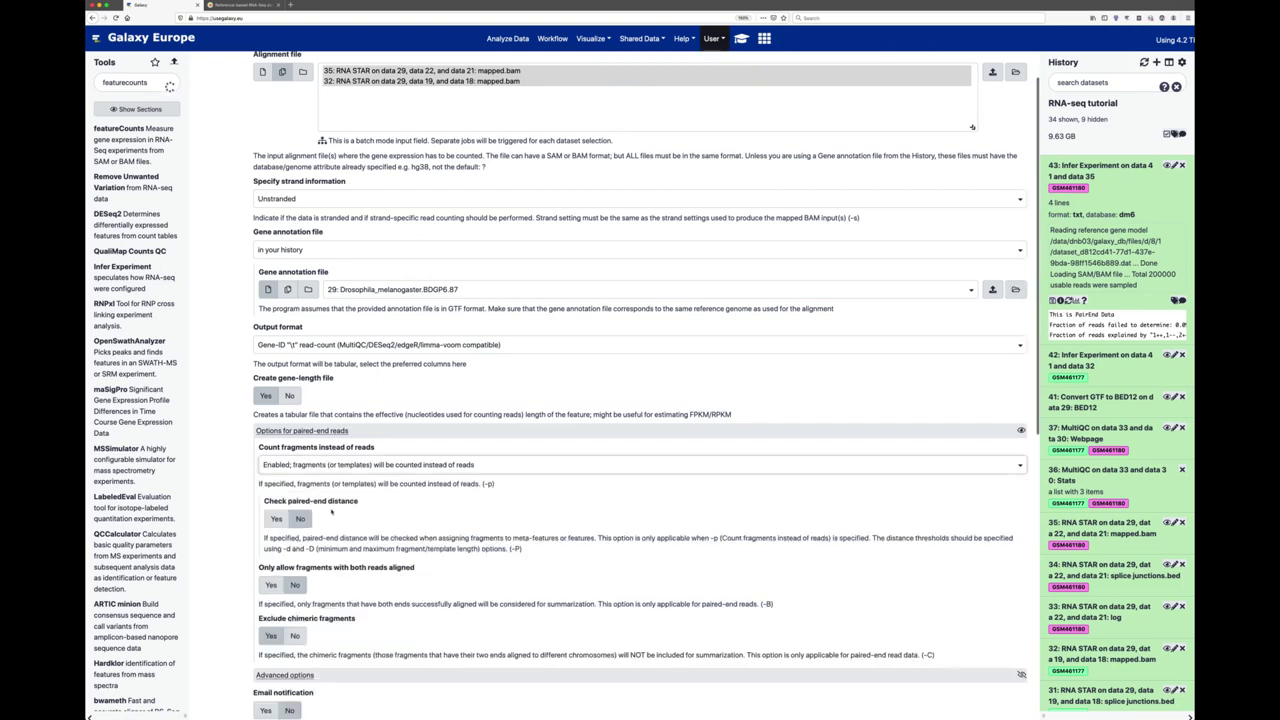
Expand featureCounts' advanced options and check the GFF feature type filter, GFF gene identifier and "Allow reads to map to multiple features" settings.
scroll(382, 568, down, 3)
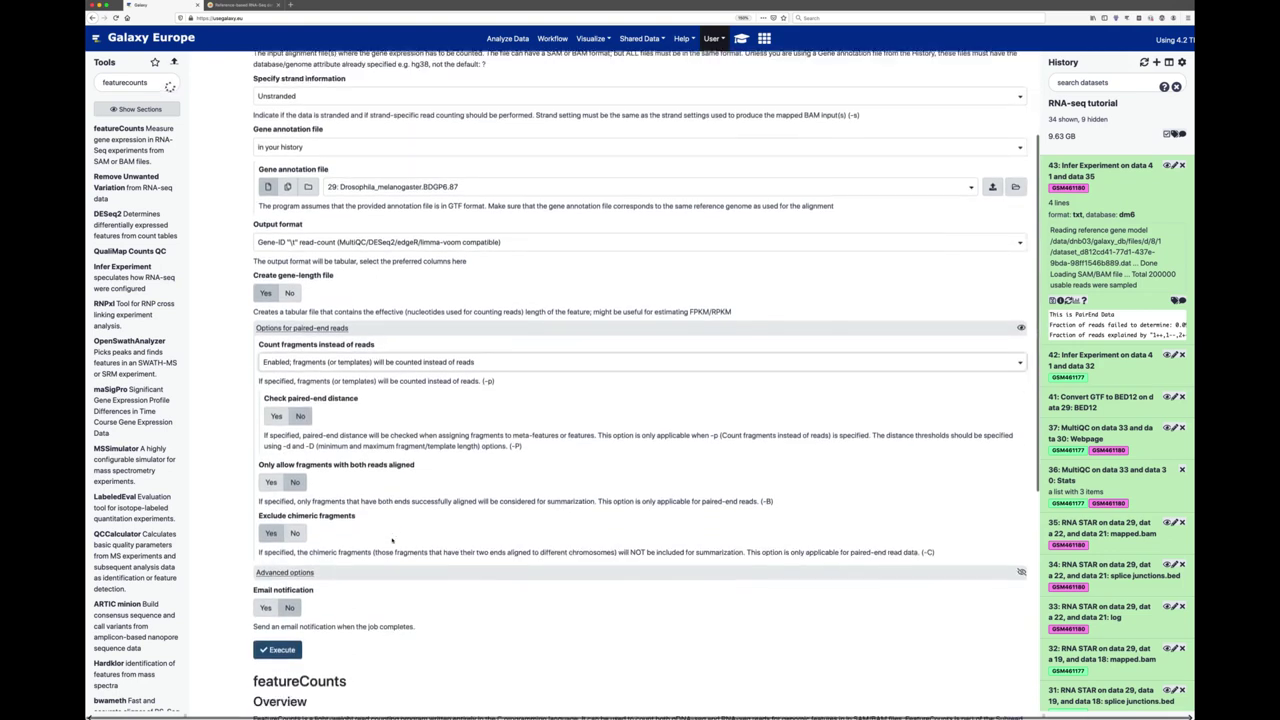
scroll(382, 568, down, 1)
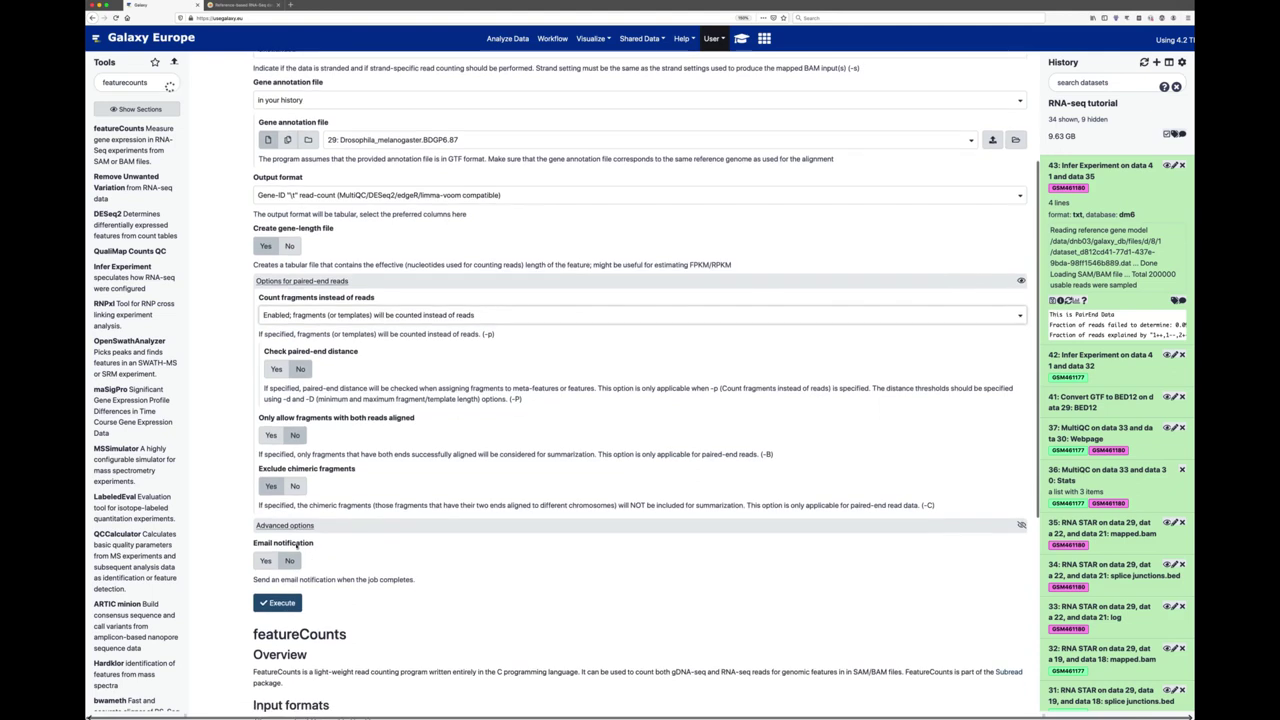
click(284, 526)
scroll(284, 531, down, 2)
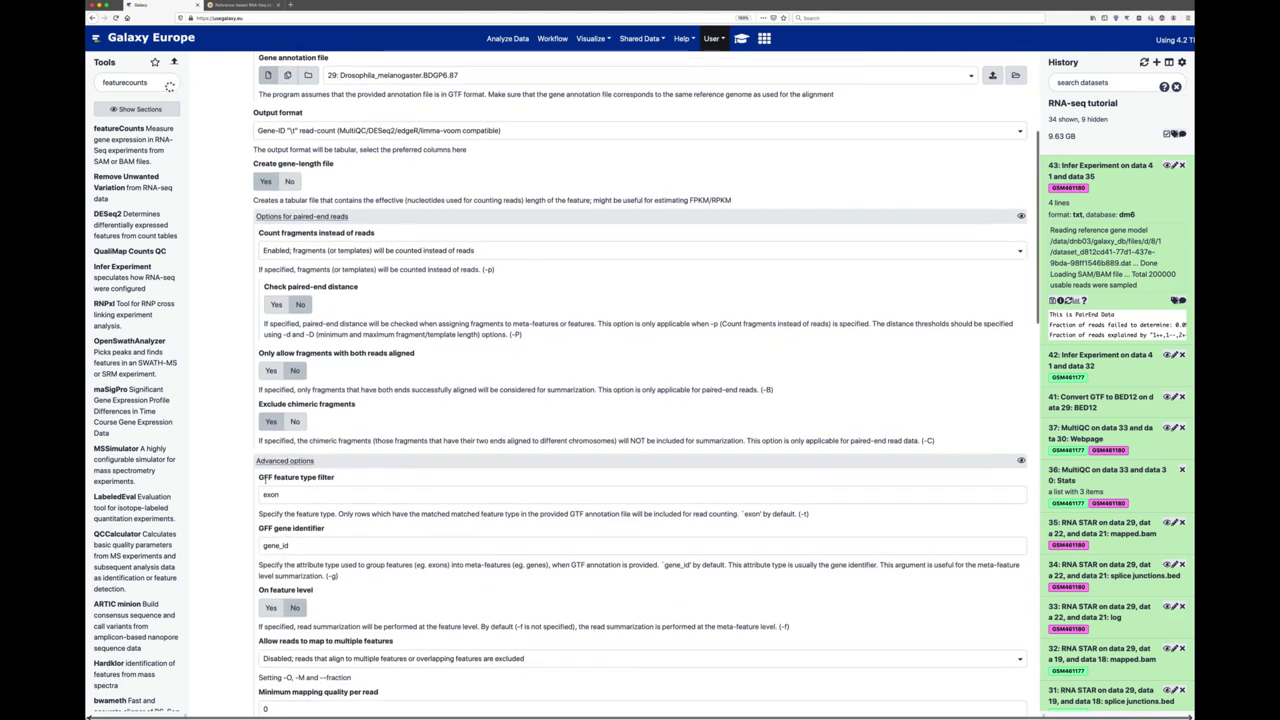
click(282, 495)
drag(282, 495, 243, 496)
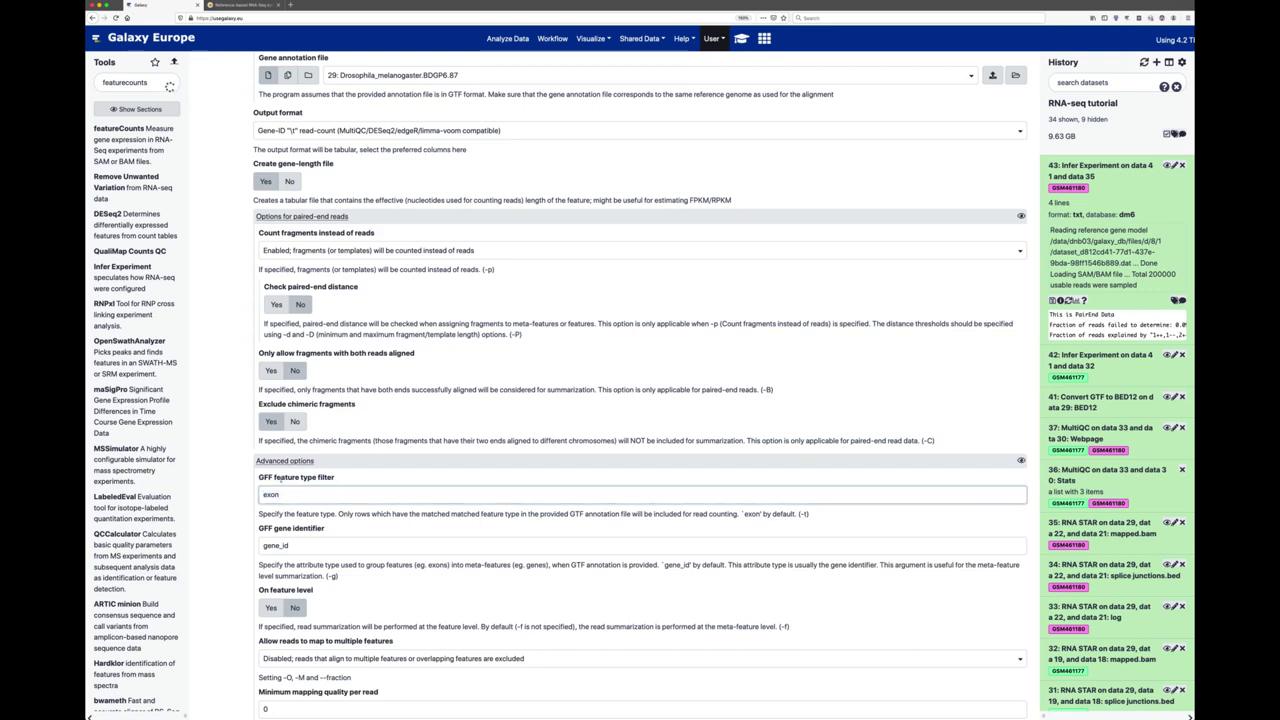
click(291, 545)
drag(291, 545, 263, 546)
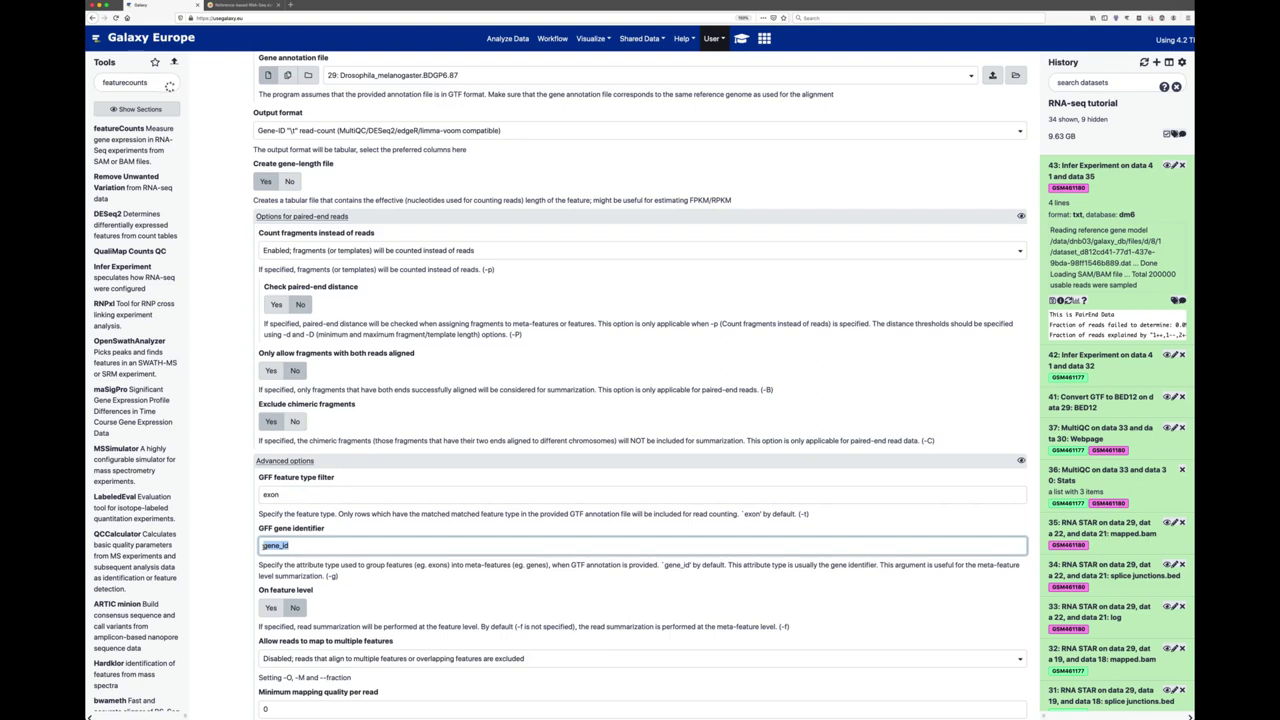
scroll(297, 548, down, 2)
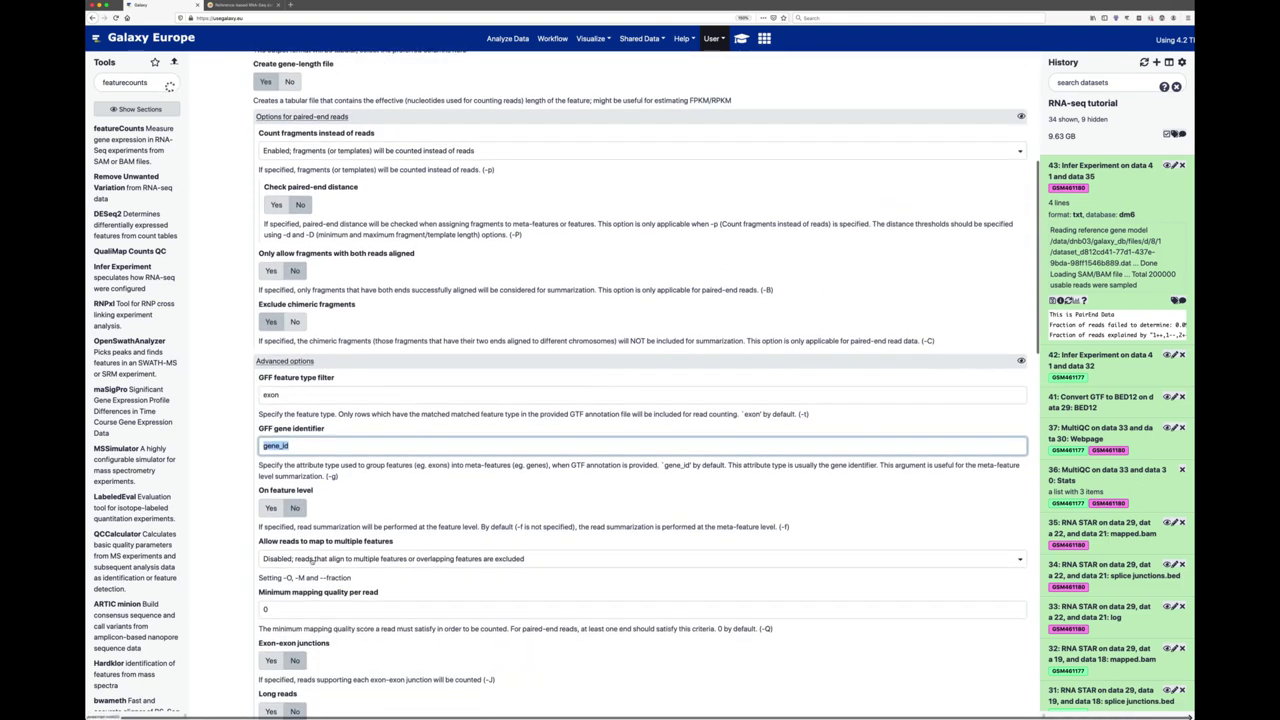
triple_click(310, 543)
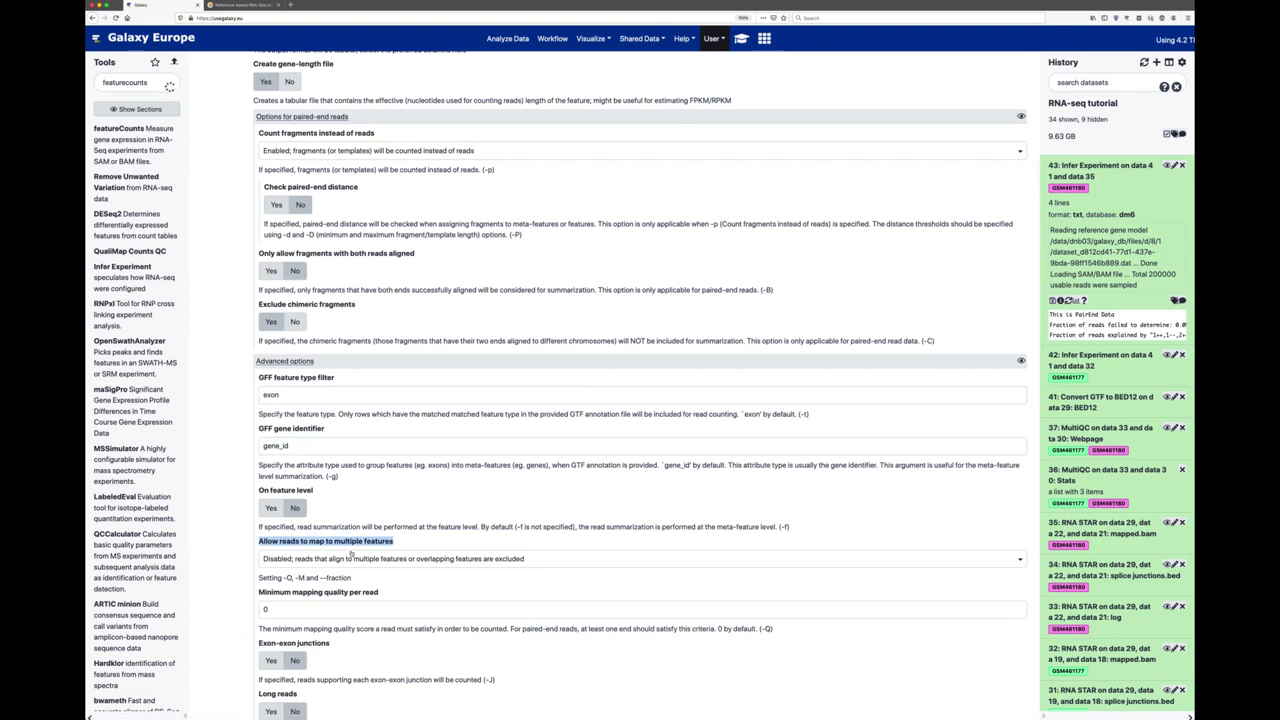
Check the tutorial's value for the minimum mapping quality per read and set it to 10 in featureCounts.
scroll(350, 553, down, 2)
click(302, 529)
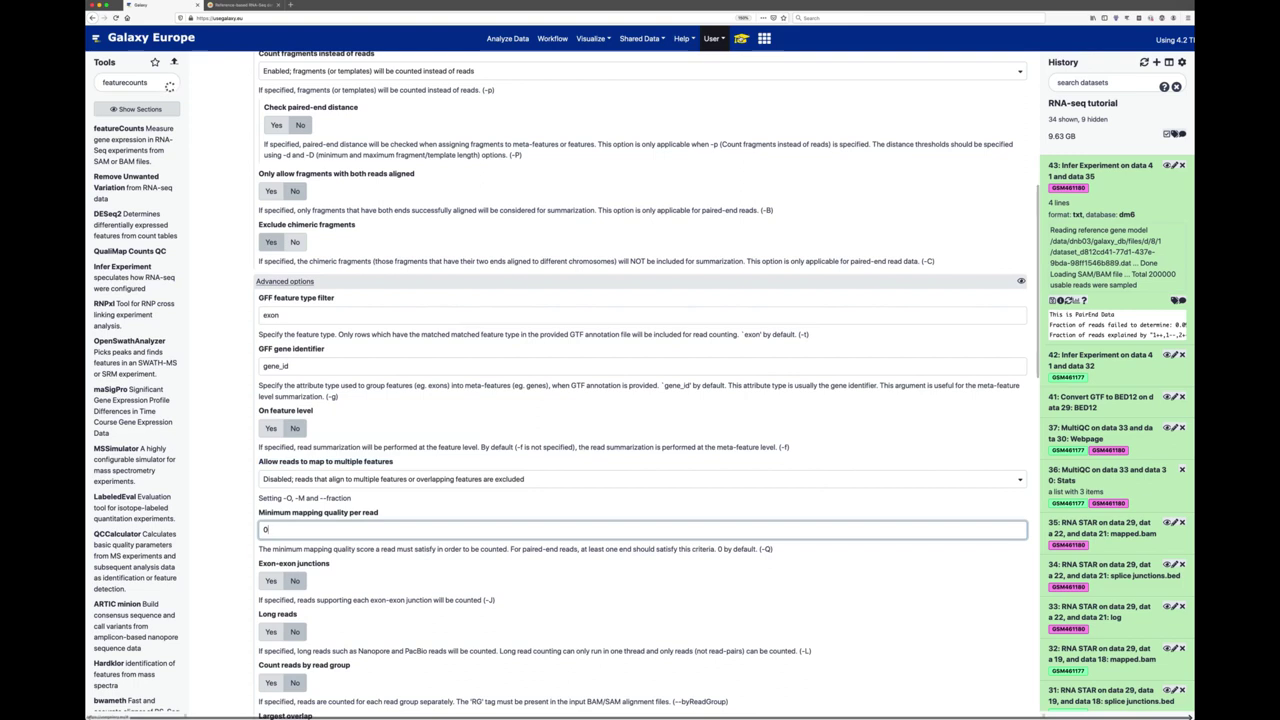
click(741, 38)
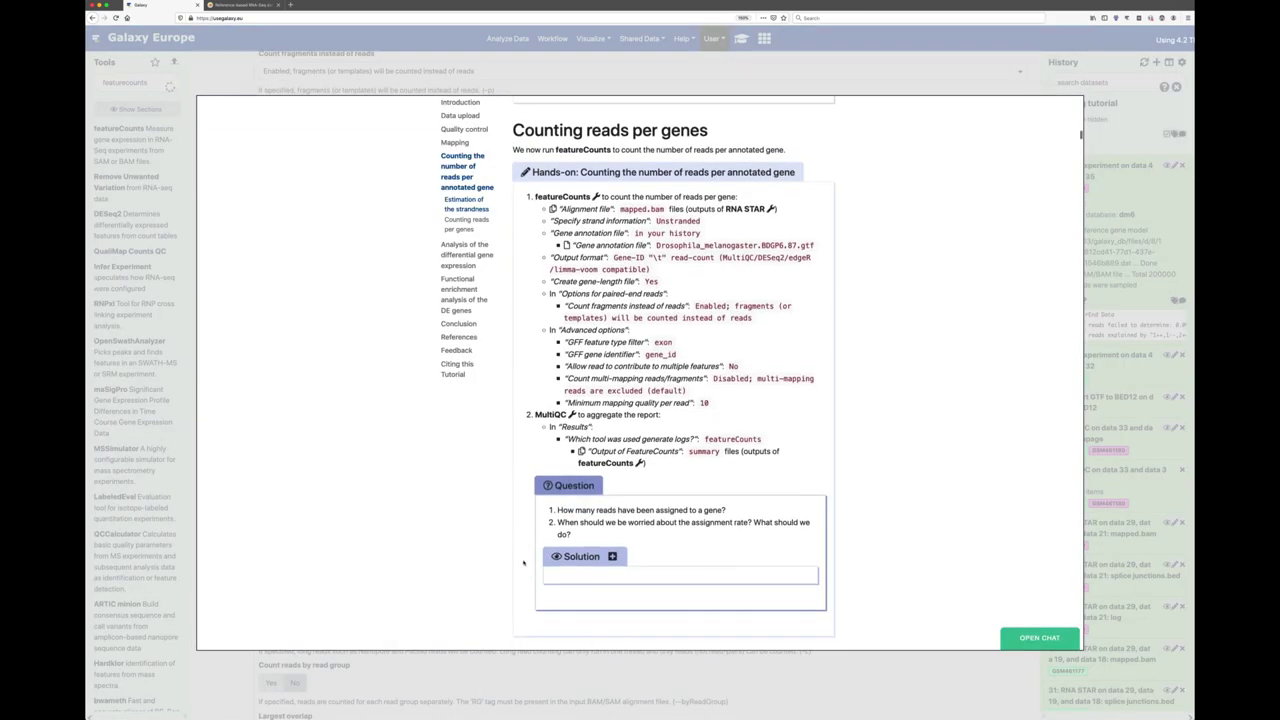
click(381, 681)
click(400, 530)
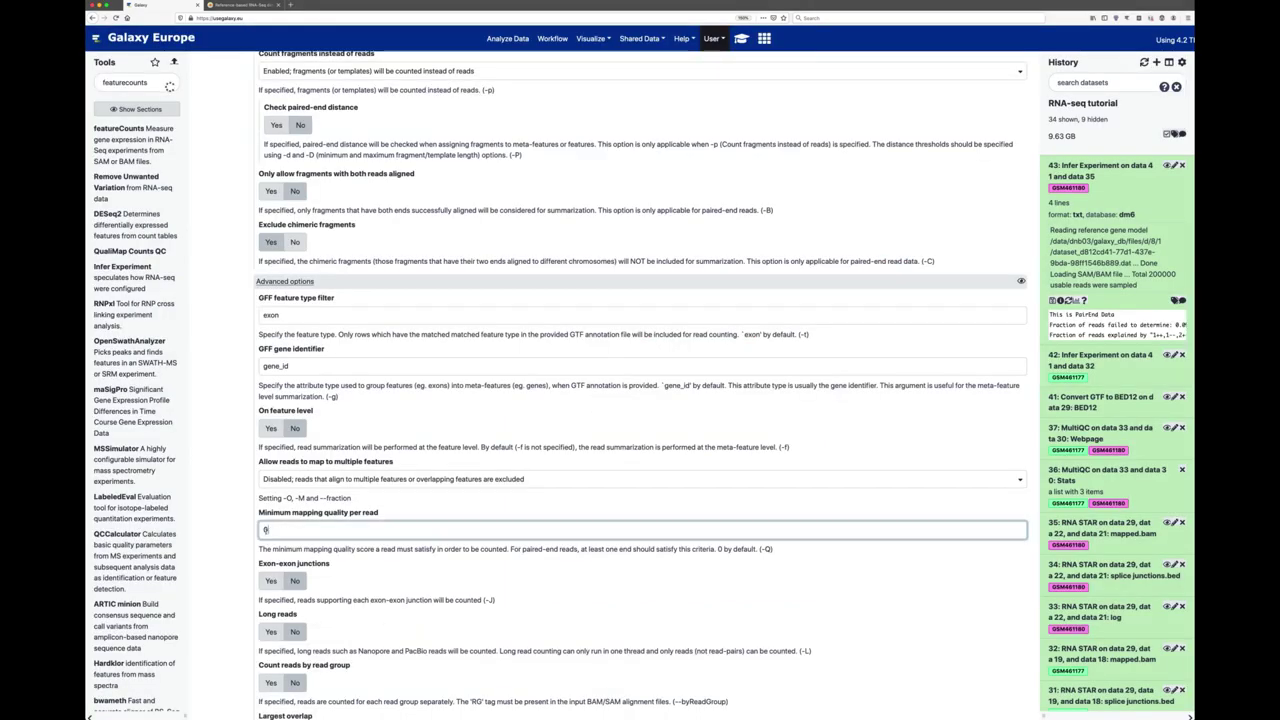
text(10)
scroll(341, 541, down, 1)
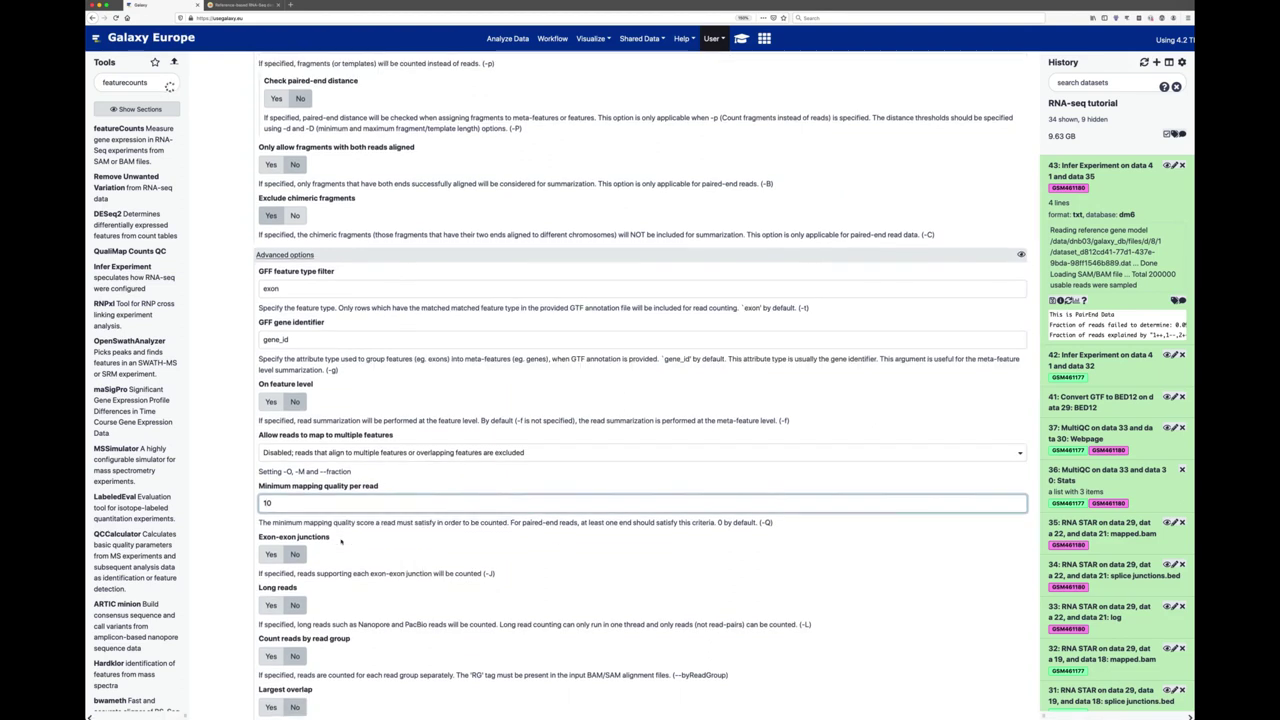
Look over the remaining advanced options and execute featureCounts on both alignment files.
scroll(341, 541, down, 4)
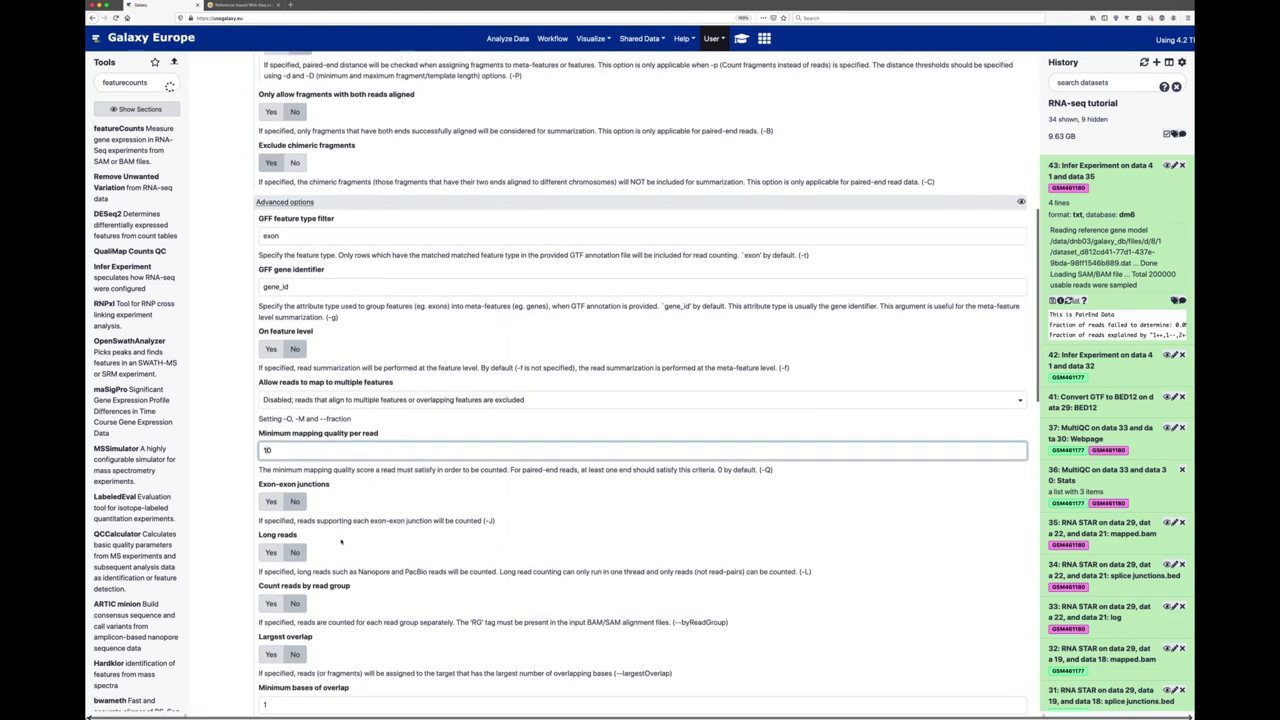
scroll(341, 541, down, 4)
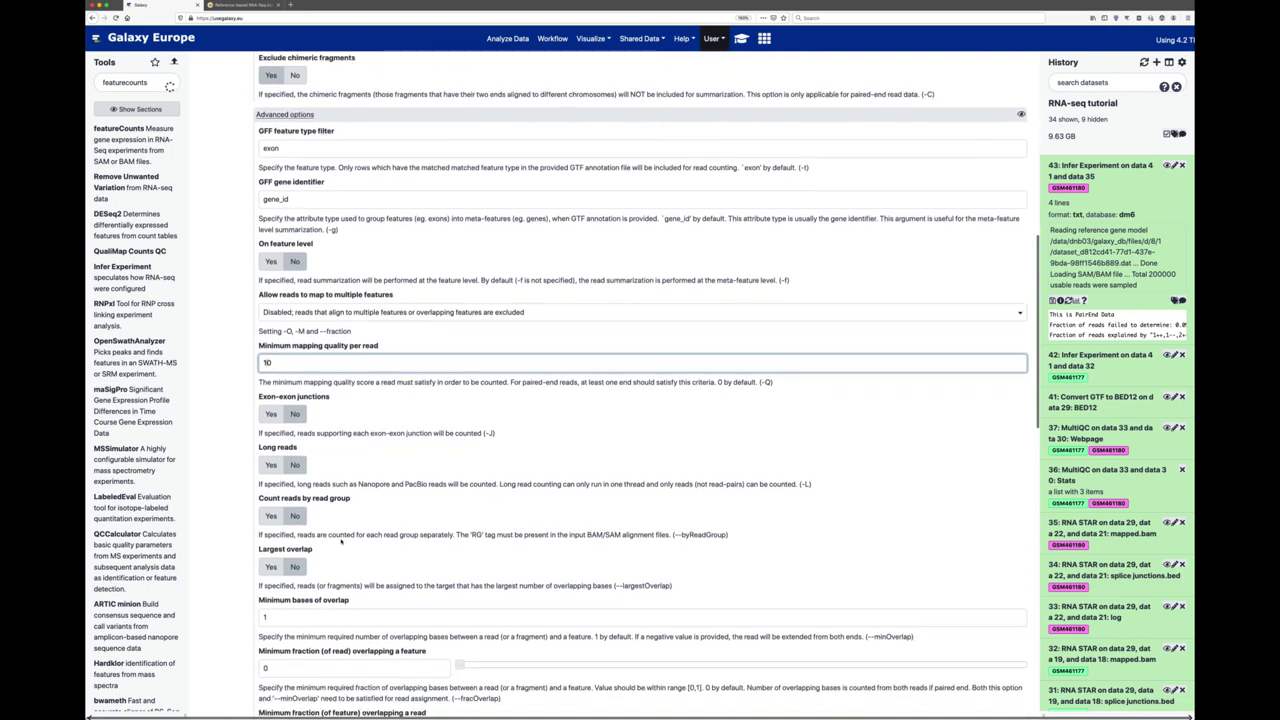
scroll(341, 541, down, 15)
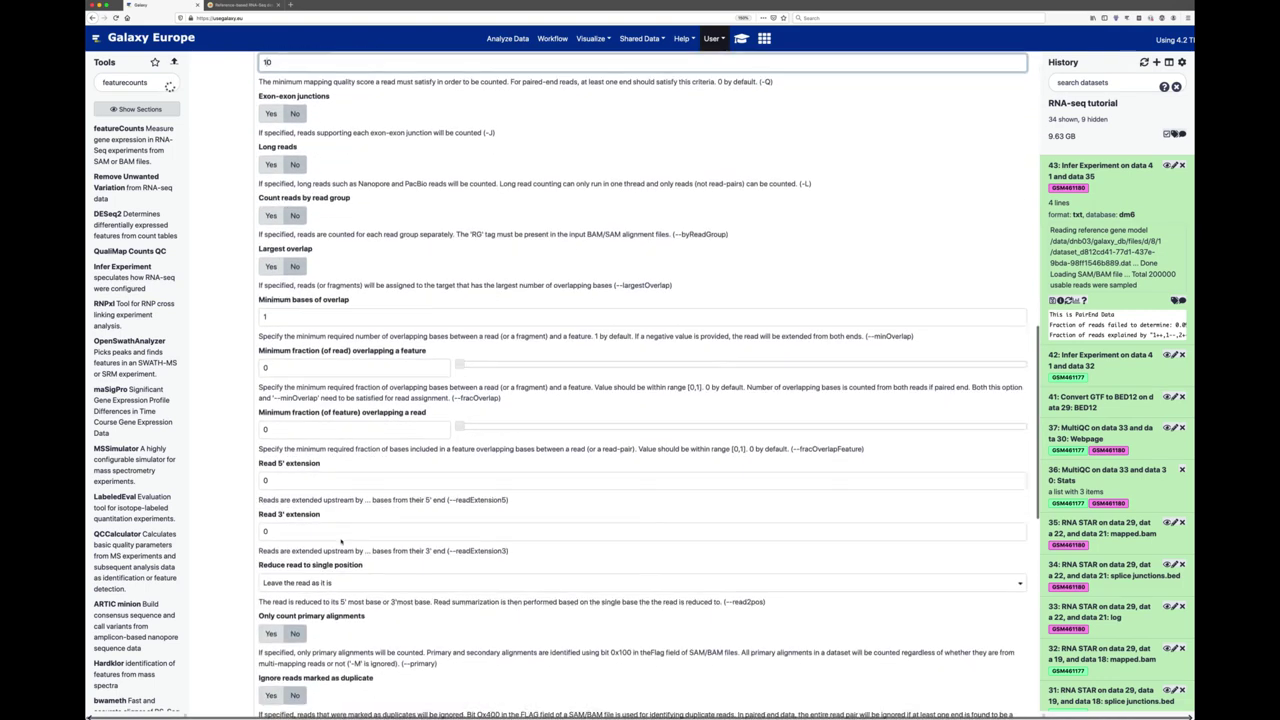
scroll(344, 540, down, 4)
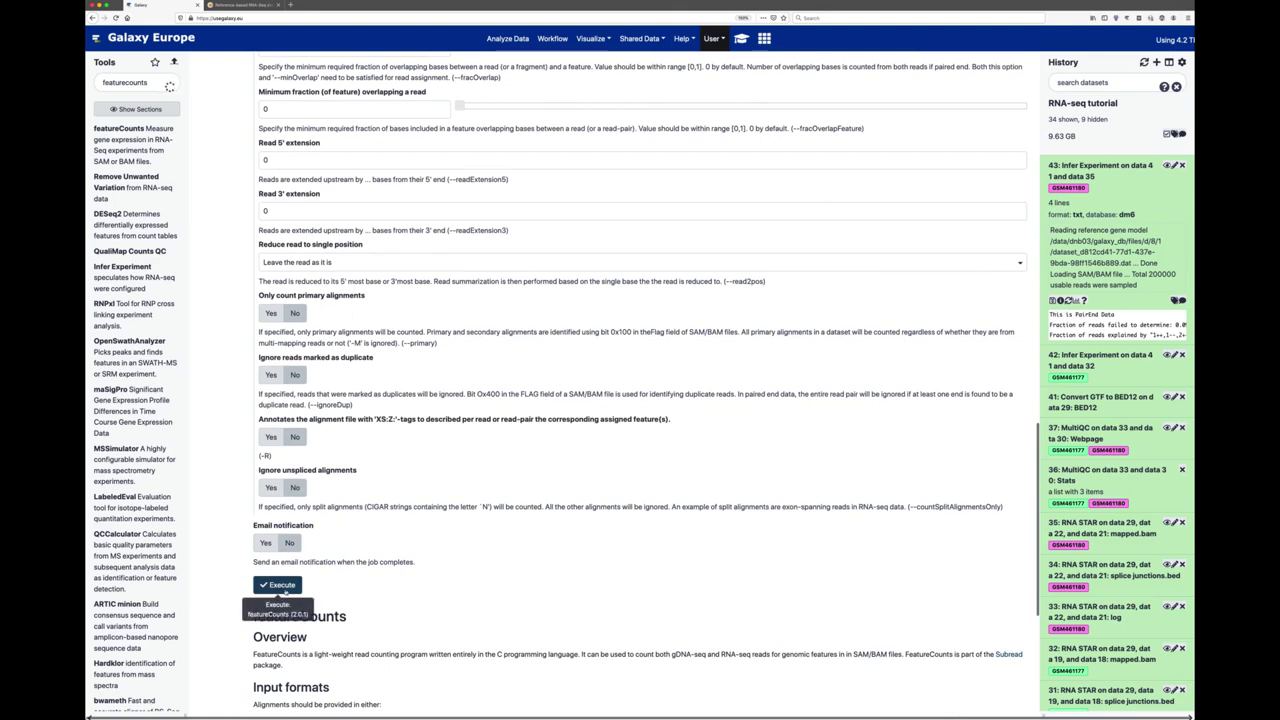
click(283, 586)
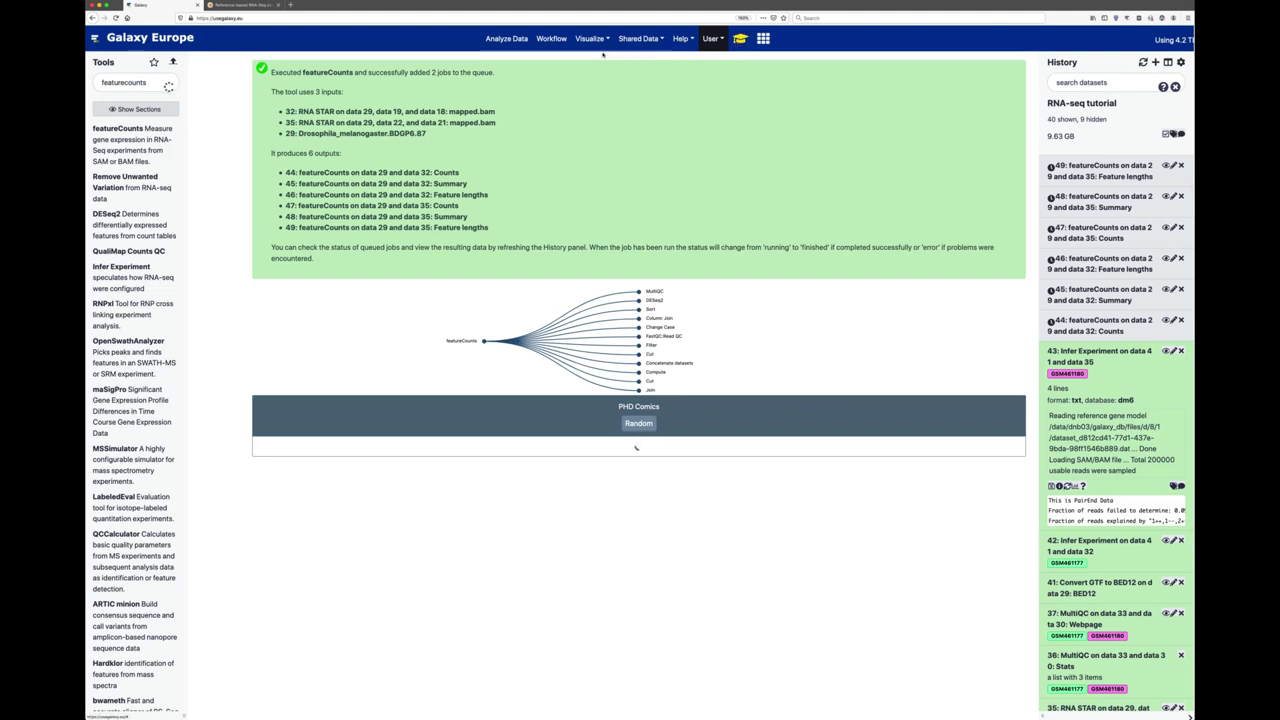
Search the tools for multiqc and review the tutorial's instructions for aggregating the featureCounts summaries.
double_click(111, 83)
text(multiqc)
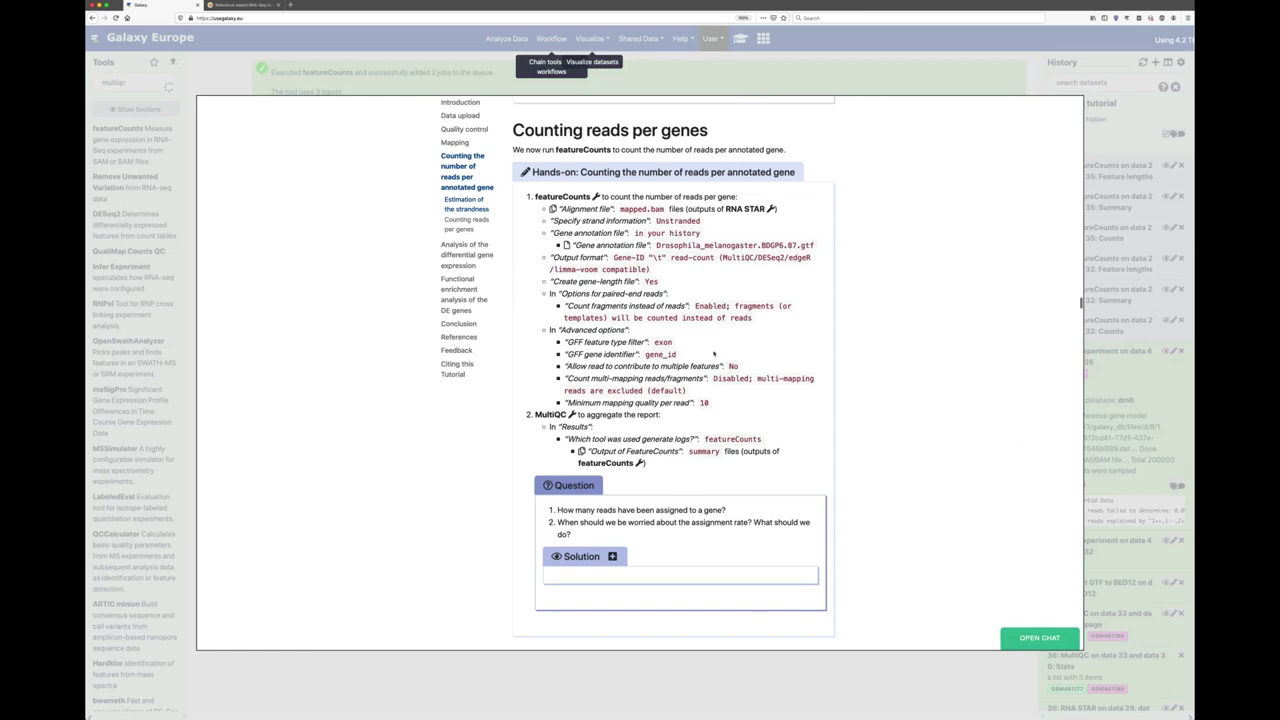
scroll(714, 353, down, 2)
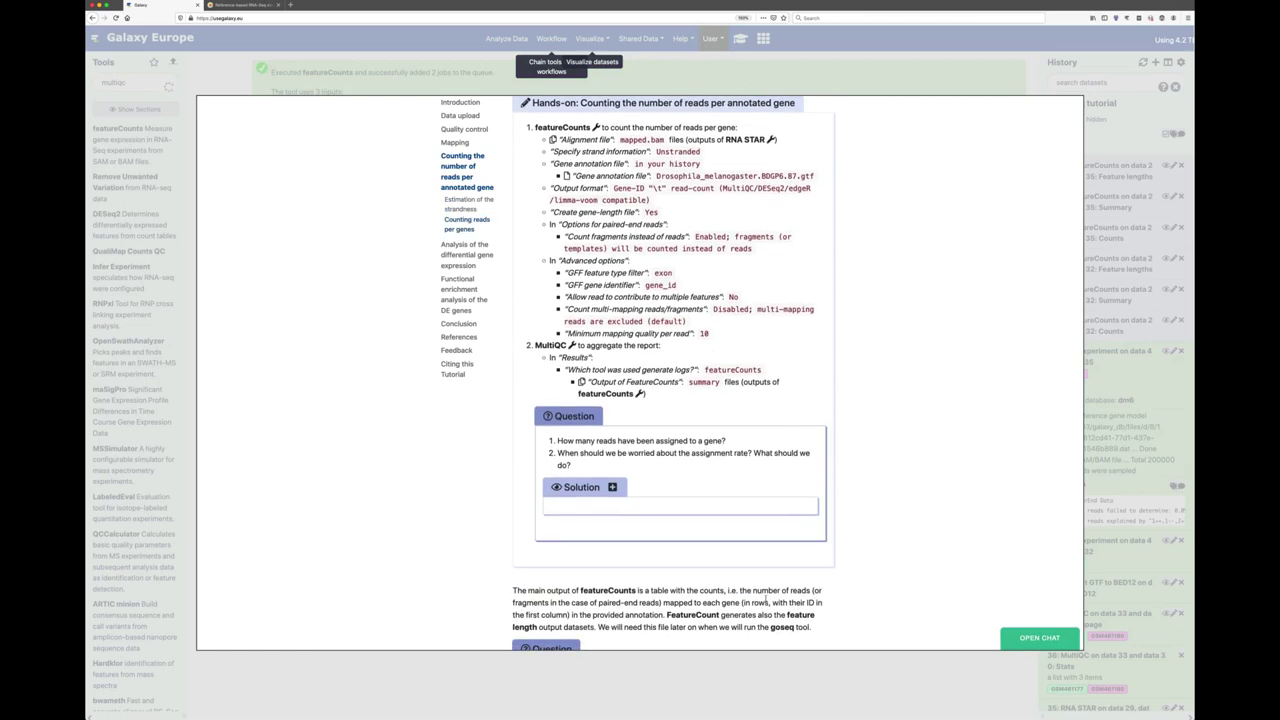
click(788, 670)
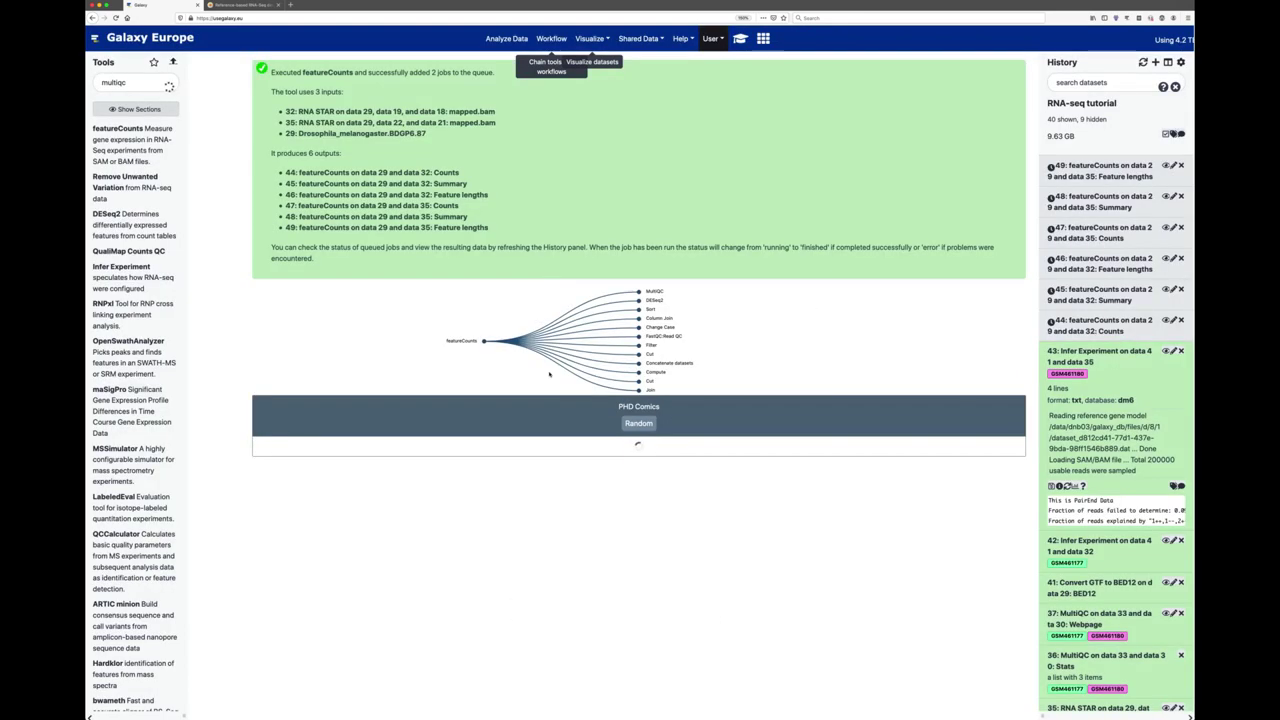
Reload the Galaxy page, search the tools for multiqc again and open the MultiQC tool.
click(128, 82)
double_click(125, 82)
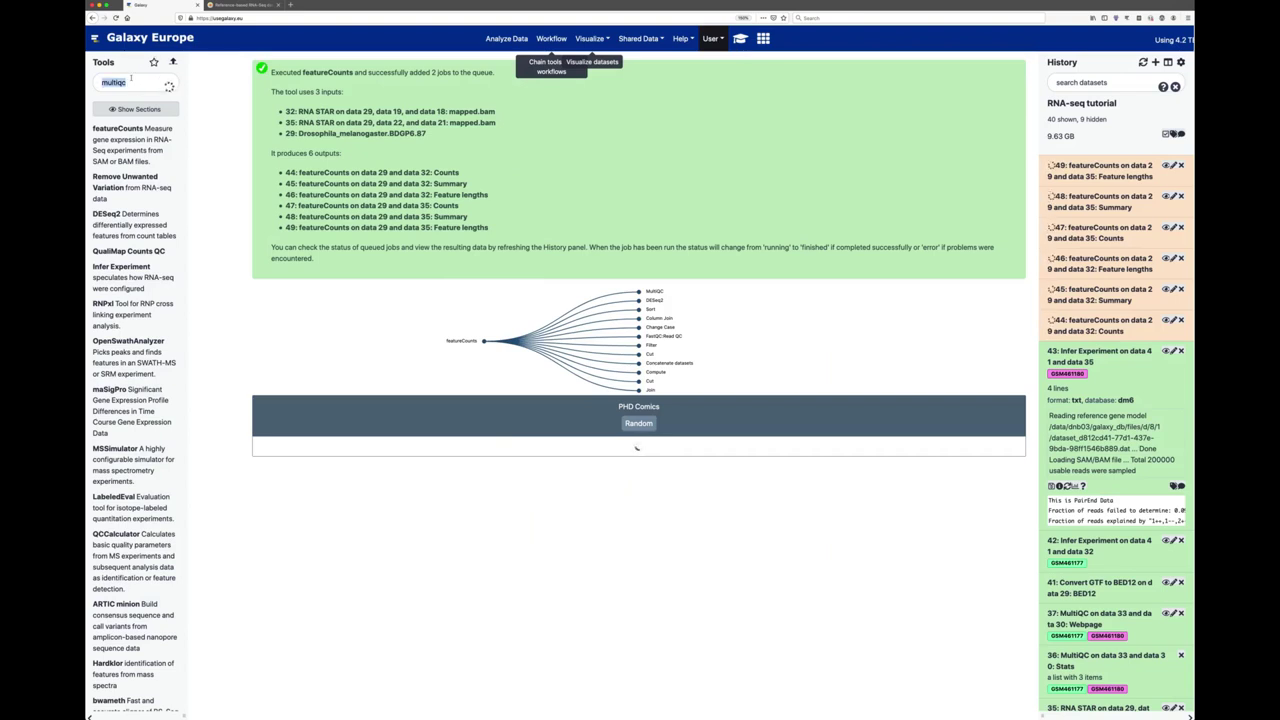
click(196, 42)
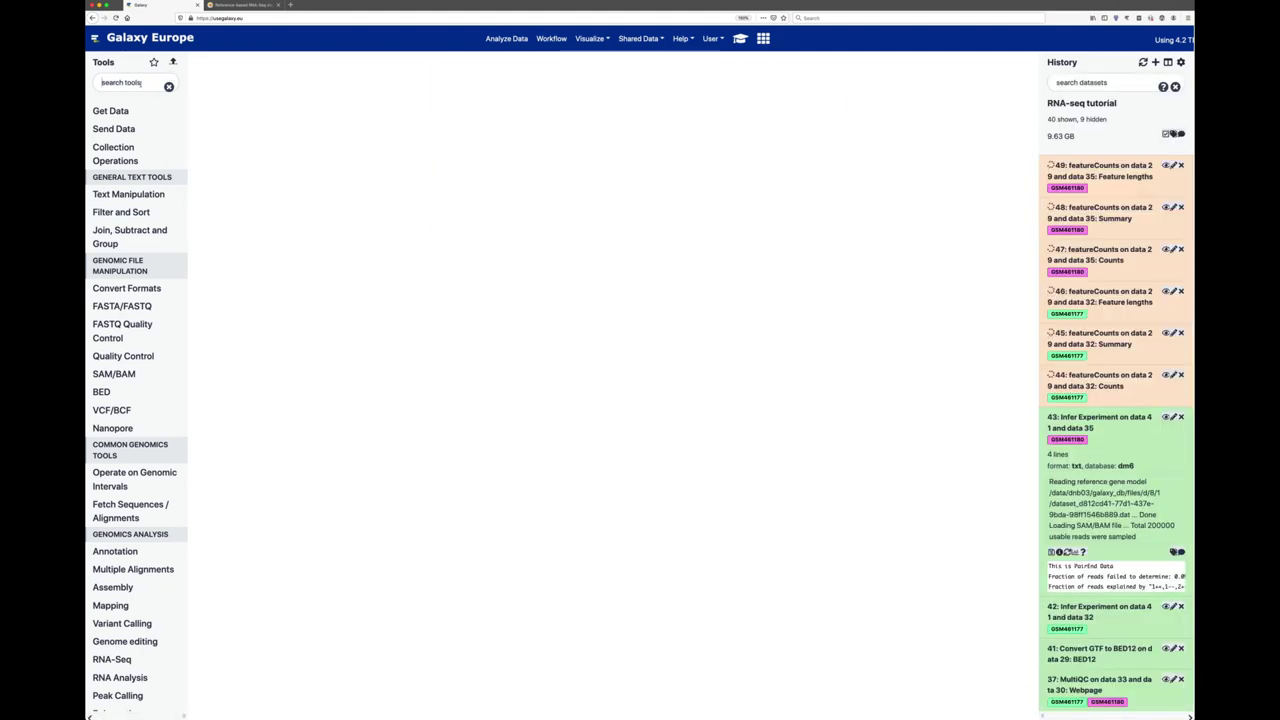
text(multiq)
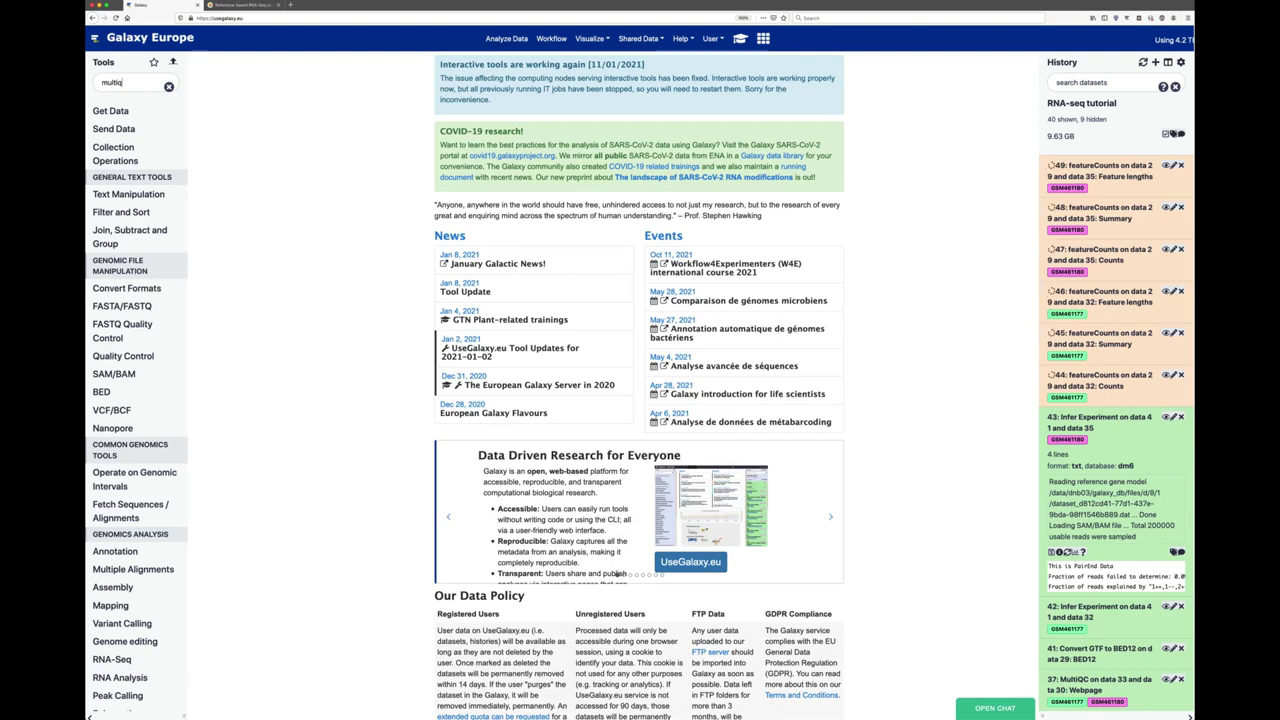
text(c)
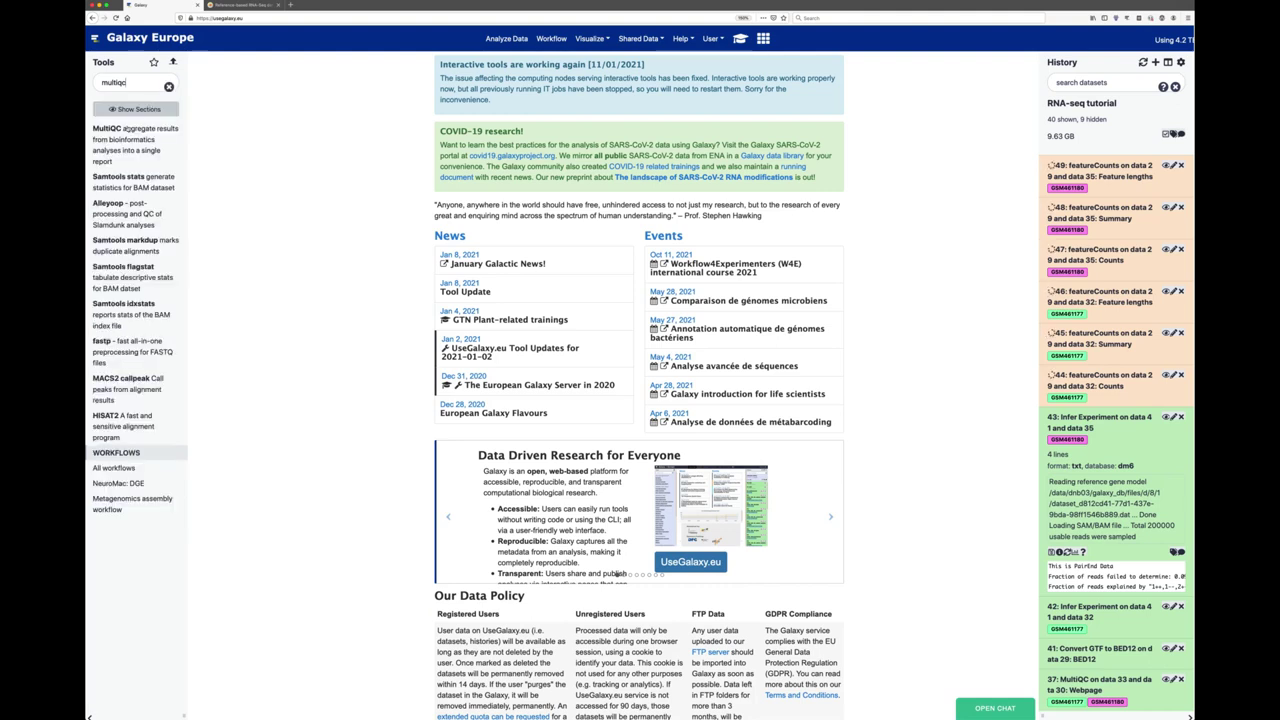
click(108, 130)
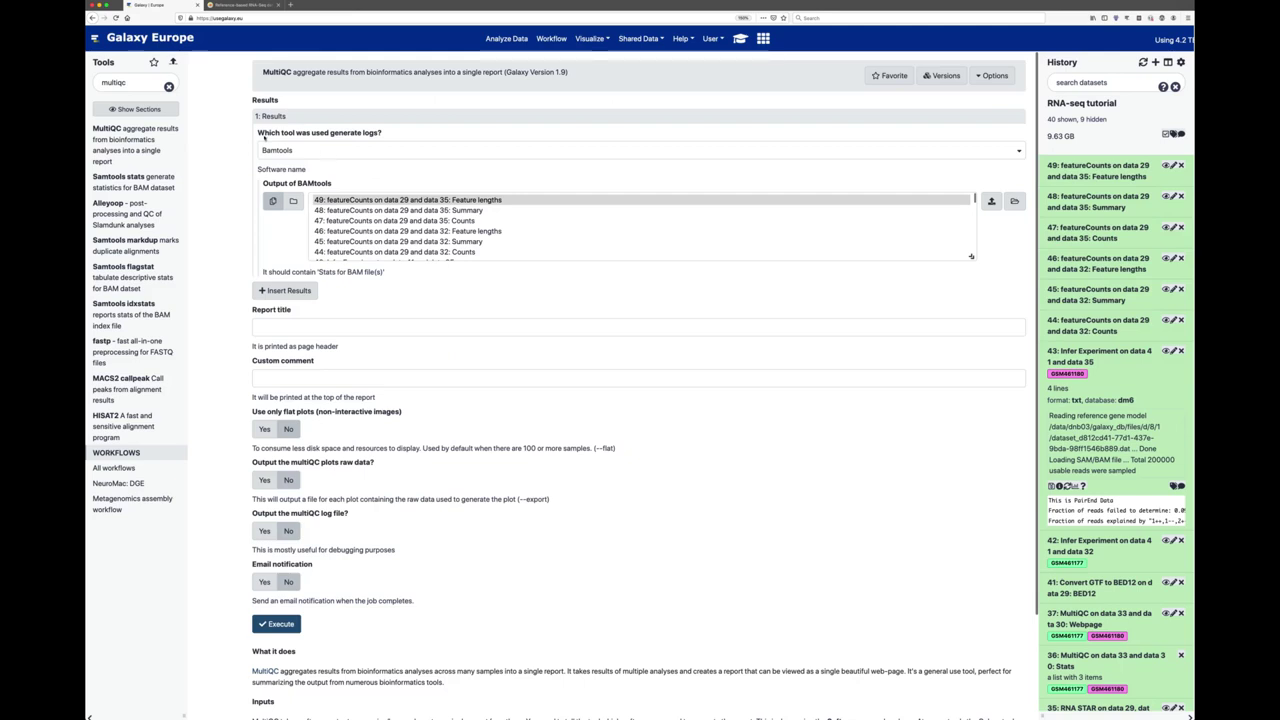
Set featureCounts as MultiQC's log-generating tool and select both featureCounts Summary datasets, 48 and 45, as its output.
click(280, 150)
text(fe)
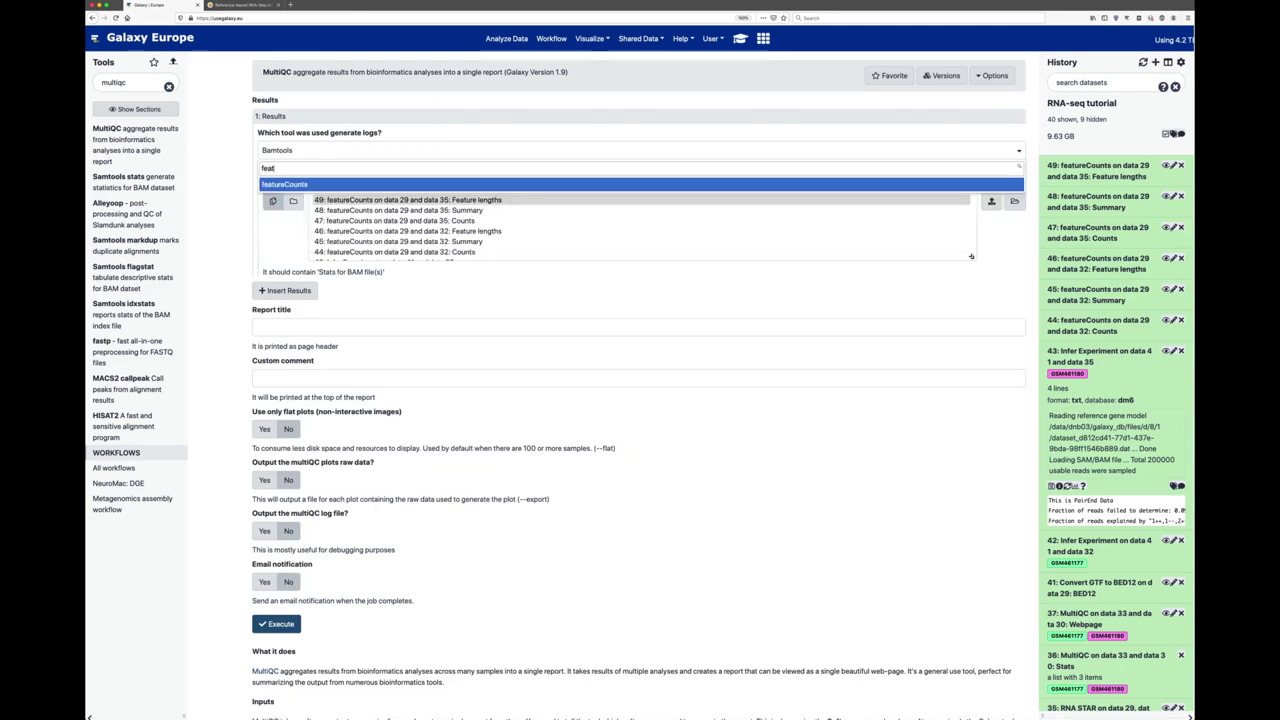
text(at)
key(Return)
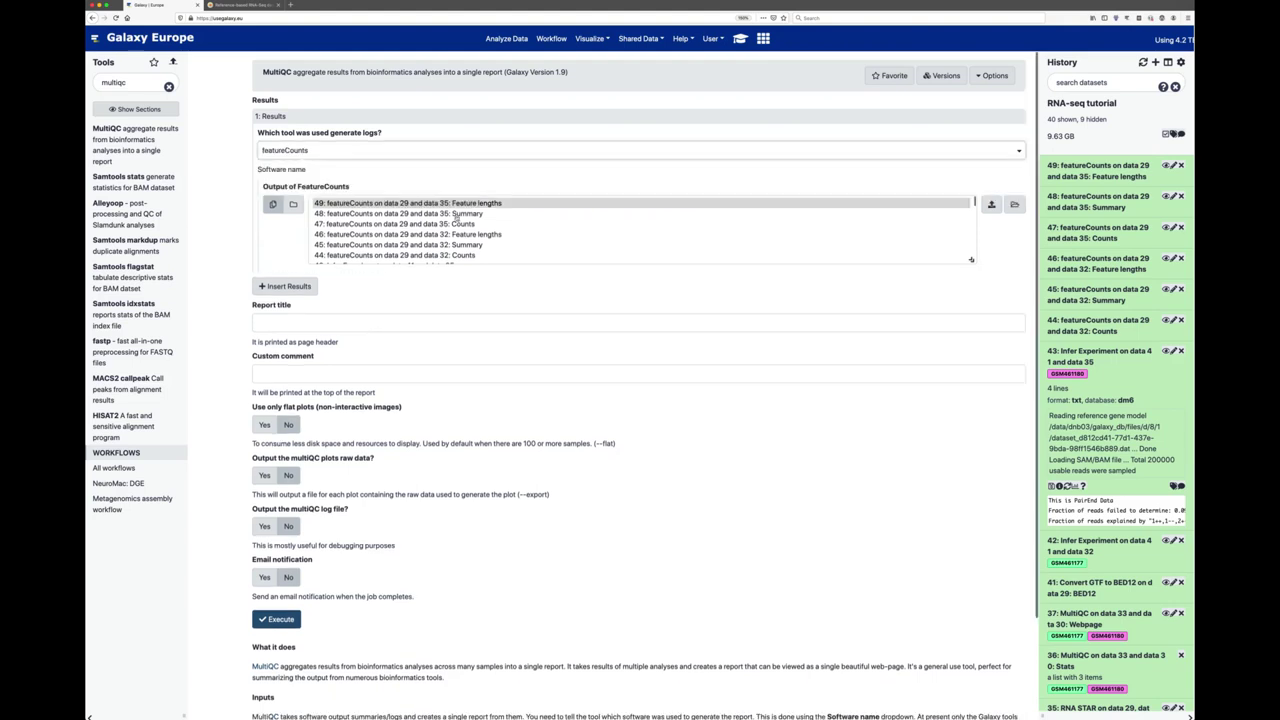
click(457, 215)
super+click(458, 245)
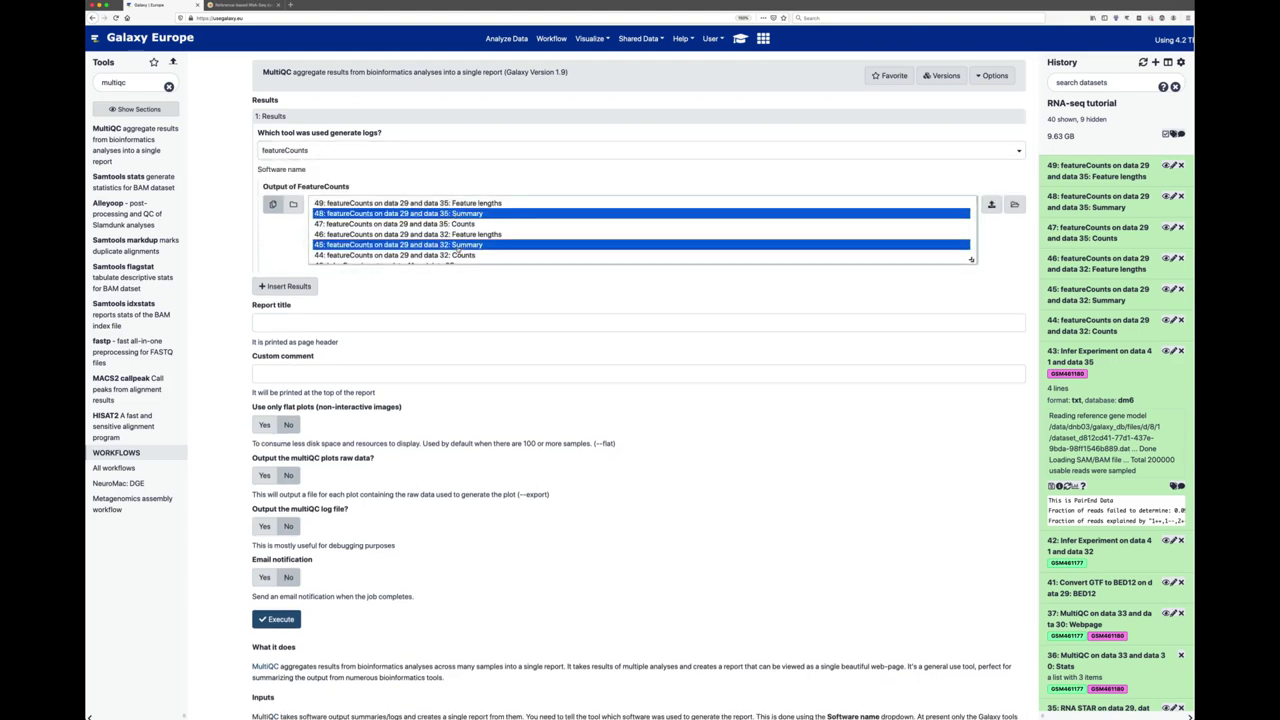
scroll(480, 221, down, 1)
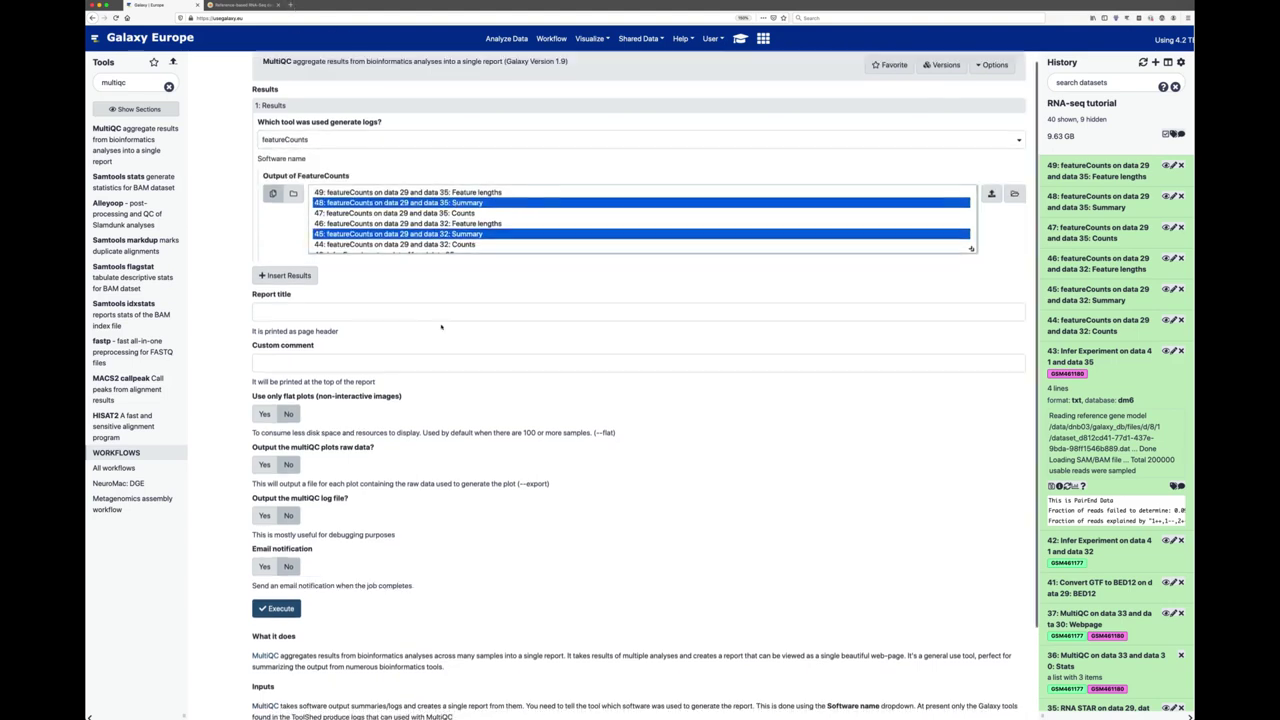
Check the remaining MultiQC options and execute the tool on the two featureCounts Summary datasets.
scroll(480, 221, down, 5)
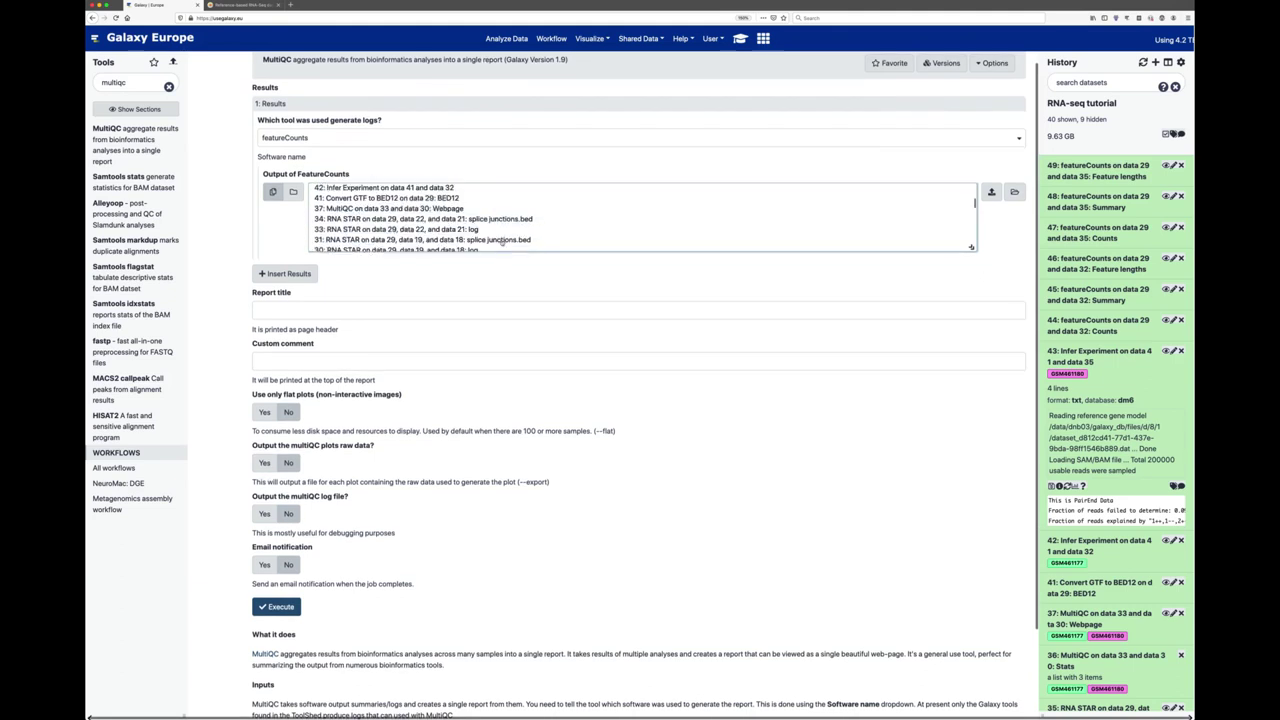
scroll(640, 385, down, 3)
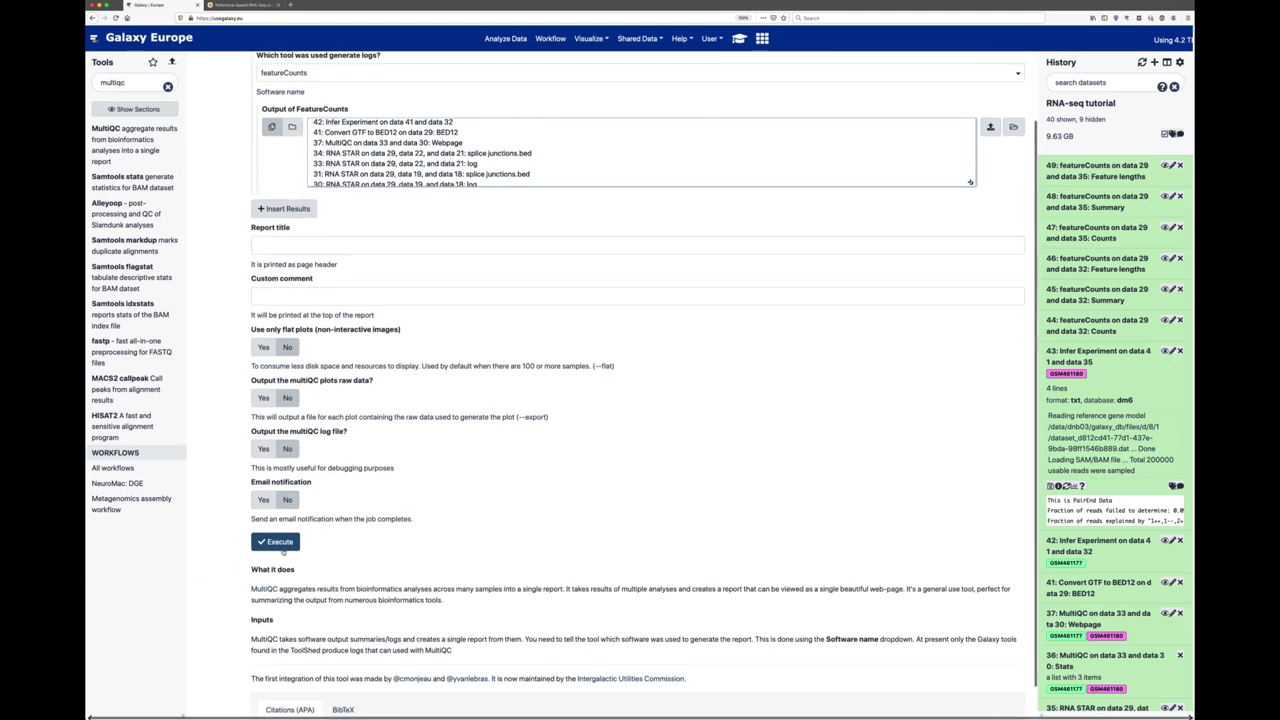
click(279, 541)
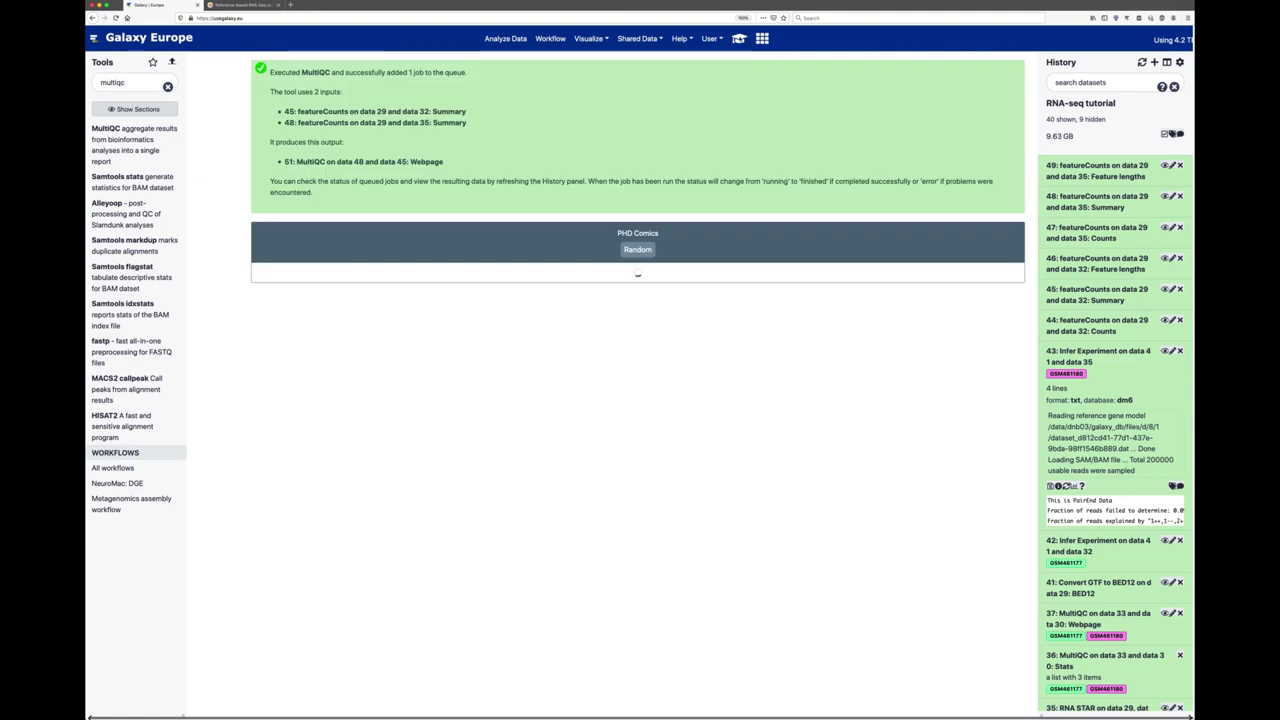
Open the Transcriptomics tutorial "Reference-based RNA-Seq data analysis" in the Galaxy training materials at the section on counting reads per annotated gene.
click(739, 38)
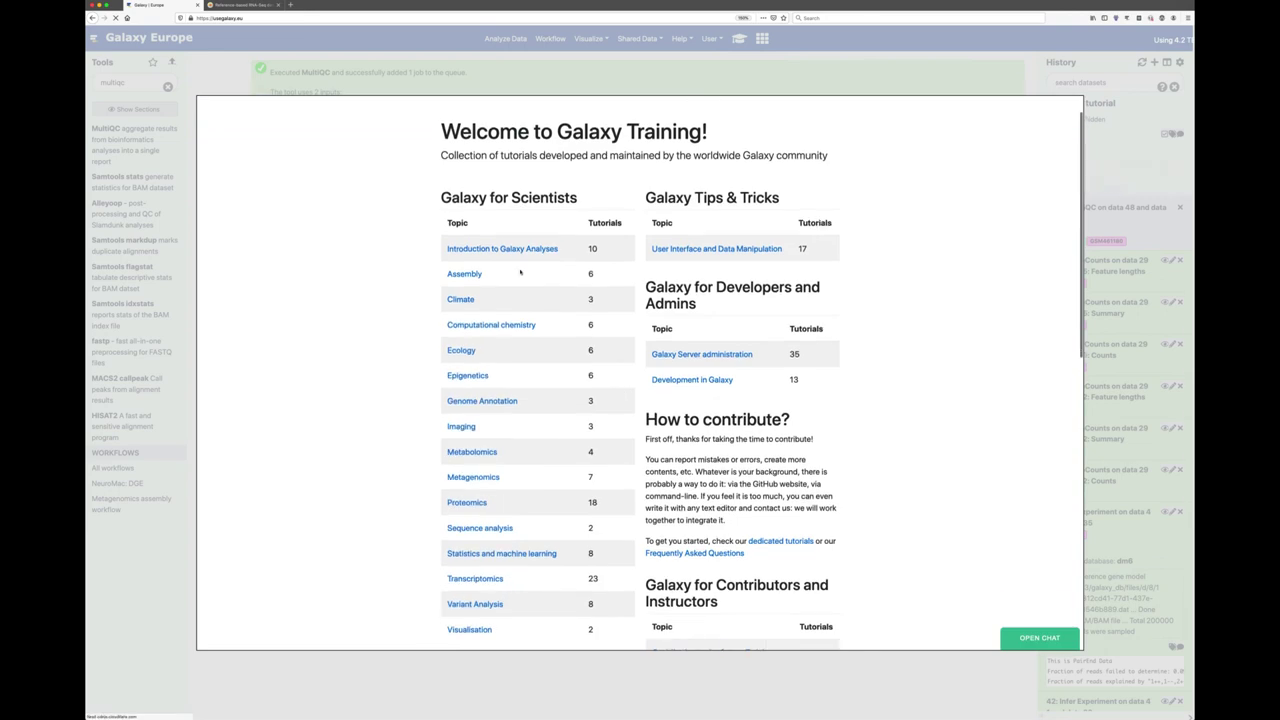
scroll(481, 548, down, 2)
click(477, 518)
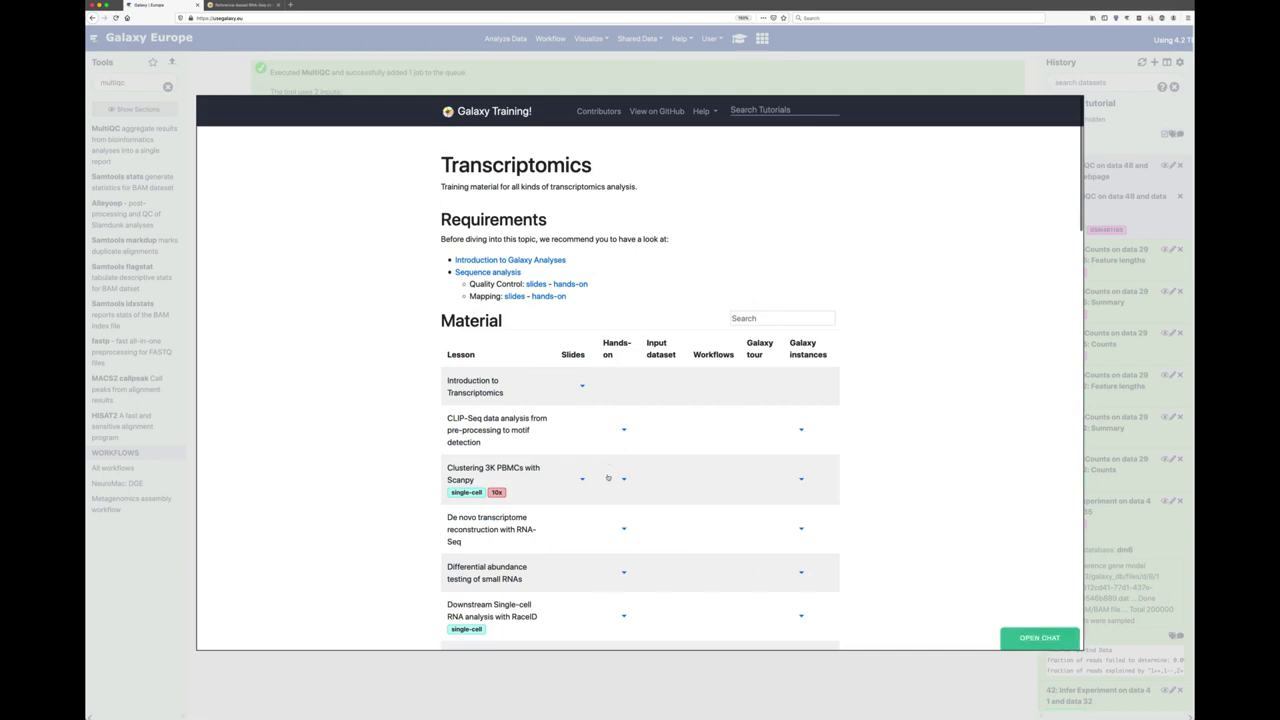
scroll(607, 478, down, 6)
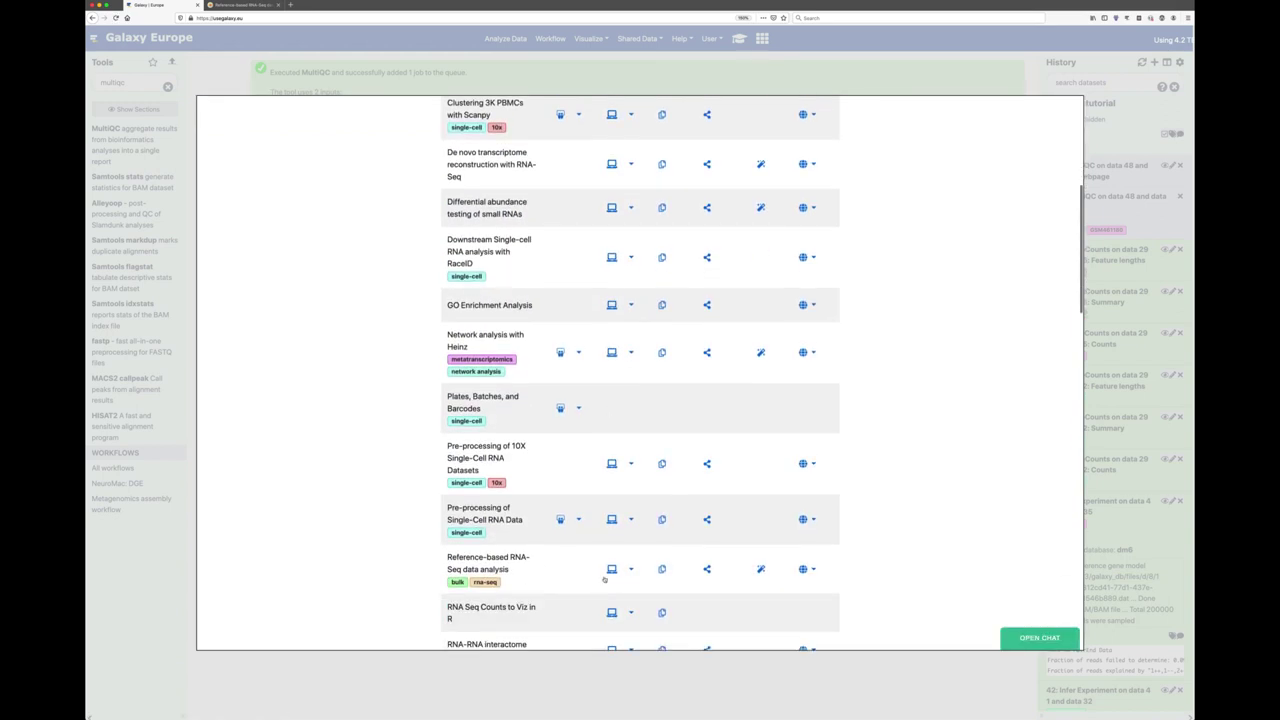
click(611, 569)
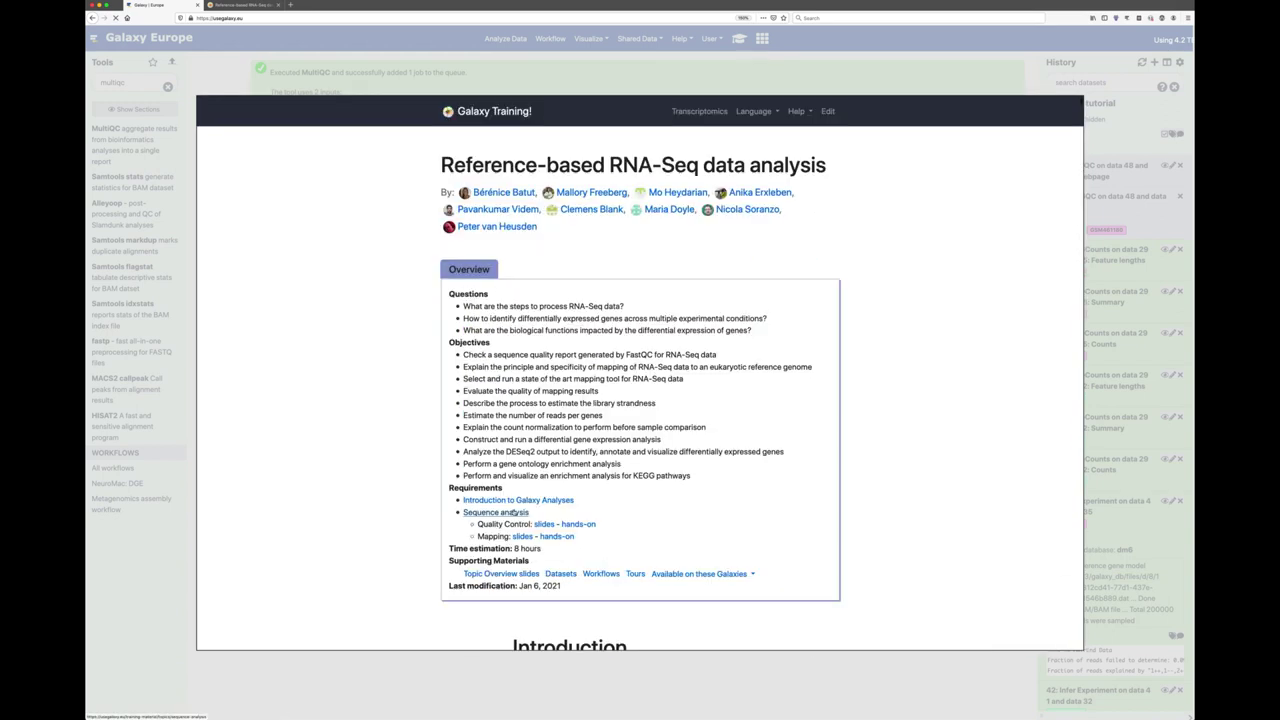
scroll(515, 515, down, 4)
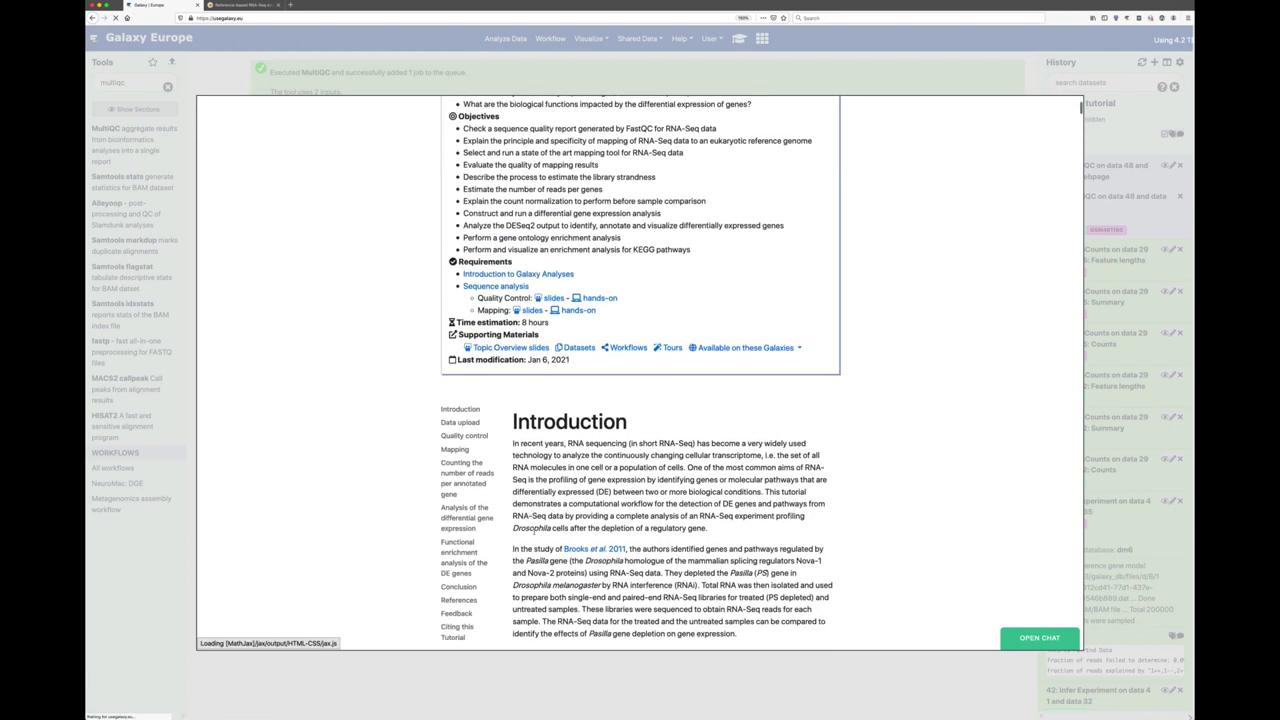
click(459, 486)
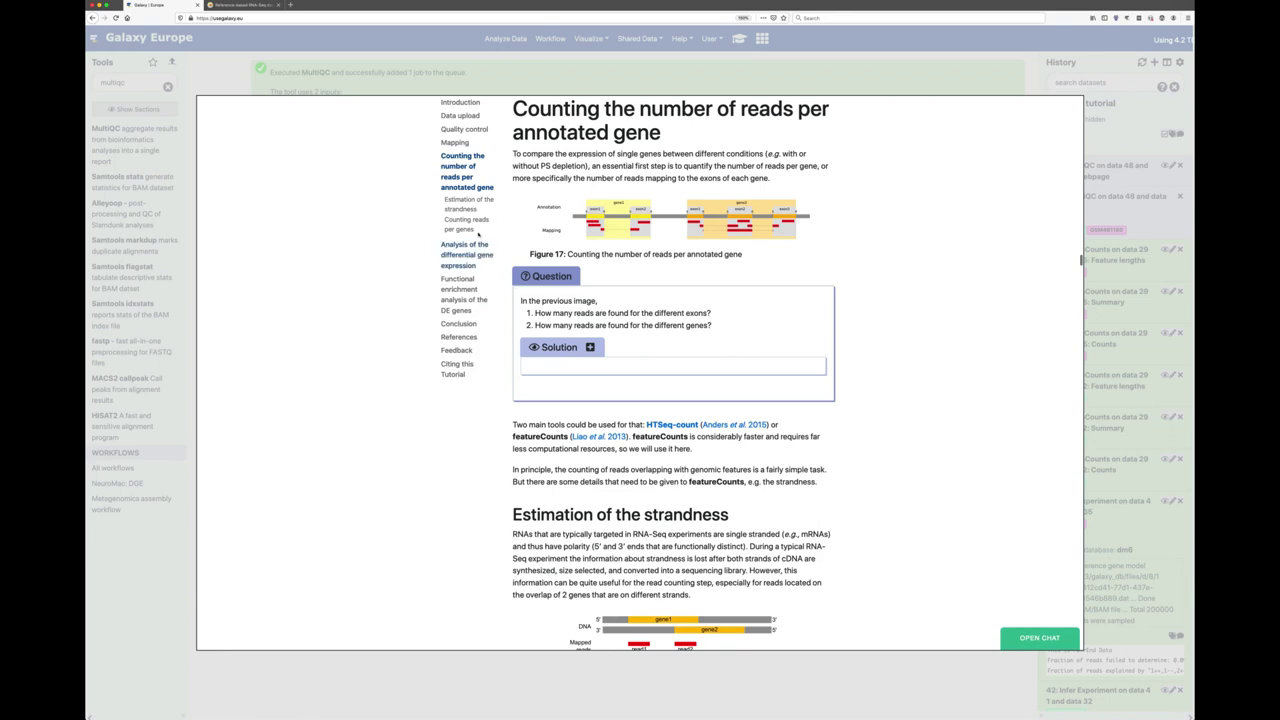
Read the tutorial's featureCounts and MultiQC hands-on instructions and the questions about reads assigned to genes, and return to the history.
scroll(634, 467, down, 10)
scroll(634, 467, up, 2)
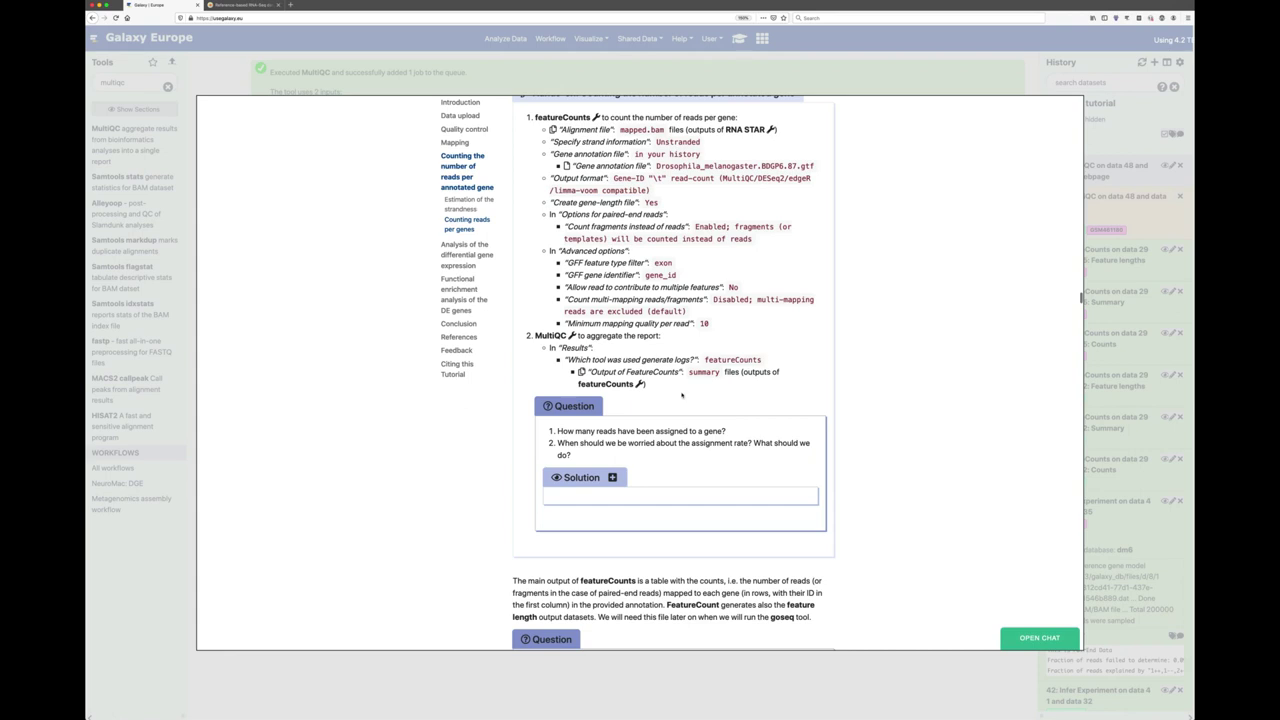
scroll(682, 395, down, 2)
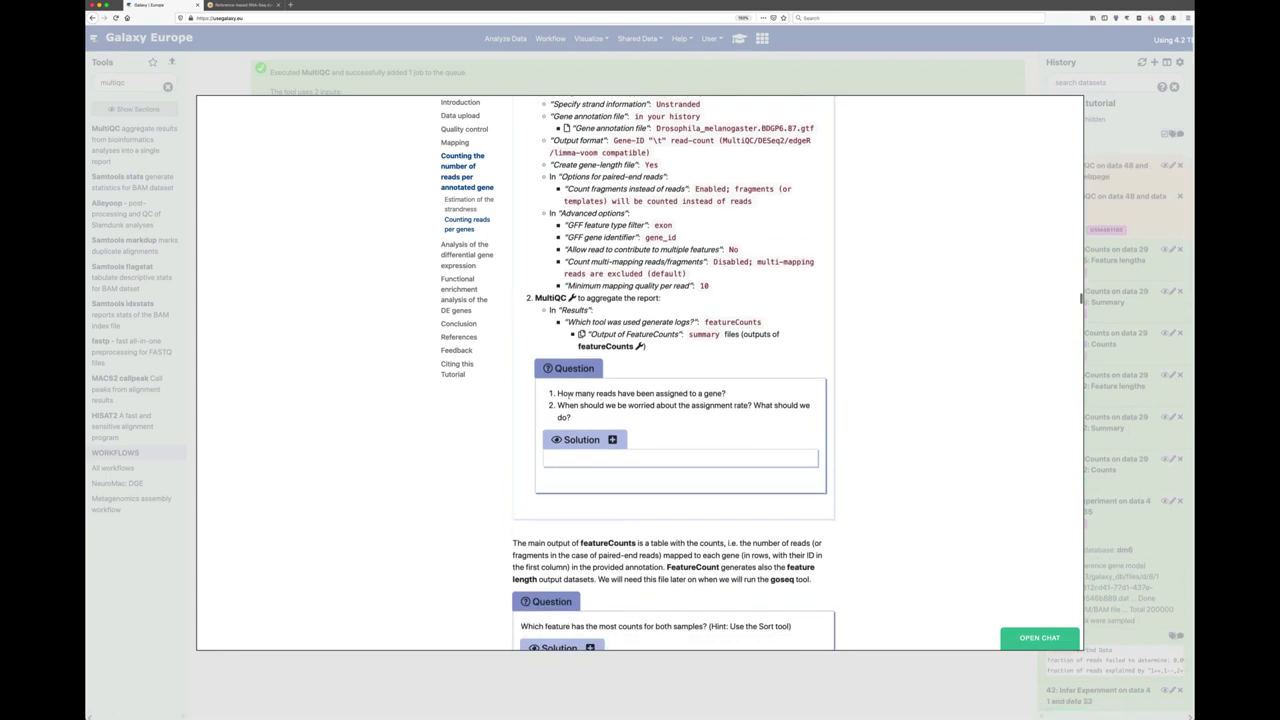
scroll(562, 393, down, 5)
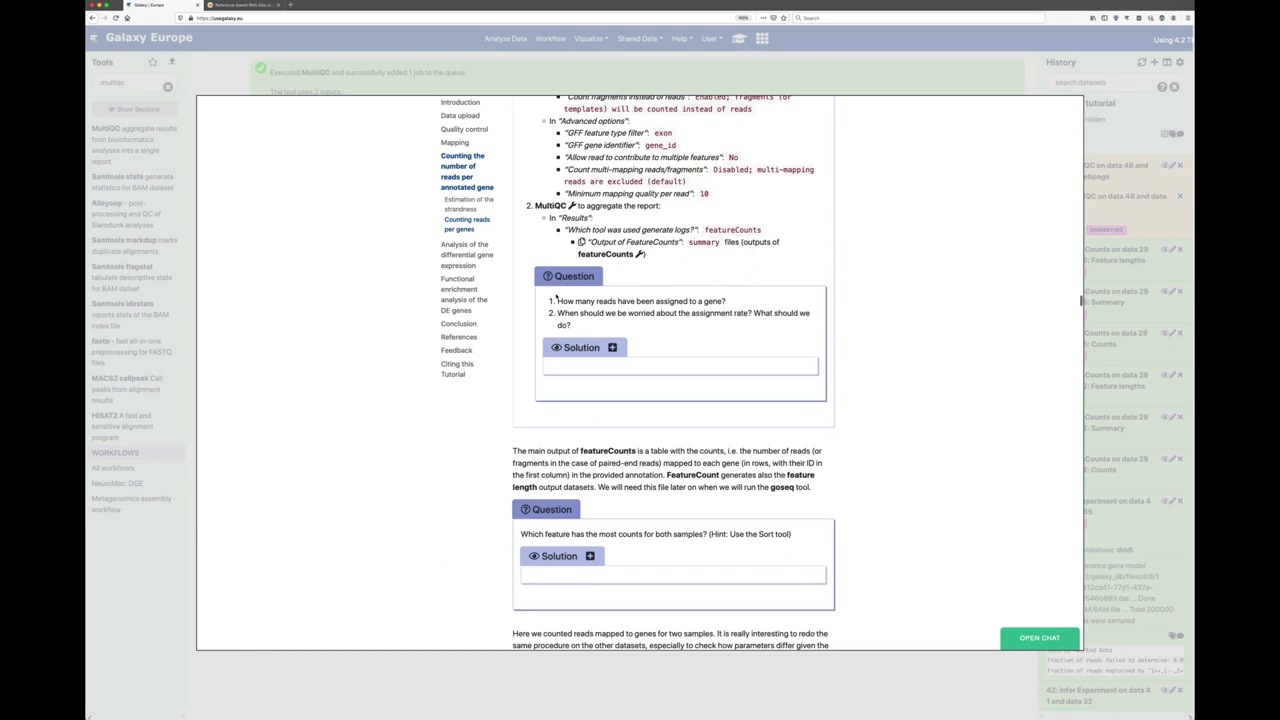
triple_click(695, 301)
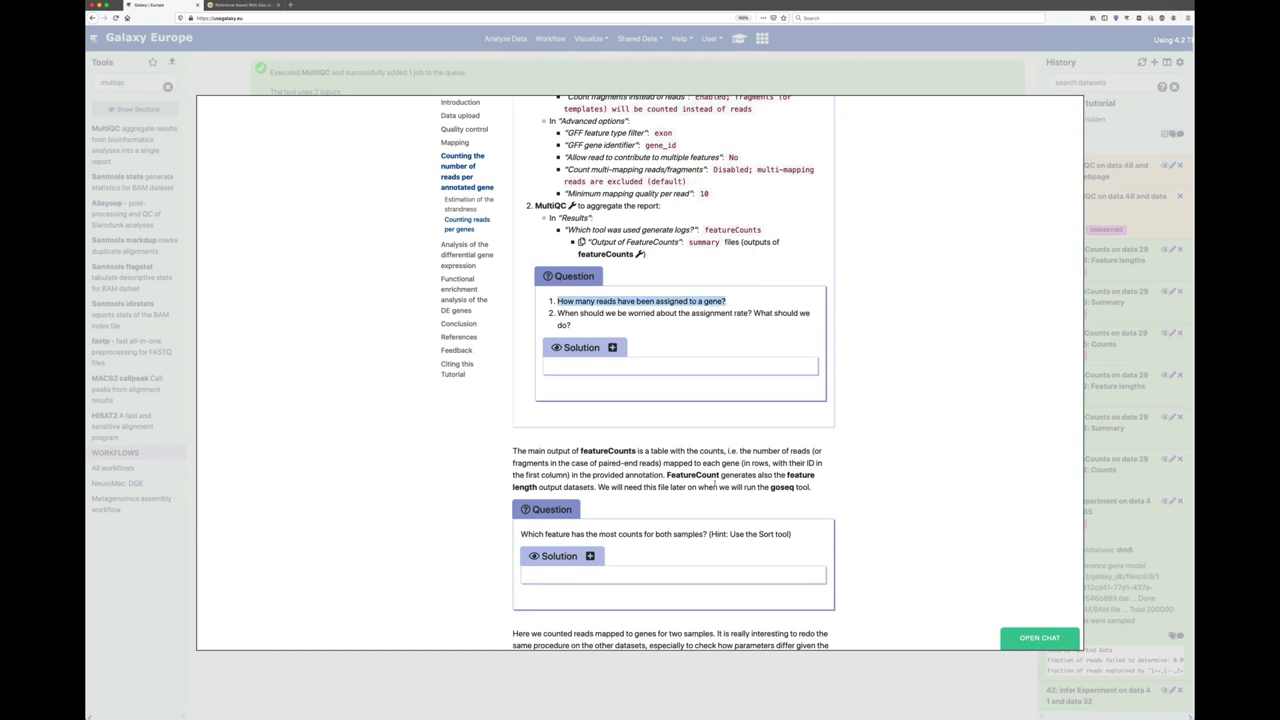
scroll(714, 484, down, 2)
scroll(734, 447, down, 2)
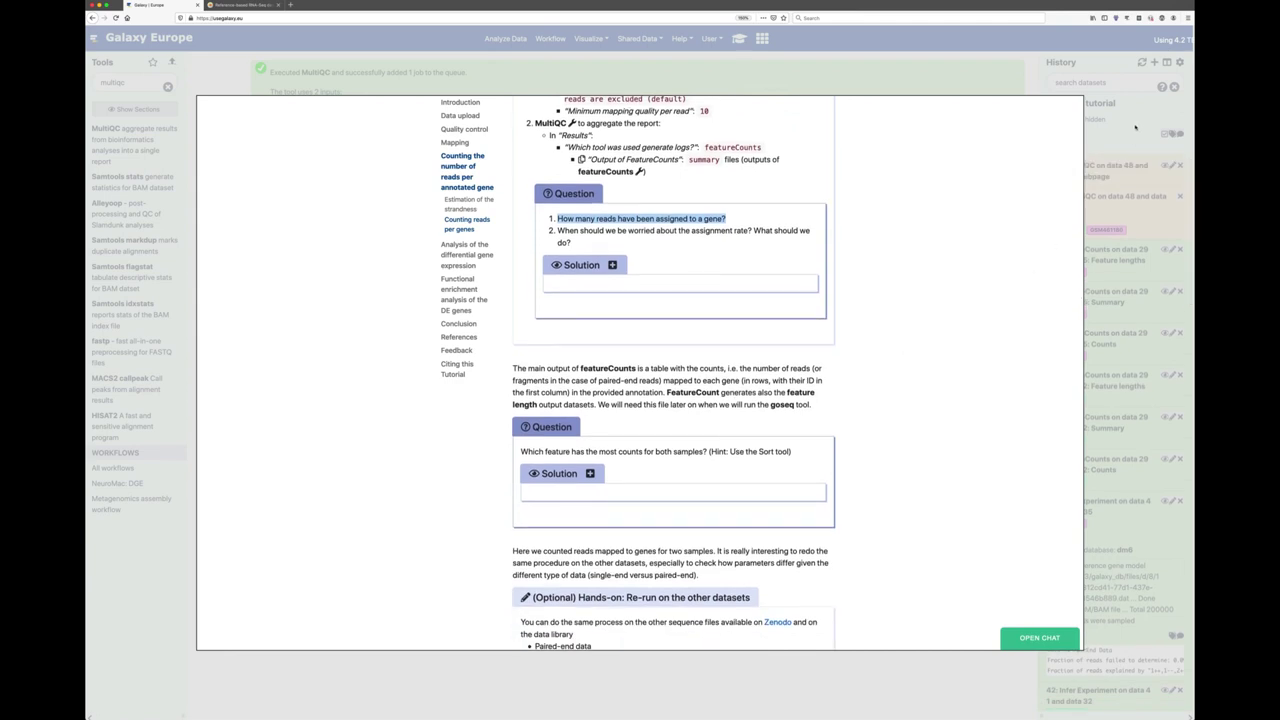
scroll(776, 381, down, 2)
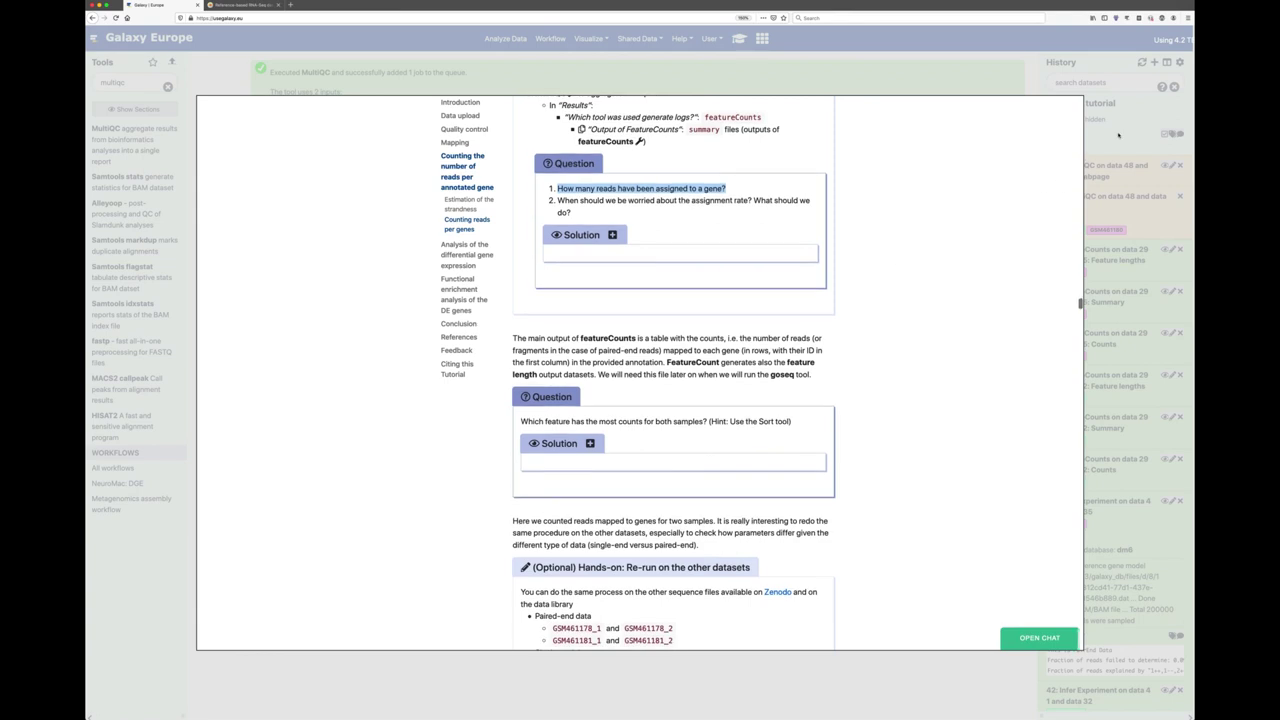
click(1032, 188)
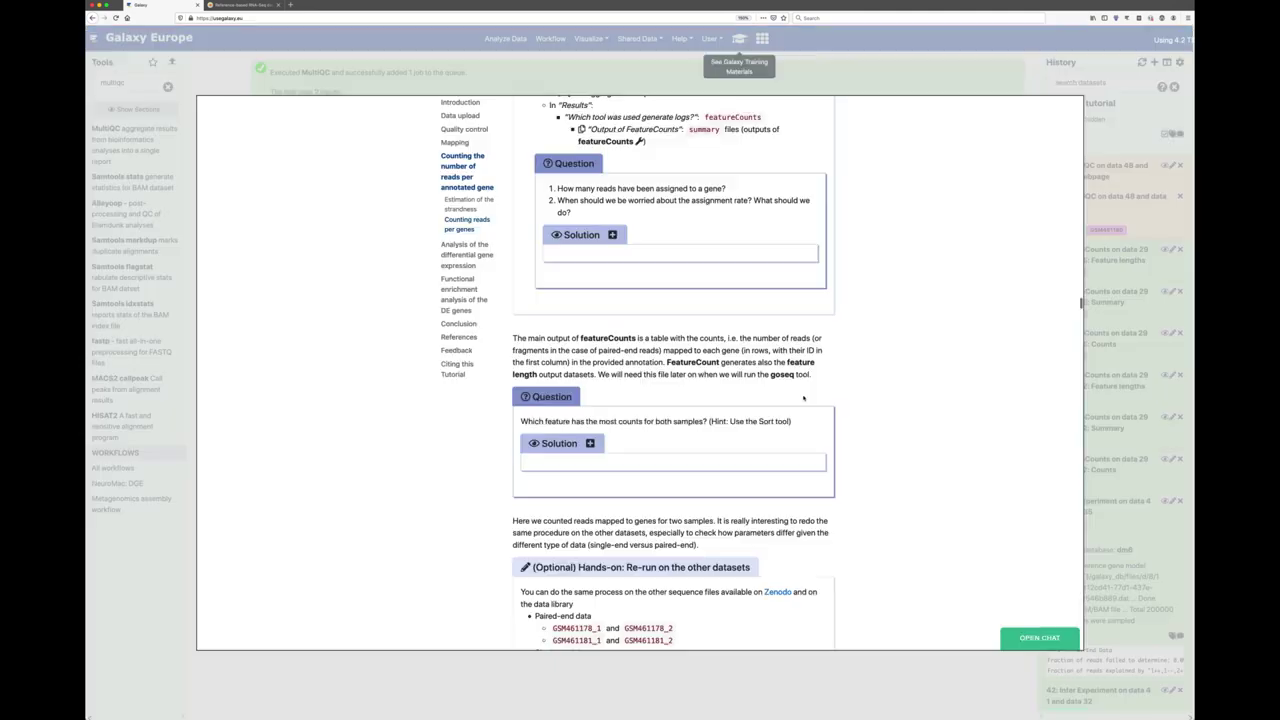
click(739, 38)
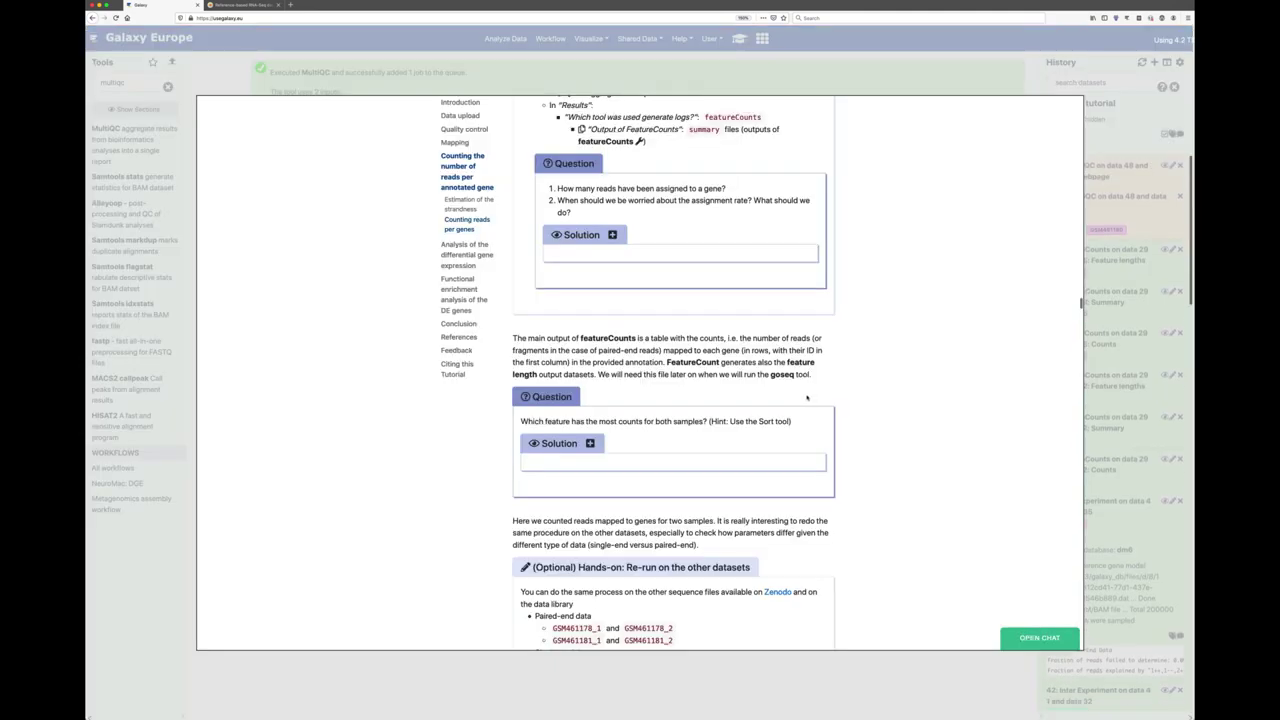
click(1140, 143)
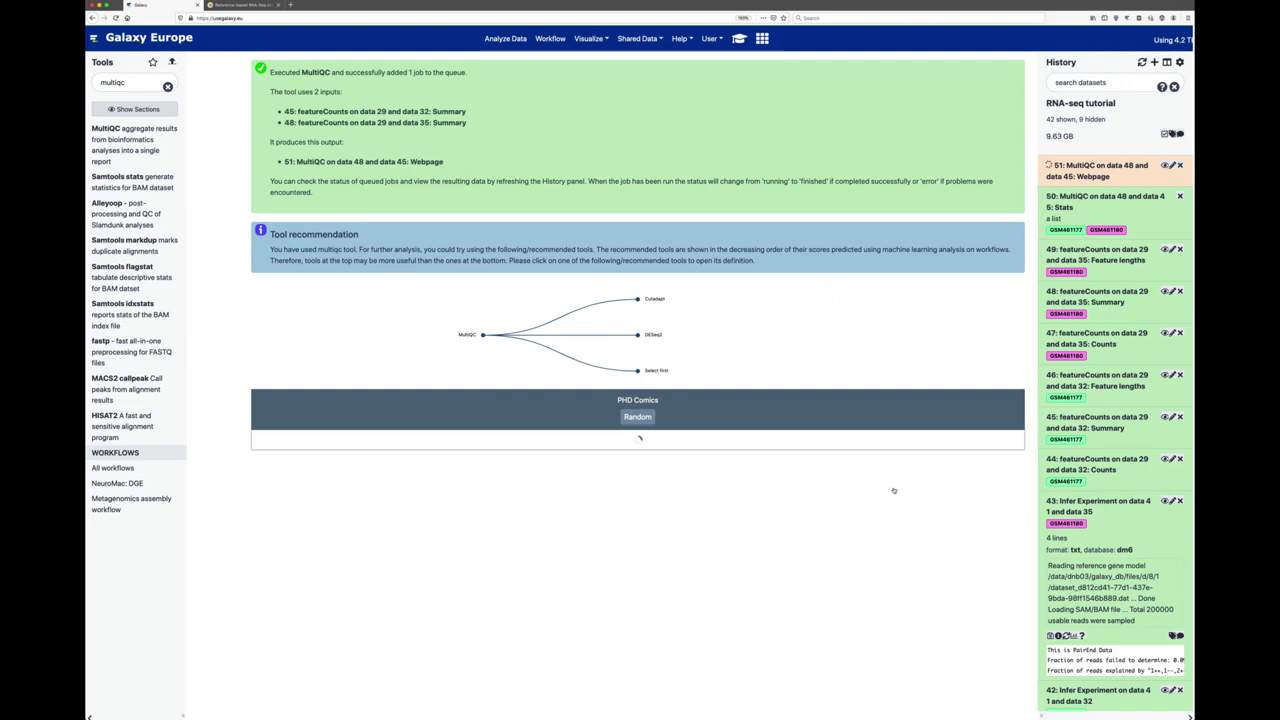
View the MultiQC webpage report, dataset 51, and show its featureCounts assignments plot as percentages.
click(1164, 165)
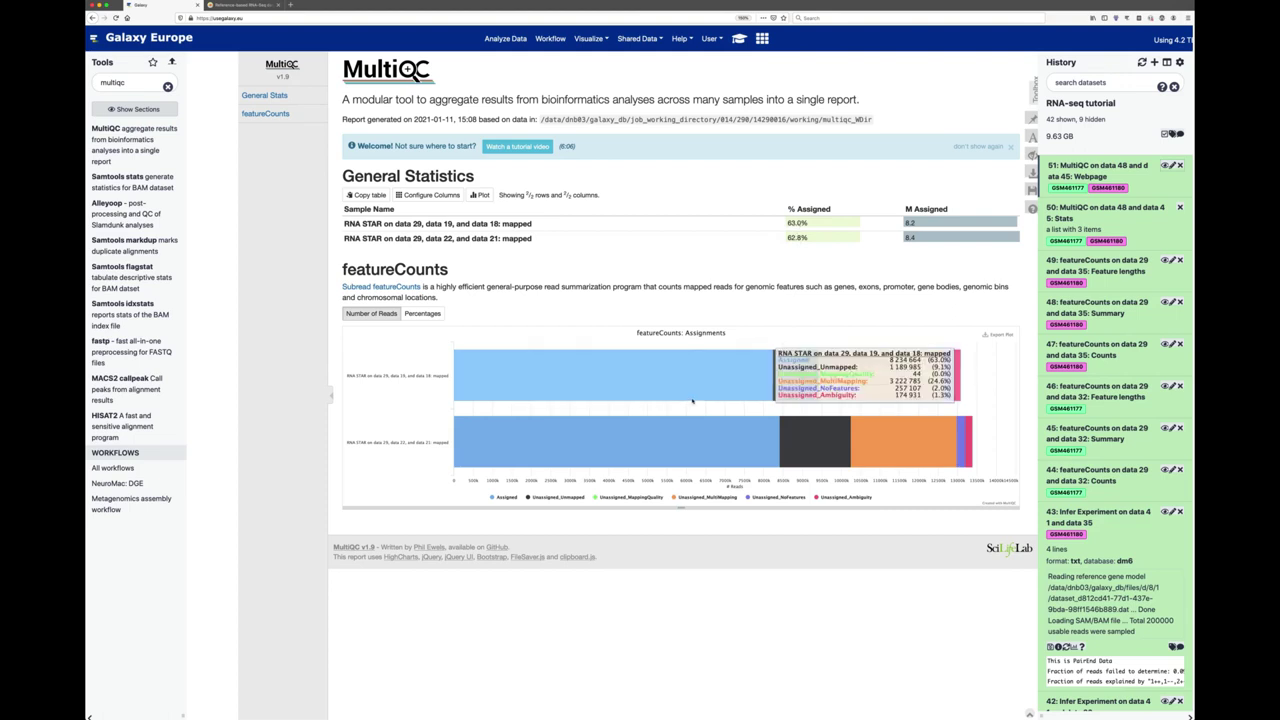
mouse_move(681, 401)
click(424, 313)
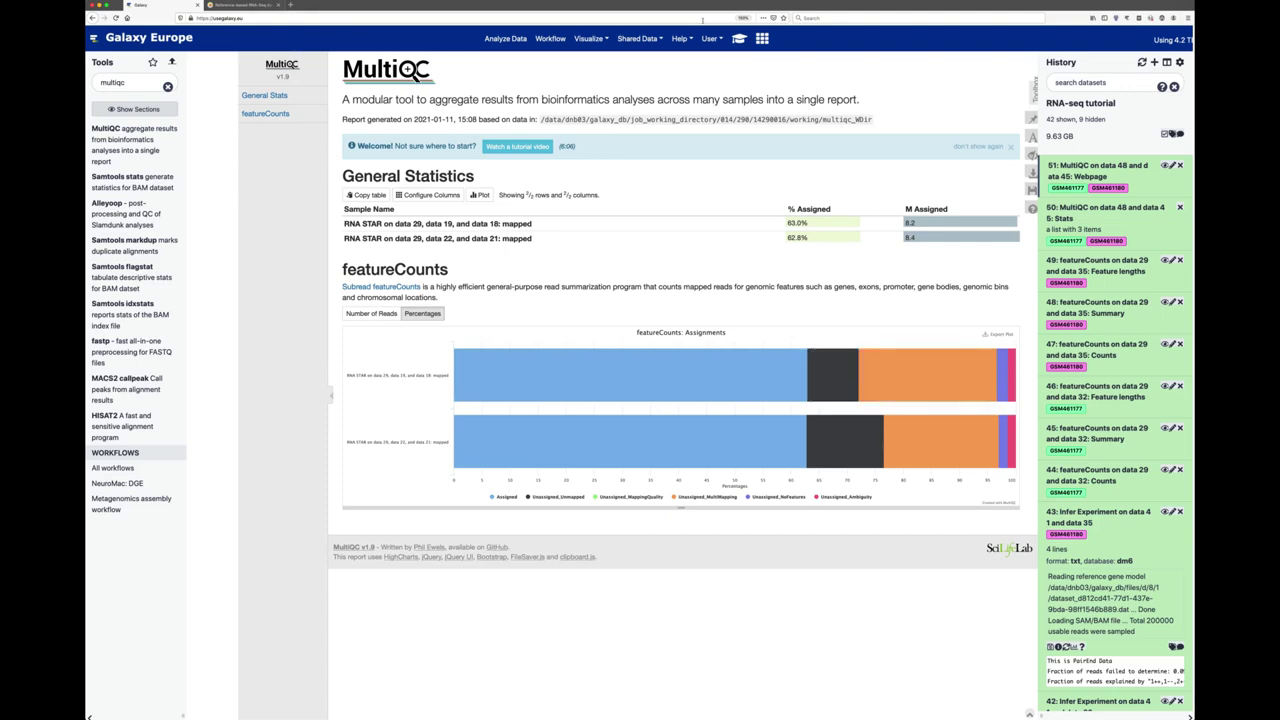
Check the tutorial's solution on the number of reads assigned to genes, read on to the next question and close the tutorial.
click(739, 38)
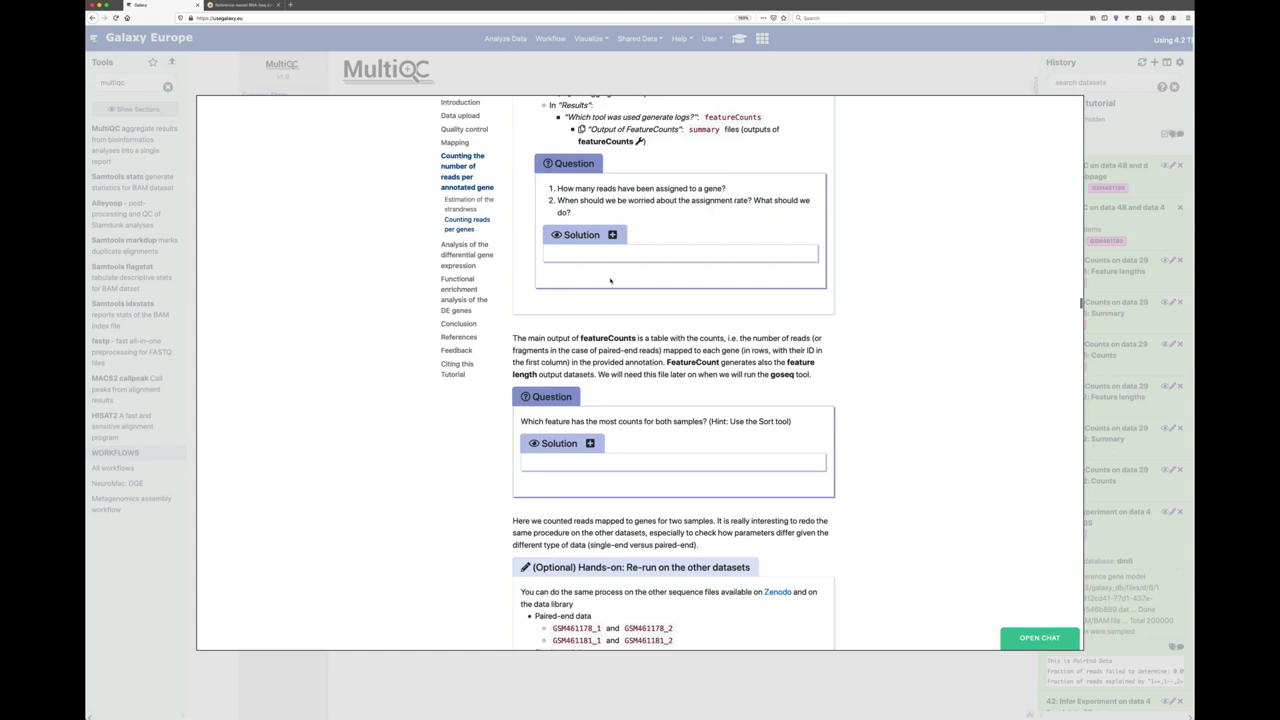
click(611, 236)
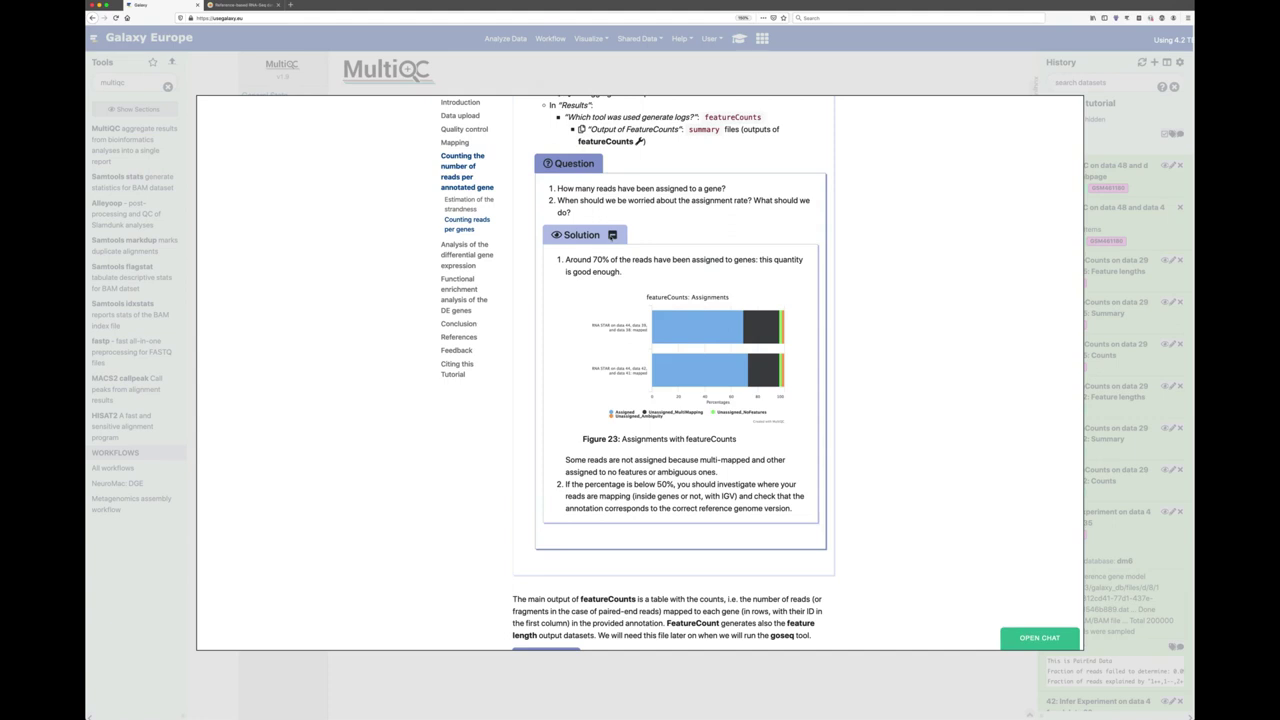
click(612, 235)
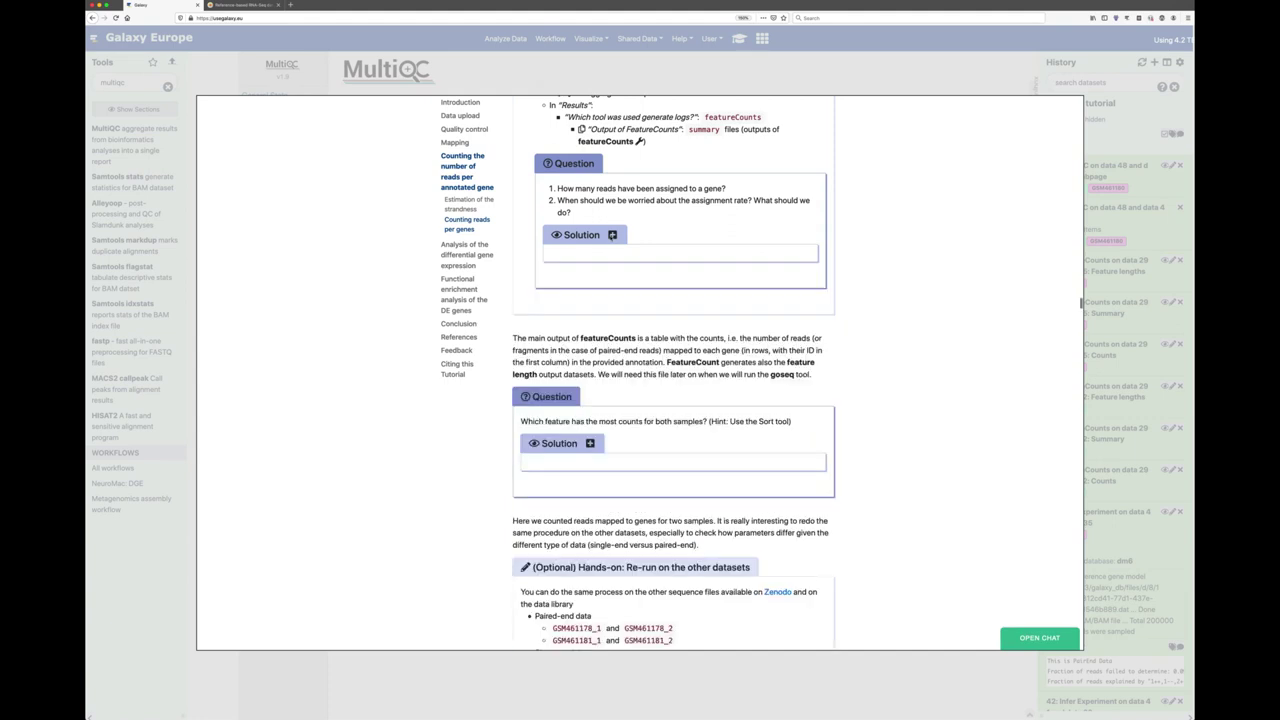
scroll(681, 408, down, 1)
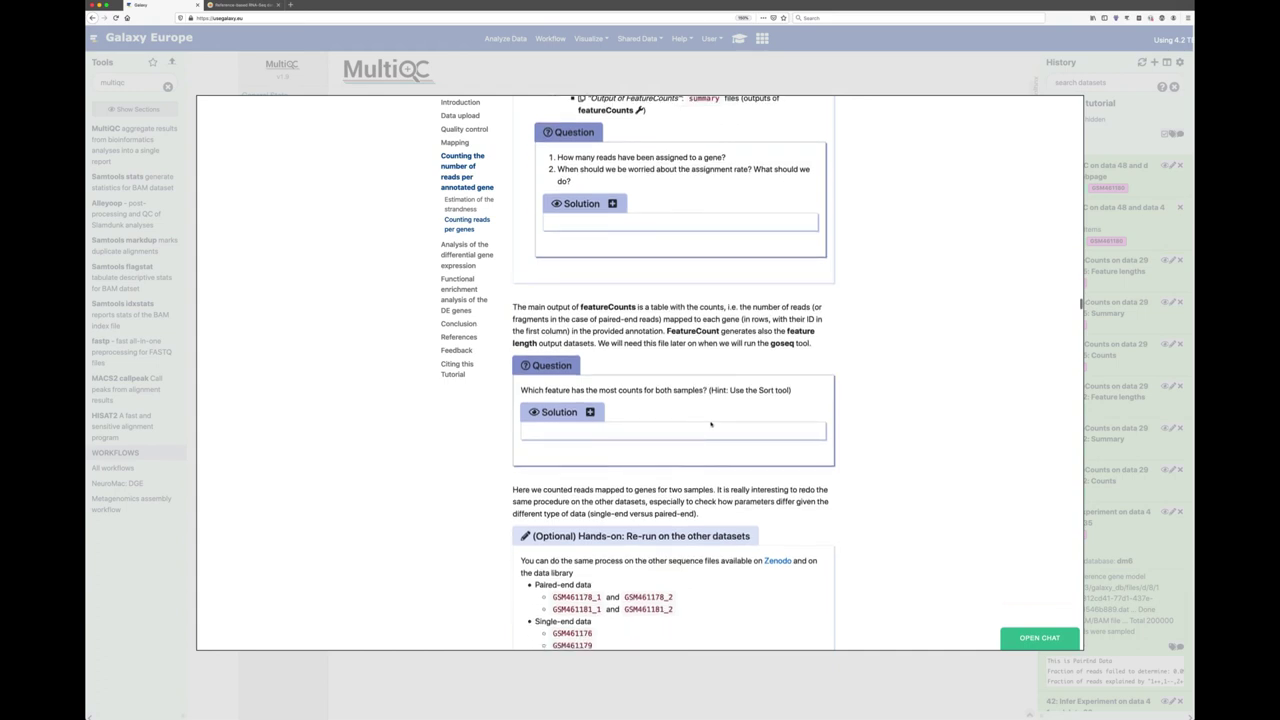
scroll(711, 424, down, 2)
click(860, 85)
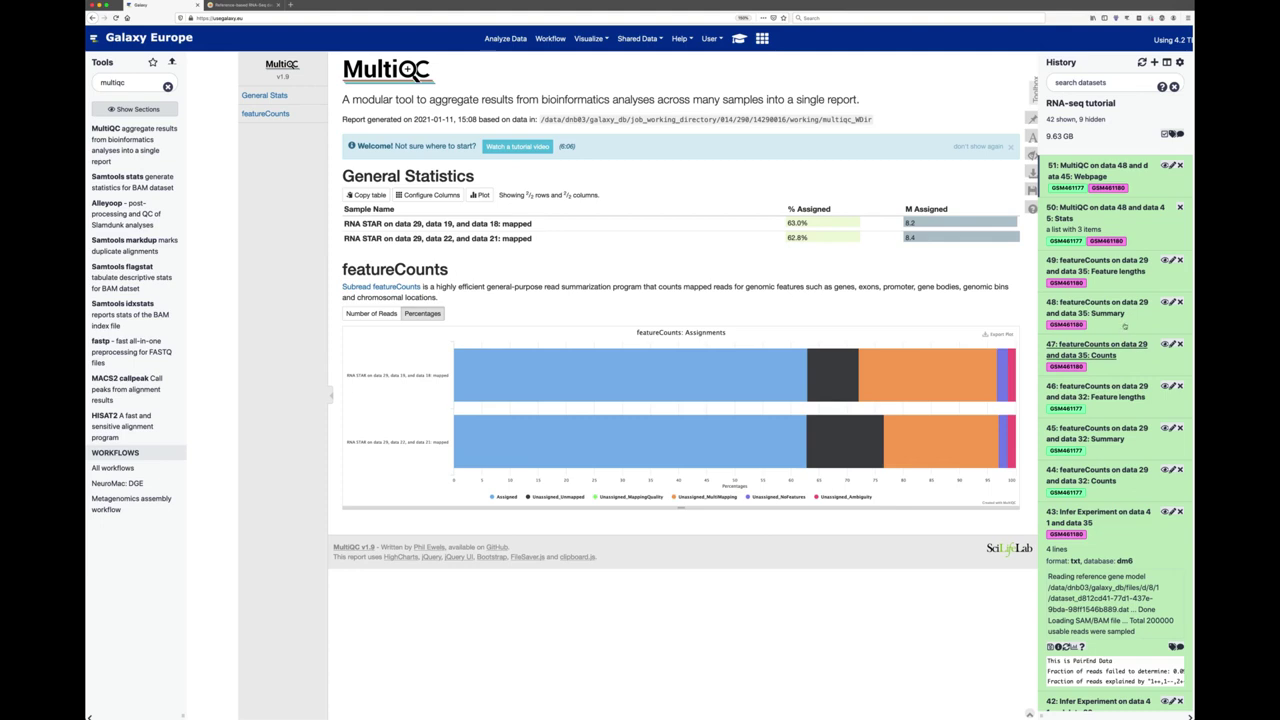
View the featureCounts Counts table, dataset 47, and examine its header, gene IDs and the read counts per gene.
click(1163, 344)
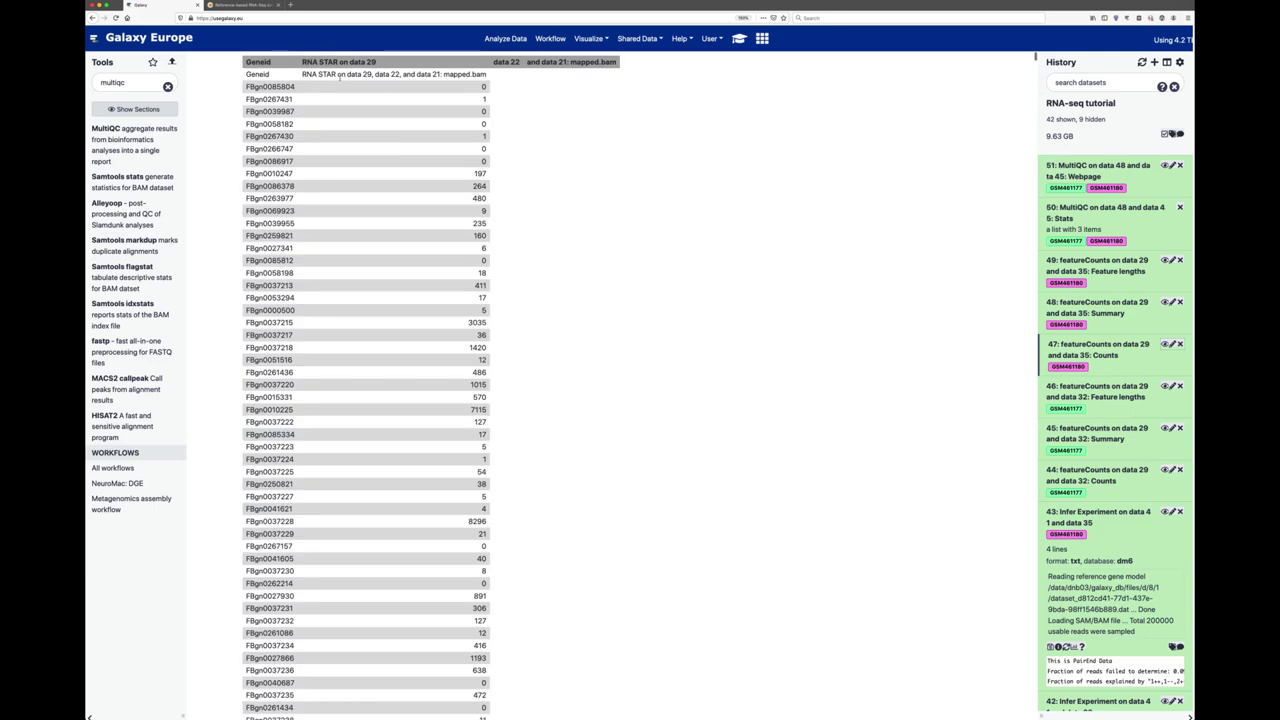
double_click(262, 74)
click(262, 74)
double_click(270, 86)
double_click(270, 99)
mouse_move(303, 74)
mouse_down()
mouse_move(336, 76)
mouse_move(298, 88)
mouse_up()
double_click(484, 87)
click(484, 99)
double_click(251, 99)
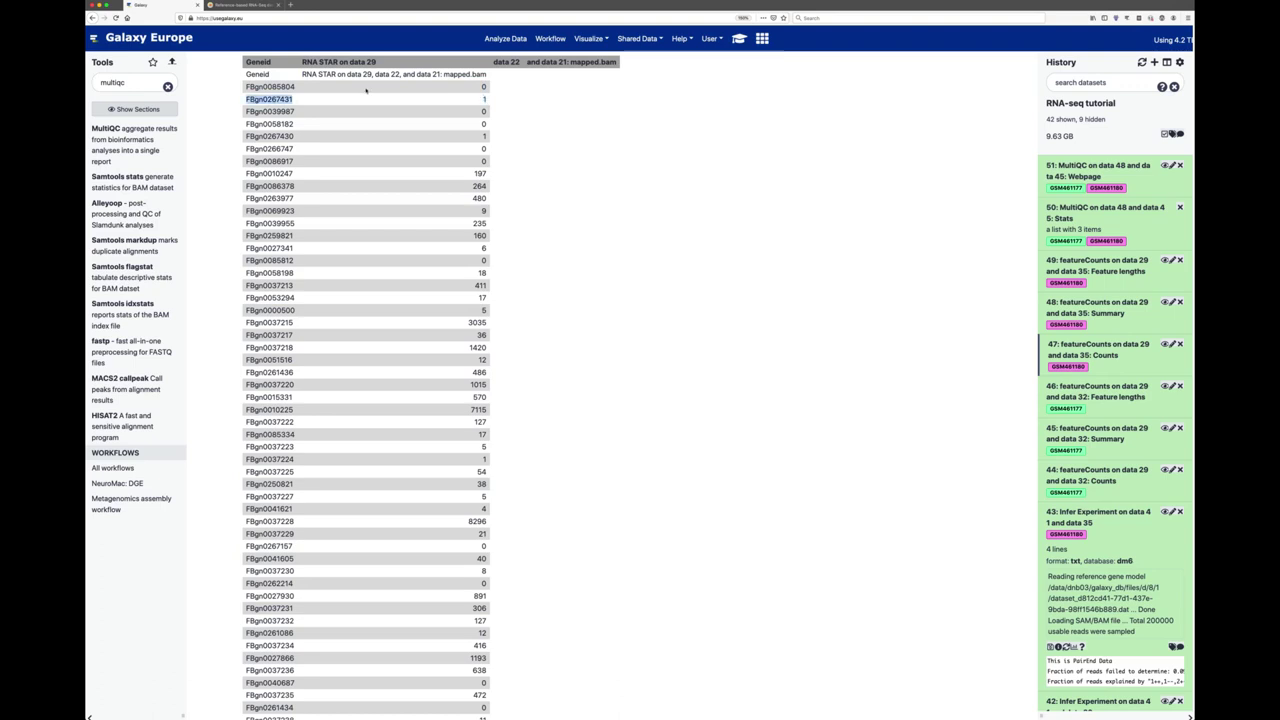
double_click(480, 173)
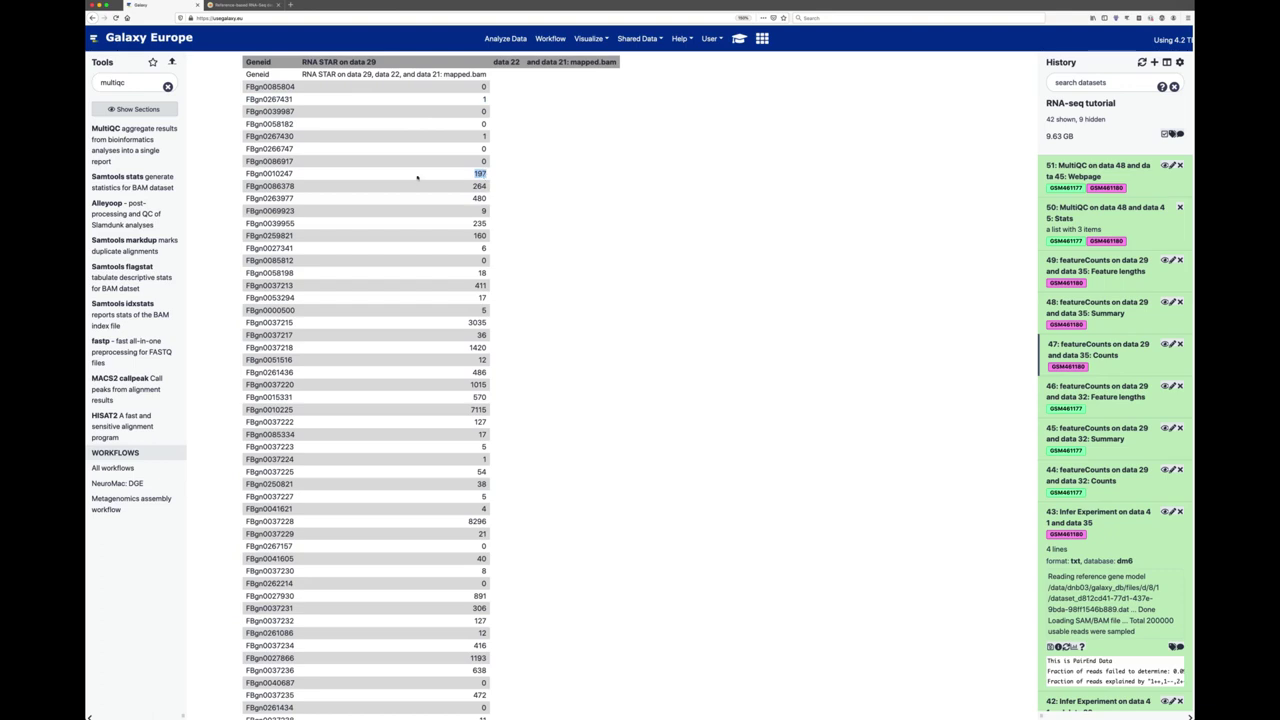
double_click(291, 173)
Read the tutorial's question on the feature with the most counts and the optional hands-on about re-running on the other datasets.
click(739, 38)
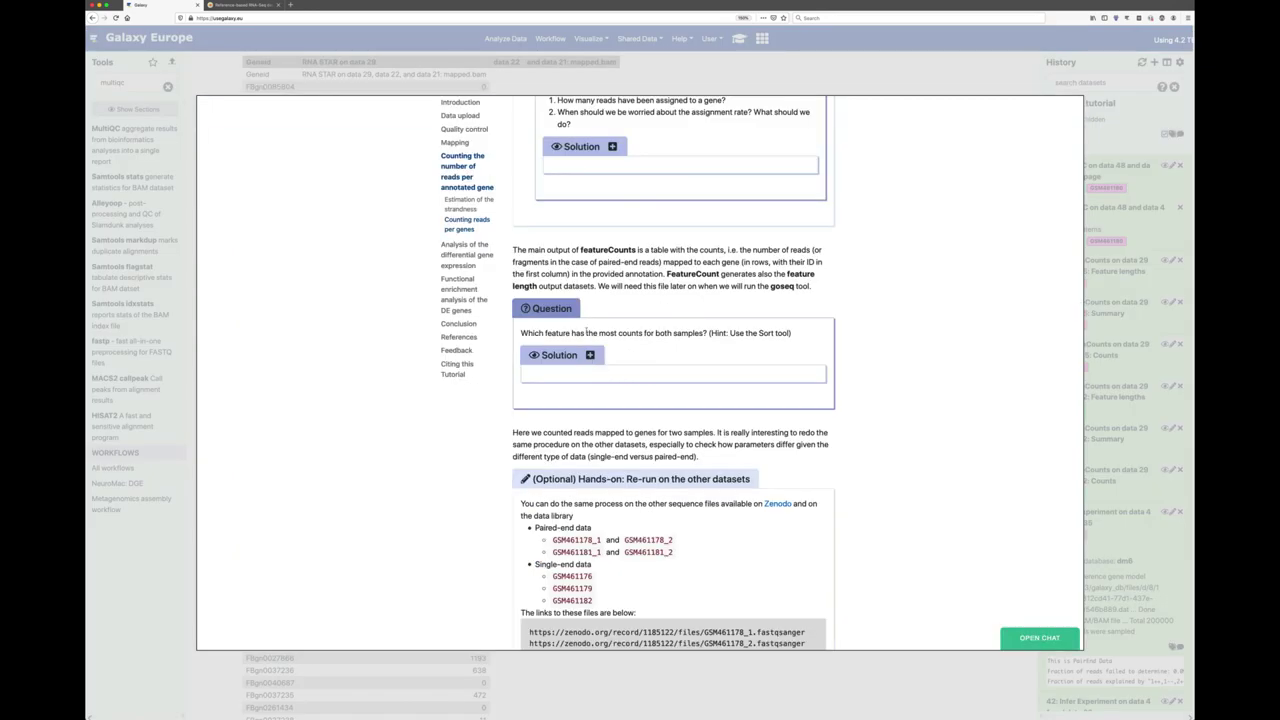
triple_click(586, 336)
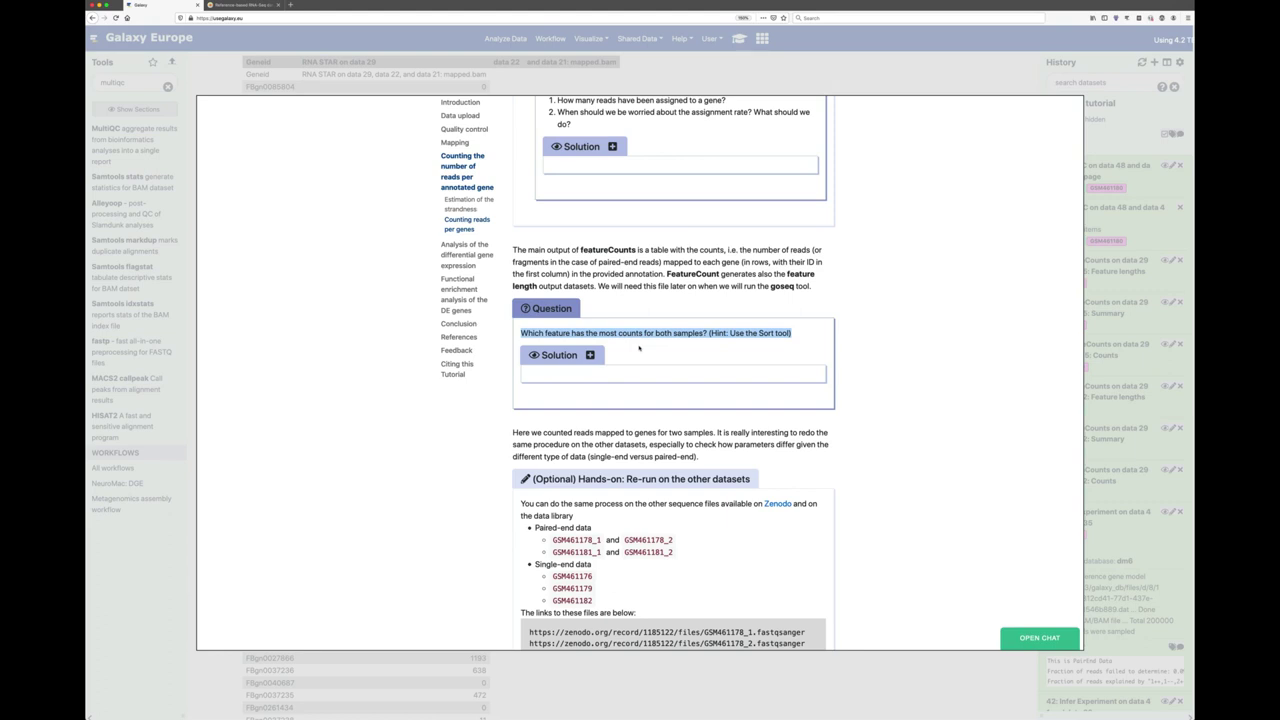
click(613, 355)
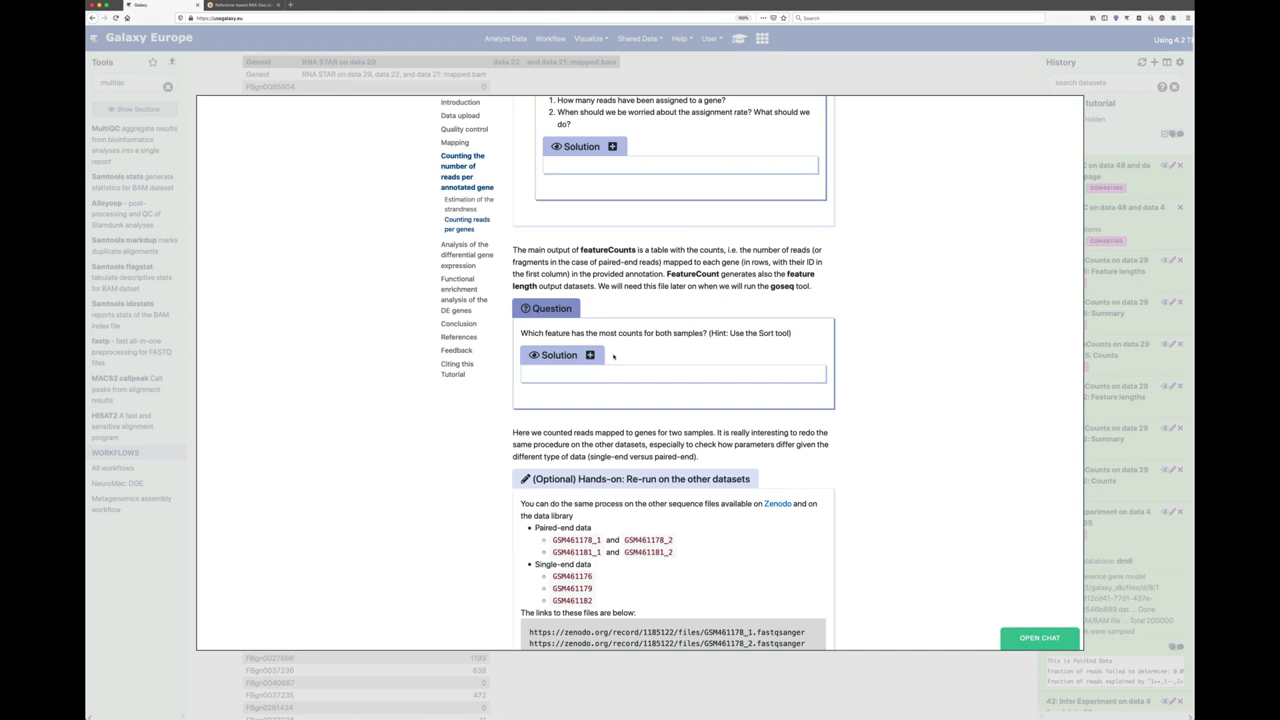
scroll(692, 479, down, 3)
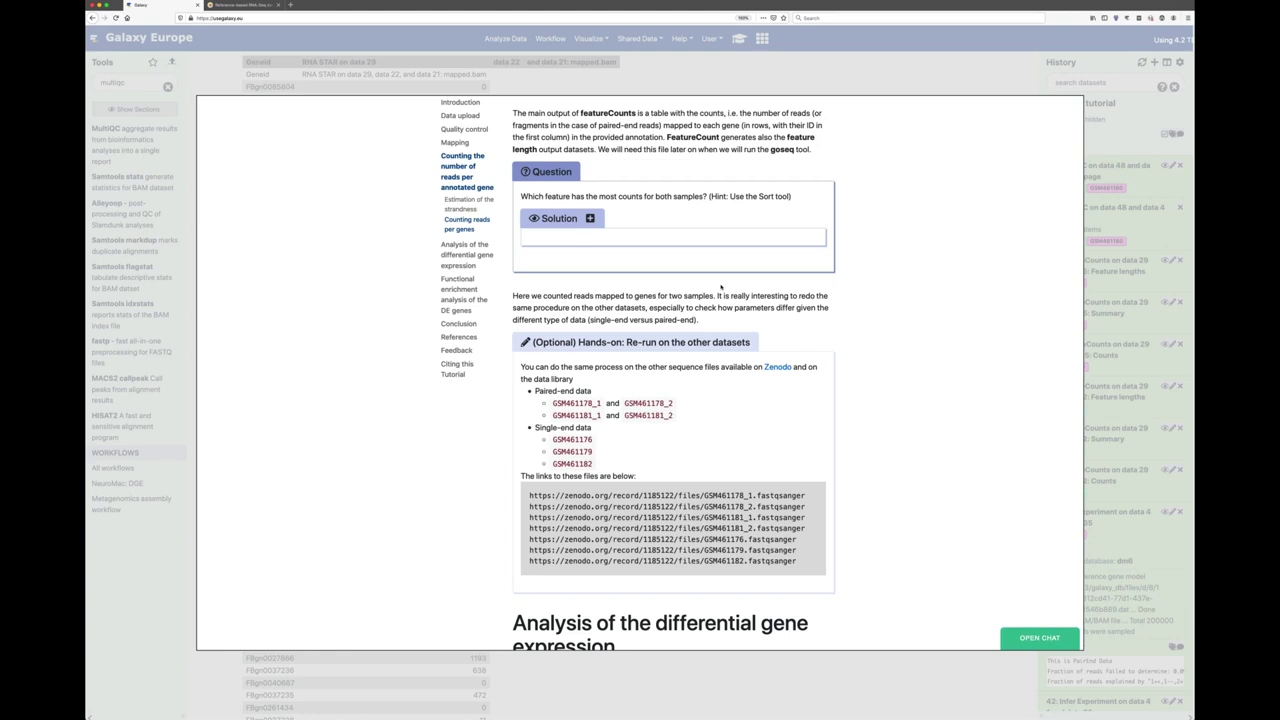
scroll(727, 390, down, 2)
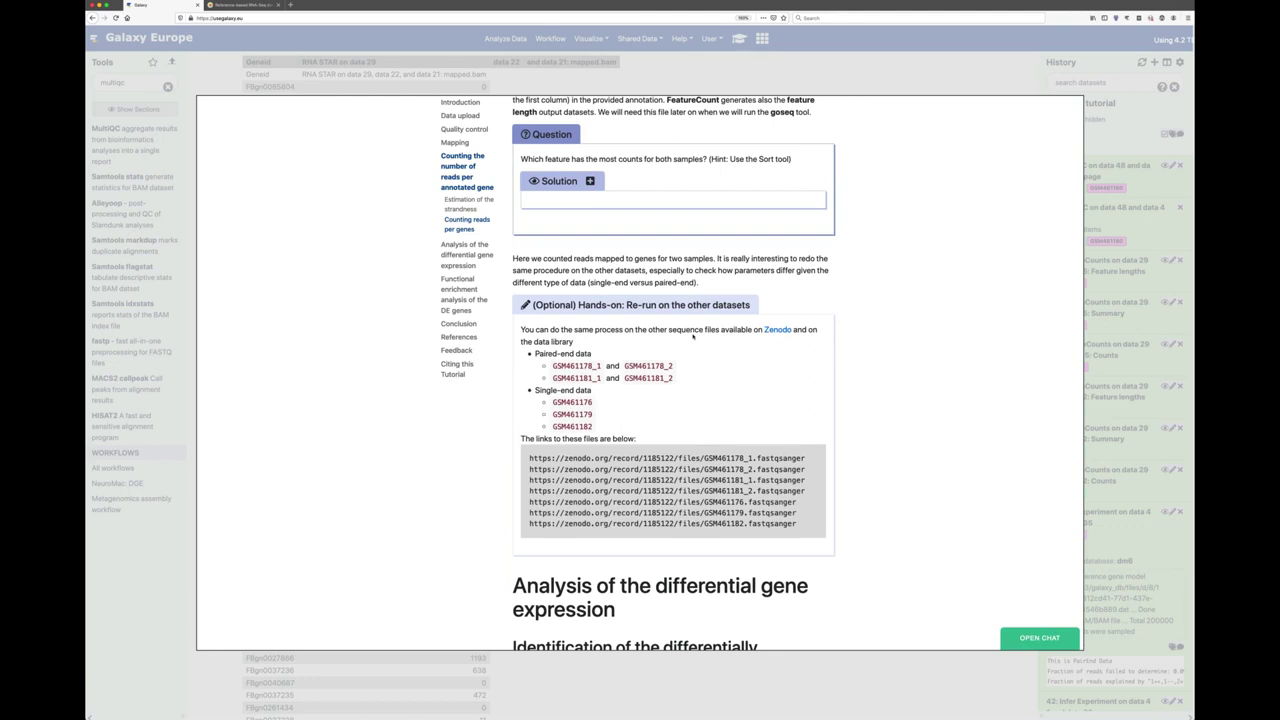
scroll(745, 474, down, 1)
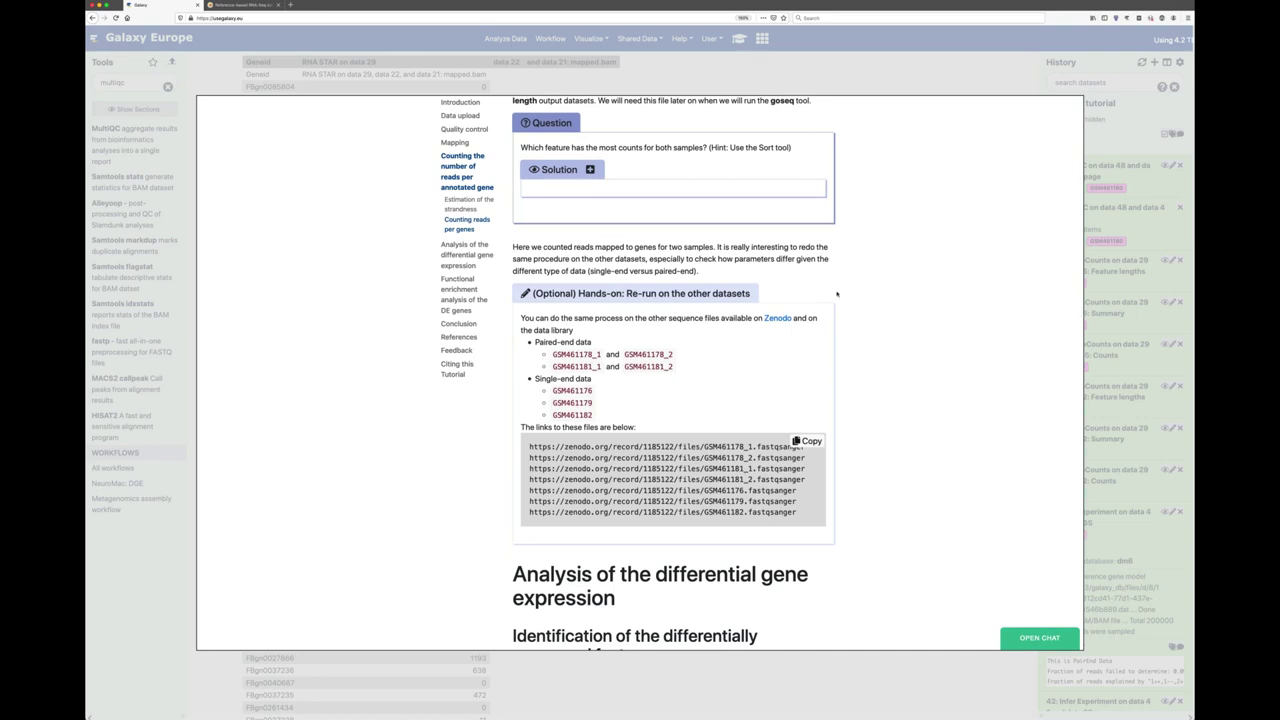
scroll(946, 343, down, 3)
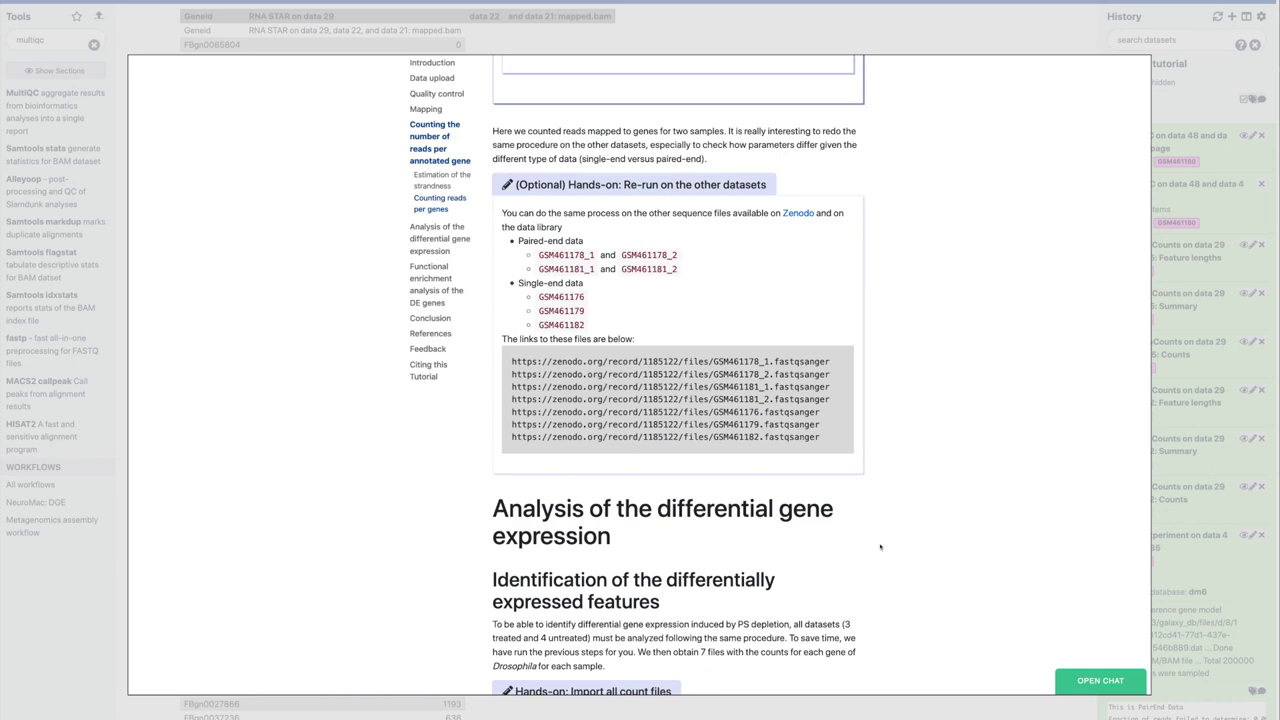
Read the tutorial's hands-on on importing the seven count files into a new history, and close the tutorial.
scroll(829, 555, down, 3)
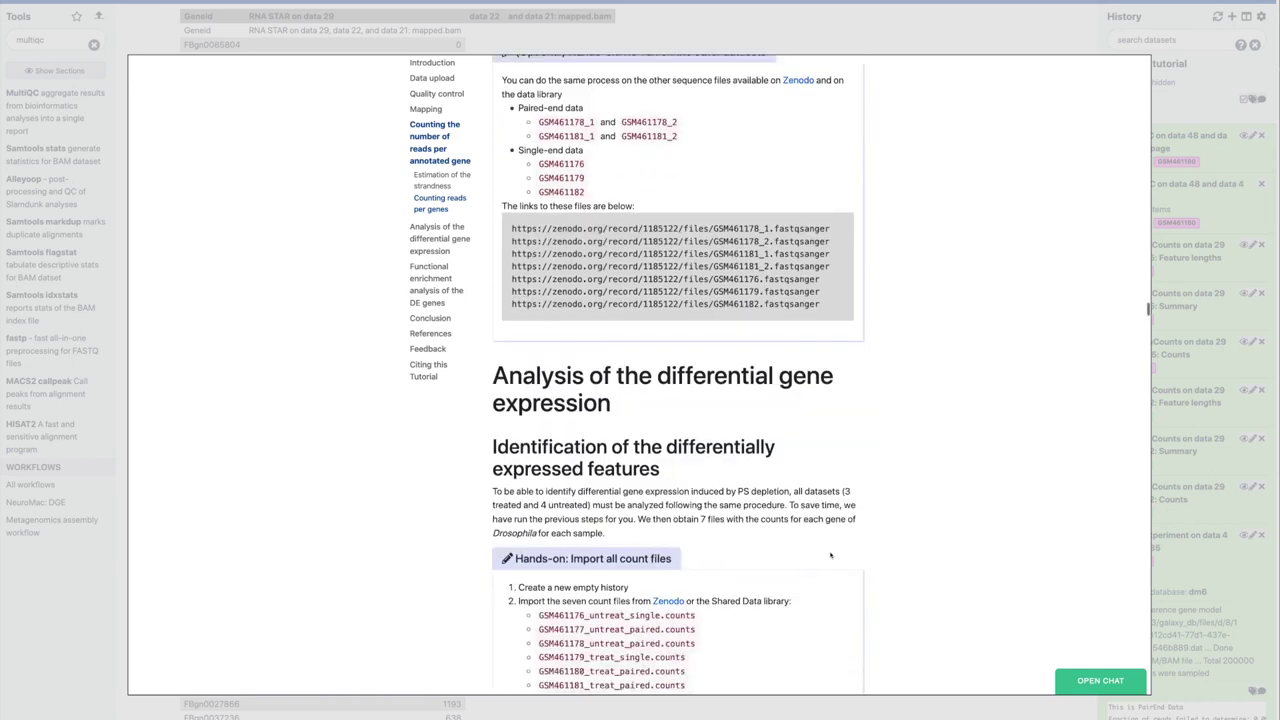
scroll(829, 555, down, 2)
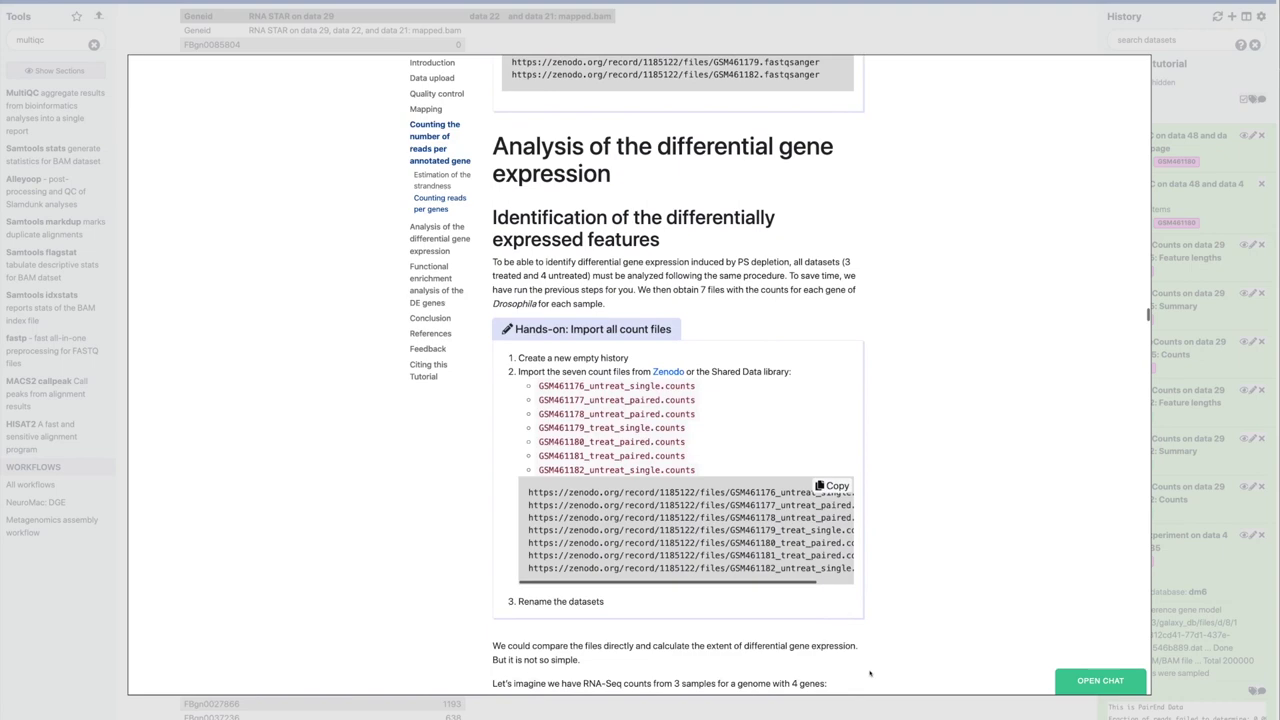
click(1149, 316)
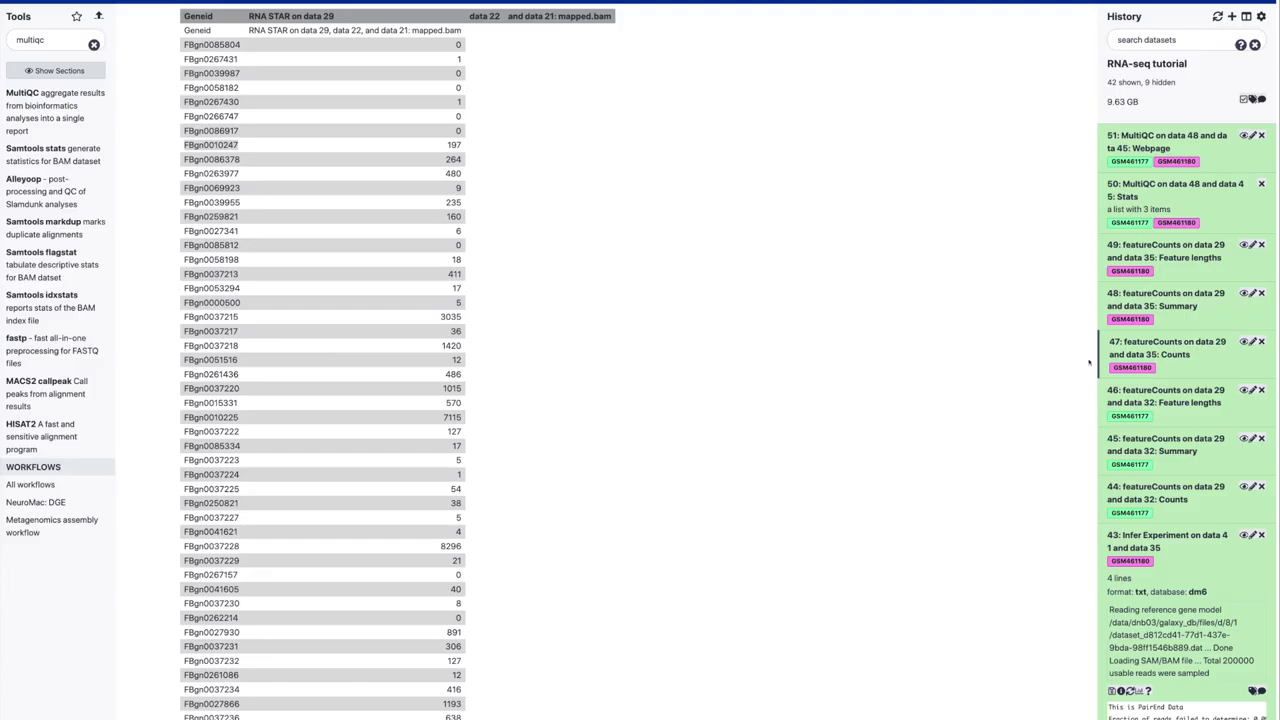
Create a new empty history and name it "RNA-seq DE analysis".
click(1232, 16)
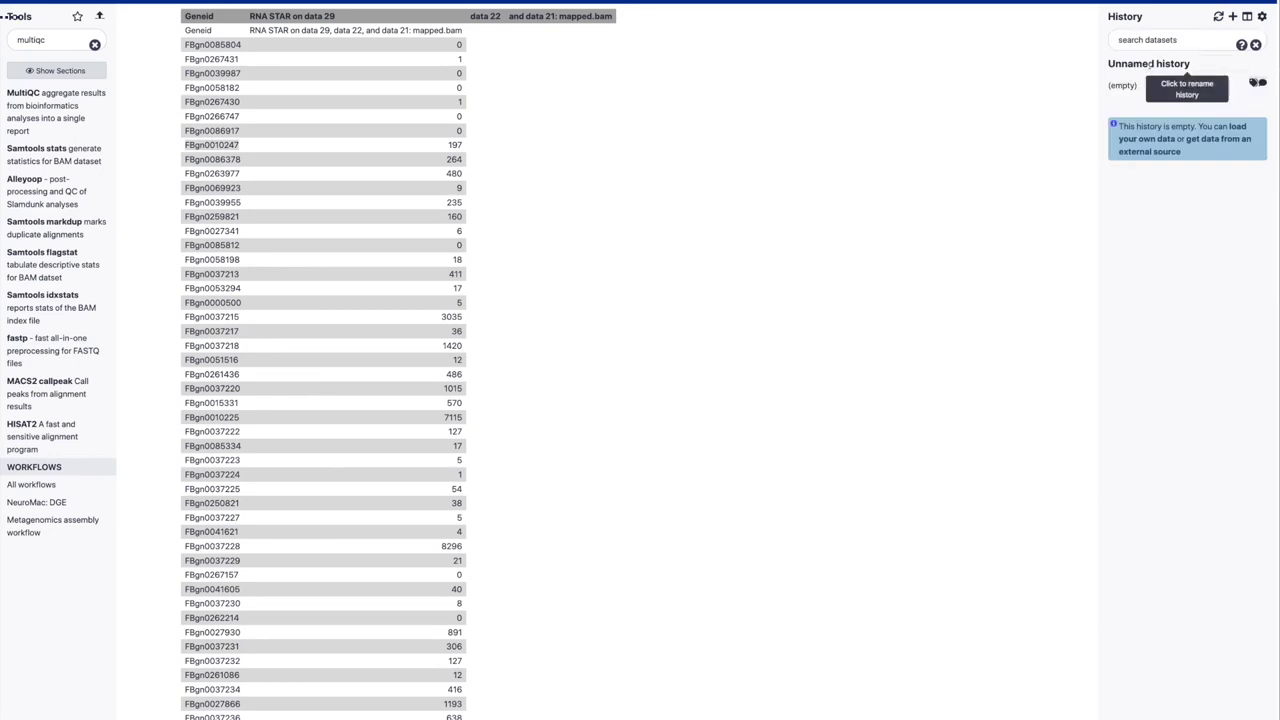
click(1149, 68)
text(RMA)
text(-se)
key(BackSpace)
key(BackSpace)
key(BackSpace)
text(NA-seq DEG)
key(BackSpace)
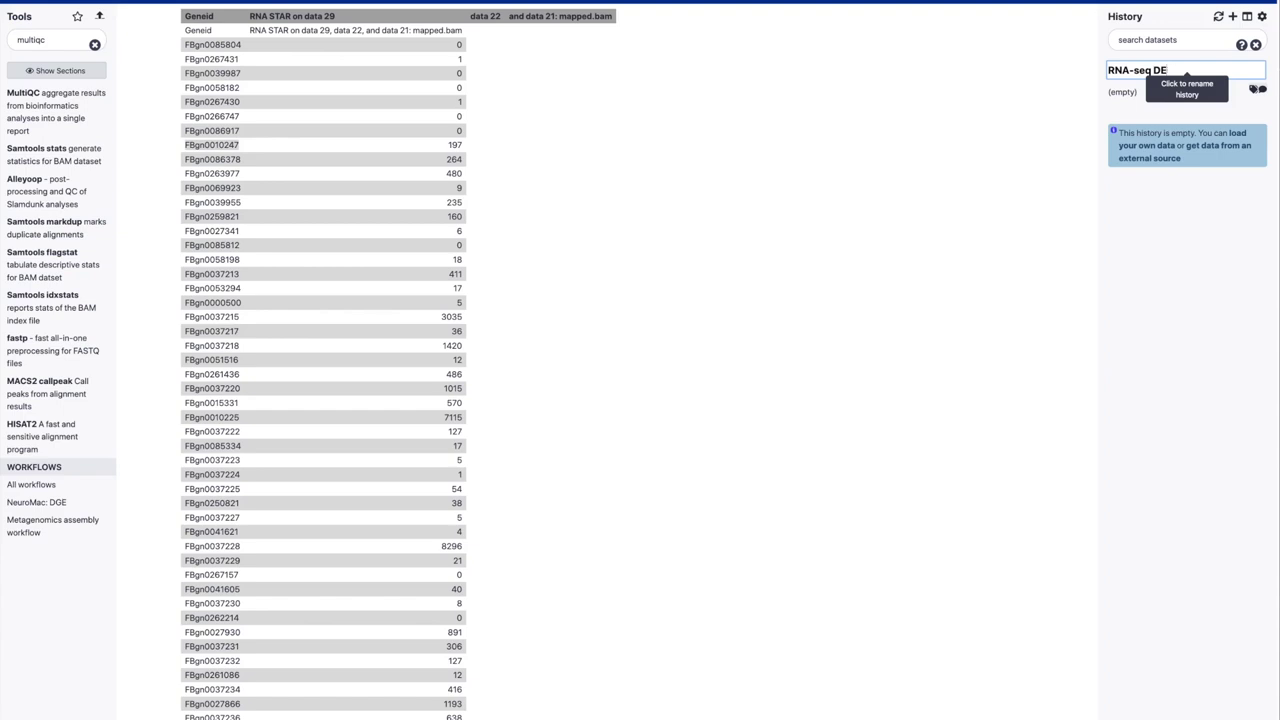
text(analysis)
key(Return)
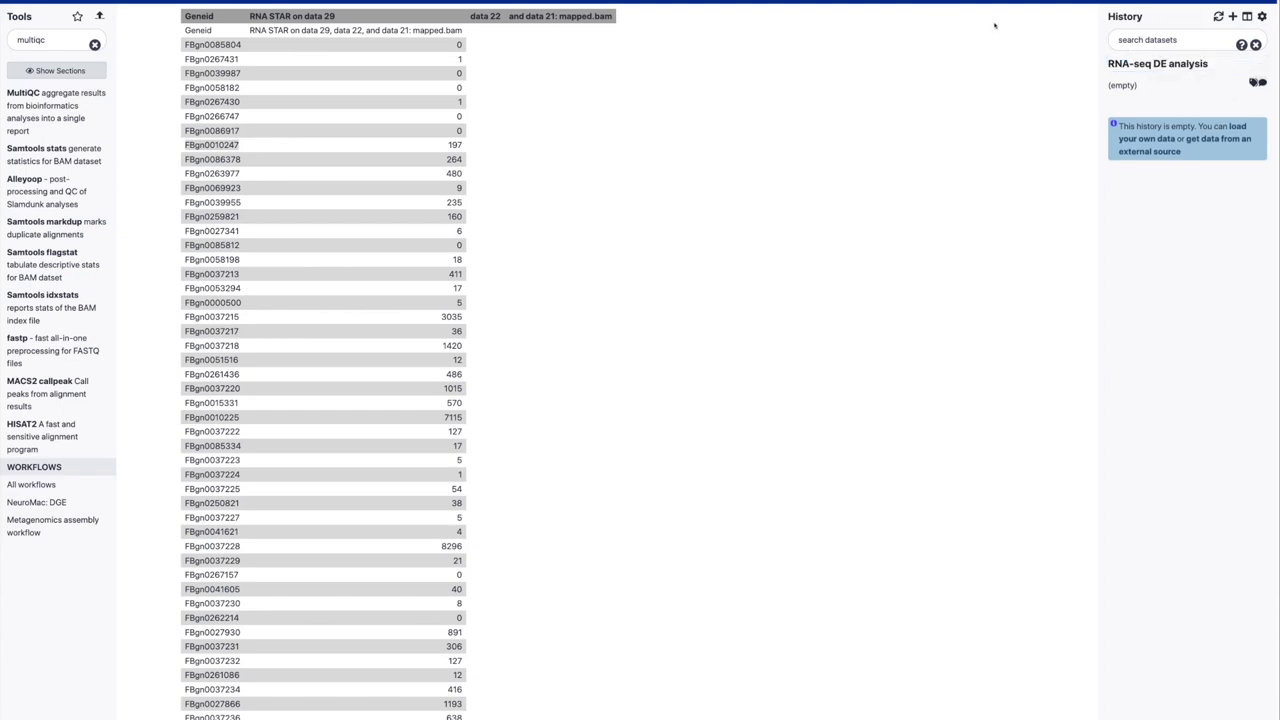
Open the shared data library folder GTN - Material / Transcriptomics / Reference-based RNA-Seq data analysis / DOI: 10.5281/zenodo.1185122.
click(640, 3)
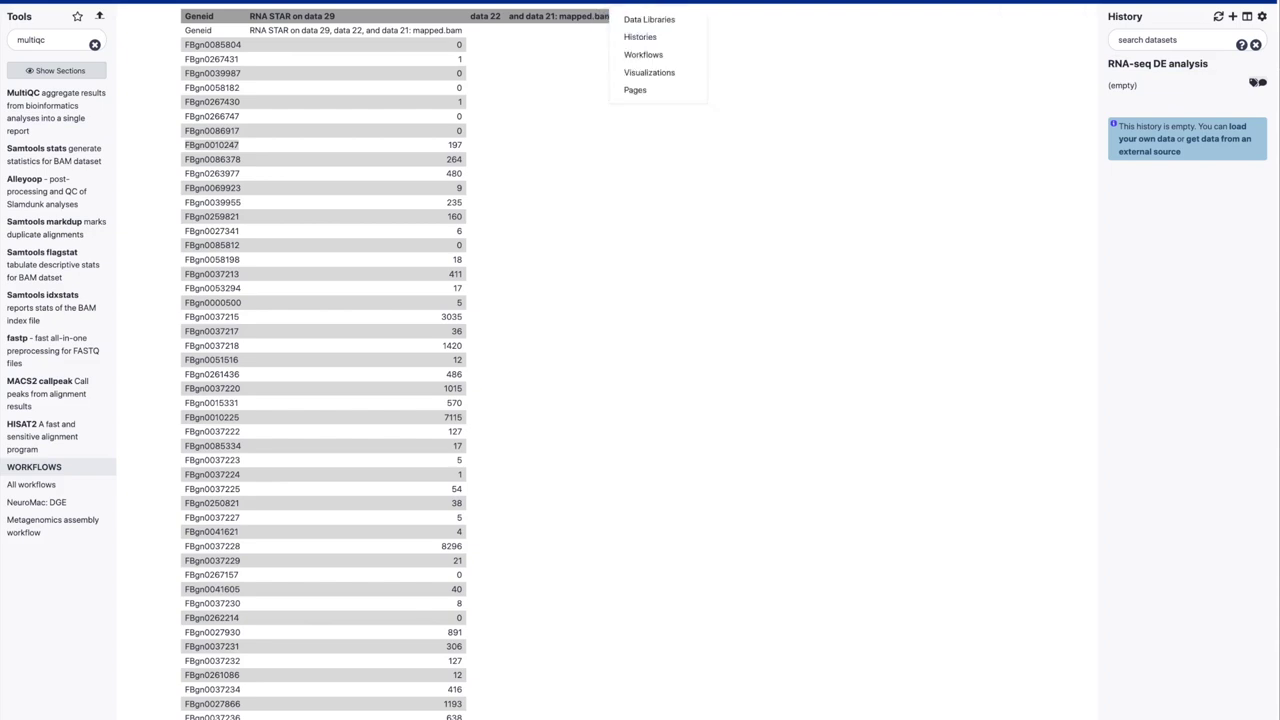
click(645, 20)
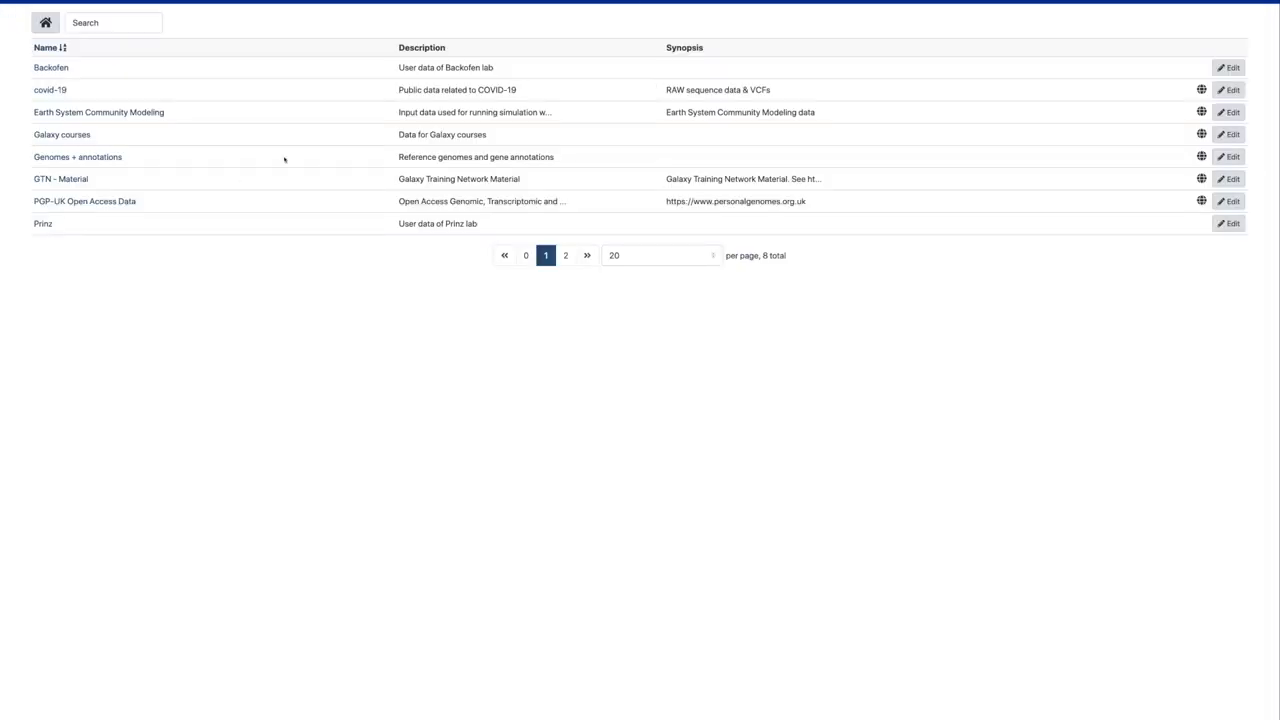
click(72, 182)
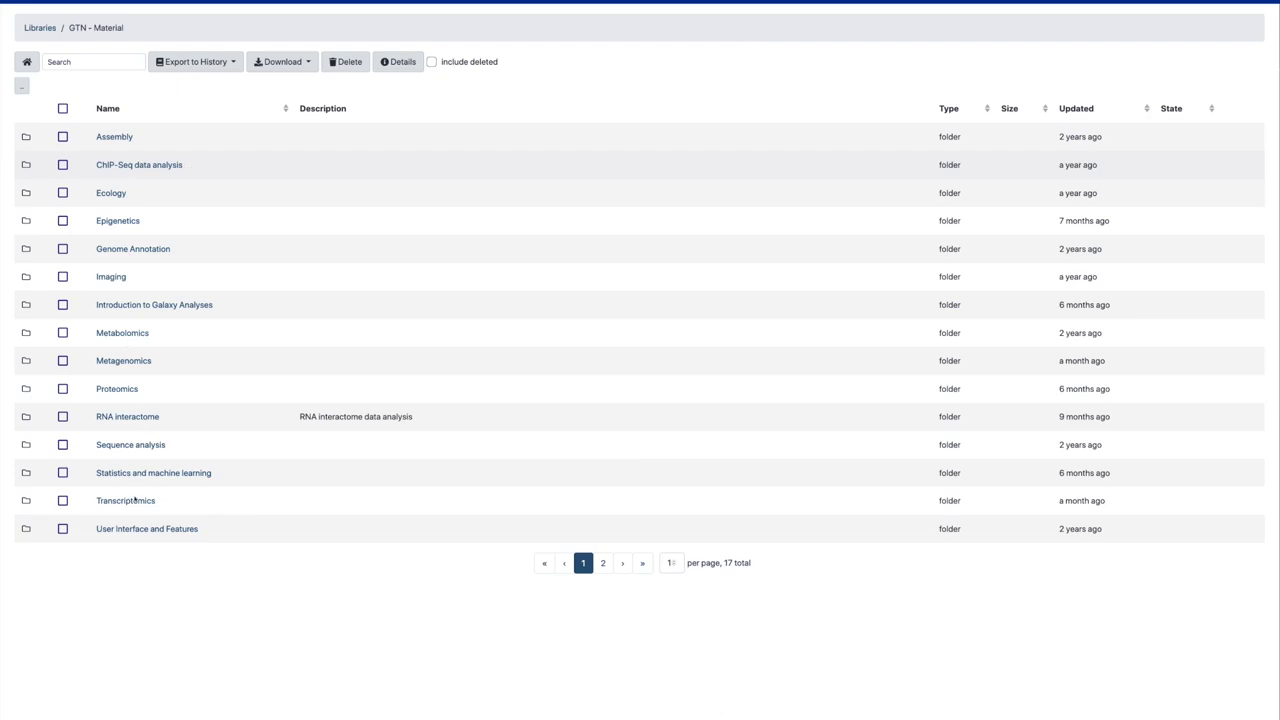
click(130, 500)
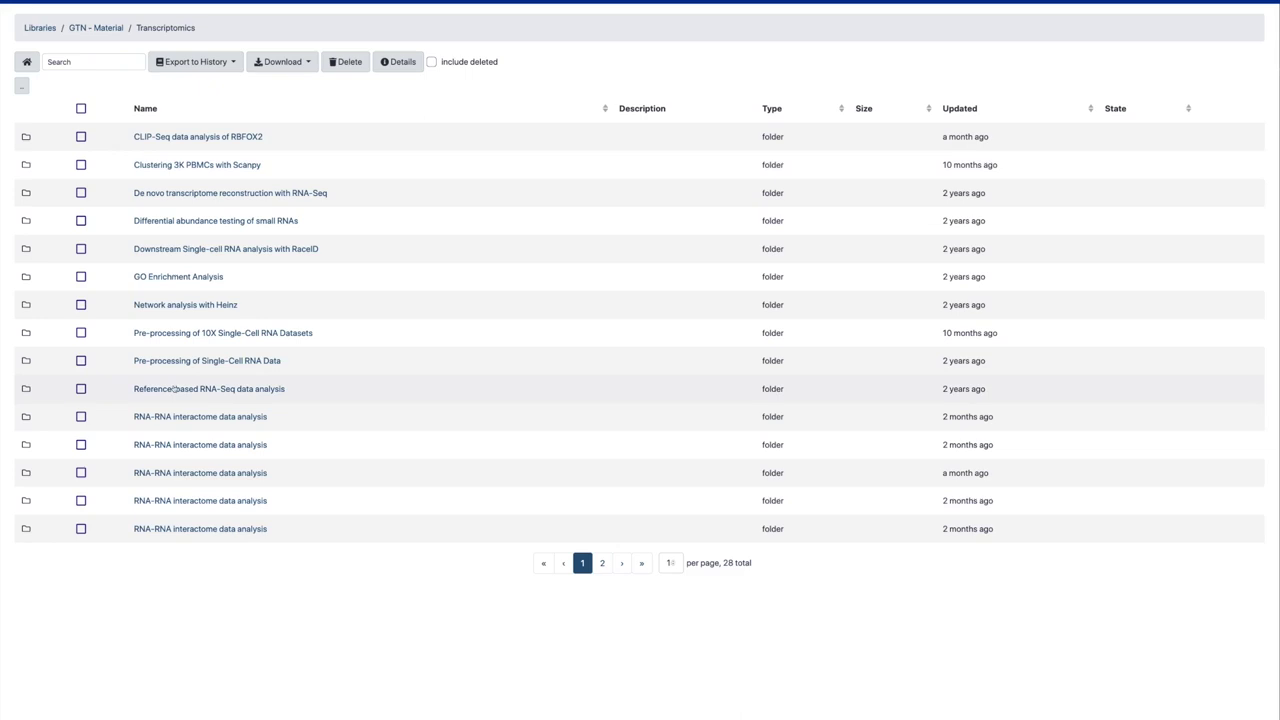
click(173, 389)
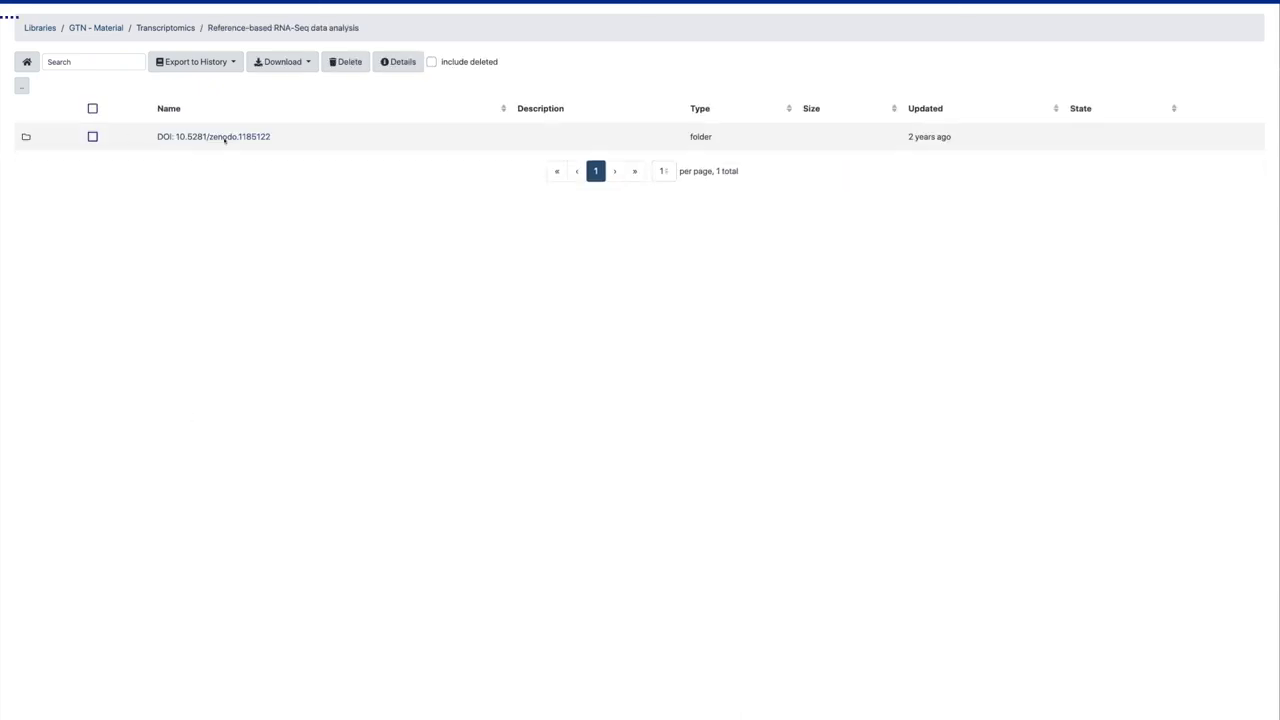
click(221, 138)
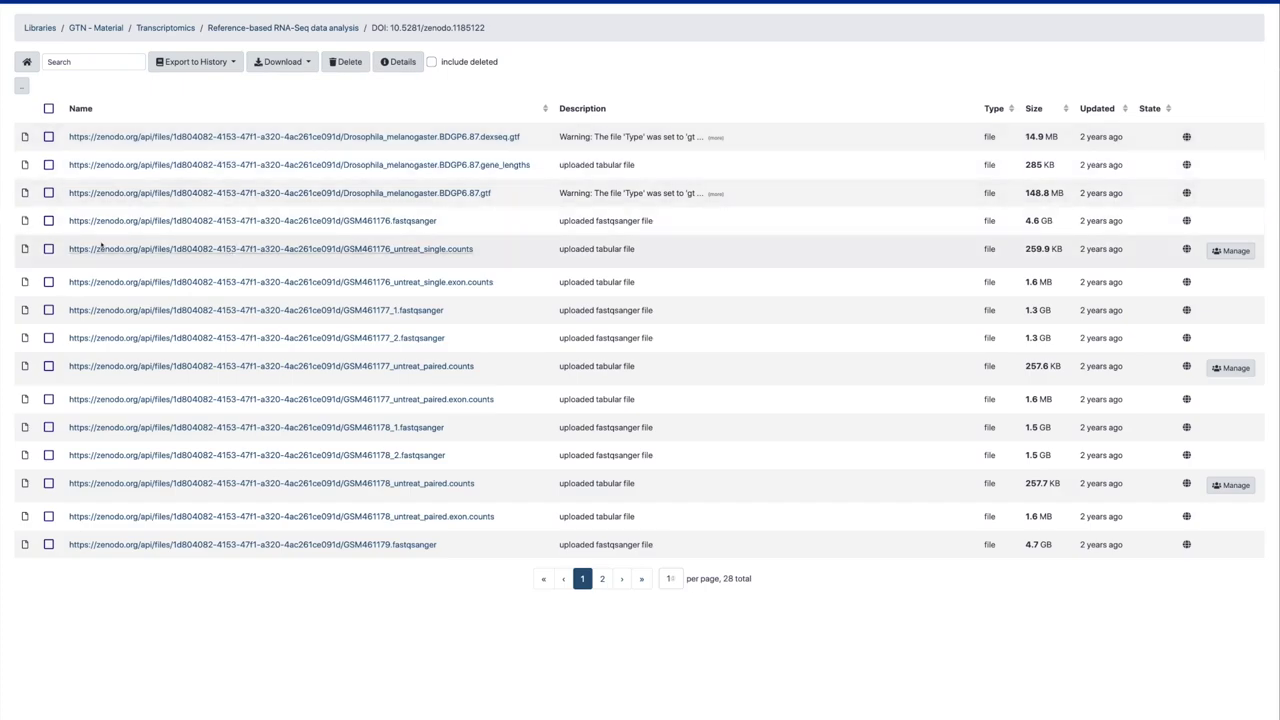
Select the seven gene-level .counts files of samples GSM461176 to GSM461182 across both library pages, leaving out the exon counts.
click(48, 249)
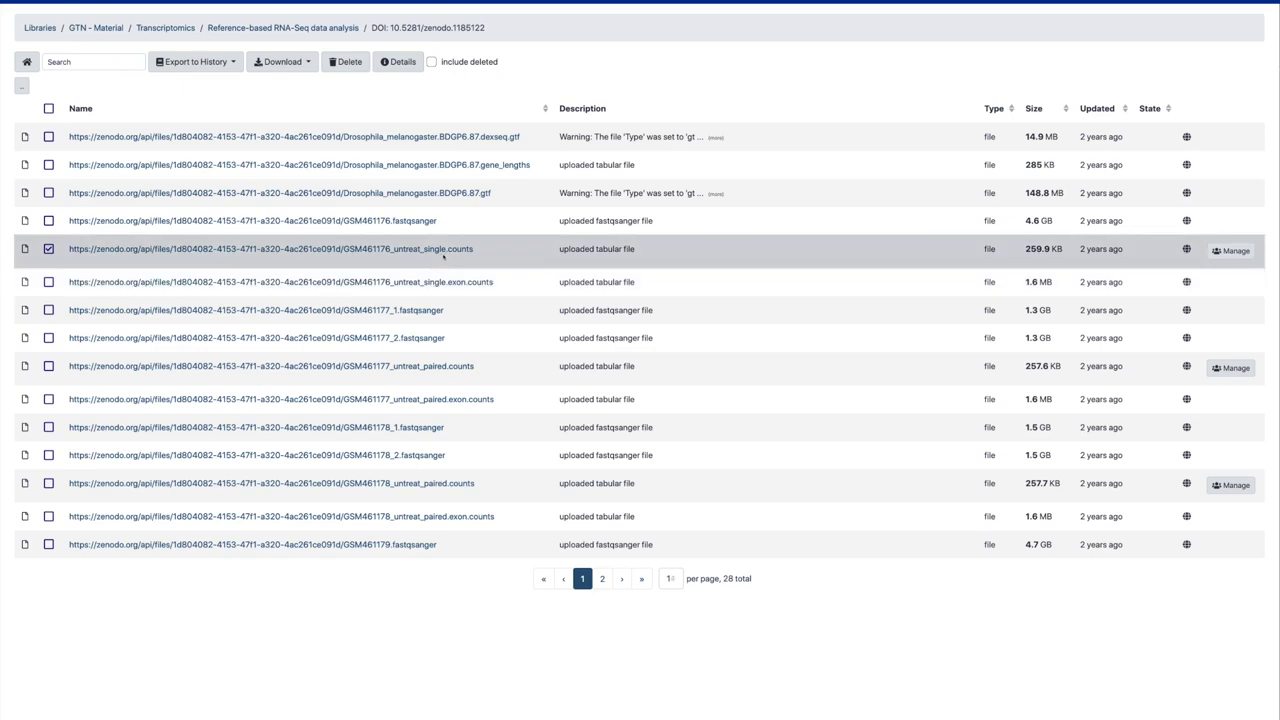
click(49, 366)
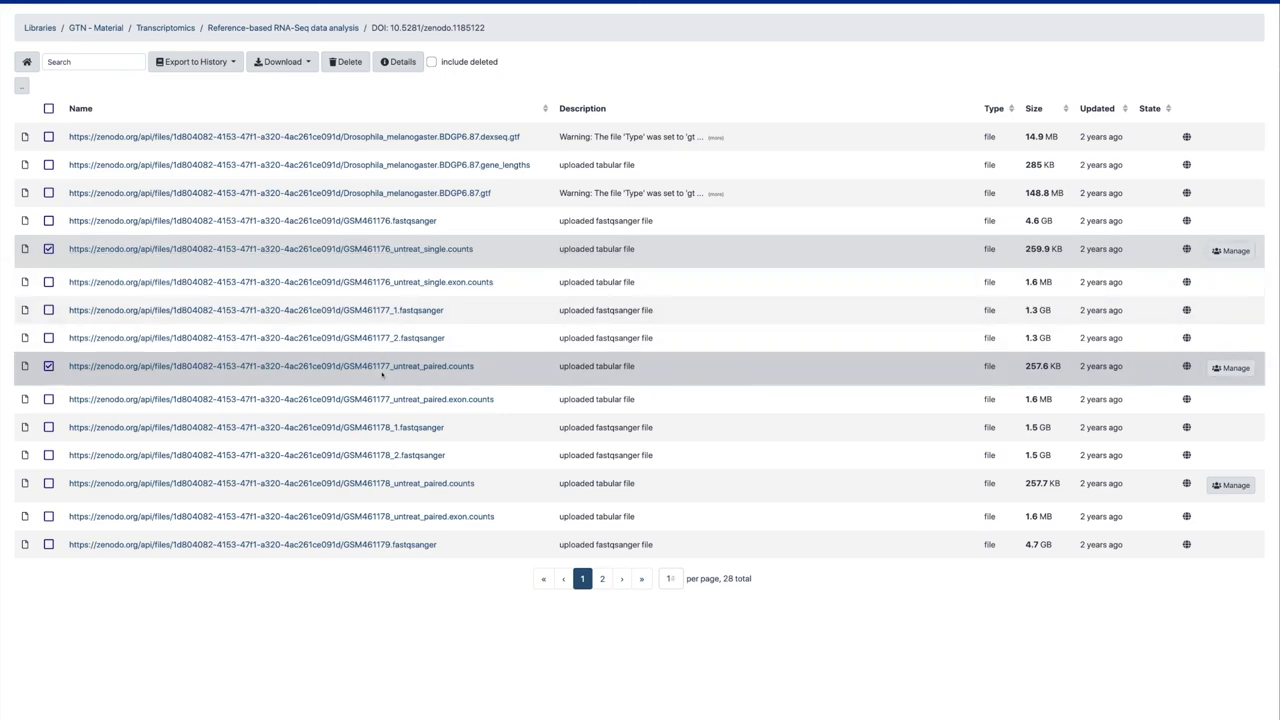
click(48, 484)
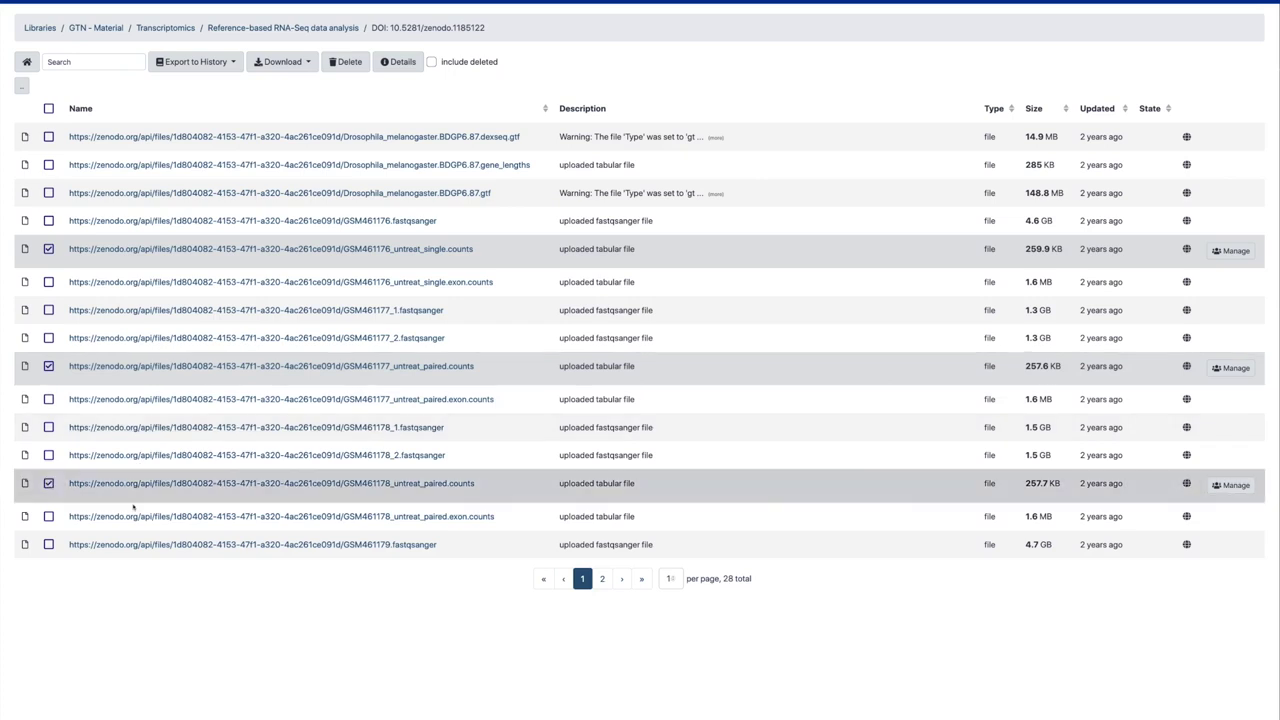
click(602, 578)
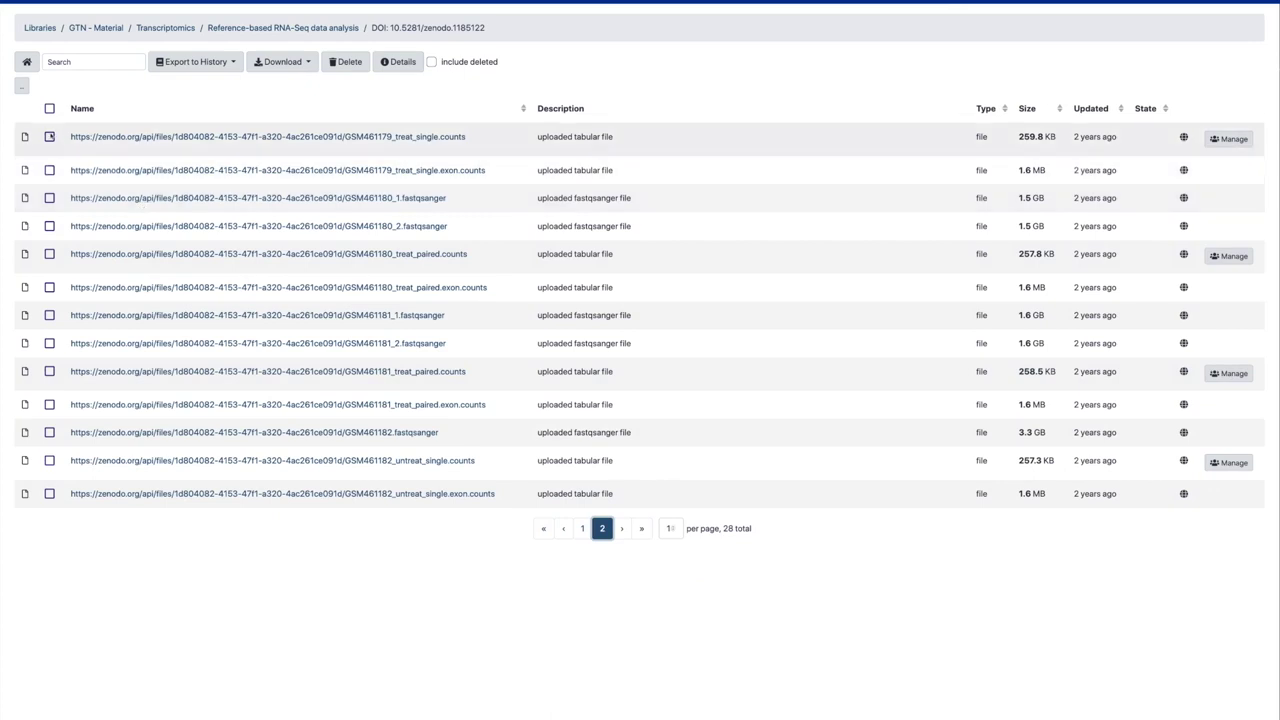
click(49, 136)
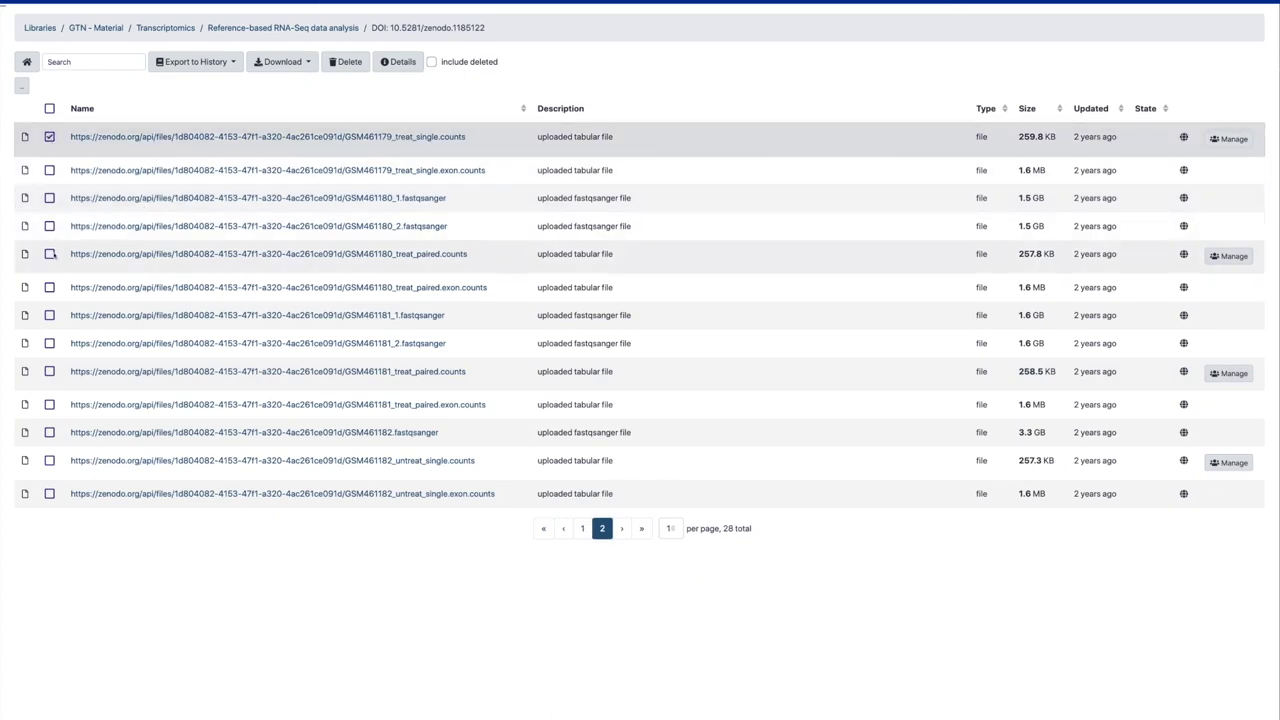
click(49, 254)
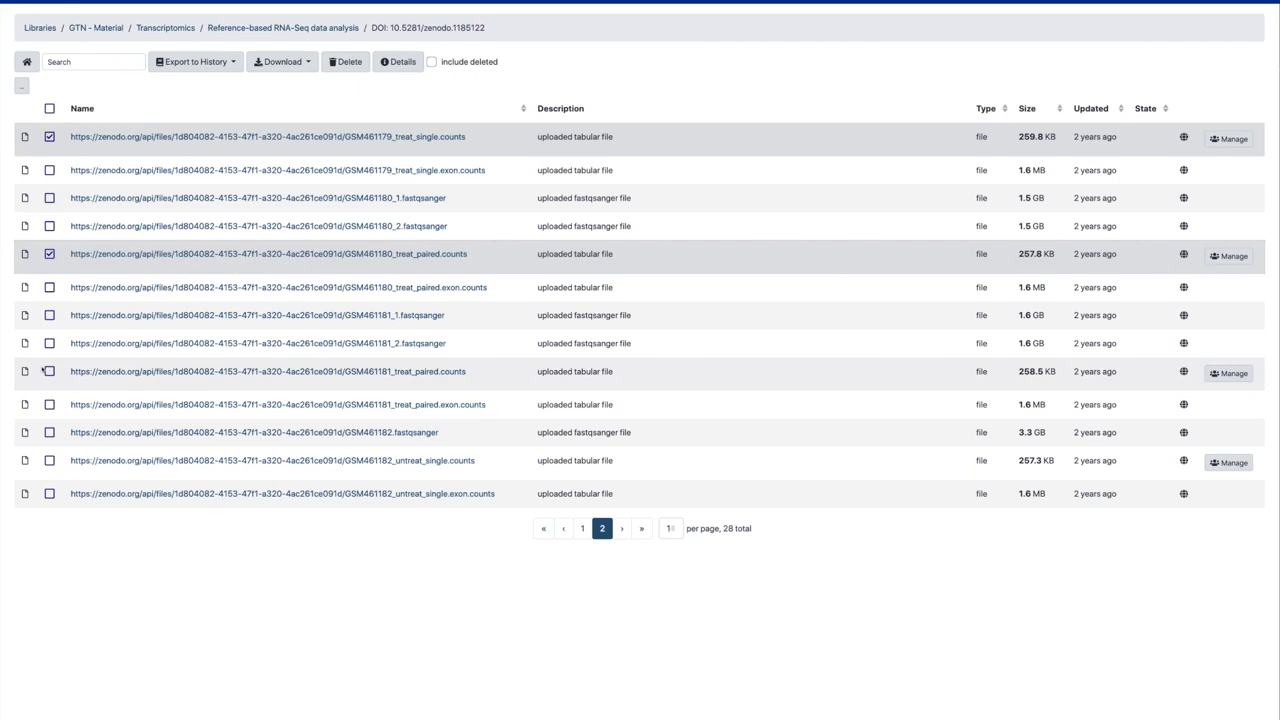
click(49, 371)
click(49, 460)
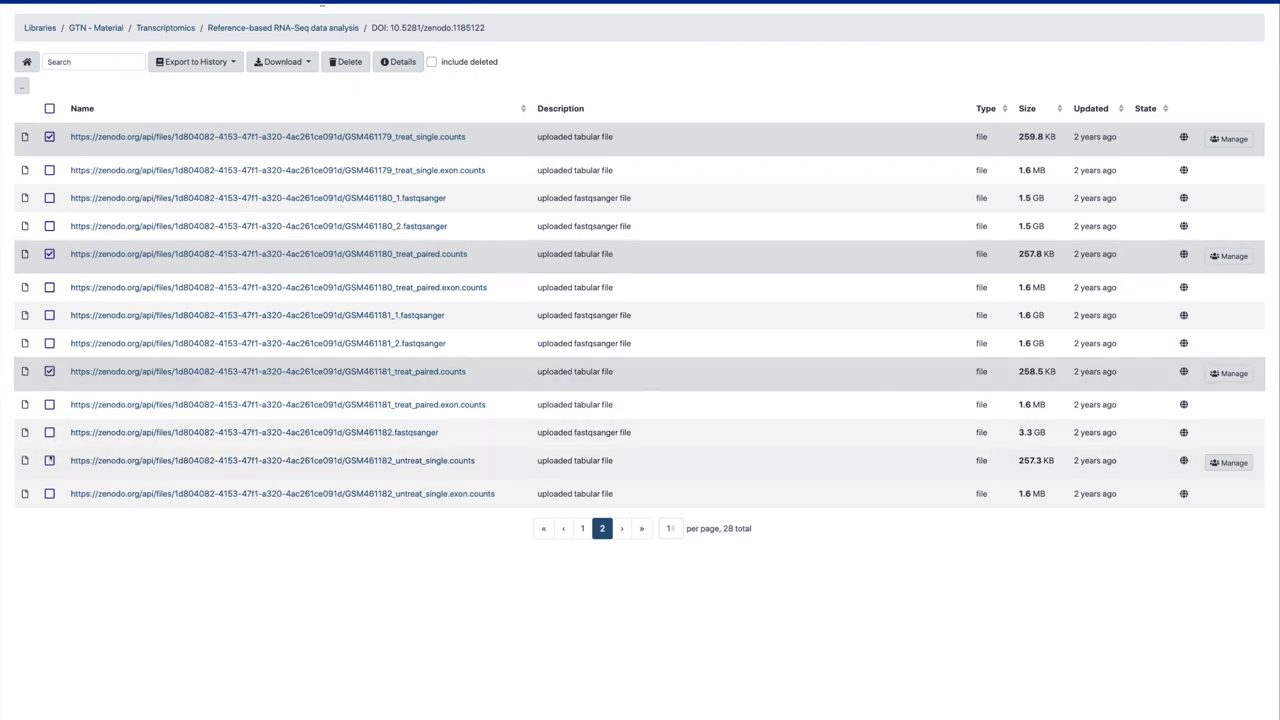
Import the selected count files as datasets into the RNA-seq DE analysis history and return to the analysis view.
click(231, 62)
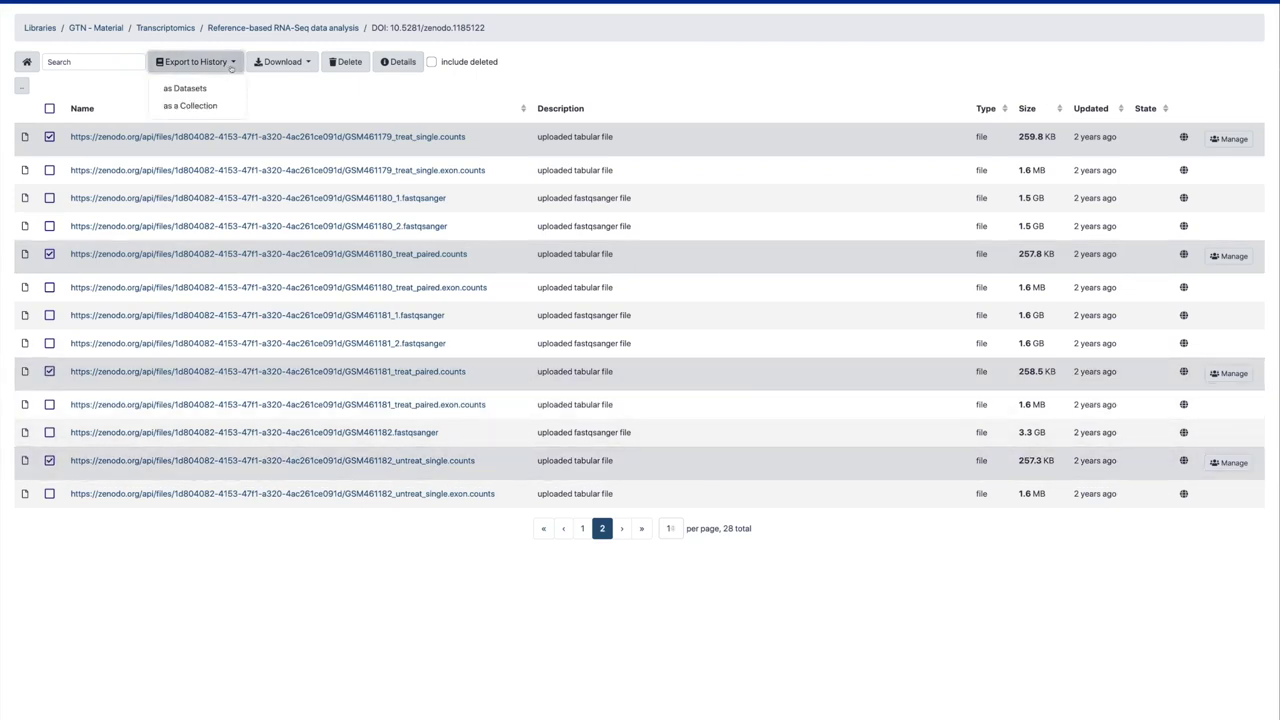
click(190, 87)
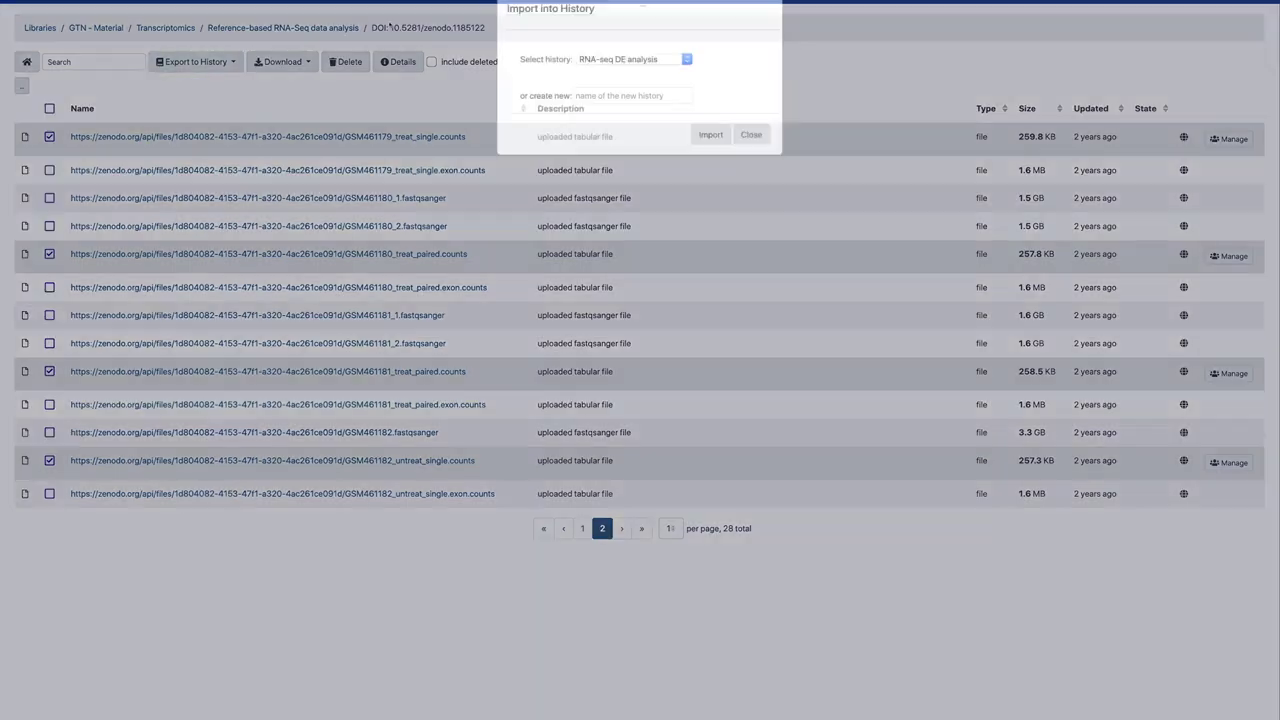
click(711, 135)
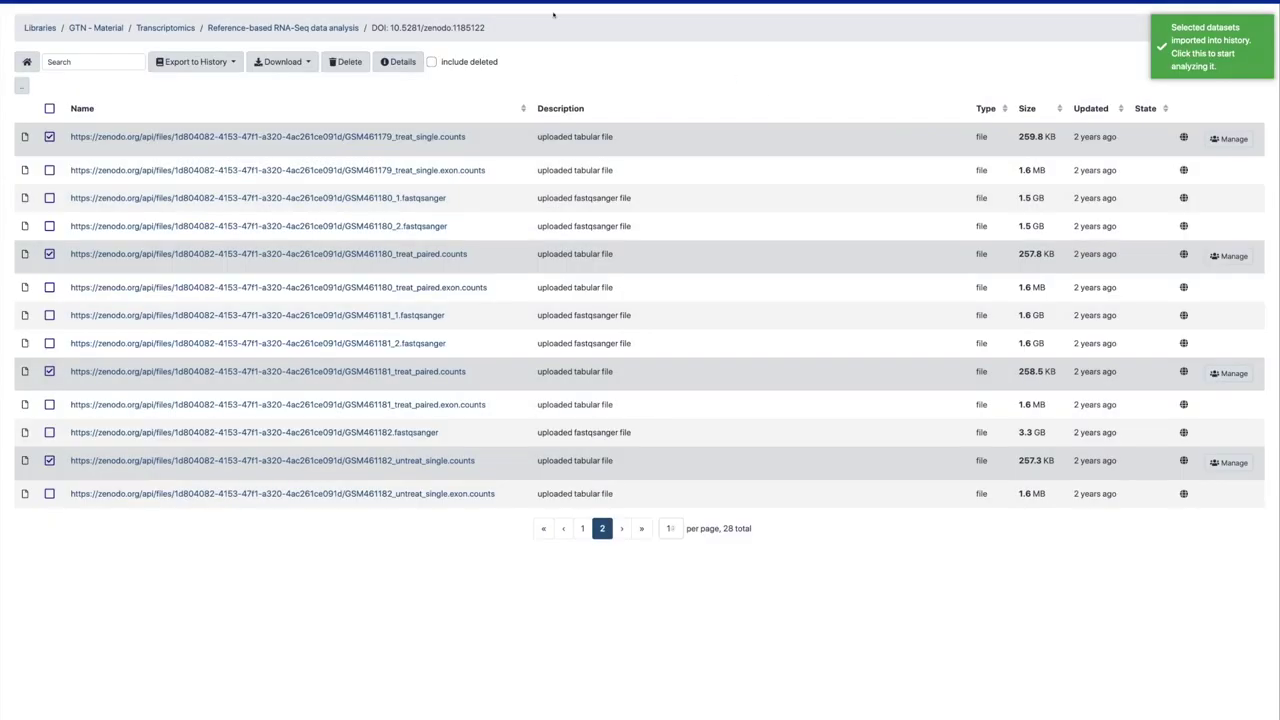
click(487, 3)
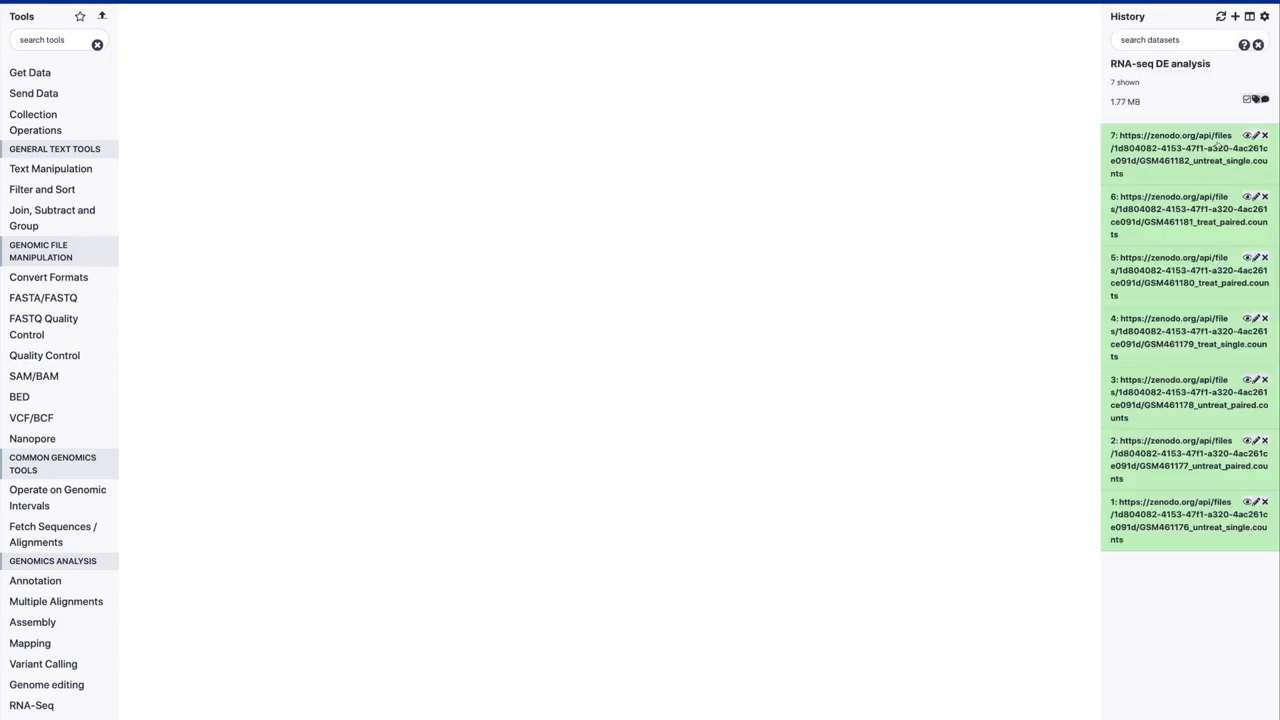
Rename dataset 7 to GSM461182_untreat_single by removing the URL prefix and the .counts ending, and save it.
click(1256, 135)
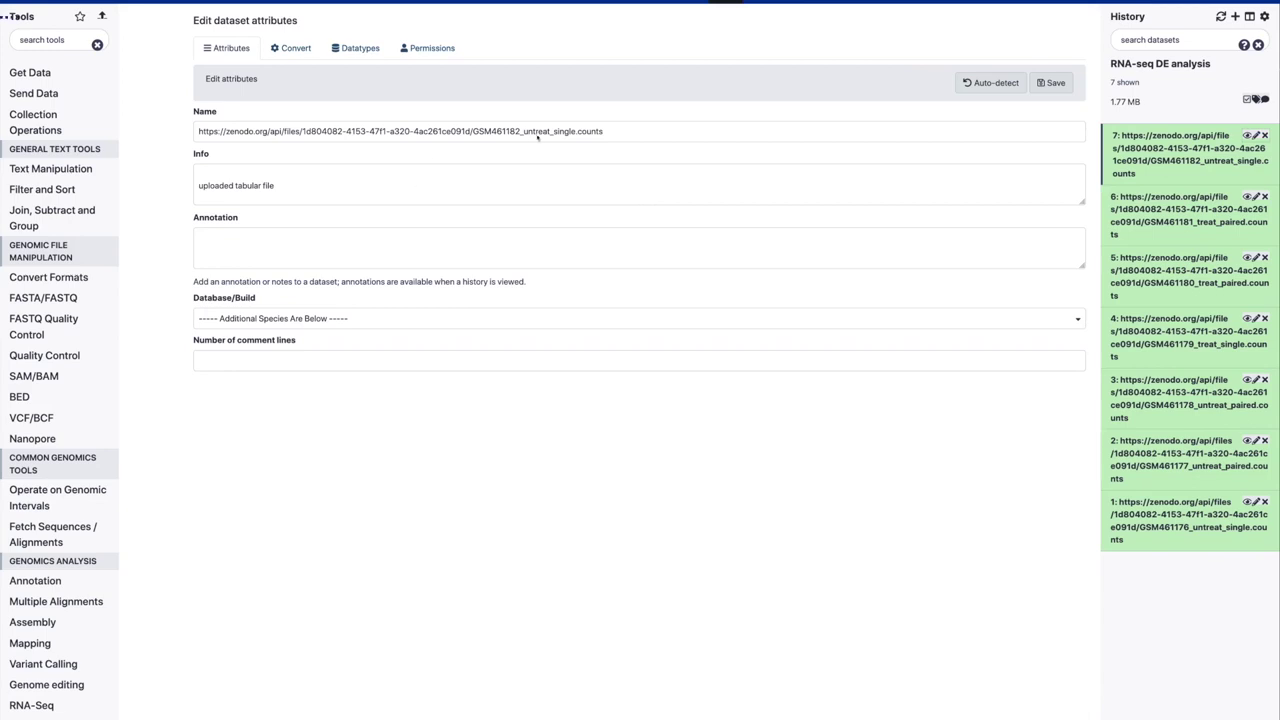
drag(476, 131, 145, 124)
key(BackSpace)
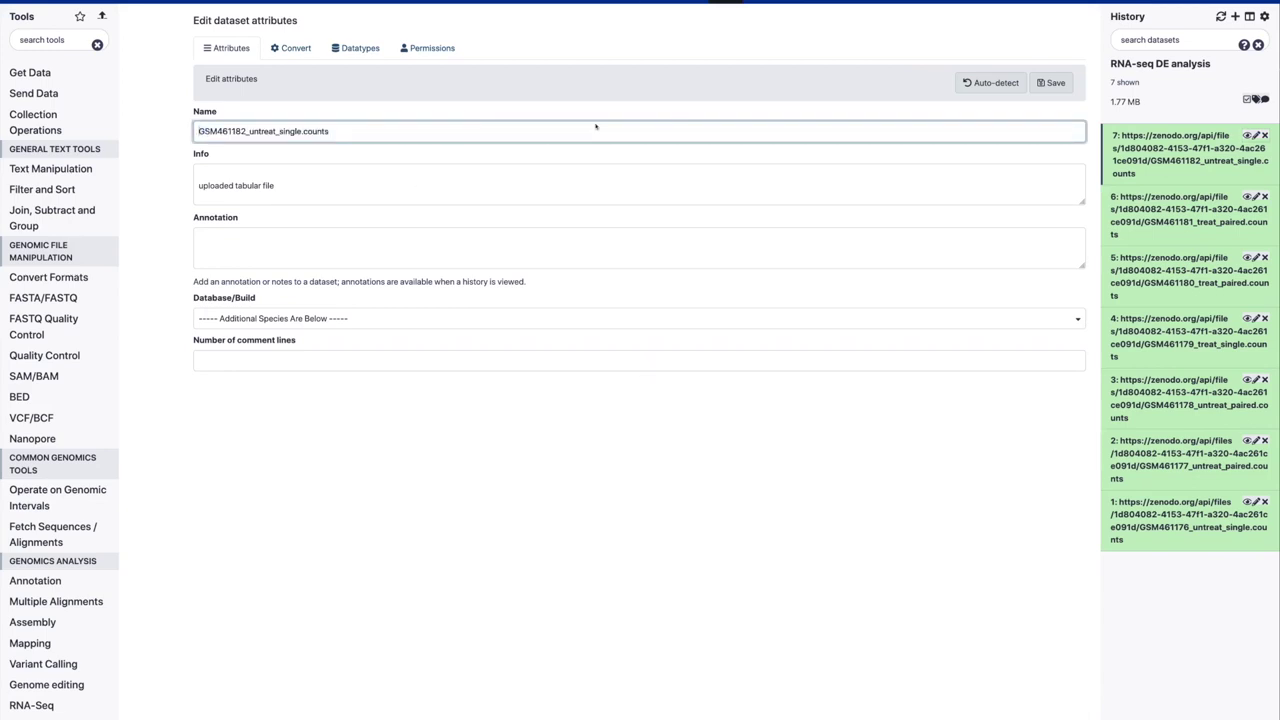
key(BackSpace)
click(1054, 83)
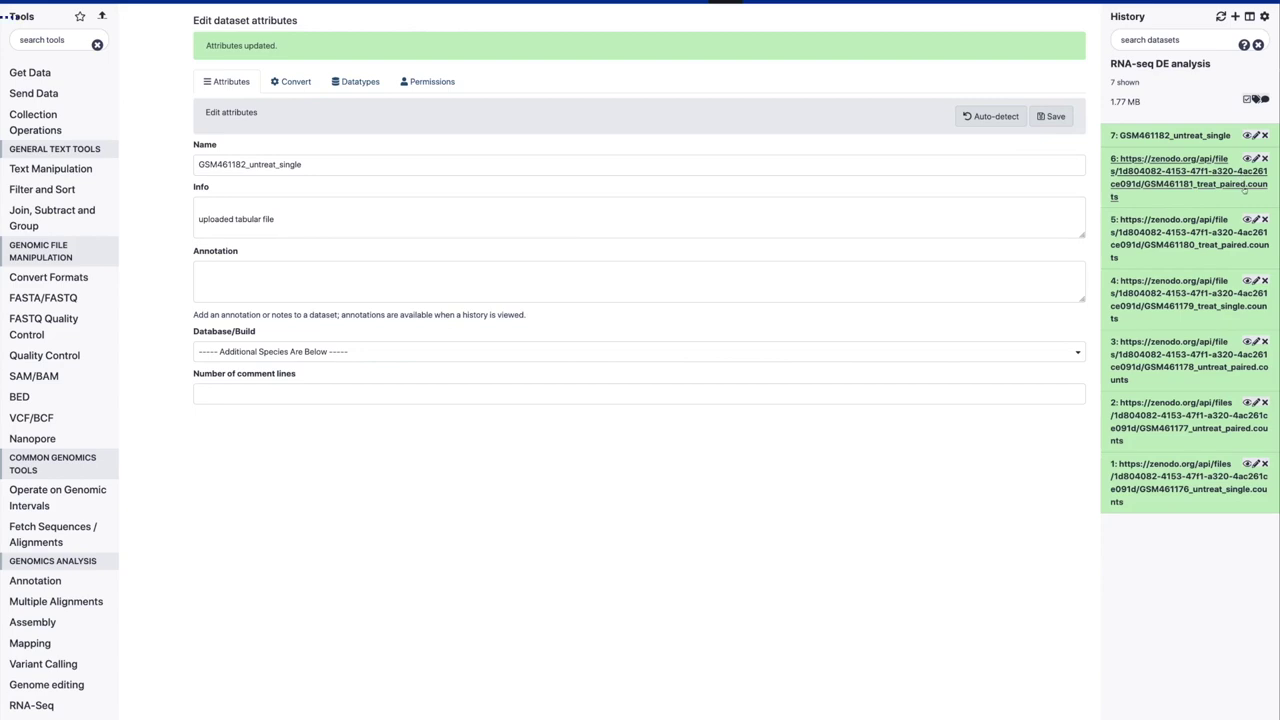
Rename dataset 6 to GSM461181_treat_paired and save its attributes.
click(1247, 158)
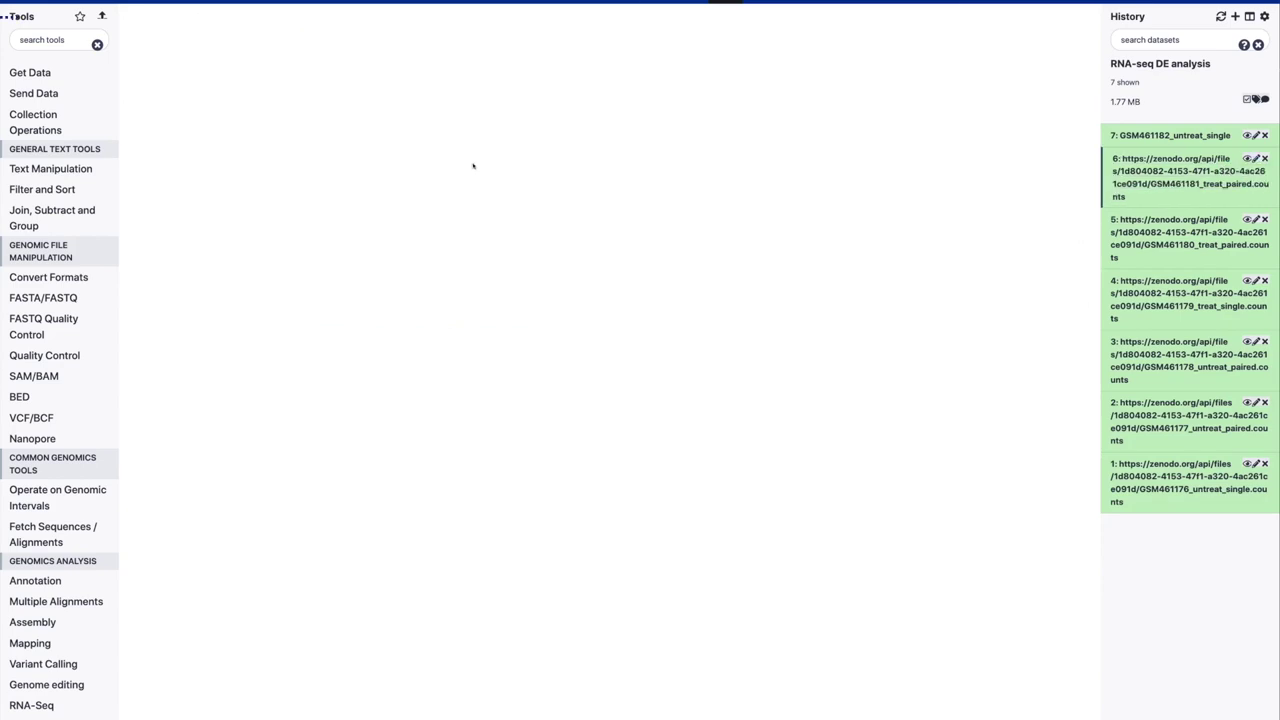
drag(474, 131, 196, 131)
key(BackSpace)
double_click(296, 131)
key(BackSpace)
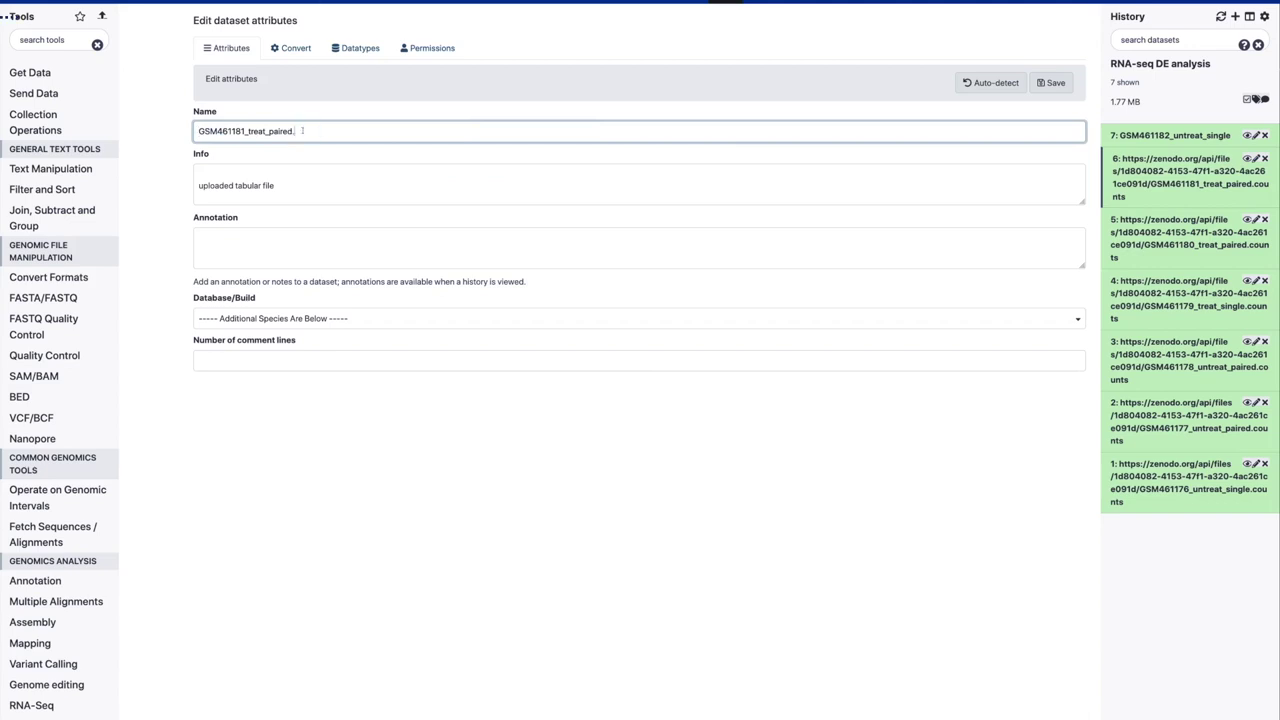
click(1052, 83)
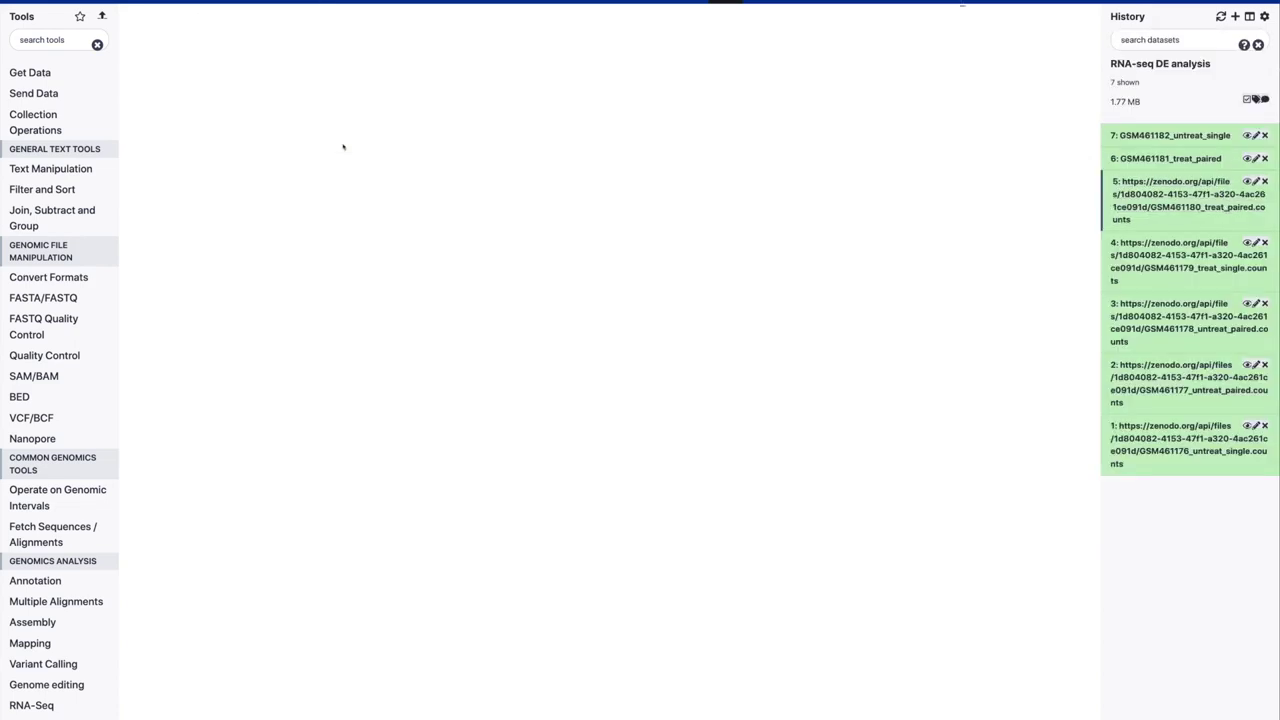
Rename dataset 5 to GSM461180_treat_paired and save its attributes.
drag(476, 131, 198, 131)
key(BackSpace)
drag(321, 131, 293, 131)
key(BackSpace)
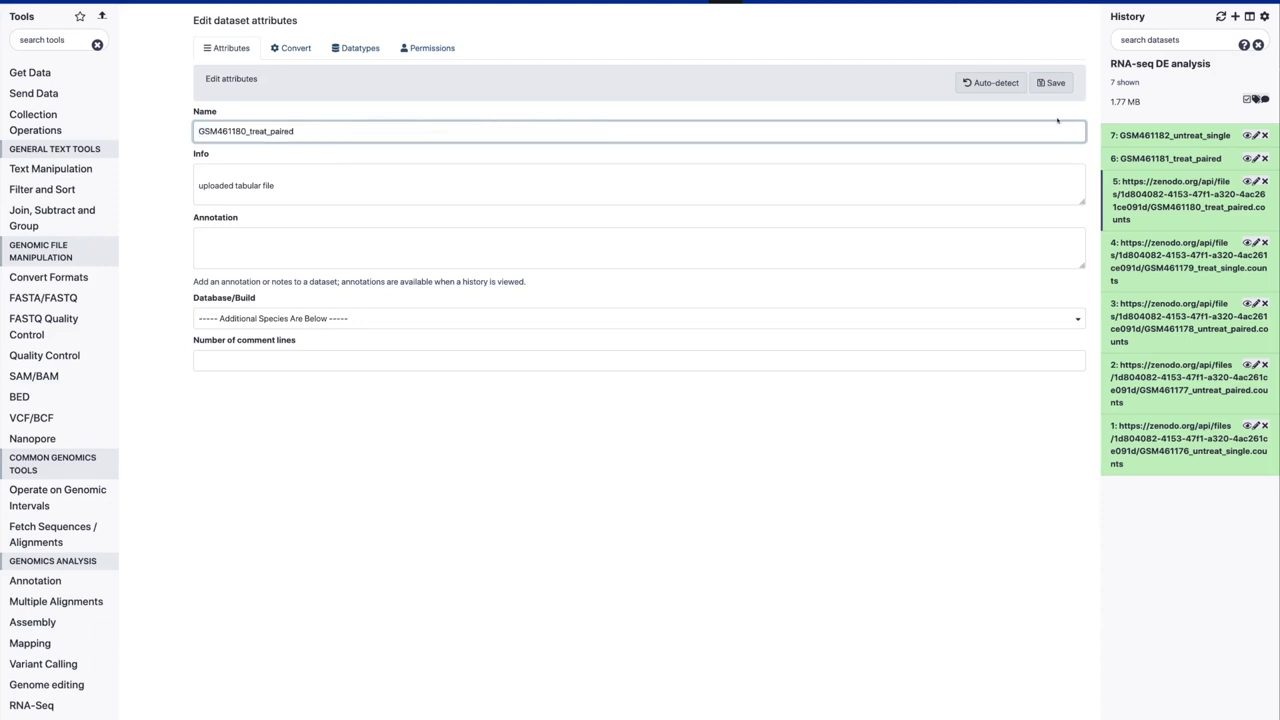
click(1053, 83)
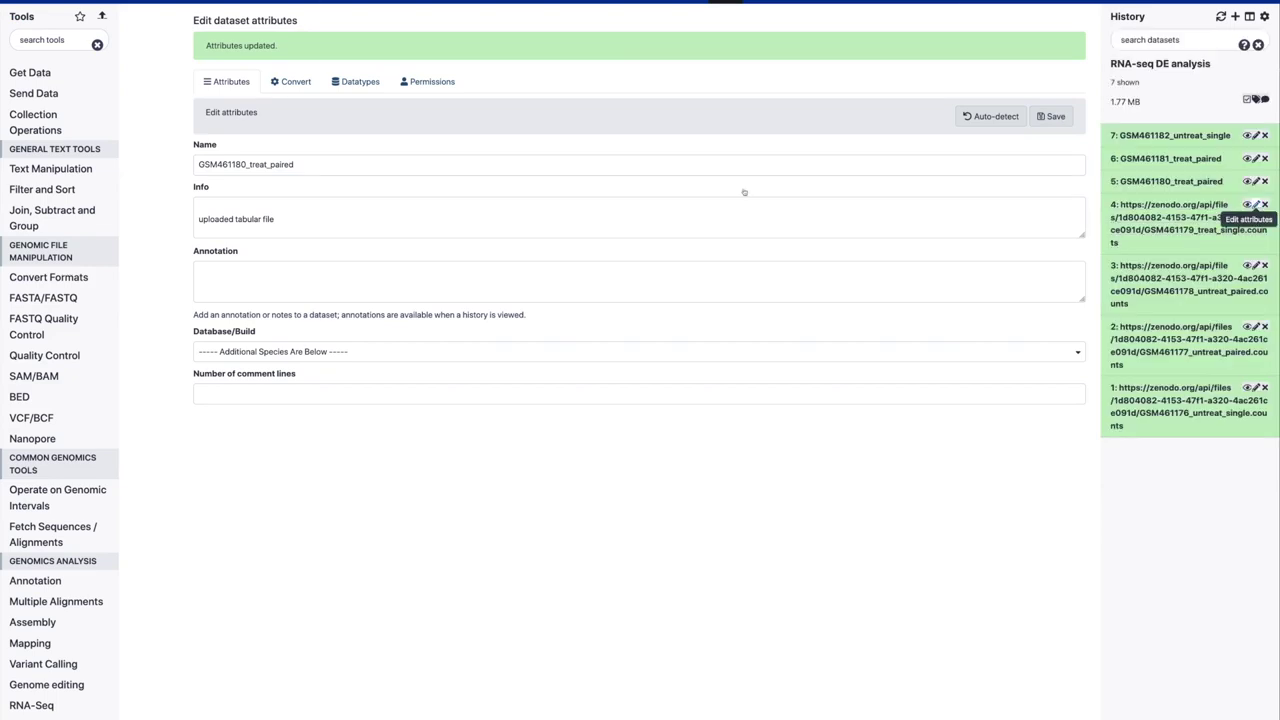
Rename dataset 4 to GSM461179_treat_single and save its attributes.
drag(472, 131, 197, 131)
key(BackSpace)
click(318, 131)
key(BackSpace)
key(BackSpace)
key(BackSpace)
key(BackSpace)
key(BackSpace)
key(BackSpace)
click(1055, 83)
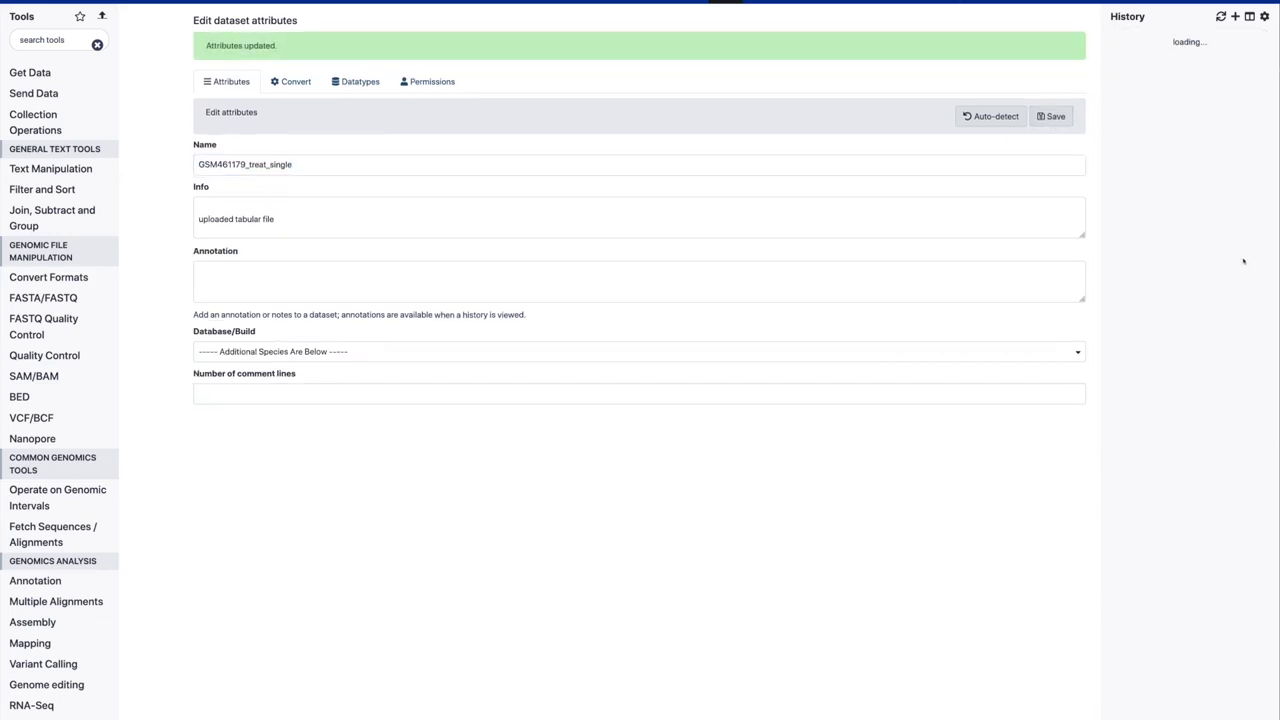
Rename dataset 3 to GSM461178_untreat_paired and save its attributes.
click(1256, 229)
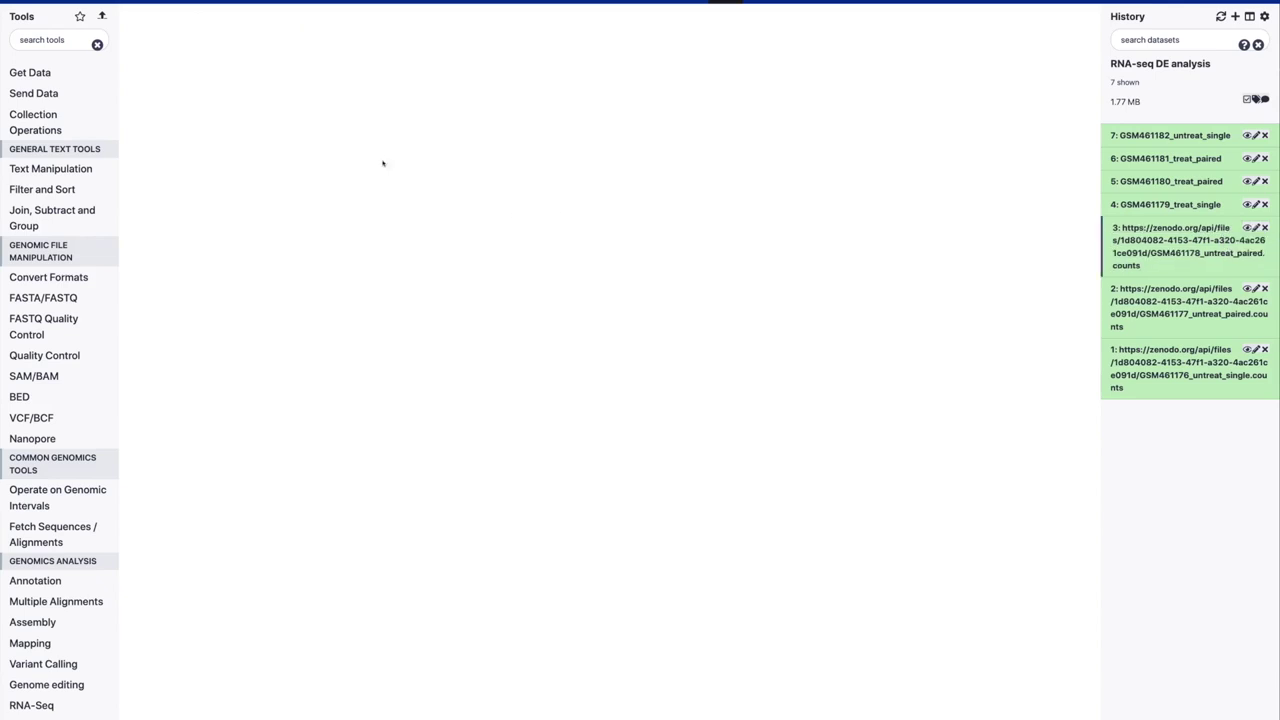
drag(472, 131, 198, 131)
key(BackSpace)
key(shift+Left)
key(shift+Left)
key(shift+Left)
key(shift+Left)
key(shift+Left)
key(shift+Left)
key(shift+Left)
key(BackSpace)
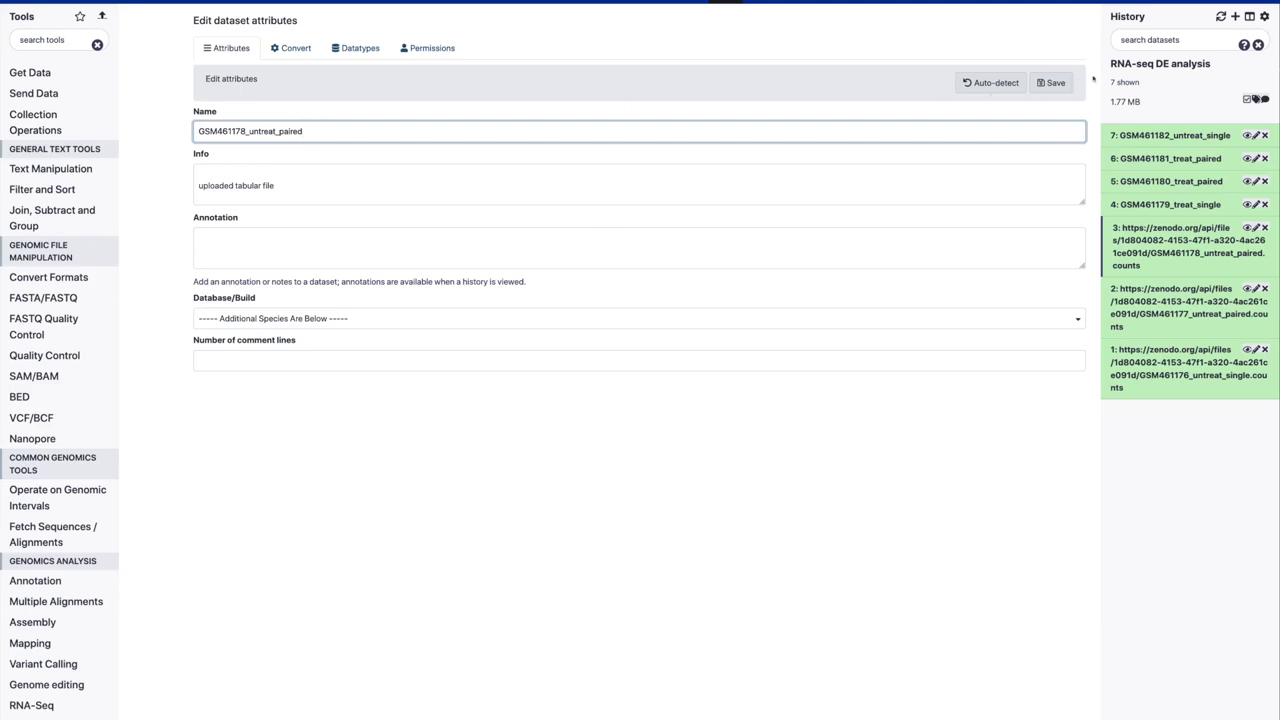
click(1051, 82)
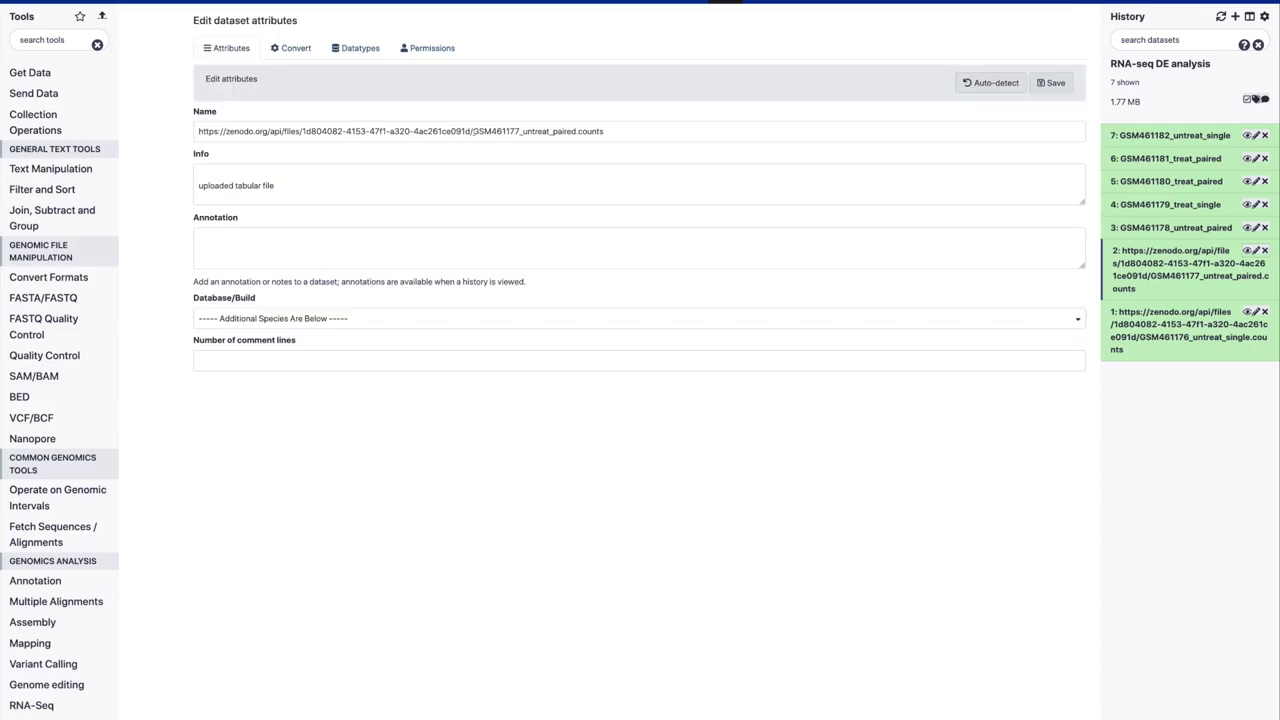
Rename dataset 2 to GSM461177_untreat_paired and save its attributes.
drag(472, 131, 222, 125)
key(BackSpace)
key(BackSpace)
key(BackSpace)
key(BackSpace)
key(BackSpace)
key(BackSpace)
key(BackSpace)
key(BackSpace)
click(1028, 86)
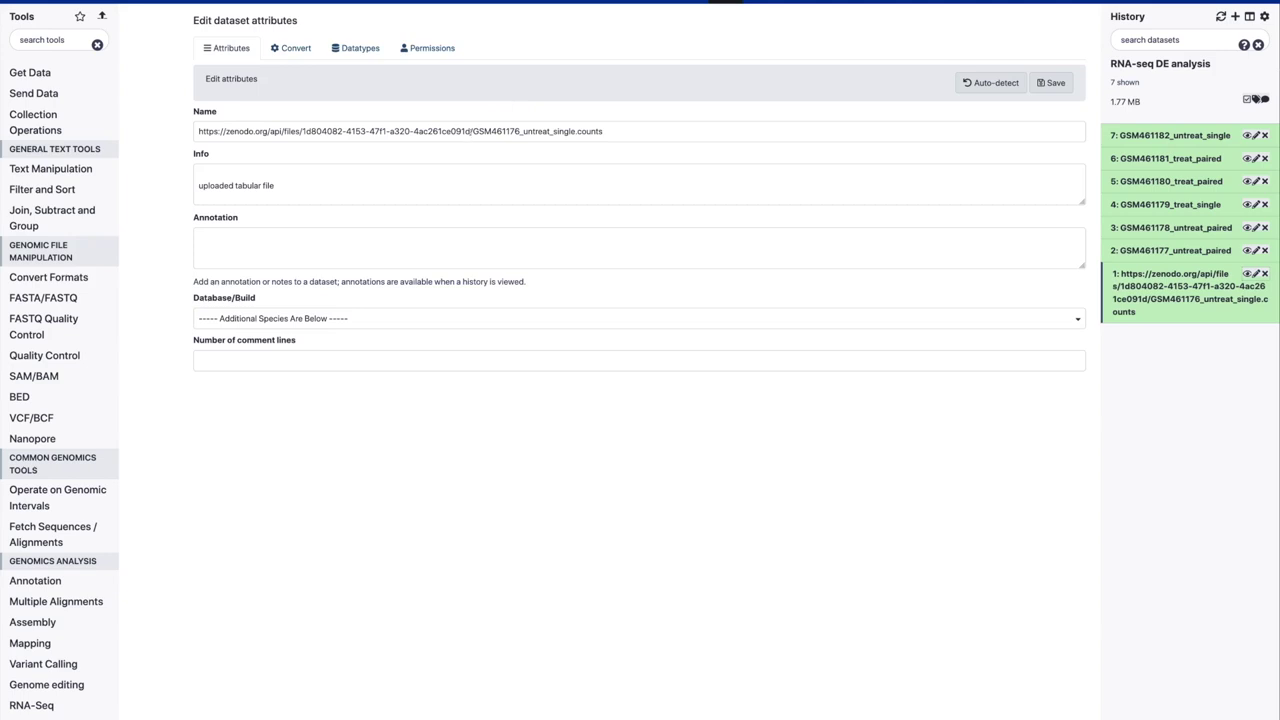
Rename dataset 1 to GSM461176_untreat_single and save its attributes.
drag(471, 131, 198, 131)
key(BackSpace)
click(346, 131)
key(BackSpace)
key(BackSpace)
key(BackSpace)
key(BackSpace)
key(BackSpace)
key(BackSpace)
key(BackSpace)
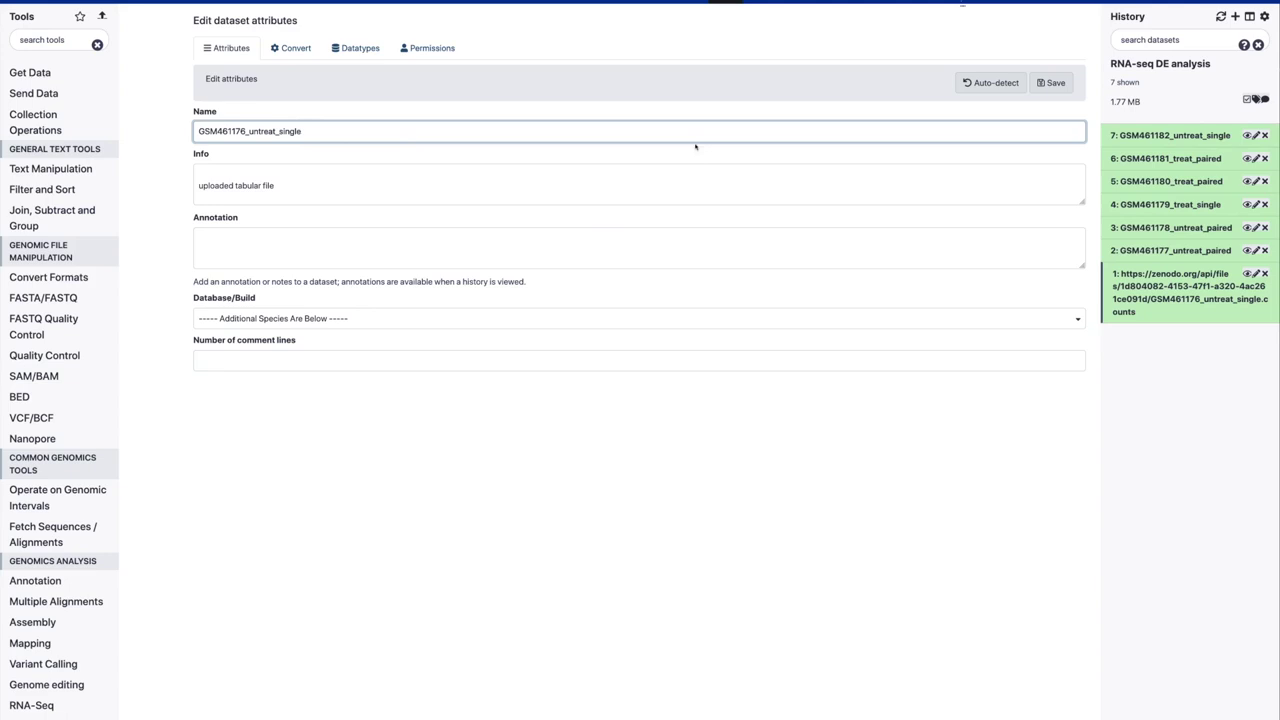
click(1052, 83)
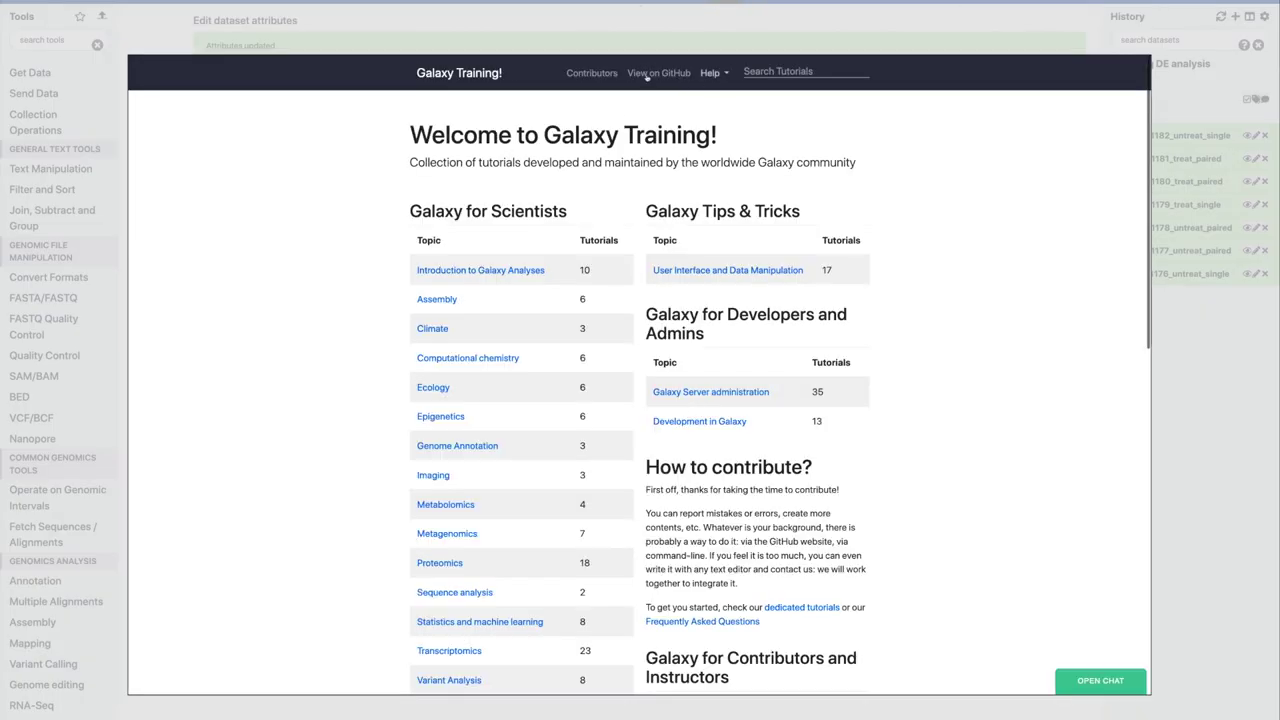
Open the Reference-based RNA-Seq data analysis tutorial under Transcriptomics and go to its section on analysis of the differential gene expression.
scroll(504, 416, down, 3)
scroll(504, 416, down, 2)
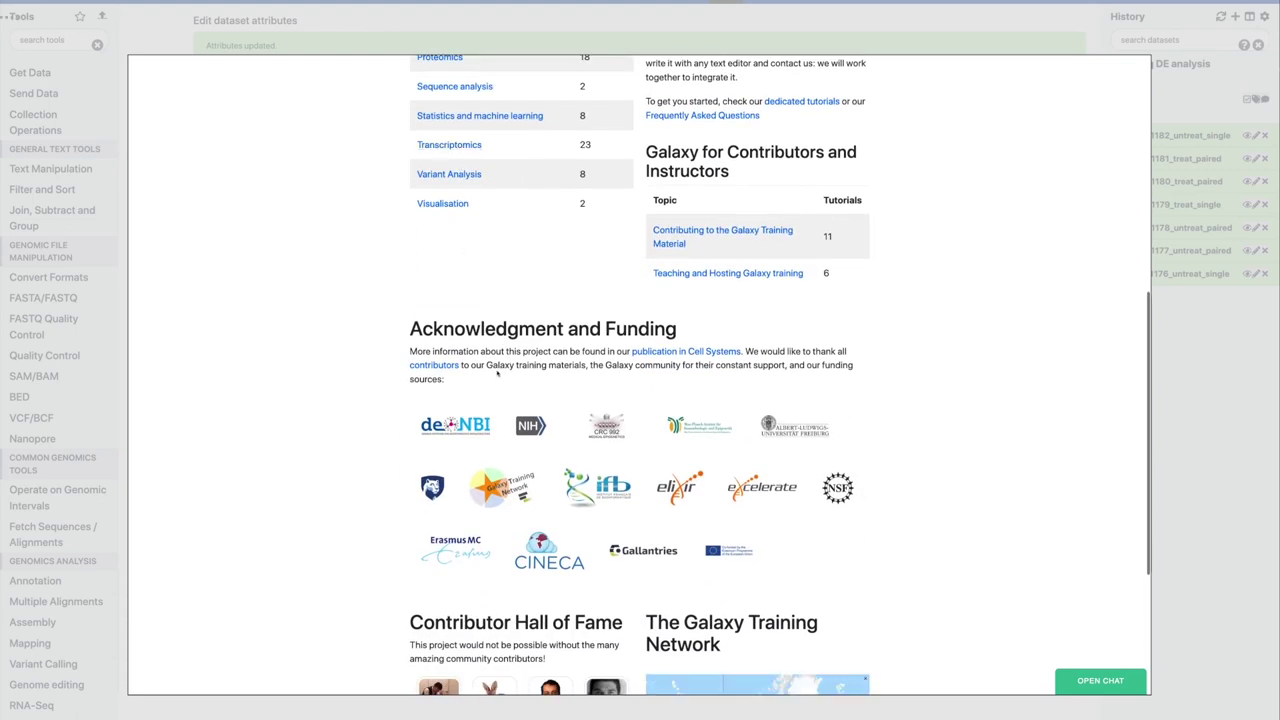
click(449, 144)
scroll(510, 538, down, 5)
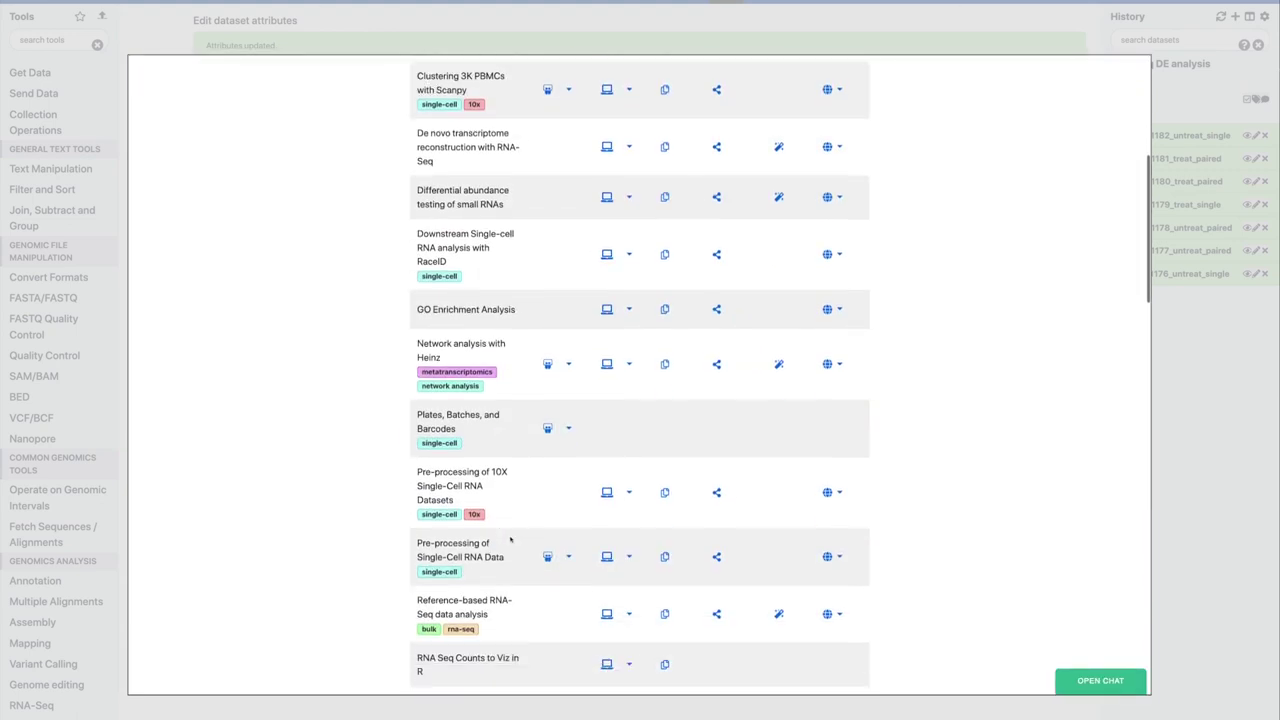
click(607, 494)
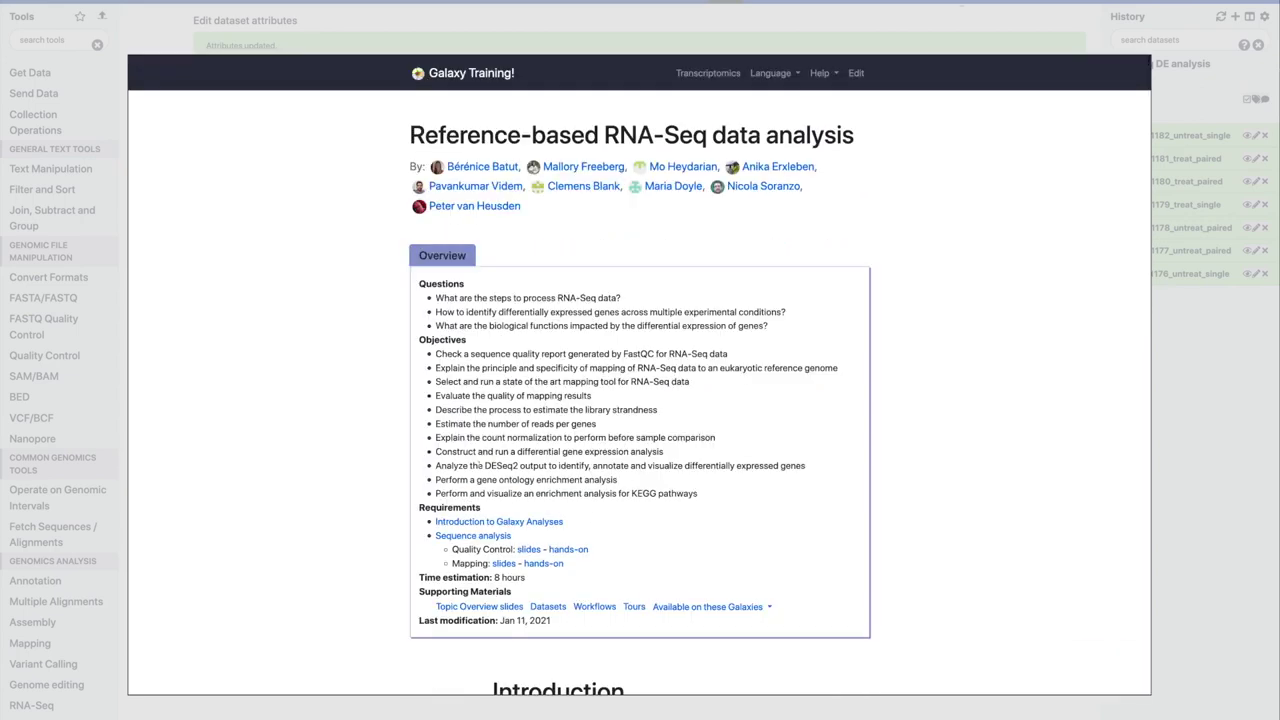
scroll(500, 540, down, 3)
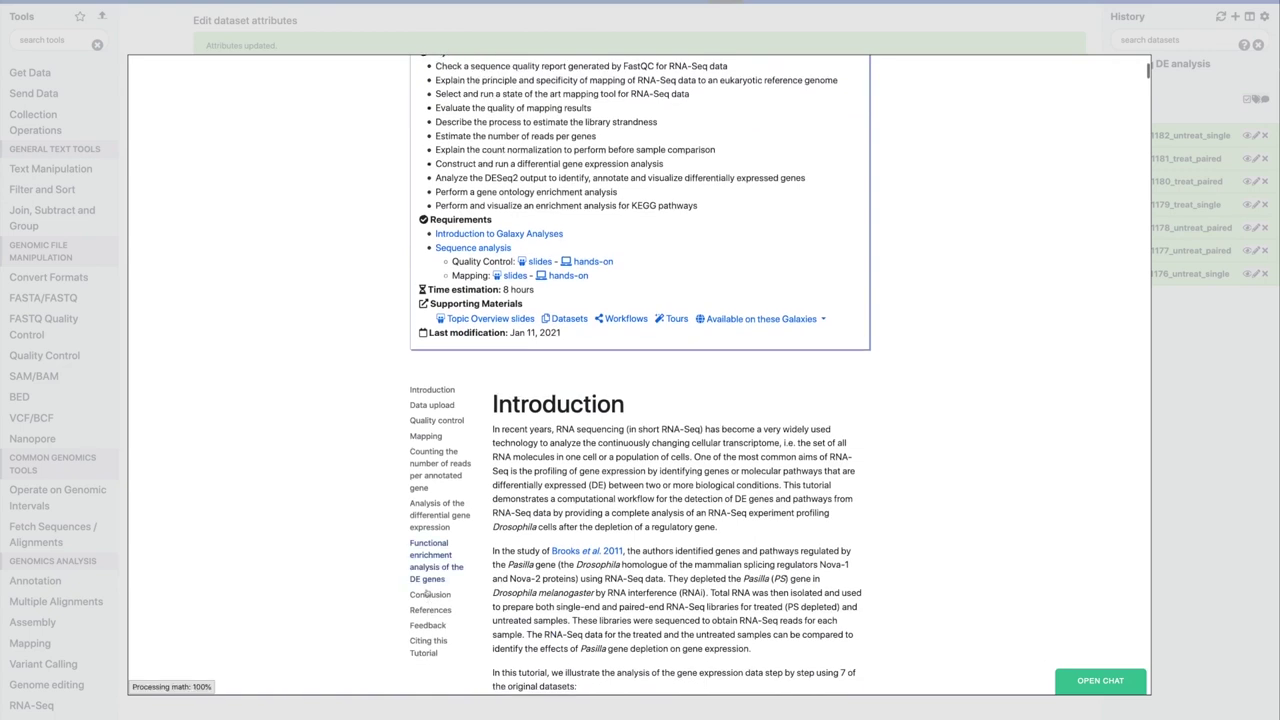
click(433, 519)
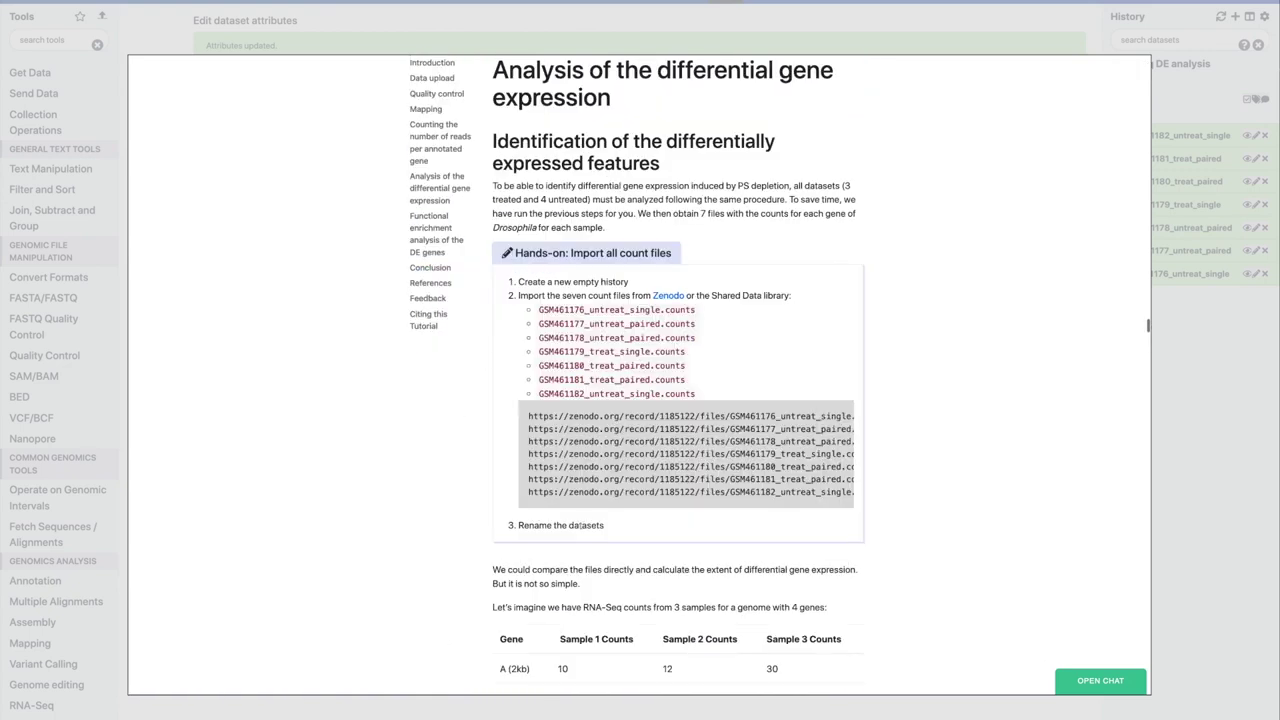
scroll(585, 530, down, 1)
scroll(585, 530, down, 1)
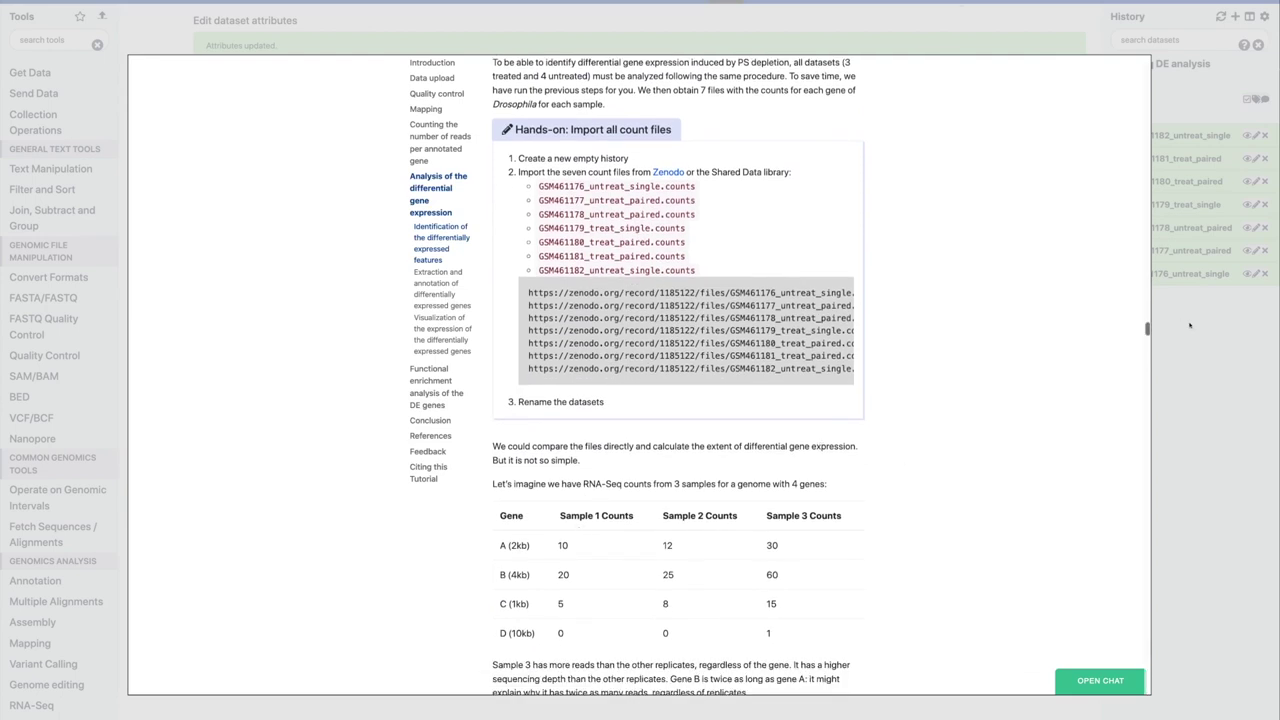
Return to the history and expand datasets 1 and 2 to compare their gene IDs and counts.
click(1160, 310)
click(1212, 279)
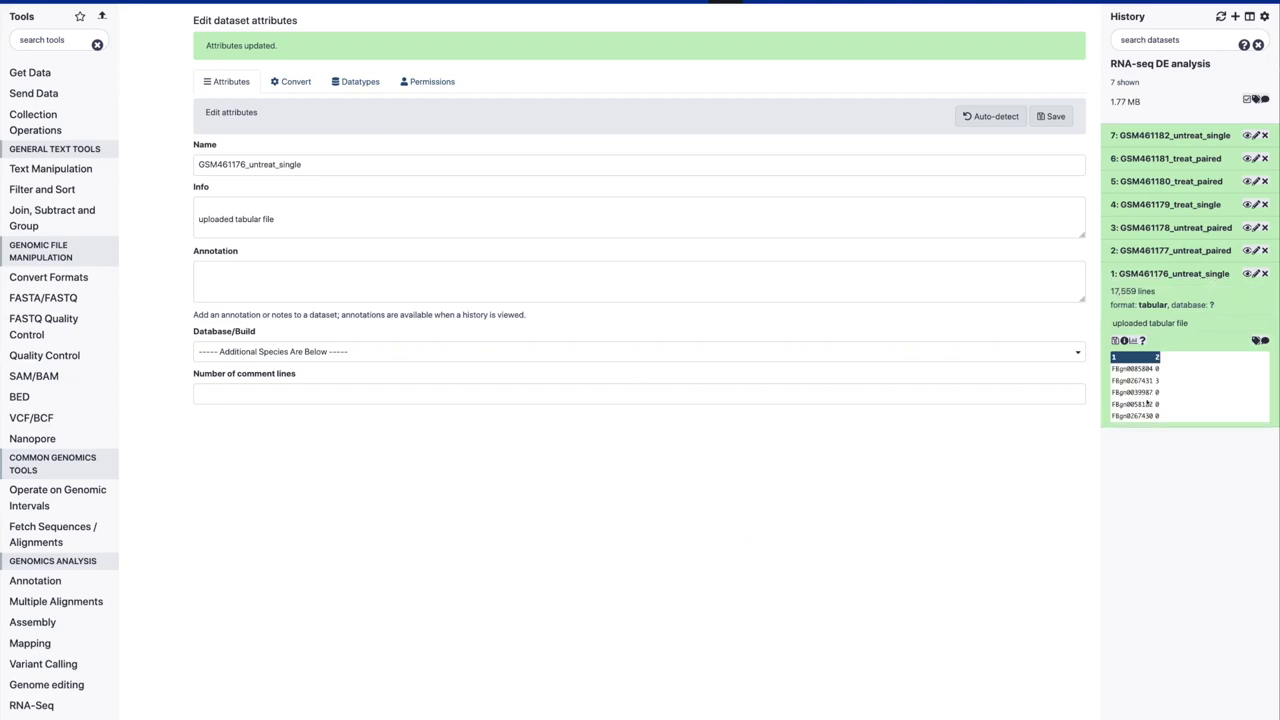
double_click(1133, 368)
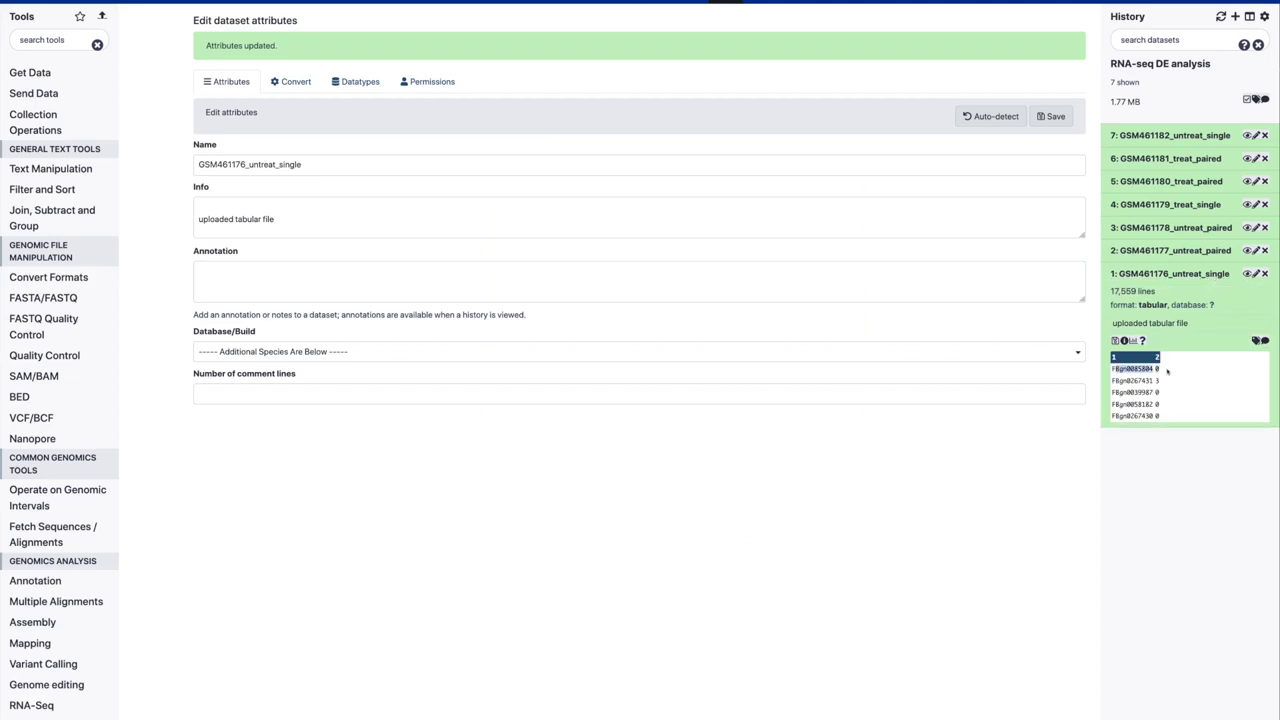
click(1167, 251)
double_click(1133, 346)
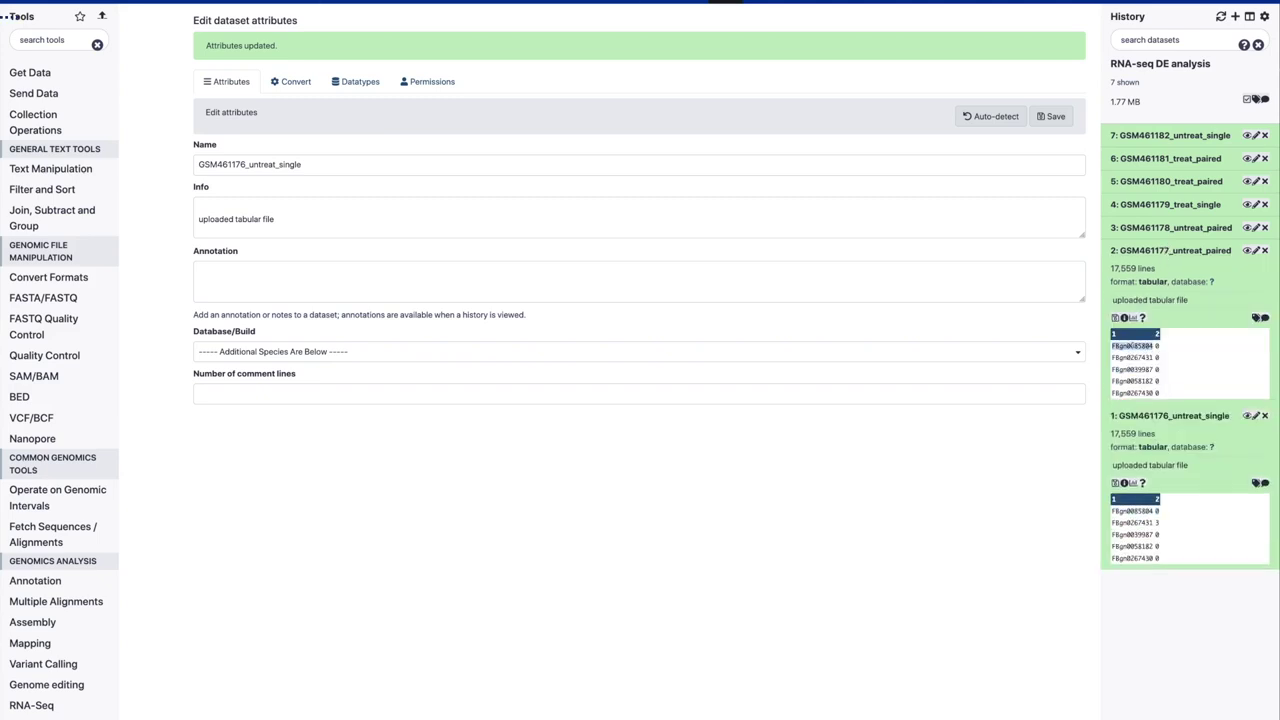
double_click(1133, 510)
click(1158, 347)
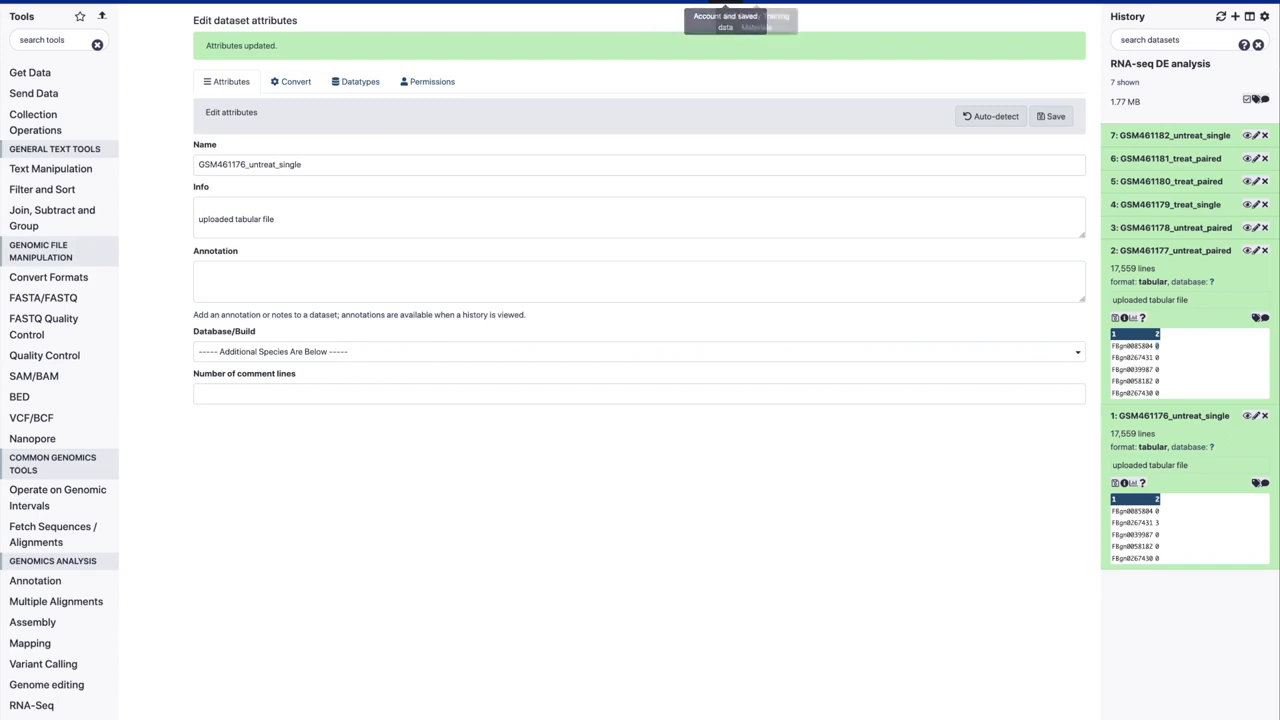
Reopen the training tutorial and examine the example table of counts for three samples and four genes, including the gene lengths.
click(756, 5)
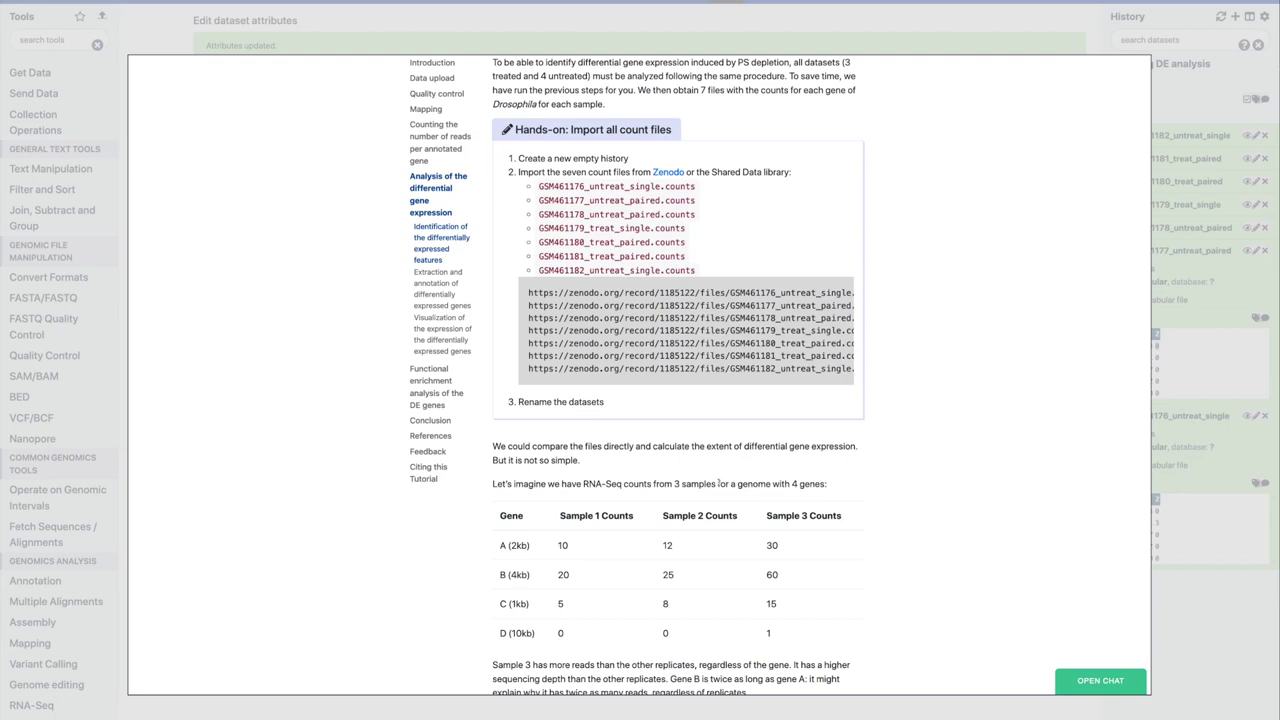
scroll(718, 483, down, 1)
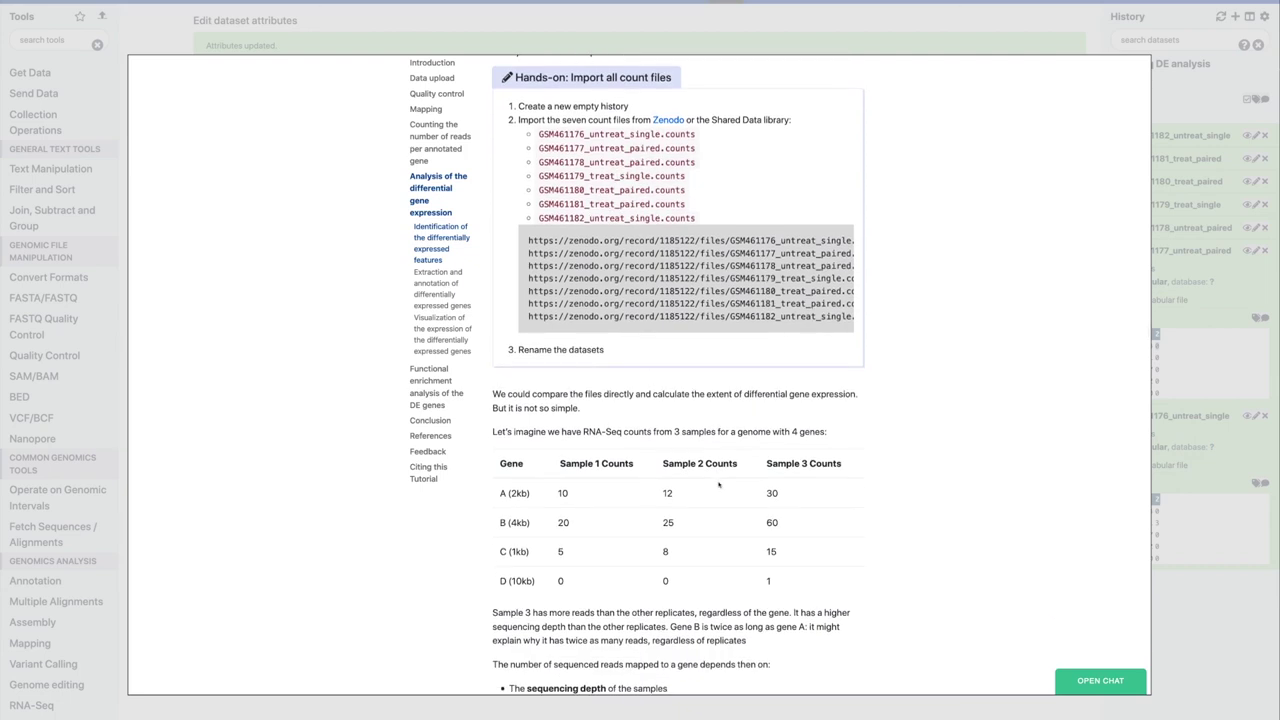
scroll(718, 483, down, 1)
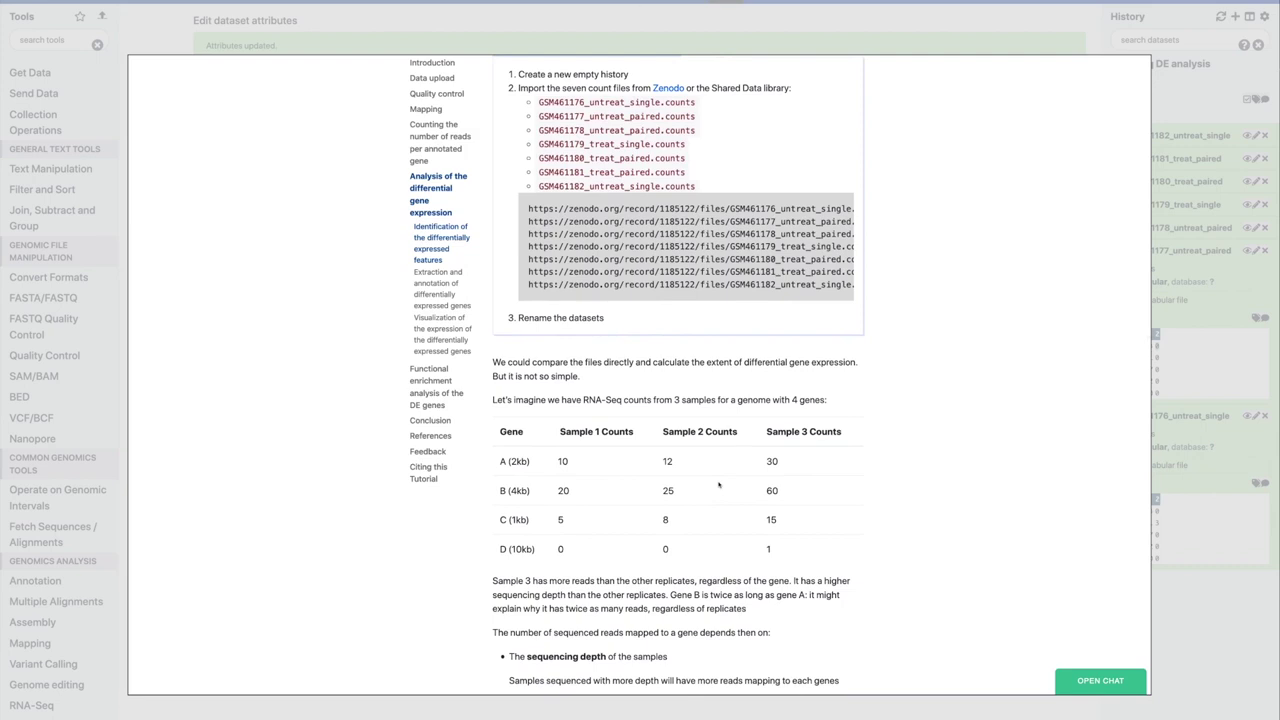
drag(560, 432, 632, 432)
click(793, 434)
scroll(562, 545, down, 1)
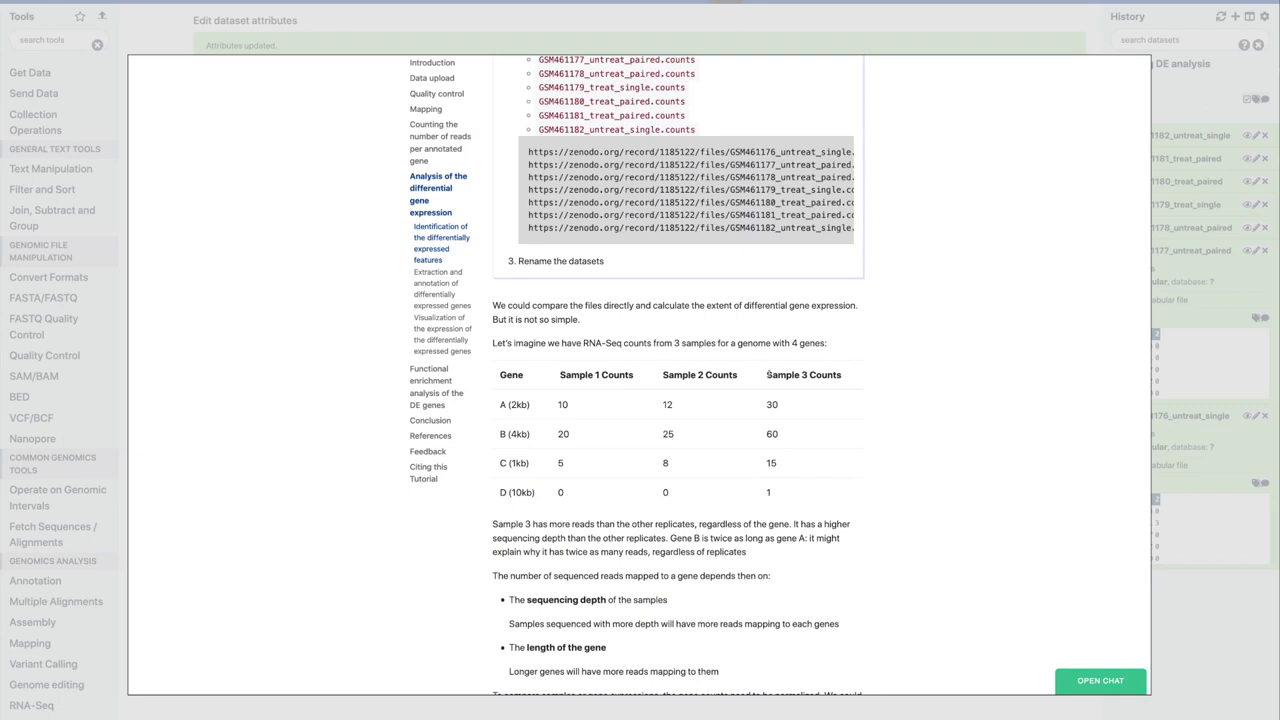
drag(767, 375, 808, 375)
drag(500, 405, 528, 405)
scroll(806, 452, down, 1)
scroll(806, 452, down, 1)
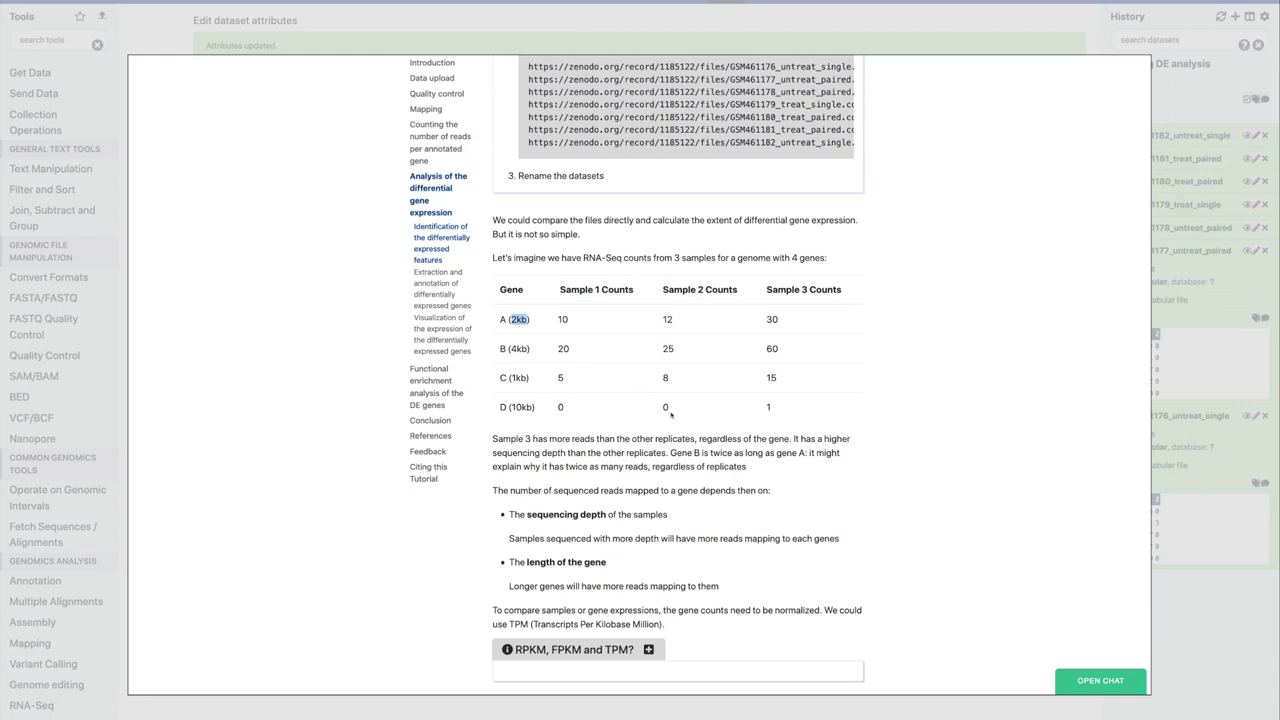
Read how sequencing depth and gene length affect read counts, and briefly expand the RPKM, FPKM and TPM note.
scroll(670, 414, down, 1)
scroll(670, 414, down, 1)
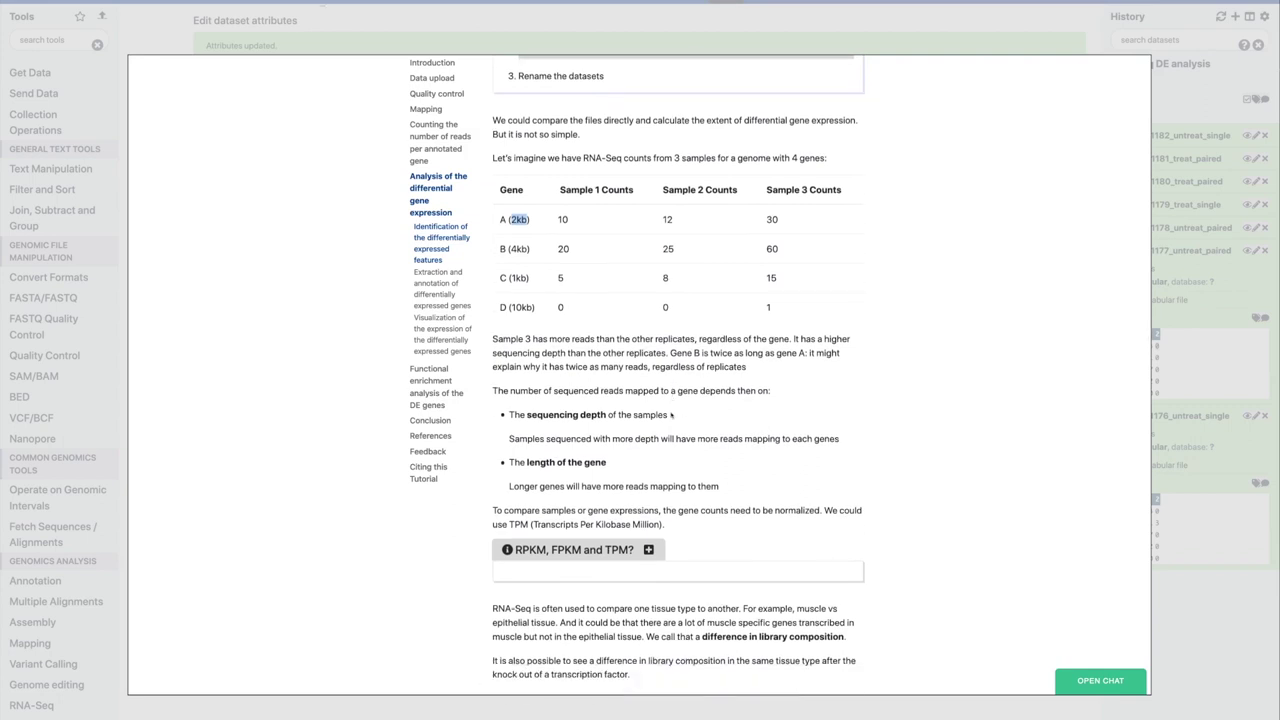
scroll(670, 414, down, 1)
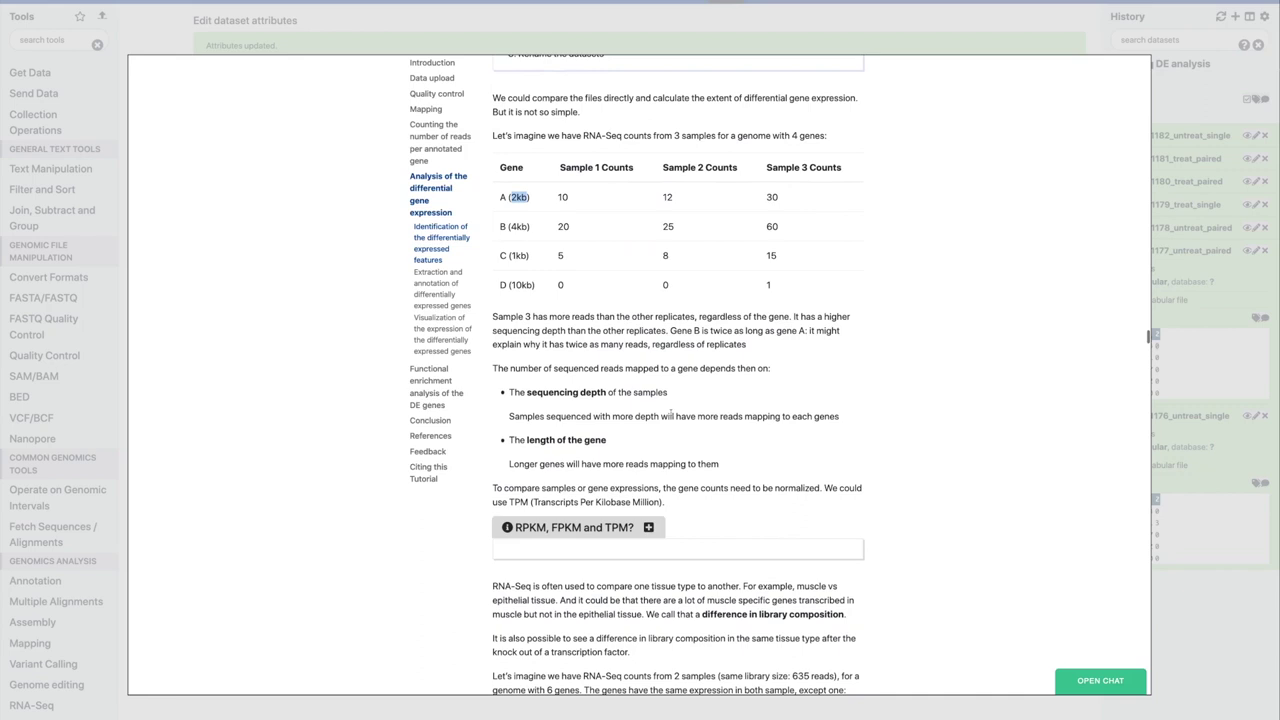
scroll(670, 413, down, 1)
scroll(670, 414, down, 2)
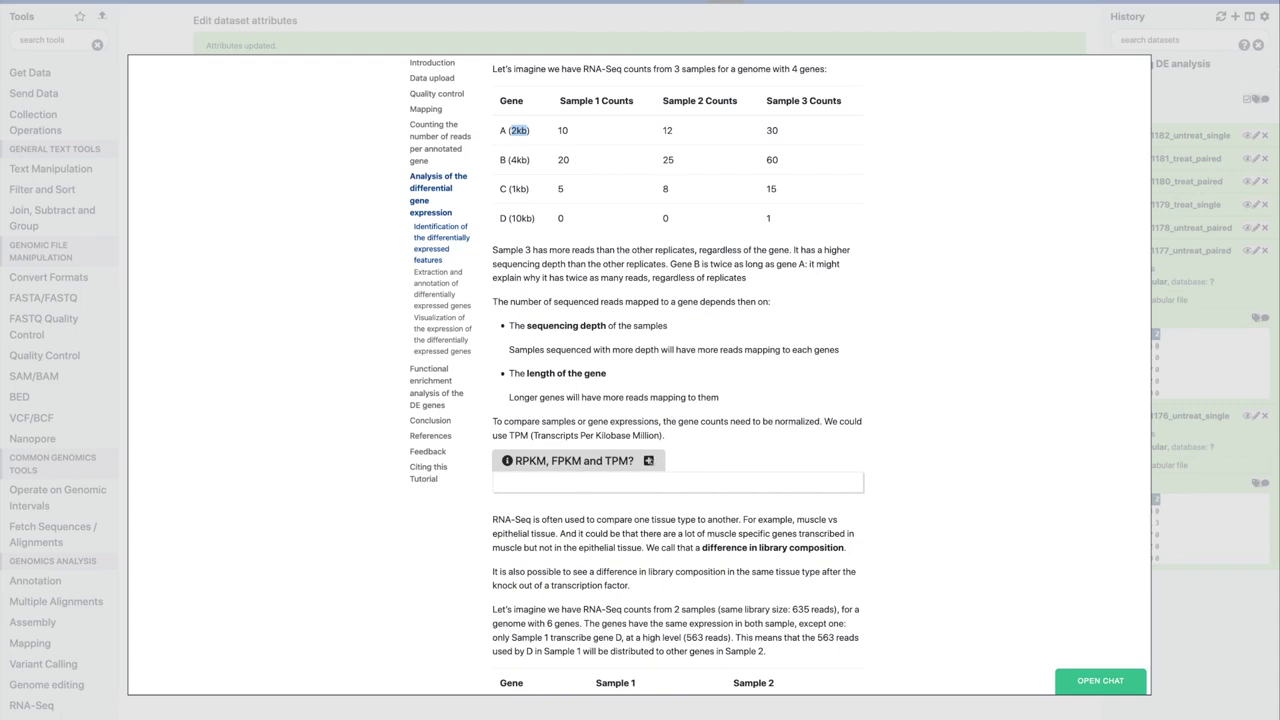
click(648, 460)
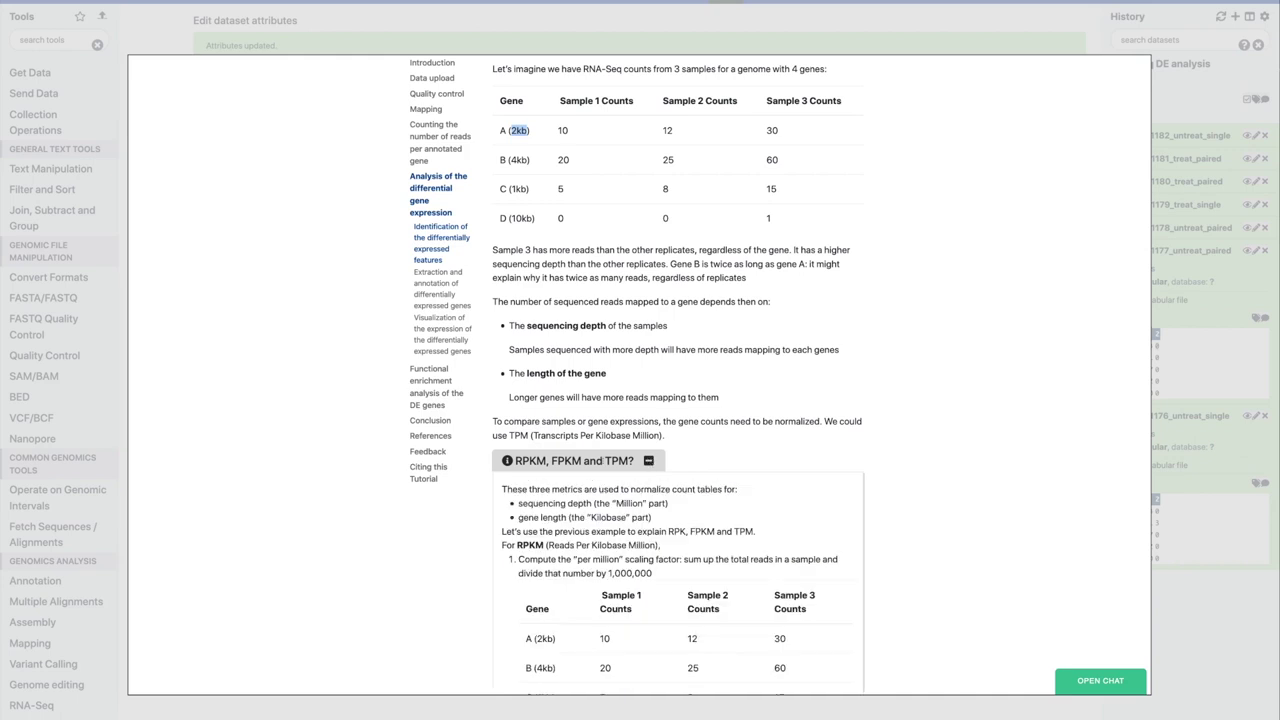
click(648, 460)
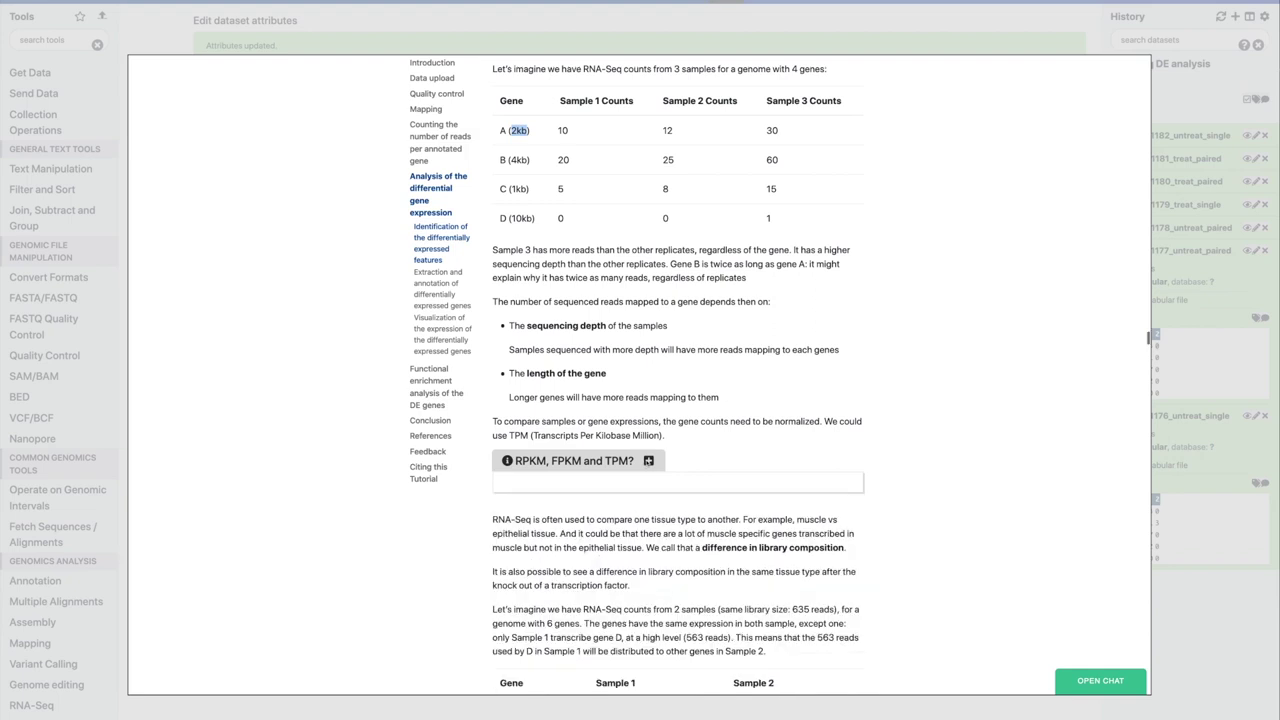
Read the library composition explanation and examine gene D's counts and the totals in the two-sample example table.
scroll(636, 521, down, 1)
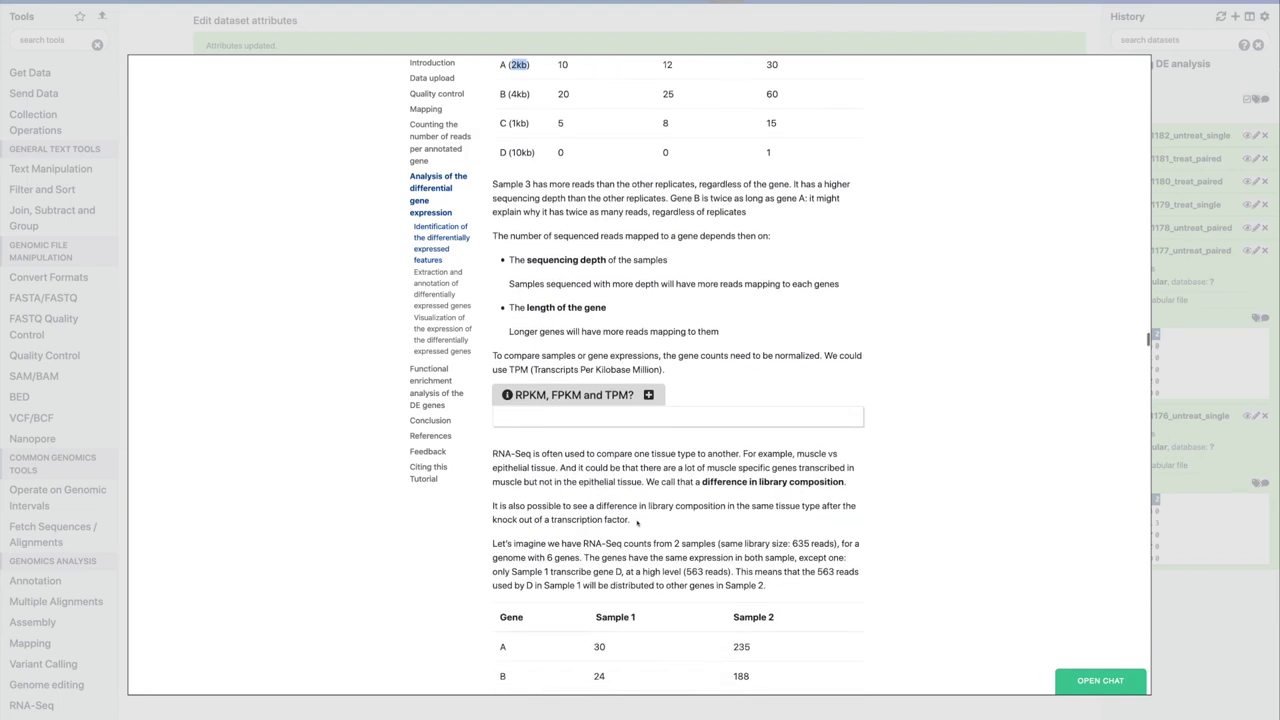
scroll(636, 521, down, 1)
scroll(636, 522, down, 1)
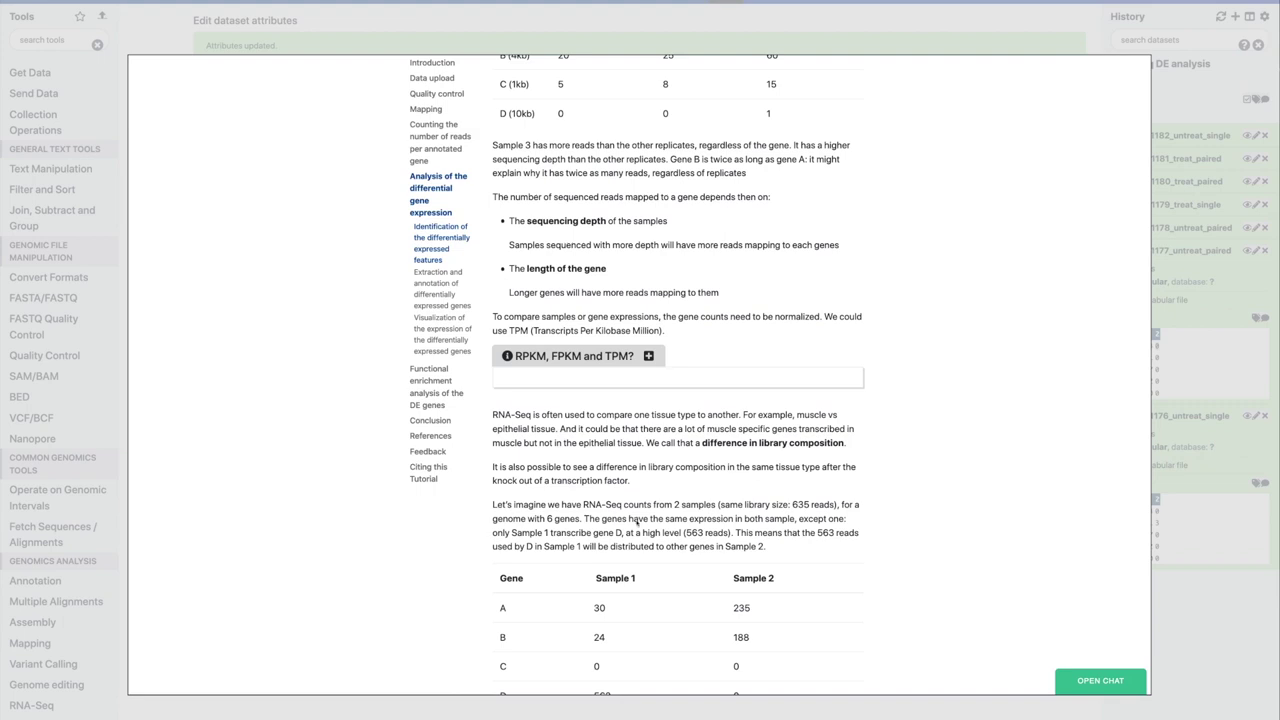
scroll(636, 522, down, 3)
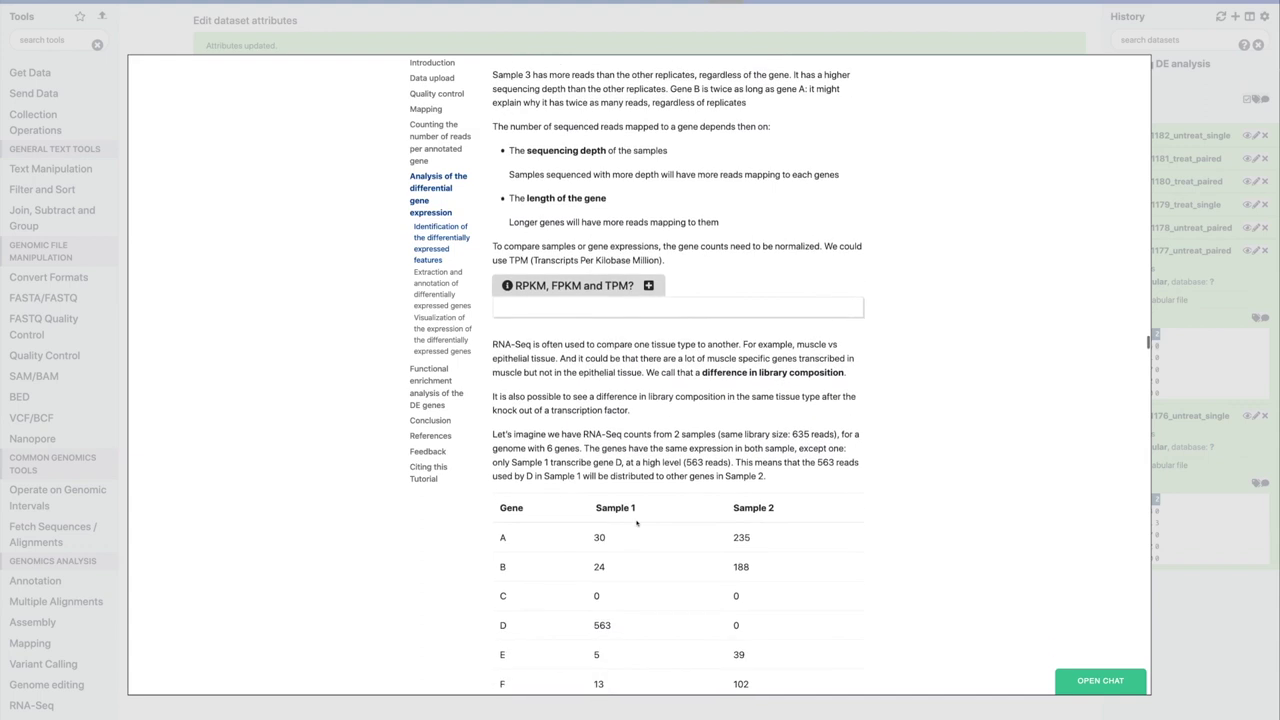
scroll(613, 423, down, 1)
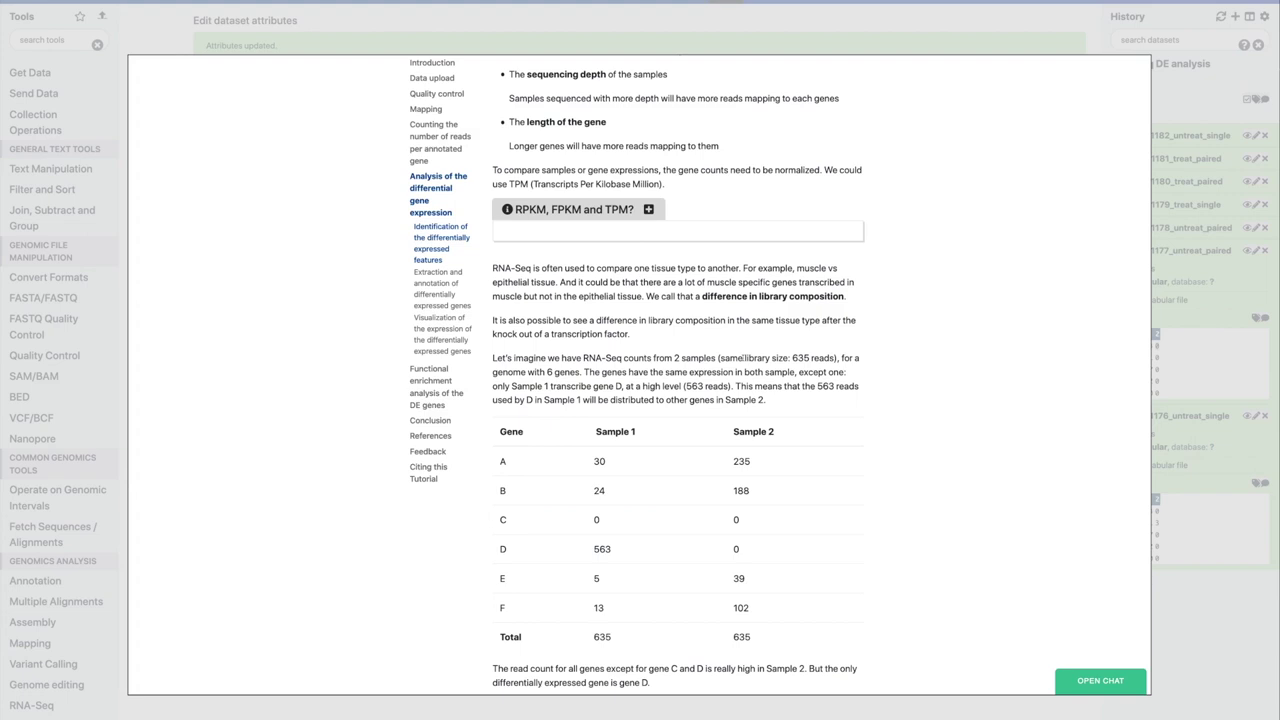
drag(594, 433, 632, 432)
click(597, 520)
double_click(601, 549)
drag(748, 551, 719, 551)
drag(613, 551, 593, 551)
drag(614, 551, 594, 551)
double_click(602, 636)
click(602, 554)
Compare gene F's counts in both samples with gene D's count in Sample 1.
scroll(756, 490, down, 3)
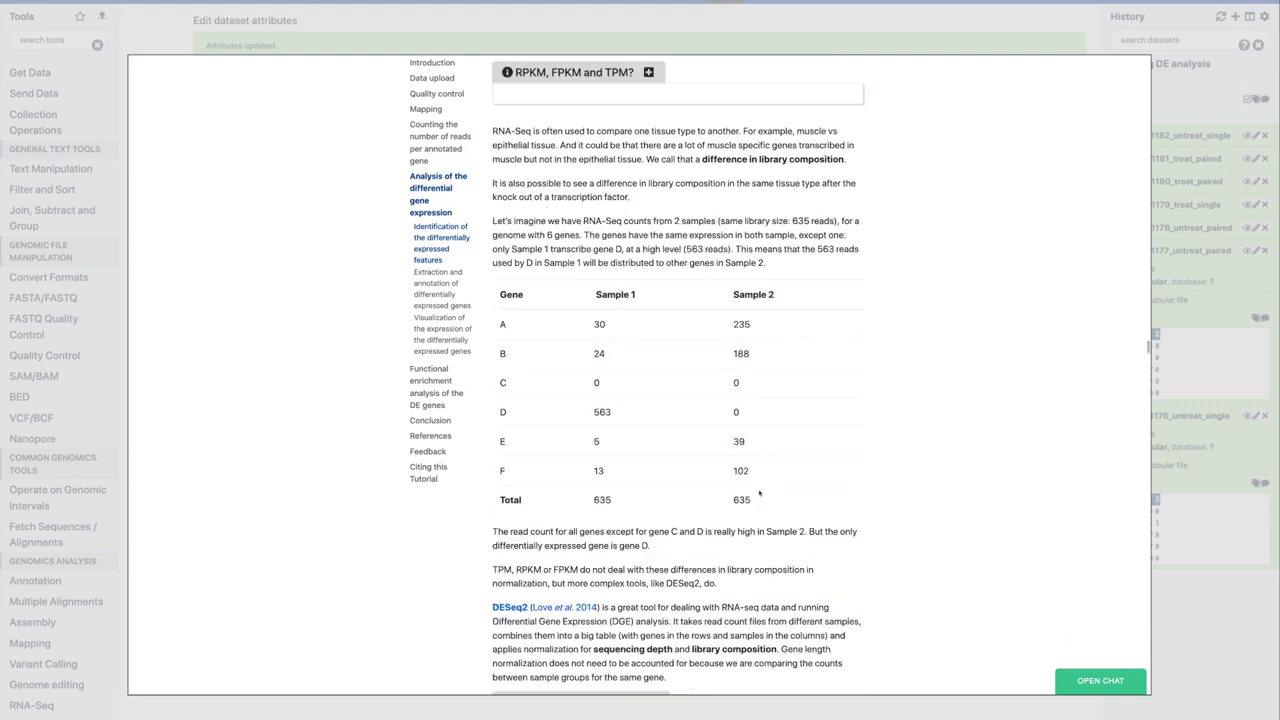
double_click(598, 469)
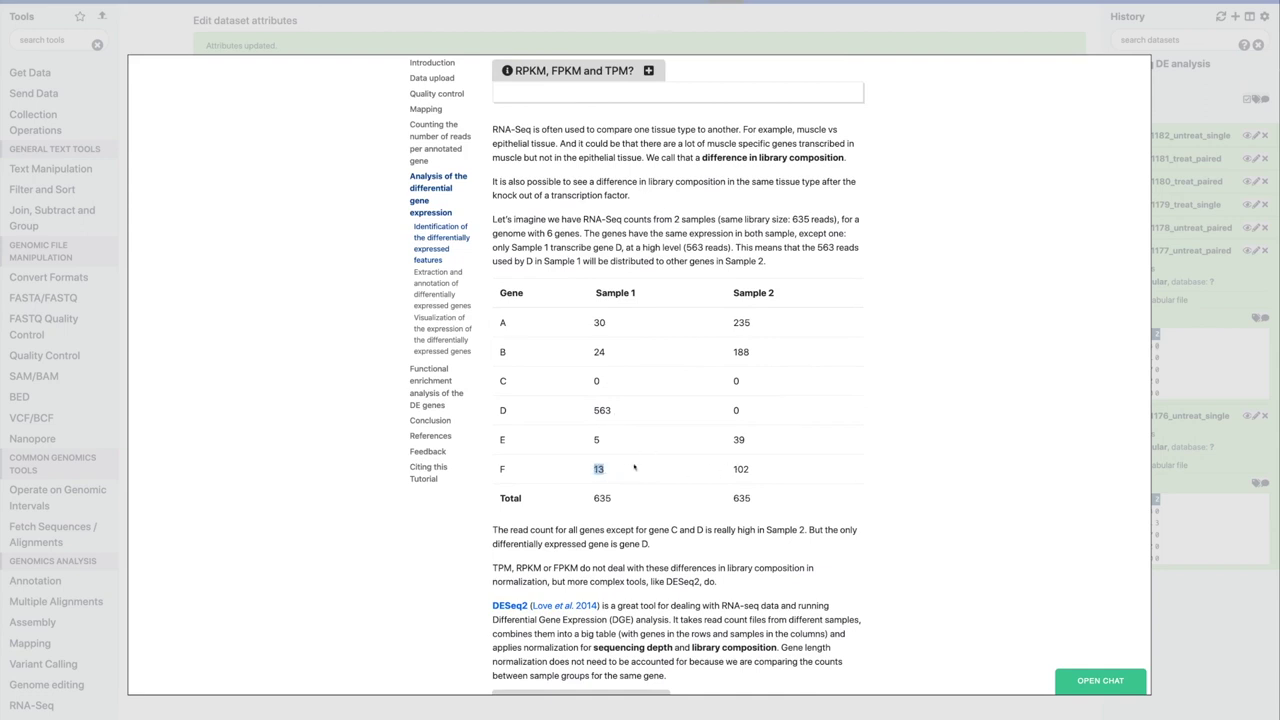
double_click(741, 469)
double_click(598, 469)
double_click(601, 410)
scroll(624, 443, down, 1)
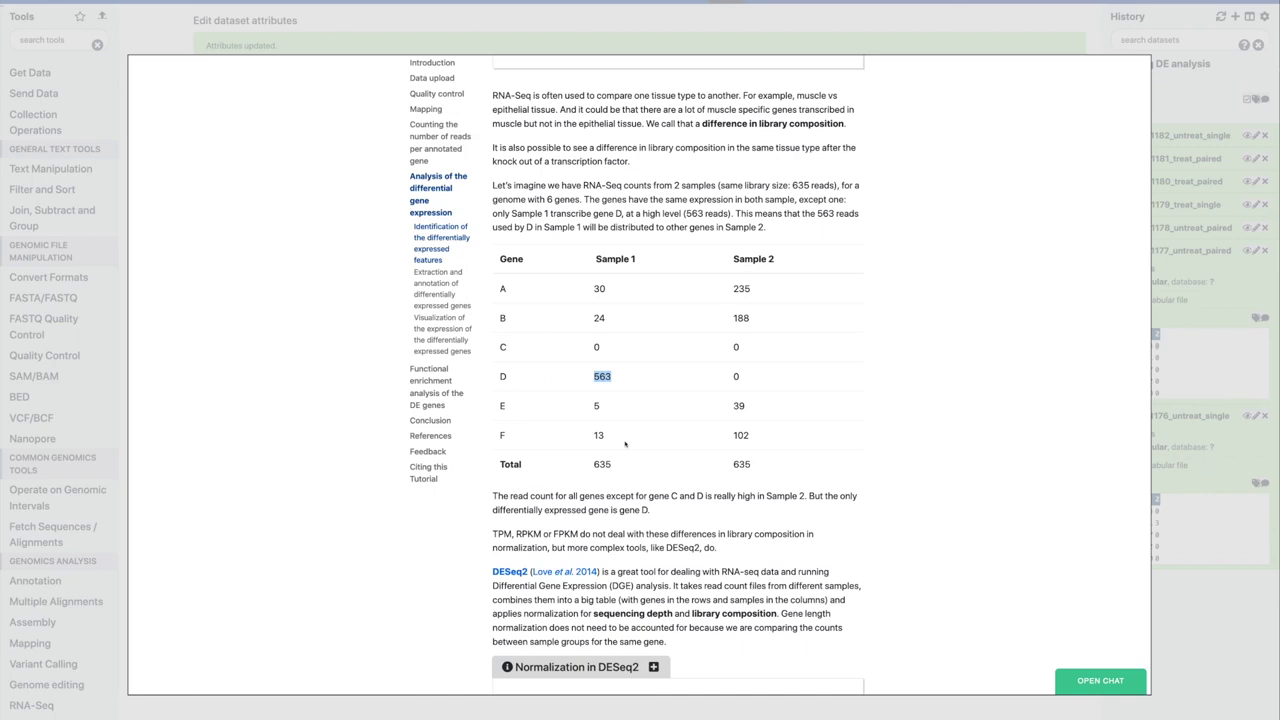
Read the tutorial's explanation of DESeq2 normalization, its differential expression tasks and the use of replicates.
scroll(625, 443, down, 3)
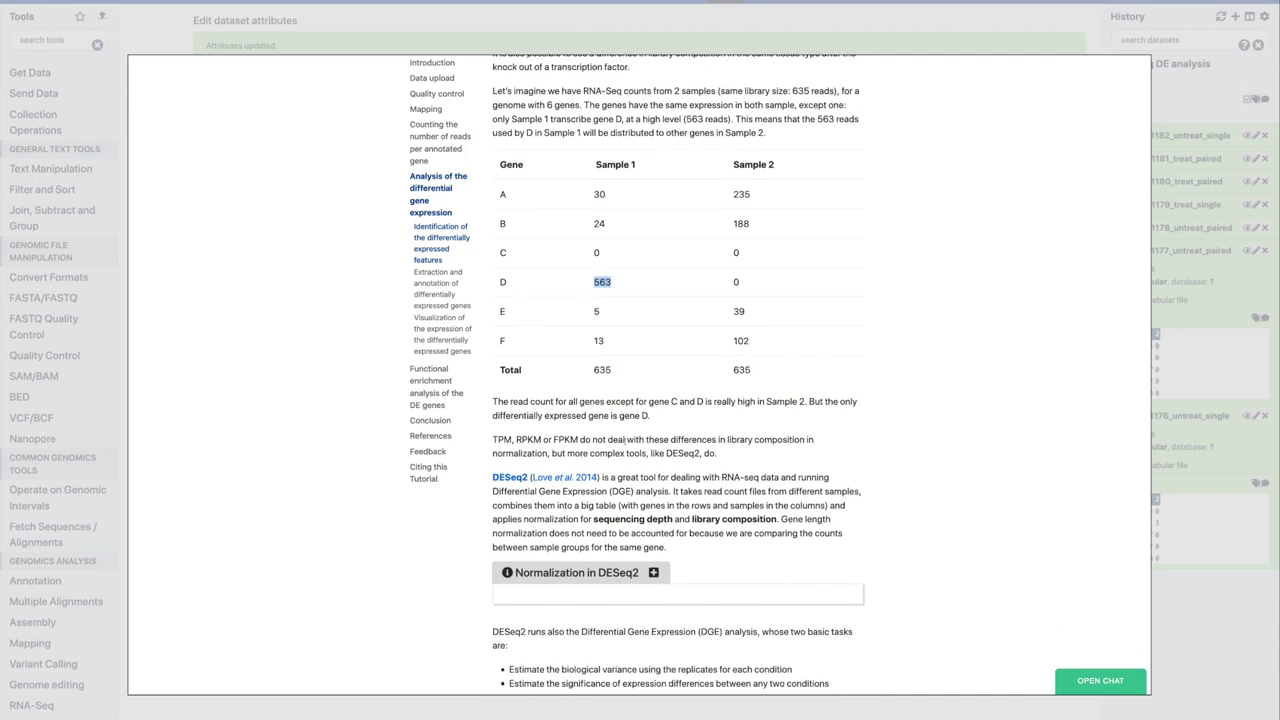
scroll(647, 470, down, 2)
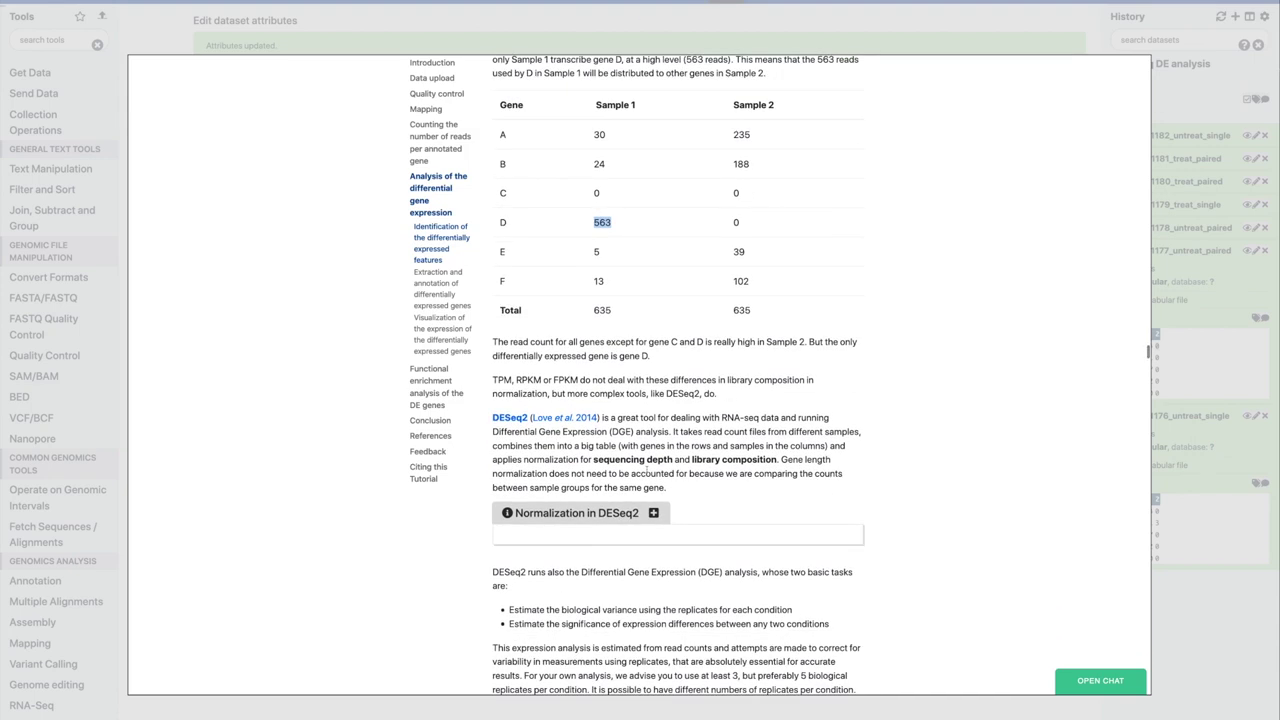
scroll(647, 470, down, 1)
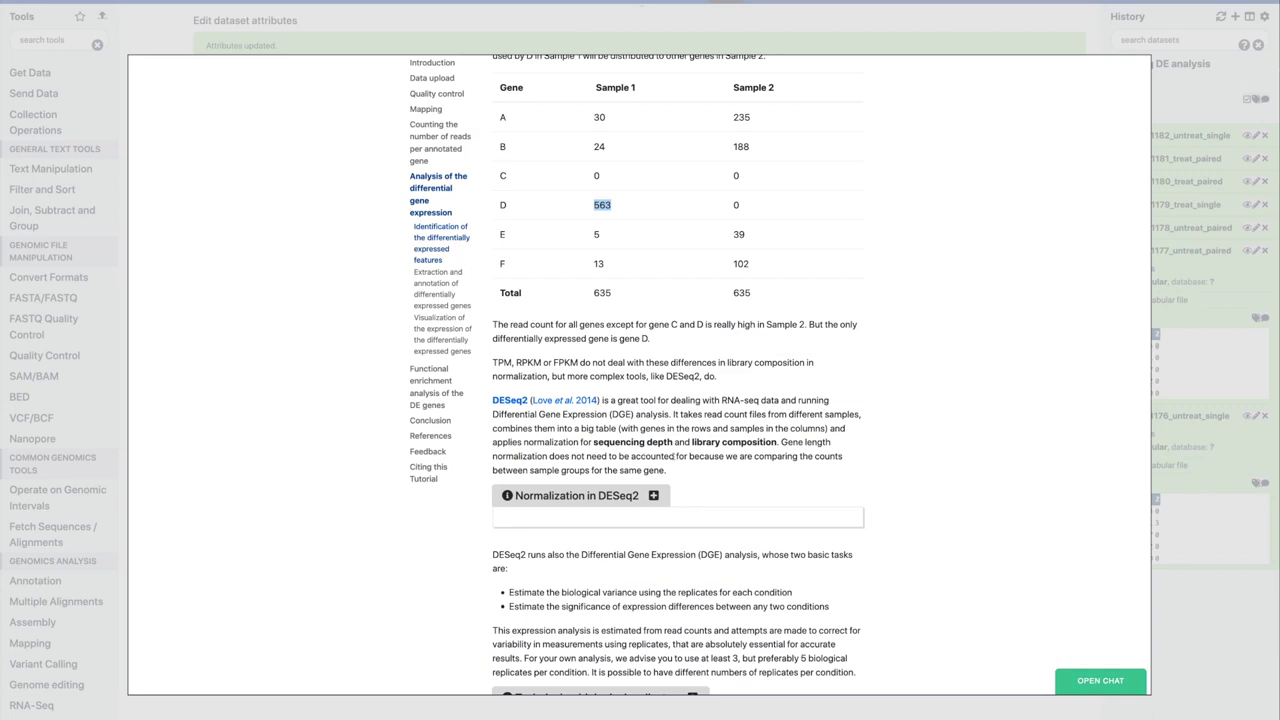
scroll(723, 458, down, 1)
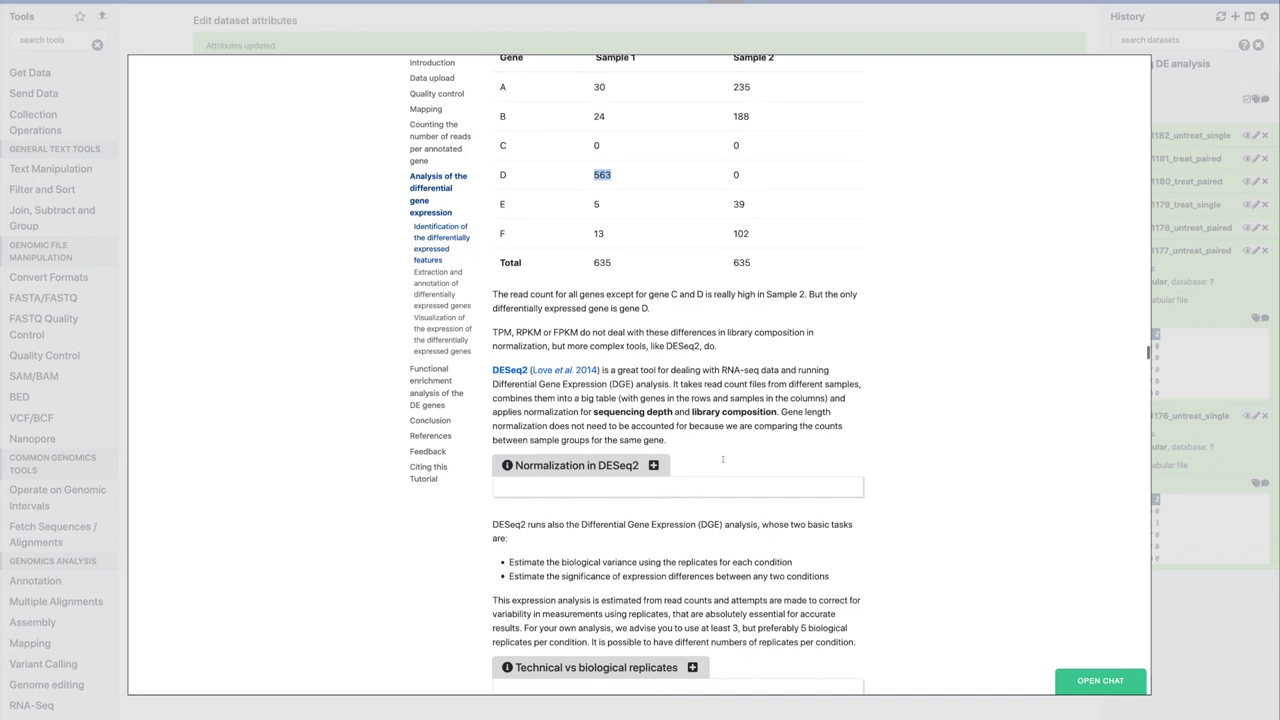
scroll(723, 462, down, 3)
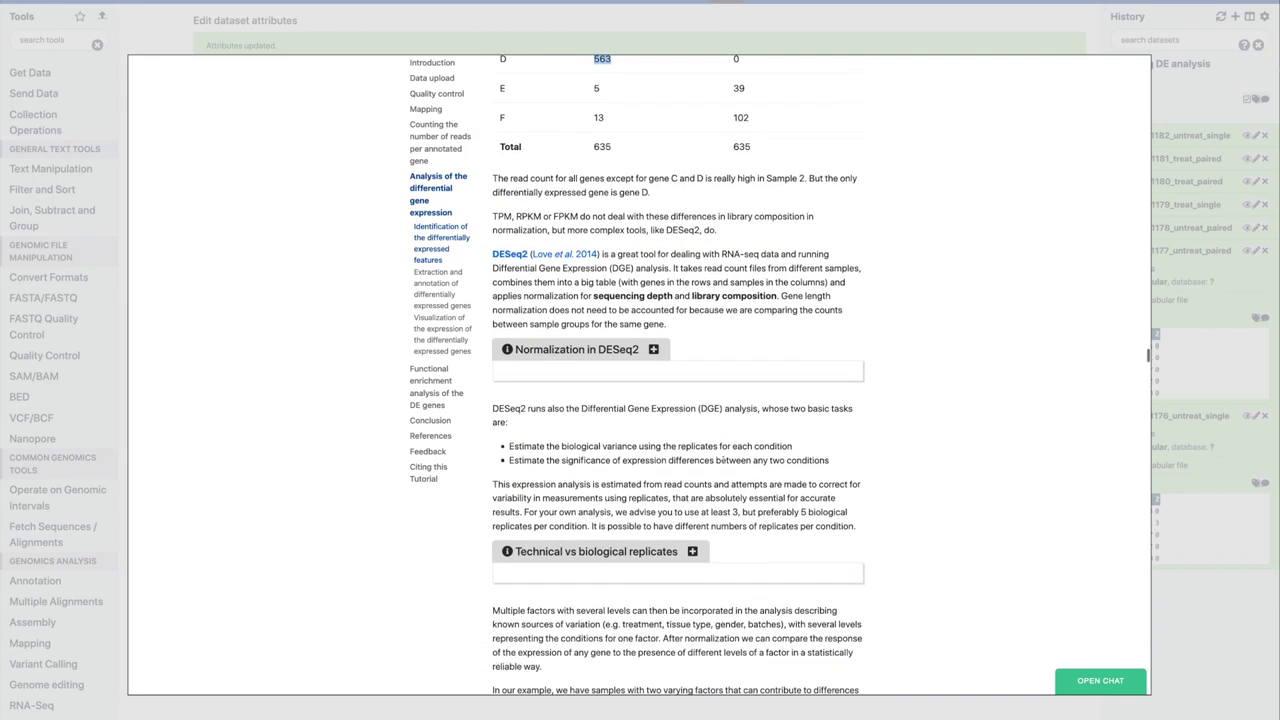
Expand the Normalization in DESeq2 note to view its scaling example, and collapse it again.
scroll(718, 458, down, 1)
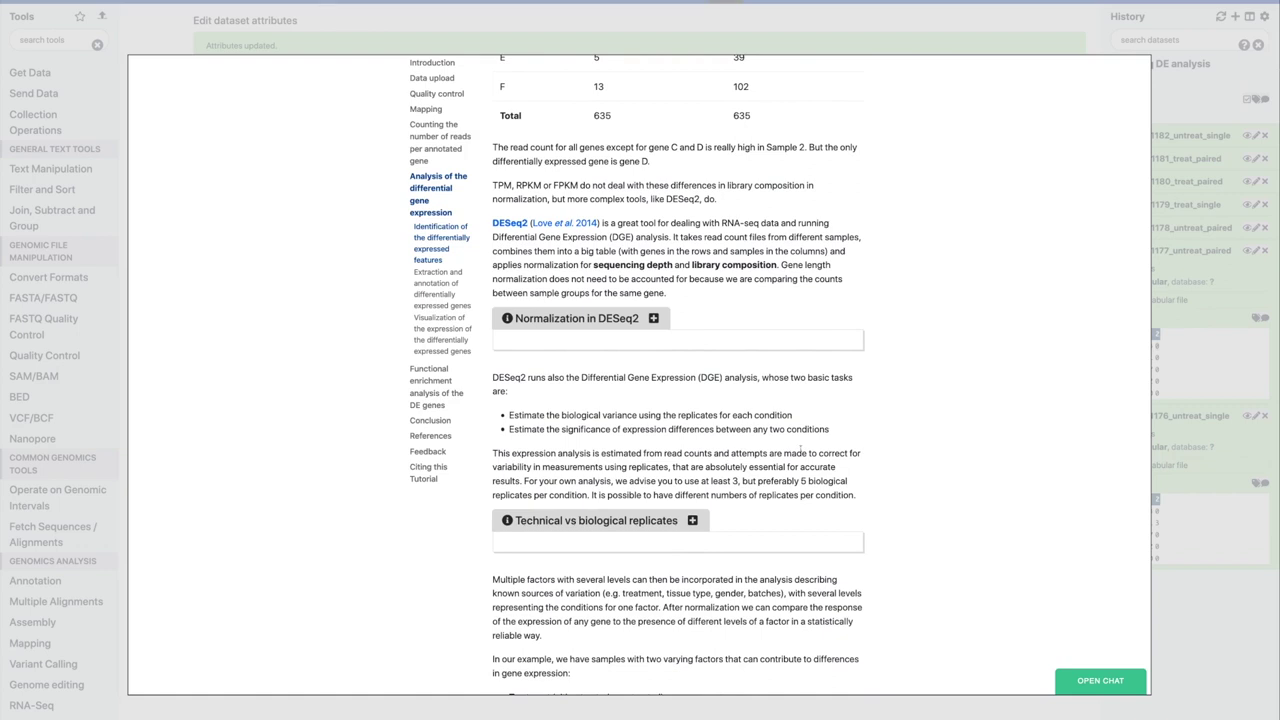
click(653, 318)
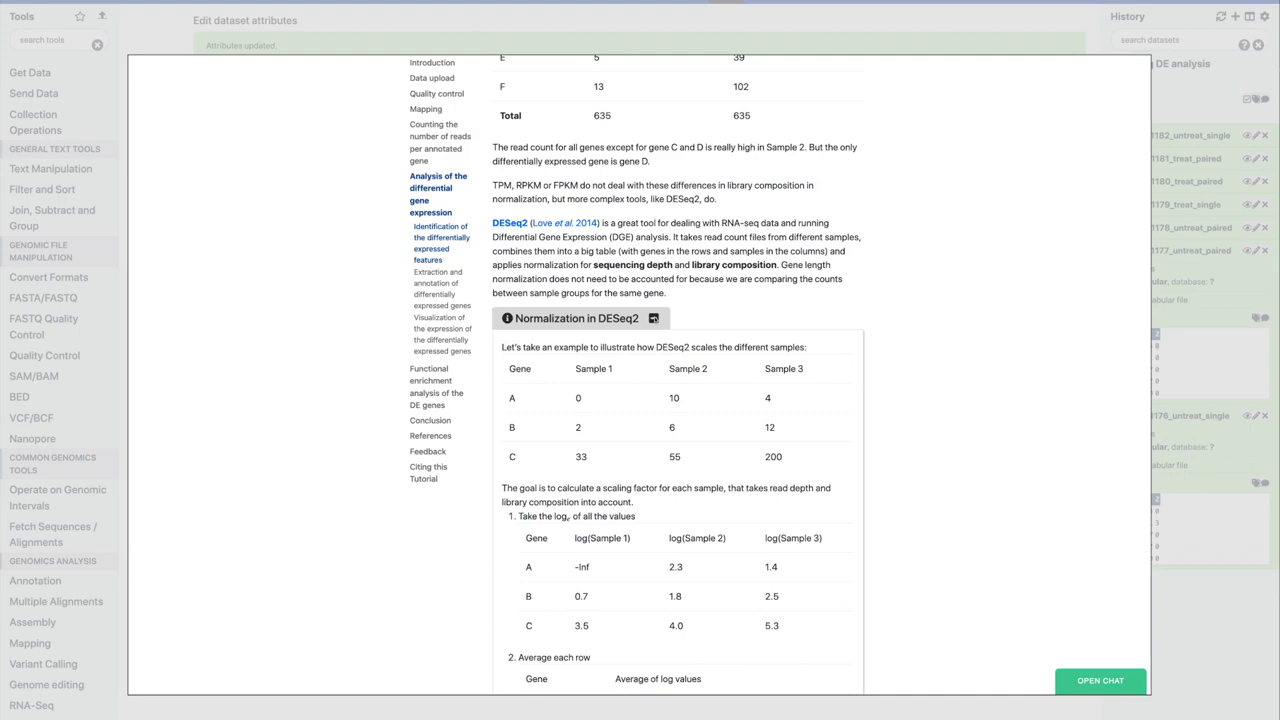
click(653, 318)
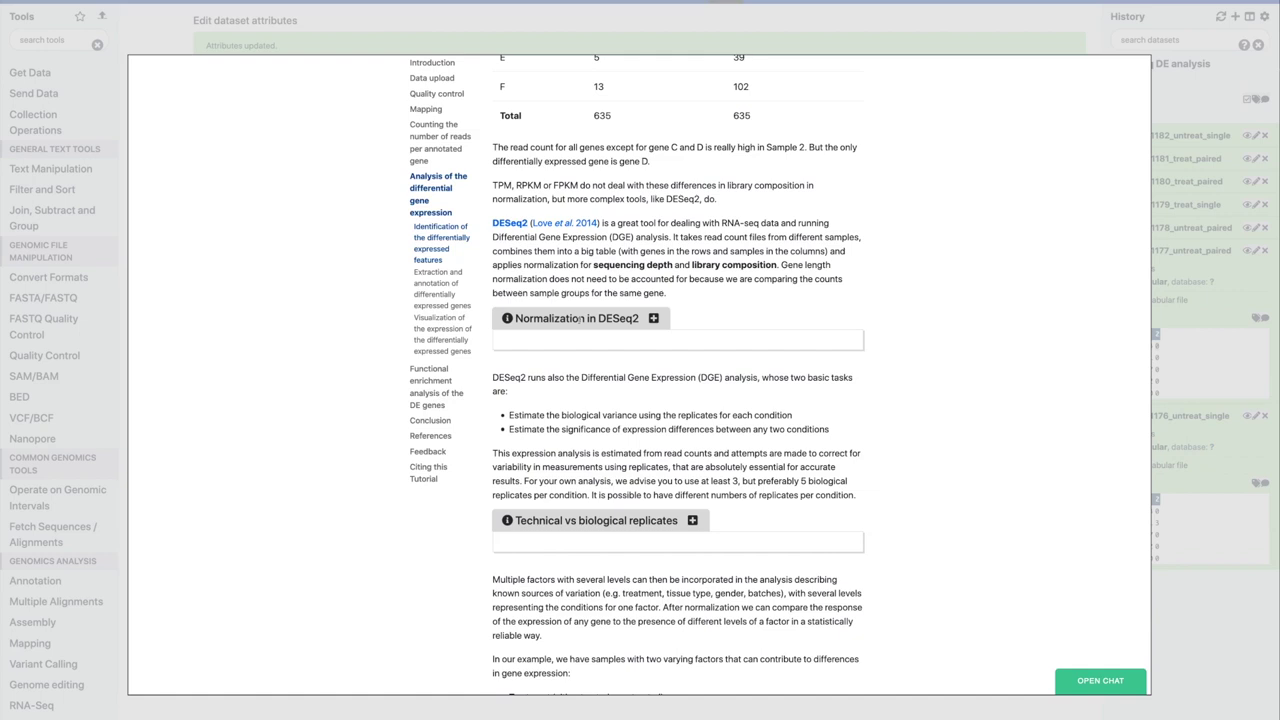
Read the tutorial's advice on replicates and on including multiple factors such as treatment and sequencing type.
scroll(708, 407, down, 1)
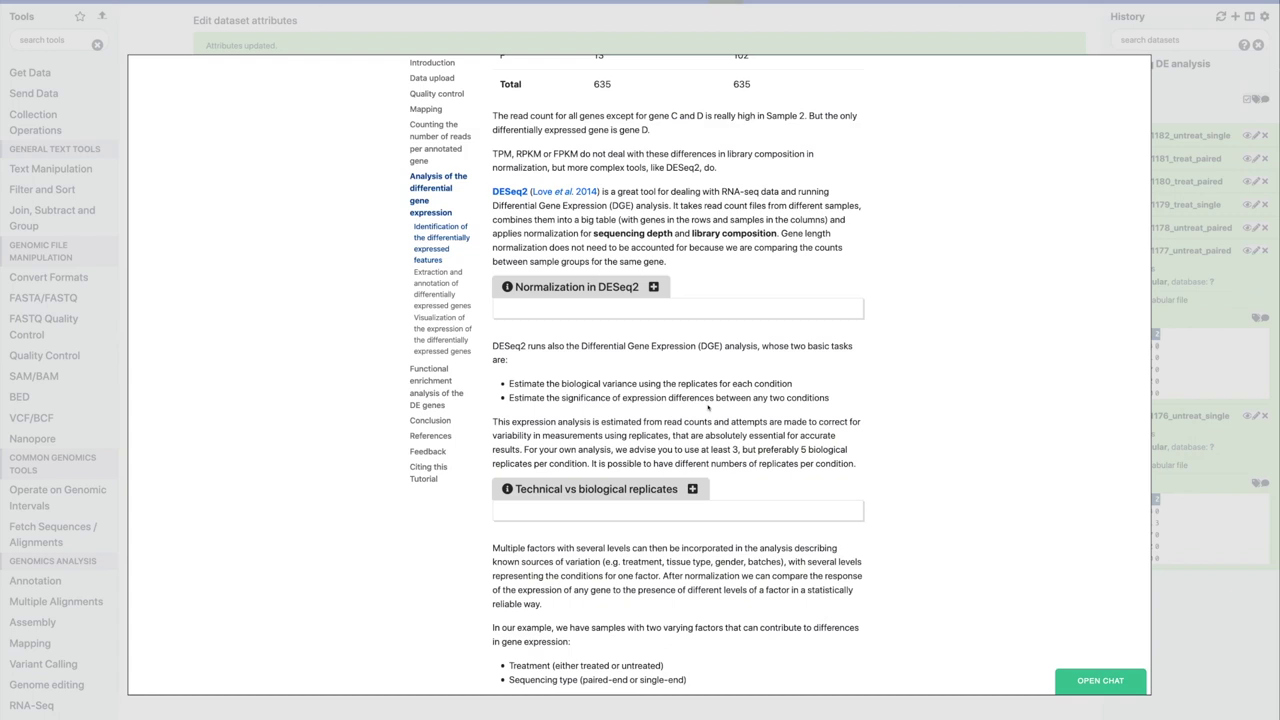
scroll(708, 406, down, 1)
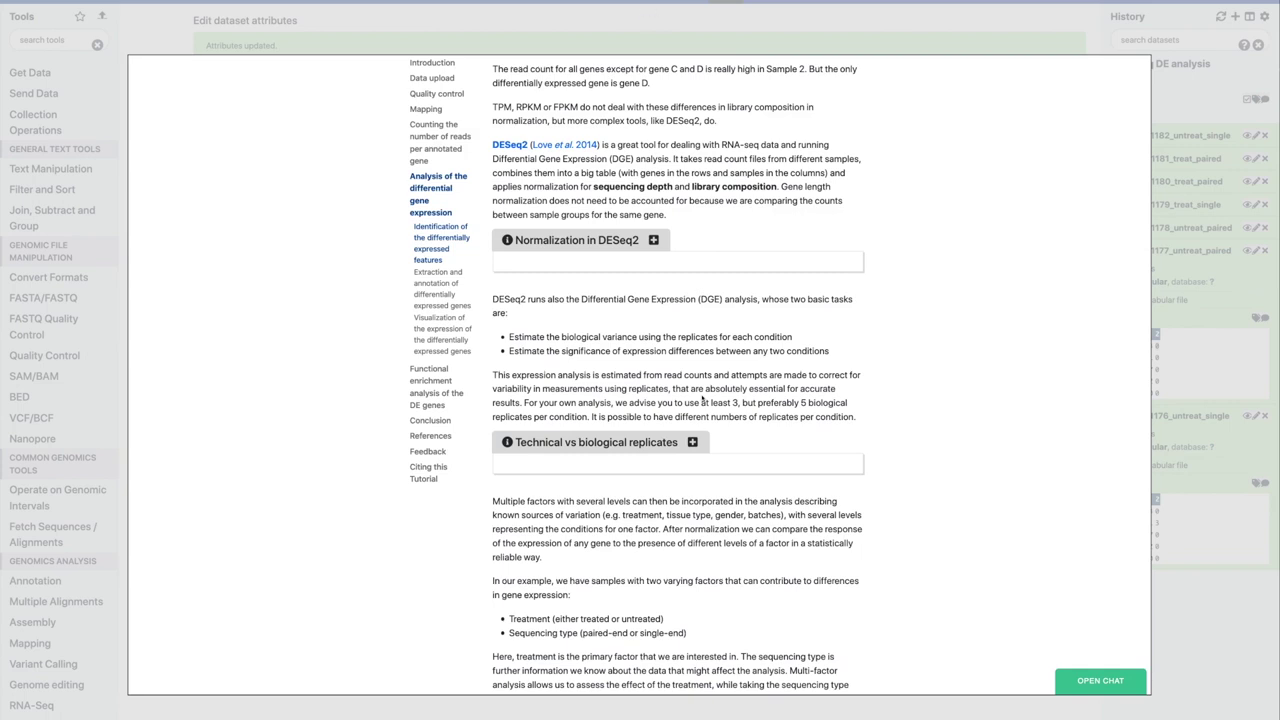
scroll(714, 416, down, 1)
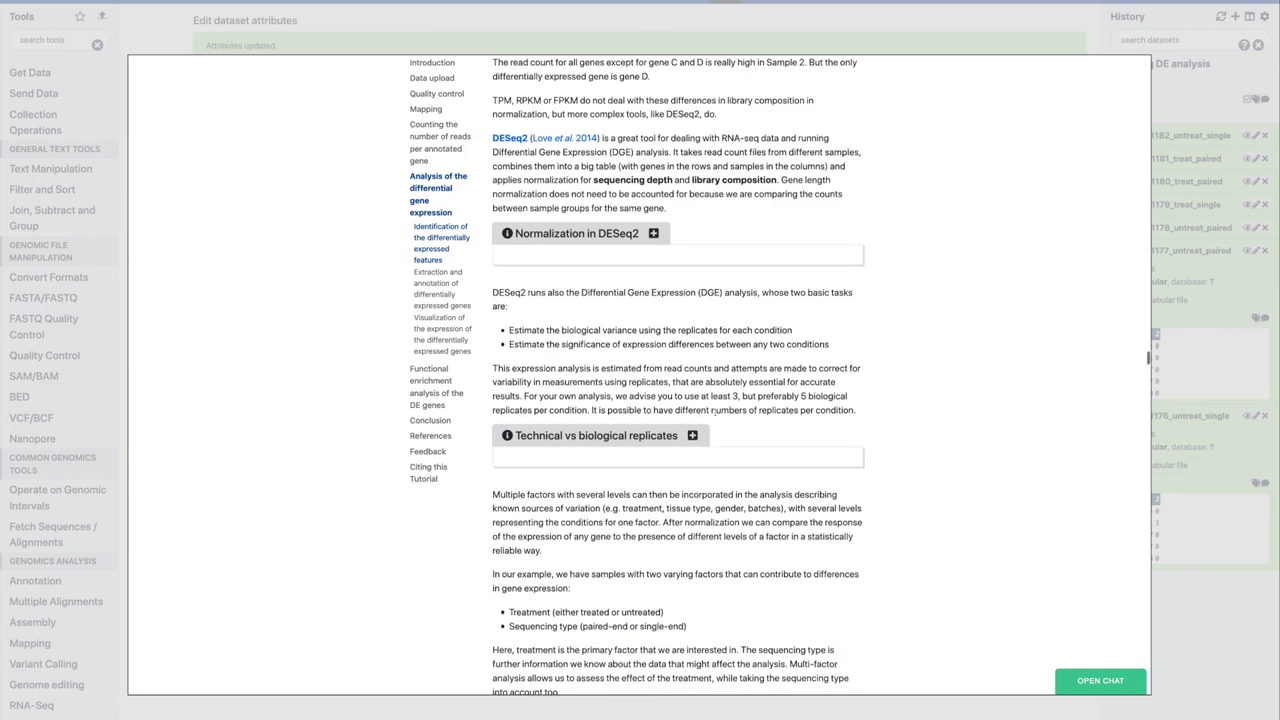
scroll(713, 411, down, 3)
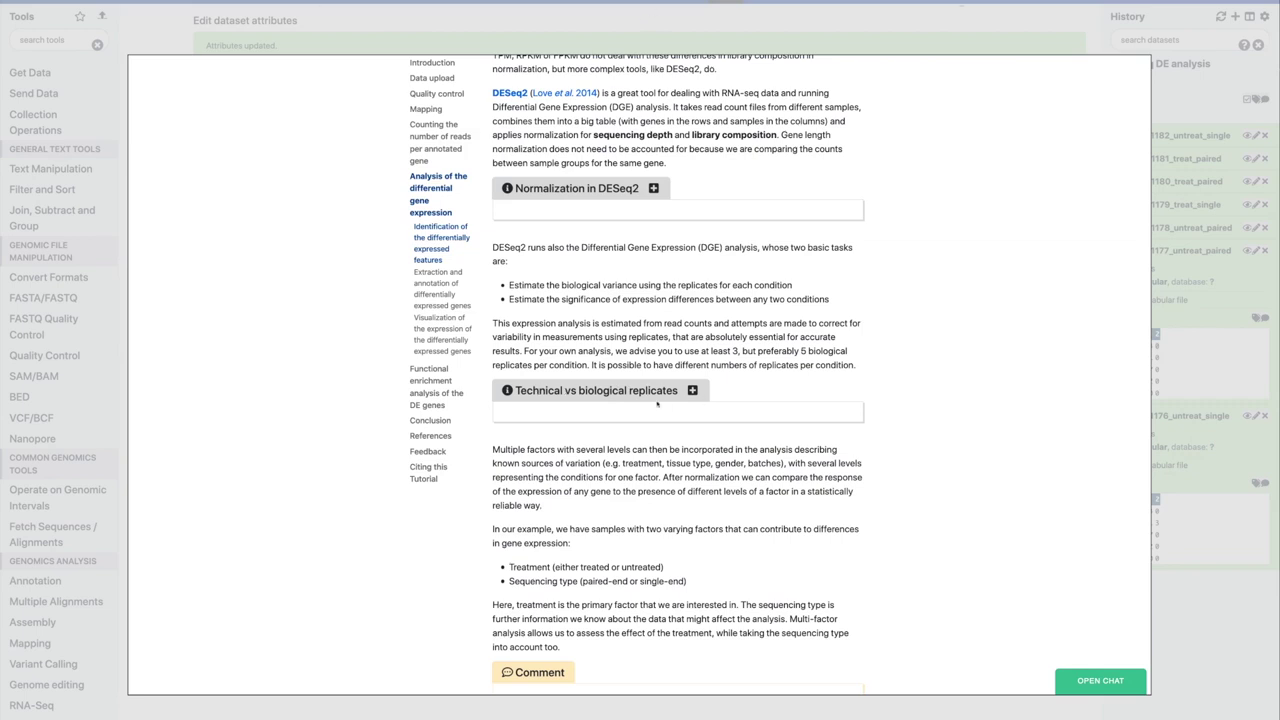
scroll(650, 408, down, 1)
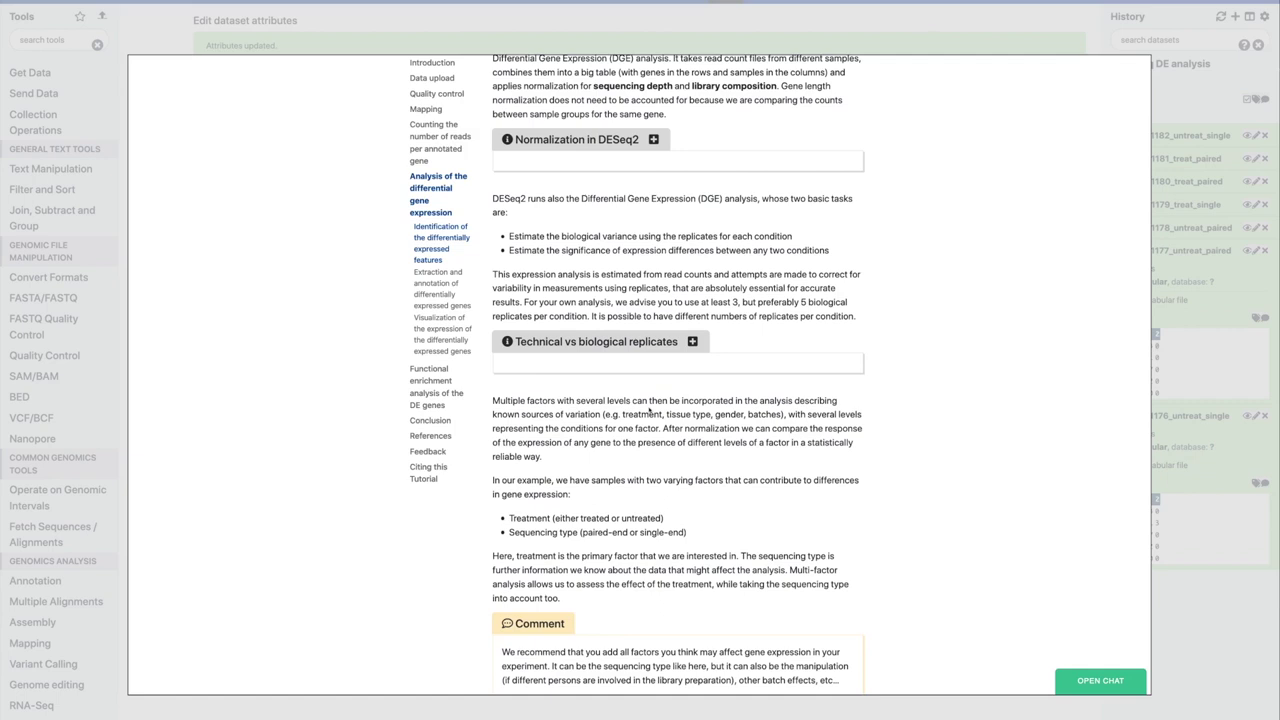
scroll(650, 412, down, 3)
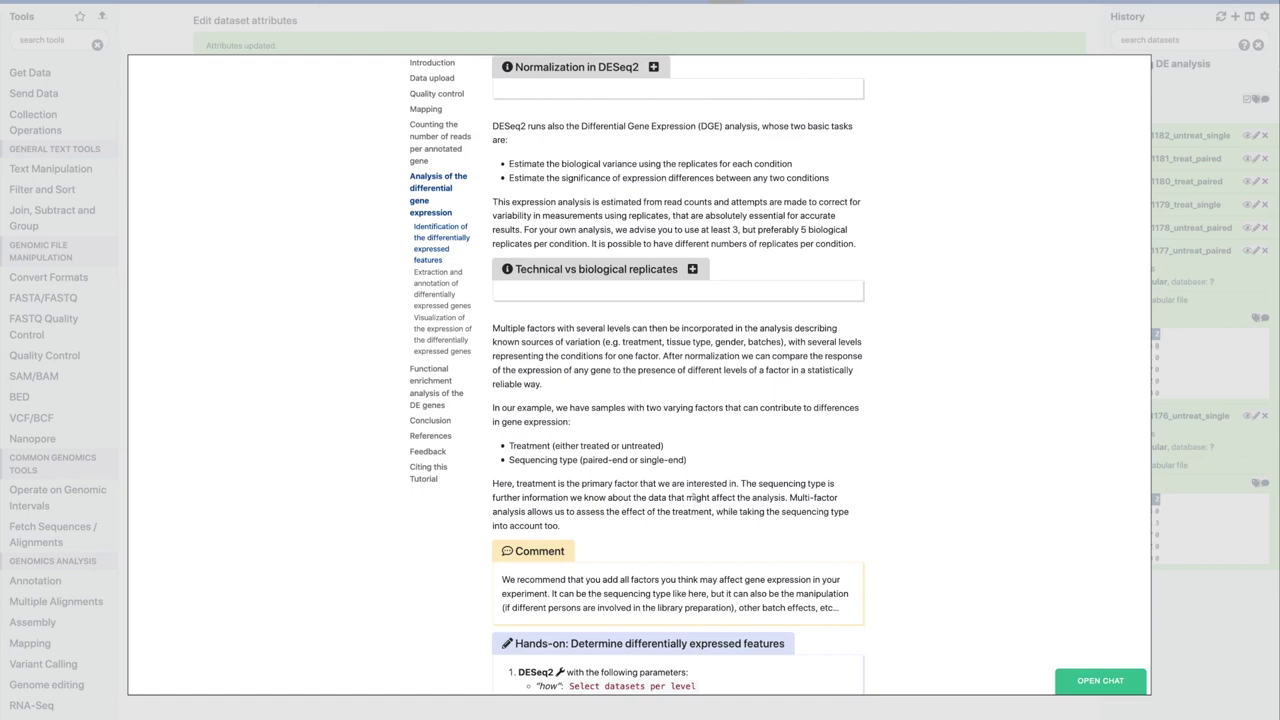
Read the comment on adding all relevant factors and the hands-on DESeq2 parameters for the factors and their levels.
scroll(691, 497, down, 1)
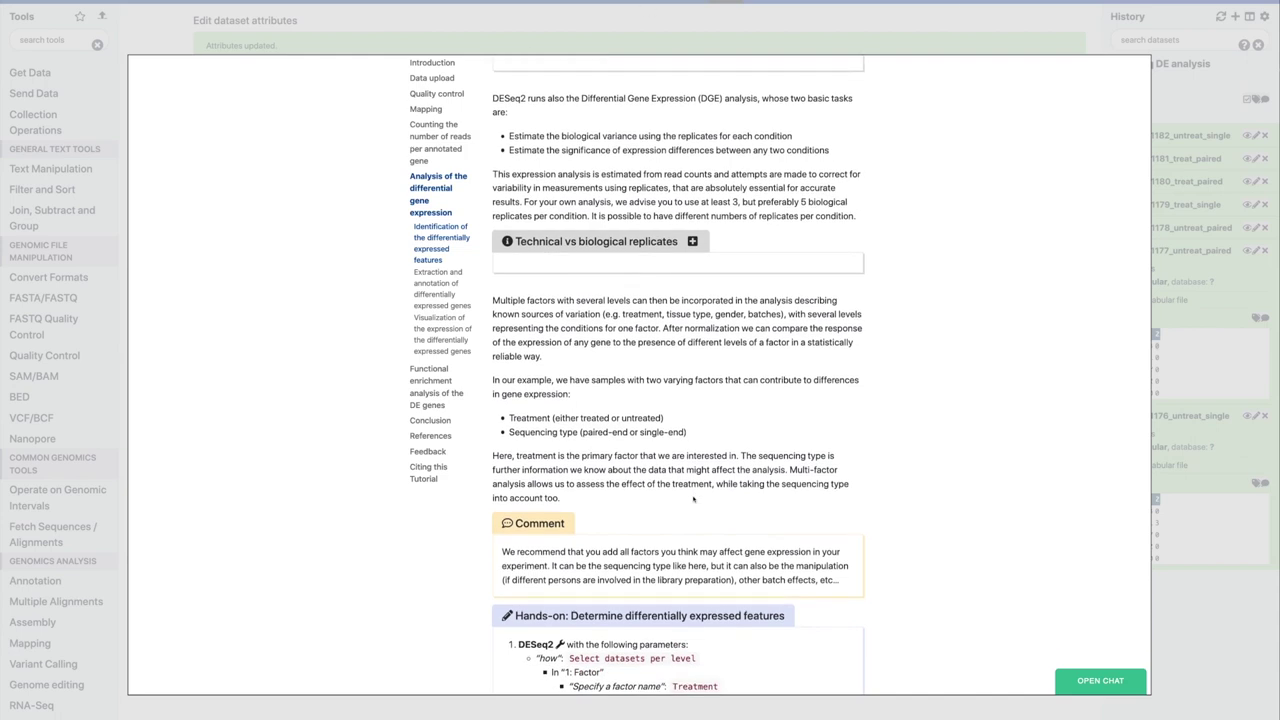
scroll(695, 497, down, 1)
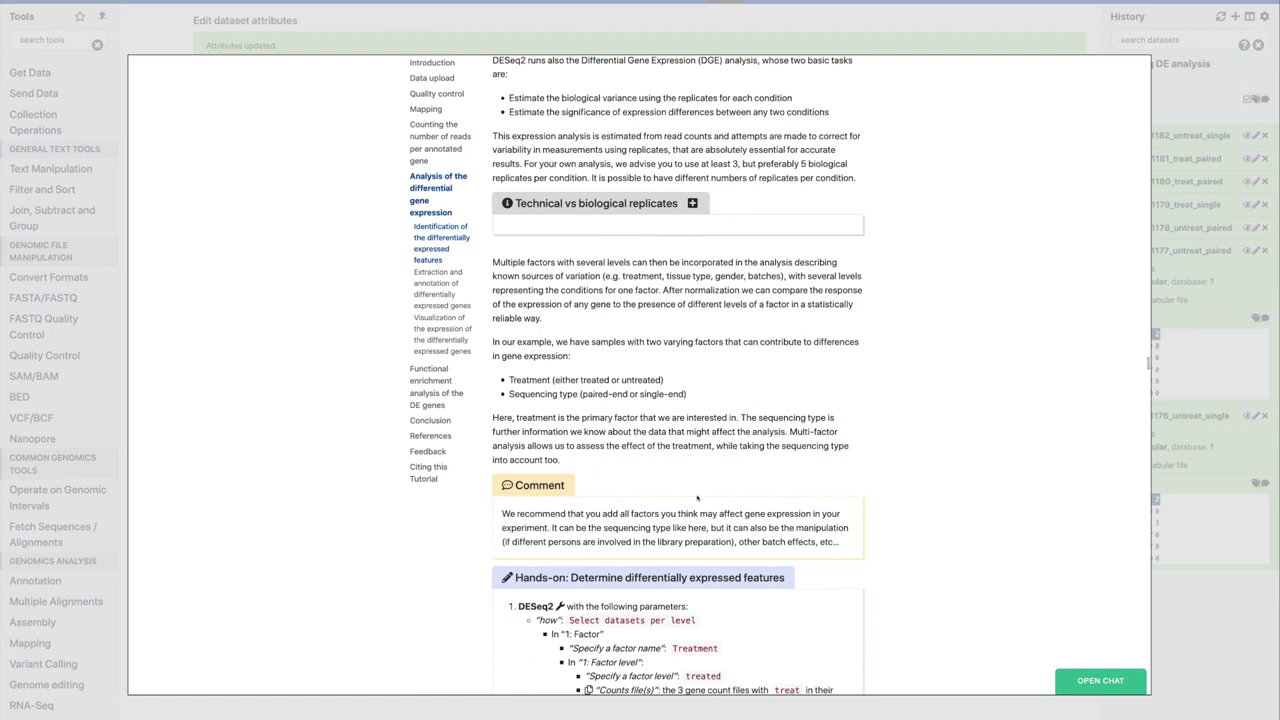
scroll(697, 497, down, 1)
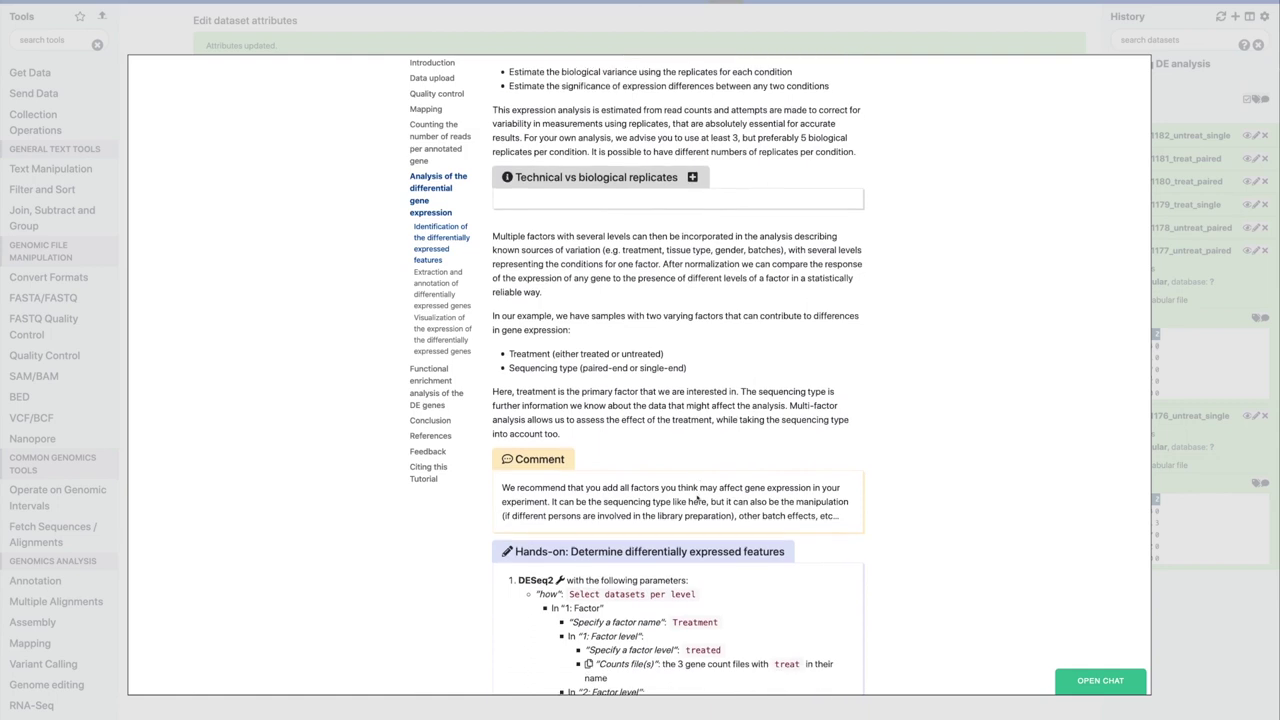
scroll(697, 499, down, 2)
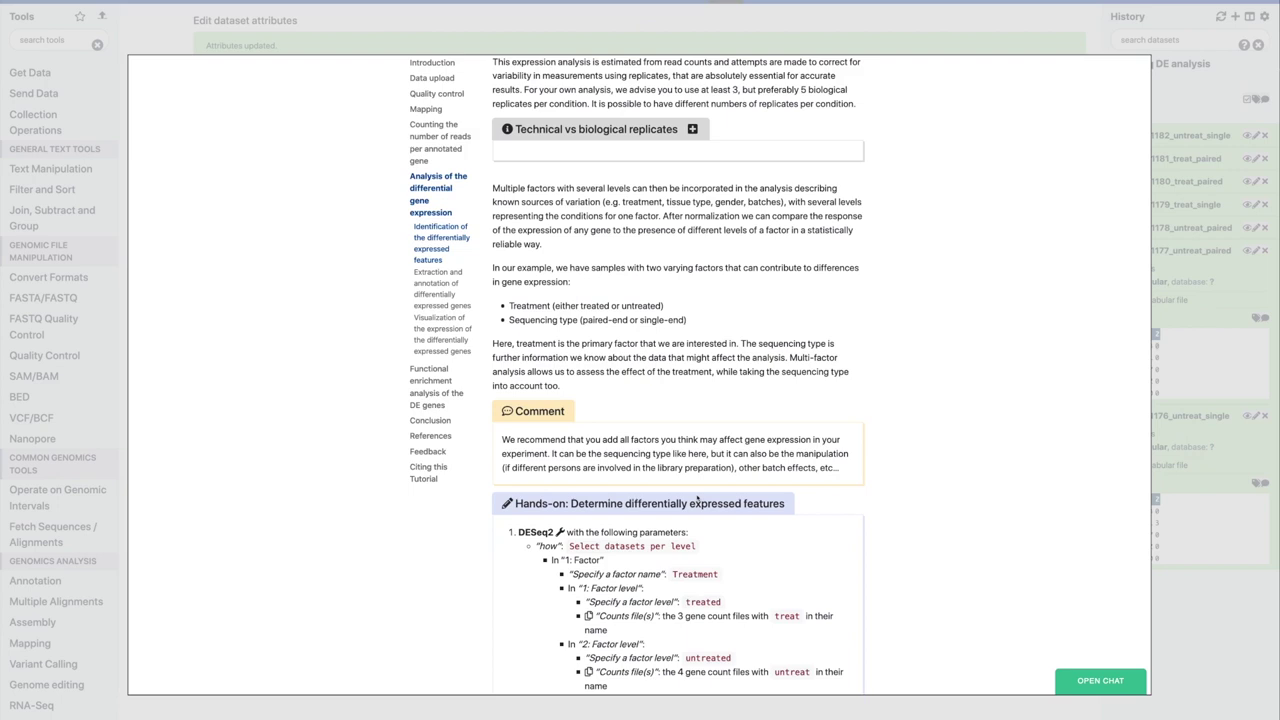
scroll(697, 497, down, 1)
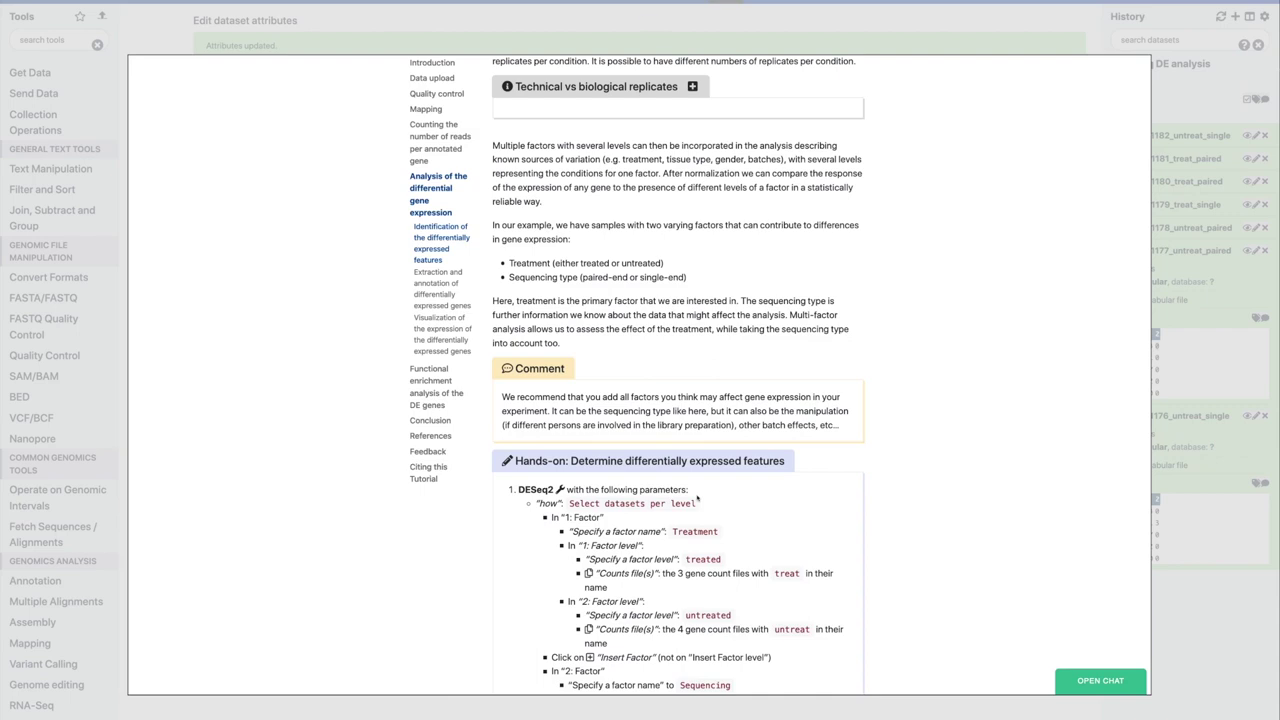
scroll(697, 497, down, 1)
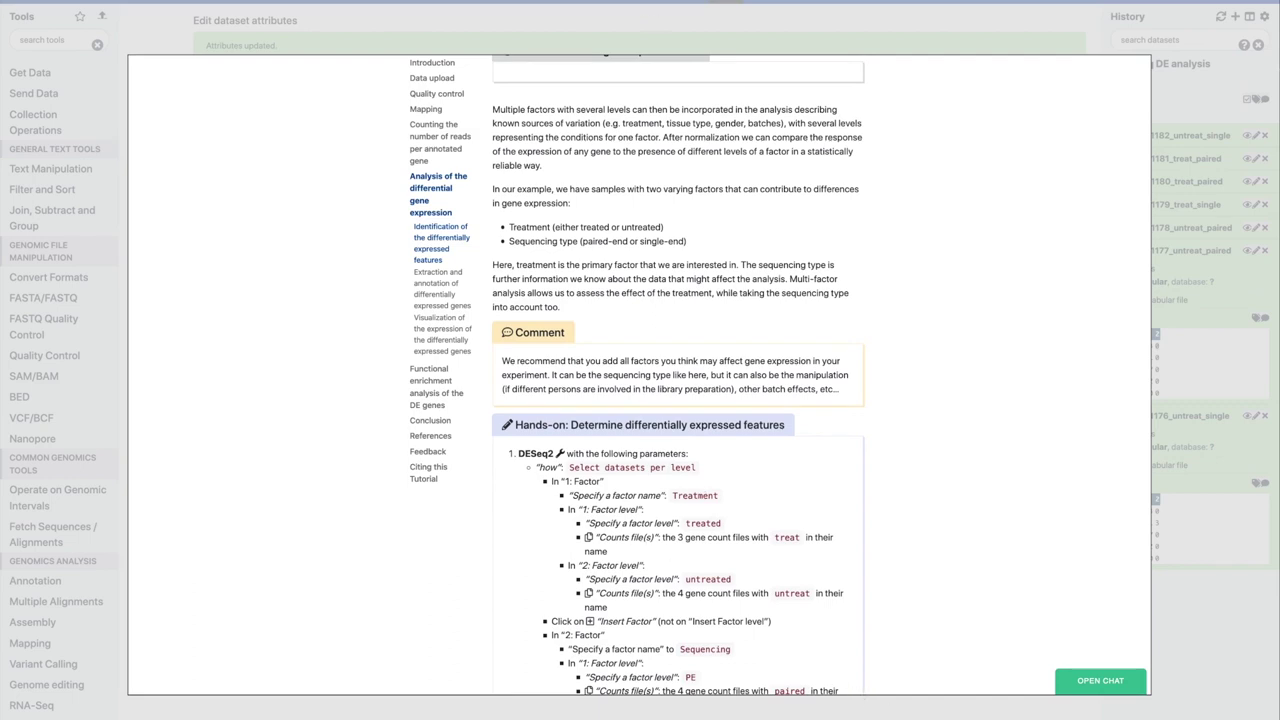
Close the tutorial, search the tools for deseq2 and open the DESeq2 tool.
key(Escape)
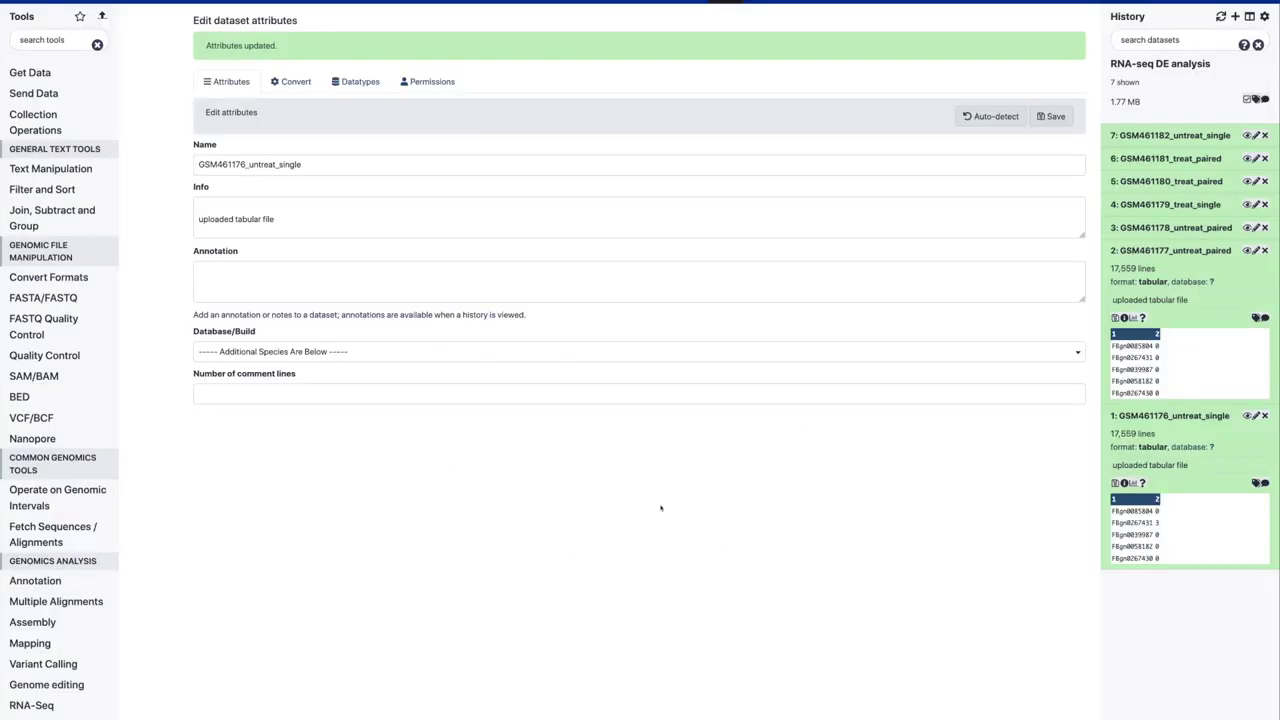
click(67, 42)
text(deseq2)
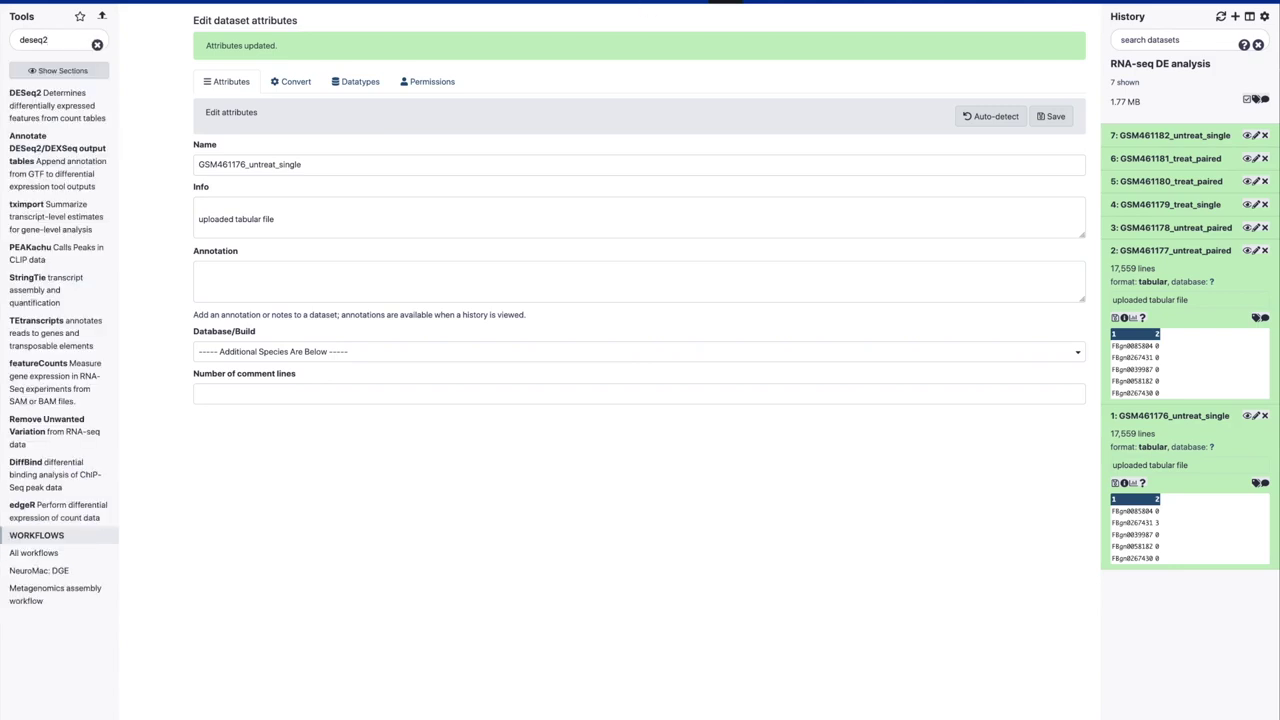
click(30, 95)
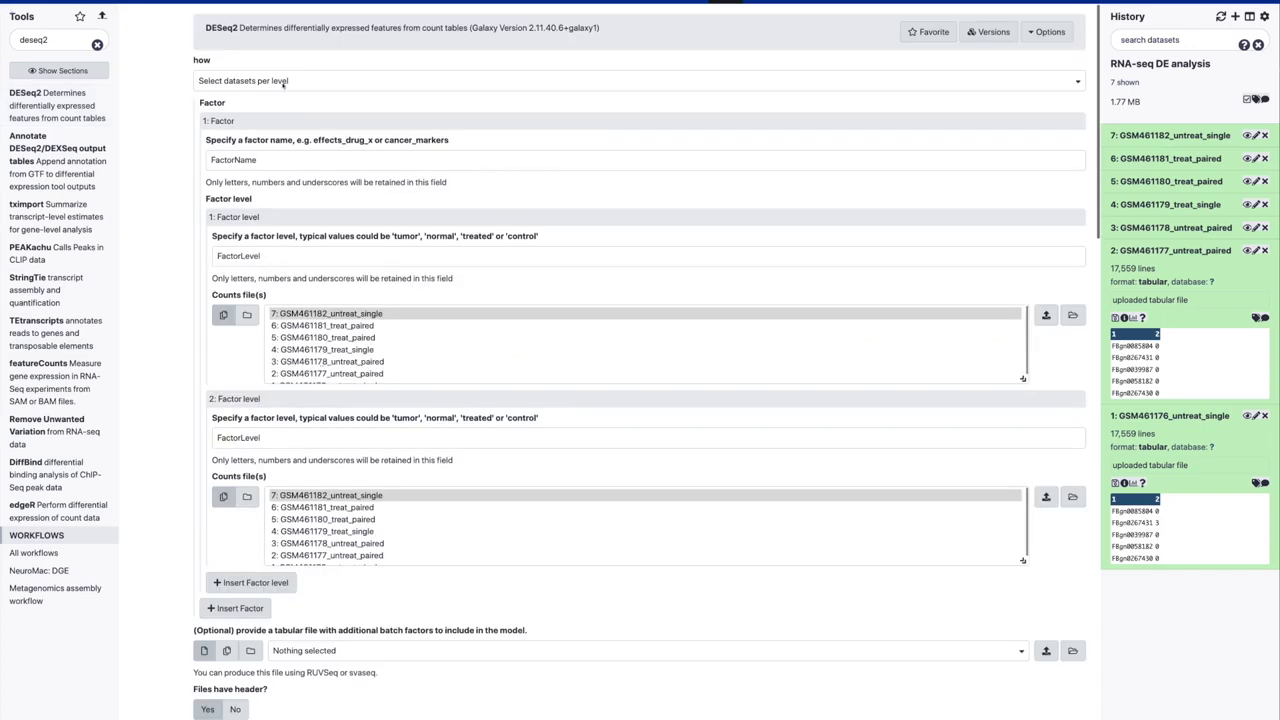
Name the first DESeq2 factor treatment.
double_click(205, 60)
double_click(241, 162)
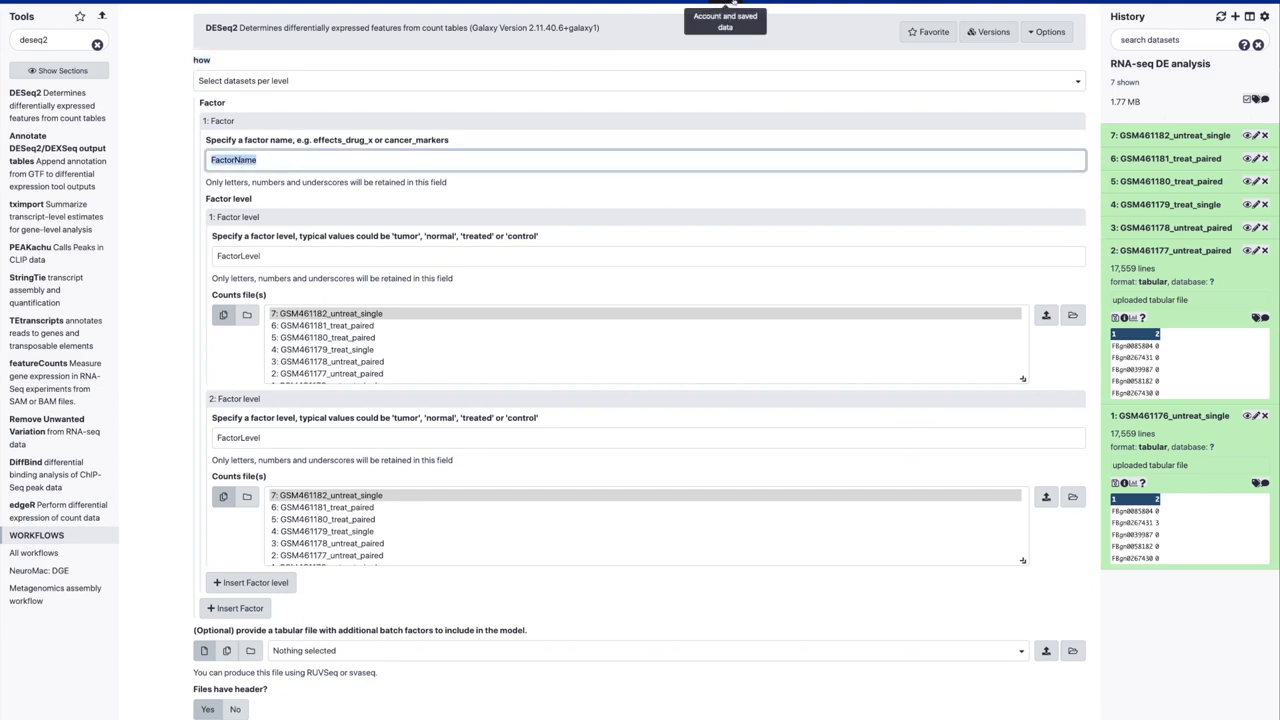
text(treatment)
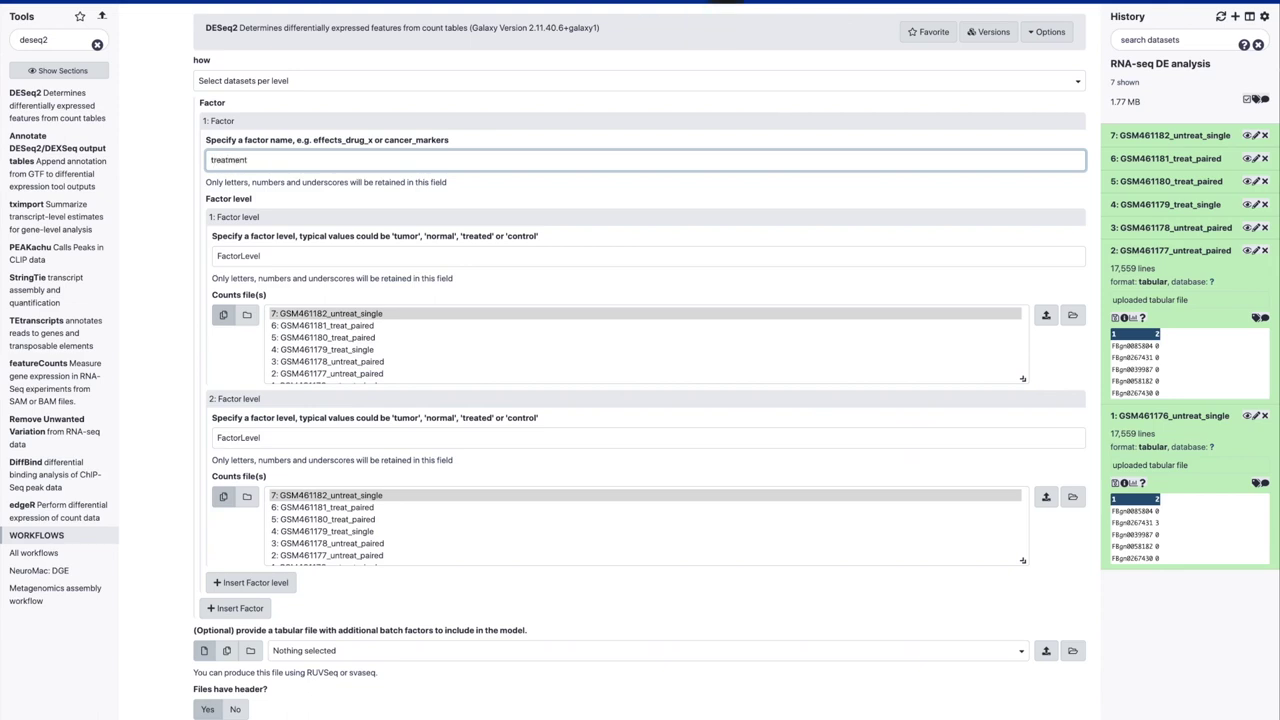
Name the treatment factor's first level treated and assign it the three treat count files, datasets 4, 5 and 6.
click(421, 253)
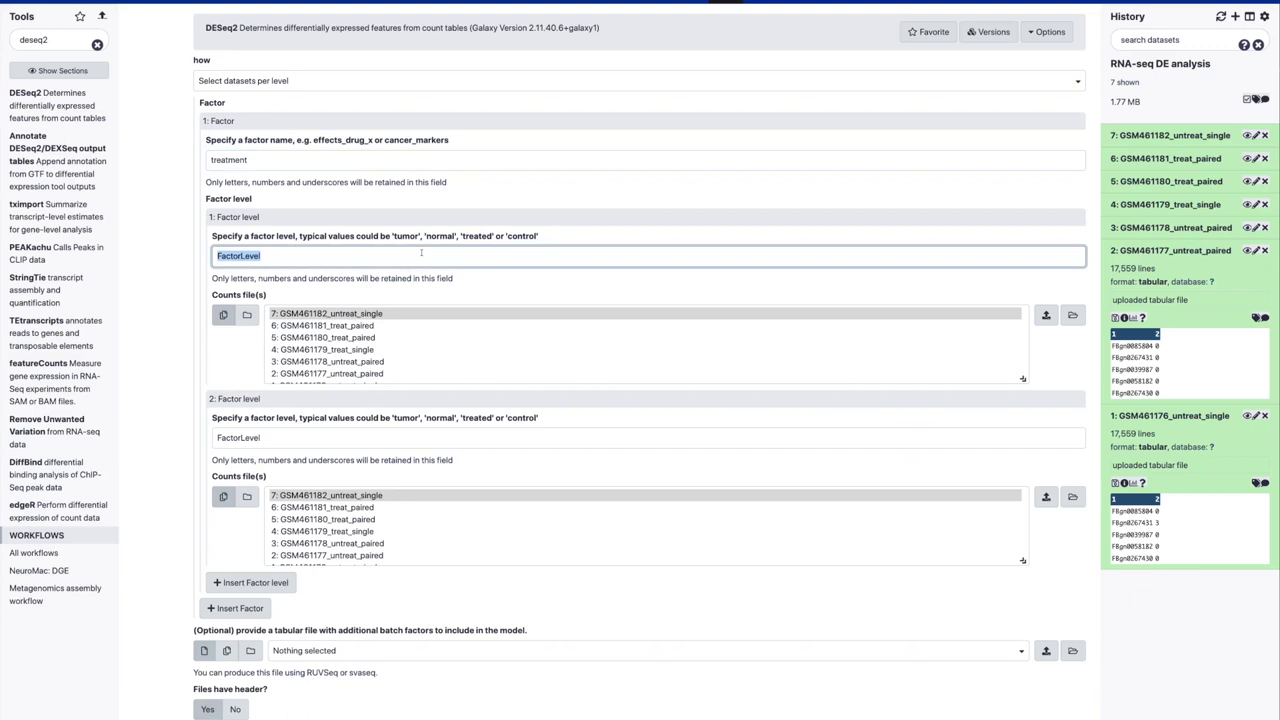
text(treated)
click(350, 326)
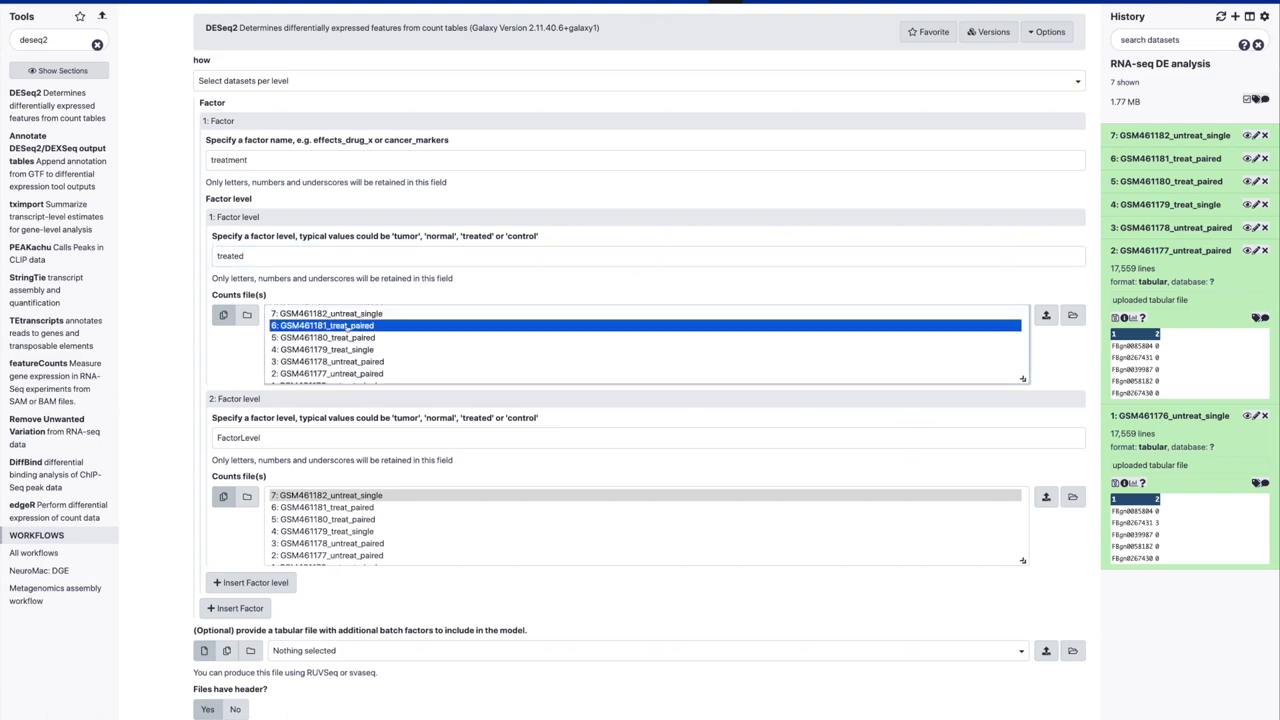
shift+click(353, 338)
shift+click(352, 350)
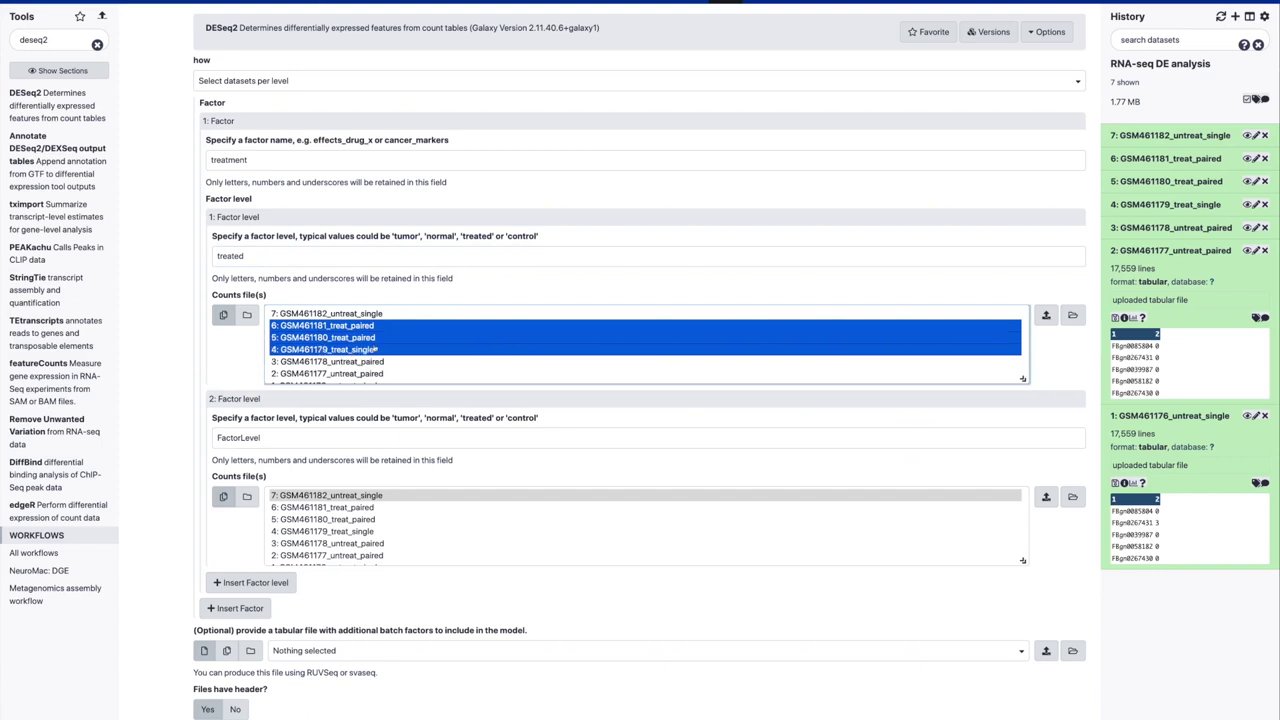
Collapse the details of the GSM461177_untreat_paired and GSM461176_untreat_single datasets in the history.
scroll(375, 349, down, 1)
scroll(375, 349, up, 1)
click(1170, 252)
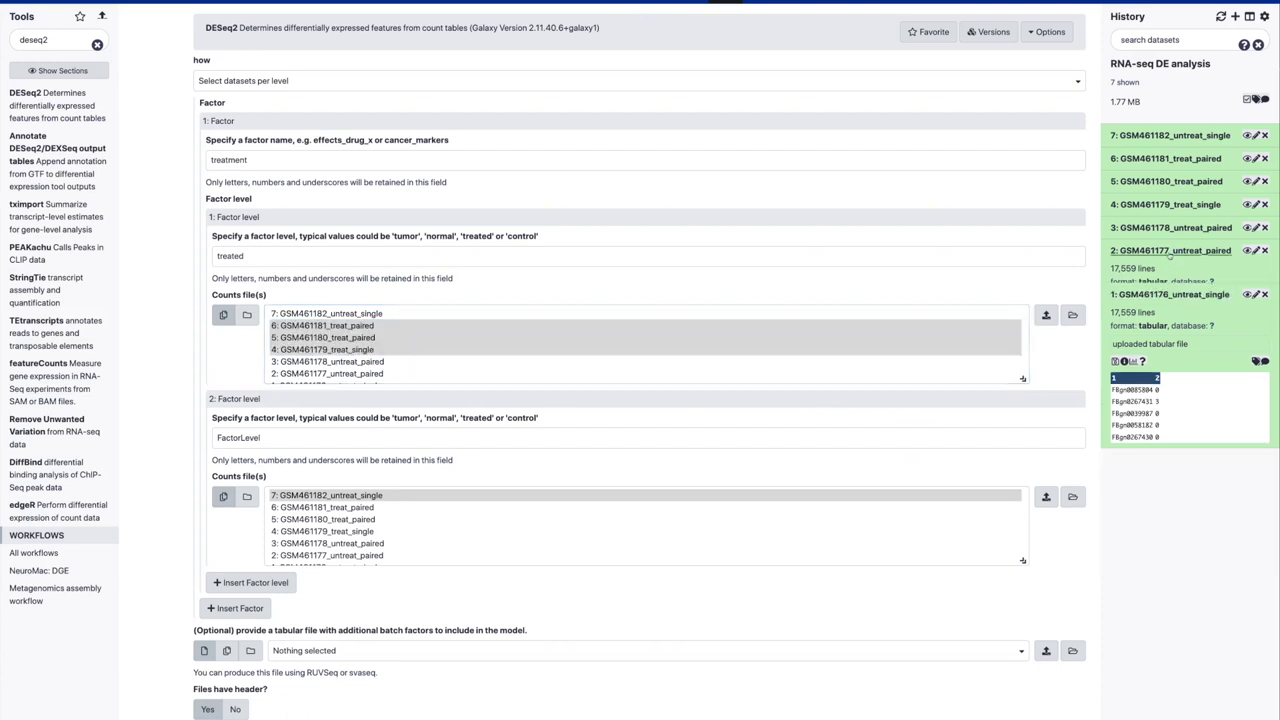
click(1168, 274)
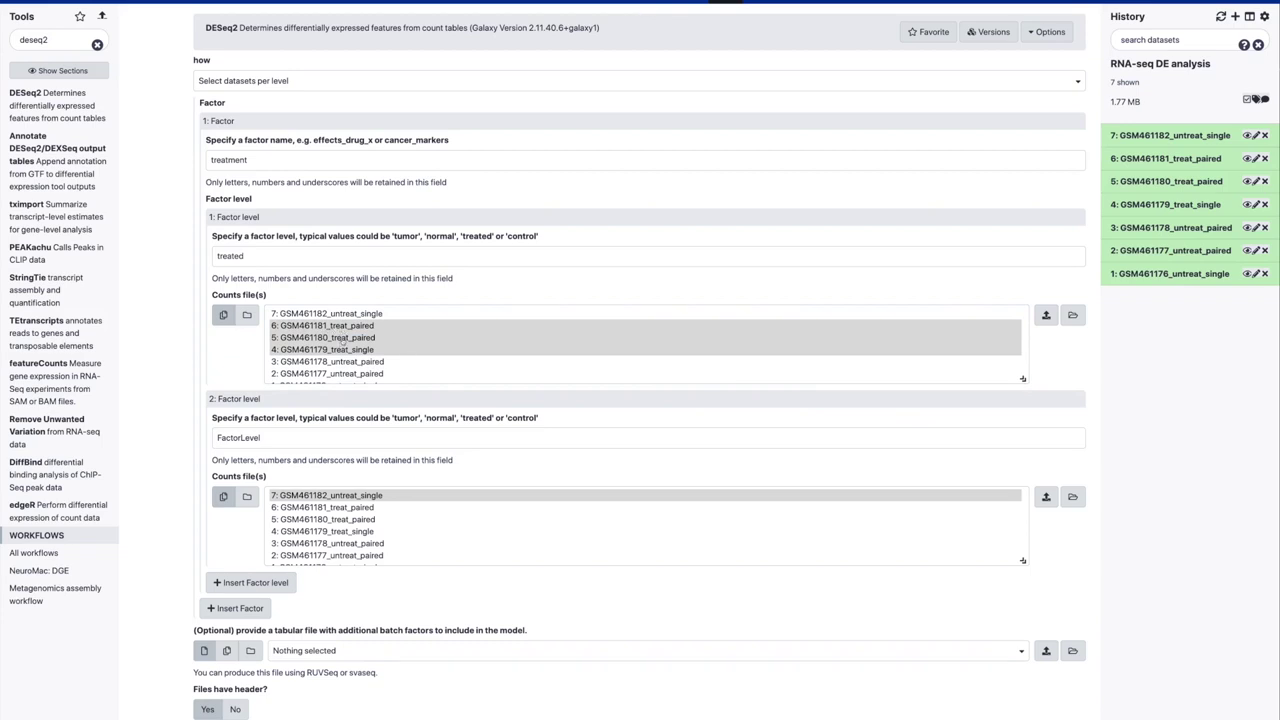
Name the treatment factor's second level untreated and assign it the four untreat count files, datasets 1, 2, 3 and 7.
double_click(293, 430)
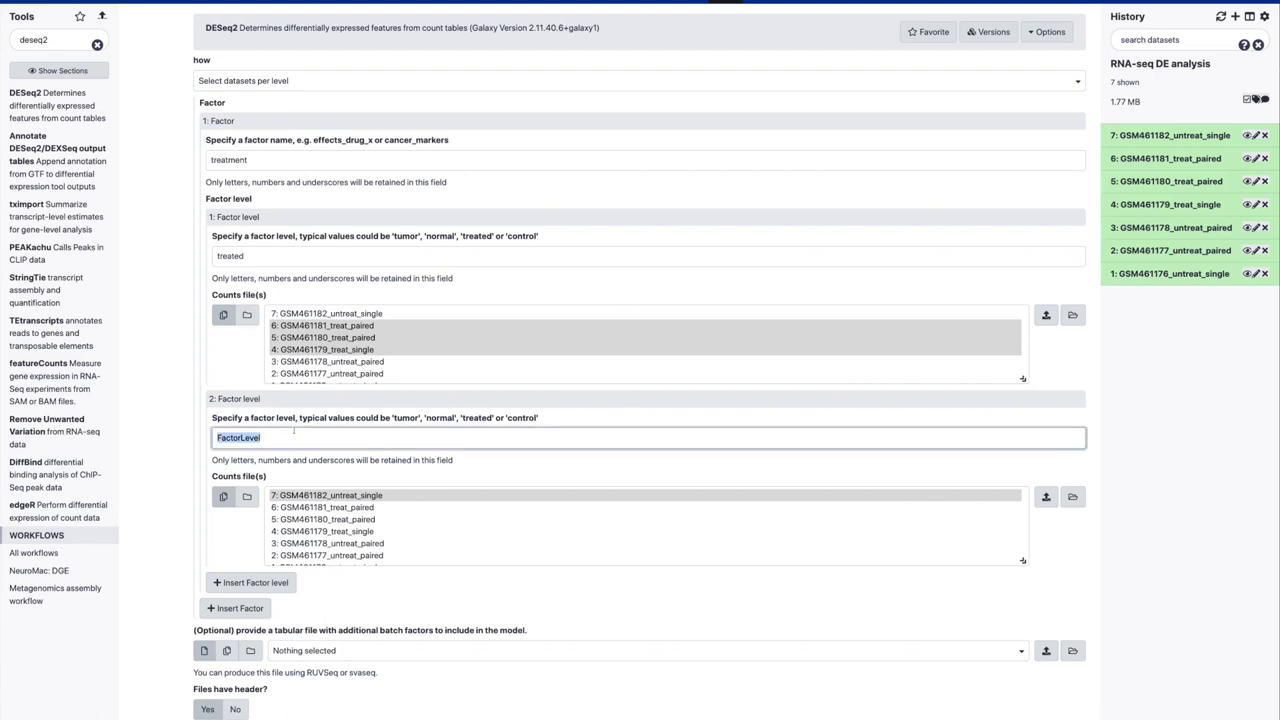
text(untreated)
click(386, 499)
ctrl+click(375, 542)
scroll(375, 543, down, 1)
ctrl+click(364, 547)
ctrl+click(362, 560)
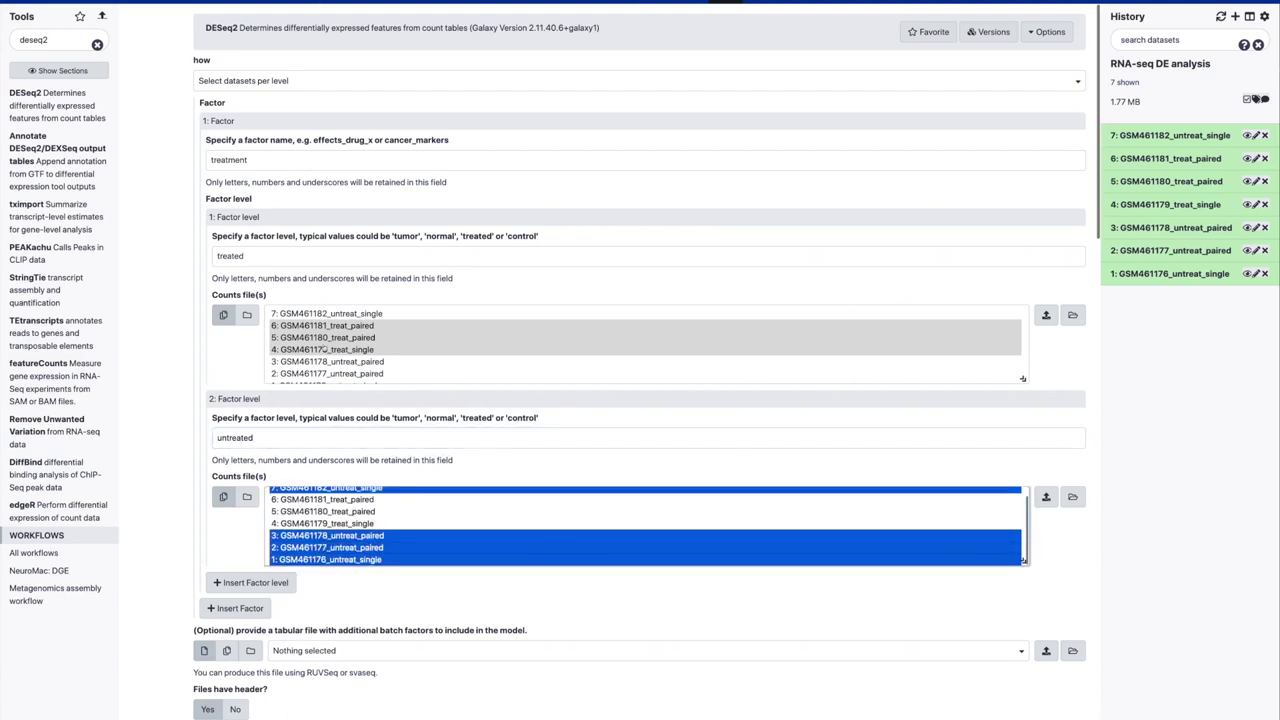
Review the first factor's name and the names of its two levels.
drag(211, 160, 249, 182)
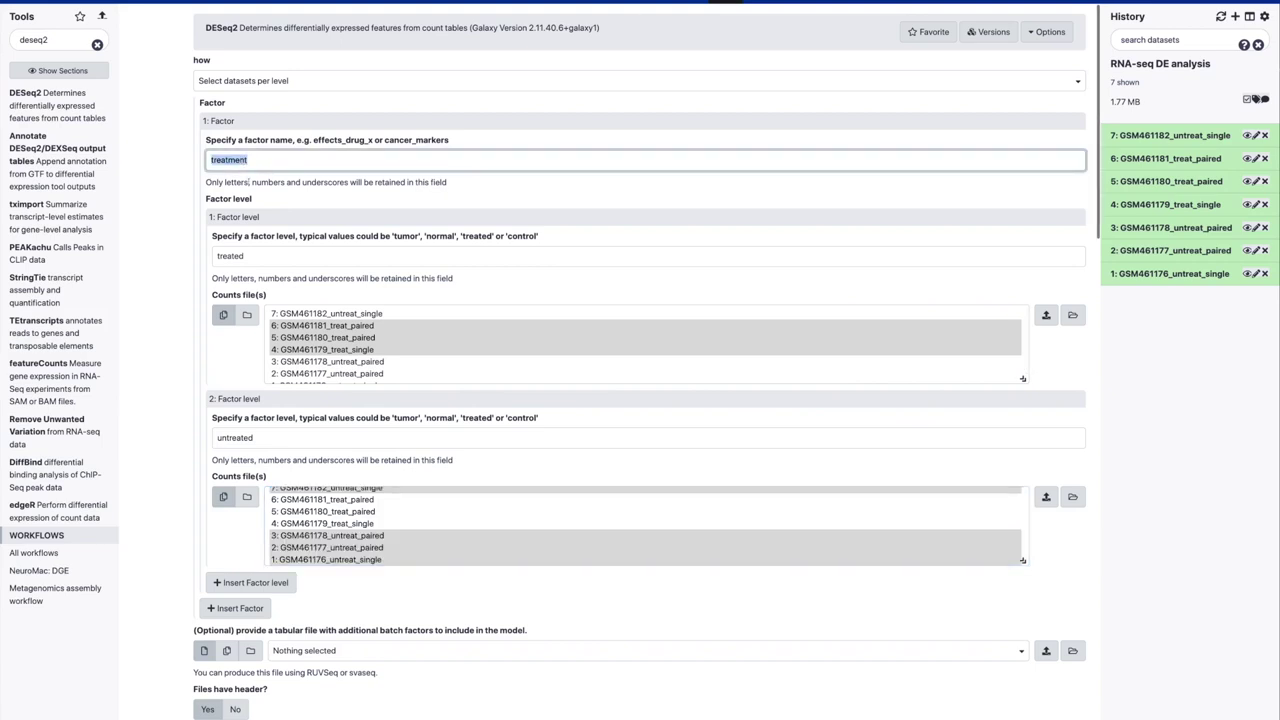
drag(216, 255, 245, 256)
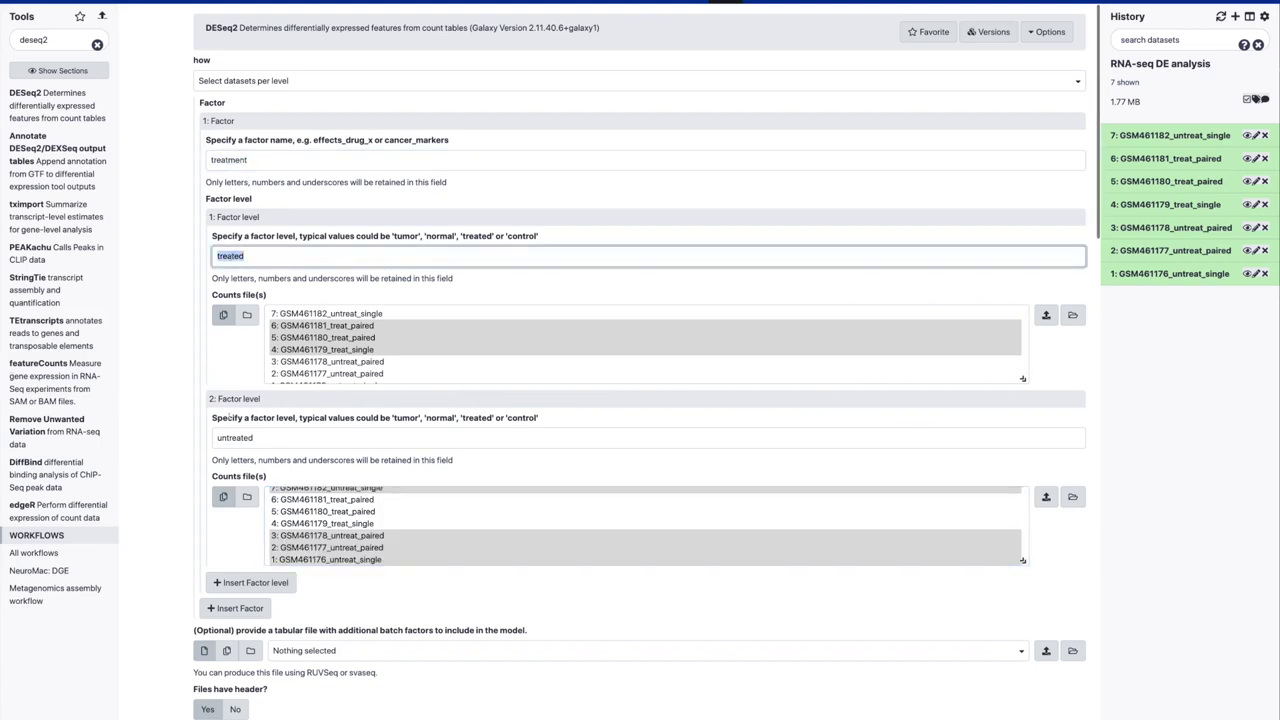
double_click(233, 437)
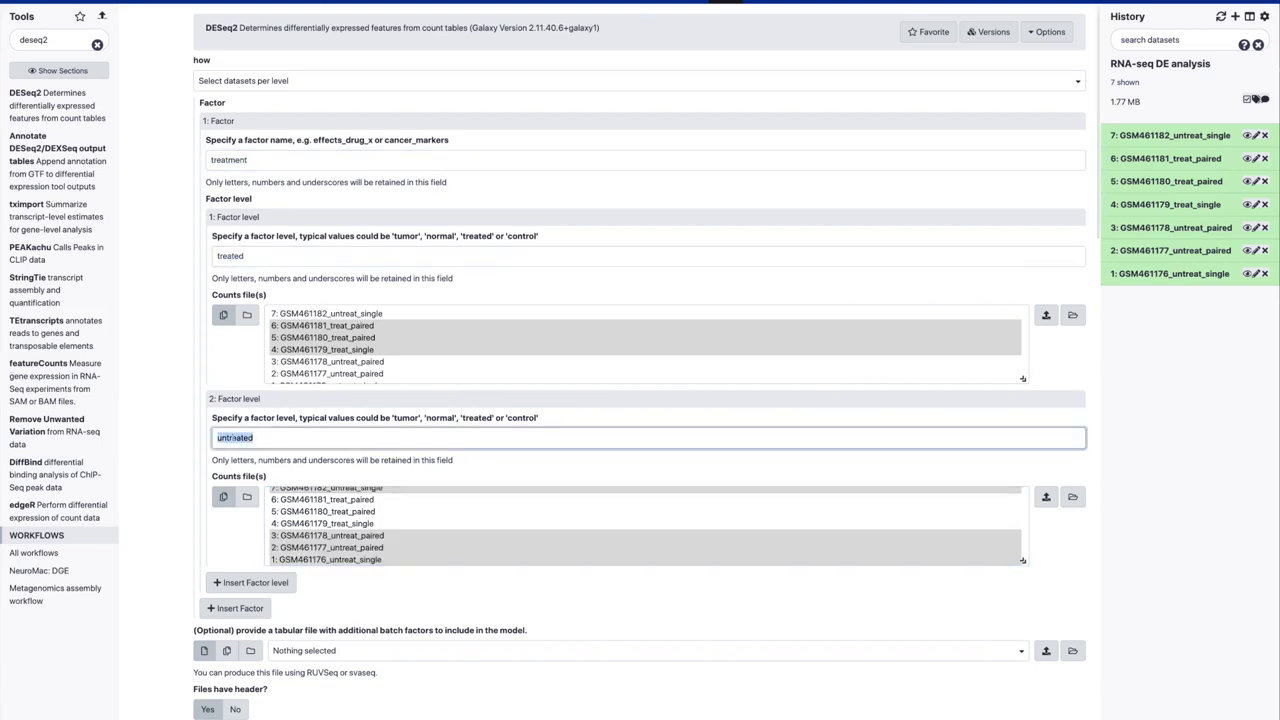
Insert a second factor in the DESeq2 form and name it sequencing.
scroll(251, 611, down, 1)
click(262, 569)
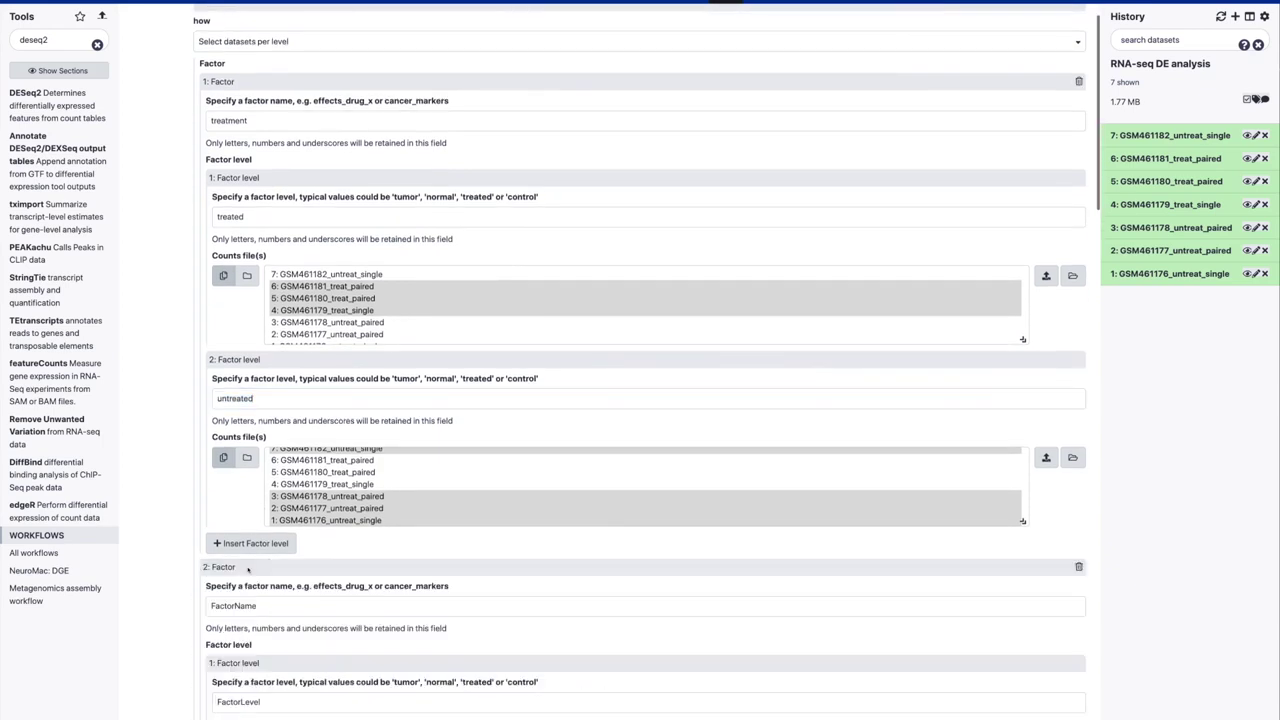
click(265, 606)
double_click(265, 606)
text(sequecin)
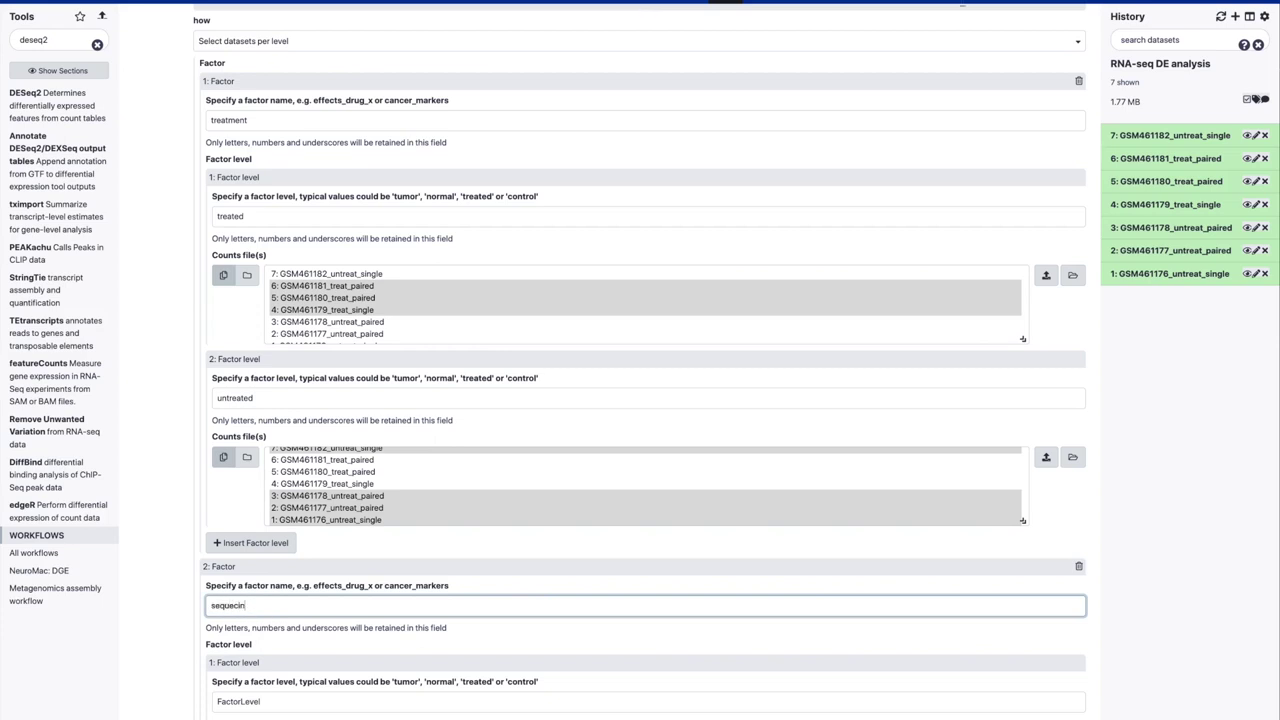
key(BackSpace)
key(BackSpace)
key(BackSpace)
text(ncing)
Name the sequencing factor's first level PE and assign it the four paired count files, datasets 2, 3, 5 and 6.
scroll(366, 660, down, 2)
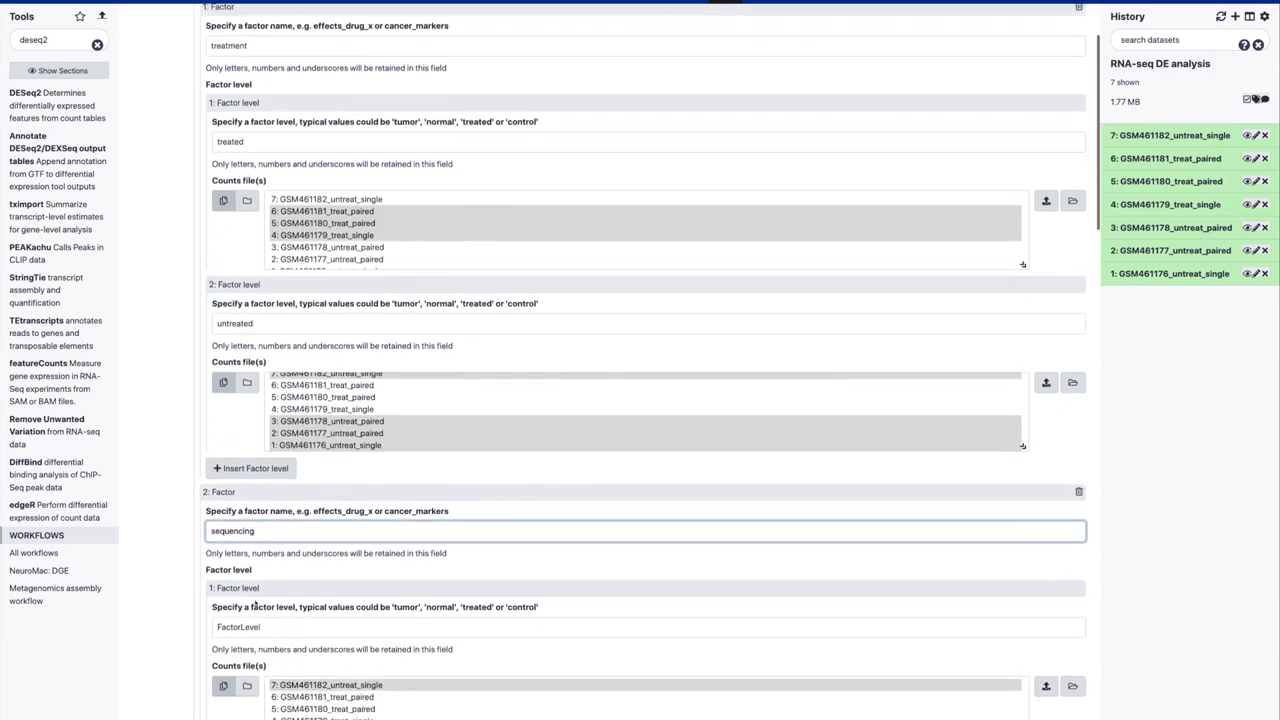
double_click(258, 627)
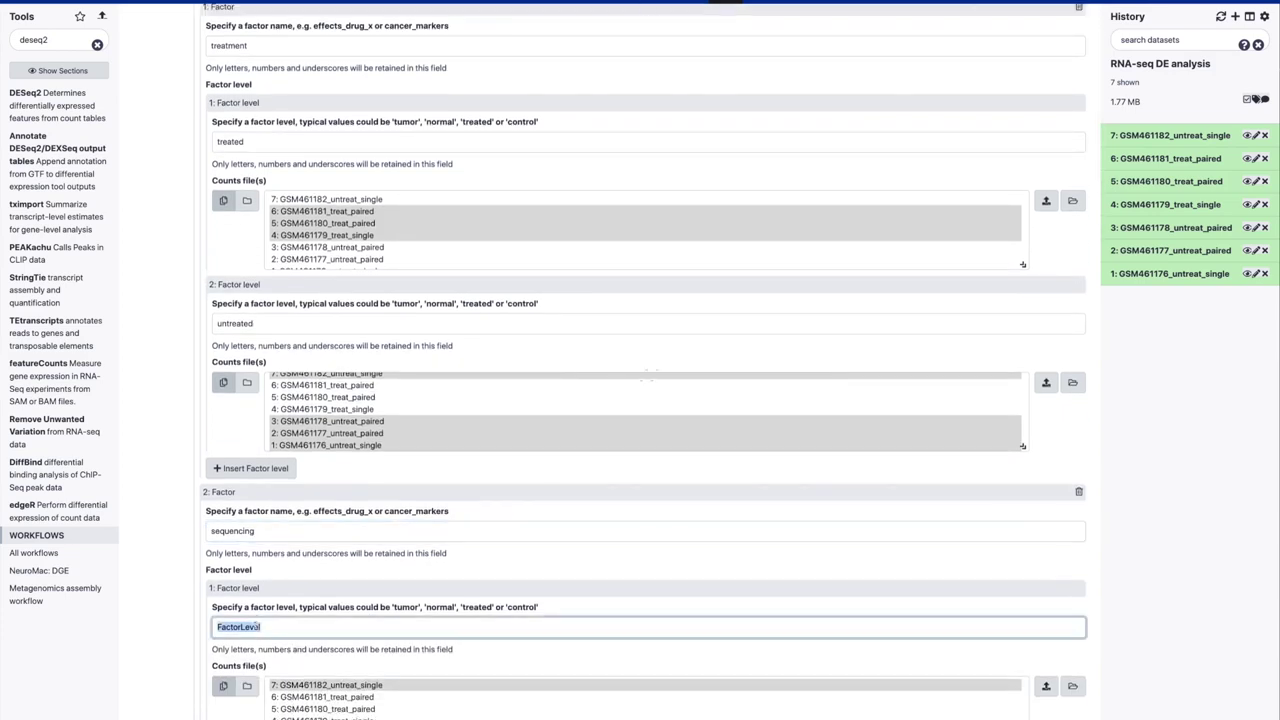
text(PA)
text(E)
scroll(372, 671, down, 2)
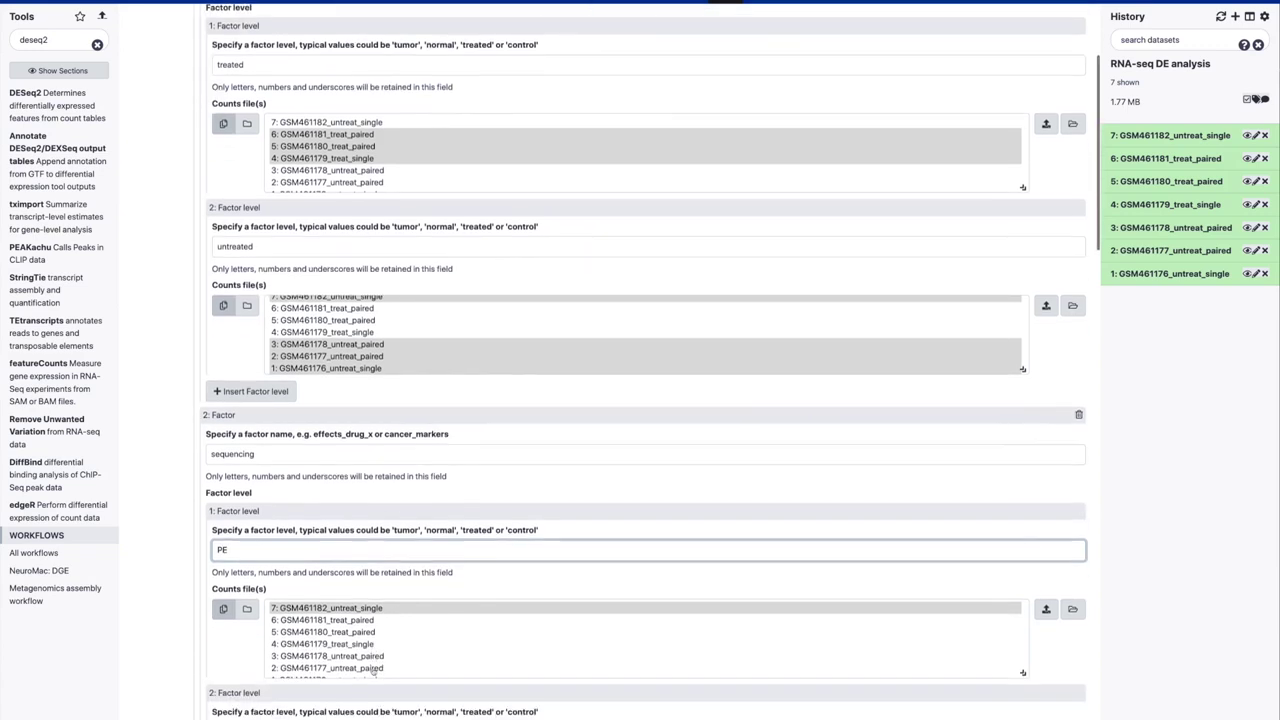
click(368, 620)
shift+click(370, 631)
scroll(378, 641, down, 1)
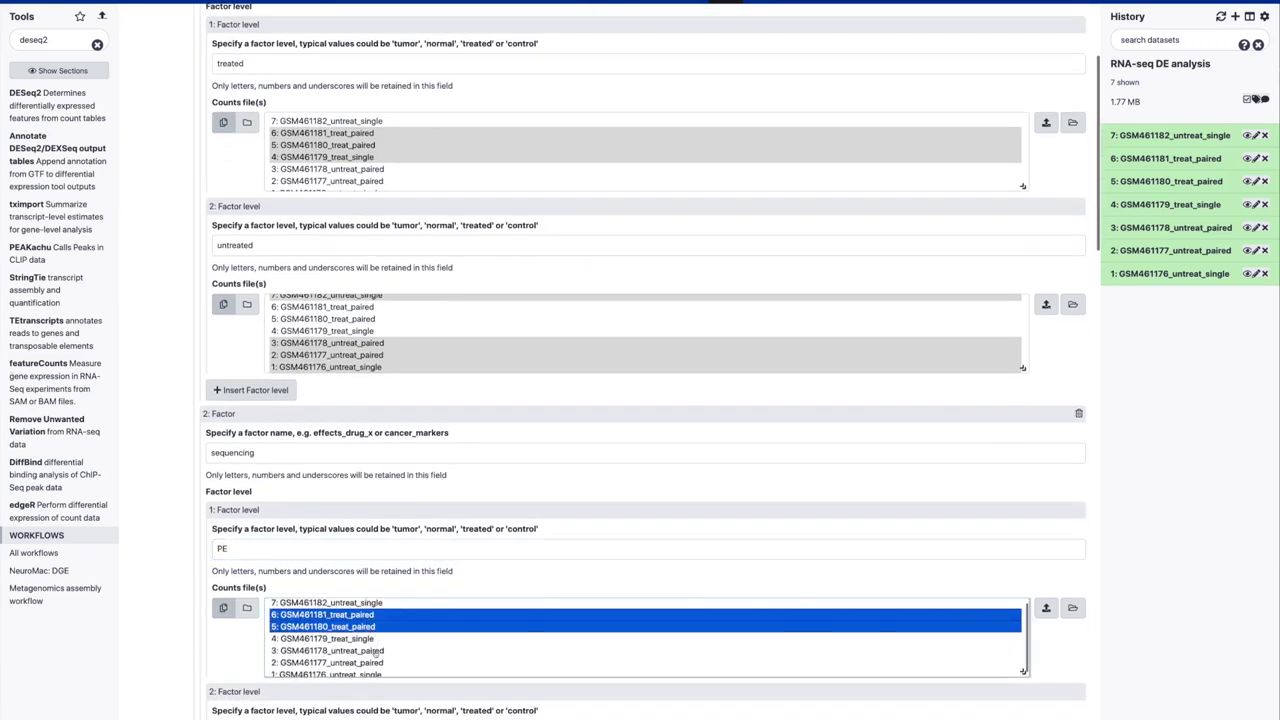
ctrl+click(373, 649)
ctrl+click(372, 659)
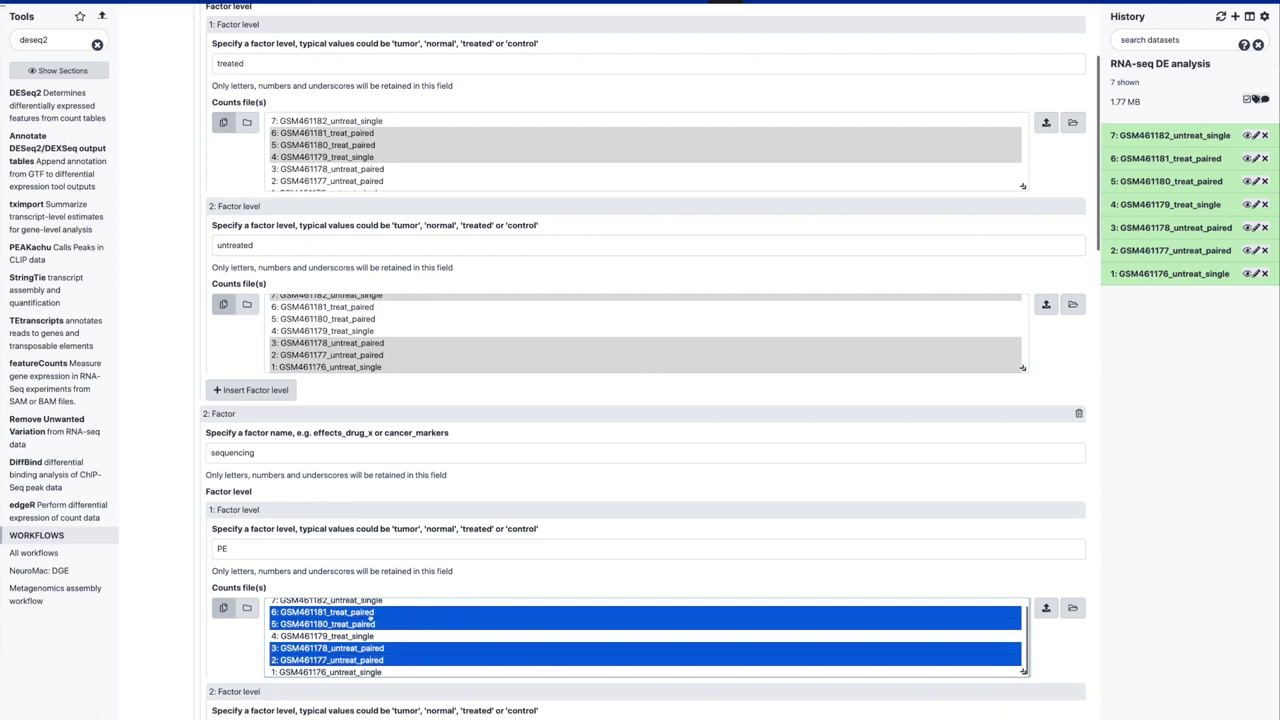
Name the sequencing factor's second level SE and assign it the three single count files, datasets 1, 4 and 7.
scroll(378, 625, down, 1)
scroll(286, 700, down, 3)
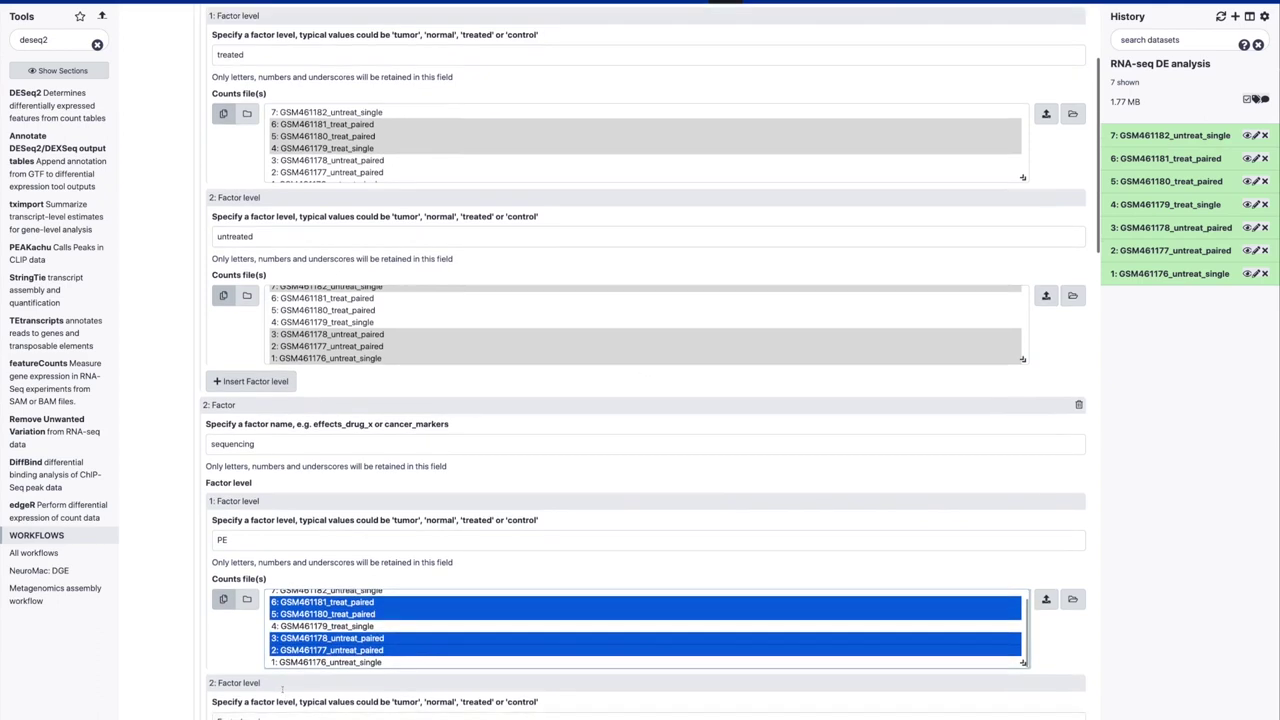
click(262, 584)
double_click(262, 584)
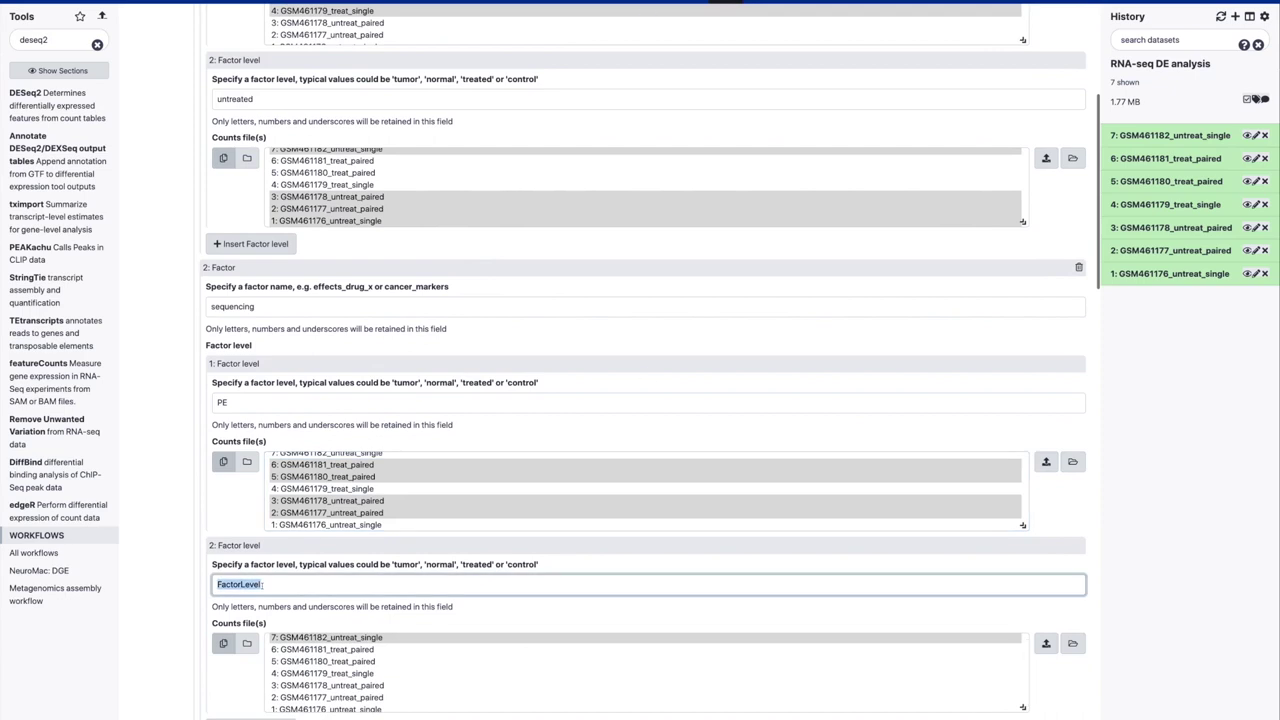
text(s)
key(BackSpace)
text(SE)
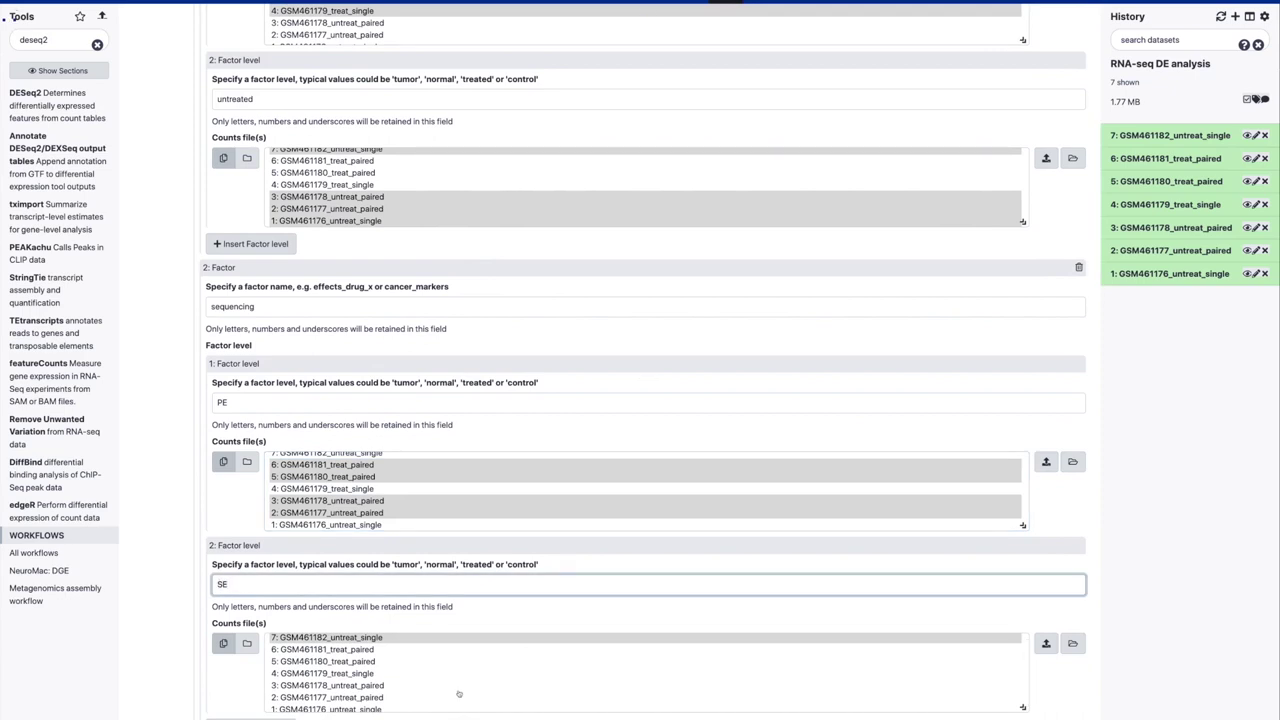
click(387, 642)
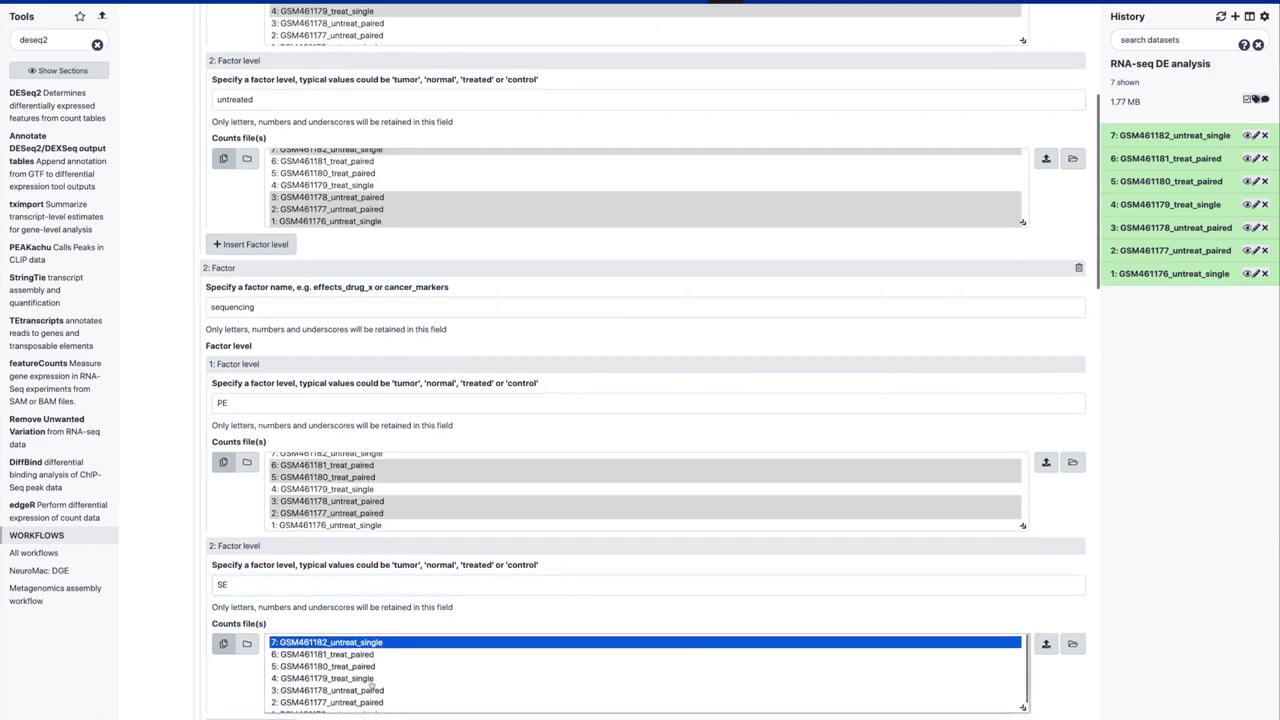
ctrl+click(370, 681)
scroll(370, 686, down, 1)
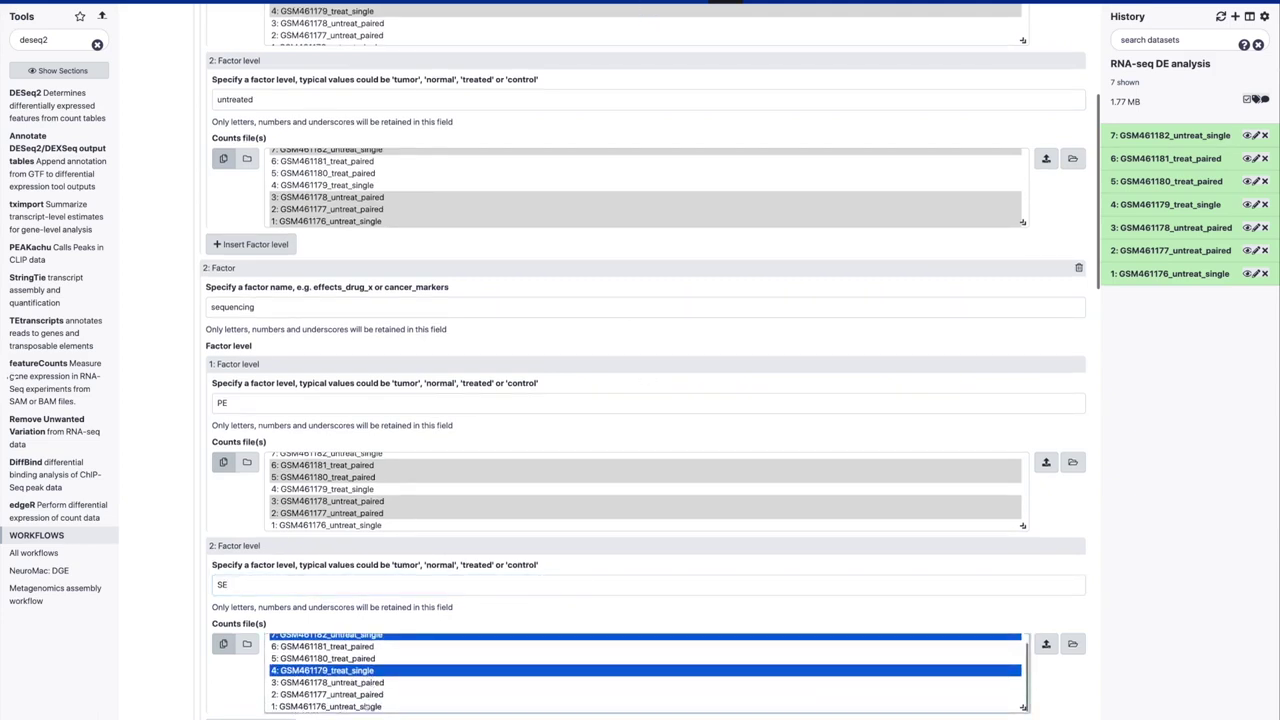
ctrl+click(366, 708)
Set the files-have-header option to No and expand the GSM461176_untreat_single dataset to check its first lines.
scroll(400, 714, down, 1)
scroll(403, 713, down, 5)
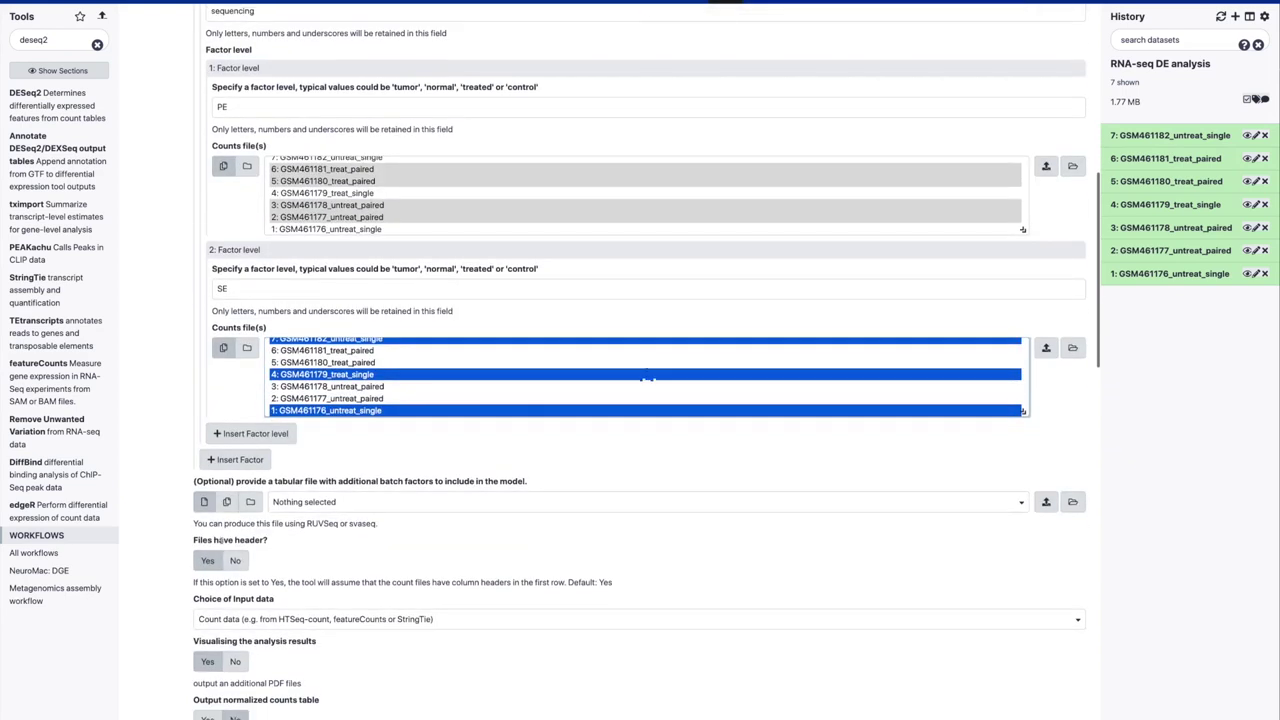
triple_click(216, 540)
click(235, 560)
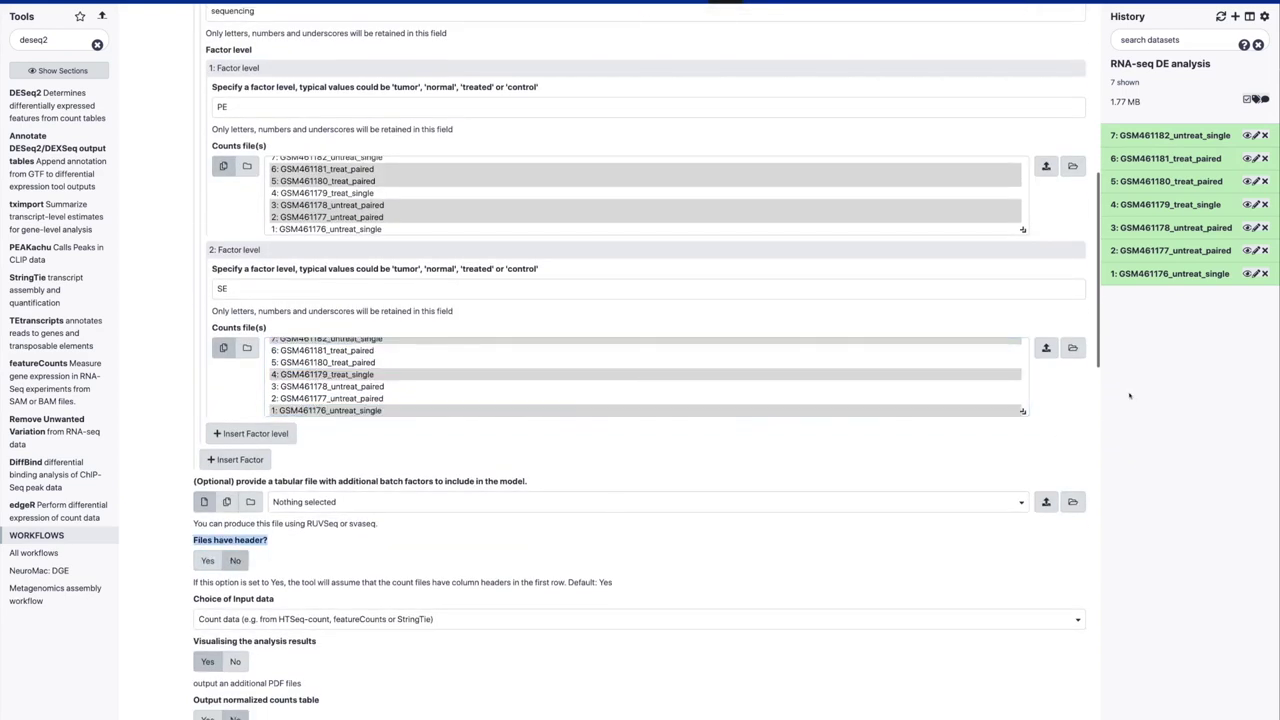
click(1168, 274)
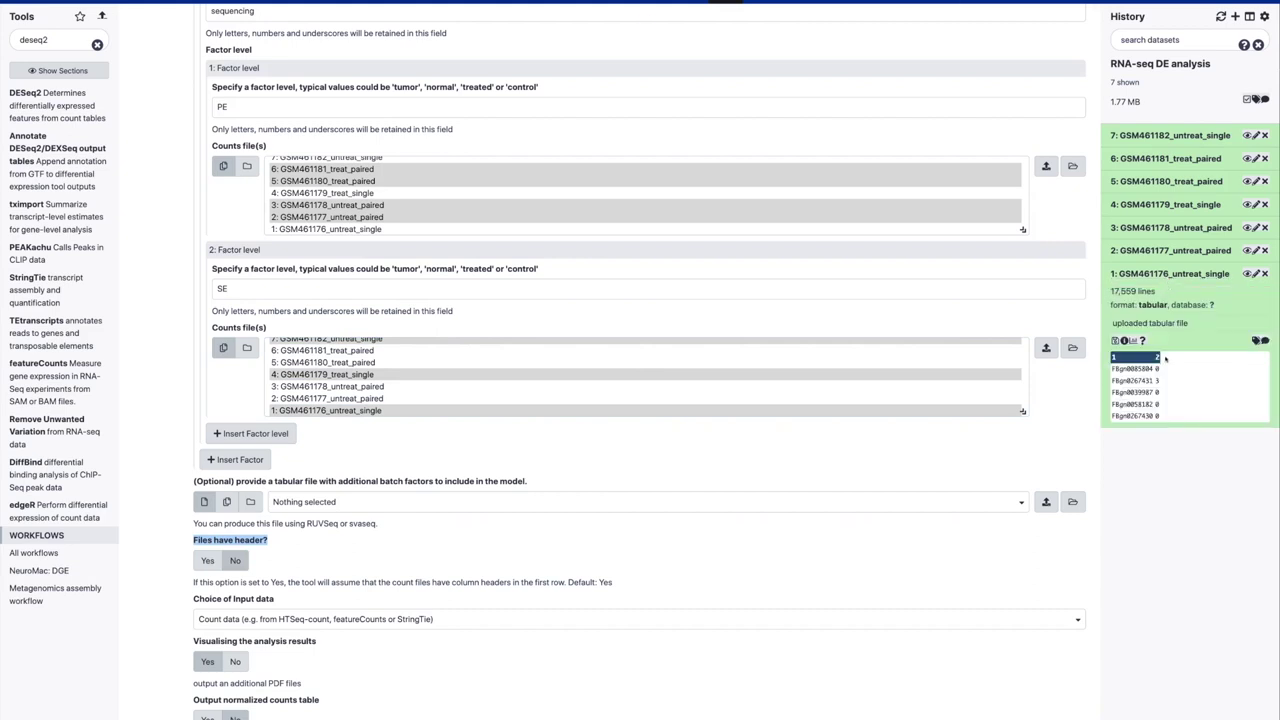
Enable the normalized counts table output and run DESeq2 with the remaining options at their defaults.
scroll(395, 587, down, 2)
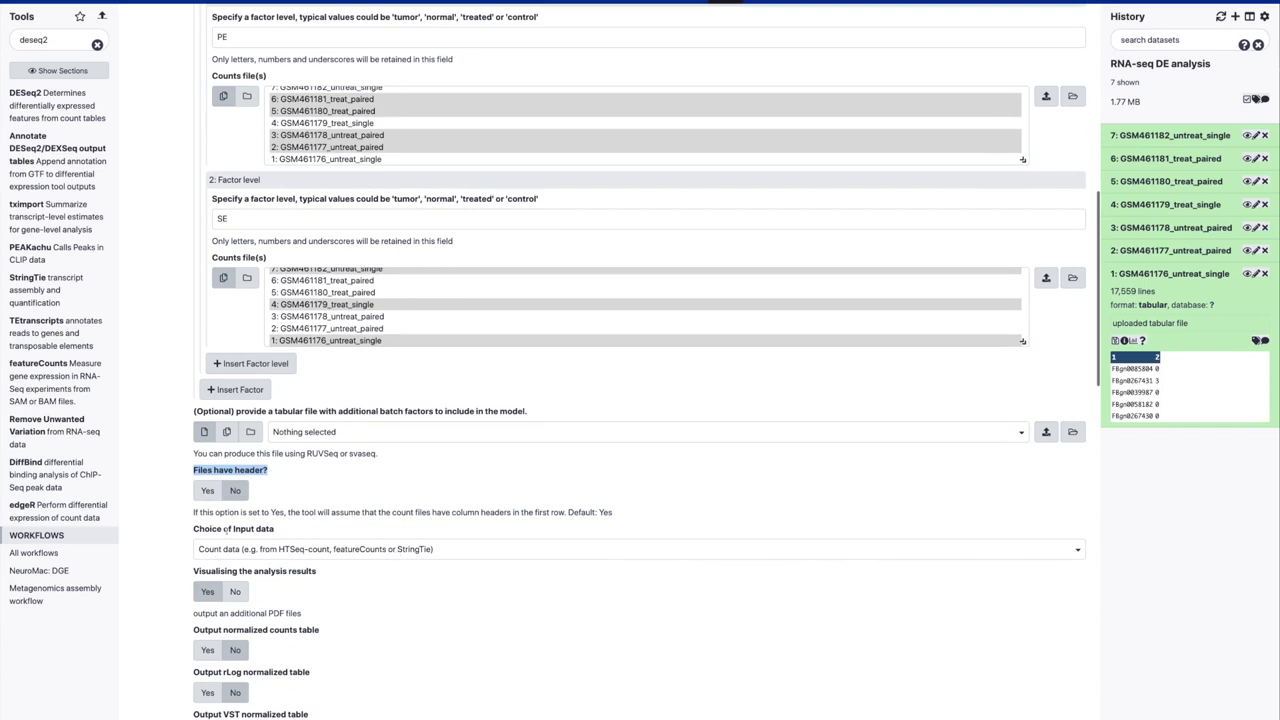
click(228, 530)
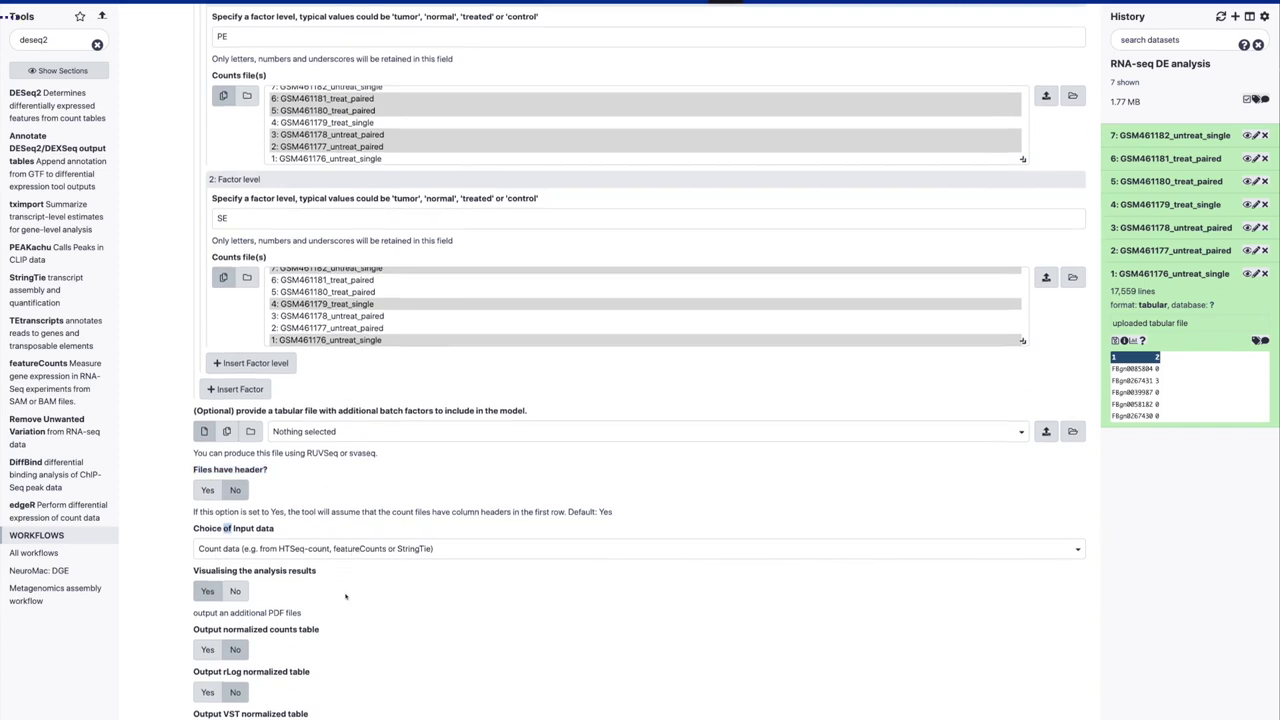
scroll(350, 553, down, 1)
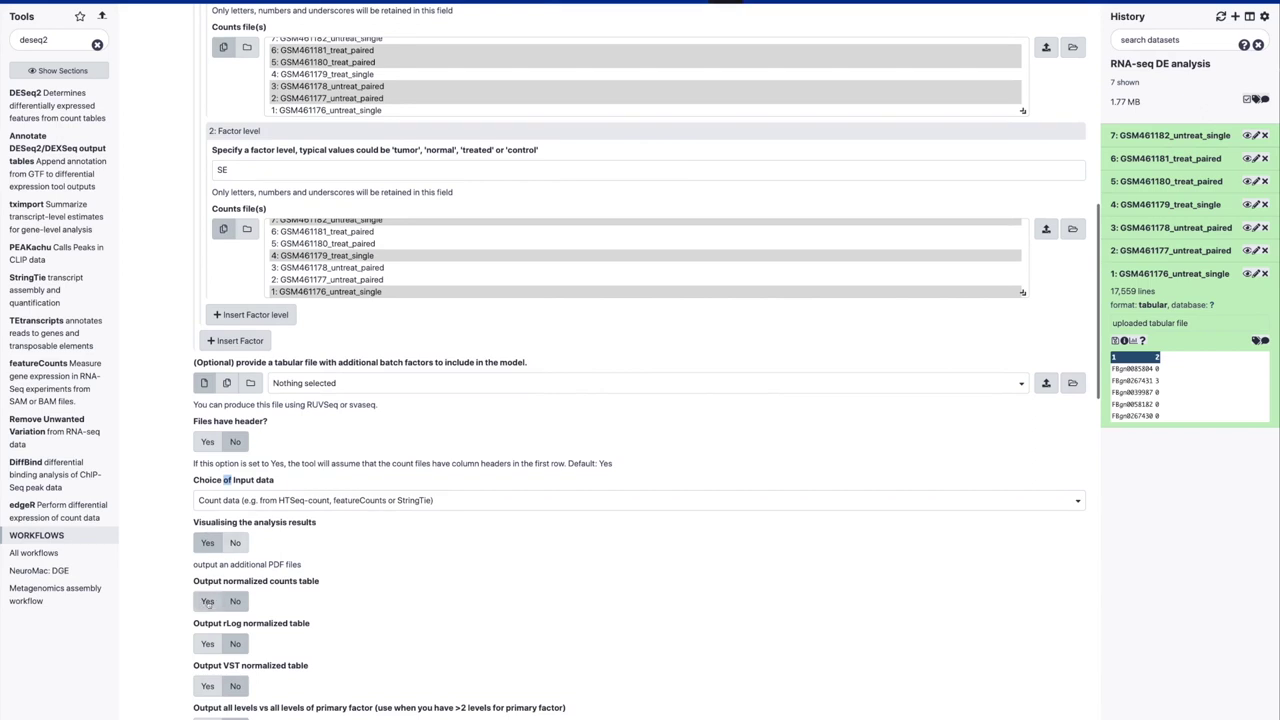
triple_click(245, 581)
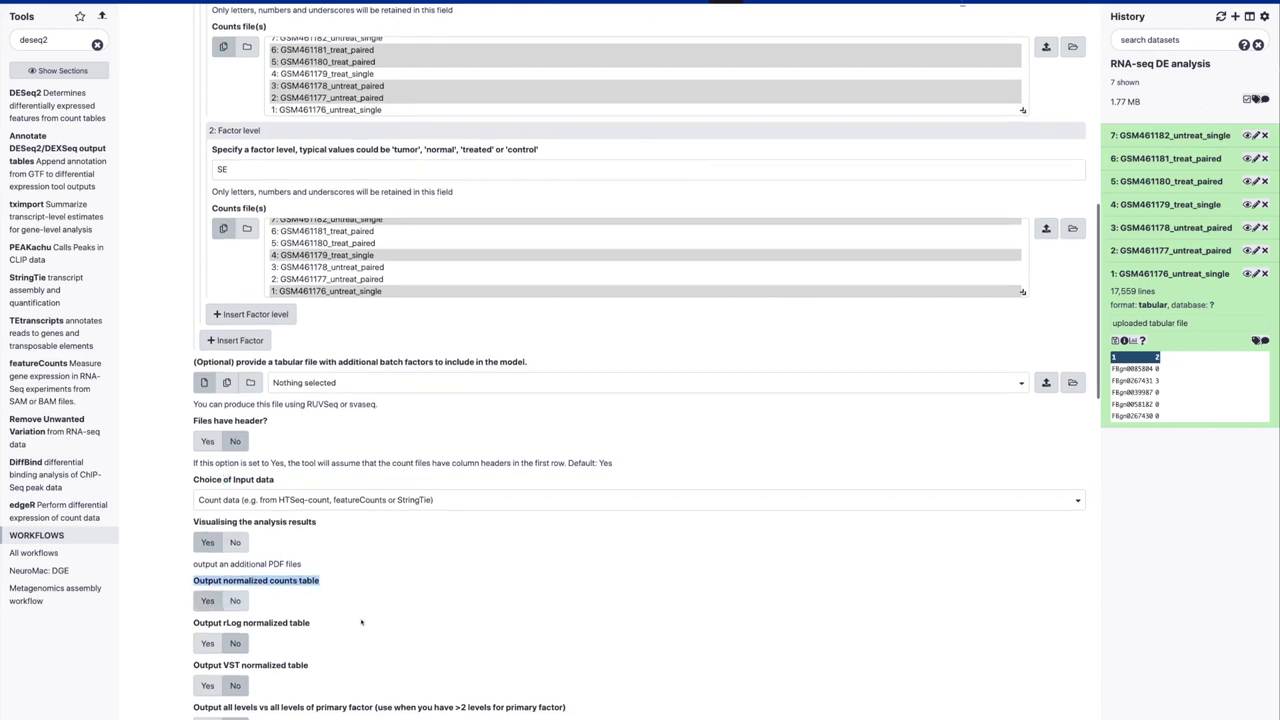
scroll(361, 622, down, 1)
scroll(361, 622, down, 2)
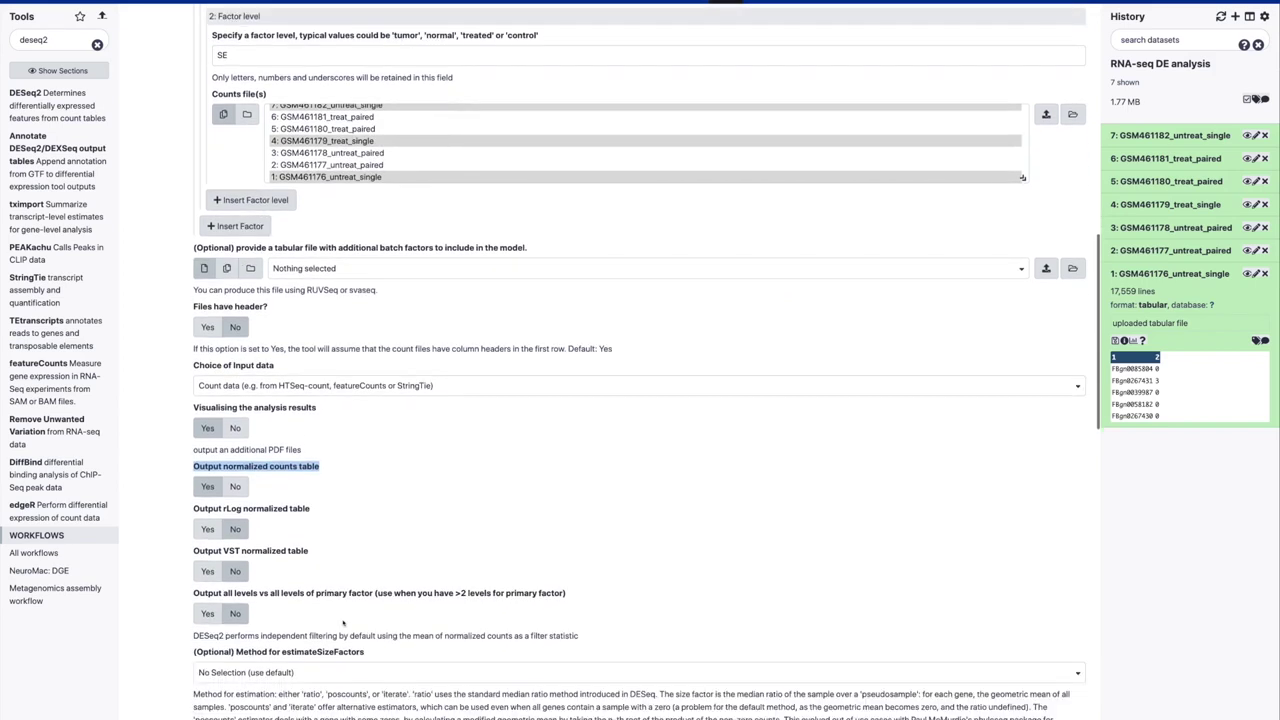
scroll(343, 622, down, 5)
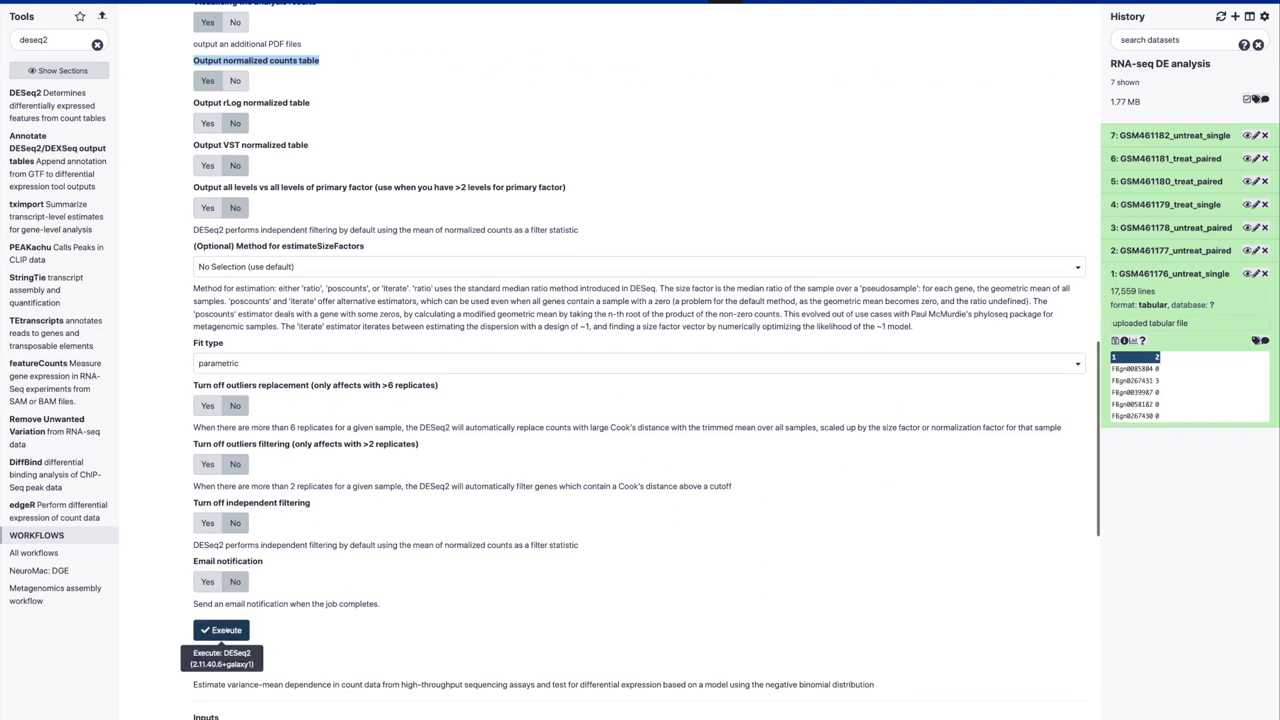
click(240, 634)
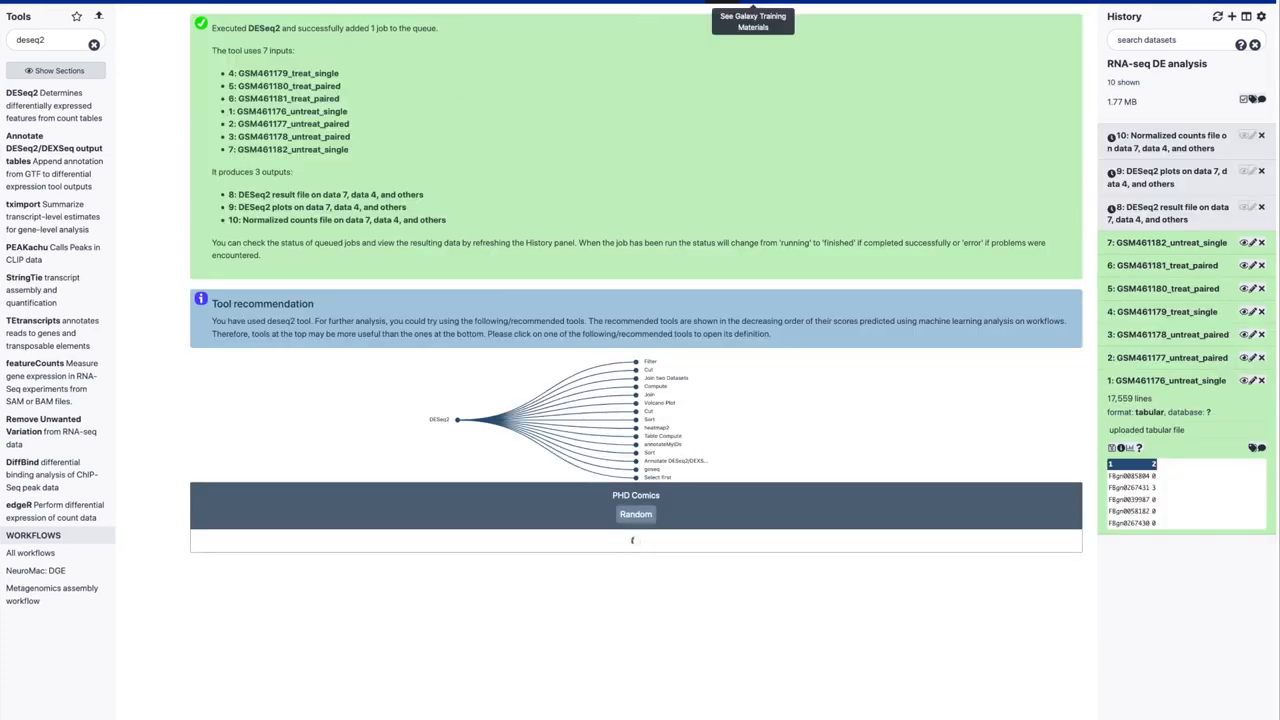
Review the tutorial's DESeq2 parameters, its comment on group tags and its description of the DESeq2 outputs.
click(753, 5)
scroll(686, 453, down, 4)
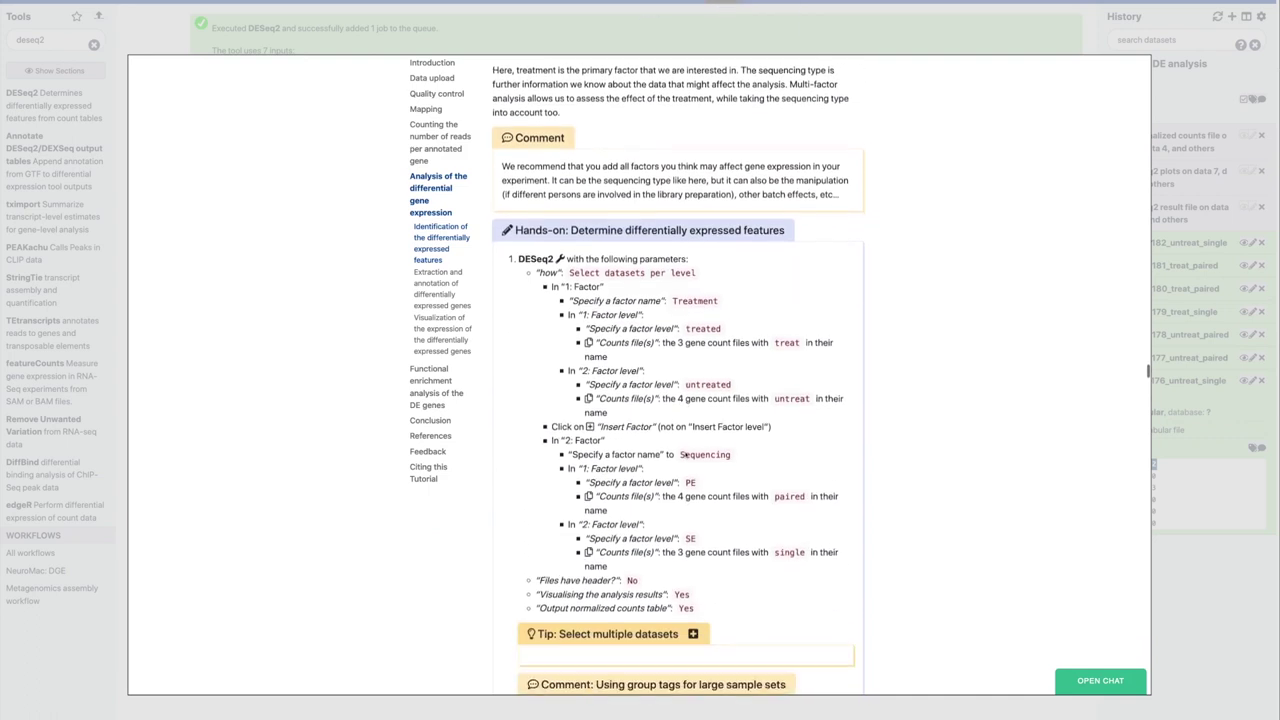
scroll(686, 453, down, 3)
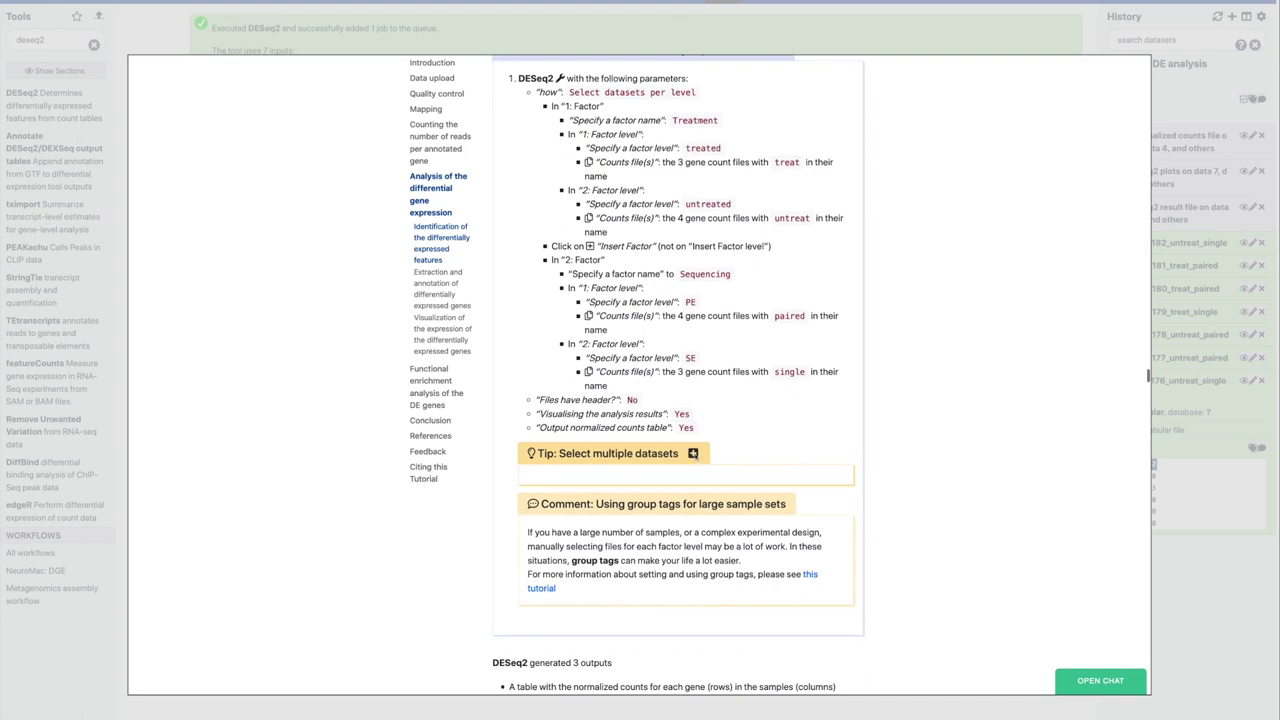
click(693, 453)
click(660, 452)
scroll(605, 487, down, 1)
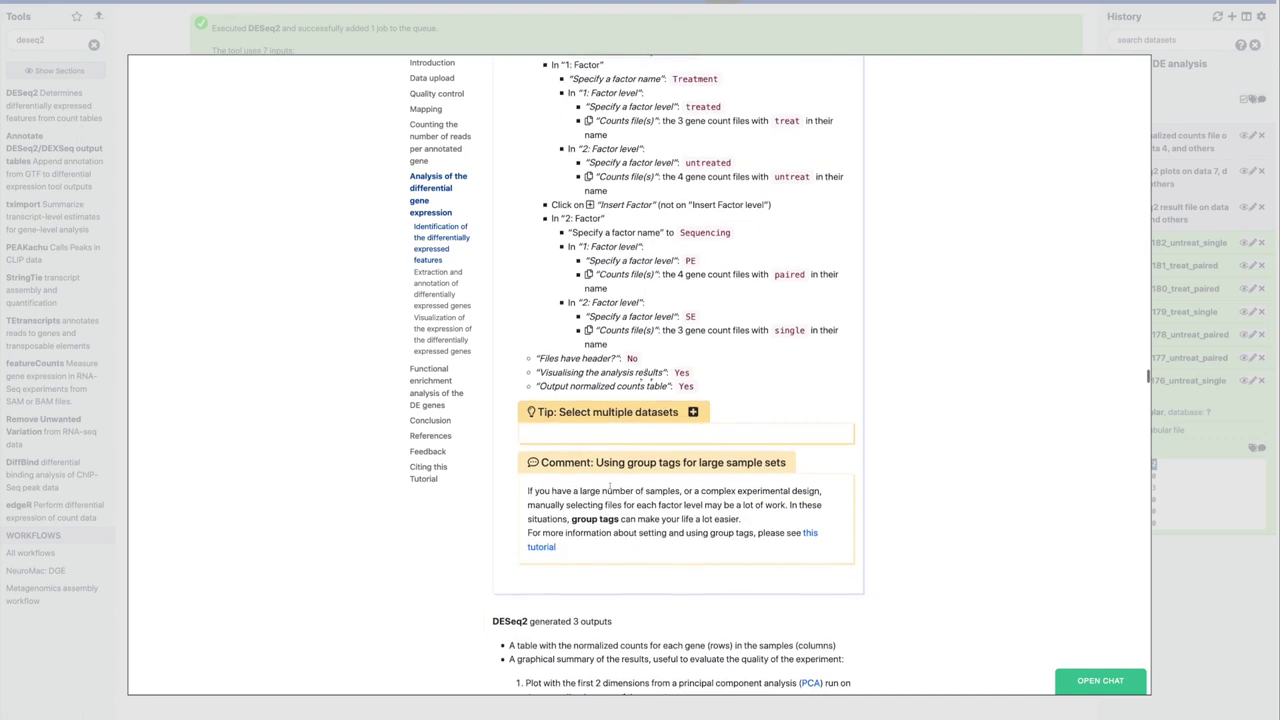
scroll(608, 480, down, 1)
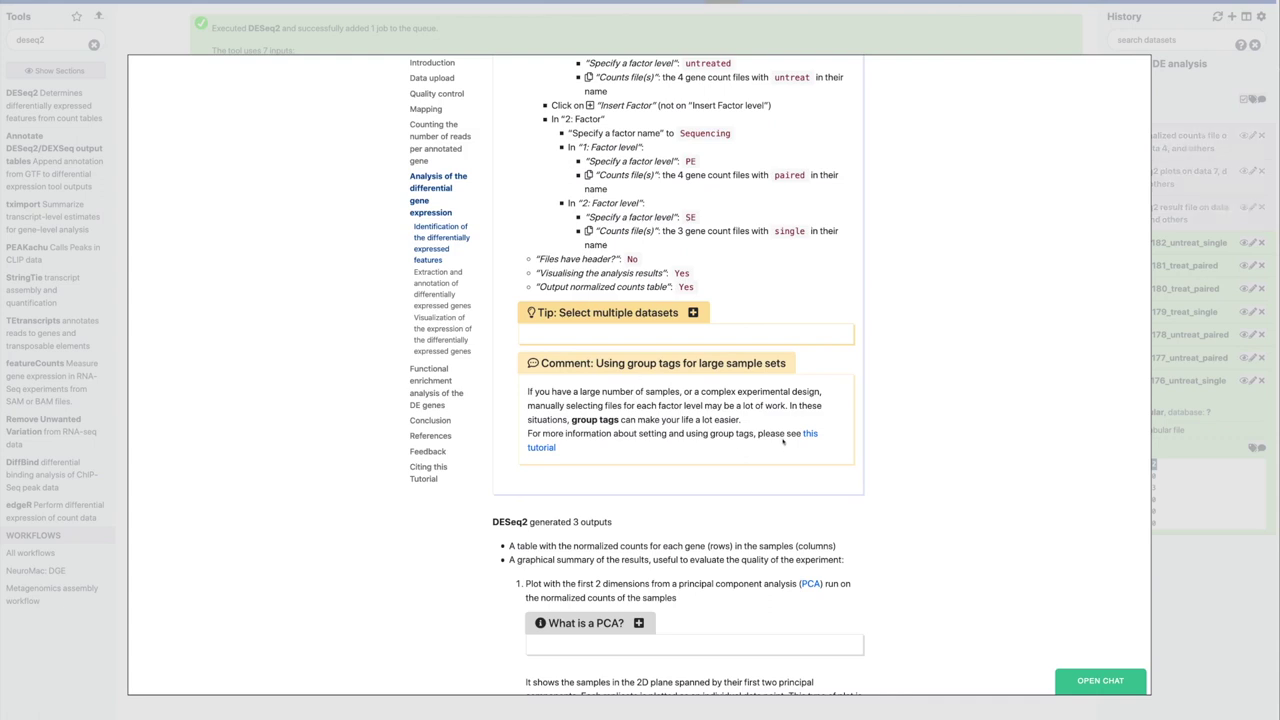
scroll(783, 441, down, 1)
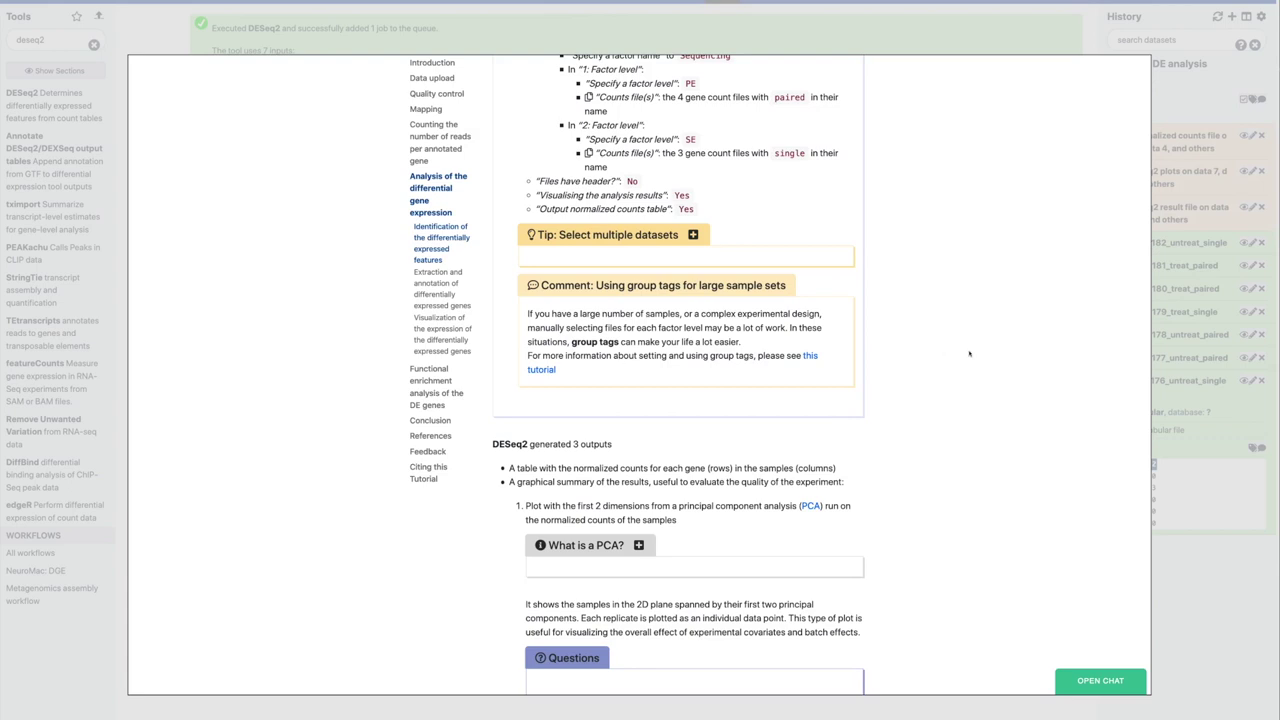
click(1183, 565)
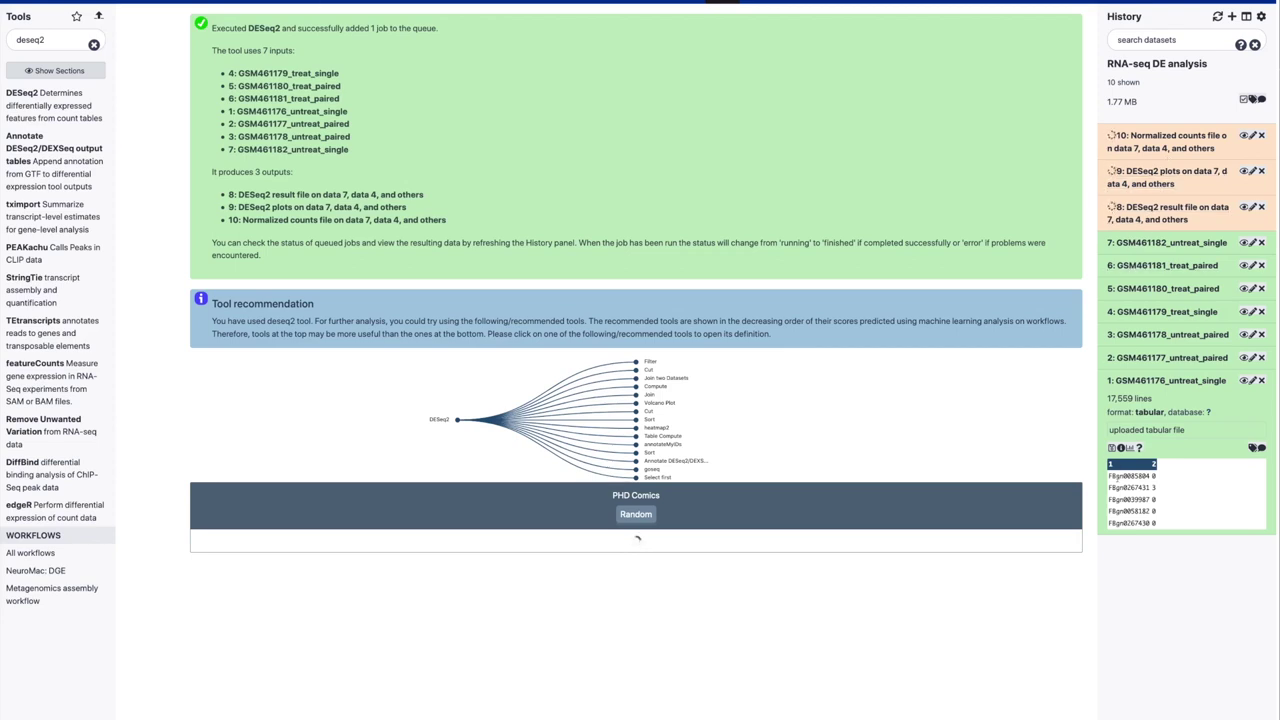
Examine the gene IDs and counts in the preview of the GSM461176_untreat_single dataset.
double_click(1116, 476)
click(1156, 479)
double_click(1143, 476)
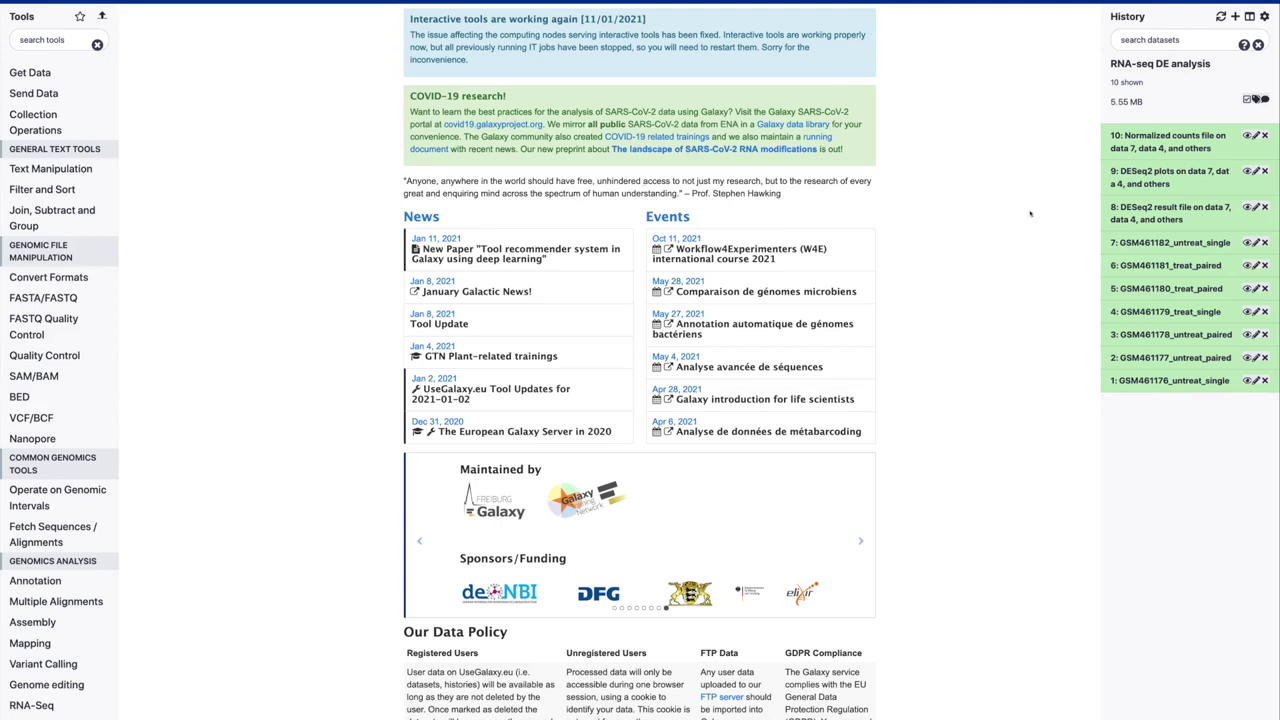
Examine the sample columns, gene IDs and count values in the DESeq2 normalized counts file, then collapse its details.
click(1160, 135)
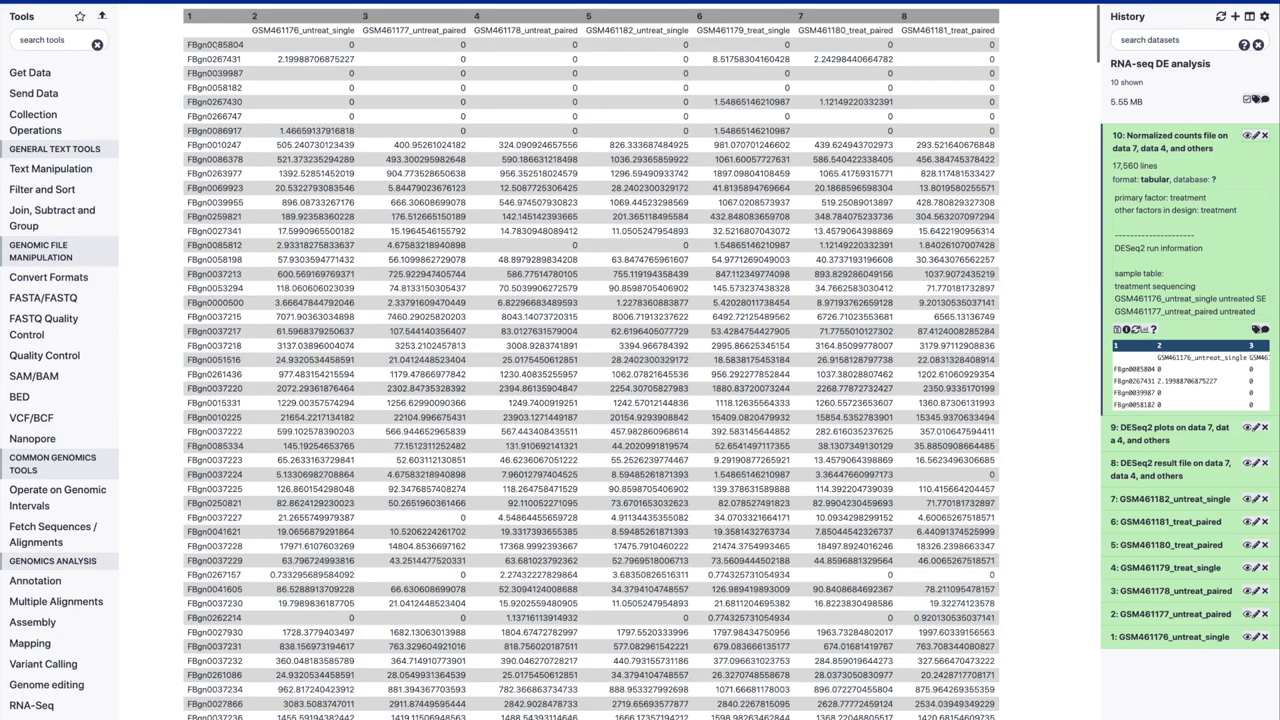
double_click(212, 44)
drag(258, 30, 396, 30)
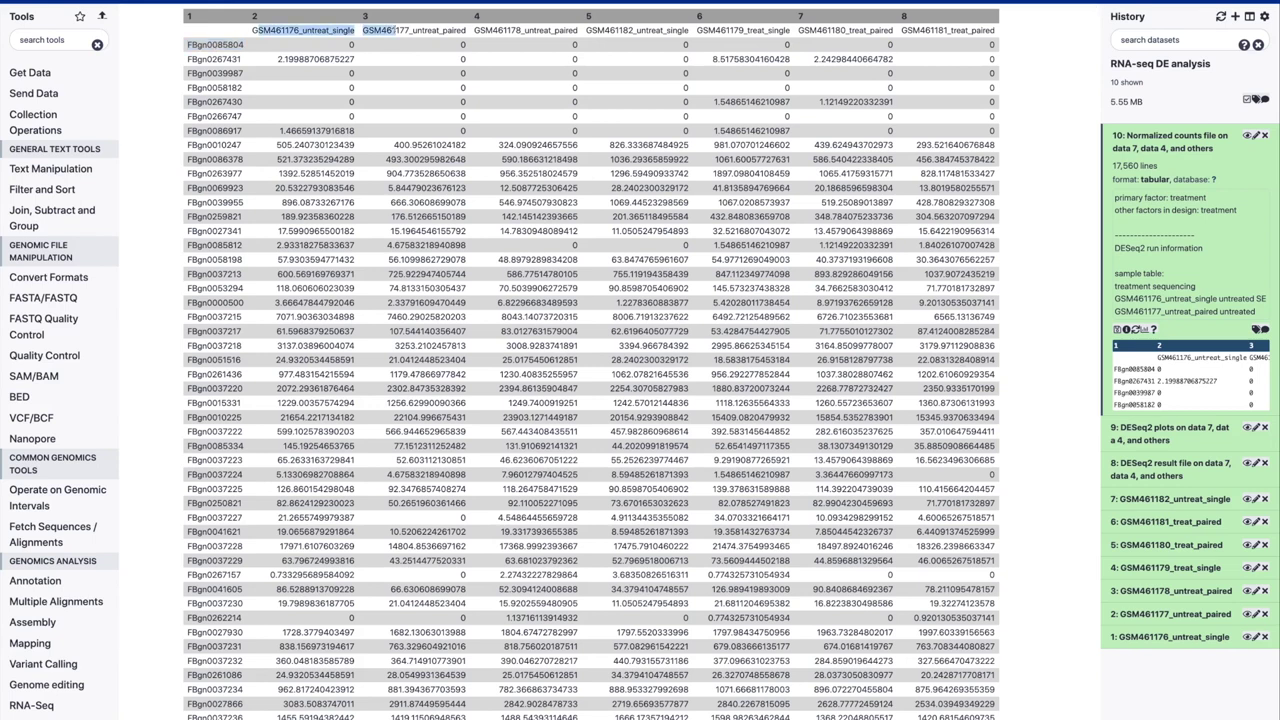
double_click(414, 30)
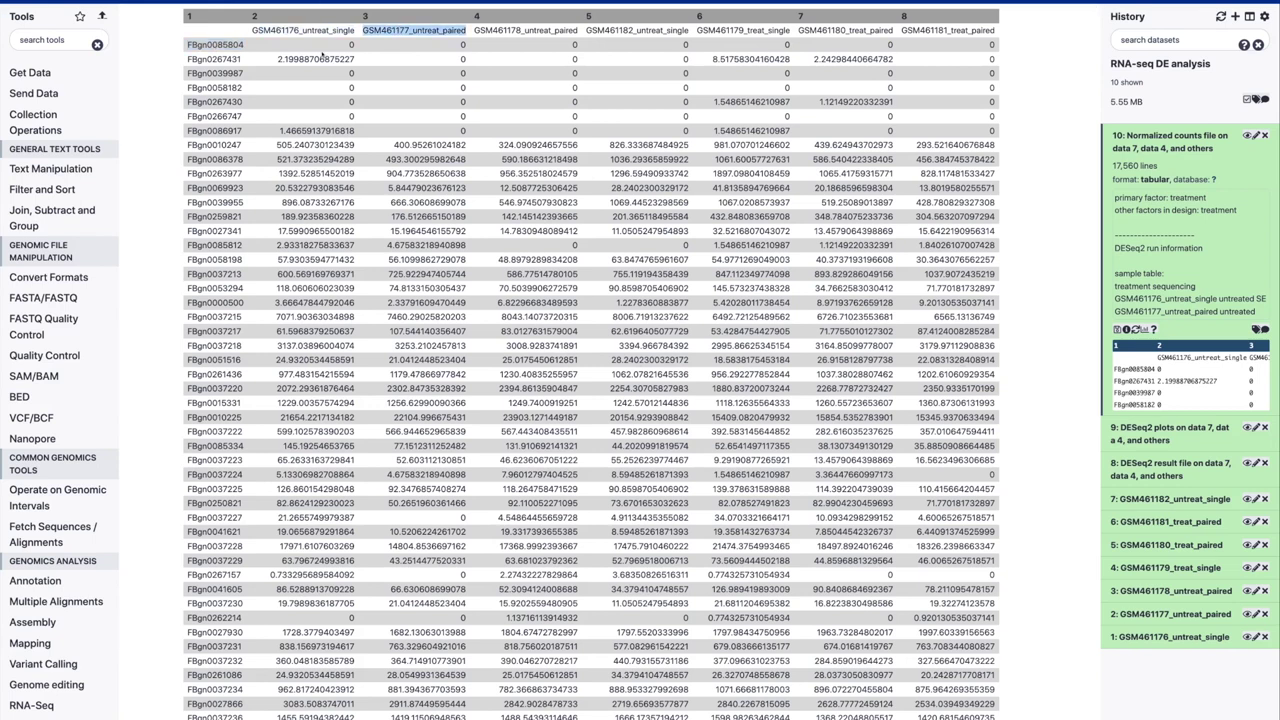
drag(284, 59, 355, 59)
drag(278, 59, 356, 59)
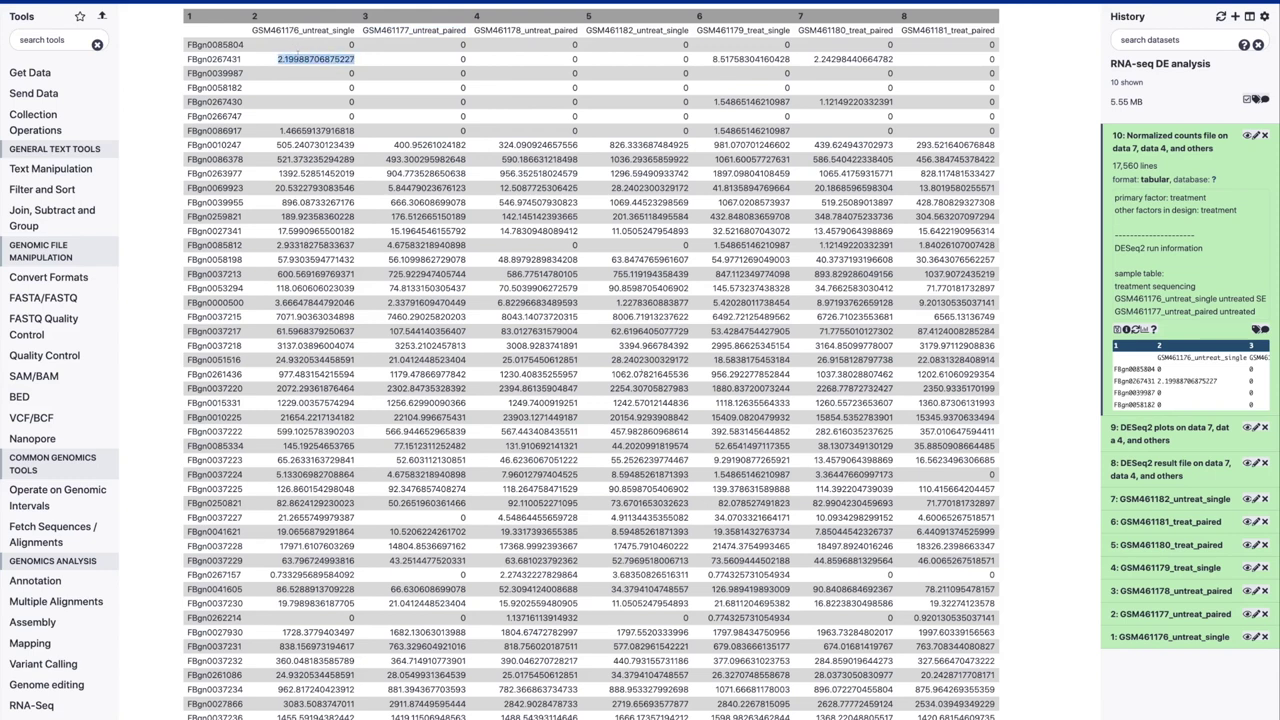
double_click(214, 59)
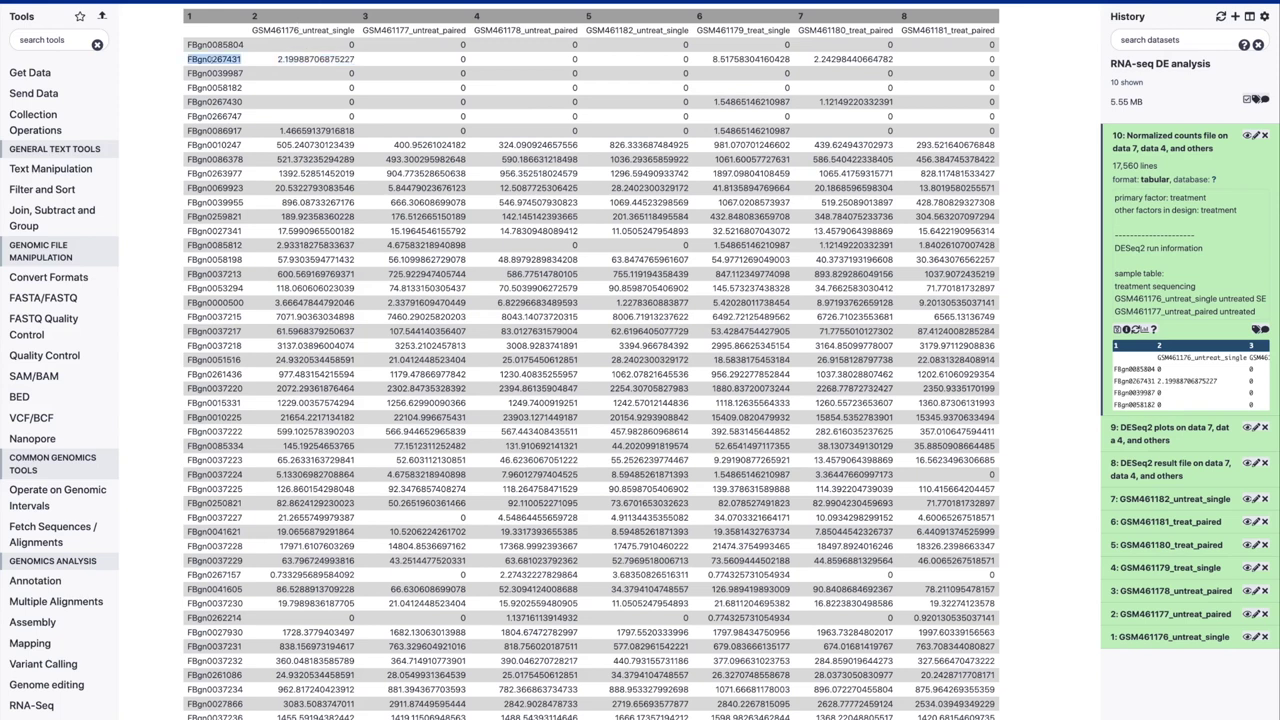
click(1165, 145)
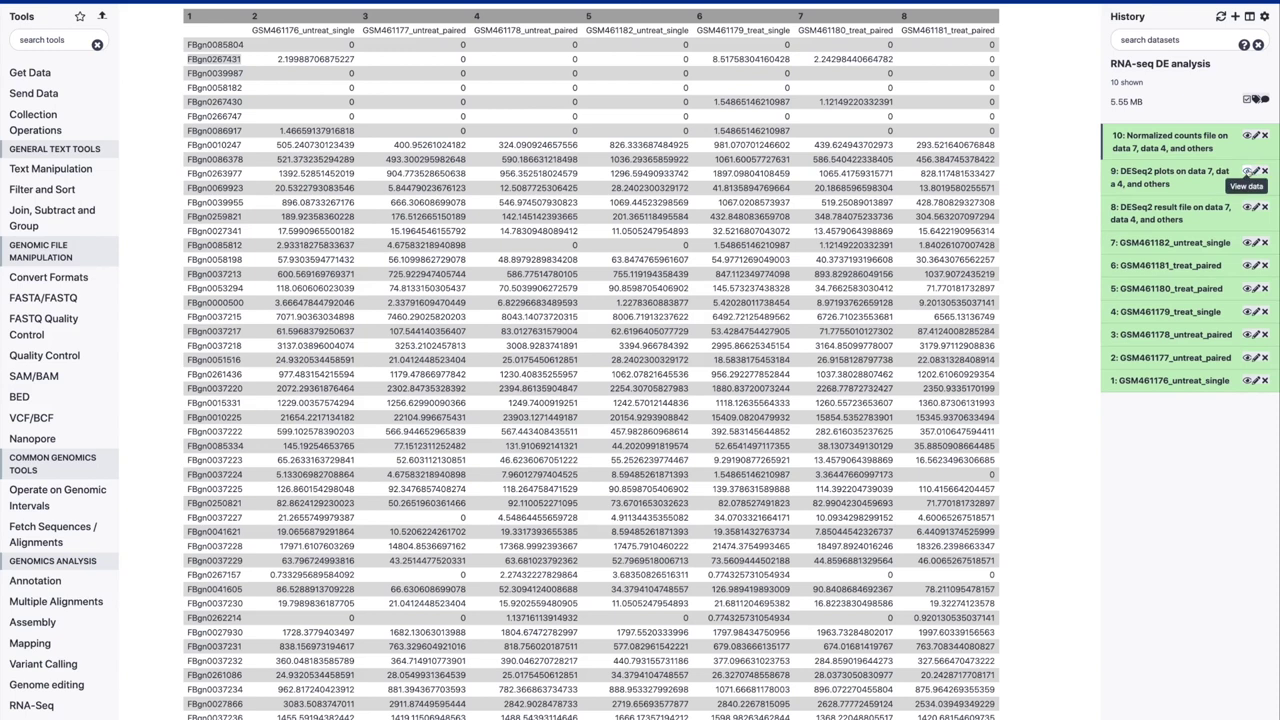
View the DESeq2 plots dataset and read the tutorial's explanation of what a PCA is.
click(1248, 172)
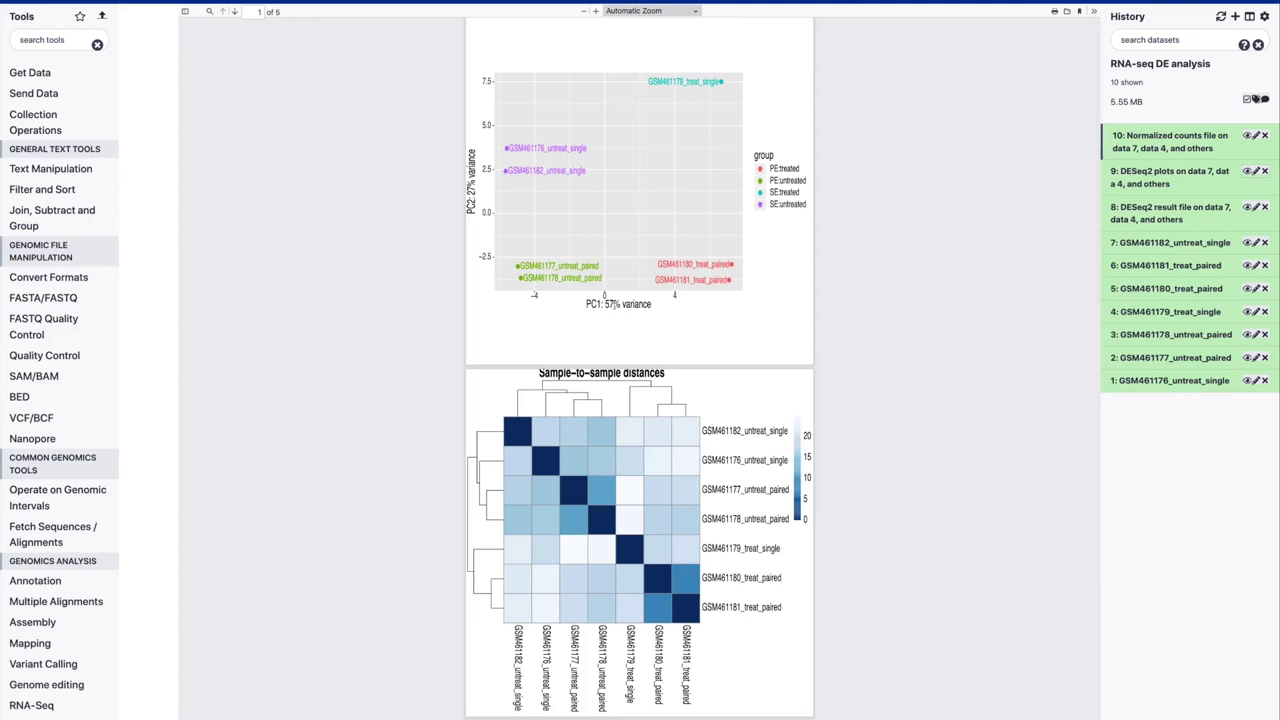
scroll(612, 302, down, 1)
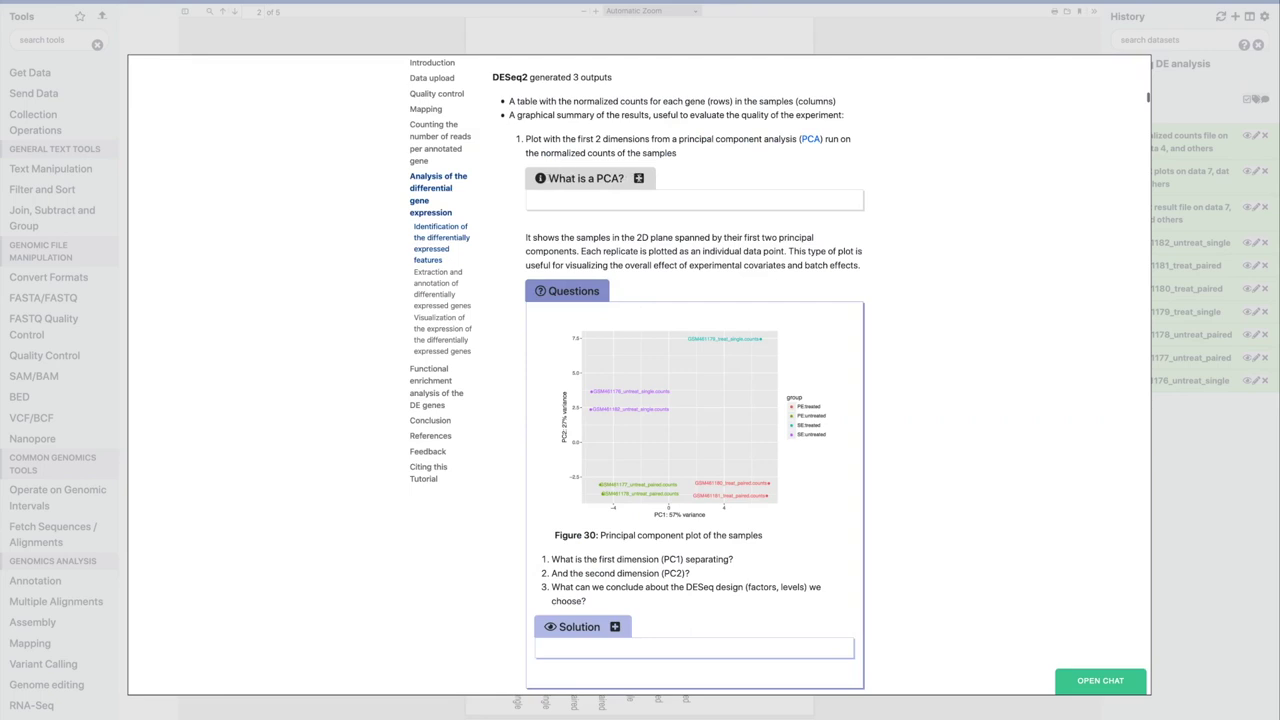
click(638, 178)
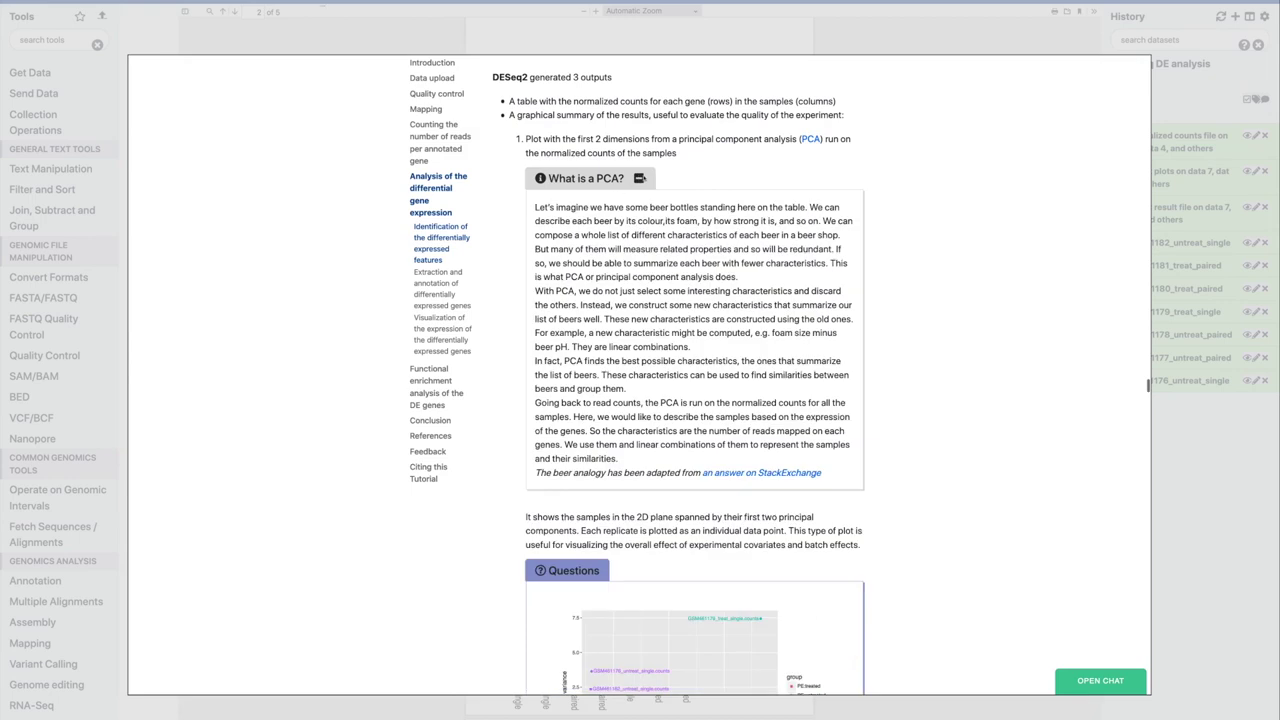
click(638, 178)
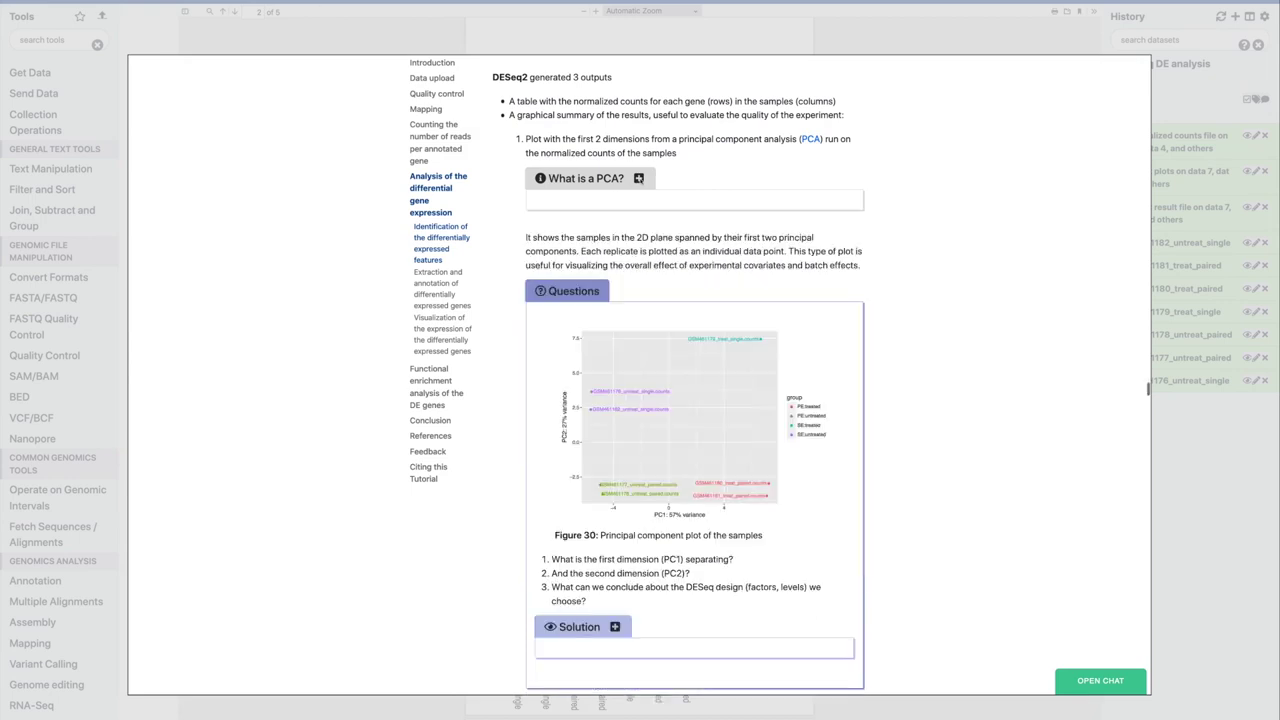
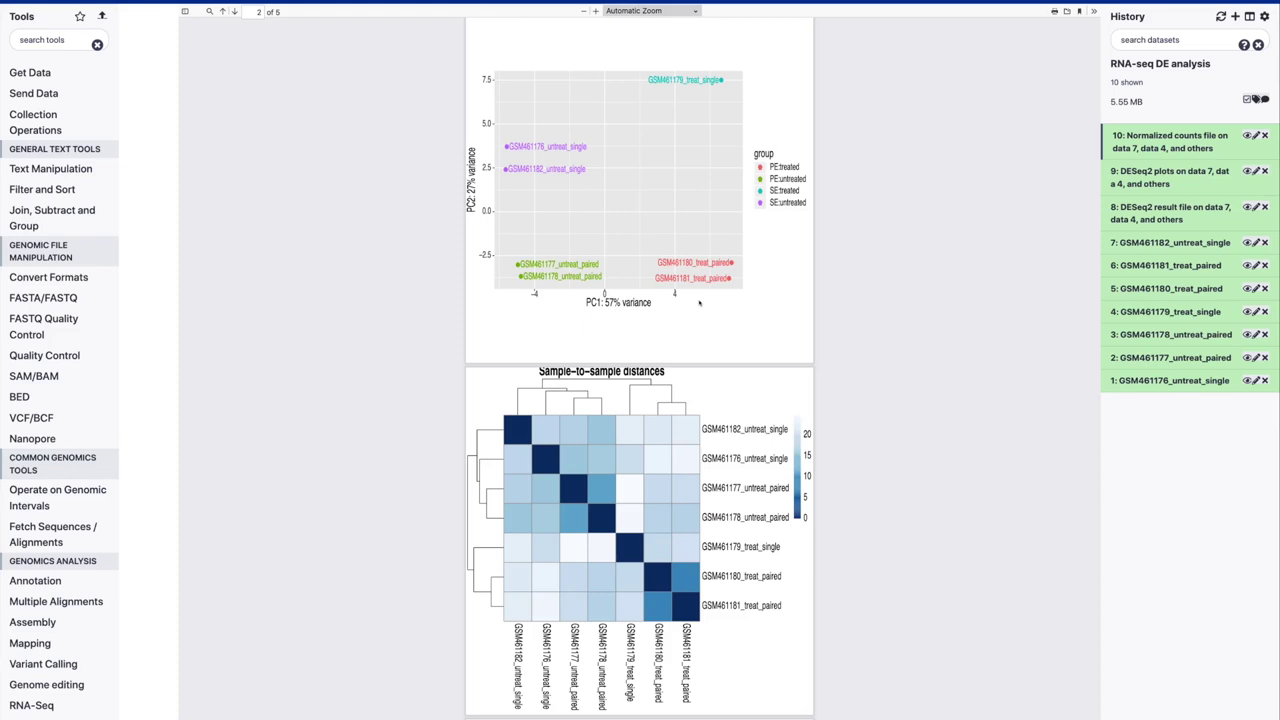
Examine the sample-to-sample distance heatmap, comparing GSM461182_untreat_single with GSM461176_untreat_single.
scroll(699, 302, down, 3)
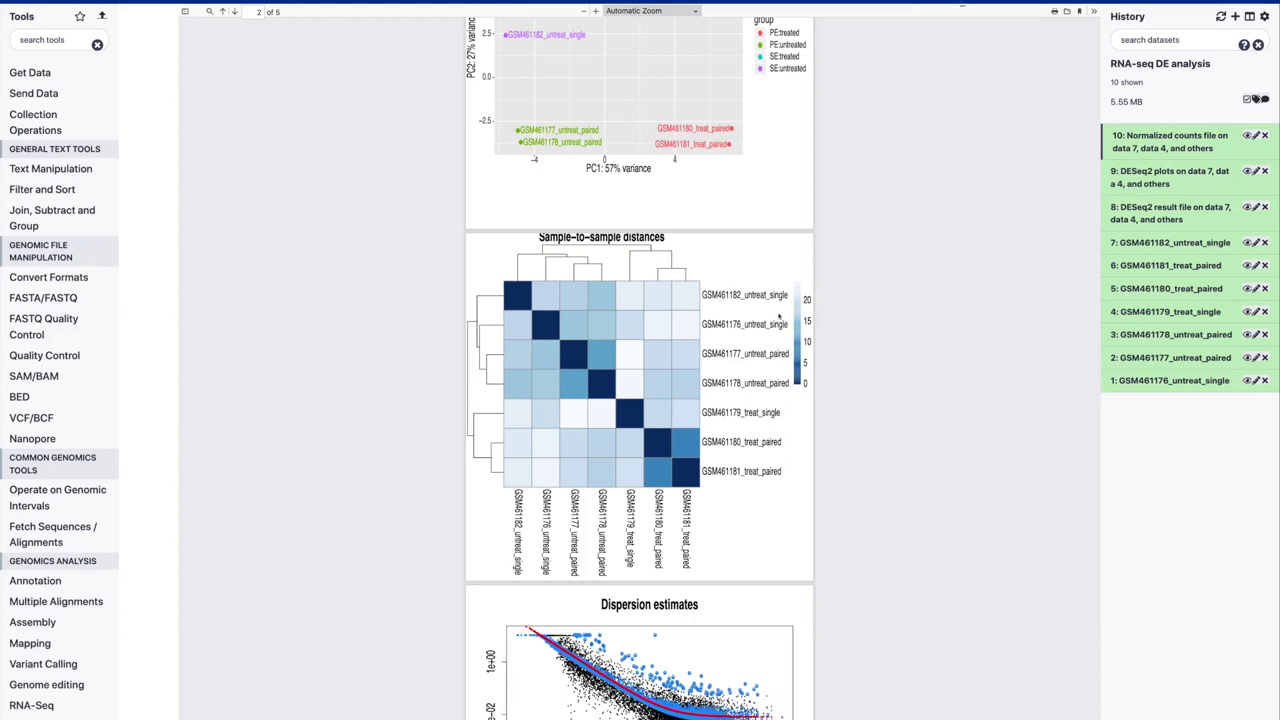
drag(704, 295, 788, 297)
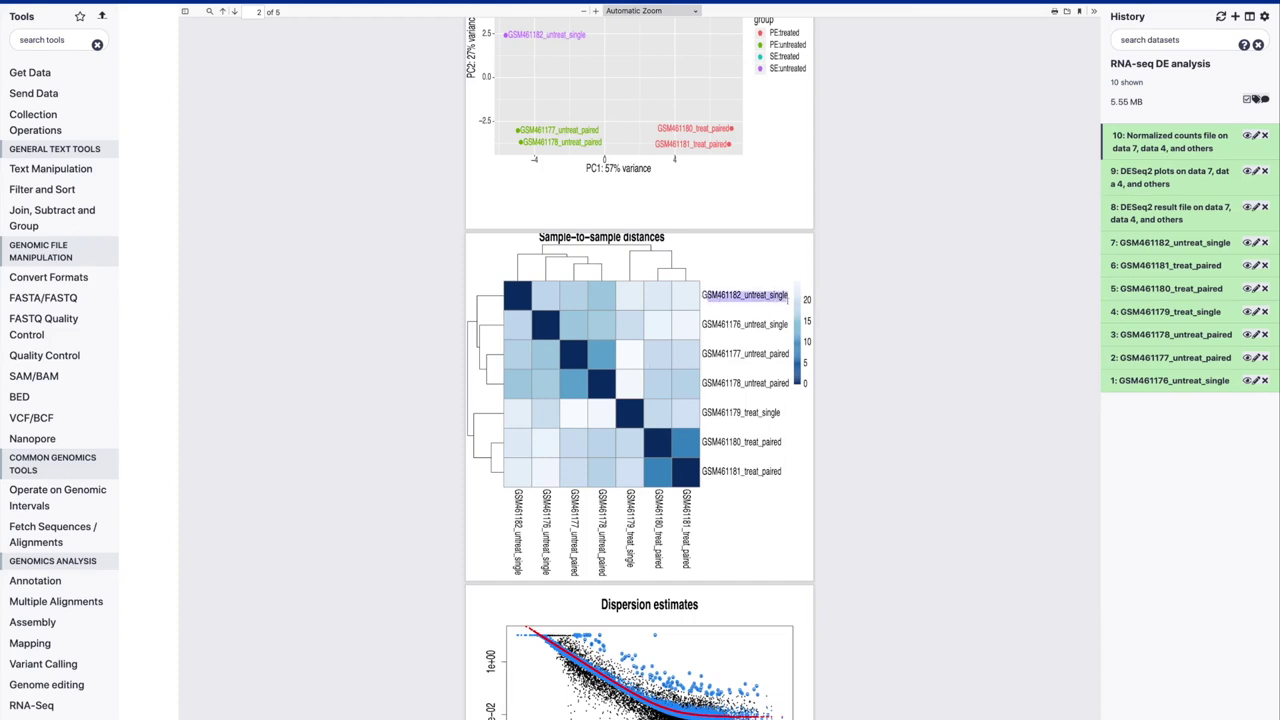
drag(546, 492, 546, 570)
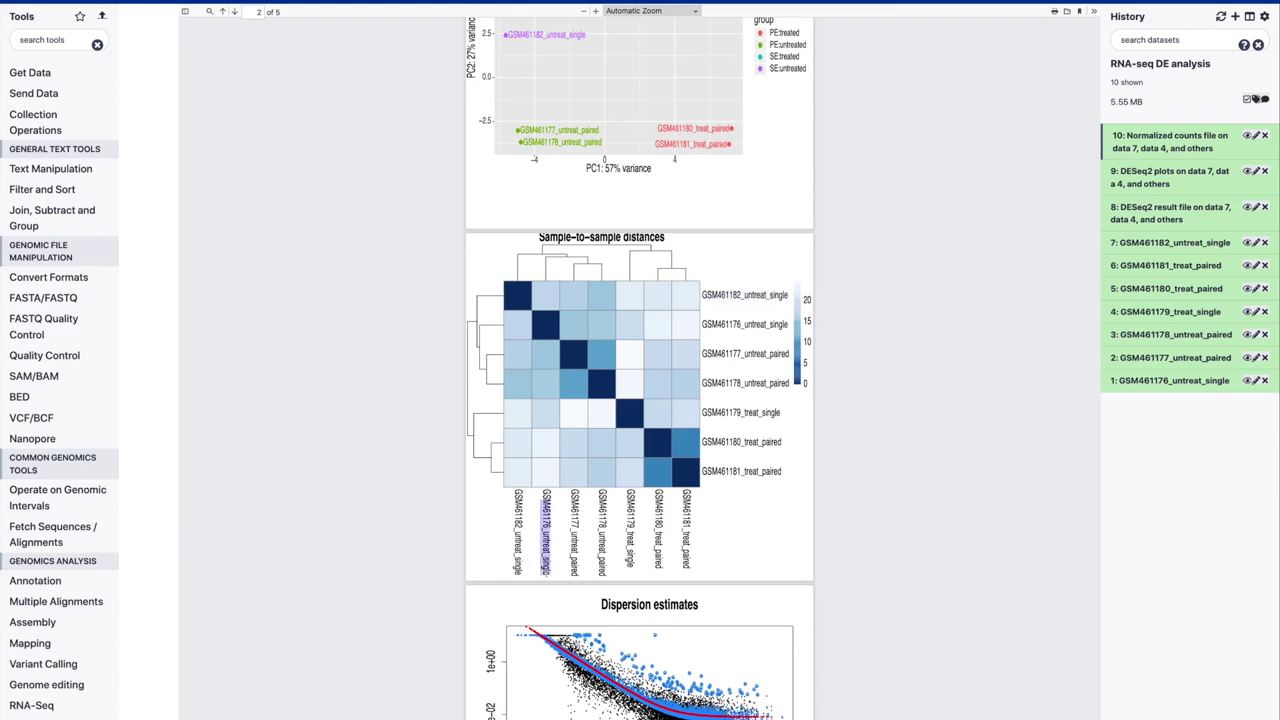
click(550, 287)
Compare the treated paired samples GSM461180 and GSM461181 with each other and with themselves in the distance heatmap.
double_click(717, 471)
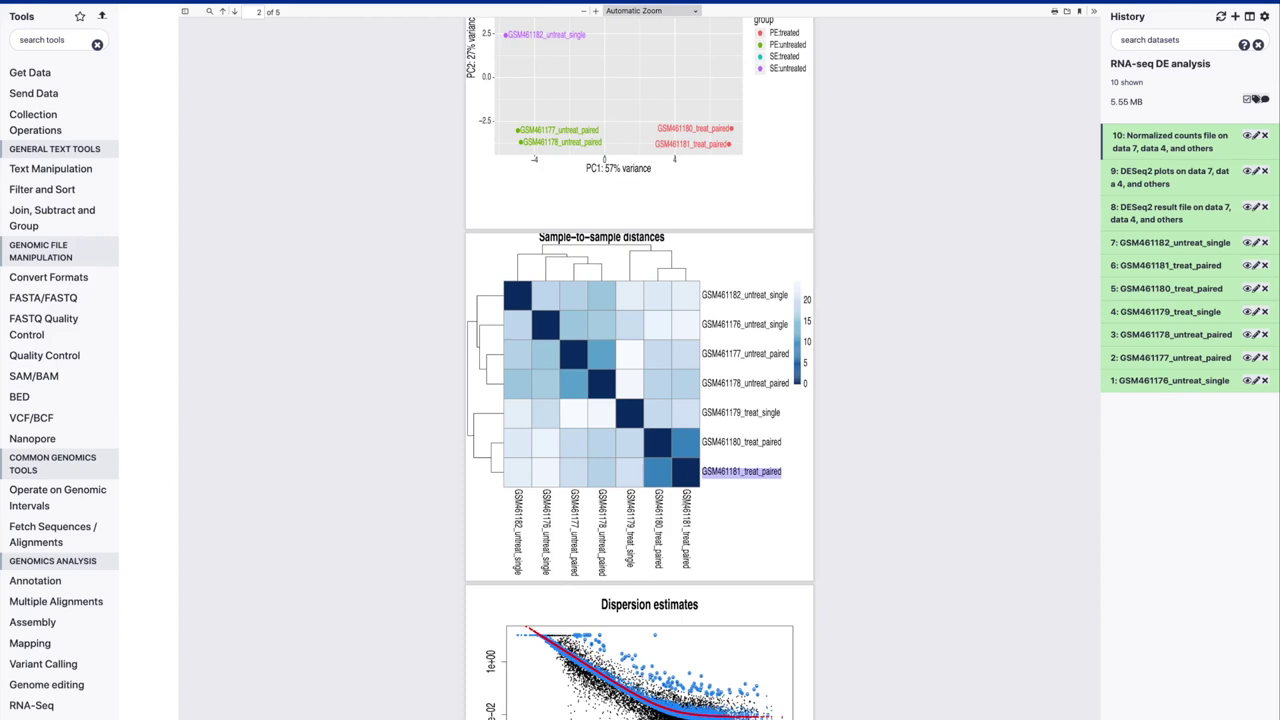
double_click(686, 530)
double_click(713, 471)
click(703, 481)
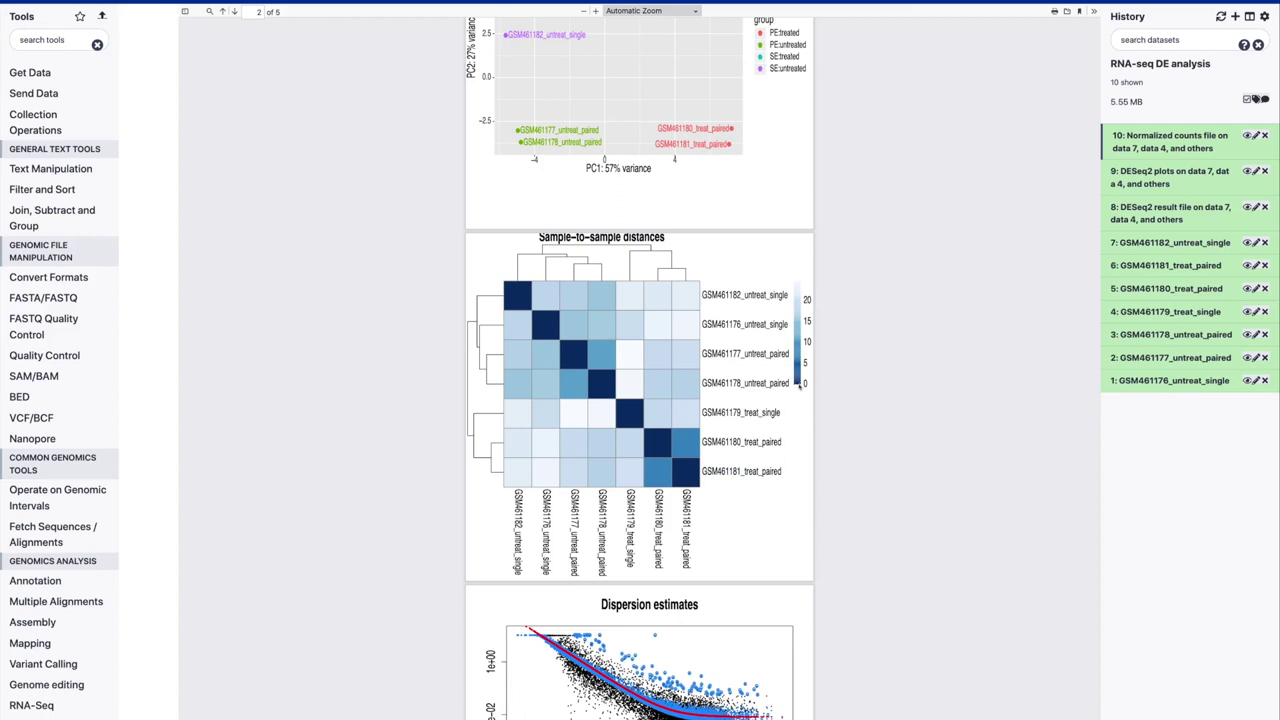
double_click(741, 471)
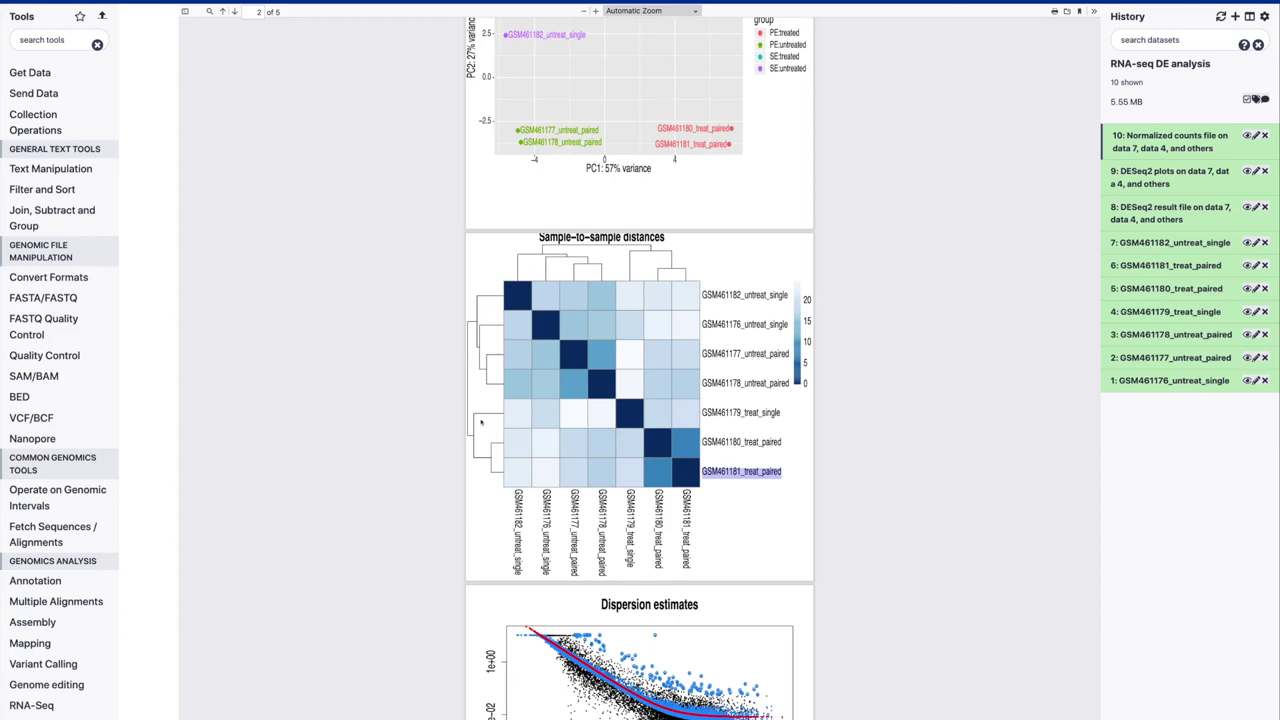
double_click(724, 441)
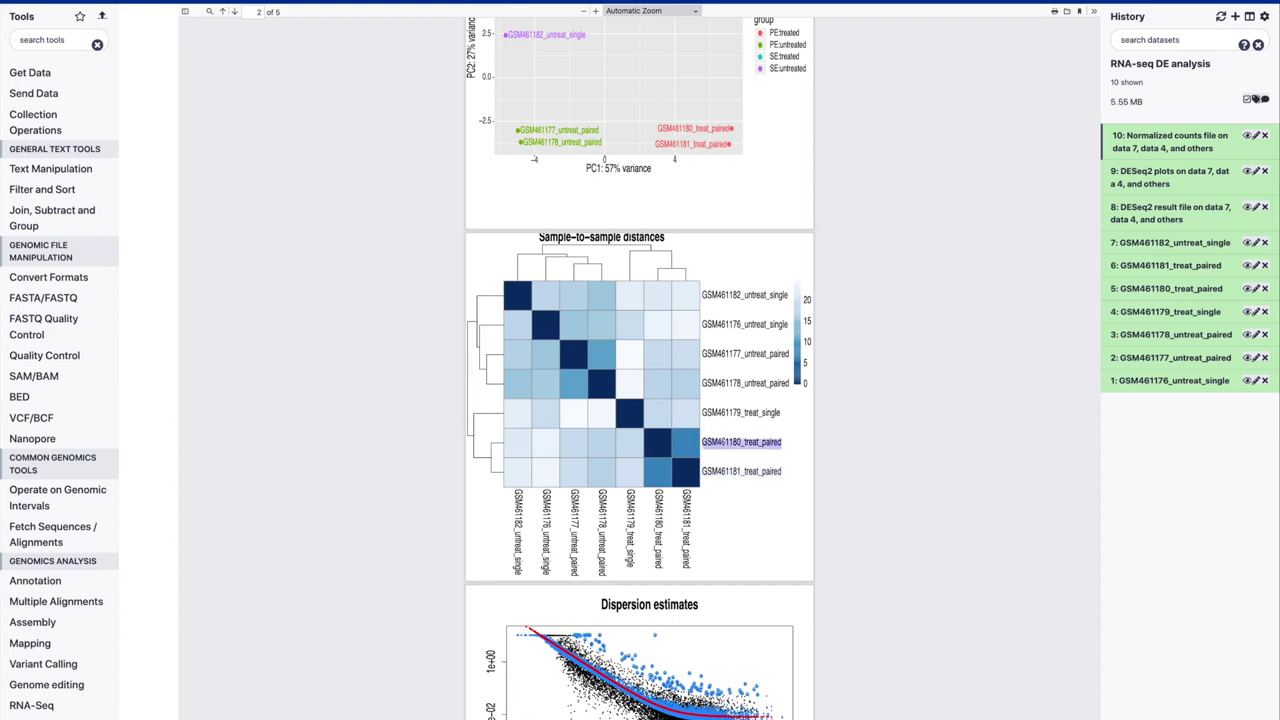
double_click(716, 468)
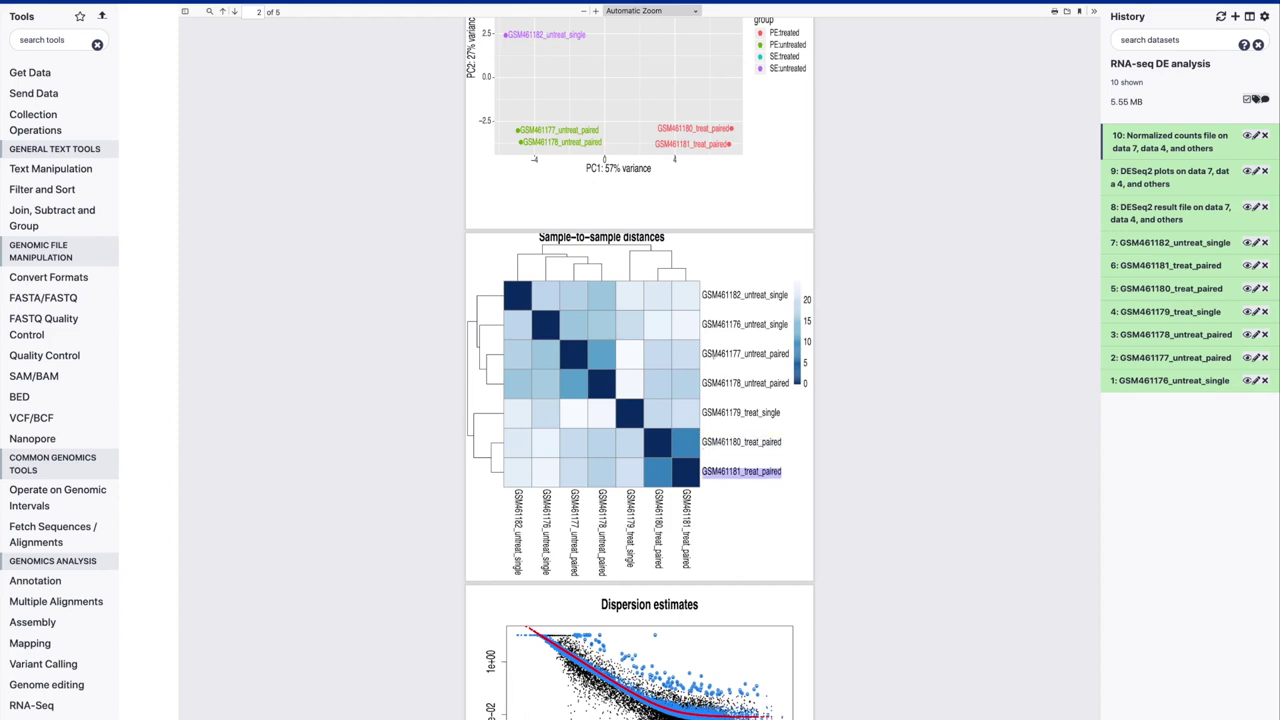
click(717, 362)
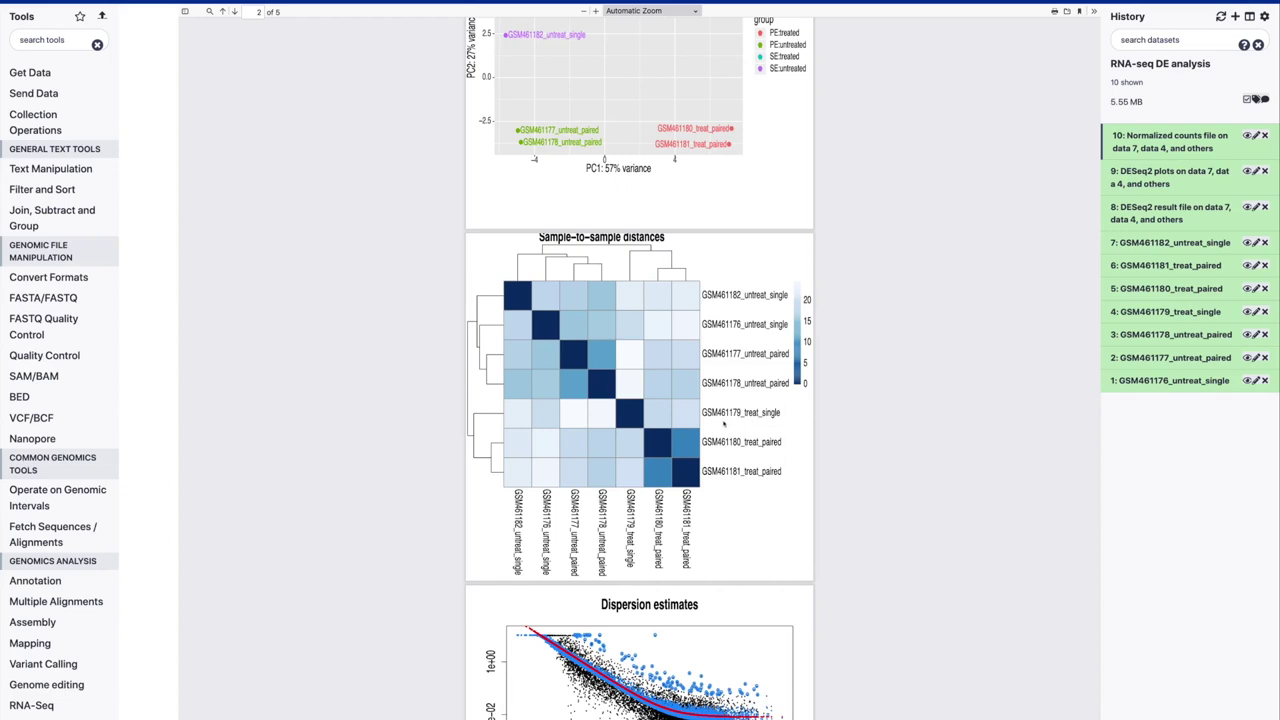
Look through the remaining DESeq2 plots: dispersion estimates, histogram of p-values and MA plot.
scroll(727, 452, down, 1)
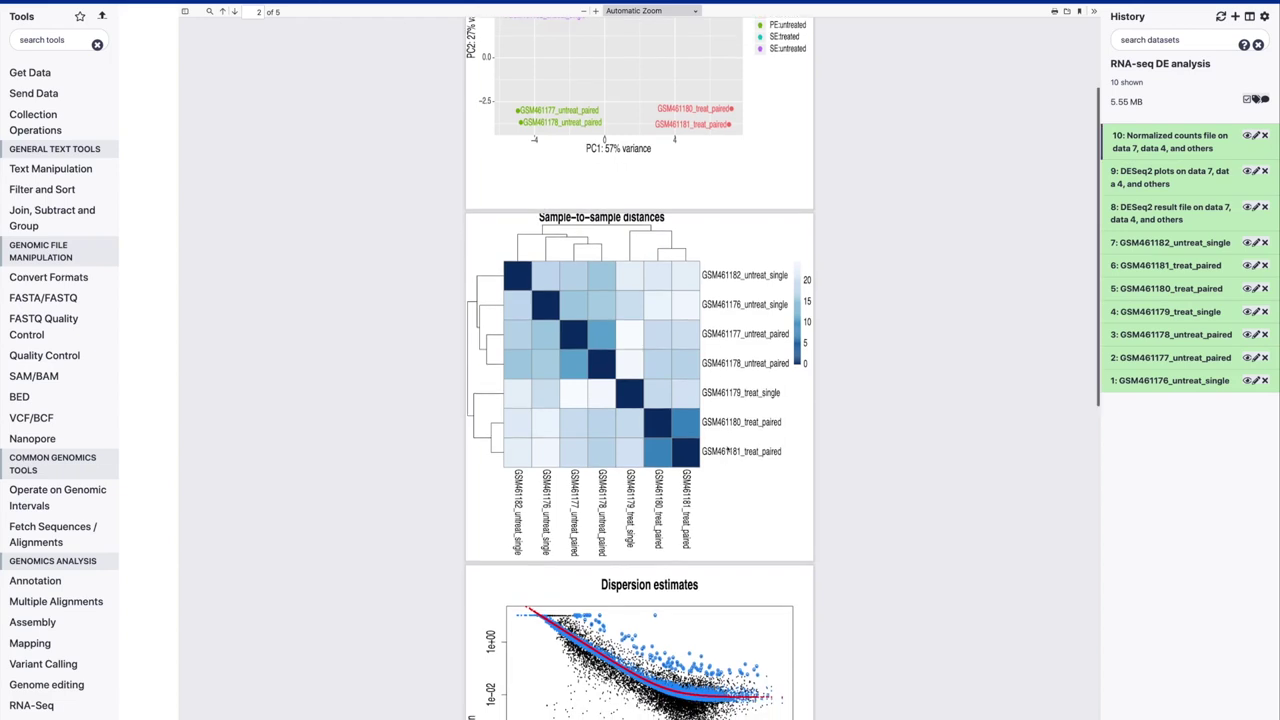
scroll(627, 134, up, 3)
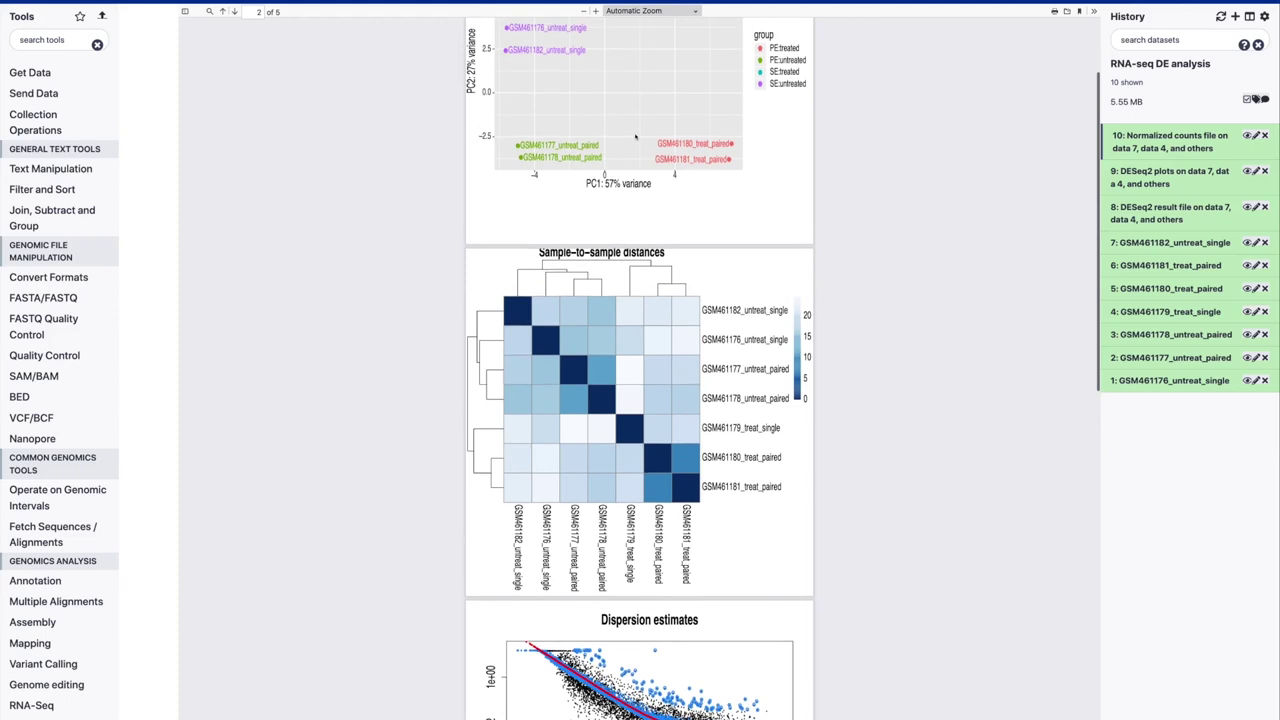
scroll(676, 245, down, 10)
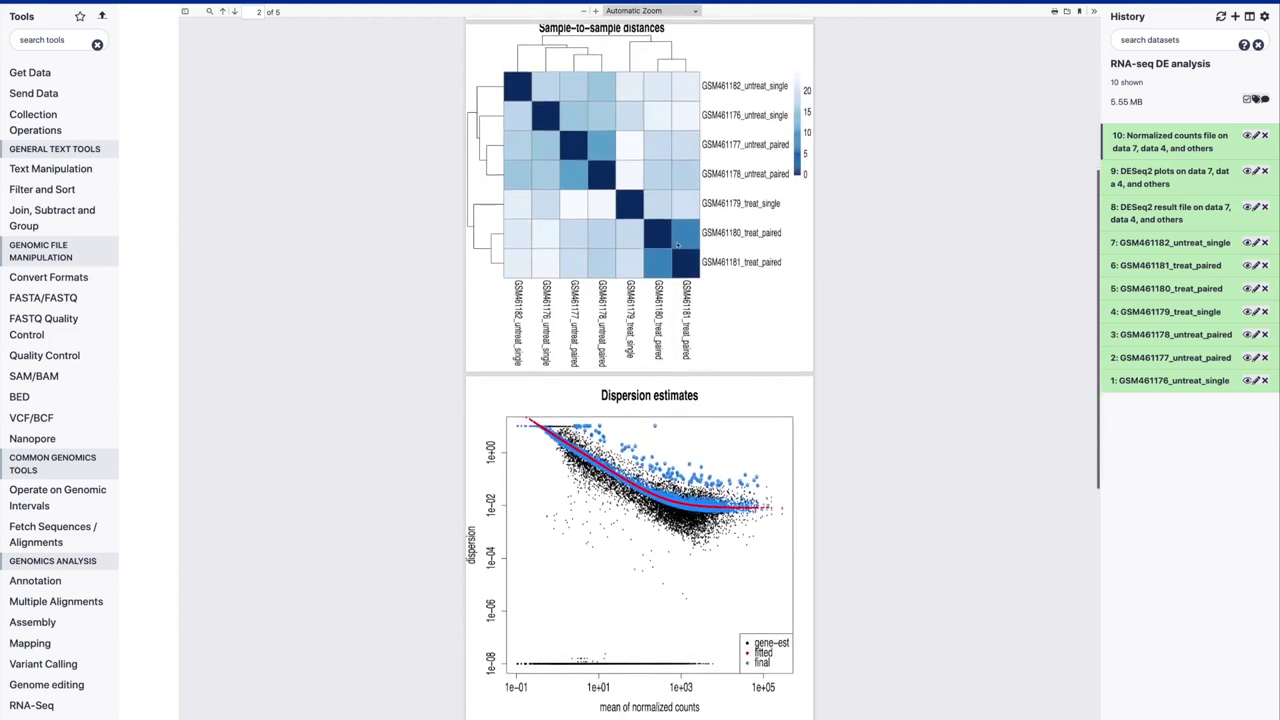
scroll(677, 245, down, 10)
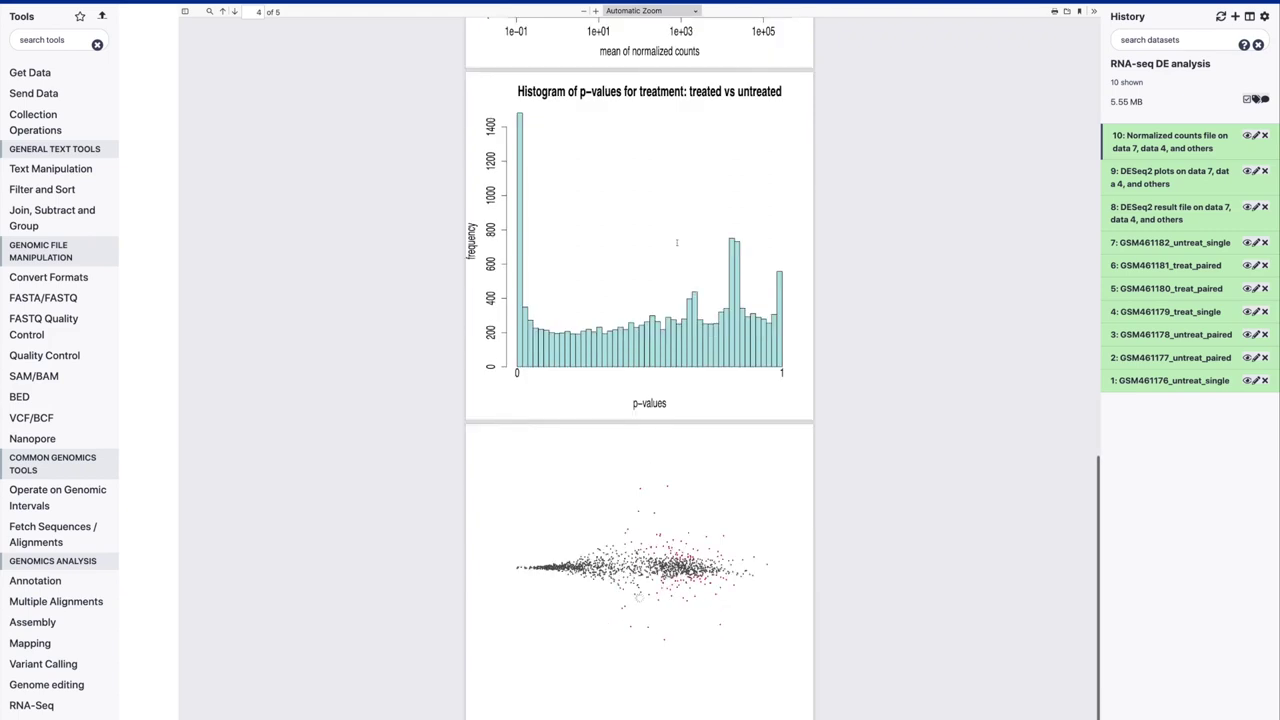
scroll(677, 245, up, 8)
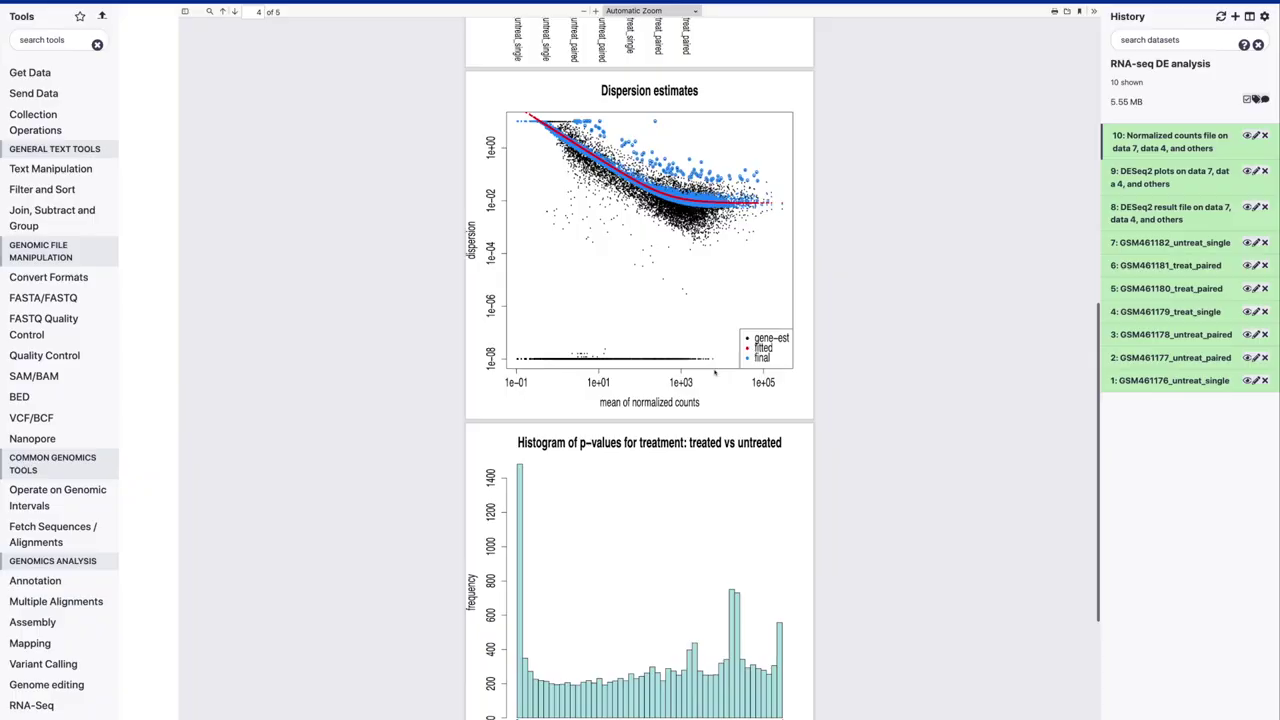
Consult the Galaxy training material on the DESeq2 plots down to the dispersion, p-value and MA plot explanations, and close it.
click(756, 3)
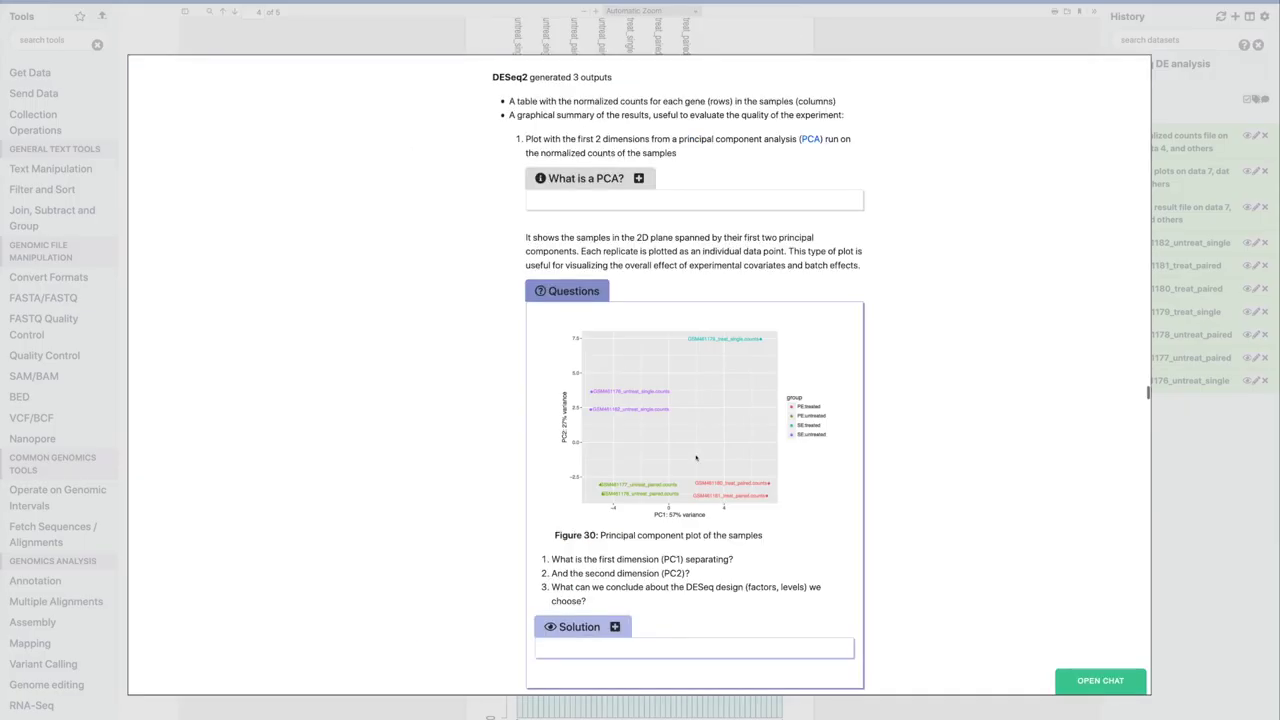
scroll(696, 458, down, 3)
scroll(696, 458, down, 10)
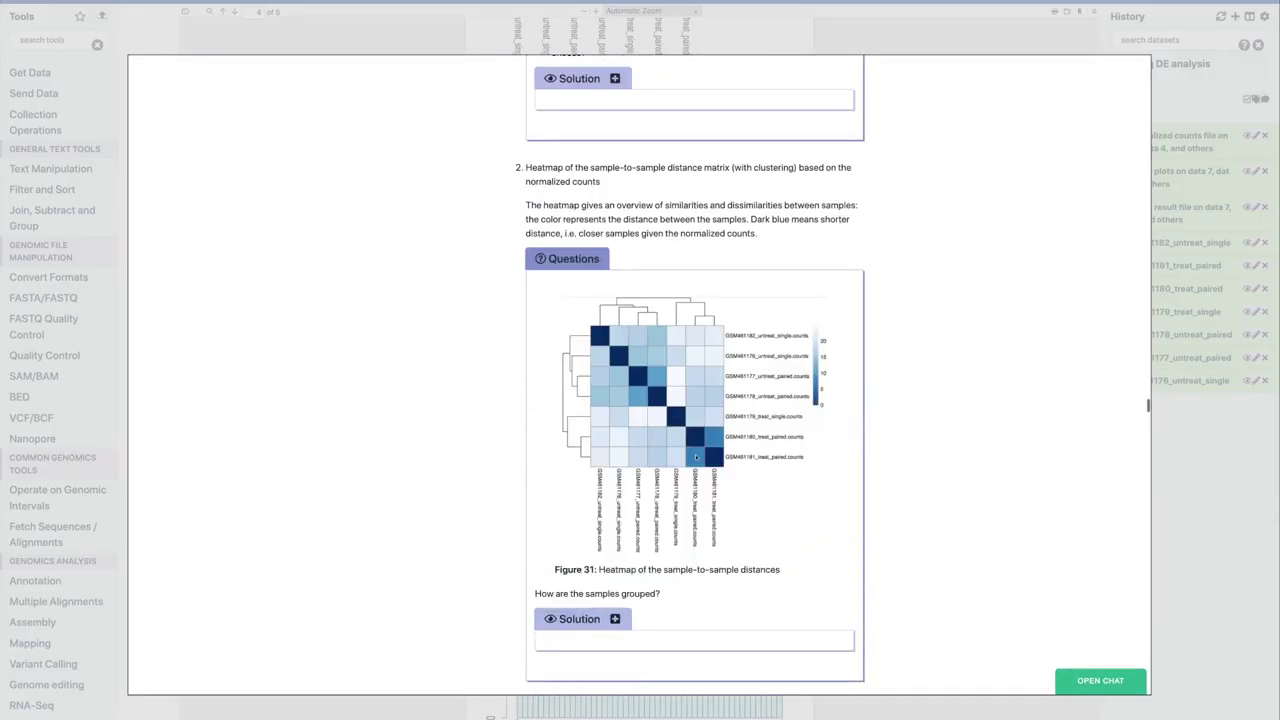
scroll(696, 457, down, 3)
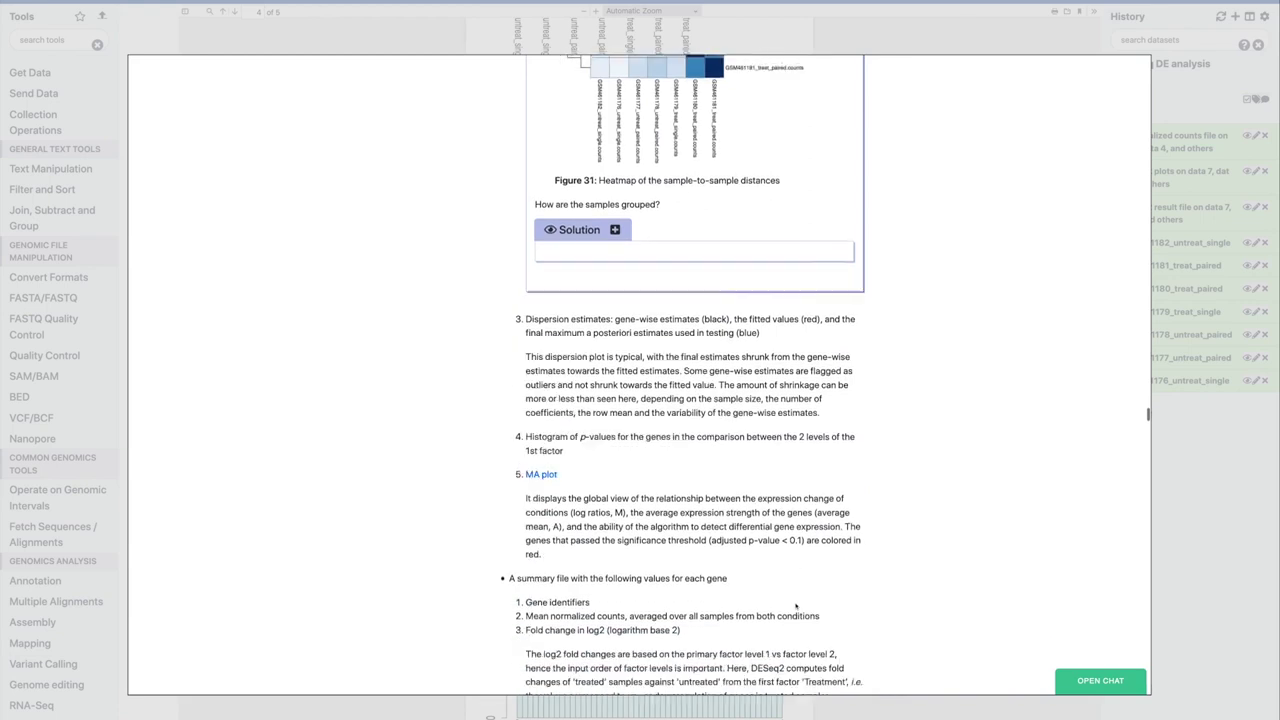
key(Escape)
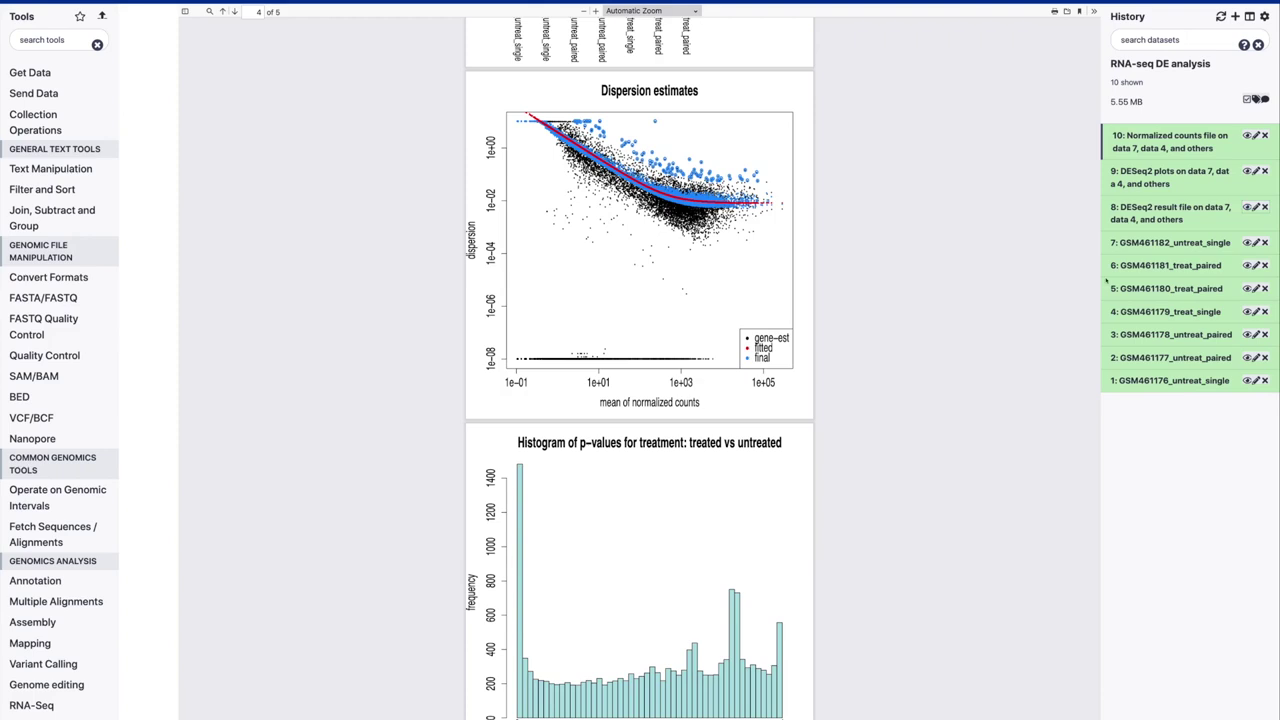
View the DESeq2 result file and examine the log2 fold change and adjusted p-value of gene FBgn0039155.
click(1246, 207)
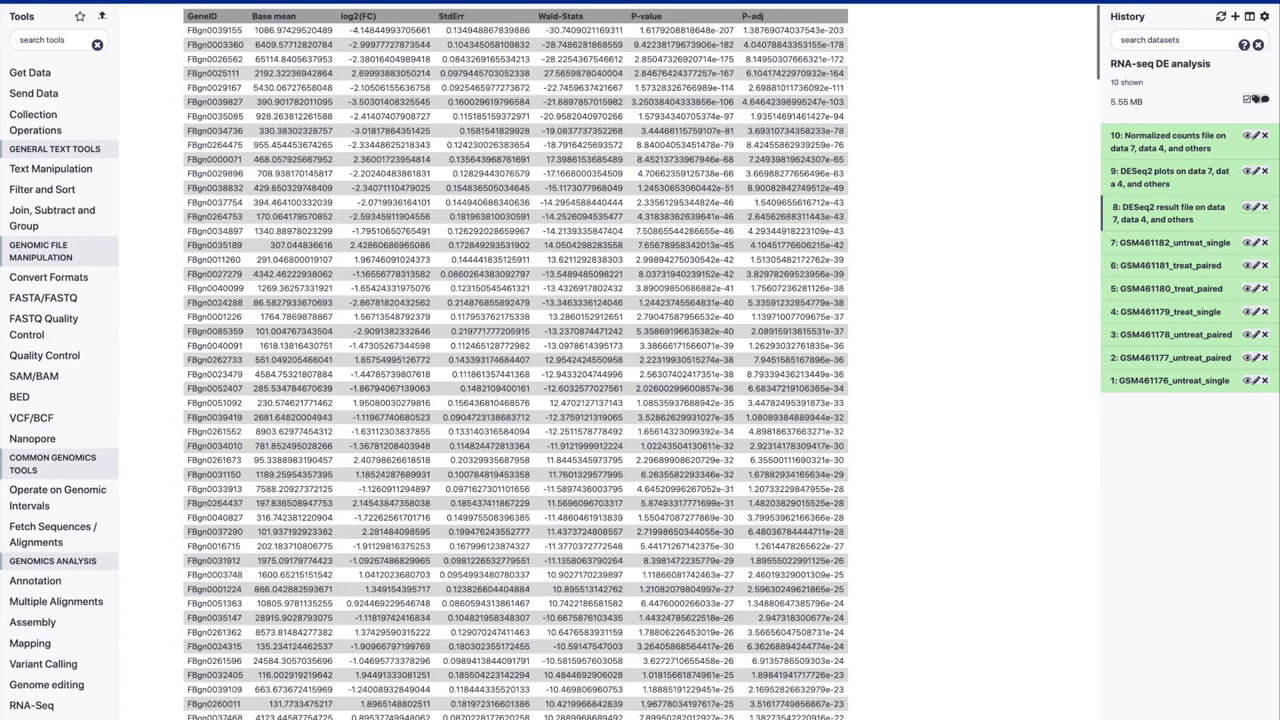
double_click(212, 16)
double_click(236, 30)
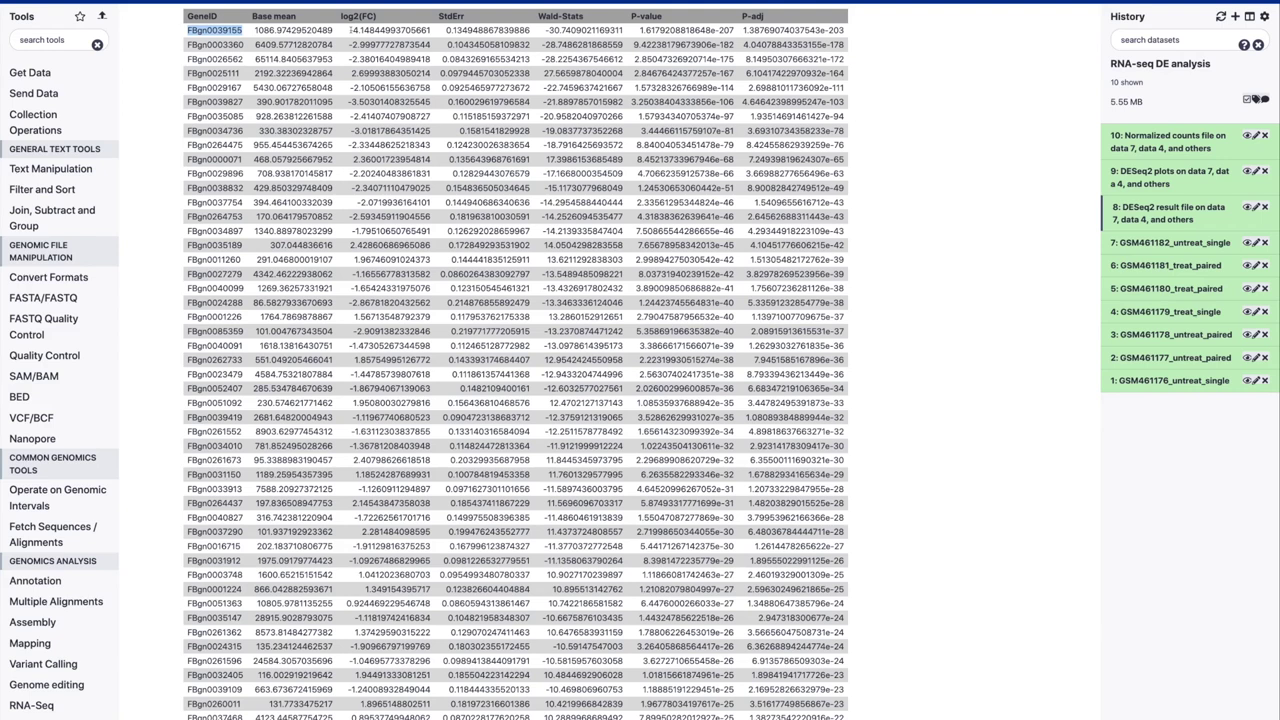
drag(350, 30, 440, 31)
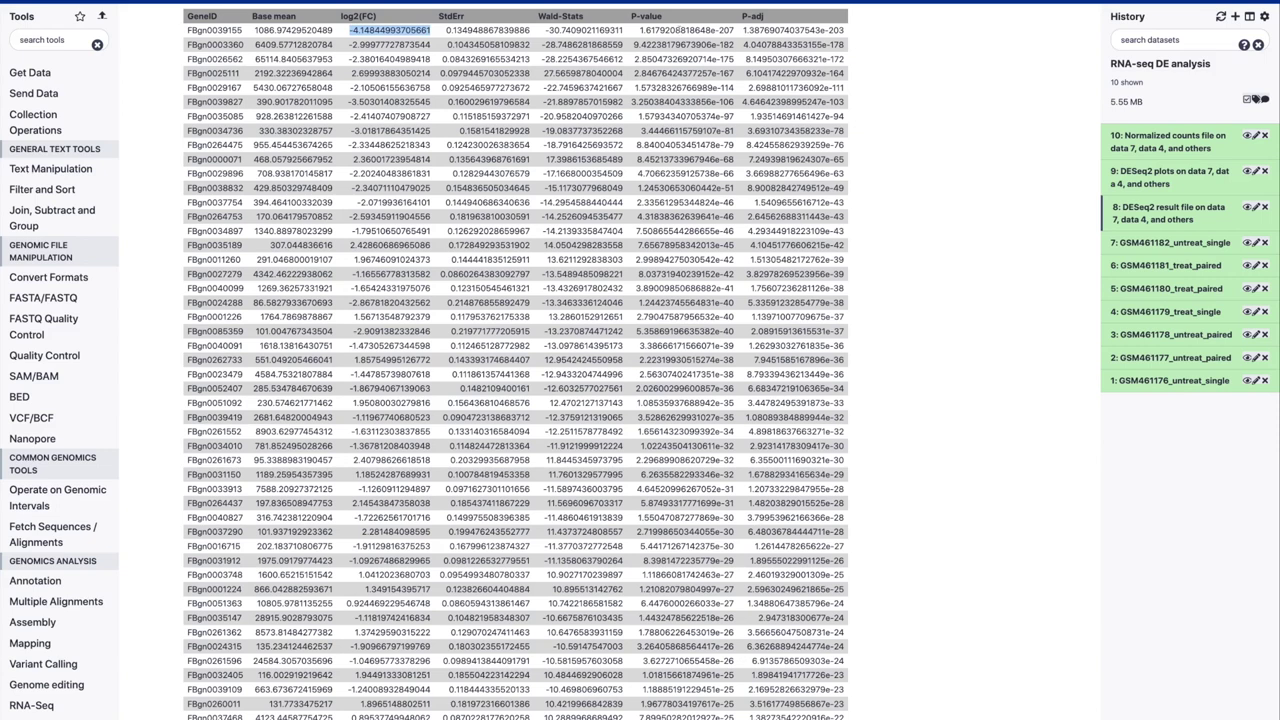
drag(743, 30, 868, 35)
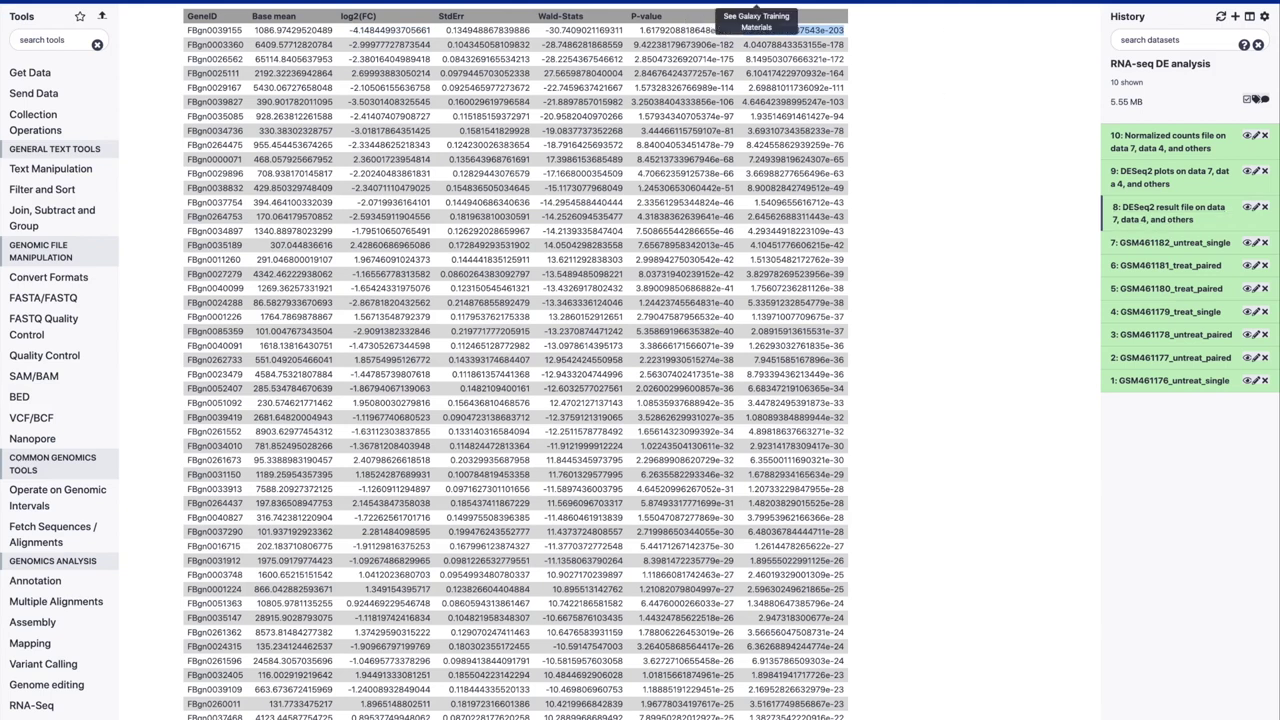
drag(349, 30, 432, 30)
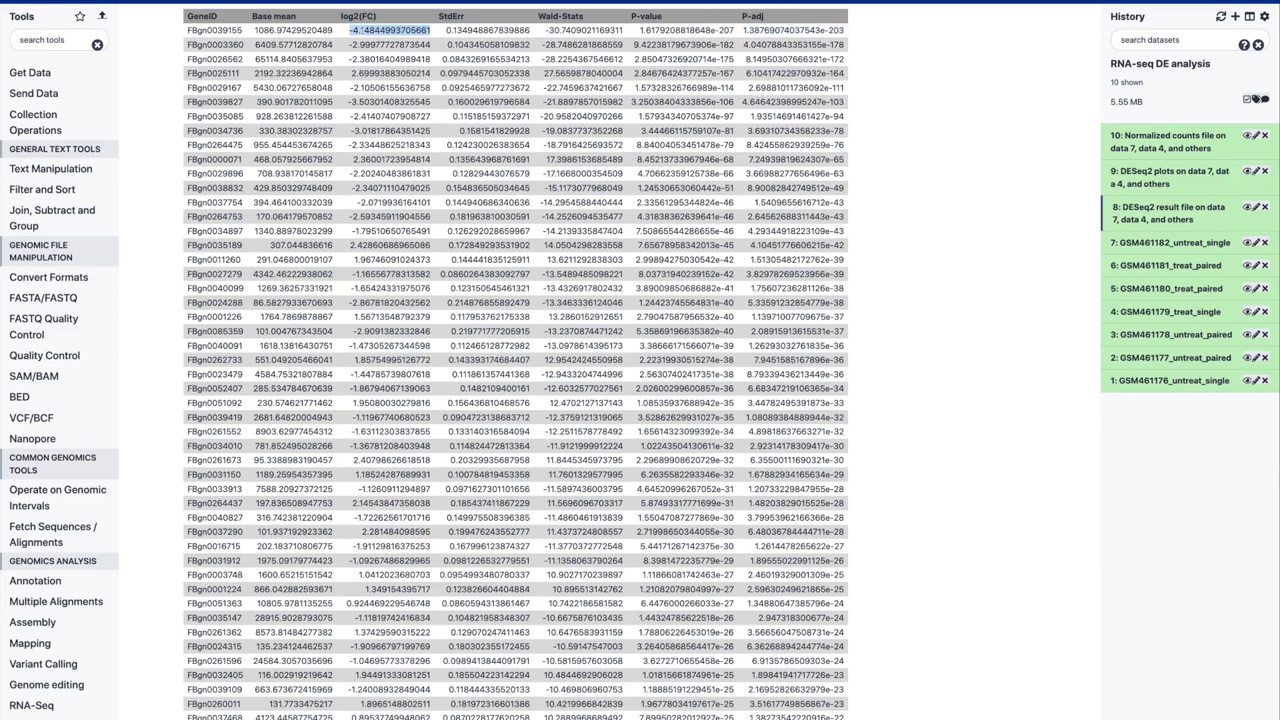
drag(349, 30, 435, 30)
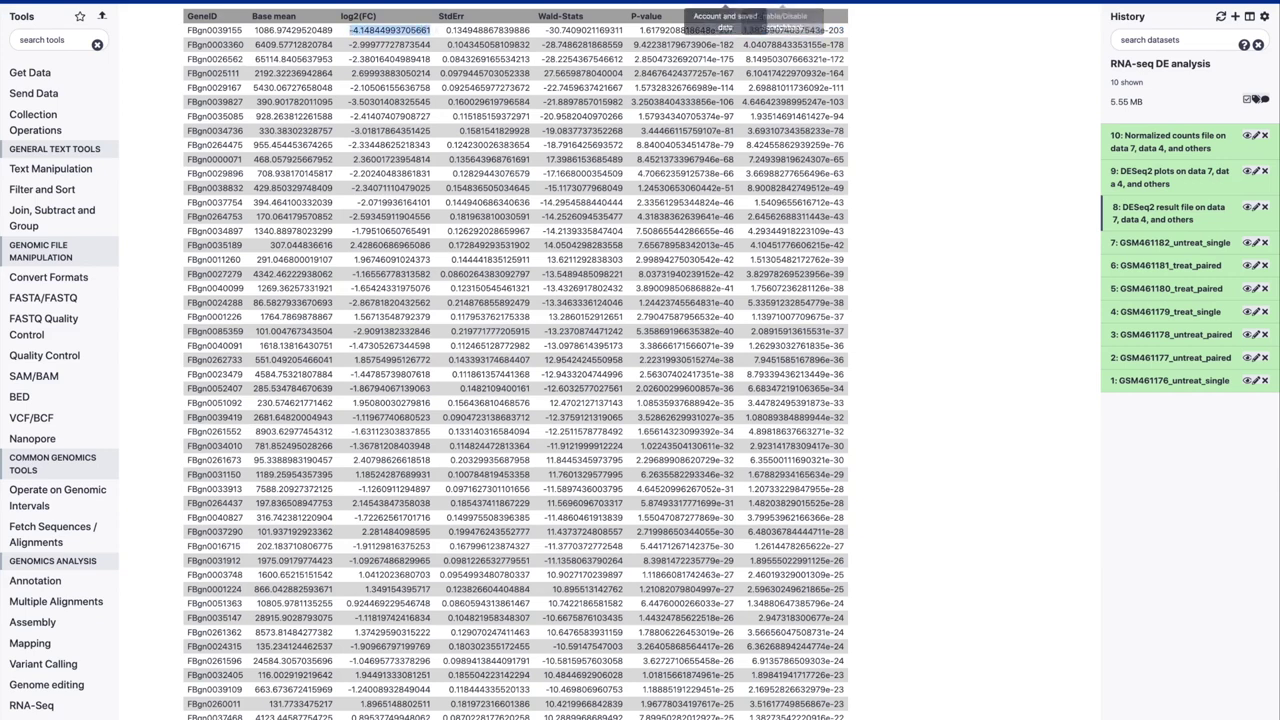
Read the training material's explanation of the summary file values and log2 fold change, and return to gene FBgn0039155 in the result table.
click(748, 9)
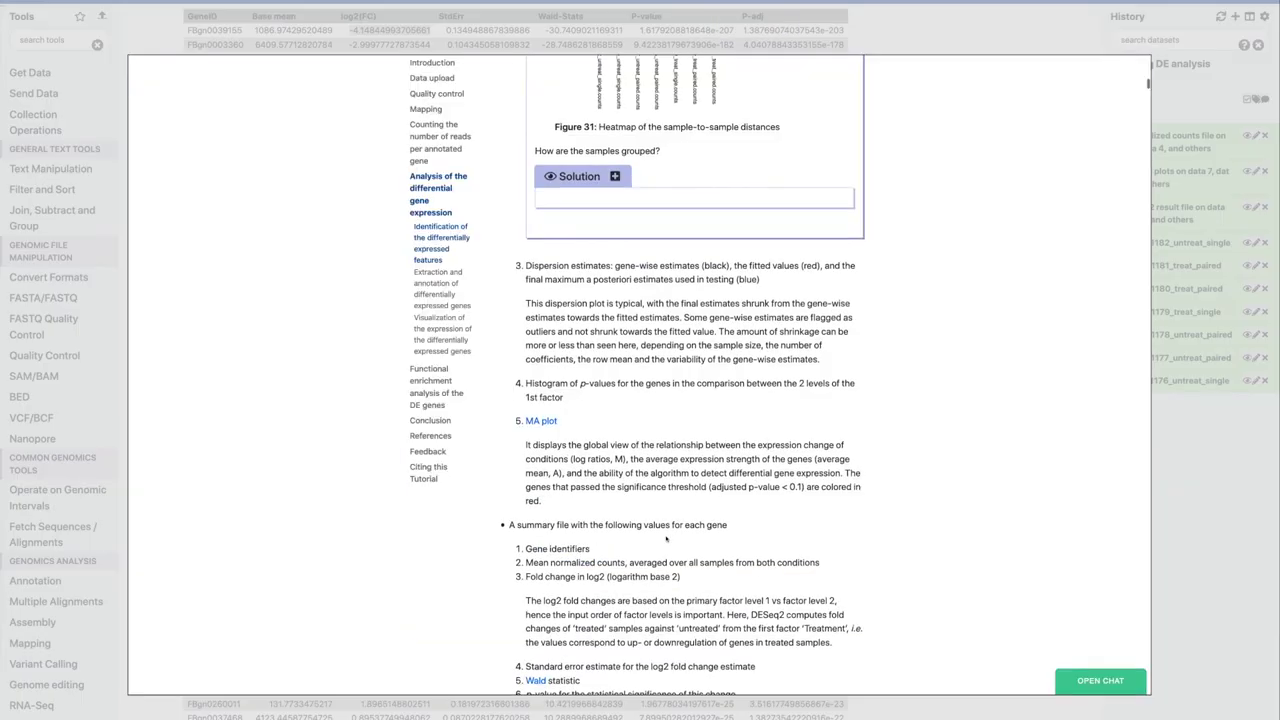
scroll(665, 537, down, 2)
scroll(665, 537, down, 1)
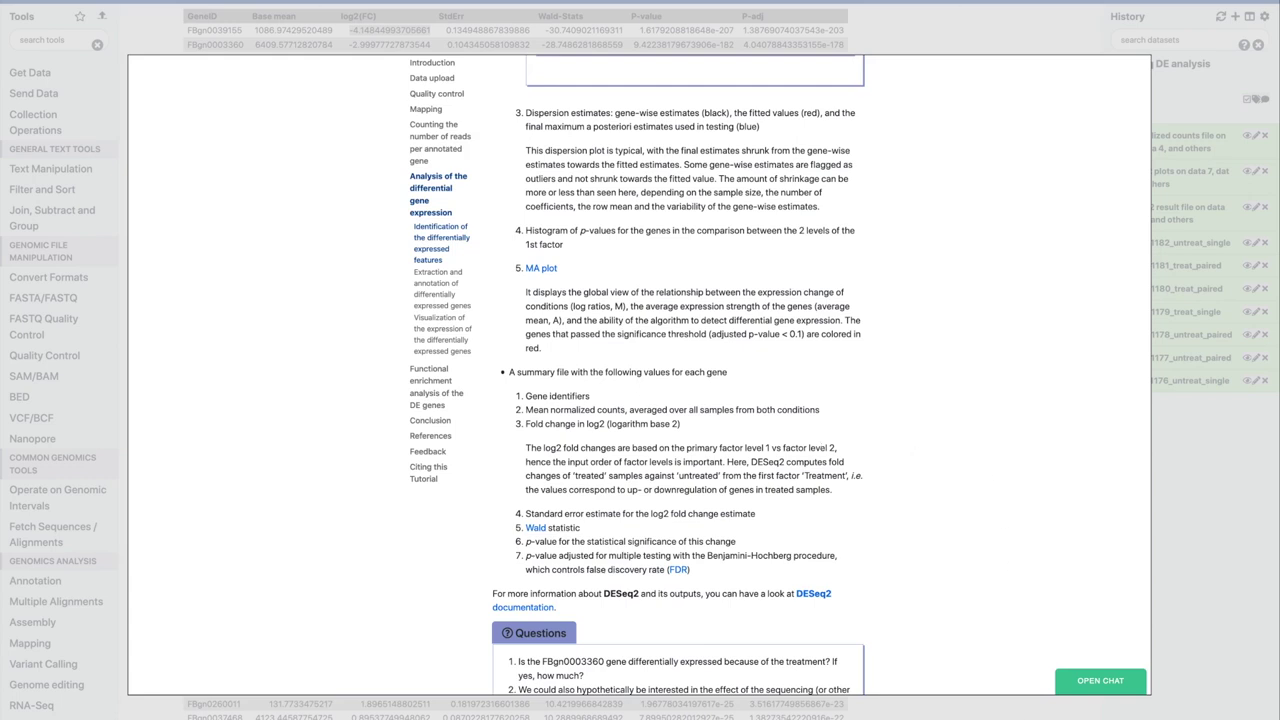
drag(558, 449, 795, 478)
click(795, 478)
scroll(812, 545, down, 3)
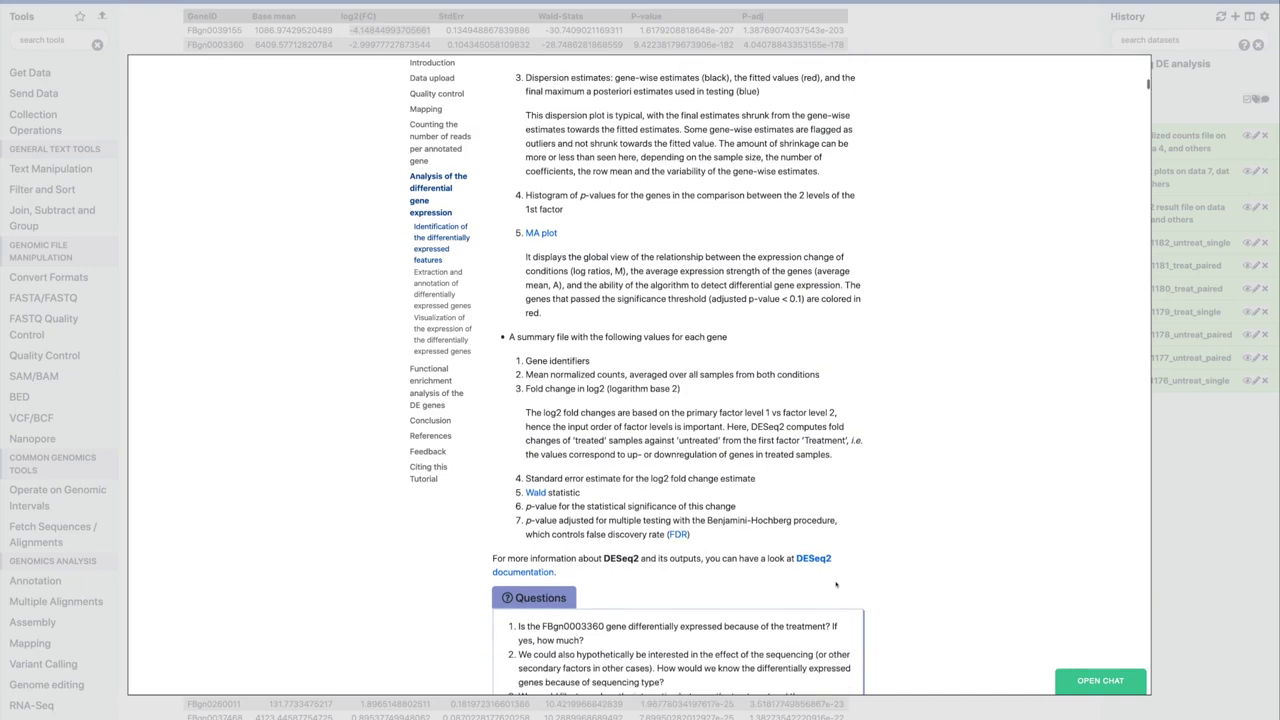
click(894, 706)
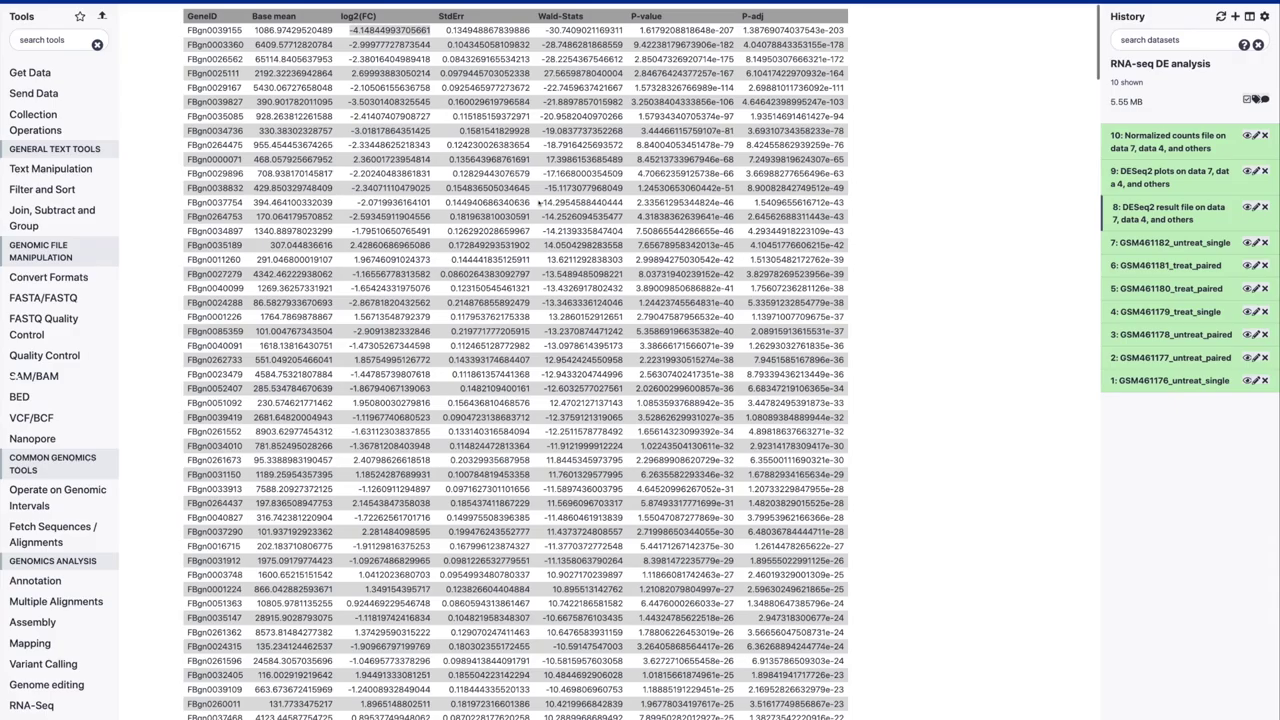
double_click(214, 30)
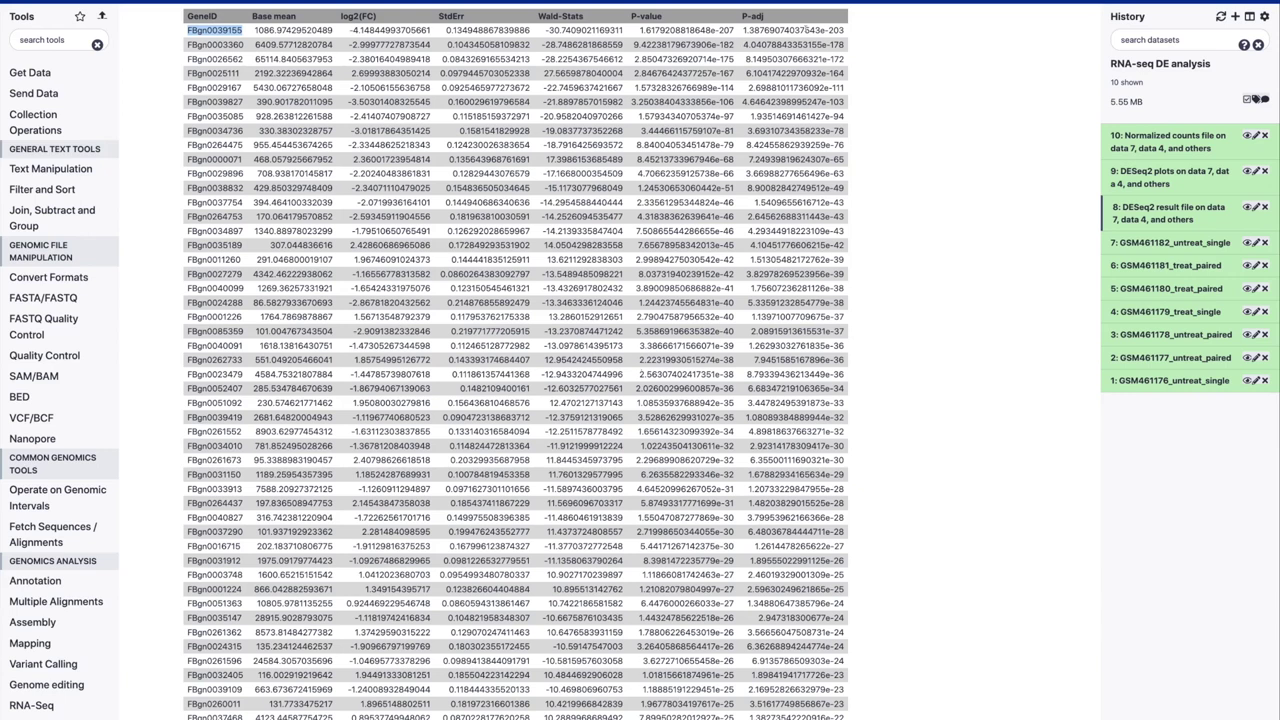
Read the training question on whether gene FBgn0003360 is differentially expressed, and close the training material.
click(757, 5)
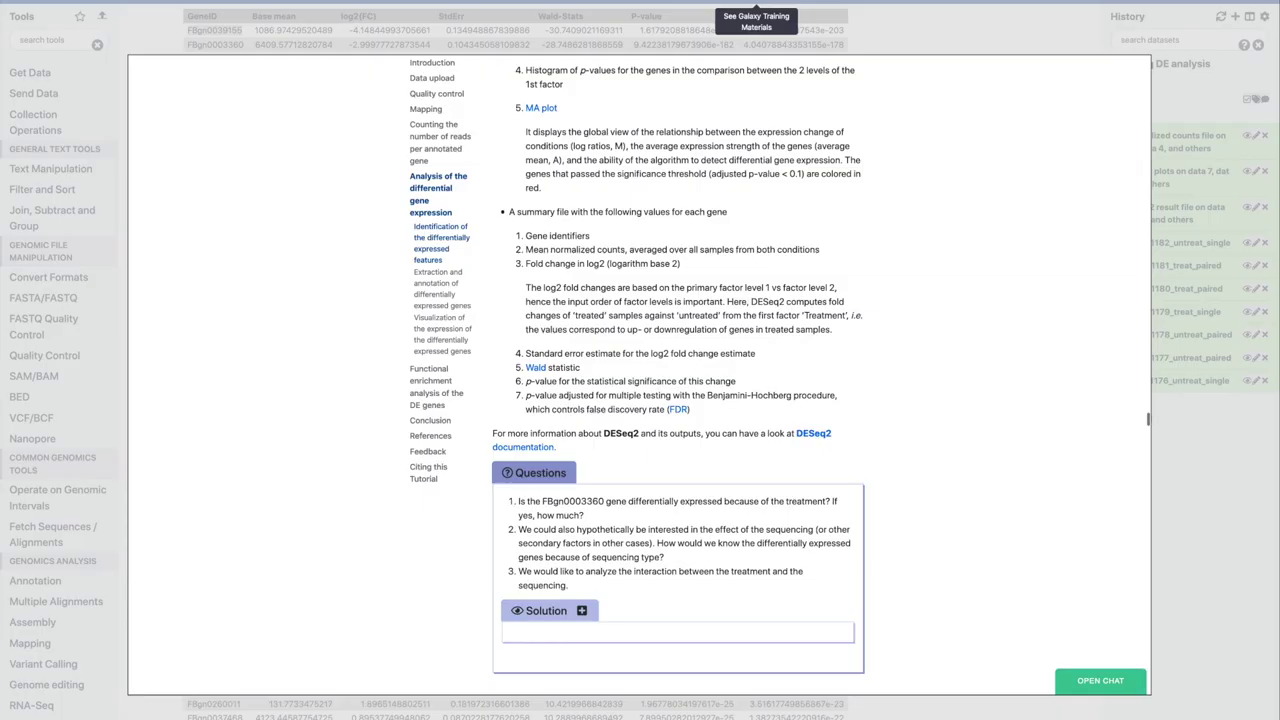
scroll(737, 511, down, 3)
scroll(737, 511, down, 1)
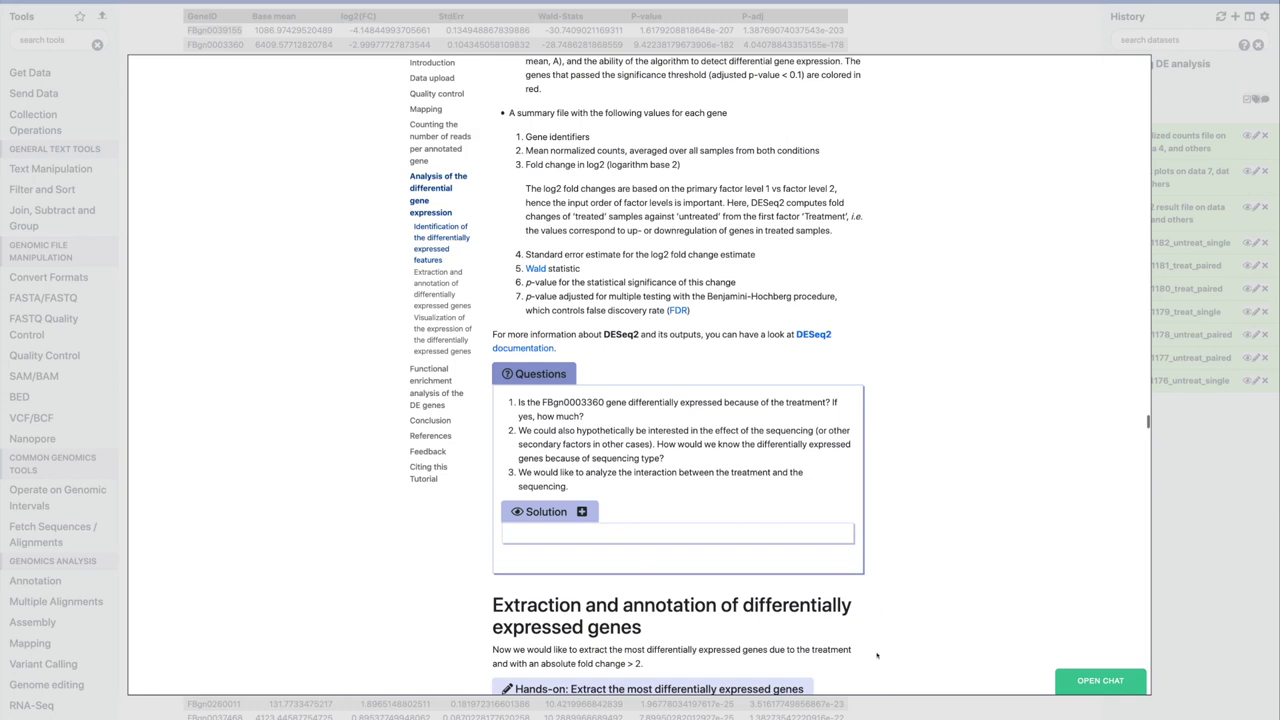
drag(581, 401, 595, 401)
key(Escape)
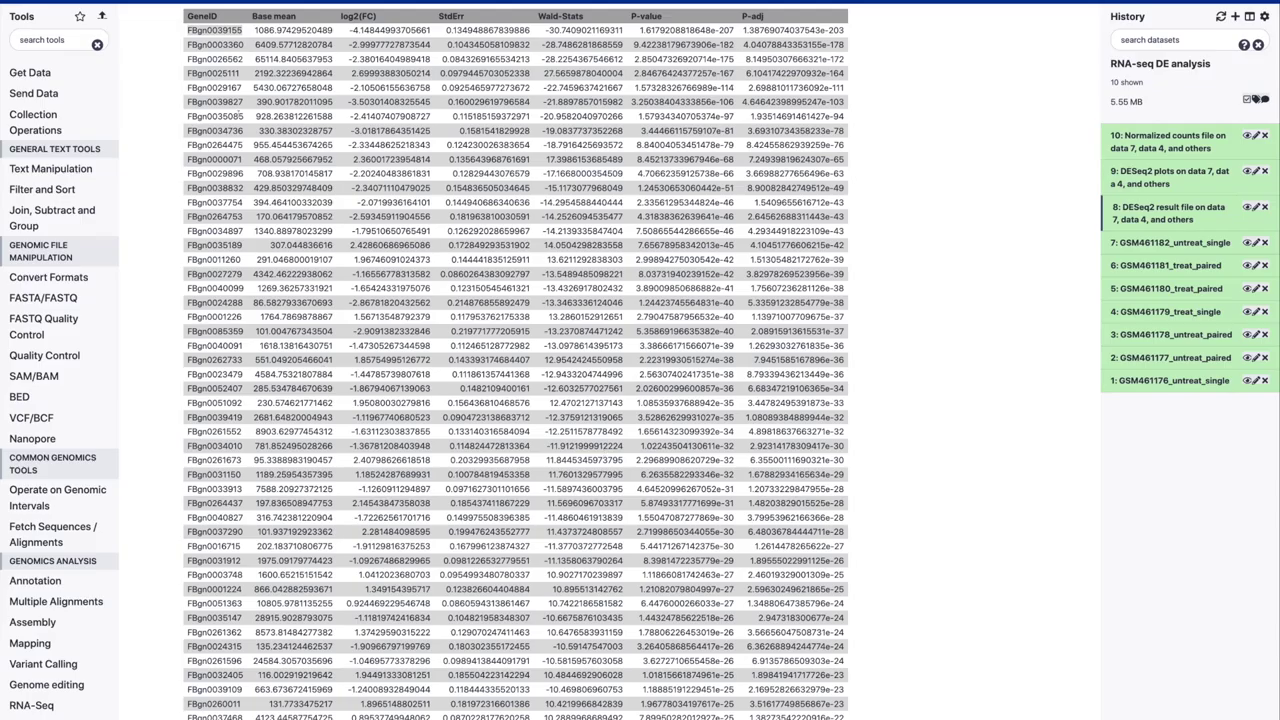
Check gene FBgn0003360 and its log2 fold change in the DESeq2 result table.
double_click(214, 44)
drag(348, 44, 370, 44)
drag(370, 44, 361, 44)
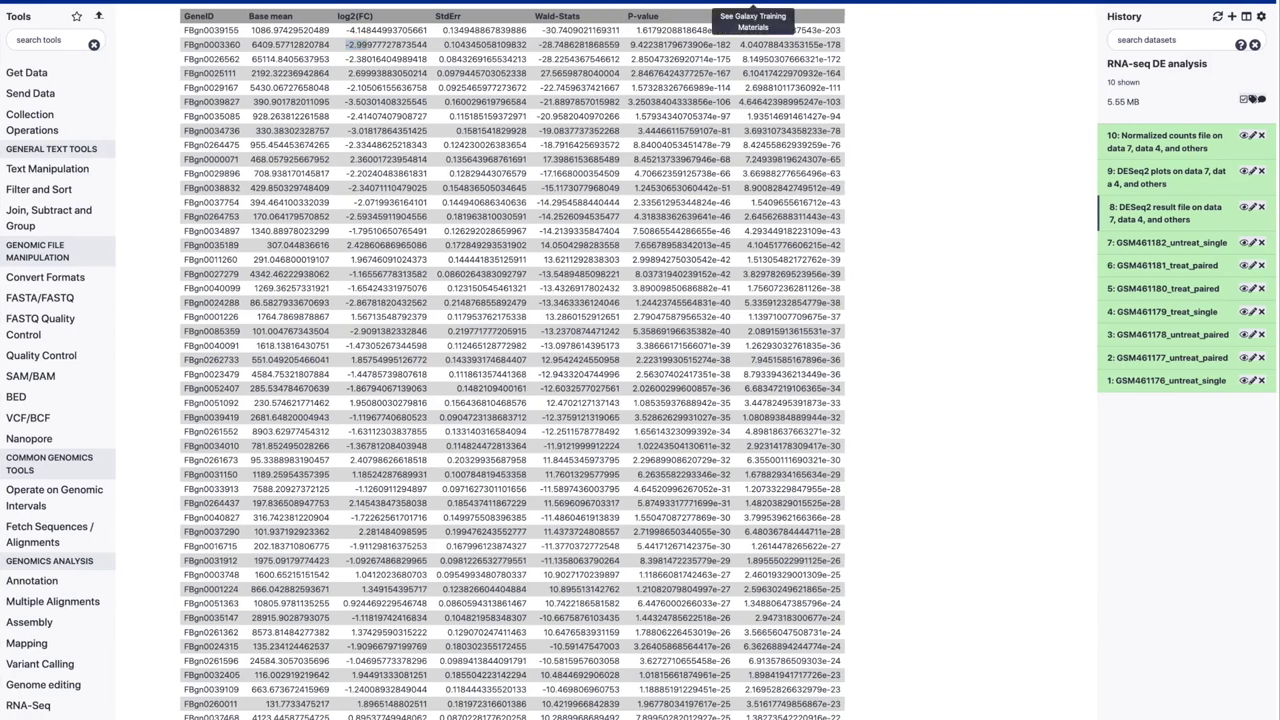
Read the training material's "Extract the most differentially expressed genes" hands-on in the differential gene expression section, and close the training material.
click(753, 3)
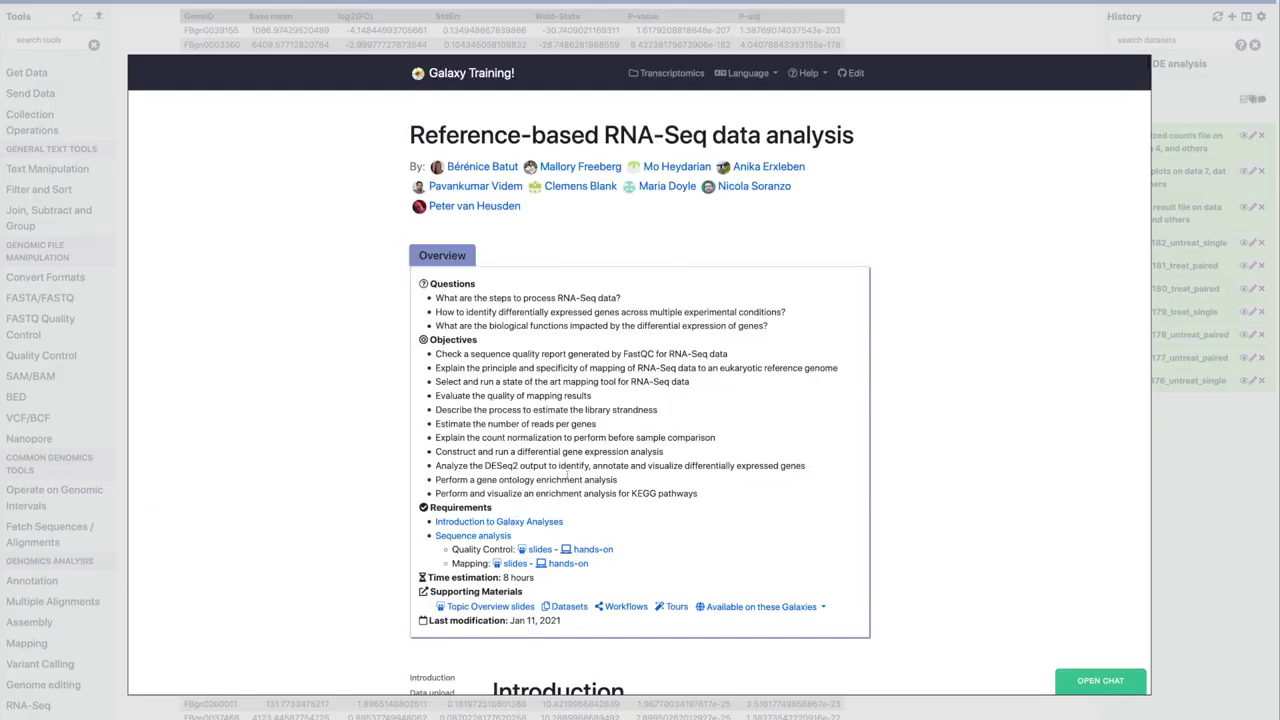
scroll(608, 588, down, 5)
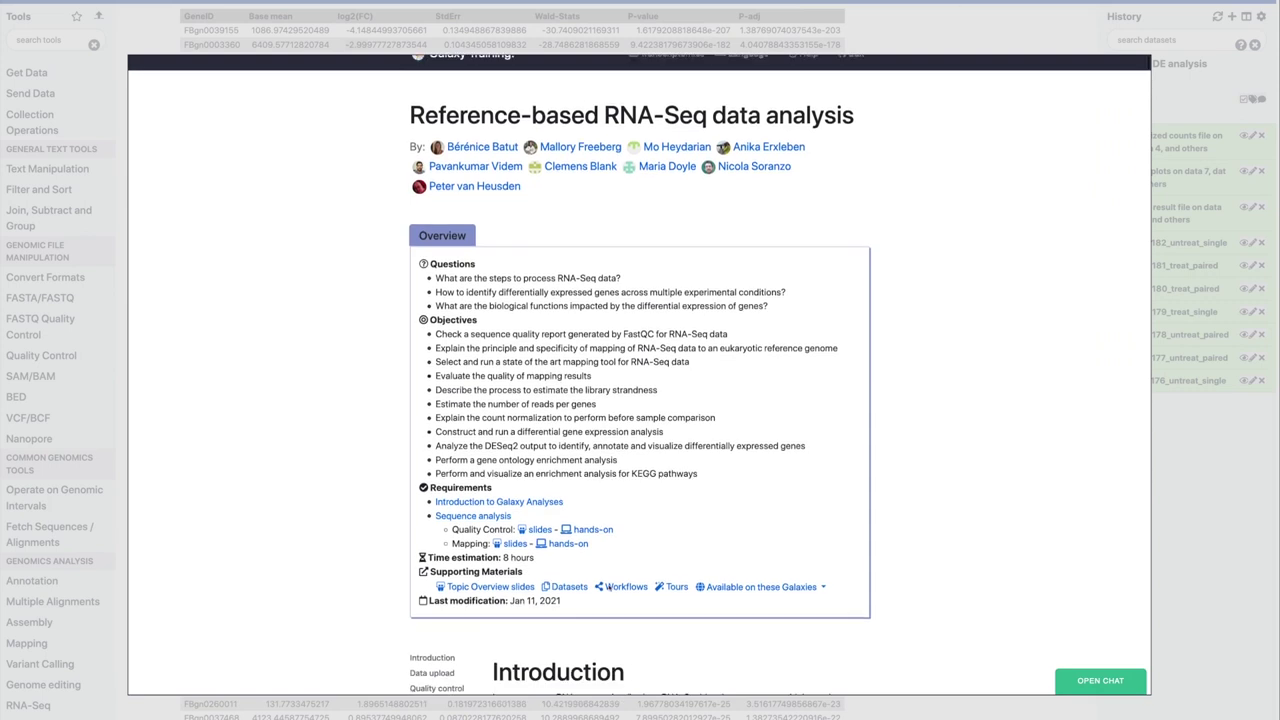
scroll(608, 586, down, 5)
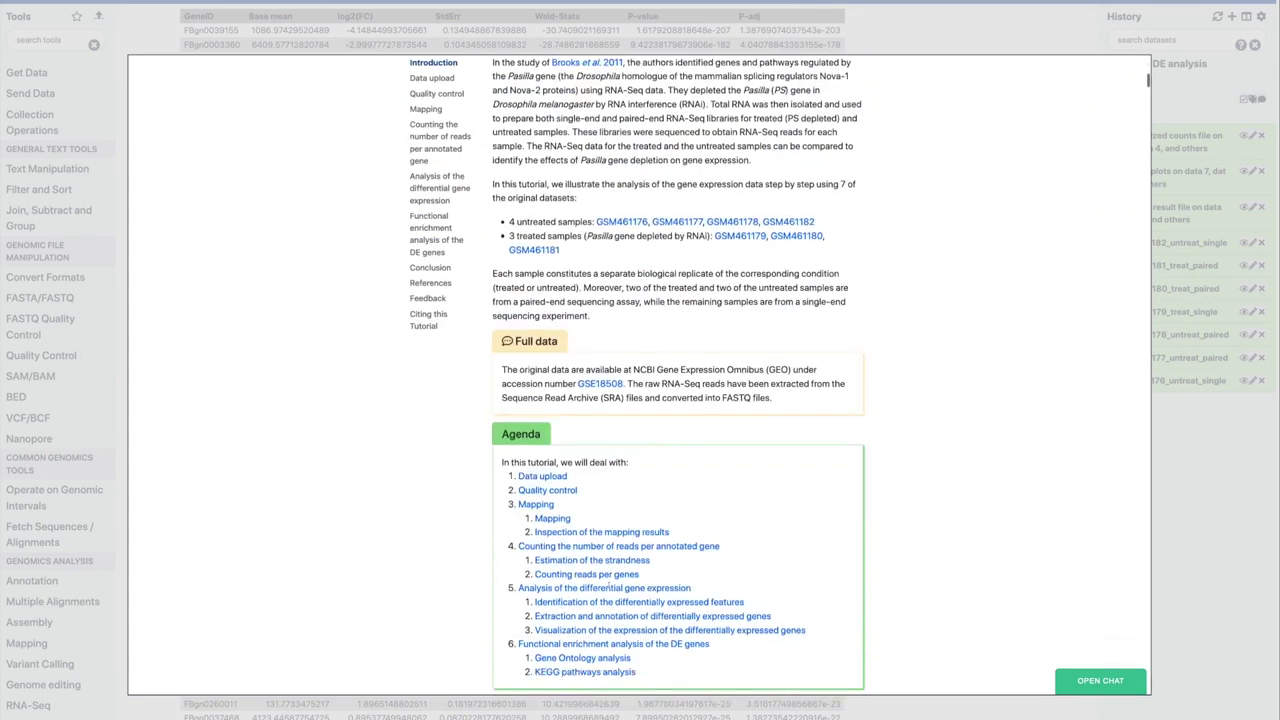
click(434, 189)
scroll(657, 476, down, 10)
scroll(658, 476, down, 15)
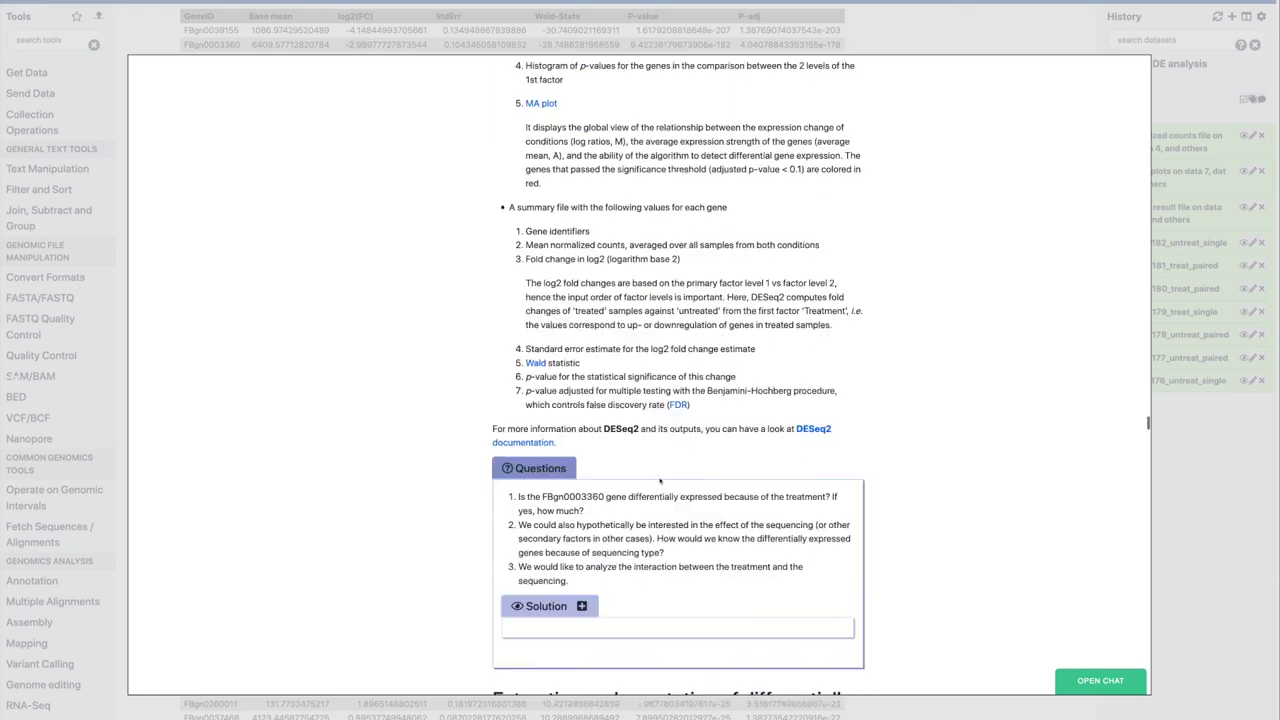
scroll(659, 481, up, 5)
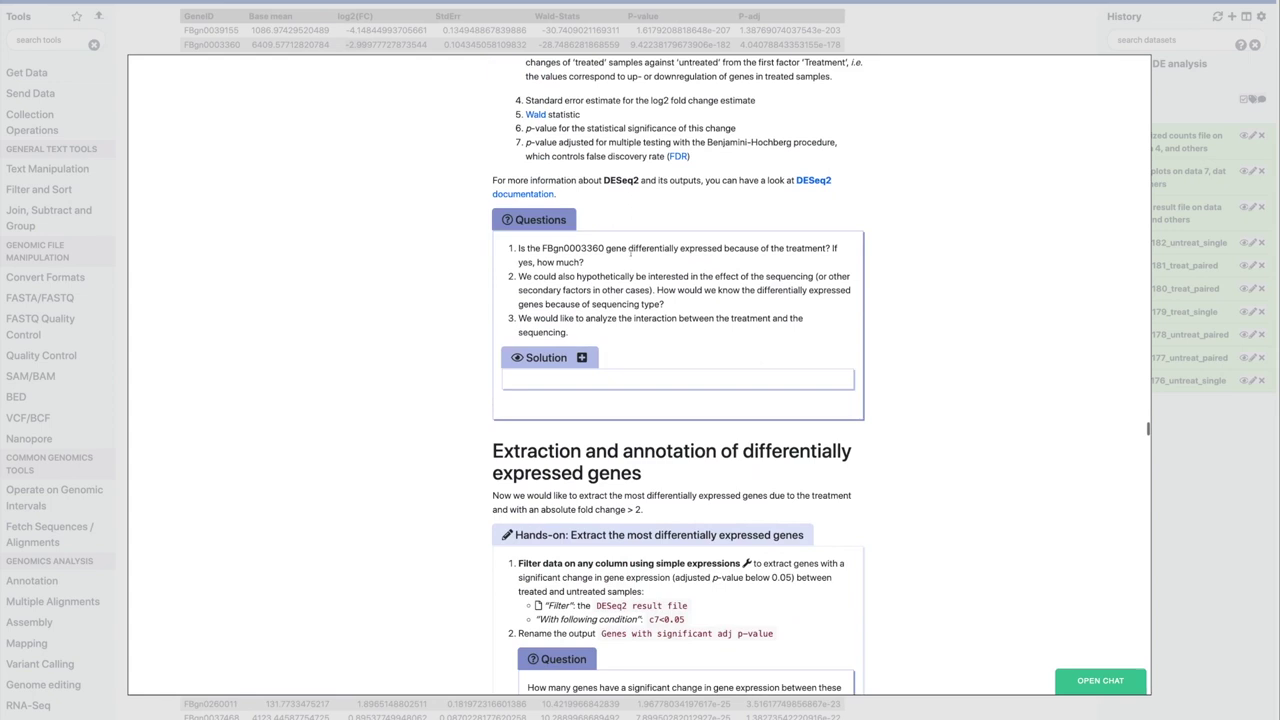
scroll(686, 408, down, 1)
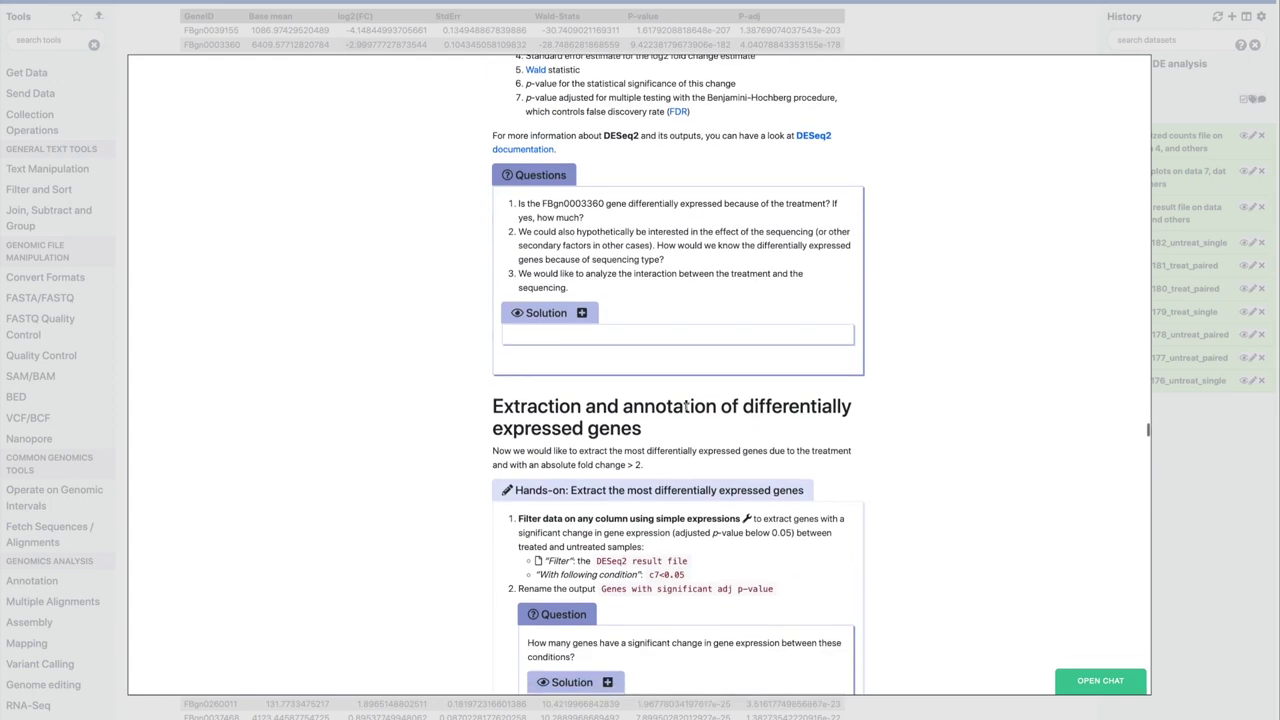
scroll(686, 406, down, 3)
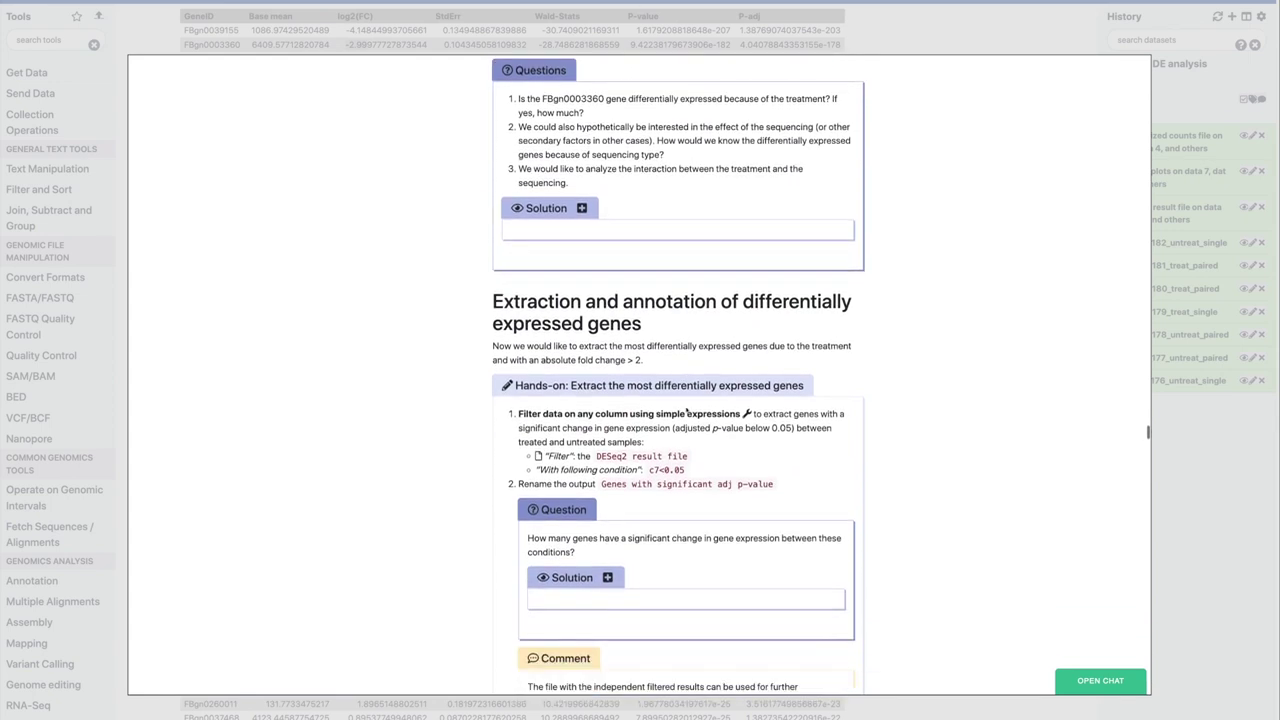
scroll(686, 408, down, 2)
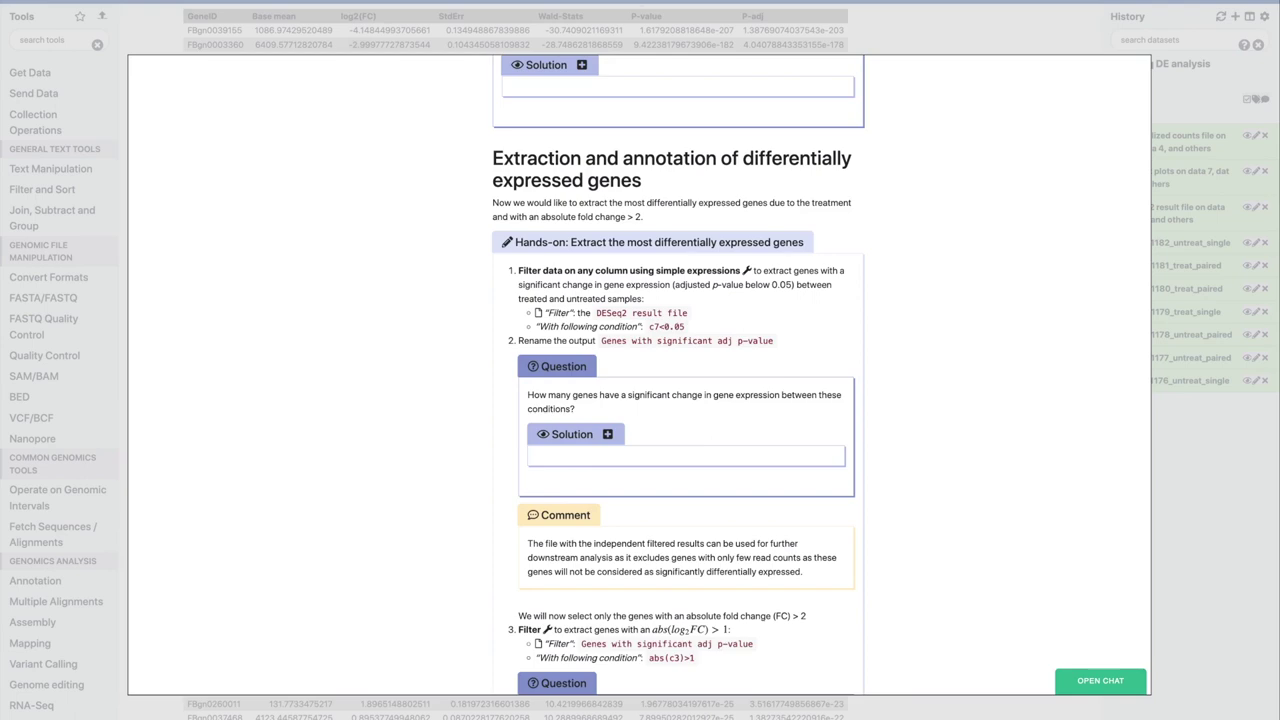
key(Escape)
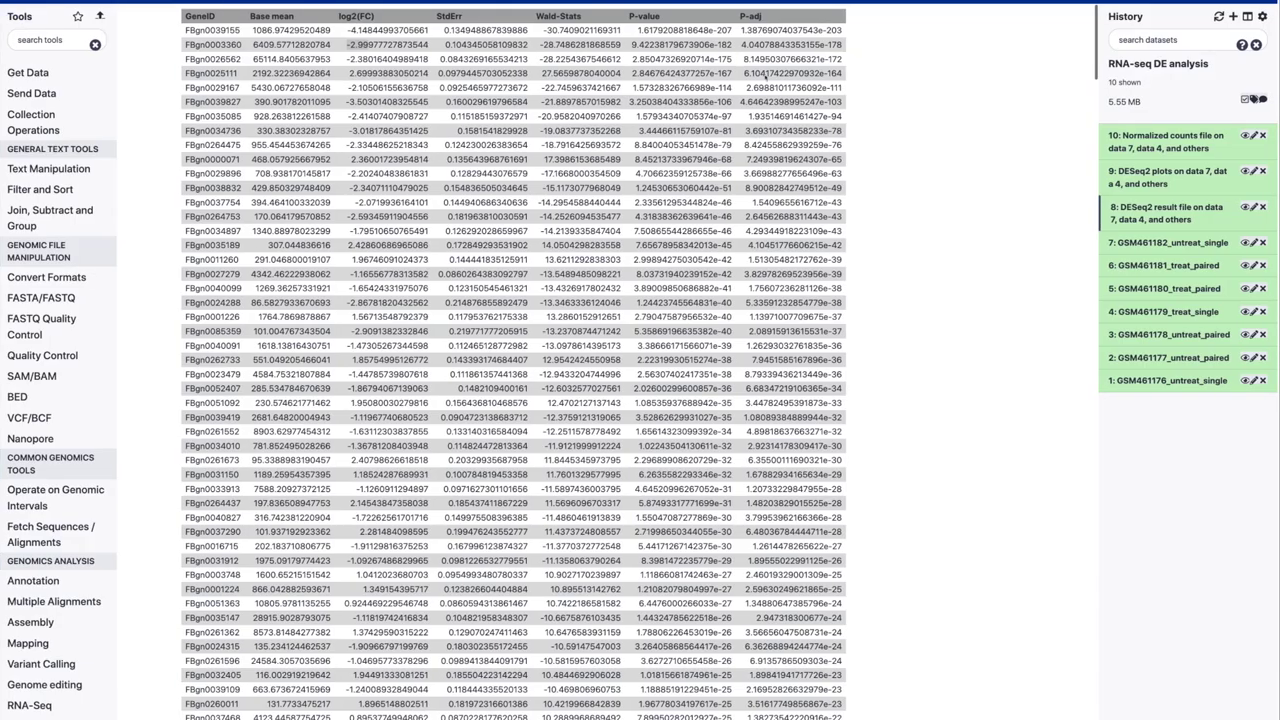
Check the adjusted p-value of gene FBgn0039155 in the result table, and reread the training's filtering instructions.
drag(741, 30, 855, 33)
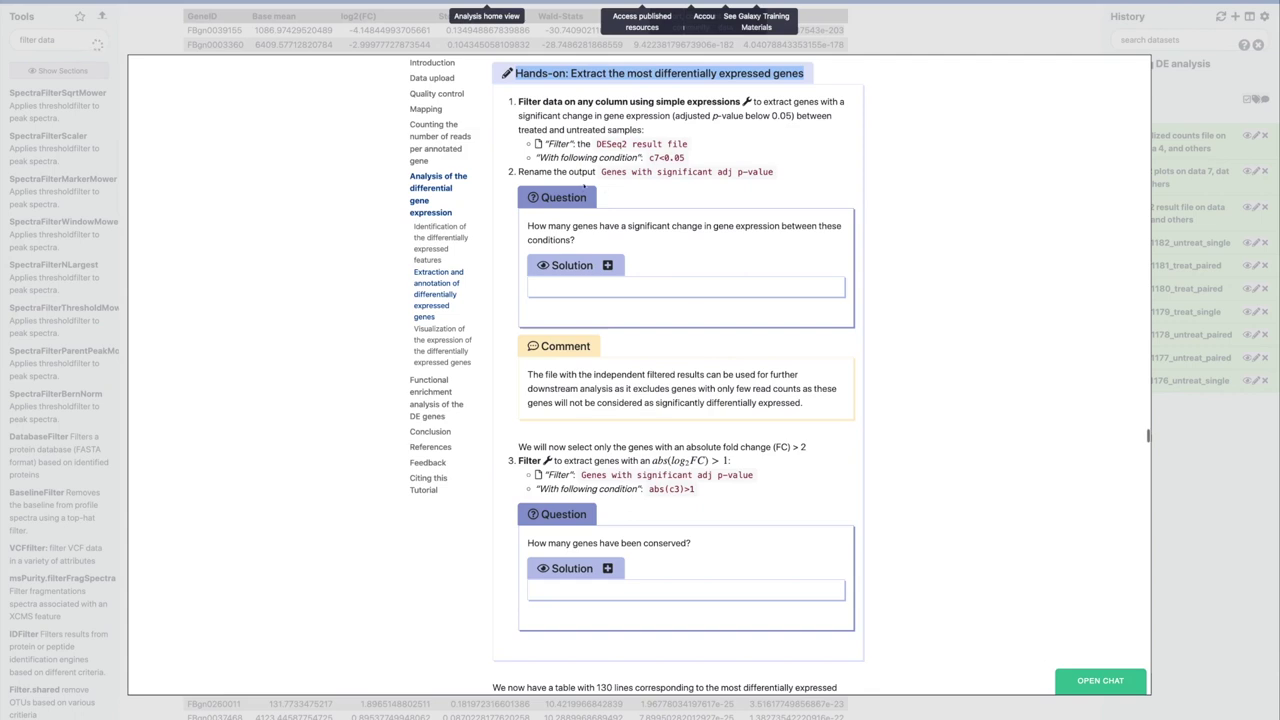
scroll(533, 192, up, 1)
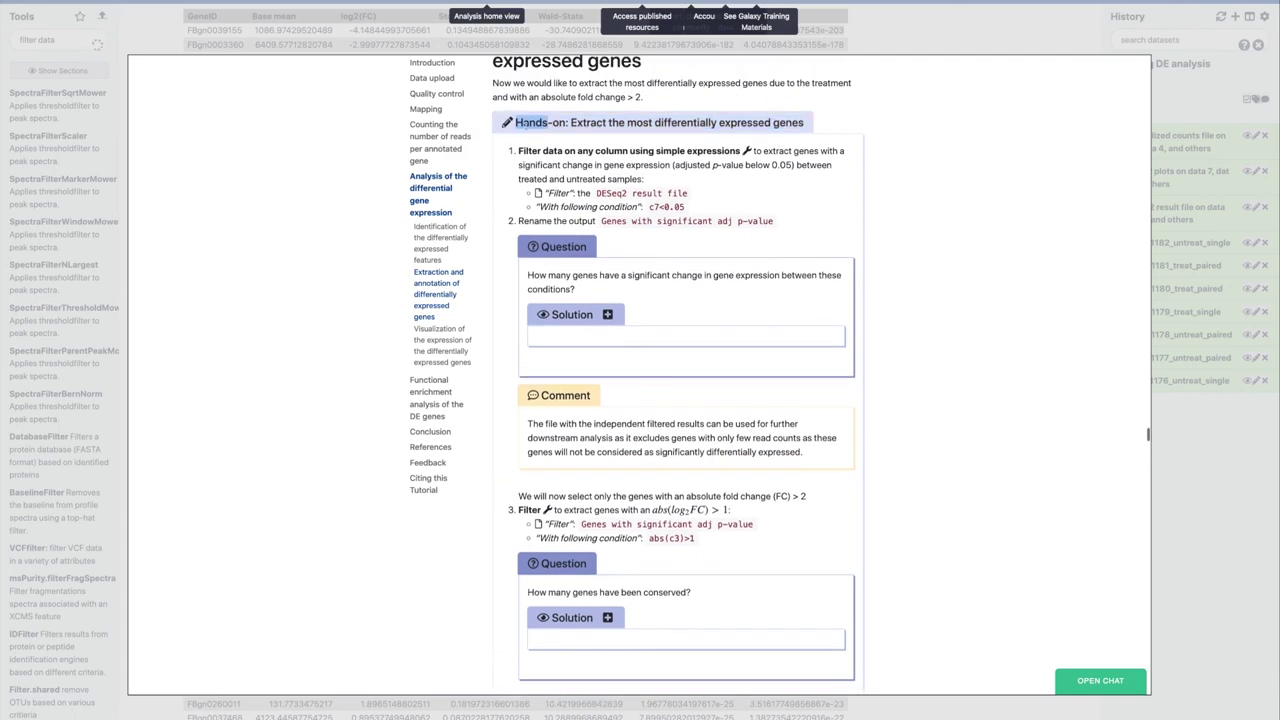
scroll(720, 261, down, 1)
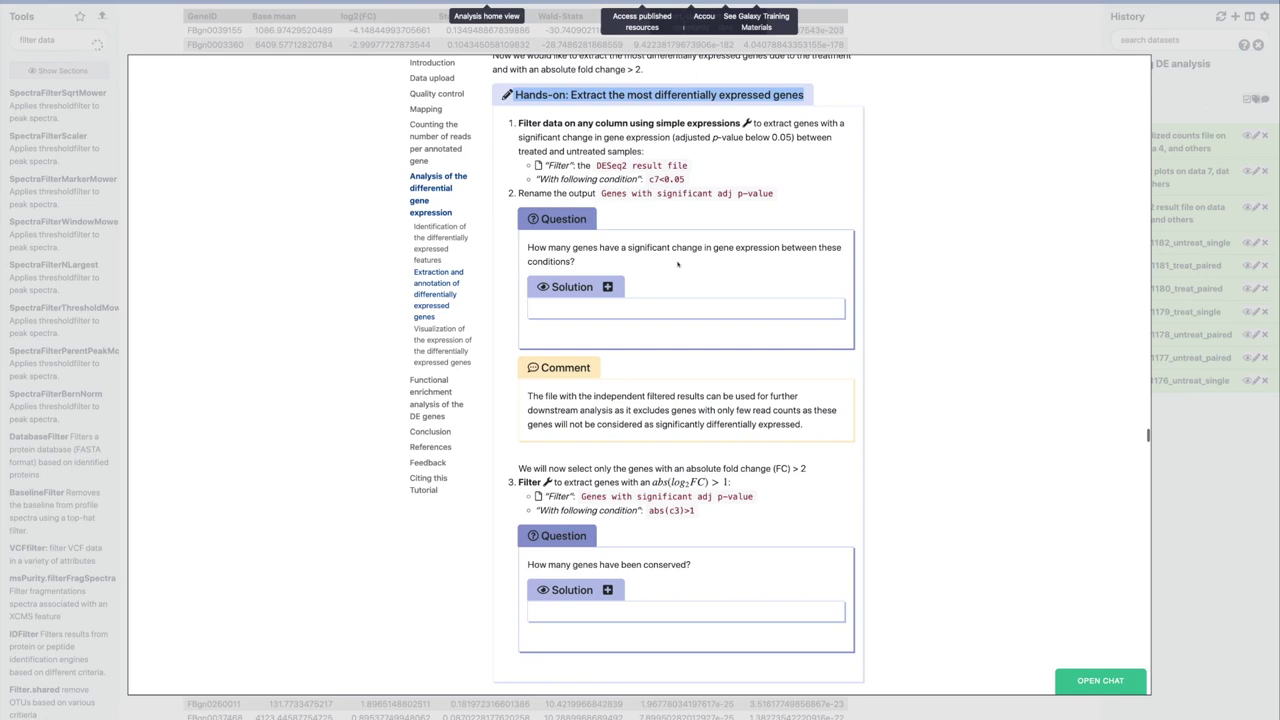
scroll(677, 264, down, 5)
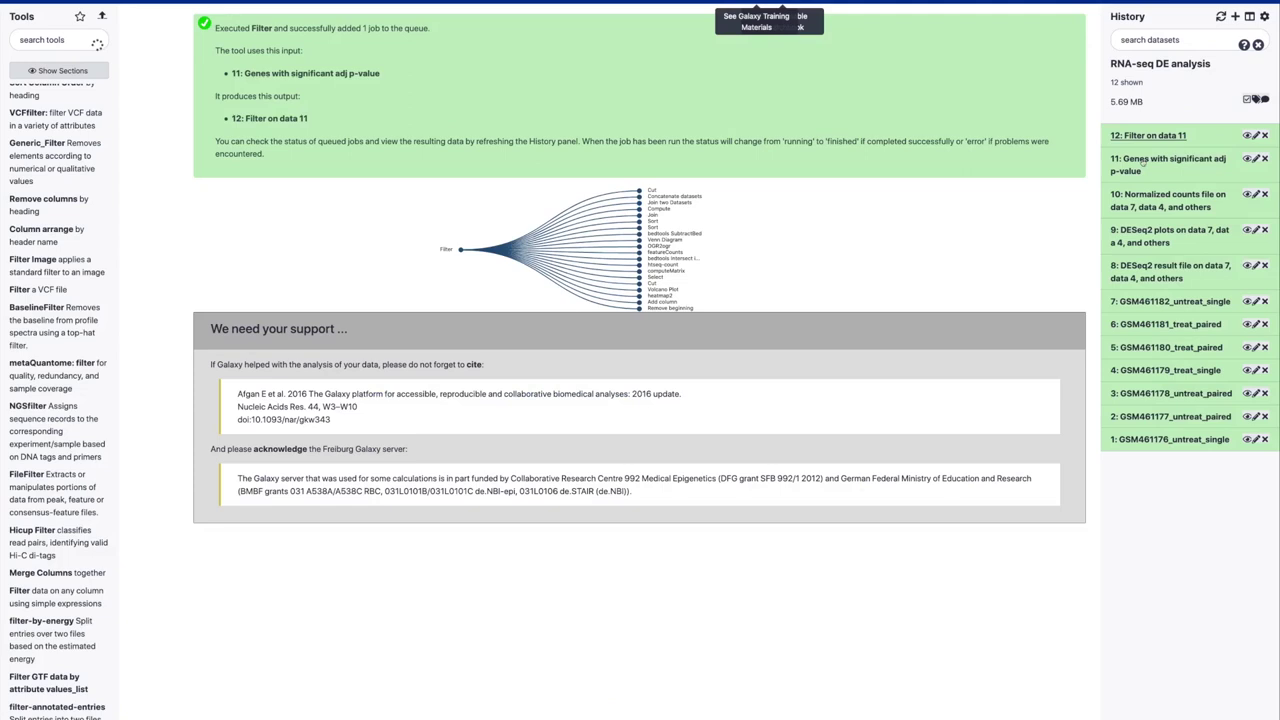
Open the details and run settings of the "Genes with significant adj p-value" dataset and examine its filter condition.
click(1138, 160)
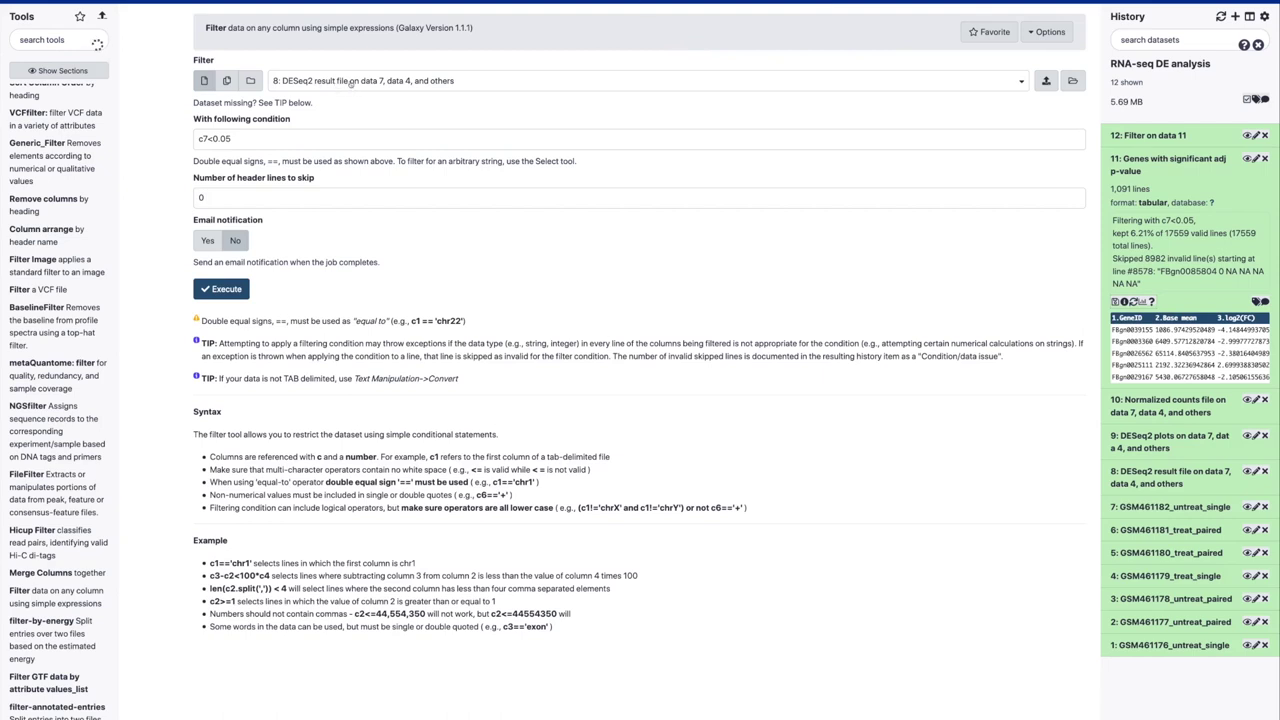
drag(239, 138, 197, 138)
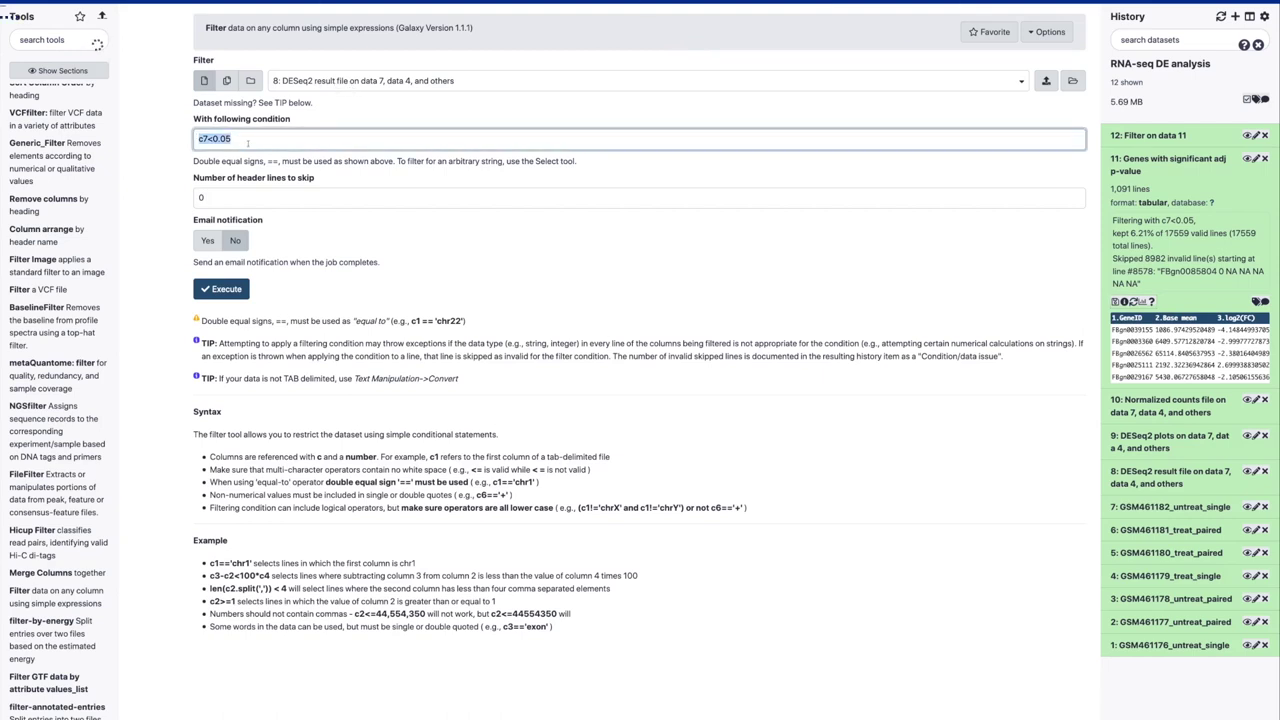
click(245, 138)
drag(234, 138, 211, 138)
click(1176, 165)
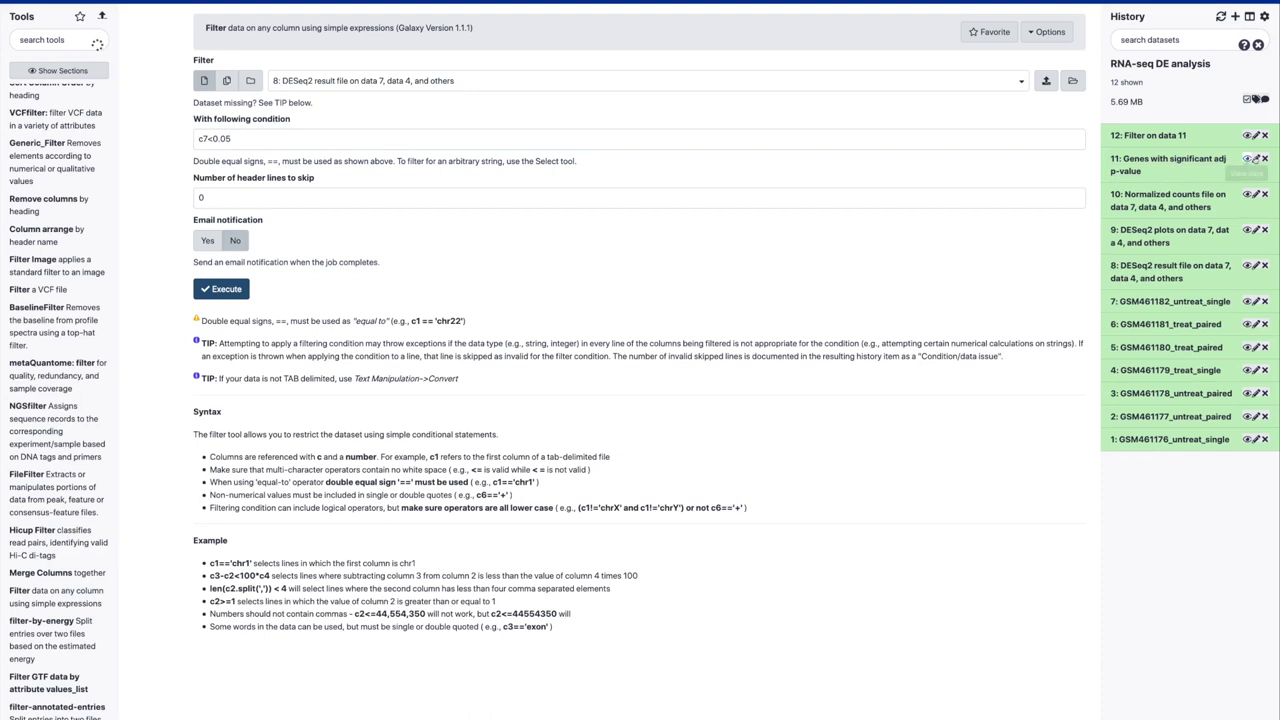
click(1177, 165)
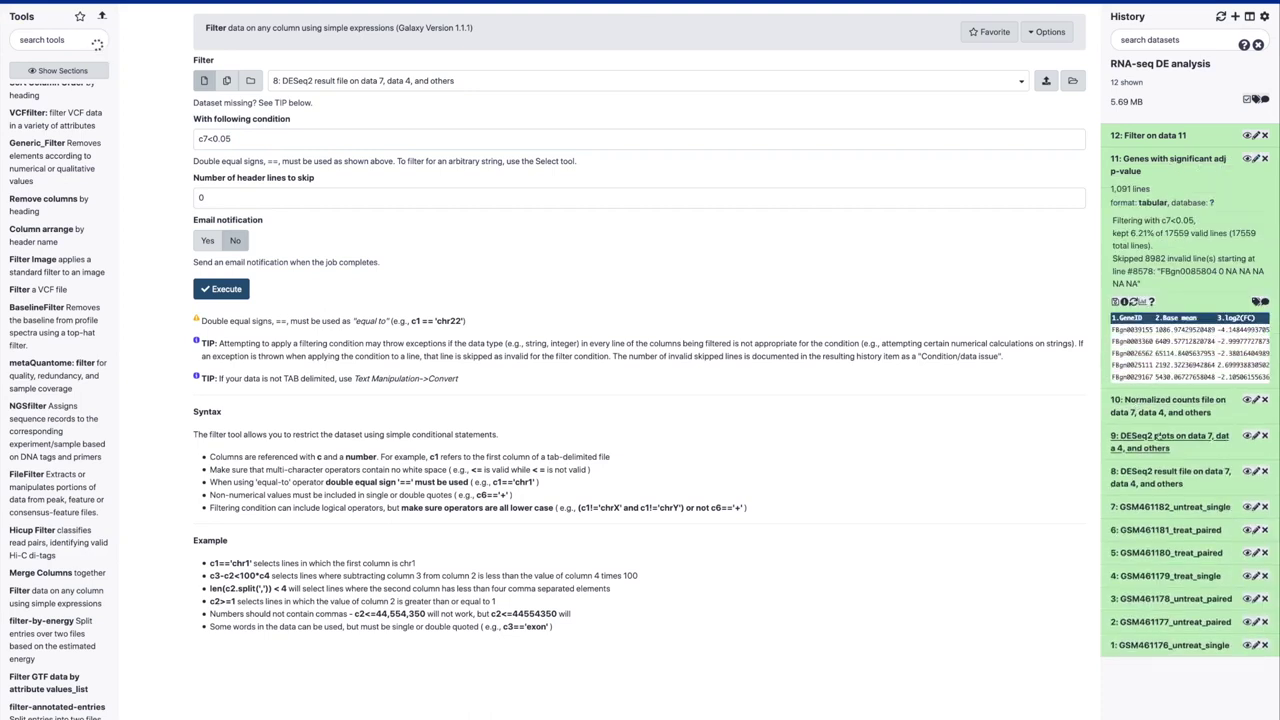
Expand the DESeq2 result file's details and compare its number of lines with that of "Genes with significant adj p-value".
click(1157, 437)
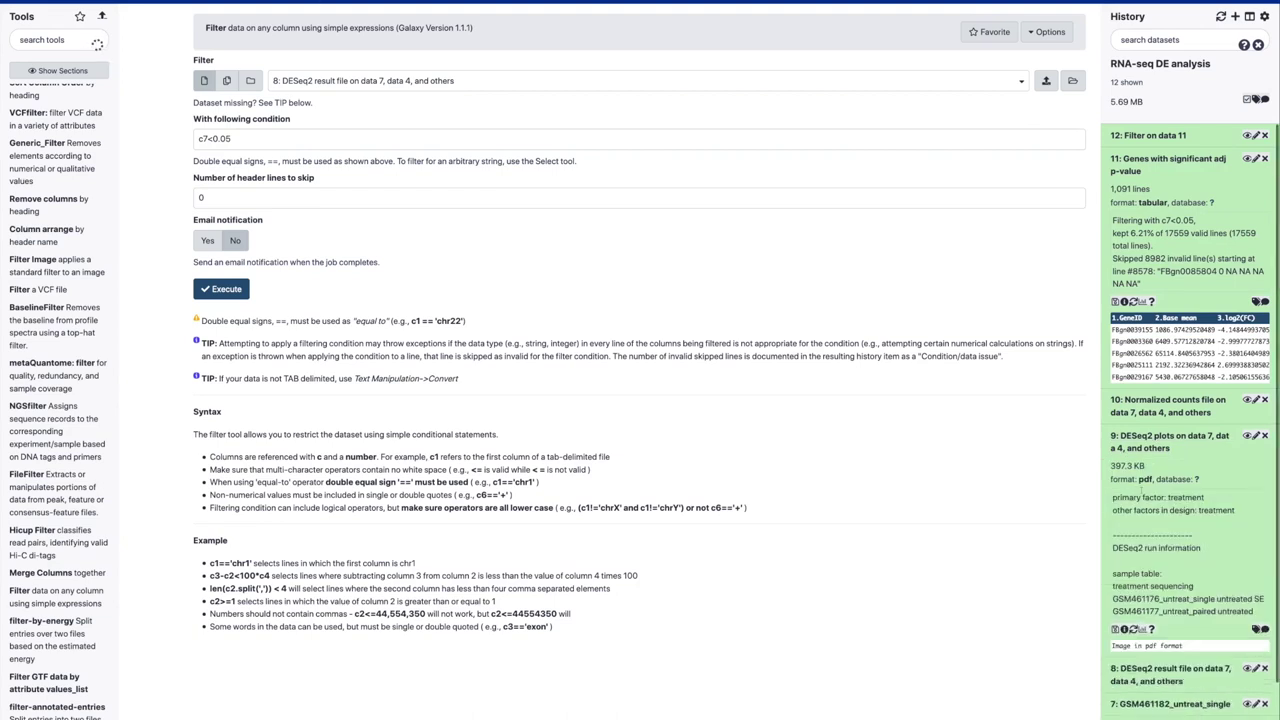
click(1150, 441)
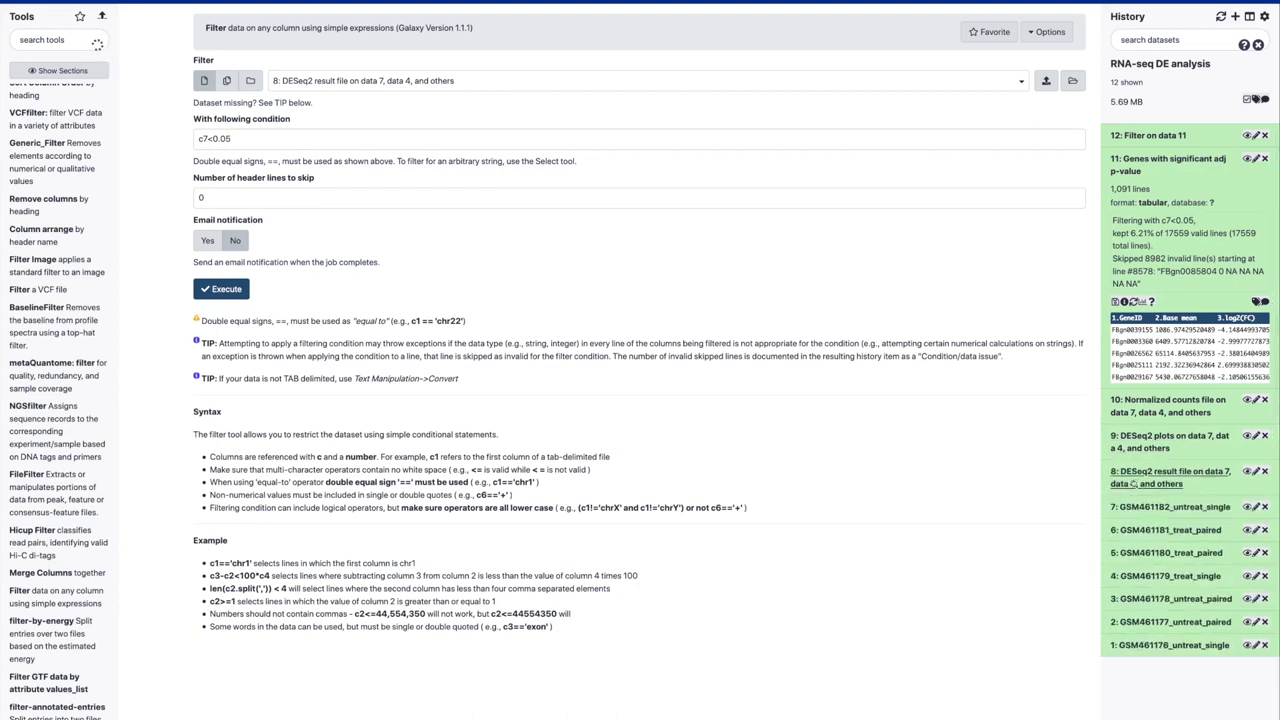
click(1134, 481)
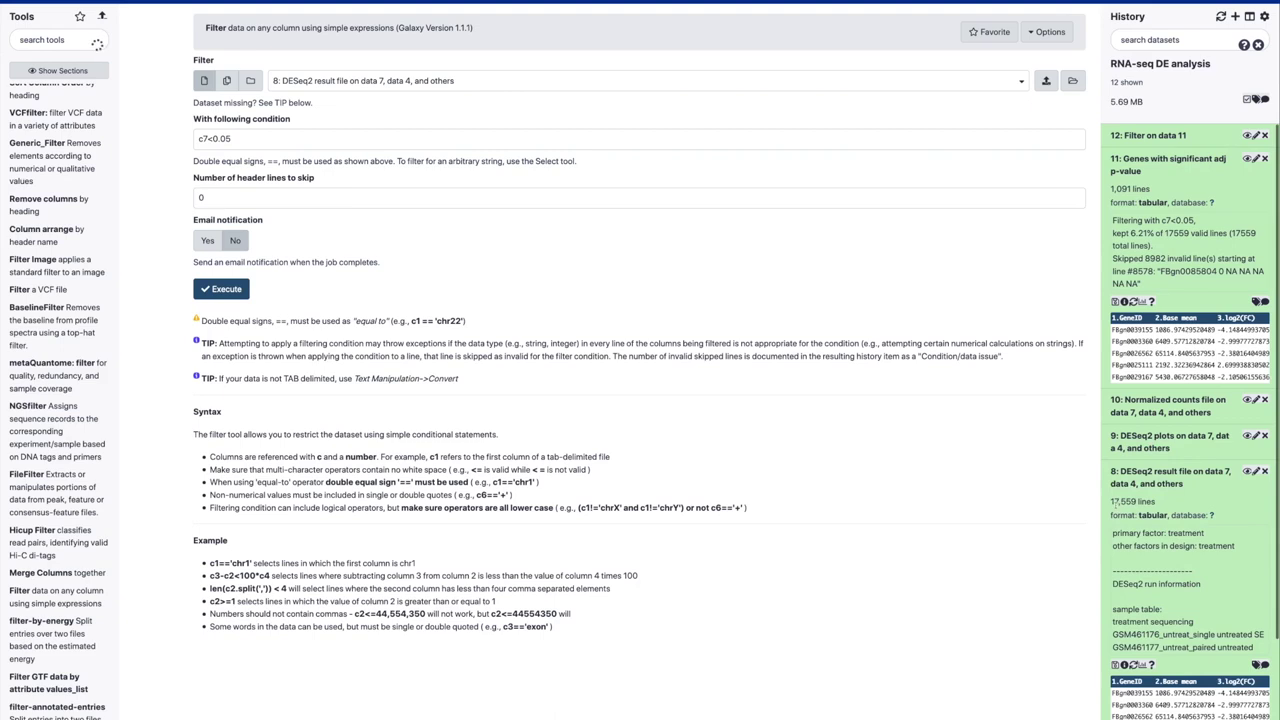
drag(1112, 501, 1127, 501)
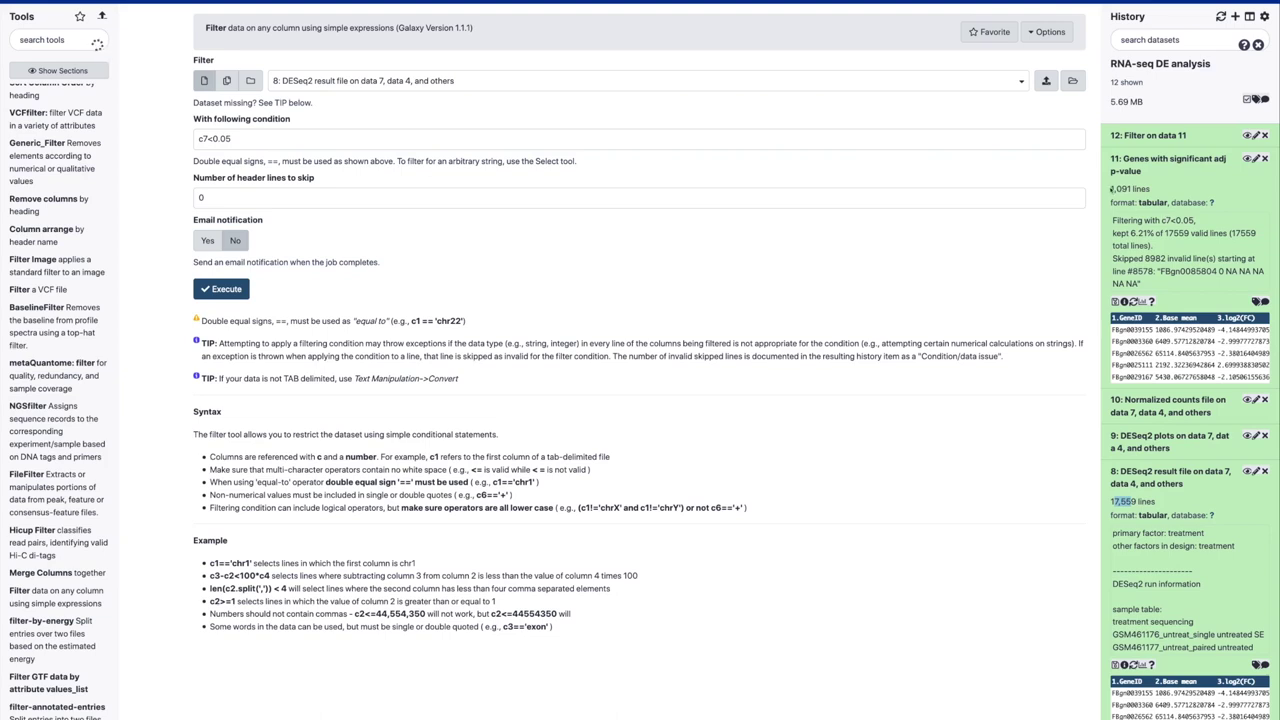
drag(1111, 188, 1132, 188)
click(1152, 162)
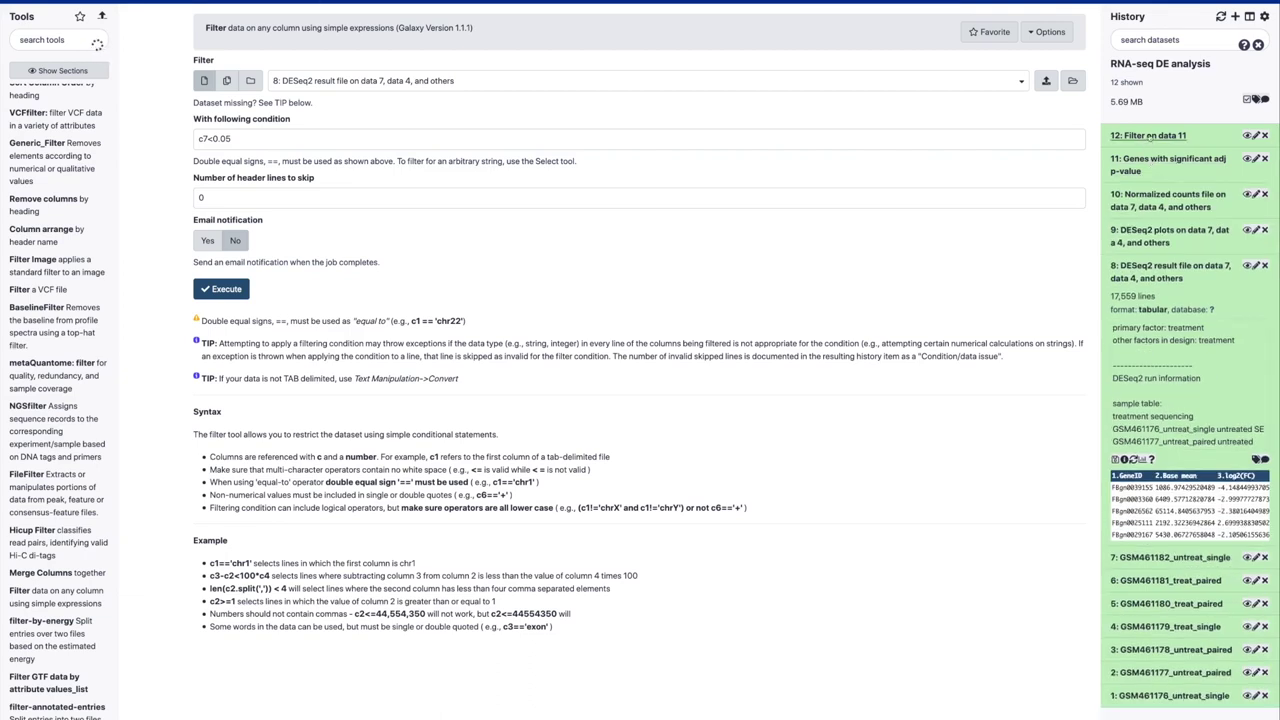
Open the details and run settings of "Filter on data 11" and examine its fold change condition and number of lines.
click(1159, 140)
click(1133, 229)
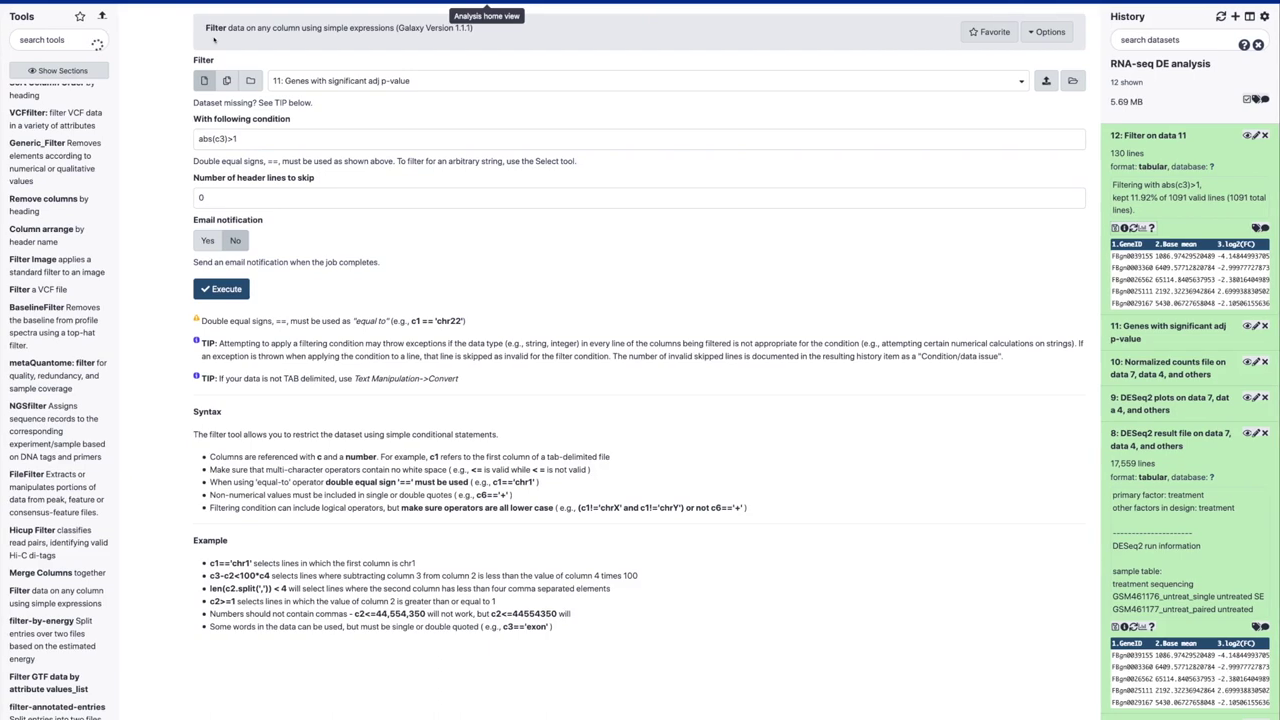
double_click(219, 139)
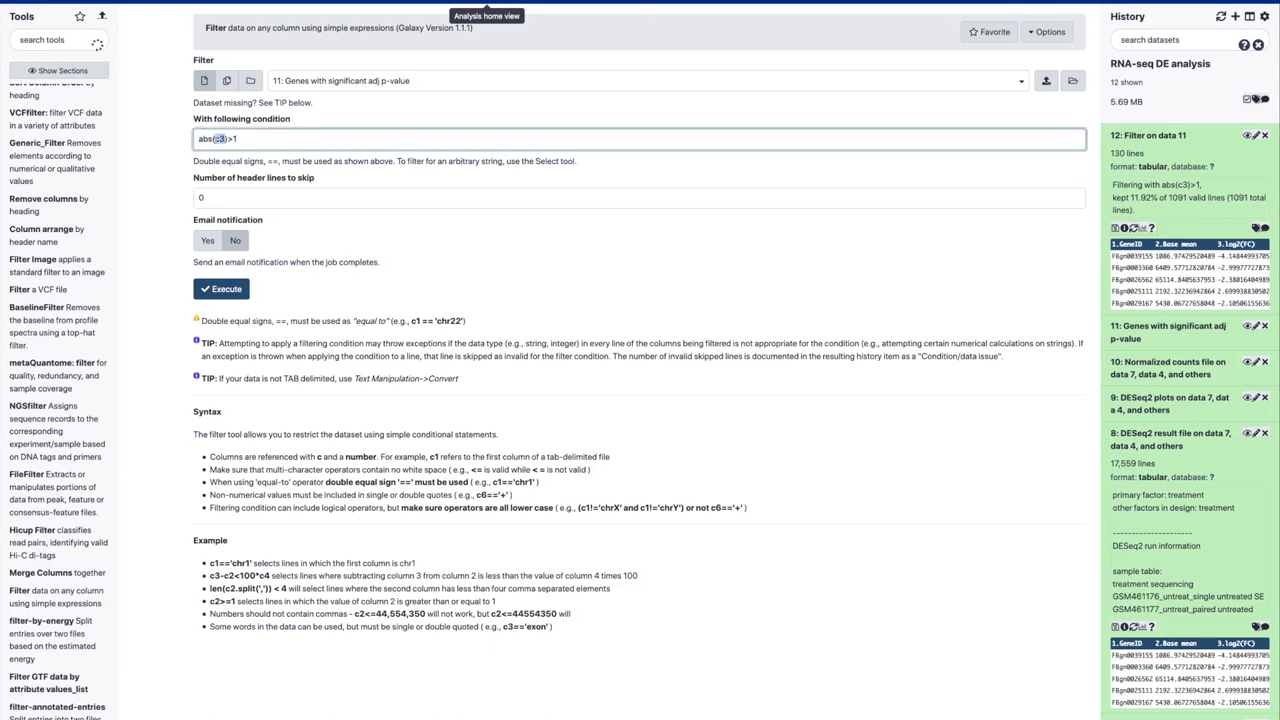
click(213, 139)
drag(243, 139, 200, 139)
double_click(1117, 153)
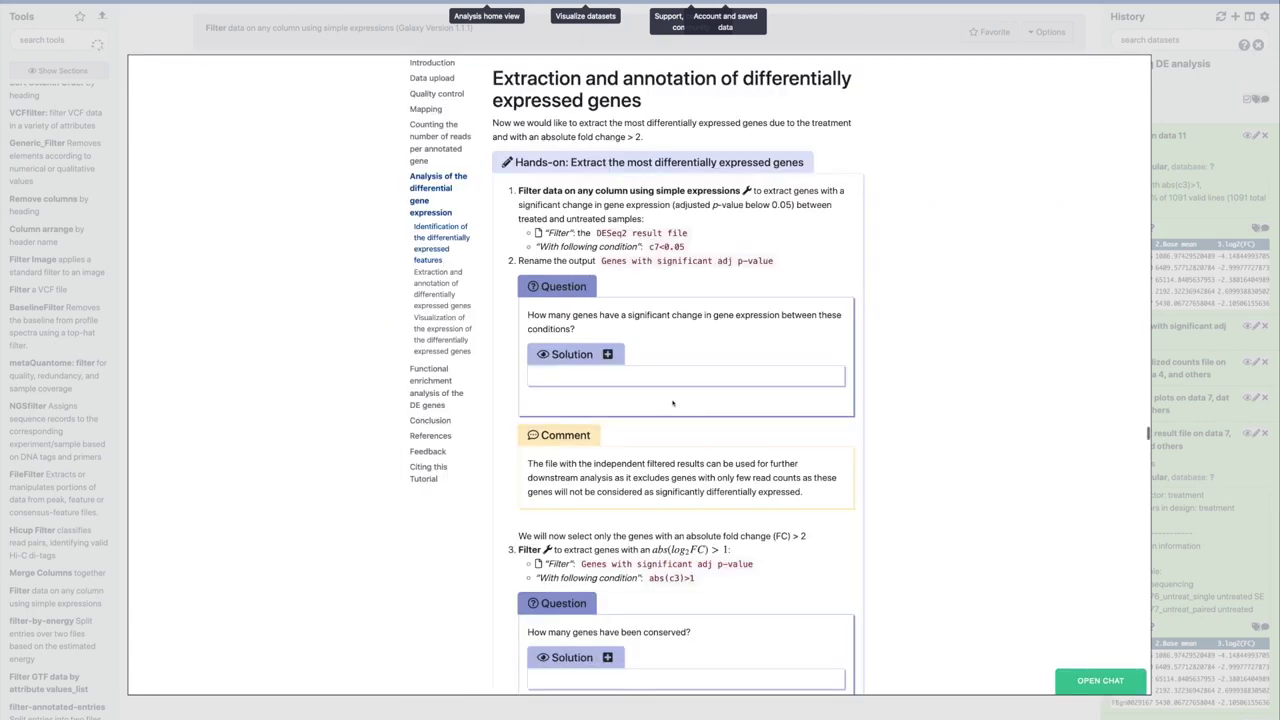
Read the training material's fold change filtering and "Annotation of the differentially expressed genes" hands-on, and close the training material.
scroll(673, 403, down, 5)
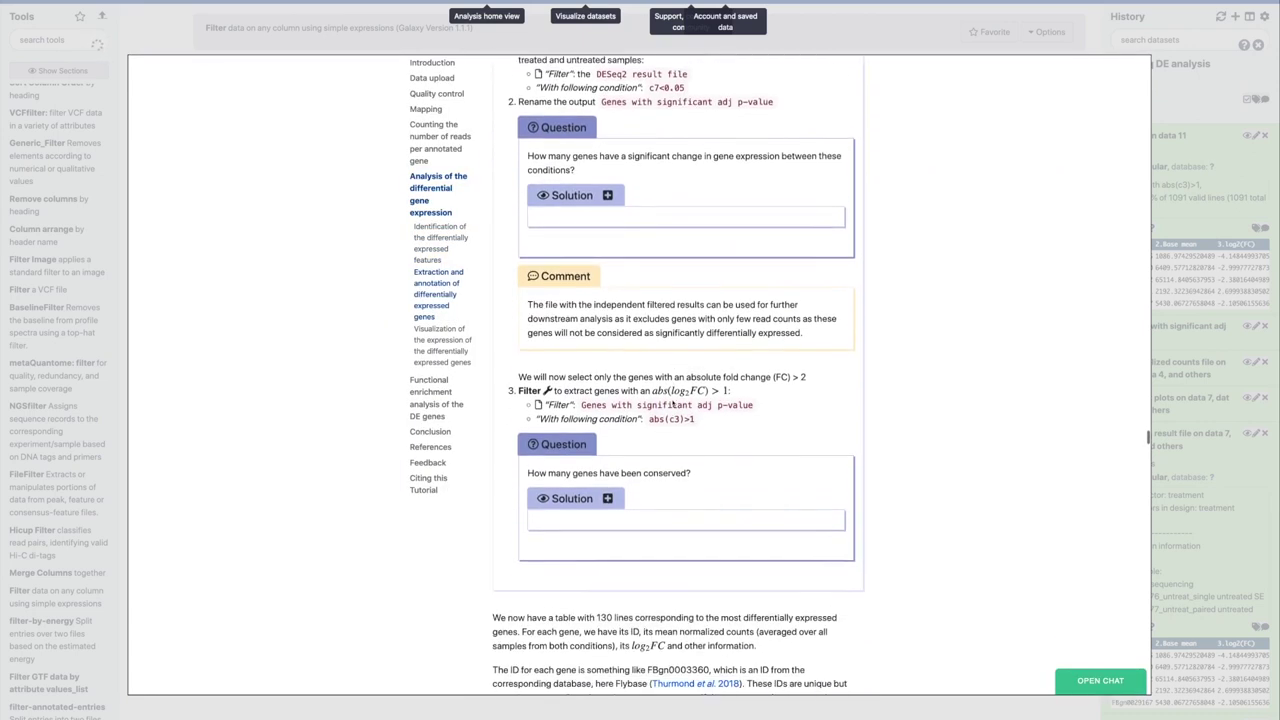
scroll(656, 388, down, 4)
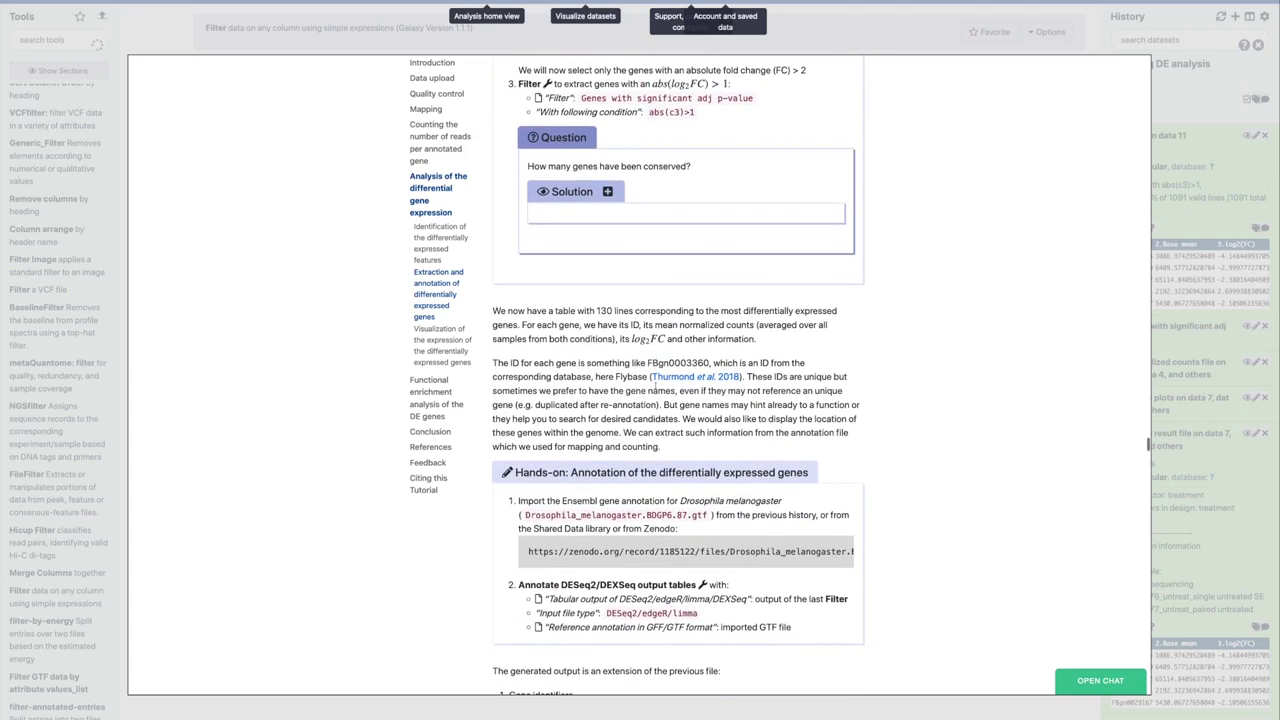
click(935, 705)
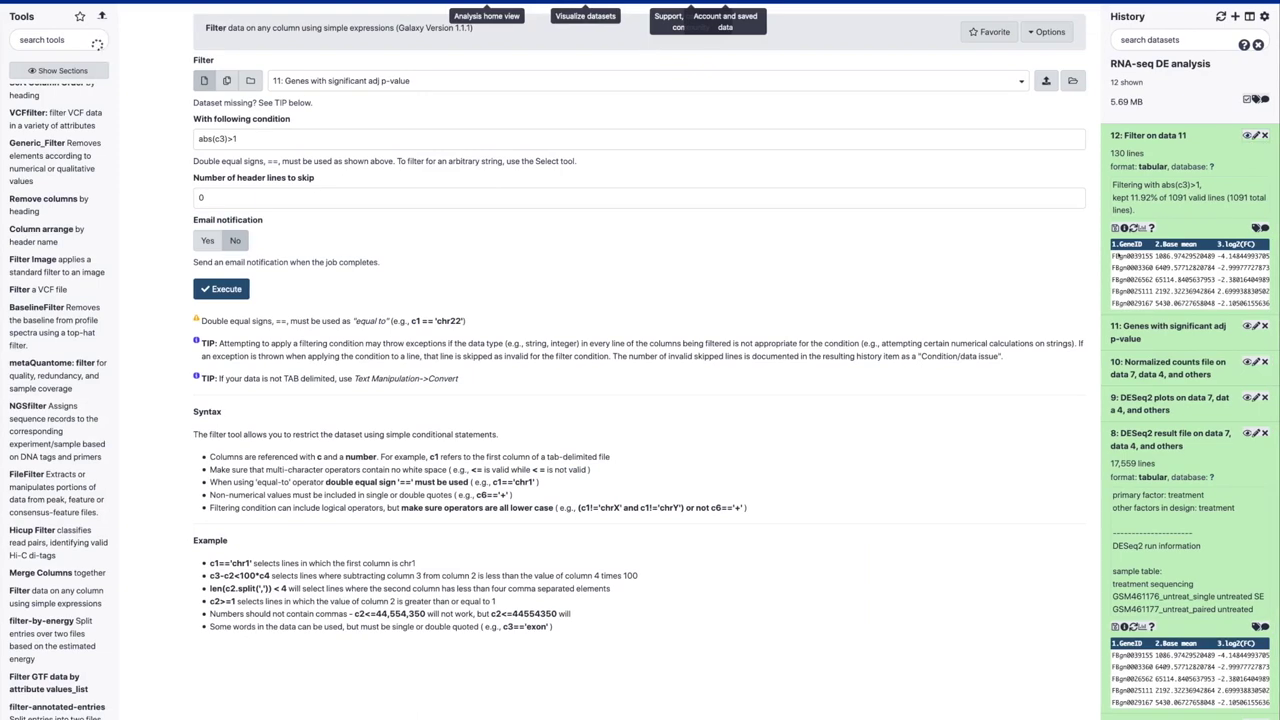
View the "Filter on data 11" table, examine its first gene identifier, and collapse the DESeq2 result file's details.
click(1197, 255)
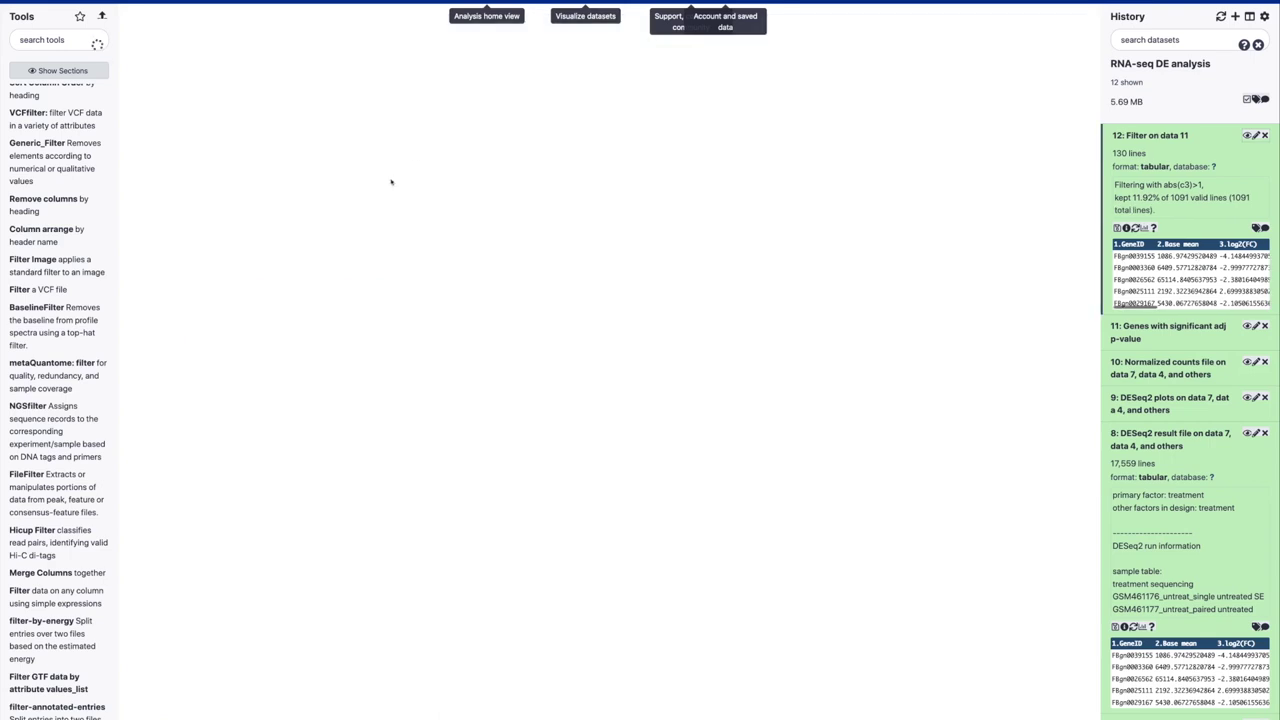
double_click(228, 30)
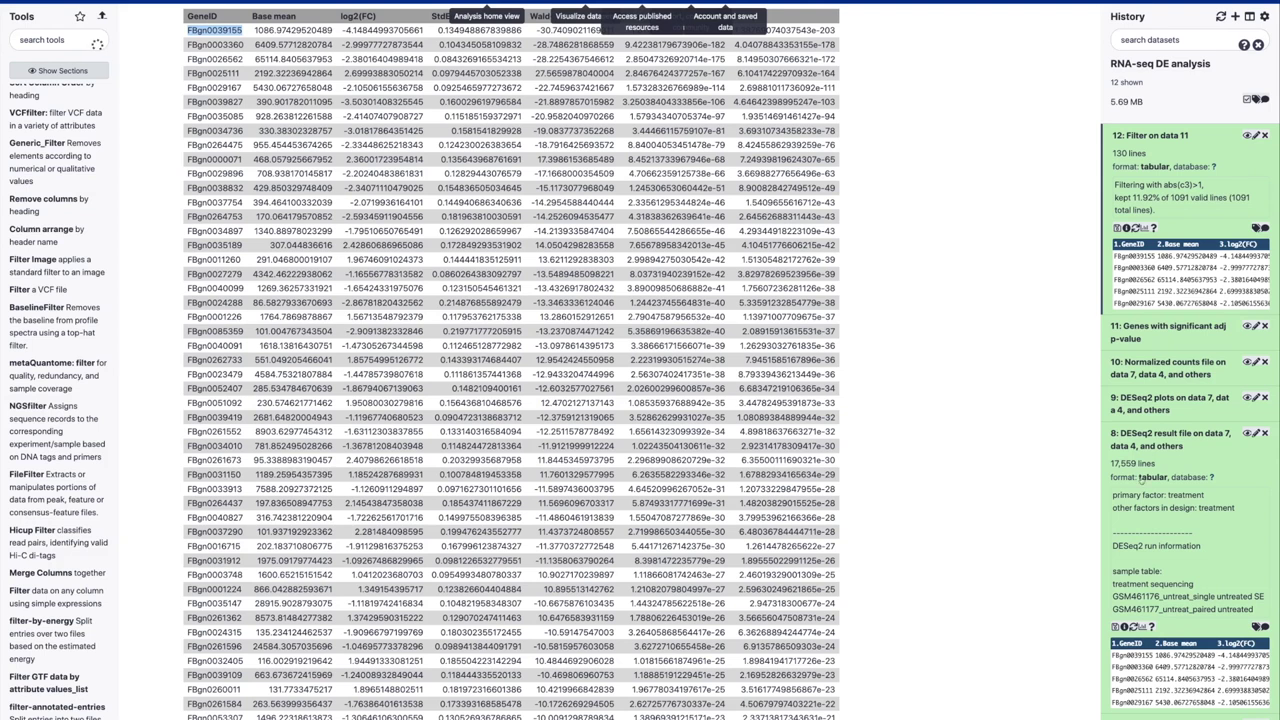
click(1156, 440)
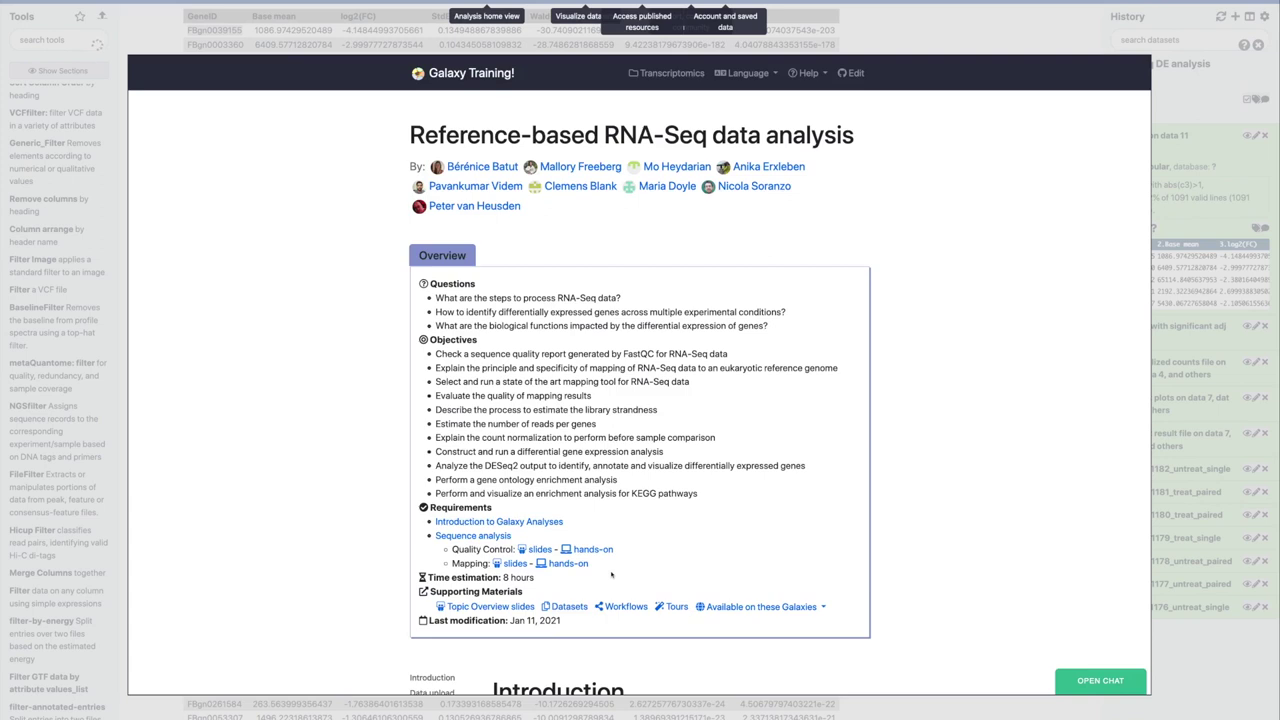
Find the "Extraction and annotation of differentially expressed genes" section in the training material and go to its annotation hands-on.
scroll(611, 574, down, 5)
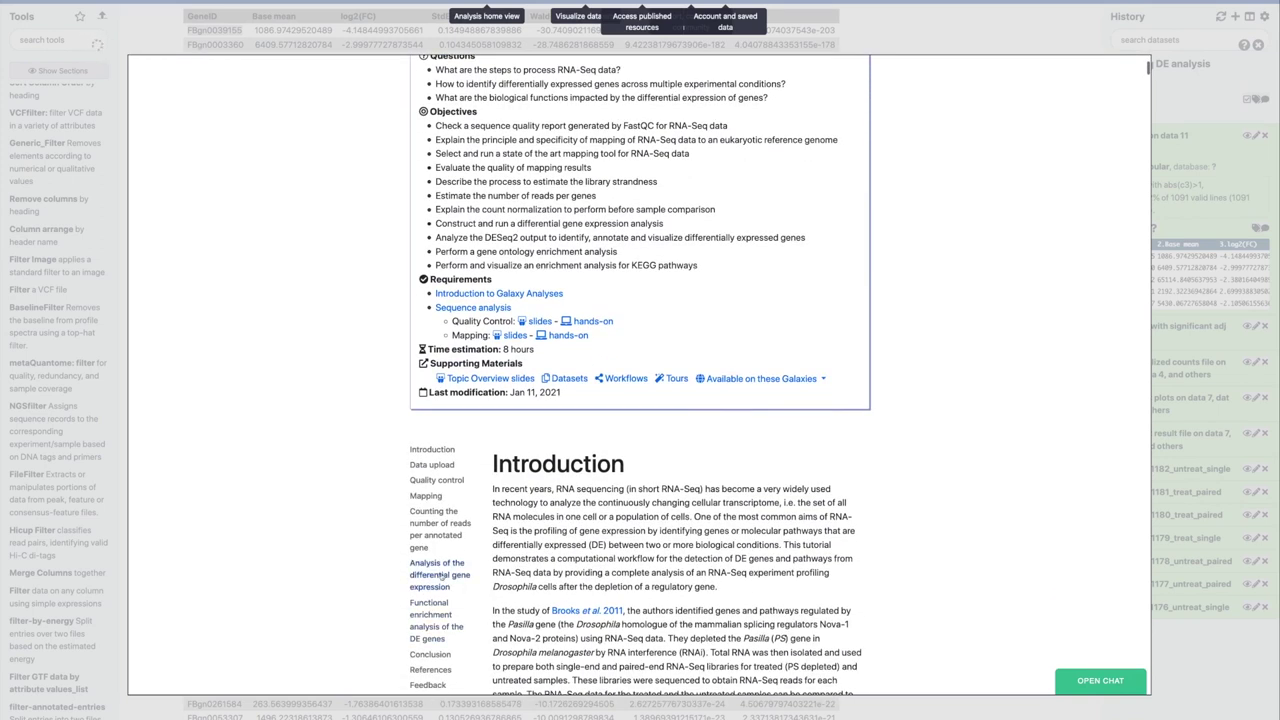
scroll(787, 530, down, 10)
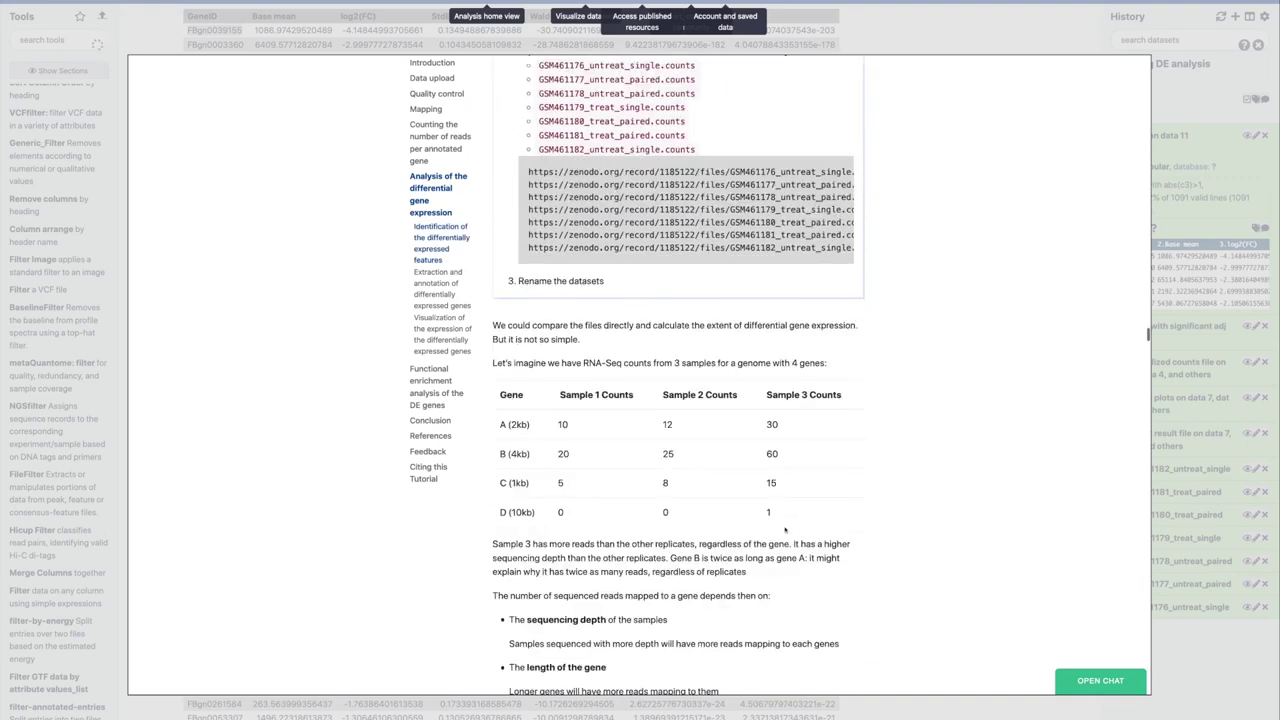
scroll(785, 530, down, 15)
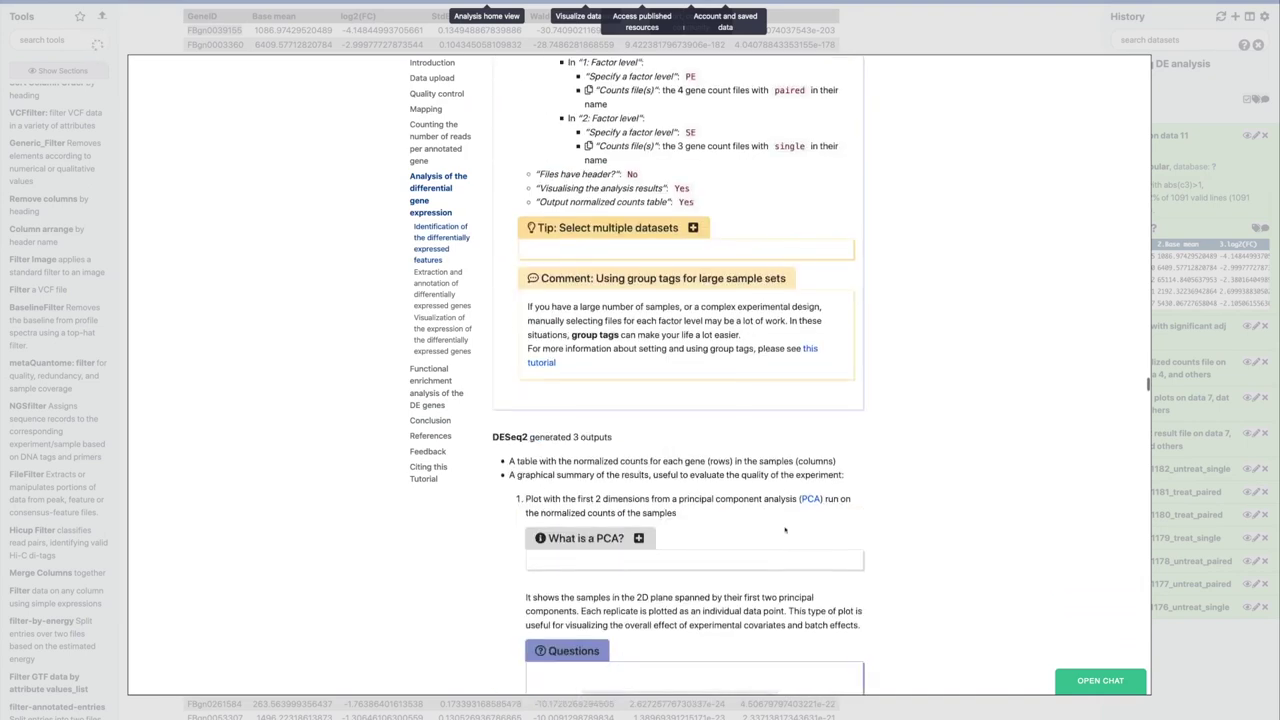
scroll(785, 530, down, 15)
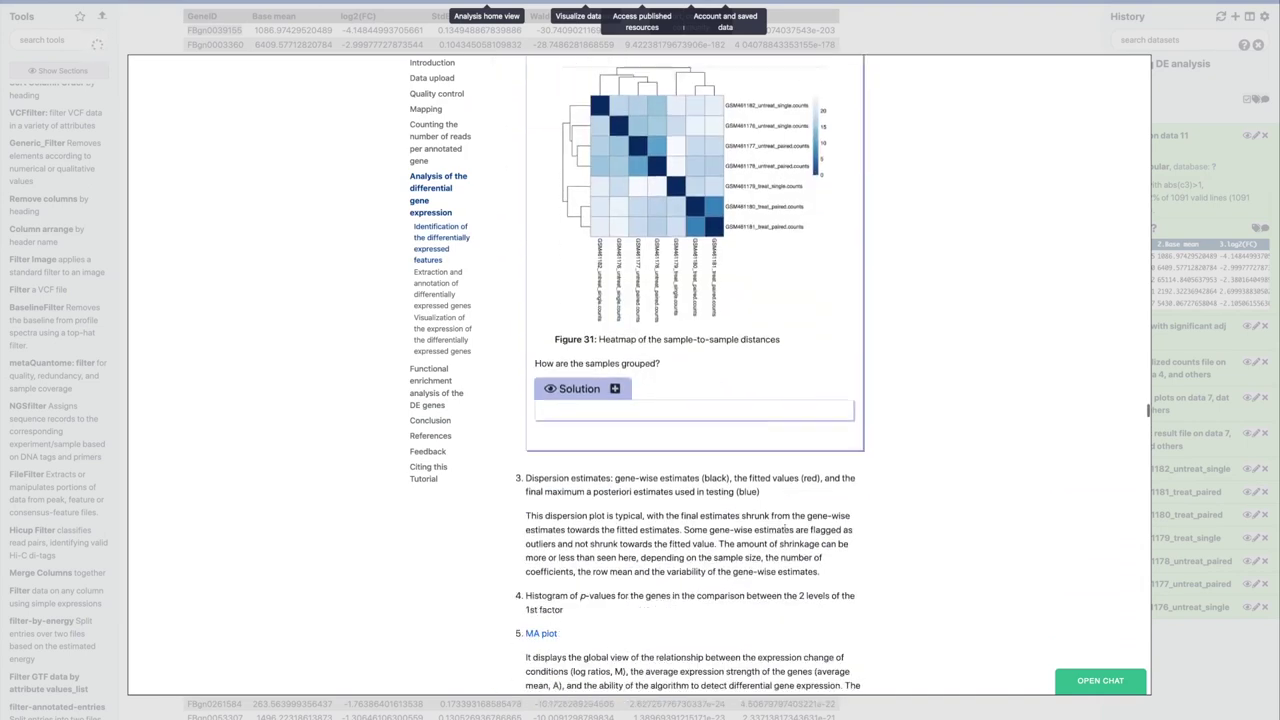
click(440, 285)
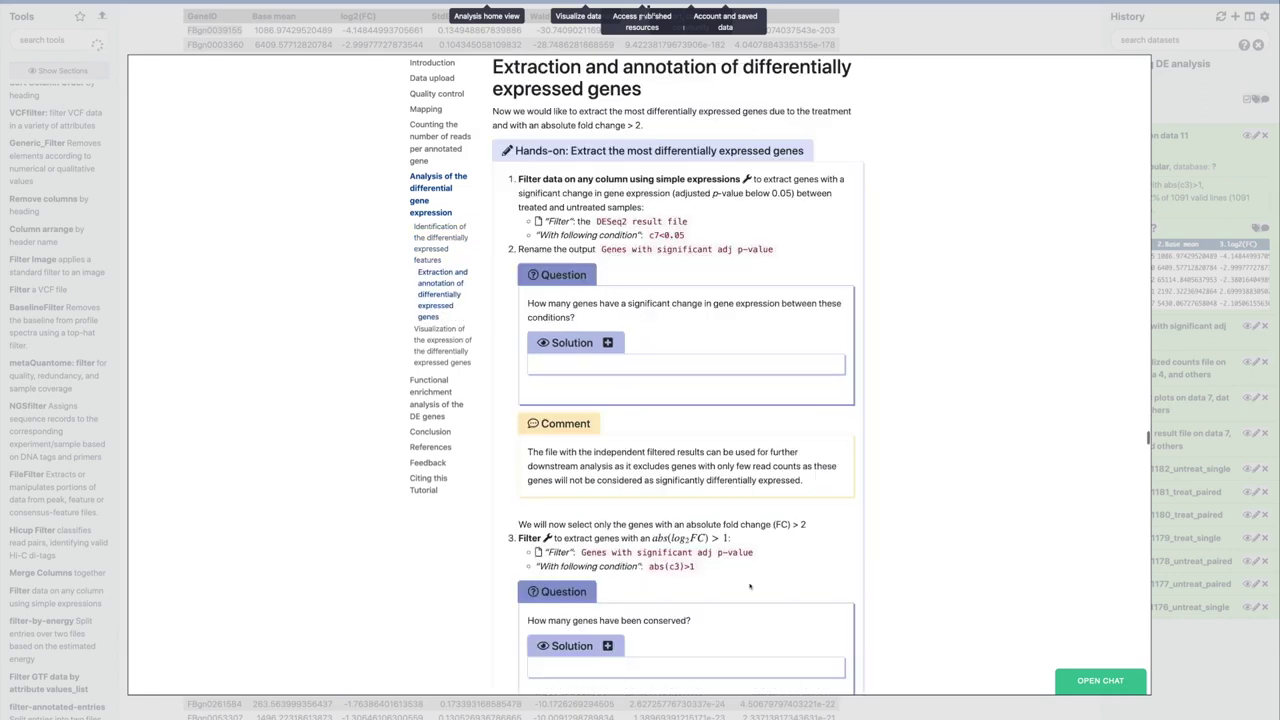
scroll(763, 524, down, 10)
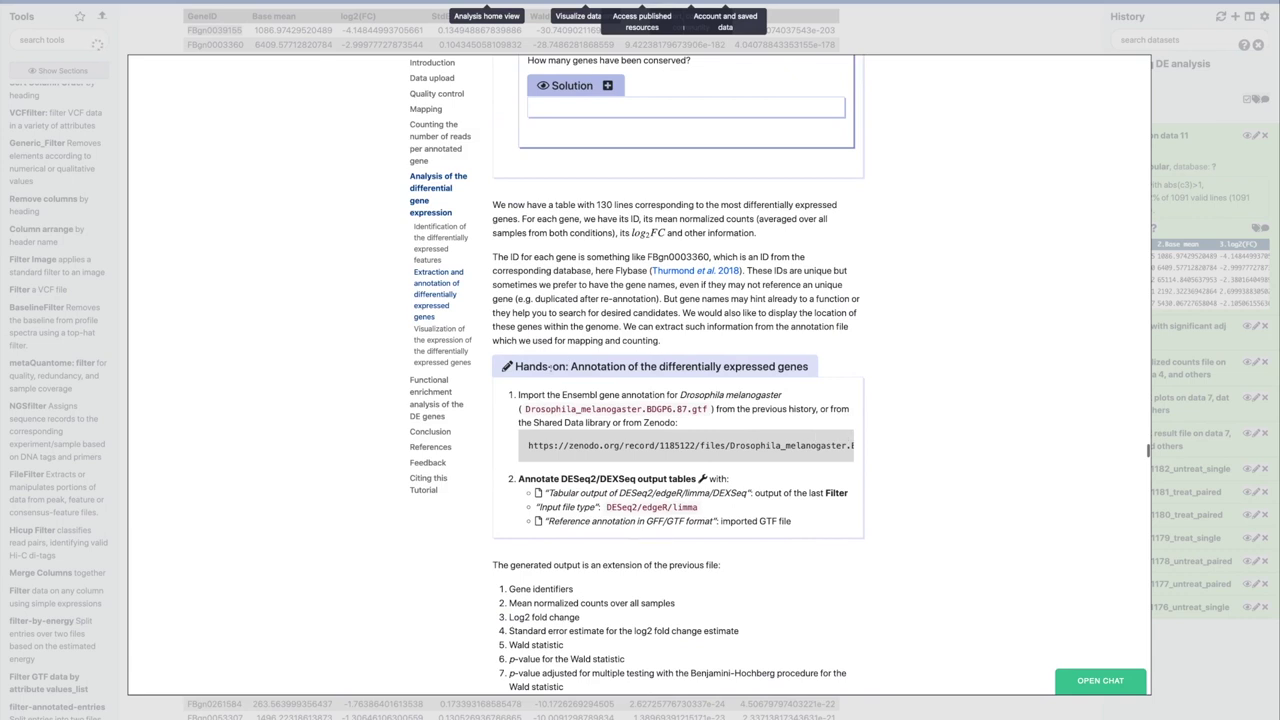
Read the "Annotation of the differentially expressed genes" hands-on with its output columns and questions, and close the training material.
triple_click(550, 367)
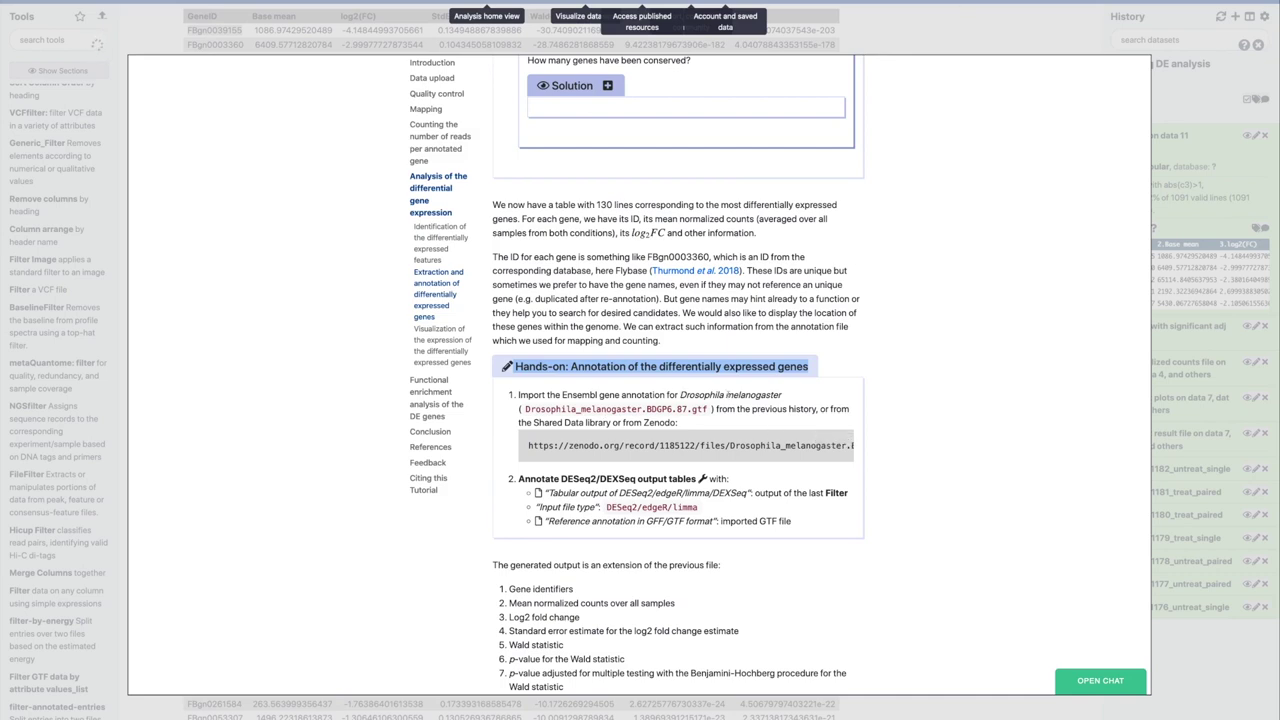
scroll(646, 490, down, 1)
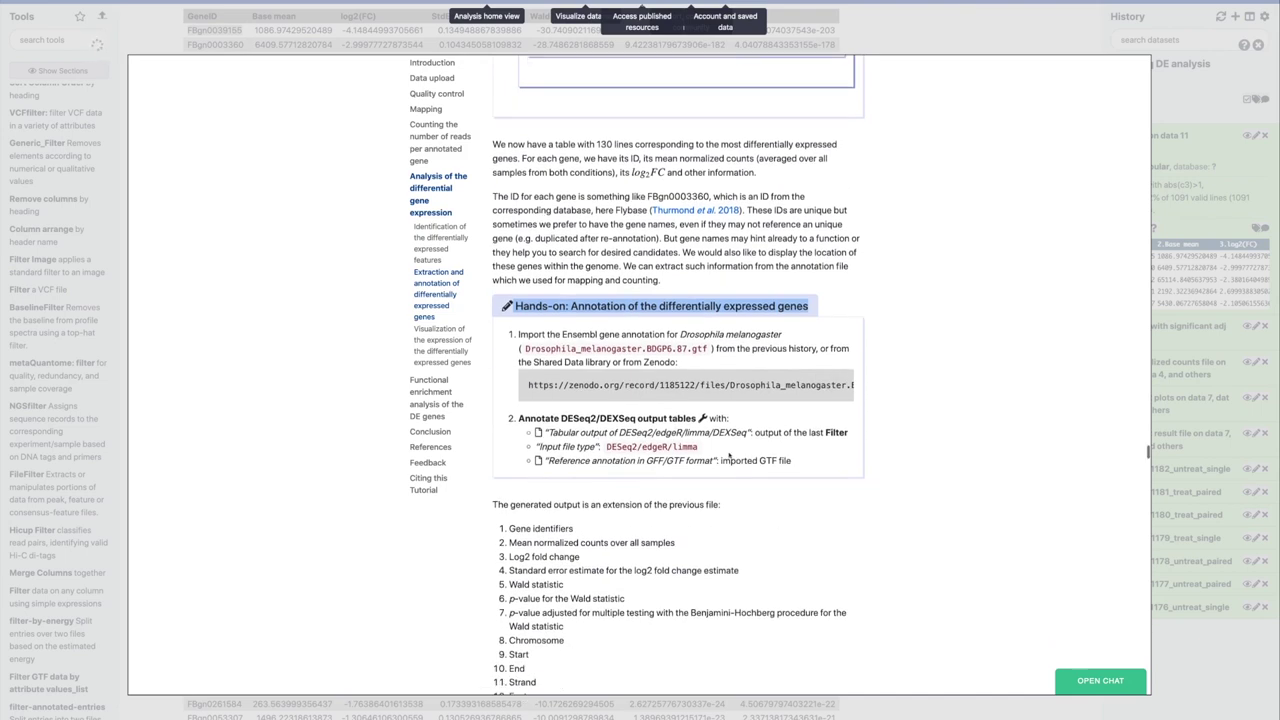
scroll(618, 516, down, 1)
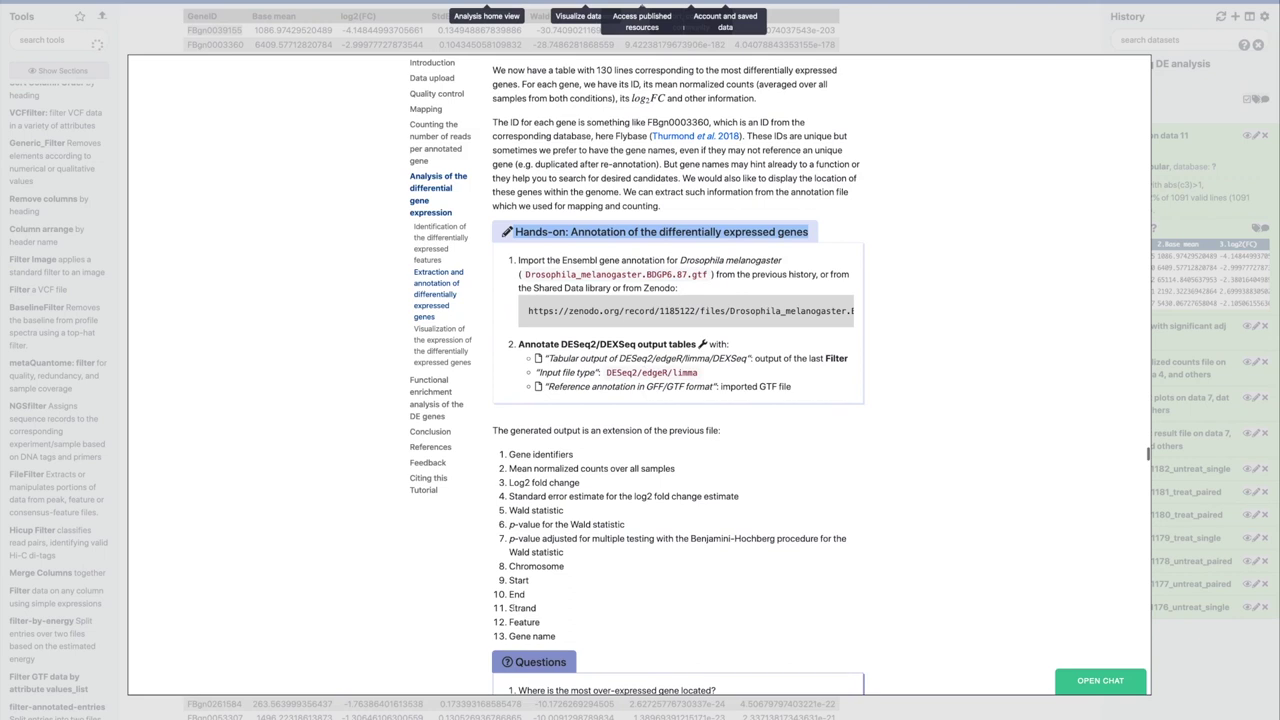
scroll(520, 624, down, 1)
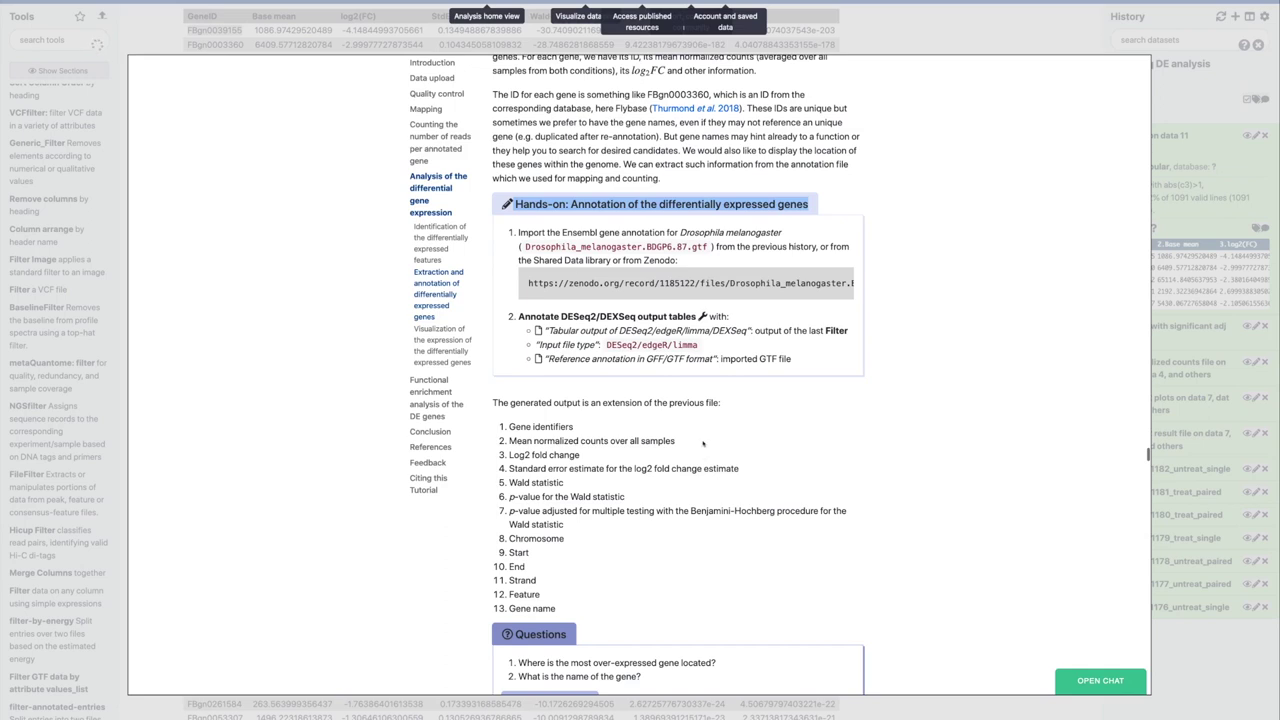
scroll(703, 443, down, 6)
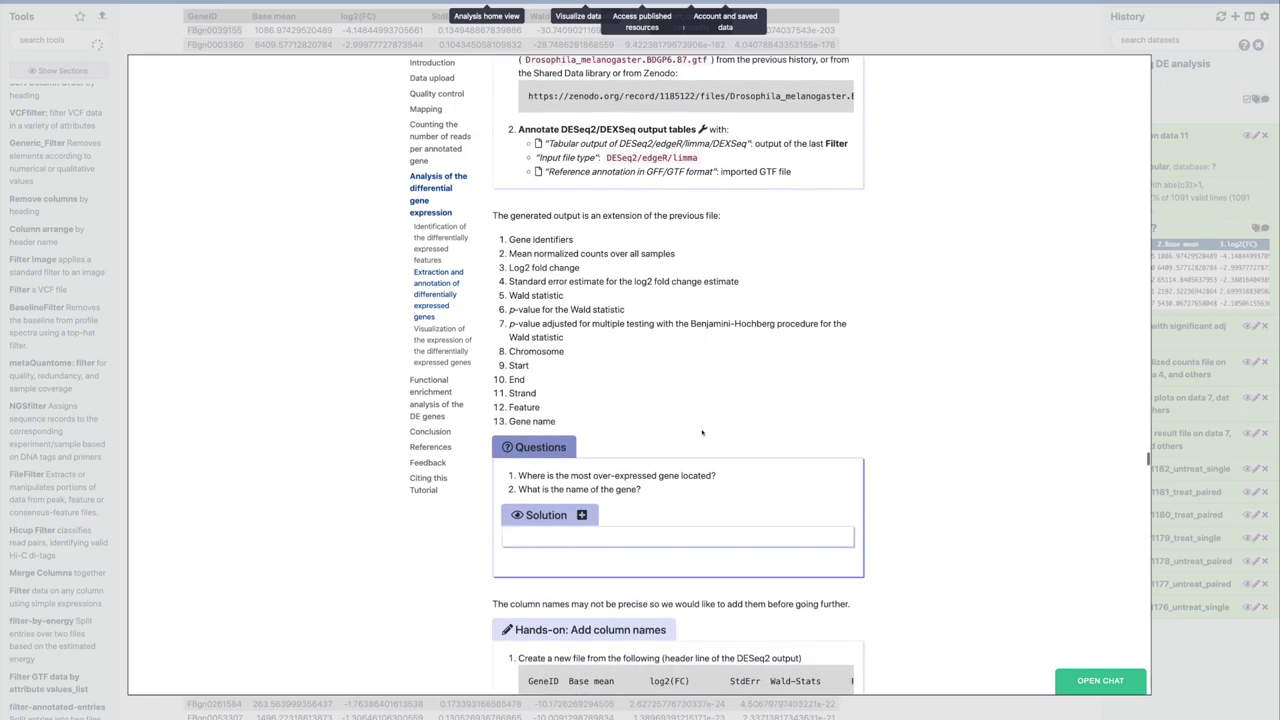
scroll(703, 432, down, 3)
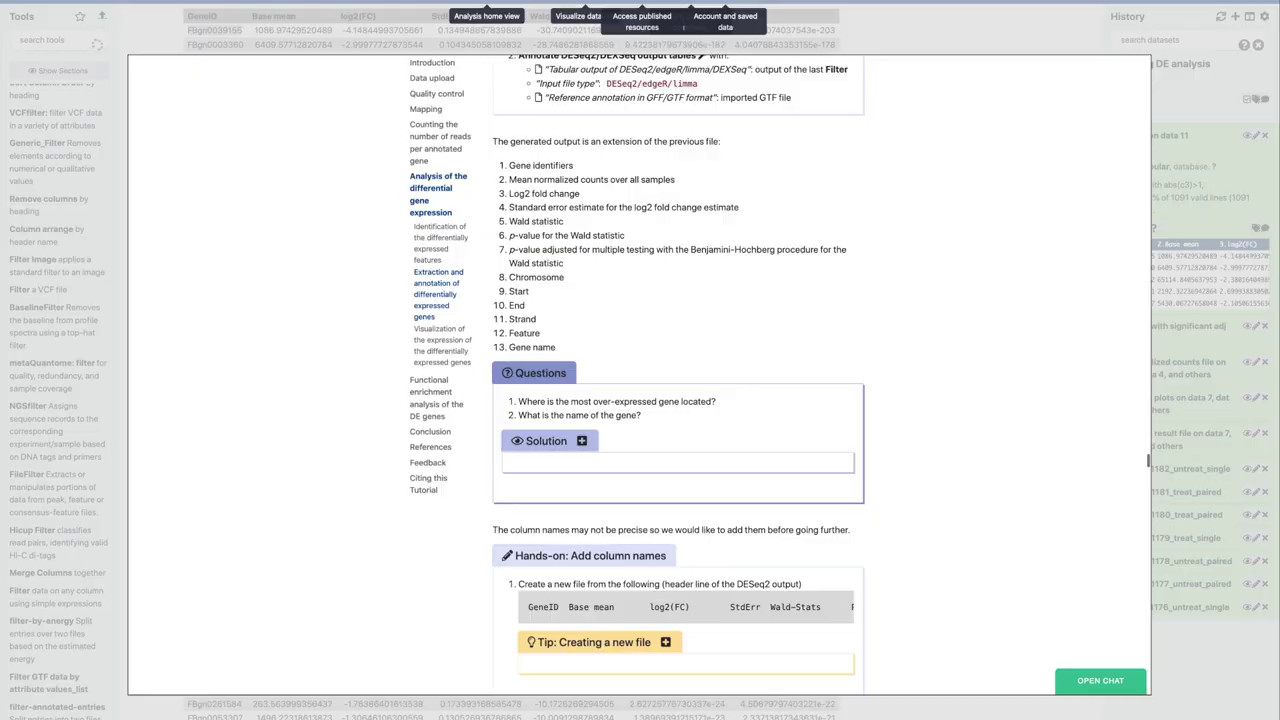
key(Escape)
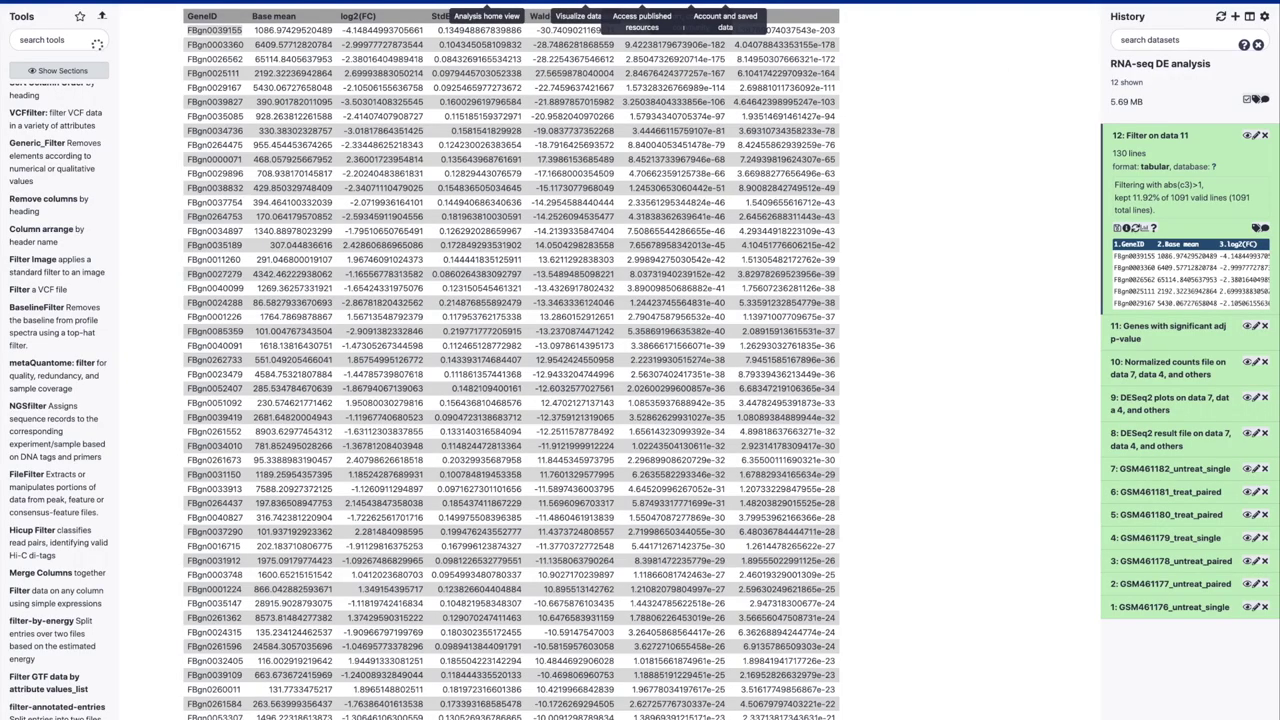
Copy the Drosophila_melanogaster.BDGP6.87 dataset from the earlier RNA-seq tutorial history into "RNA-seq DE analysis" and return to the analysis view.
click(1264, 16)
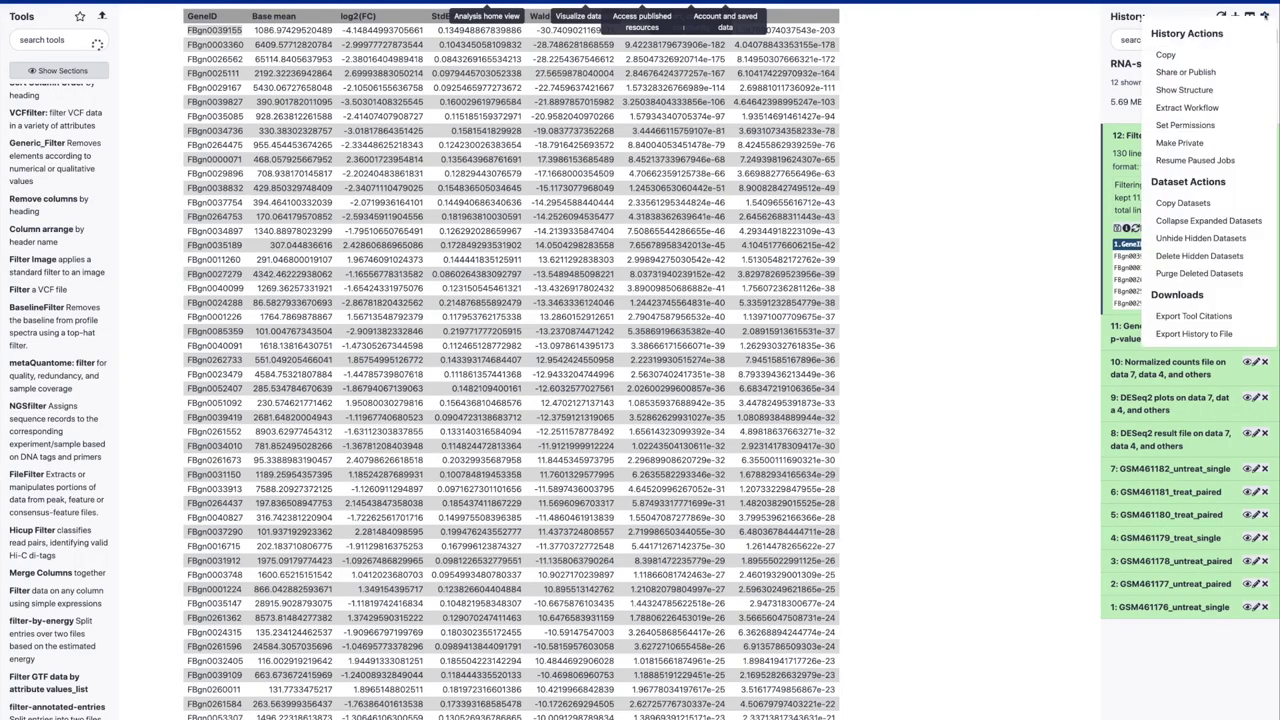
click(1044, 14)
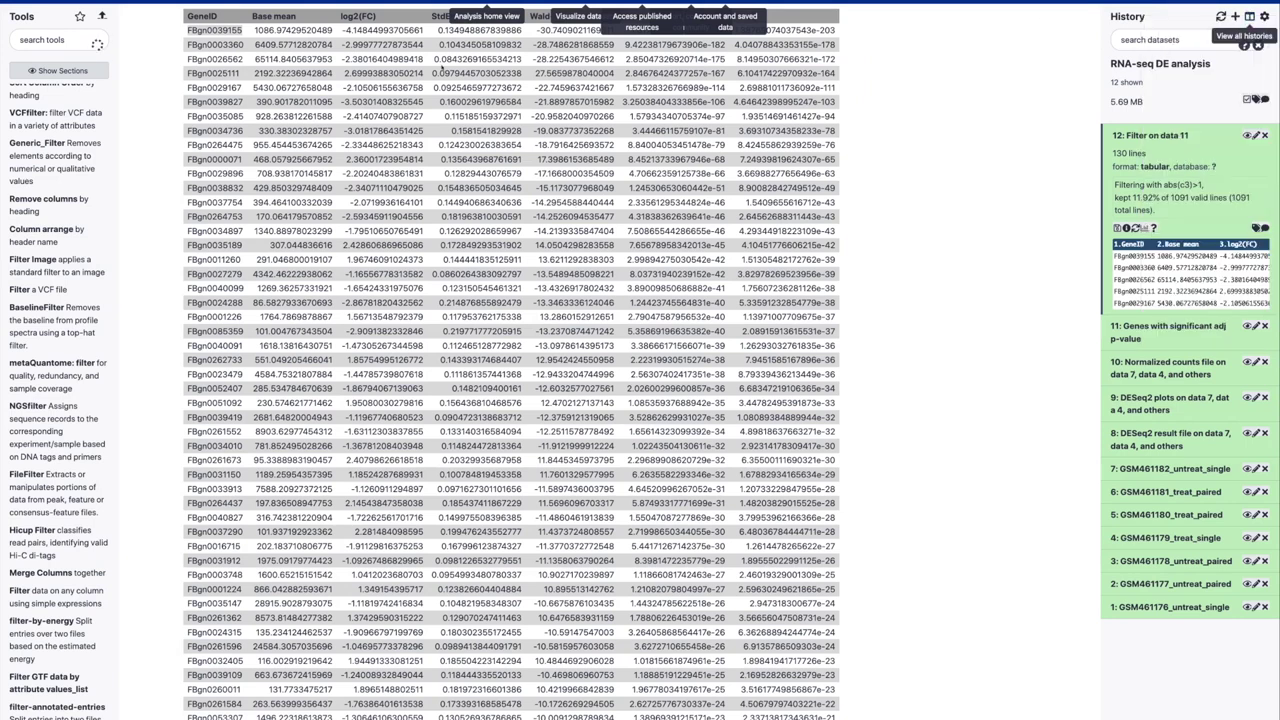
click(203, 19)
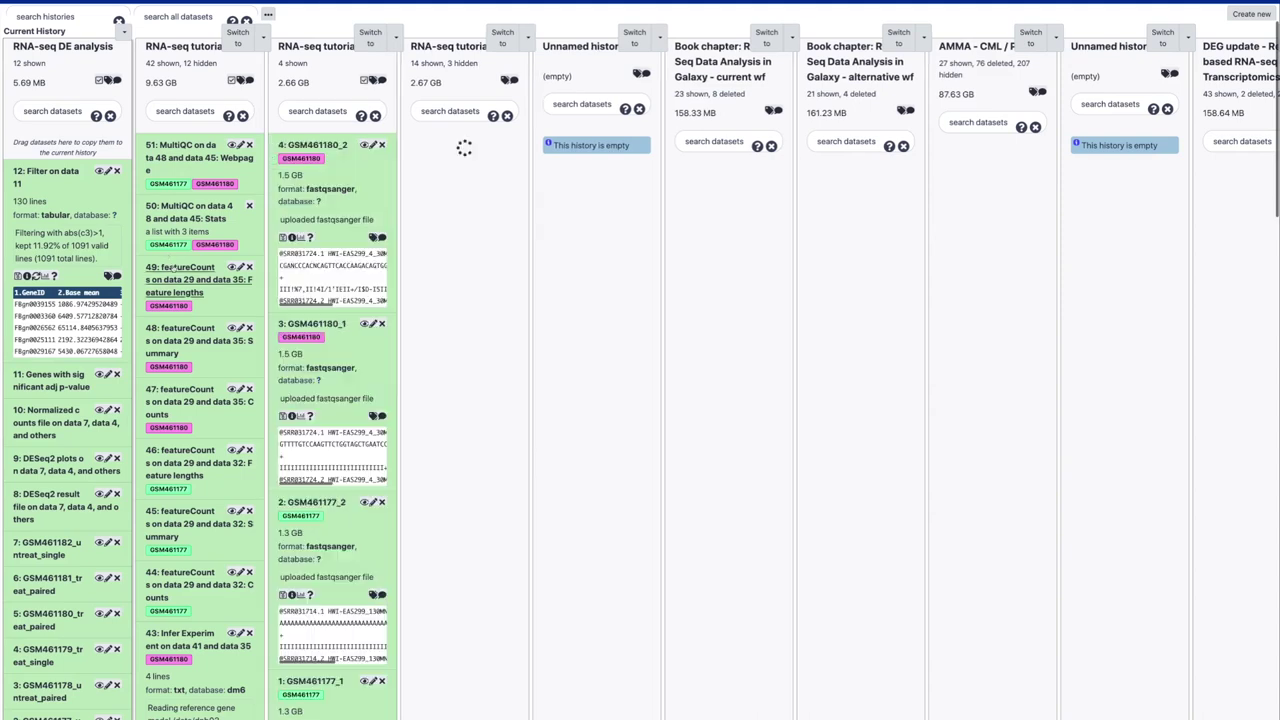
scroll(172, 262, down, 1)
scroll(183, 508, down, 5)
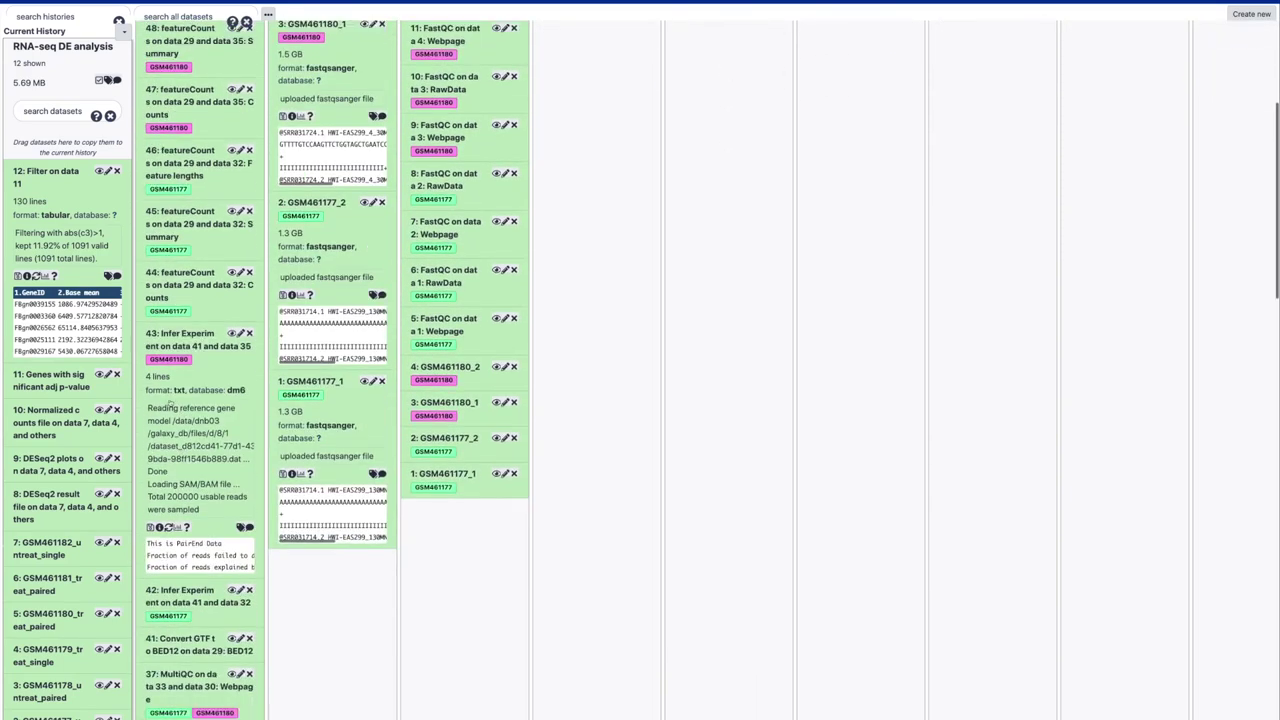
scroll(170, 400, down, 3)
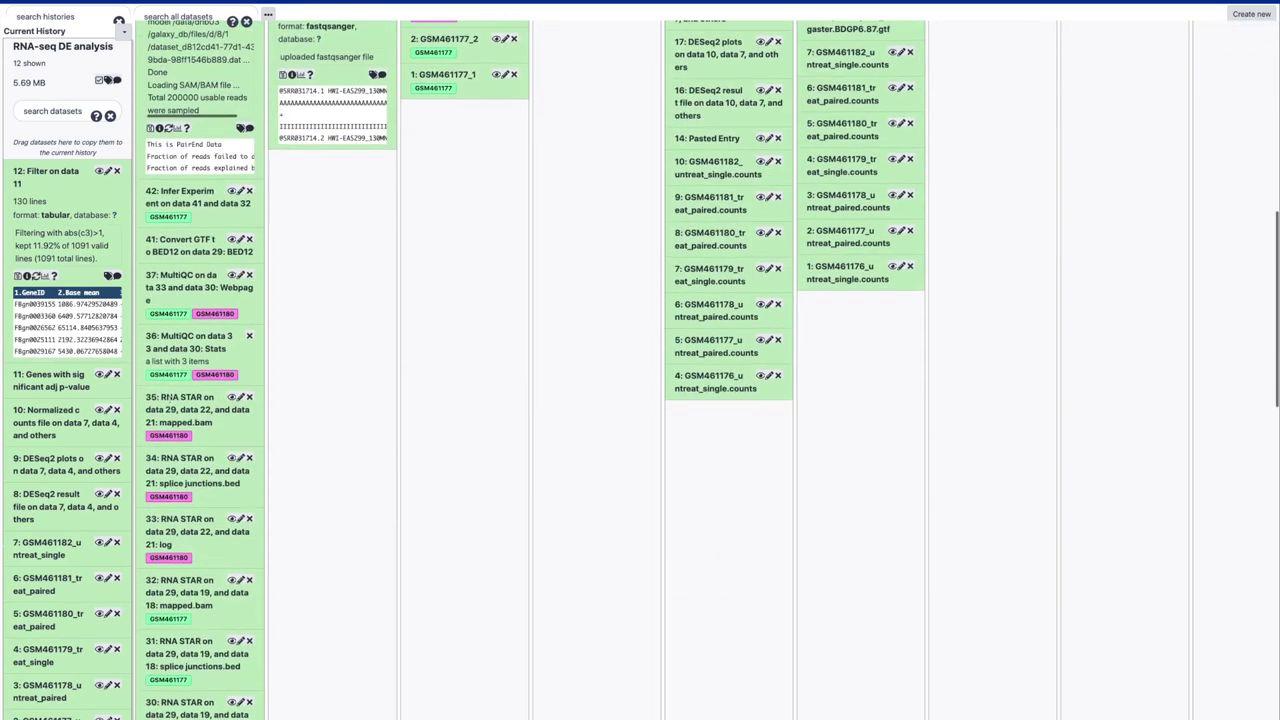
scroll(178, 656, down, 1)
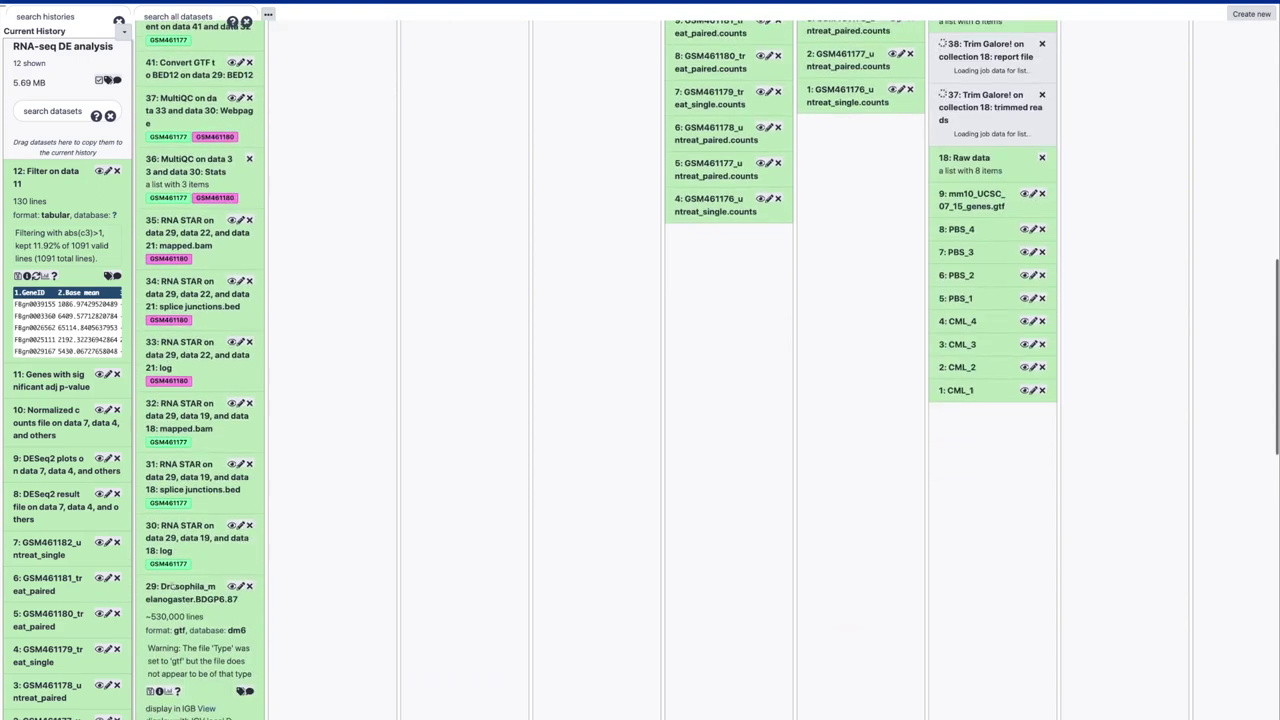
drag(186, 598, 63, 156)
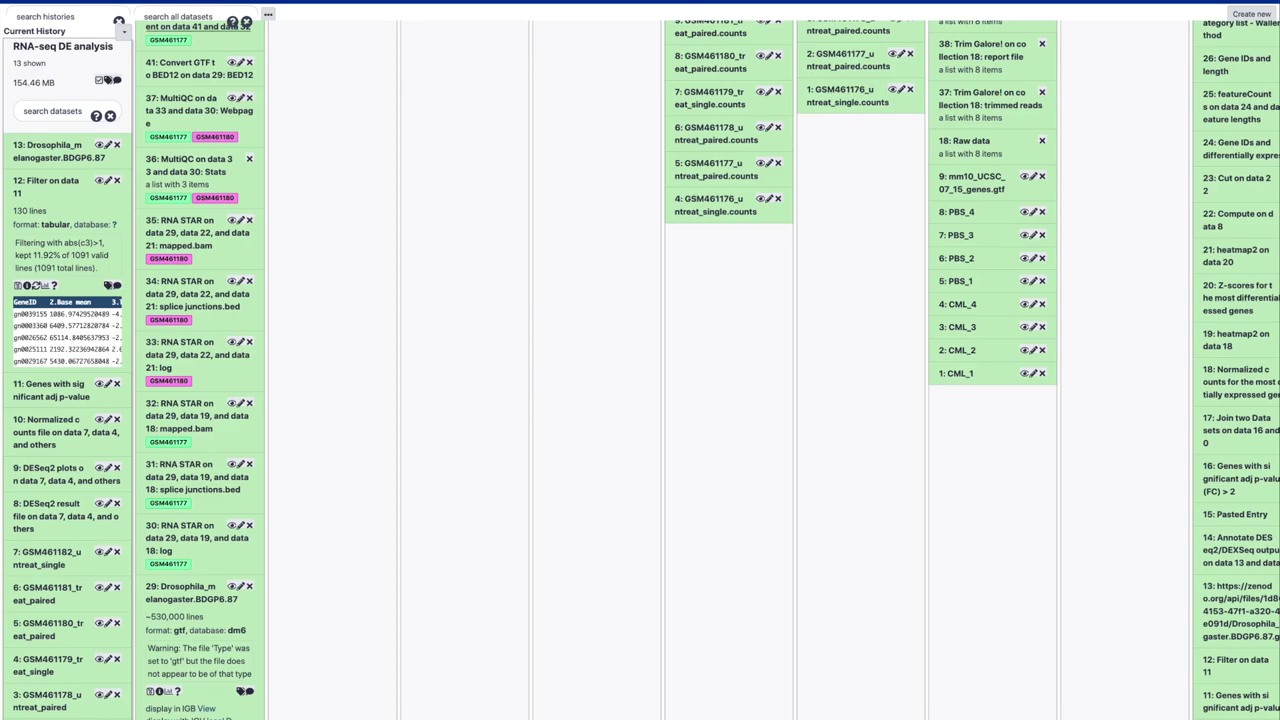
click(131, 10)
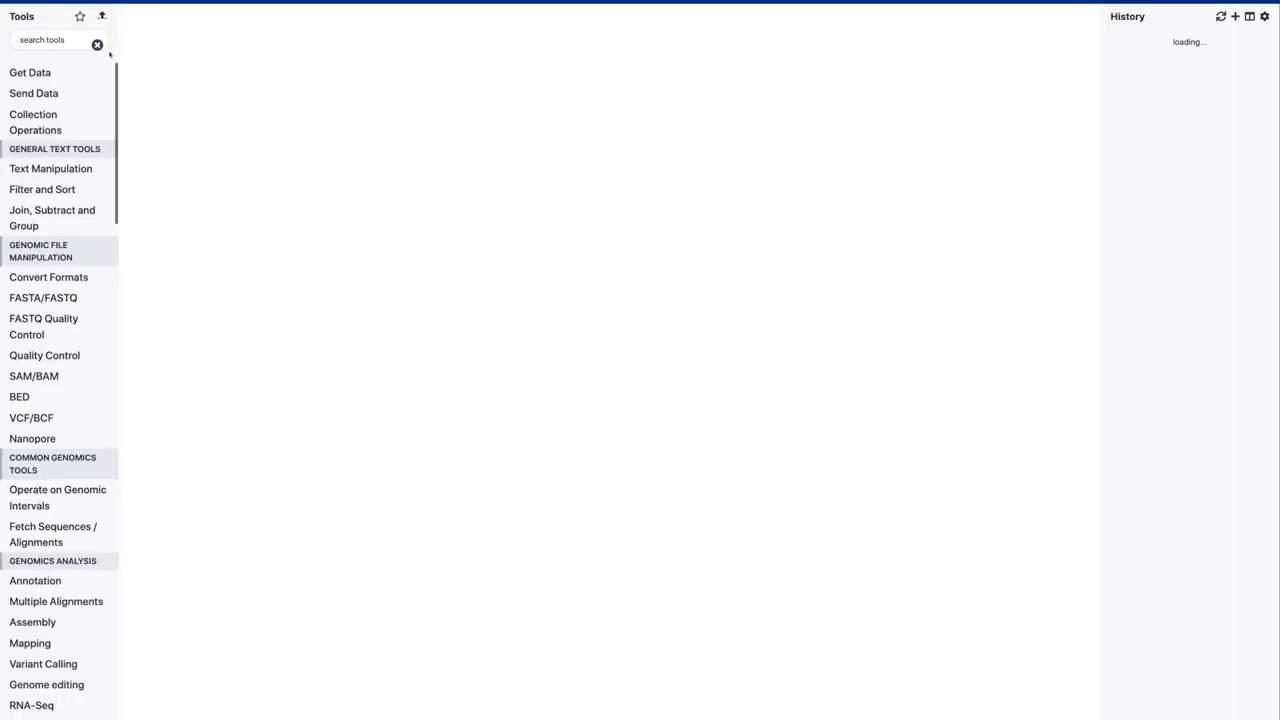
Search the tools for "annotate deseq2" and open Annotate DESeq2/DEXSeq output tables.
click(69, 45)
text(annotate)
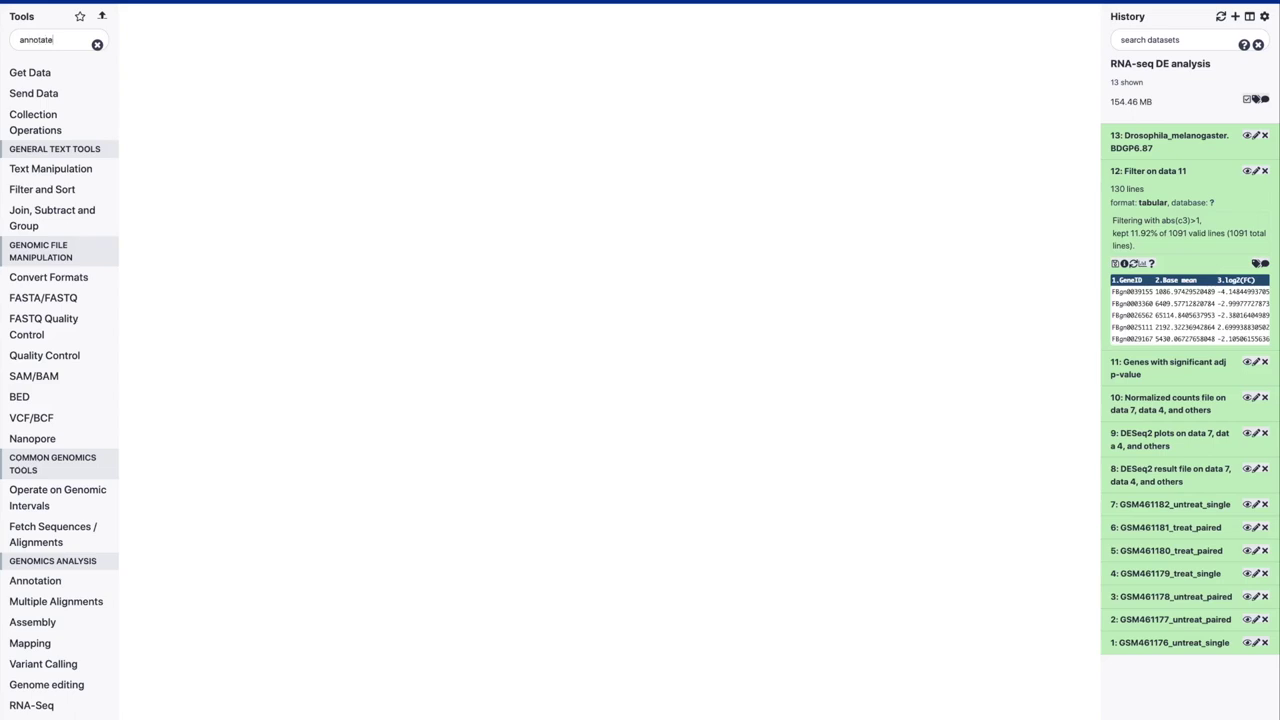
text( de)
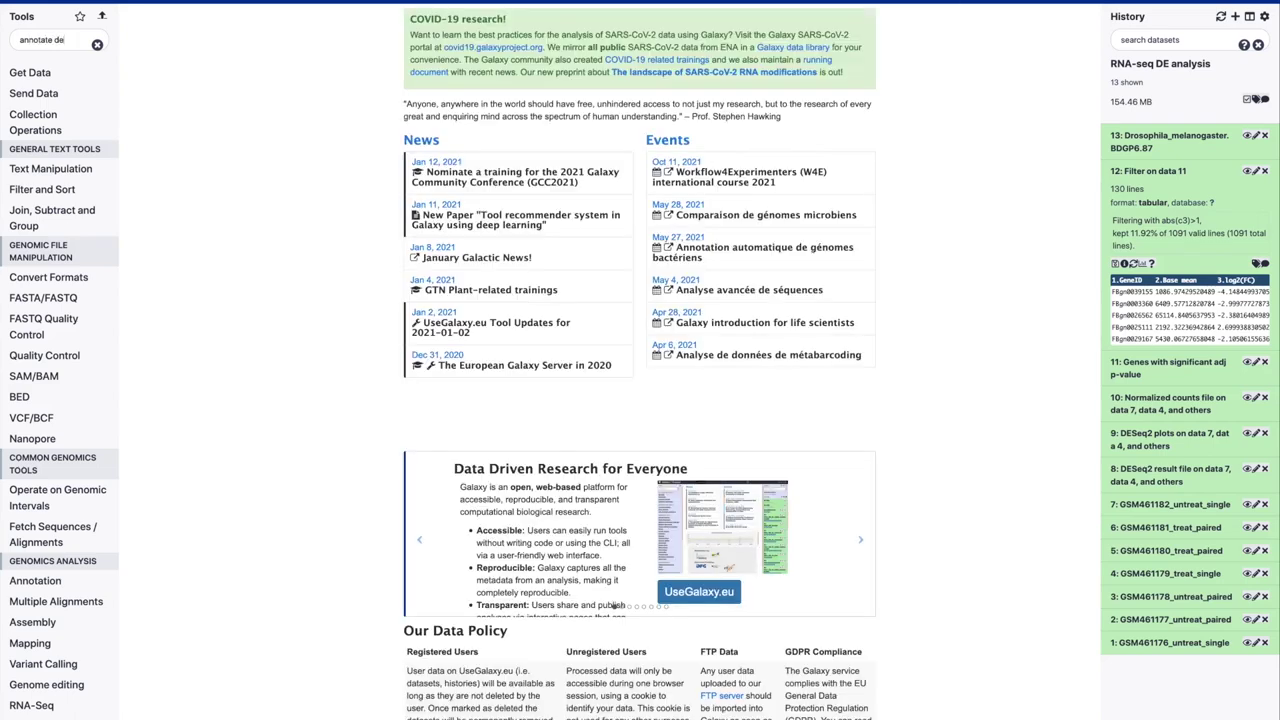
text(se)
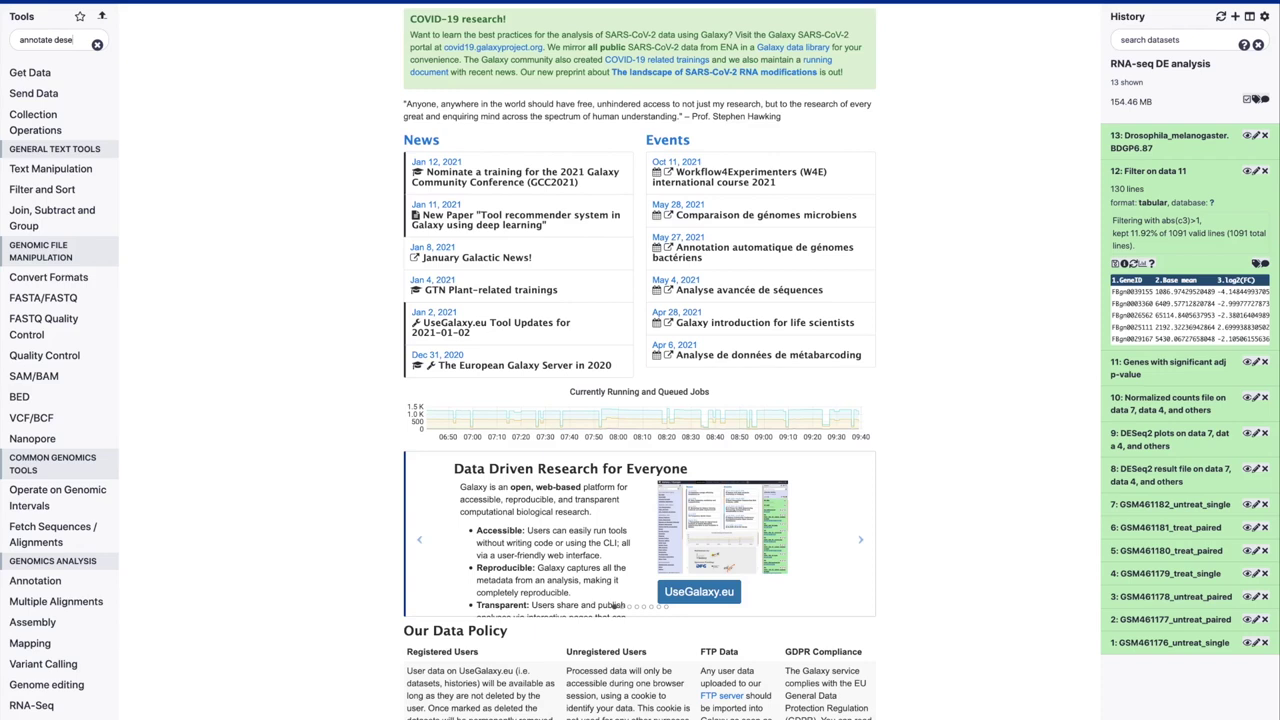
text(q2)
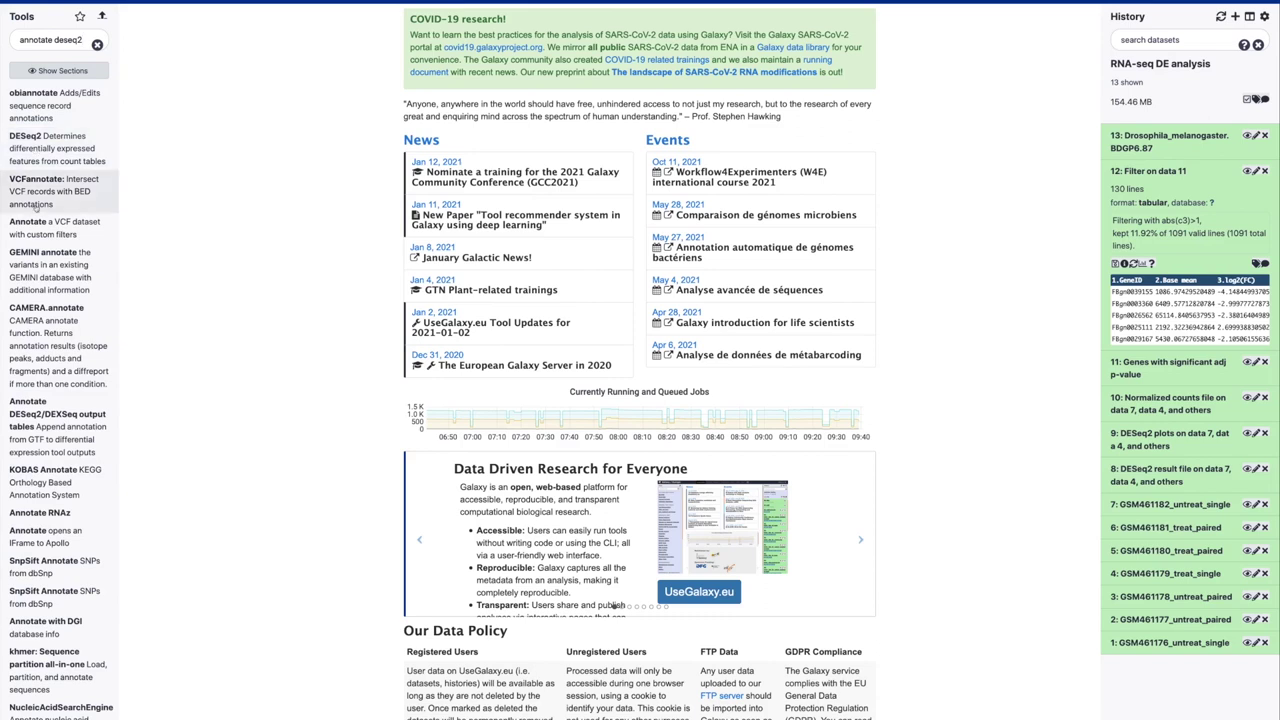
click(46, 420)
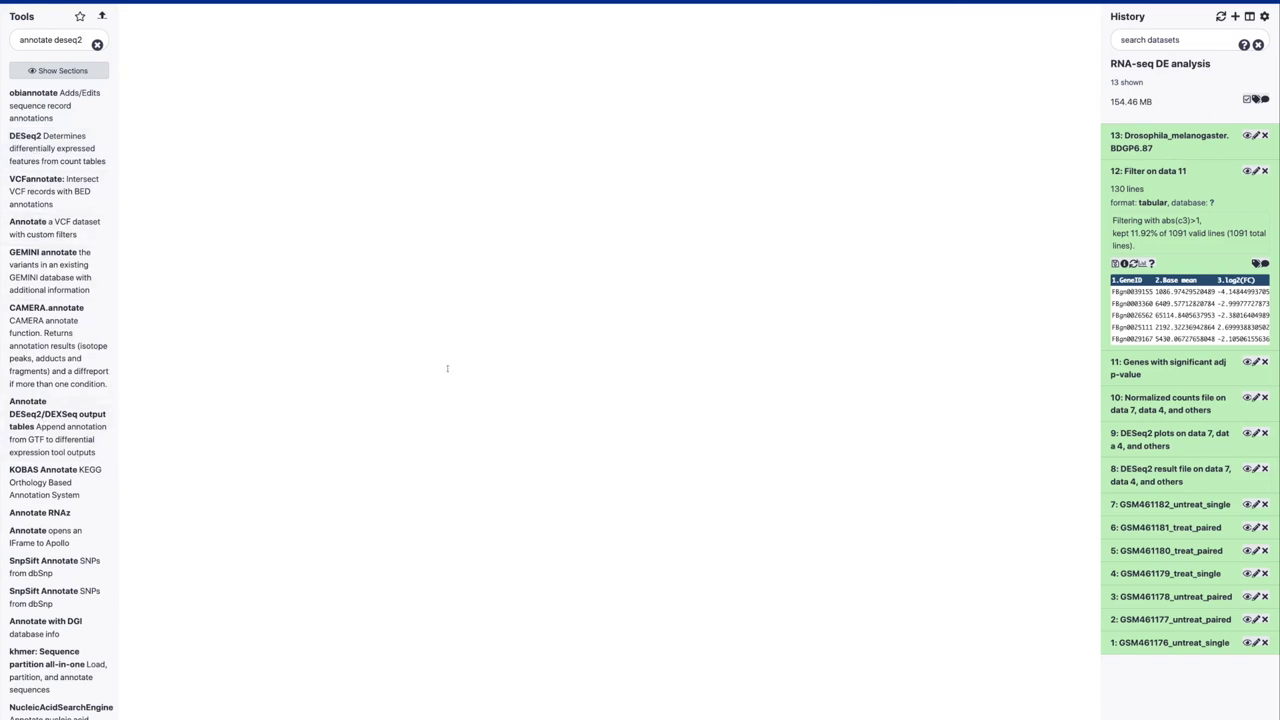
Run the annotation on "Filter on data 11" with input file type DESeq2/edgeR/limma and Drosophila_melanogaster.BDGP6.87 as the reference annotation.
click(302, 84)
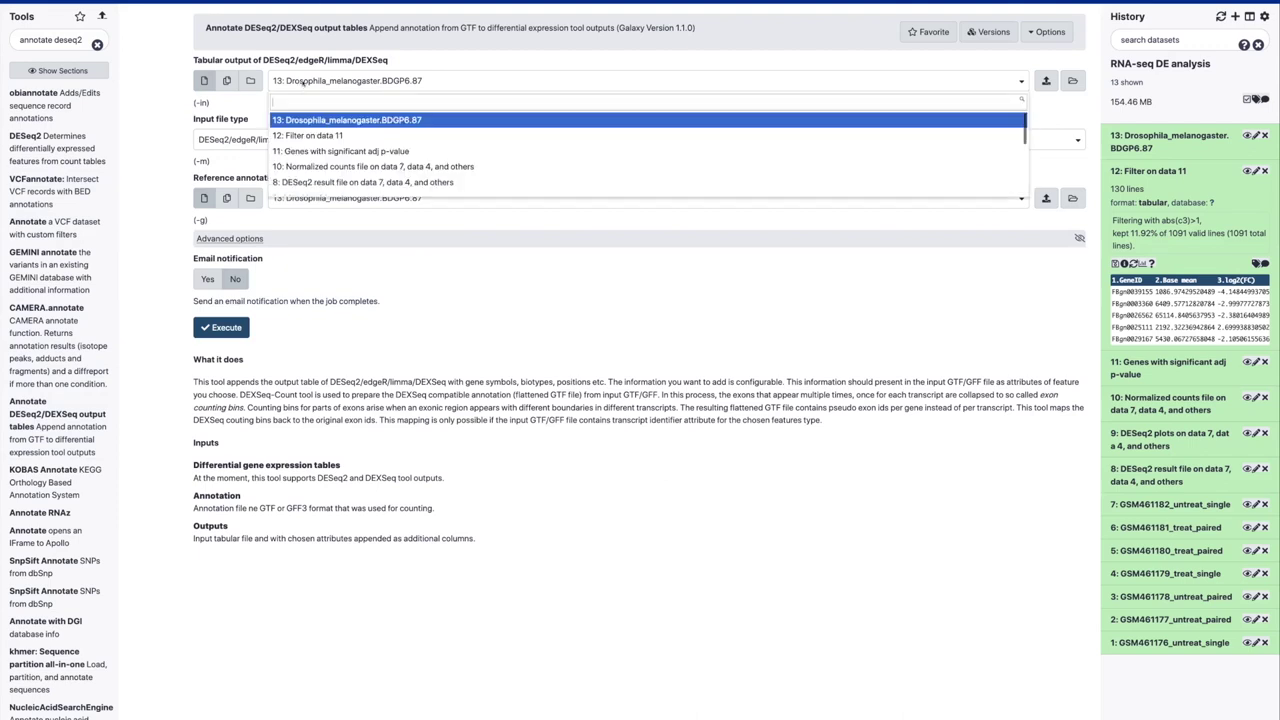
click(308, 136)
triple_click(203, 119)
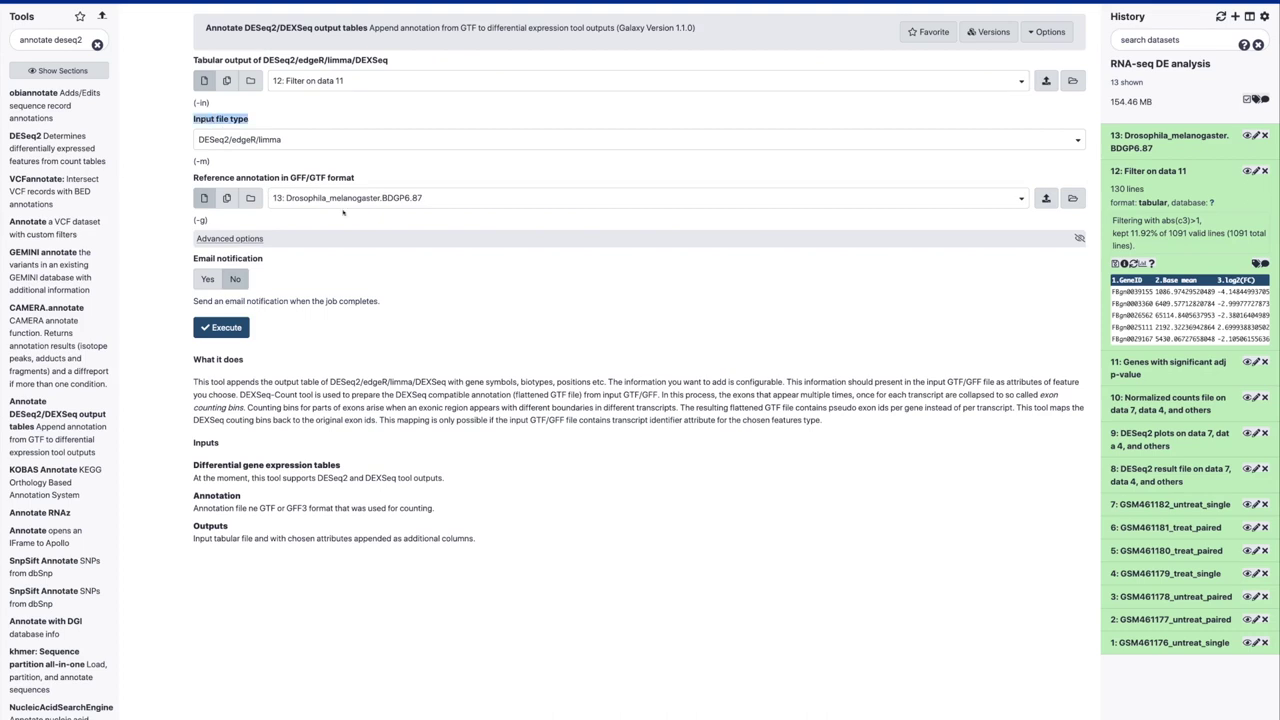
triple_click(271, 177)
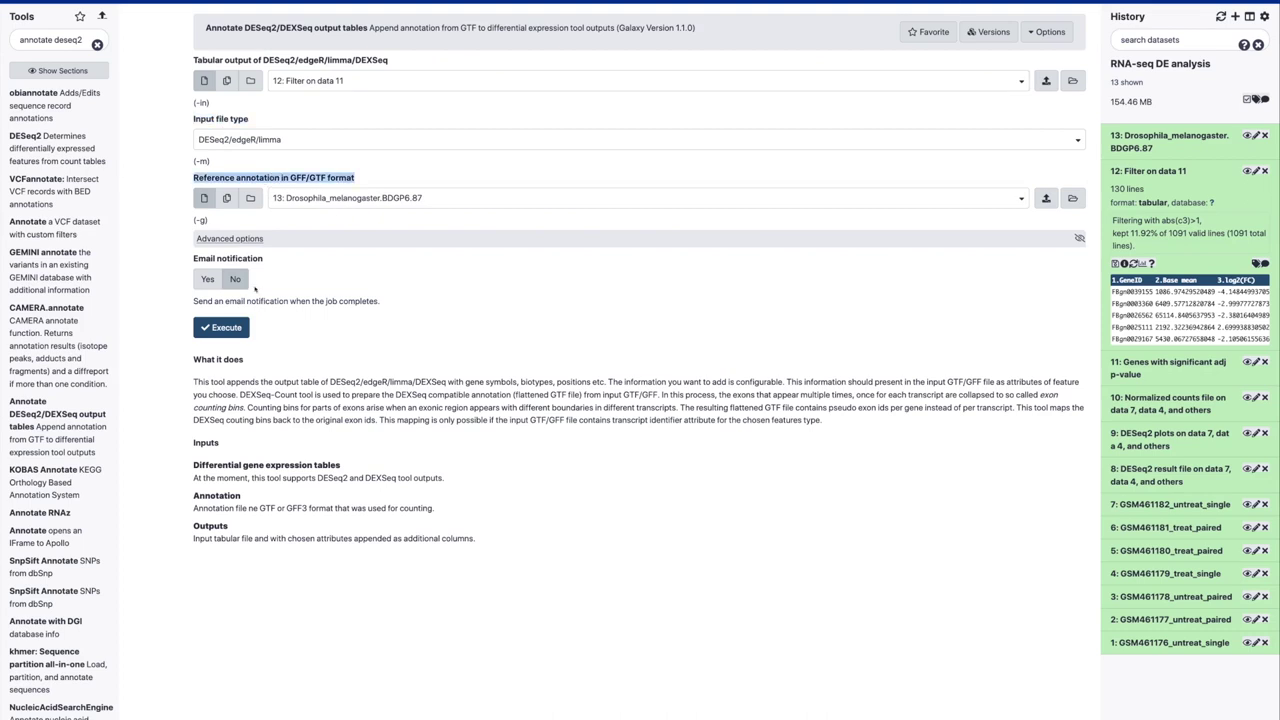
click(221, 327)
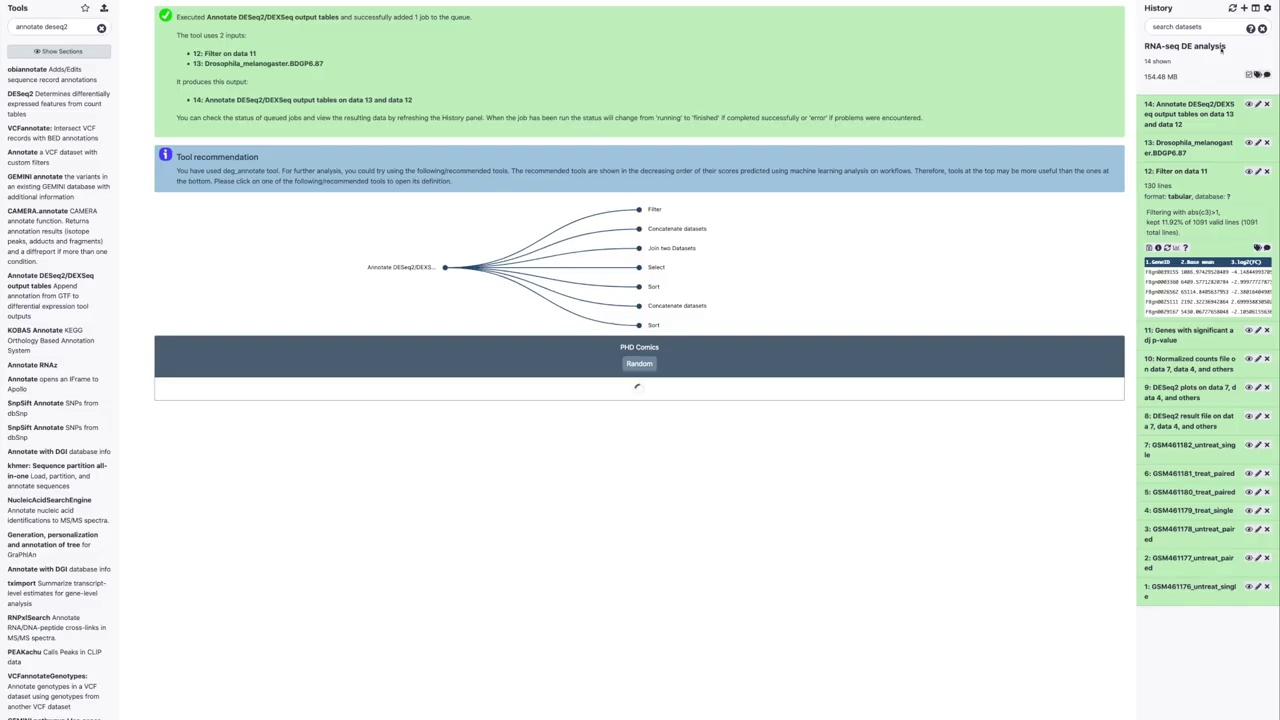
Expand the annotated output dataset's details and examine the added annotation columns in its preview.
click(1187, 115)
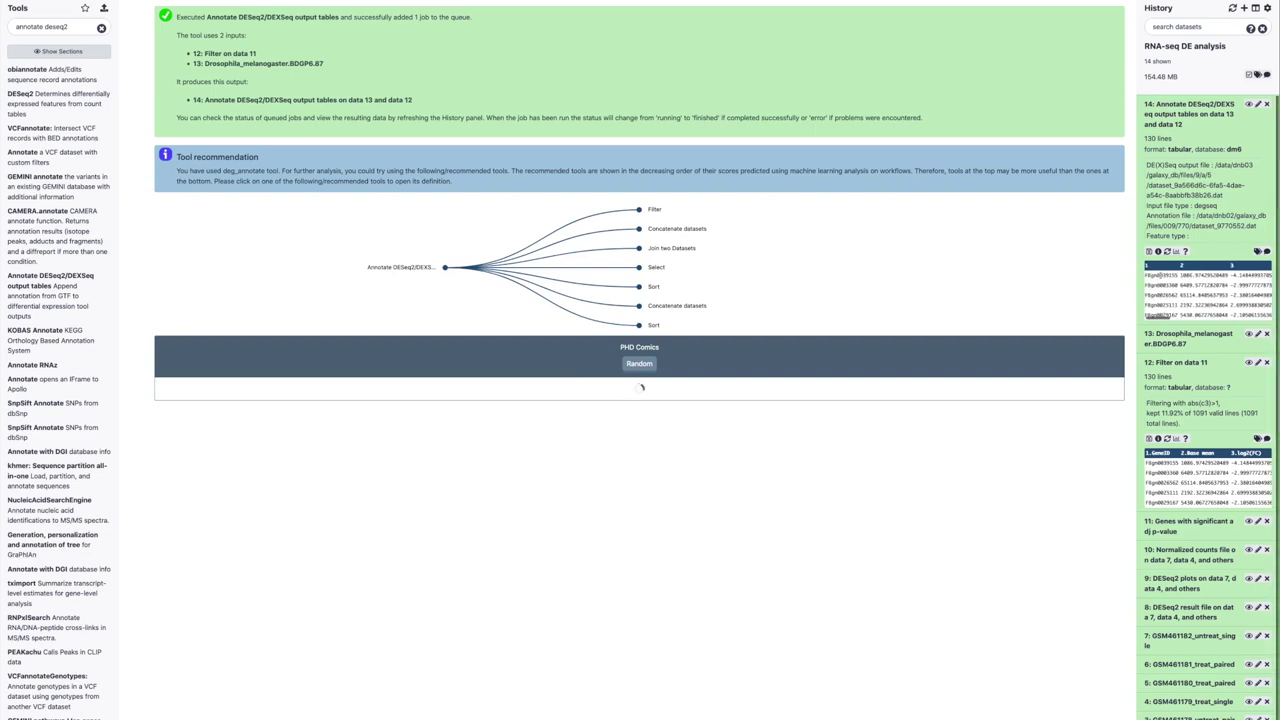
scroll(1208, 295, right, 5)
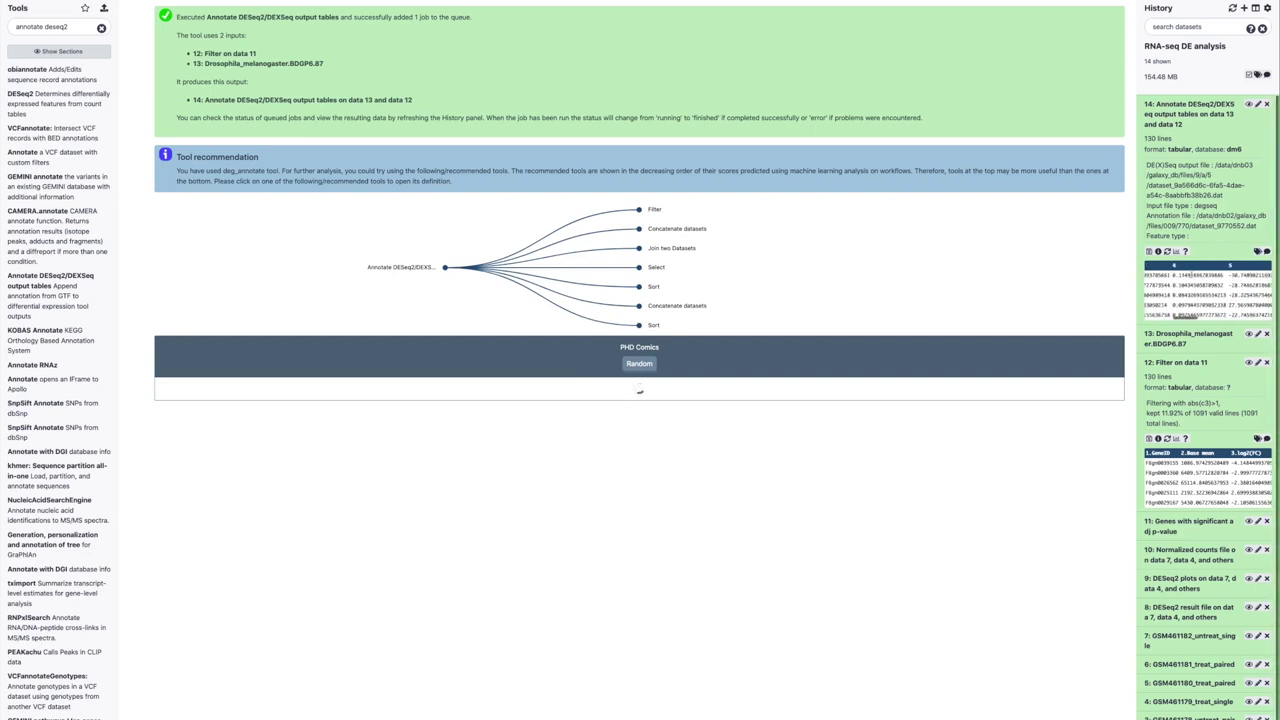
scroll(1208, 293, right, 5)
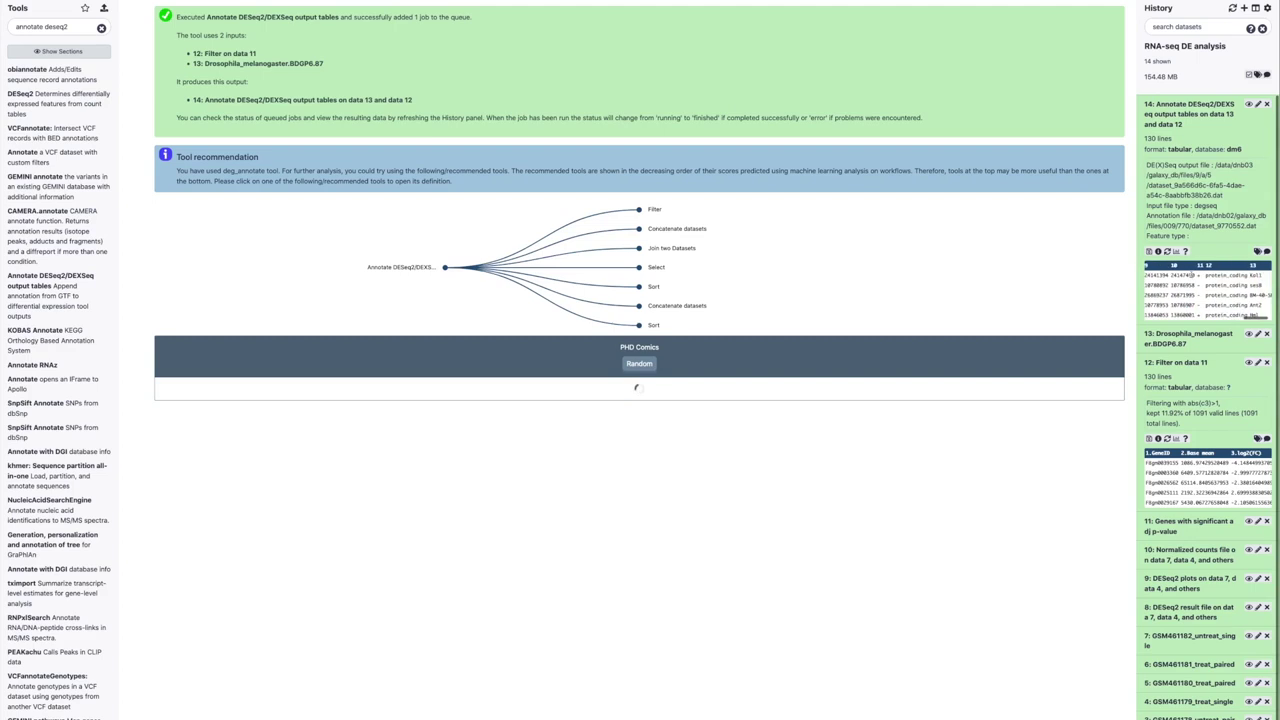
scroll(1188, 274, left, 3)
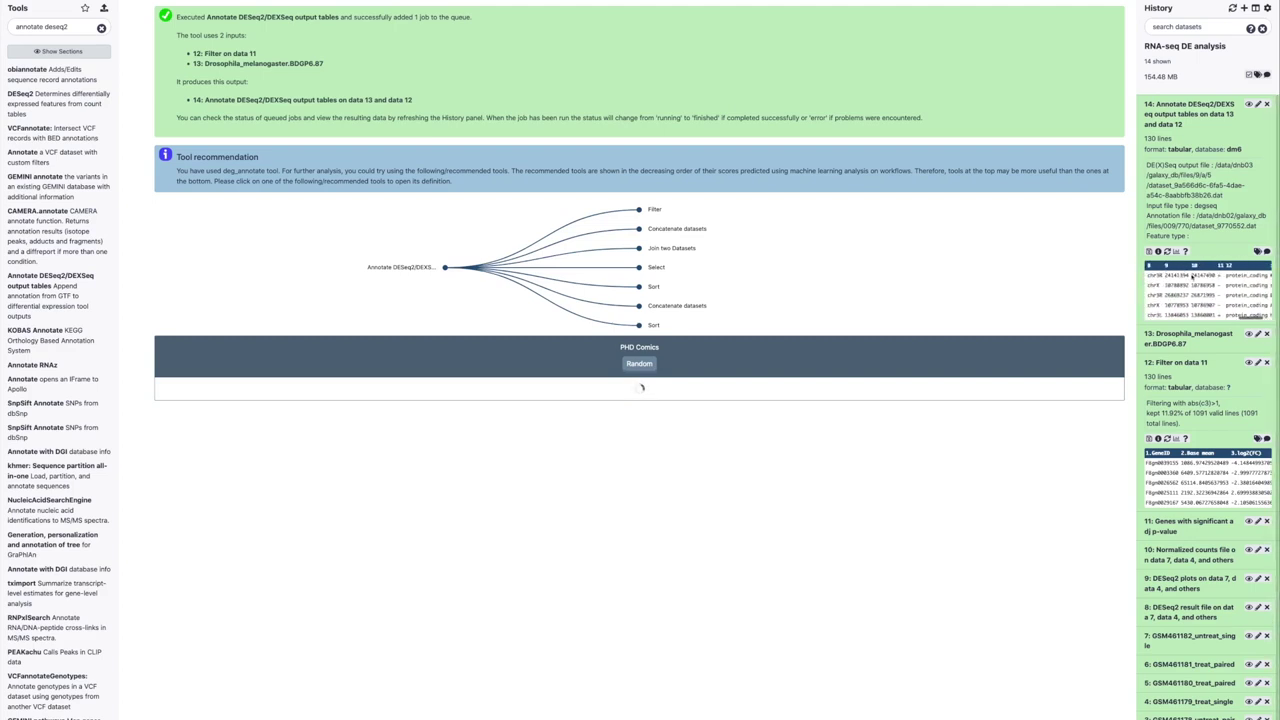
scroll(1178, 275, left, 2)
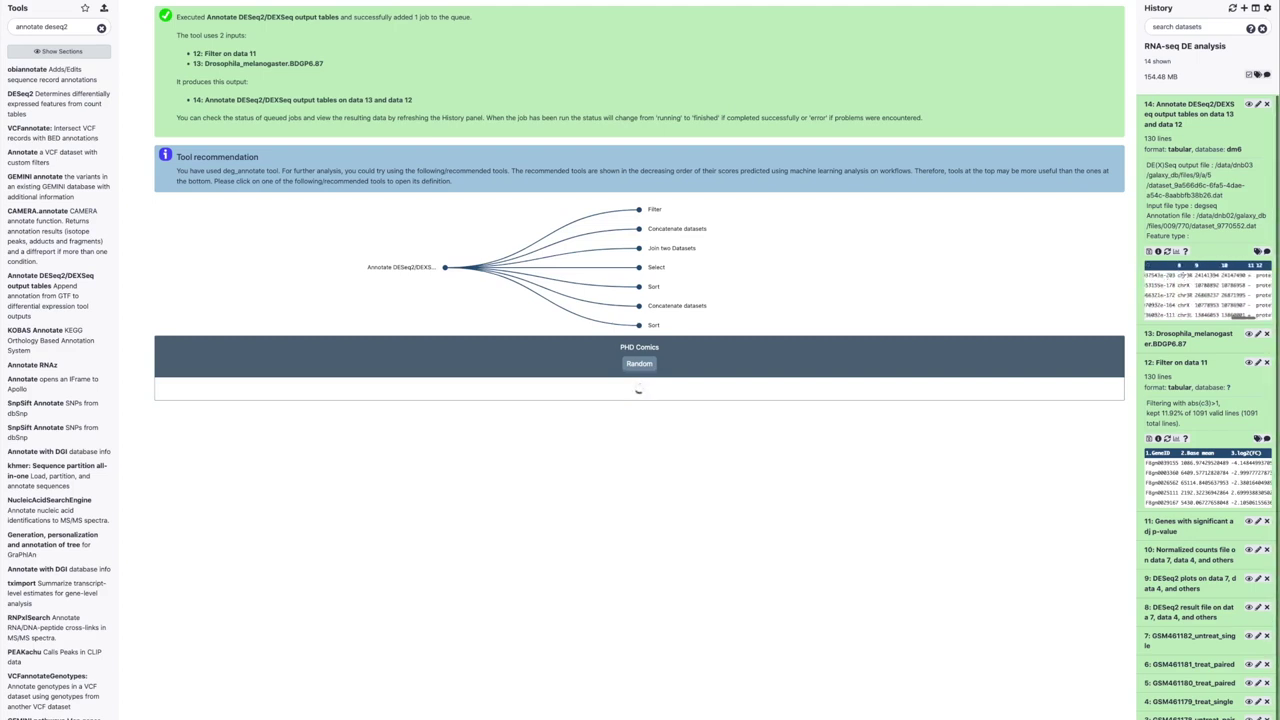
Examine the position, strand, feature type and gene name columns in the annotated DESeq2 output's preview.
scroll(1186, 275, right, 1)
double_click(1172, 275)
scroll(1210, 275, right, 2)
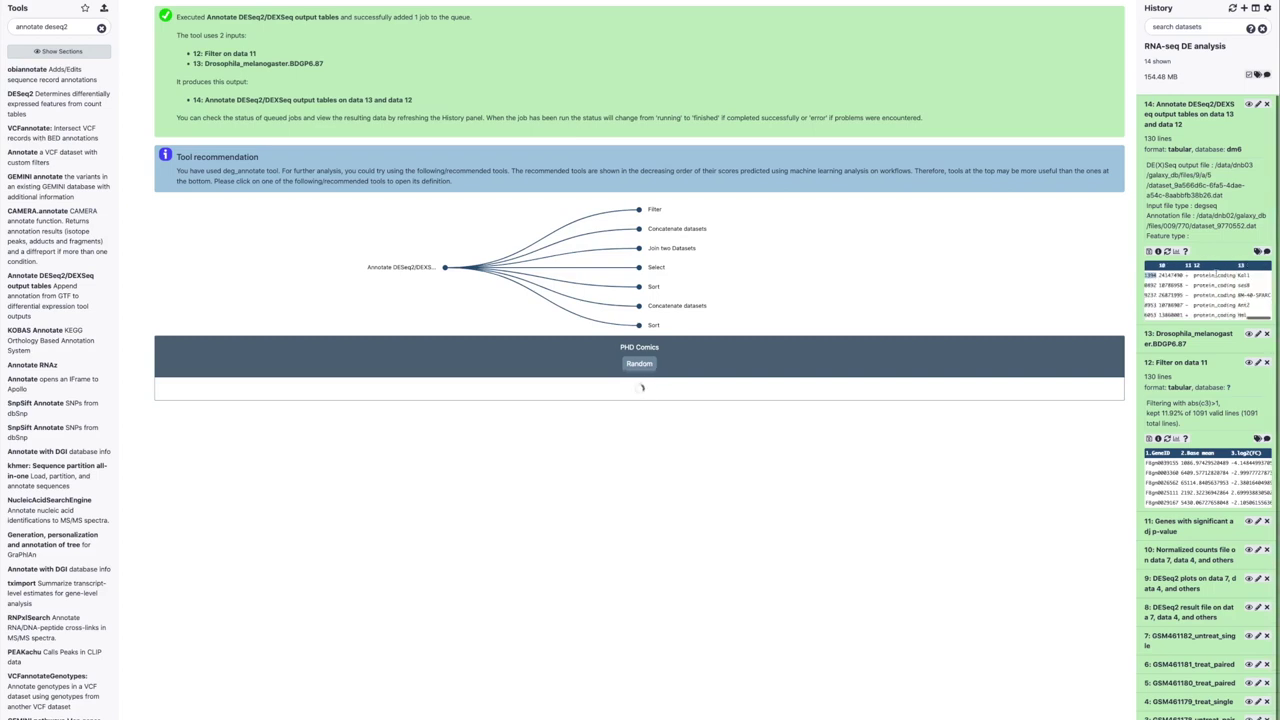
double_click(1198, 275)
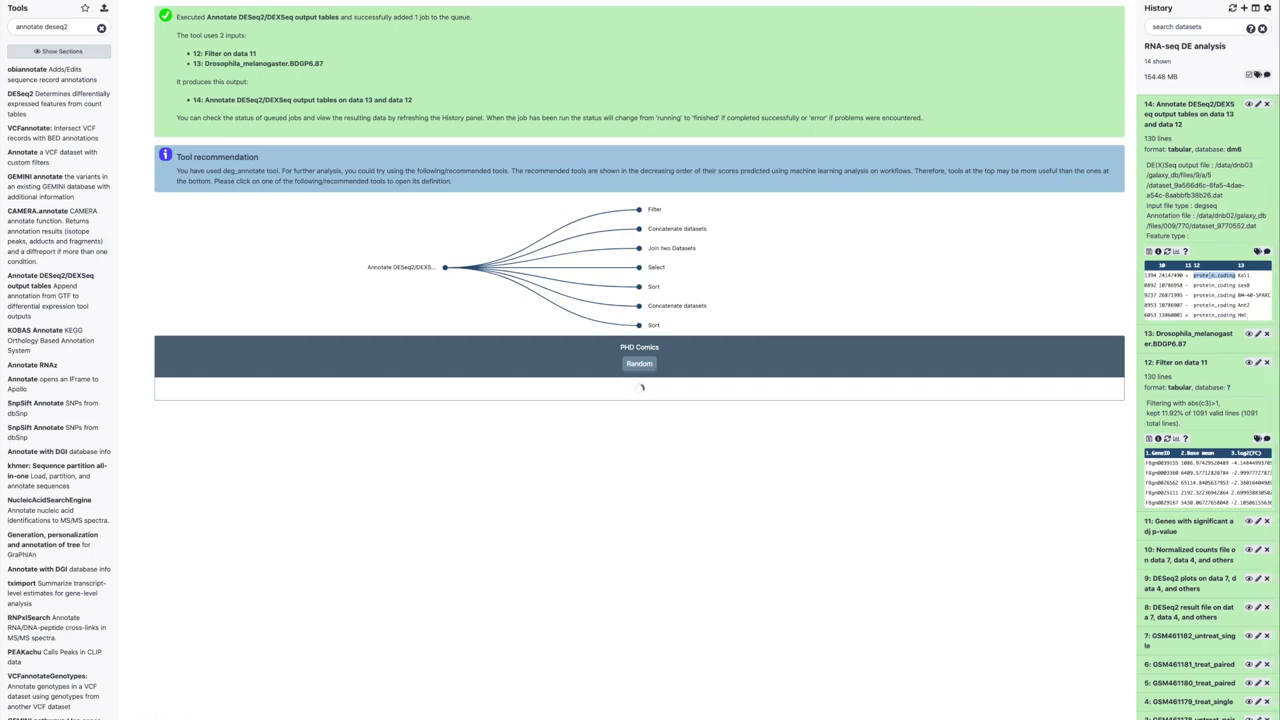
double_click(1244, 275)
scroll(1200, 290, left, 5)
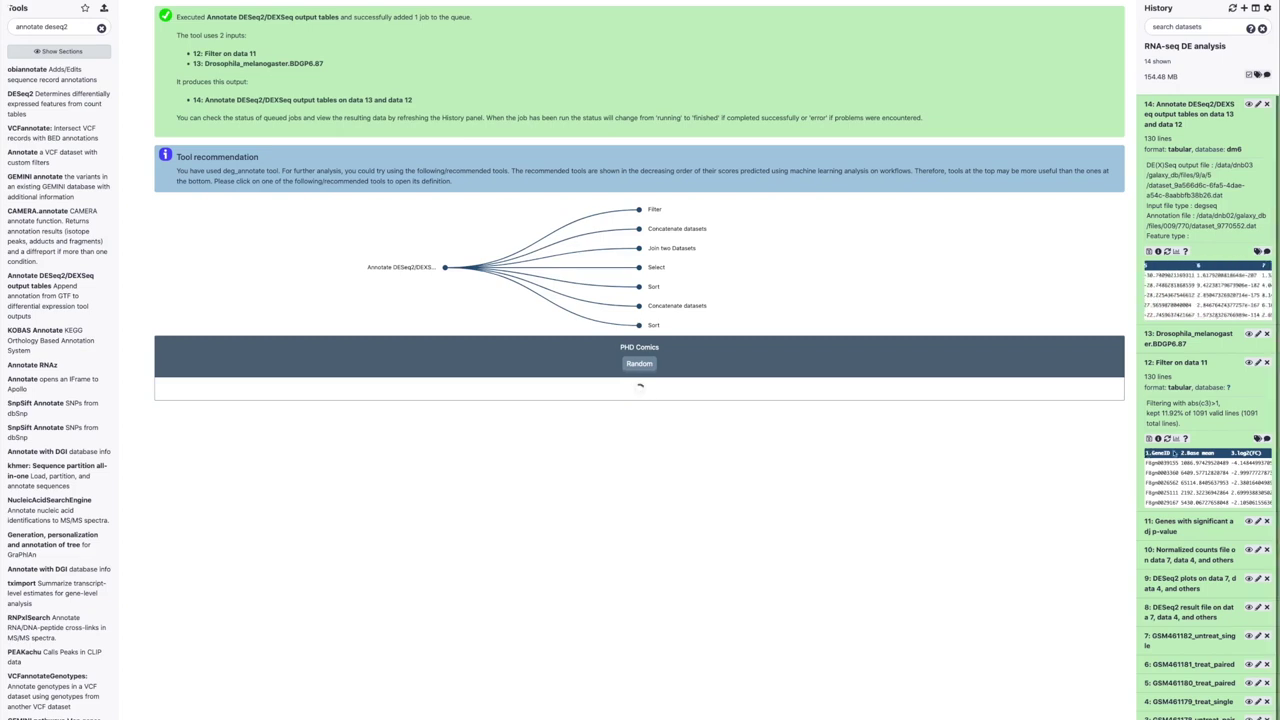
scroll(1190, 285, left, 5)
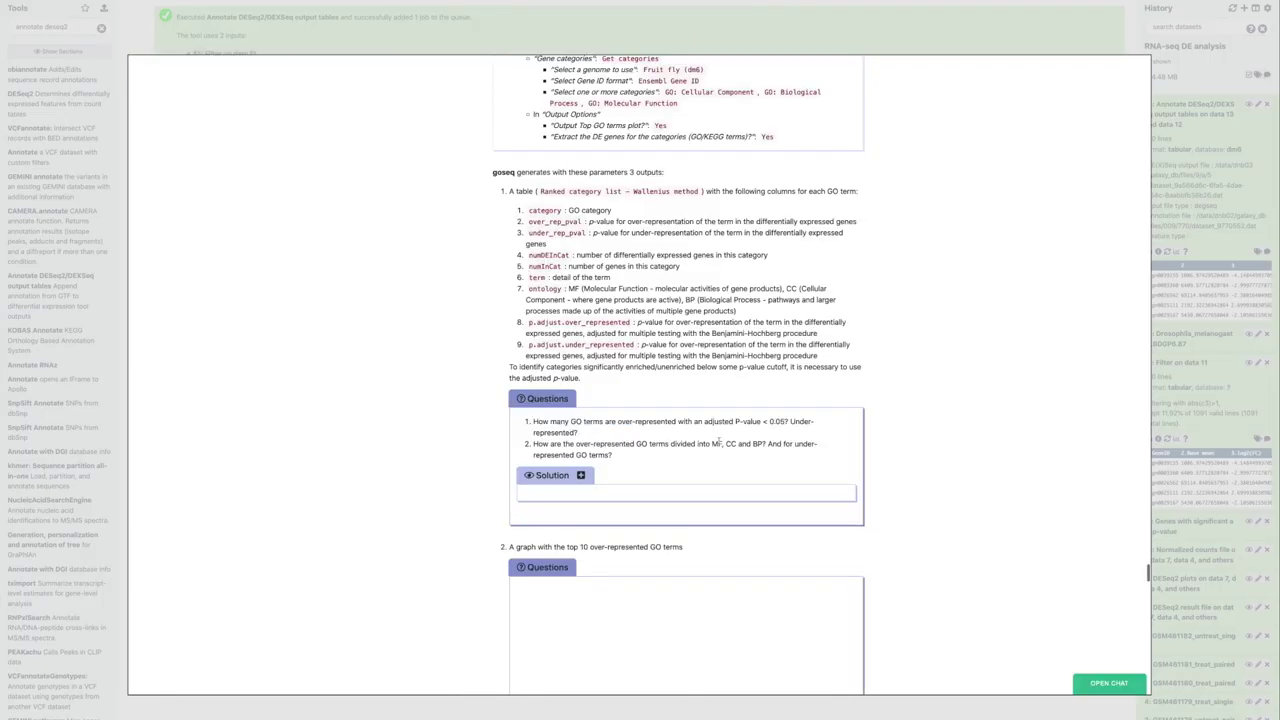
Find "Hands-on: Add column names" in the tutorial, copy its DESeq2 header line and return to the analysis view.
scroll(703, 451, down, 15)
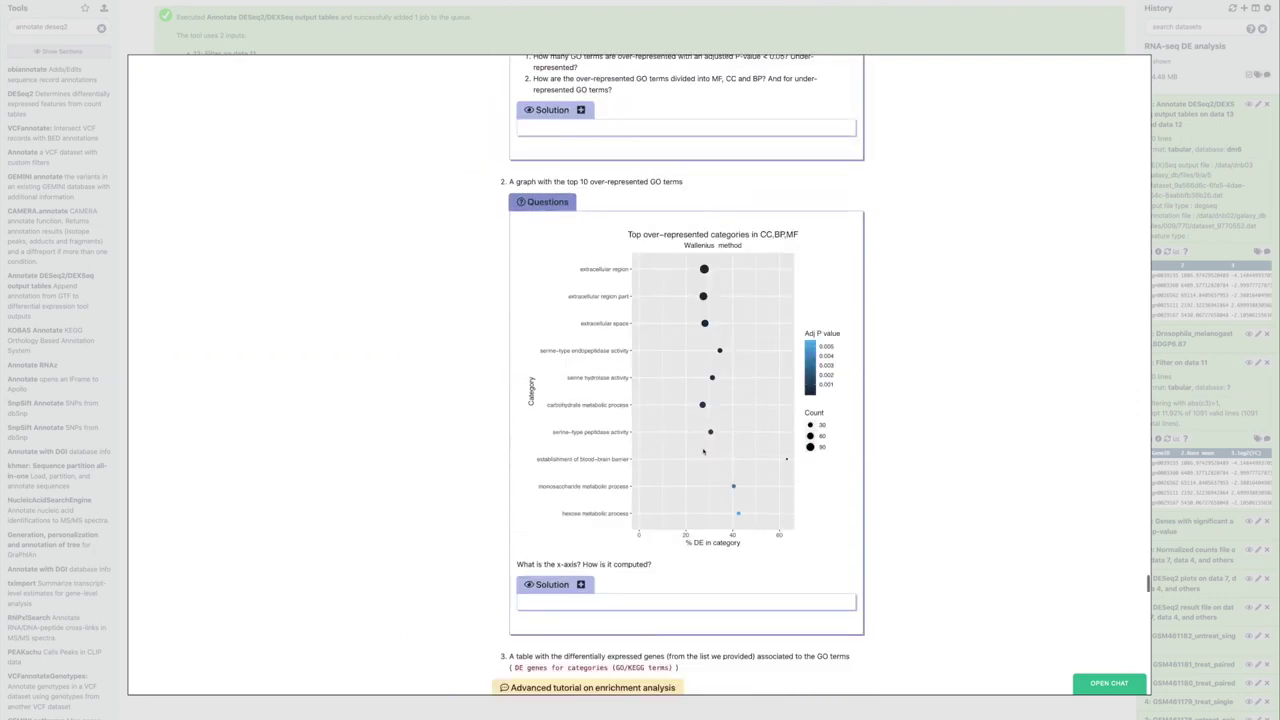
scroll(703, 451, up, 15)
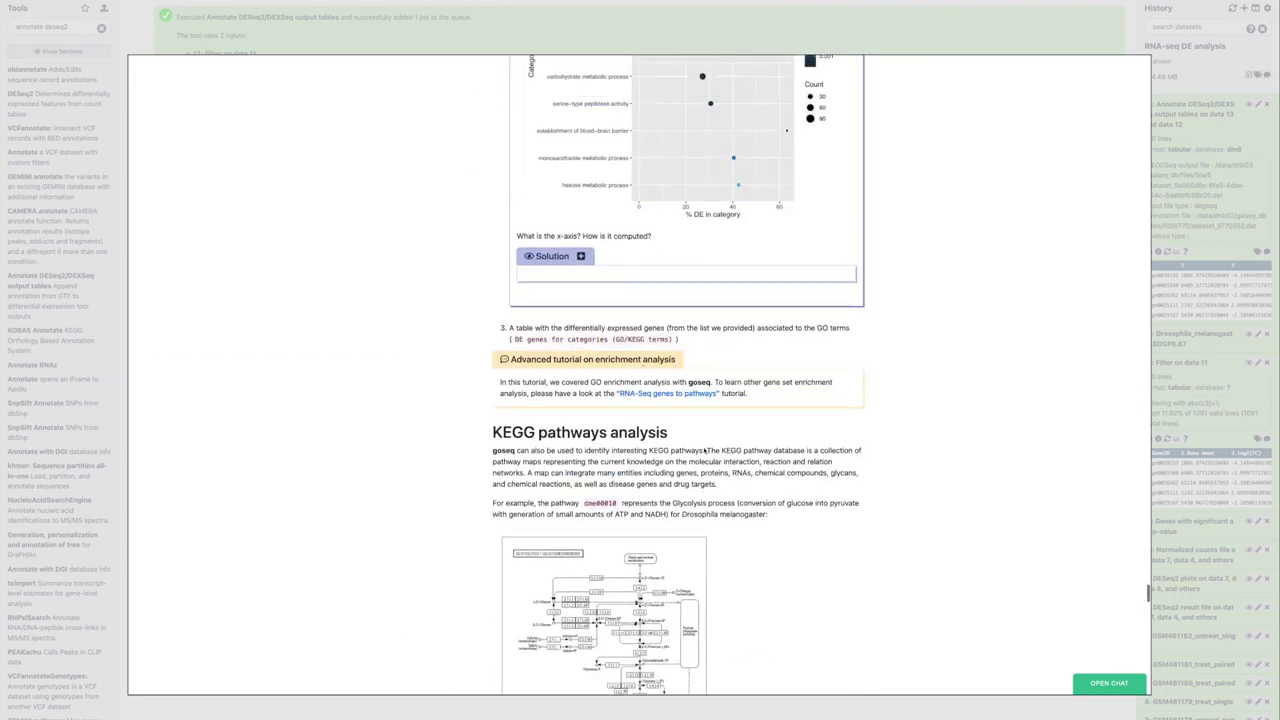
scroll(703, 451, up, 10)
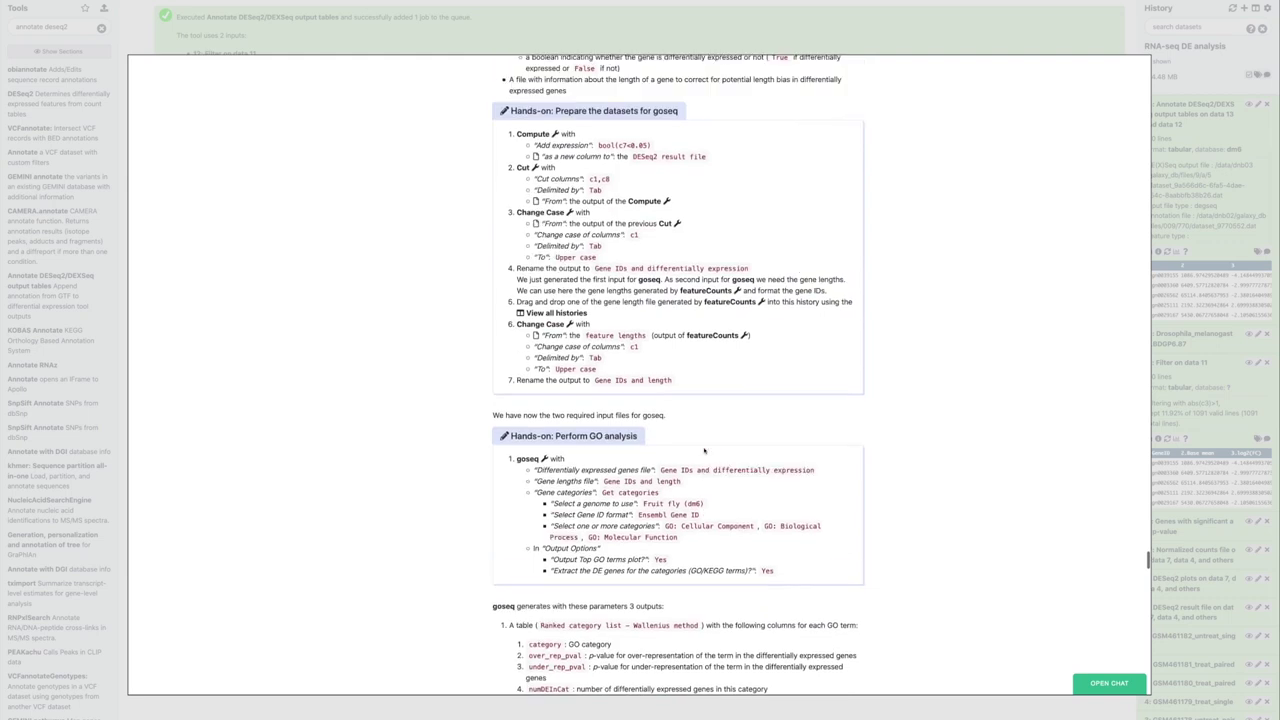
scroll(703, 451, up, 10)
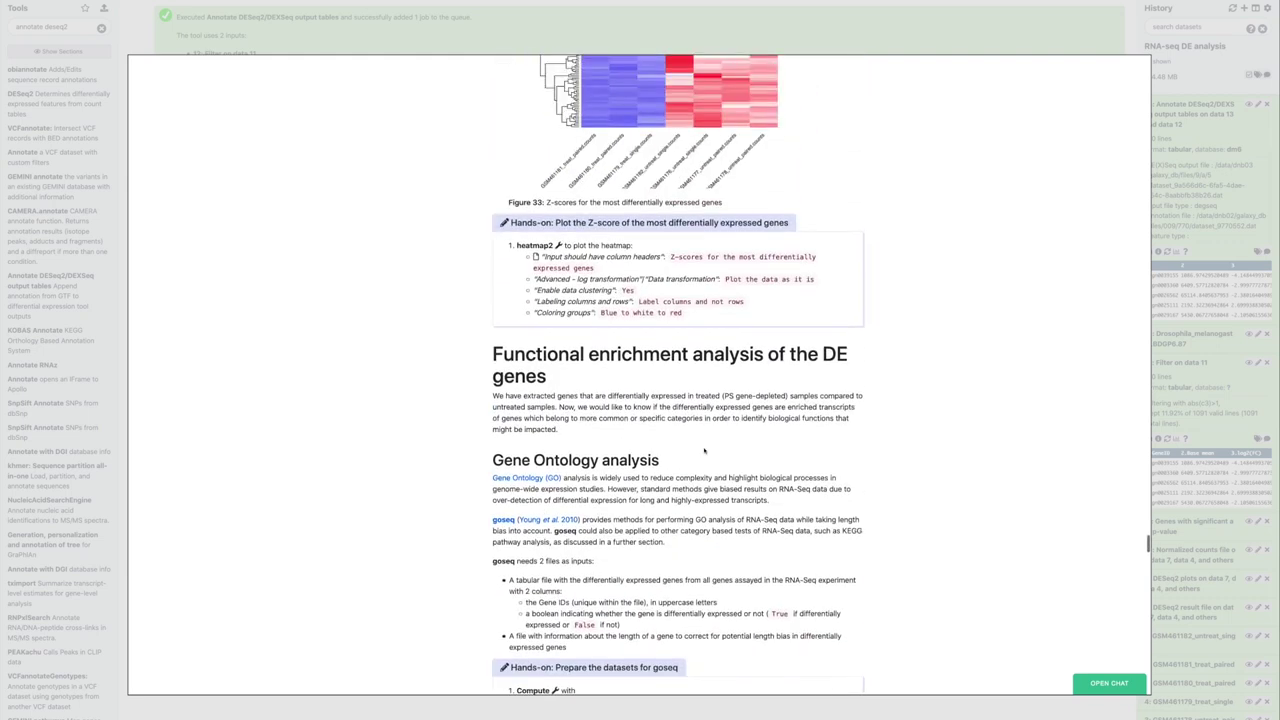
scroll(703, 451, up, 5)
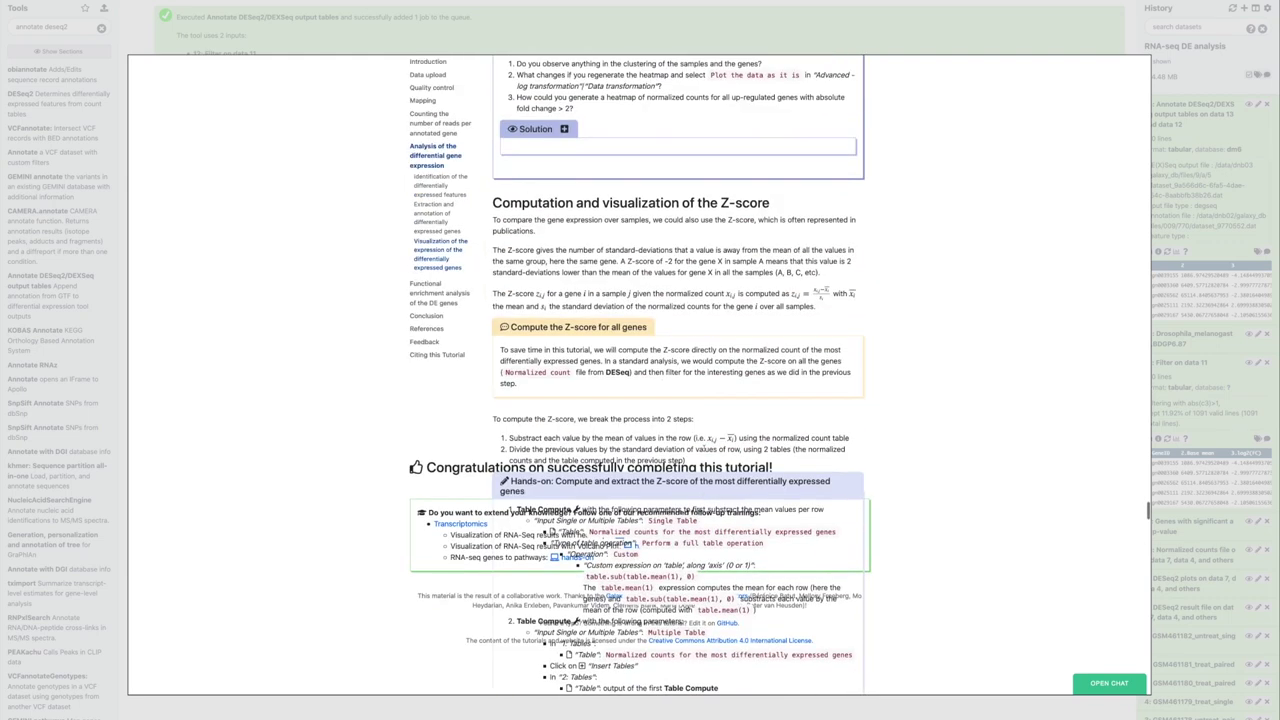
scroll(703, 451, up, 10)
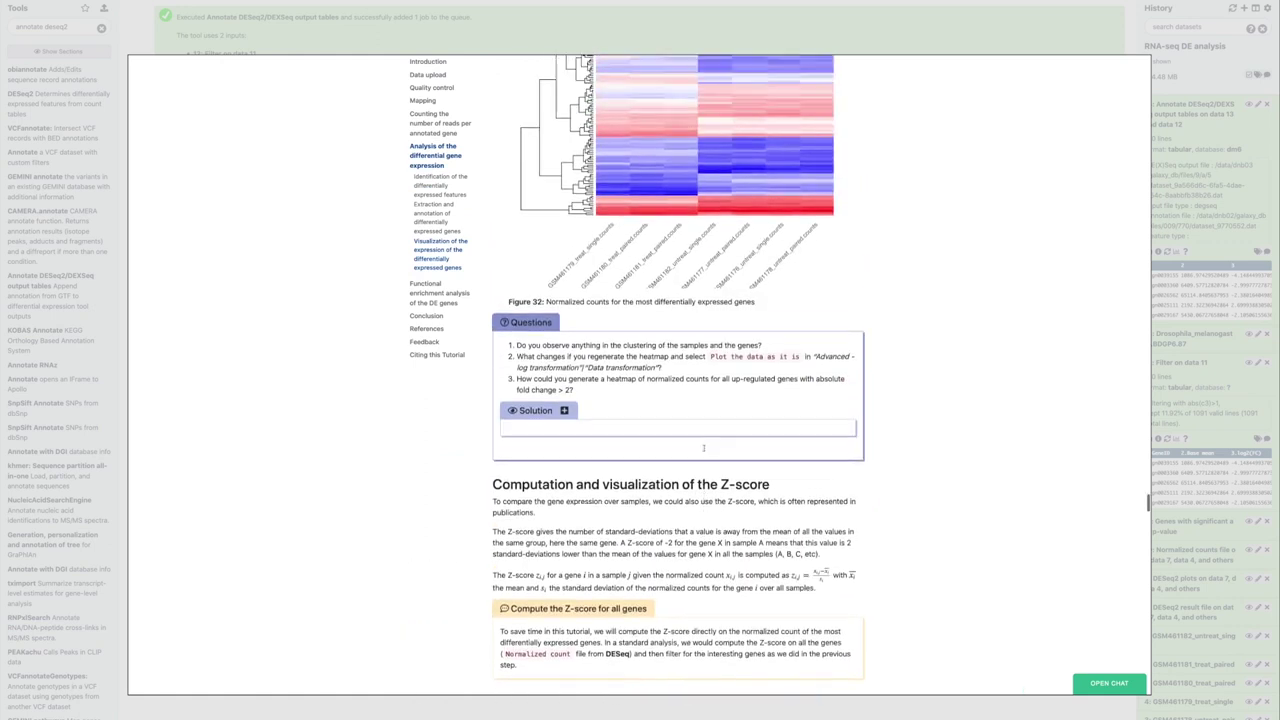
scroll(703, 451, up, 1)
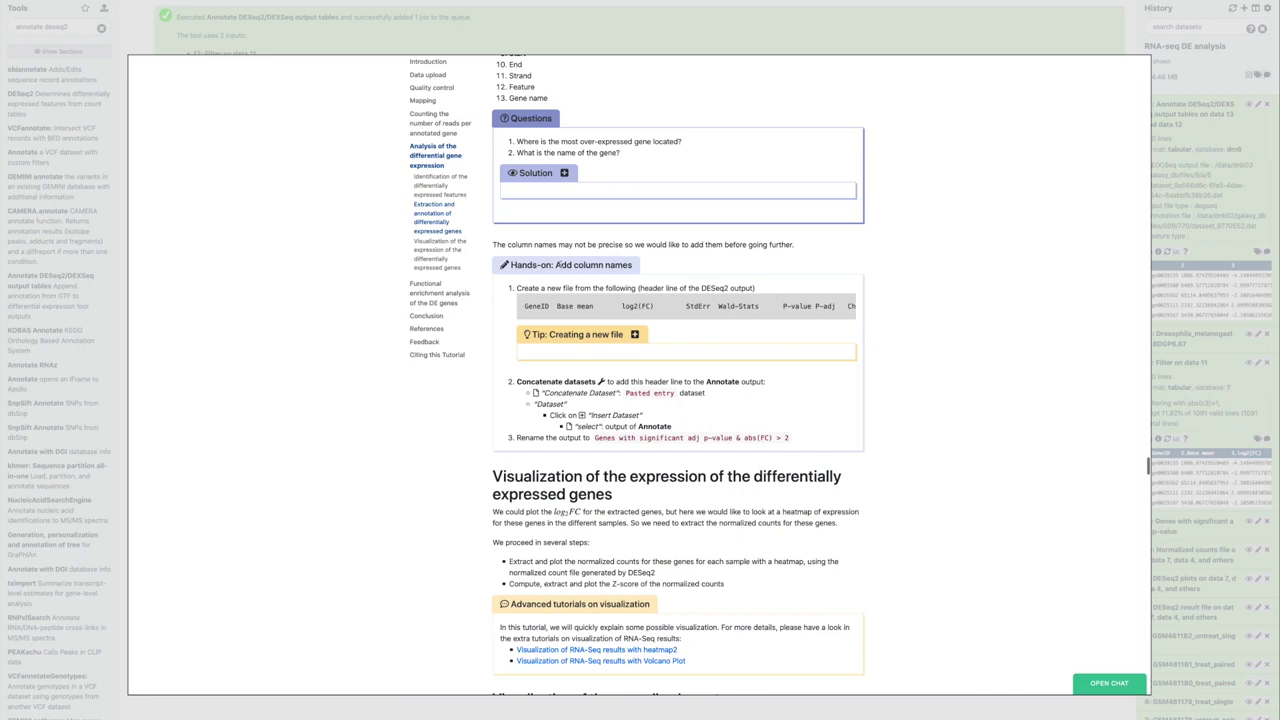
triple_click(557, 265)
mouse_move(829, 302)
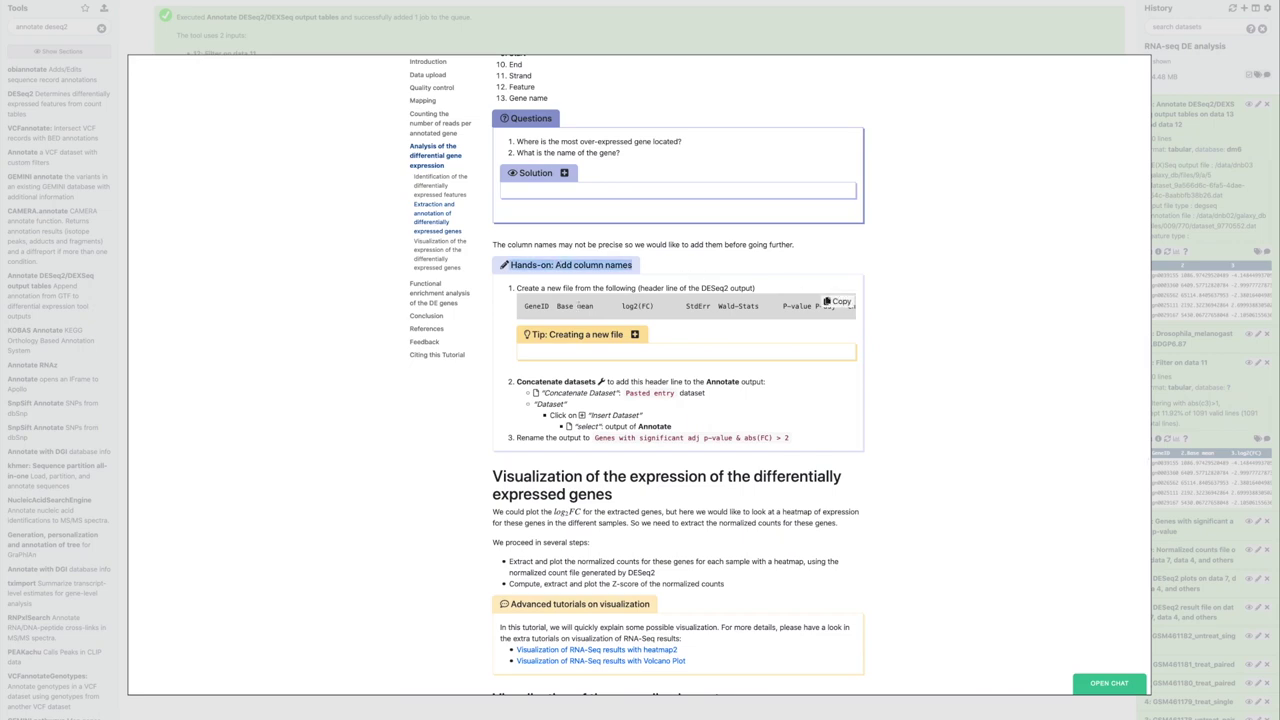
click(829, 302)
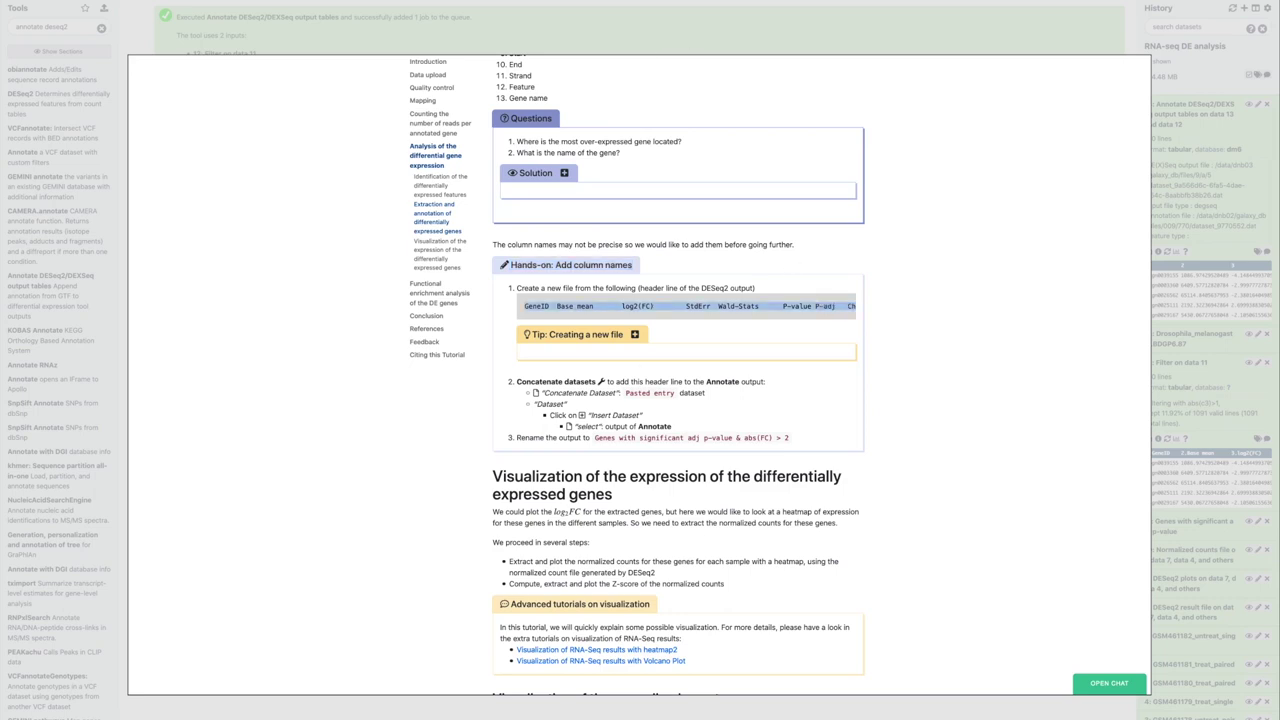
click(546, 10)
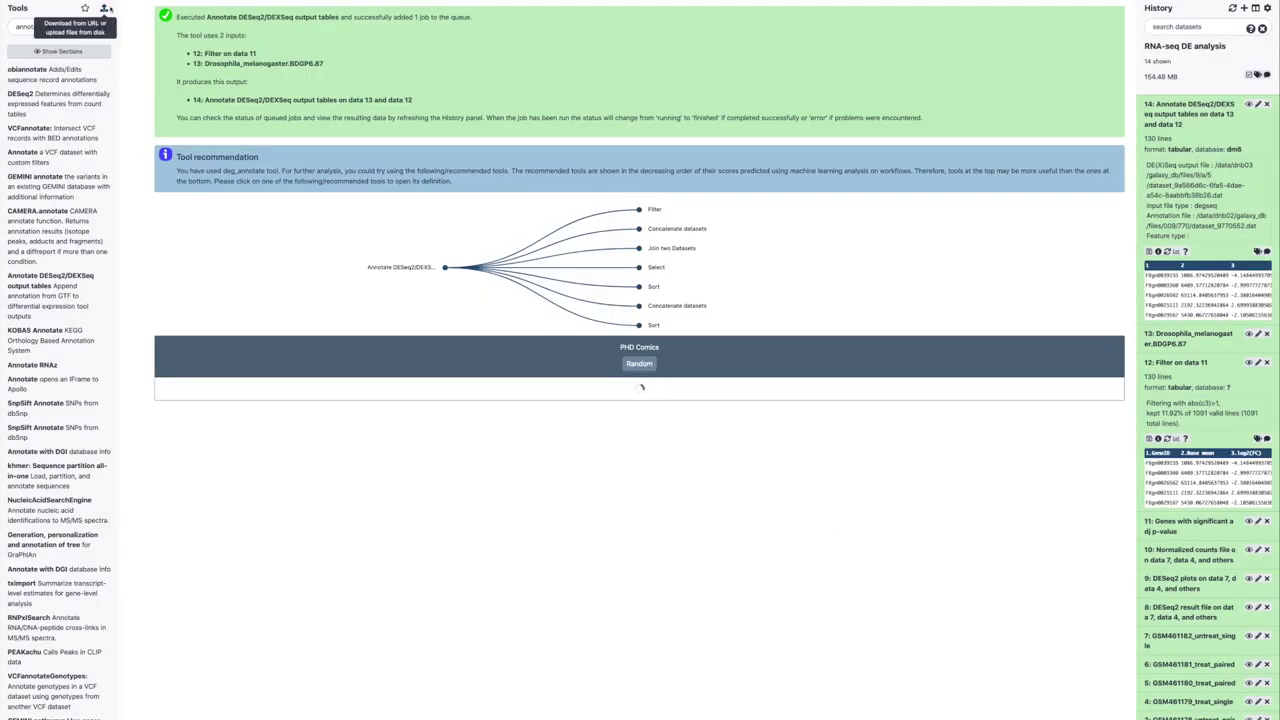
Start a new pasted-data upload and paste the copied header line as its content, without a trailing extra character.
click(106, 8)
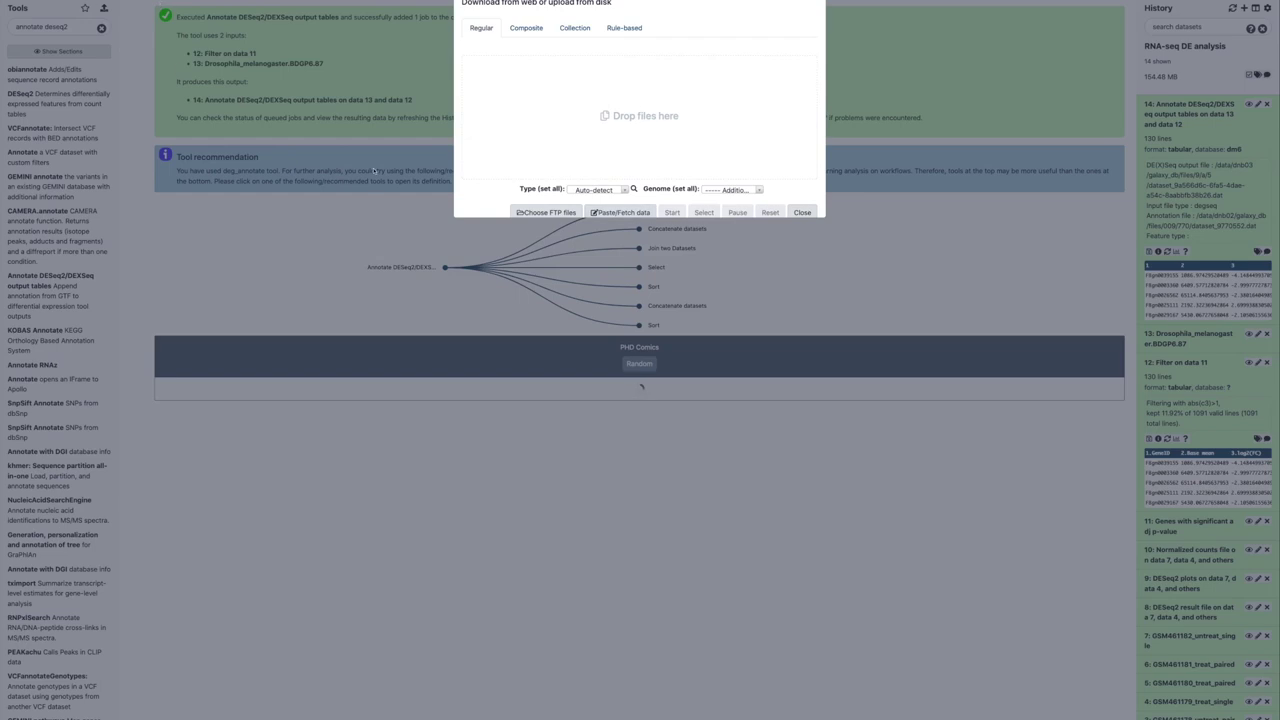
click(611, 213)
click(568, 143)
key(ctrl+v)
key(BackSpace)
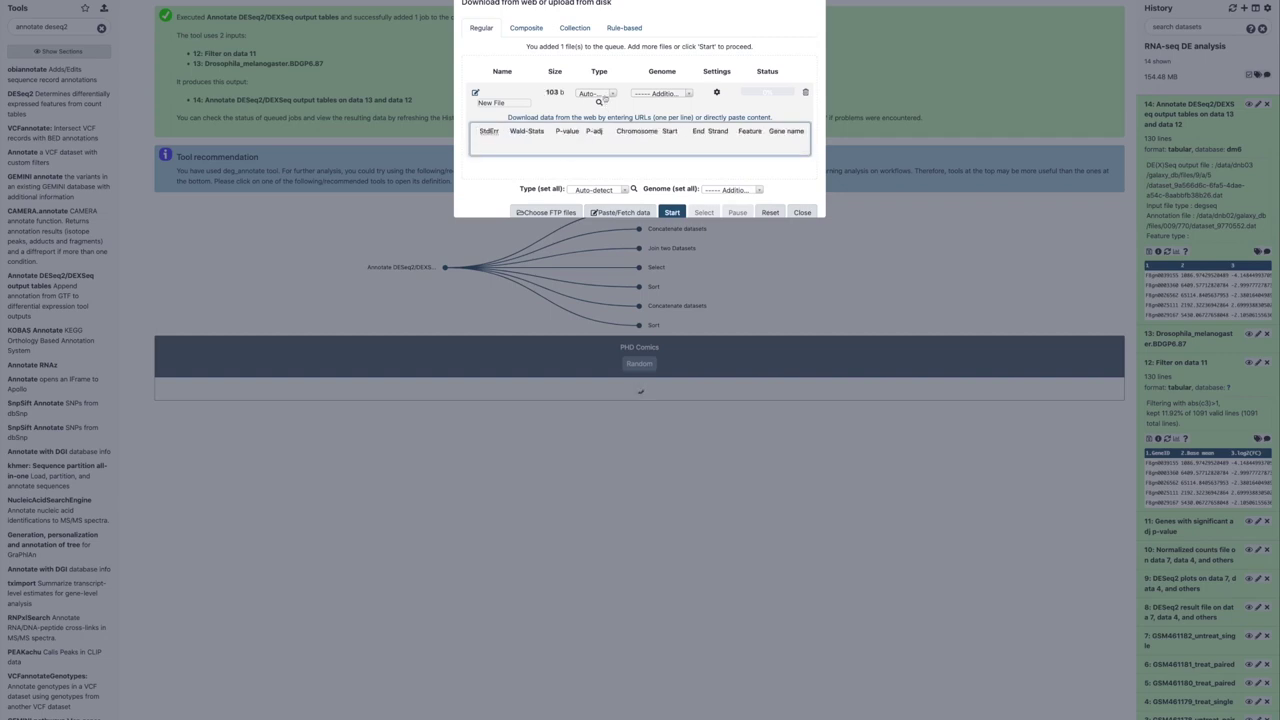
Set the pasted file's type to tabular, upload it to the history and close the upload dialog.
click(612, 93)
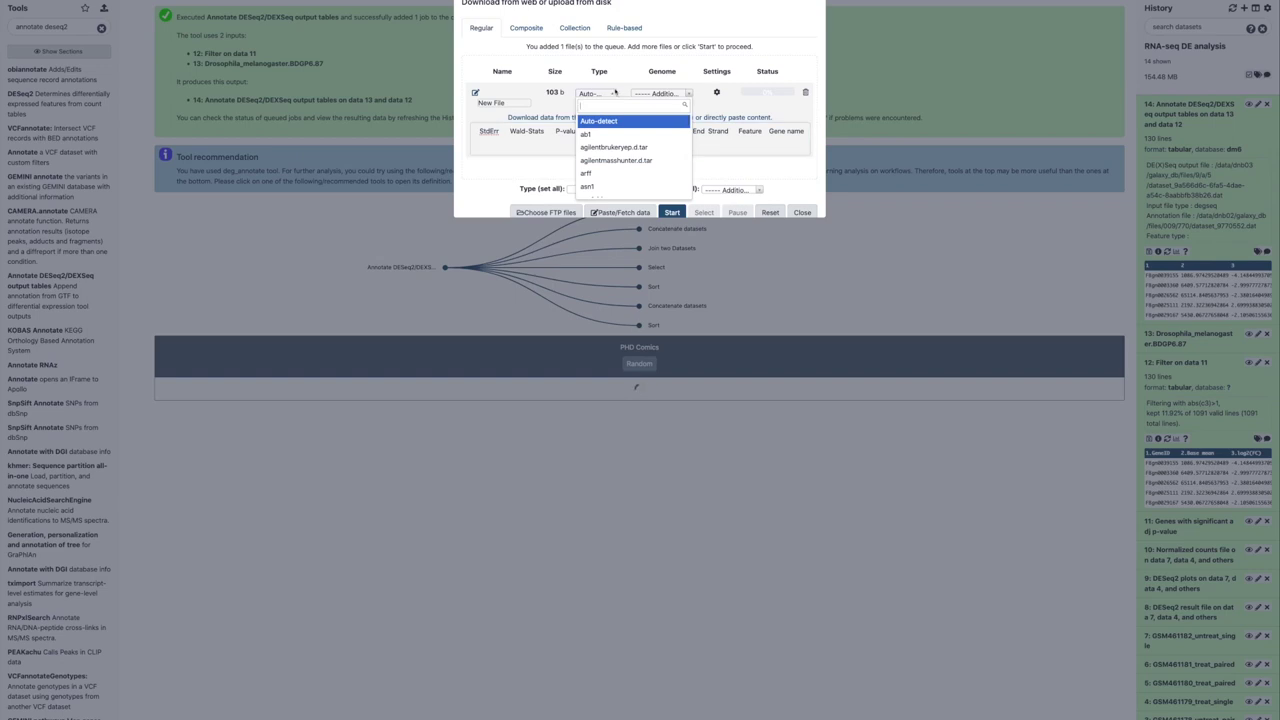
text(tab)
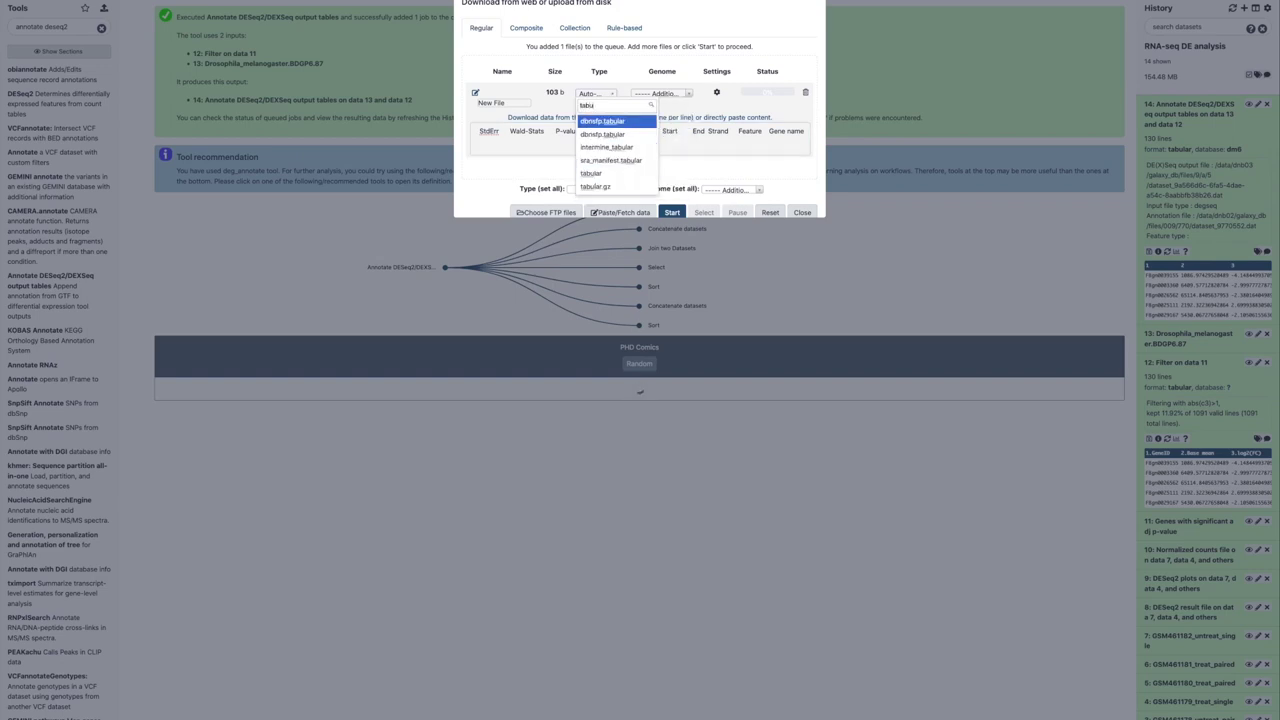
text(u)
click(625, 174)
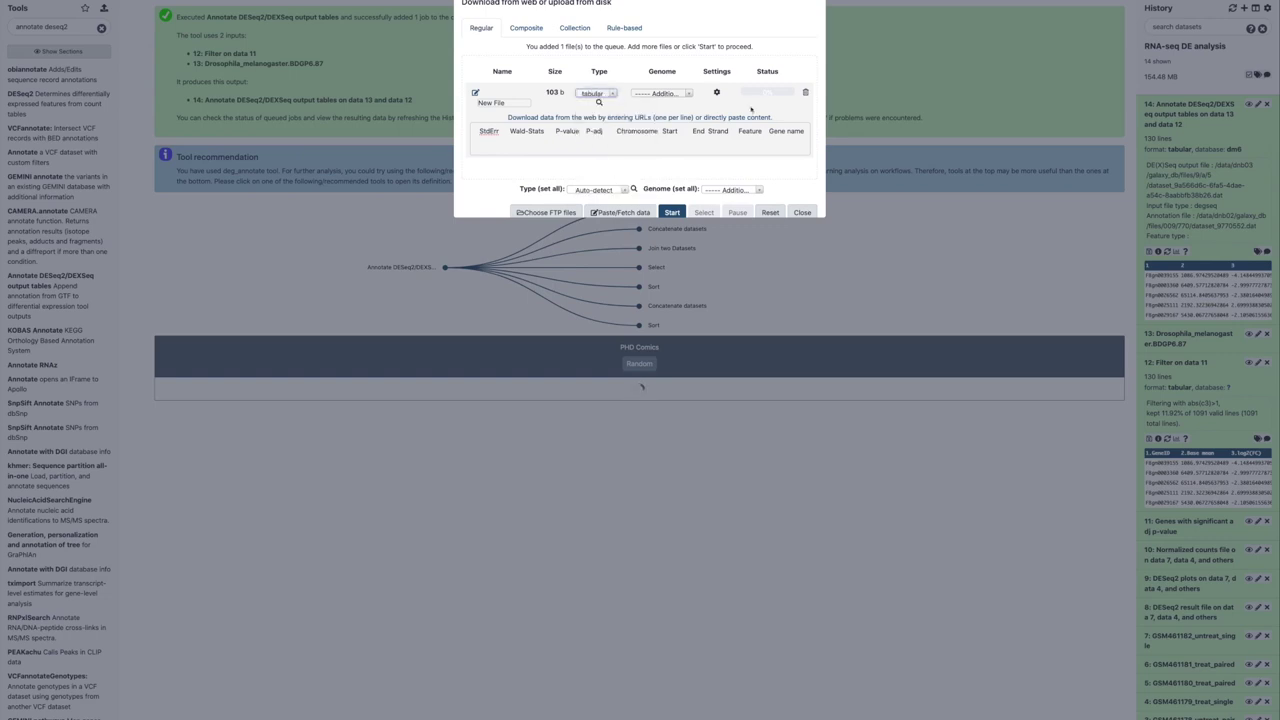
click(716, 92)
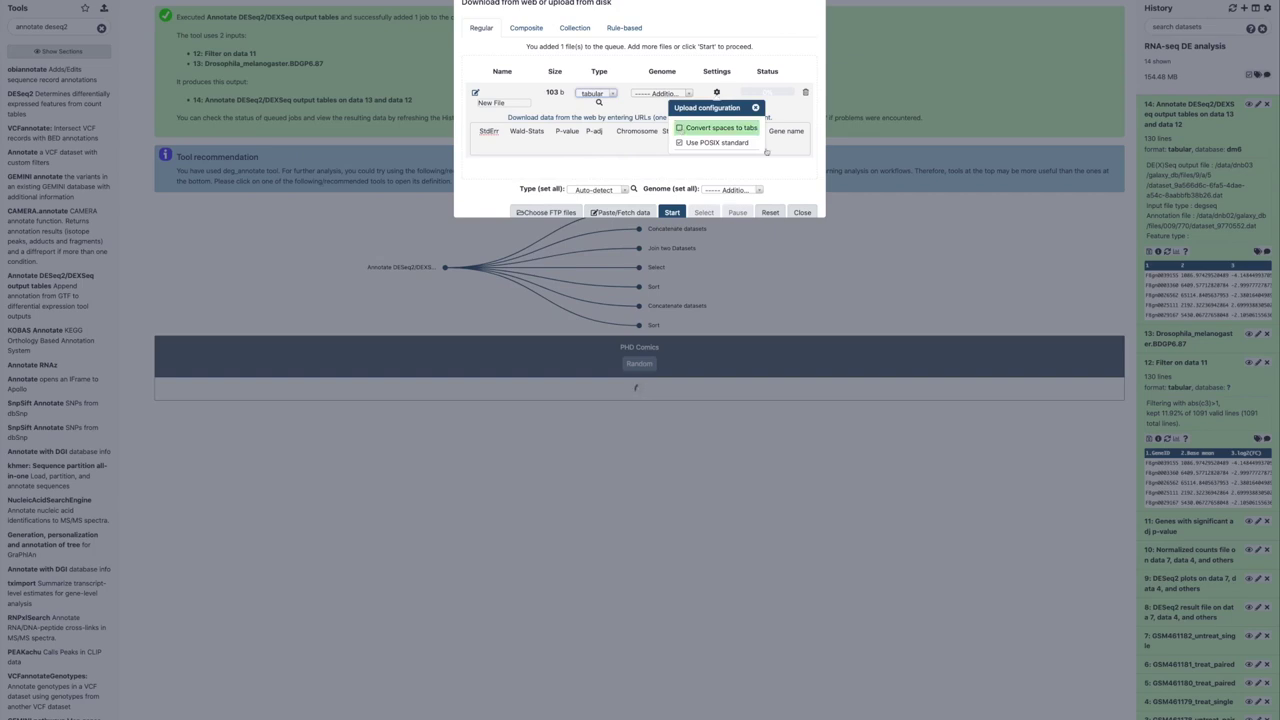
click(772, 204)
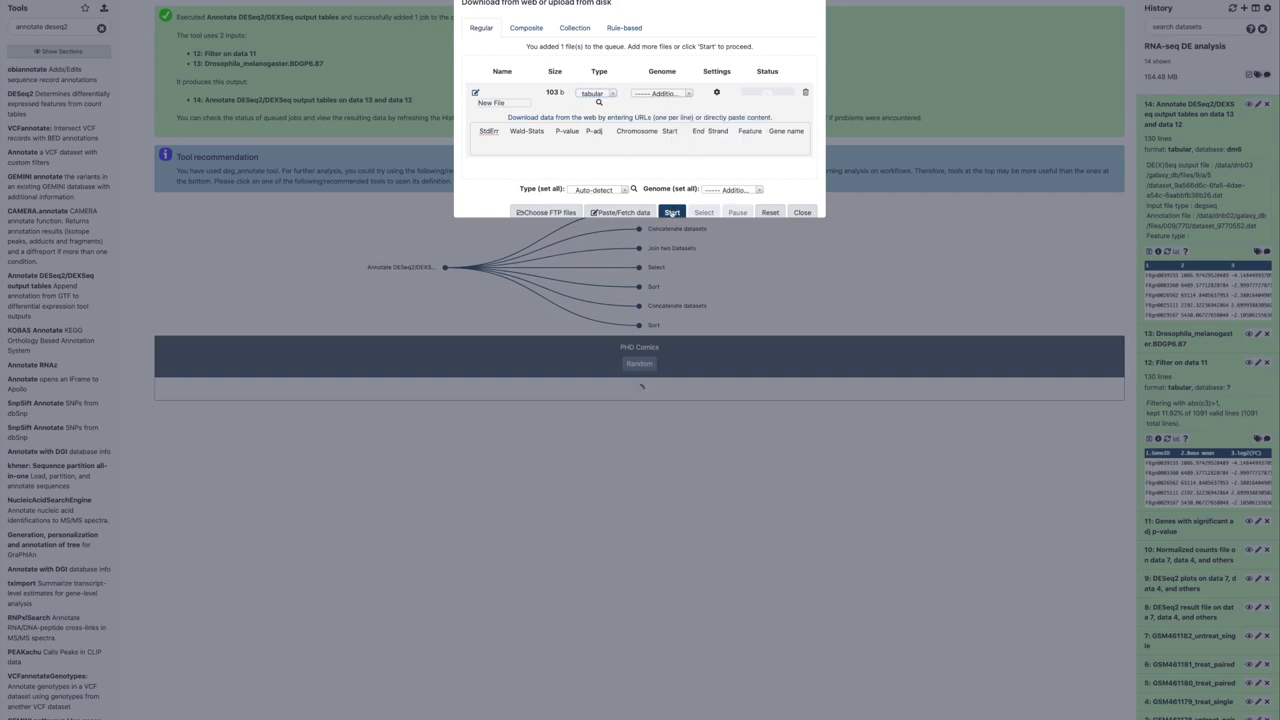
click(671, 212)
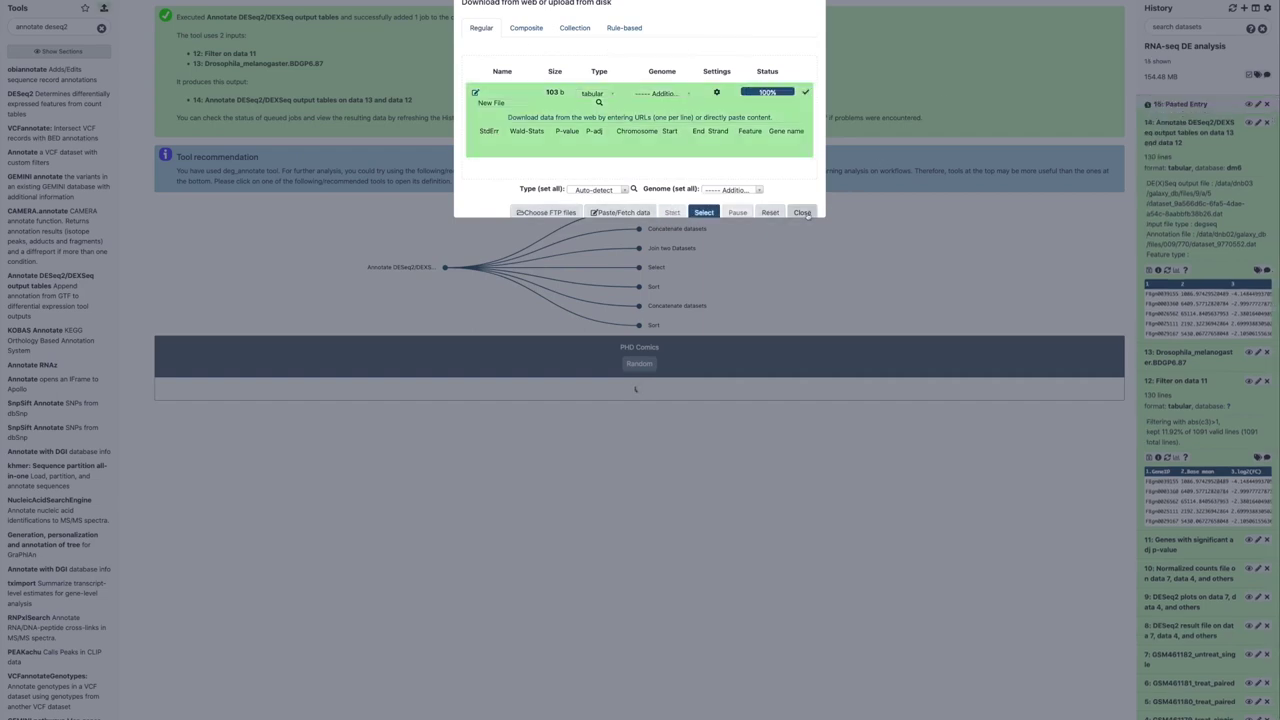
click(802, 212)
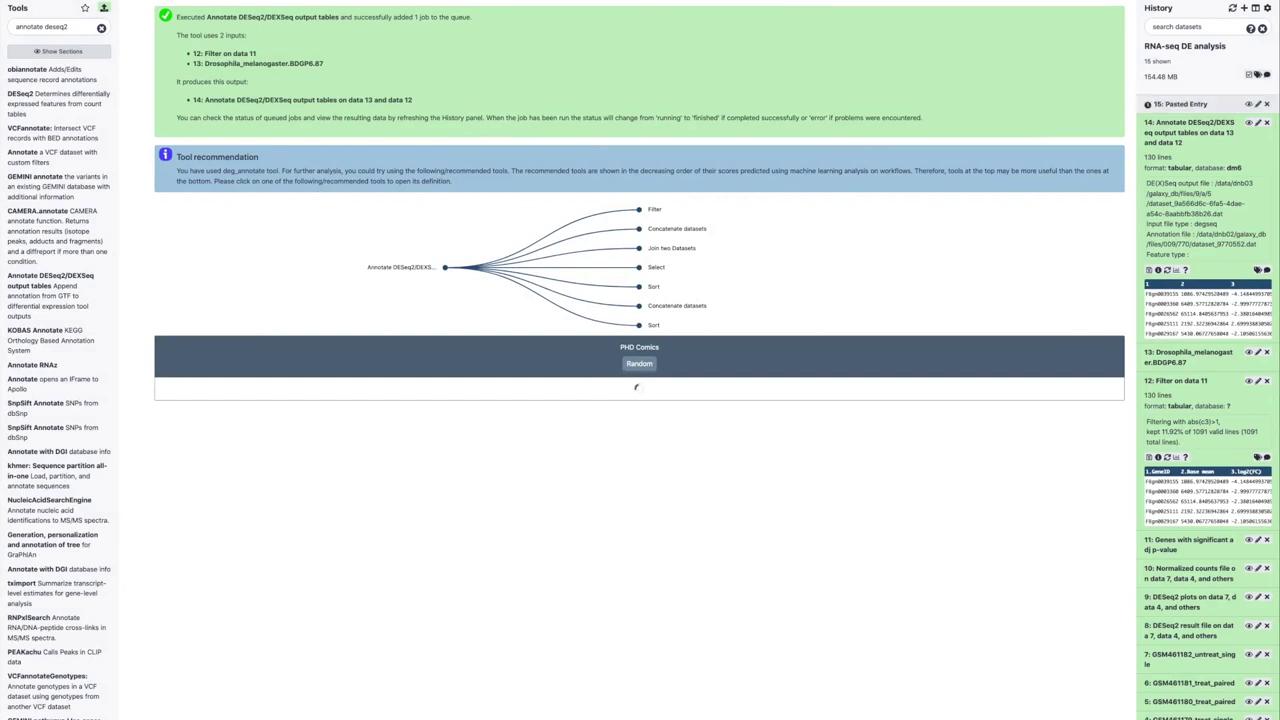
Search the tools for "concatenate" and open Concatenate datasets tail-to-head (cat).
triple_click(48, 27)
text(concatenate)
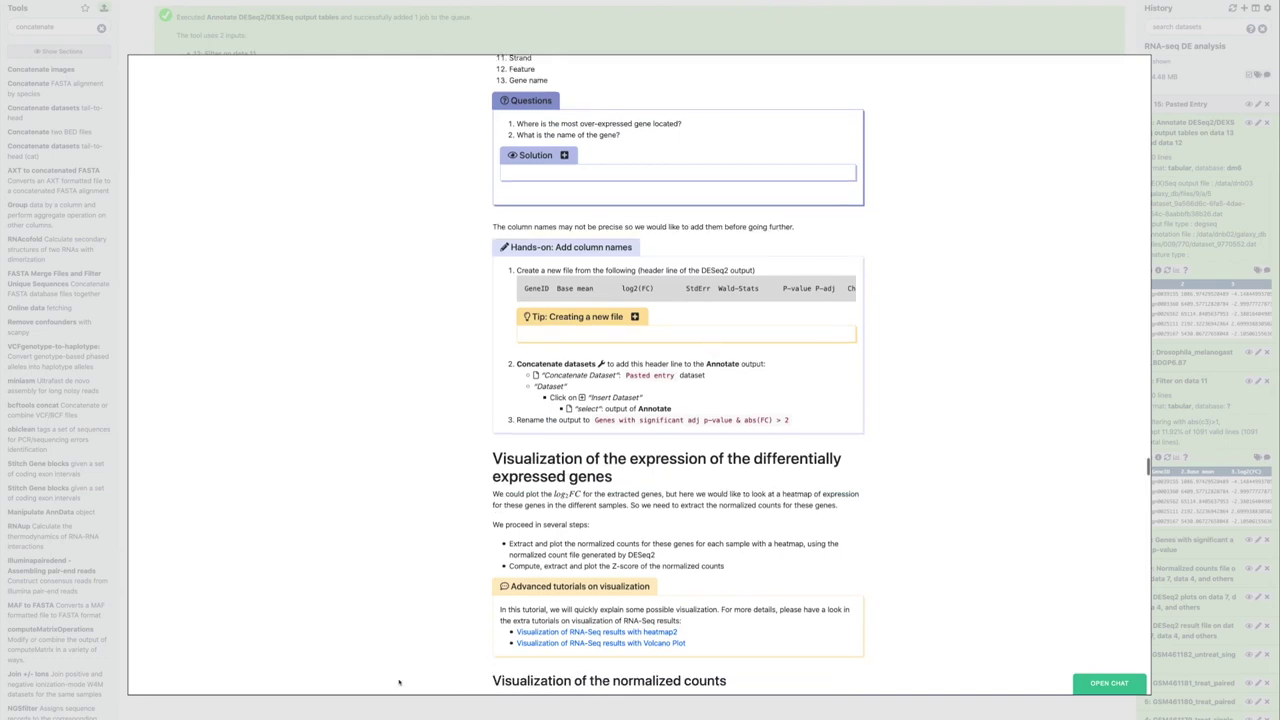
key(Escape)
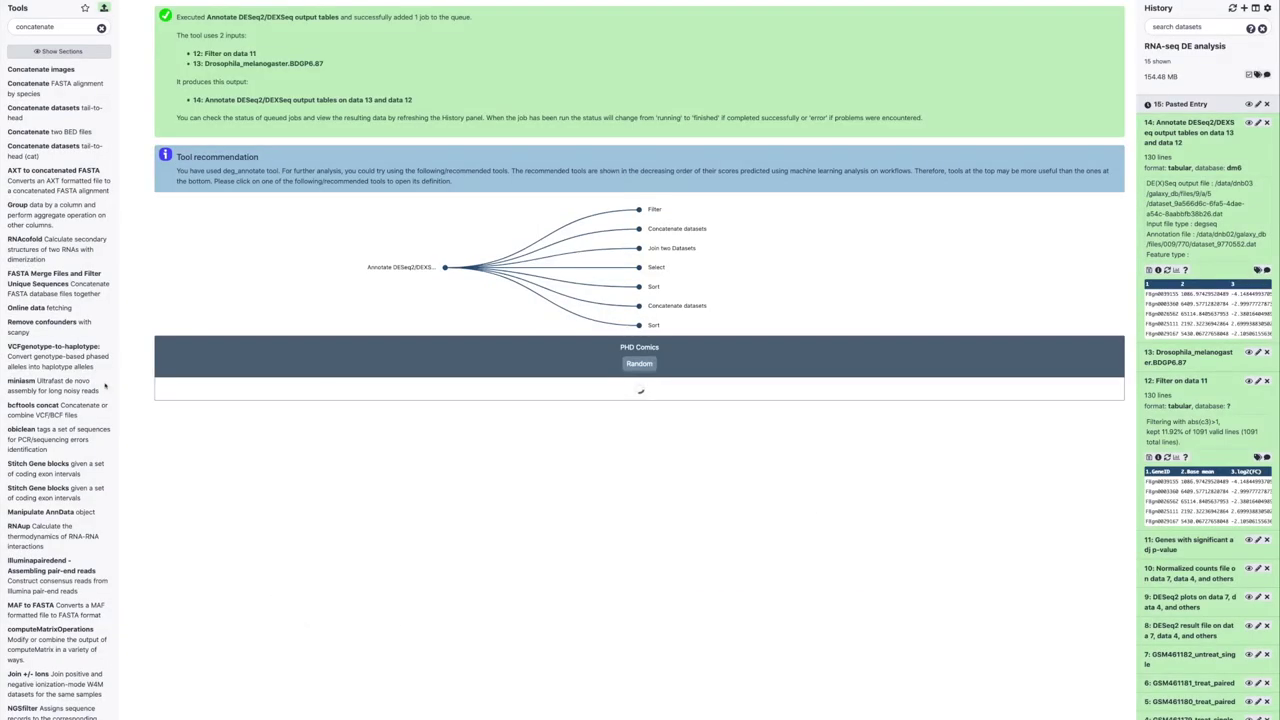
click(44, 112)
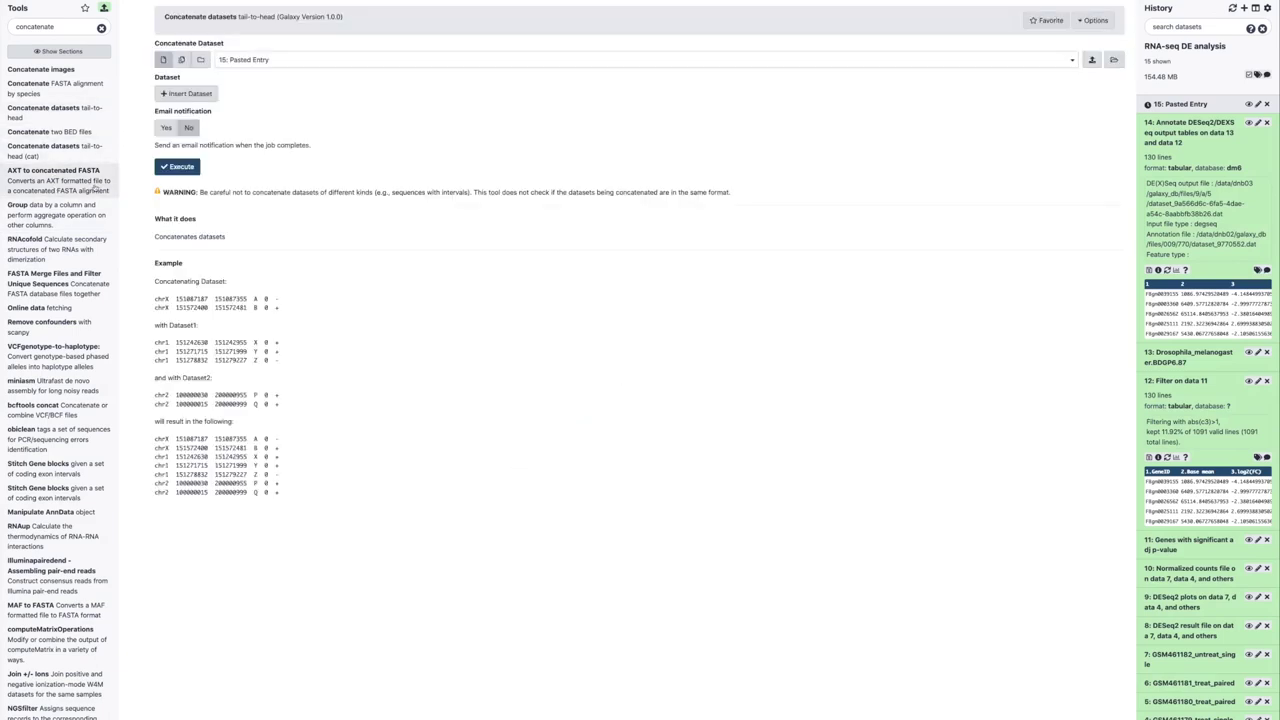
click(50, 149)
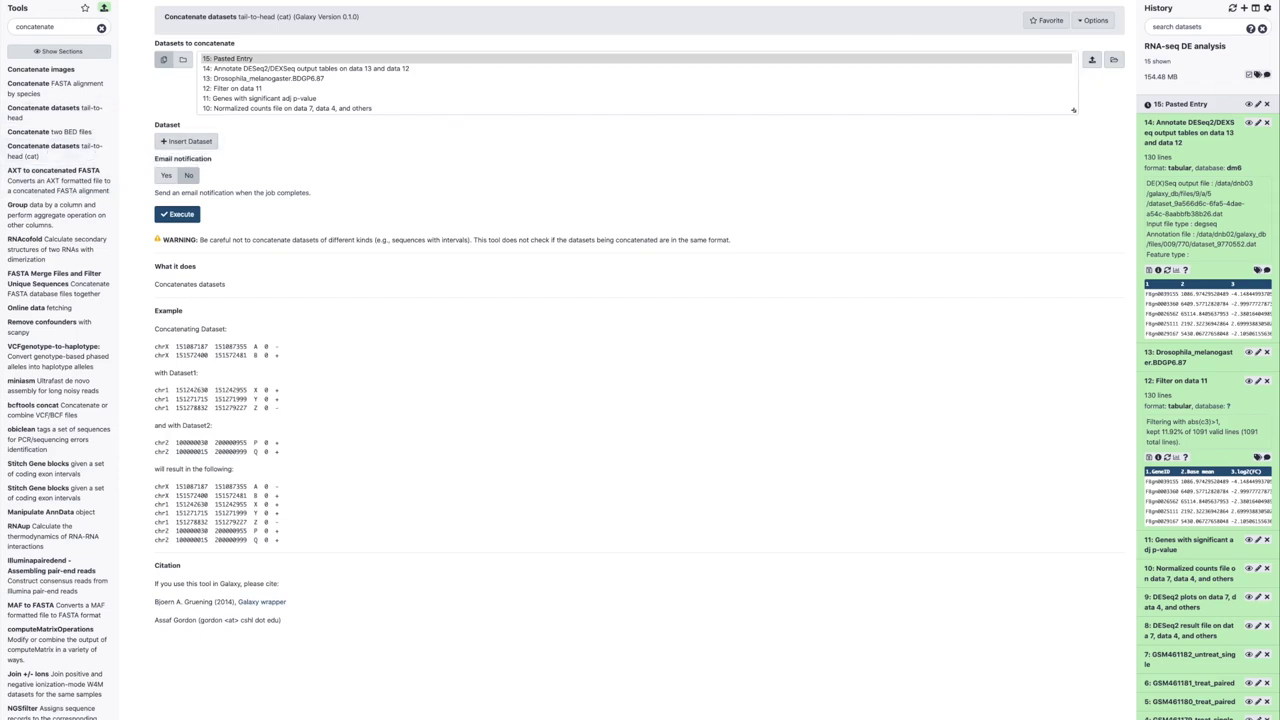
Check the Pasted Entry header columns, and concatenate Pasted Entry with the Annotate DESeq2/DEXSeq output inserted as the second dataset.
click(1186, 106)
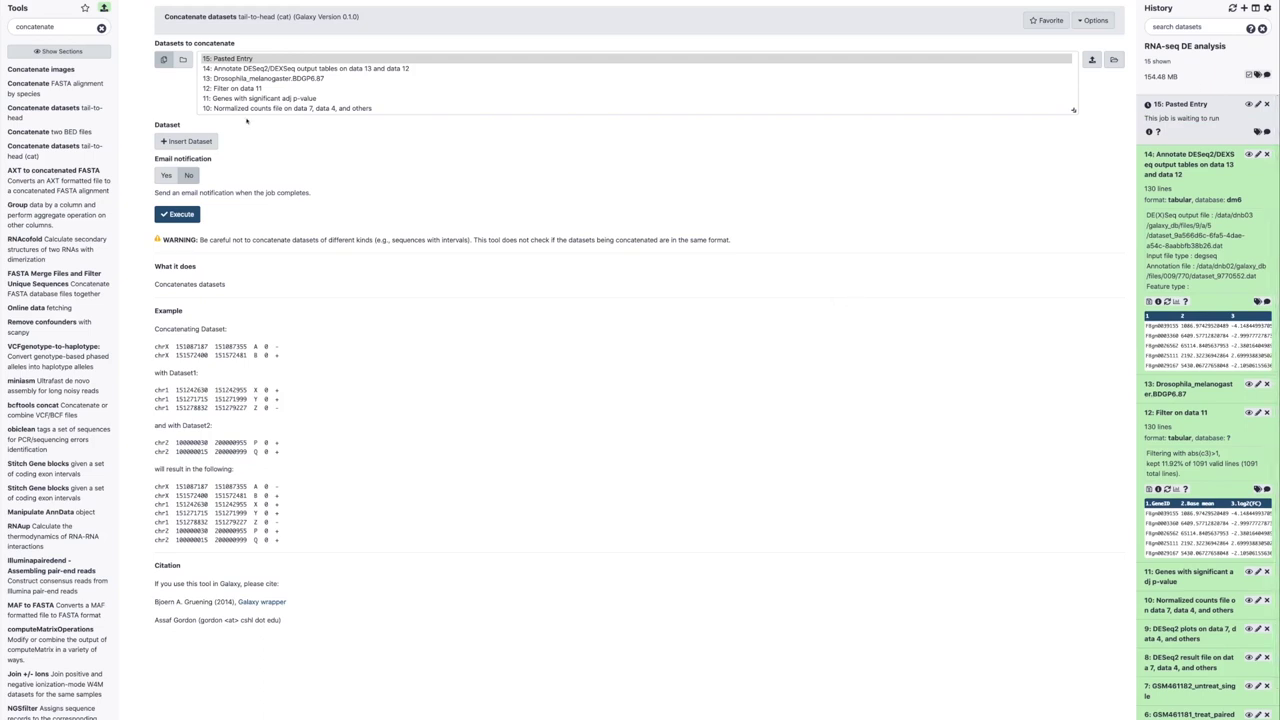
click(214, 60)
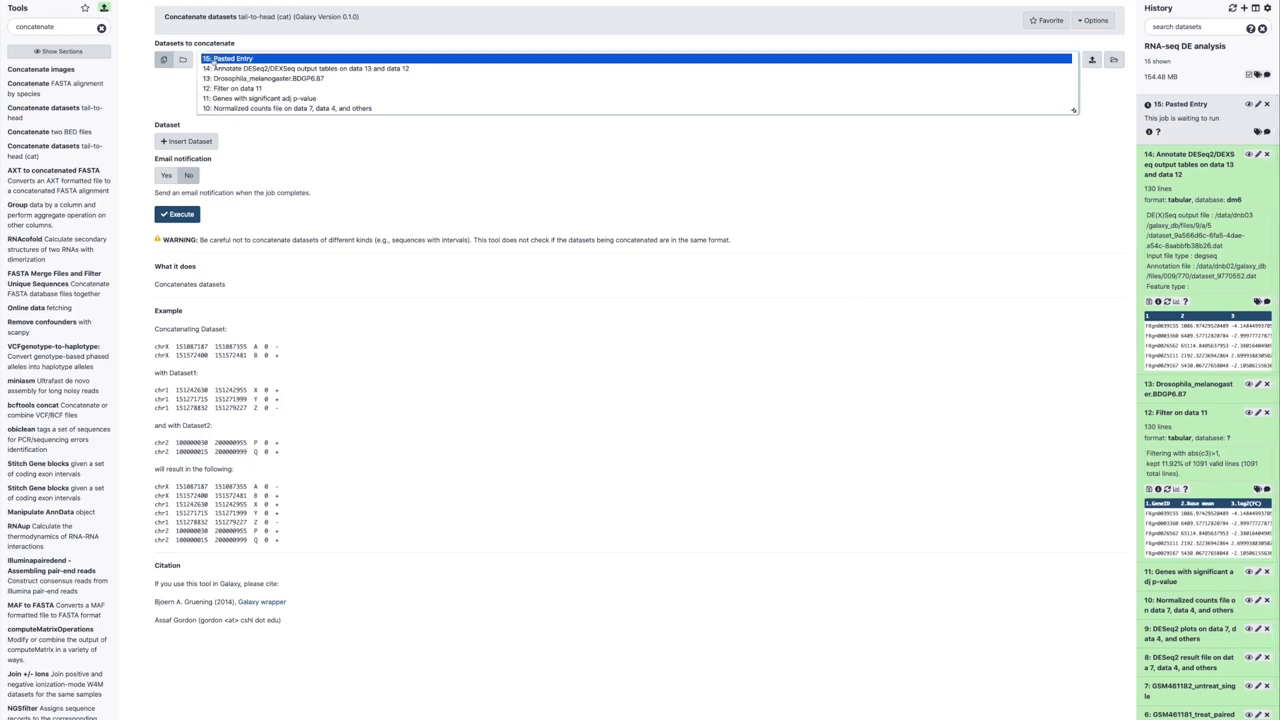
click(186, 141)
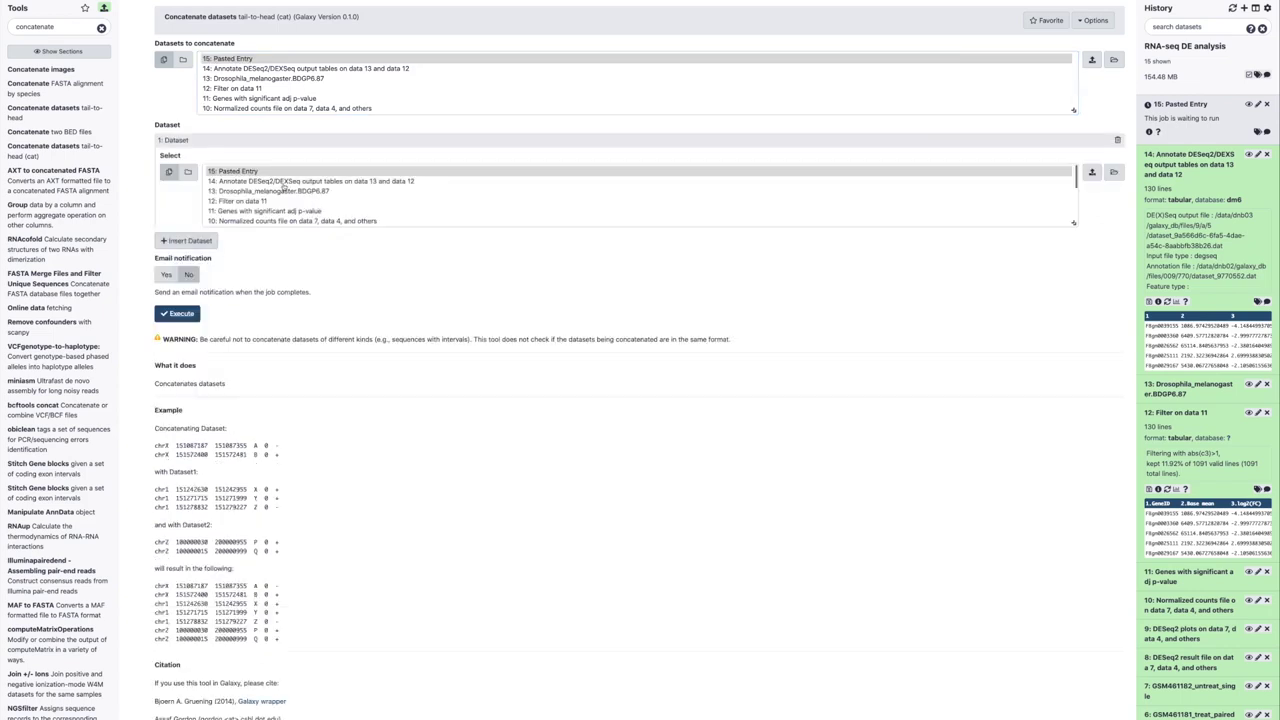
click(284, 182)
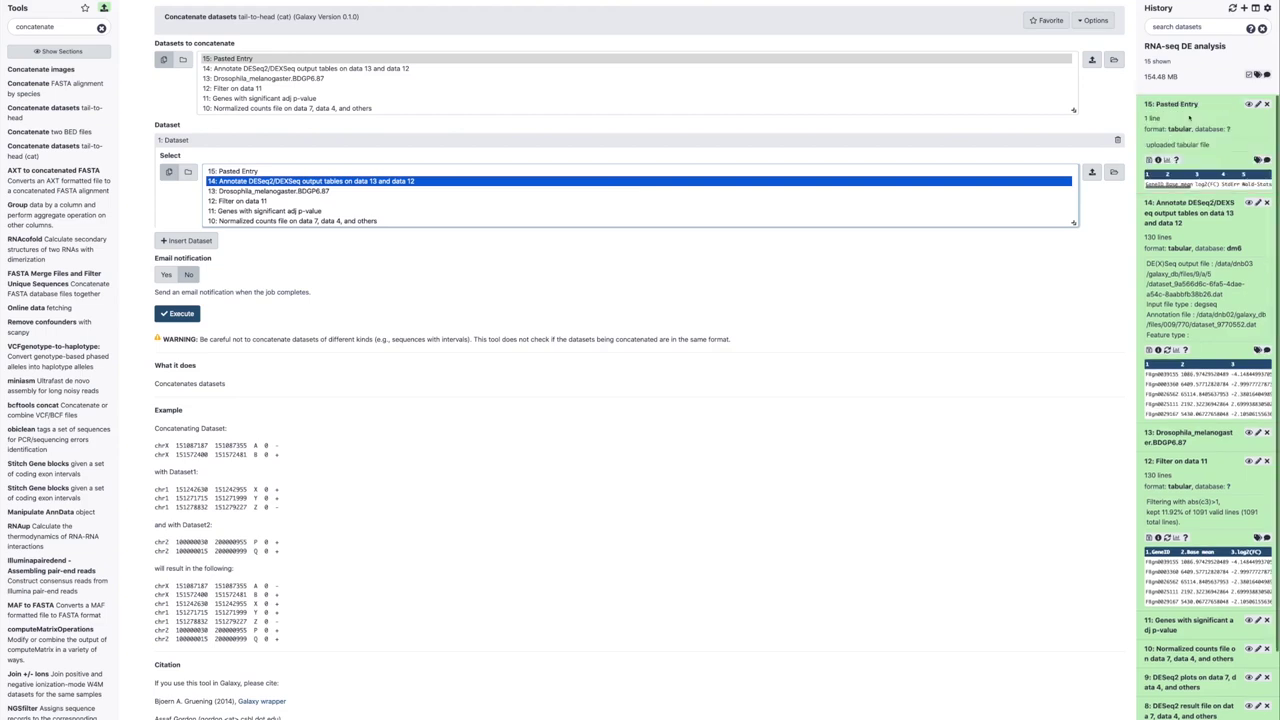
scroll(1157, 185, right, 5)
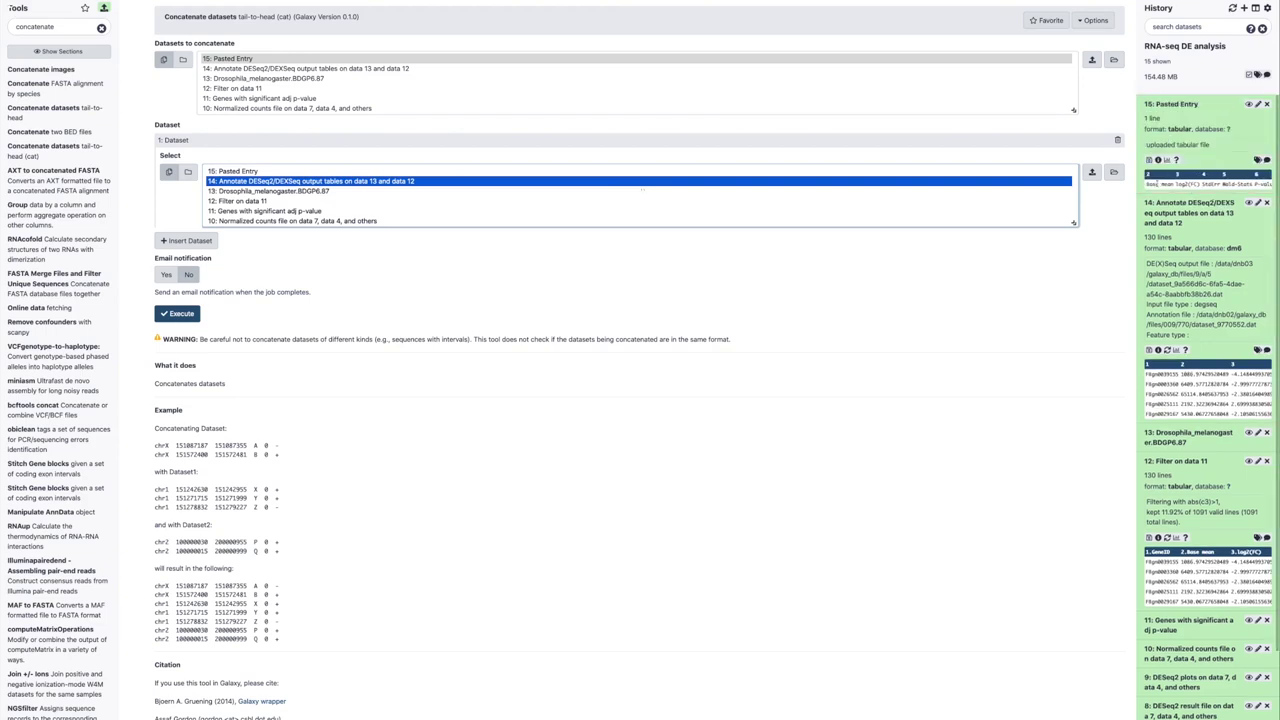
scroll(1170, 183, right, 3)
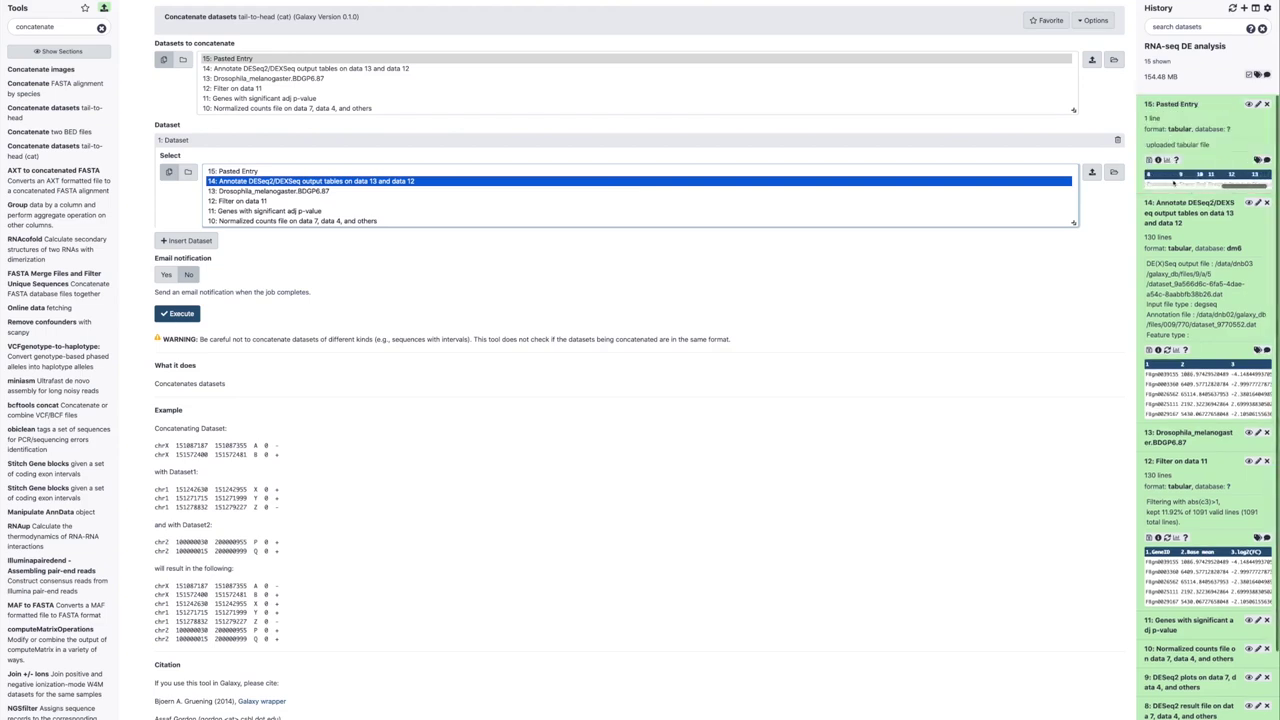
scroll(1193, 178, left, 8)
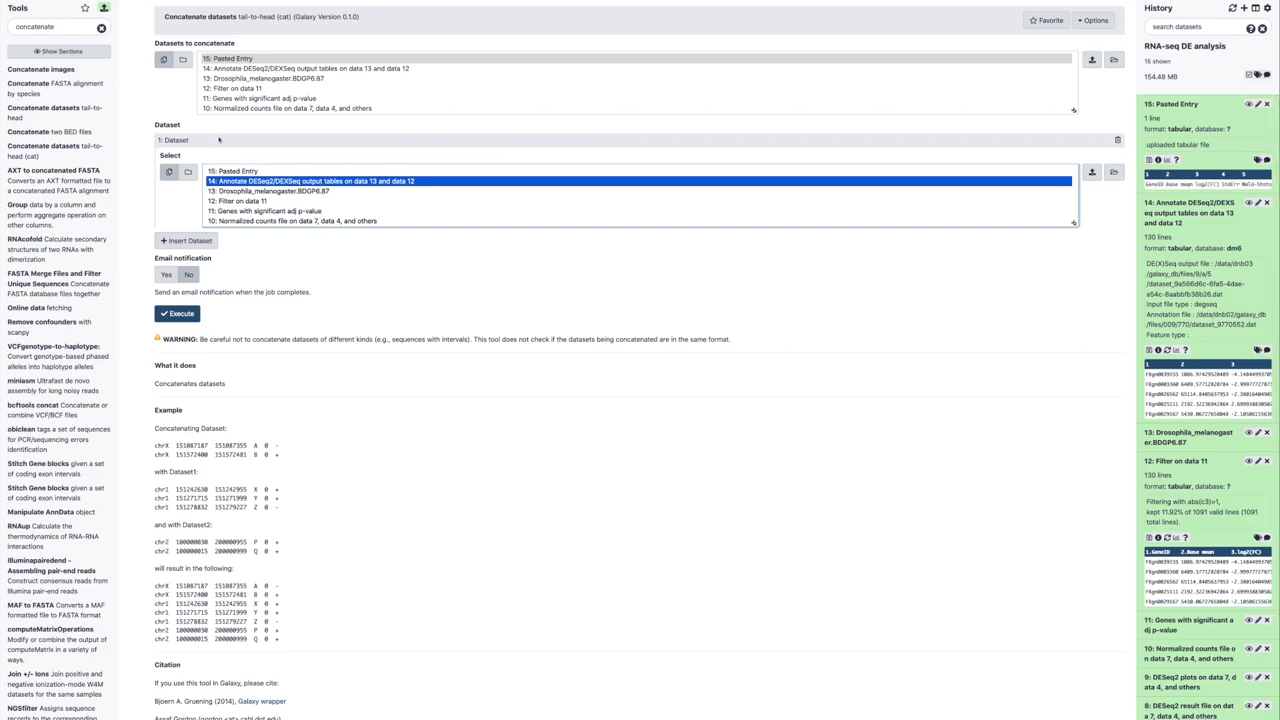
click(176, 313)
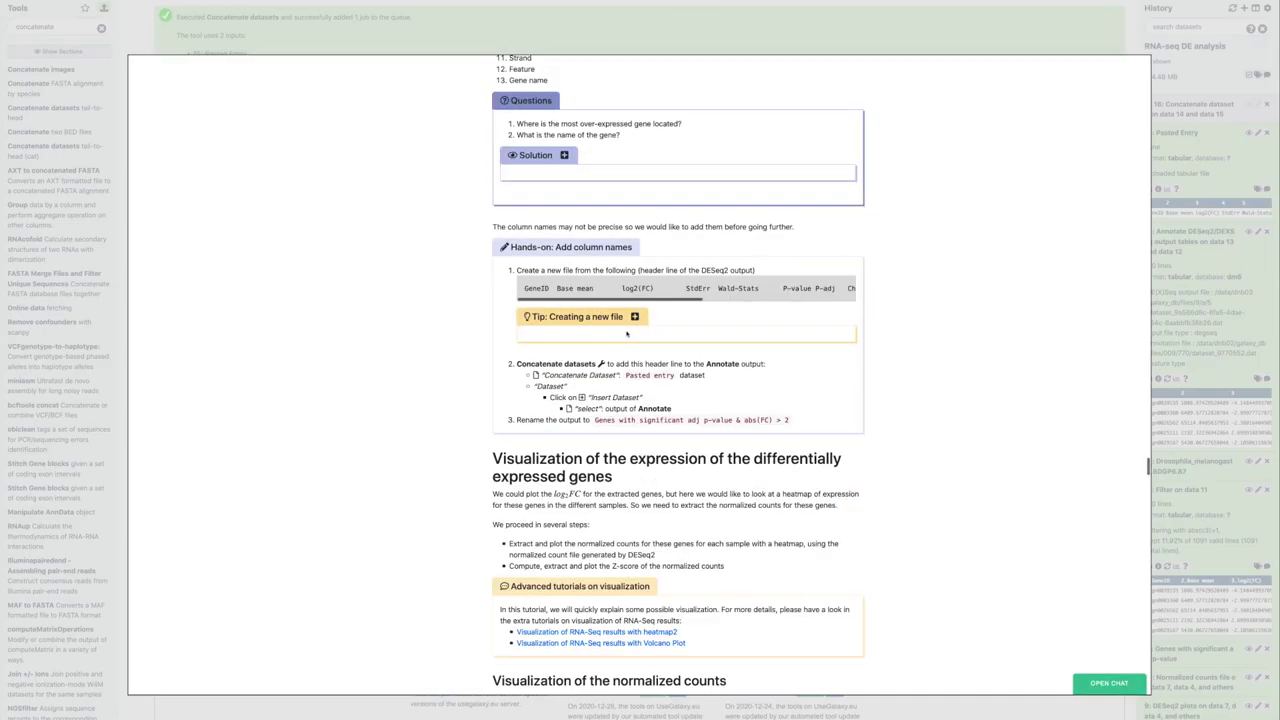
Rename the concatenated dataset to "Genes with significant adj p-value & abs(FC) > 2", copying the name from the tutorial, and save it.
mouse_move(595, 420)
mouse_down()
mouse_move(786, 420)
mouse_move(594, 420)
mouse_up()
key(ctrl+c)
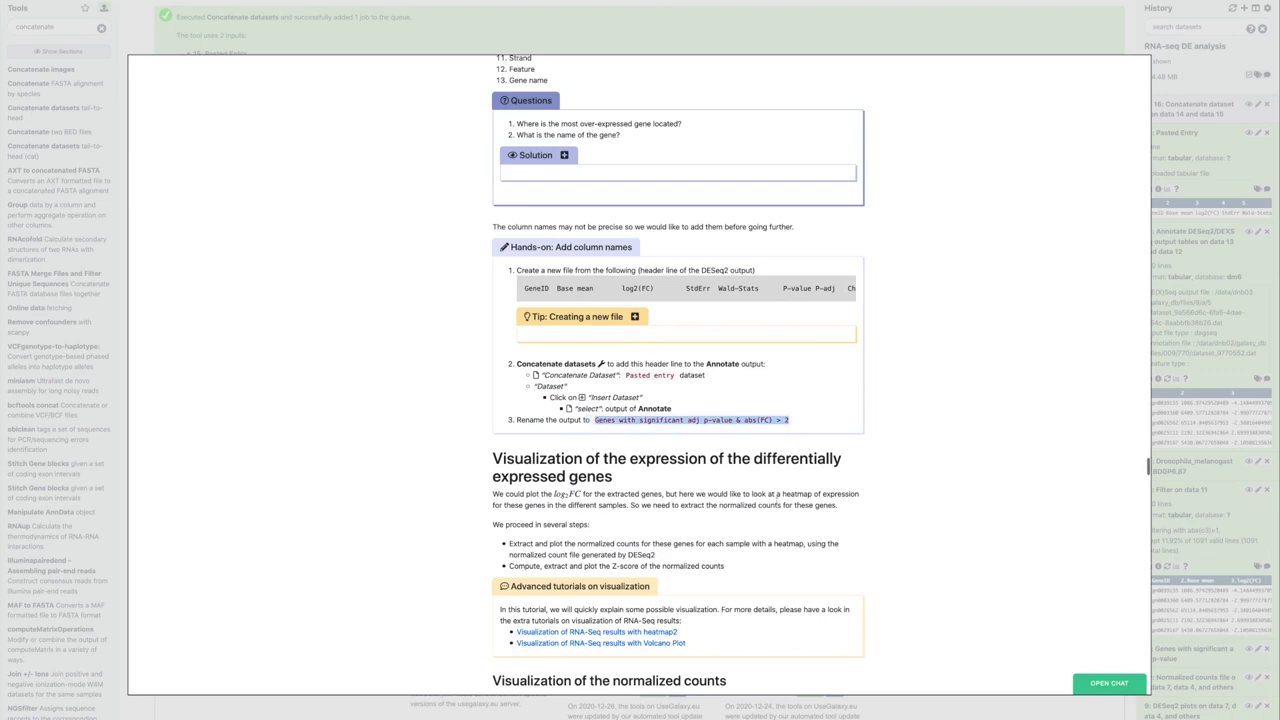
click(1248, 104)
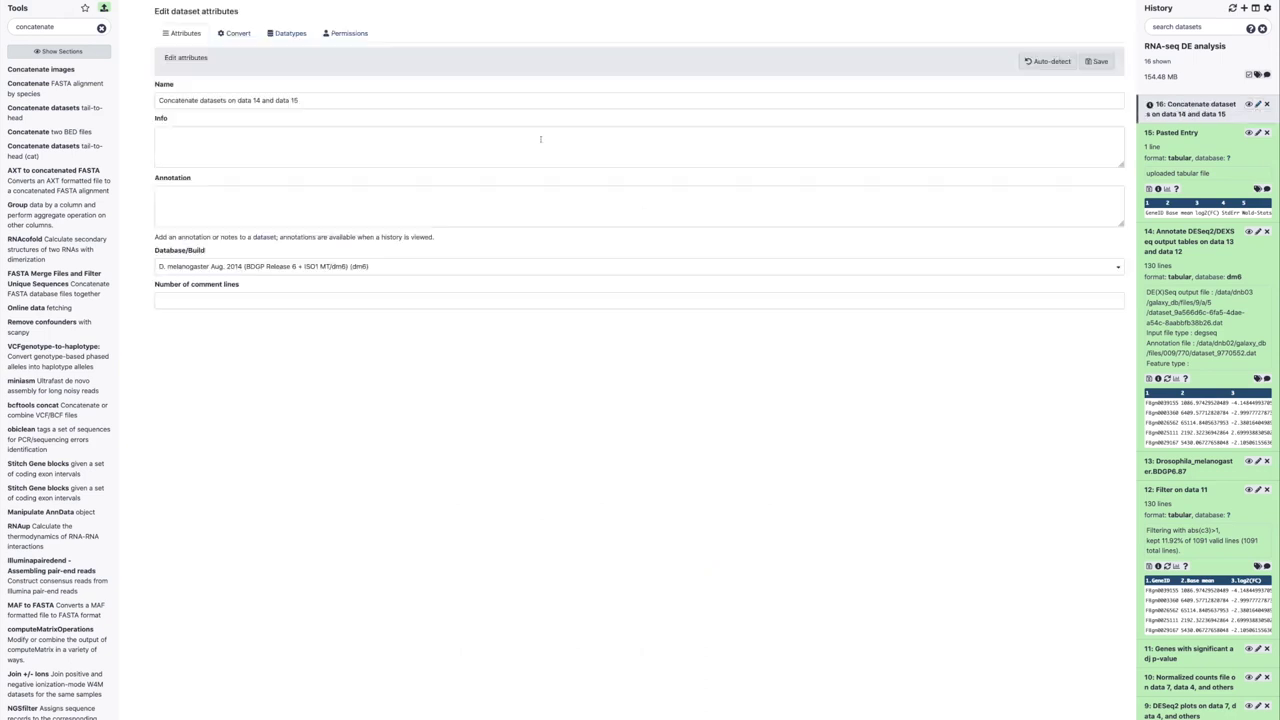
drag(159, 100, 300, 100)
key(ctrl+v)
click(1098, 61)
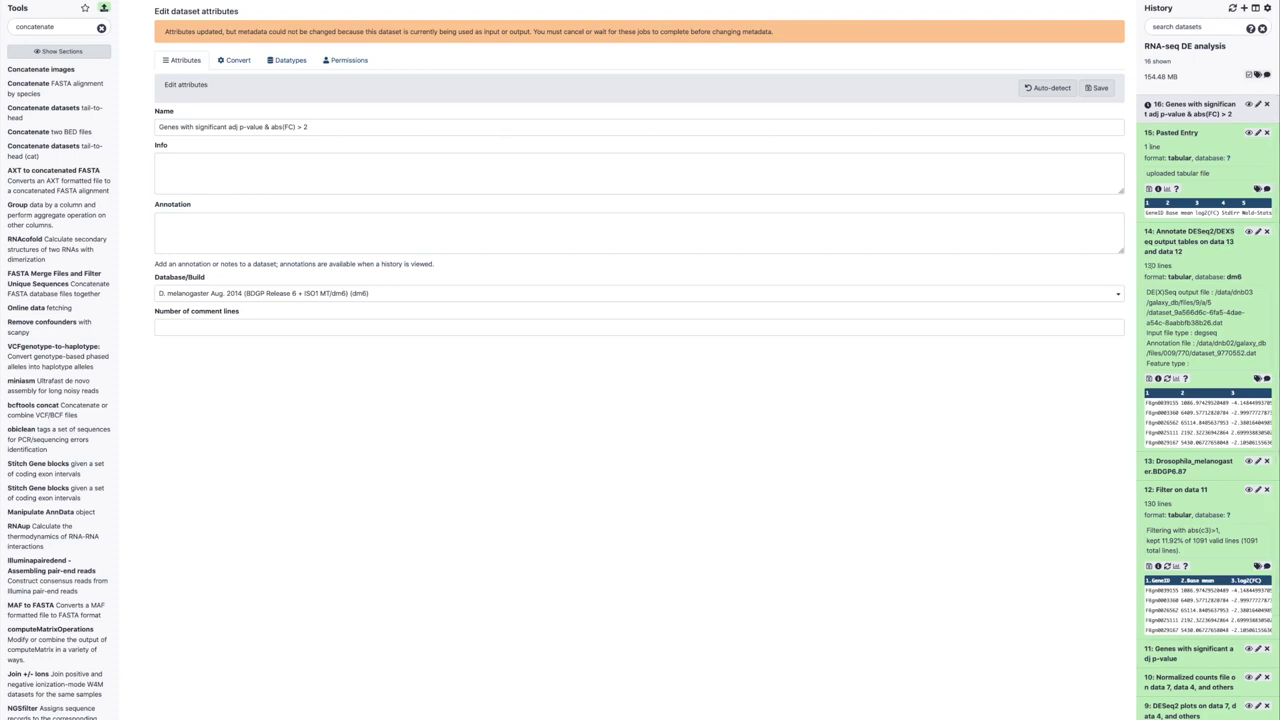
Check the header columns in the renamed dataset's preview and collapse the Pasted Entry, Annotate DESeq2/DEXSeq and Filter datasets in the history.
click(1175, 133)
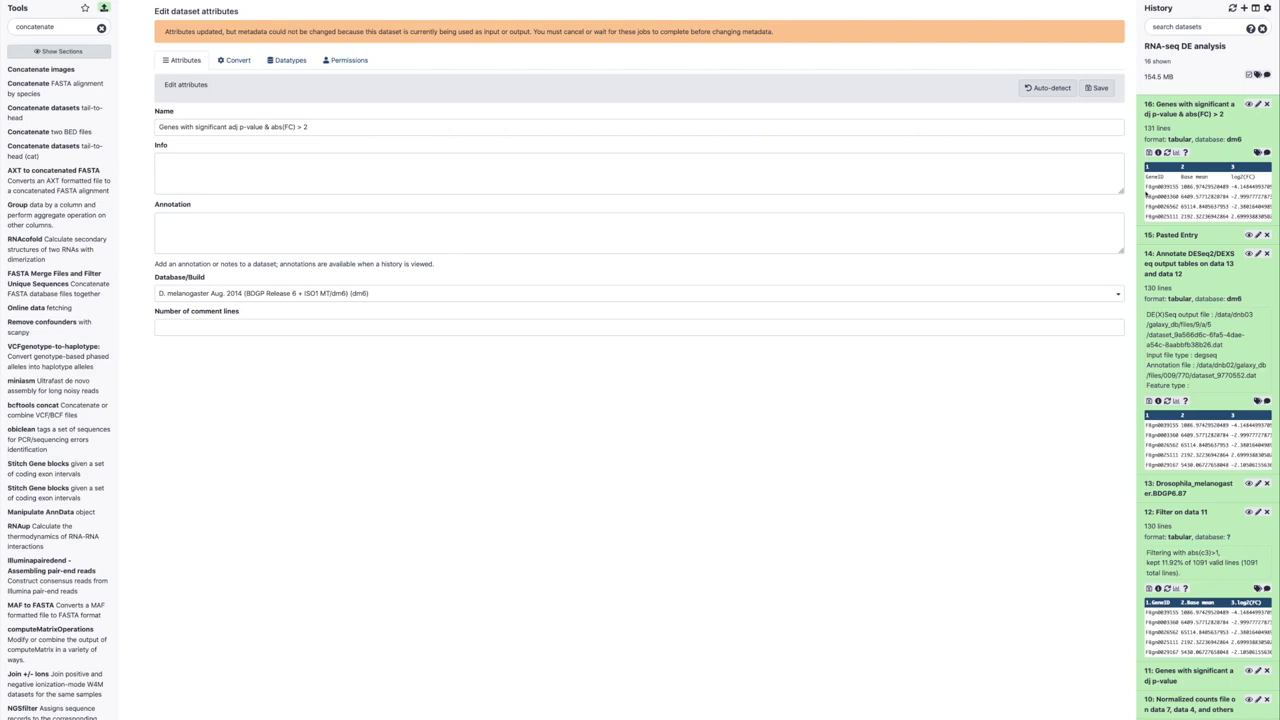
scroll(1213, 194, right, 3)
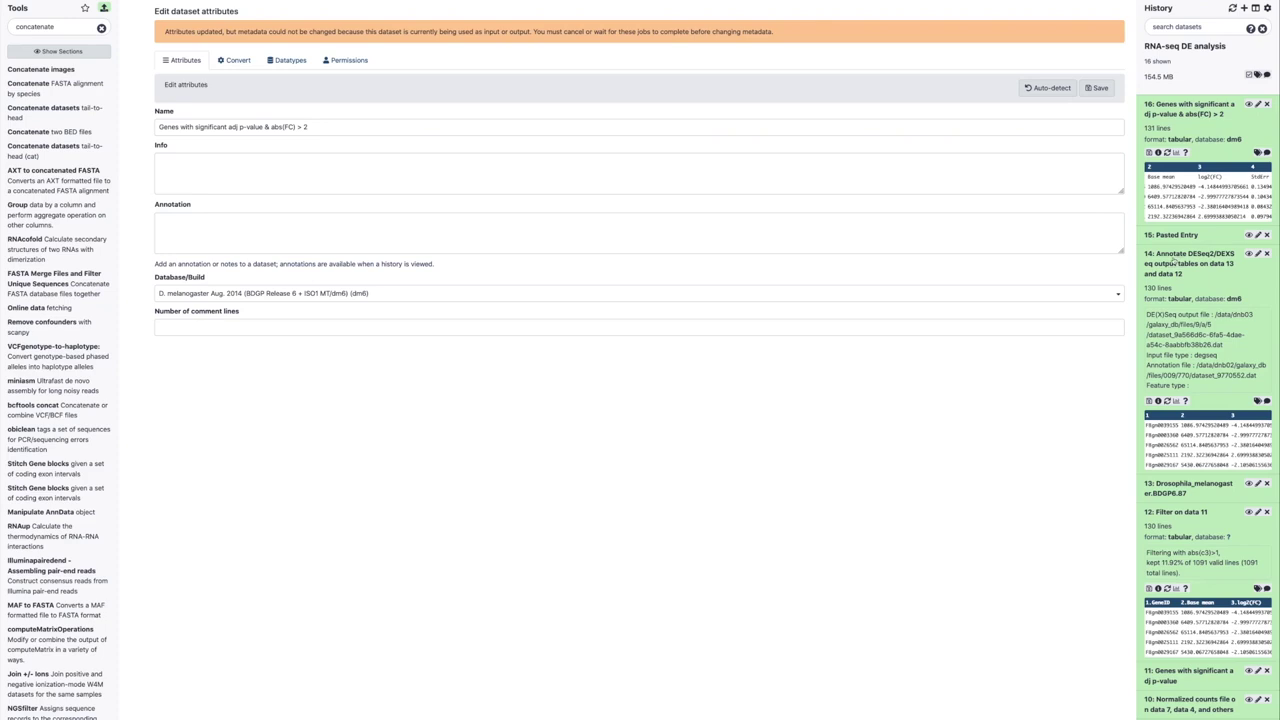
click(1174, 262)
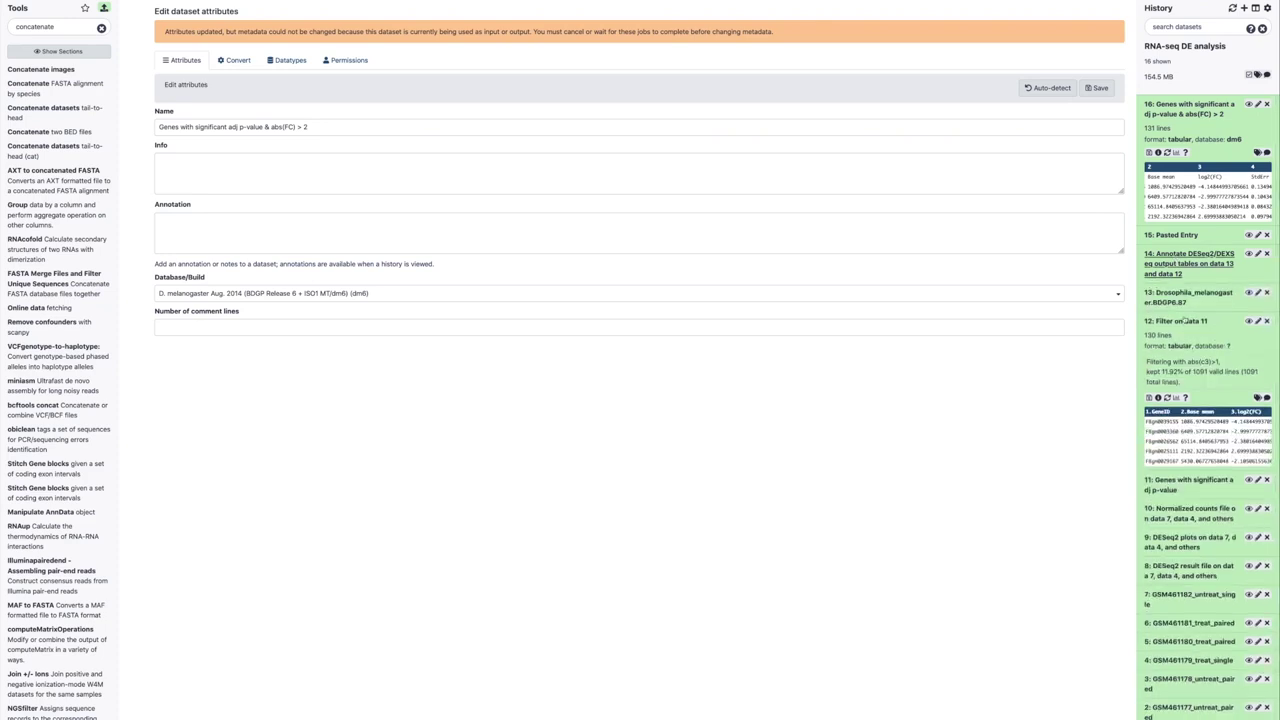
click(1182, 321)
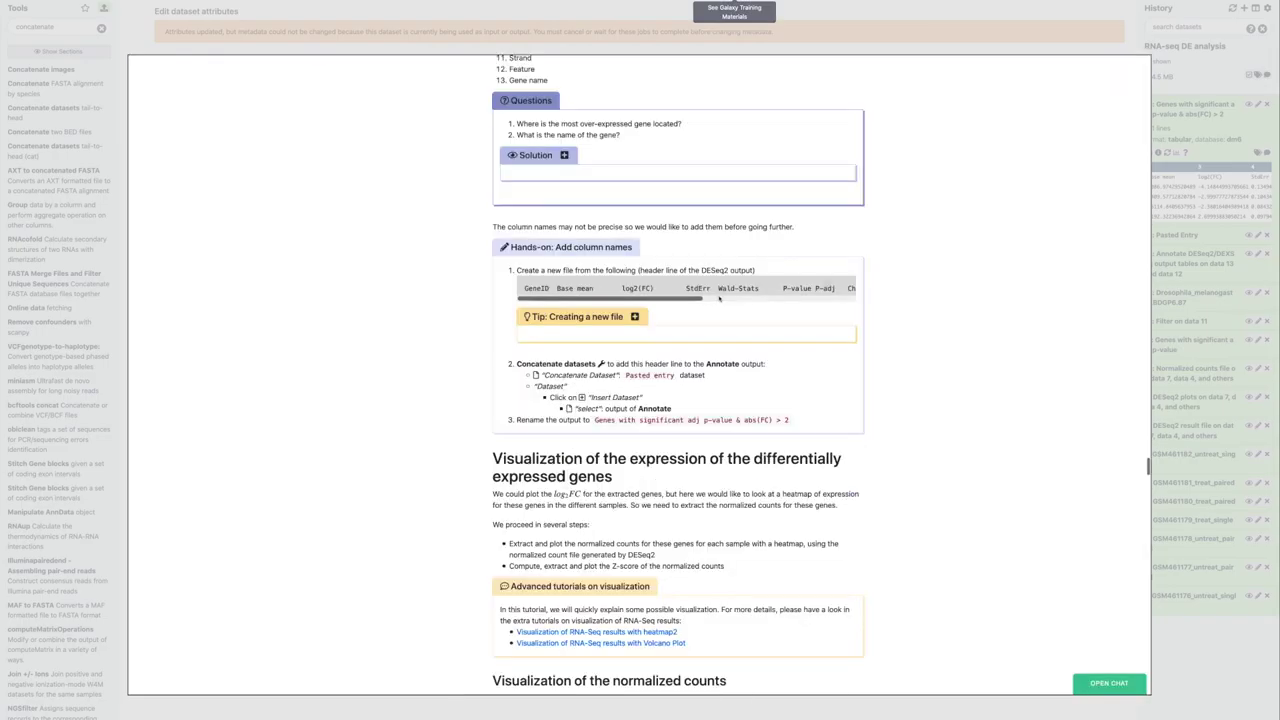
Consult the tutorial's normalized counts instructions, search the tools for "join two datasets" and open Join two Datasets side by side on a specified field.
scroll(699, 438, down, 3)
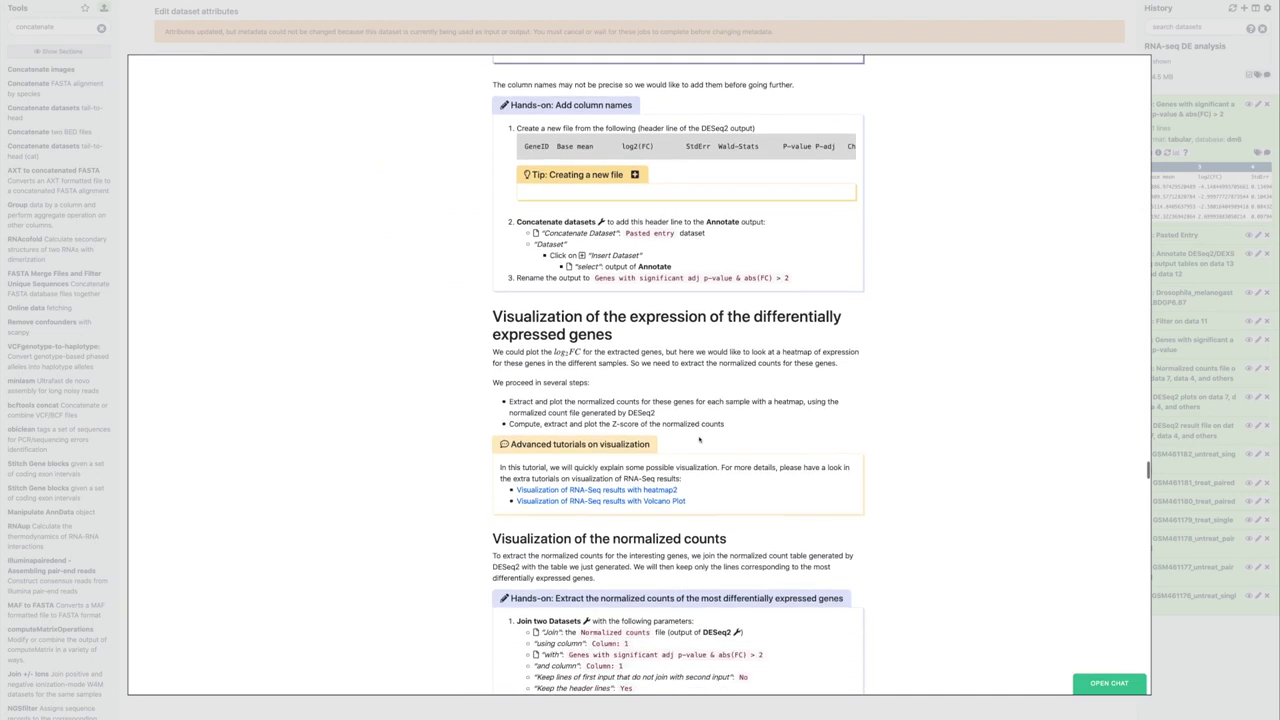
scroll(699, 438, down, 2)
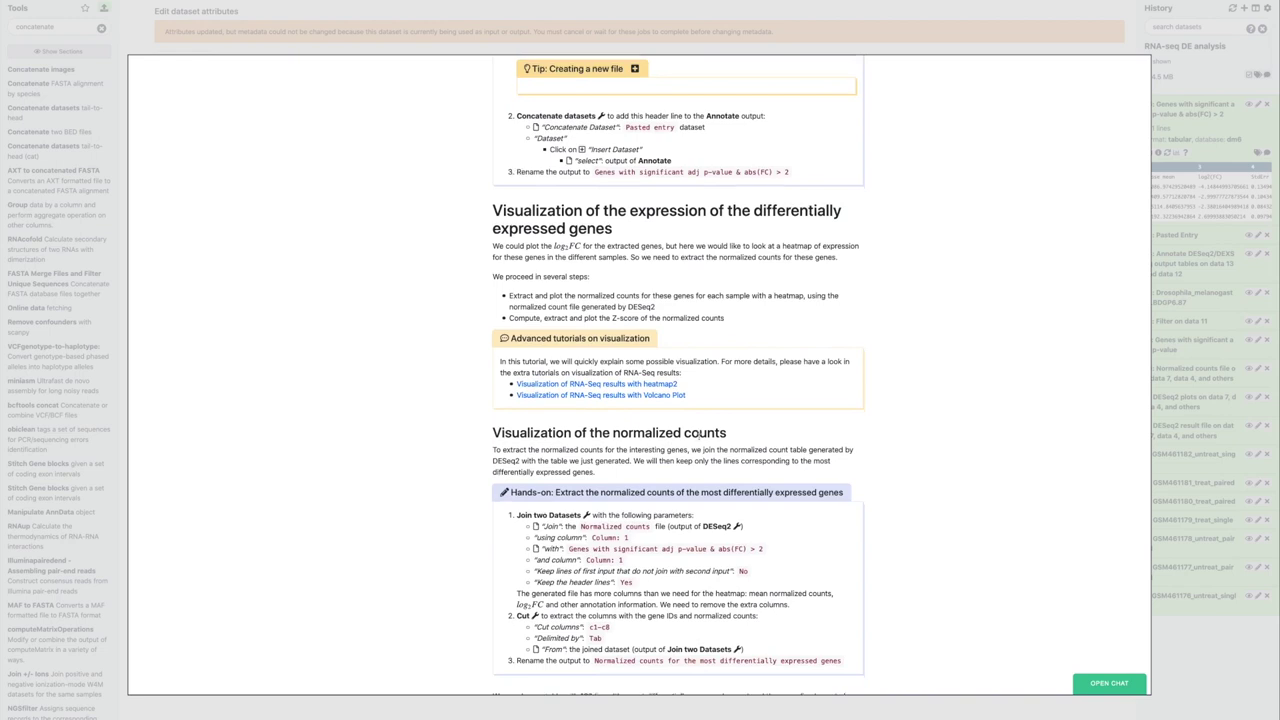
scroll(699, 437, down, 1)
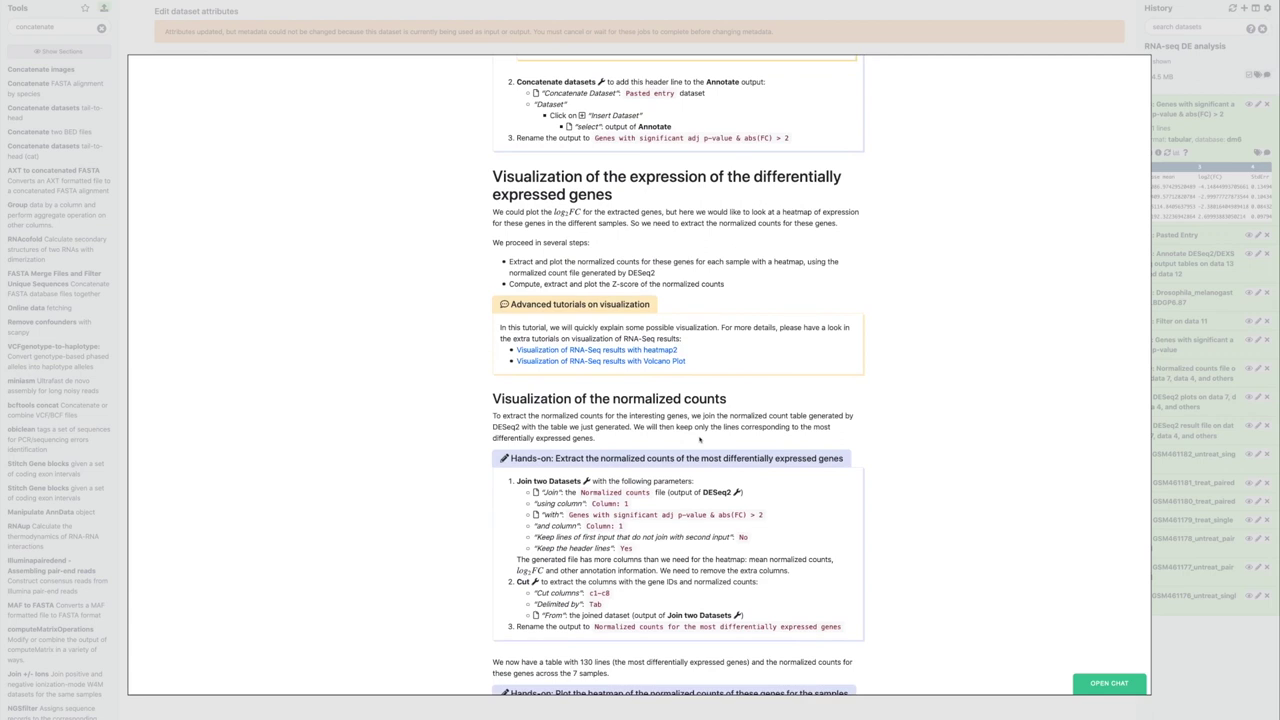
scroll(699, 437, down, 1)
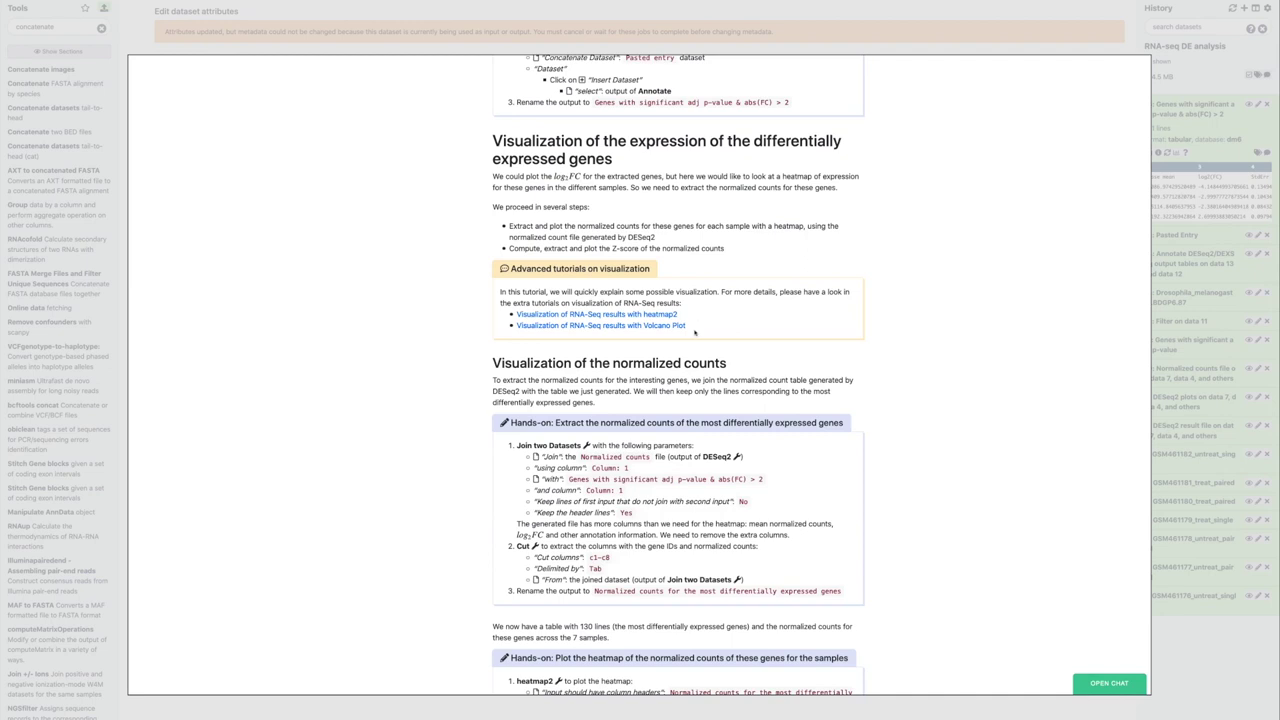
scroll(693, 535, down, 5)
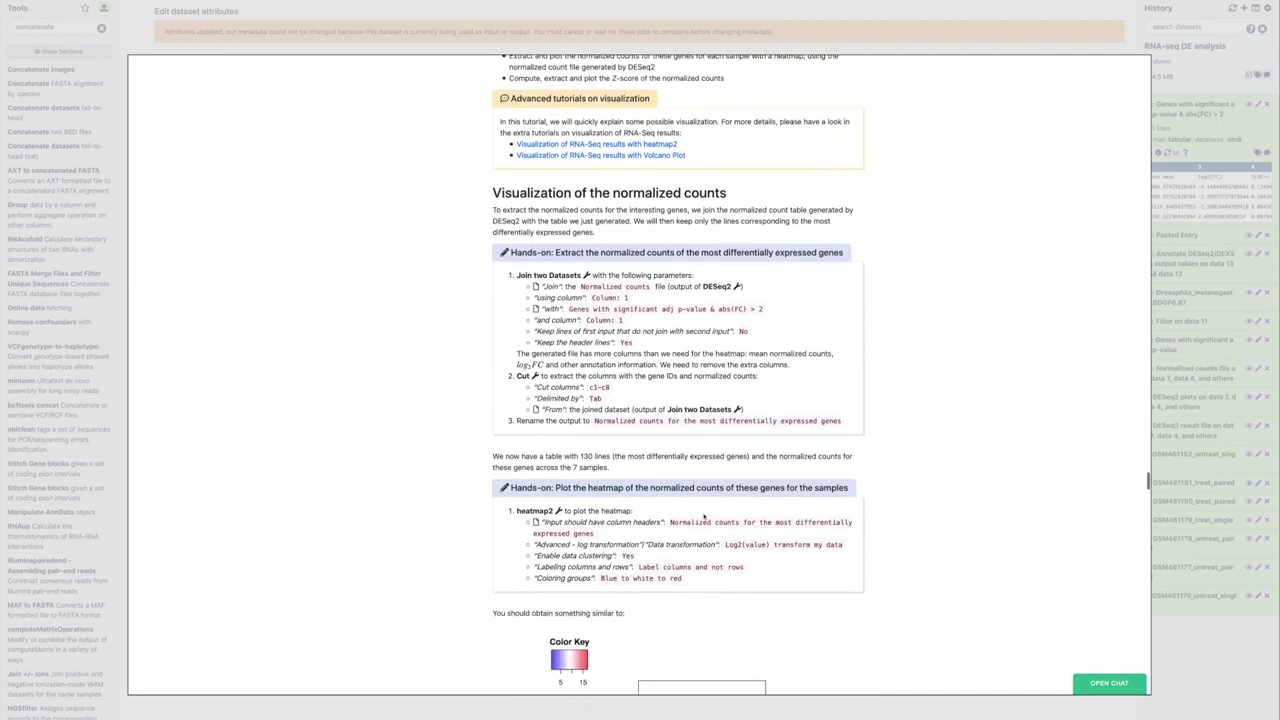
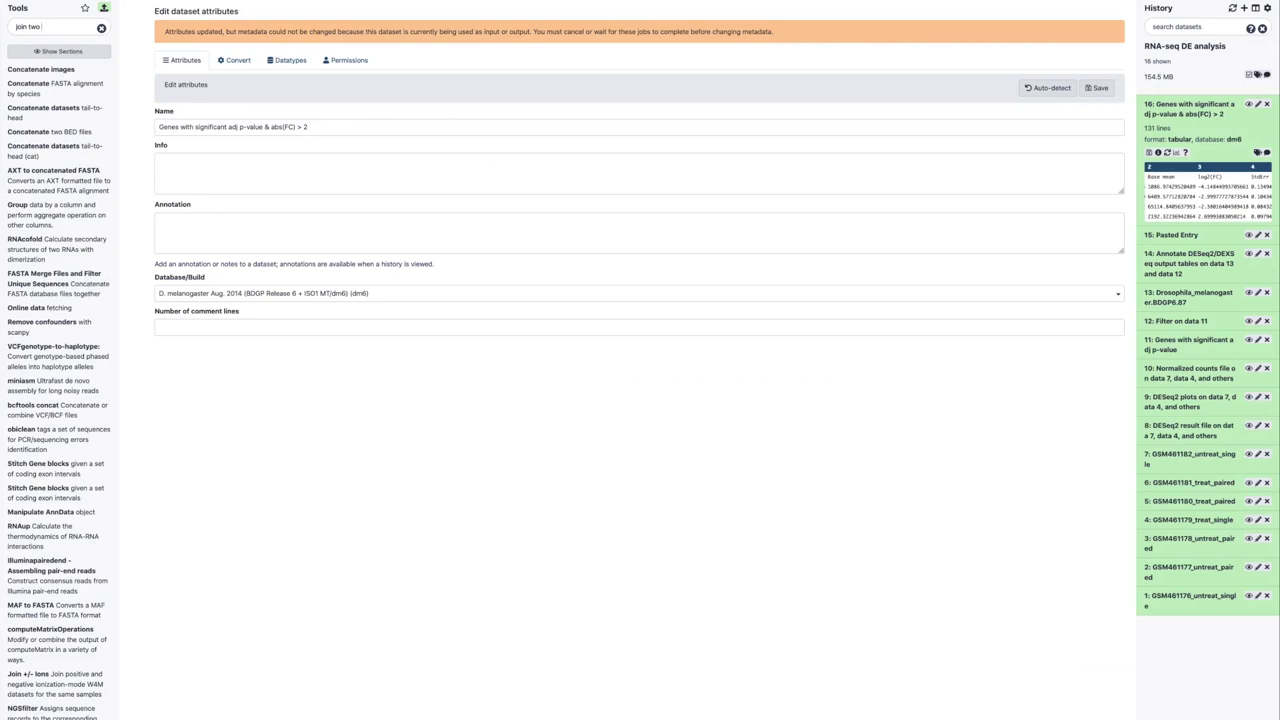
text(sets)
click(38, 70)
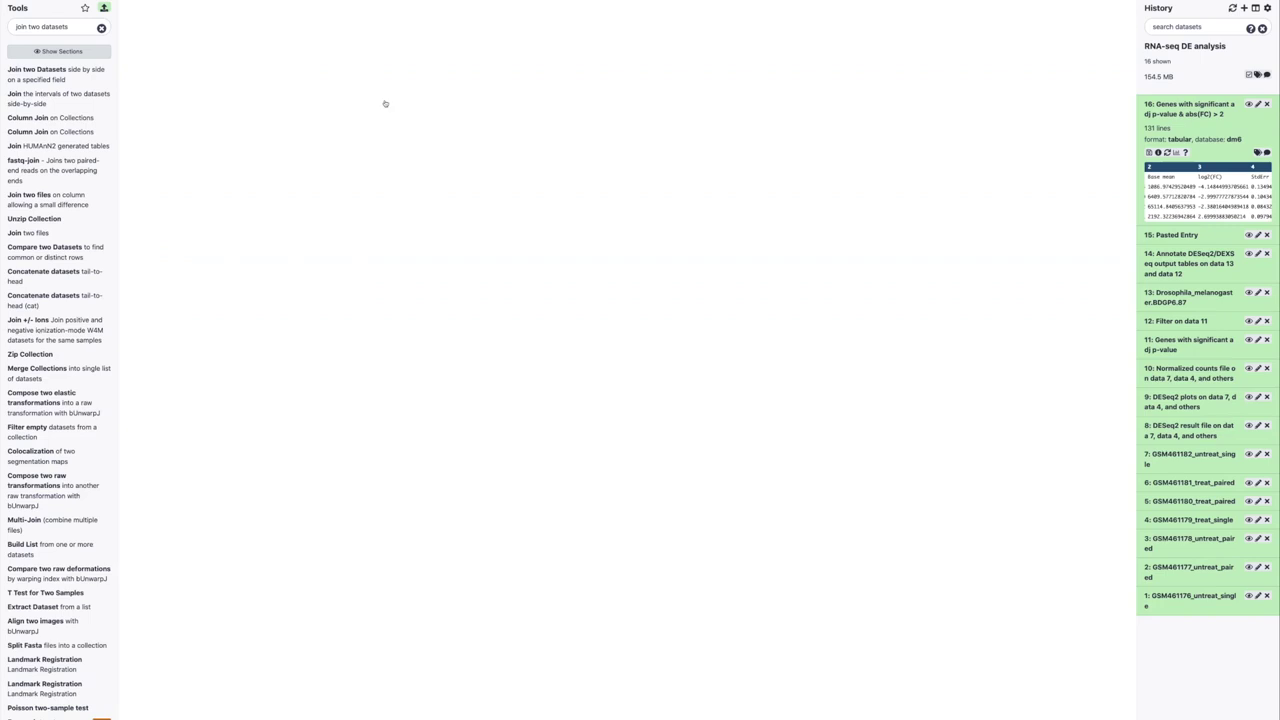
Set the Normalized counts file to join with Genes with significant adj p-value & abs(FC) > 2 on column 1, without keeping unmatched lines.
click(270, 61)
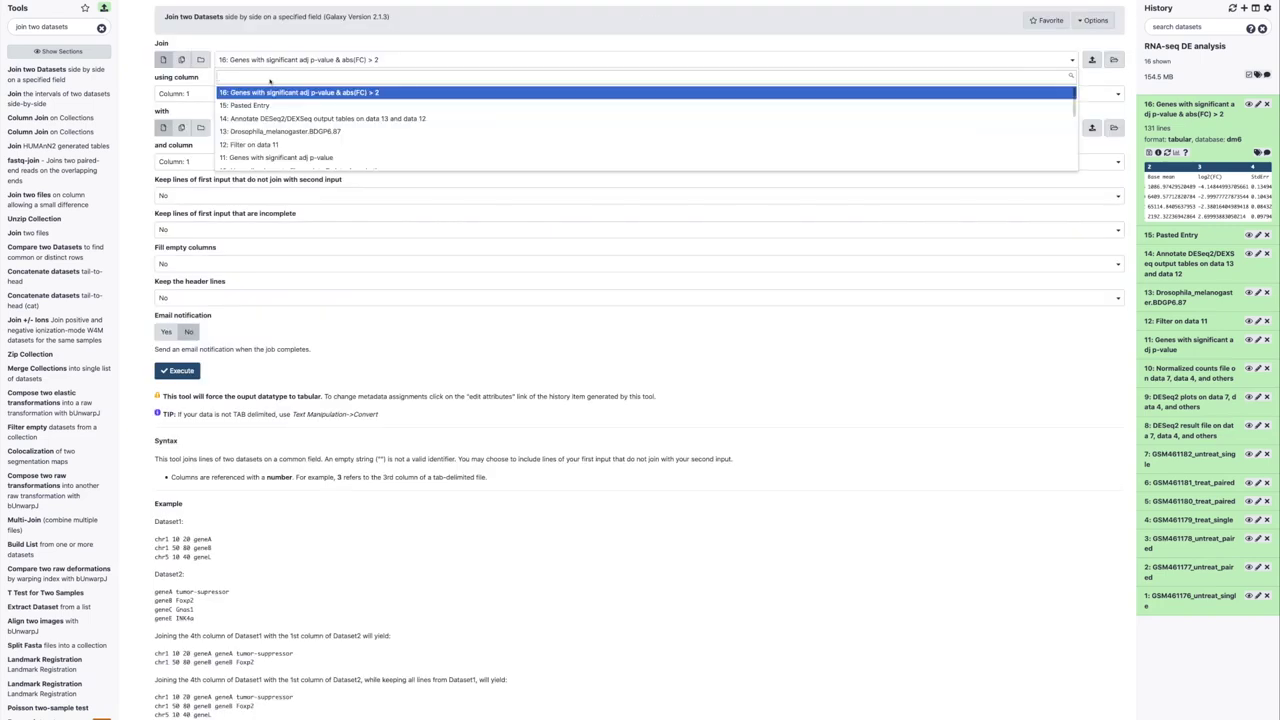
scroll(272, 131, down, 1)
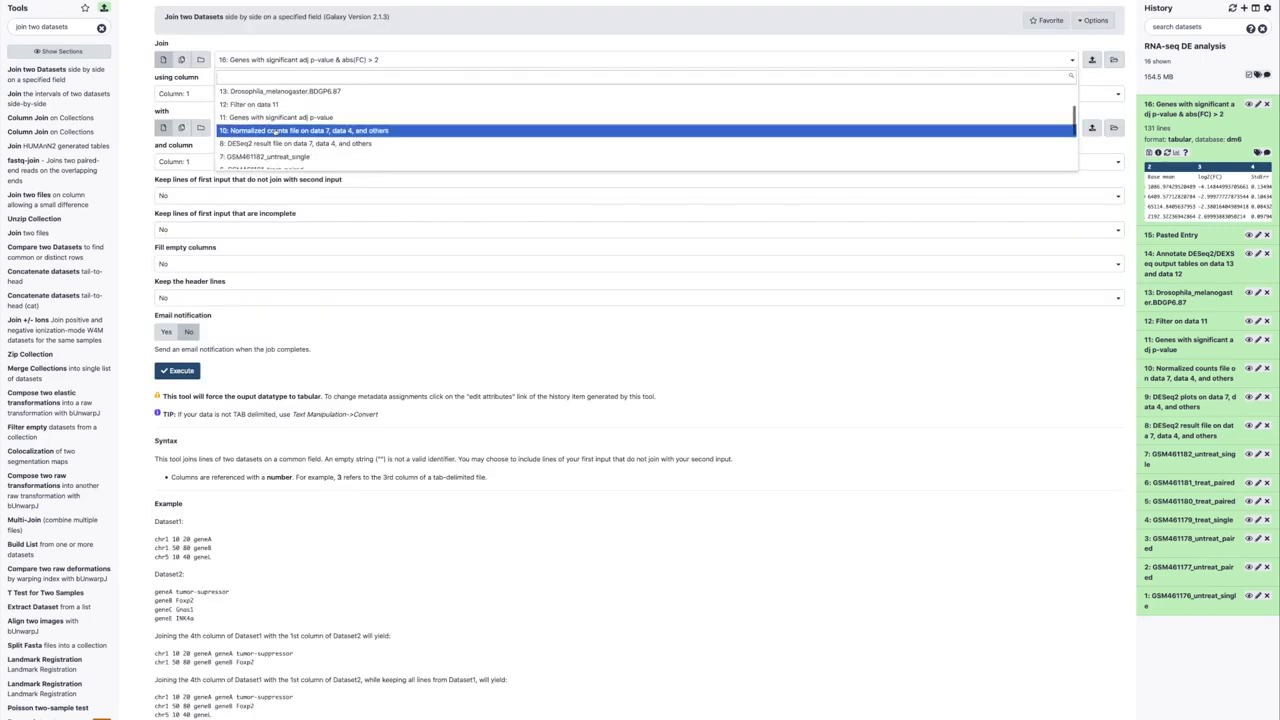
click(272, 131)
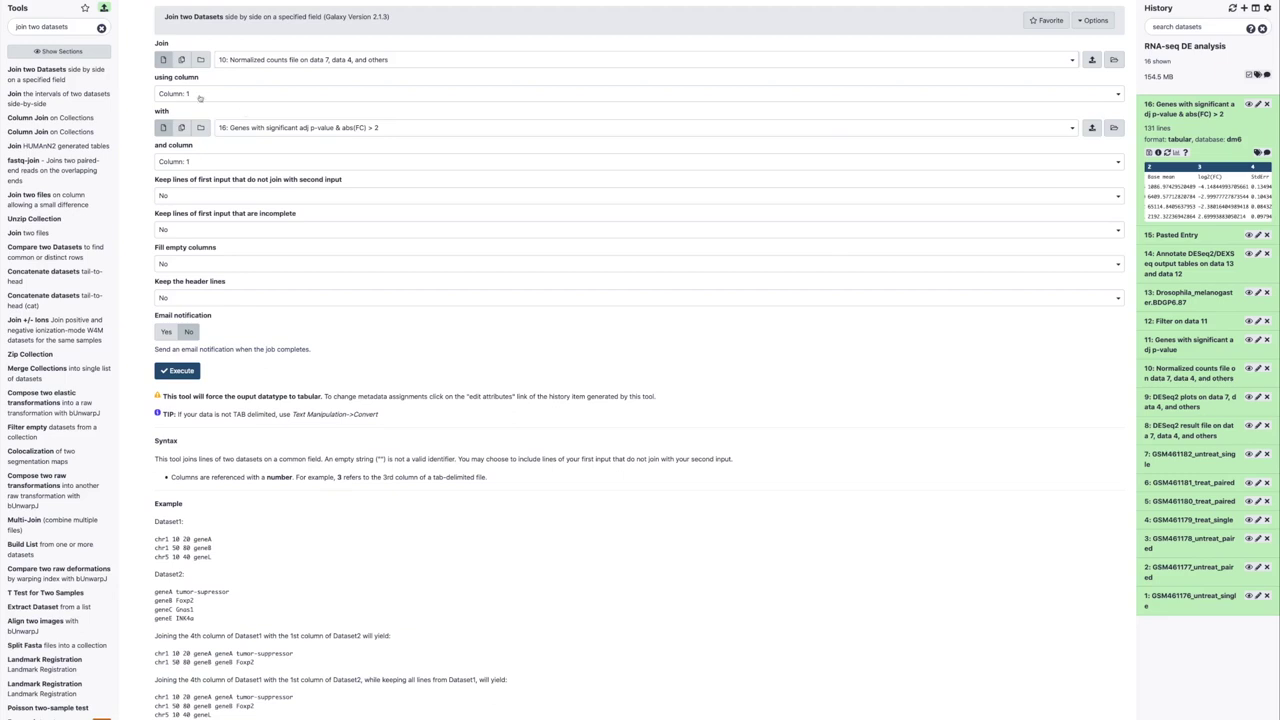
click(300, 129)
click(298, 128)
click(333, 197)
click(333, 197)
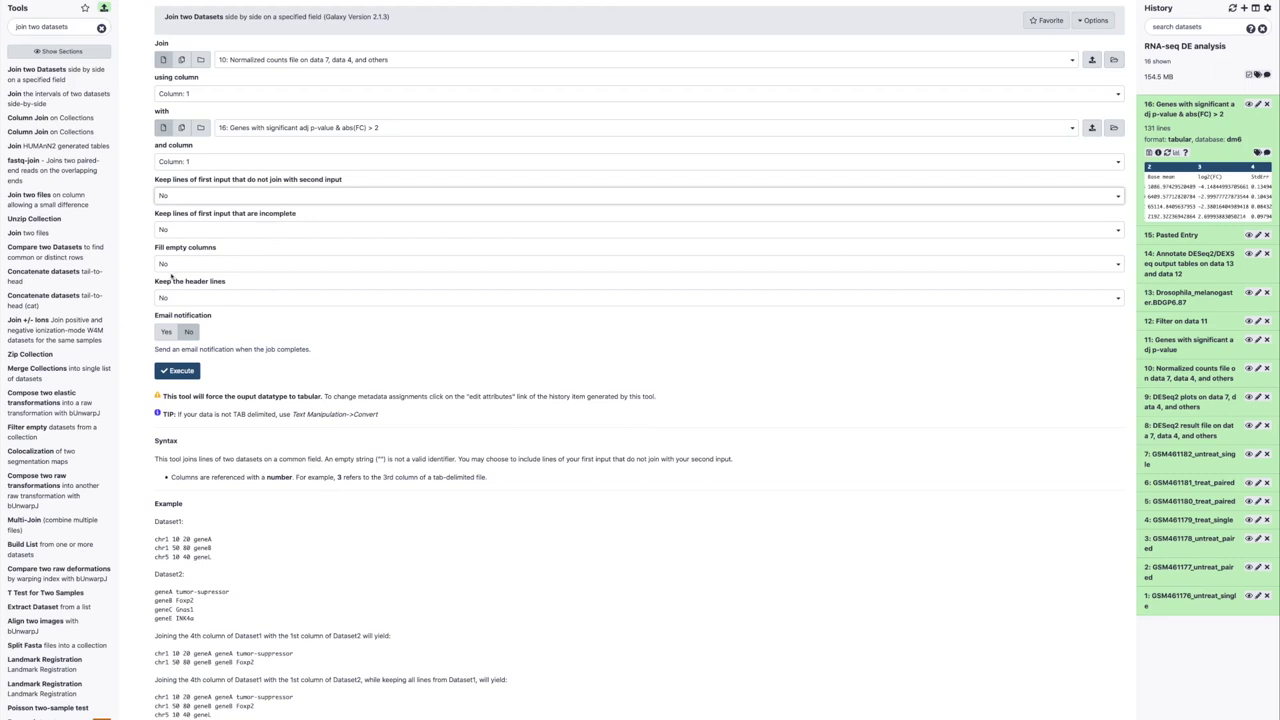
Set the join to keep the header lines, check the parameters against the tutorial and run Join two Datasets.
click(198, 300)
click(204, 333)
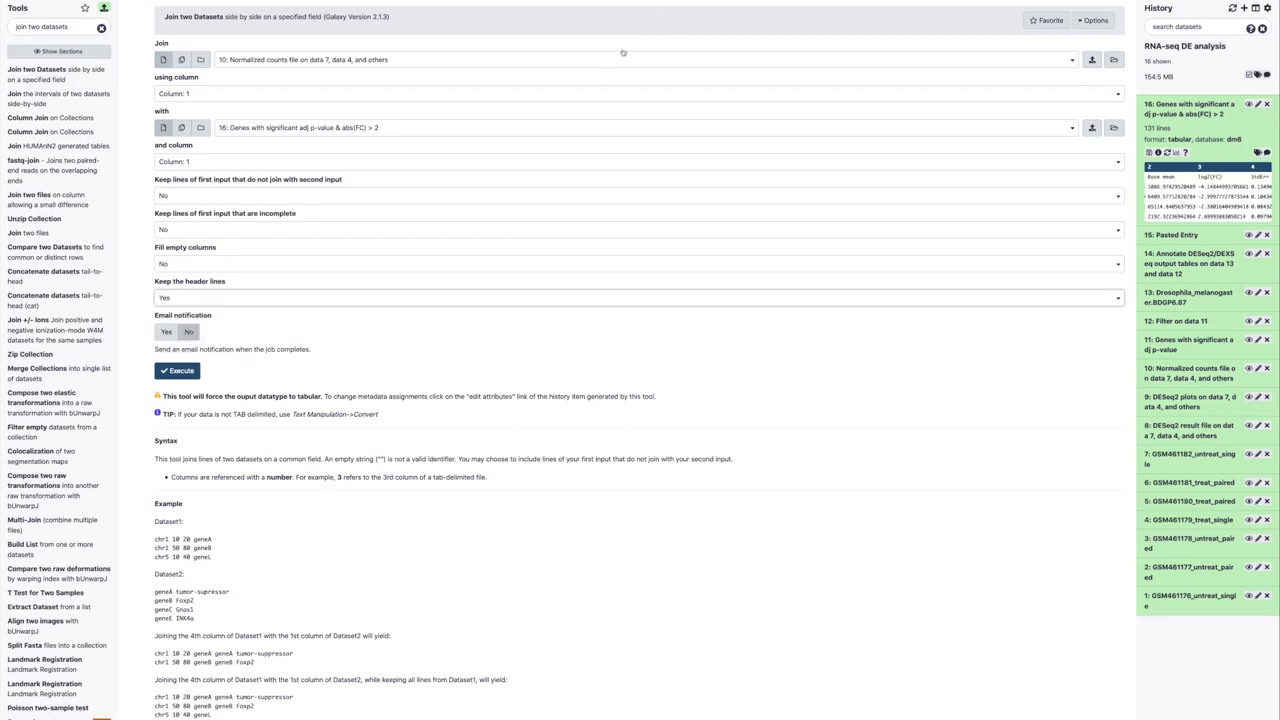
click(734, 16)
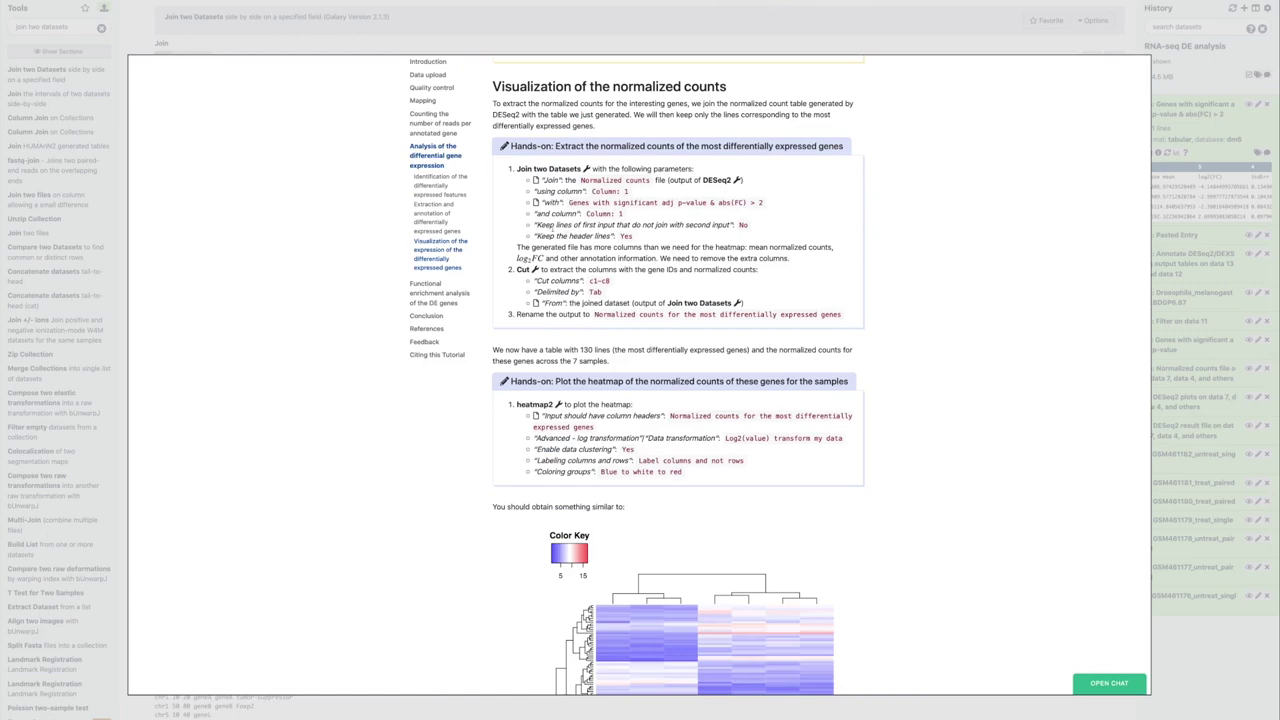
click(482, 713)
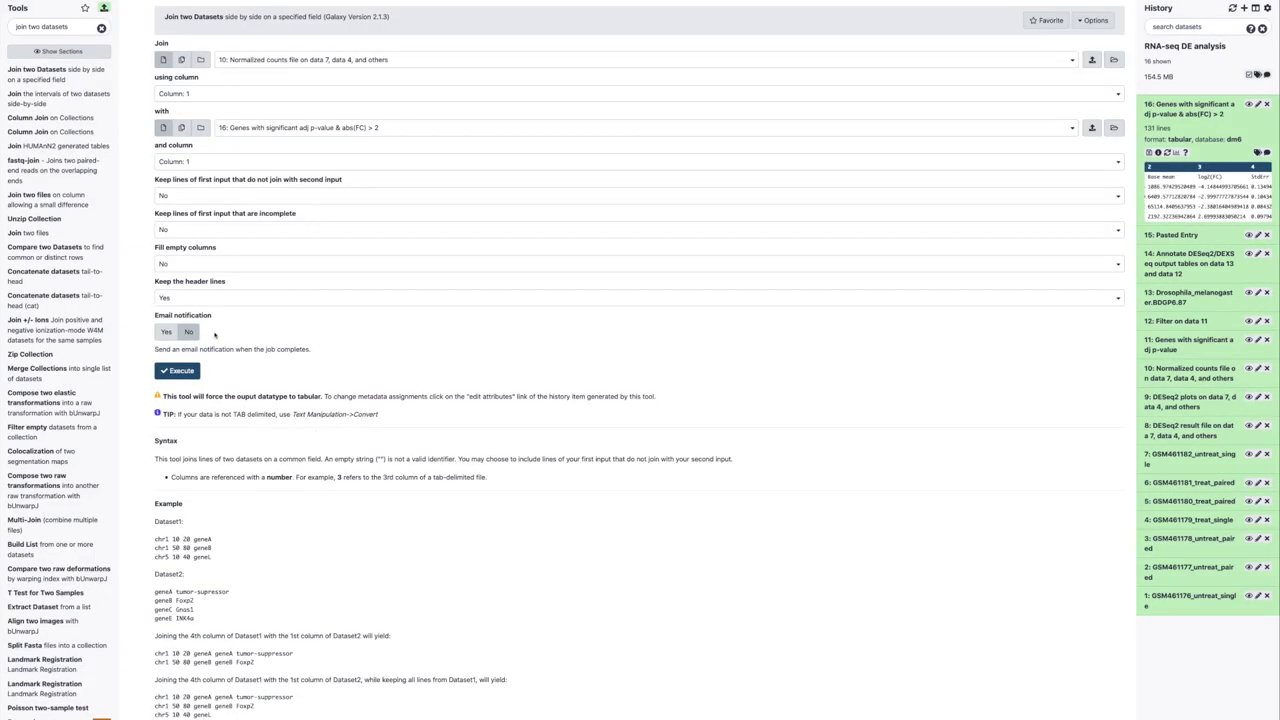
click(177, 370)
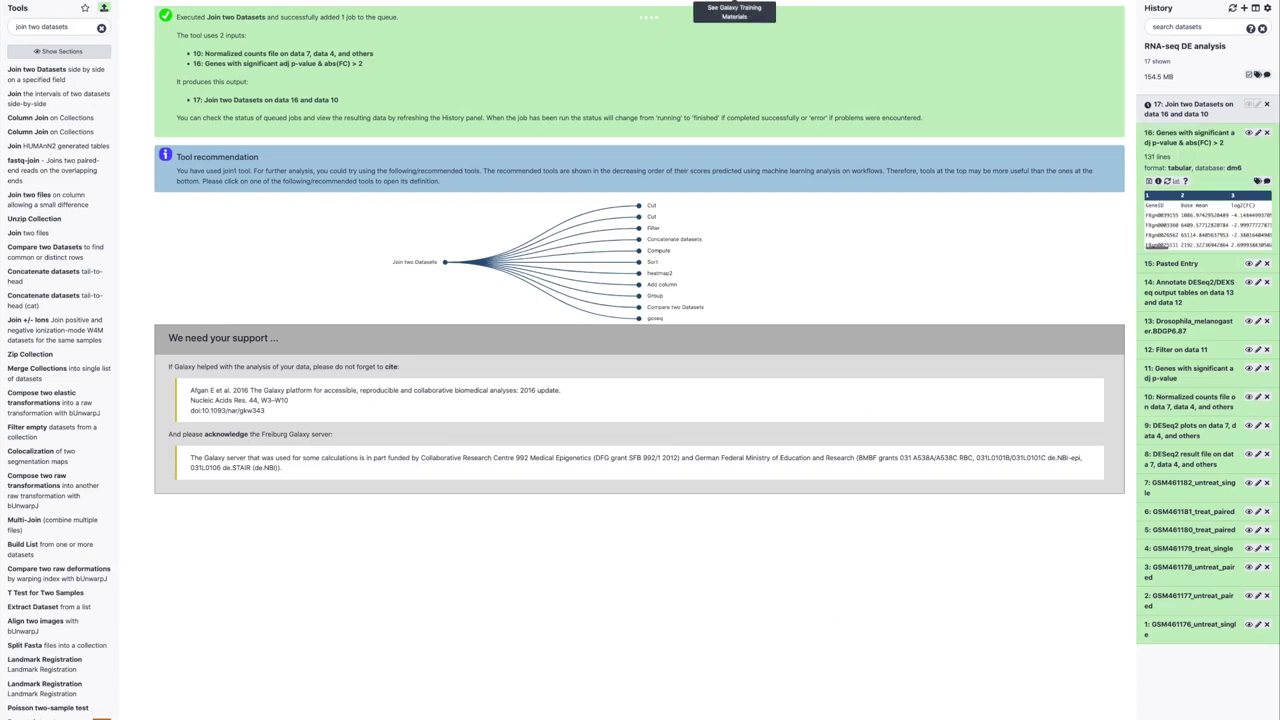
Consult the tutorial for the Cut parameters, search the tools for "cut" and open Cut columns from a table.
click(734, 5)
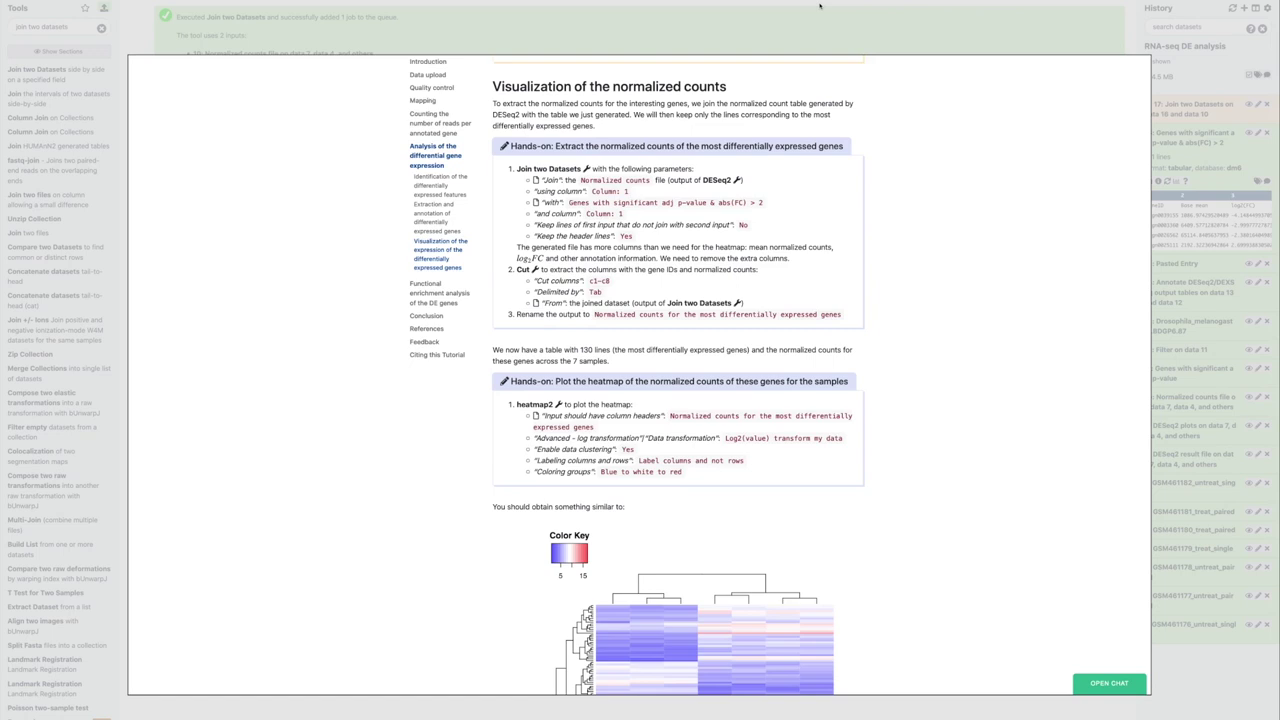
click(460, 3)
triple_click(42, 27)
text(cut)
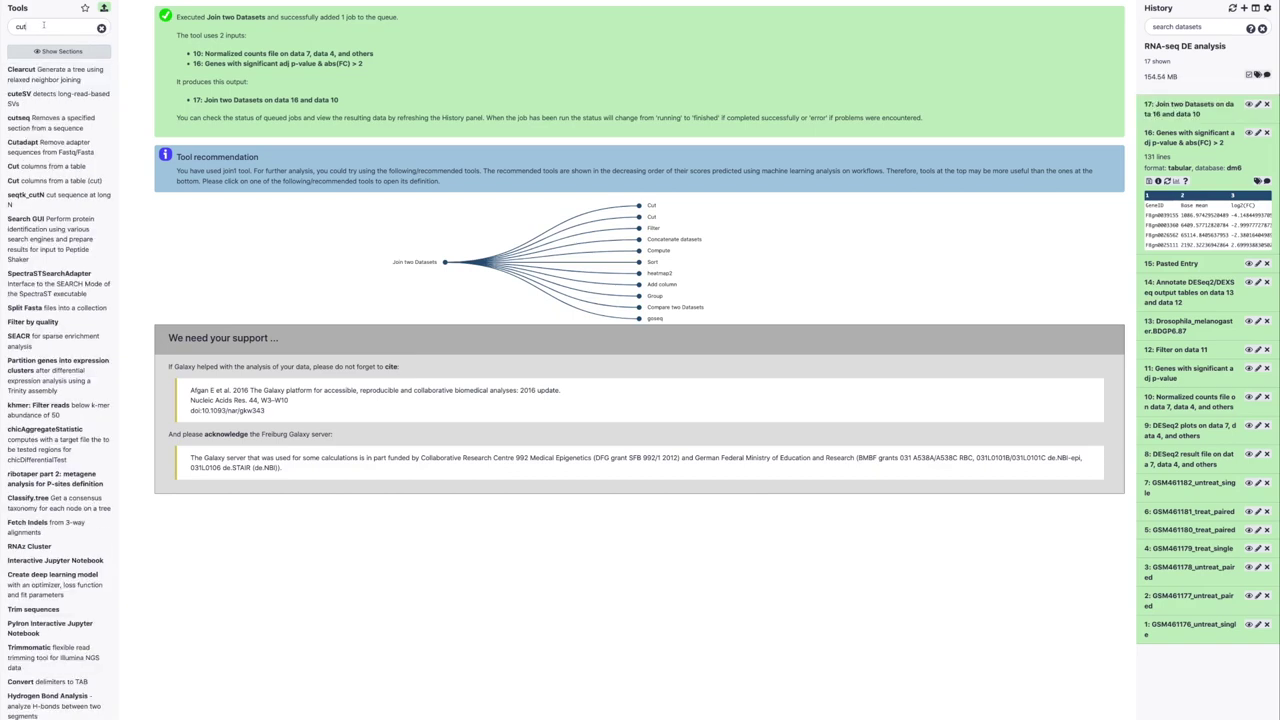
click(45, 166)
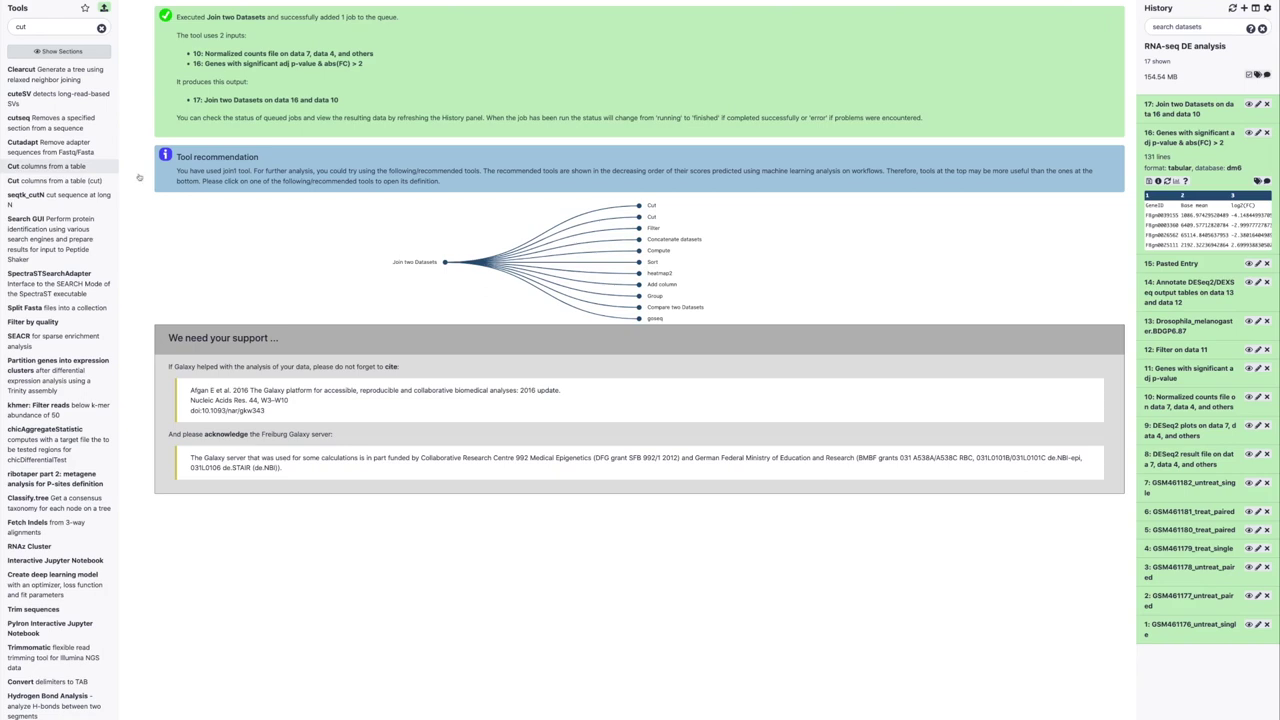
Cut columns c1-c8, delimited by Tab, from the Join two Datasets output.
drag(190, 59, 164, 59)
text(-c8)
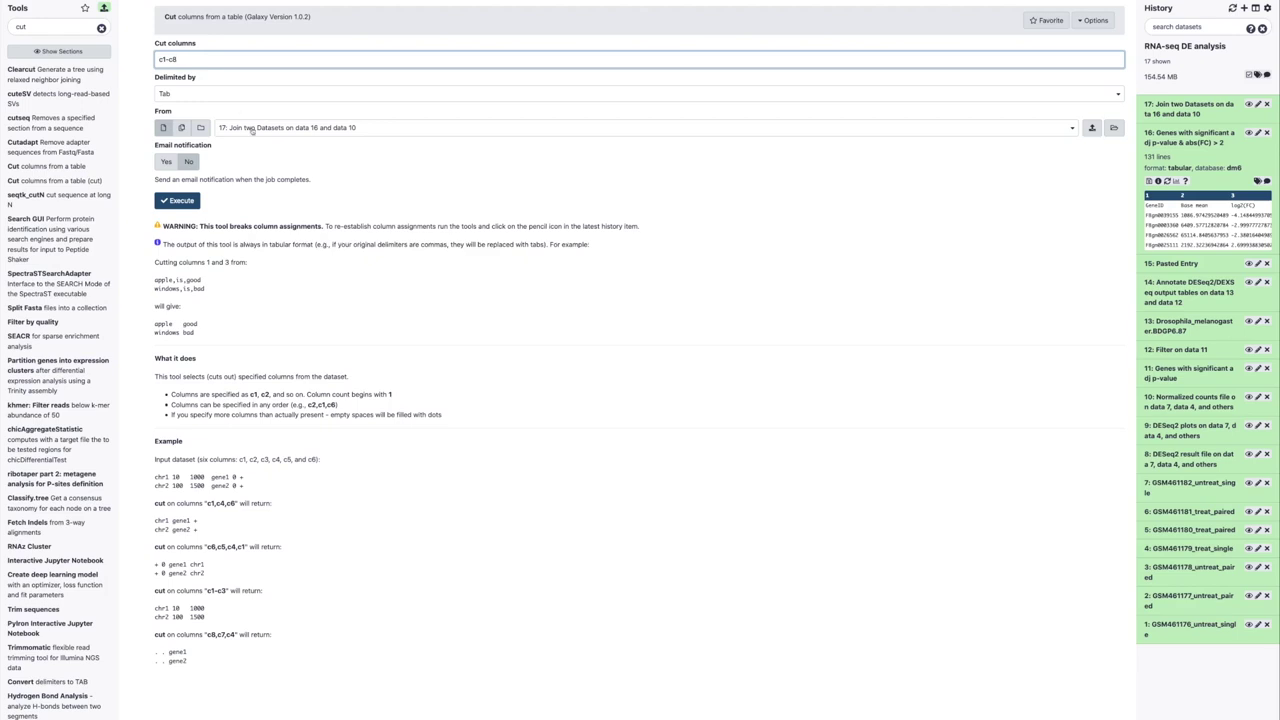
click(178, 200)
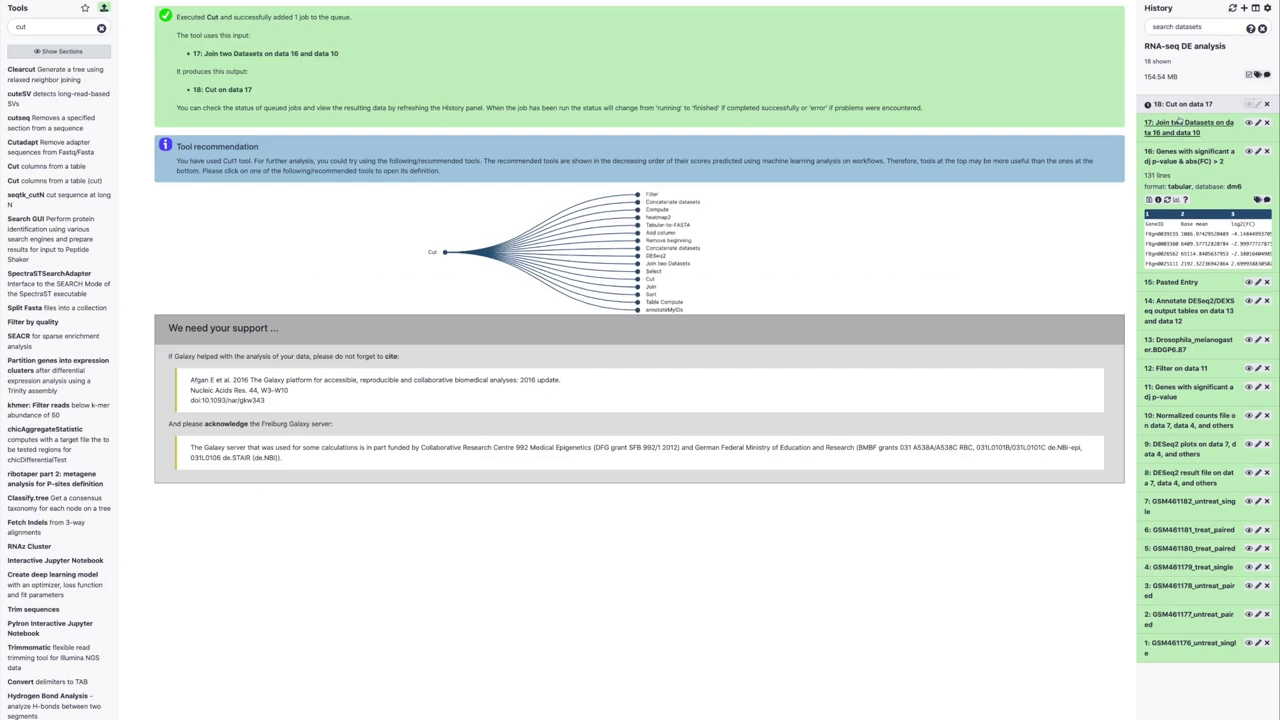
Examine the joined dataset's line count, gene IDs, sample count columns and annotation columns, and reopen the tutorial instructions.
click(1203, 122)
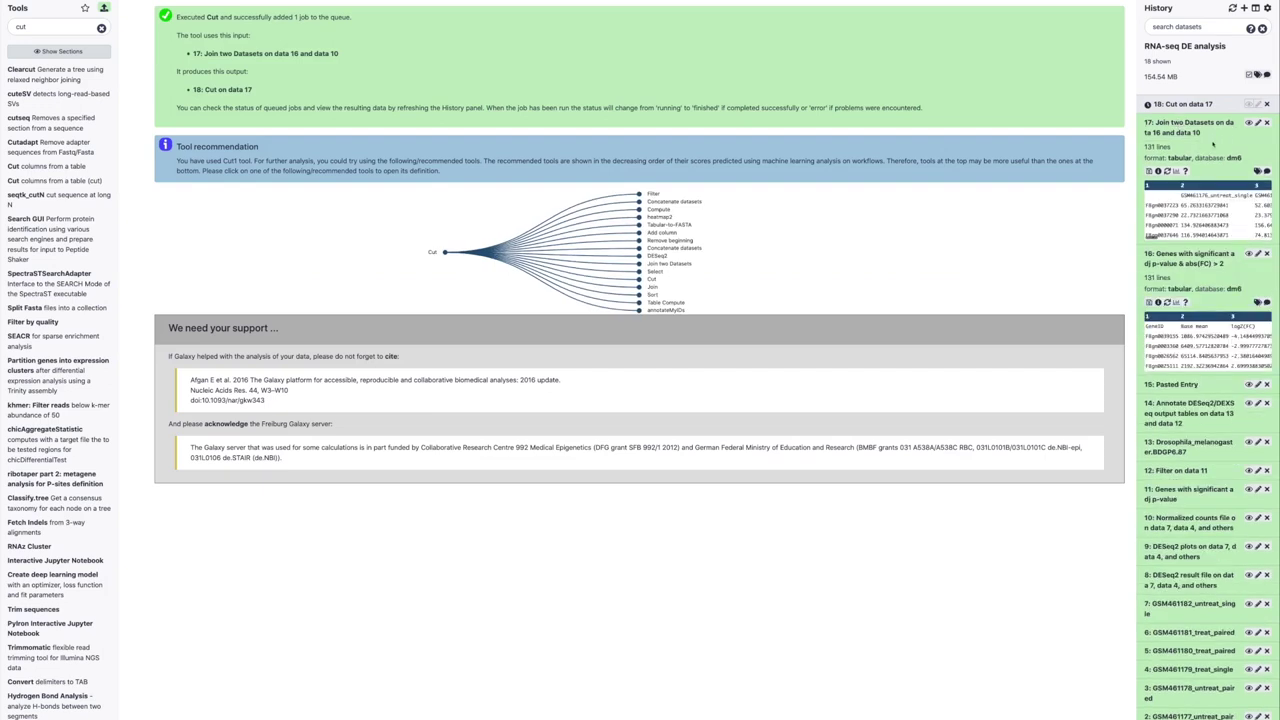
scroll(1213, 215, right, 2)
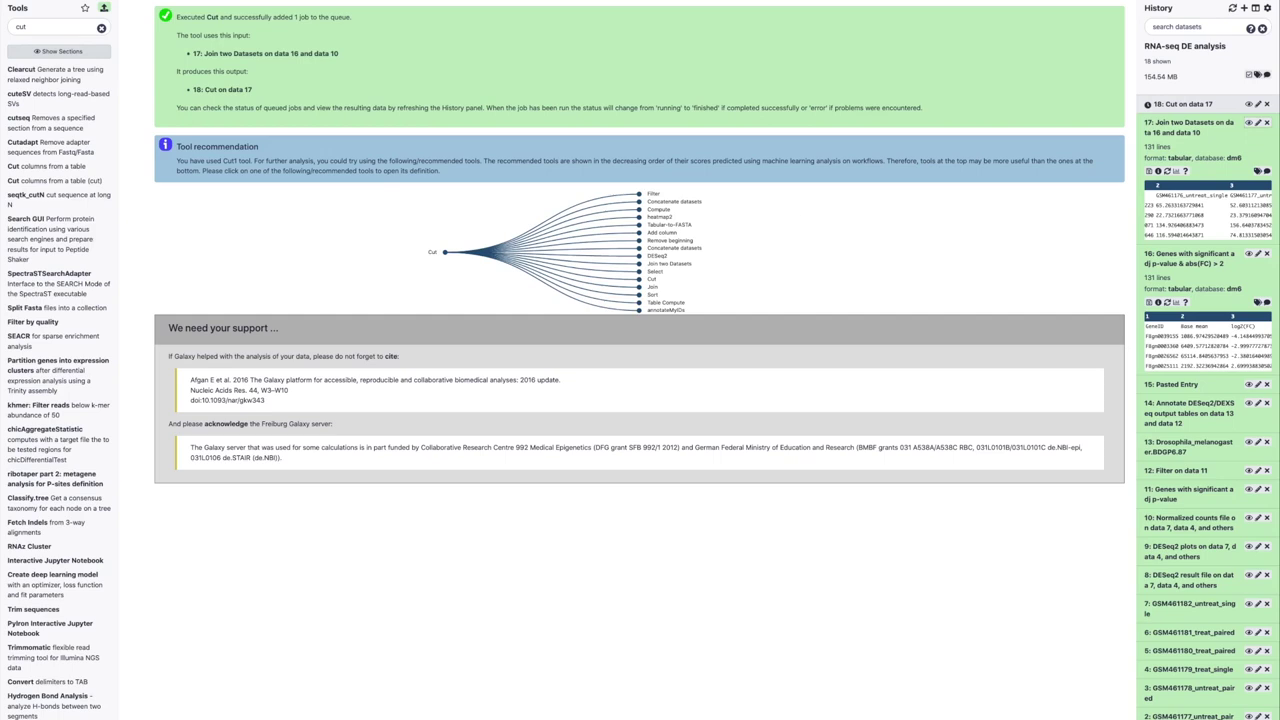
click(1248, 122)
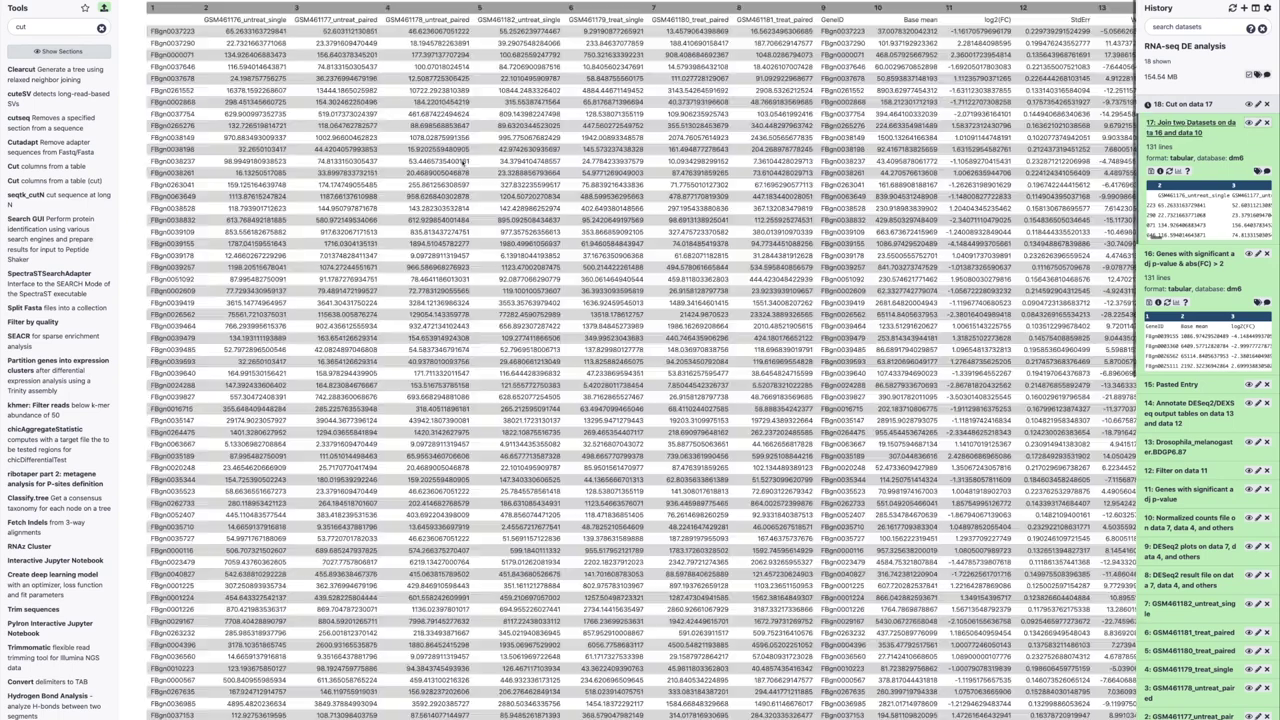
double_click(172, 31)
click(1151, 147)
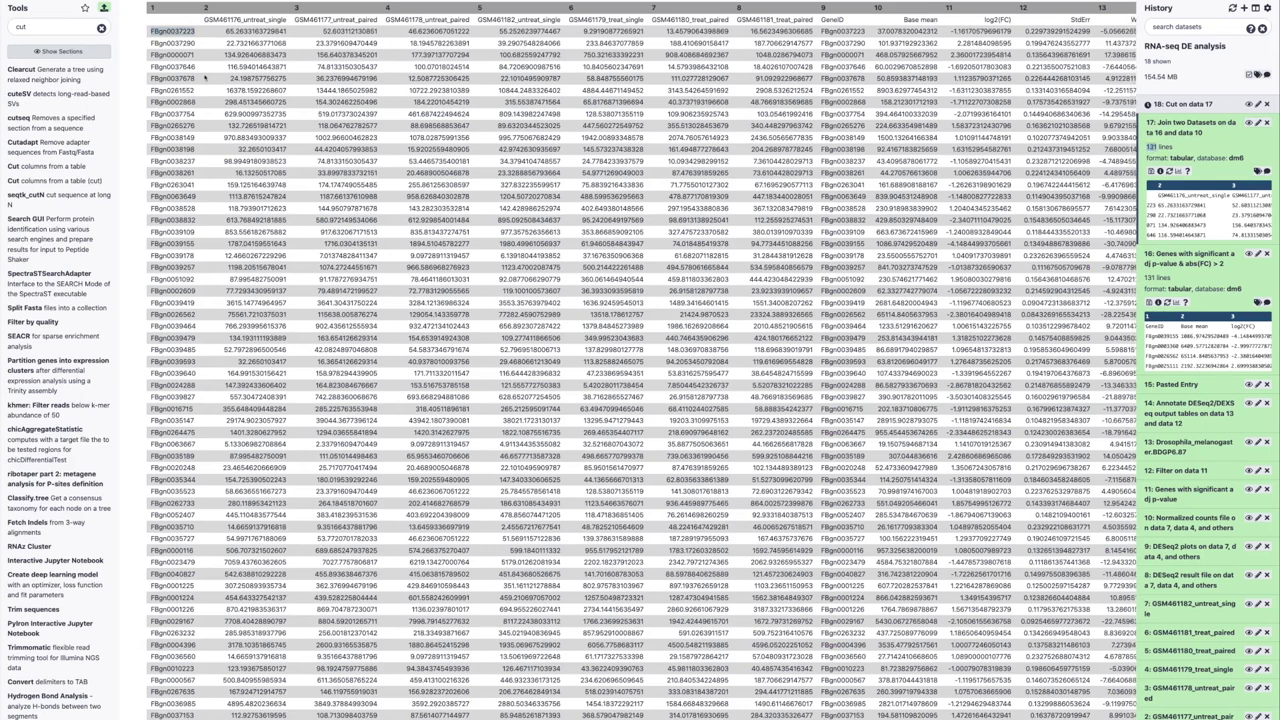
double_click(212, 19)
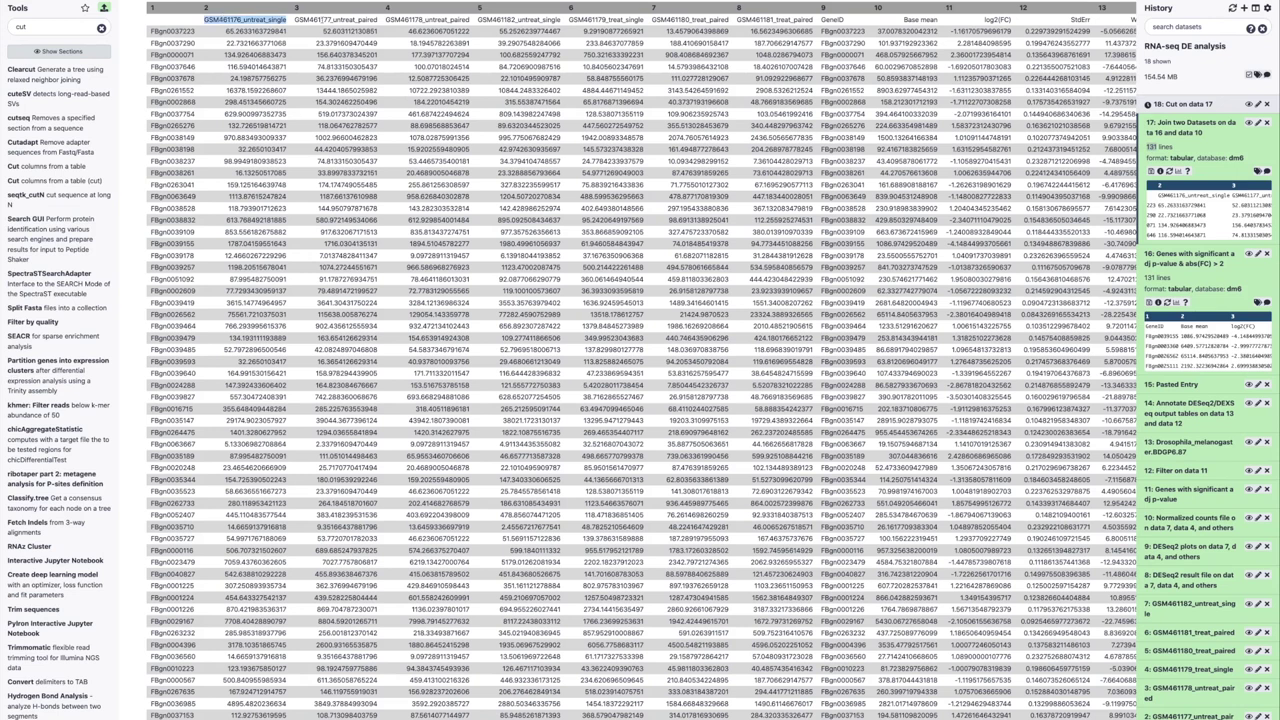
scroll(640, 360, right, 5)
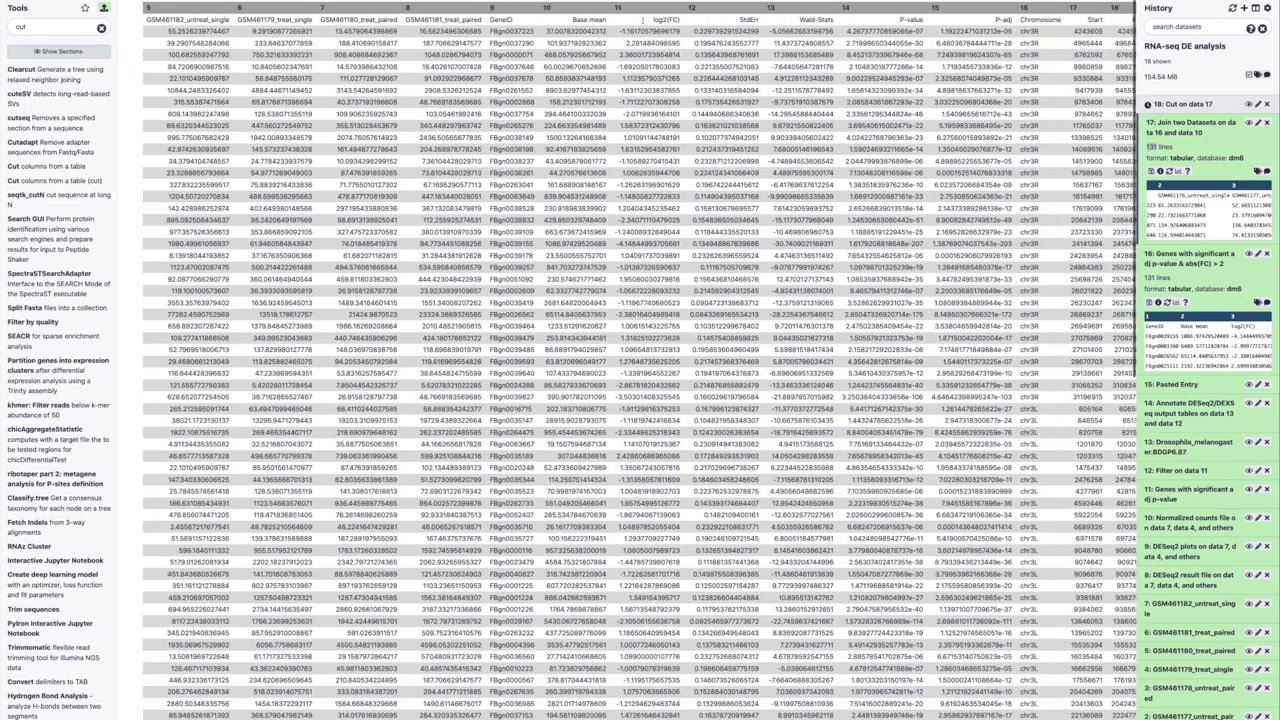
drag(490, 19, 922, 19)
scroll(520, 28, left, 5)
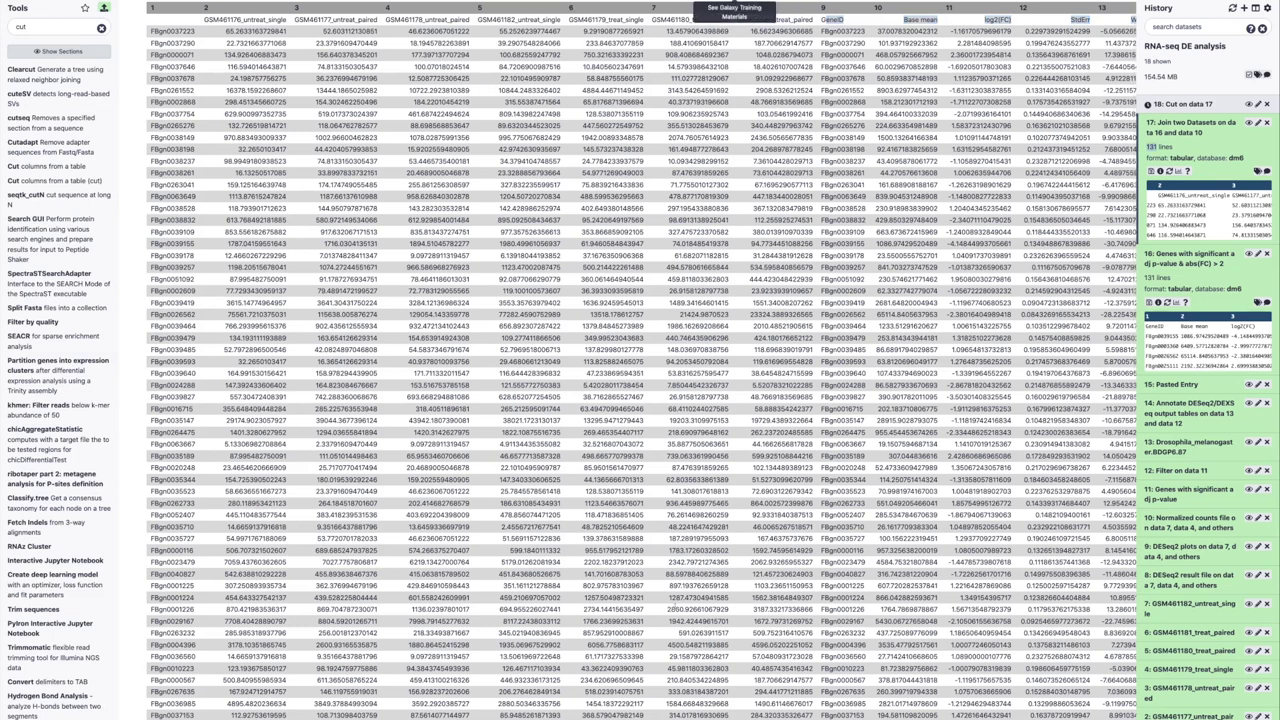
click(734, 14)
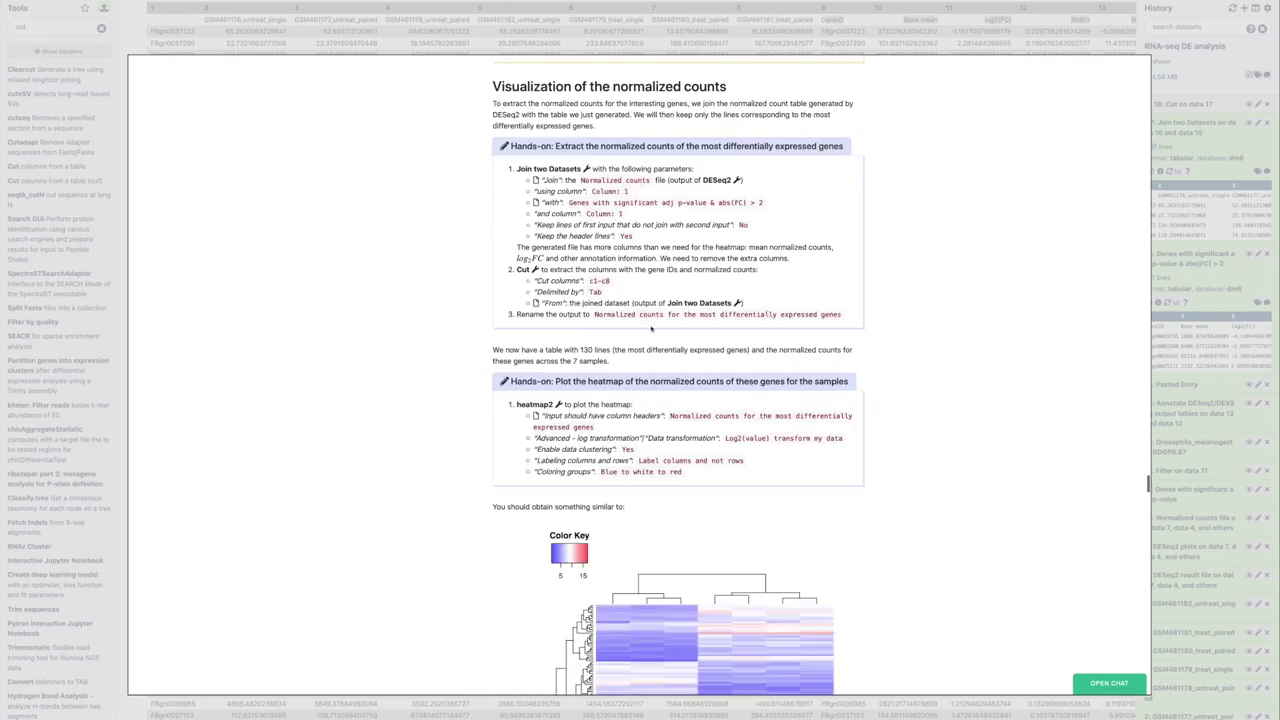
Rename the Cut output to "Normalized counts for the most differentially expressed genes" and save its attributes.
drag(594, 314, 857, 321)
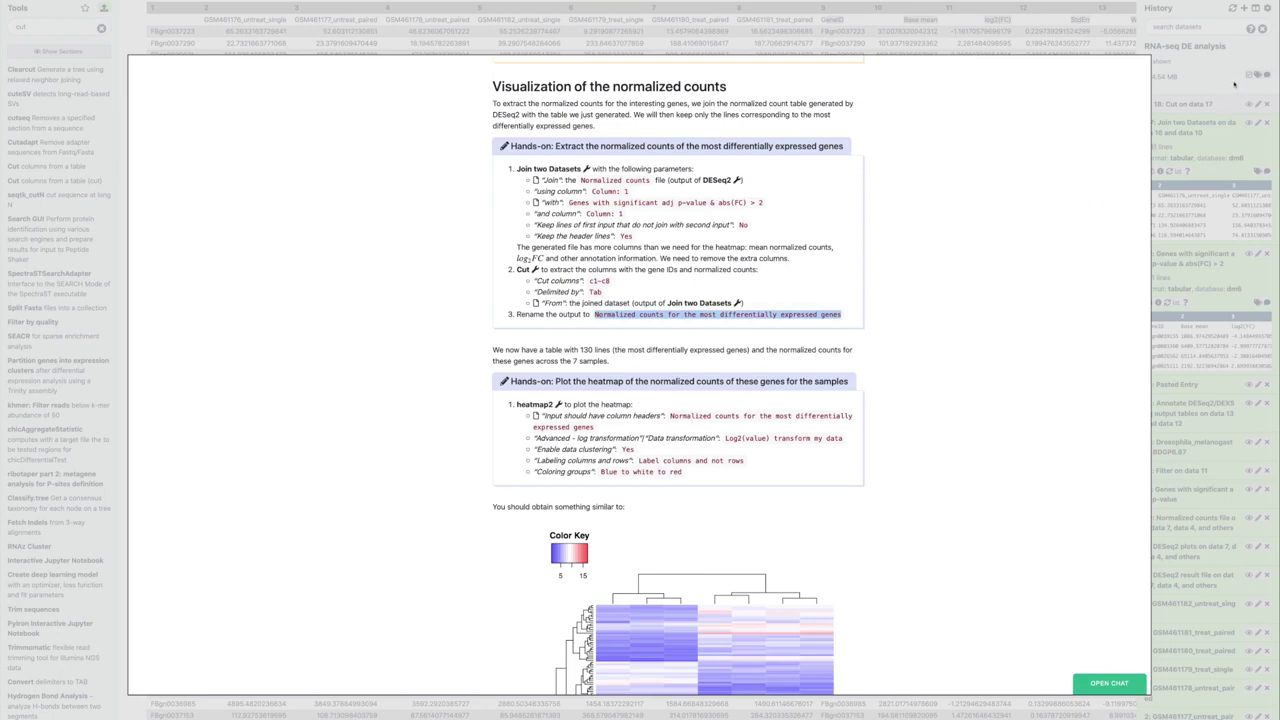
click(1173, 87)
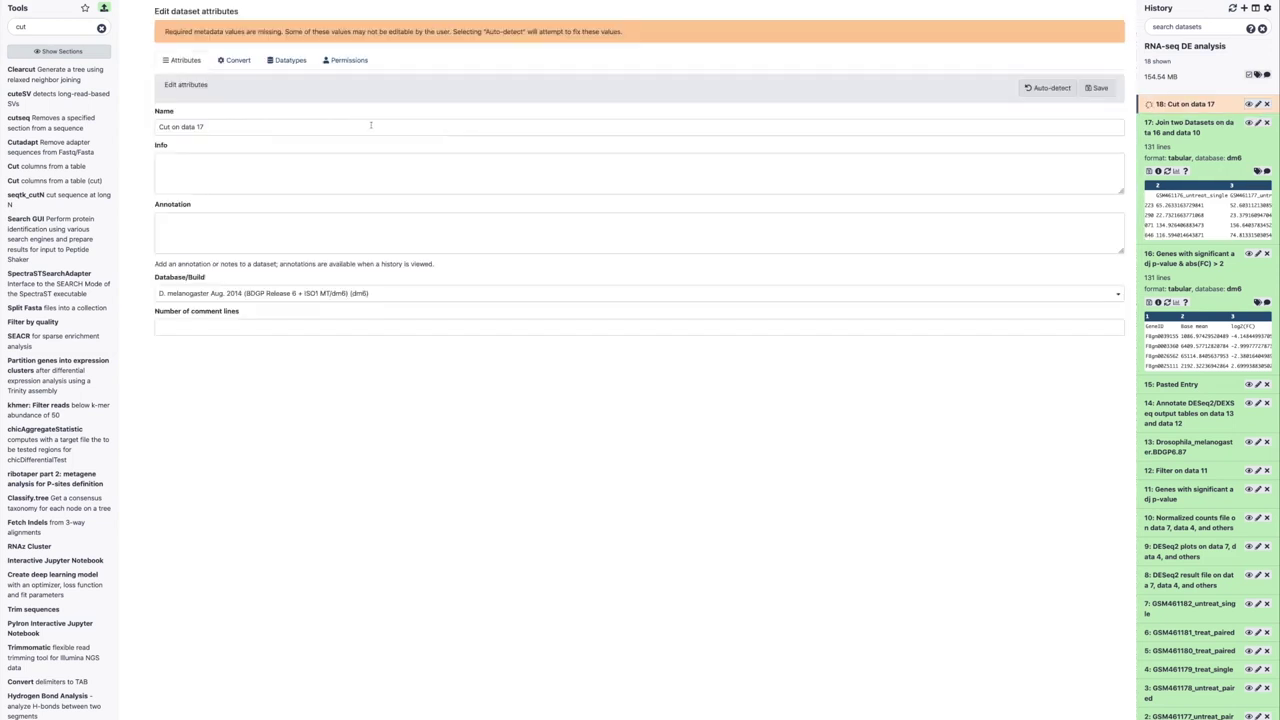
click(370, 125)
key(ctrl+a)
key(ctrl+v)
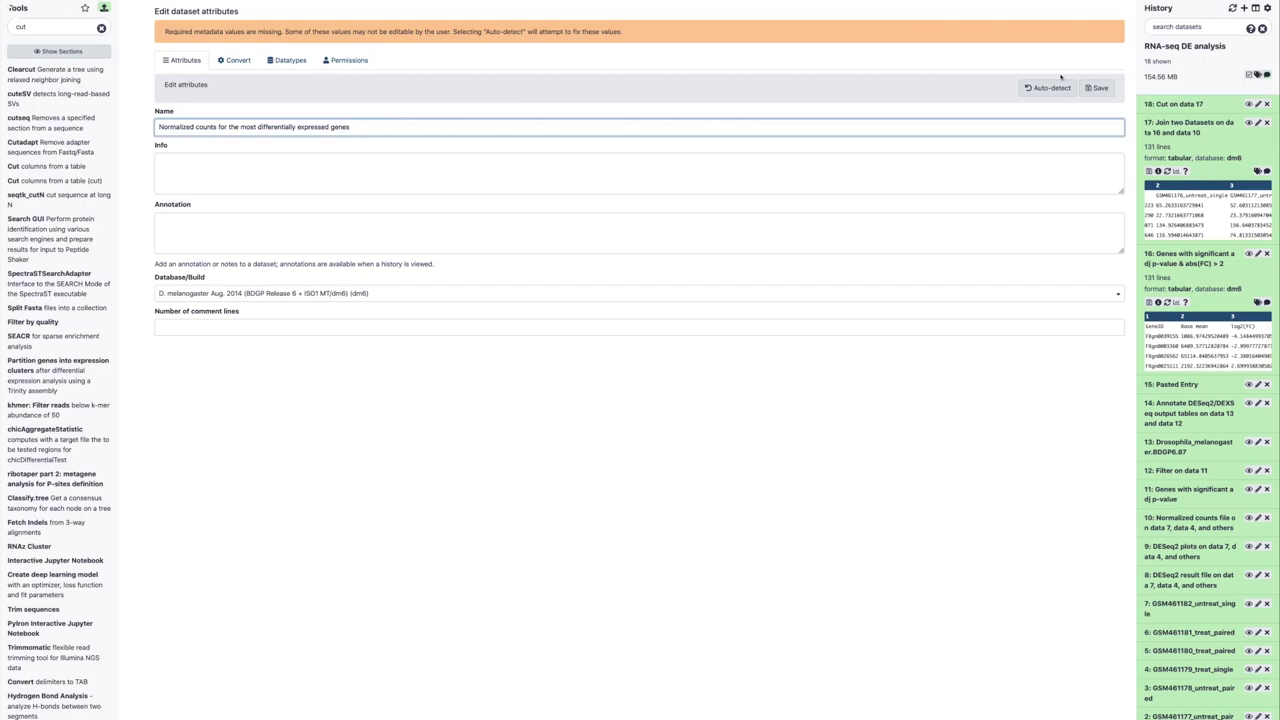
click(1097, 87)
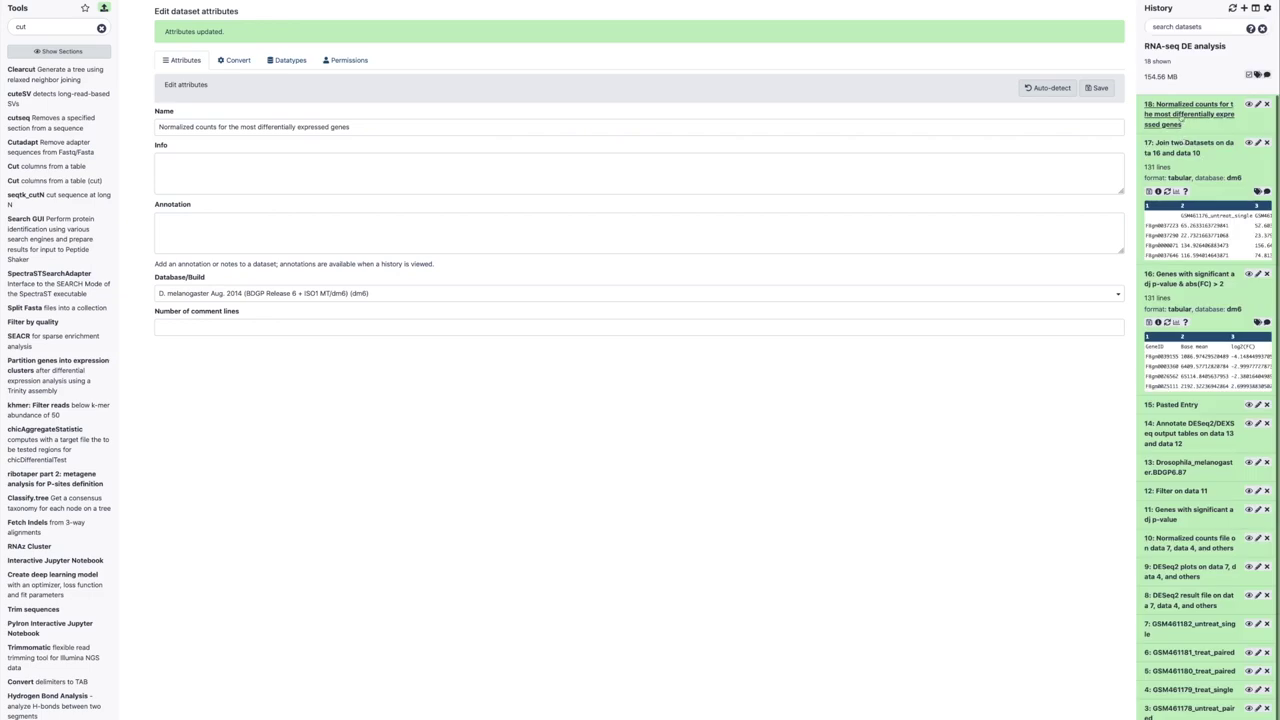
Preview the renamed normalized counts dataset in the history, search the tools for "heatmap2" and open that tool.
click(1185, 115)
scroll(1151, 227, right, 10)
scroll(1186, 199, left, 10)
double_click(31, 26)
text(heatmap2)
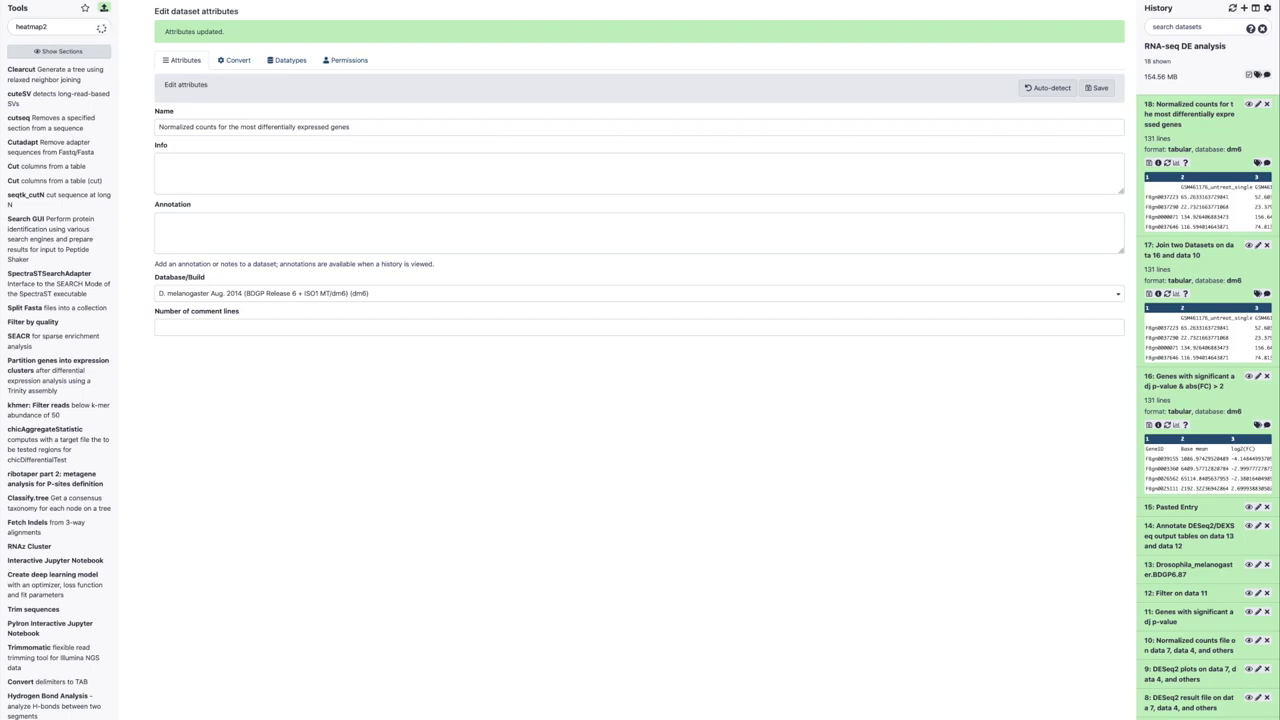
key(Return)
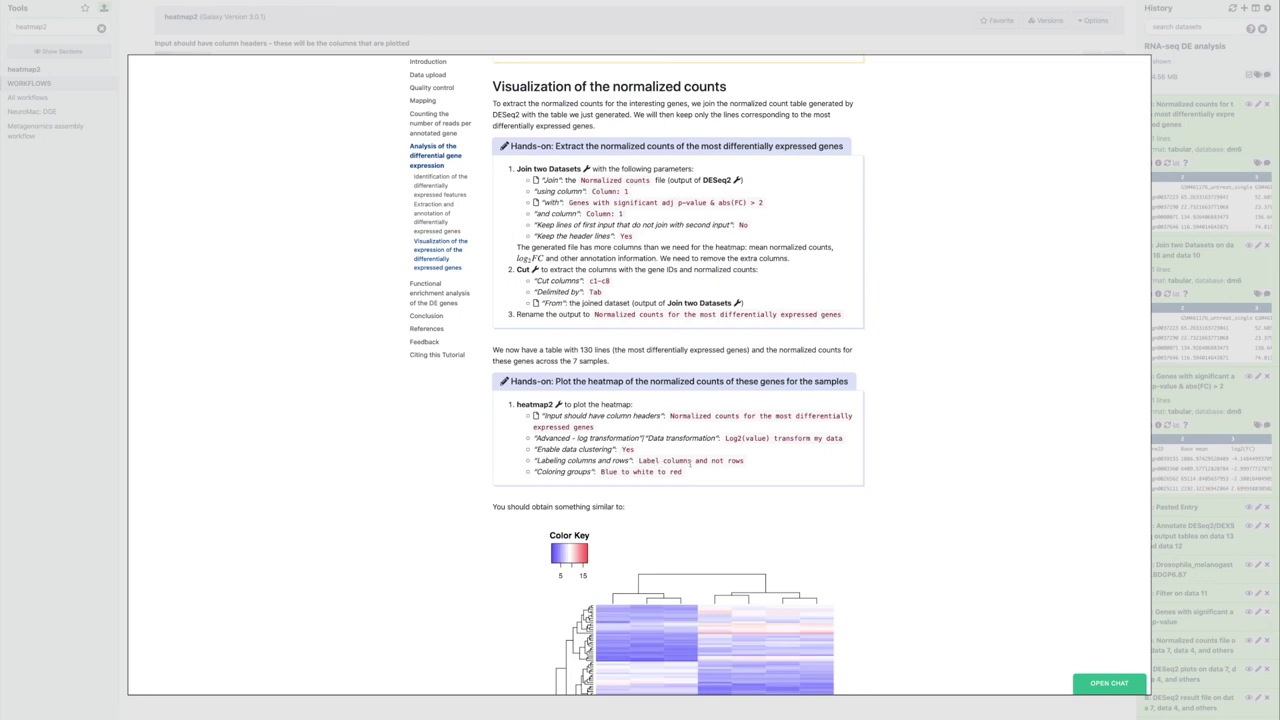
Set heatmap2's data transformation to Log2(value) transform my data and consult the tutorial for the remaining parameters.
click(58, 383)
click(187, 163)
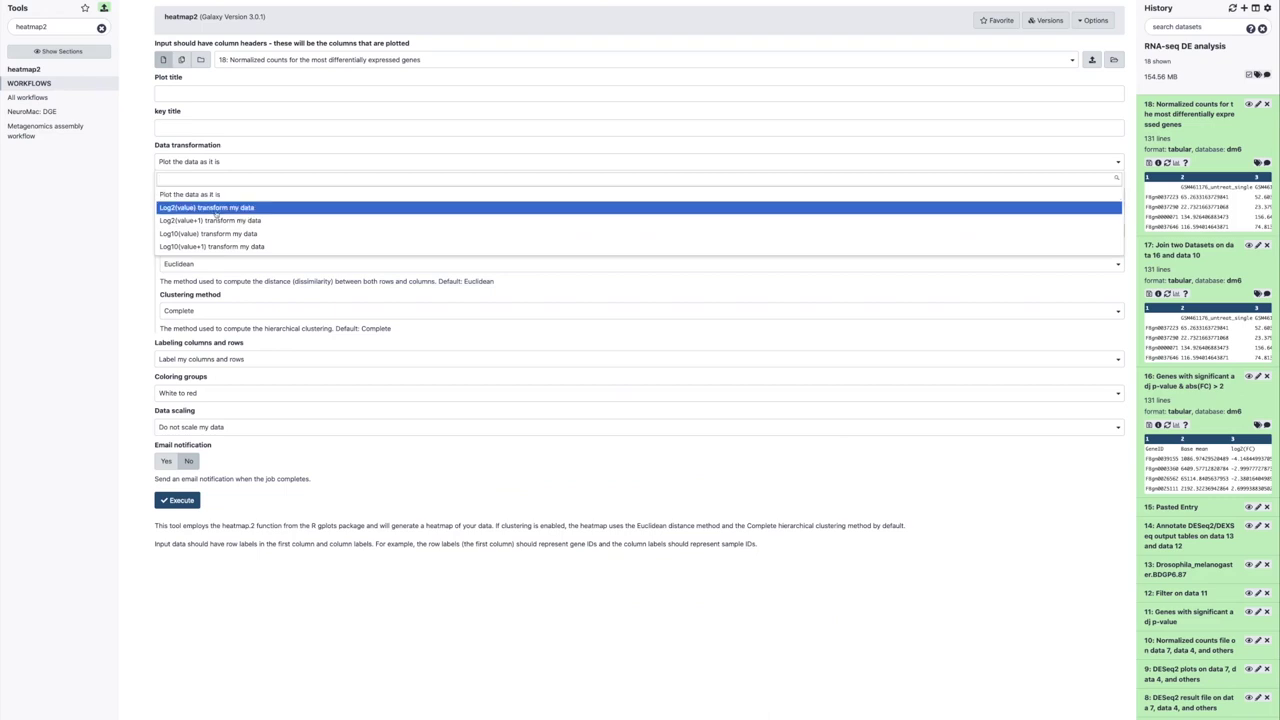
click(215, 208)
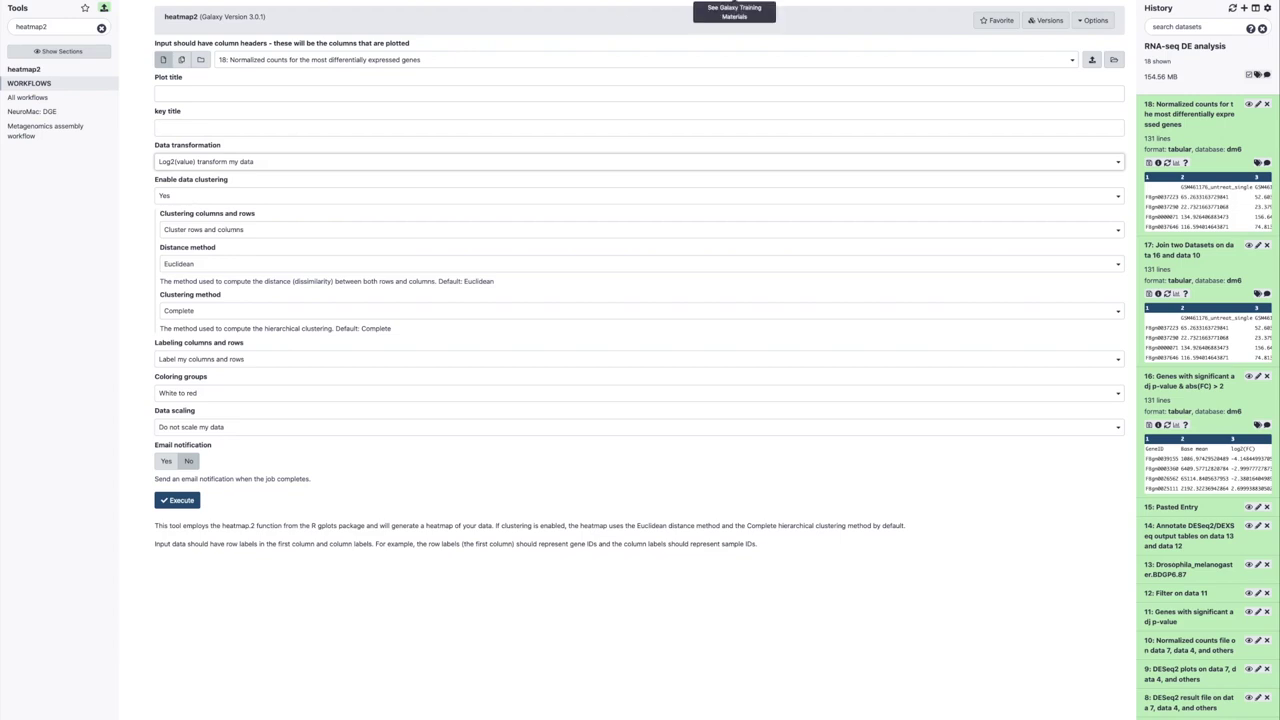
click(729, 30)
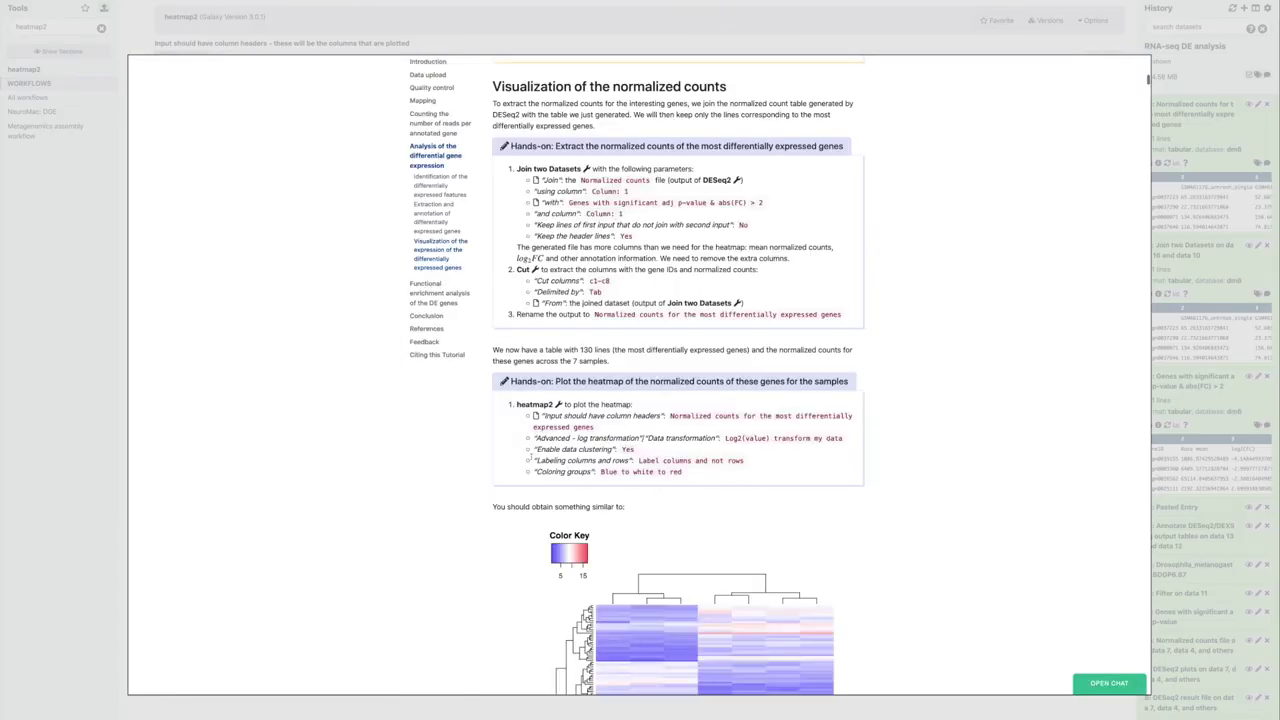
click(94, 413)
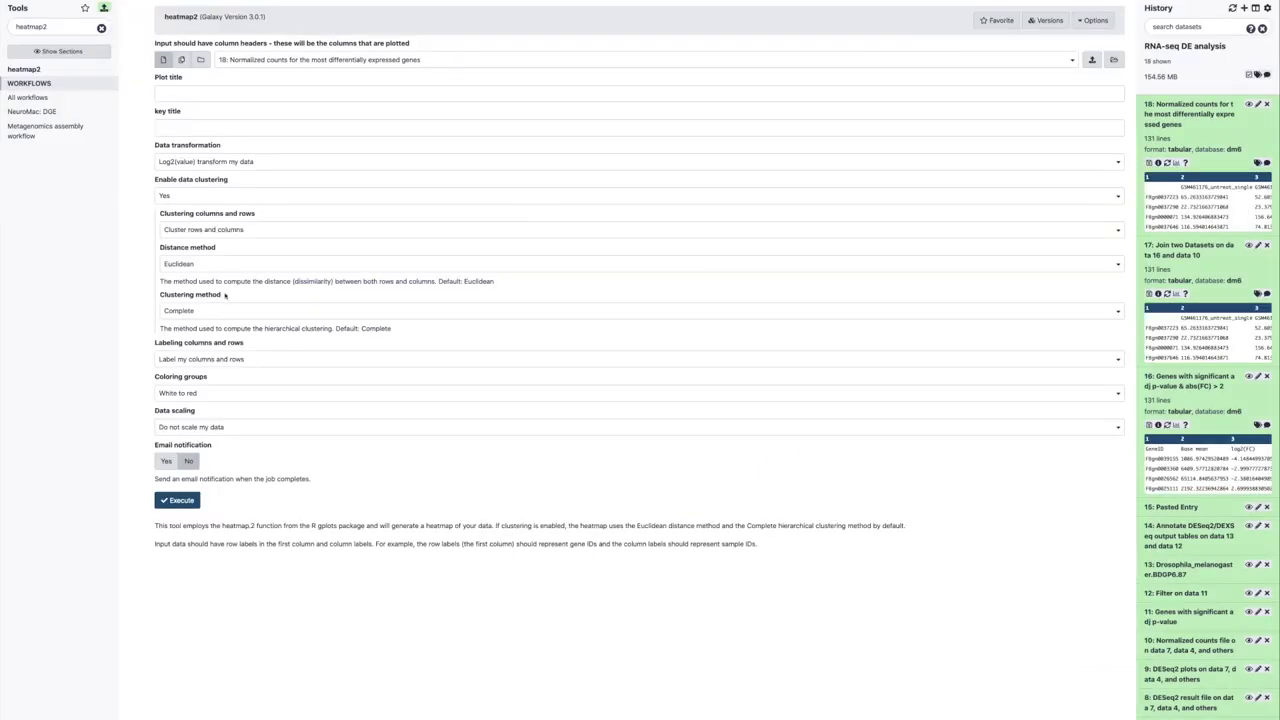
Set heatmap2 to label columns and not rows with Blue to white to red coloring, and run it.
click(232, 360)
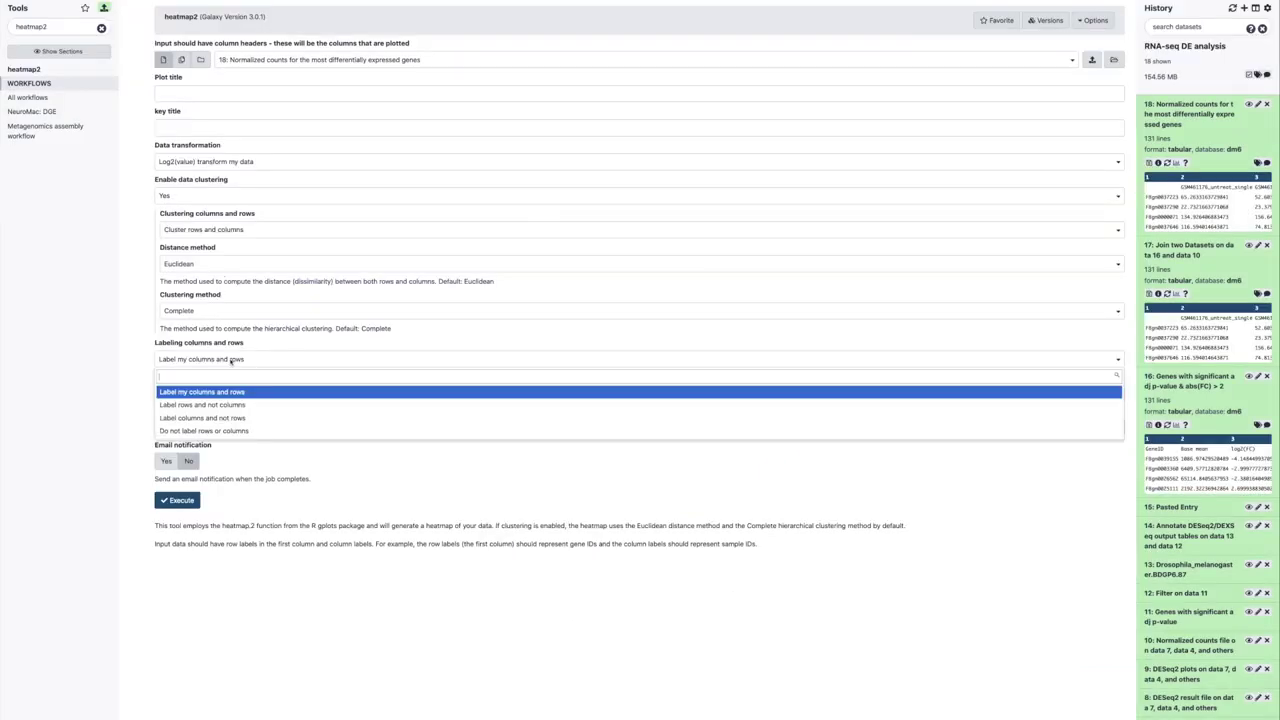
click(238, 418)
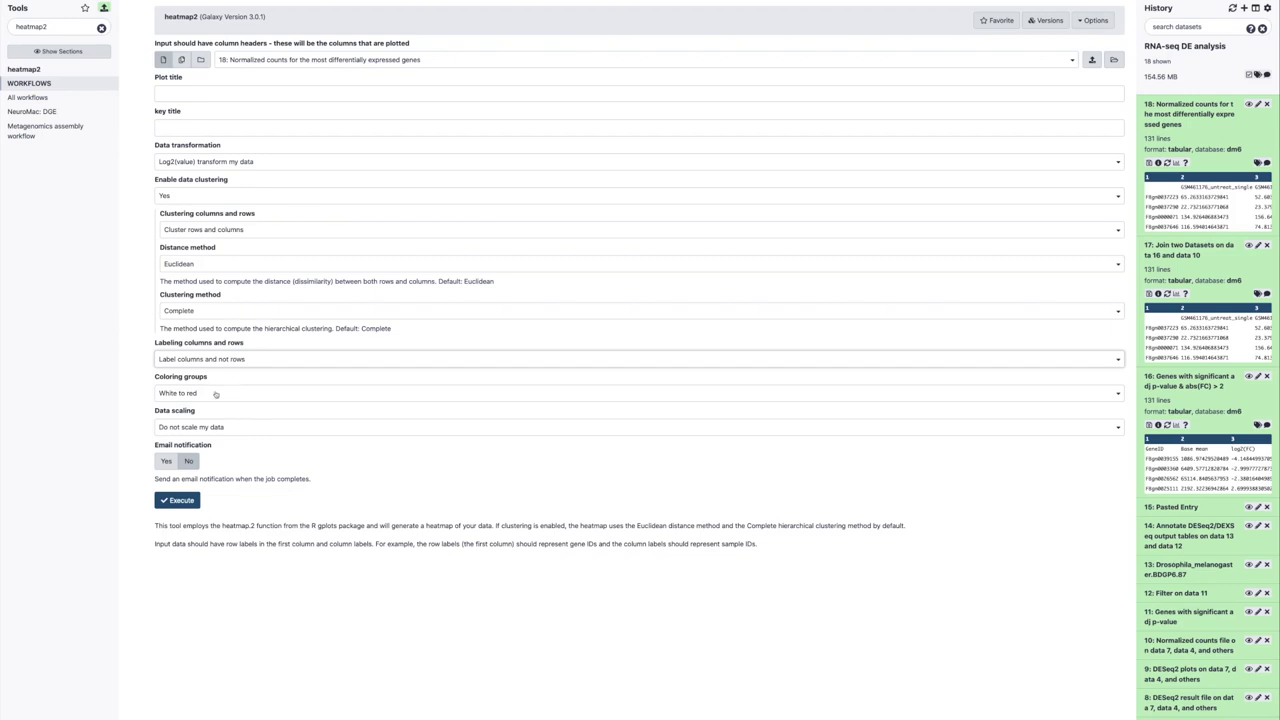
click(215, 394)
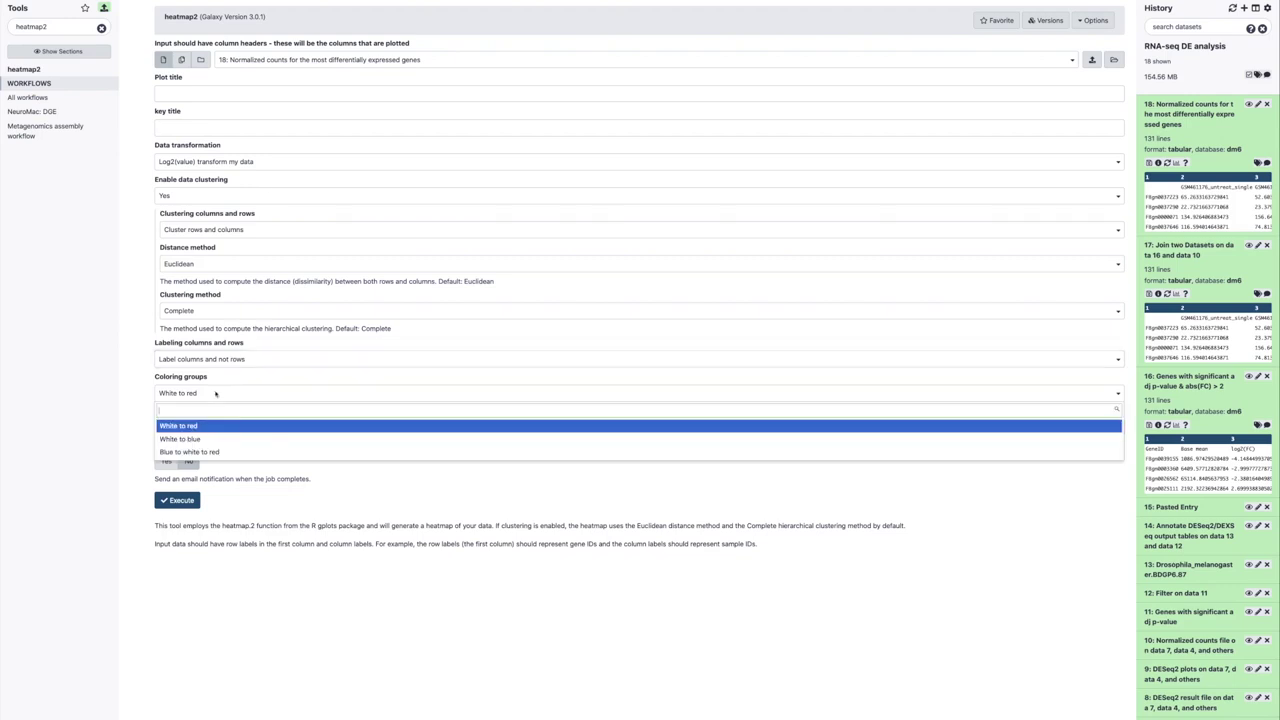
click(218, 452)
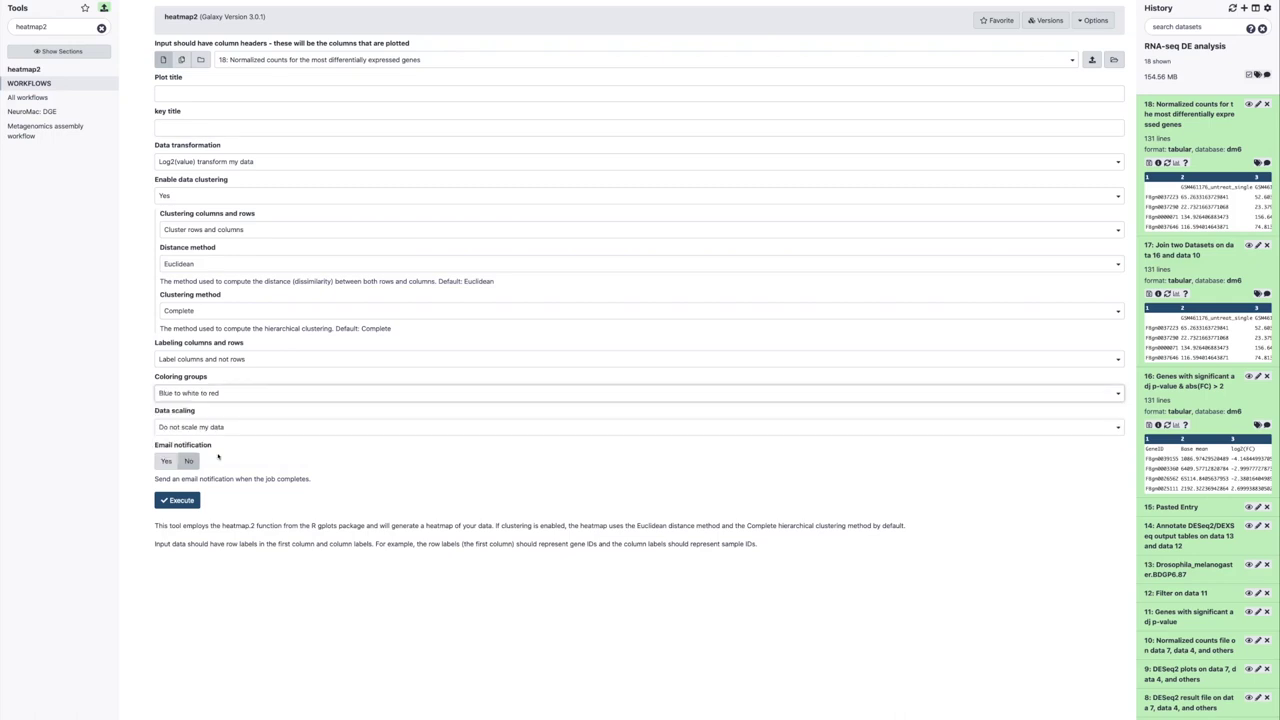
click(180, 500)
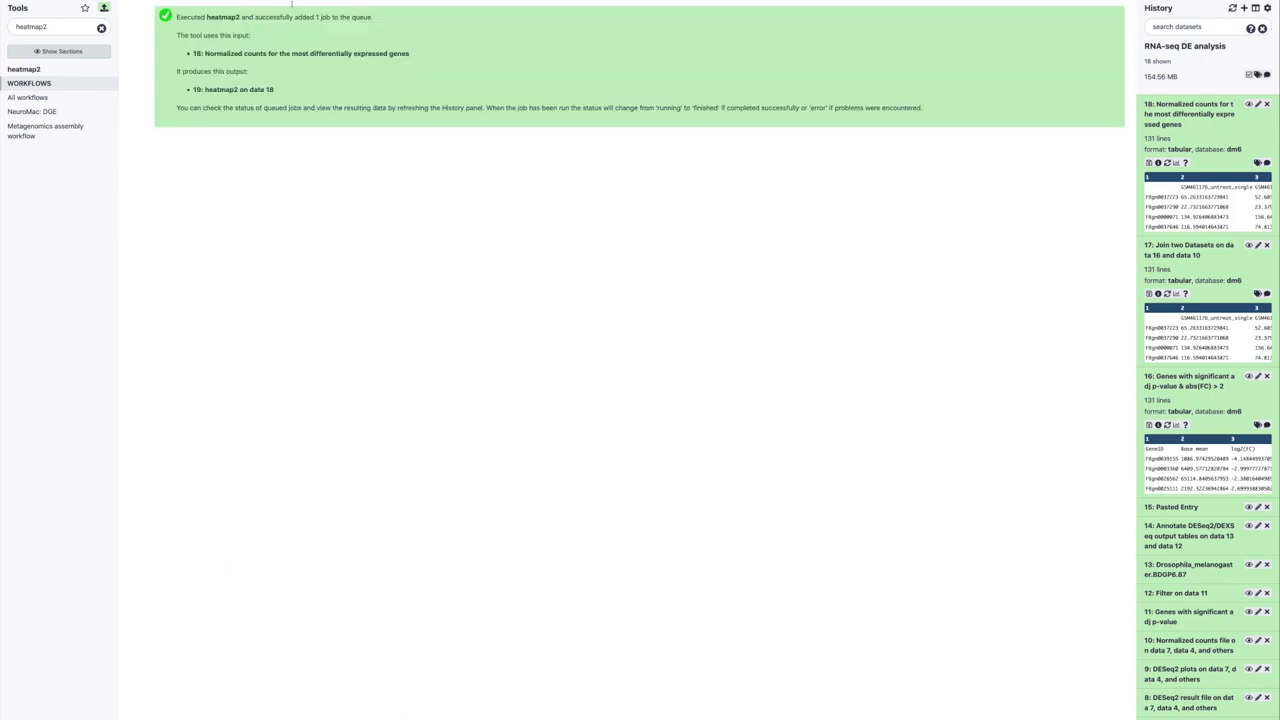
Review the tutorial's expected heatmap of normalized counts, its sample clustering and the accompanying questions.
click(734, 2)
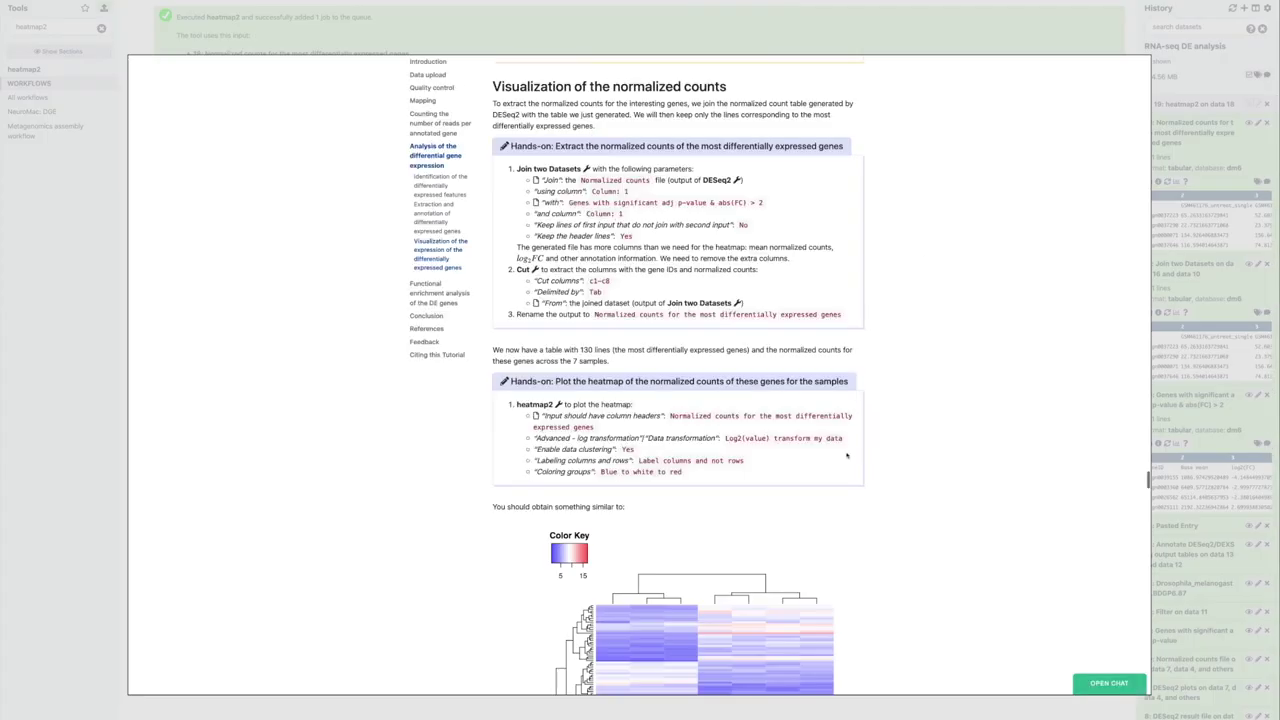
scroll(846, 456, down, 5)
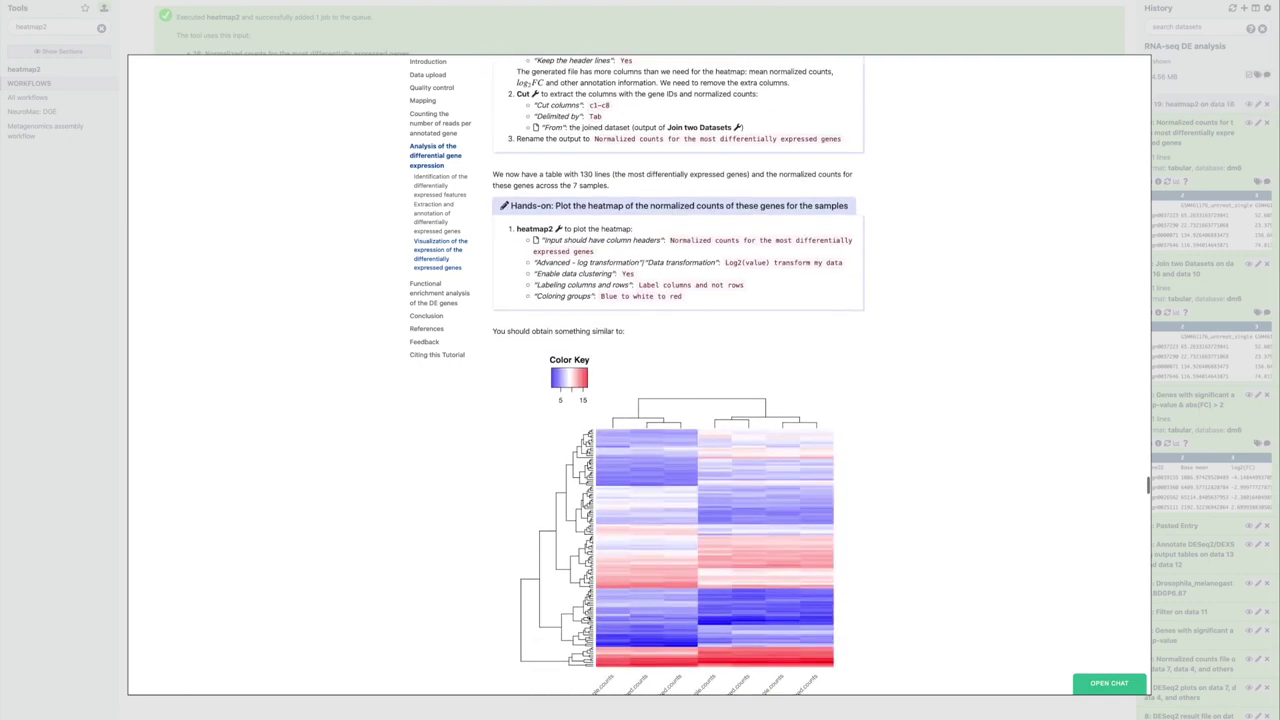
scroll(755, 487, down, 2)
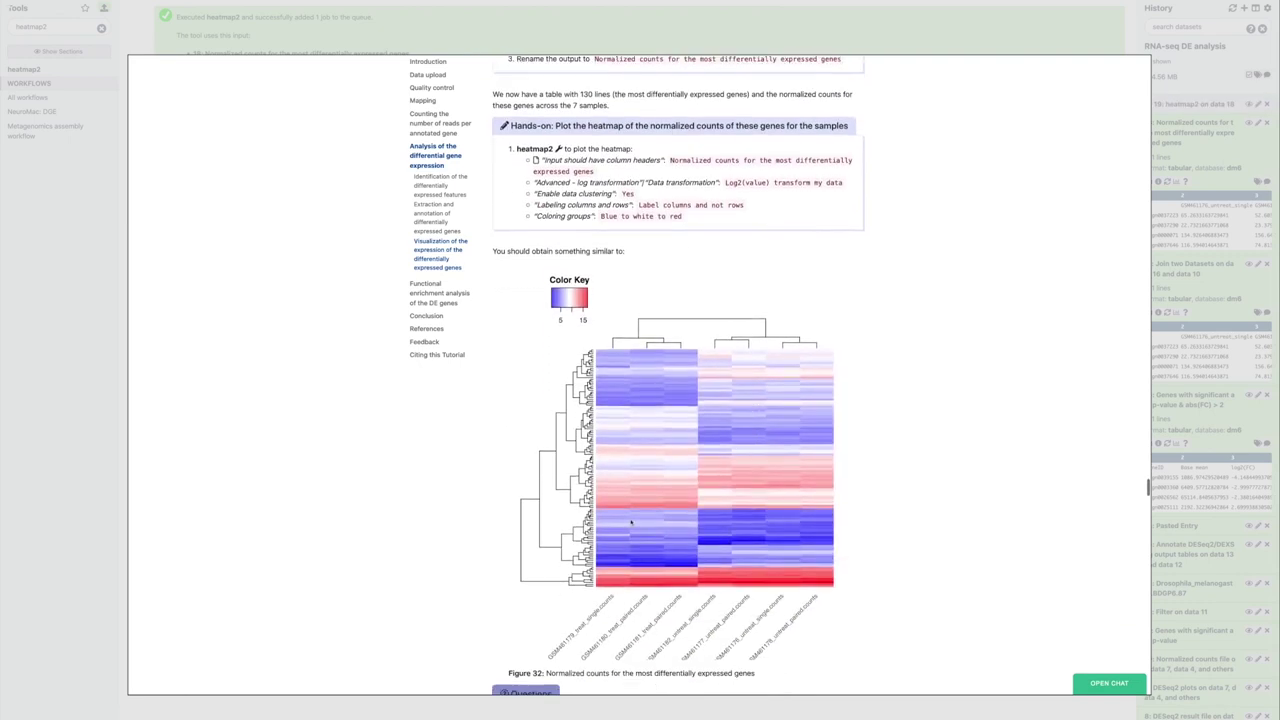
scroll(673, 497, down, 4)
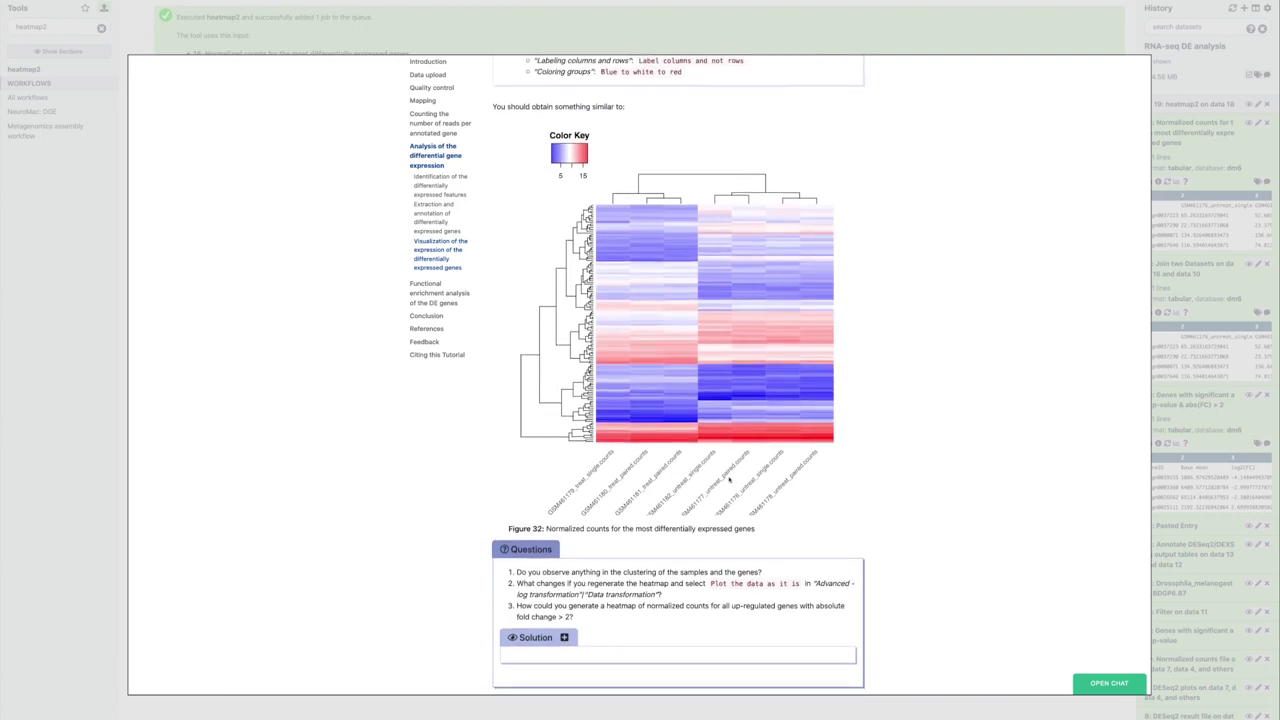
scroll(577, 582, down, 2)
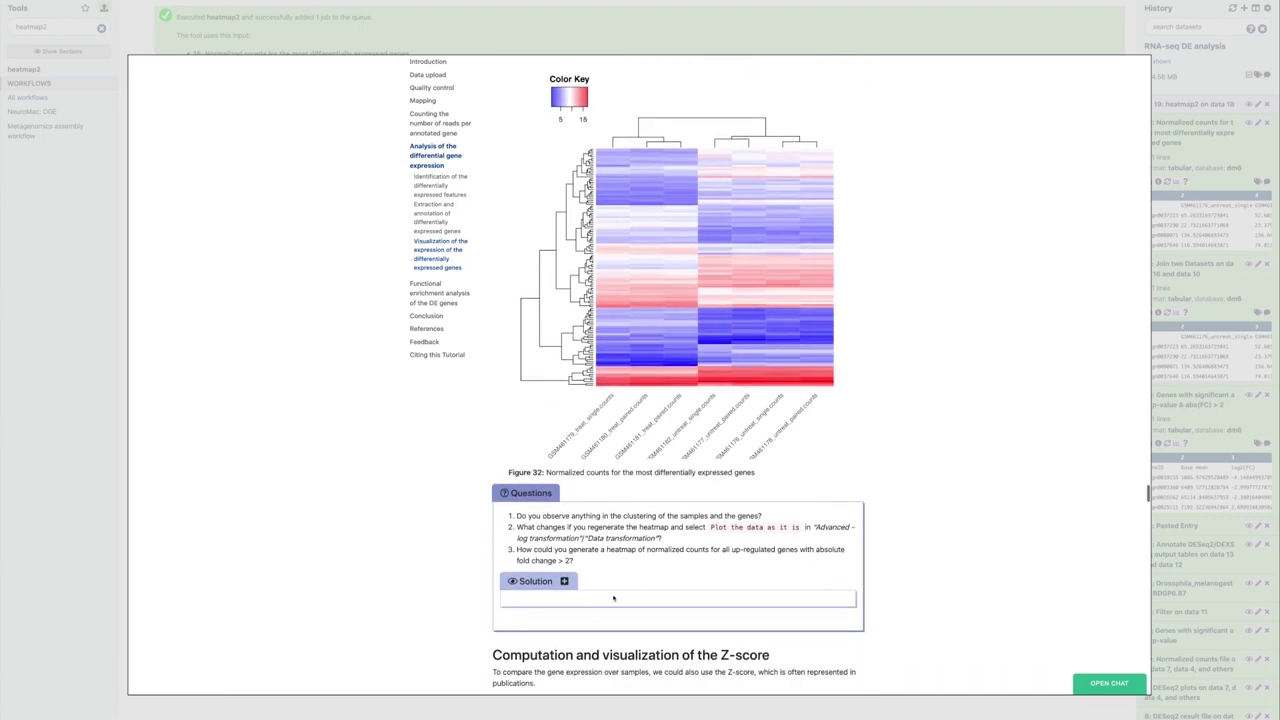
scroll(694, 582, down, 5)
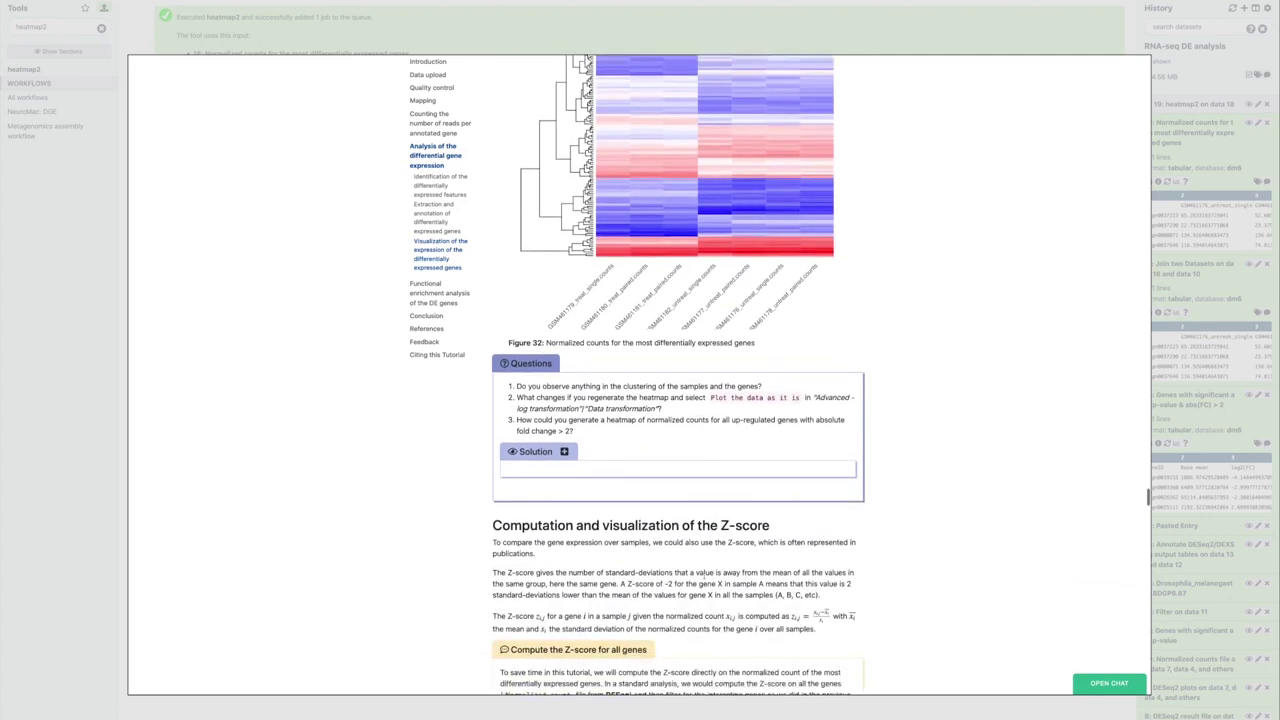
Read the tutorial's Z-score explanation, the two computation steps and the Table Compute instructions.
scroll(704, 578, down, 1)
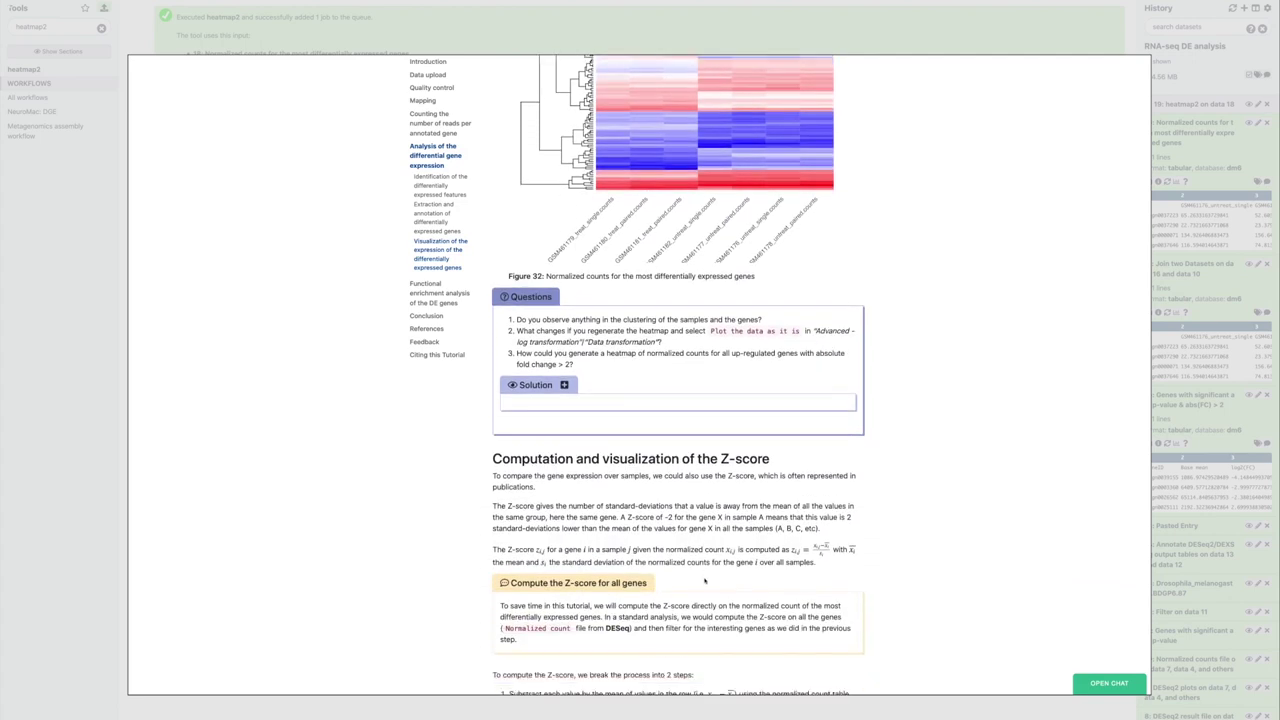
scroll(704, 580, down, 3)
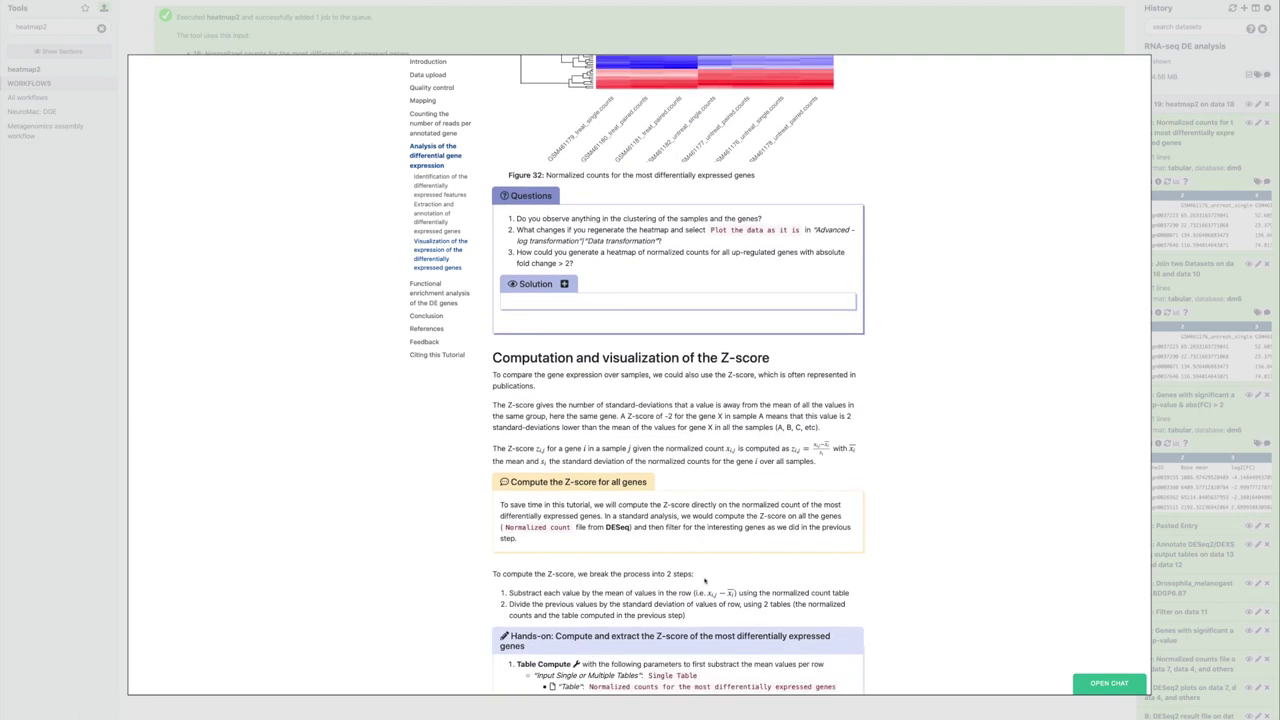
scroll(704, 580, down, 1)
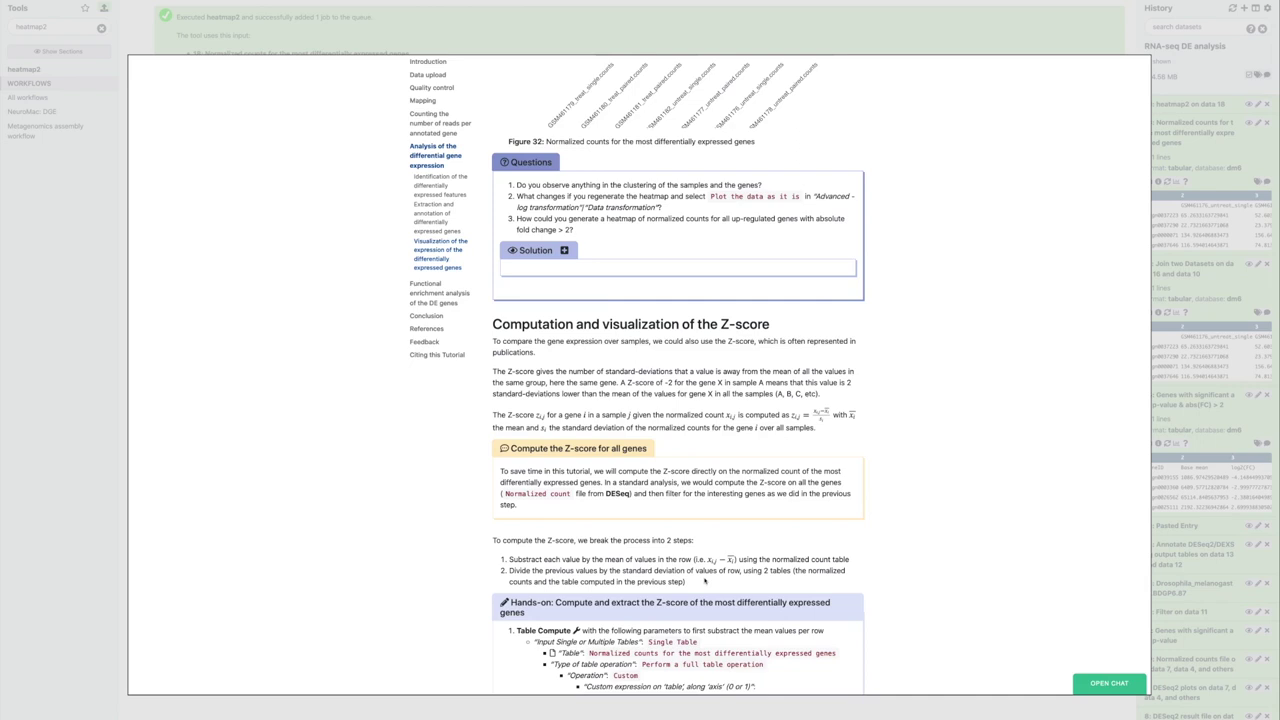
scroll(722, 569, down, 3)
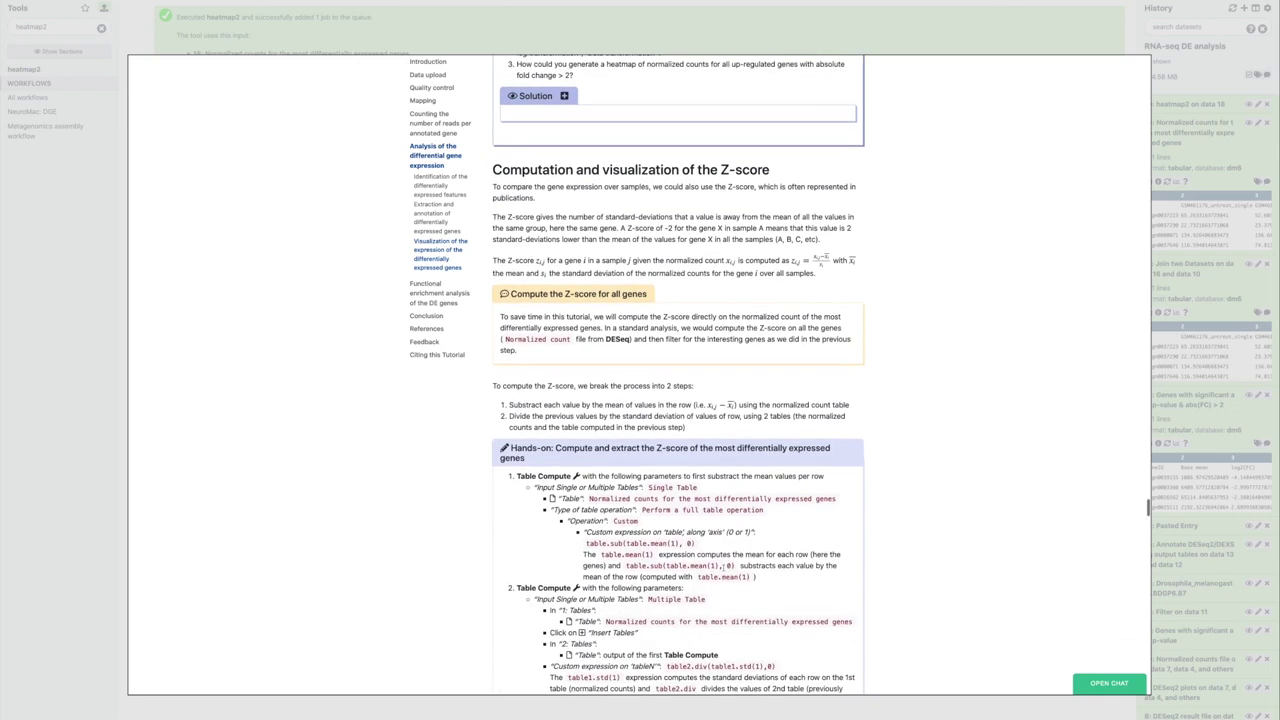
scroll(723, 565, down, 1)
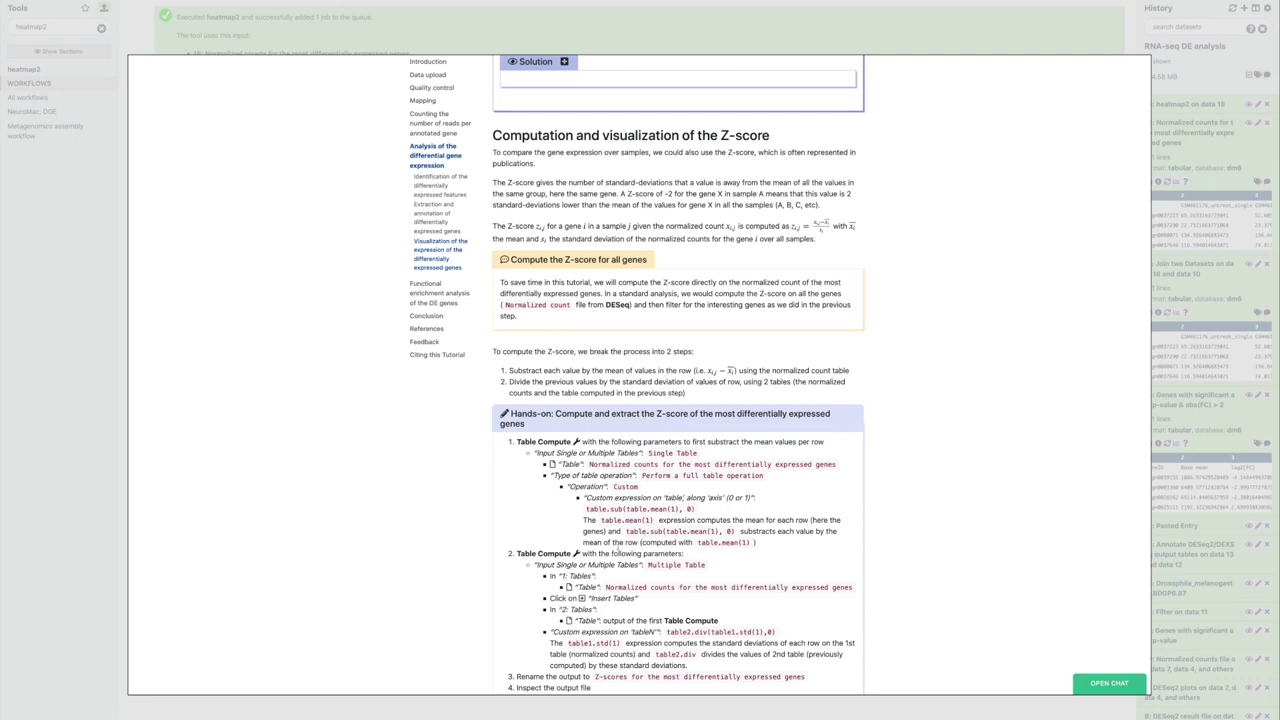
scroll(616, 551, down, 2)
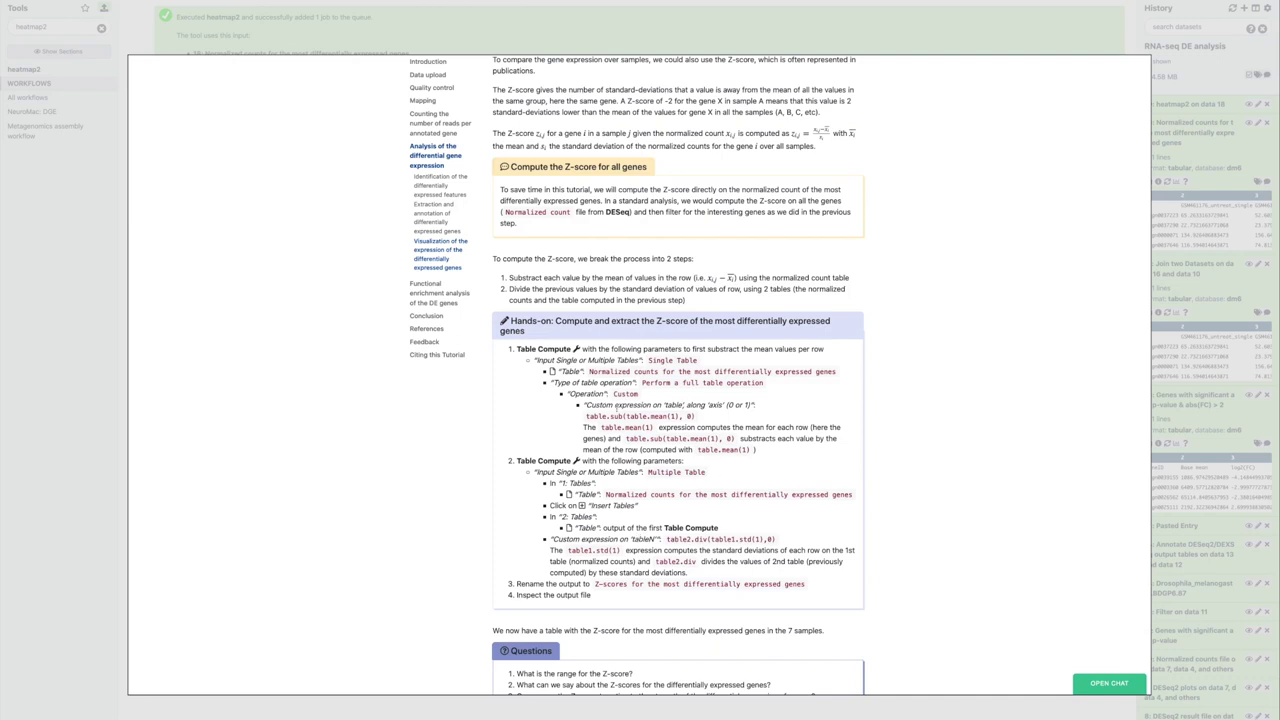
scroll(633, 400, down, 1)
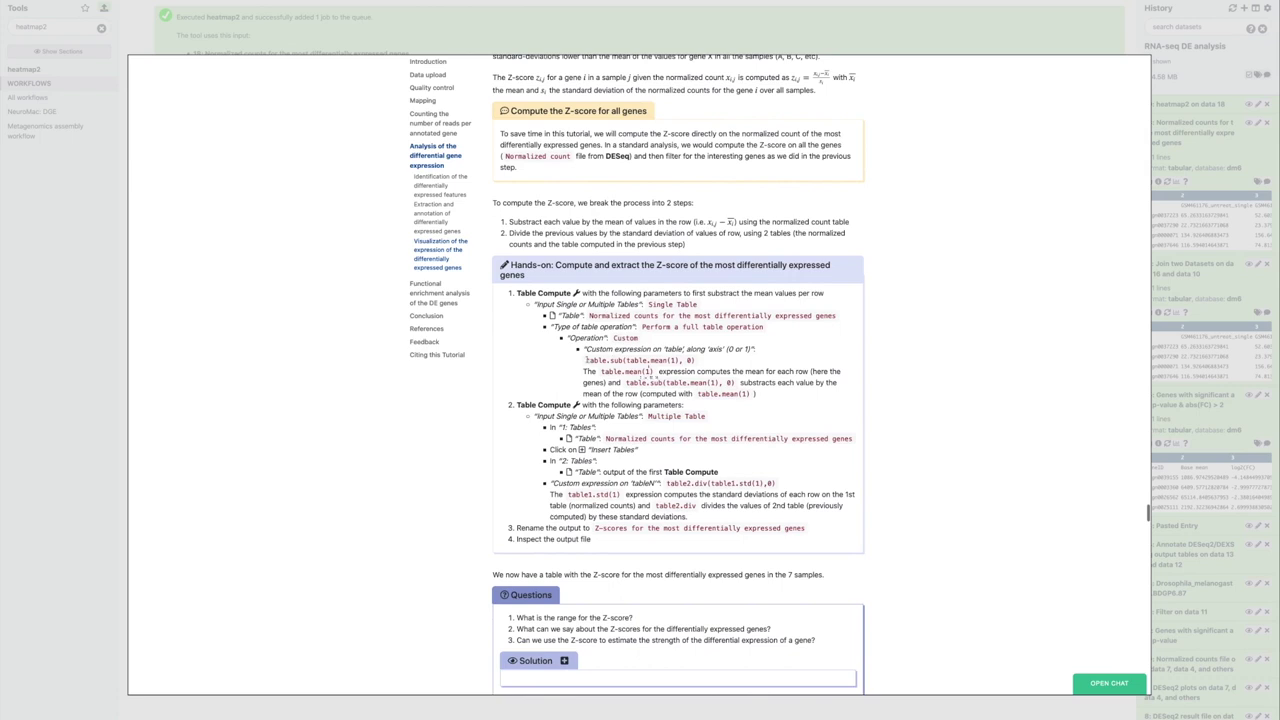
Examine how the first Table Compute expression, table.sub(table.mean(1), 0), matches the mean subtraction in the Z-score formula.
drag(707, 222, 736, 223)
drag(586, 360, 680, 361)
click(612, 360)
click(675, 360)
double_click(655, 359)
click(672, 360)
drag(587, 360, 628, 360)
click(628, 360)
scroll(707, 373, down, 1)
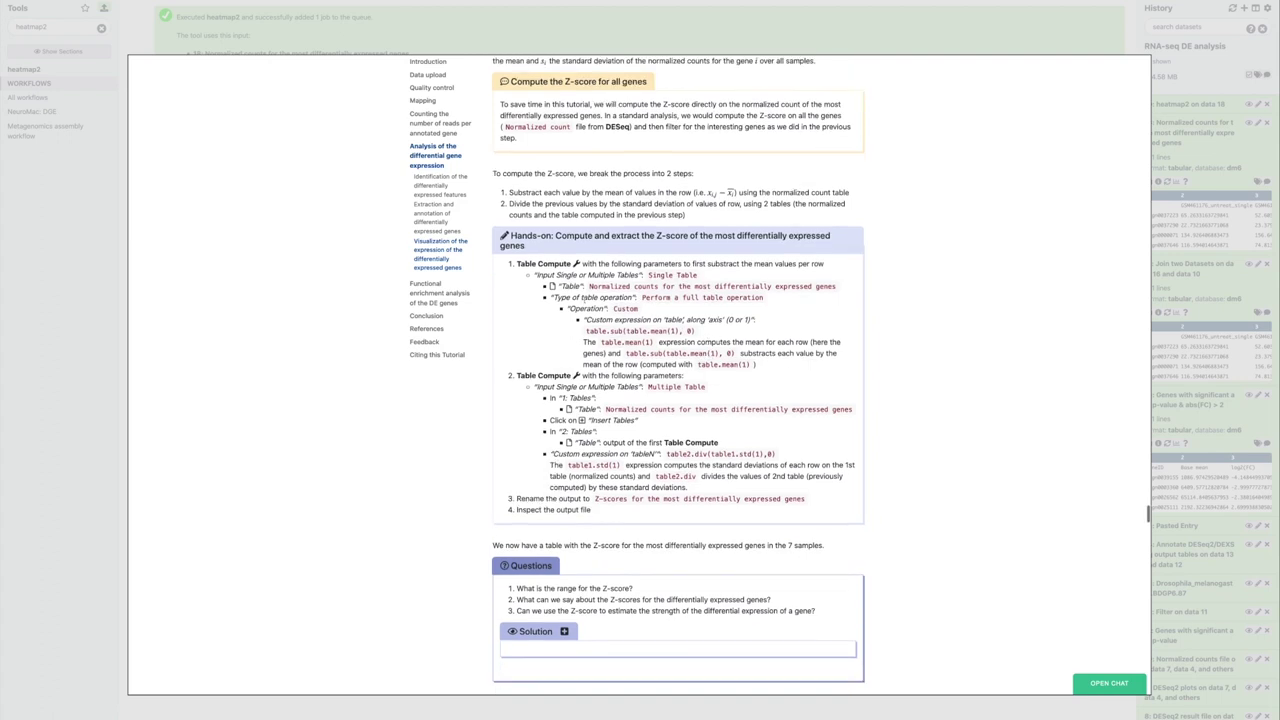
scroll(765, 355, down, 1)
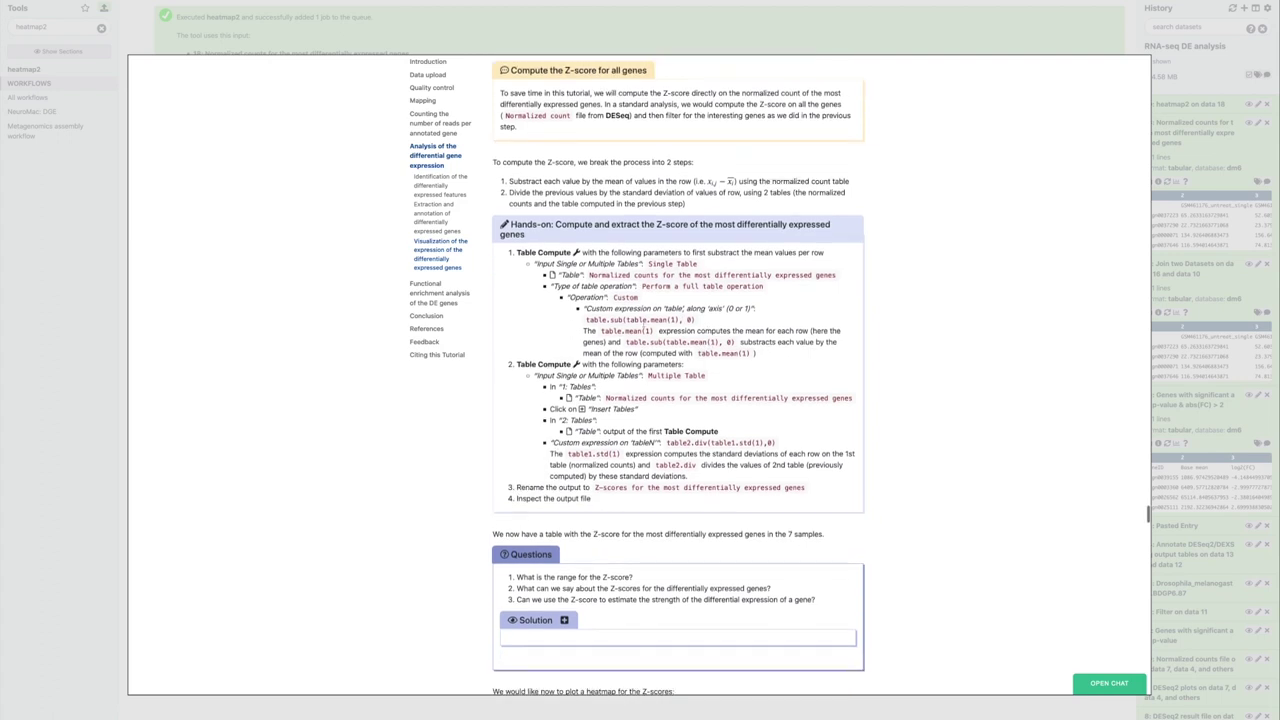
scroll(734, 293, down, 1)
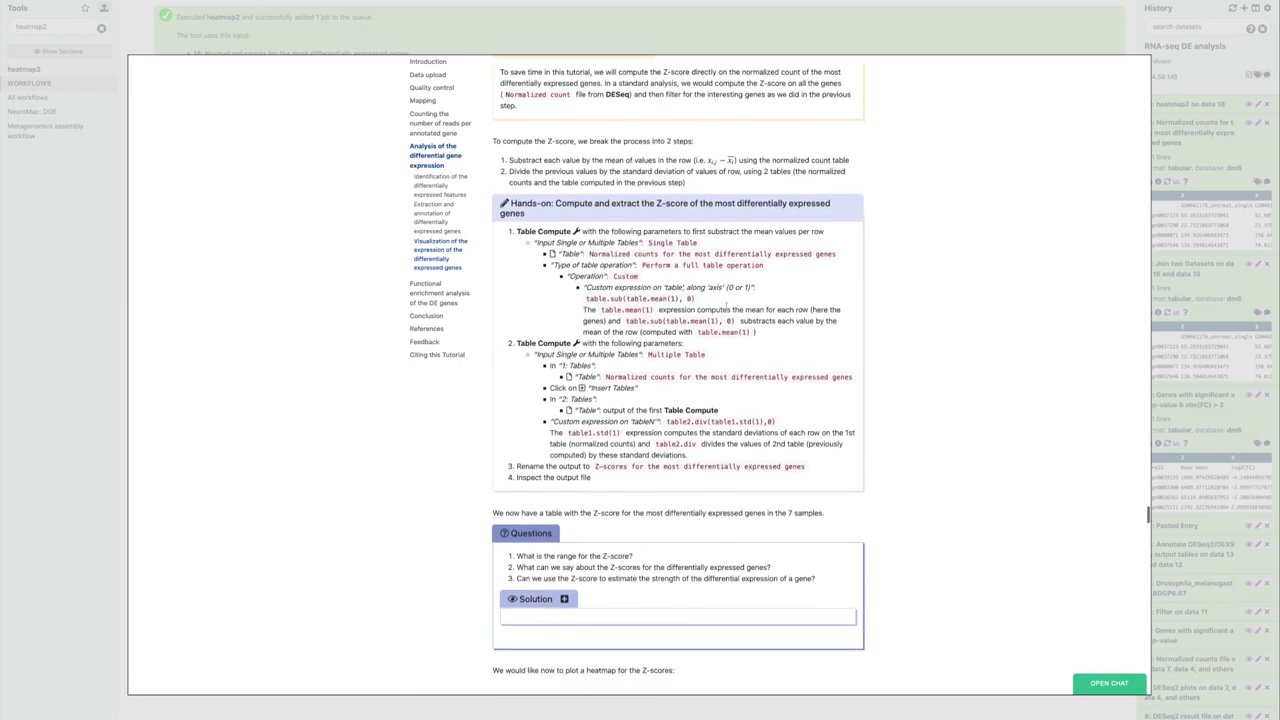
scroll(694, 310, down, 1)
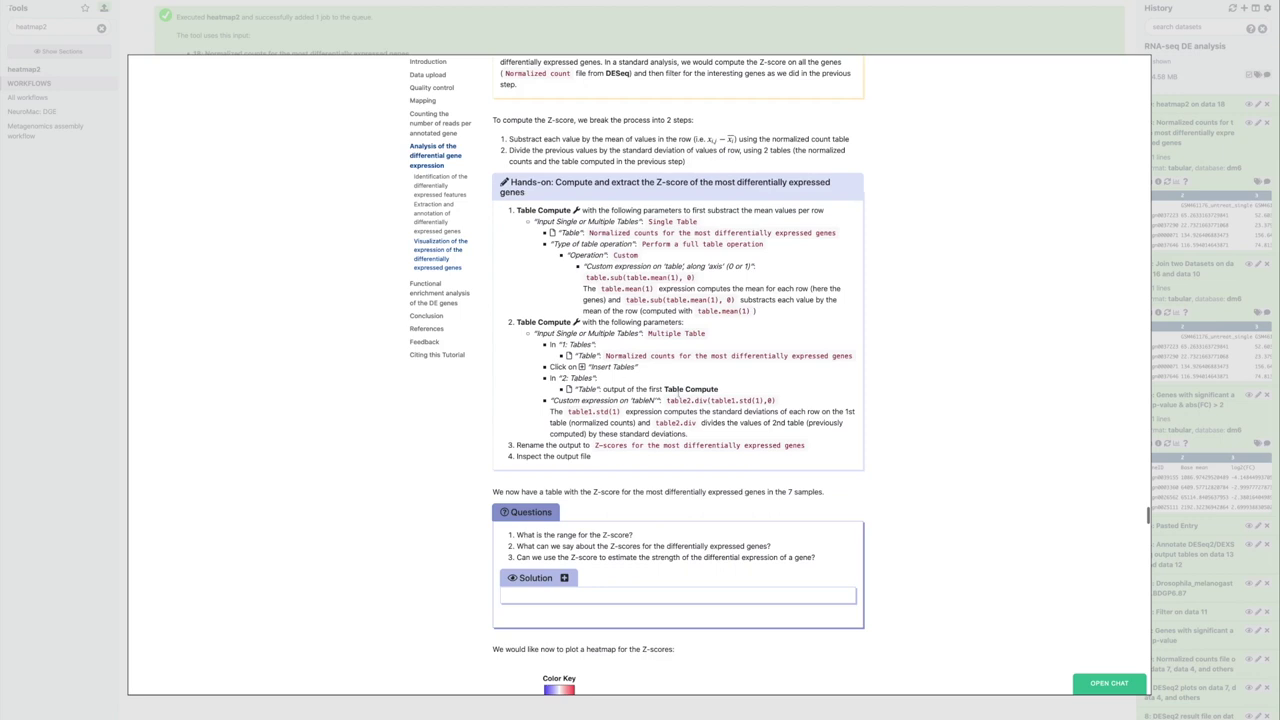
Examine how the second Table Compute expression, table2.div(table1.std(1),0), uses its two input tables, and compare it with the first expression.
drag(688, 400, 668, 400)
double_click(722, 400)
triple_click(626, 353)
click(634, 355)
double_click(634, 355)
drag(667, 400, 708, 401)
drag(711, 400, 762, 401)
double_click(617, 277)
double_click(701, 400)
double_click(745, 400)
click(660, 277)
double_click(660, 277)
Search the tools for "table compute", open Table Compute and consult the tutorial for its input table.
click(318, 43)
double_click(48, 25)
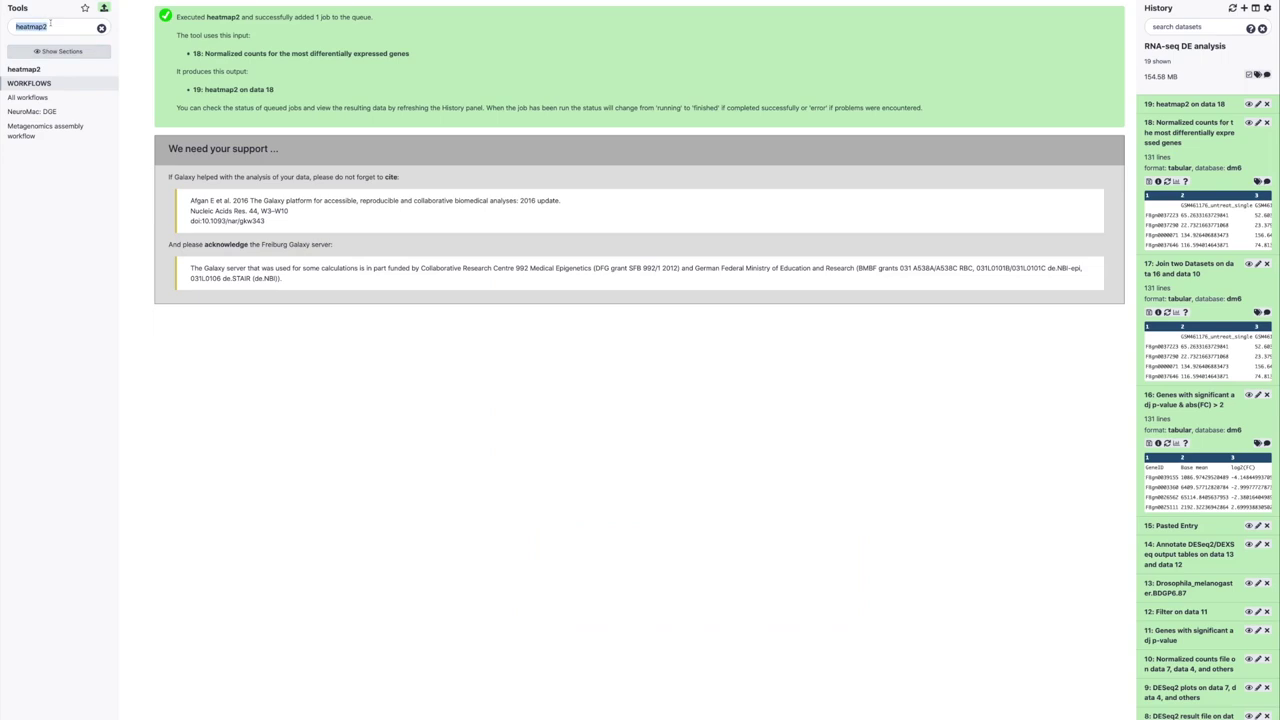
text(table compute)
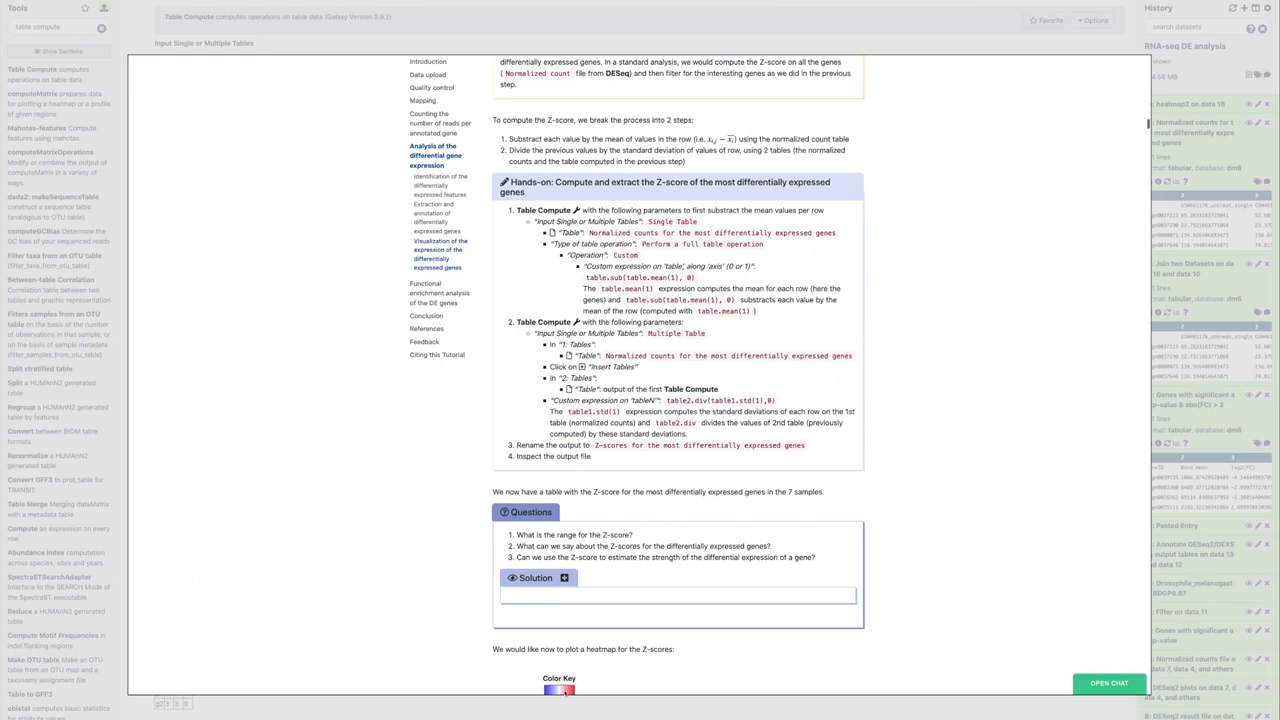
triple_click(636, 232)
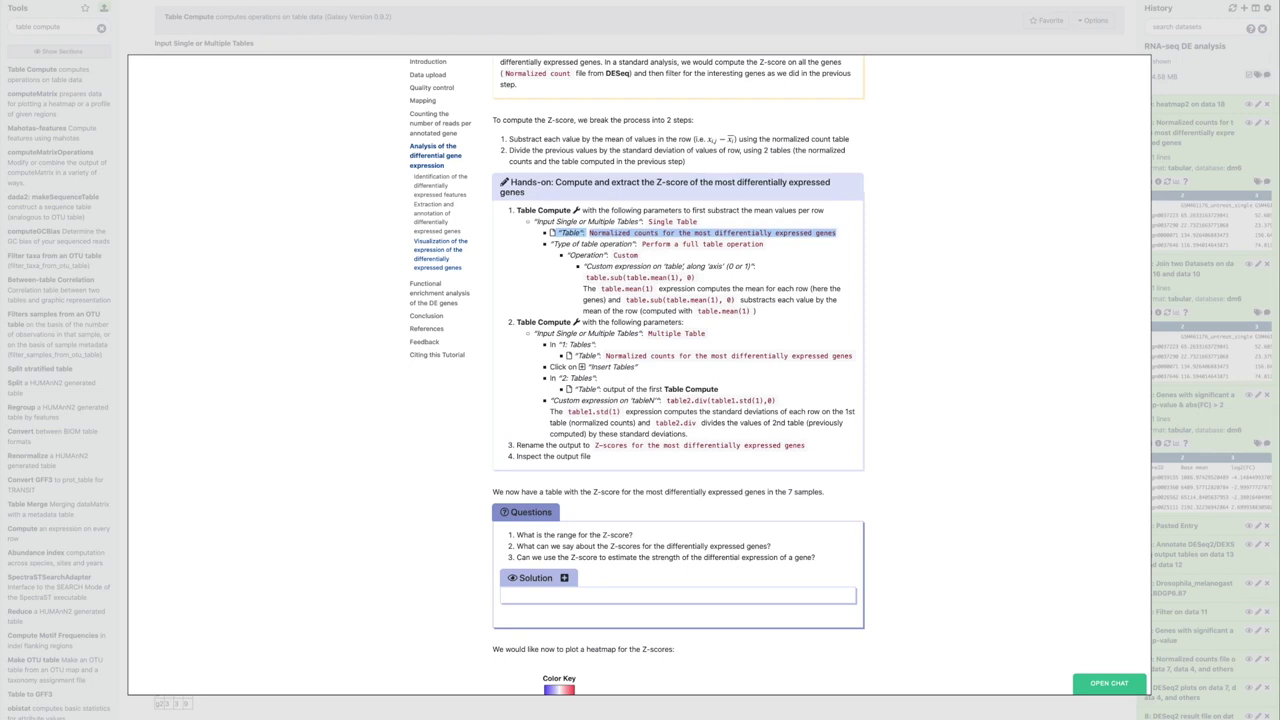
Set the type of table operation to Perform a full table operation, with Custom as the operation.
key(Escape)
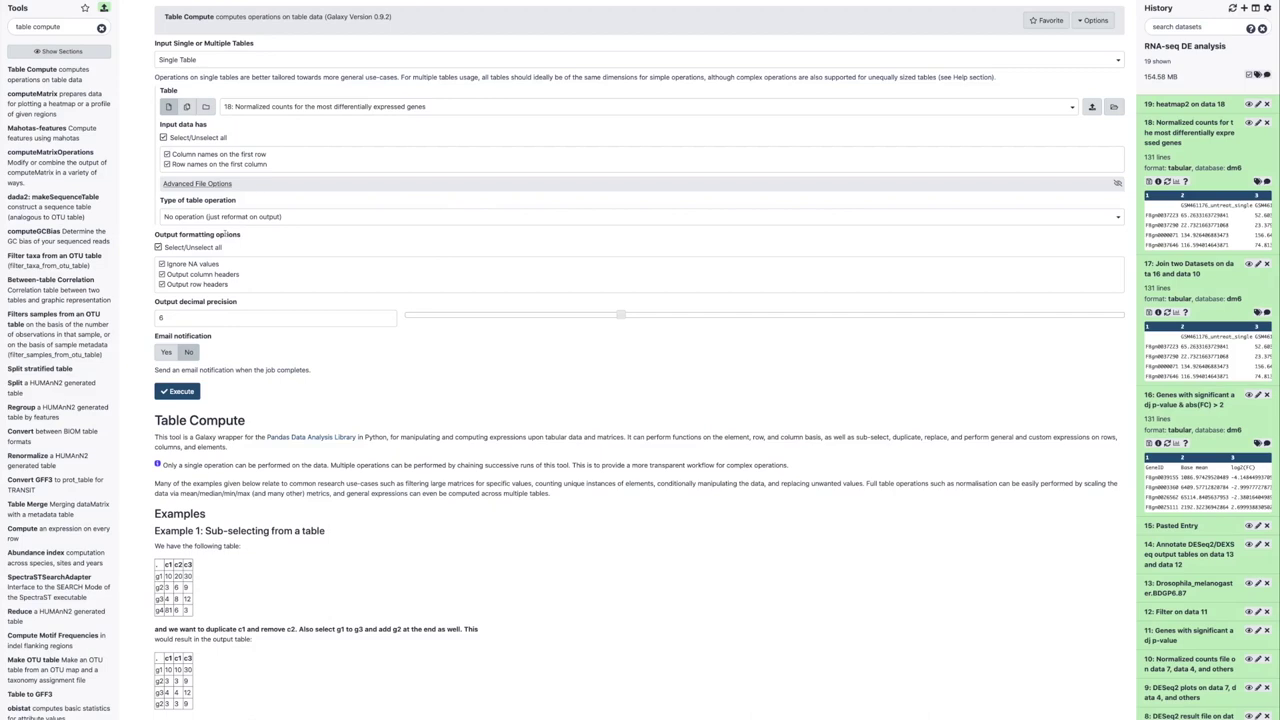
click(229, 218)
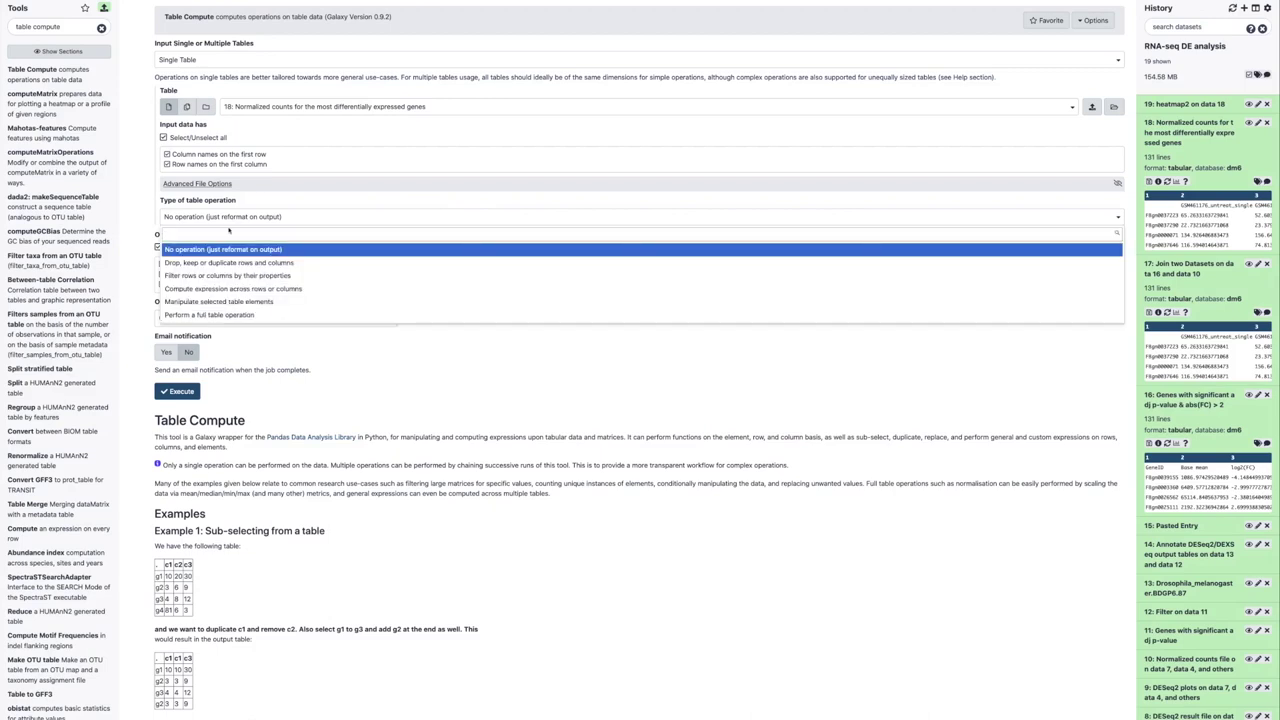
click(236, 315)
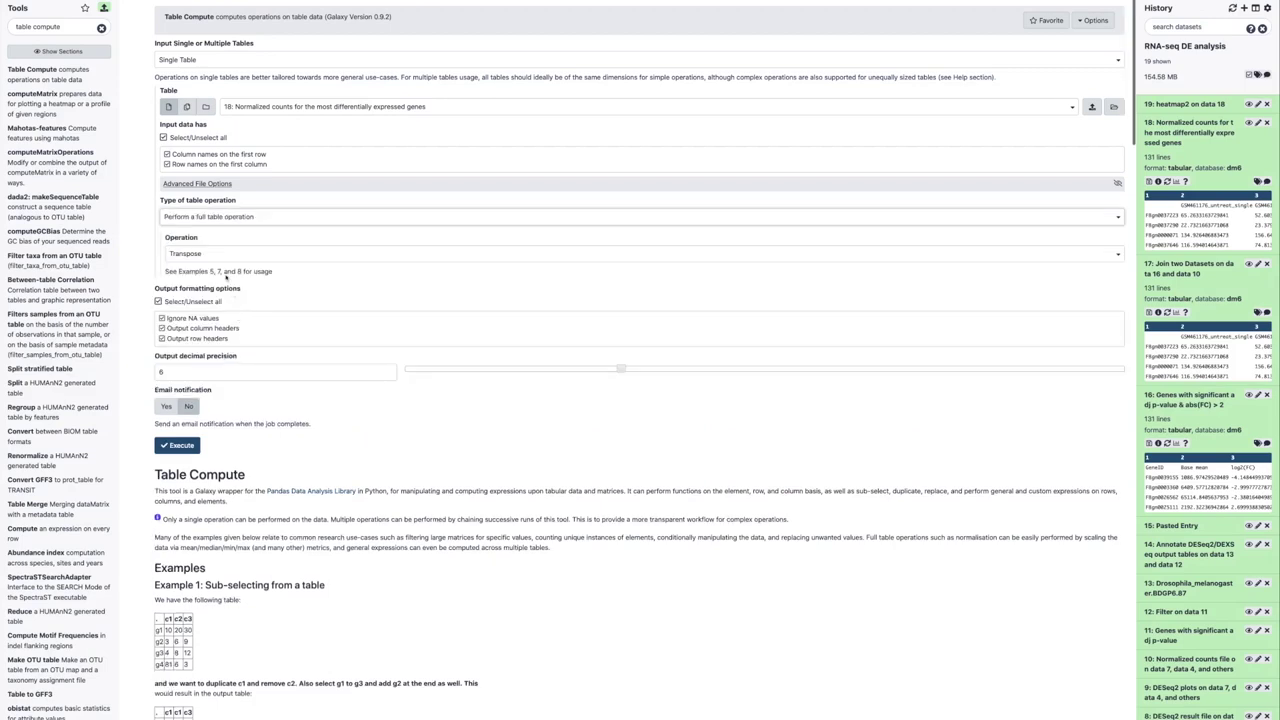
click(223, 258)
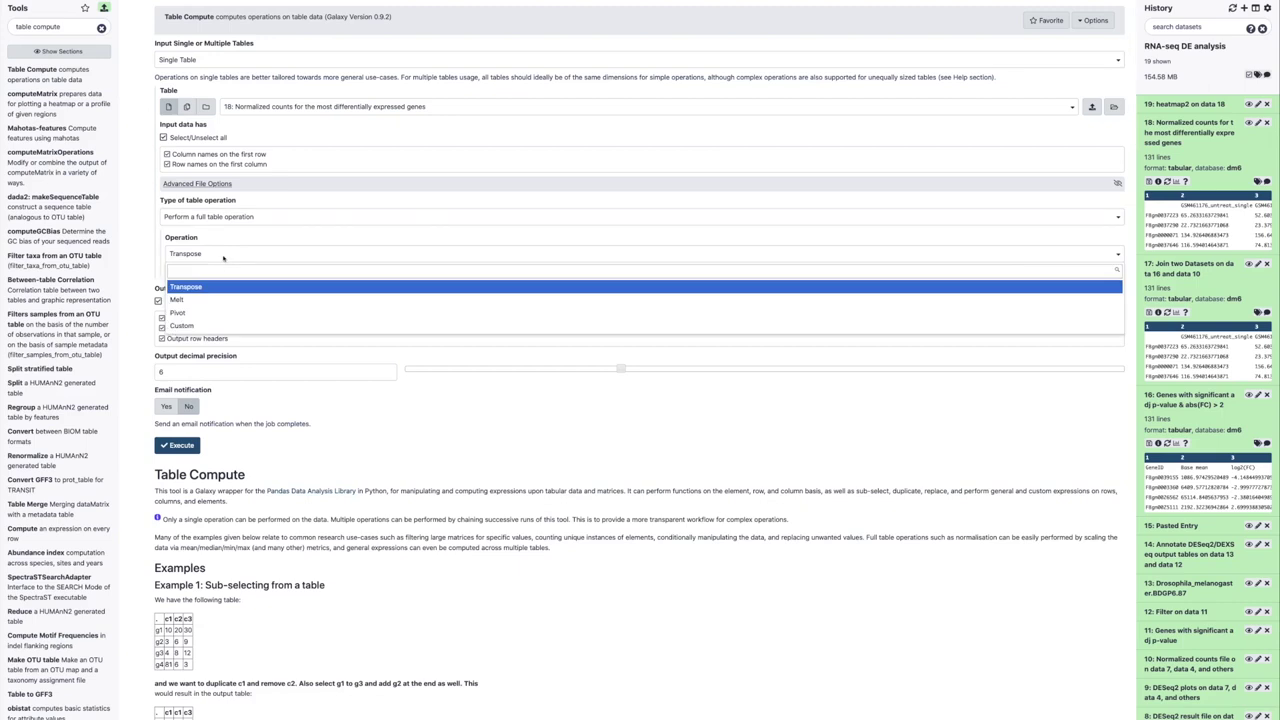
click(223, 258)
click(225, 256)
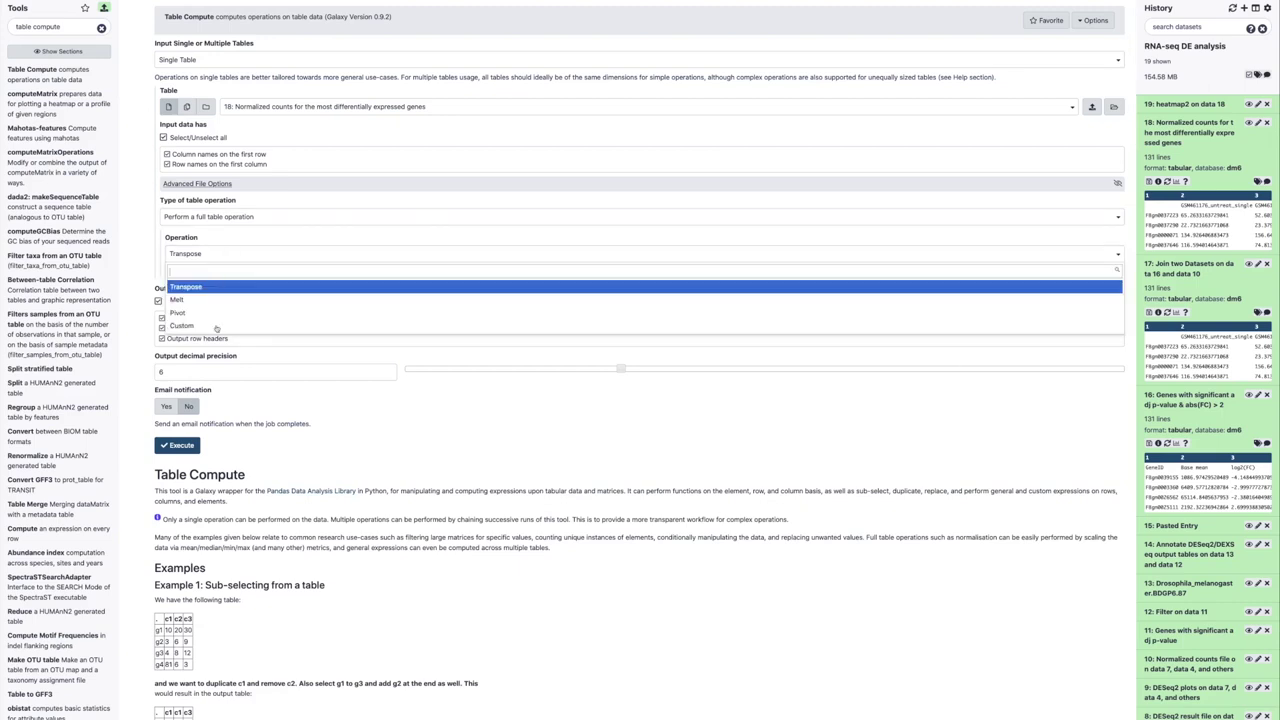
click(213, 329)
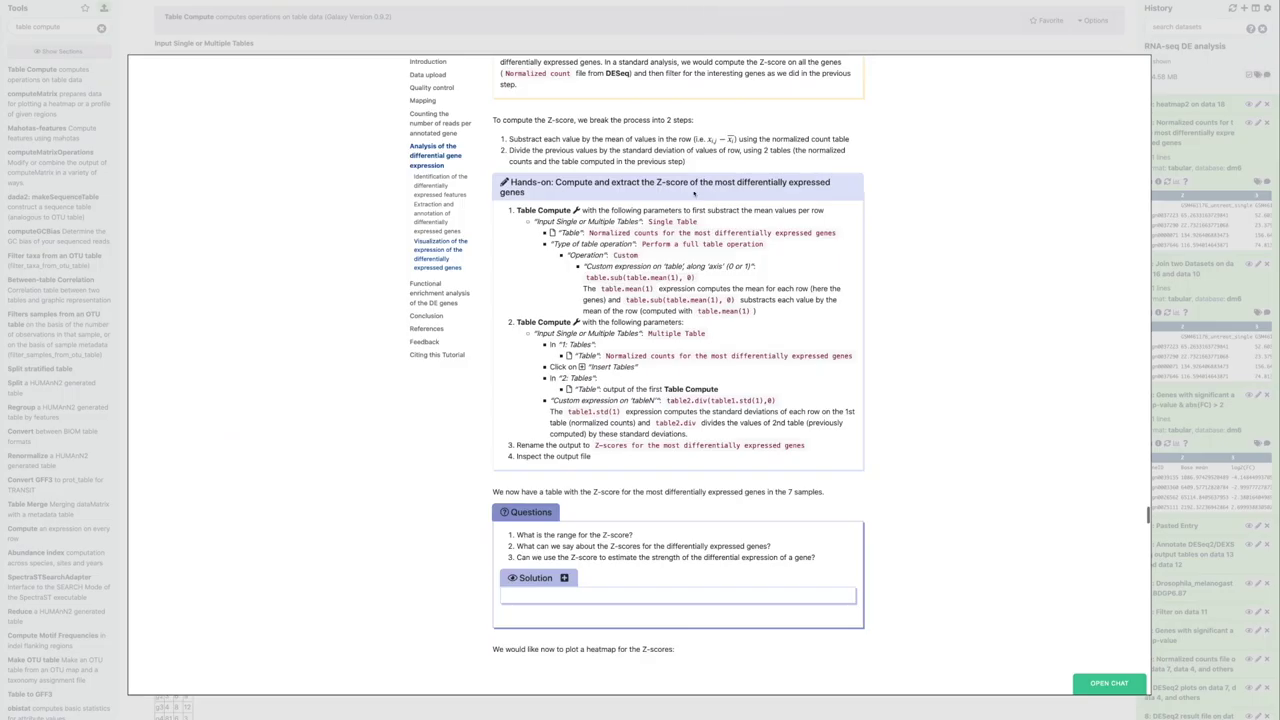
Copy the custom expression table.sub(table.mean(1), 0) from the tutorial into Table Compute and run the tool.
drag(586, 278, 696, 278)
key(ctrl+c)
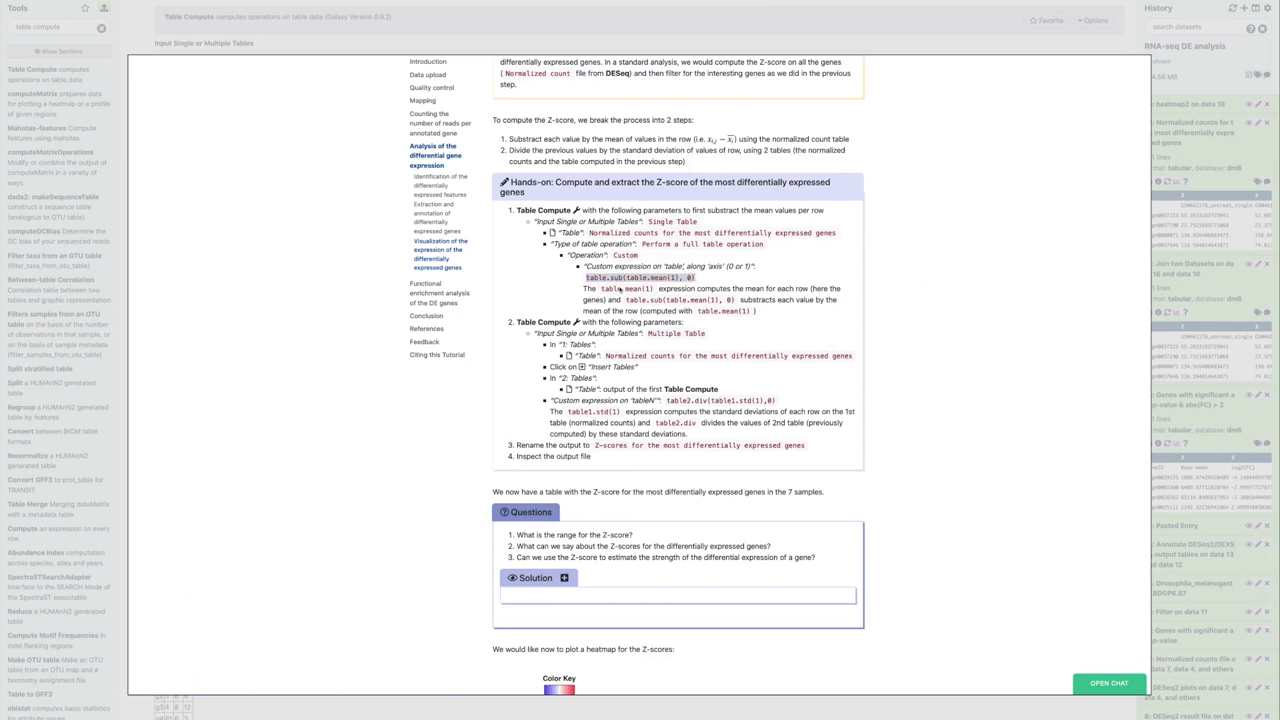
drag(584, 288, 756, 311)
key(Escape)
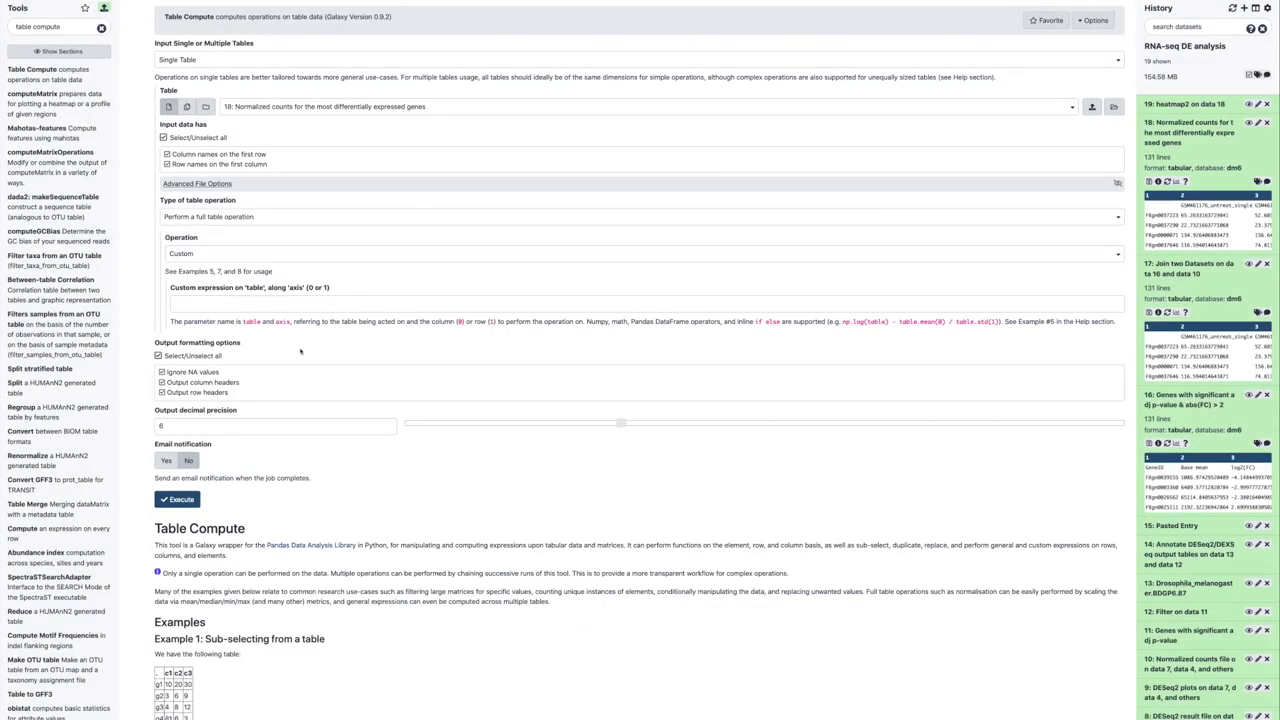
click(223, 305)
key(ctrl+v)
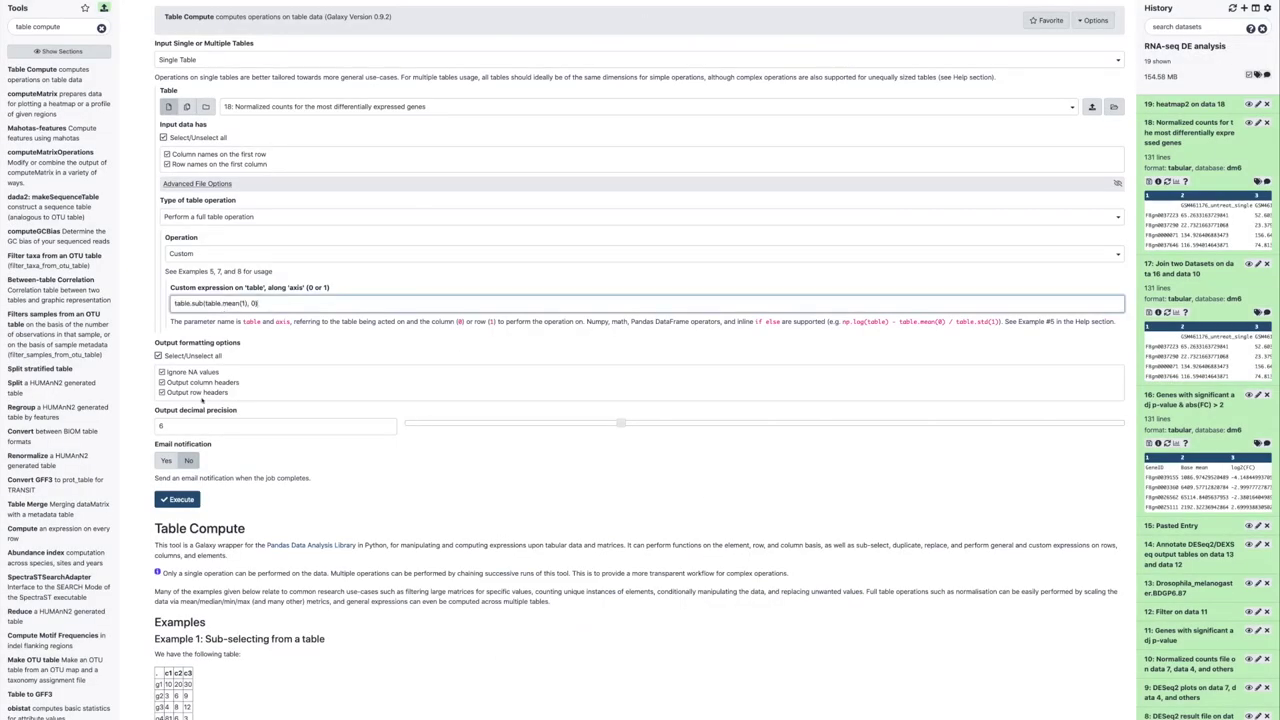
click(178, 499)
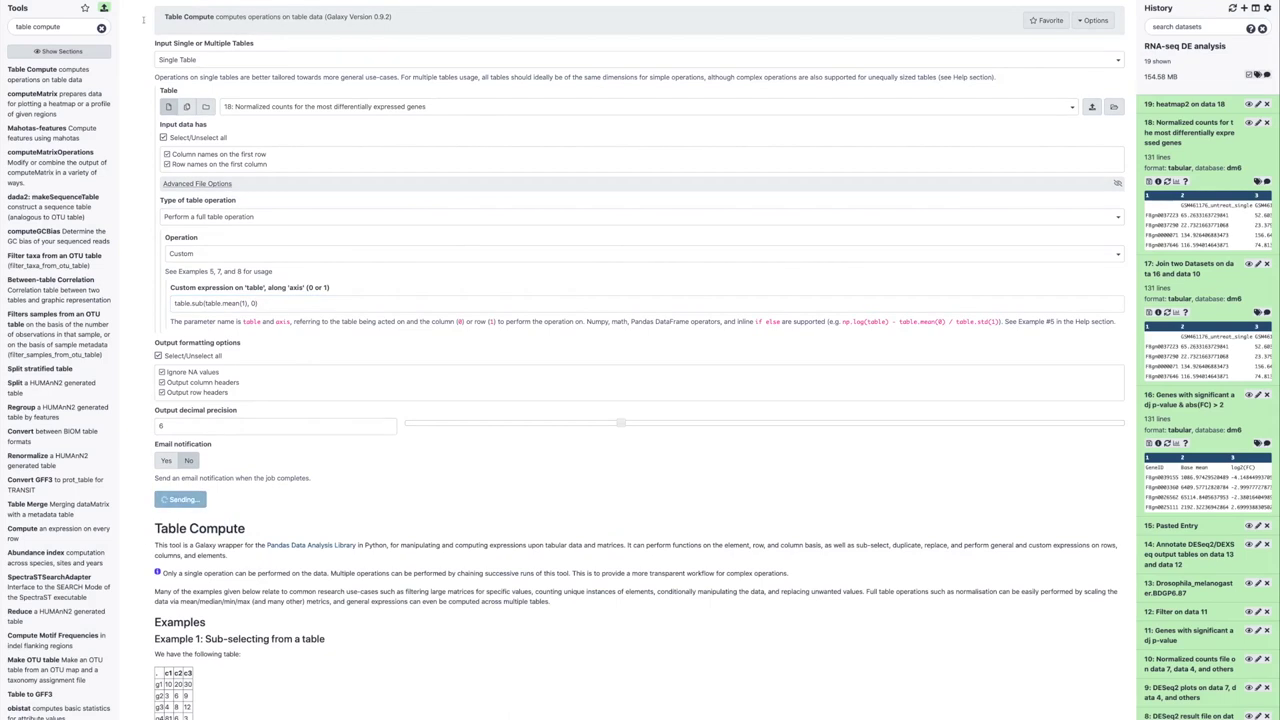
Set up a new Table Compute for Multiple Tables, with dataset 18 normalized counts as table 1 and dataset 20 as an inserted second table.
click(38, 72)
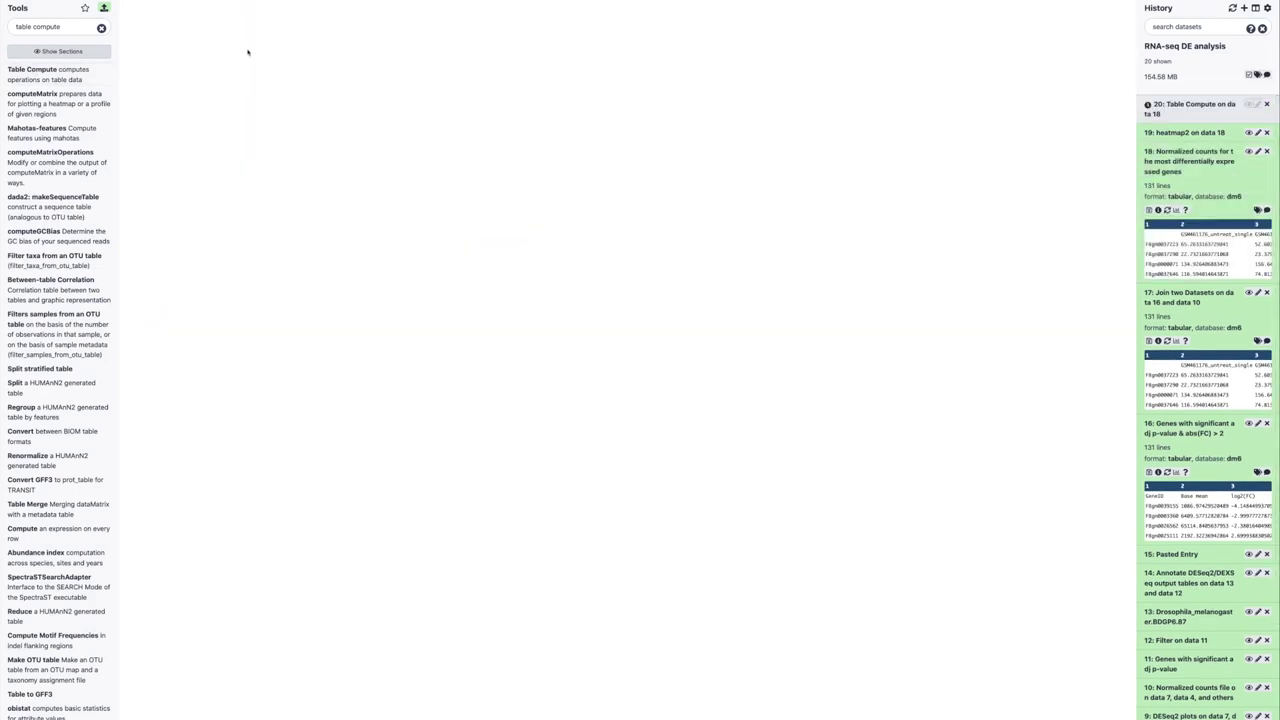
click(226, 62)
click(216, 105)
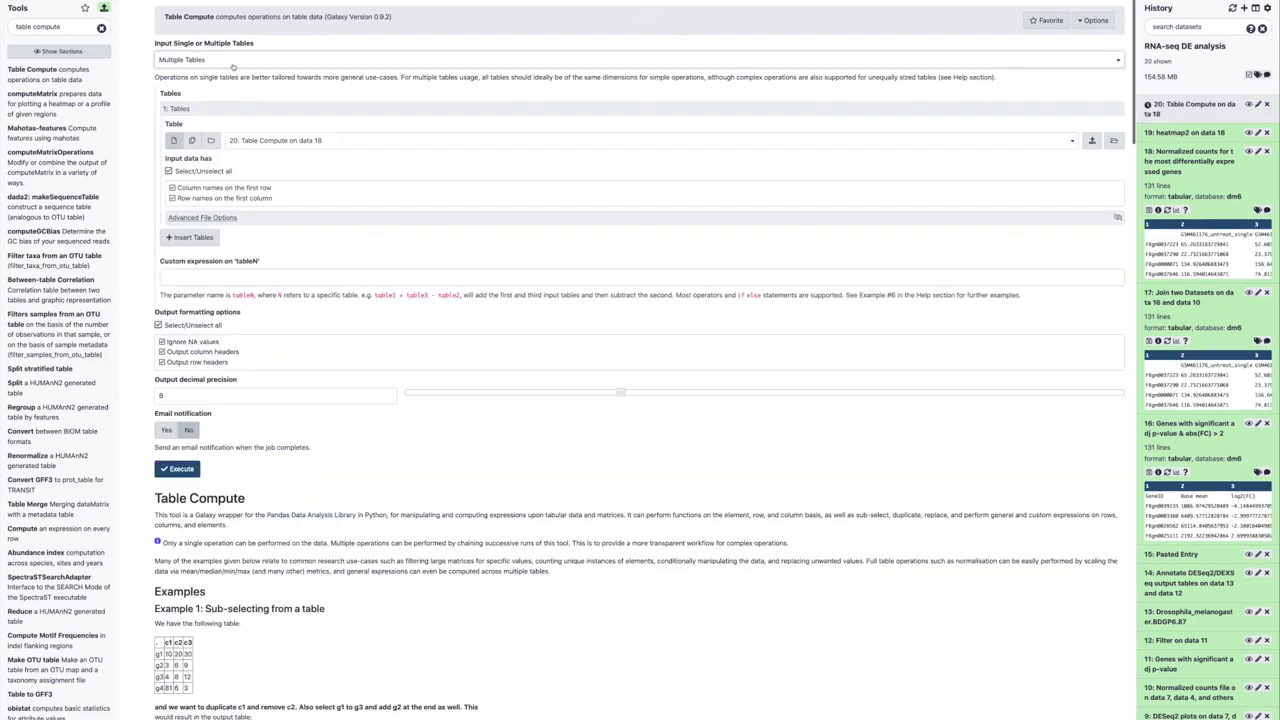
click(262, 144)
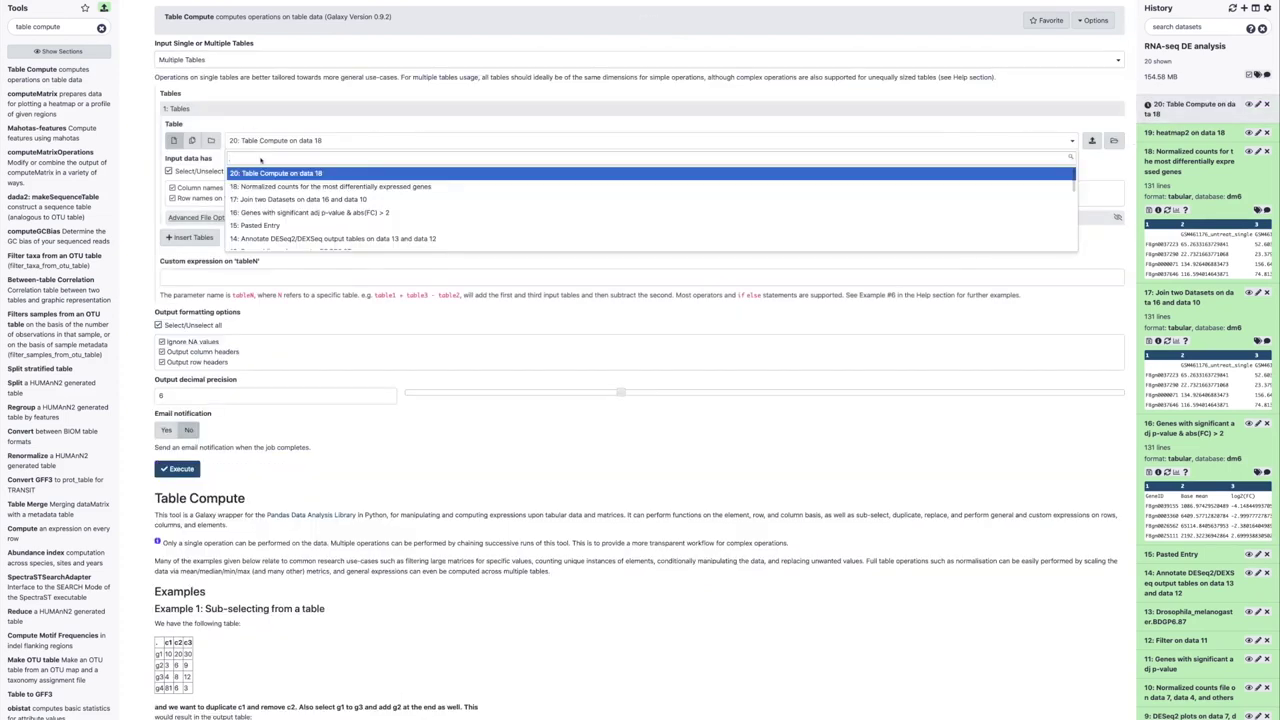
click(300, 188)
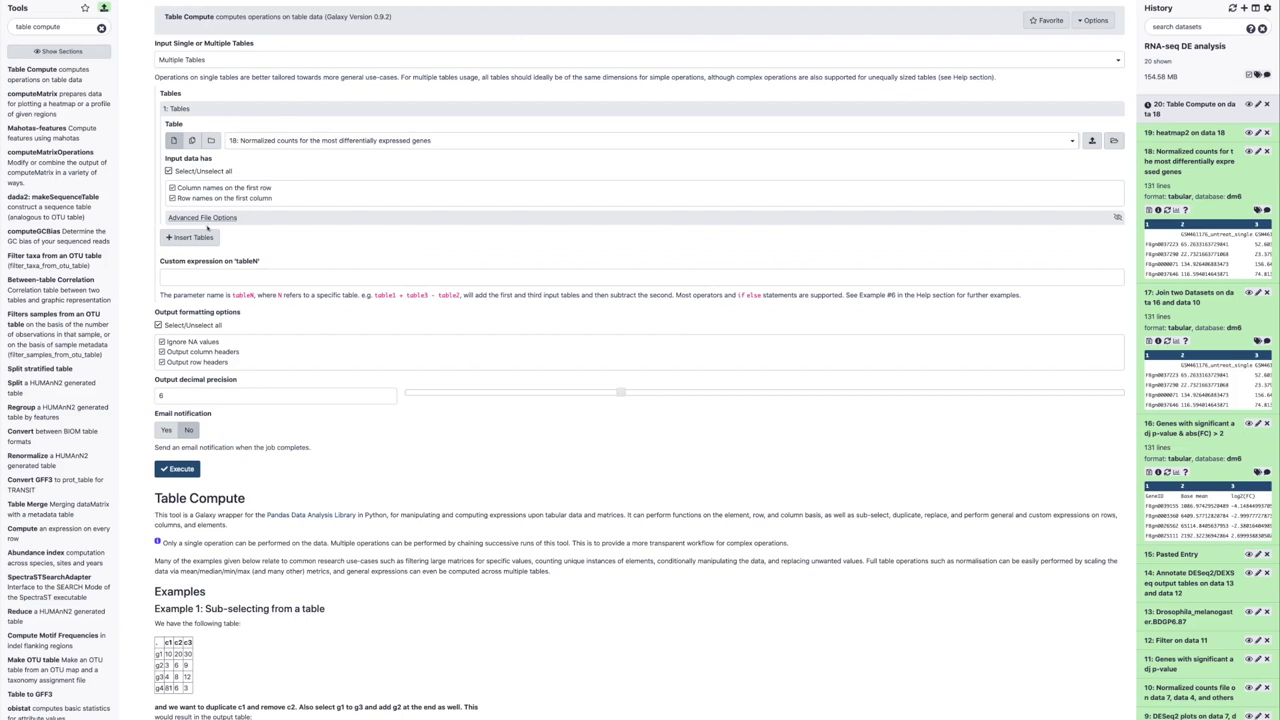
click(197, 243)
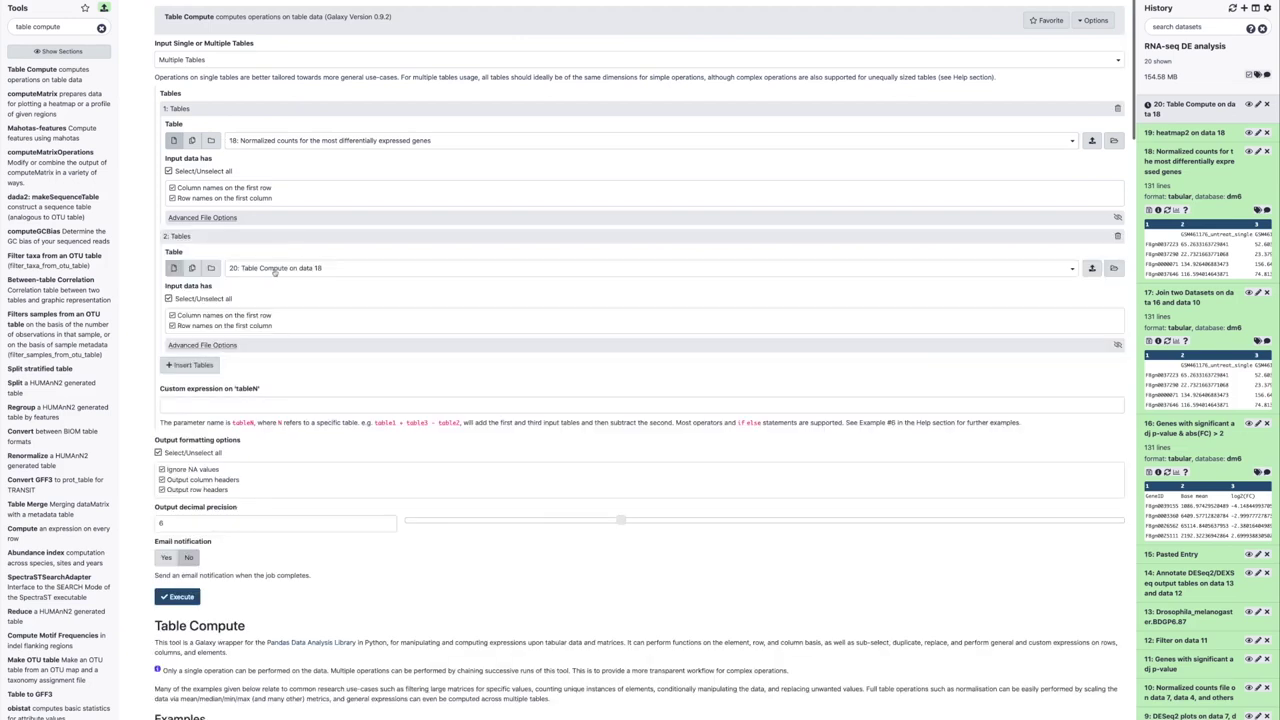
Copy the custom expression table2.div(table1.std(1),0) from the tutorial into the multiple-table form and run Table Compute.
click(196, 407)
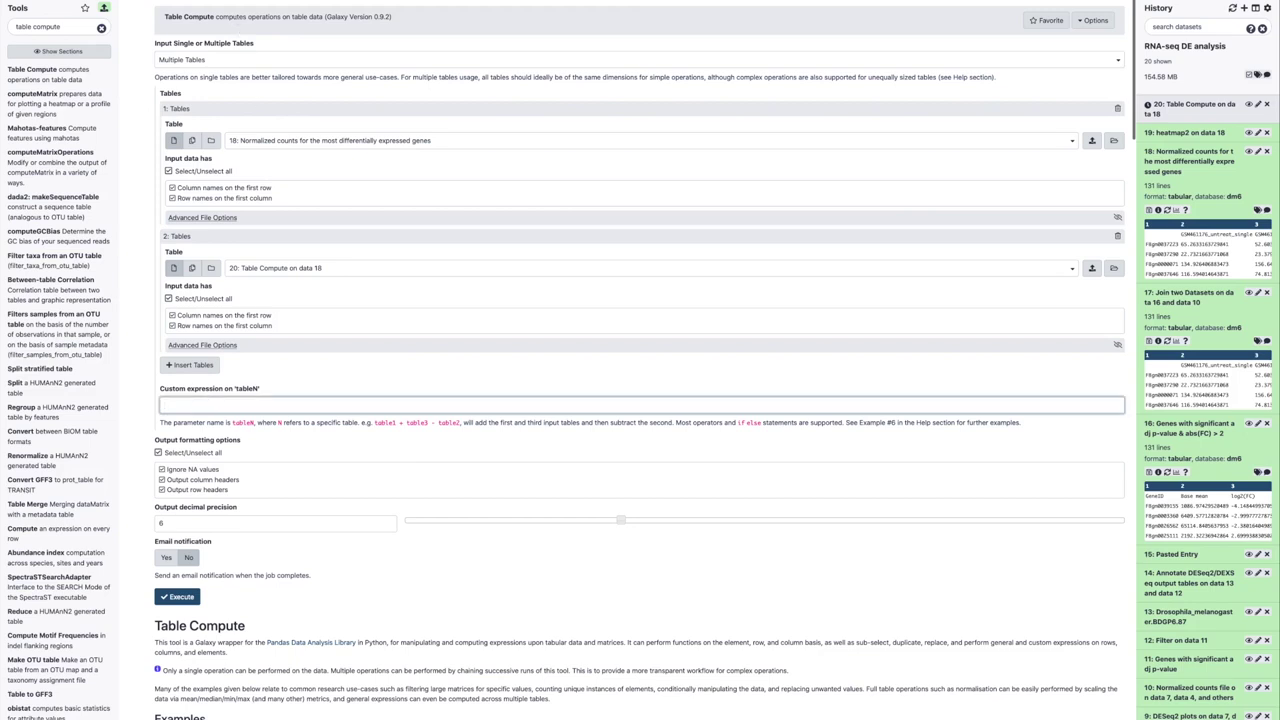
click(737, 8)
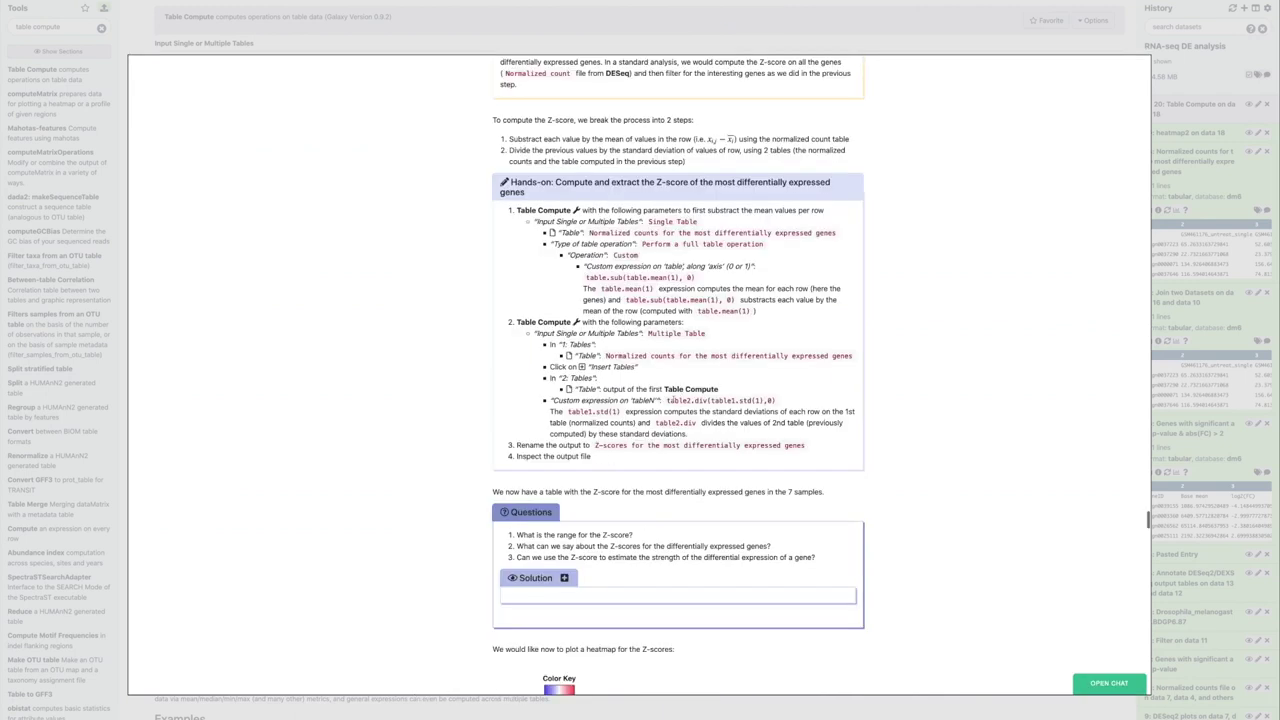
drag(666, 400, 775, 400)
key(ctrl+c)
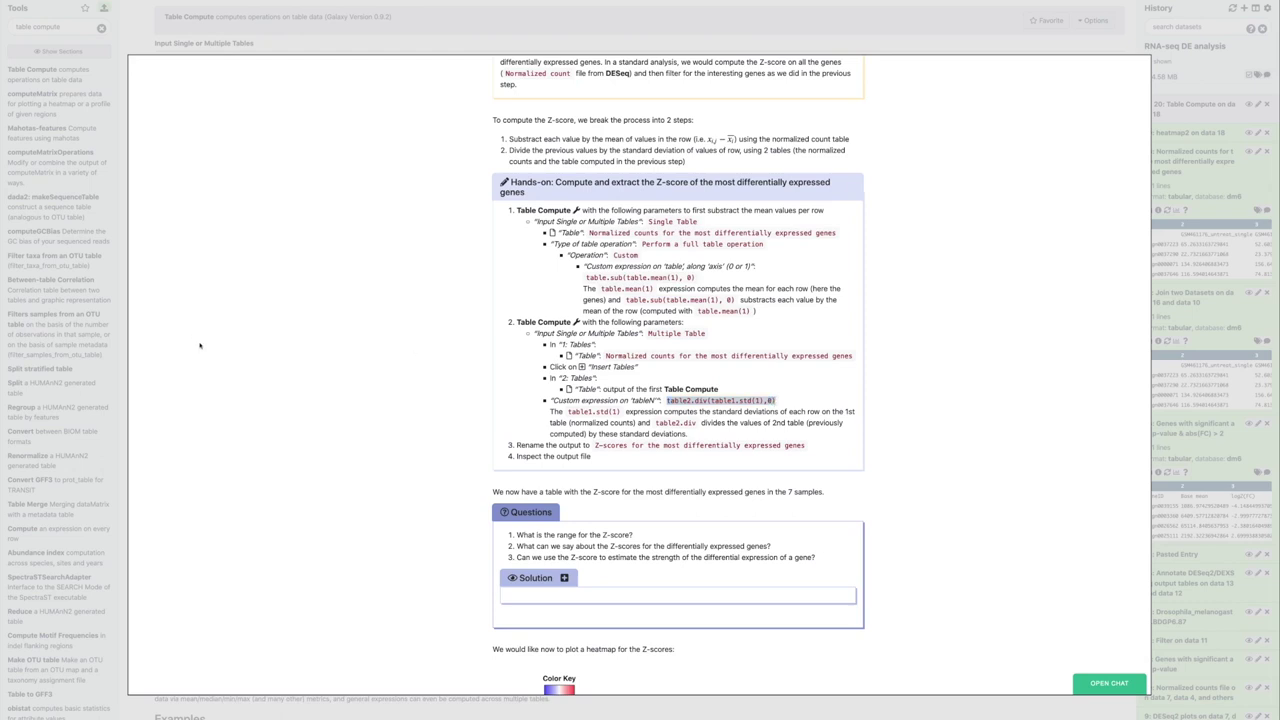
click(247, 12)
click(228, 403)
key(ctrl+v)
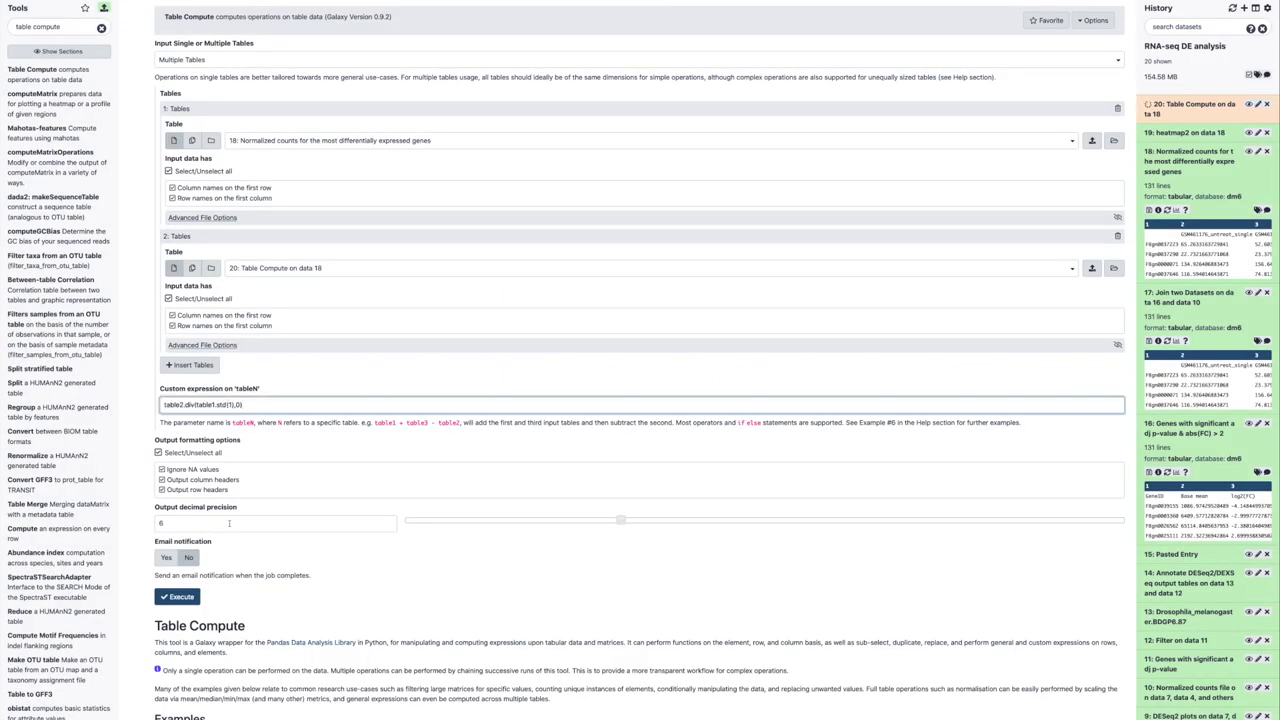
click(177, 597)
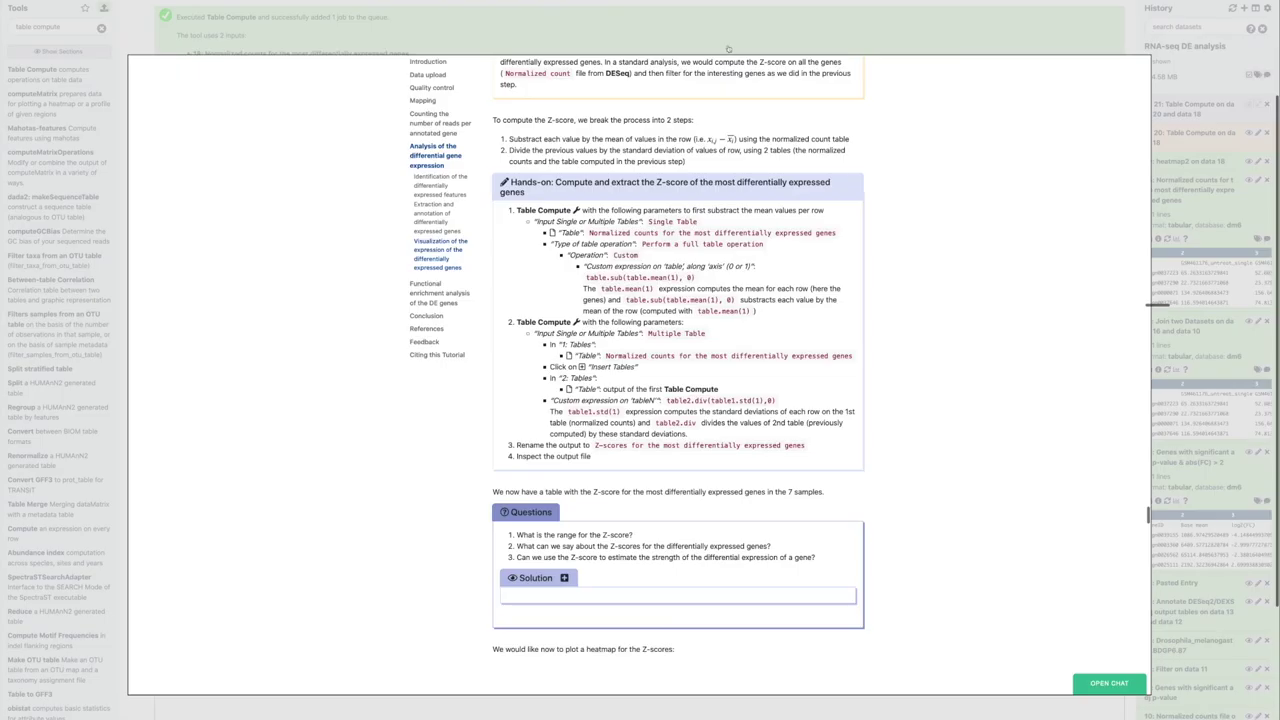
Rename the second Table Compute output "Z-scores for the most differentially expressed genes", copying the name from the tutorial, and save the attributes.
click(728, 48)
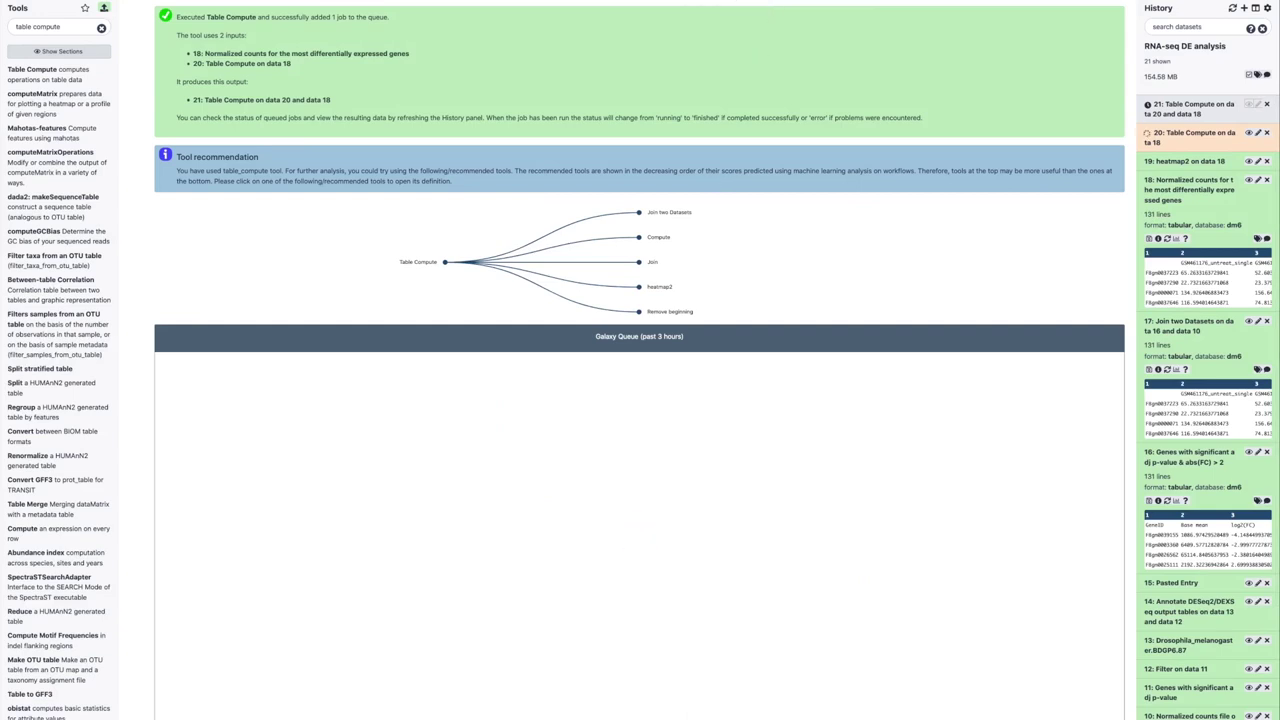
click(734, 3)
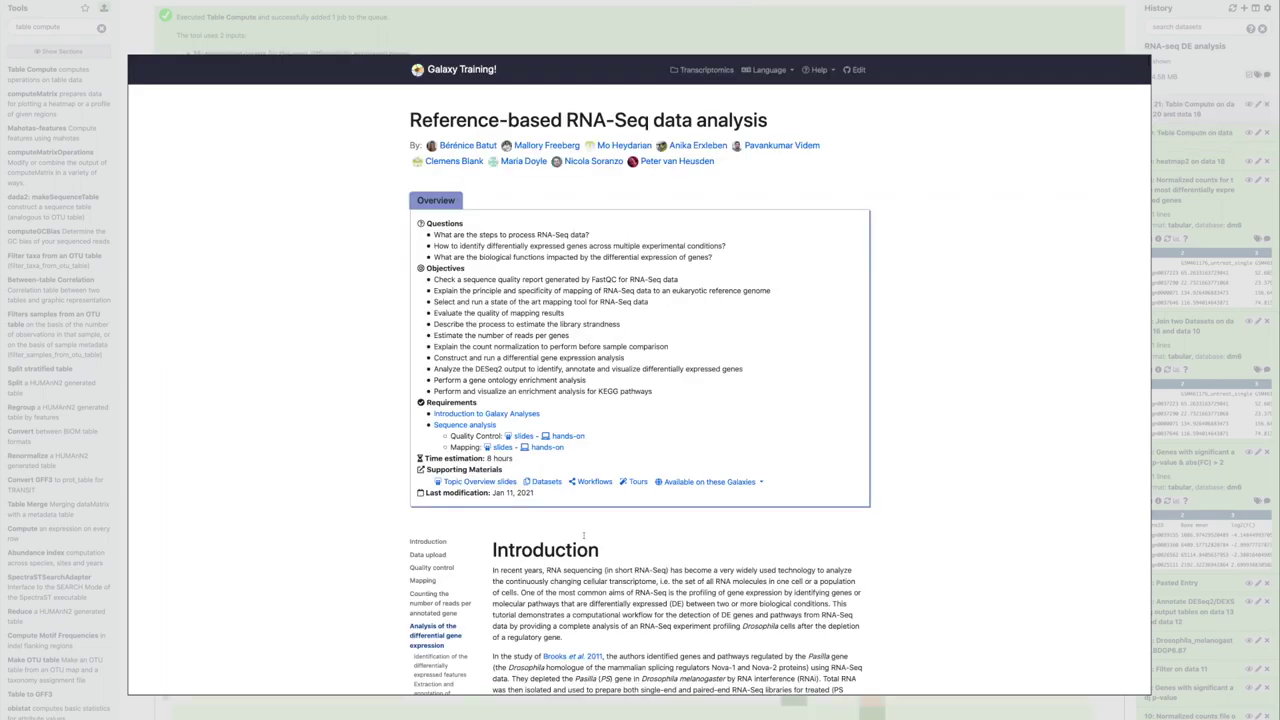
scroll(585, 538, down, 20)
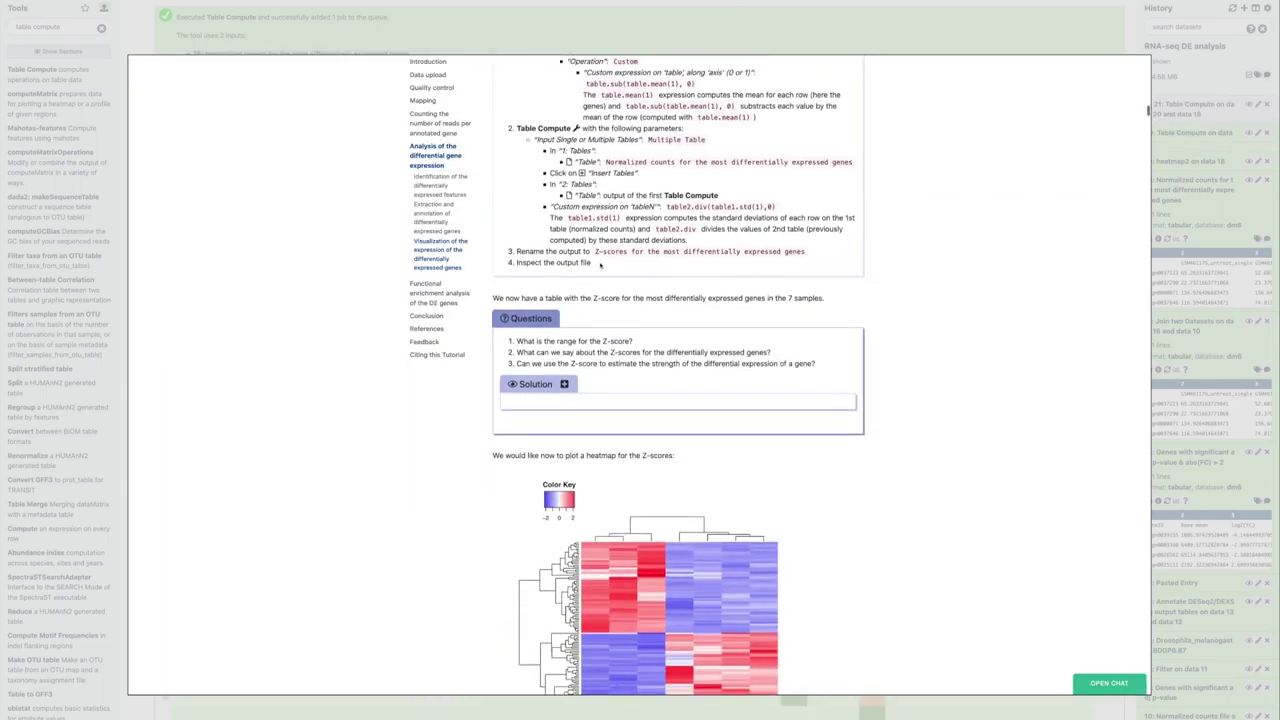
drag(595, 251, 804, 252)
key(ctrl+c)
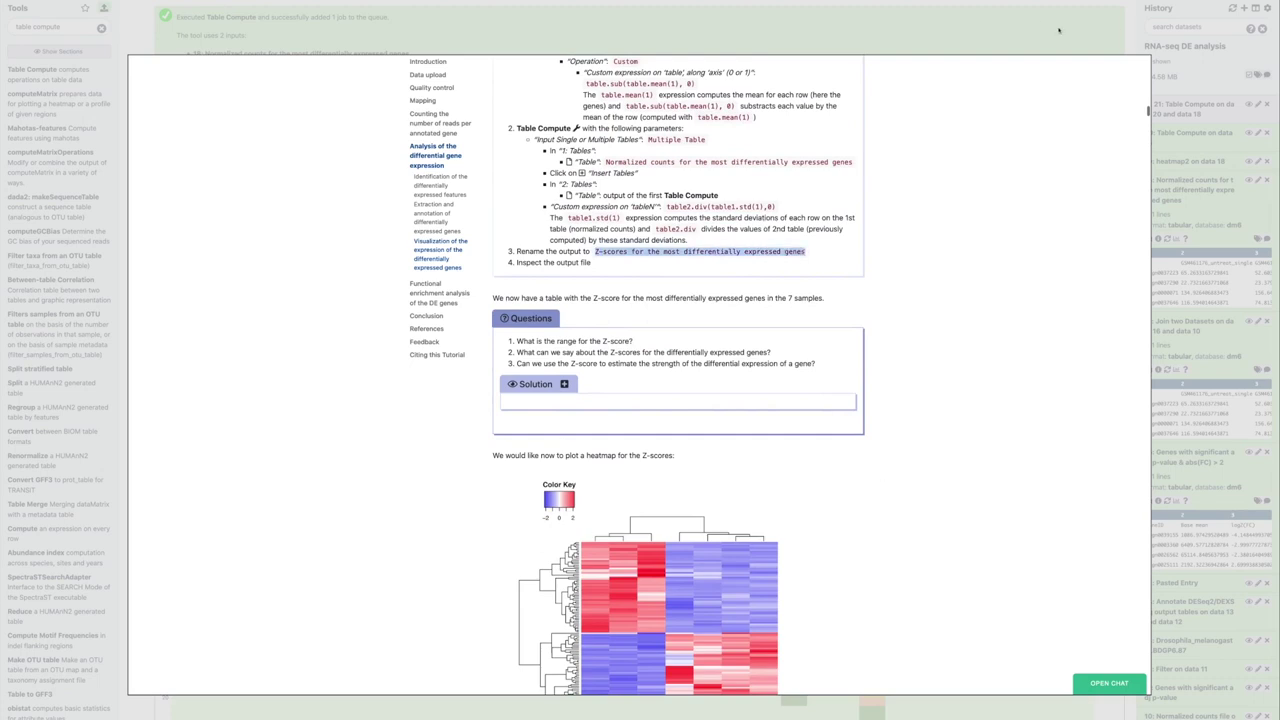
click(1141, 36)
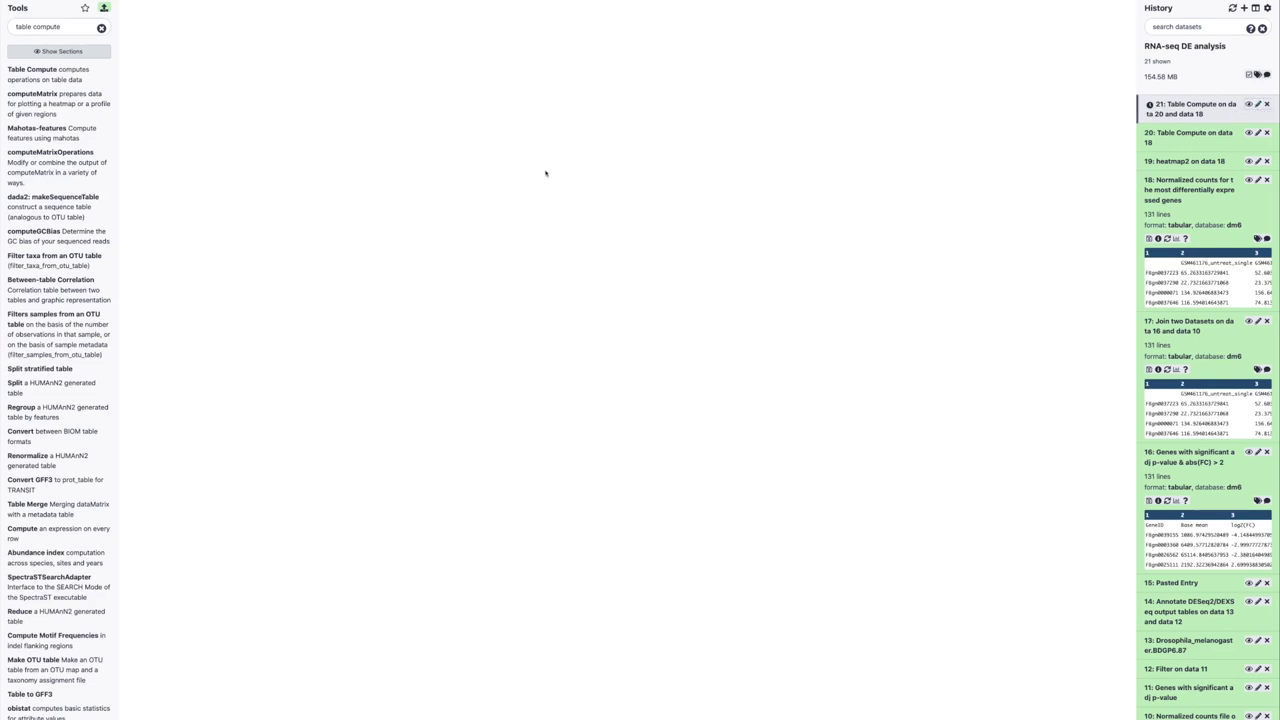
triple_click(463, 130)
key(ctrl+v)
click(1099, 88)
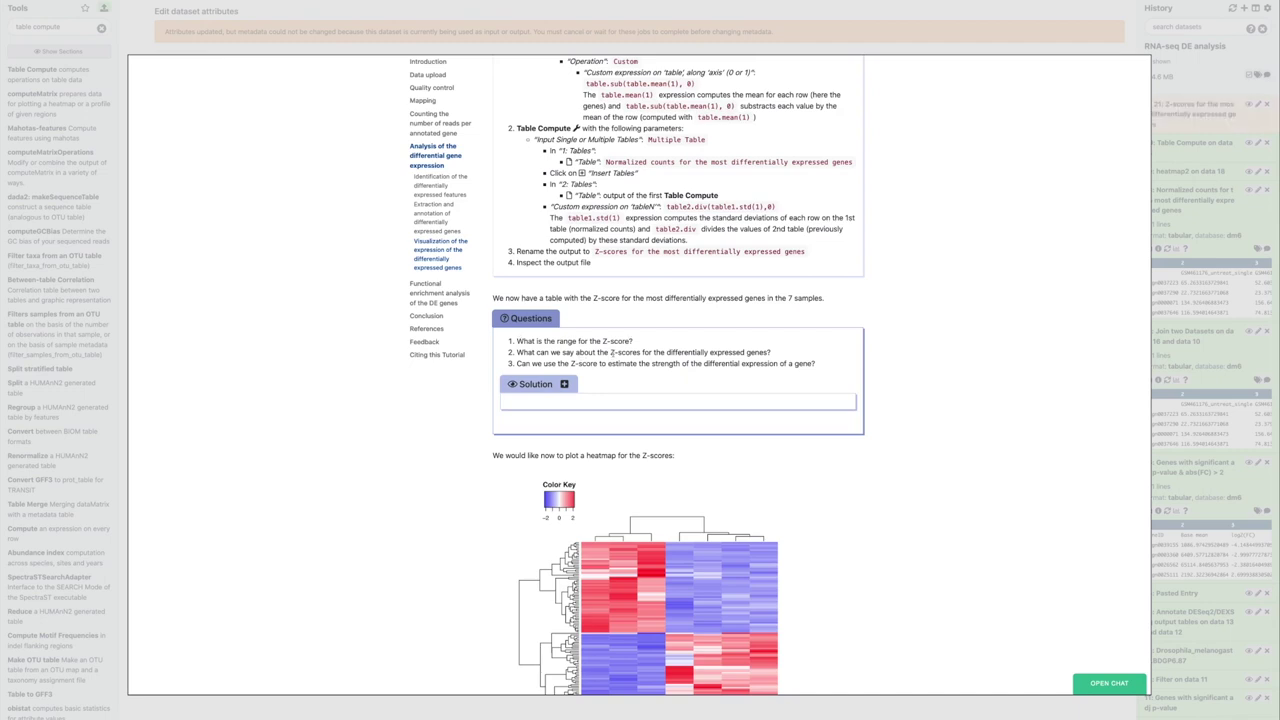
Read the tutorial's Z-score questions and examine the Z-score values across the sample columns in dataset 21's preview.
scroll(664, 374, down, 1)
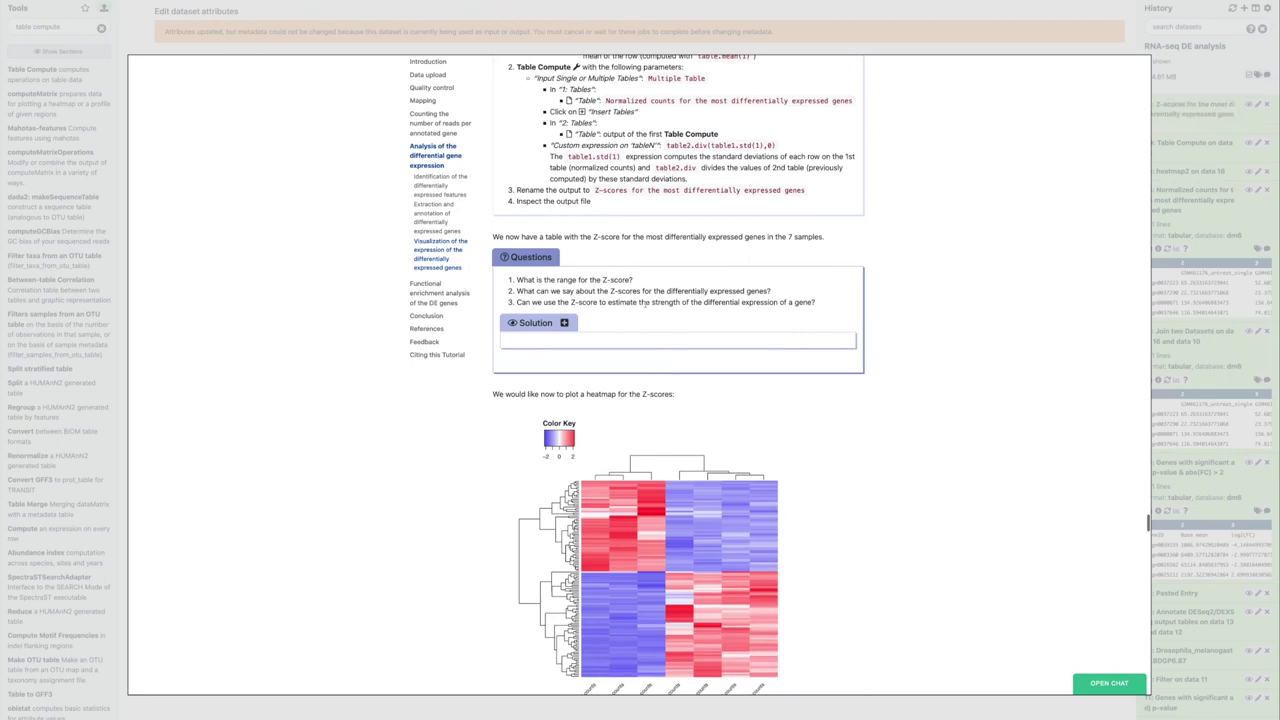
scroll(640, 309, down, 1)
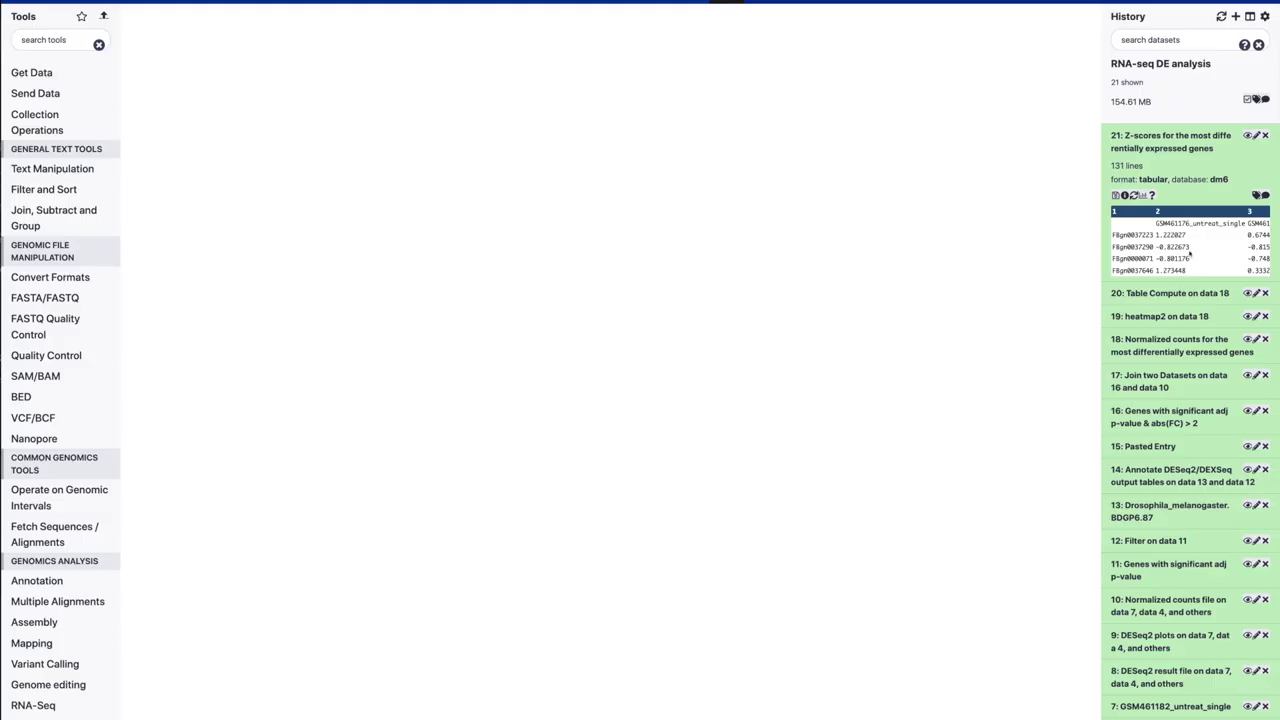
click(1176, 145)
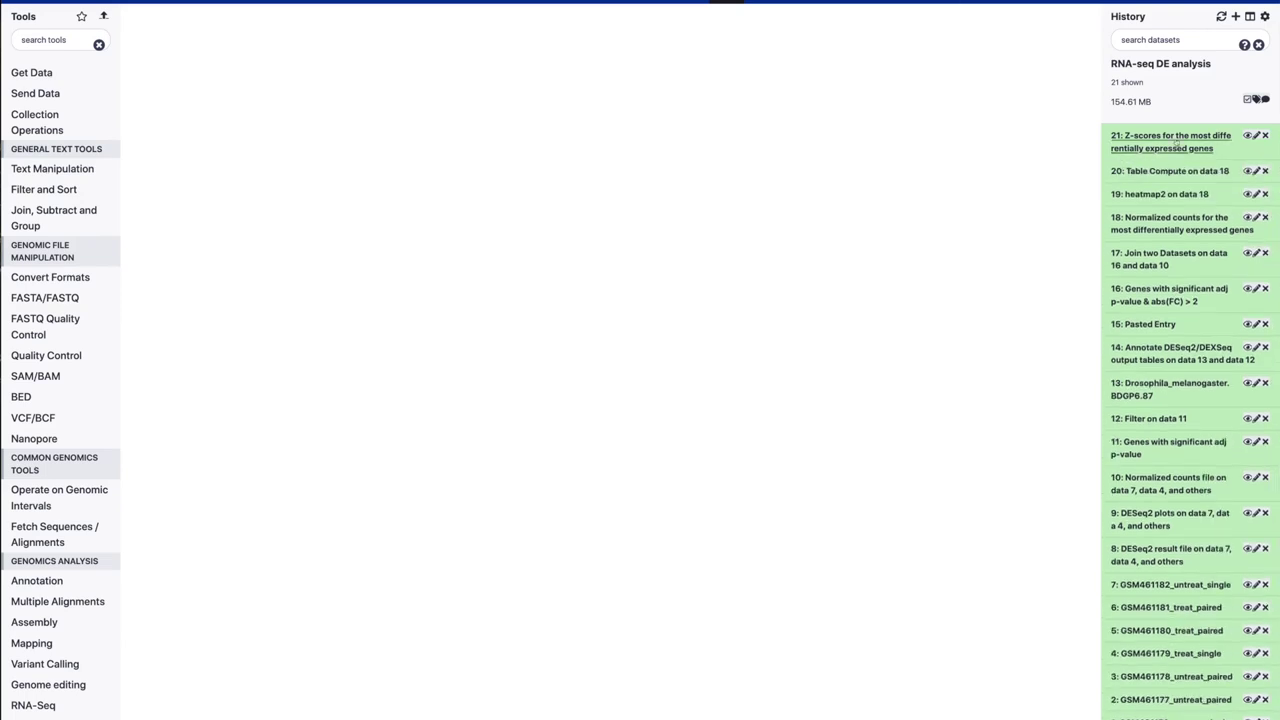
click(1176, 145)
scroll(1149, 222, right, 5)
scroll(1166, 231, right, 10)
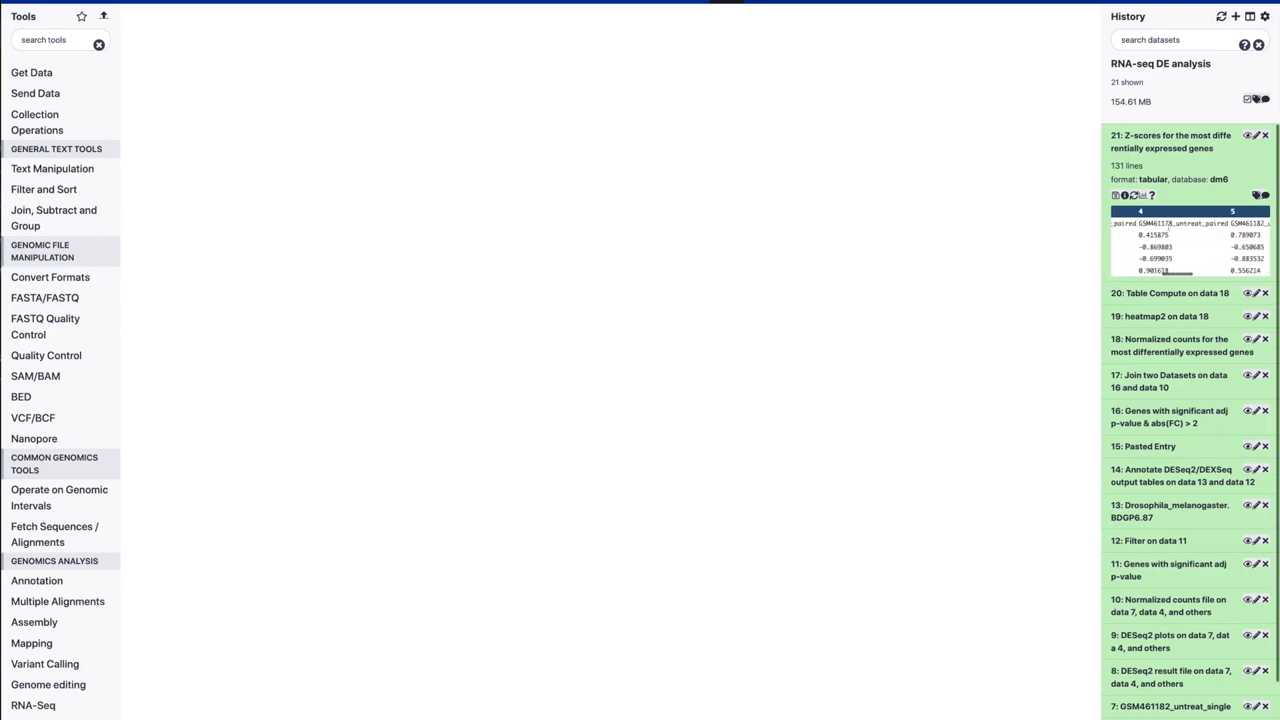
scroll(1162, 231, left, 15)
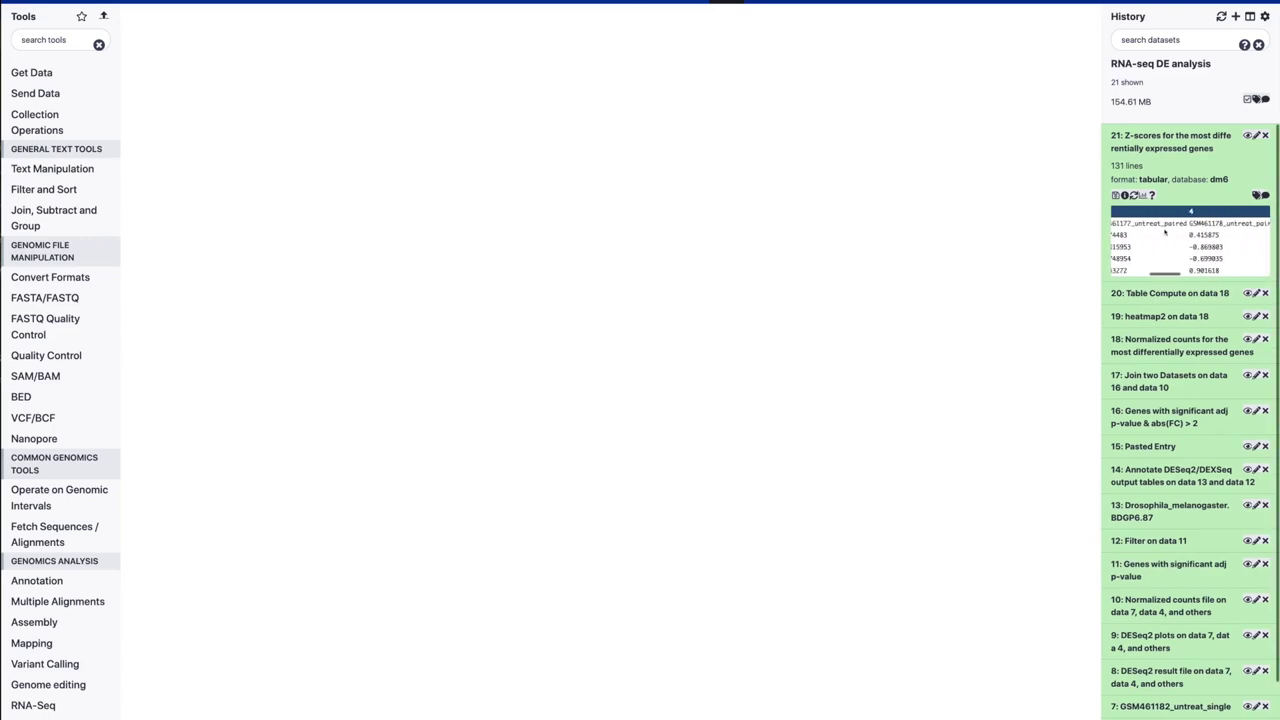
drag(1157, 234, 1184, 235)
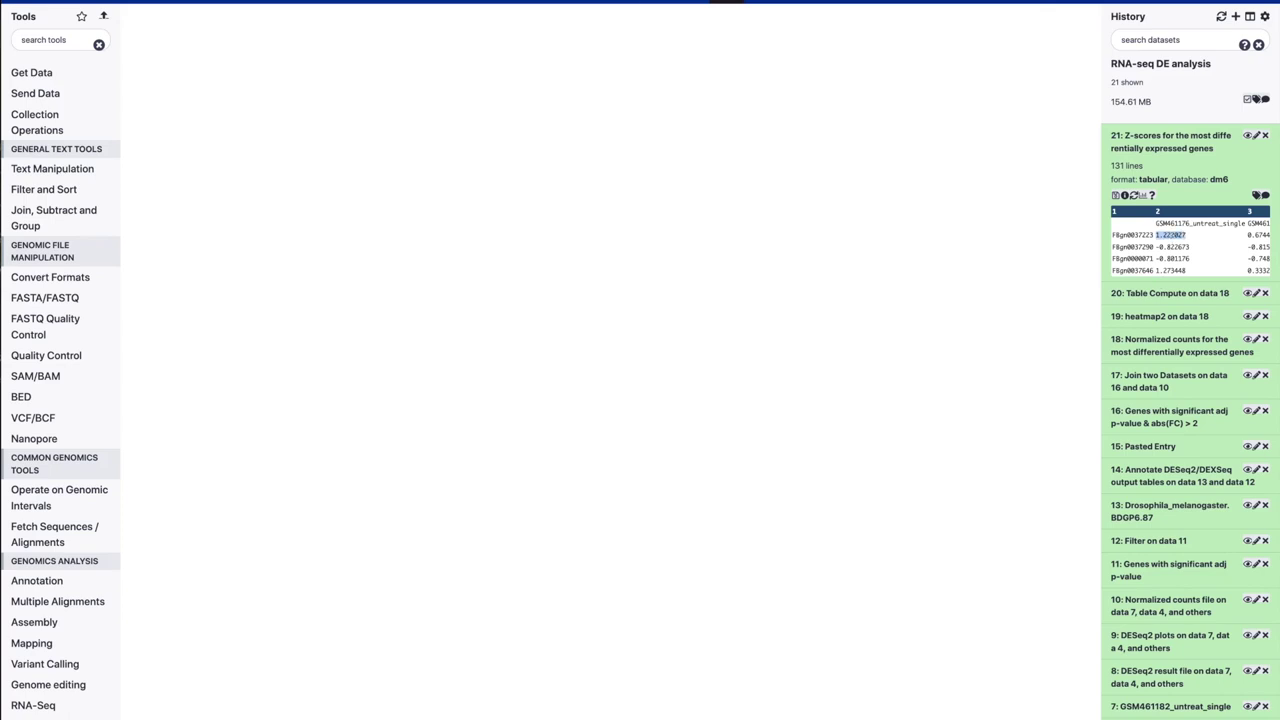
Search the tools for "heatmap" and consult the tutorial's section on plotting the Z-scores heatmap.
click(63, 42)
text(heatmap)
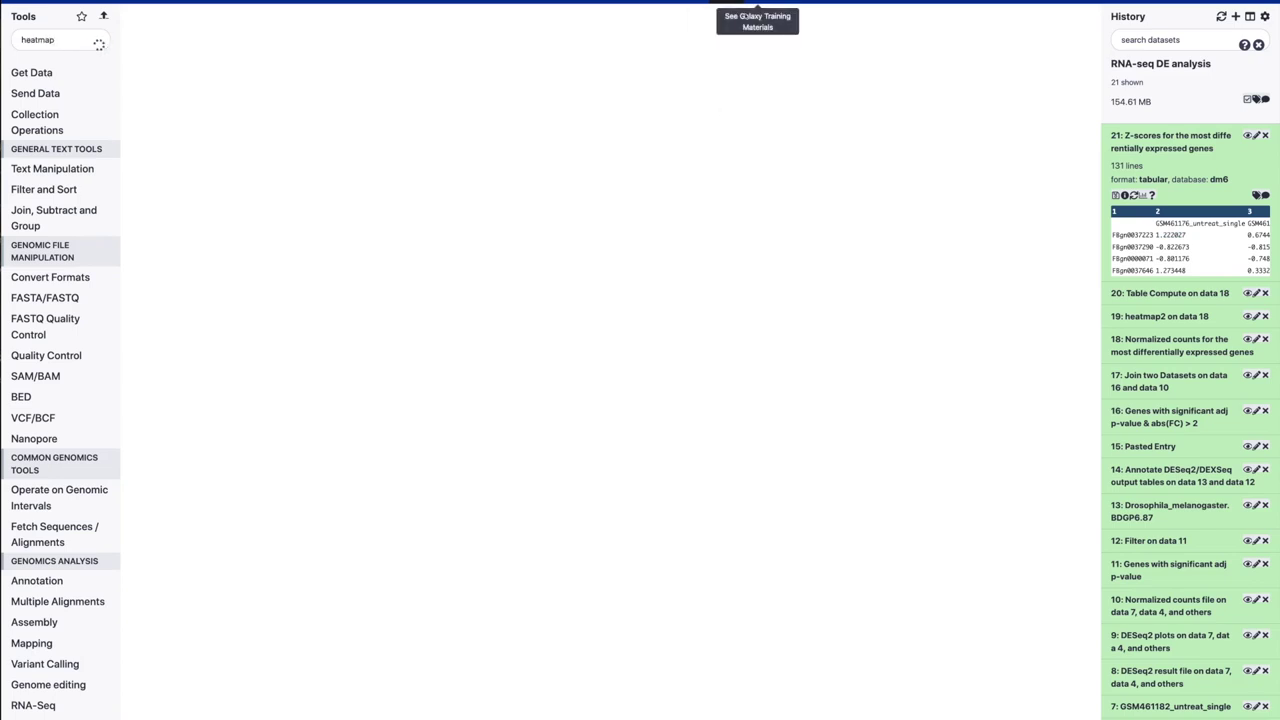
click(743, 17)
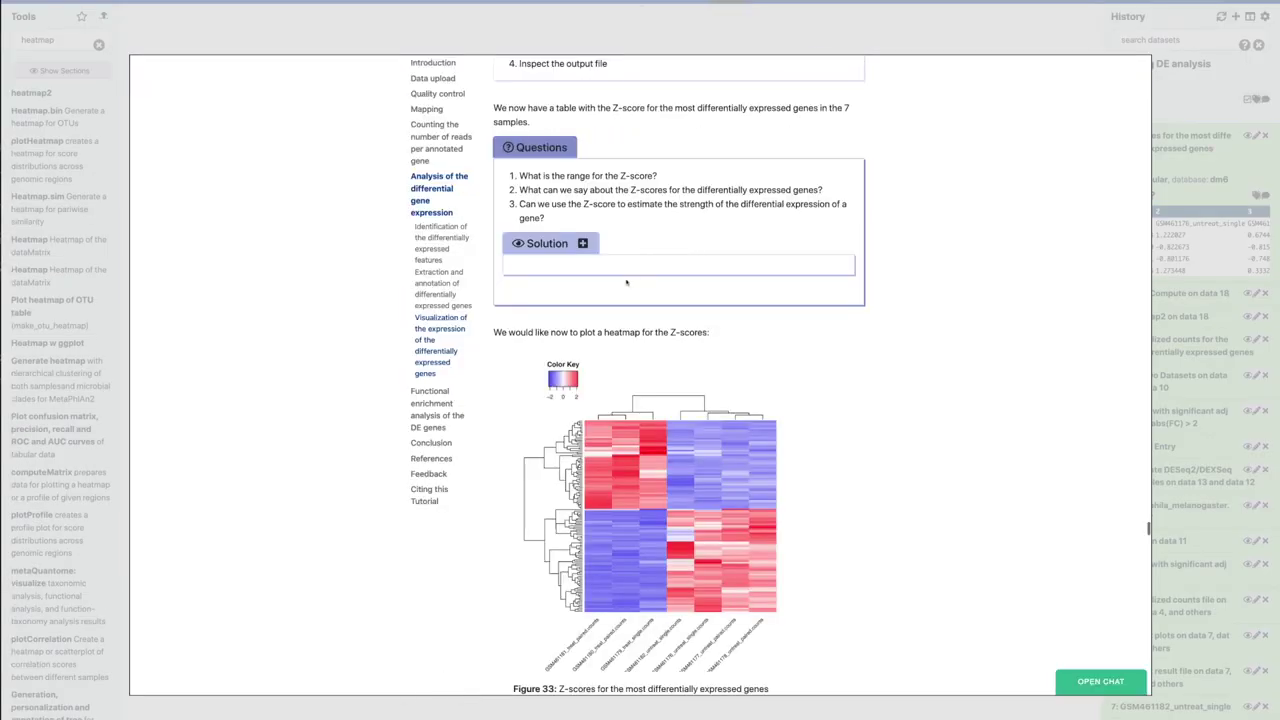
scroll(564, 377, down, 3)
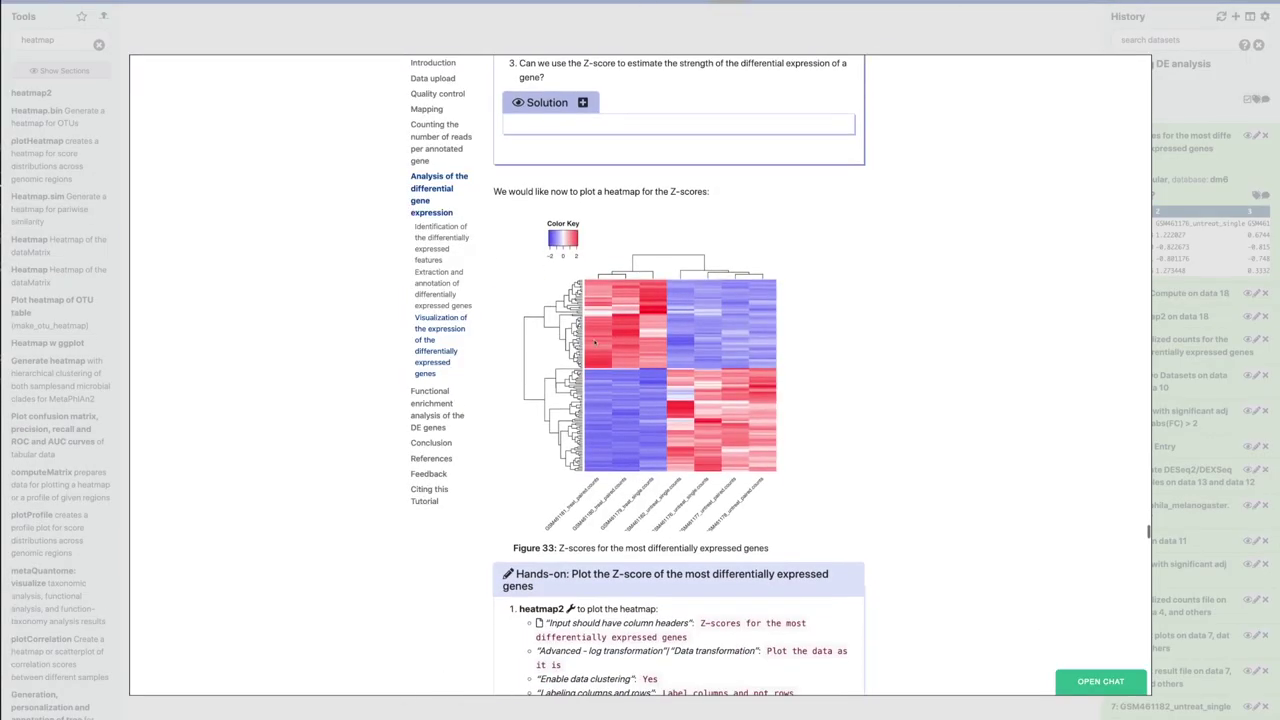
Run heatmap2 on the Z-scores dataset with Labeling columns and rows set to Label columns and not rows and Coloring groups to Blue to white to red.
scroll(662, 303, down, 4)
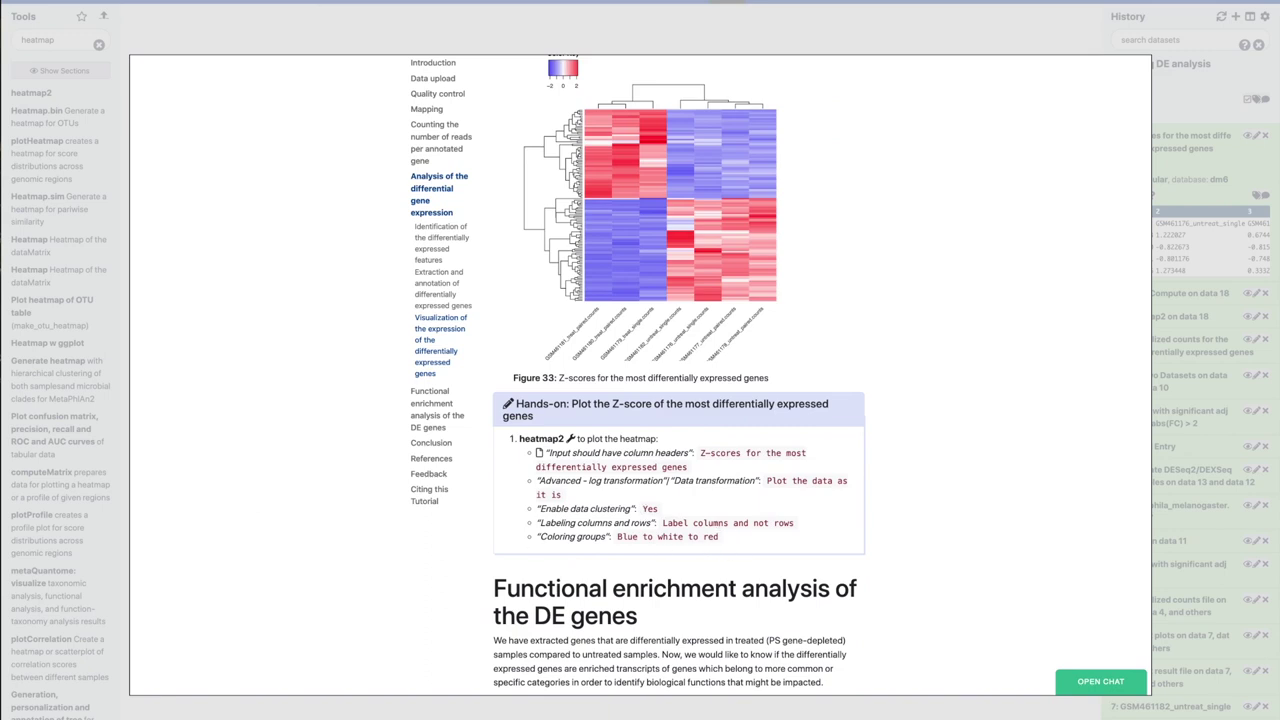
click(60, 150)
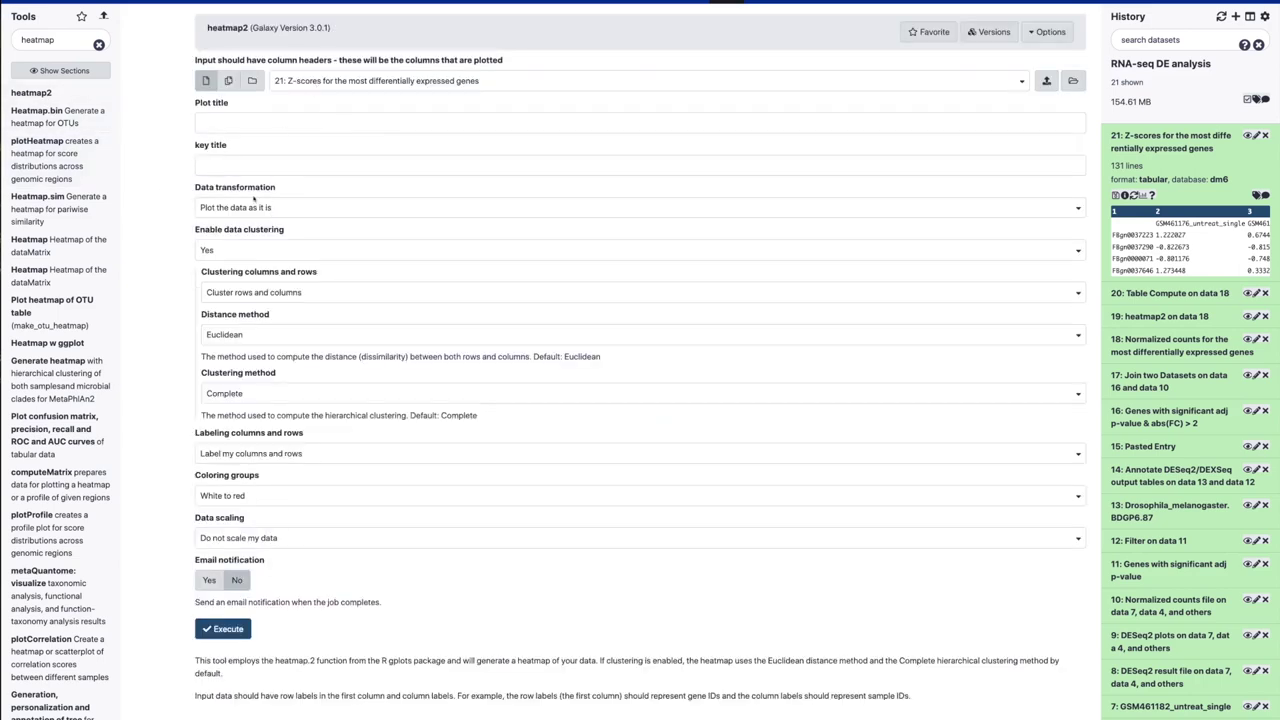
click(279, 459)
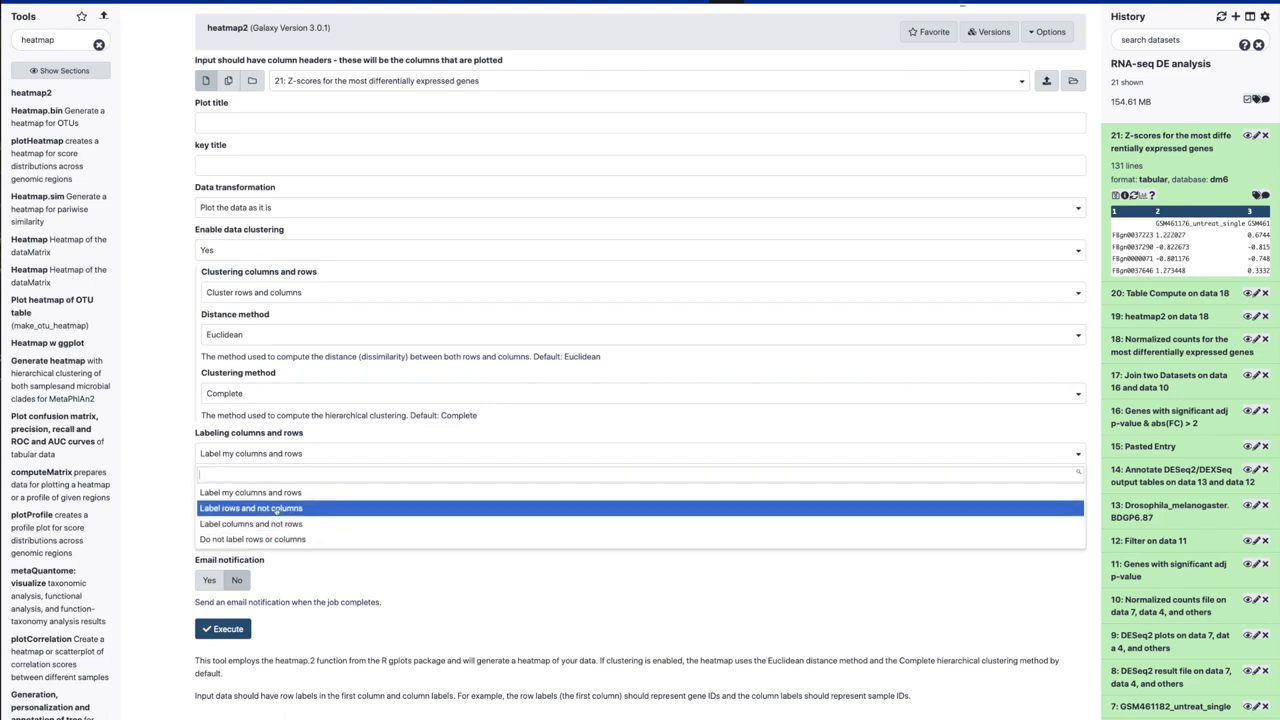
click(268, 523)
click(236, 500)
click(252, 566)
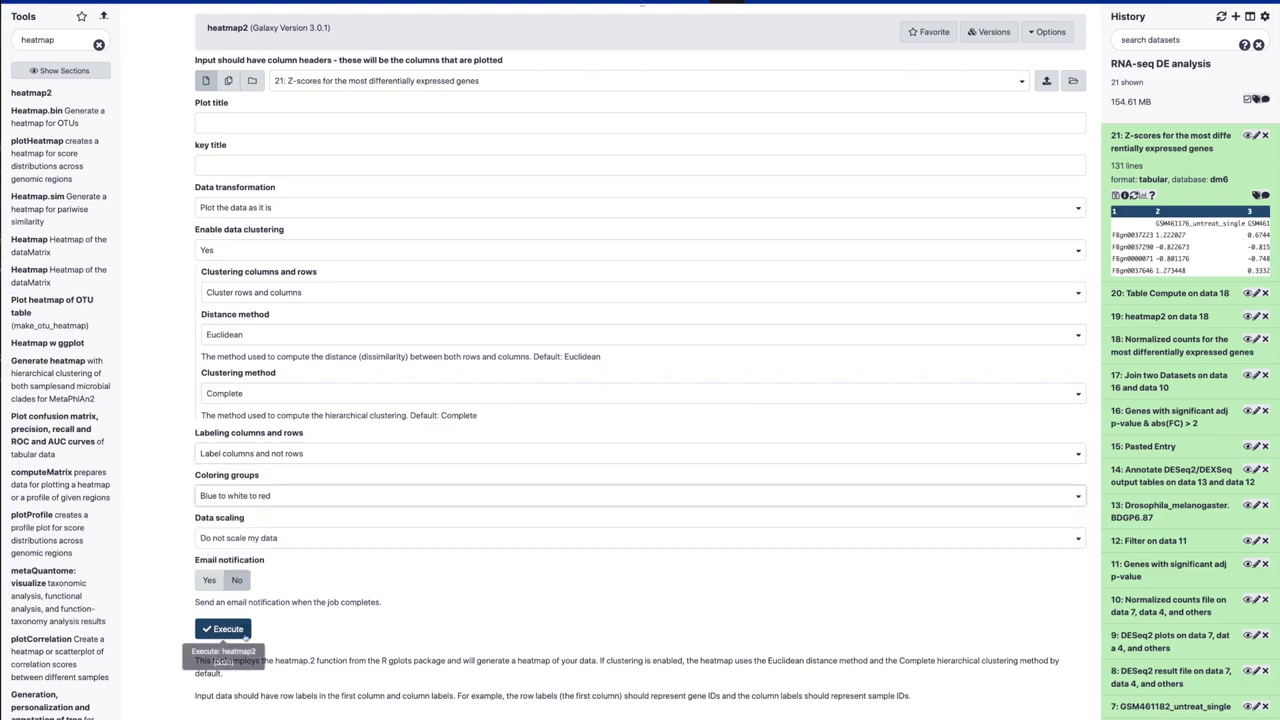
click(228, 628)
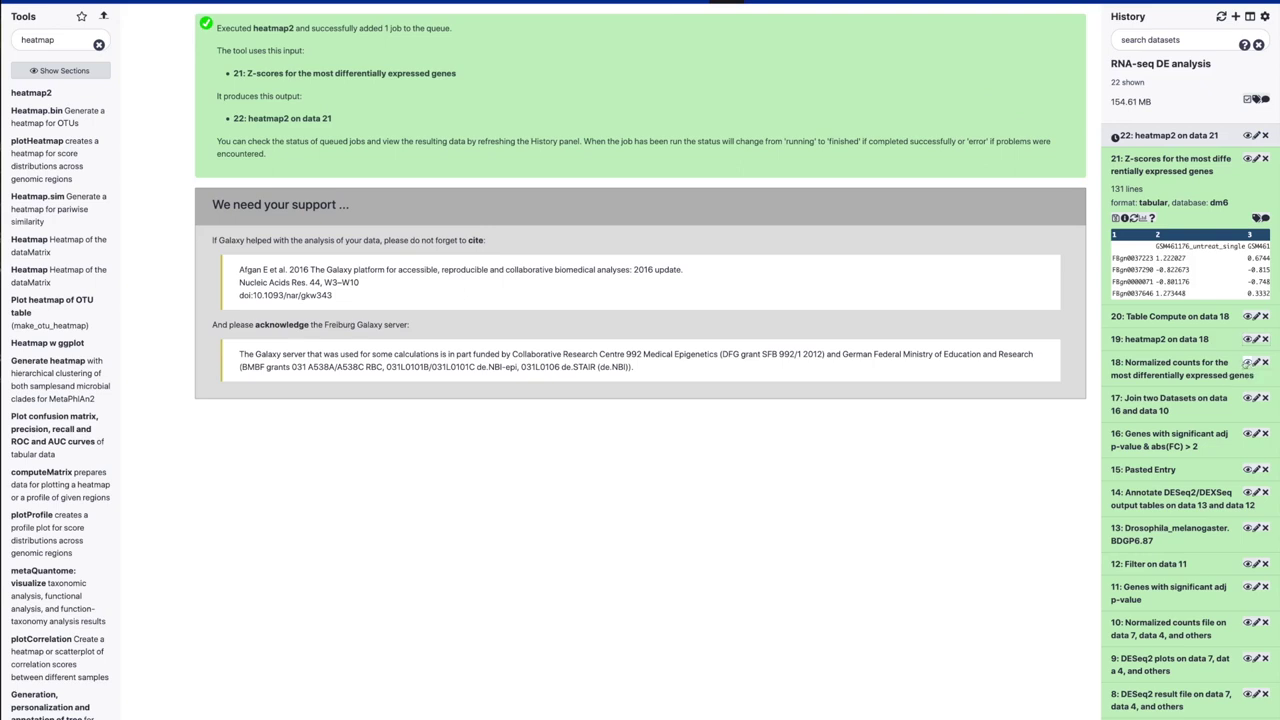
Compare the normalized-counts heatmap in dataset 19 with the tutorial's Figure 32, and display the Z-scores heatmap in dataset 22.
click(1247, 340)
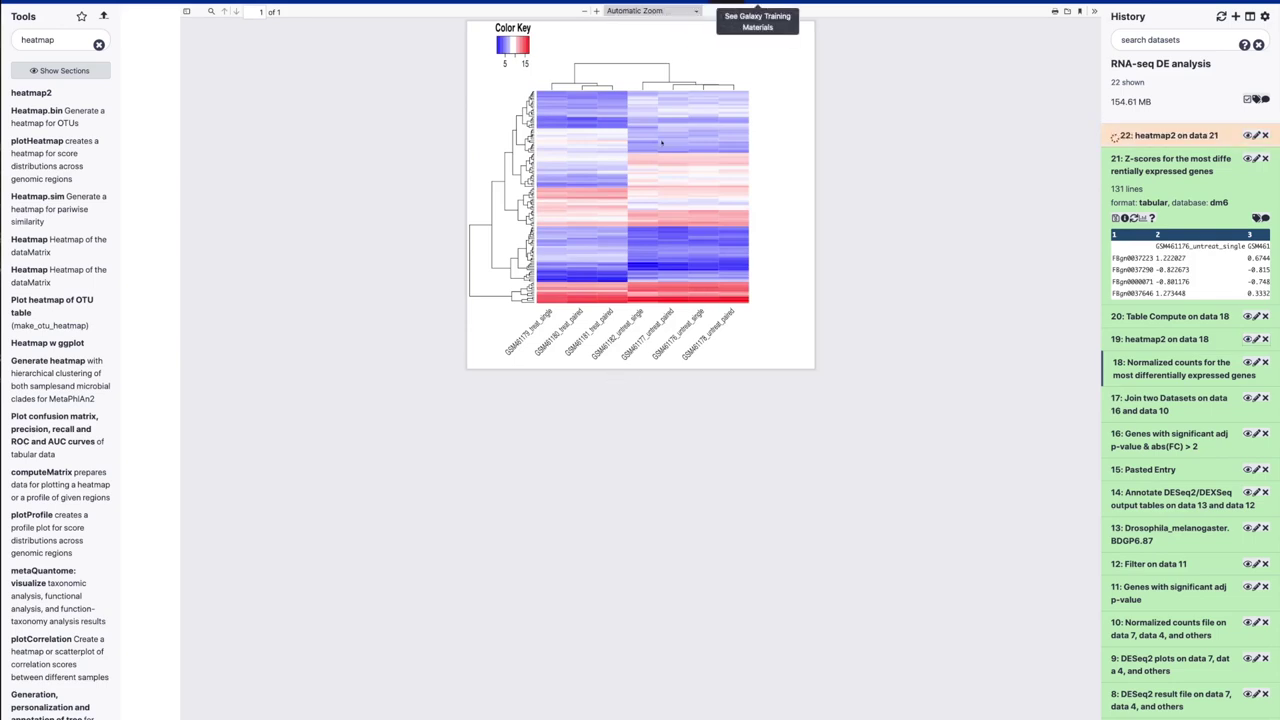
click(757, 8)
scroll(688, 236, up, 15)
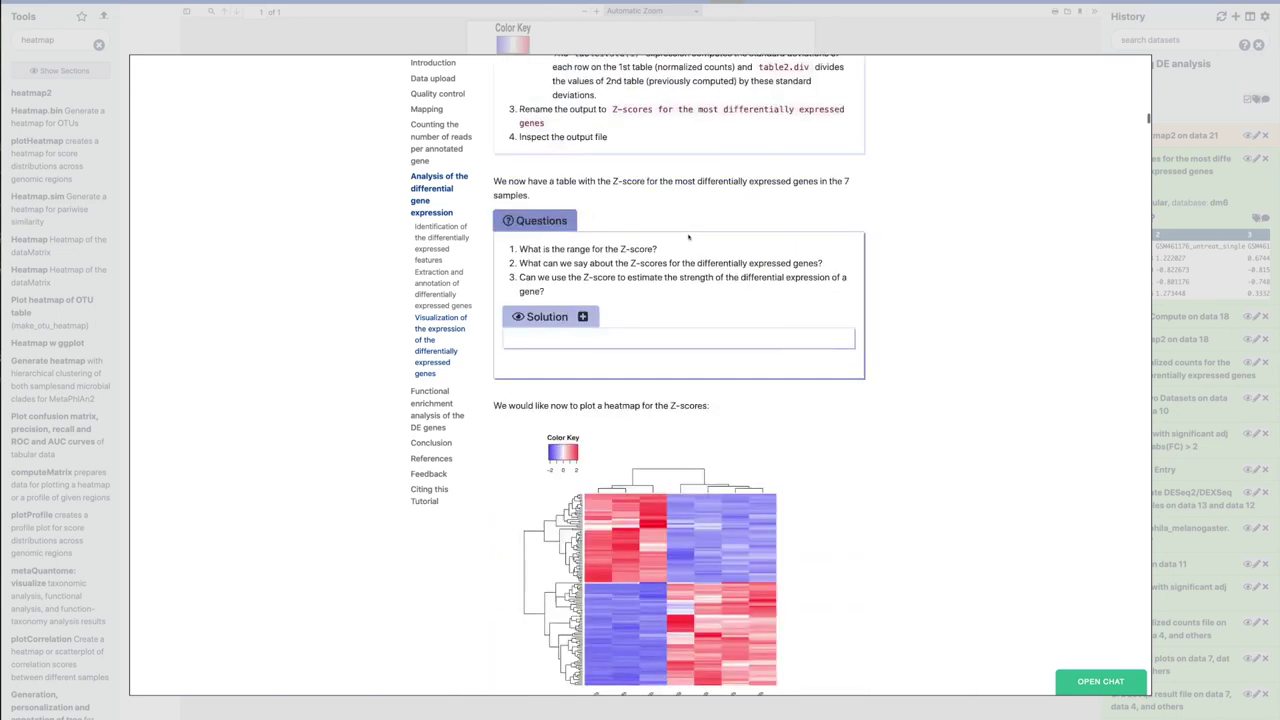
scroll(688, 236, up, 4)
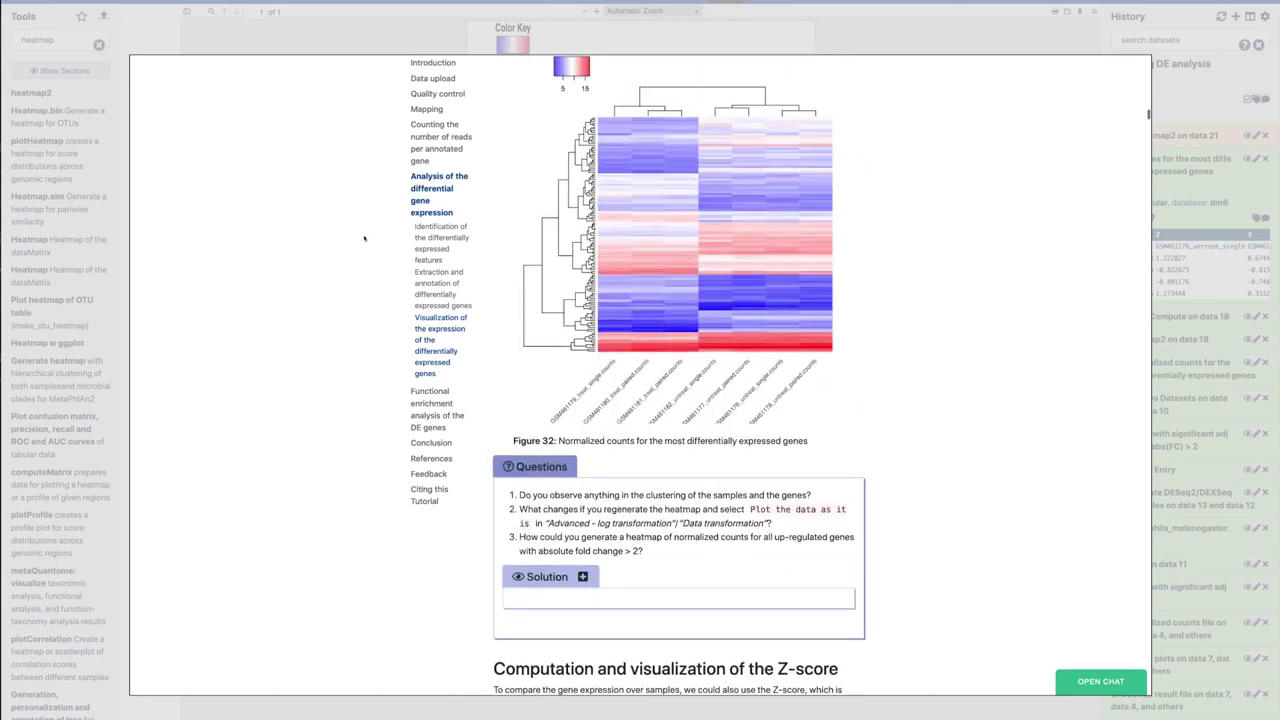
click(352, 45)
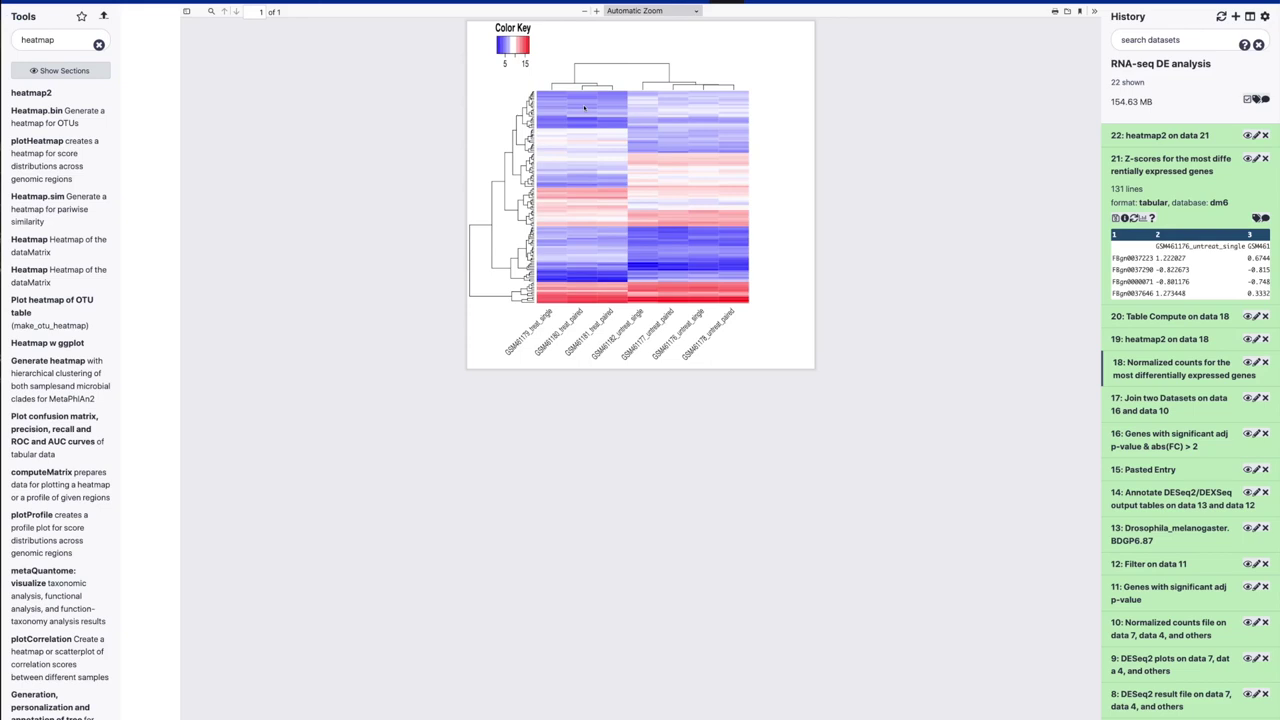
click(1190, 158)
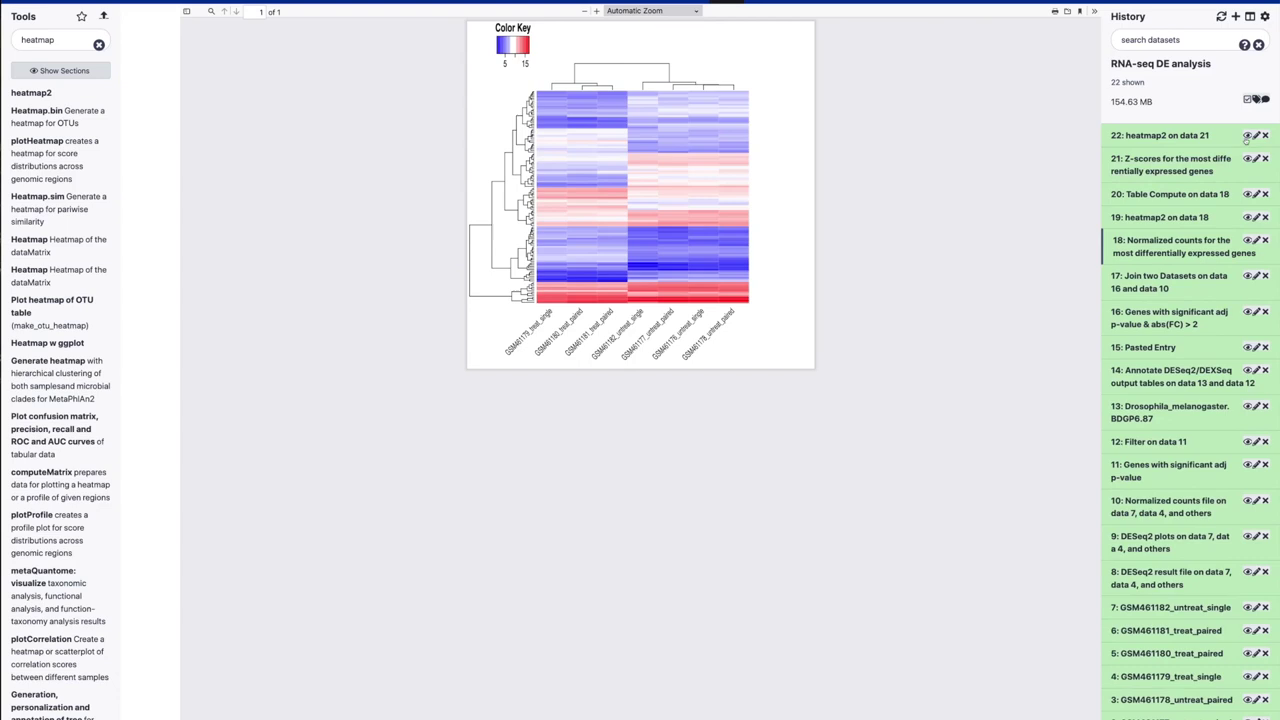
click(1247, 135)
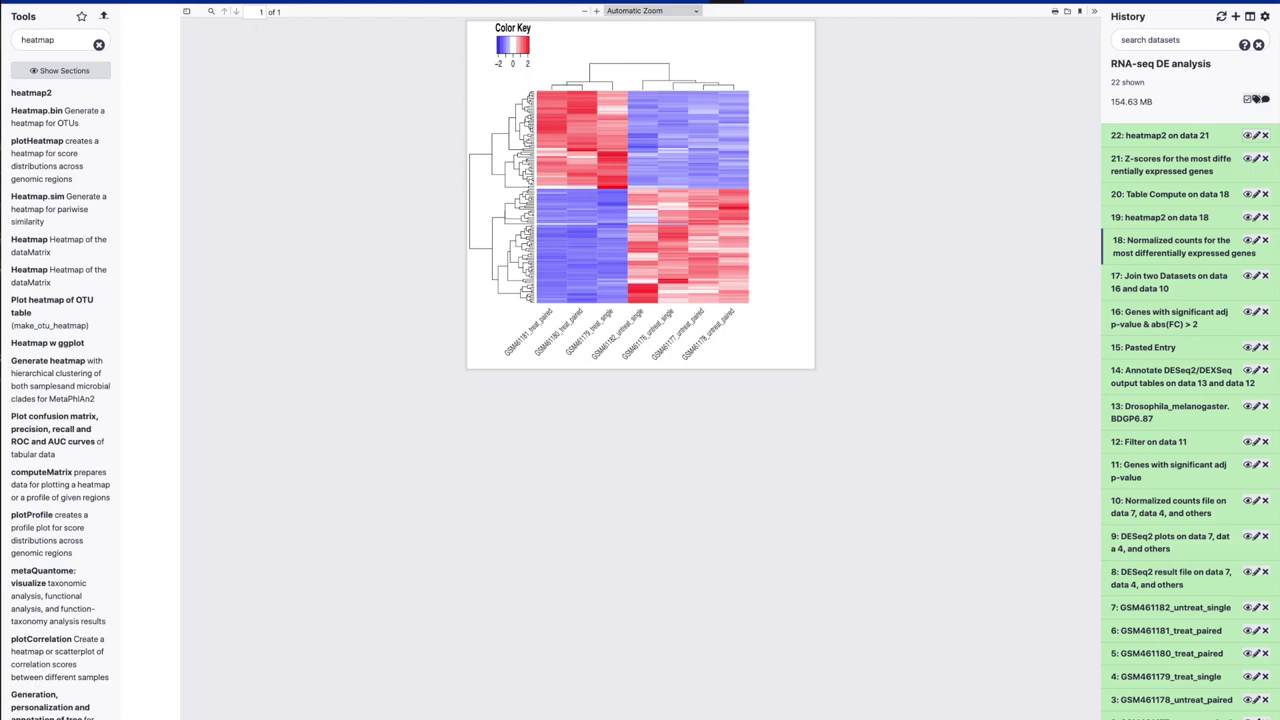
Look through the tutorial's functional enrichment section, covering the Gene Ontology analysis and the goseq hands-on instructions.
click(741, 3)
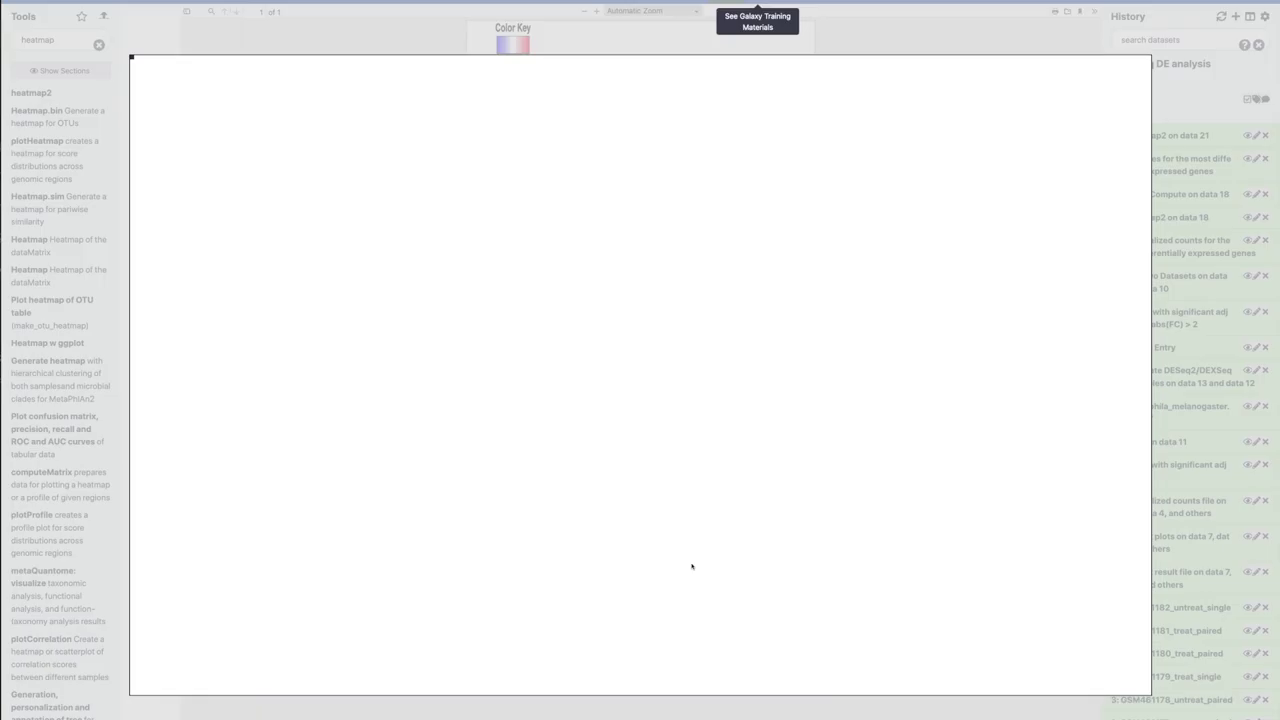
scroll(694, 559, down, 15)
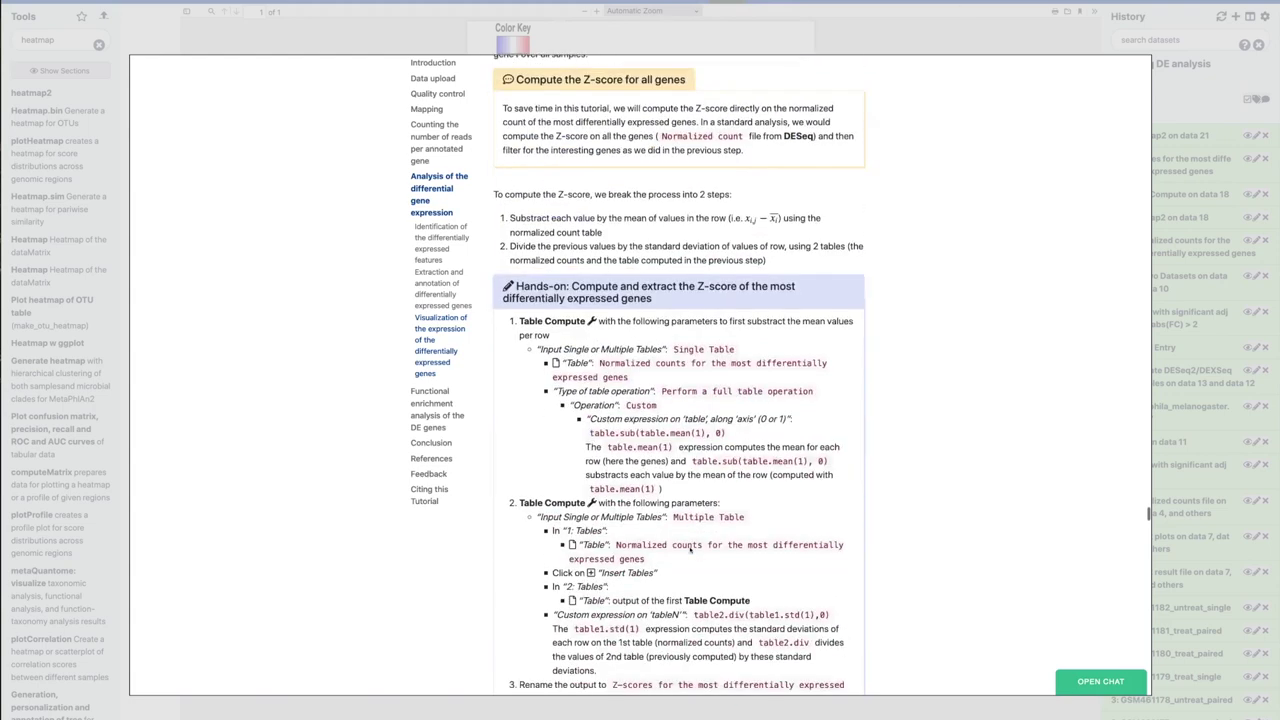
scroll(690, 550, down, 20)
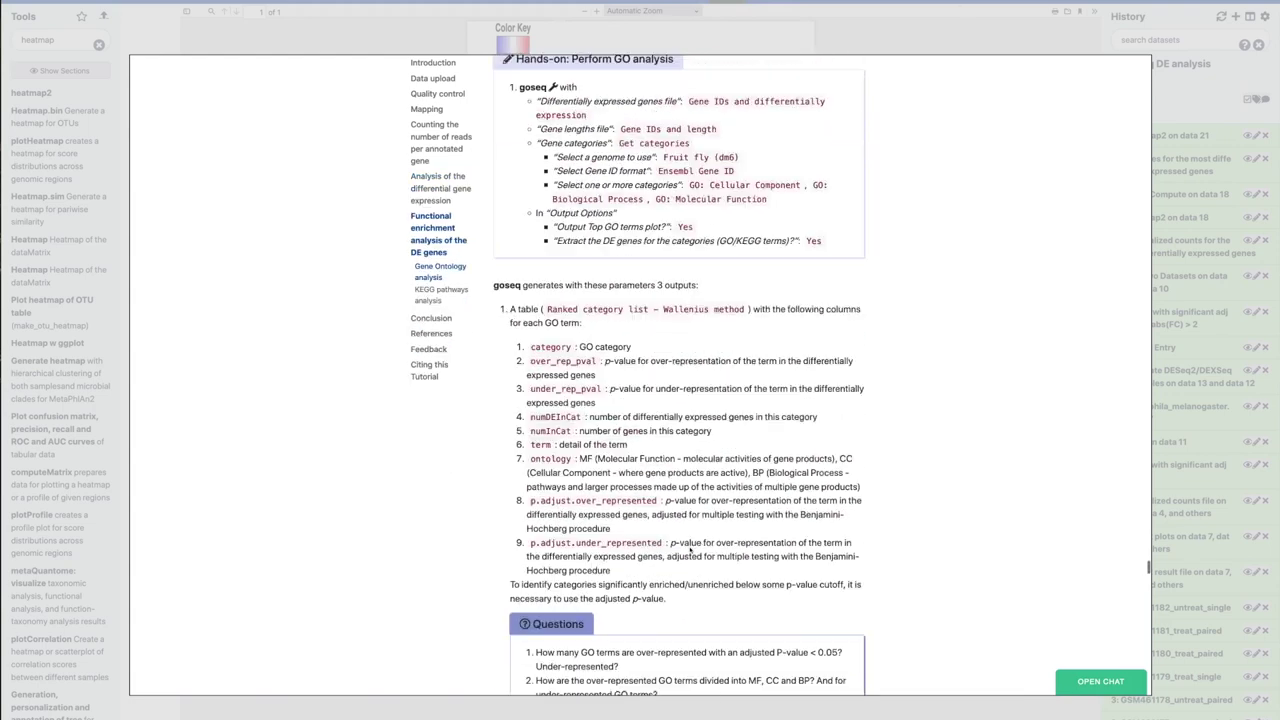
scroll(690, 548, up, 10)
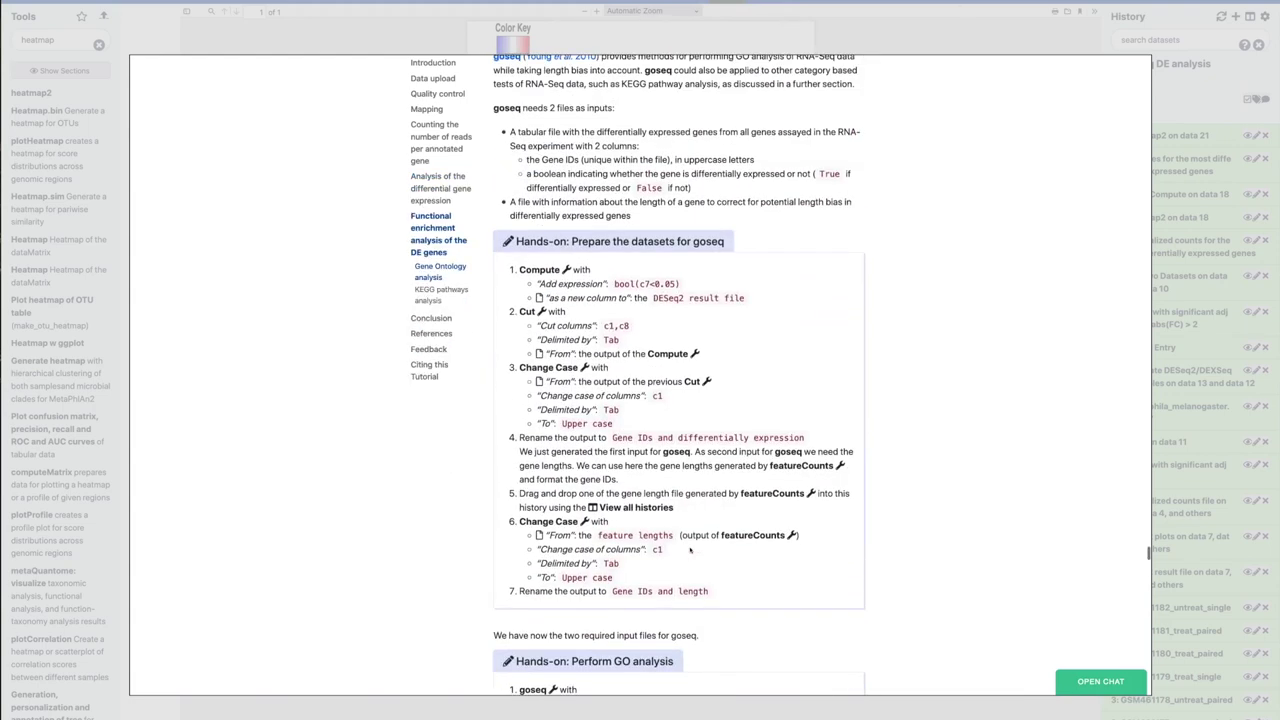
scroll(690, 549, up, 2)
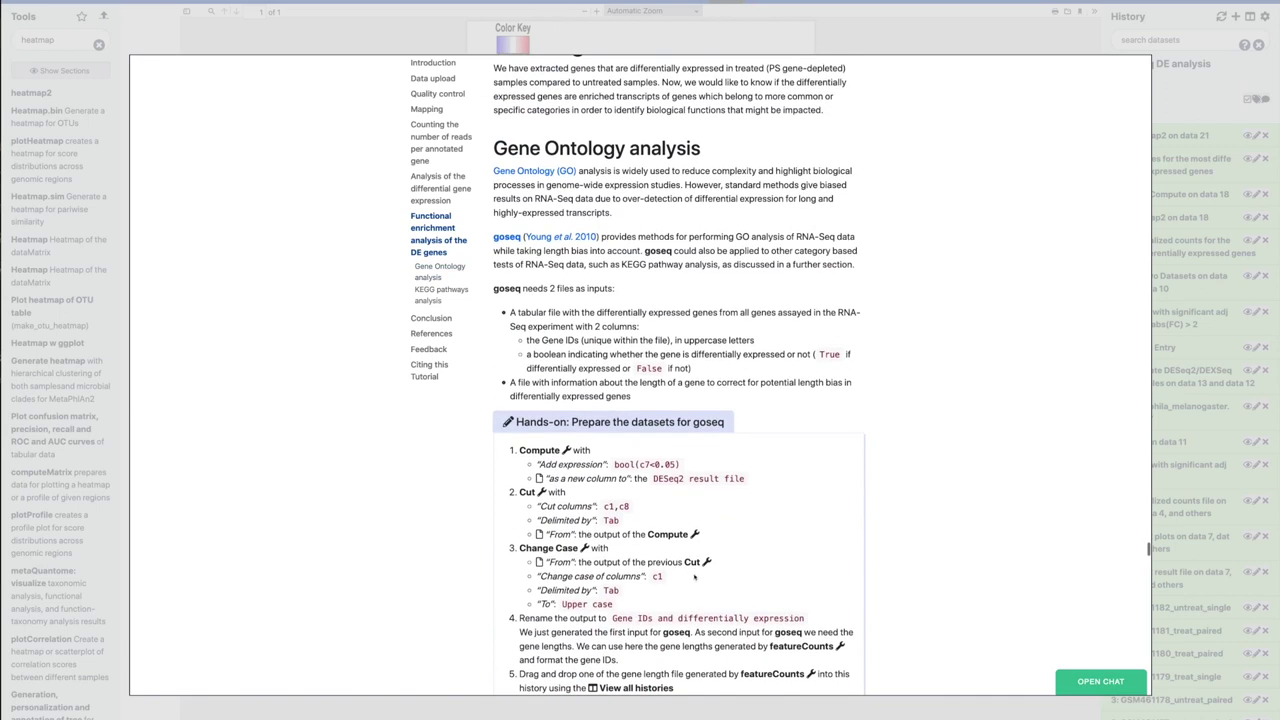
scroll(713, 405, up, 2)
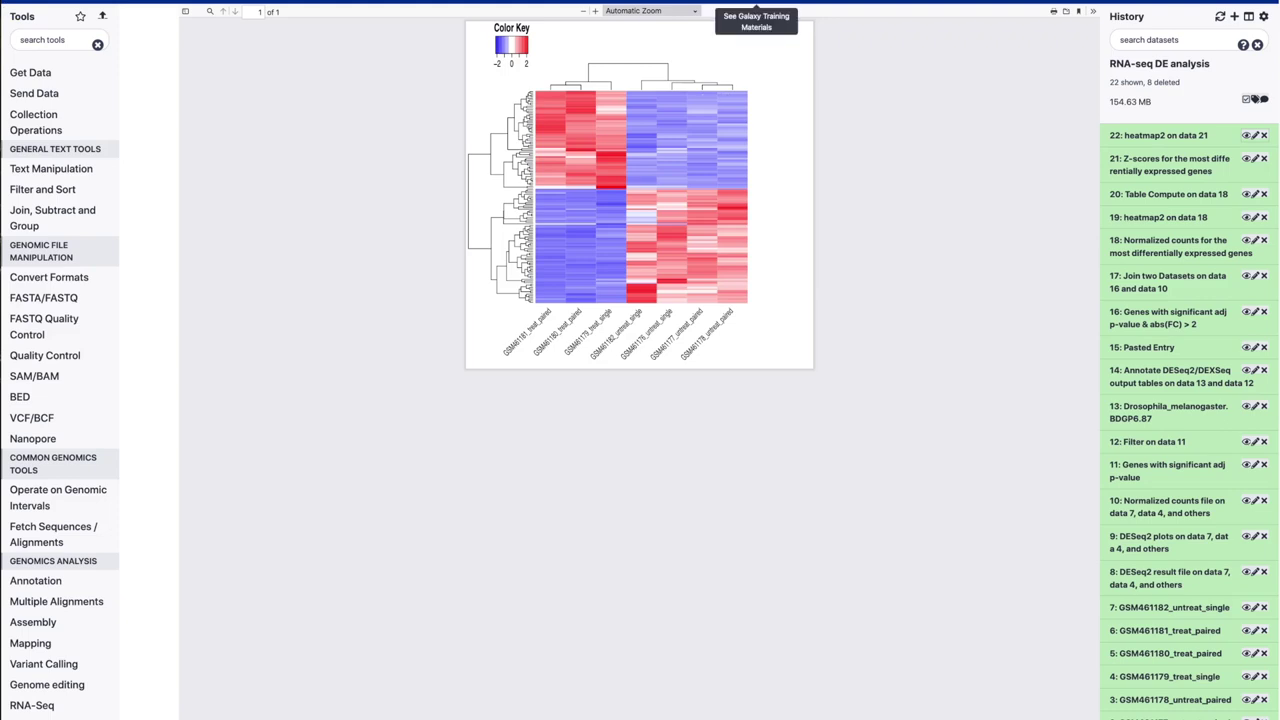
Reopen the Reference-based RNA-Seq data analysis hands-on from the Transcriptomics topic and go to its functional enrichment analysis section.
click(756, 3)
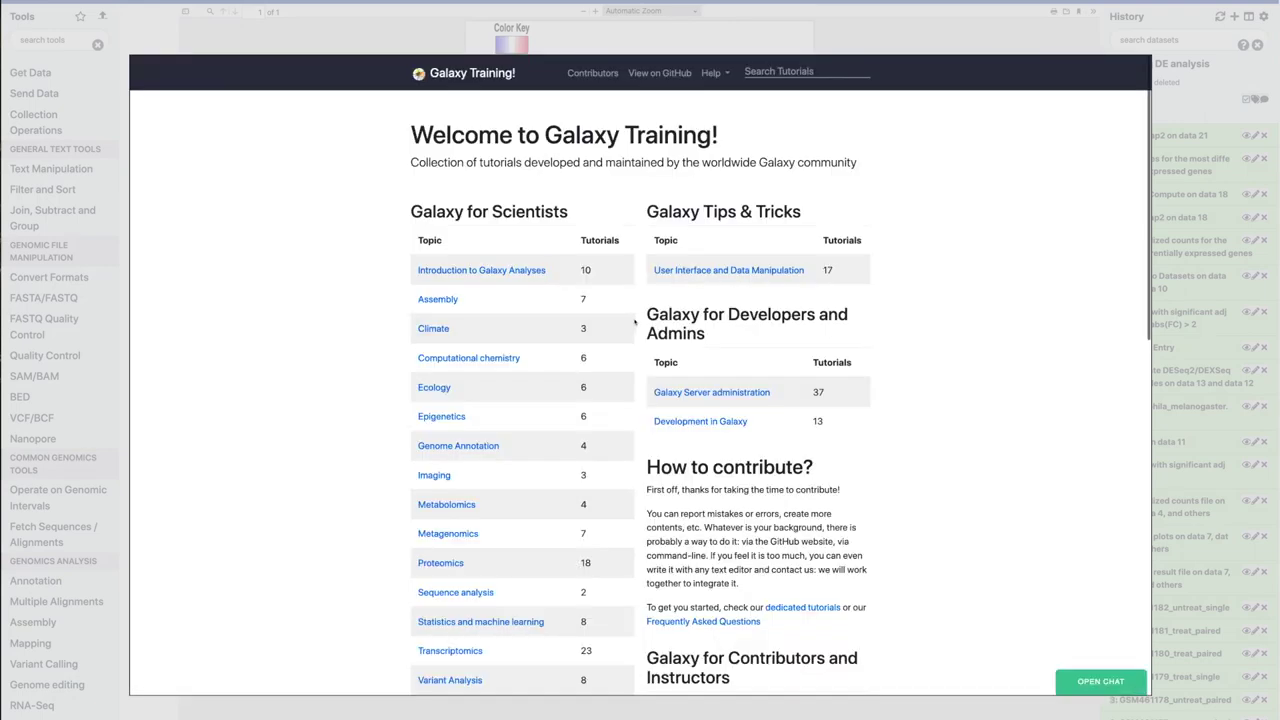
scroll(467, 562, down, 5)
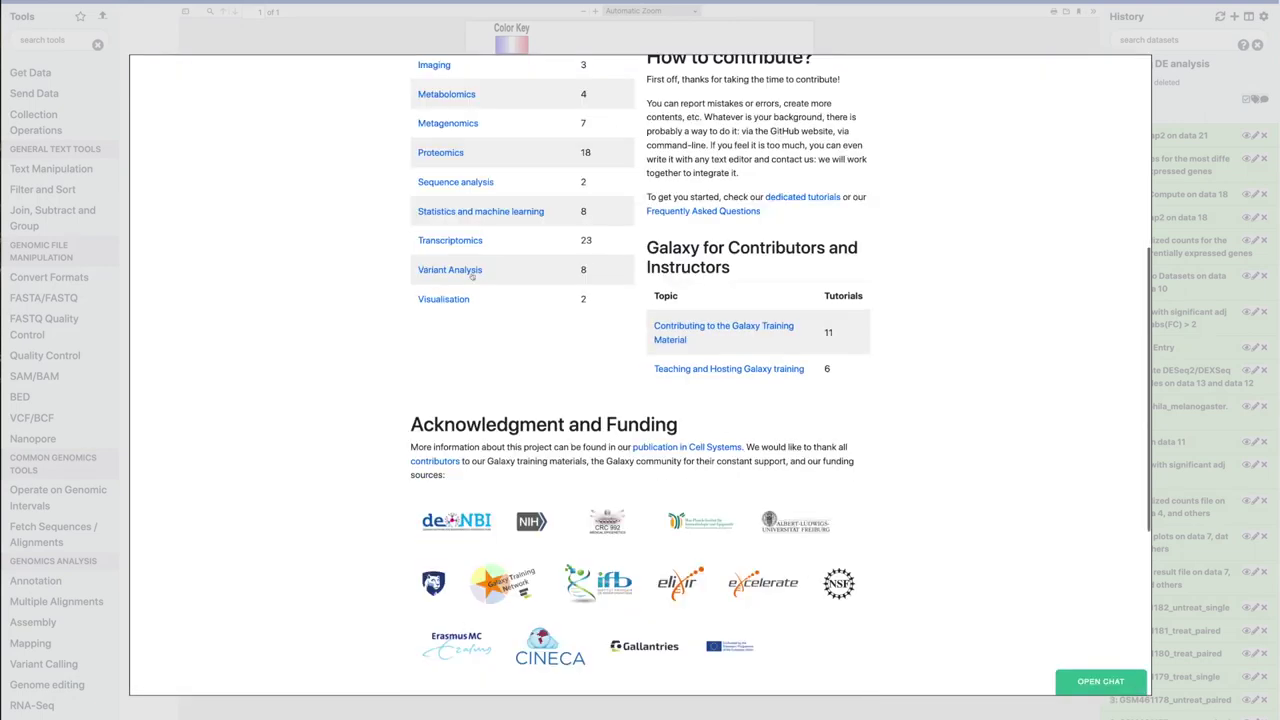
click(463, 241)
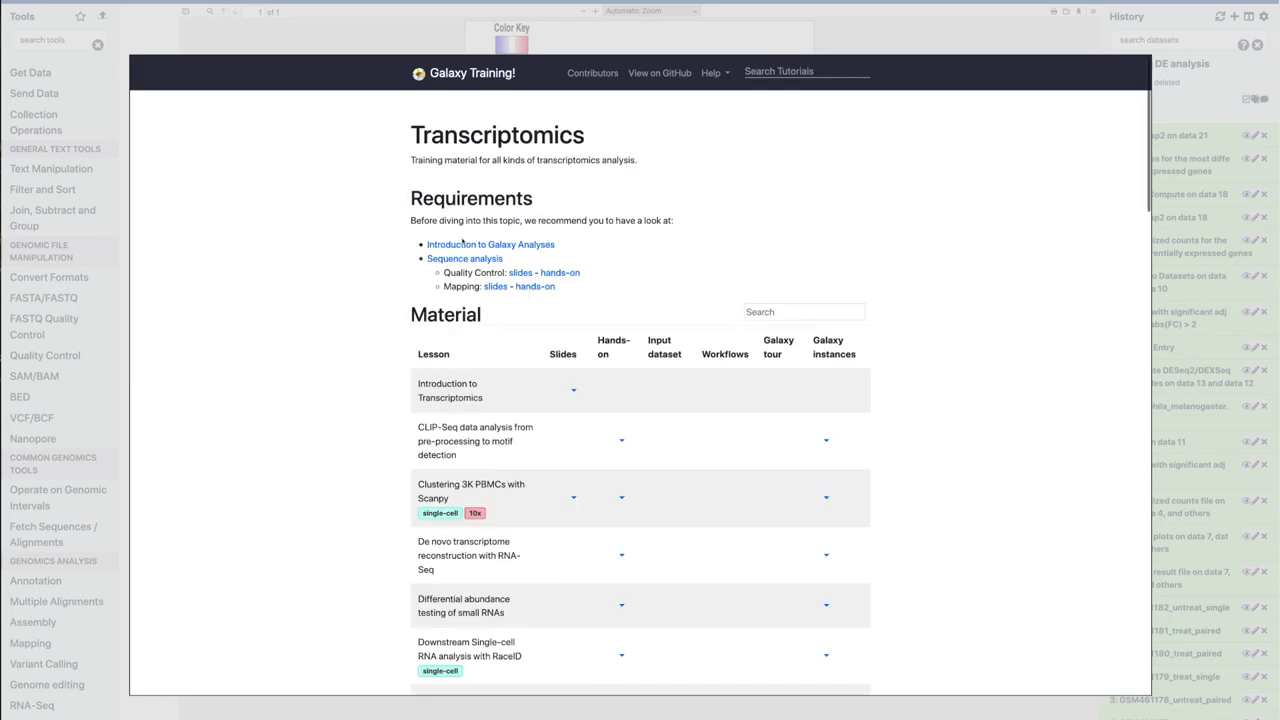
scroll(563, 541, down, 6)
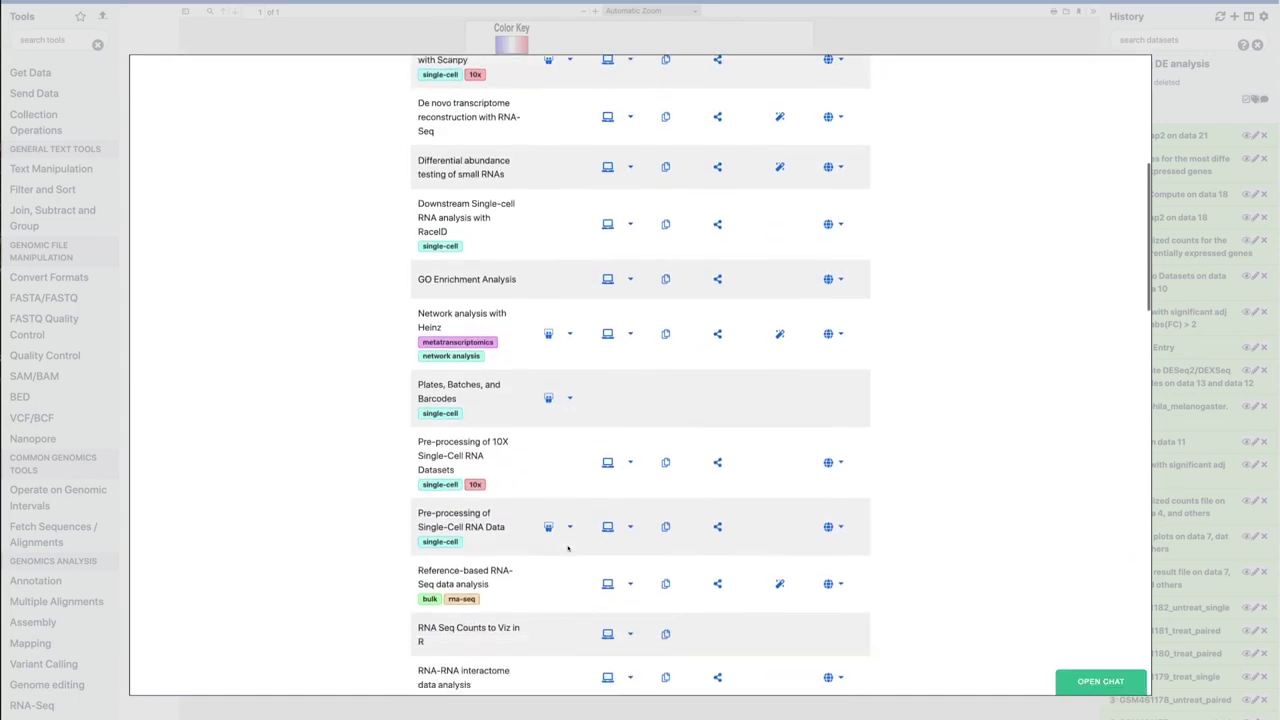
click(607, 504)
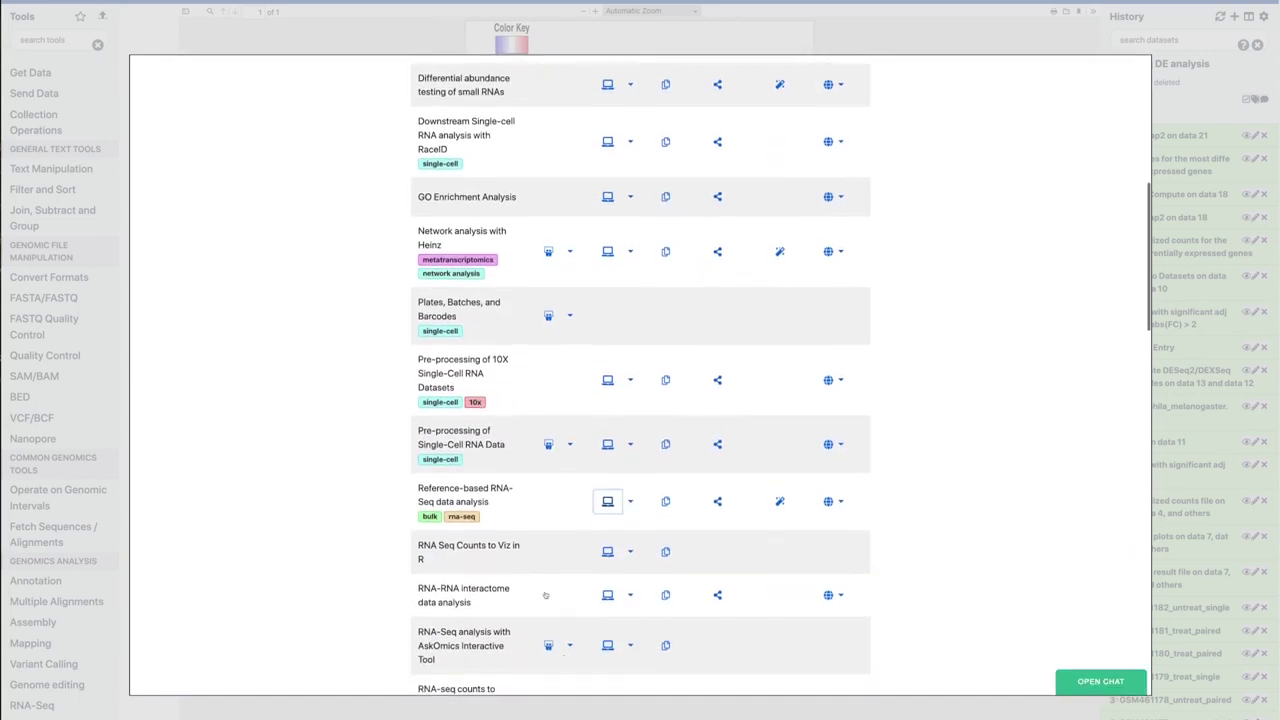
scroll(472, 567, down, 4)
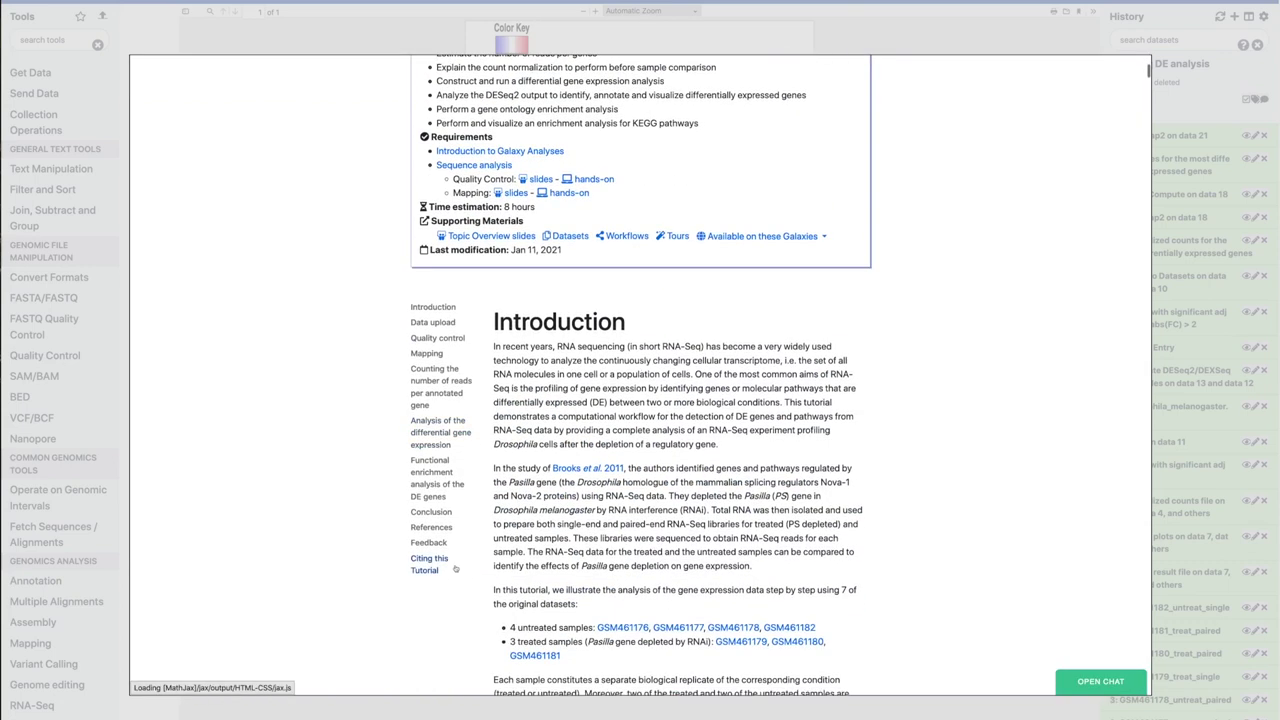
click(433, 478)
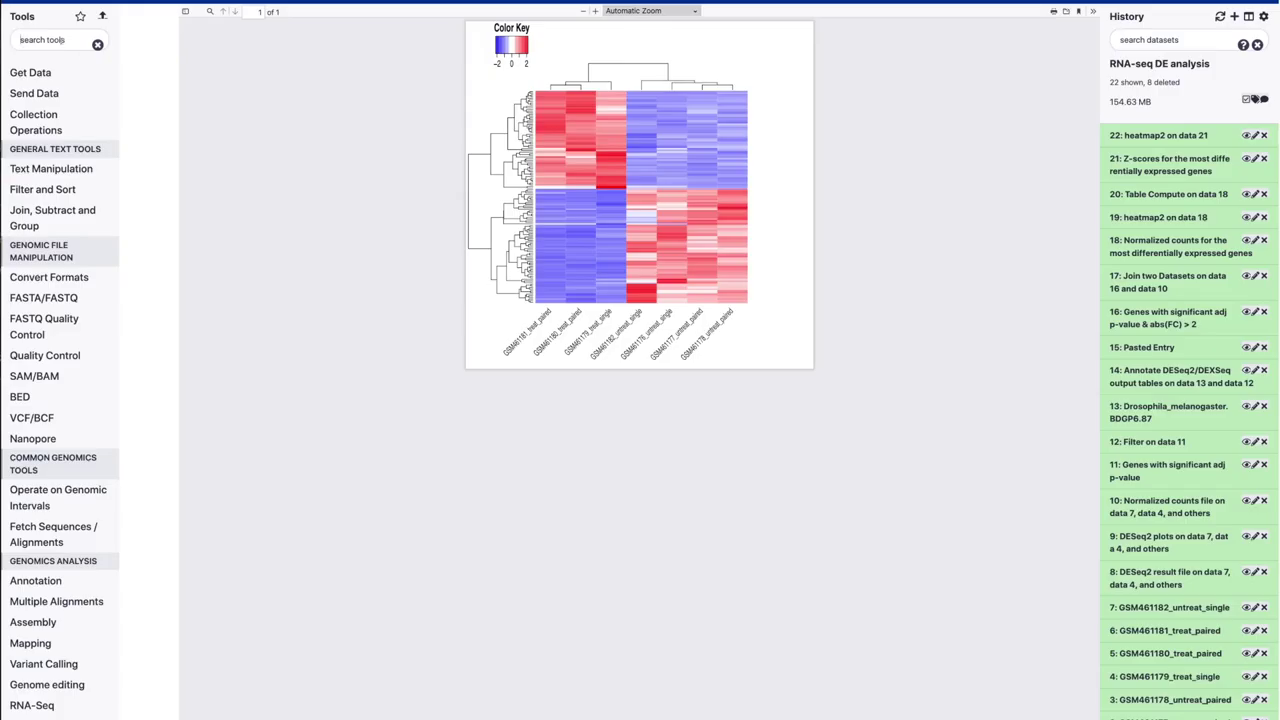
Search the tools for "goseq", open the goseq form and read the description of the differentially expressed genes file input.
text(goseq)
click(50, 112)
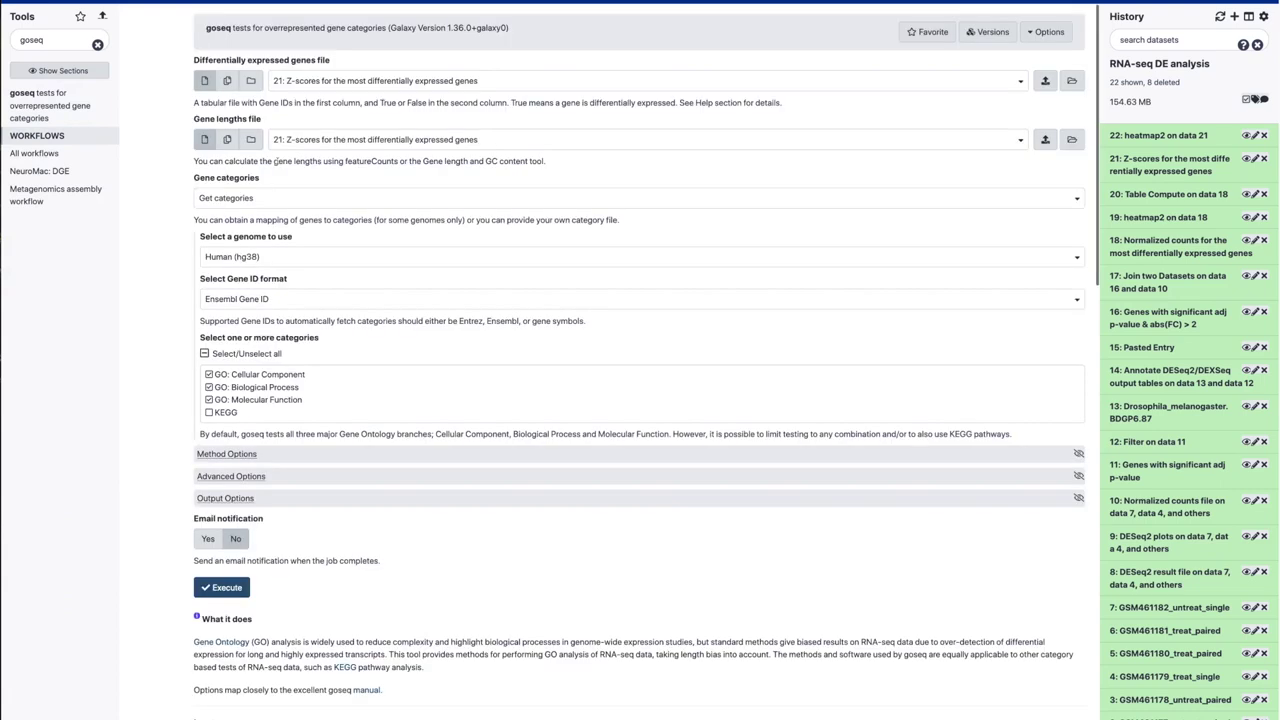
drag(249, 60, 289, 60)
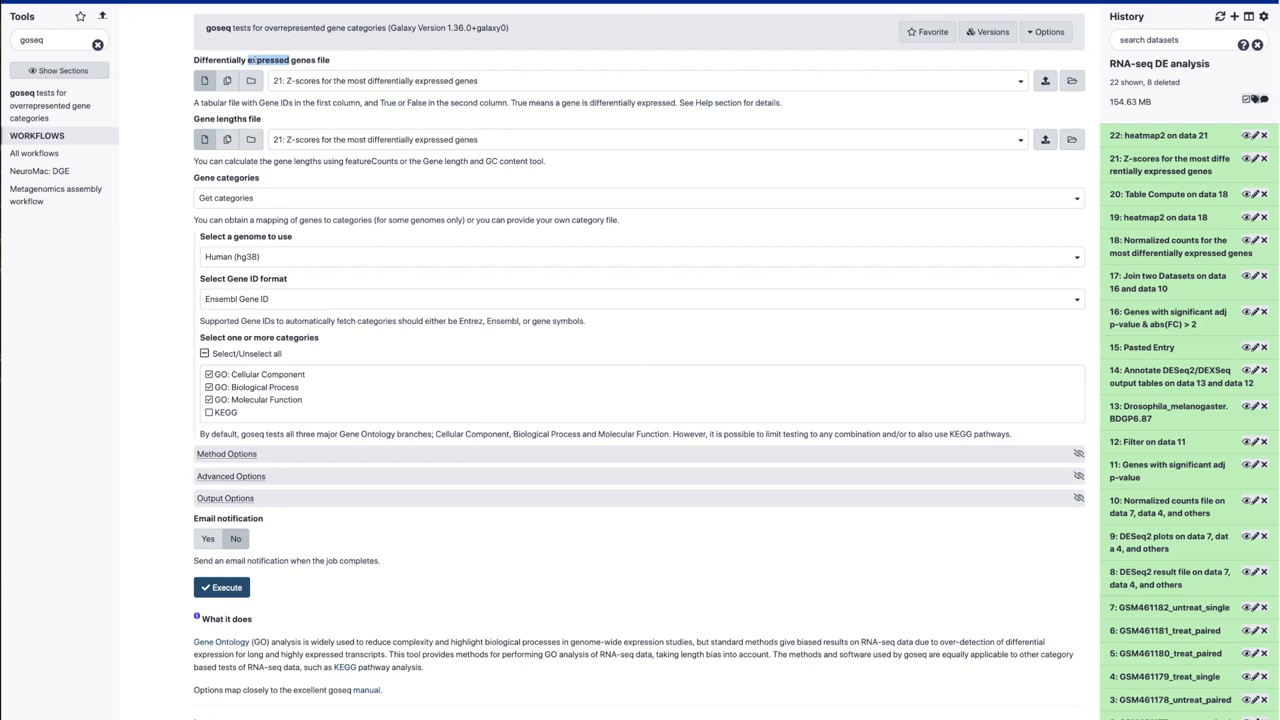
drag(201, 103, 293, 103)
drag(381, 103, 427, 103)
Examine the goseq help's input format and True/False example for differentially expressed genes, and review the form's two required input files.
scroll(598, 460, down, 4)
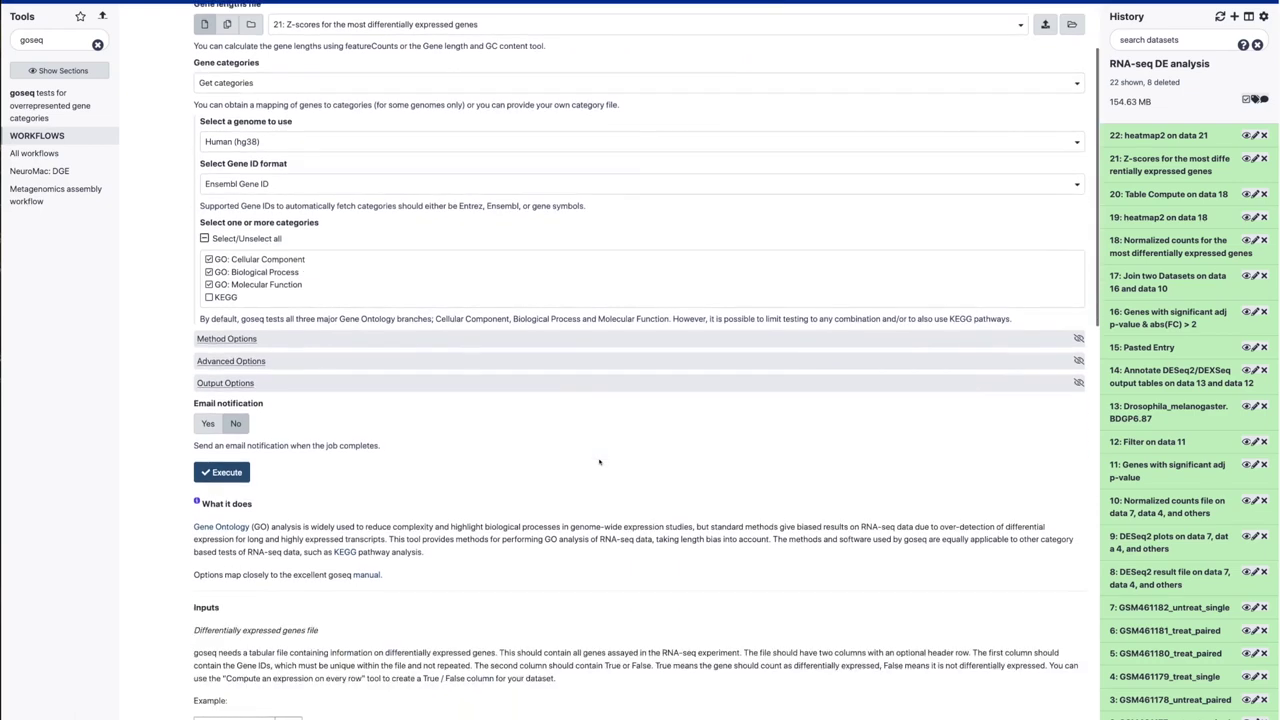
scroll(598, 460, down, 3)
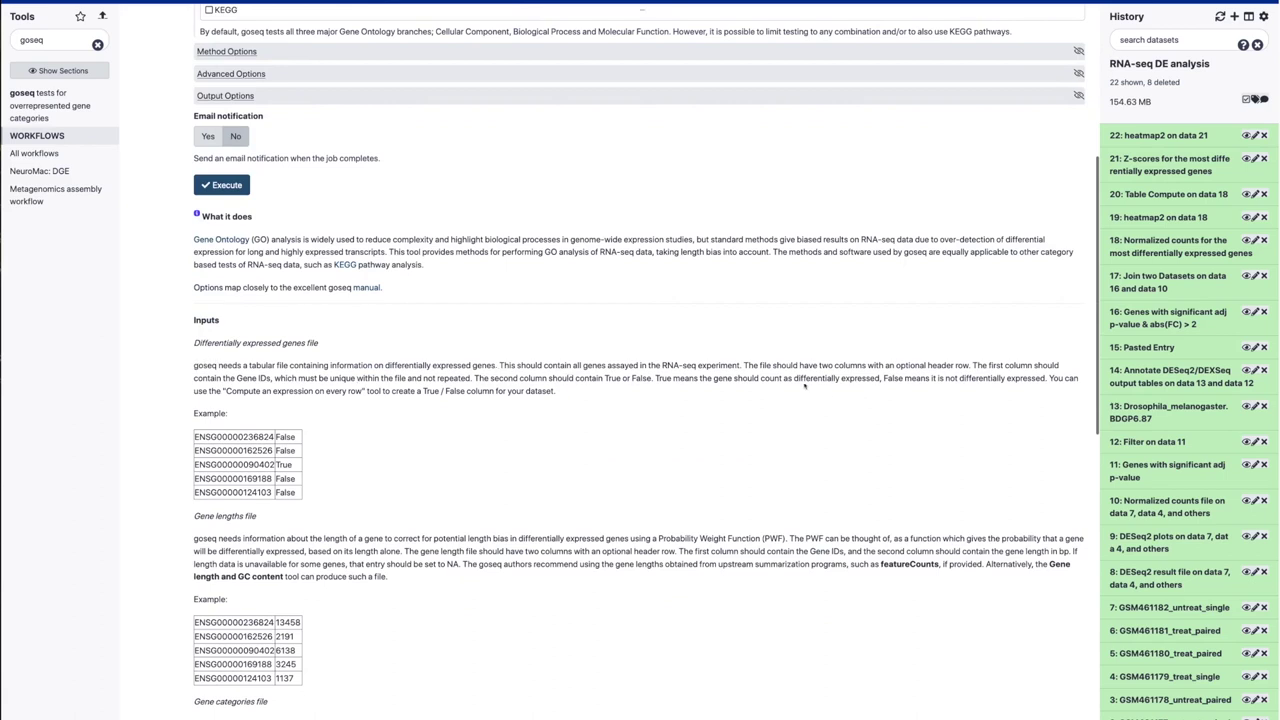
scroll(816, 373, down, 1)
triple_click(247, 370)
click(322, 404)
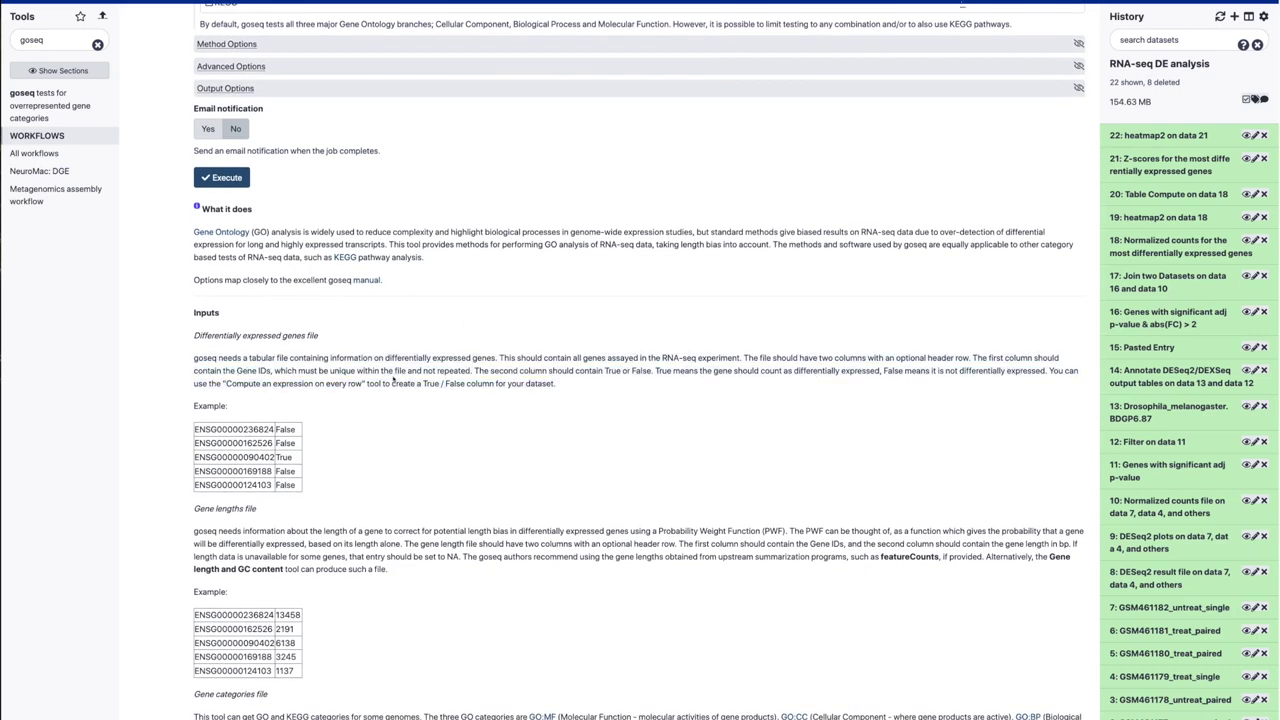
double_click(219, 429)
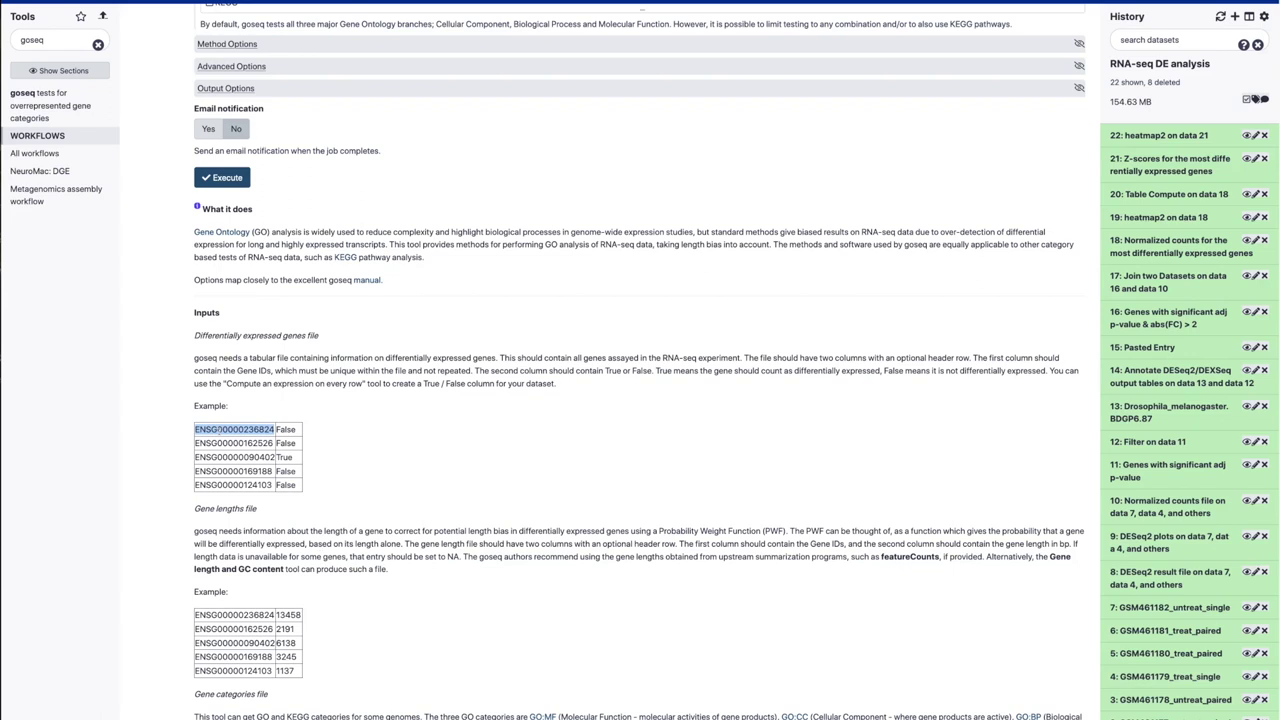
double_click(248, 429)
double_click(285, 429)
double_click(286, 443)
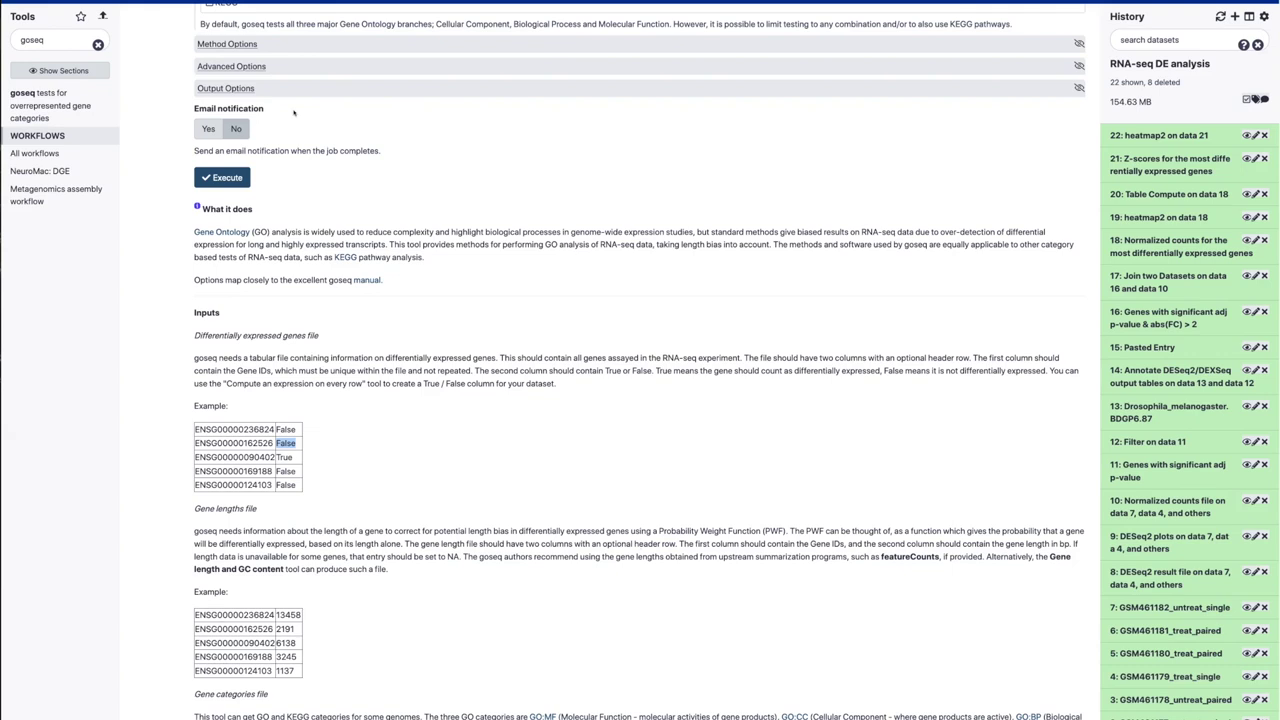
scroll(293, 112, up, 5)
triple_click(252, 119)
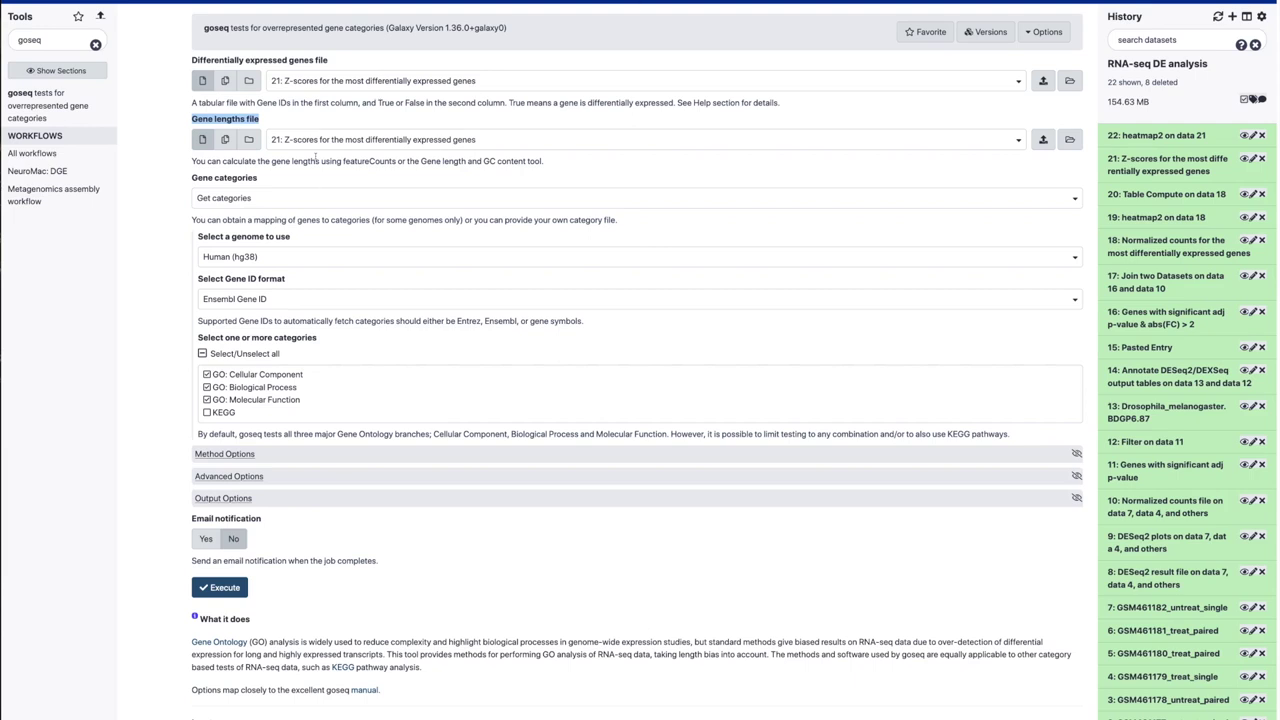
triple_click(270, 60)
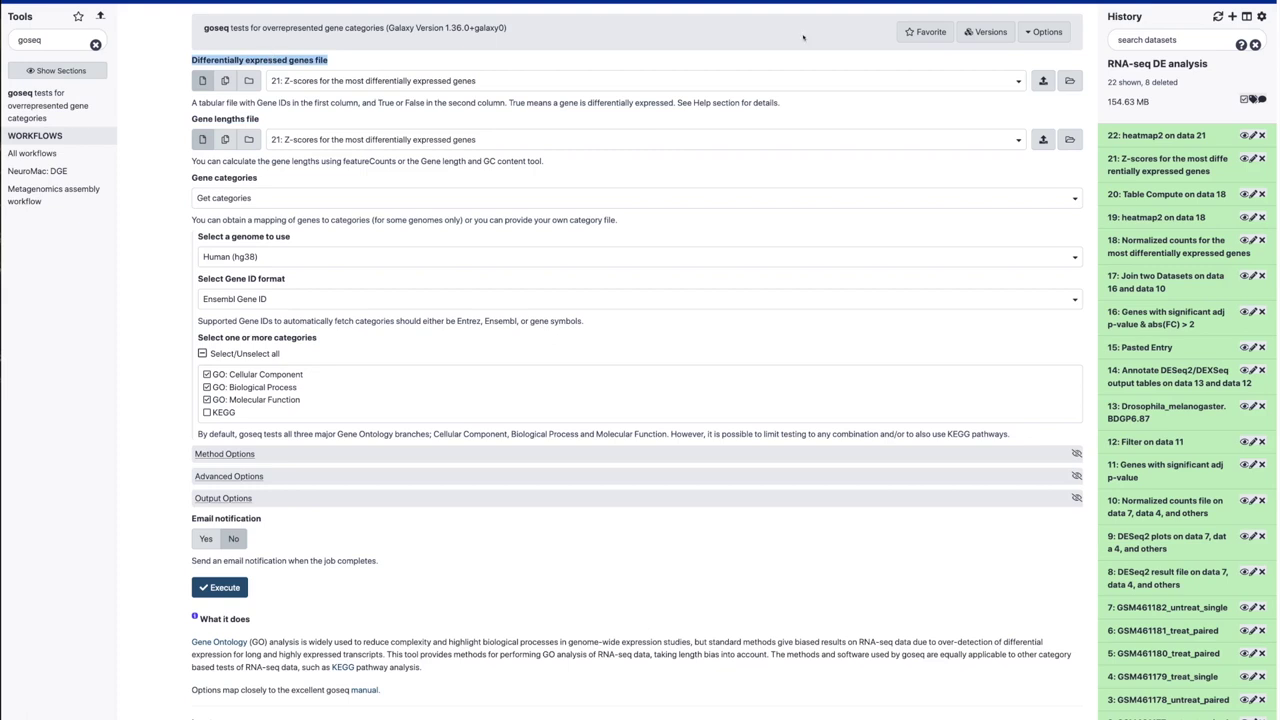
Consult the tutorial's Gene Ontology section for the hands-on instructions on preparing the datasets for goseq.
click(754, 2)
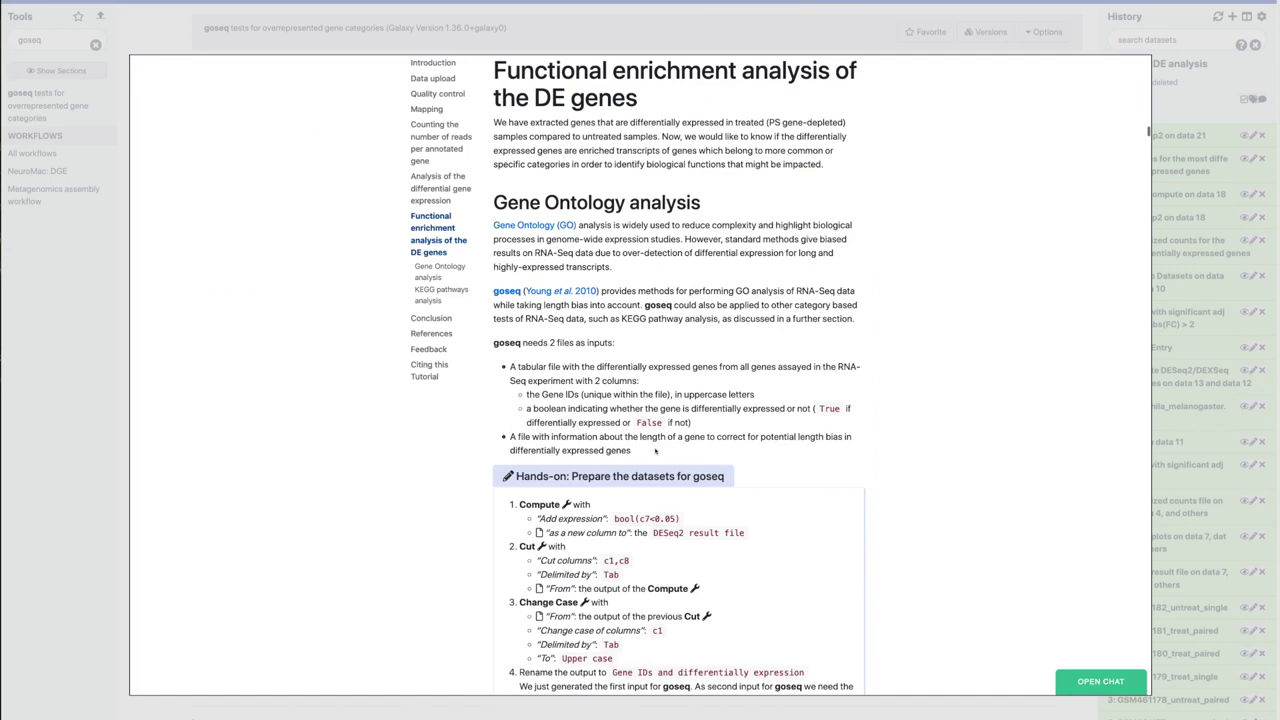
scroll(655, 451, down, 1)
scroll(655, 448, down, 1)
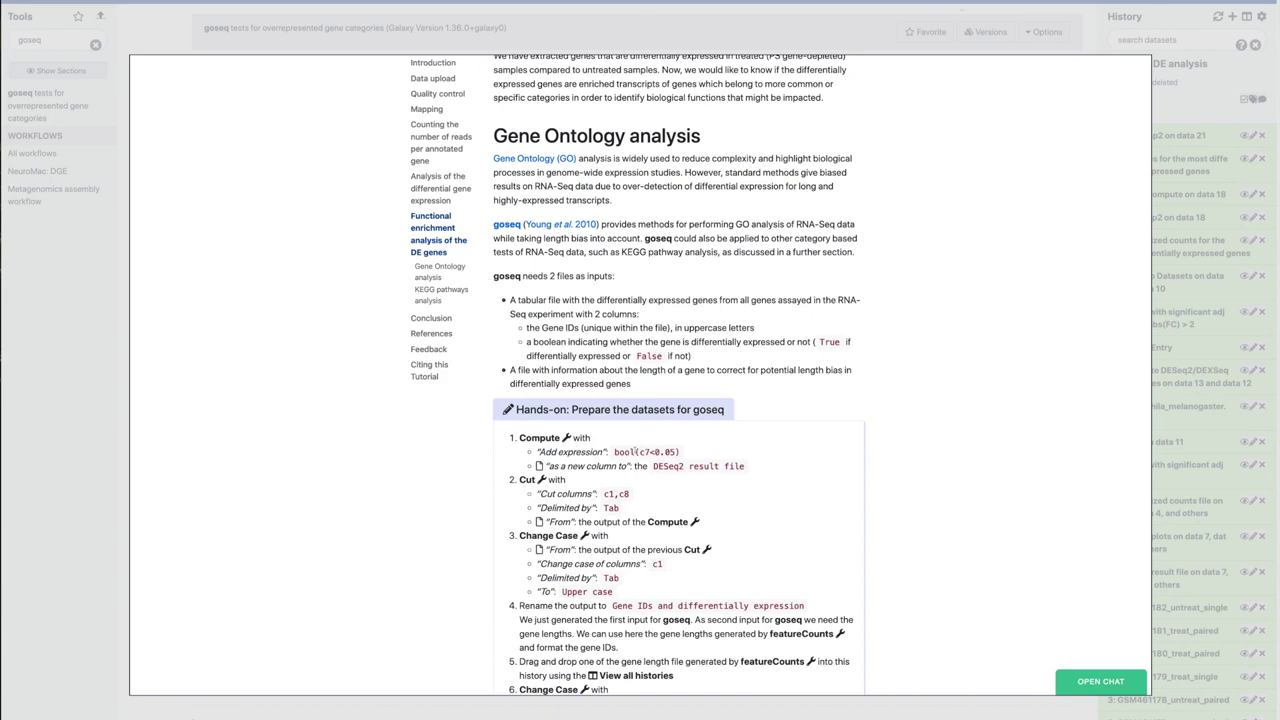
Examine the Compute expression bool(c7<0.05) in the tutorial's hands-on for preparing the goseq datasets and close the tutorial.
drag(638, 452, 676, 451)
click(676, 451)
drag(684, 452, 622, 452)
triple_click(620, 452)
click(620, 452)
double_click(620, 452)
click(620, 452)
double_click(620, 452)
click(648, 452)
drag(647, 452, 615, 452)
key(Escape)
Search the tools for "compute", open Compute an expression on every row and set the expression to bool(c7<0.05).
drag(42, 40, 18, 40)
text(compute)
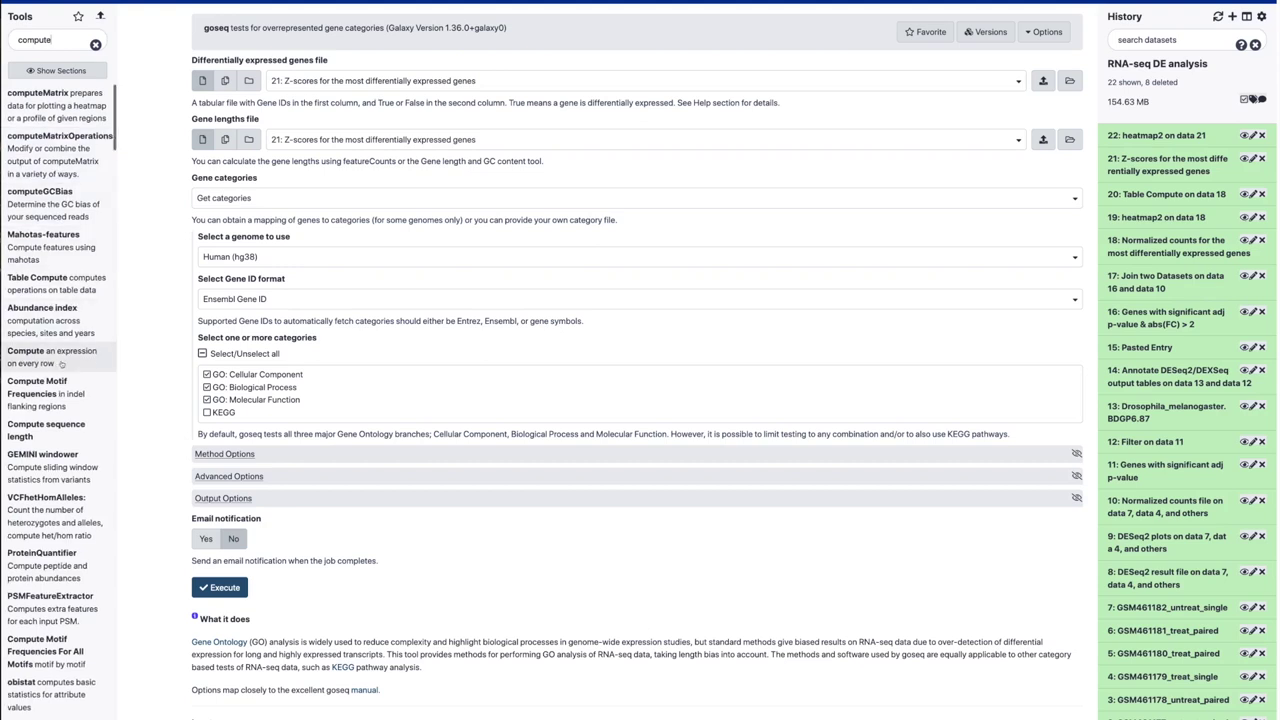
click(26, 351)
triple_click(285, 84)
text(bool)
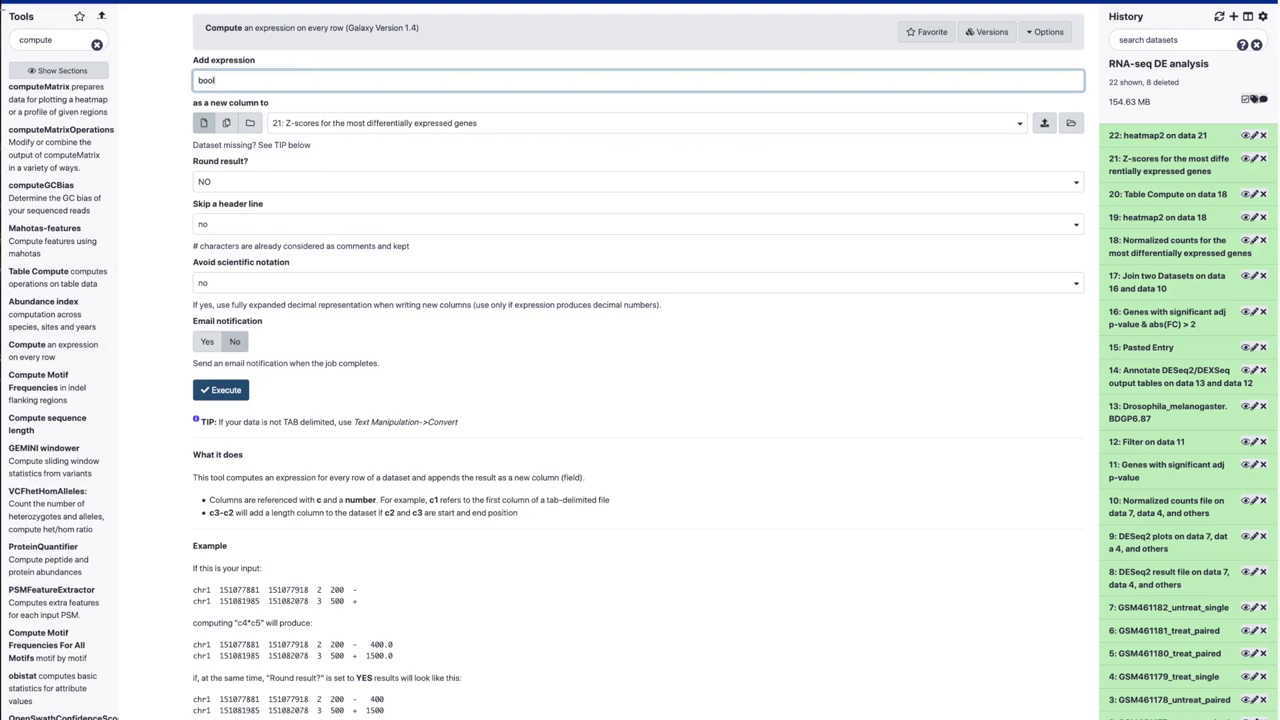
text((c7<0.05)
Choose dataset 8, the DESeq2 result file, as the Compute input and run the tool.
click(337, 124)
scroll(364, 226, down, 1)
scroll(364, 226, up, 1)
scroll(364, 226, down, 5)
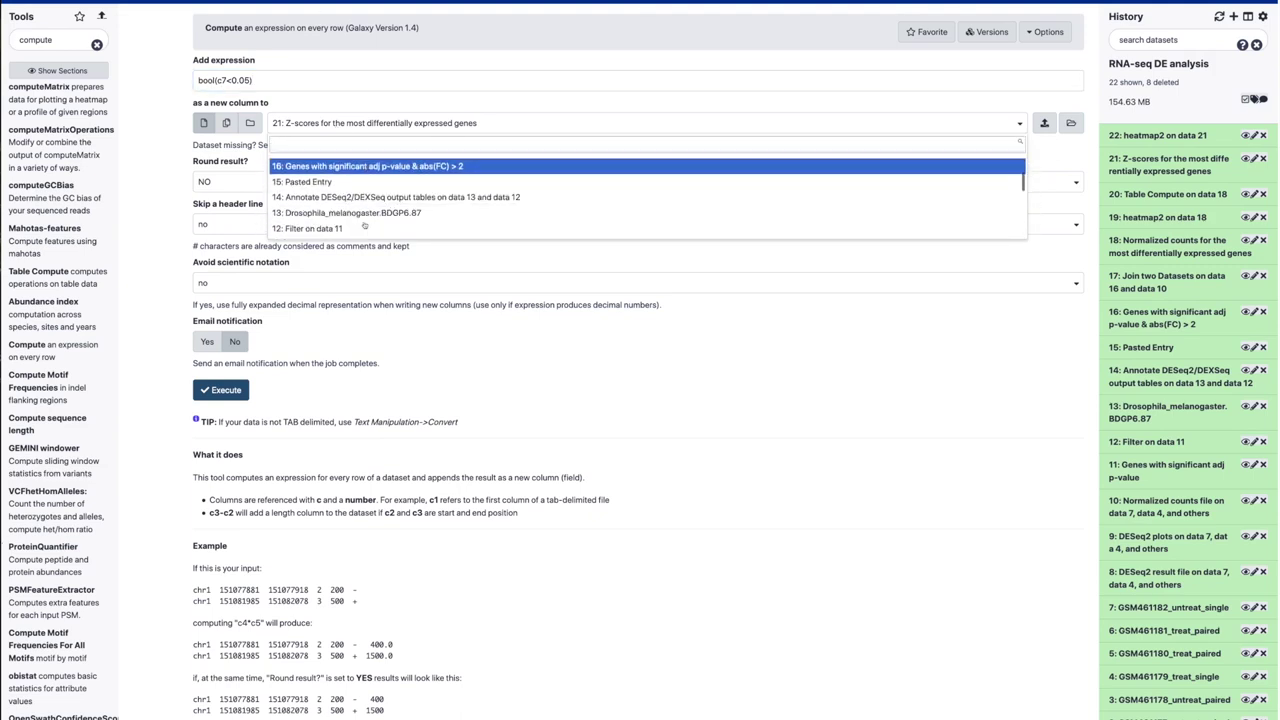
scroll(364, 226, down, 3)
click(344, 215)
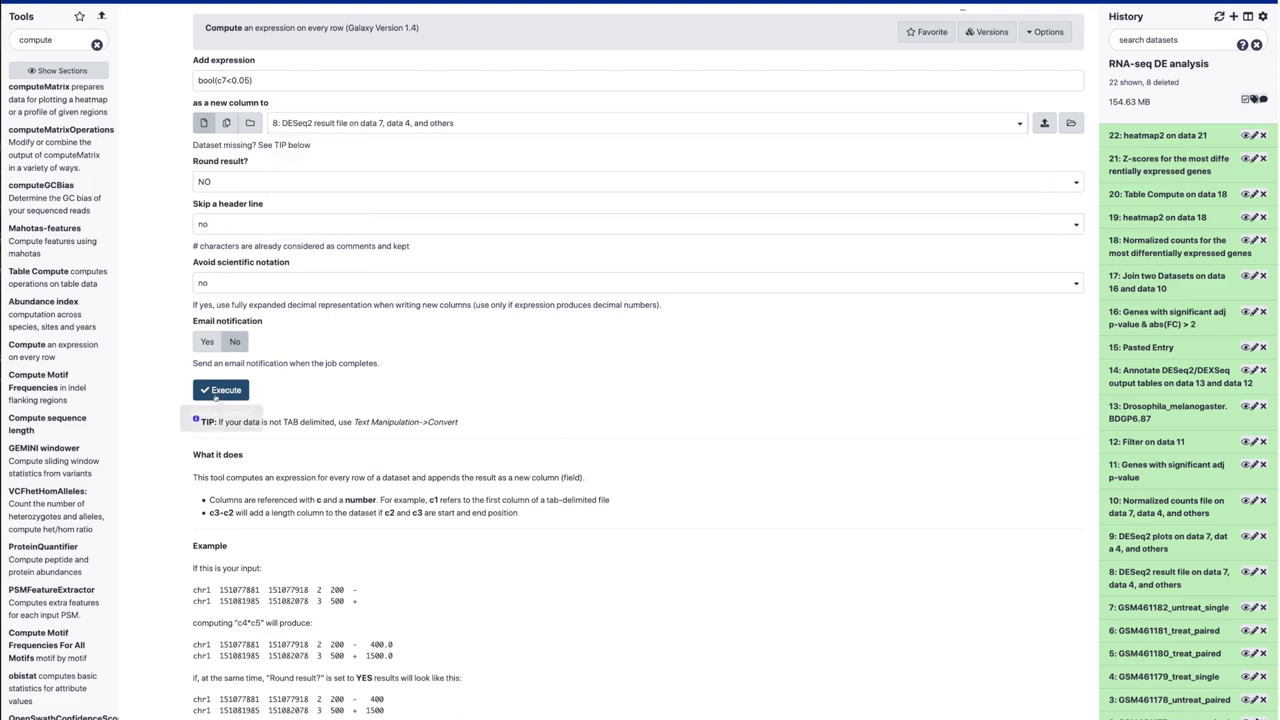
click(220, 390)
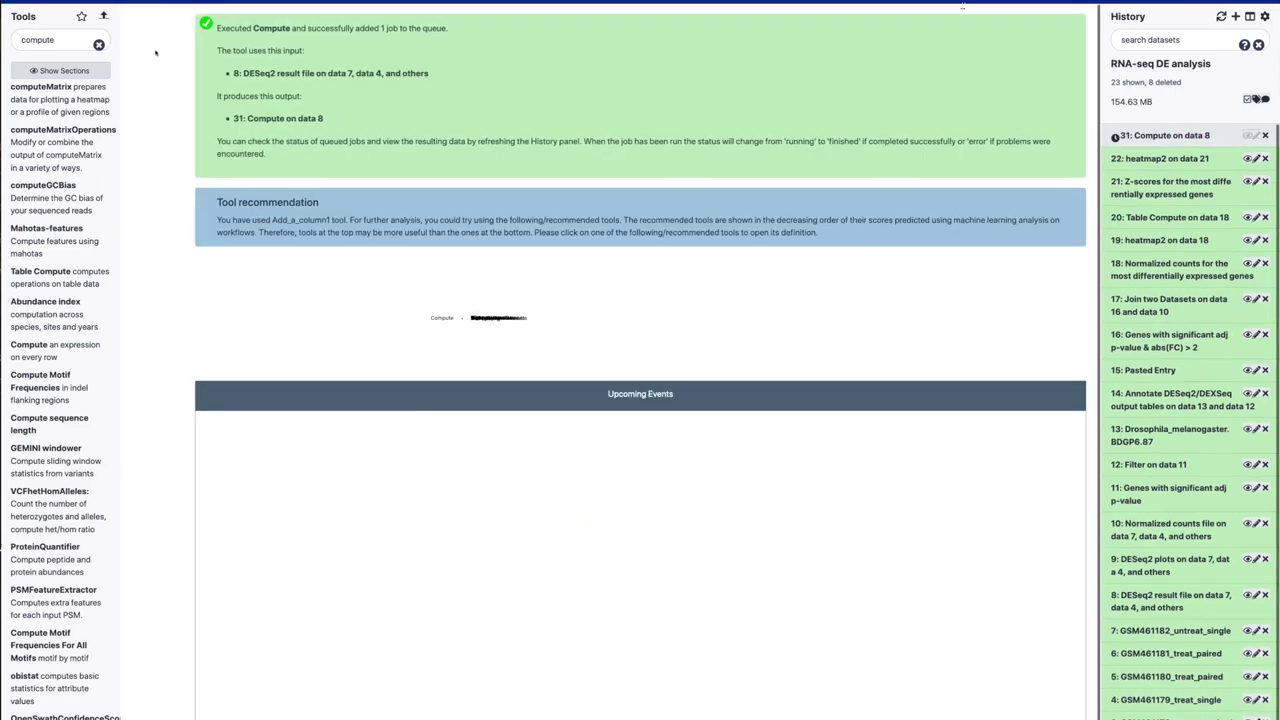
Find the Cut columns from a table tool and run it on the Compute output with columns c1,c8.
double_click(46, 44)
text(cut)
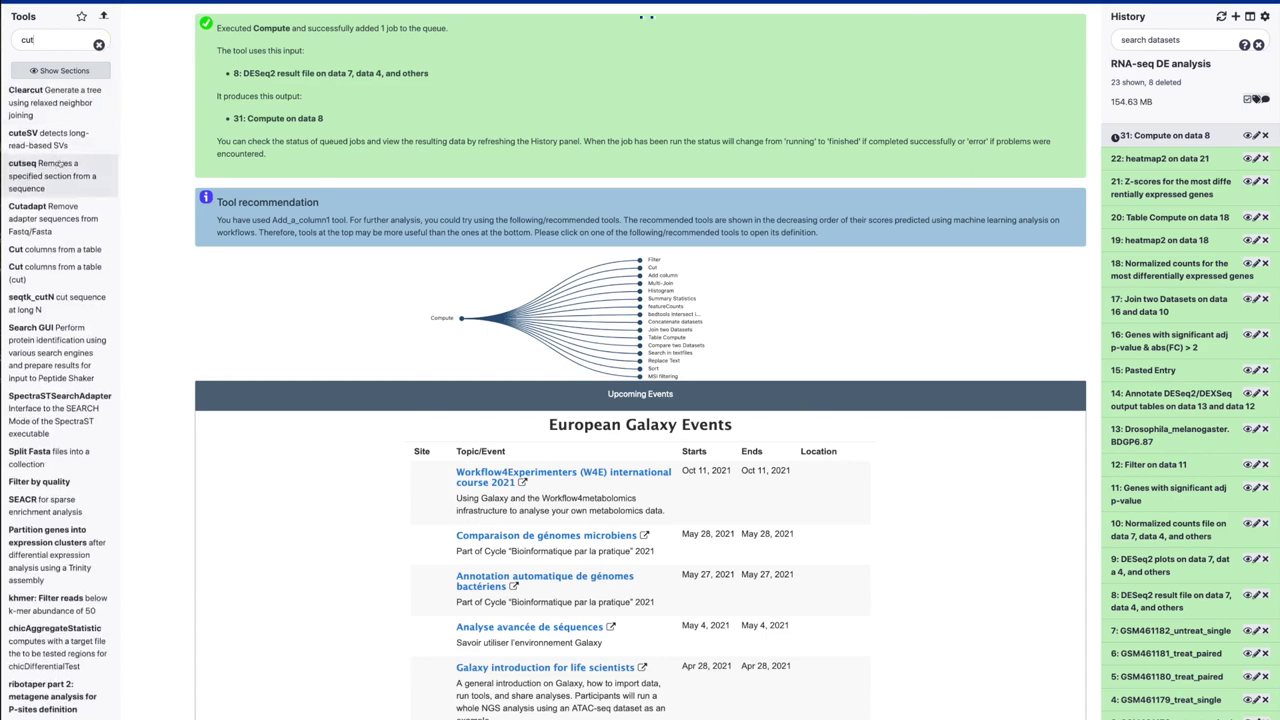
click(74, 256)
click(239, 84)
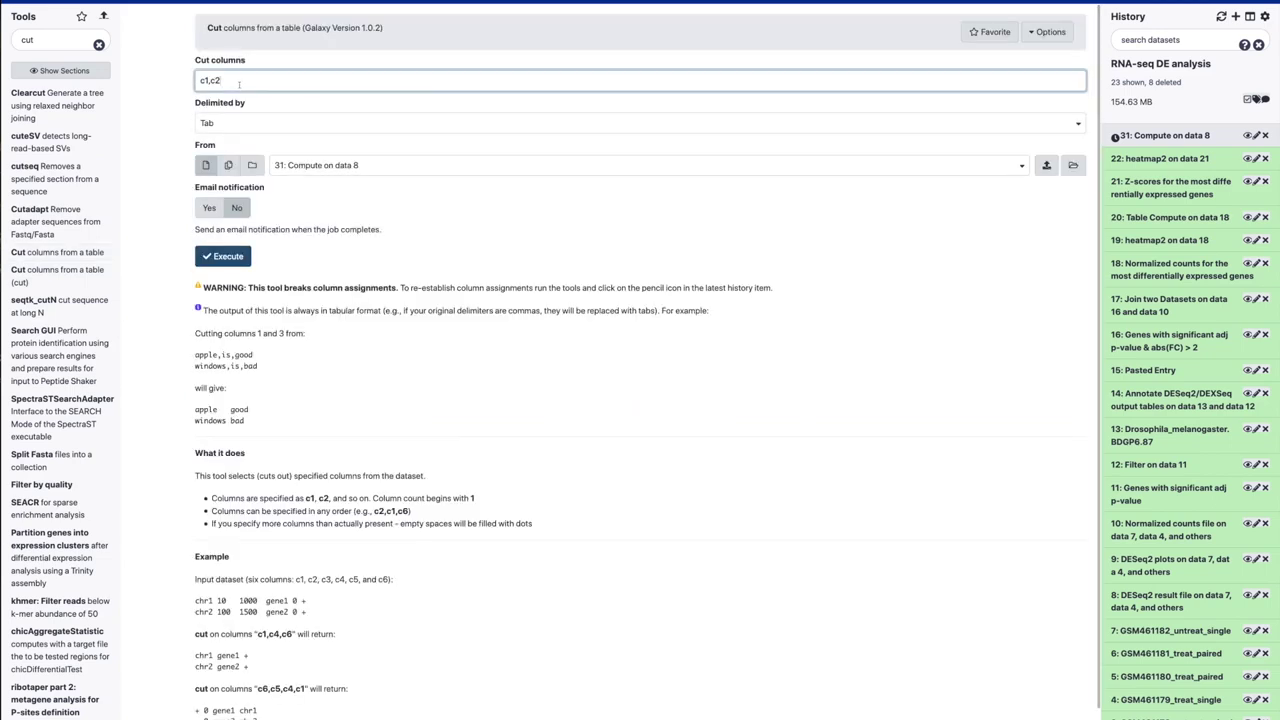
key(BackSpace)
text(8)
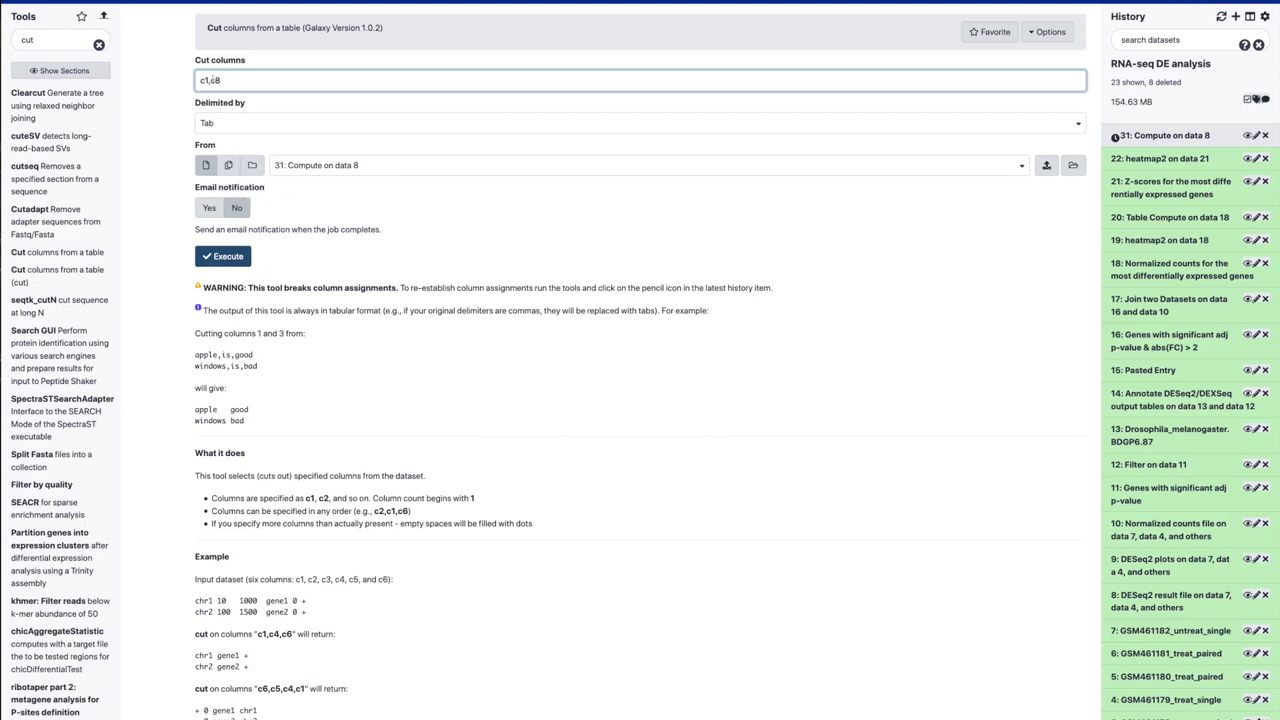
click(223, 257)
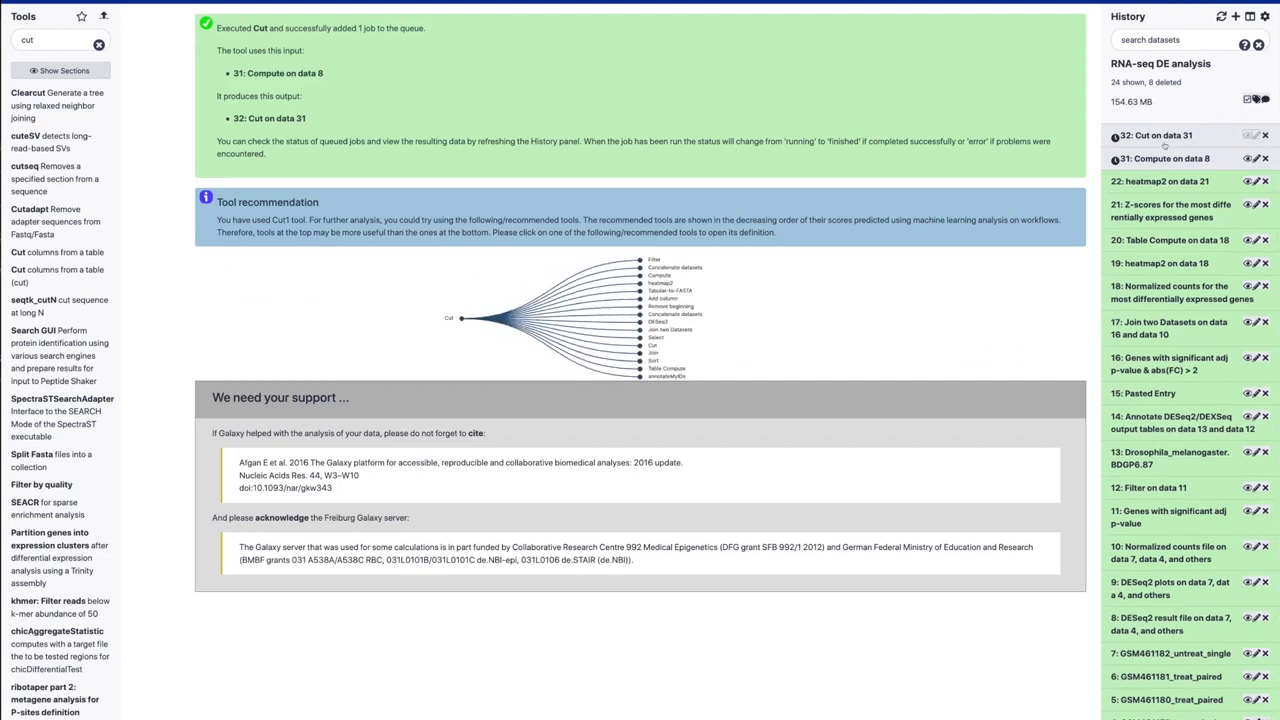
Preview the gene IDs in the Z-scores dataset and convert column c1 of the Cut output to upper case with Change Case.
click(1148, 212)
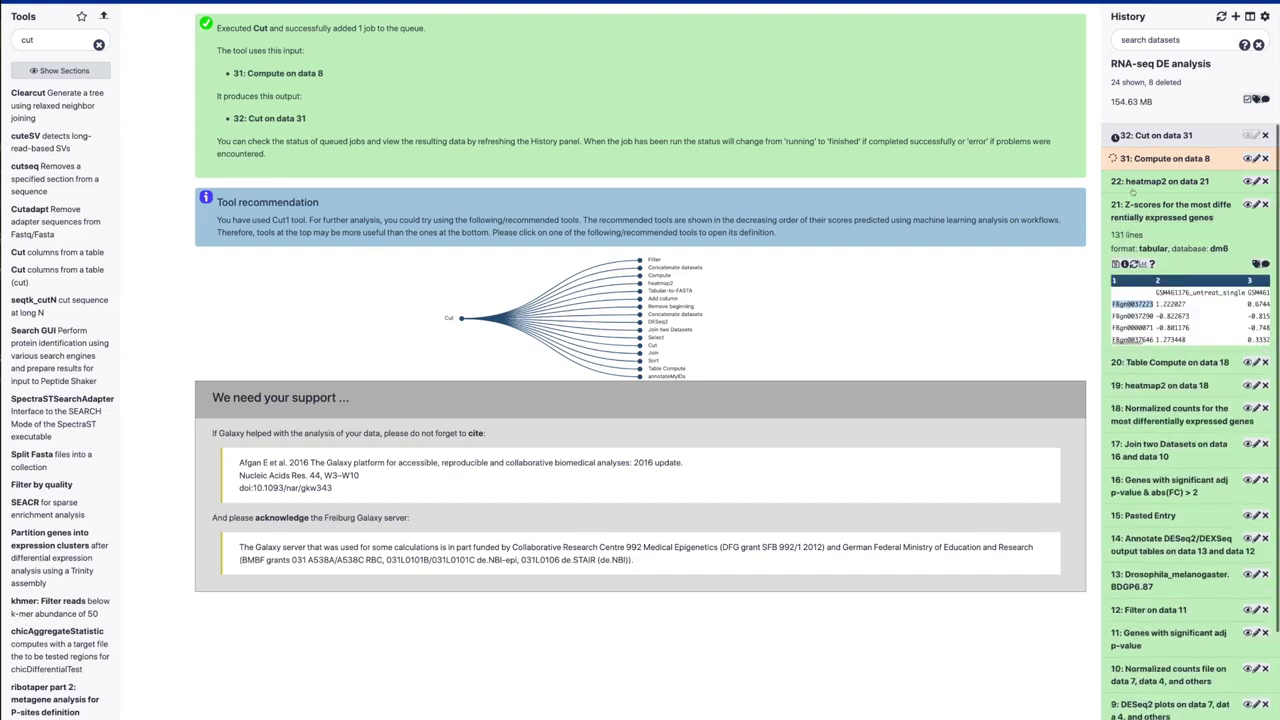
click(1124, 304)
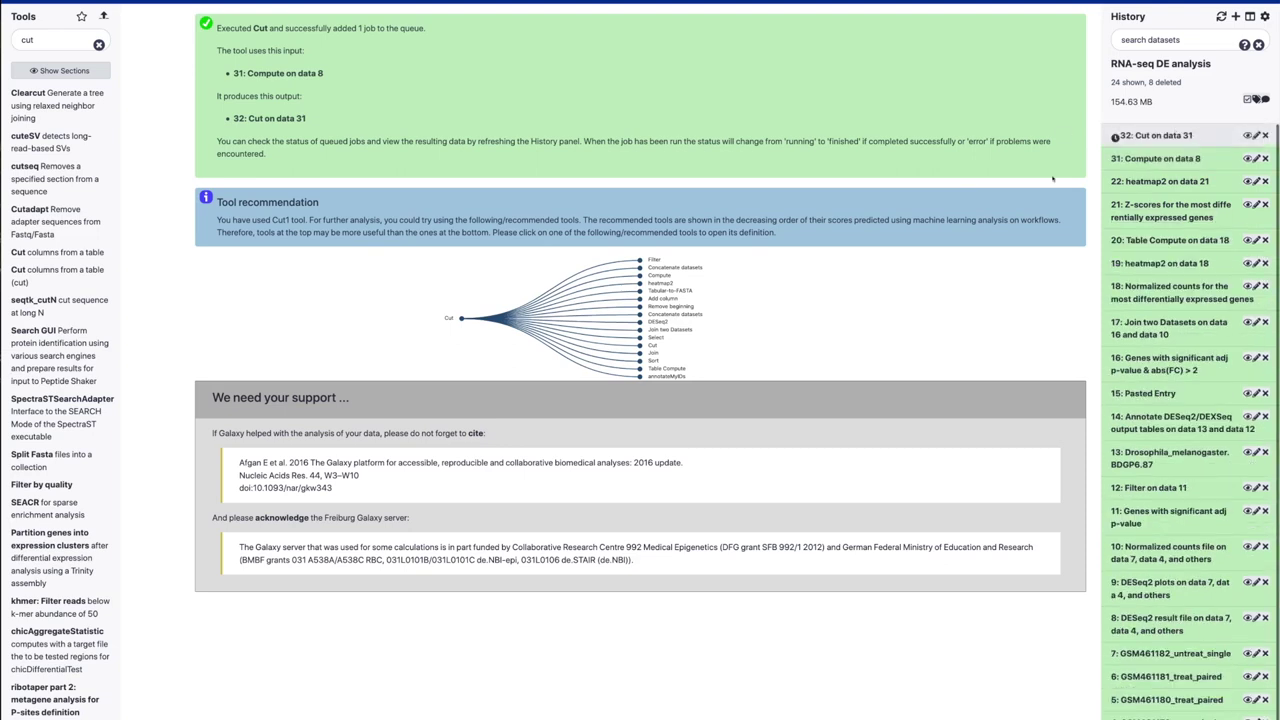
click(70, 45)
double_click(70, 45)
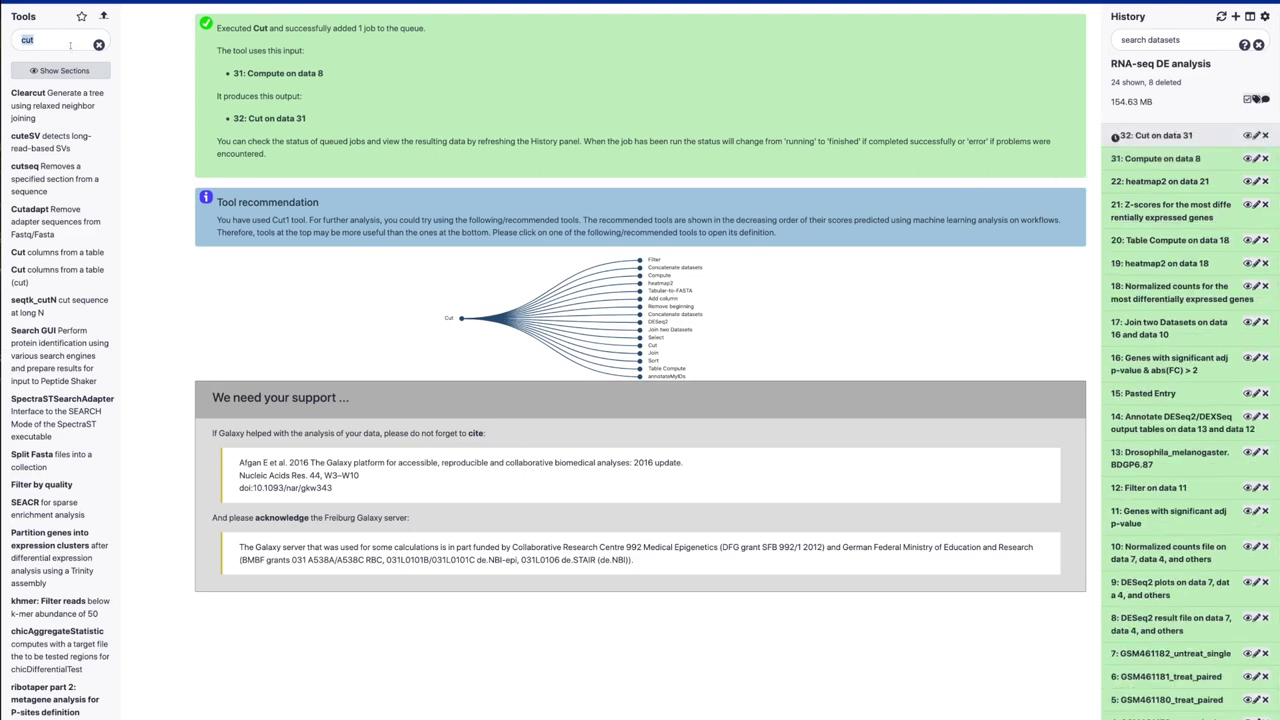
text(change case)
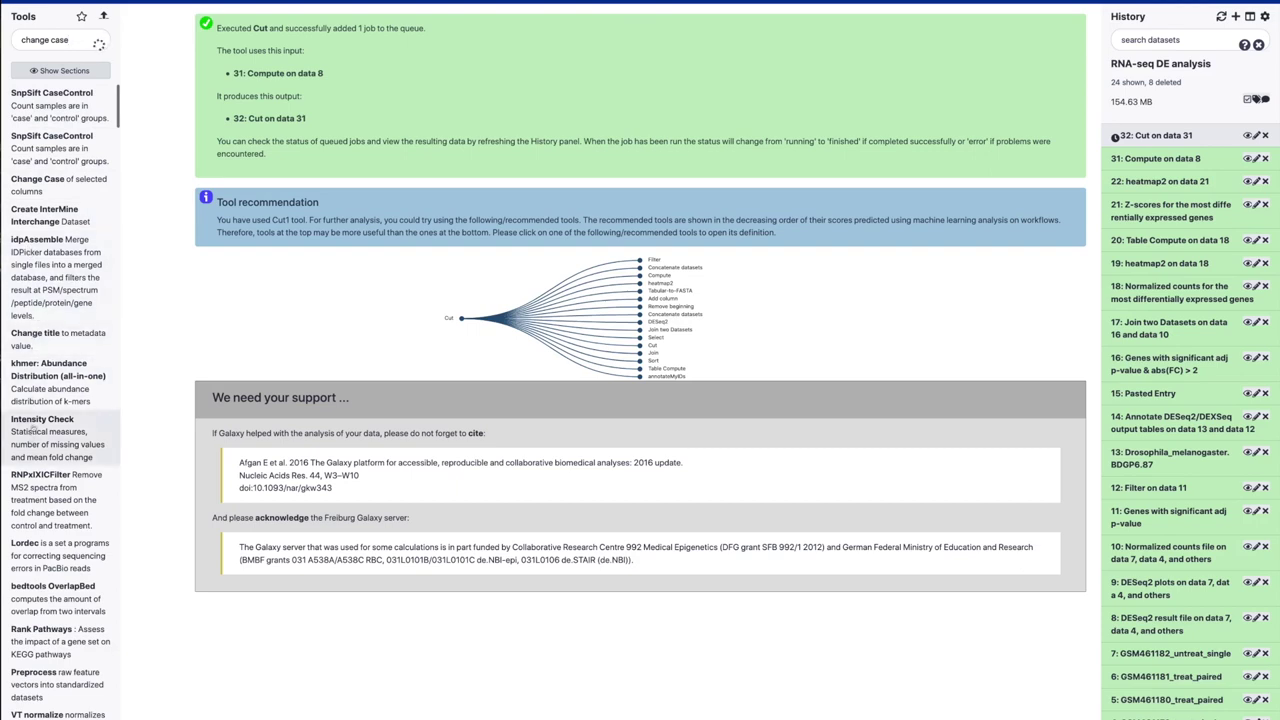
click(40, 178)
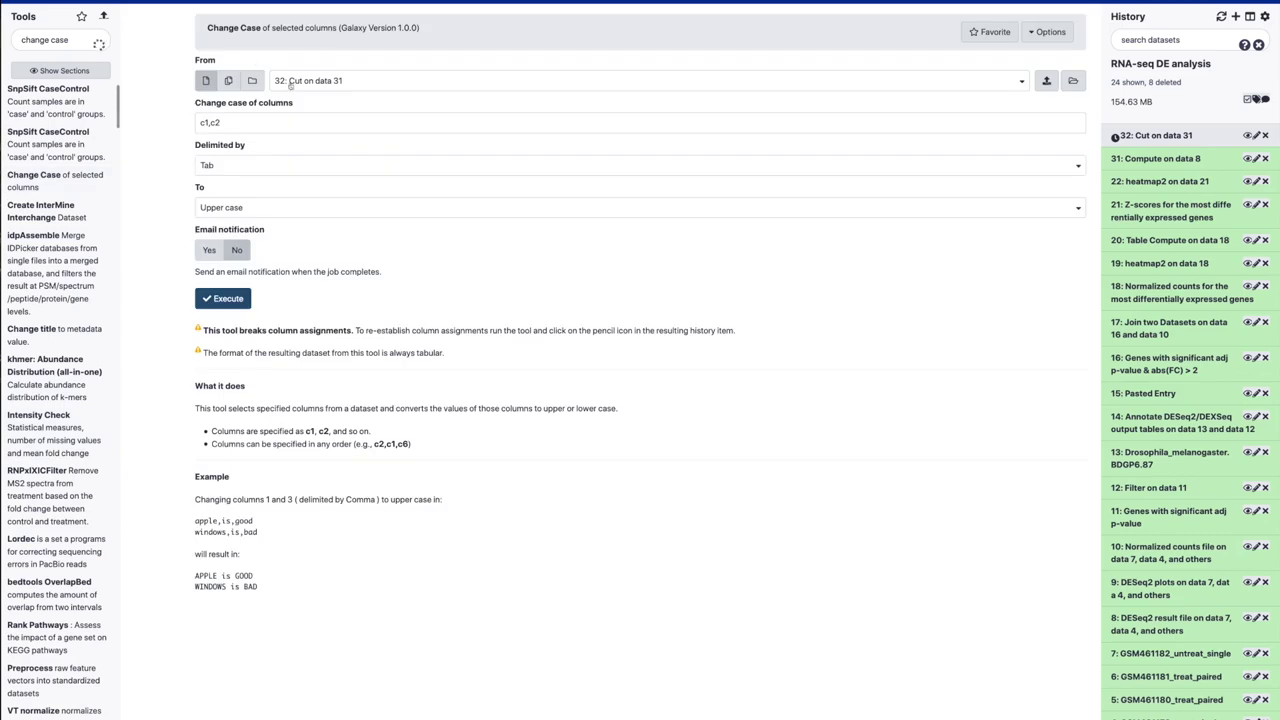
drag(221, 122, 206, 122)
key(BackSpace)
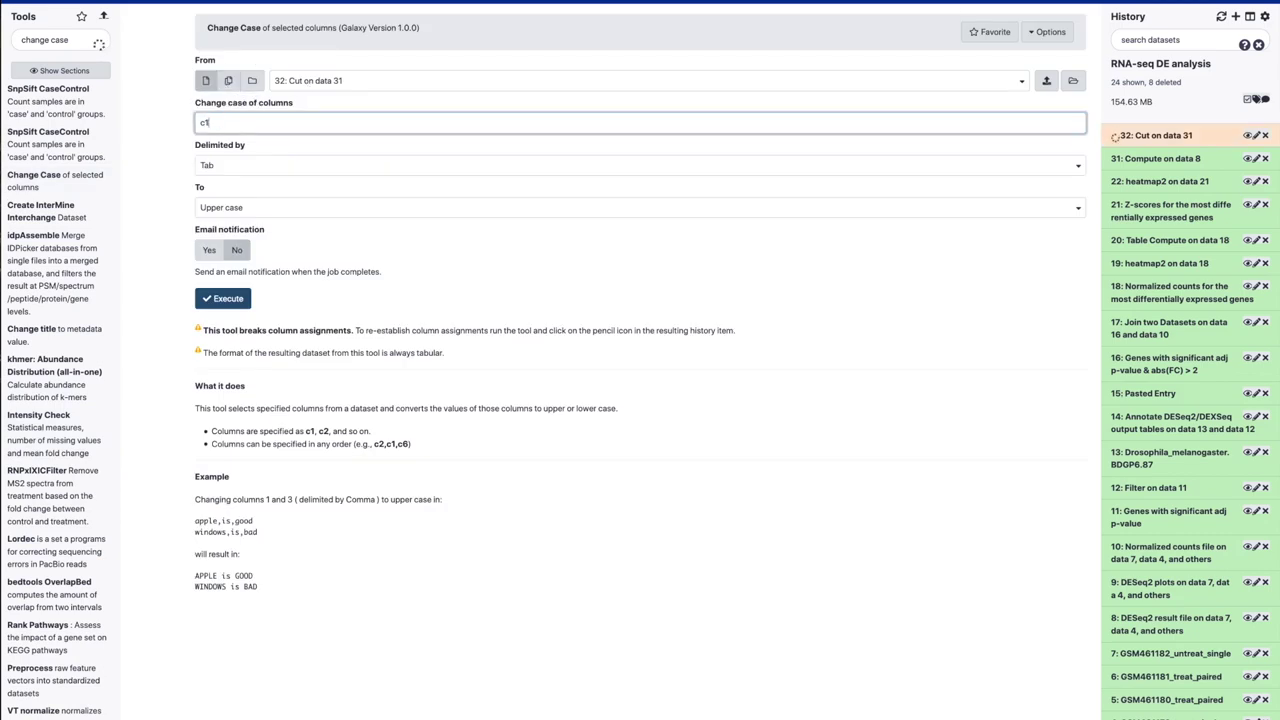
click(222, 298)
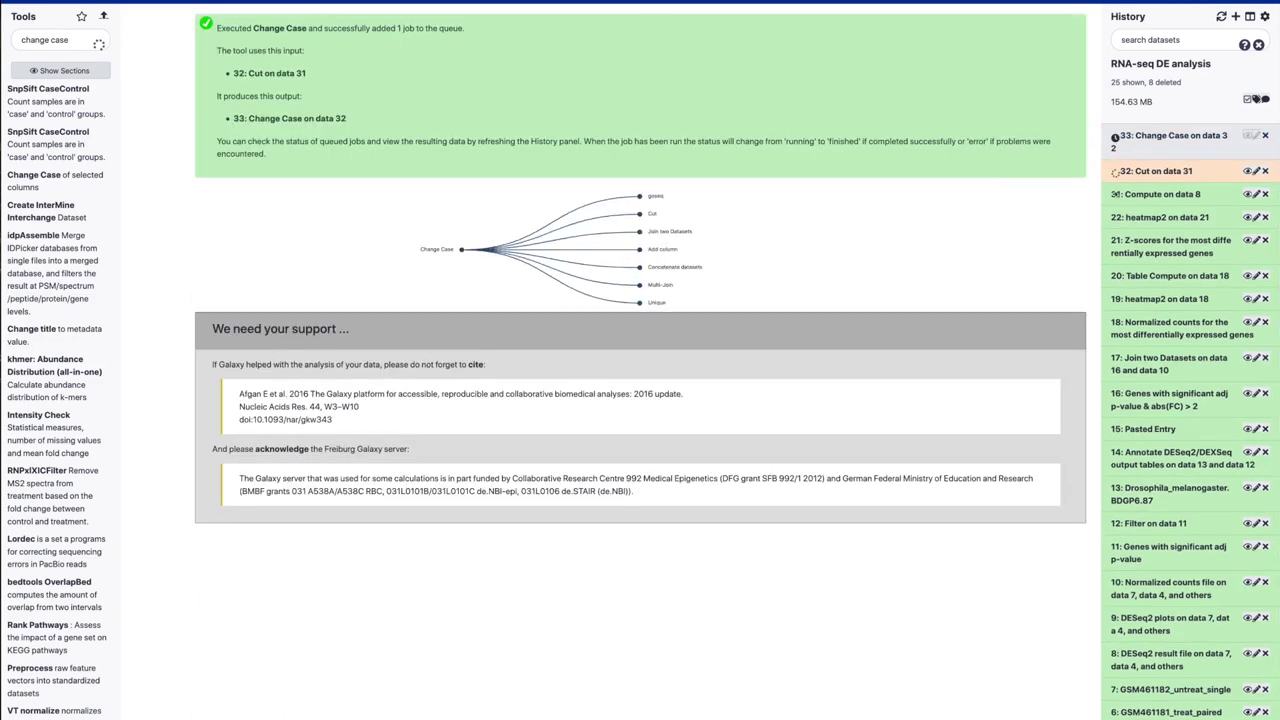
Rename the Change Case output to "Gene IDs and differentially expression", copying the name from the tutorial, and save the attributes.
click(1173, 196)
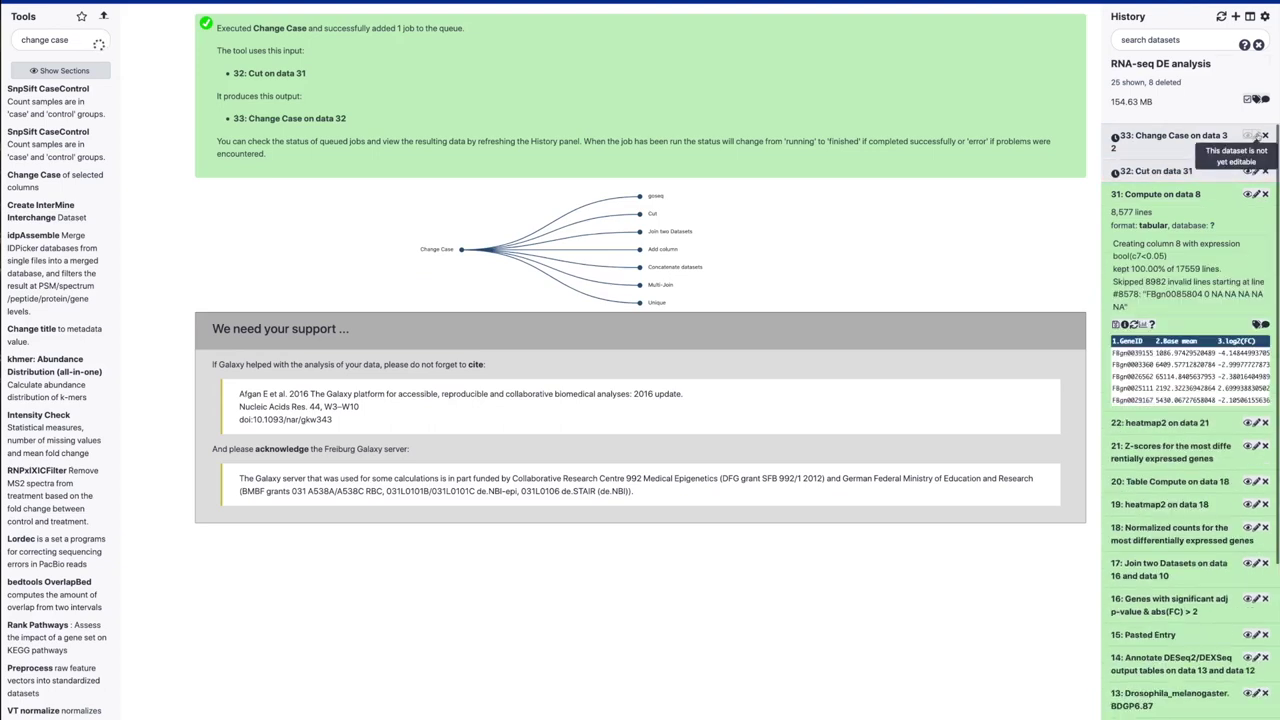
click(1256, 98)
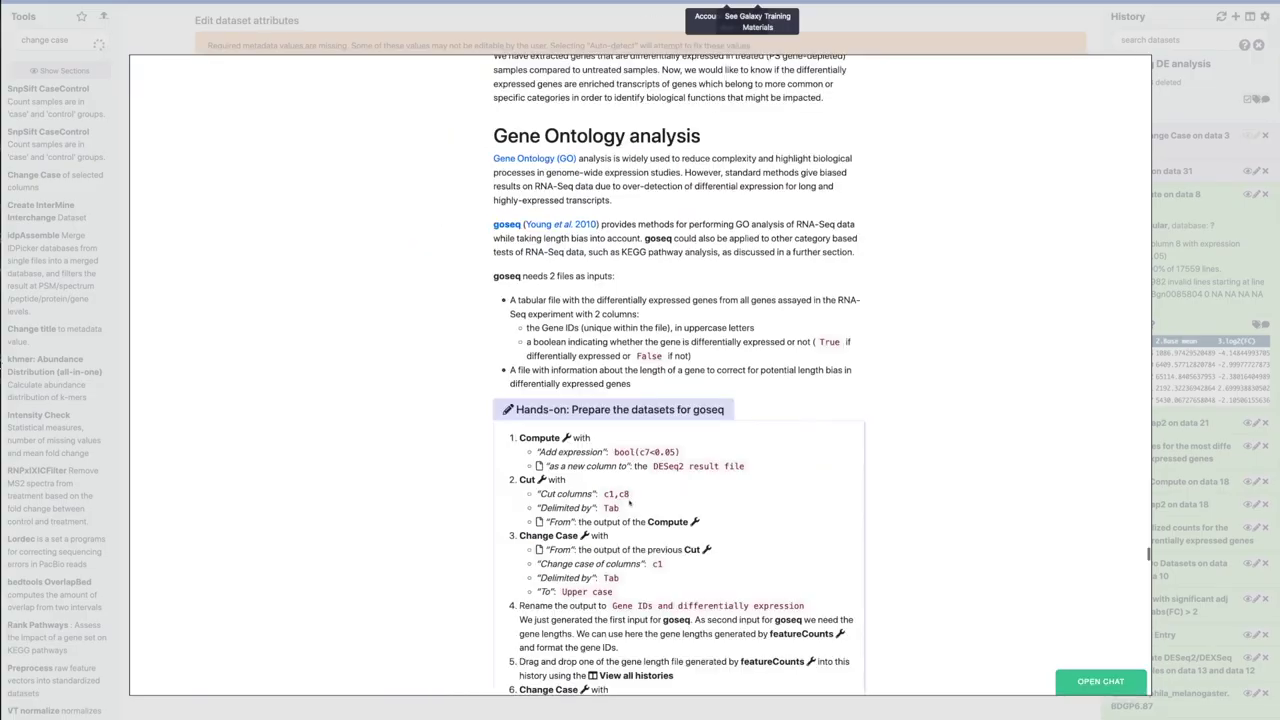
scroll(630, 503, down, 2)
triple_click(652, 483)
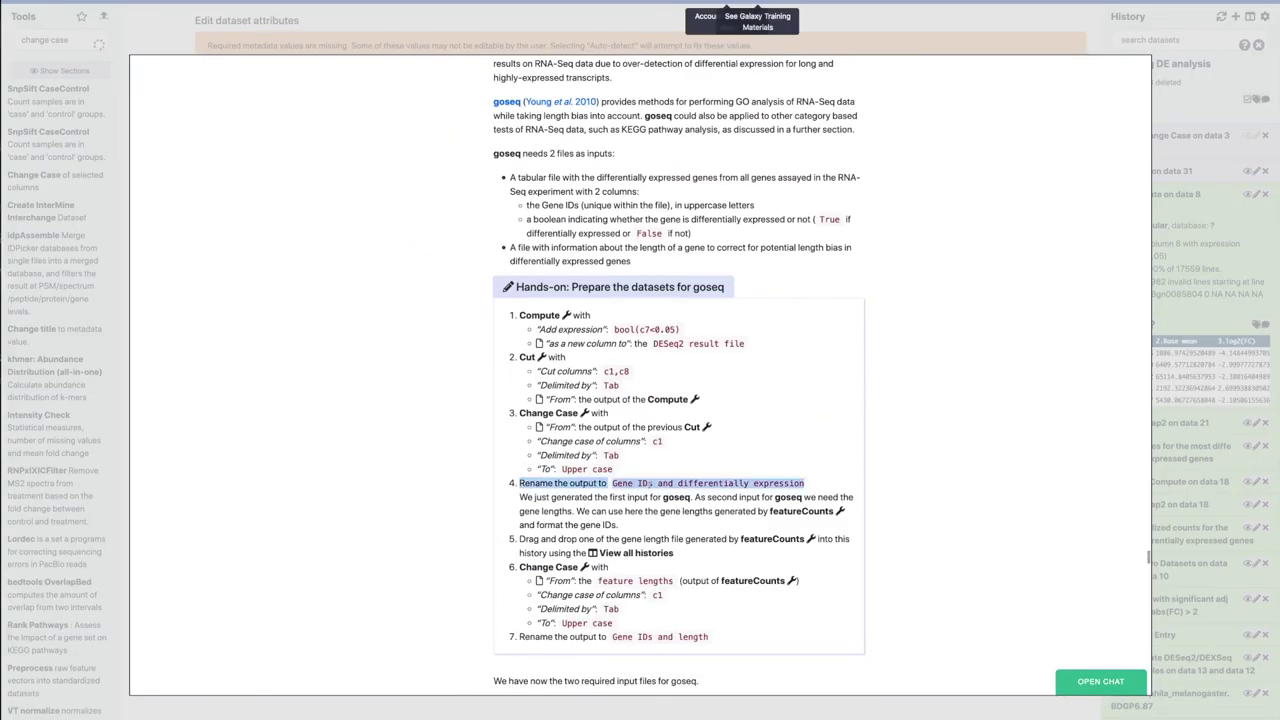
click(652, 483)
drag(612, 483, 806, 485)
key(ctrl+c)
click(661, 716)
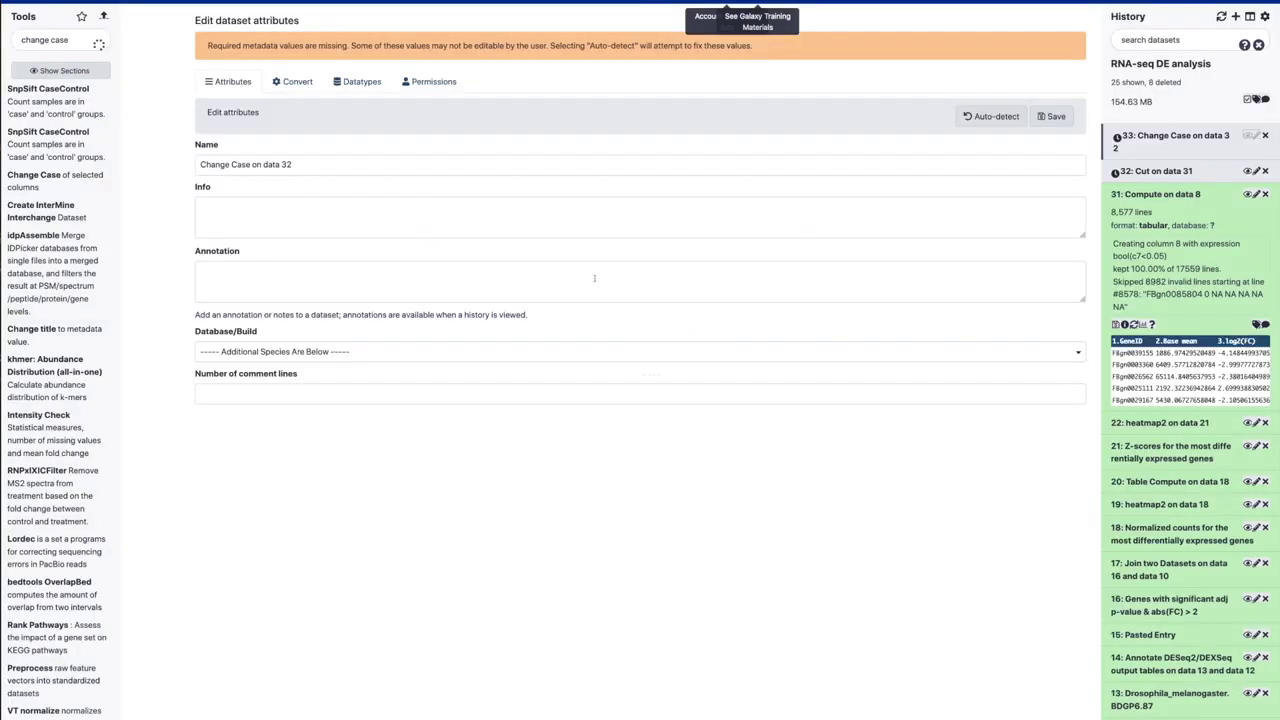
click(436, 166)
key(ctrl+a)
key(ctrl+v)
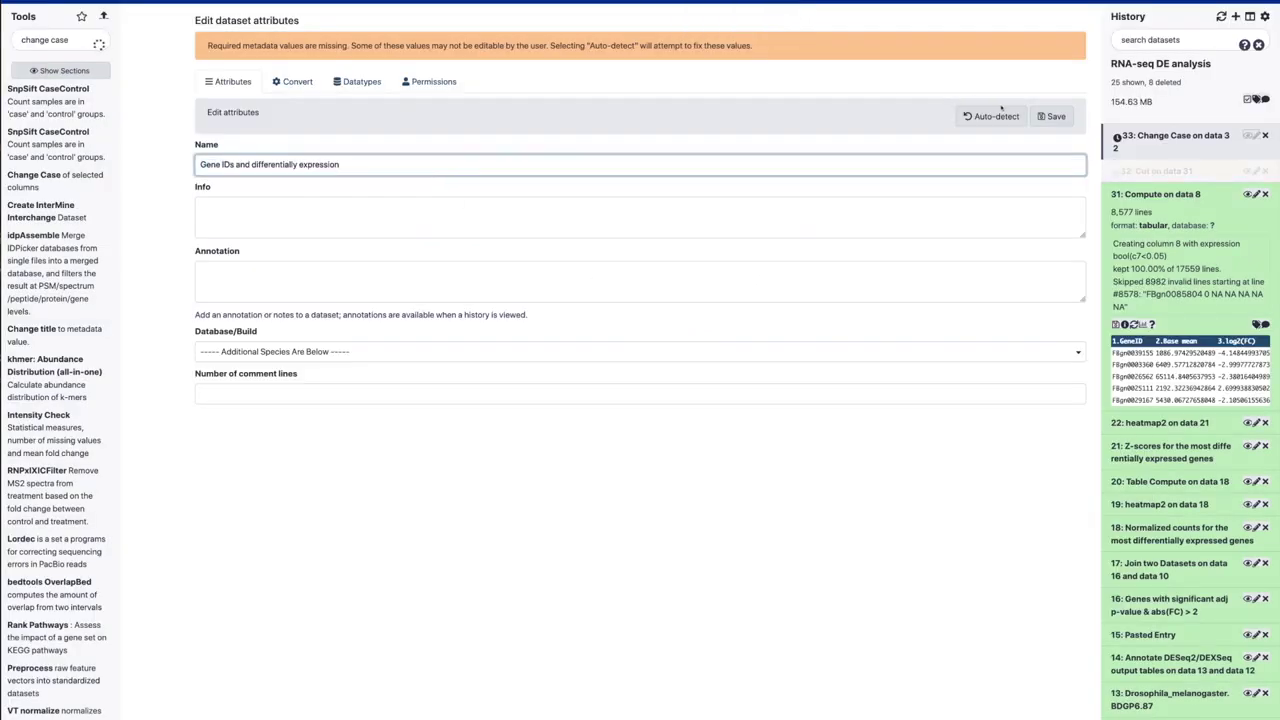
click(1051, 116)
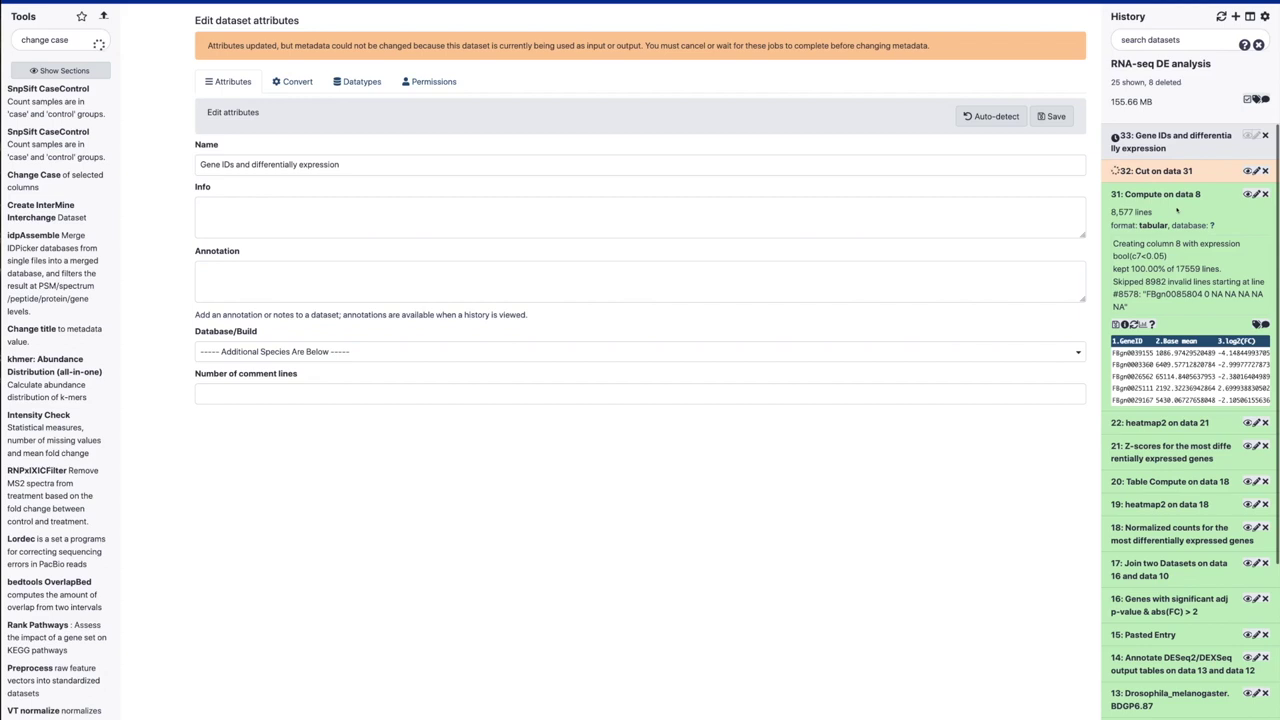
Review the expression summary and column preview of the Compute output, dataset 31, and view its full table.
drag(1113, 244, 1158, 244)
click(1182, 244)
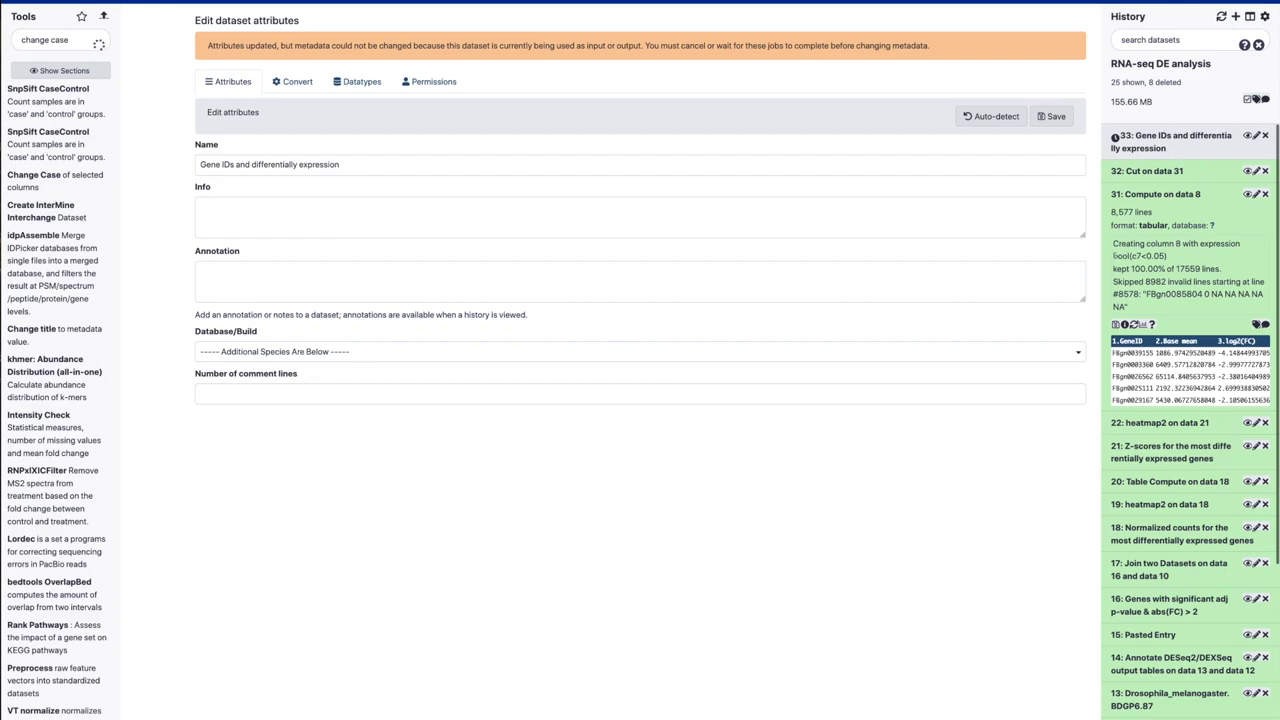
triple_click(1113, 256)
scroll(1190, 370, right, 3)
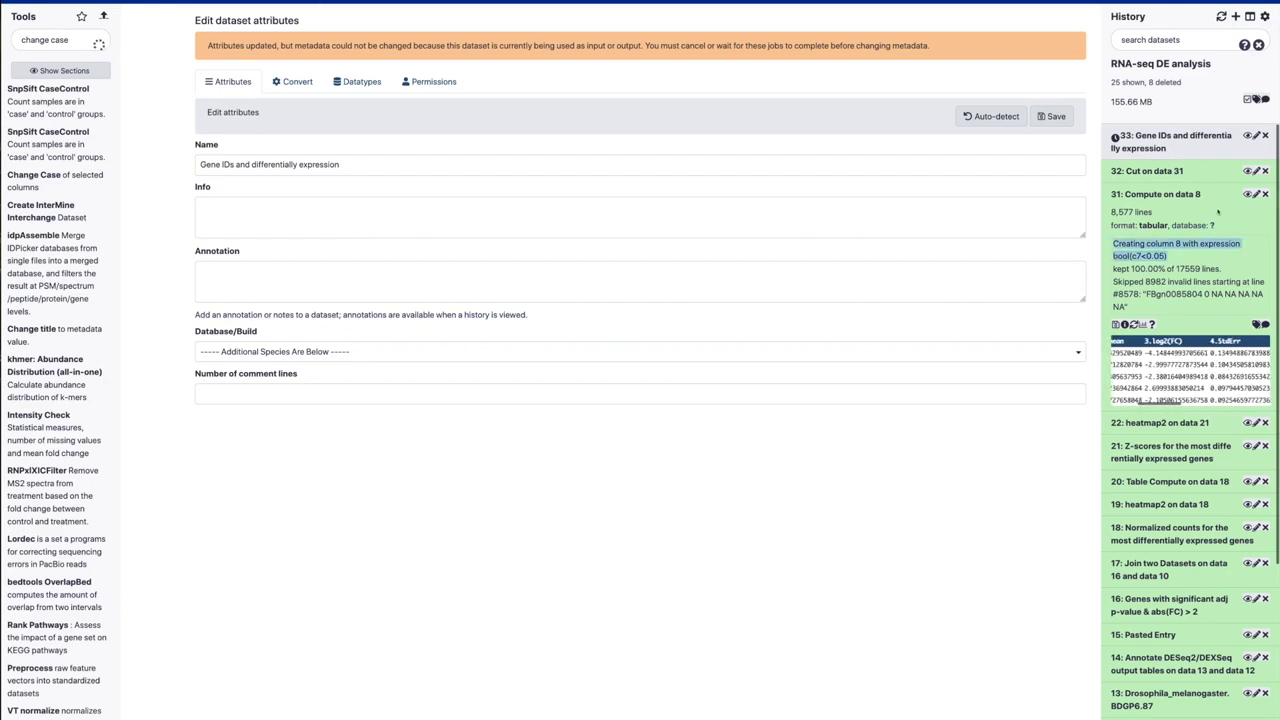
click(1256, 194)
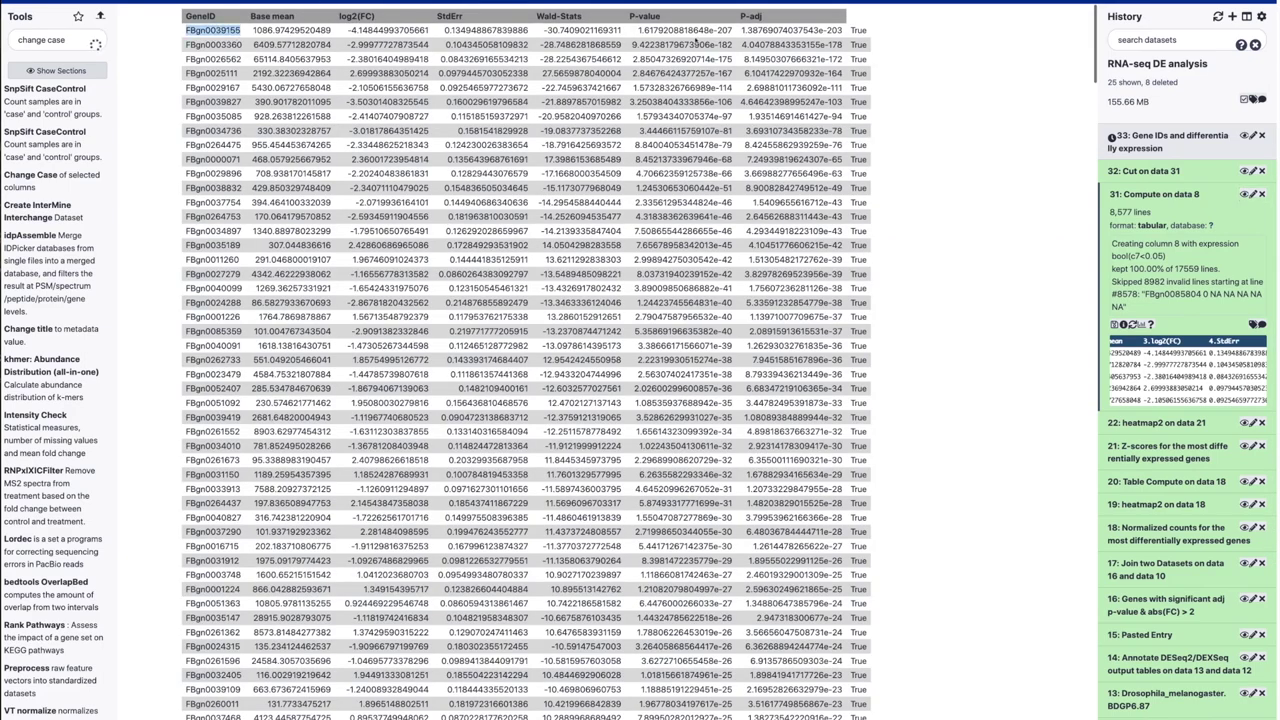
Browse the added column of the Compute table from its first row down to where the values switch from True to False.
double_click(858, 30)
scroll(527, 360, down, 20)
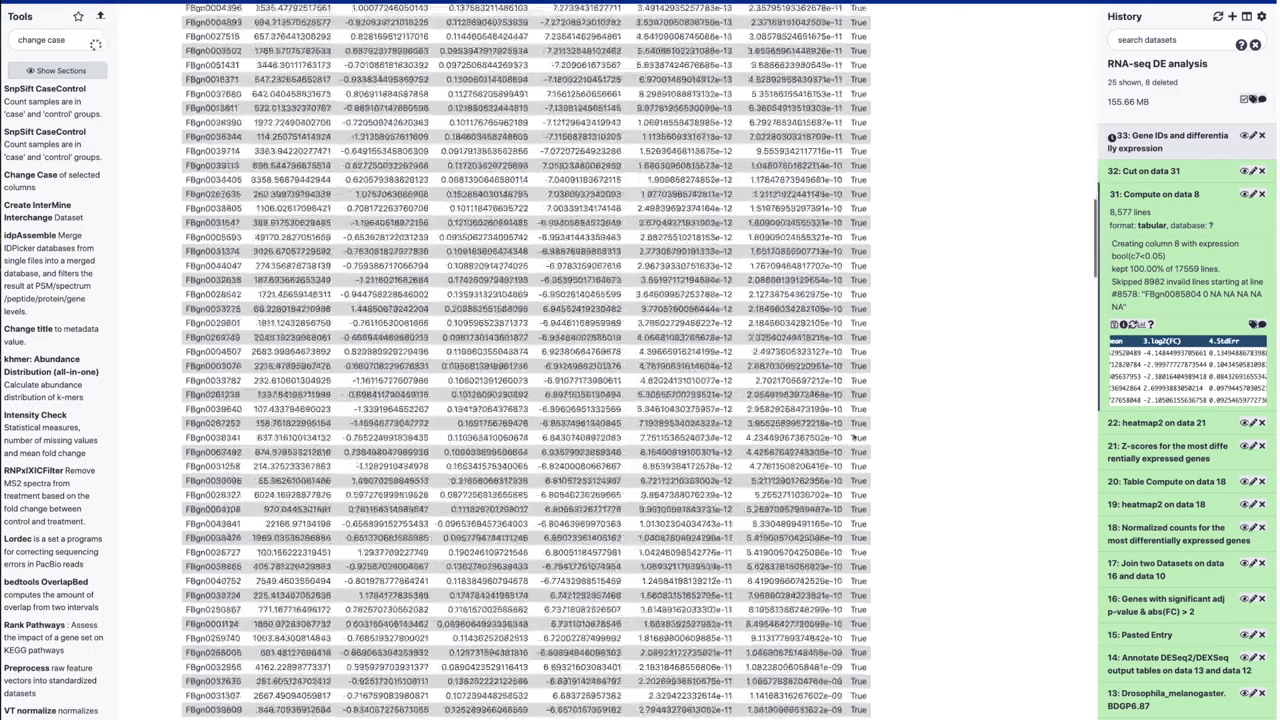
scroll(527, 360, down, 20)
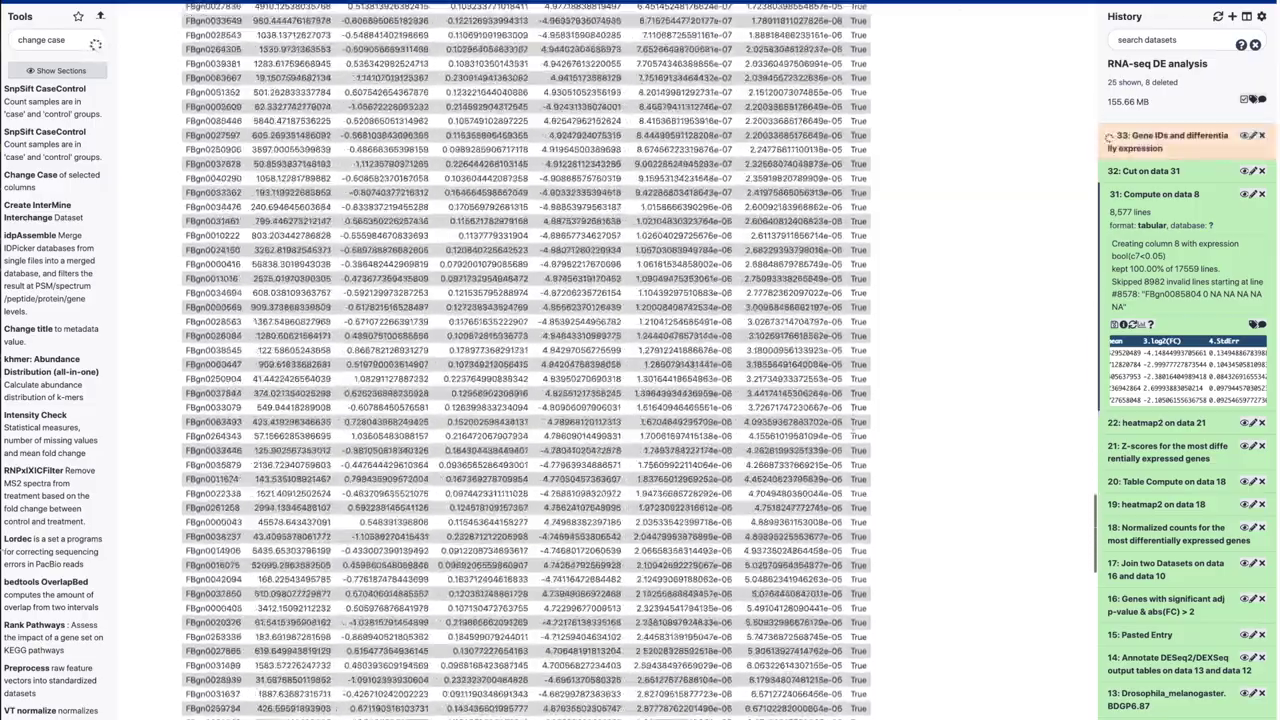
scroll(527, 360, down, 5)
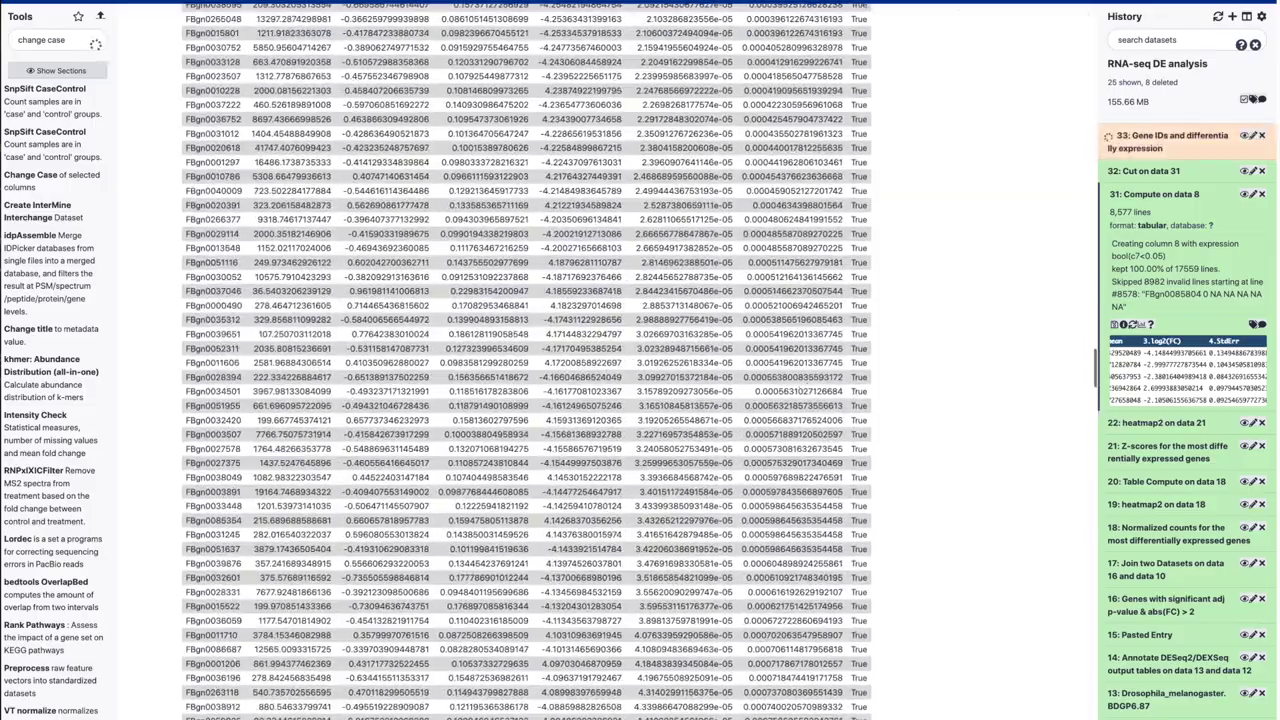
scroll(527, 360, down, 10)
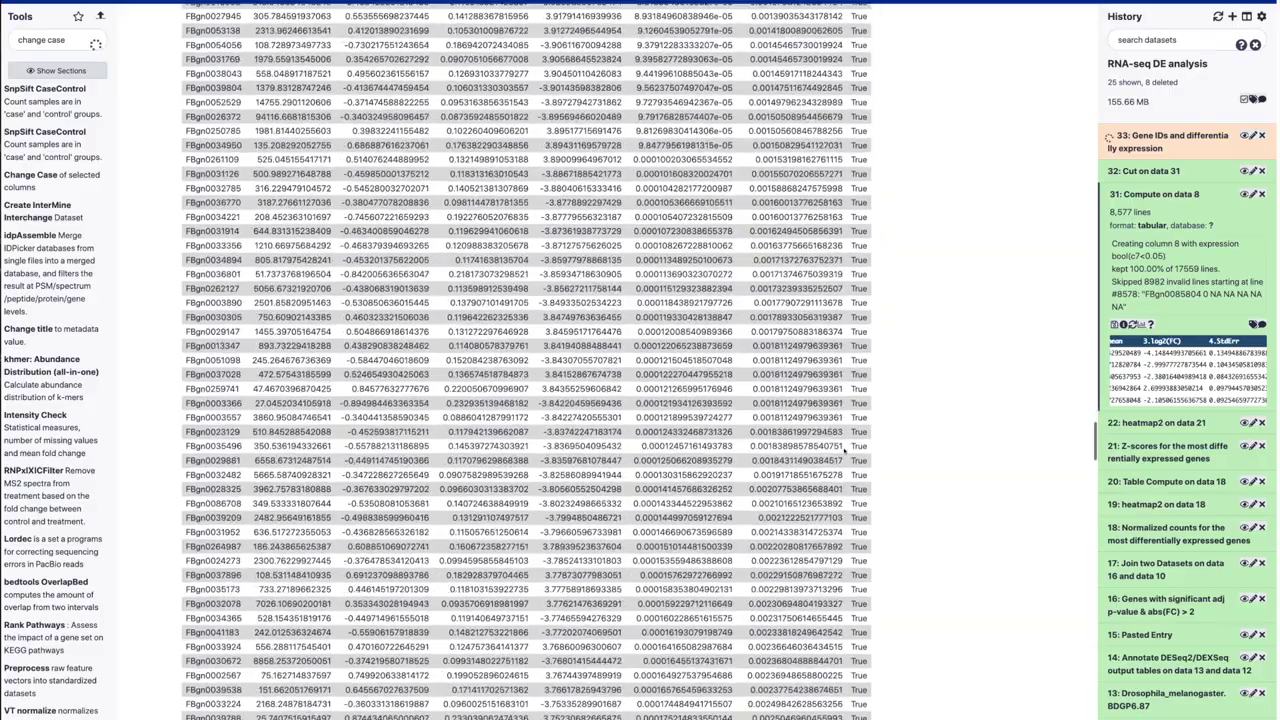
scroll(845, 452, down, 3)
scroll(845, 453, down, 10)
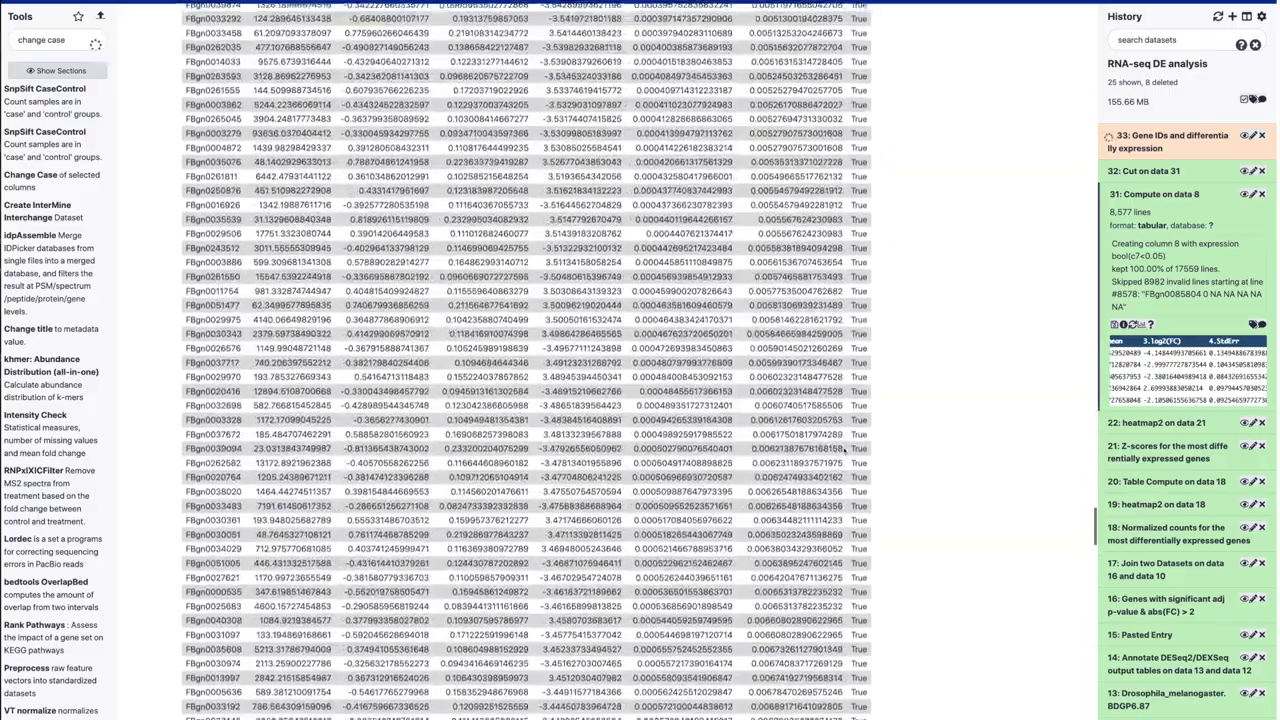
scroll(845, 453, down, 10)
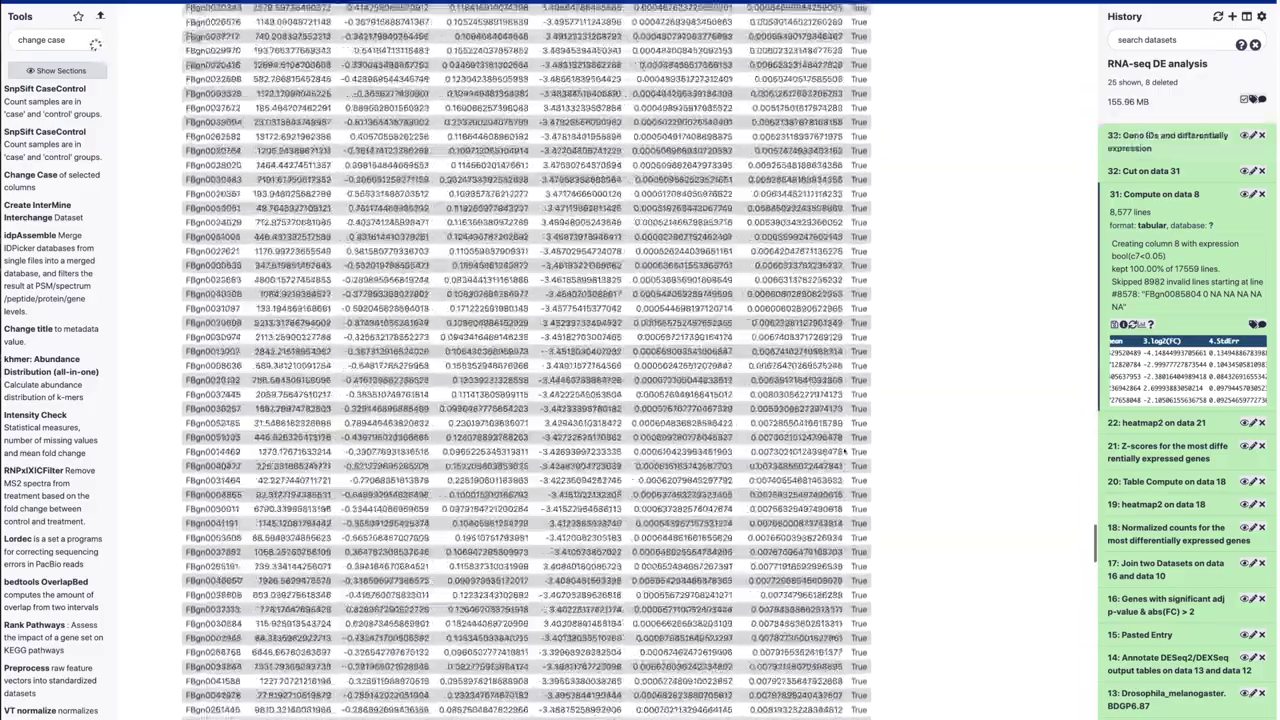
scroll(845, 451, down, 13)
scroll(845, 451, down, 14)
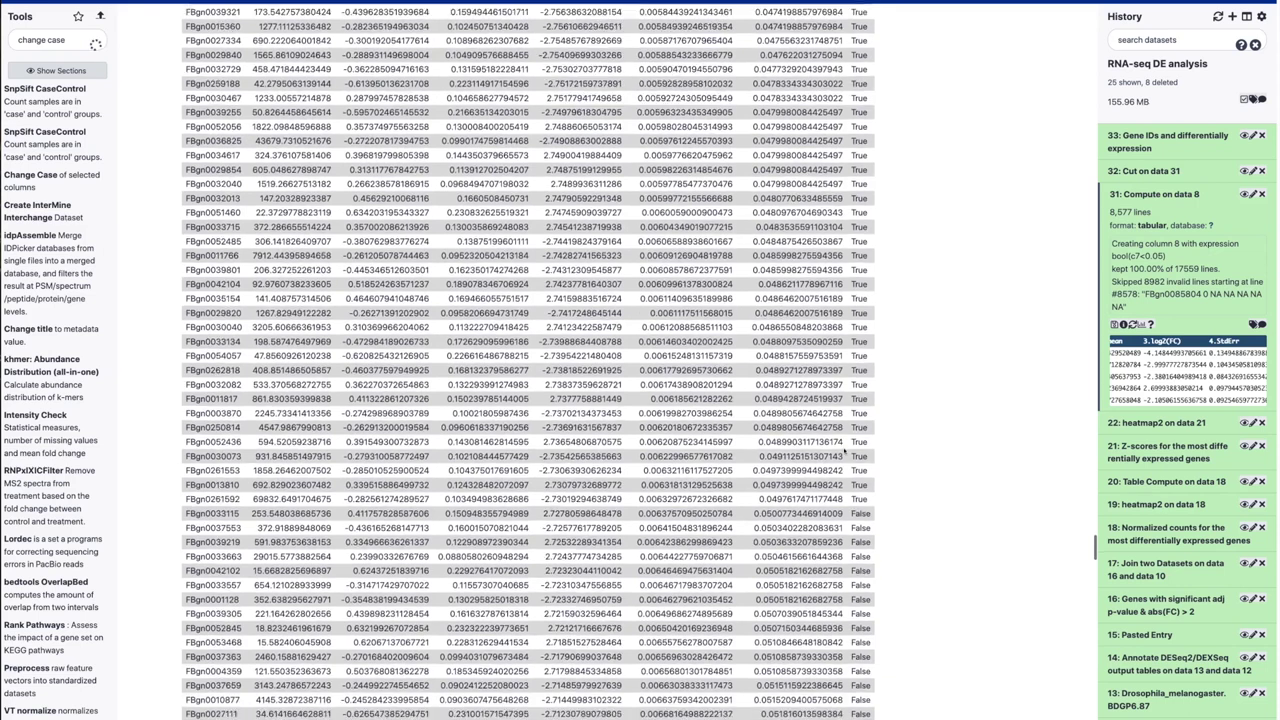
scroll(845, 452, down, 1)
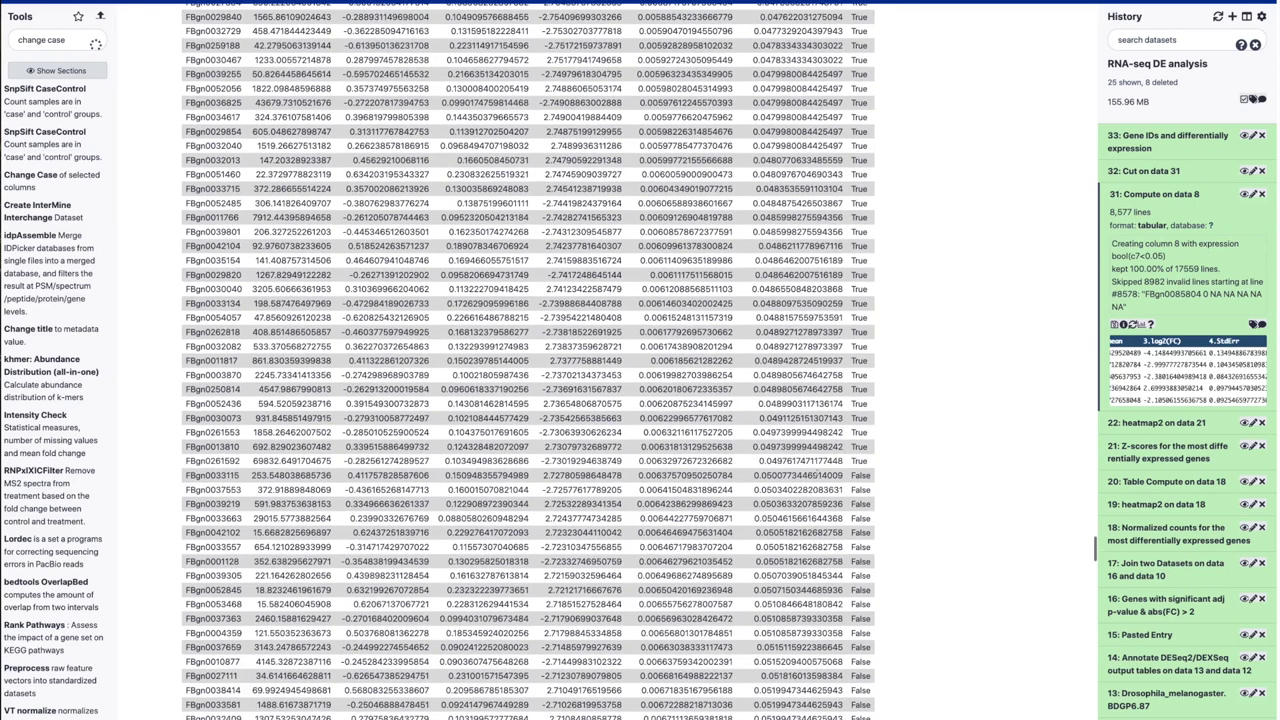
Compare the adjusted p-values and True/False entries around the 0.05 cutoff, and check the first False gene ID and the dataset's line count.
drag(759, 460, 868, 460)
drag(752, 478, 868, 475)
click(754, 476)
drag(186, 476, 280, 476)
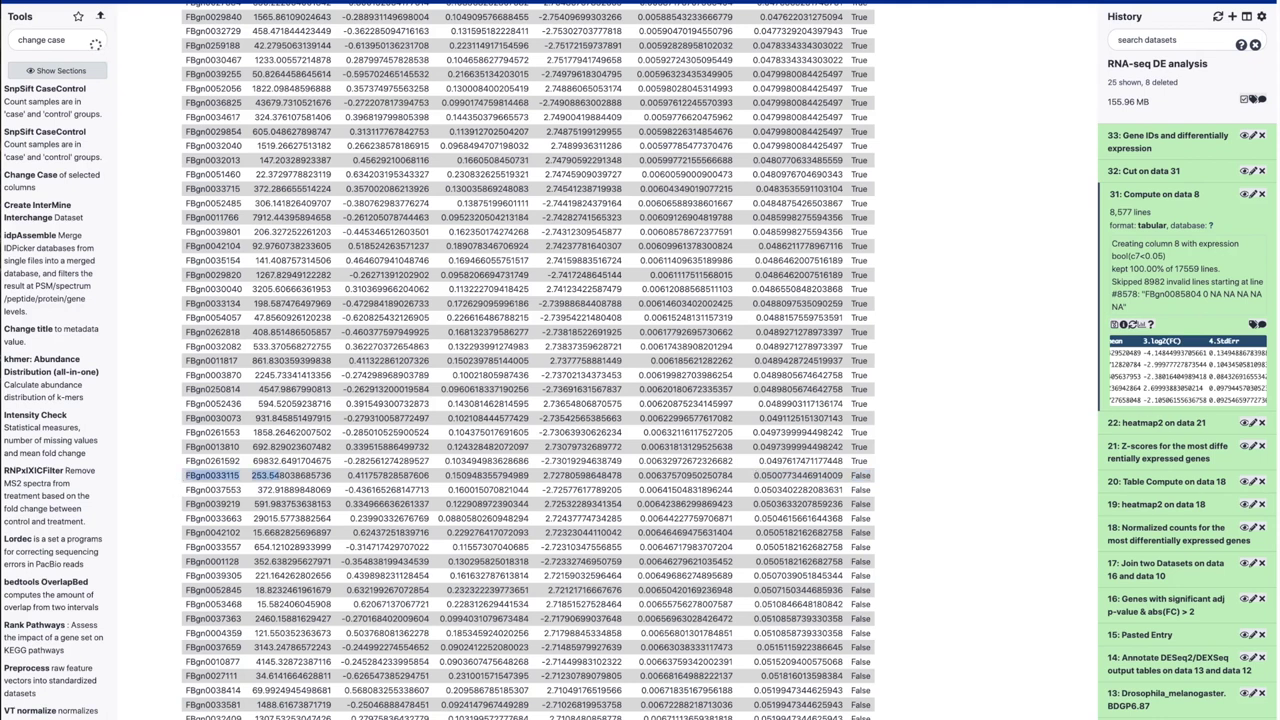
double_click(213, 476)
drag(1128, 212, 1097, 213)
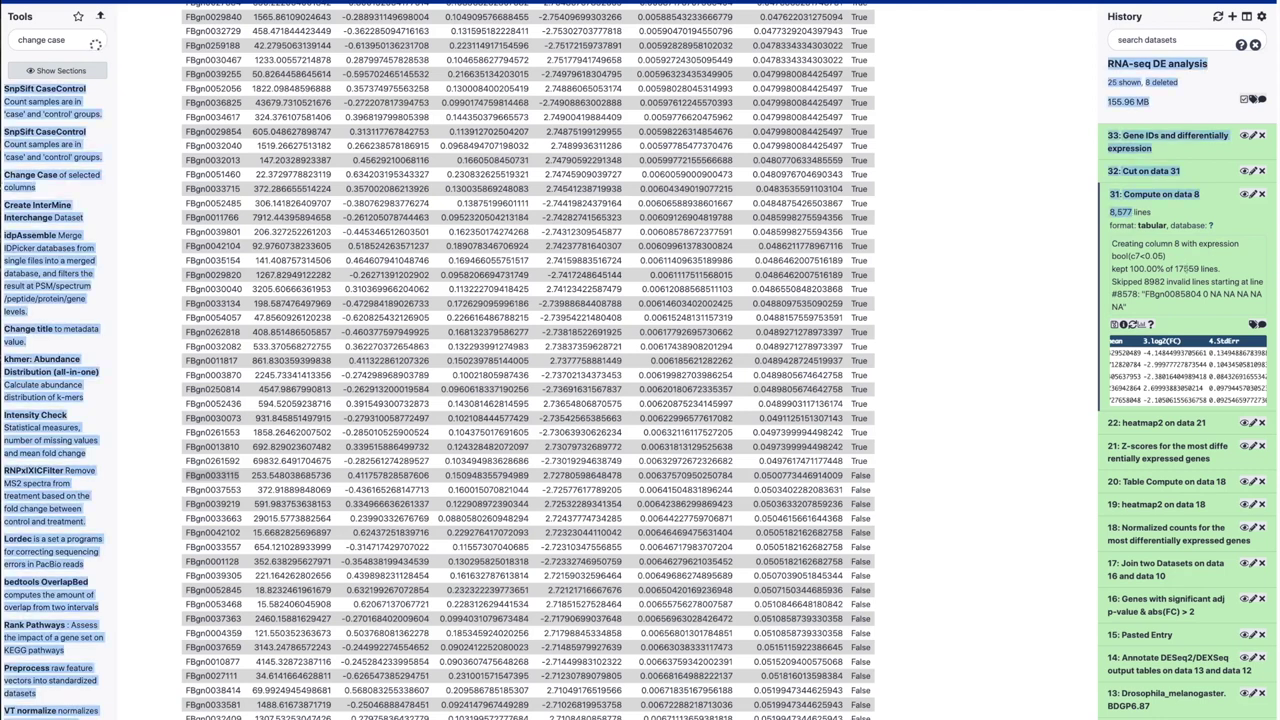
Check the kept and skipped line counts and the first invalid line in the Compute on data 8 summary.
double_click(1186, 268)
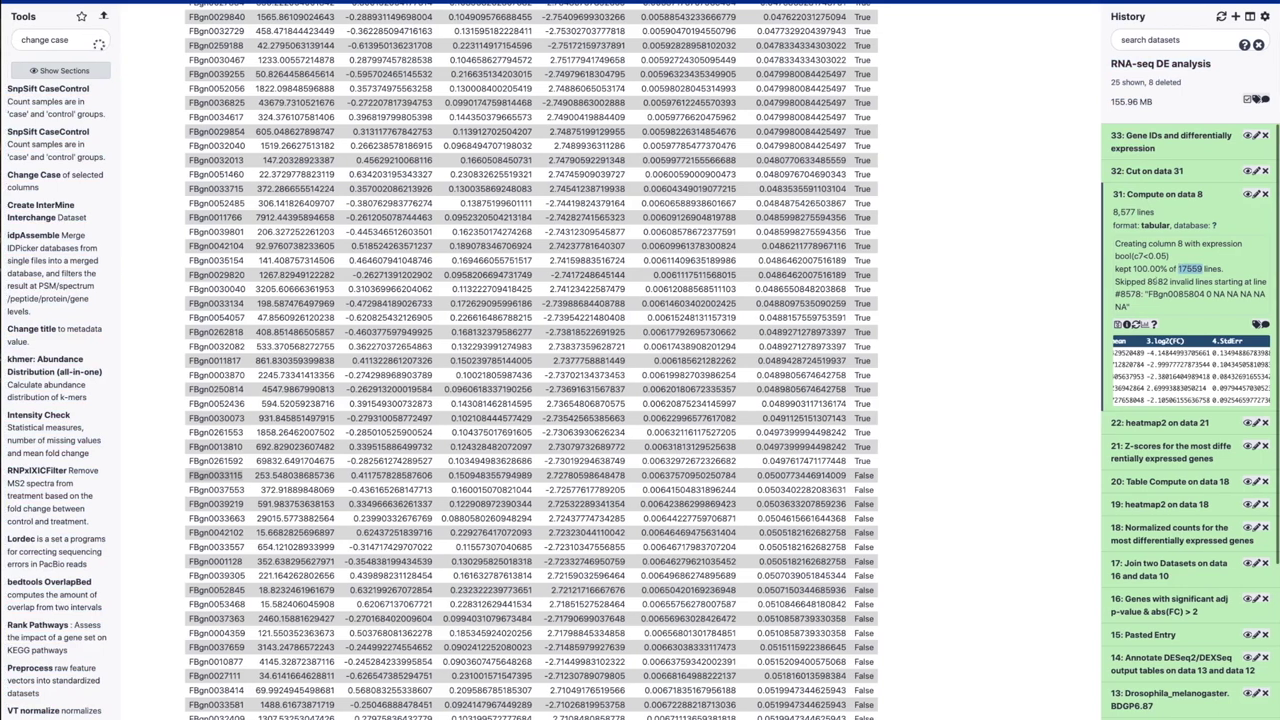
double_click(1153, 281)
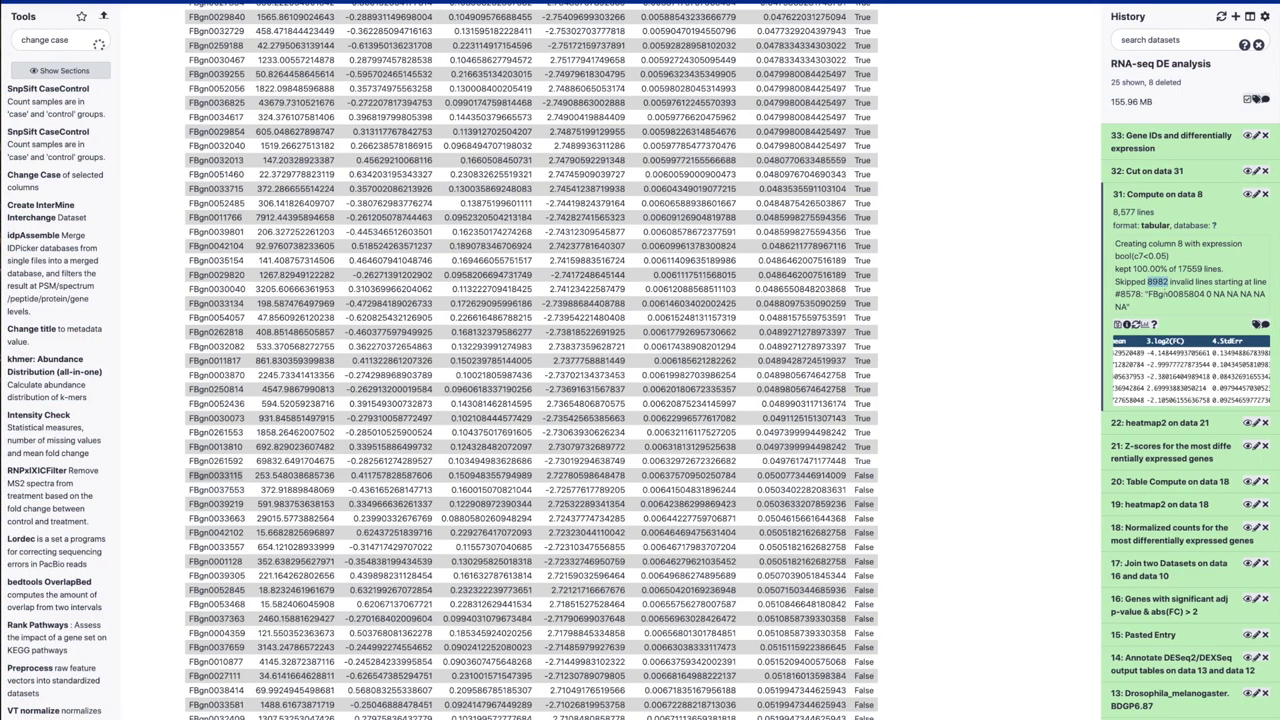
drag(1213, 294, 1266, 294)
double_click(1131, 294)
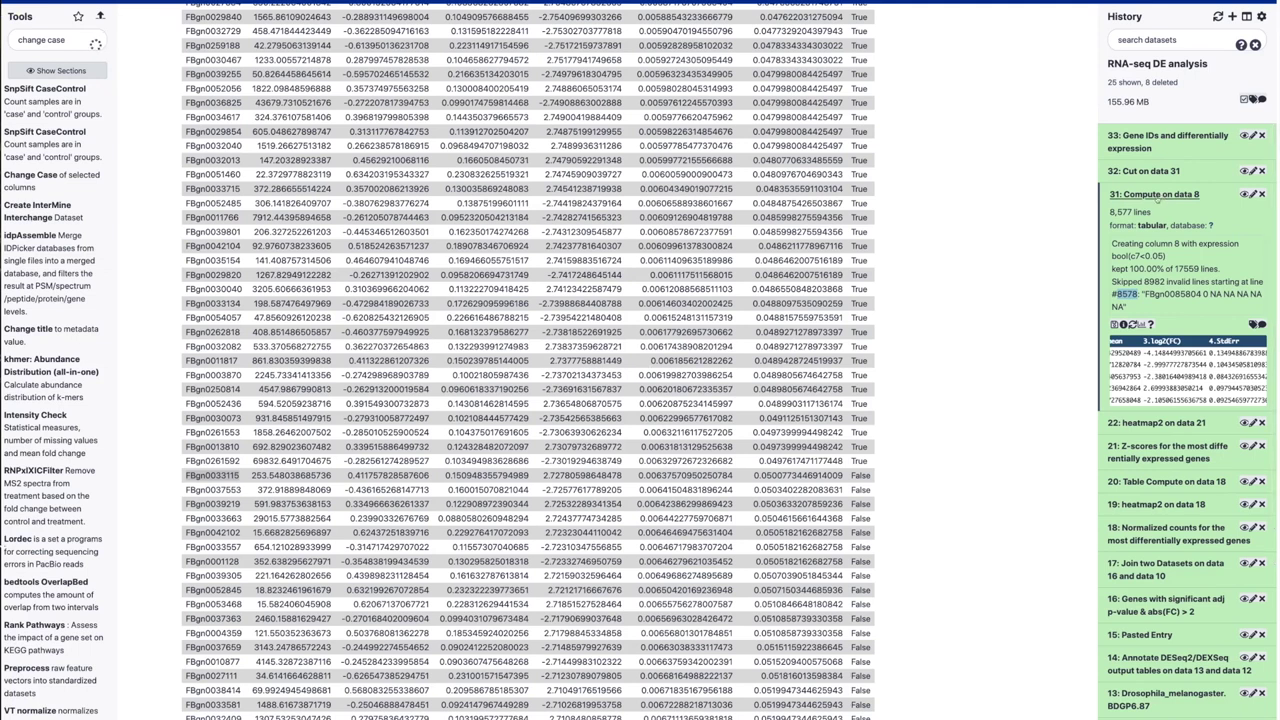
Collapse the Compute dataset and compare the gene ID case and True/False column in the previews of datasets 32 and 33.
click(1160, 197)
click(1145, 171)
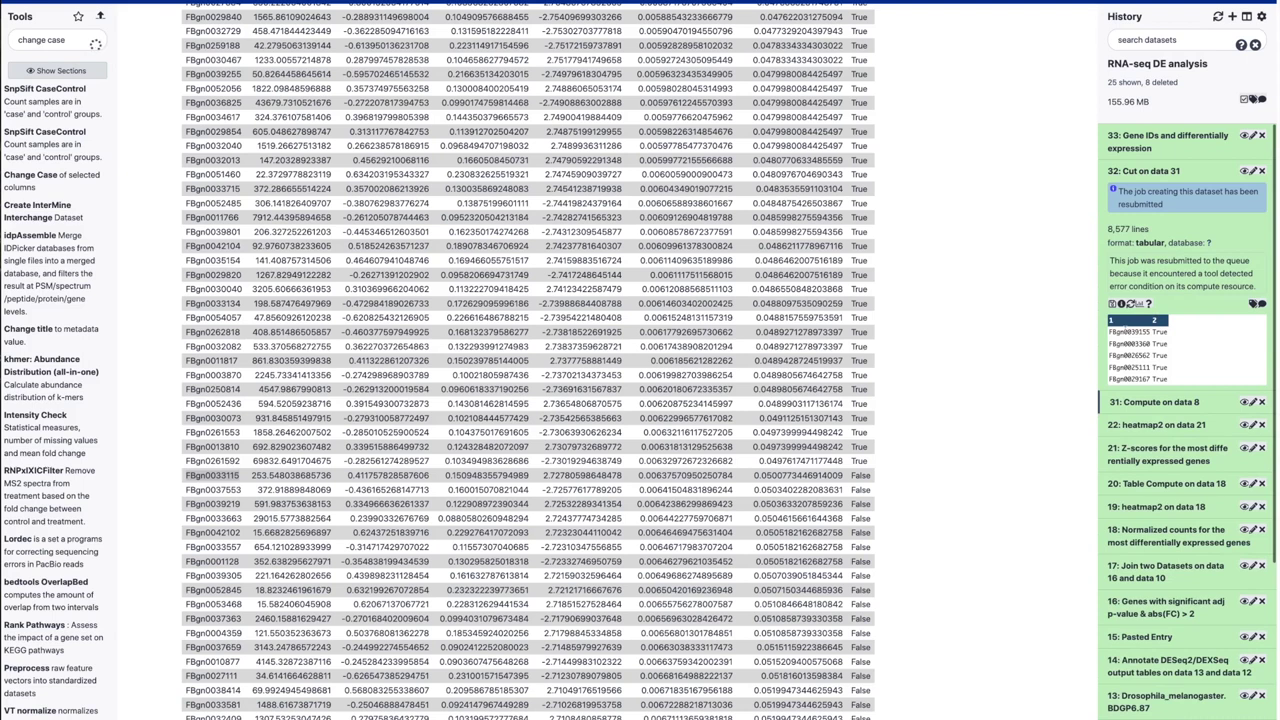
double_click(1130, 331)
click(1146, 145)
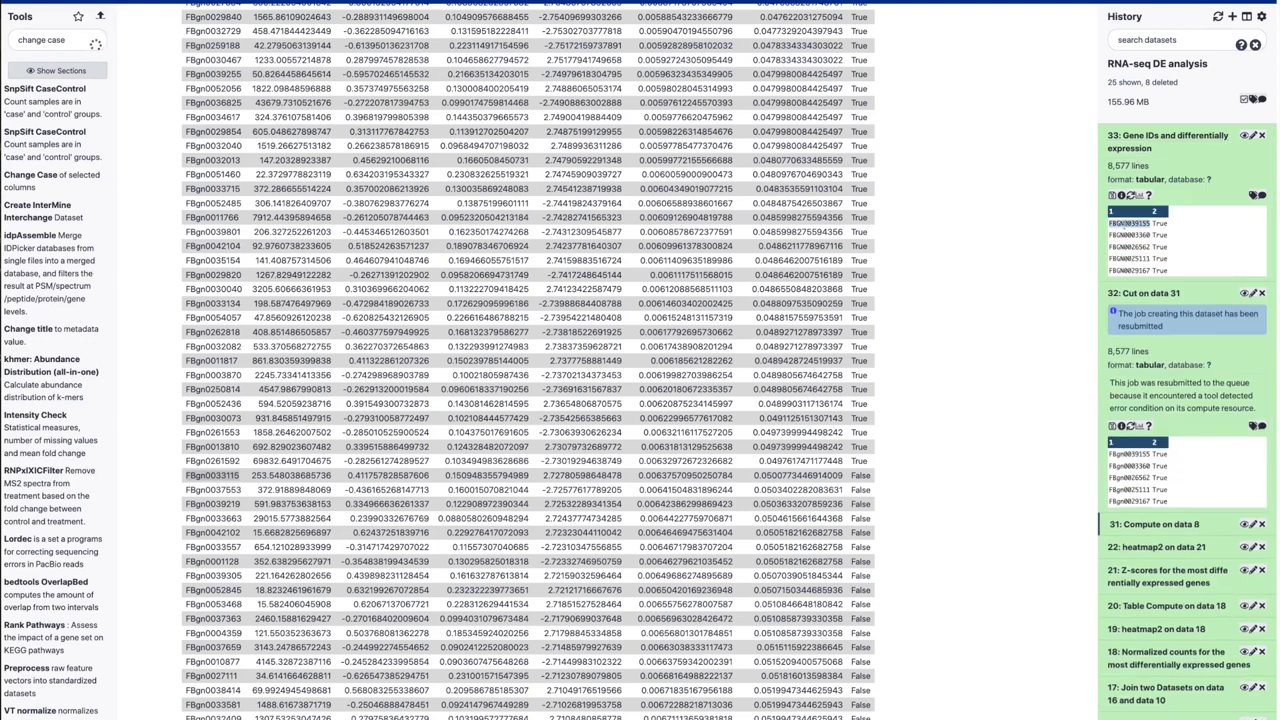
double_click(1159, 223)
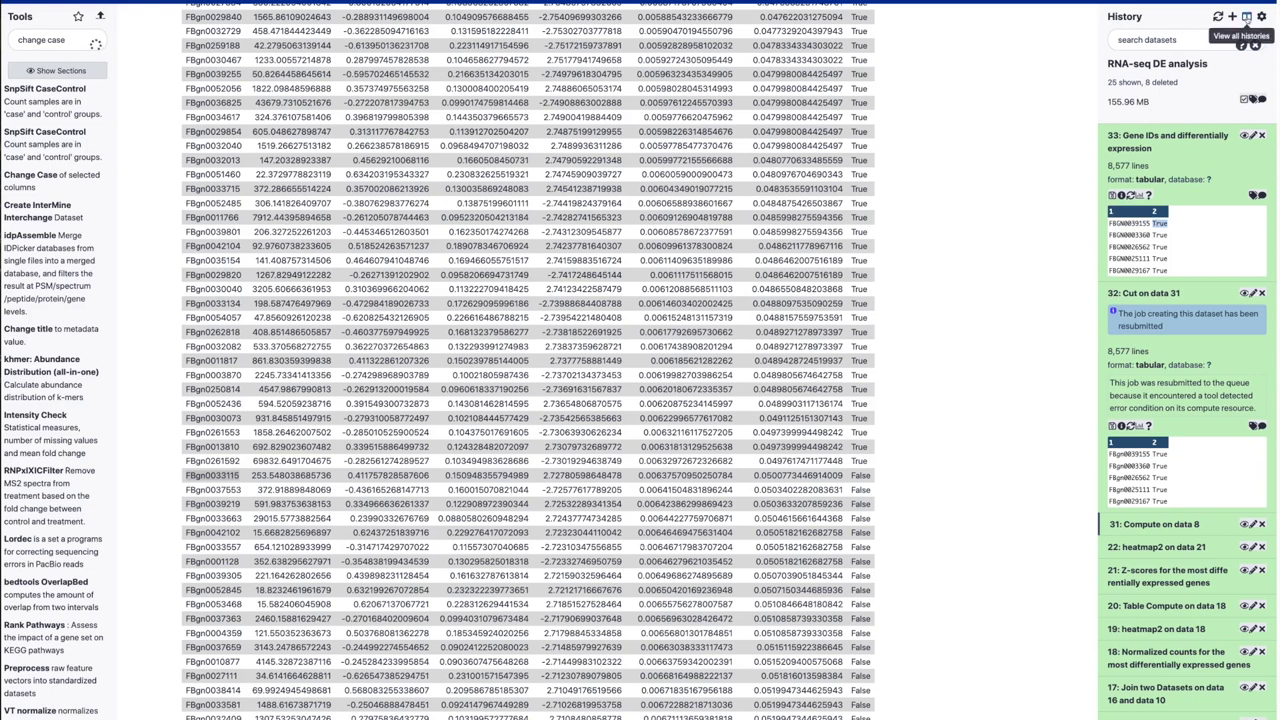
Copy the GSM461180 featureCounts Feature lengths dataset from the RNA-seq tutorial history into the RNA-seq DE analysis history and expand it.
click(1246, 16)
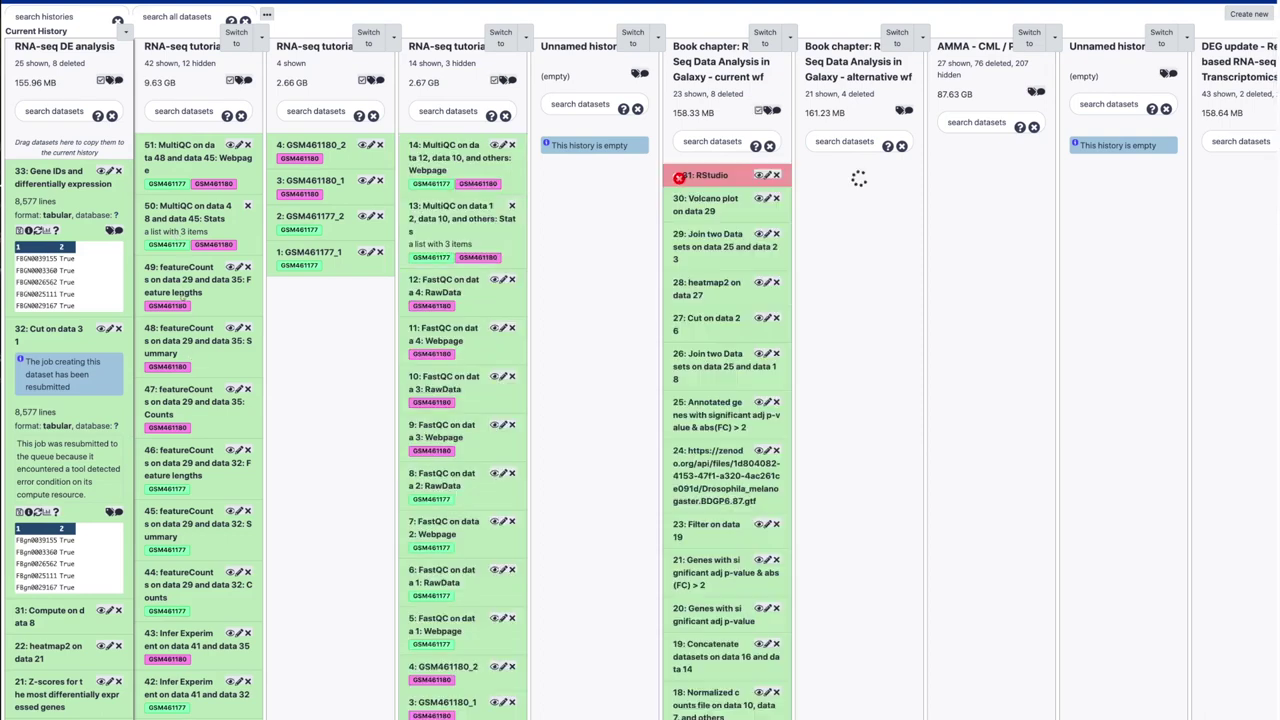
drag(194, 268, 80, 146)
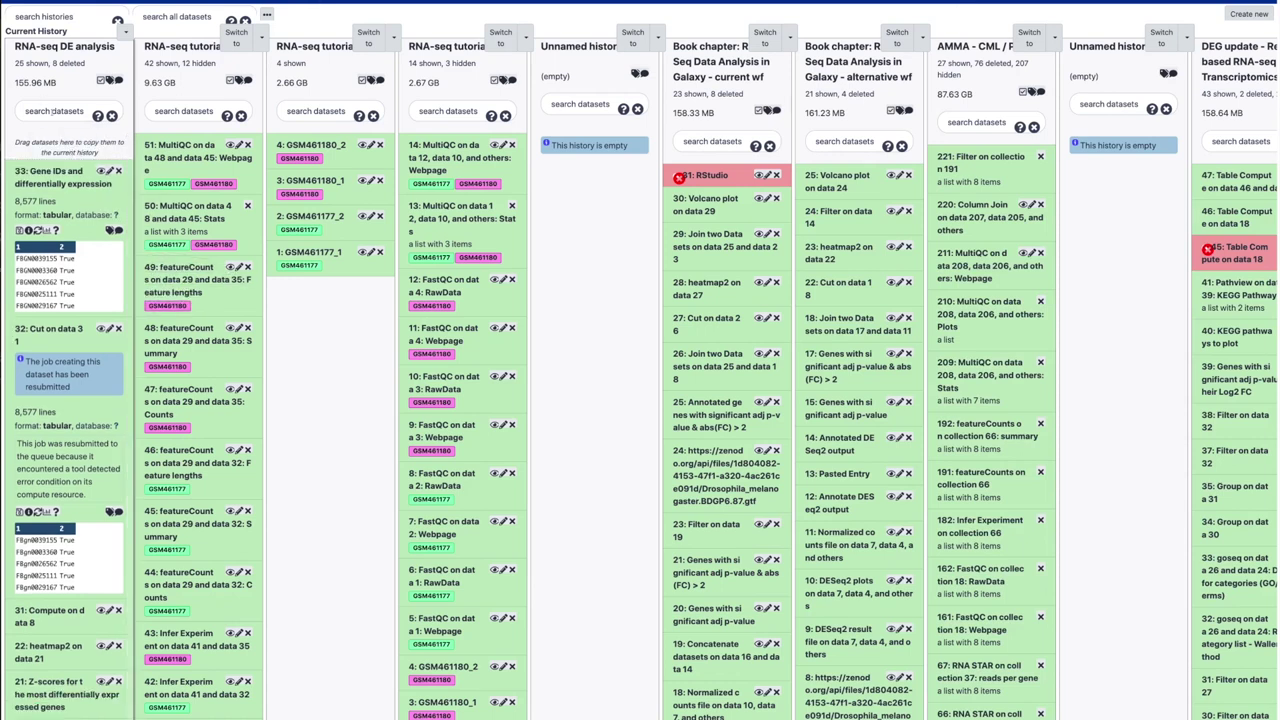
drag(188, 272, 72, 176)
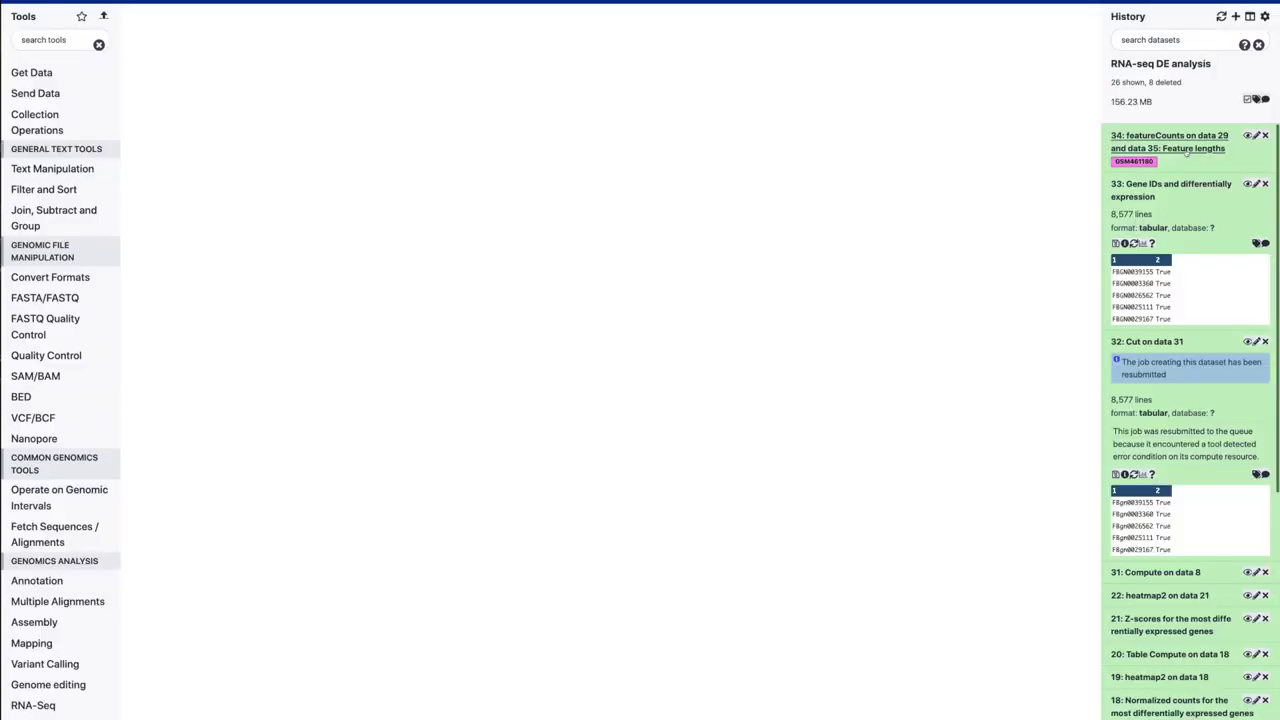
click(1165, 148)
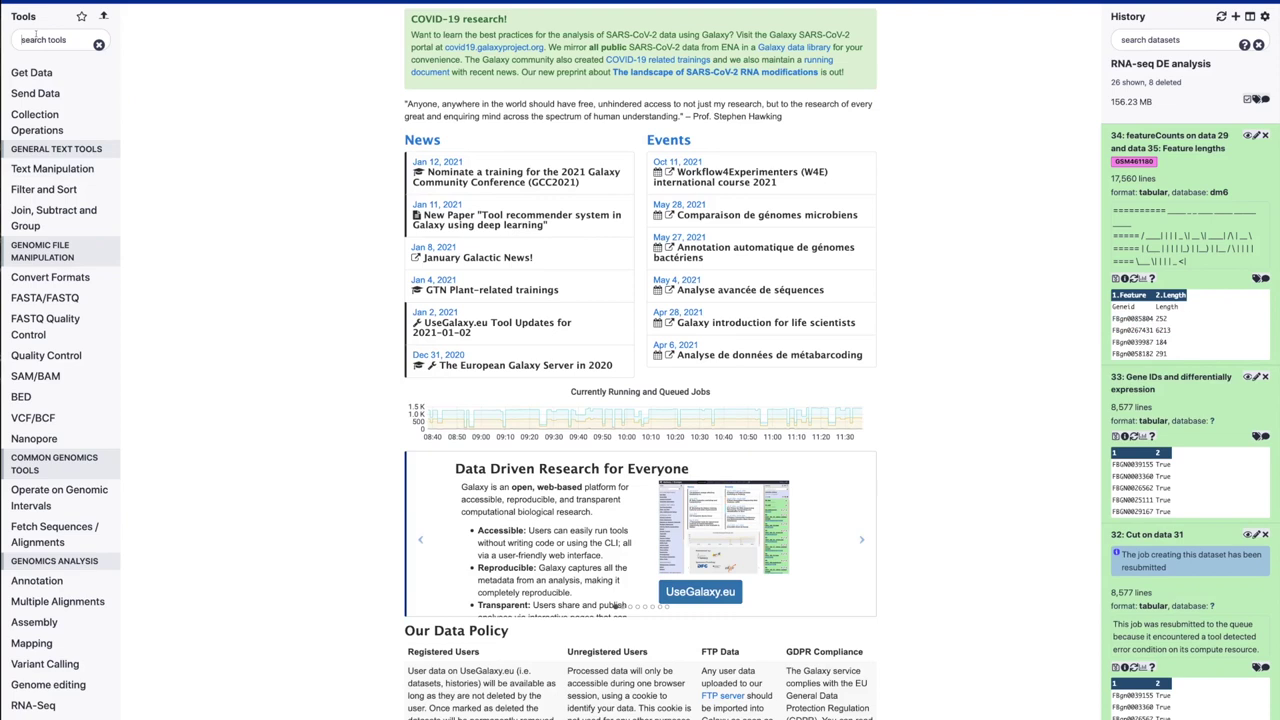
Run Change Case on the featureCounts Feature lengths dataset, converting column c1, tab-delimited, to upper case.
click(36, 38)
text(change case)
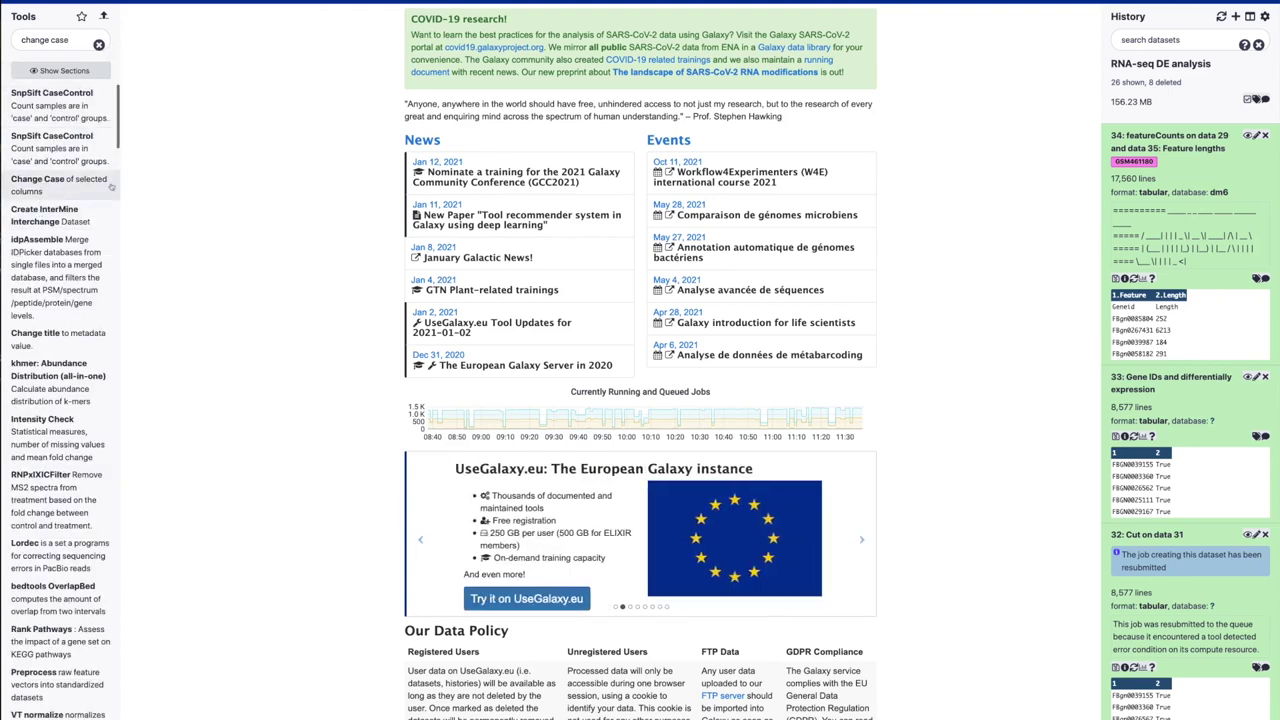
click(38, 179)
click(275, 126)
key(BackSpace)
key(BackSpace)
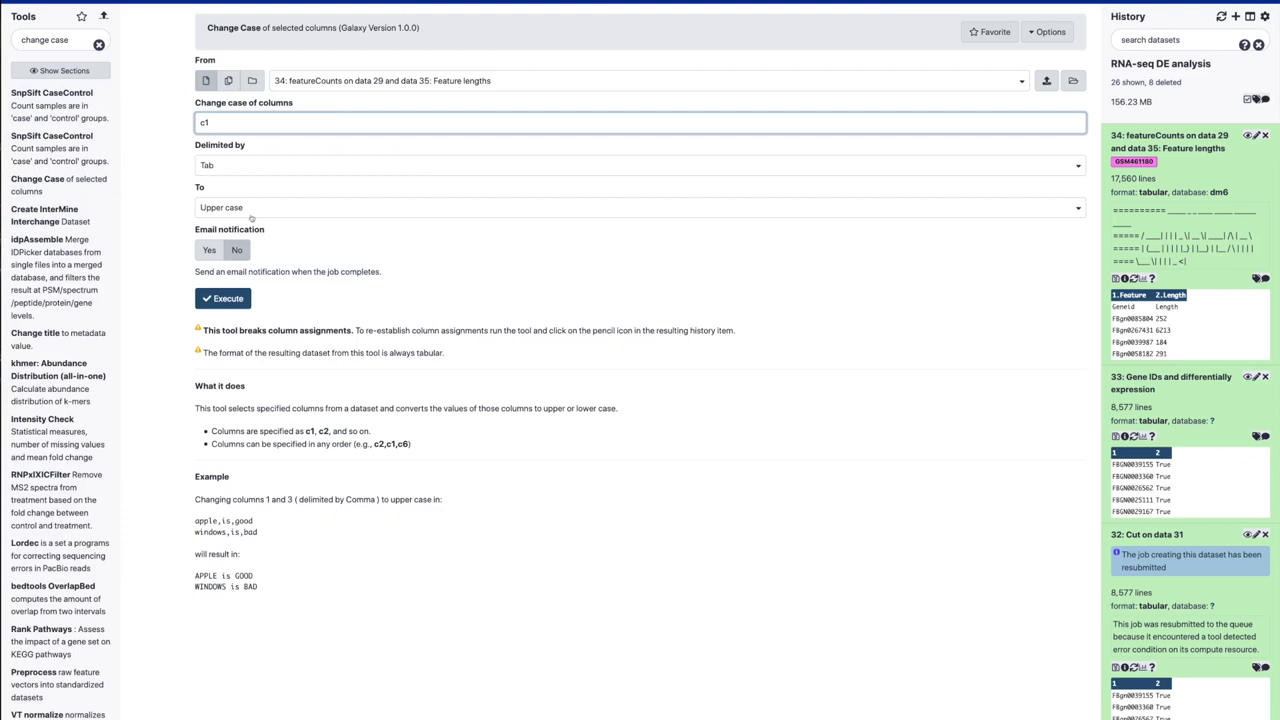
click(224, 298)
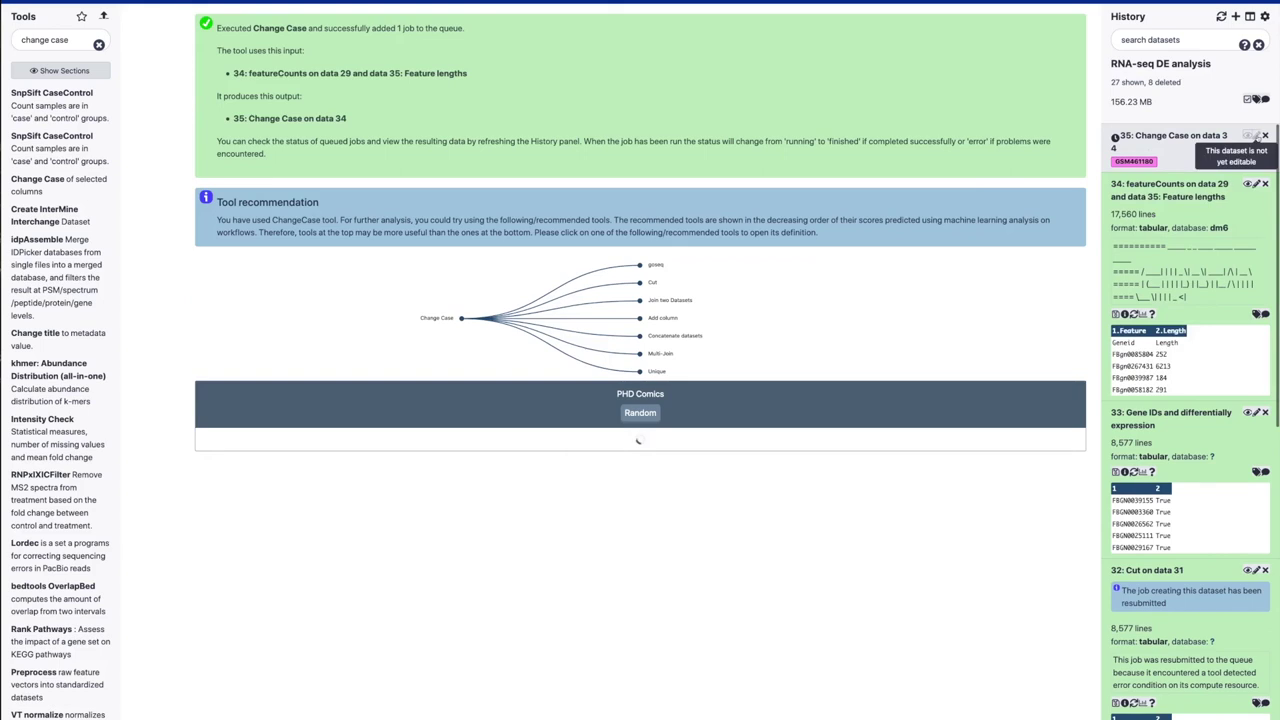
Open the attributes of the new Change Case output and copy the name "Gene IDs and length" from the tutorial's goseq preparation section.
click(1249, 135)
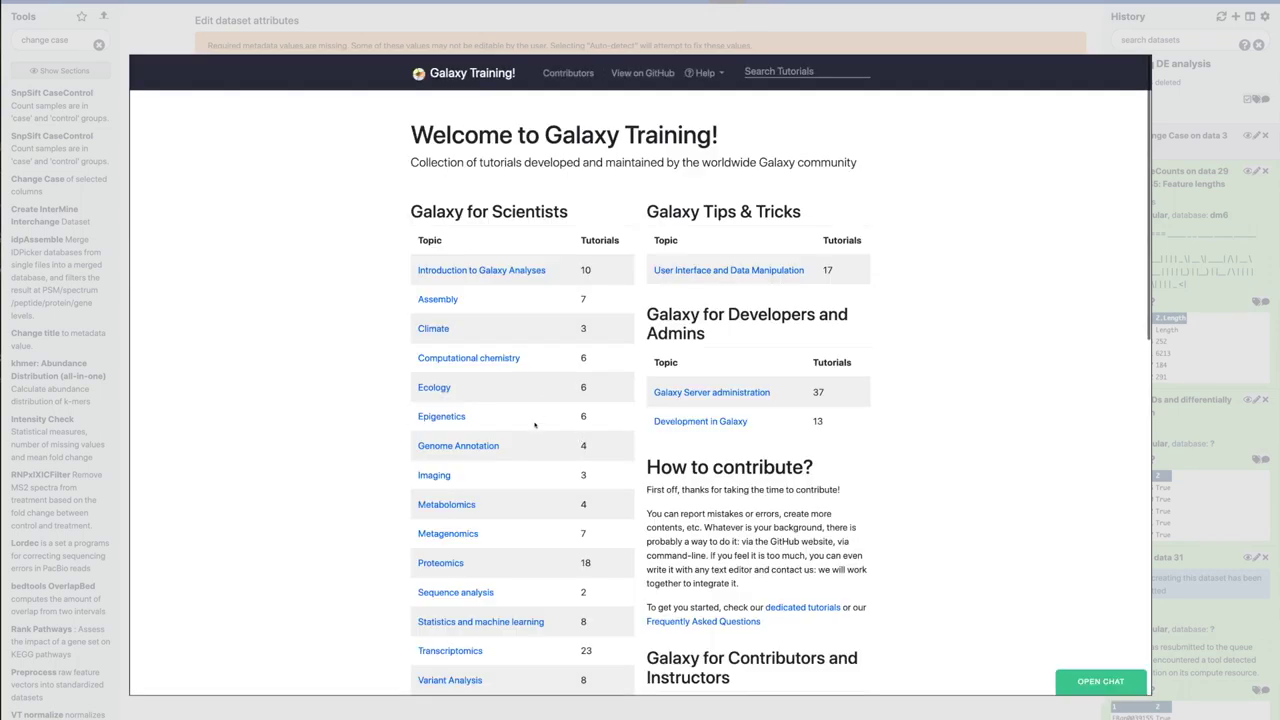
scroll(532, 428, down, 3)
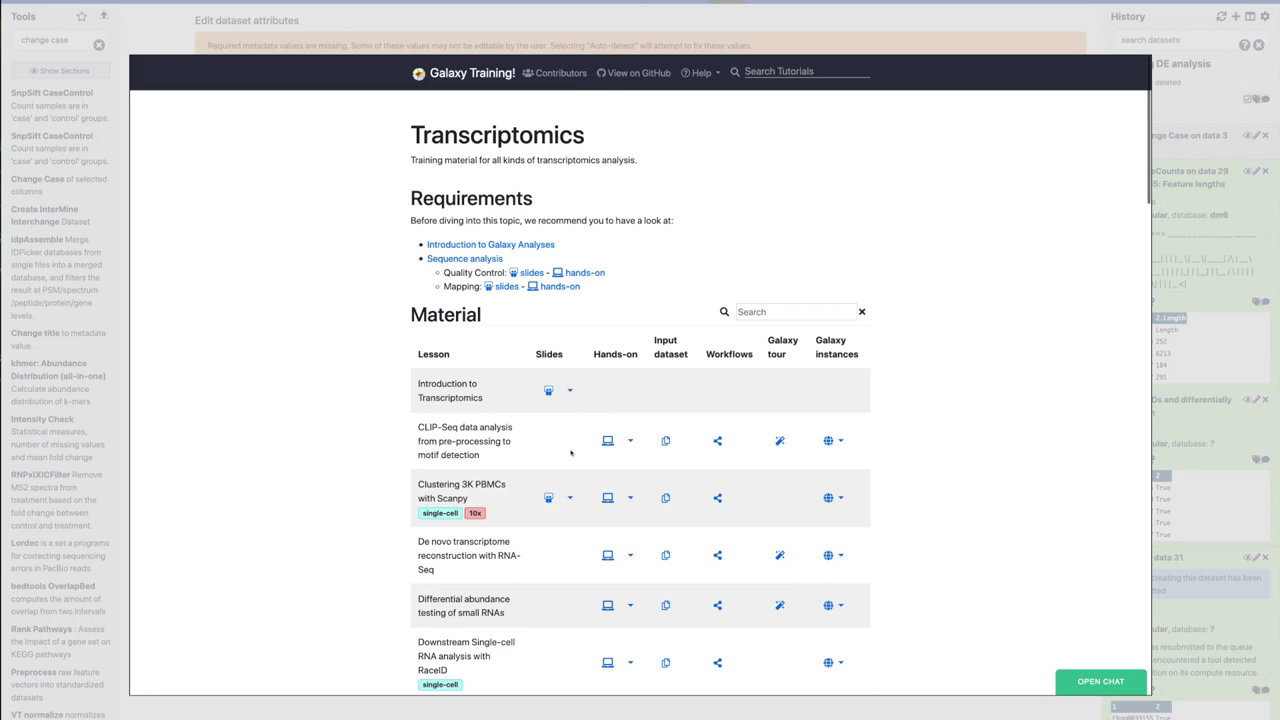
scroll(571, 453, down, 6)
click(607, 437)
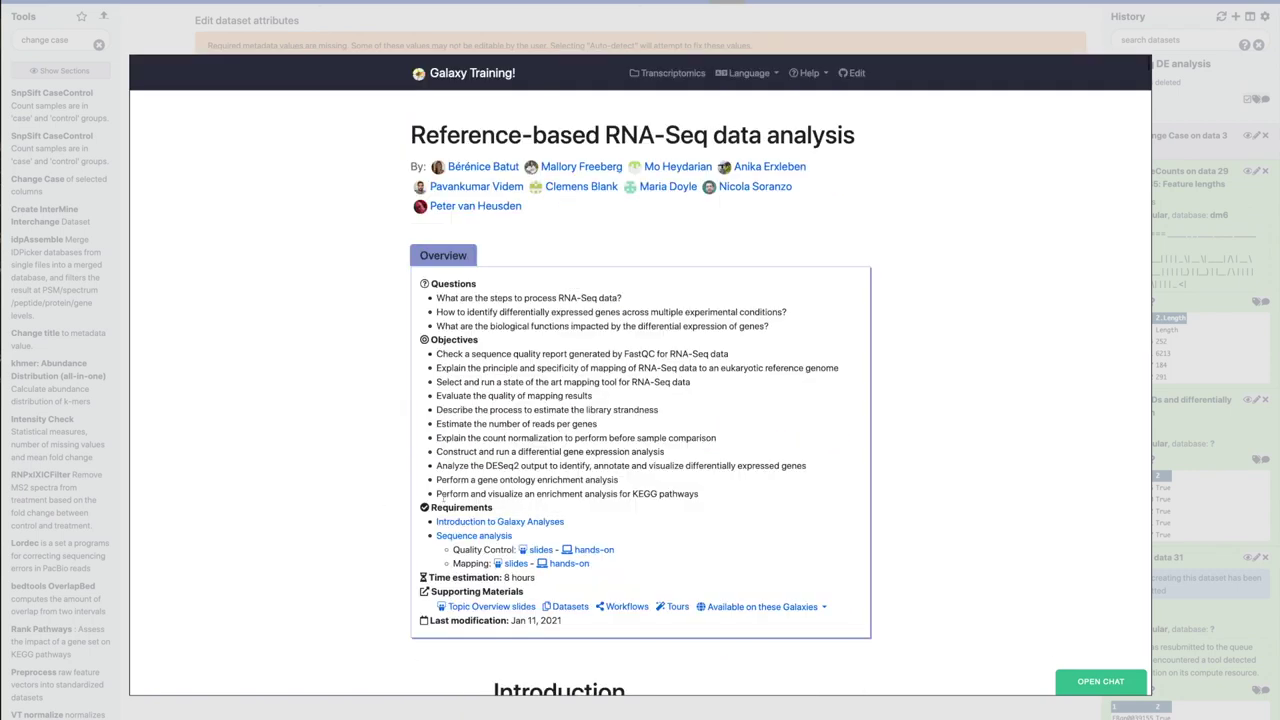
scroll(440, 498, down, 4)
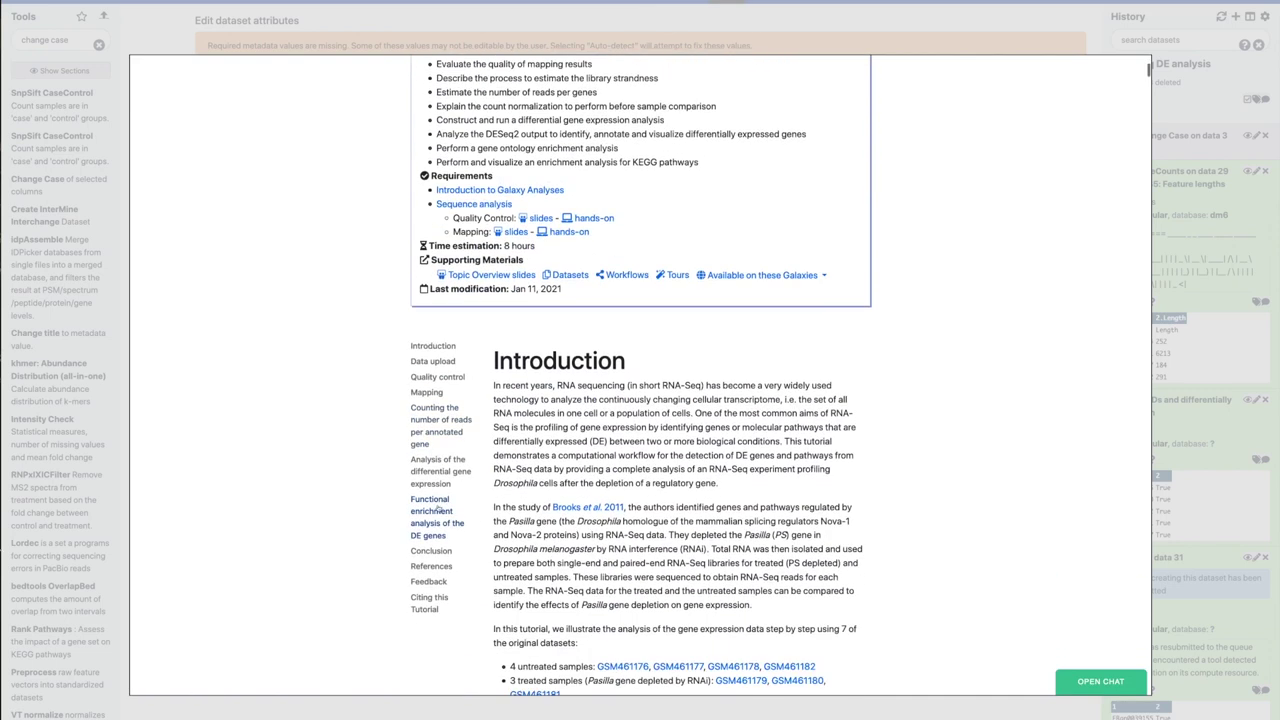
click(441, 518)
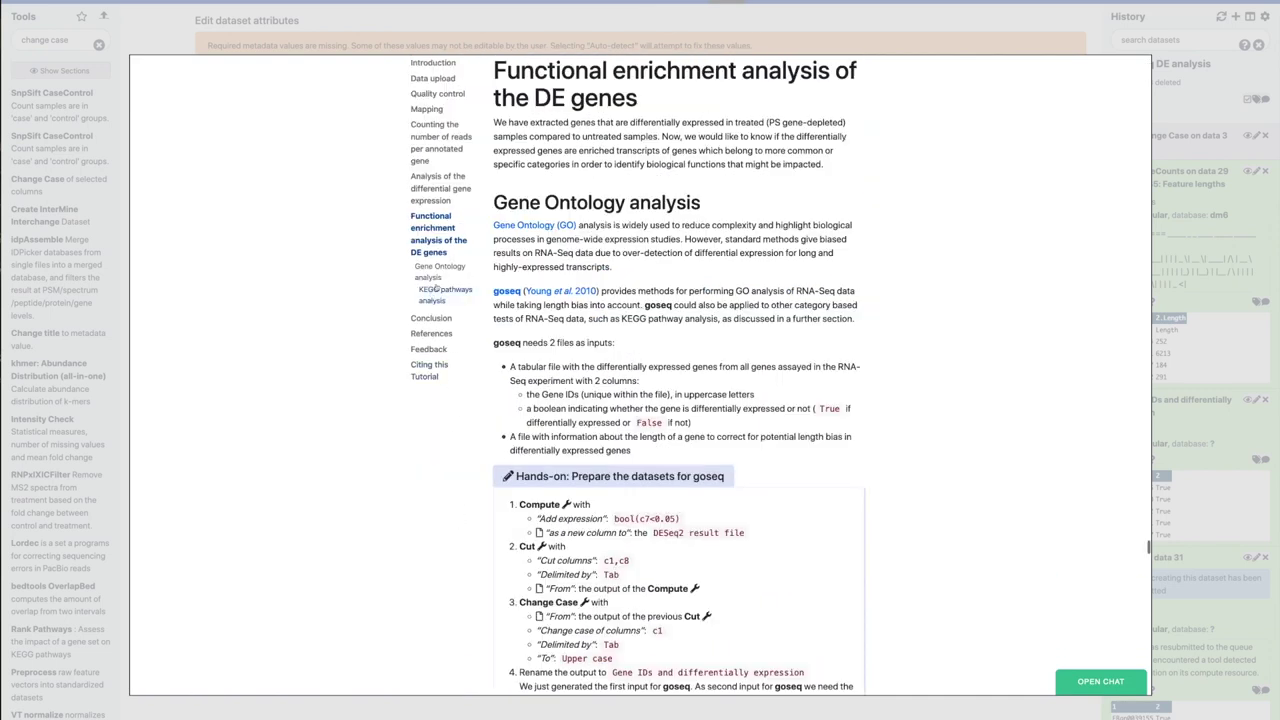
scroll(617, 532, down, 3)
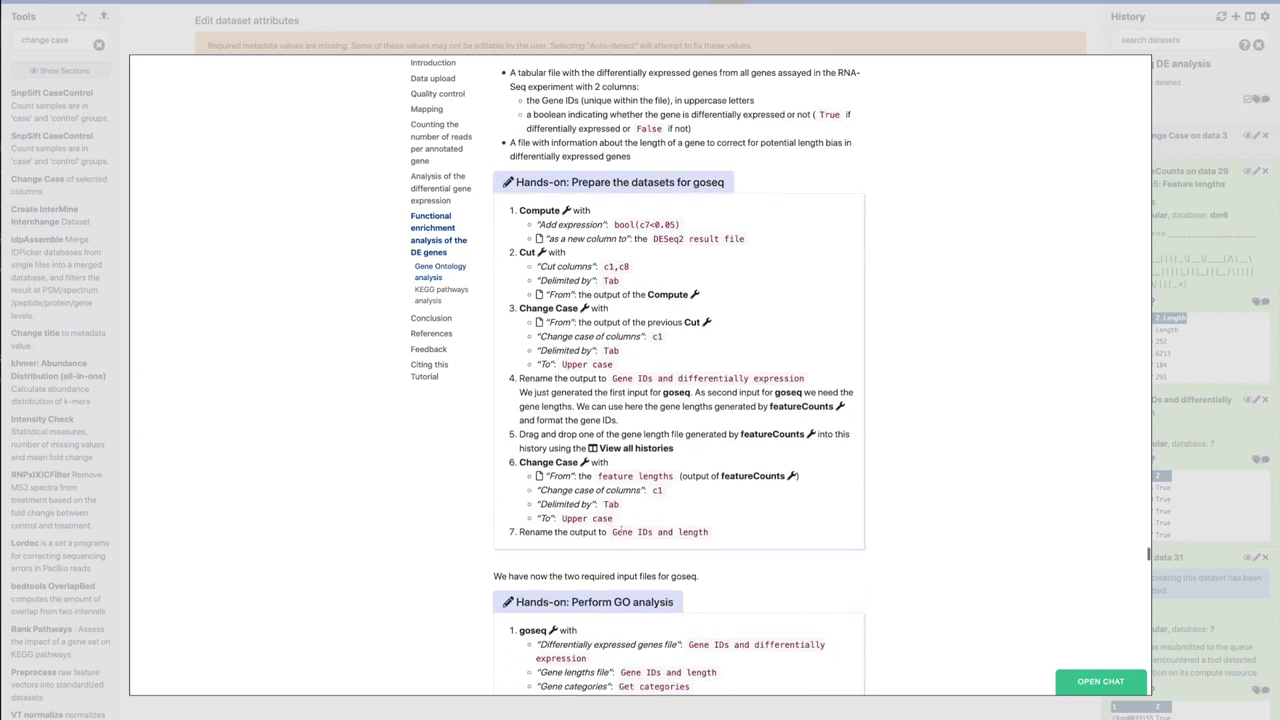
drag(612, 532, 710, 534)
key(ctrl+c)
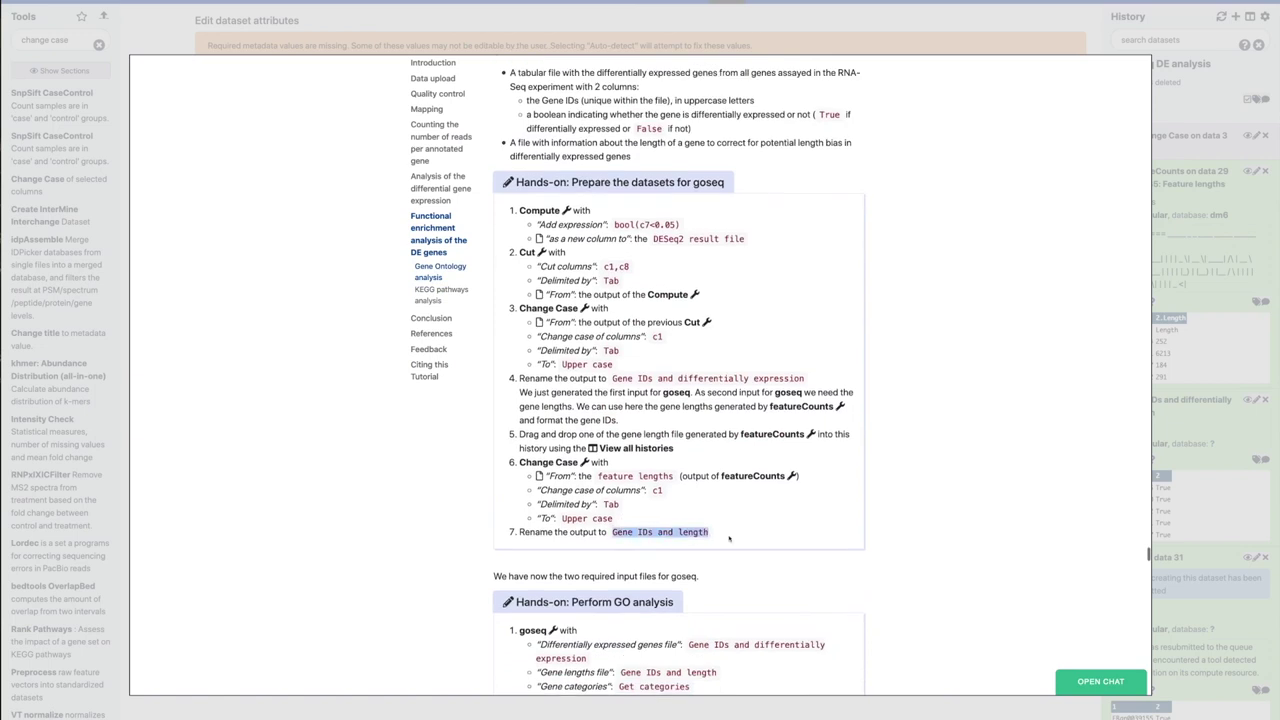
key(Escape)
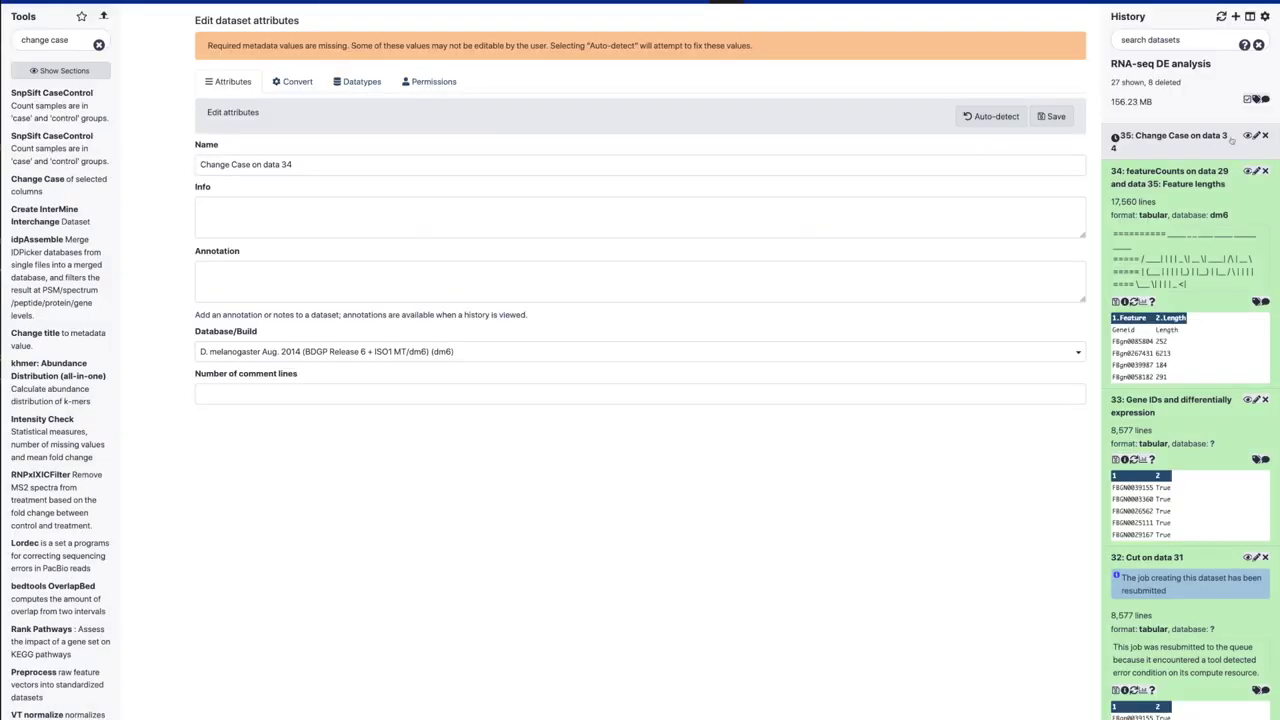
Rename the Change Case output to "Gene IDs and length" and save the attributes.
triple_click(240, 165)
key(ctrl+v)
click(1053, 116)
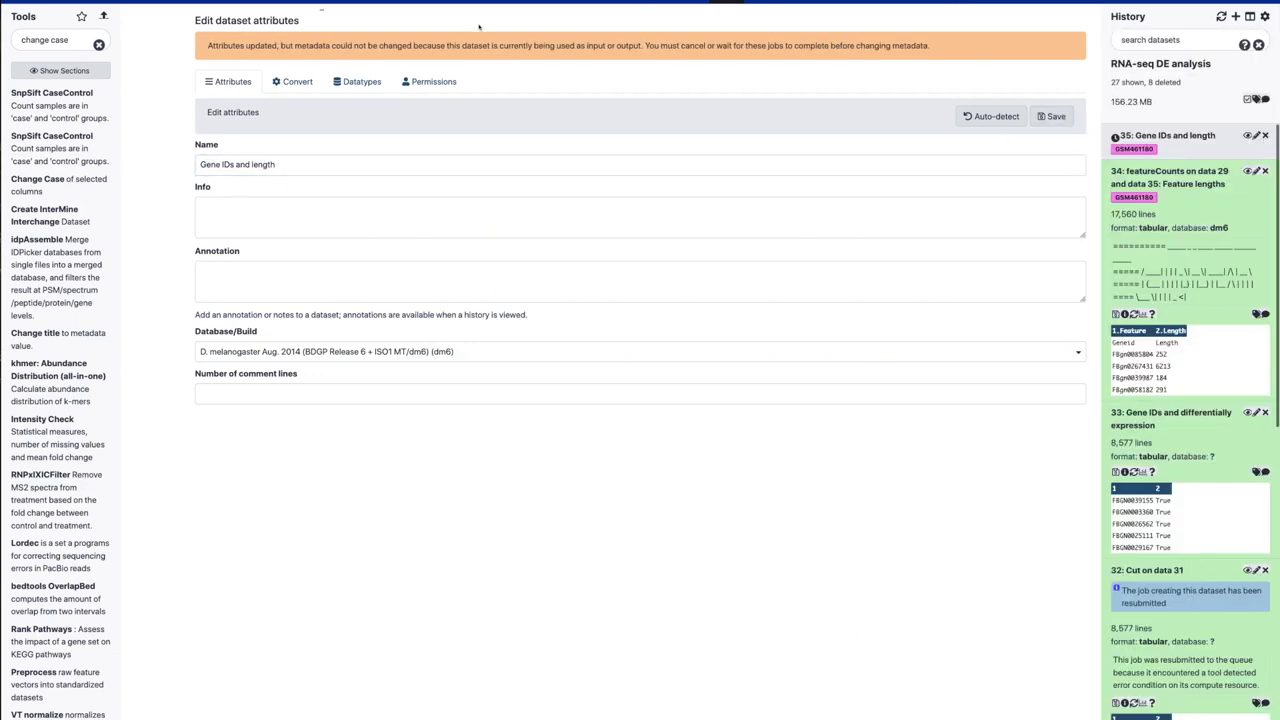
Open the goseq tool with "Gene IDs and differentially expression" as differentially expressed genes file and "Gene IDs and length" as gene lengths file.
triple_click(44, 40)
text(c)
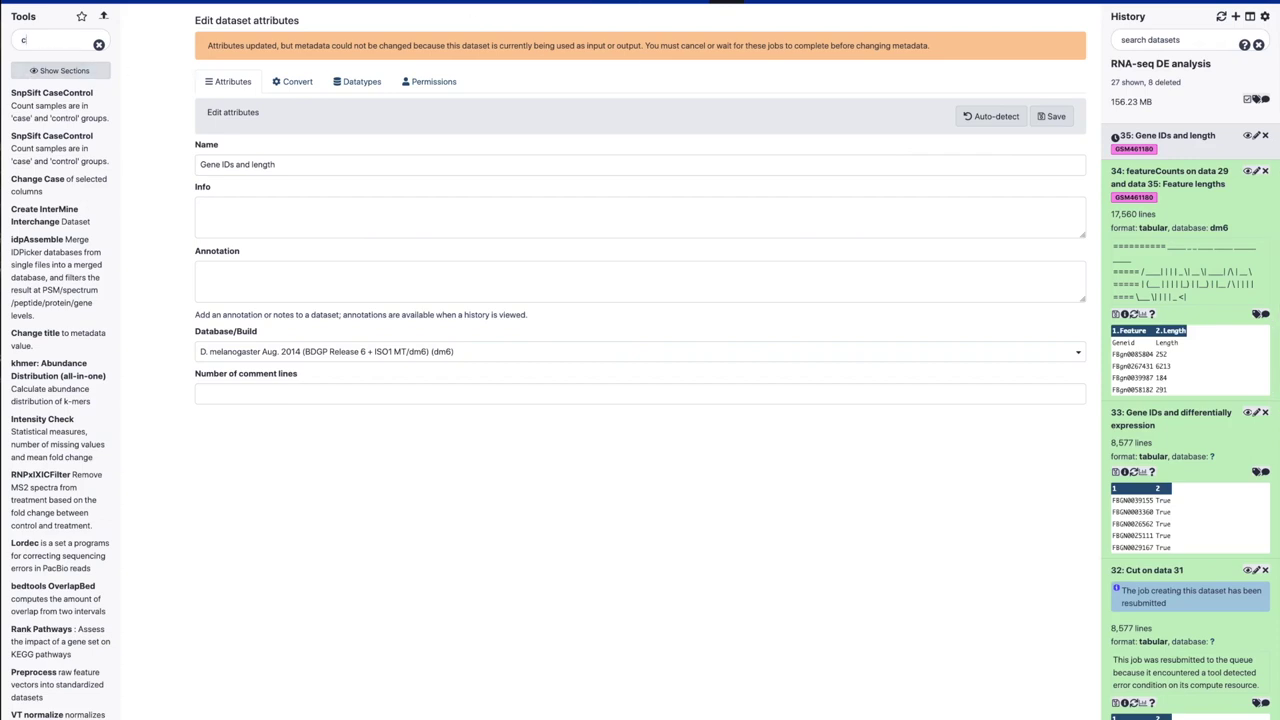
key(BackSpace)
text(goseq)
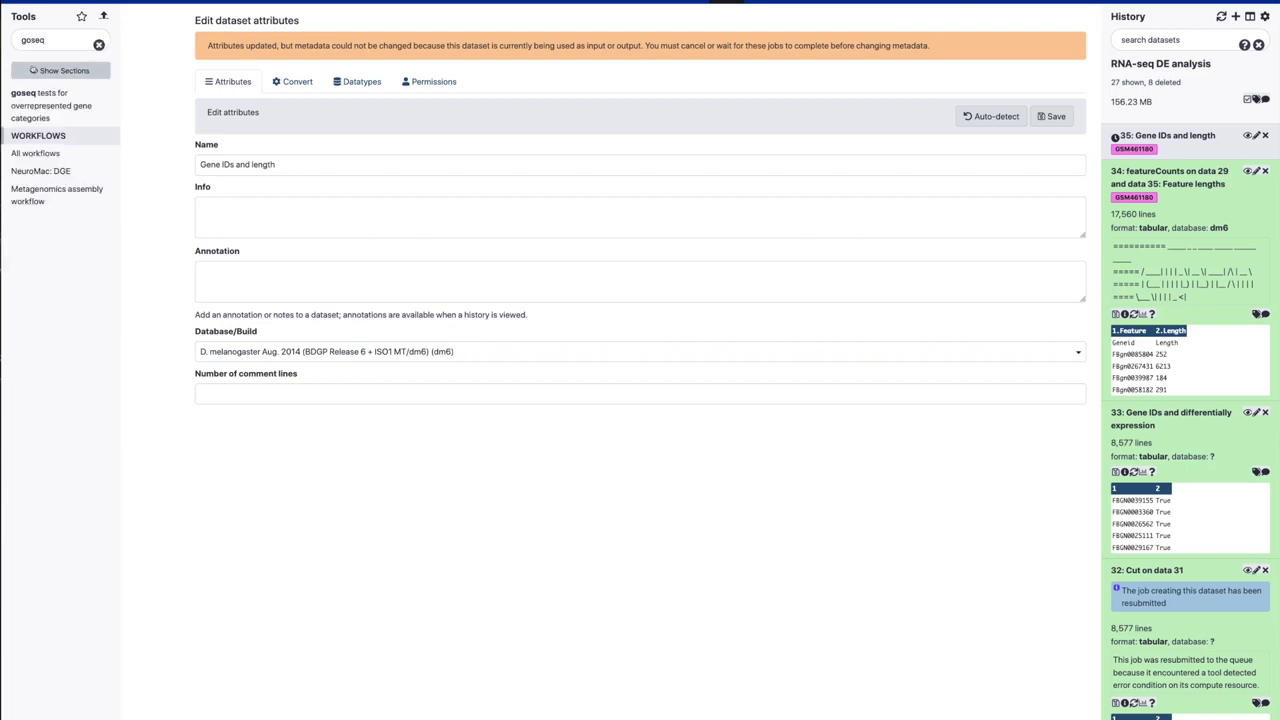
click(37, 117)
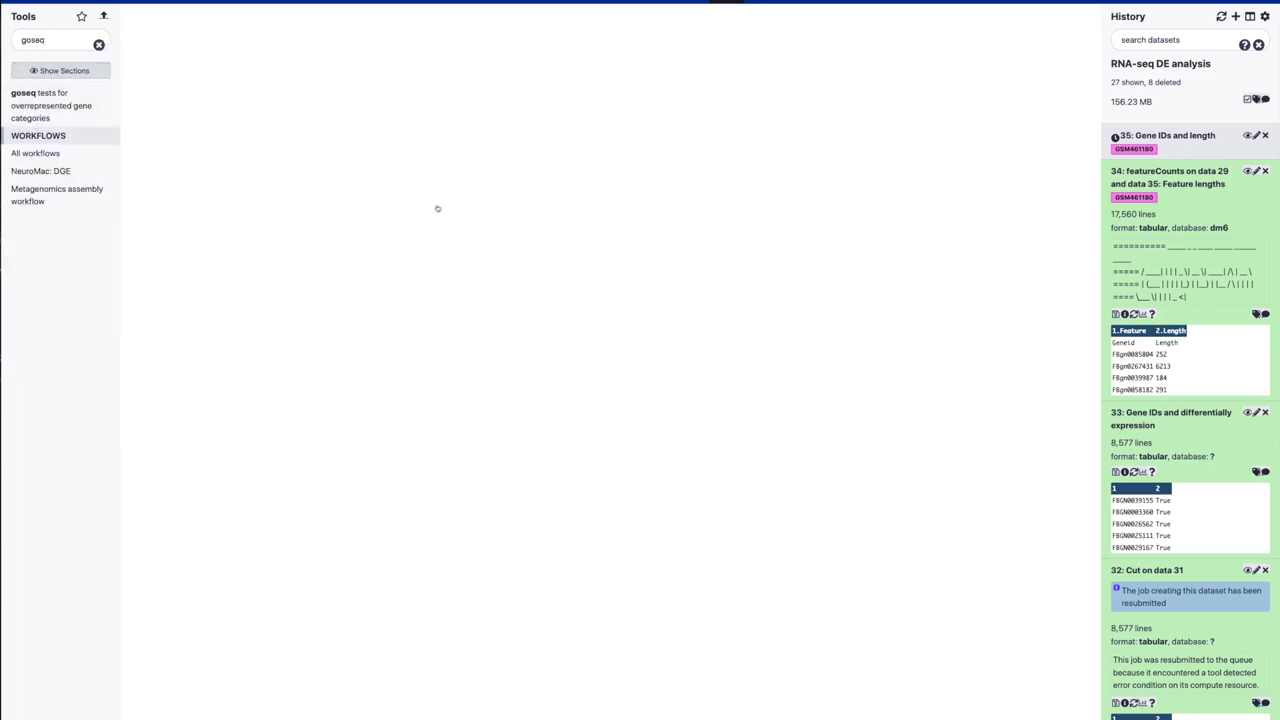
click(325, 84)
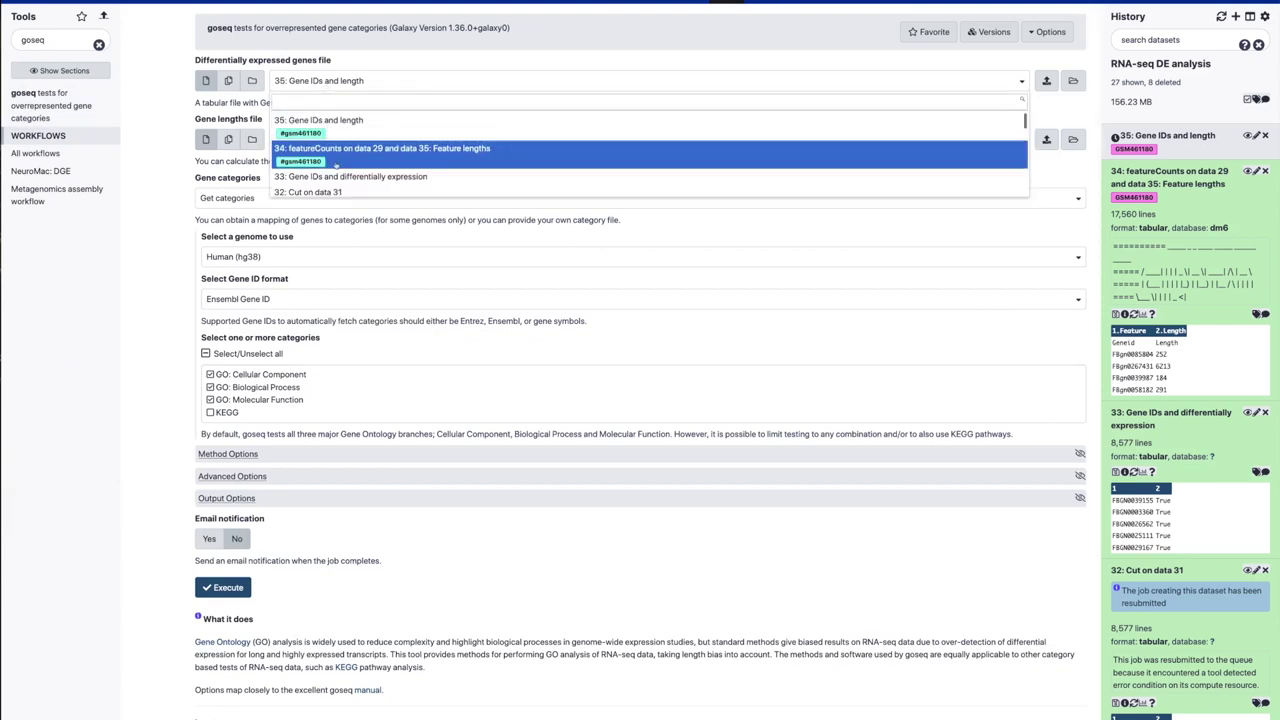
click(320, 177)
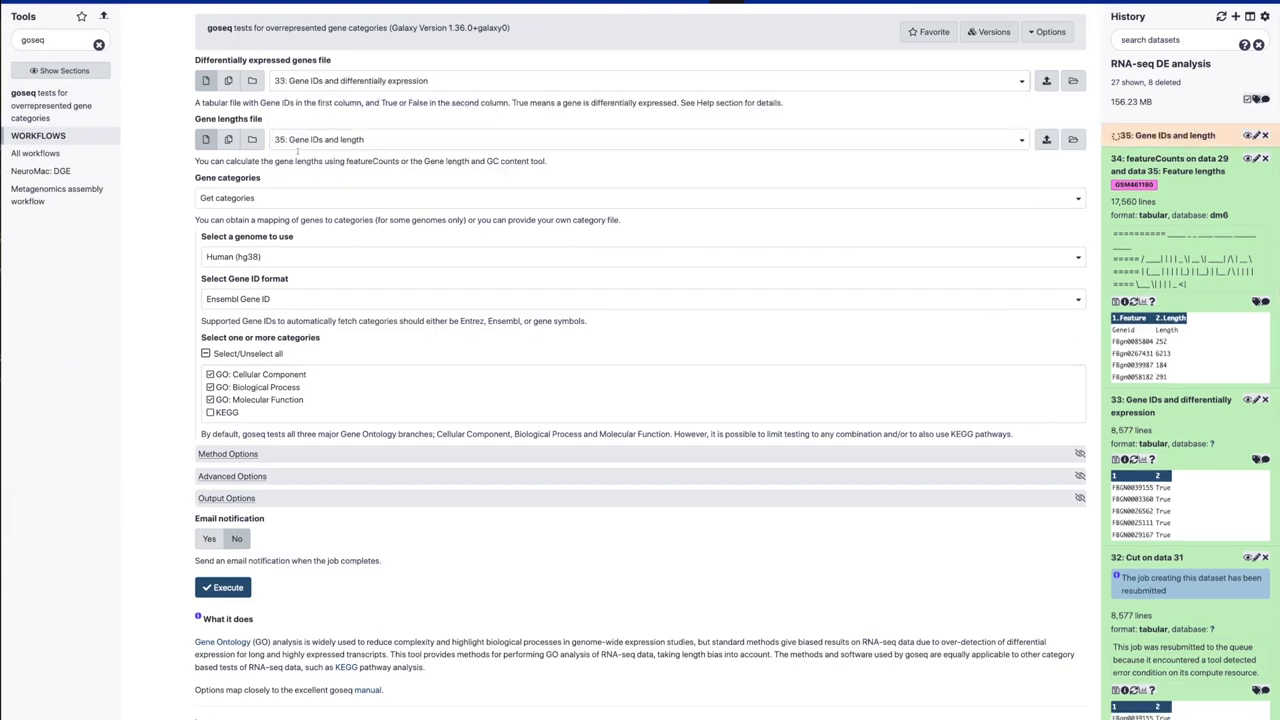
click(300, 146)
click(300, 146)
Remove the #GSM461180 tag from the "Gene IDs and length" and featureCounts Feature lengths datasets, and collapse the latter.
click(1204, 140)
click(1256, 183)
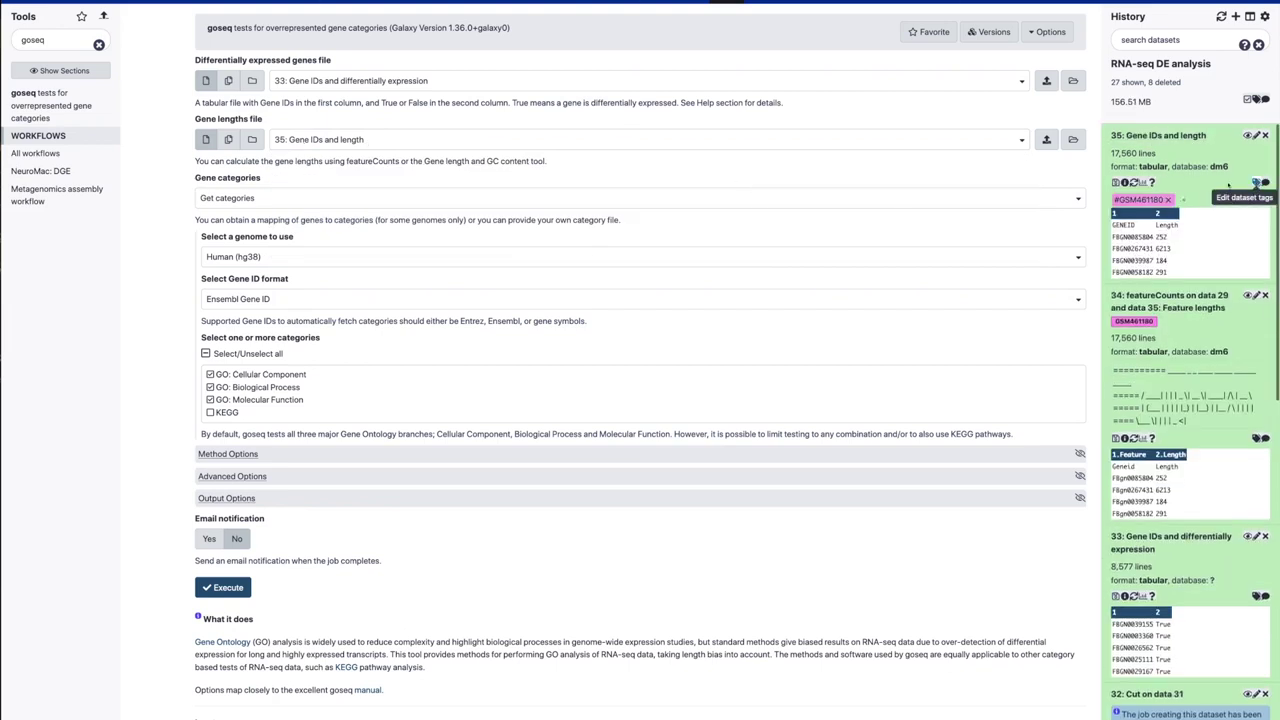
key(BackSpace)
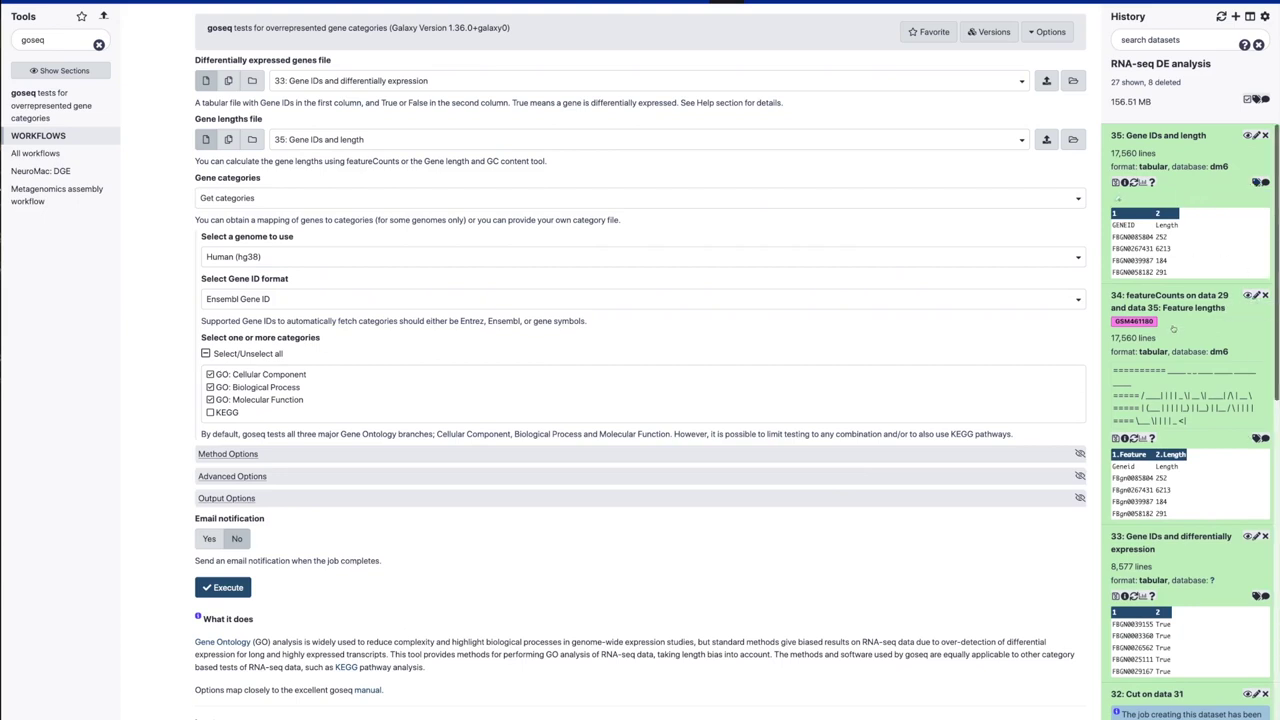
click(1257, 438)
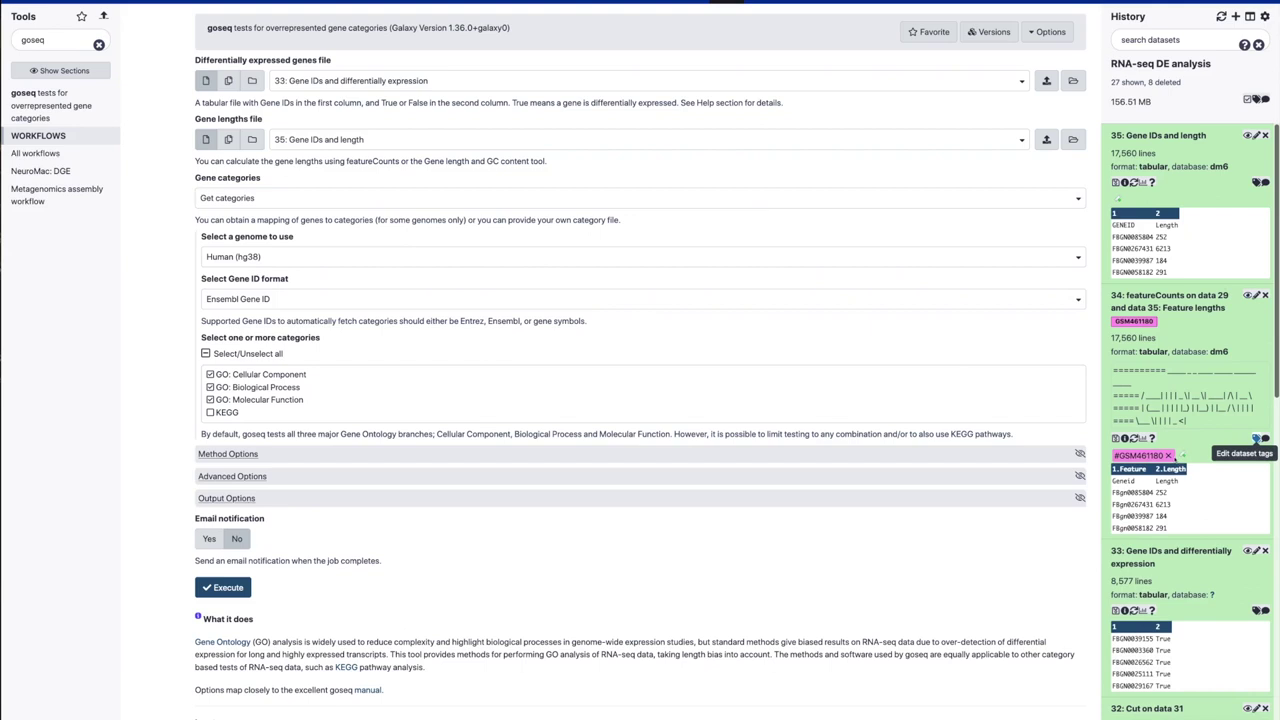
click(1168, 296)
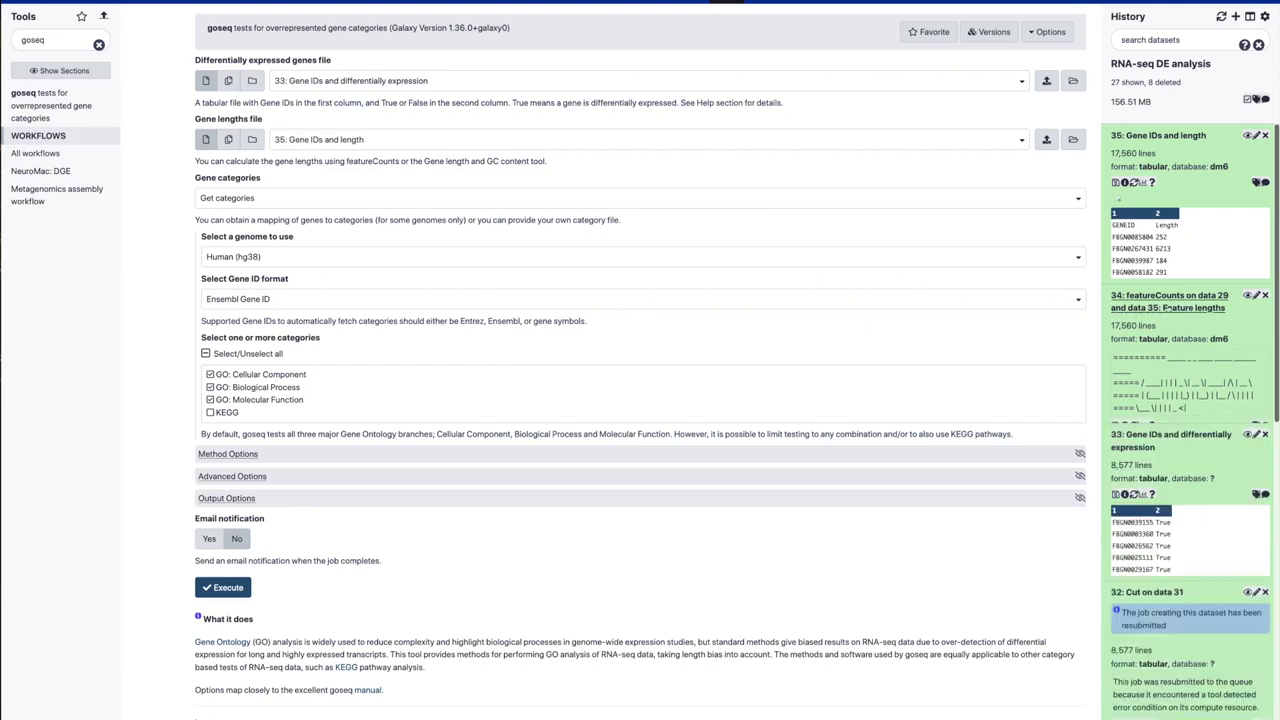
click(1170, 138)
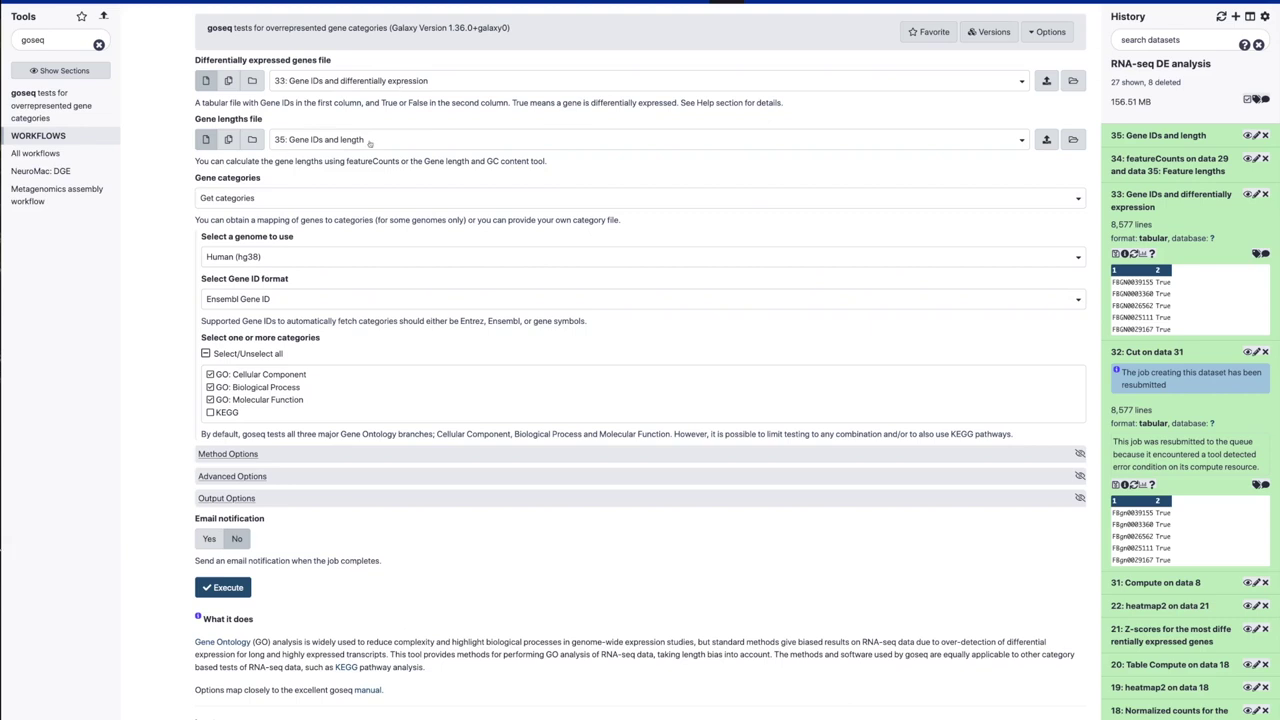
click(1158, 136)
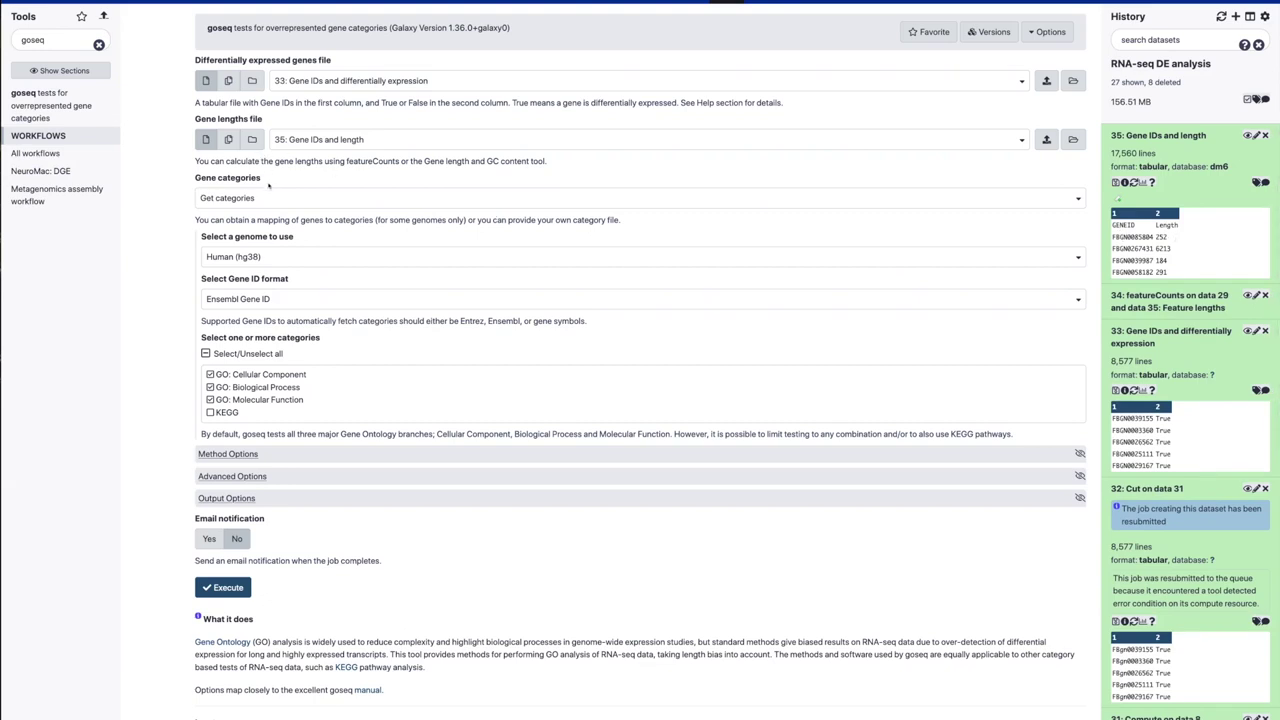
Set the goseq genome to Fruit fly (dm6).
click(264, 259)
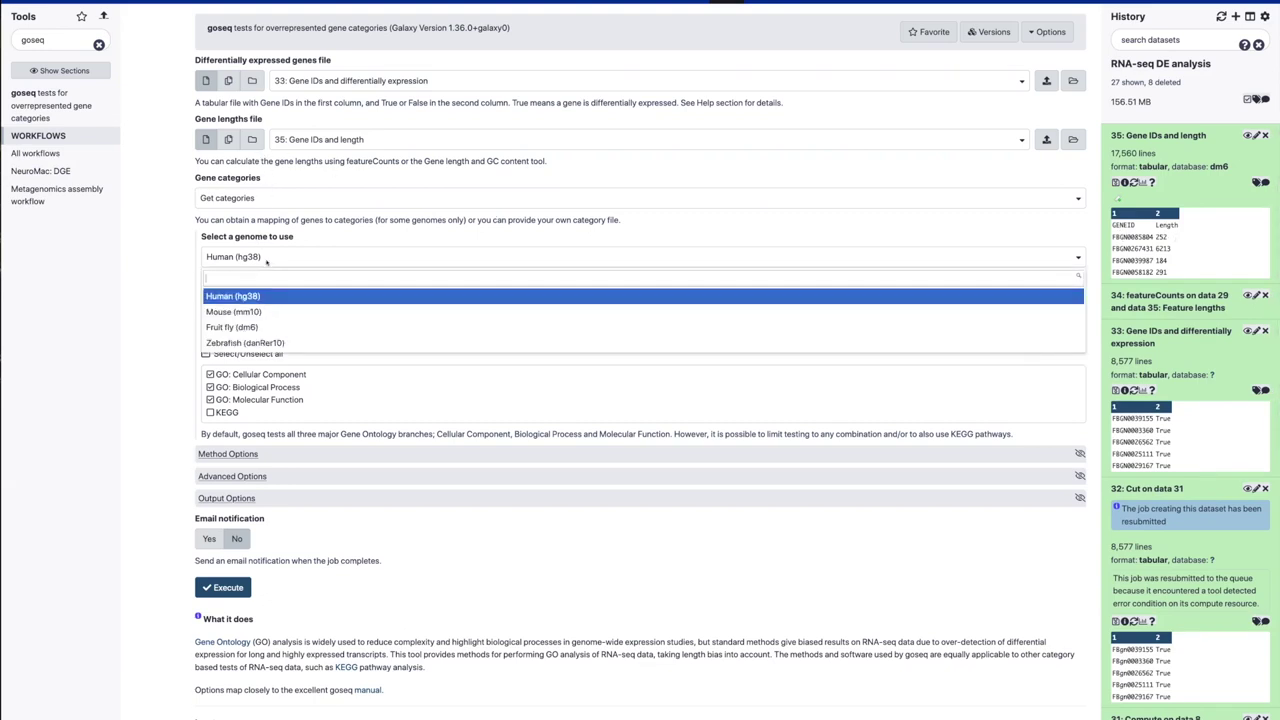
click(258, 328)
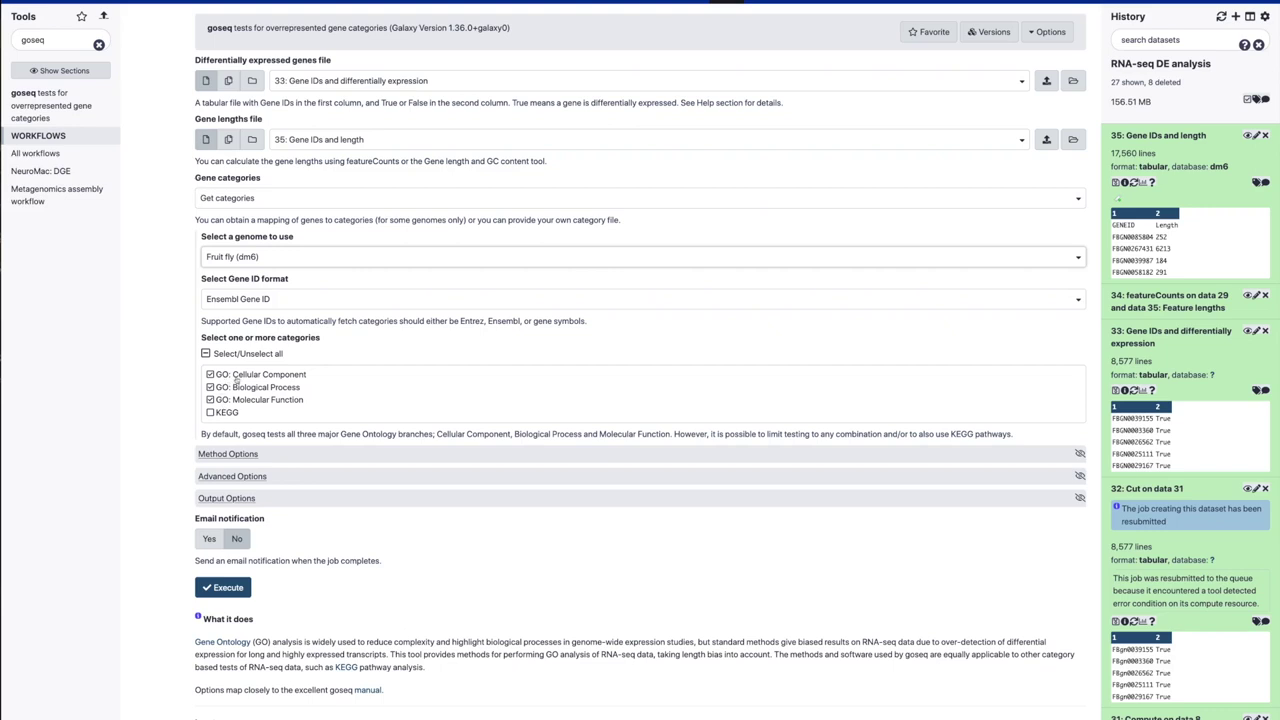
scroll(245, 420, down, 1)
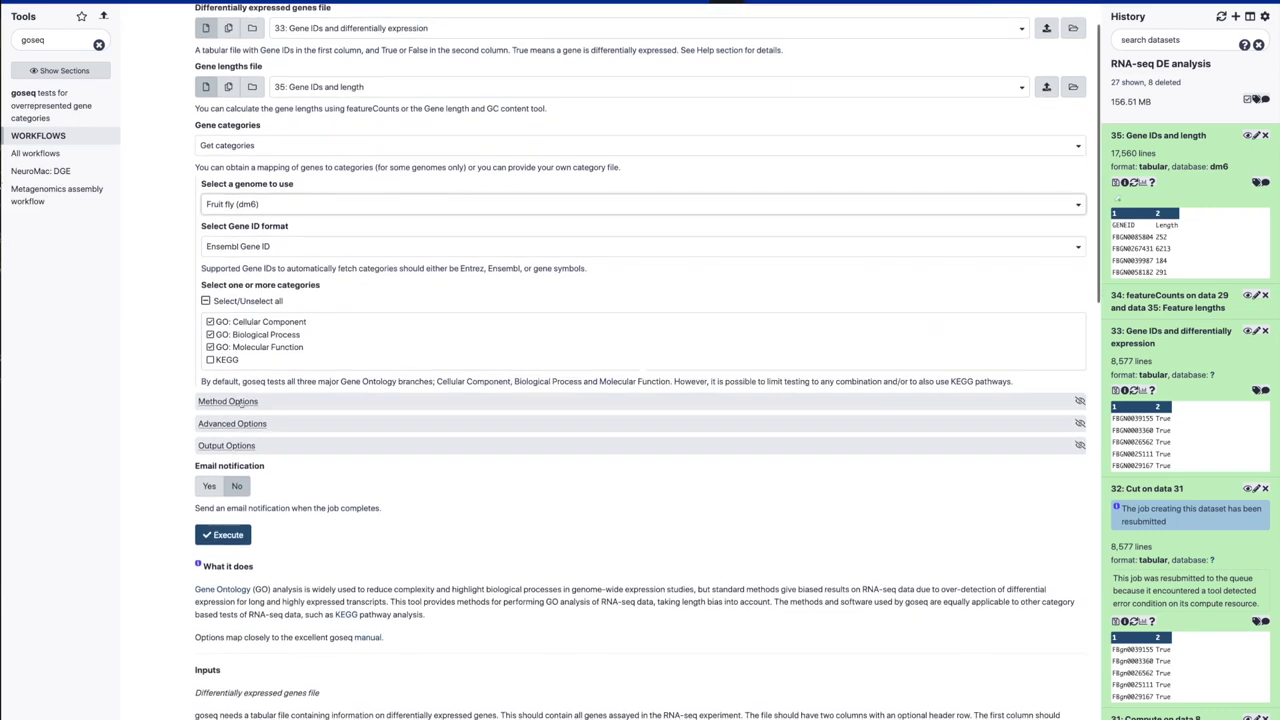